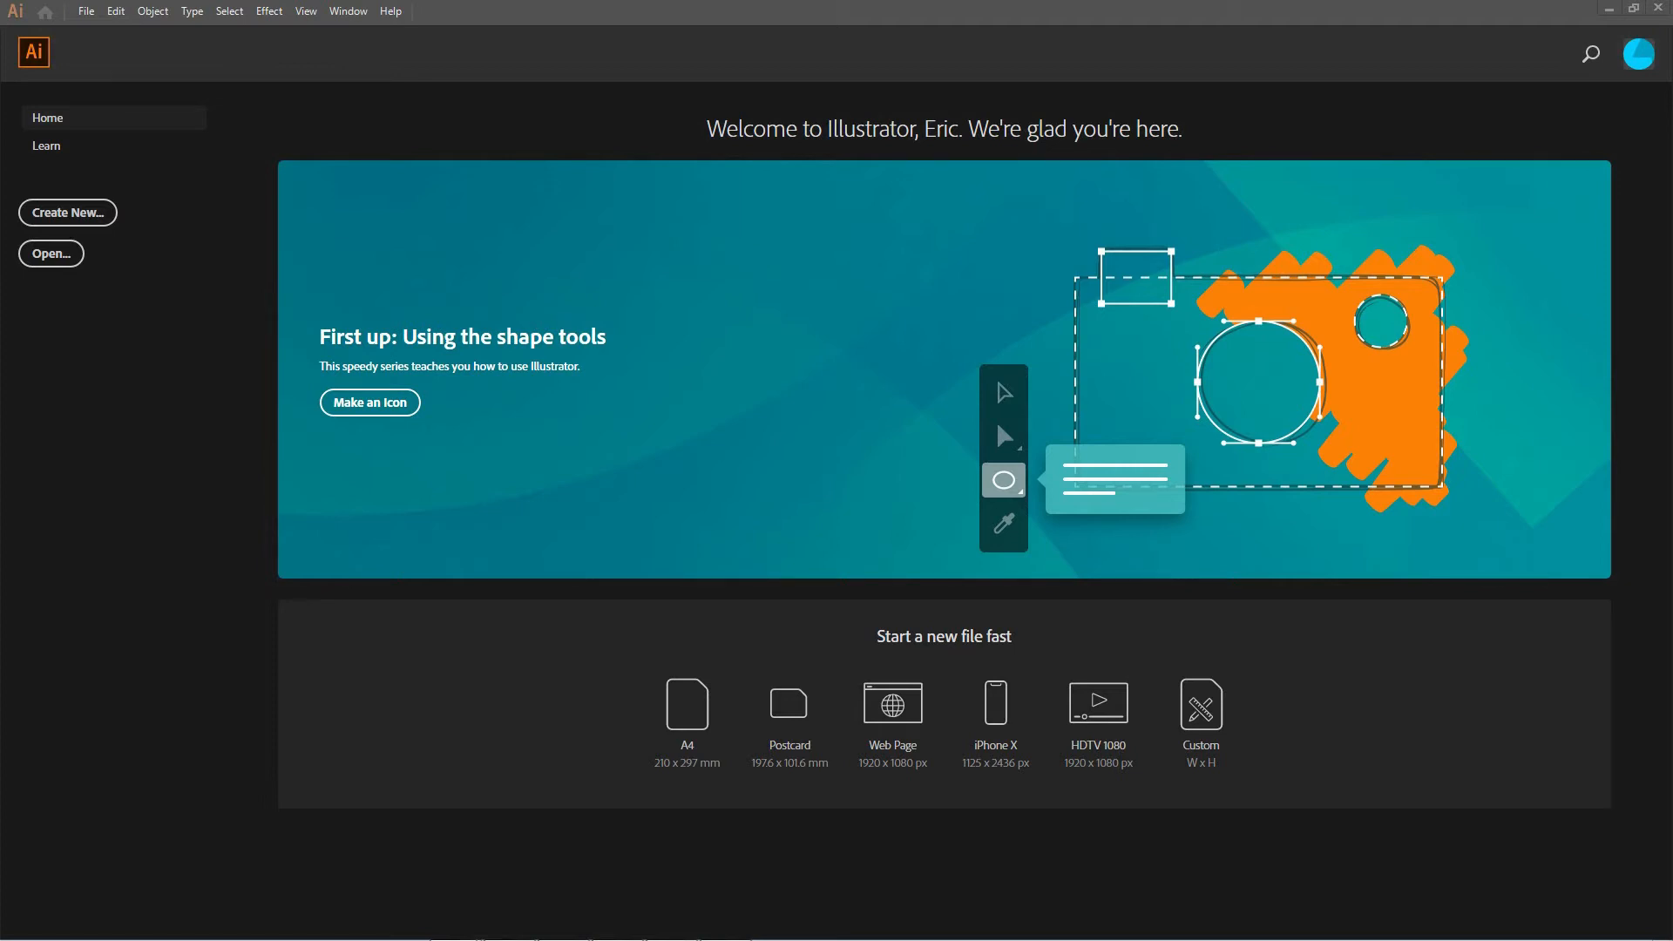
Create a new 1920 x 1080 px document from the Web Page preset and close the Untitled-1 document.
mouse_move(624, 936)
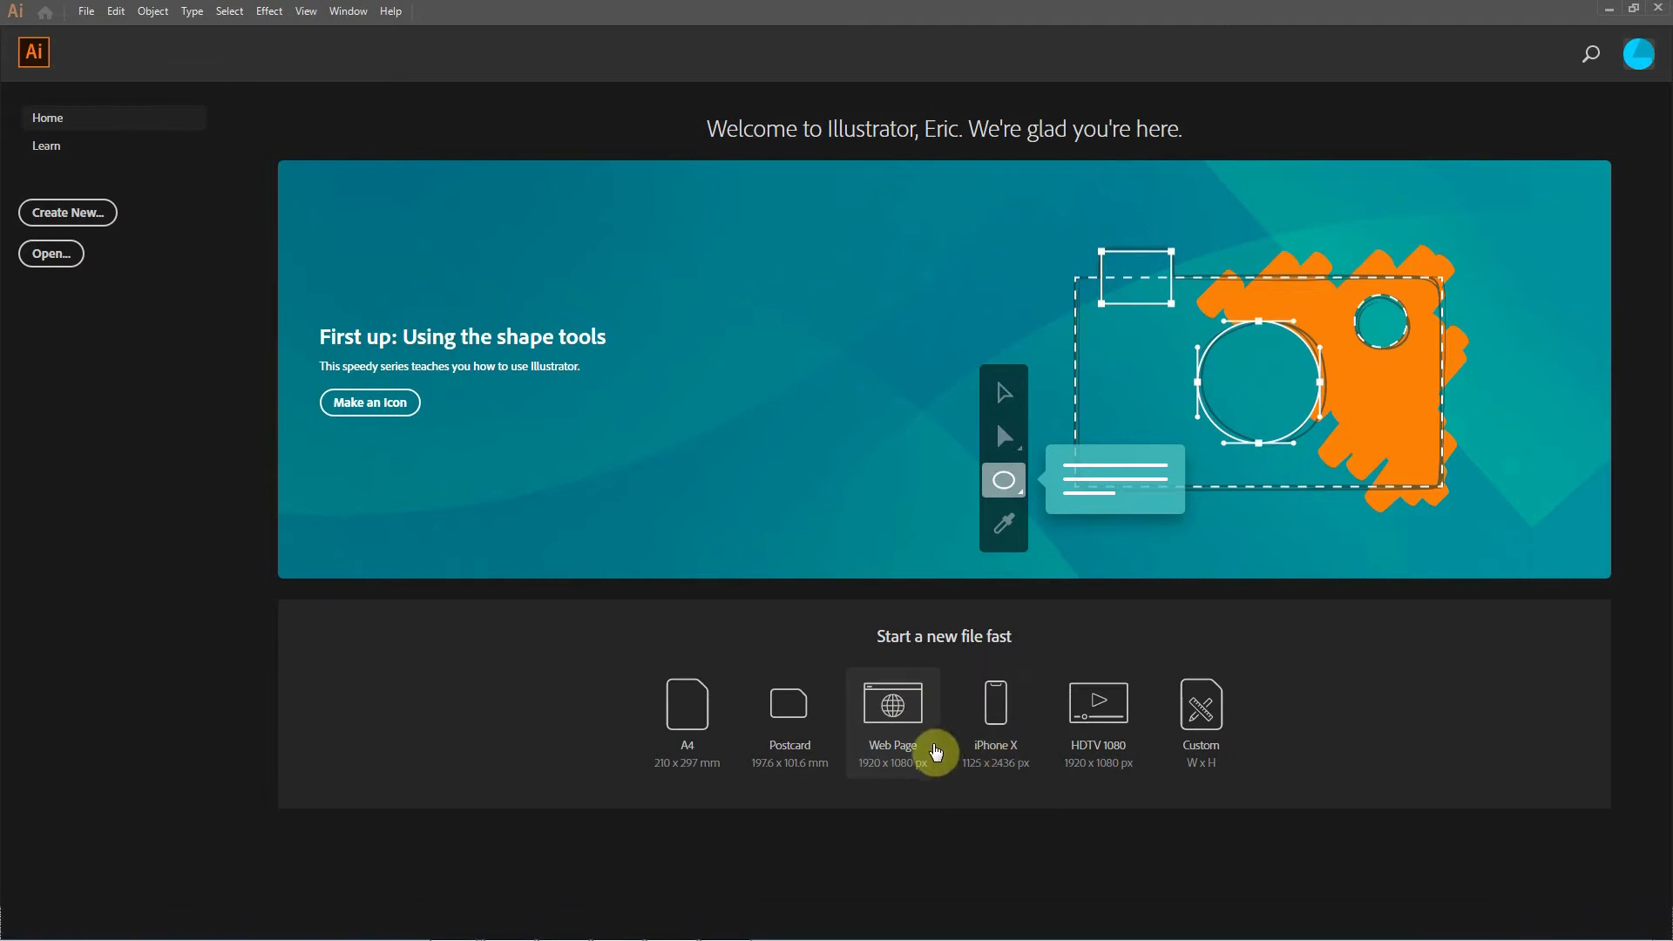
left_click(904, 725)
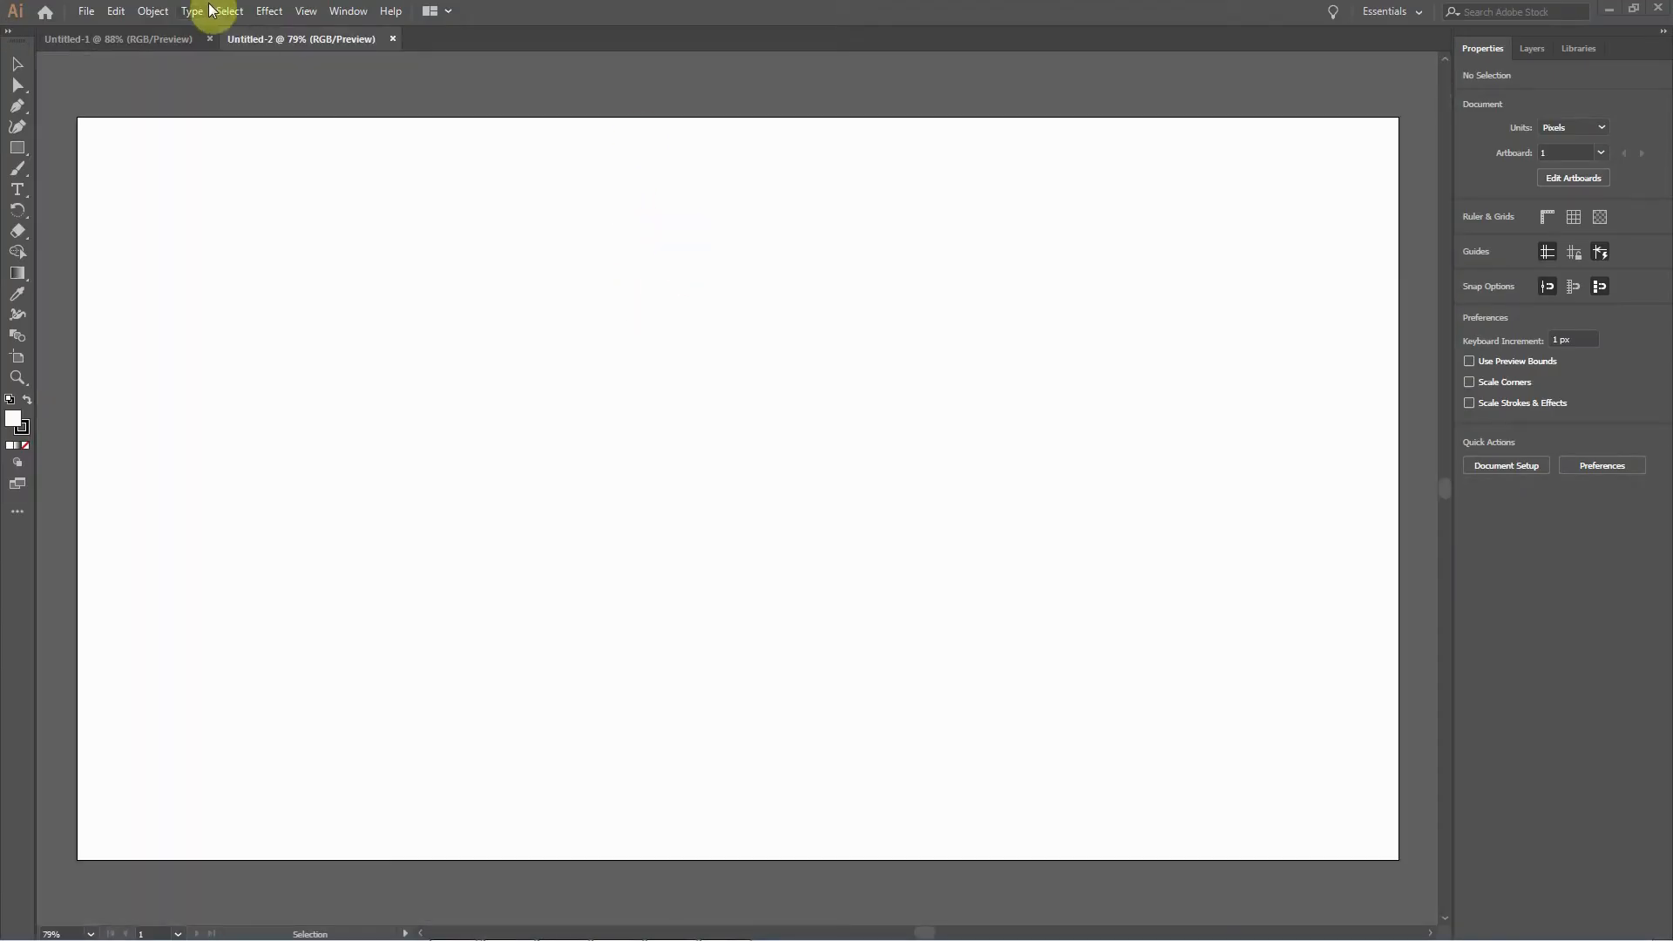
left_click(189, 38)
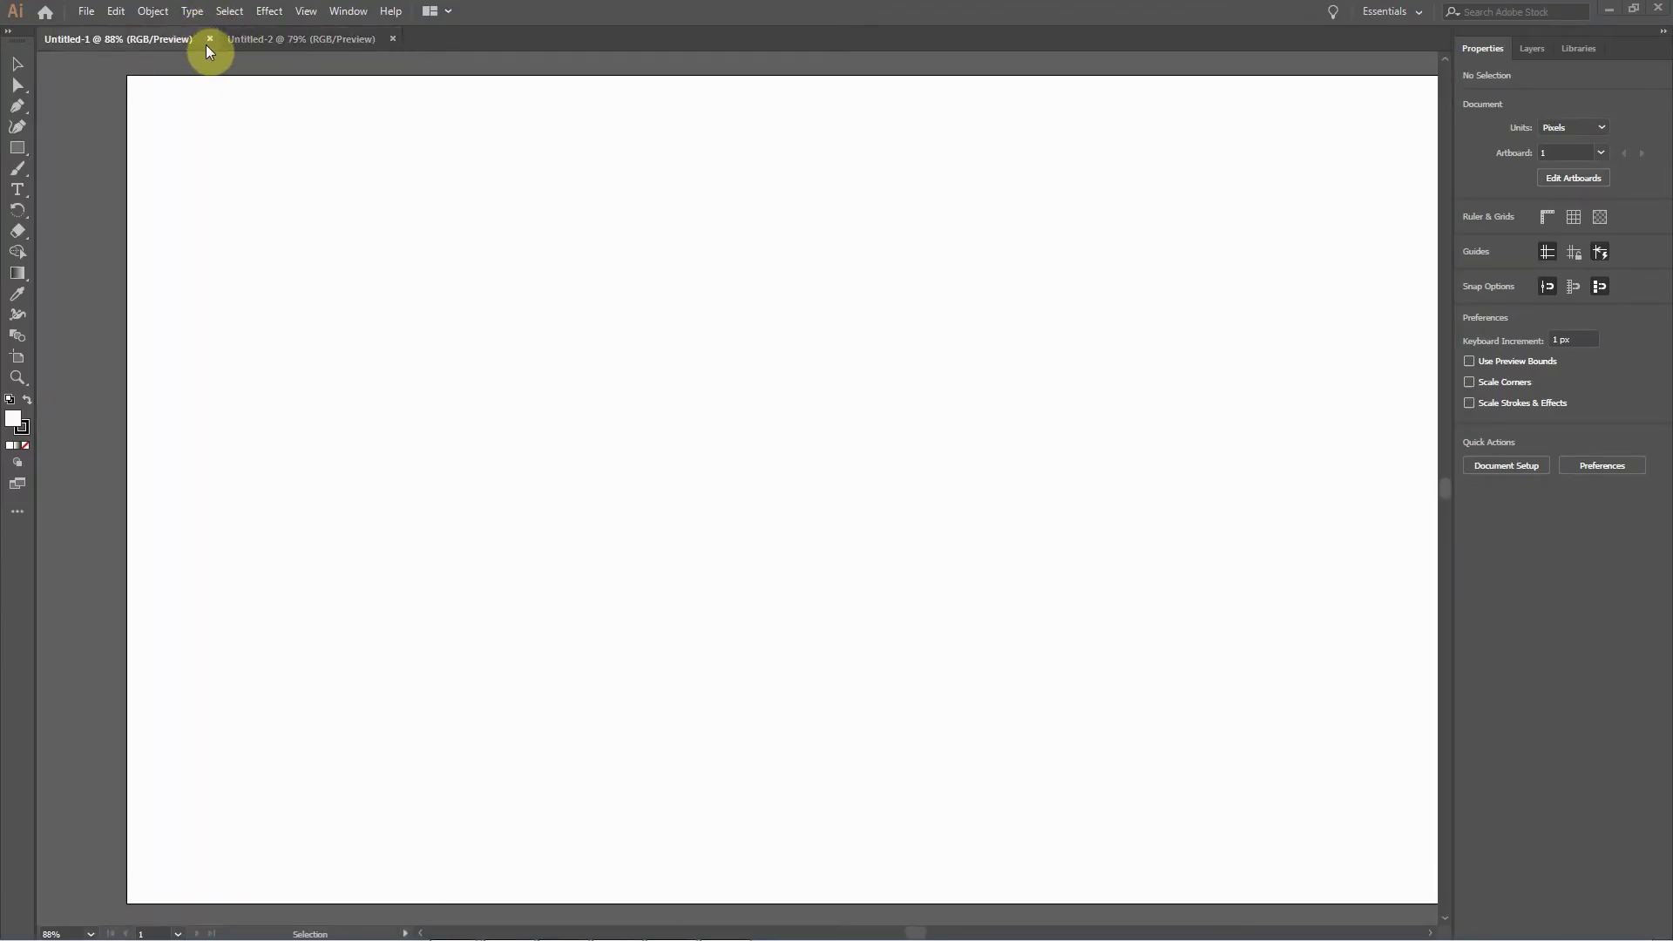
left_click(209, 39)
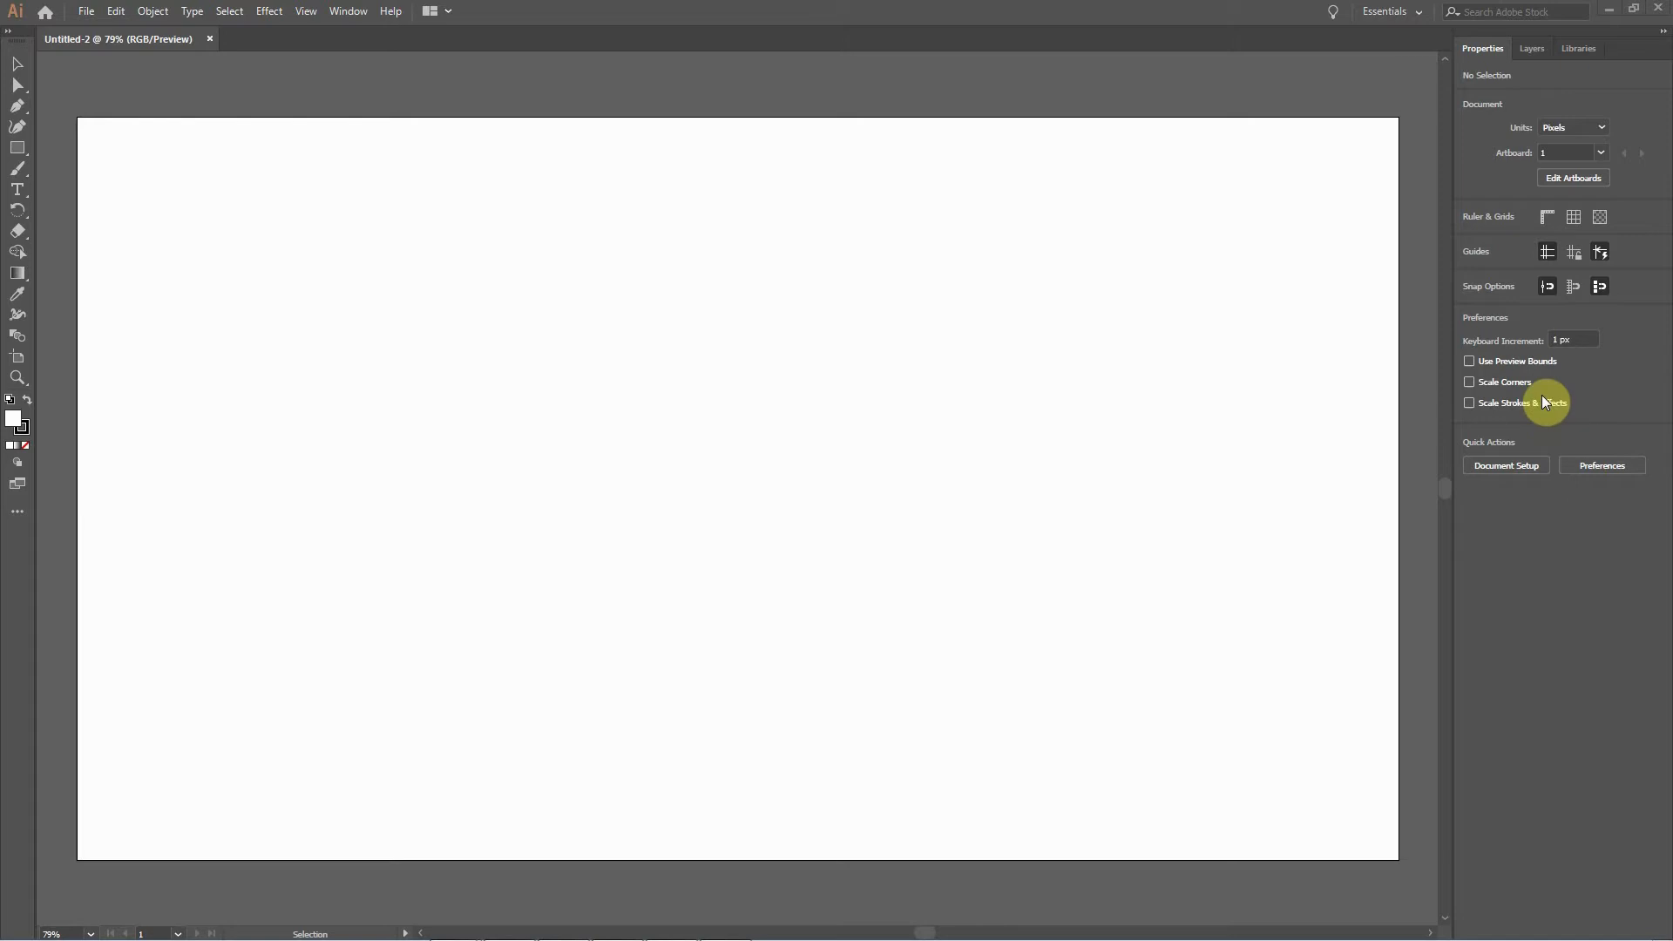
View the Layers panel, return to the document properties, and dismiss the introductory tour.
left_click(1535, 48)
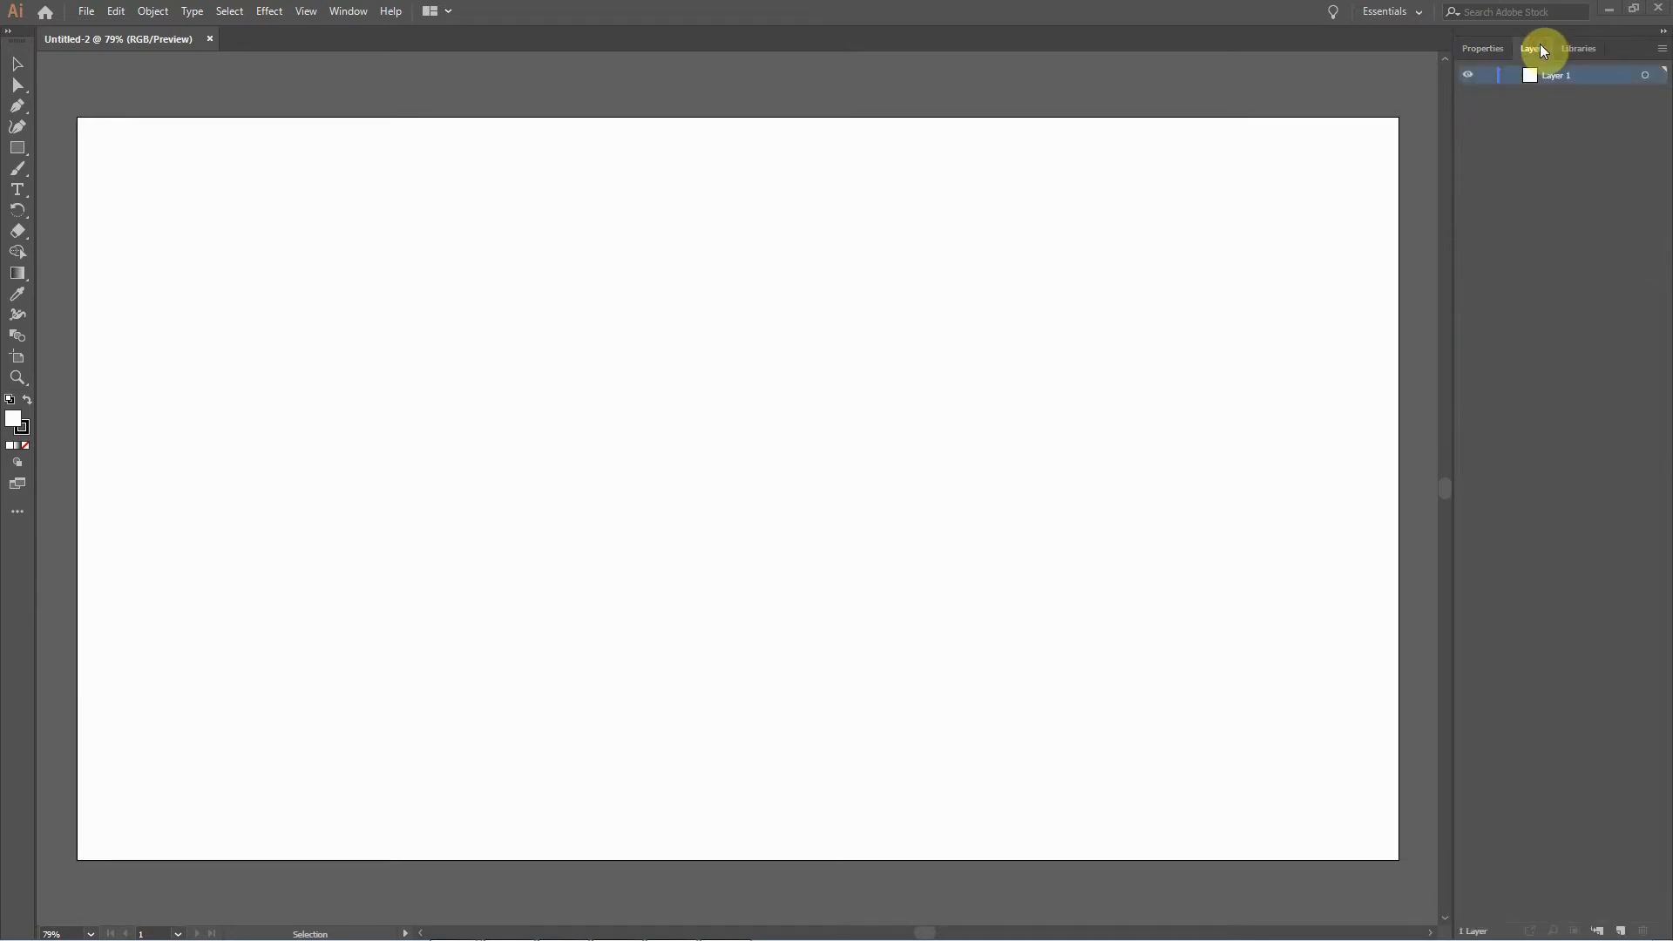
left_click(1497, 51)
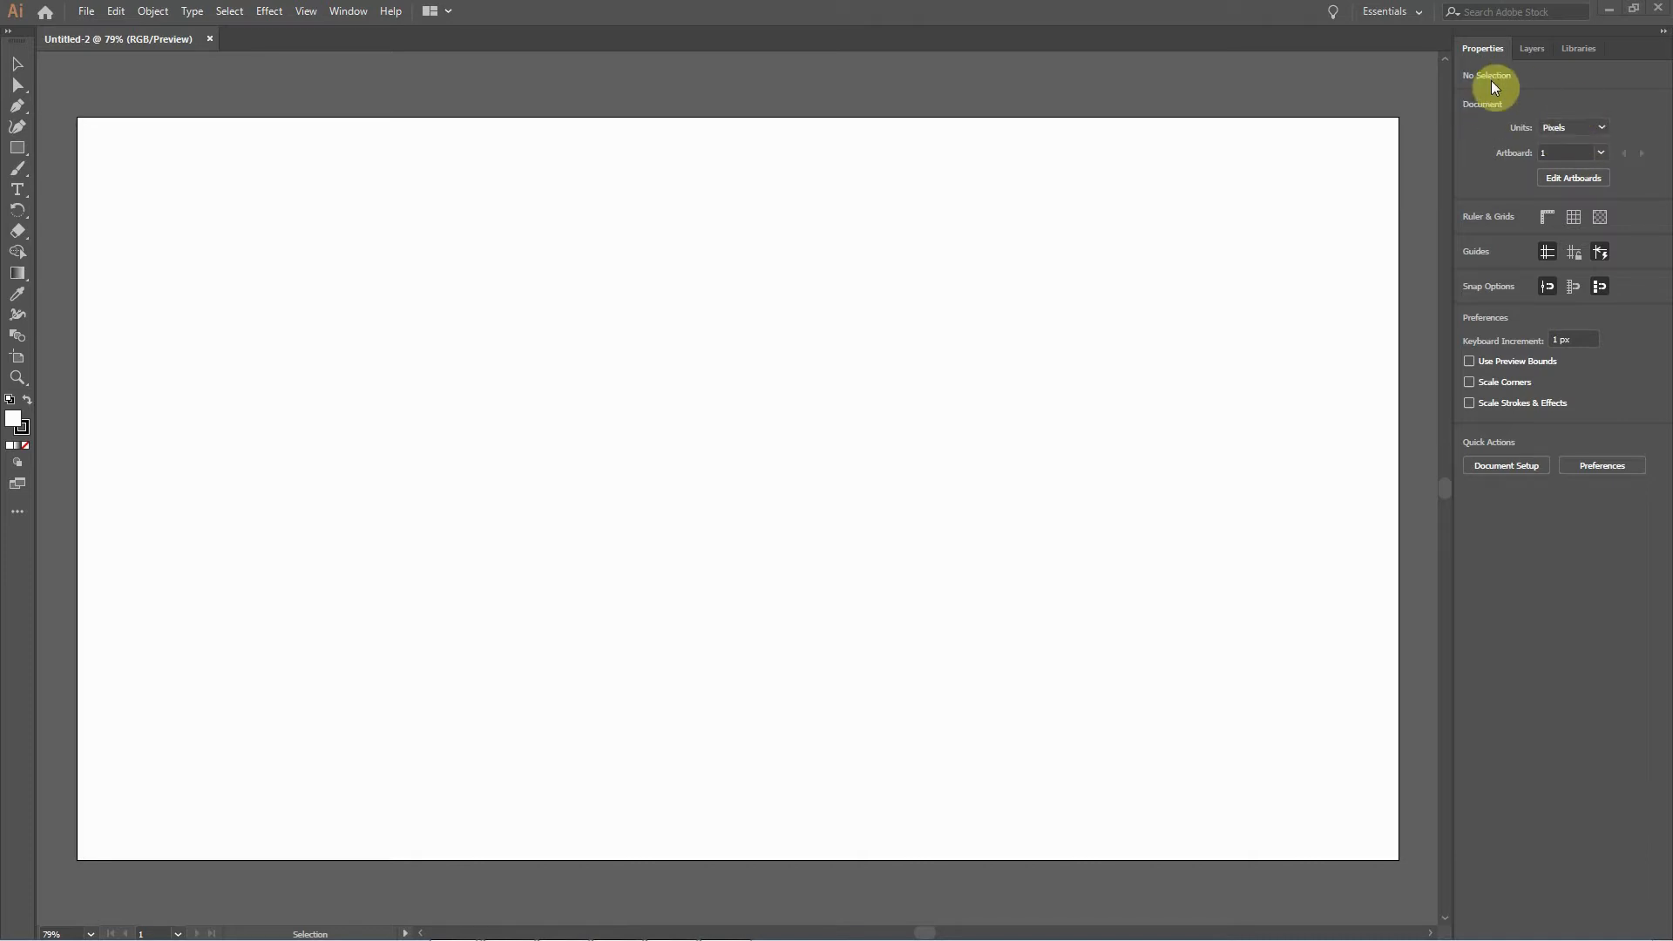
left_click(451, 320)
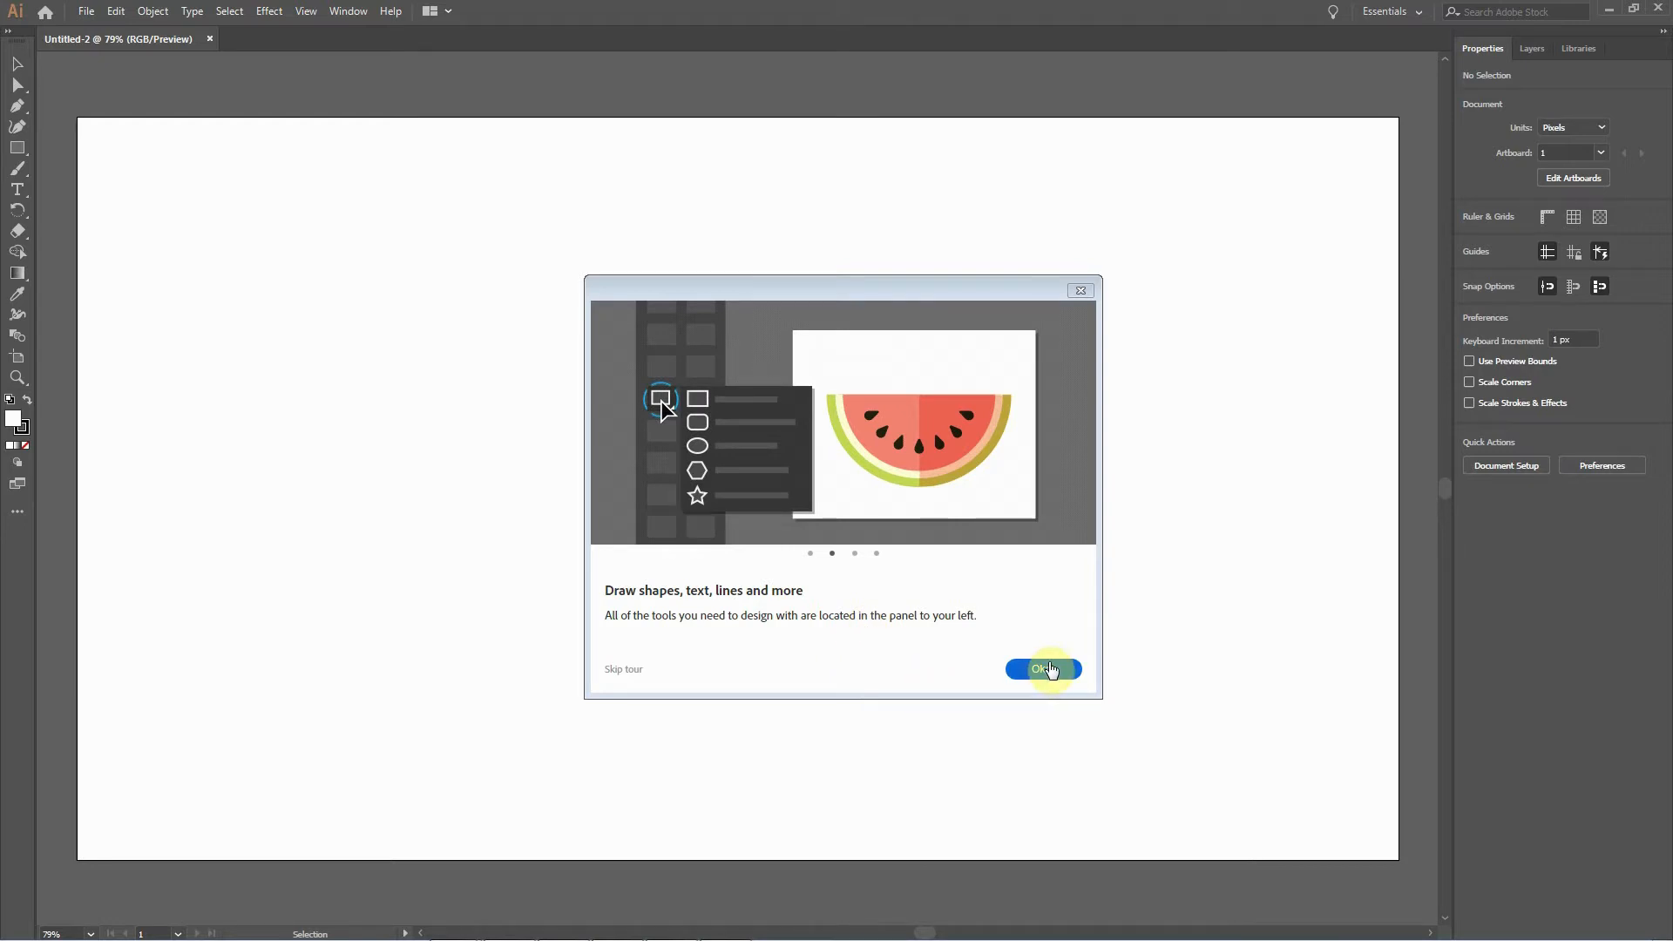
left_click(1046, 671)
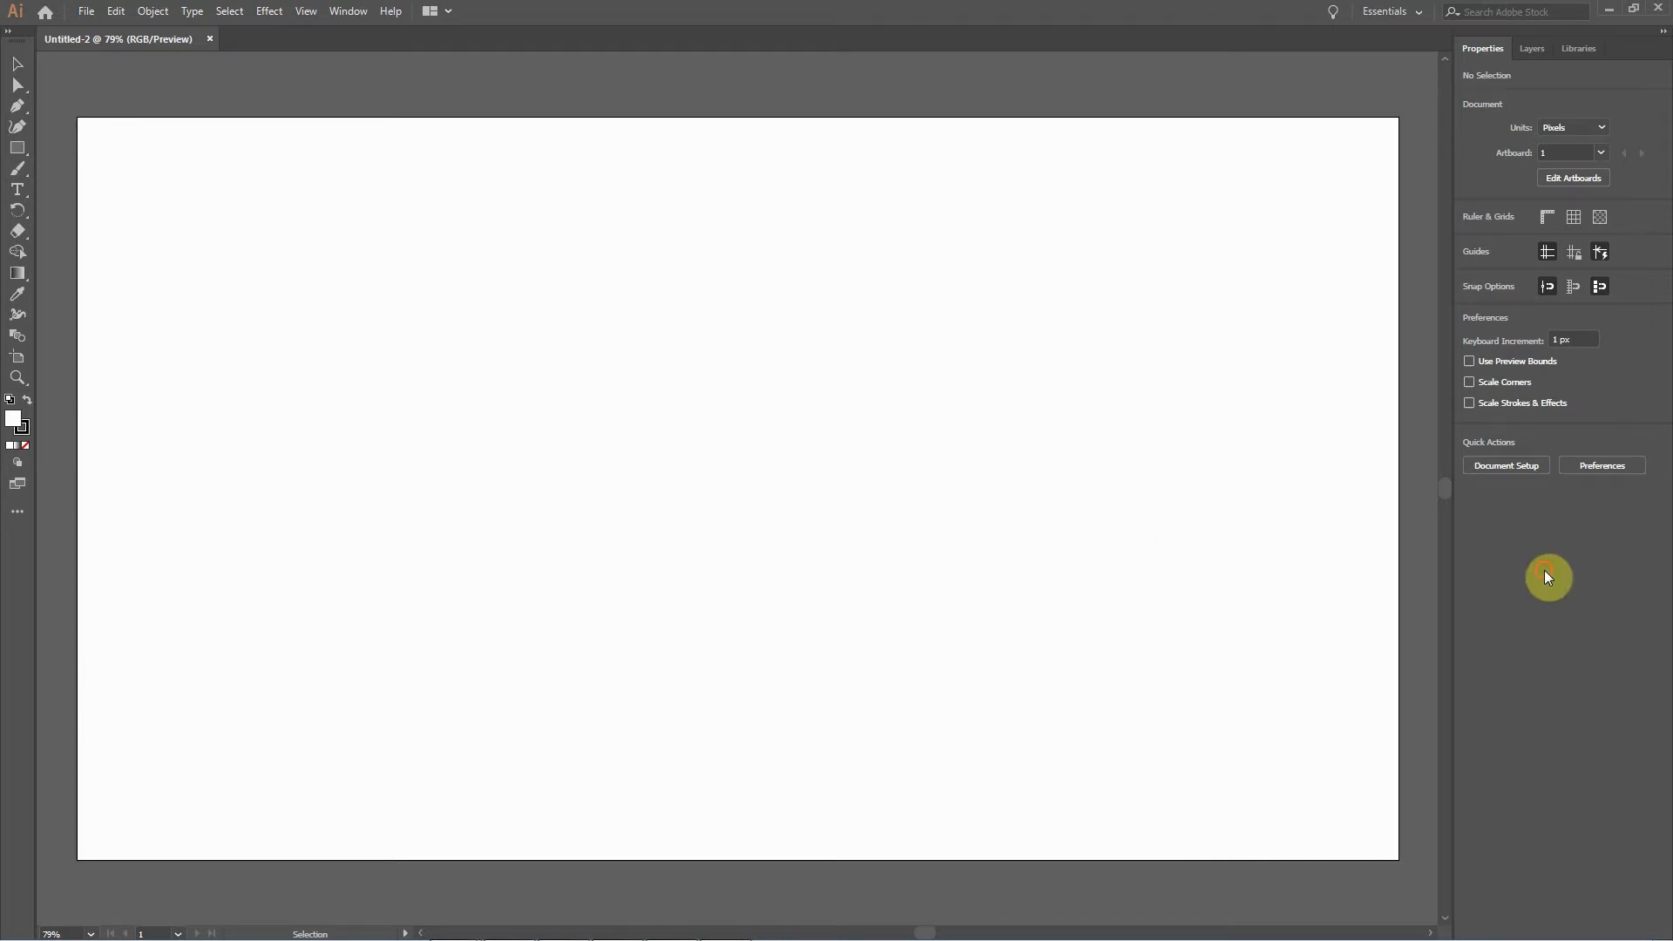
left_click(672, 924)
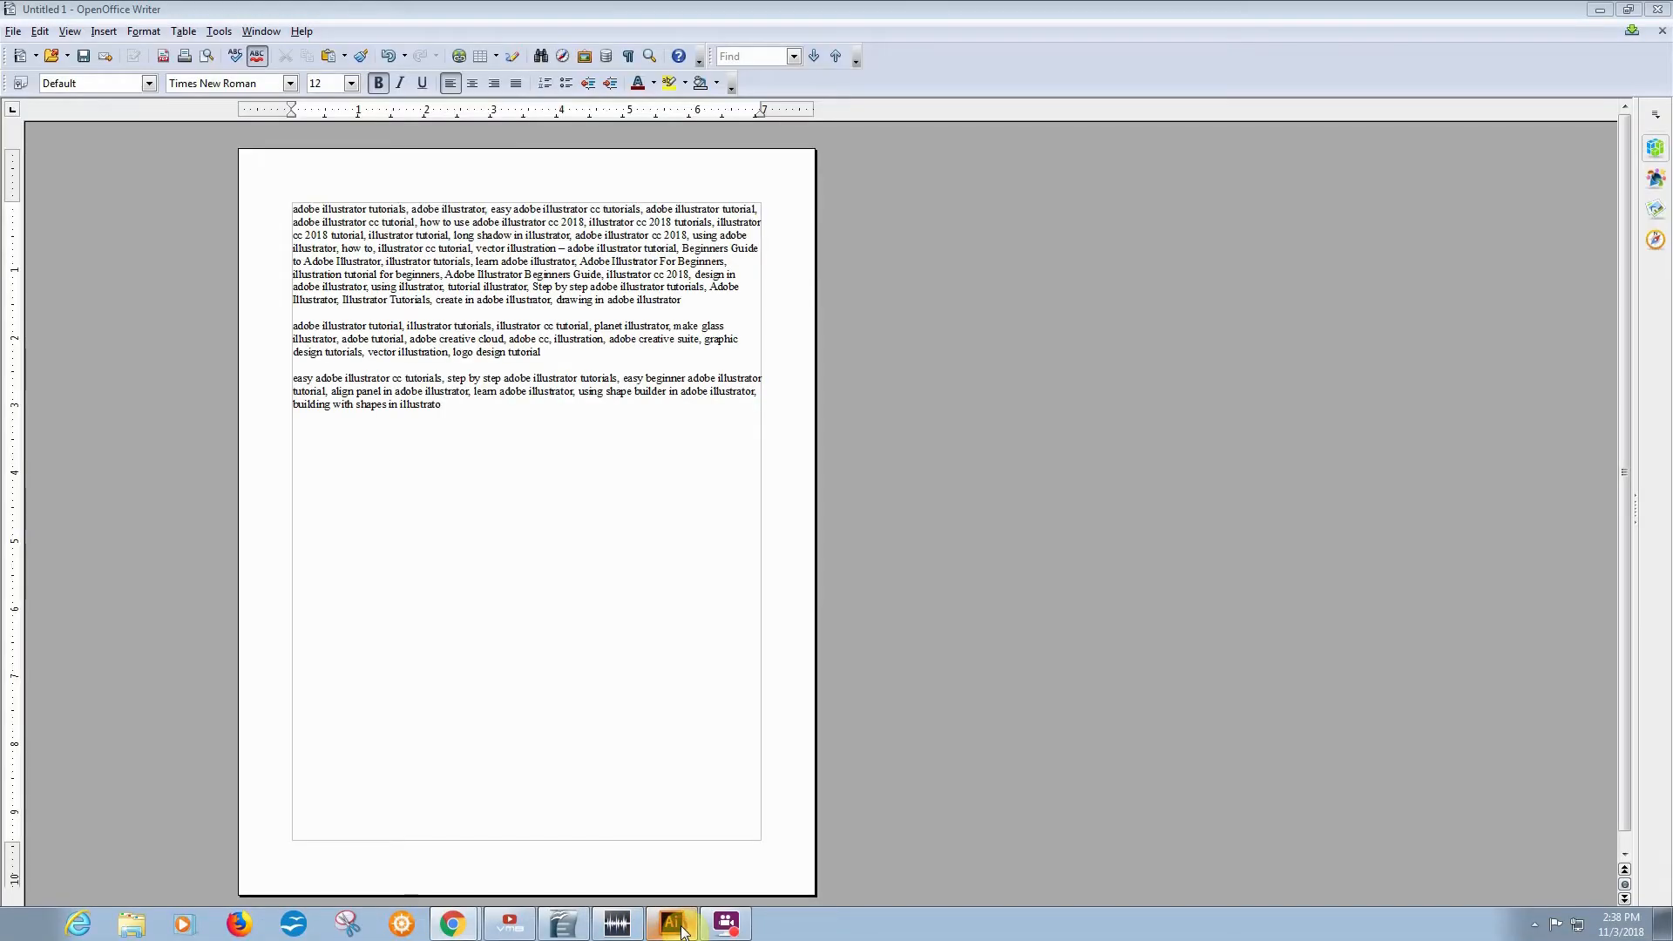
left_click(672, 923)
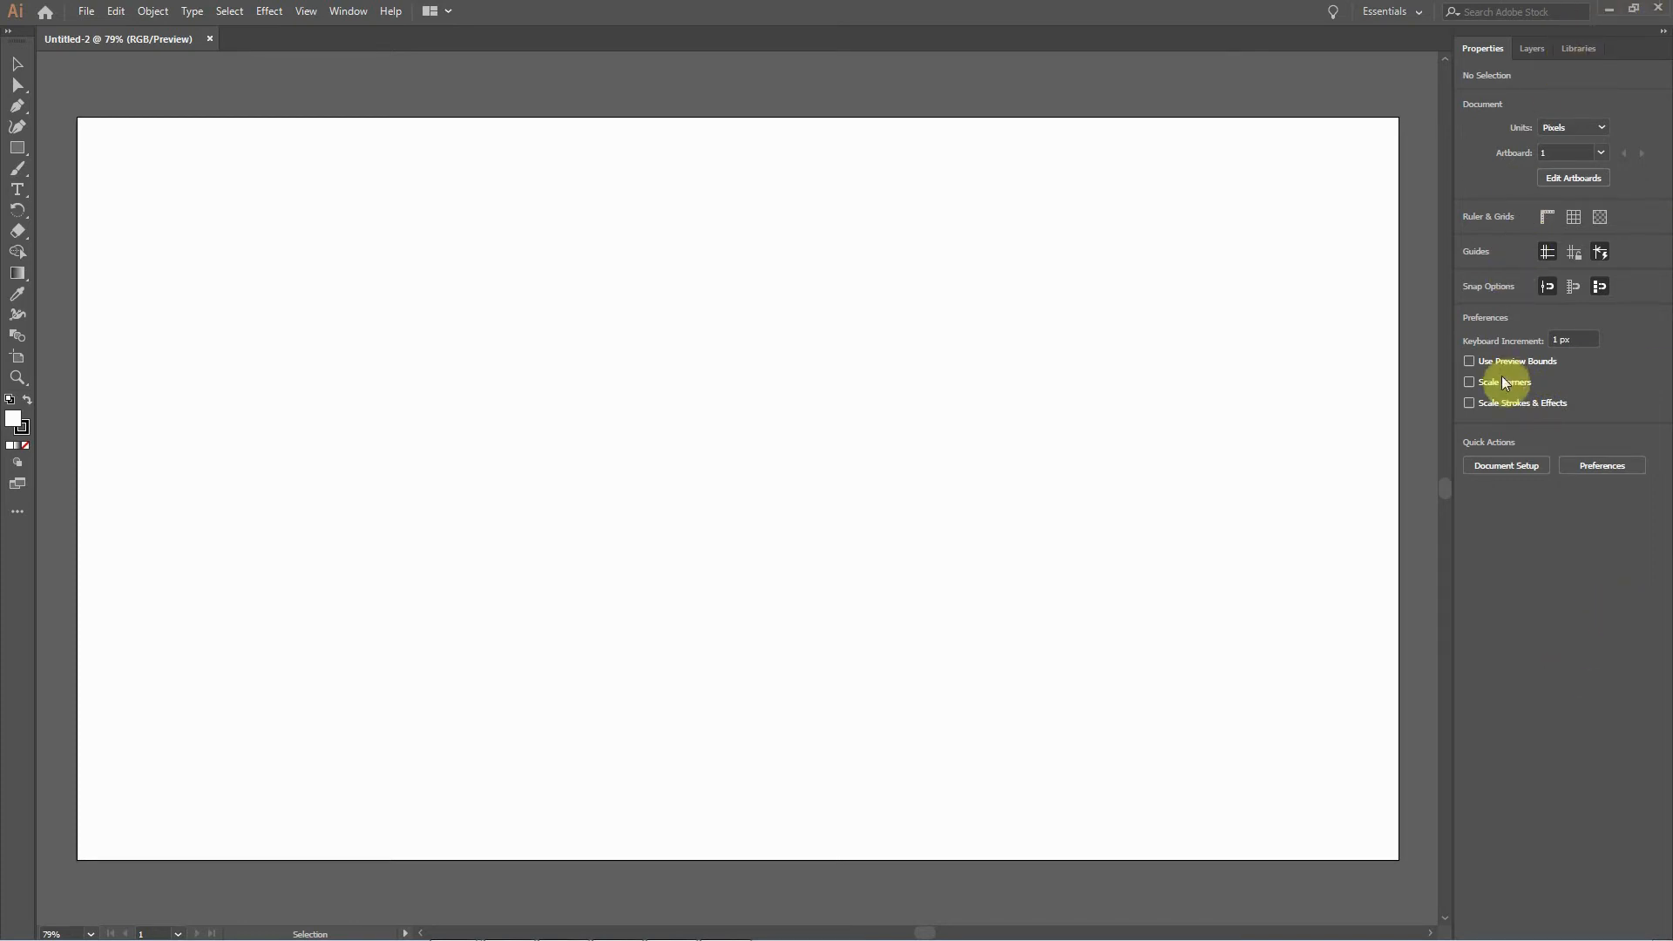
Detach the Layers panel from the panel dock and close the floating panel.
left_click(1533, 50)
left_click_drag(1238, 62, 1204, 34)
left_click(1383, 16)
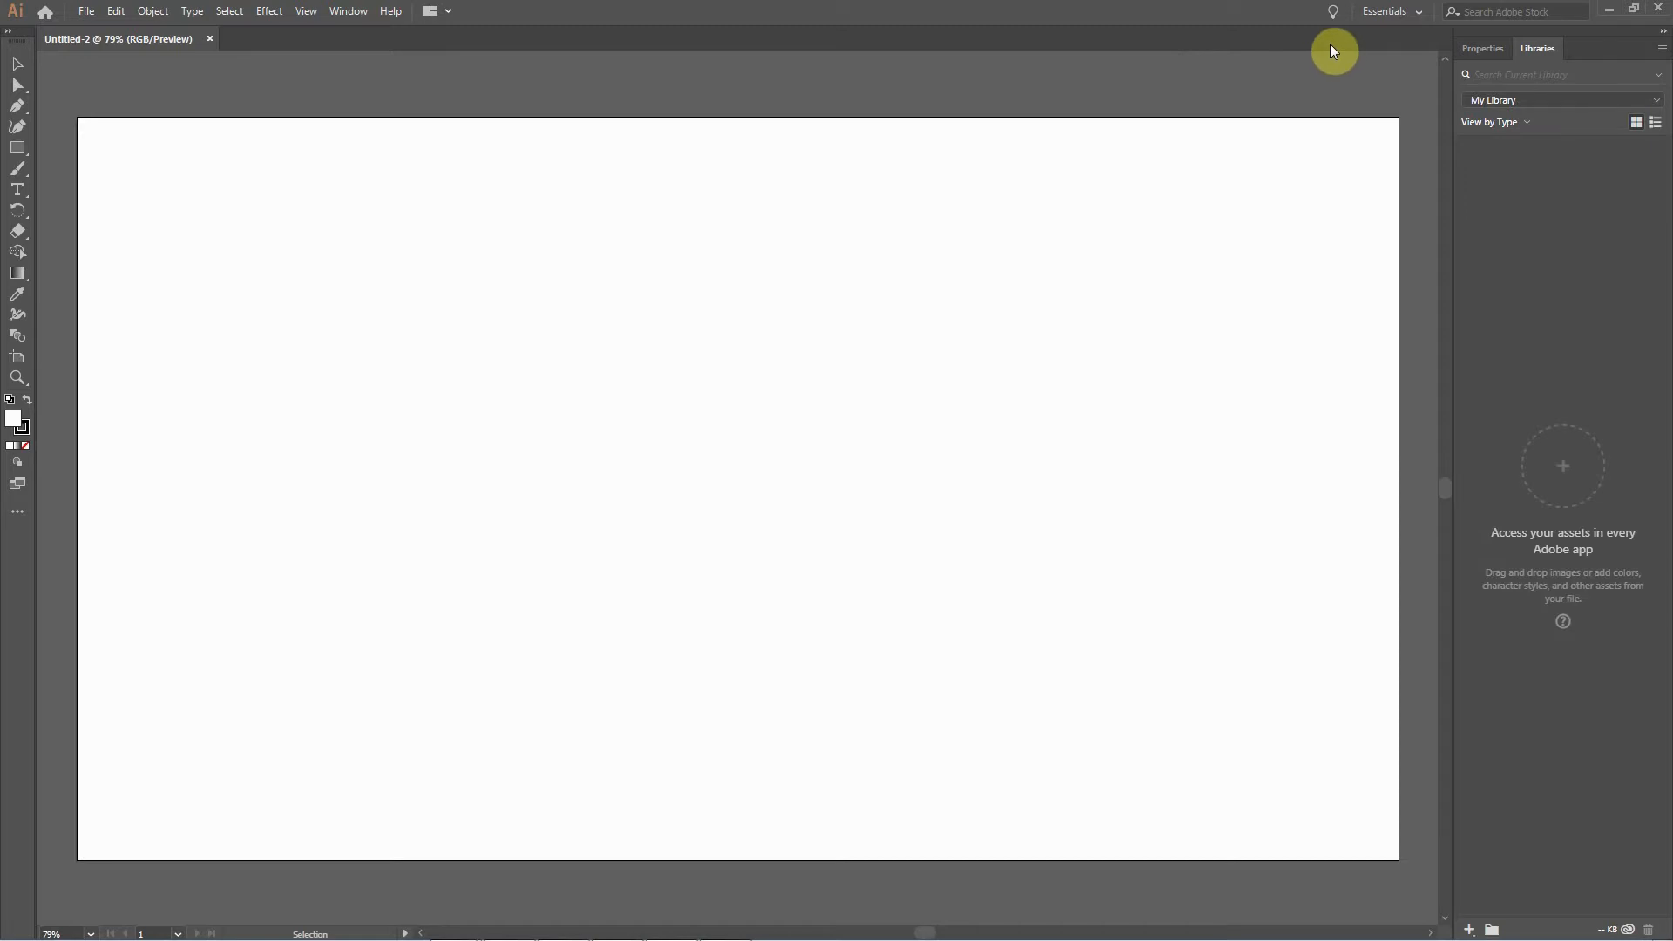
Show and hide the floating Layers panel a few times, leaving it shown beside the dock.
key("F7")
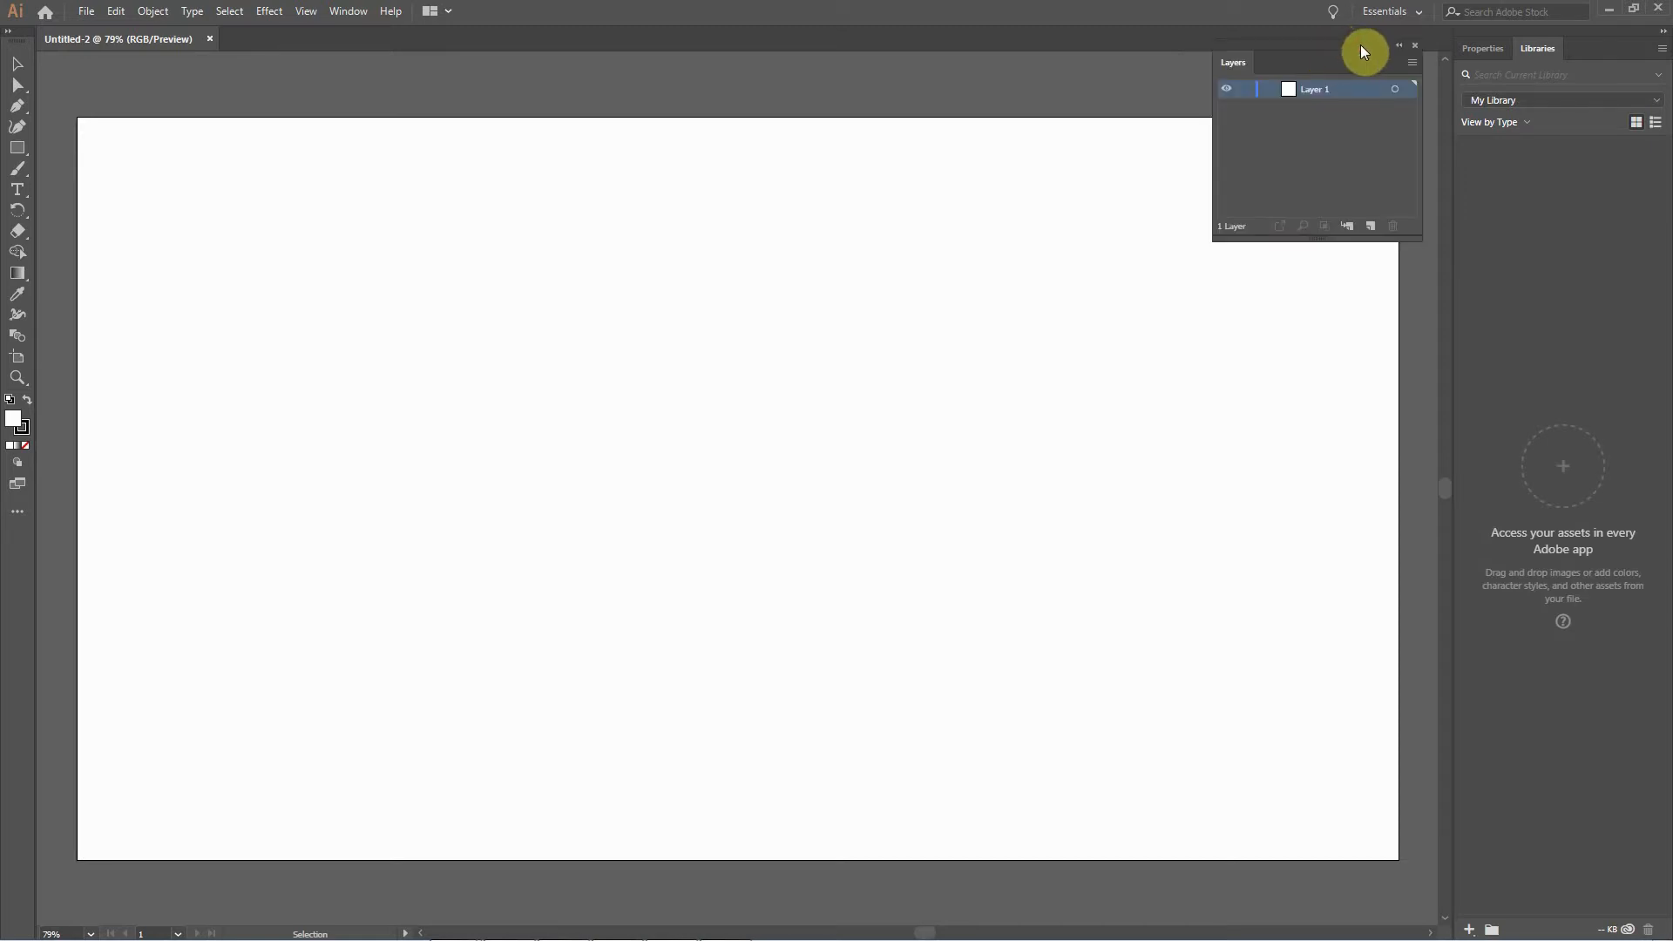
key("F7")
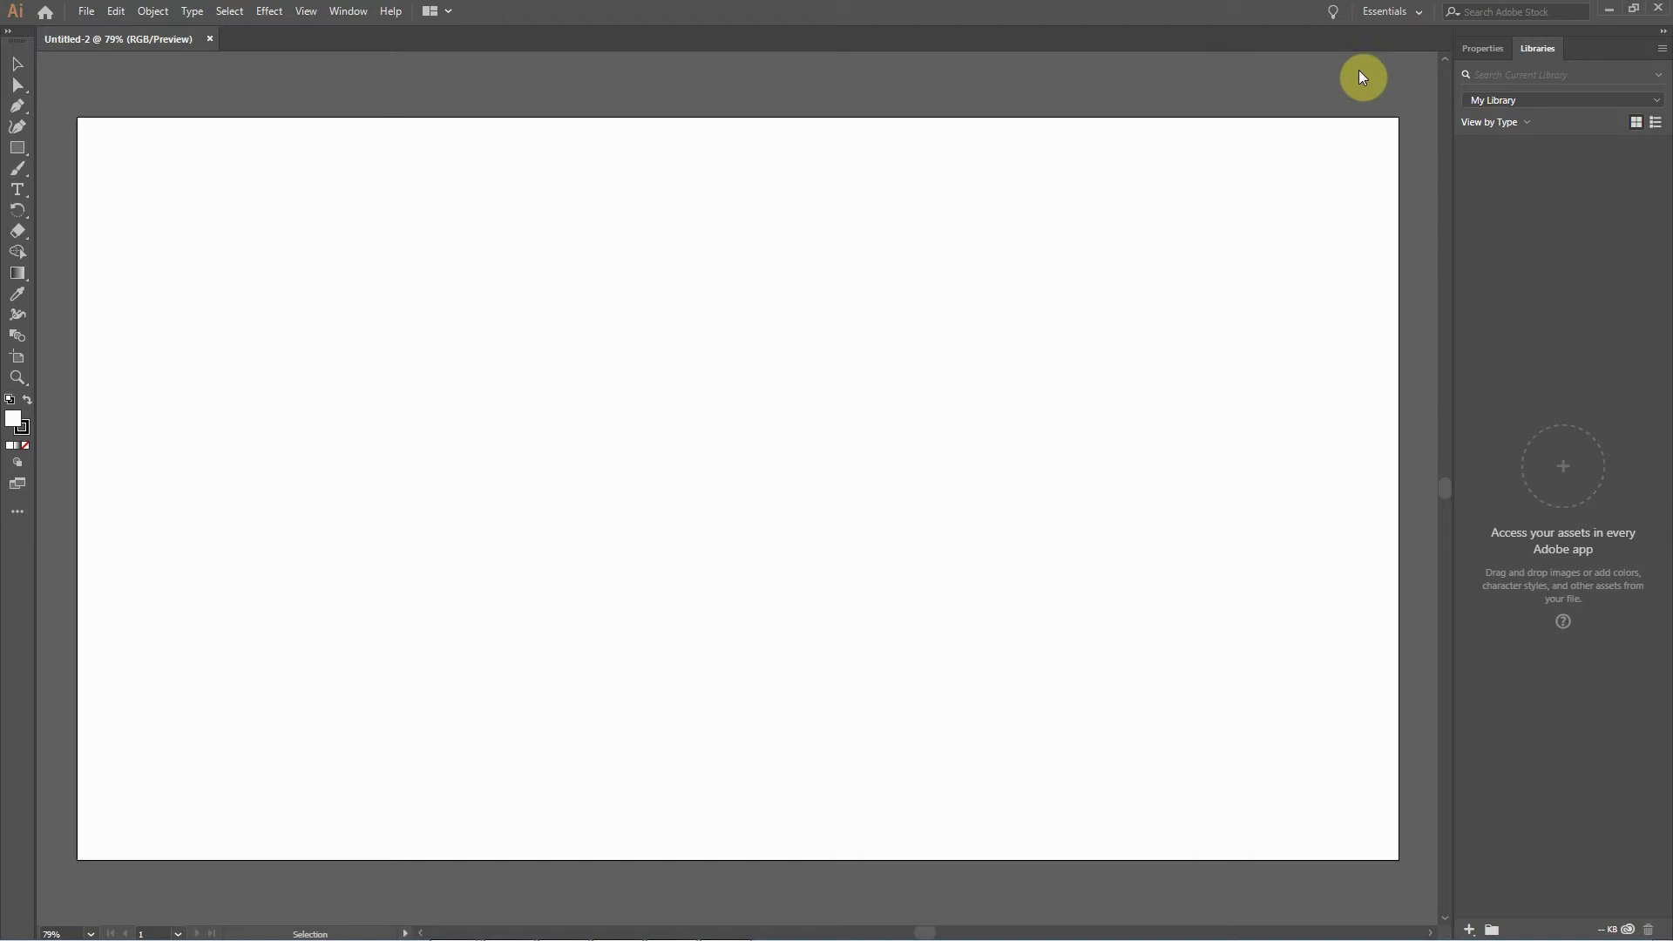
key("F7")
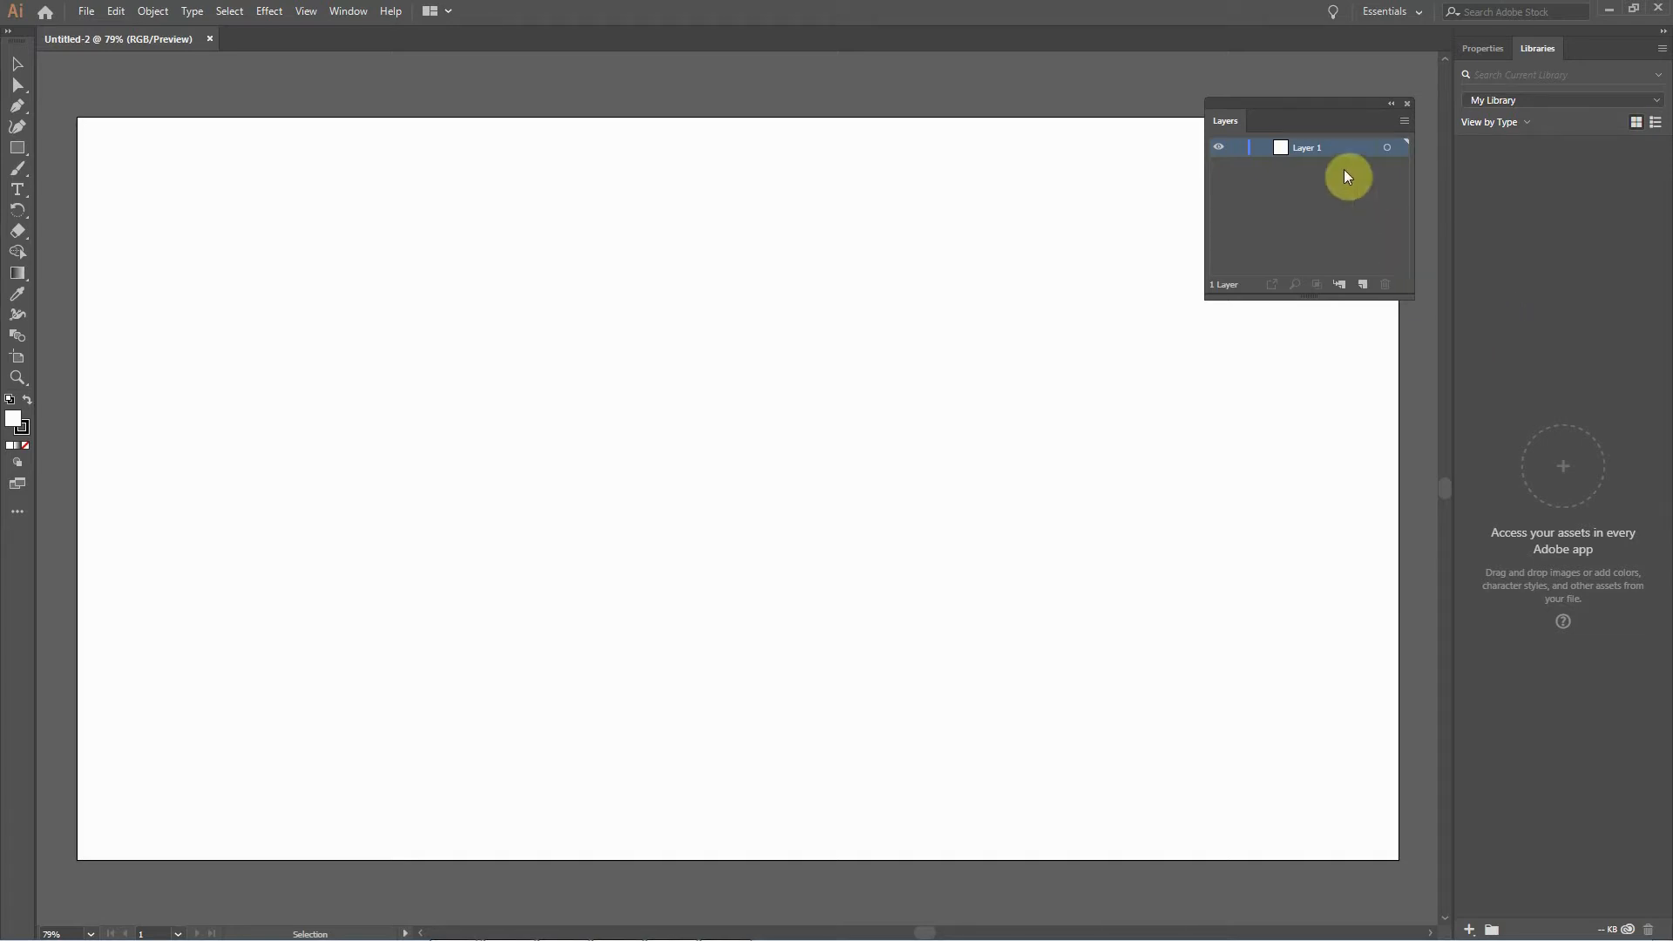
key("F7")
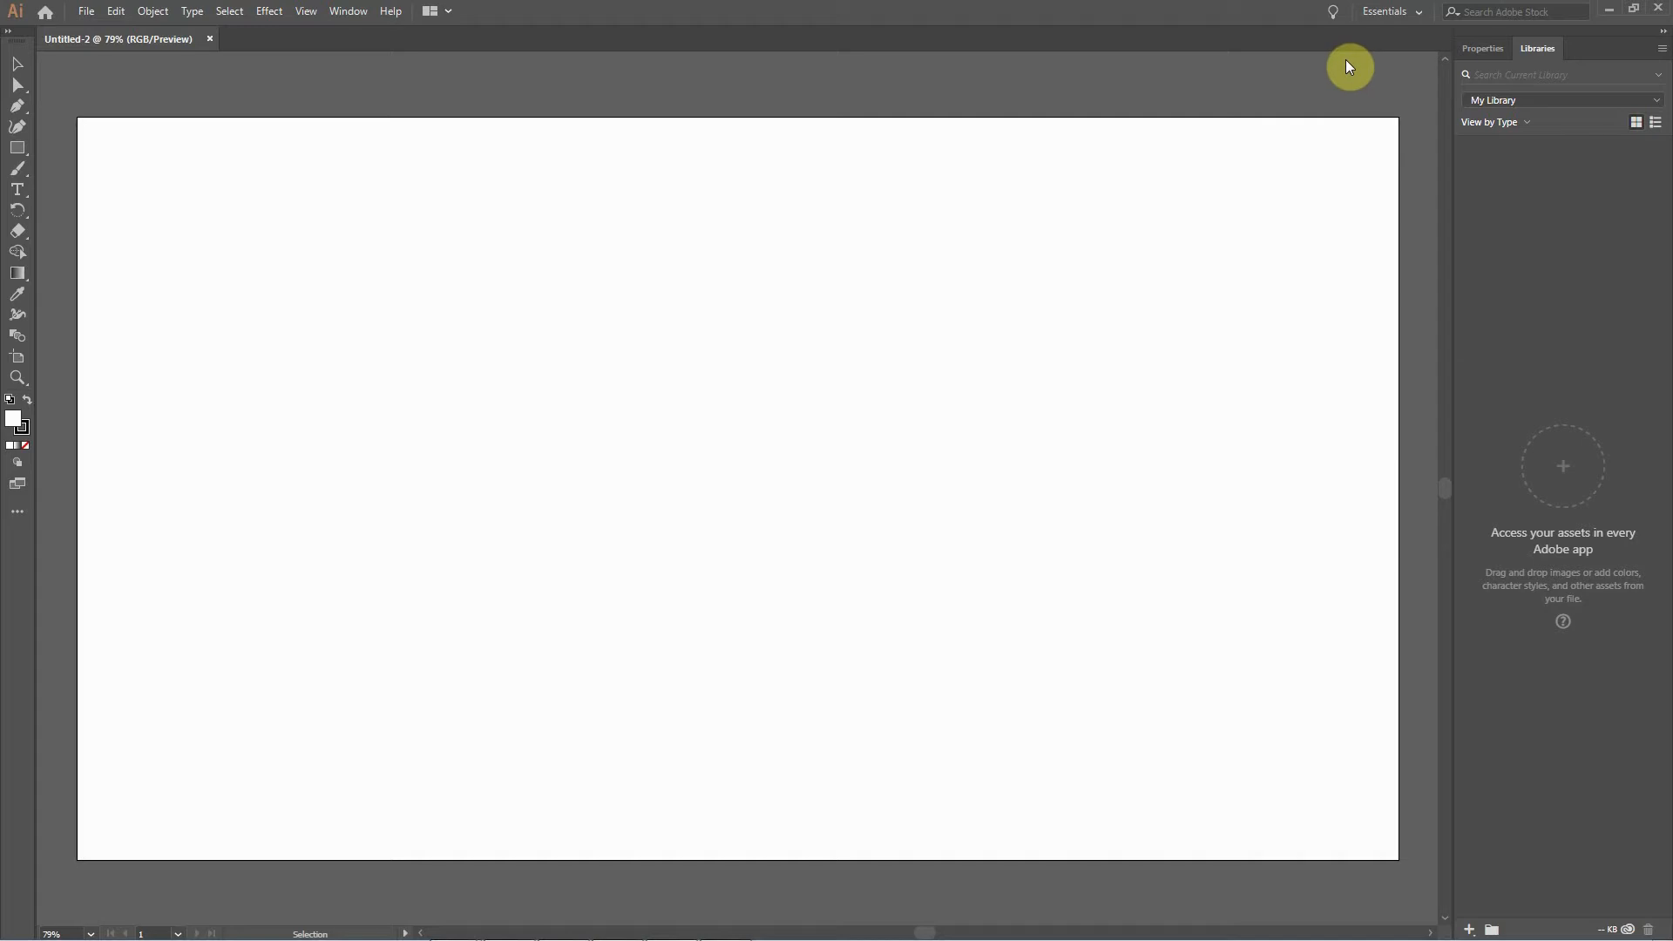
key("F7")
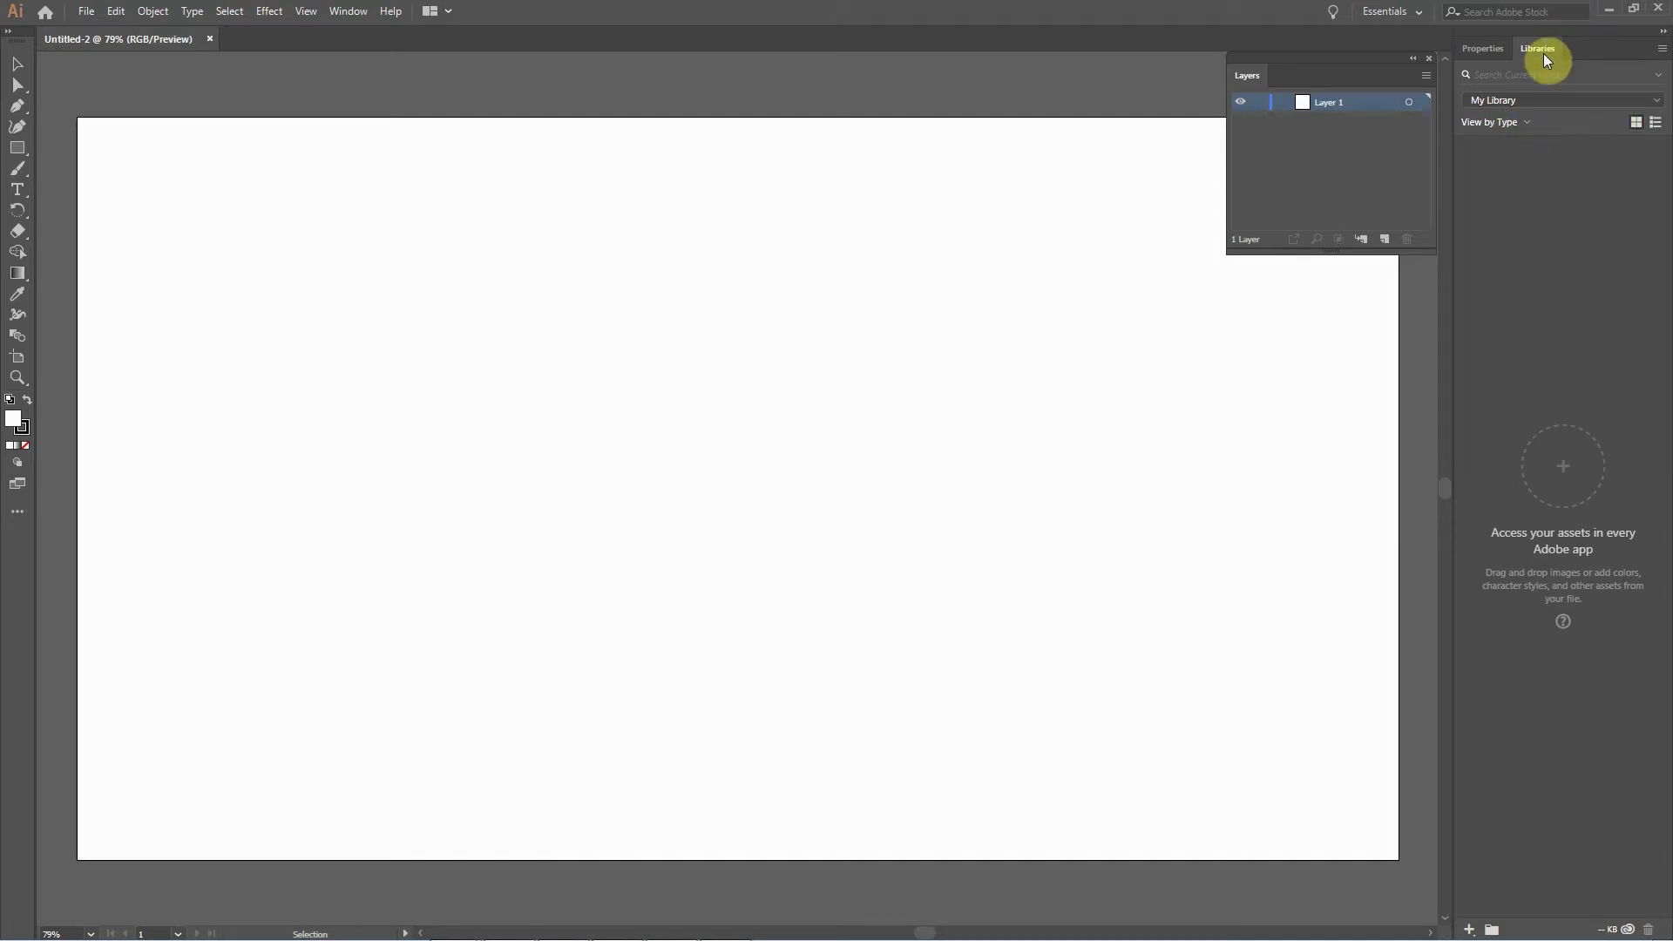
Remove the Libraries panel from the dock so only Properties remains there.
left_click(1659, 103)
left_click(1659, 107)
left_click(1550, 47)
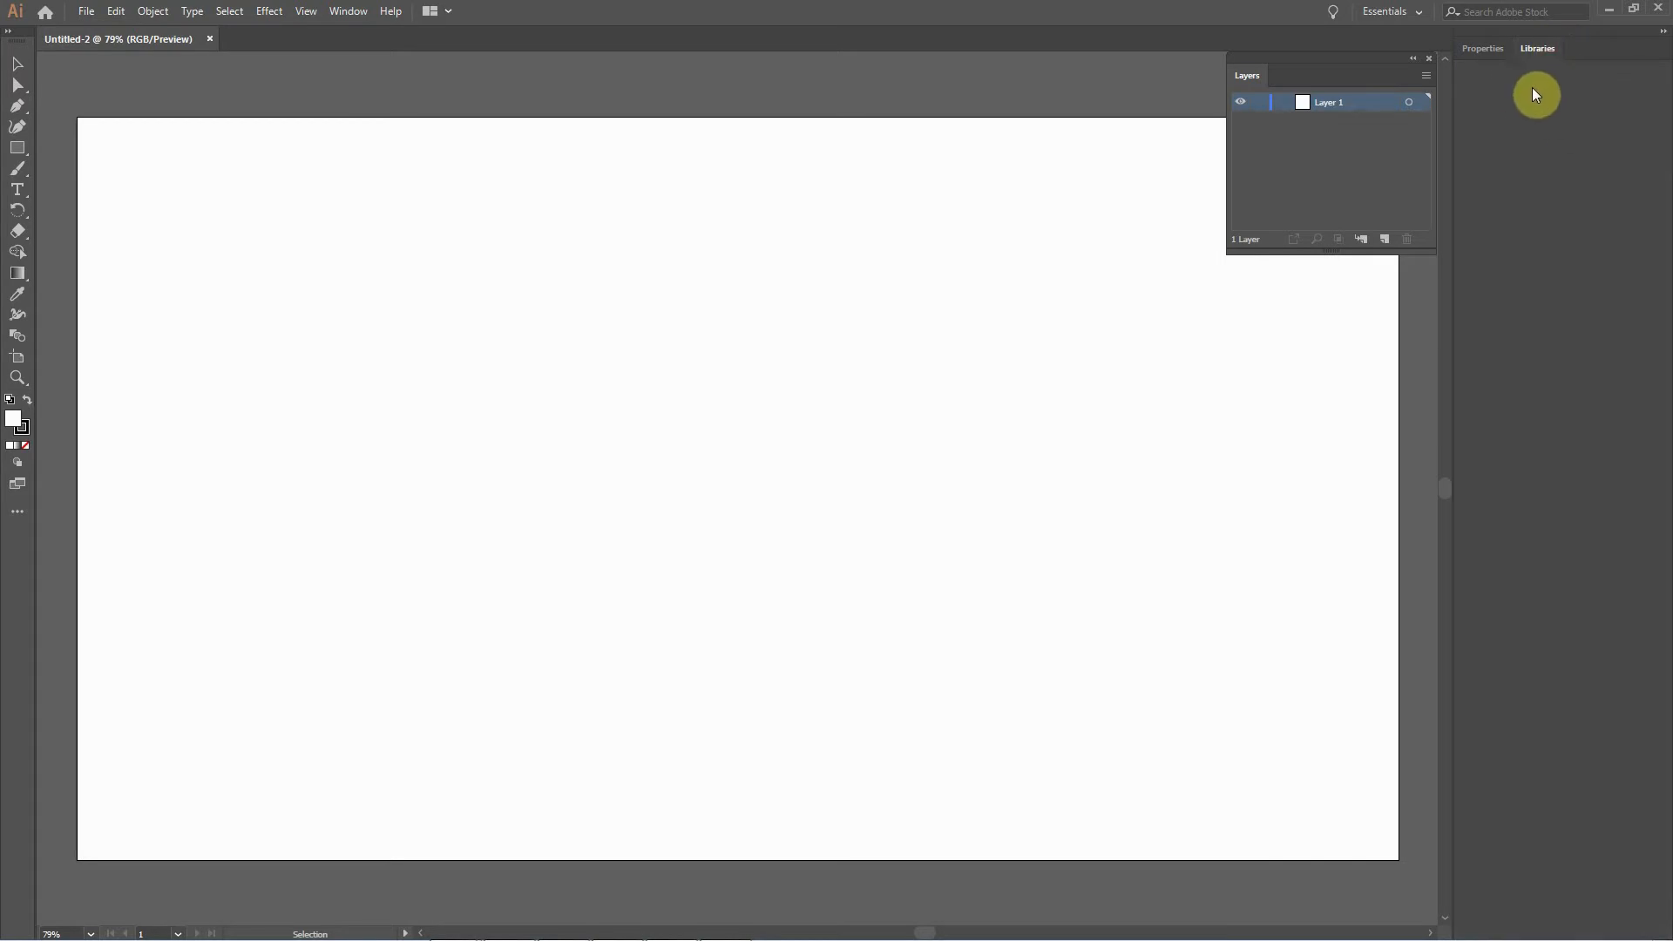
left_click(1540, 44)
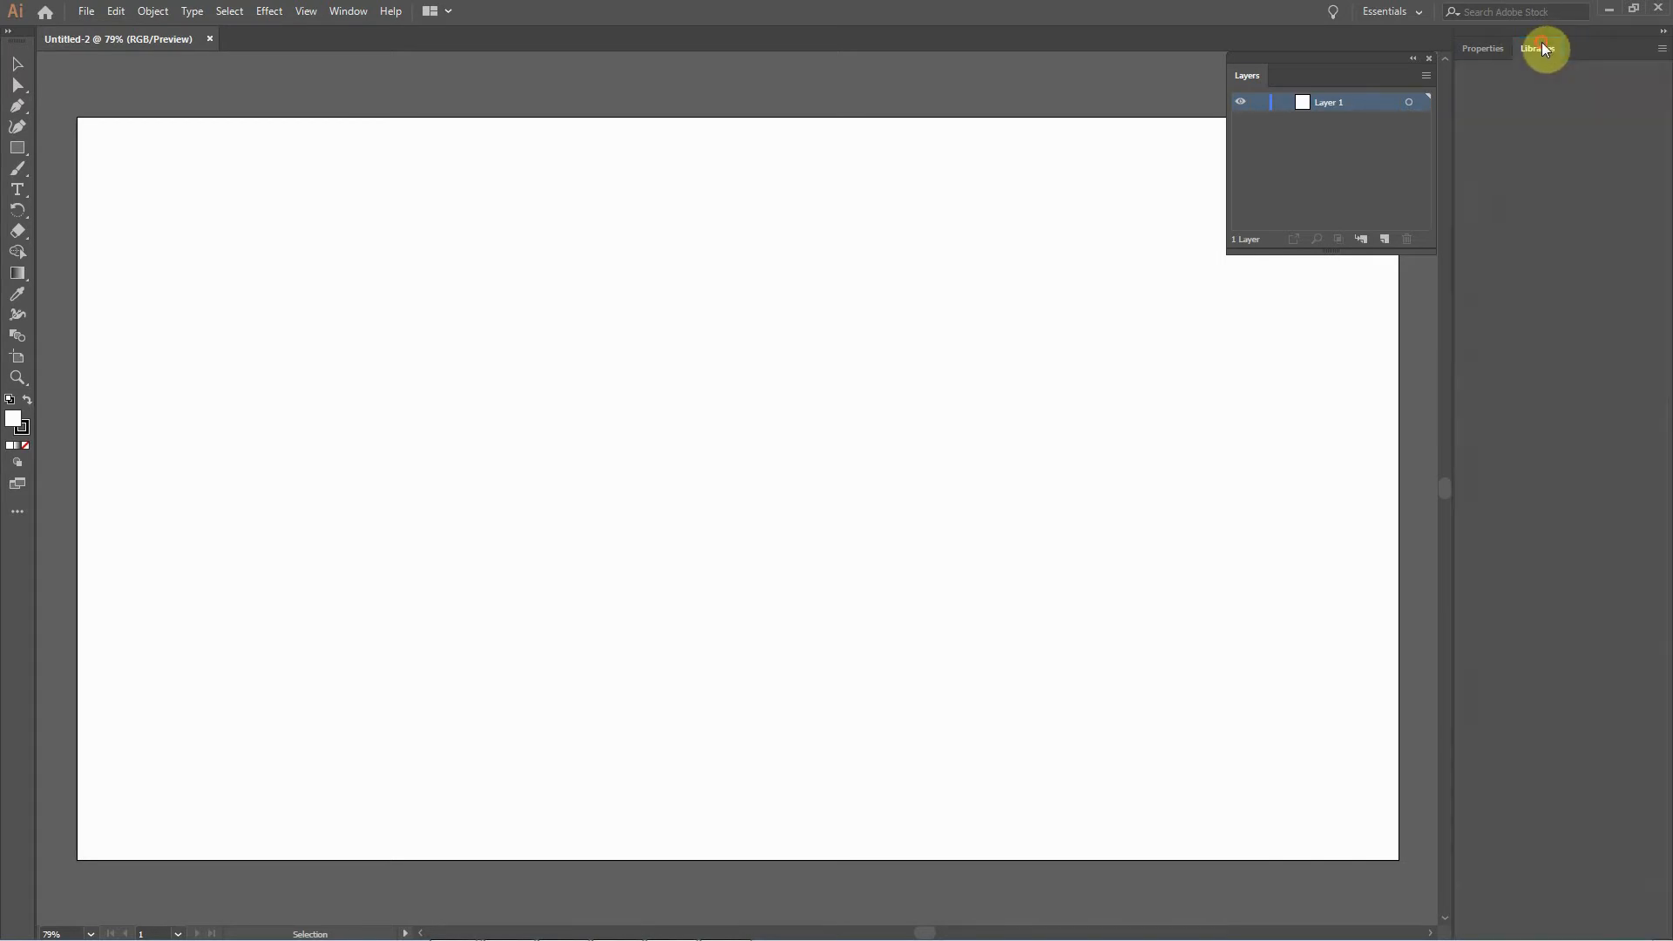
right_click(1541, 44)
left_click(1533, 50)
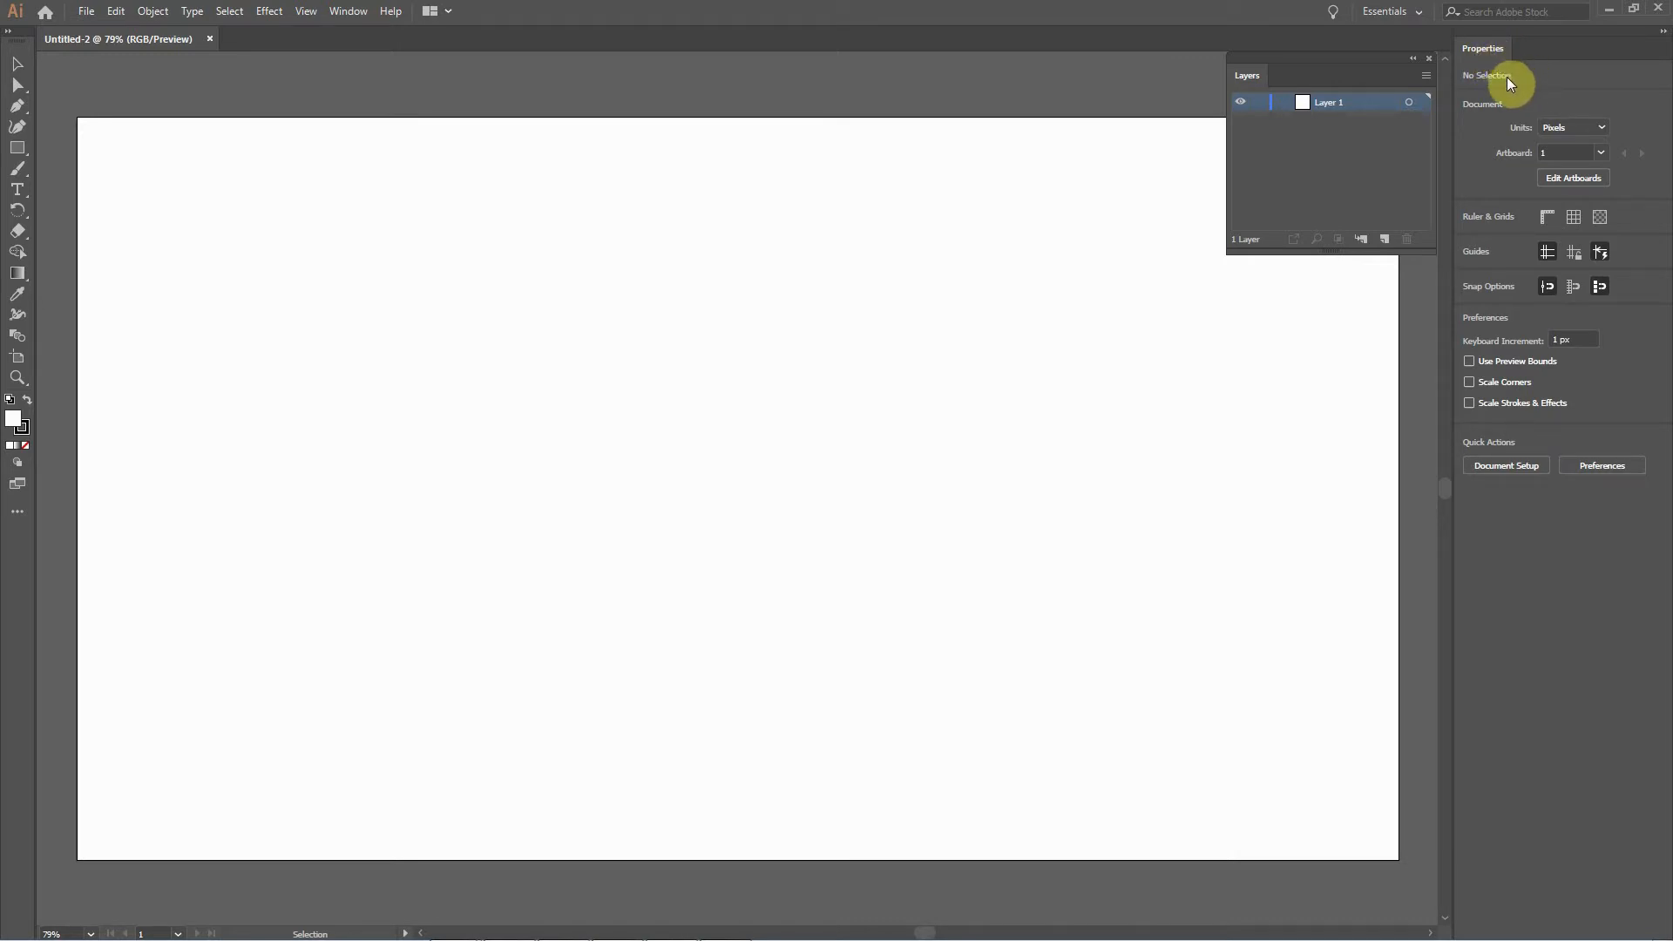
Close the Properties panel and redisplay the Layers panel in the freed space beside the artboard.
right_click(1482, 54)
left_click(1492, 56)
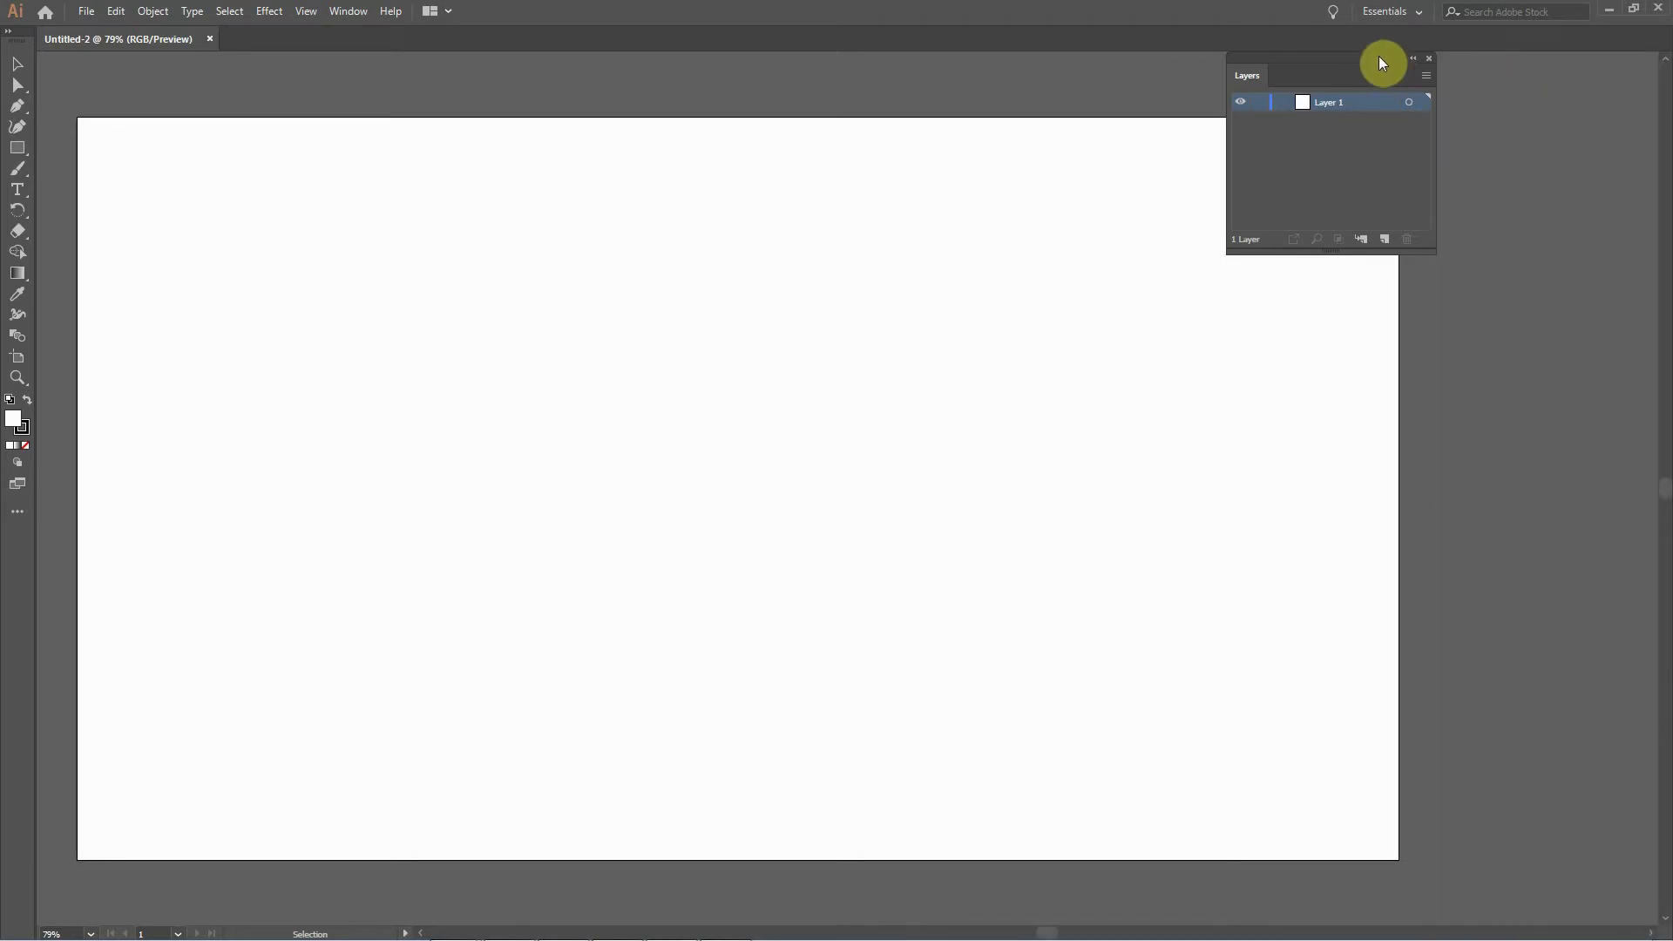
left_click(1429, 59)
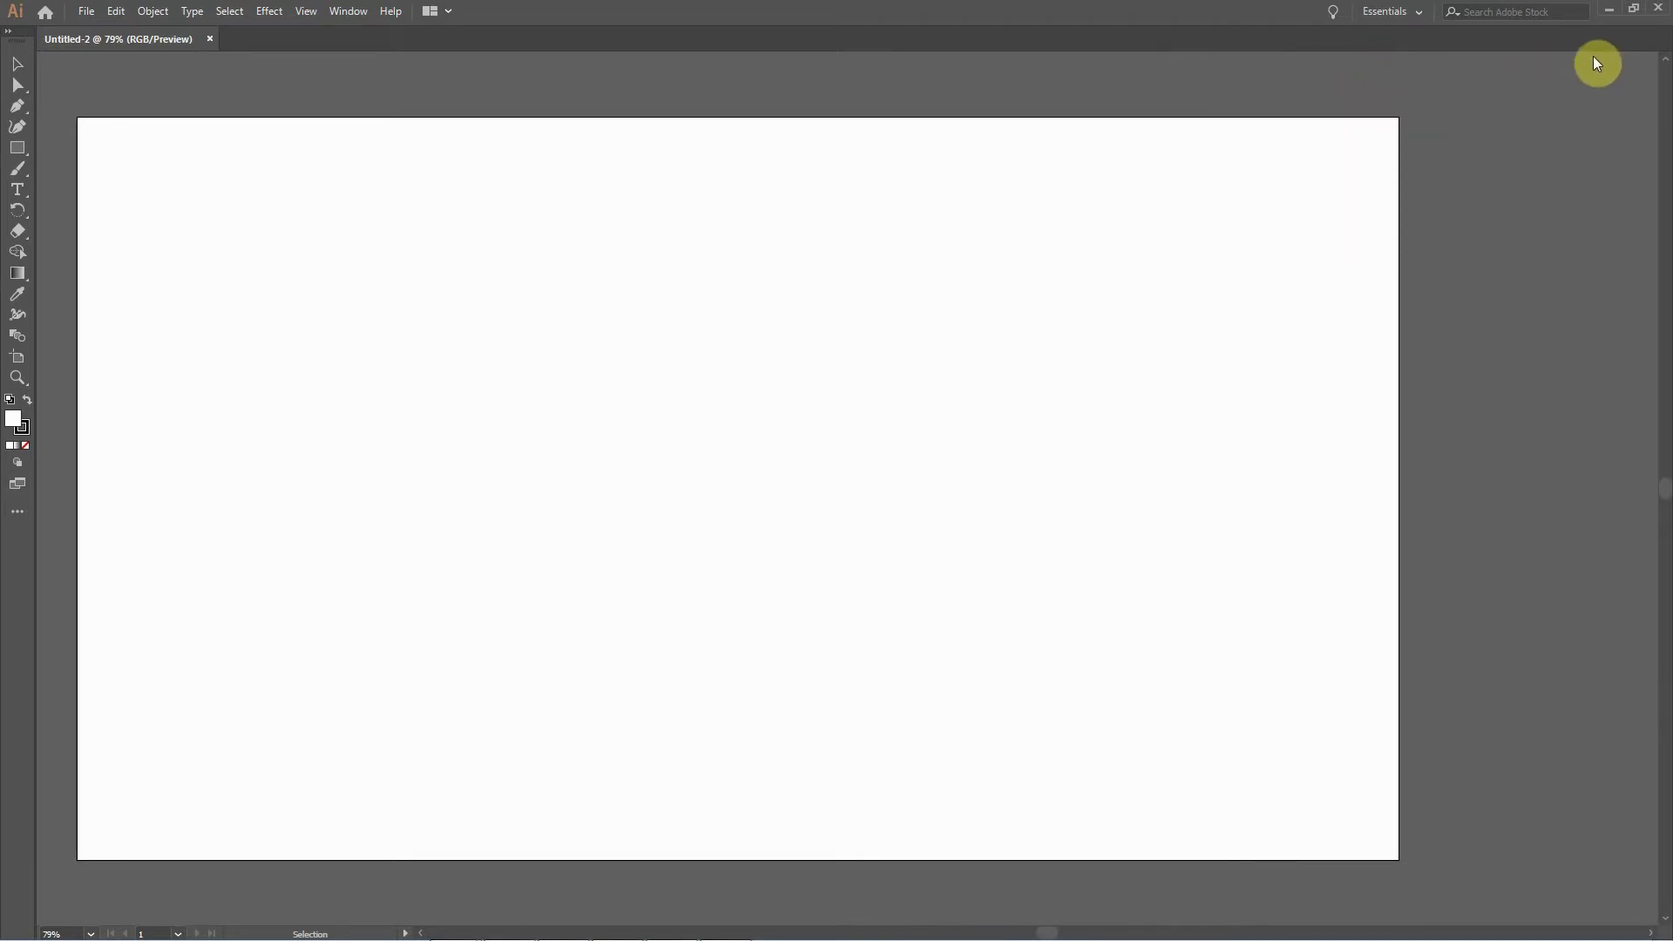
key("F7")
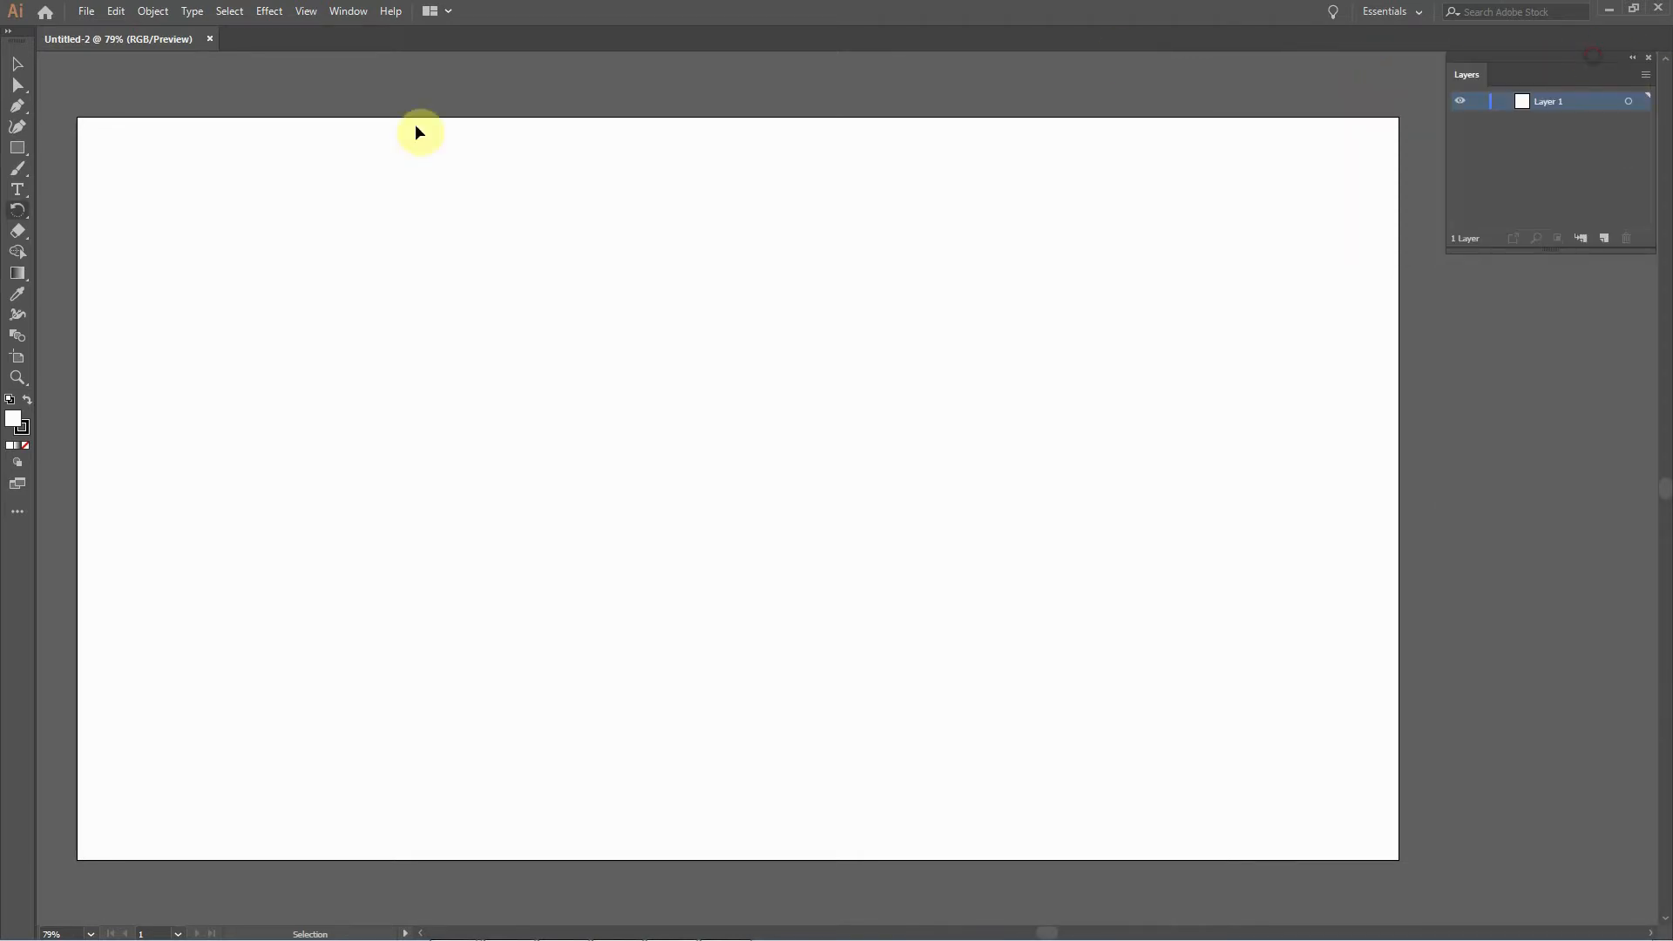
Display the Brushes panel directly beneath the Layers panel, look over its brush library categories, and shorten the panel slightly.
left_click(347, 11)
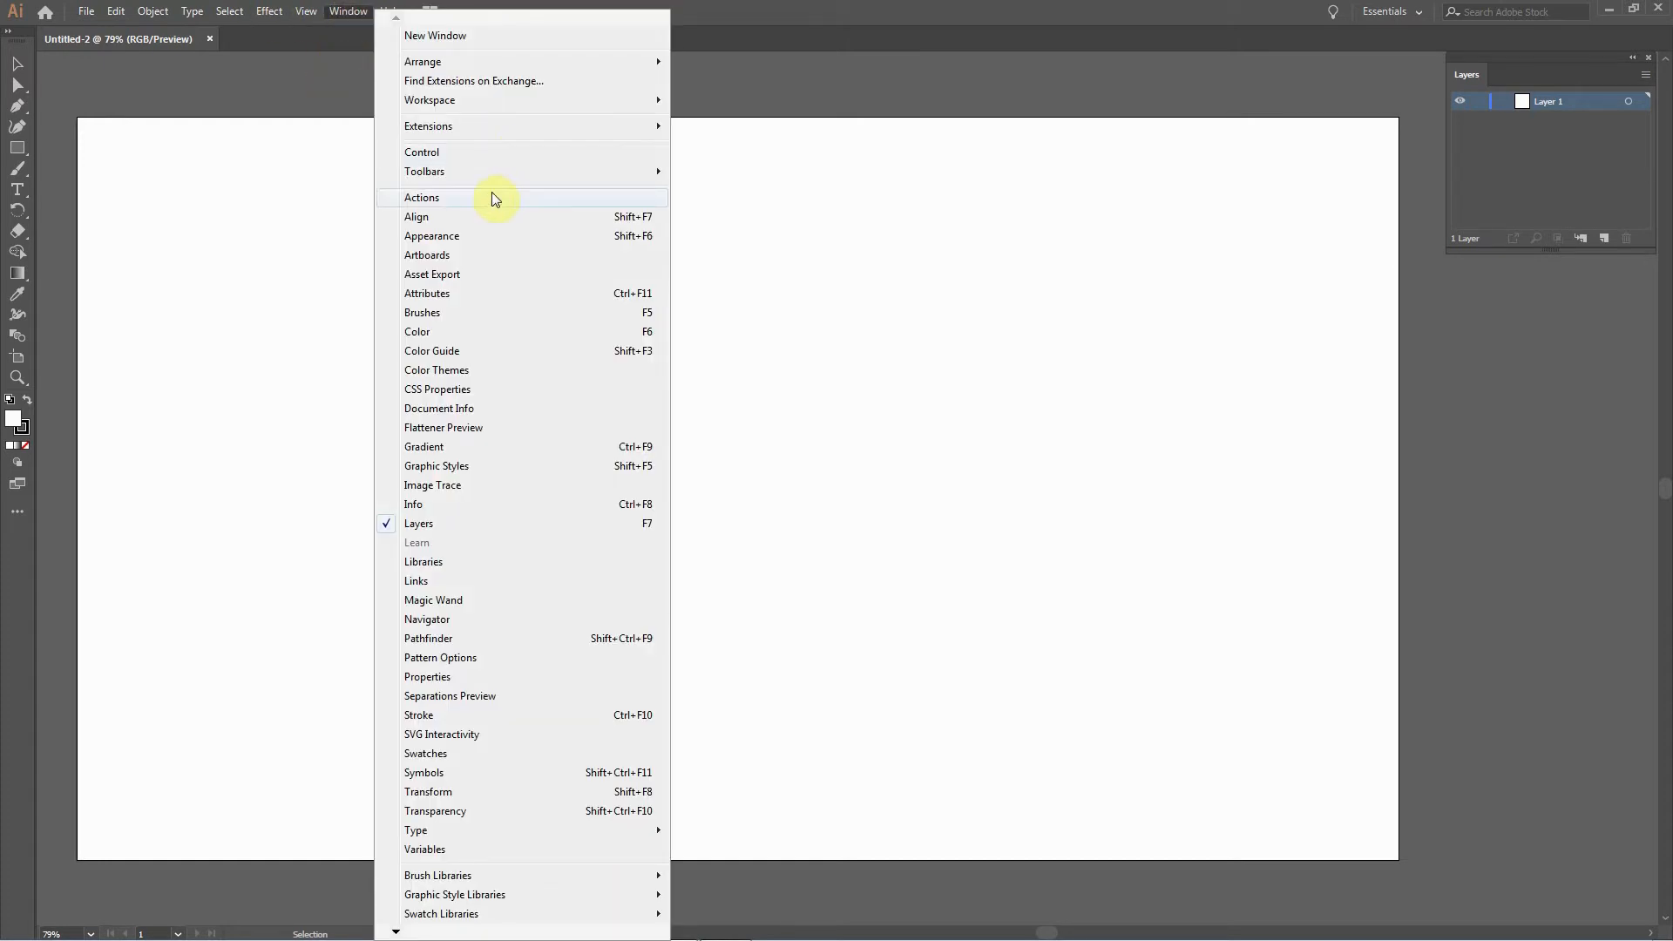
left_click(443, 314)
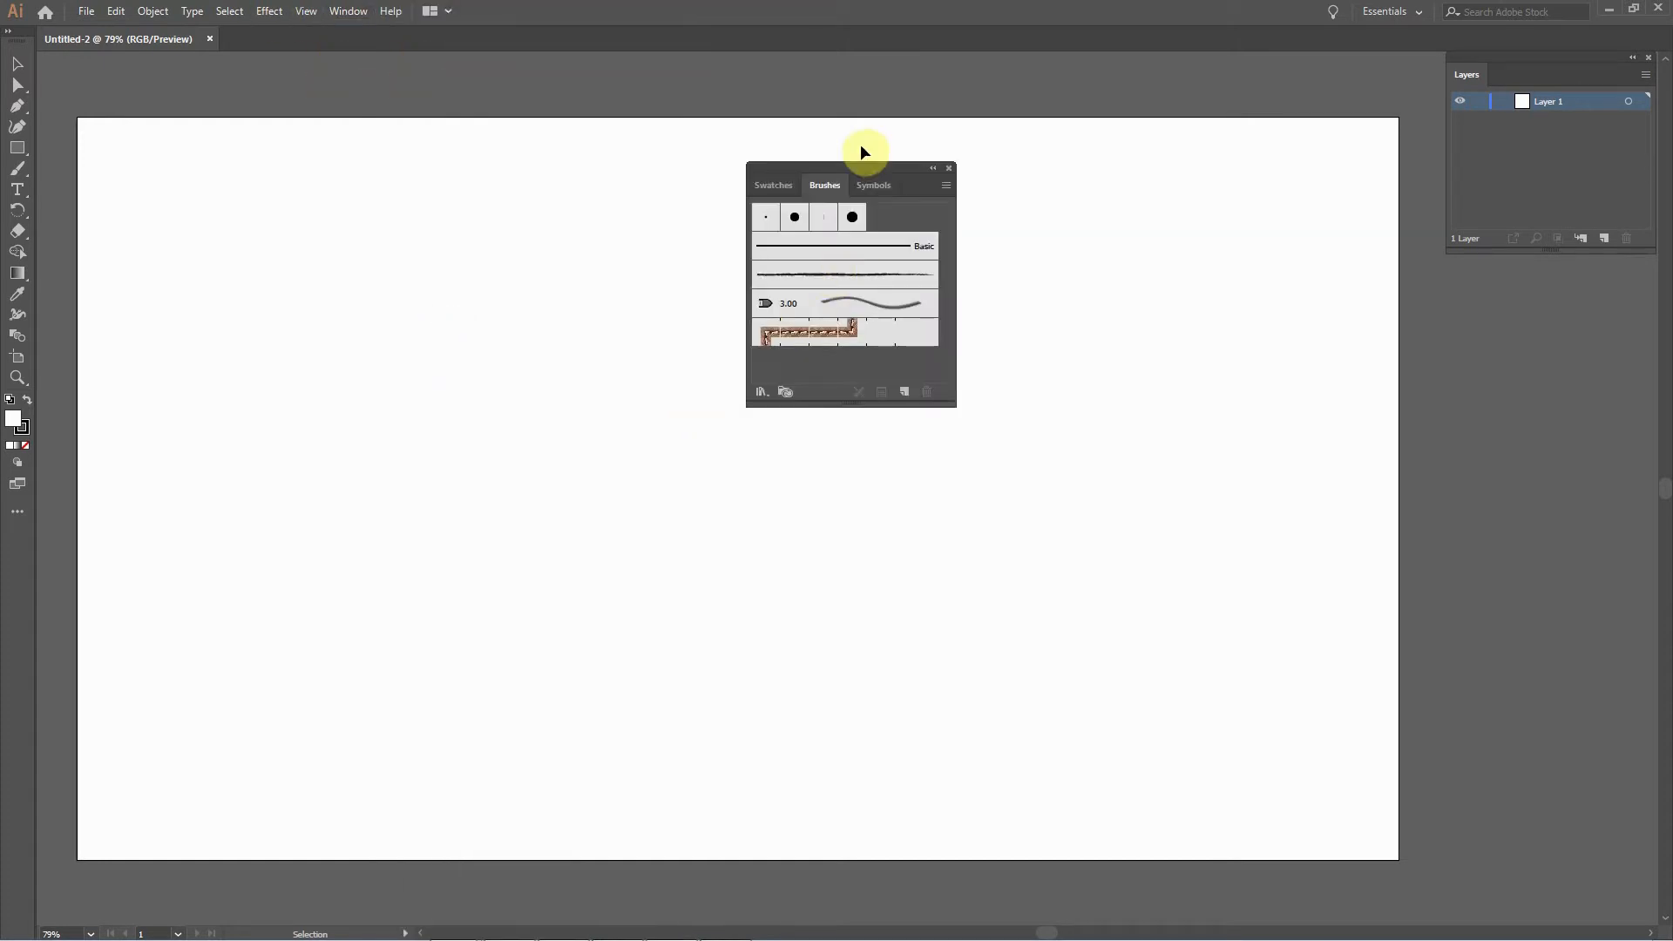
mouse_move(866, 166)
left_mouse_down()
mouse_move(1595, 295)
mouse_move(1566, 264)
left_mouse_up()
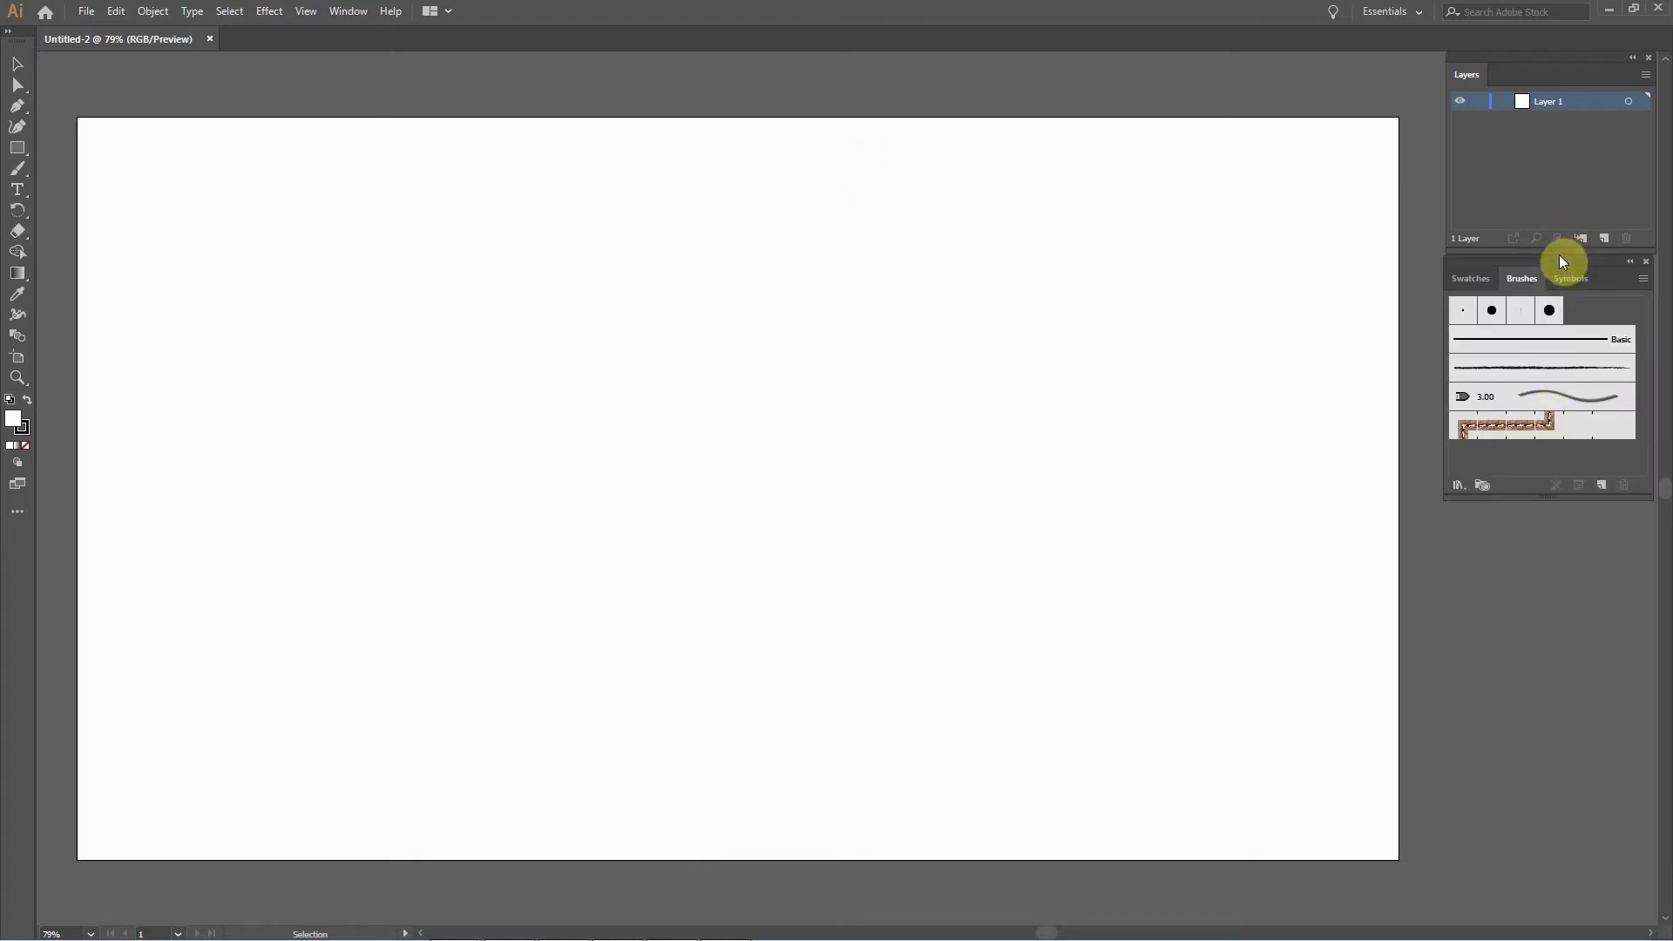
left_click(1460, 485)
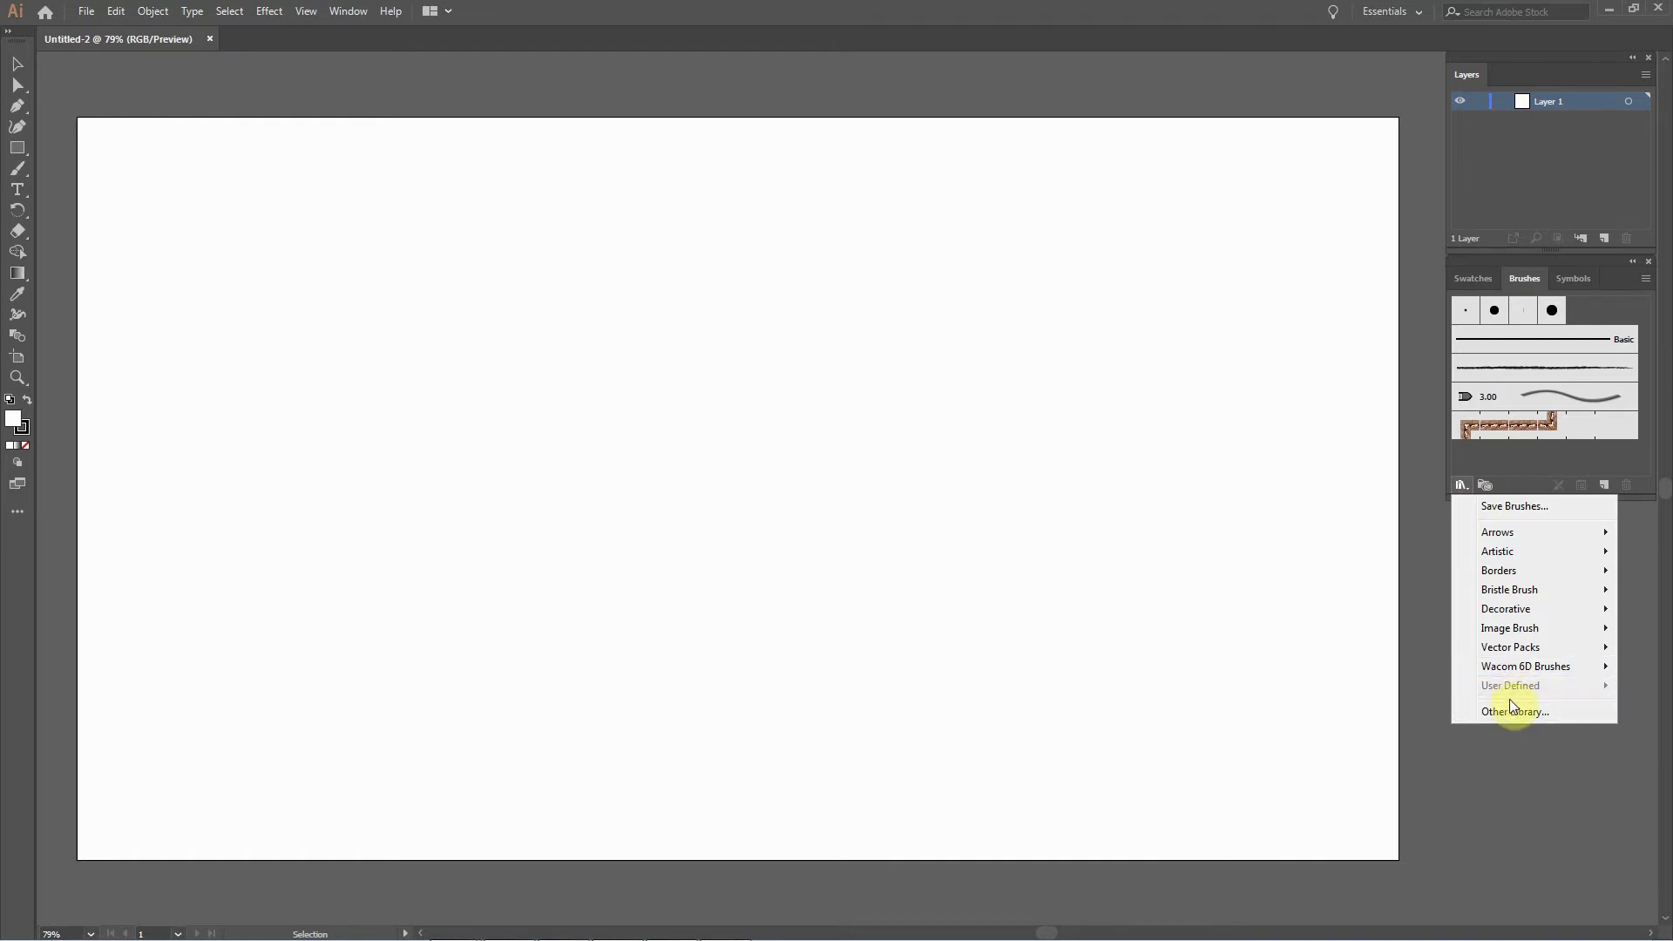
left_click(1516, 807)
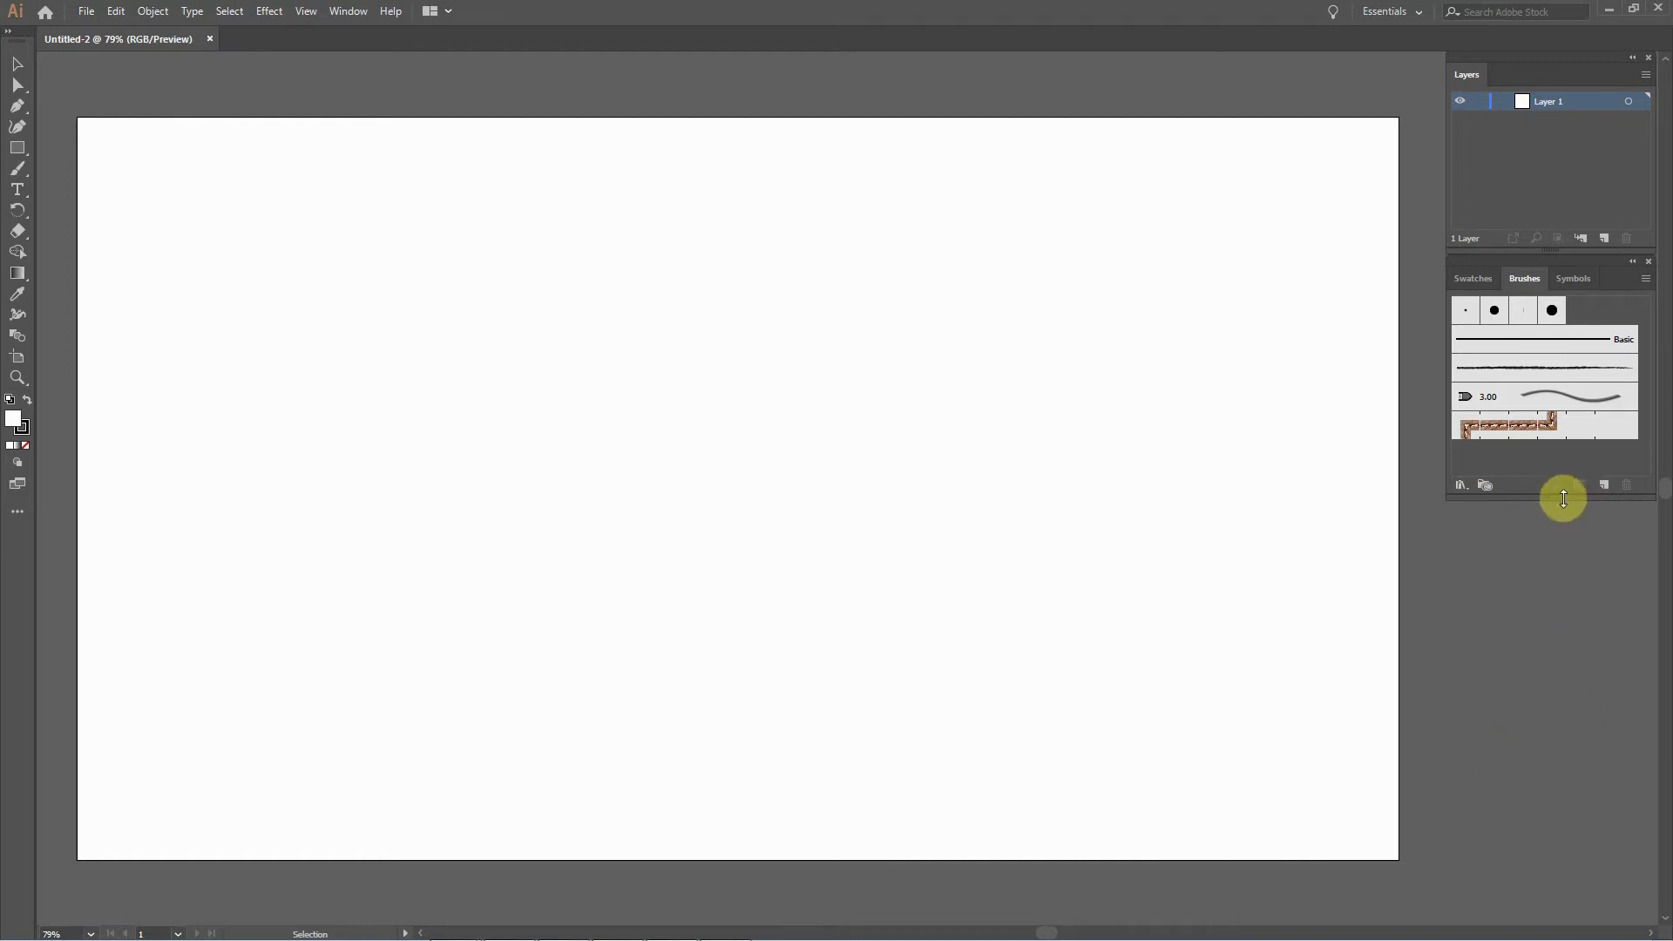
left_click_drag(1552, 499, 1550, 496)
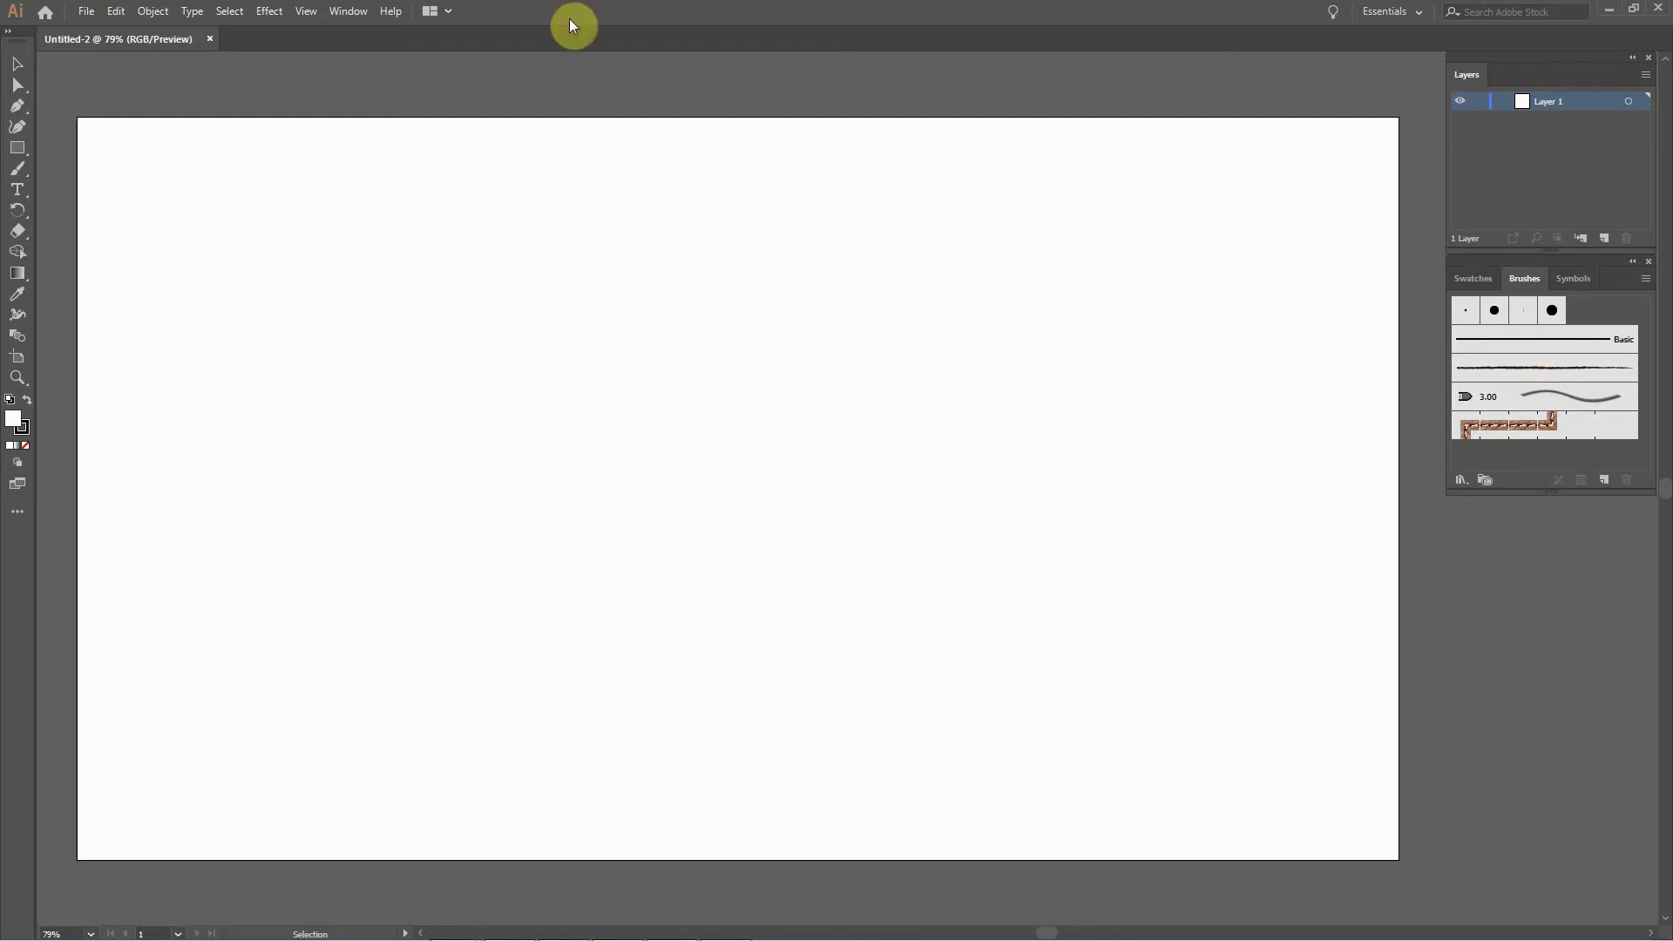
Display the Color and Color Guide panel group and place it directly beneath the Brushes panel.
left_click(348, 12)
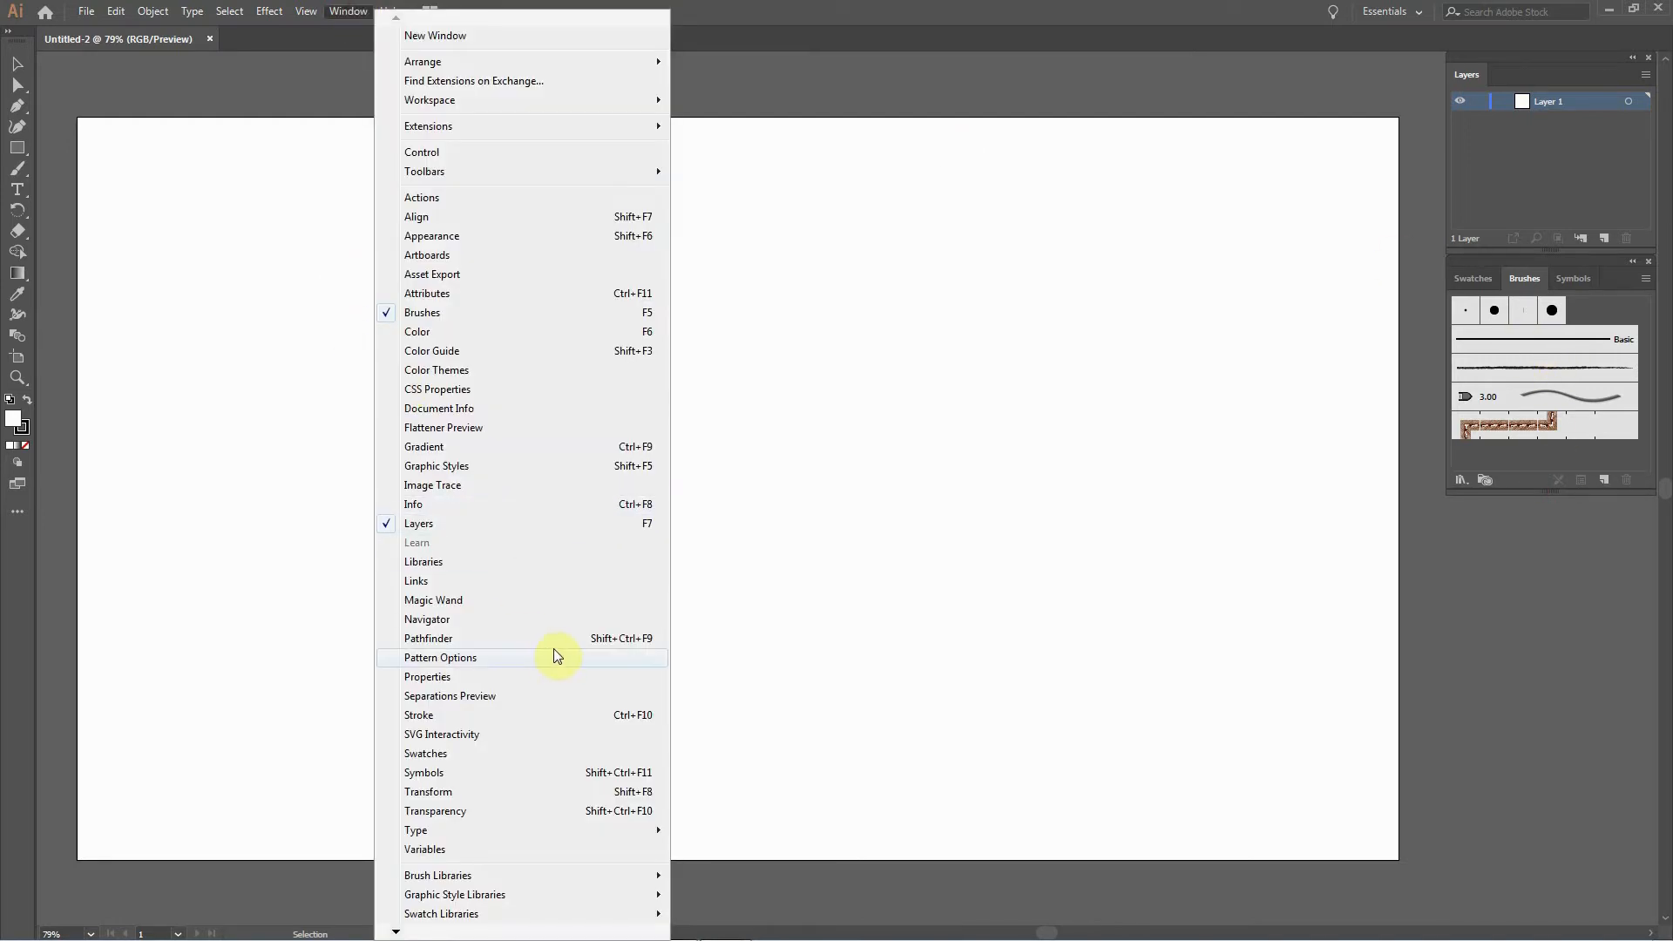
left_click(475, 332)
mouse_move(923, 85)
left_mouse_down()
mouse_move(1582, 492)
mouse_move(1550, 501)
left_mouse_up()
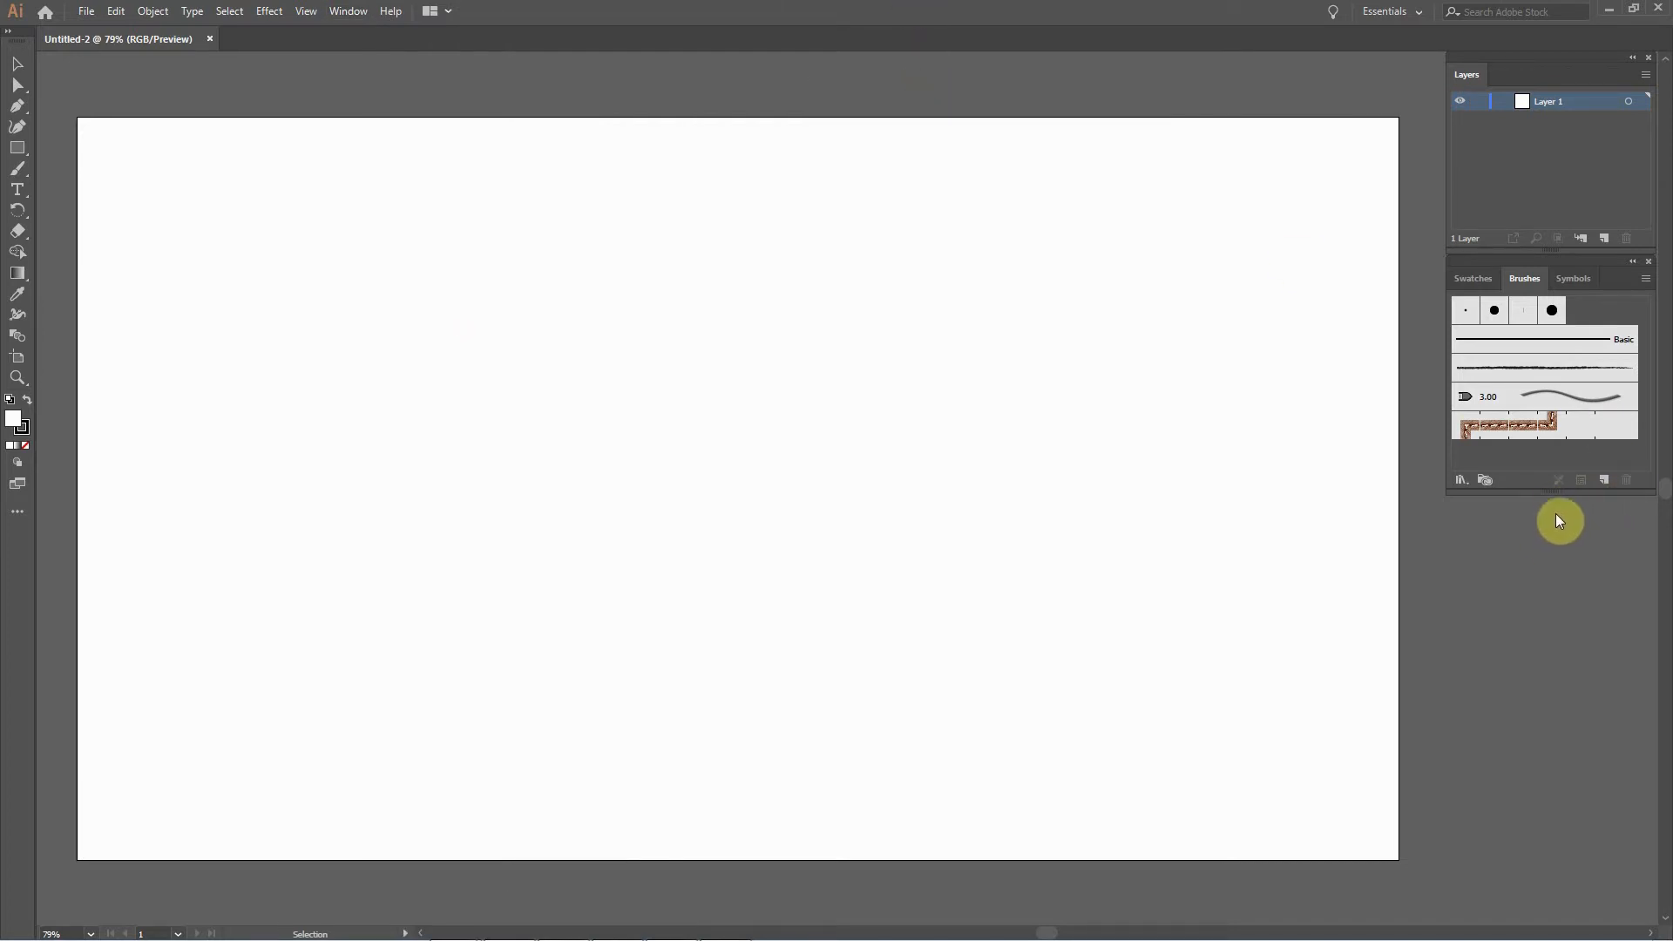
left_click_drag(1563, 511, 1550, 523)
left_click(1548, 521)
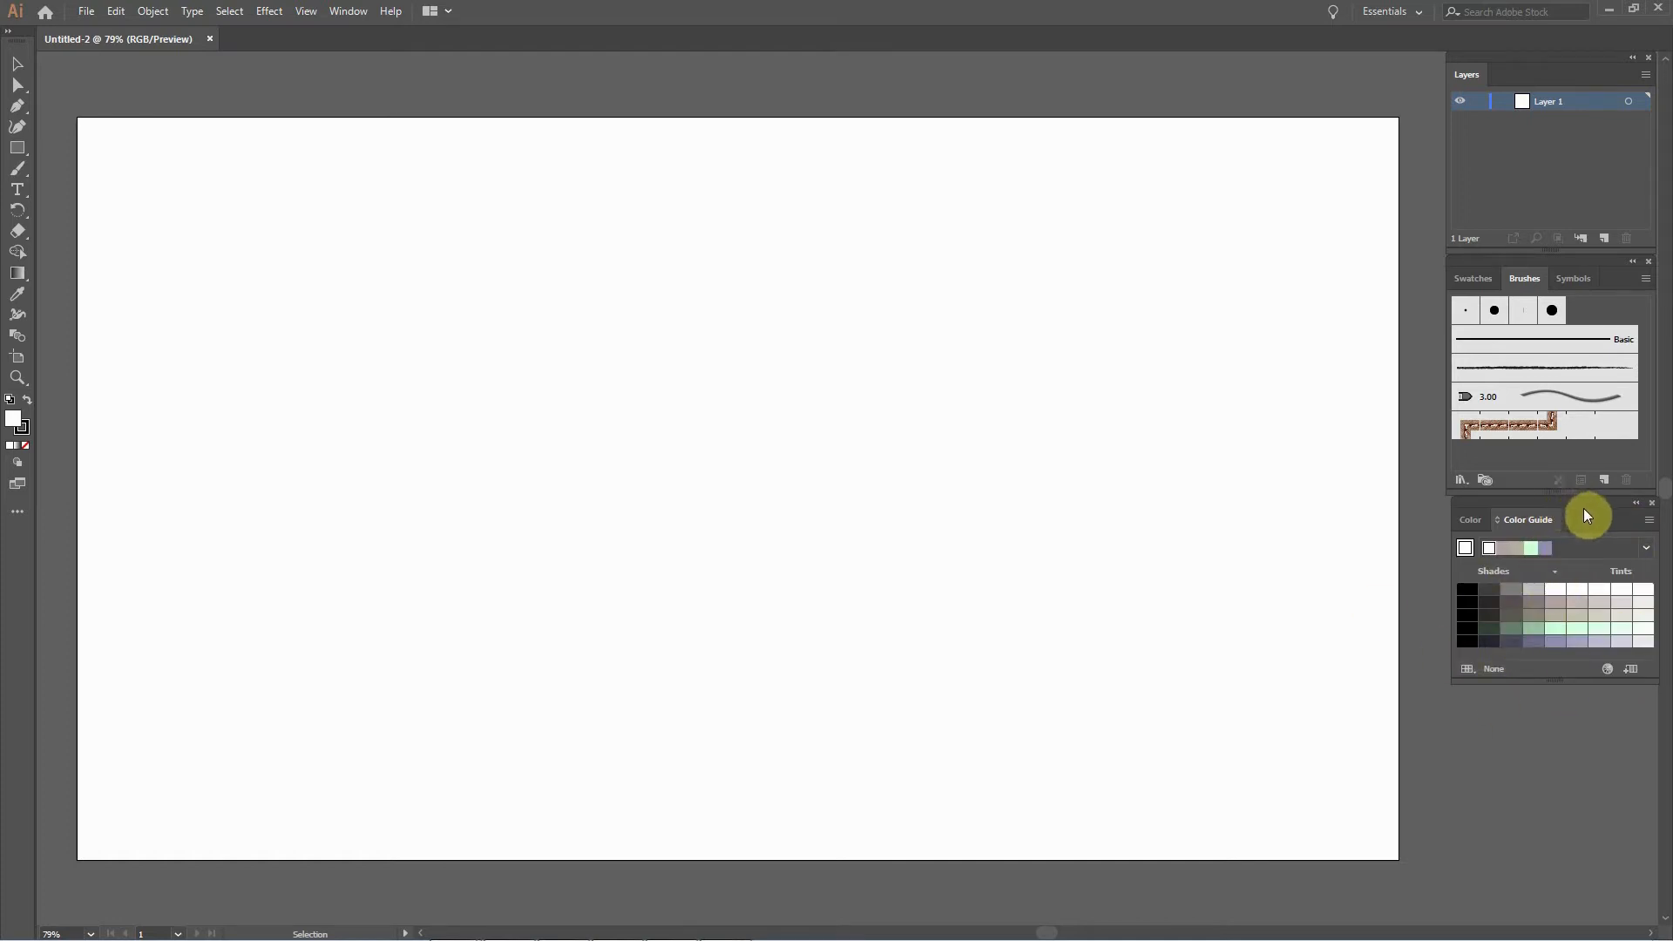
left_click(17, 277)
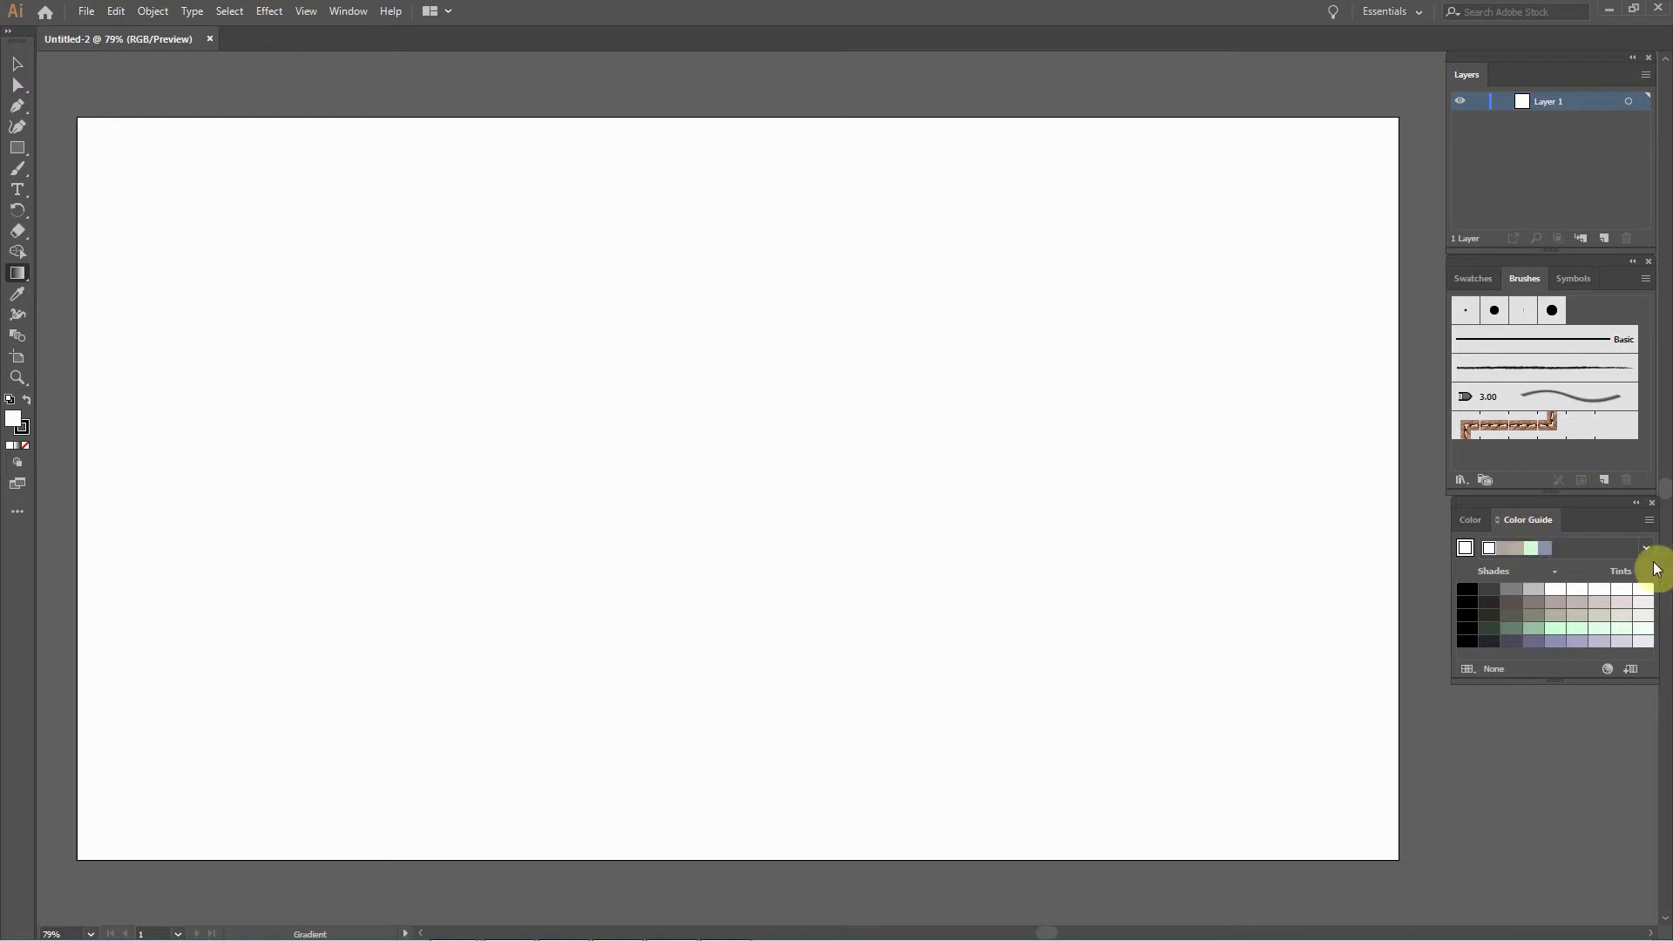
double_click(13, 418)
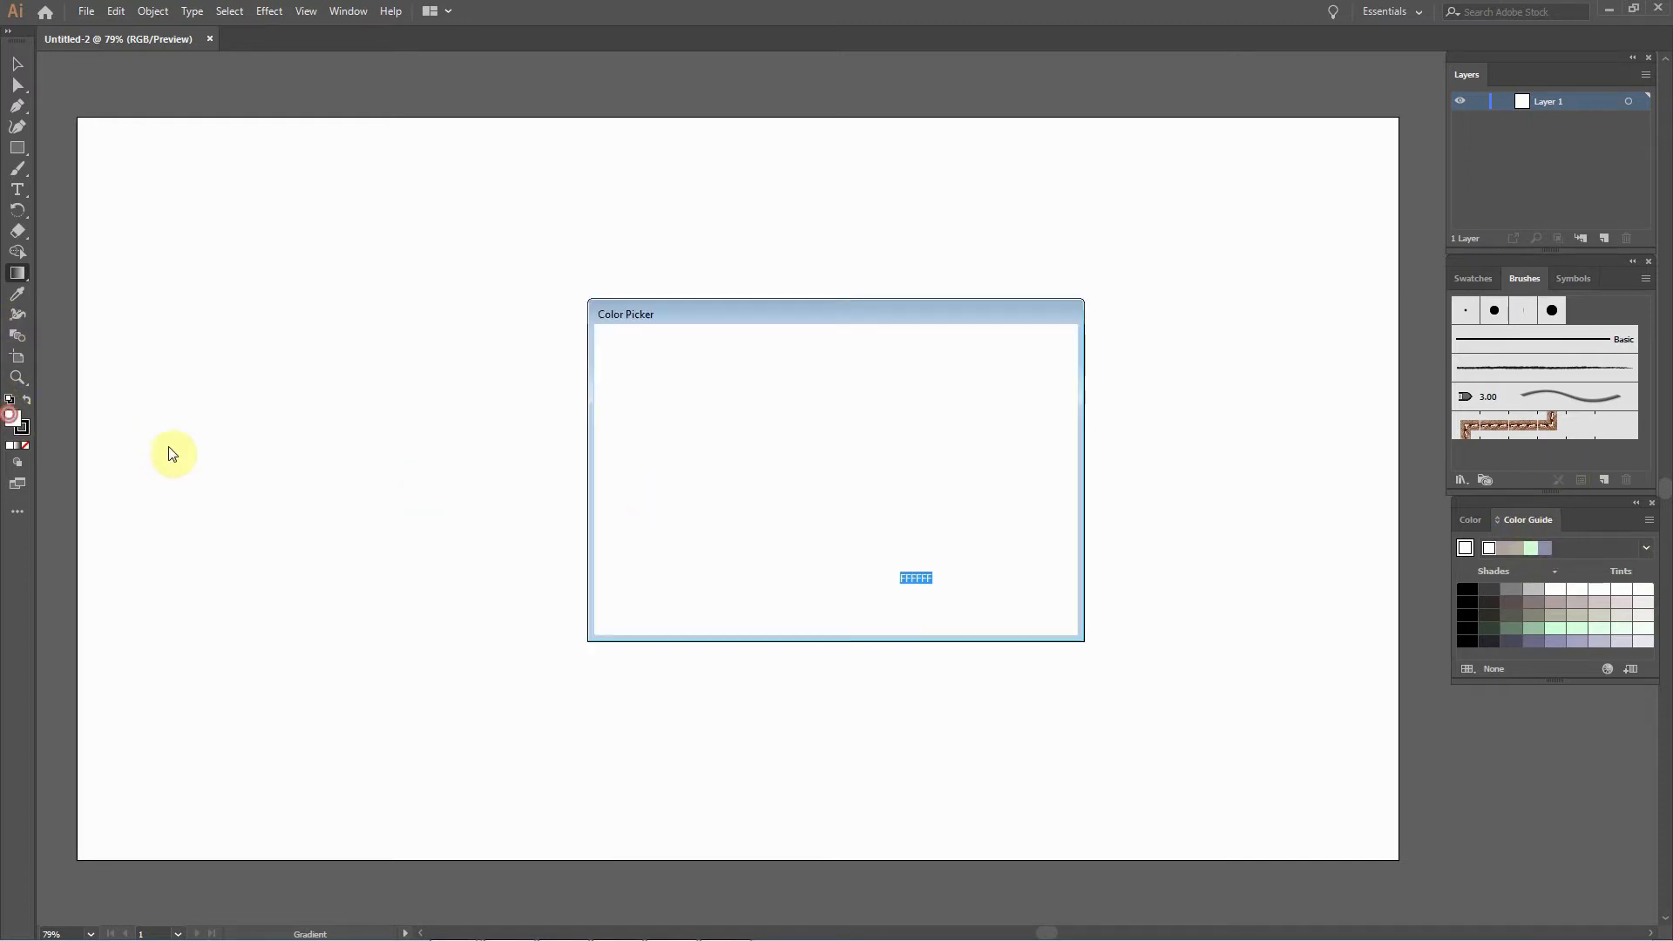
left_click_drag(849, 311, 697, 435)
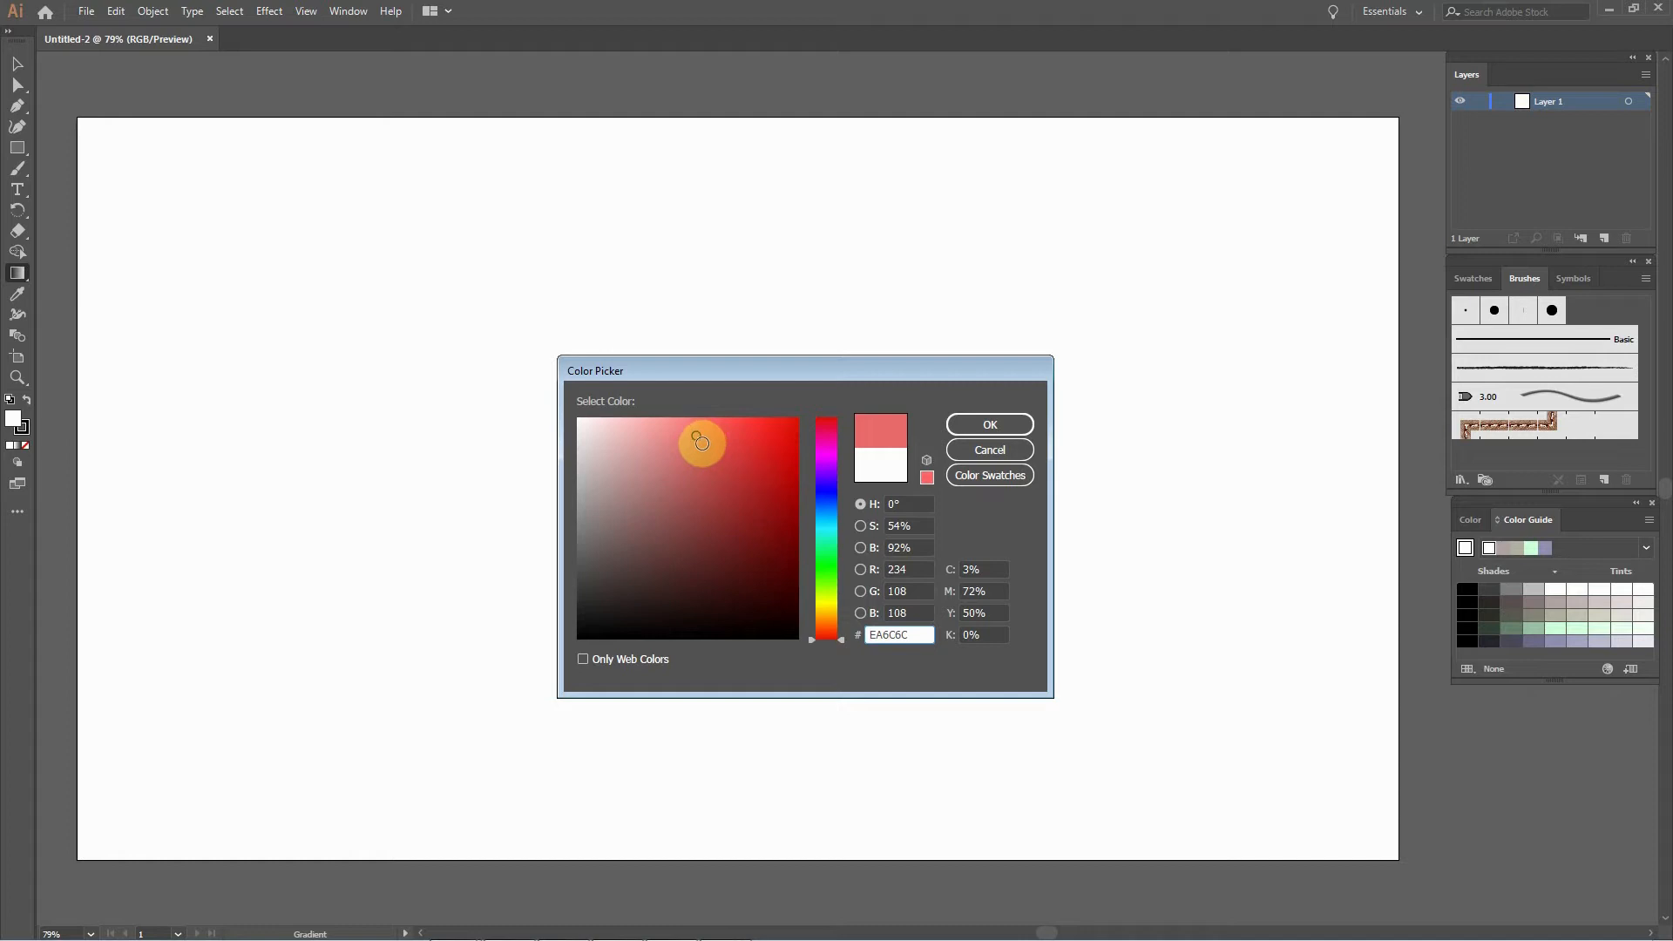
left_click(703, 443)
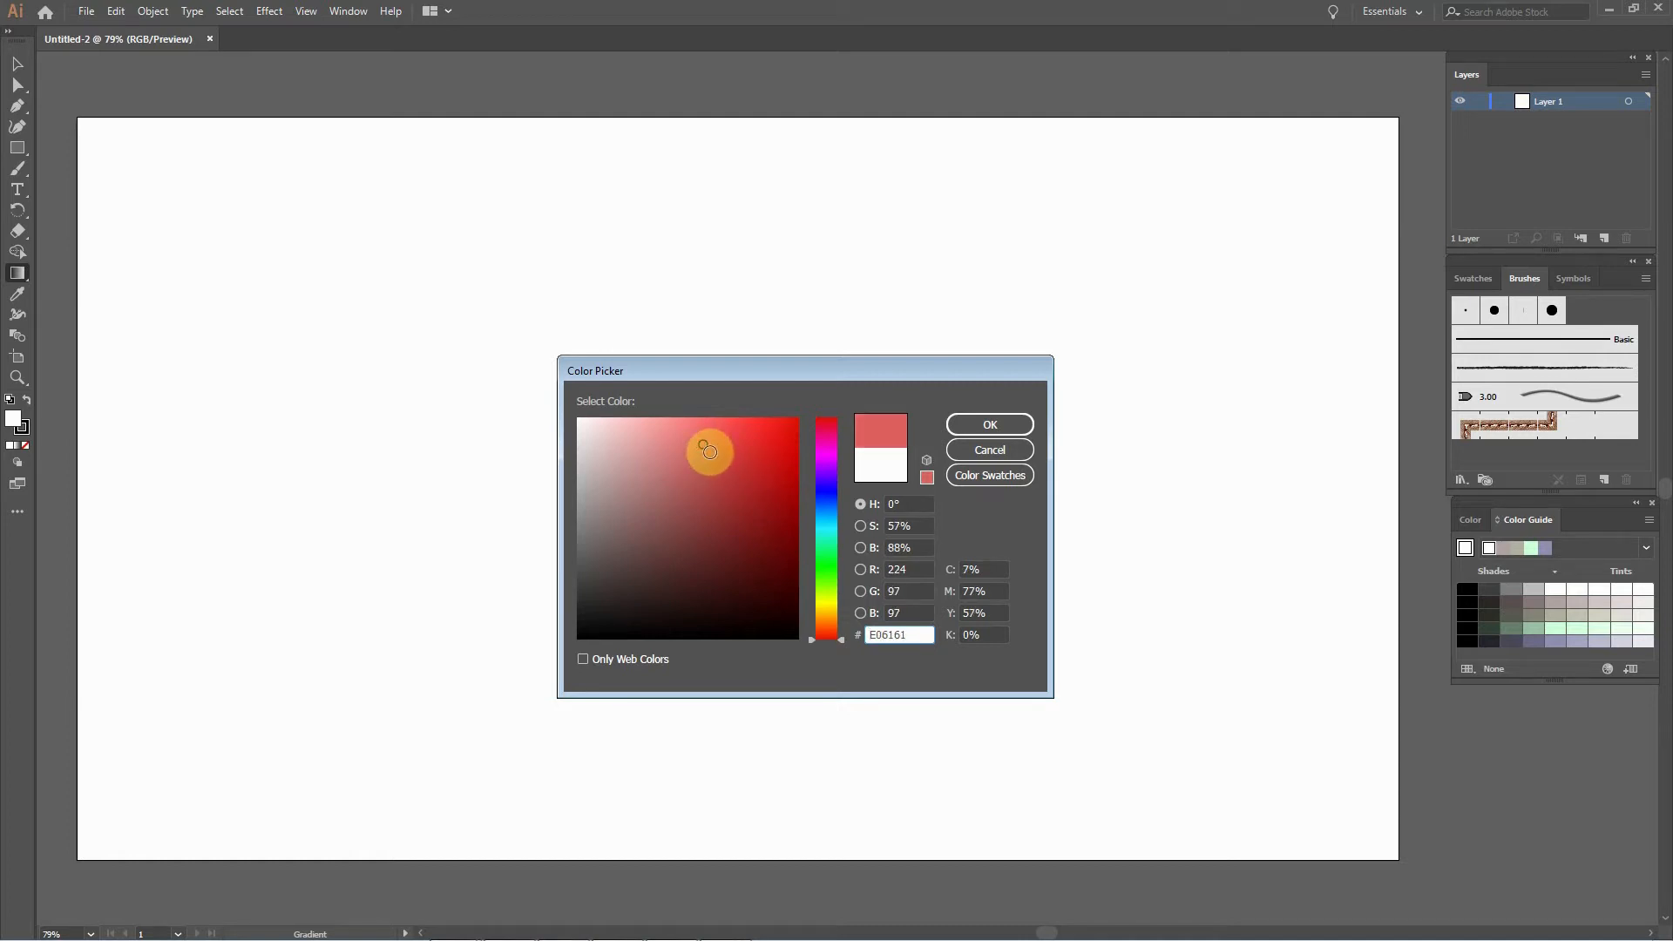
left_click(710, 454)
left_click(990, 450)
Set the fill colour to a strong bright red with the Color Picker.
double_click(13, 419)
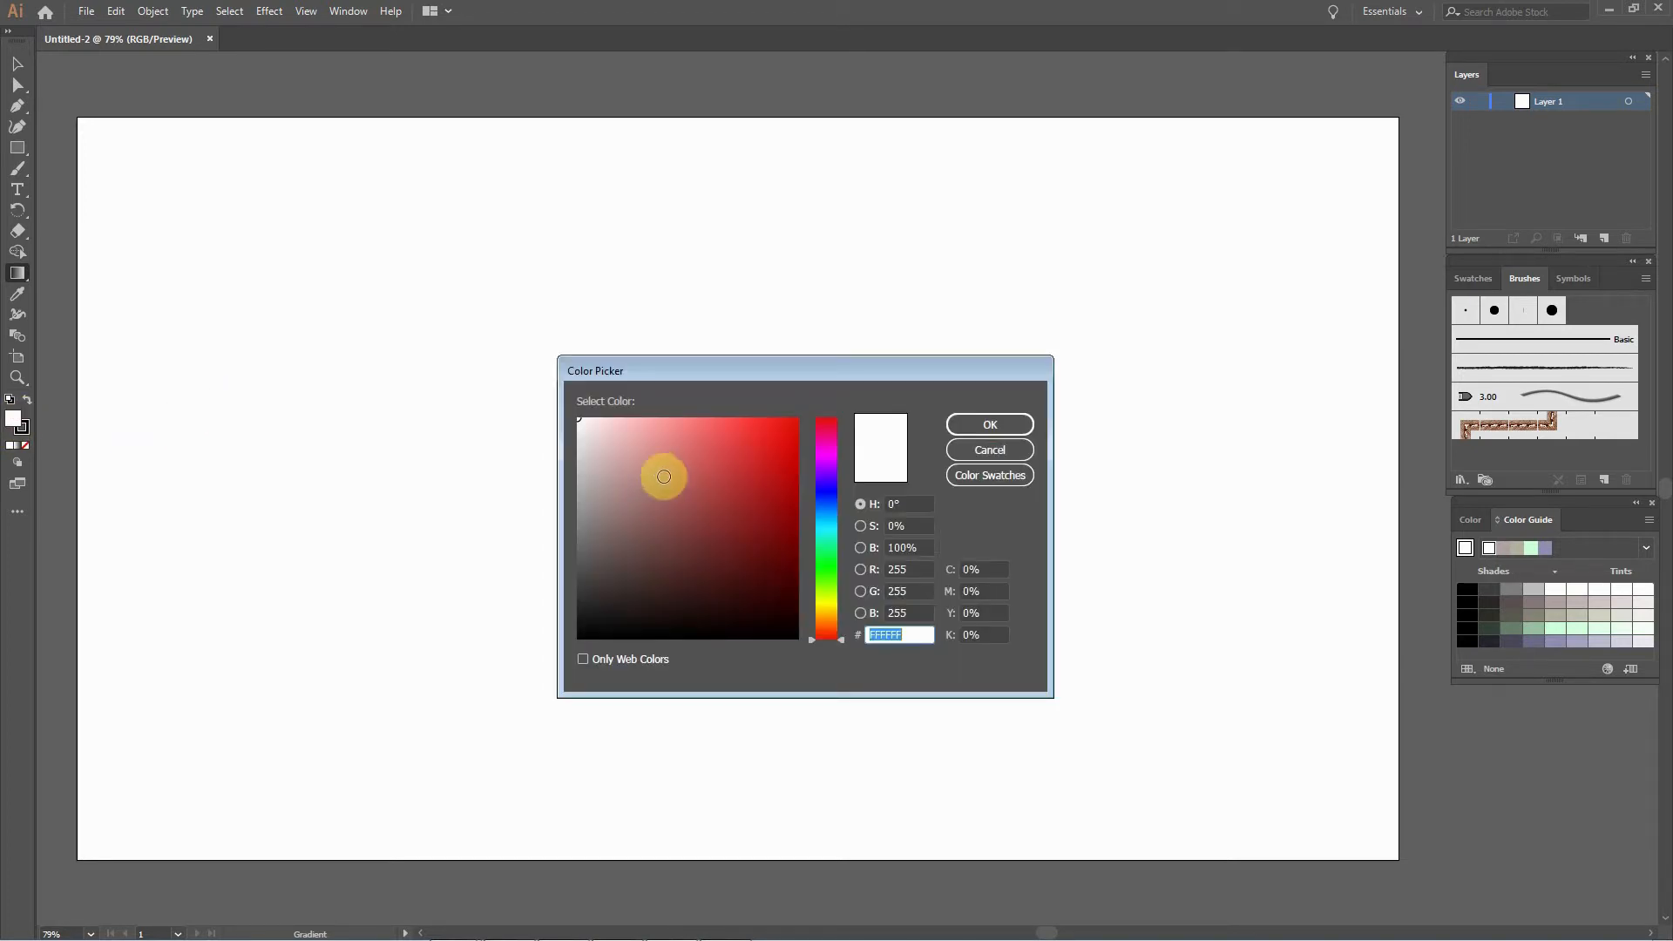
left_click(789, 422)
left_click(1011, 426)
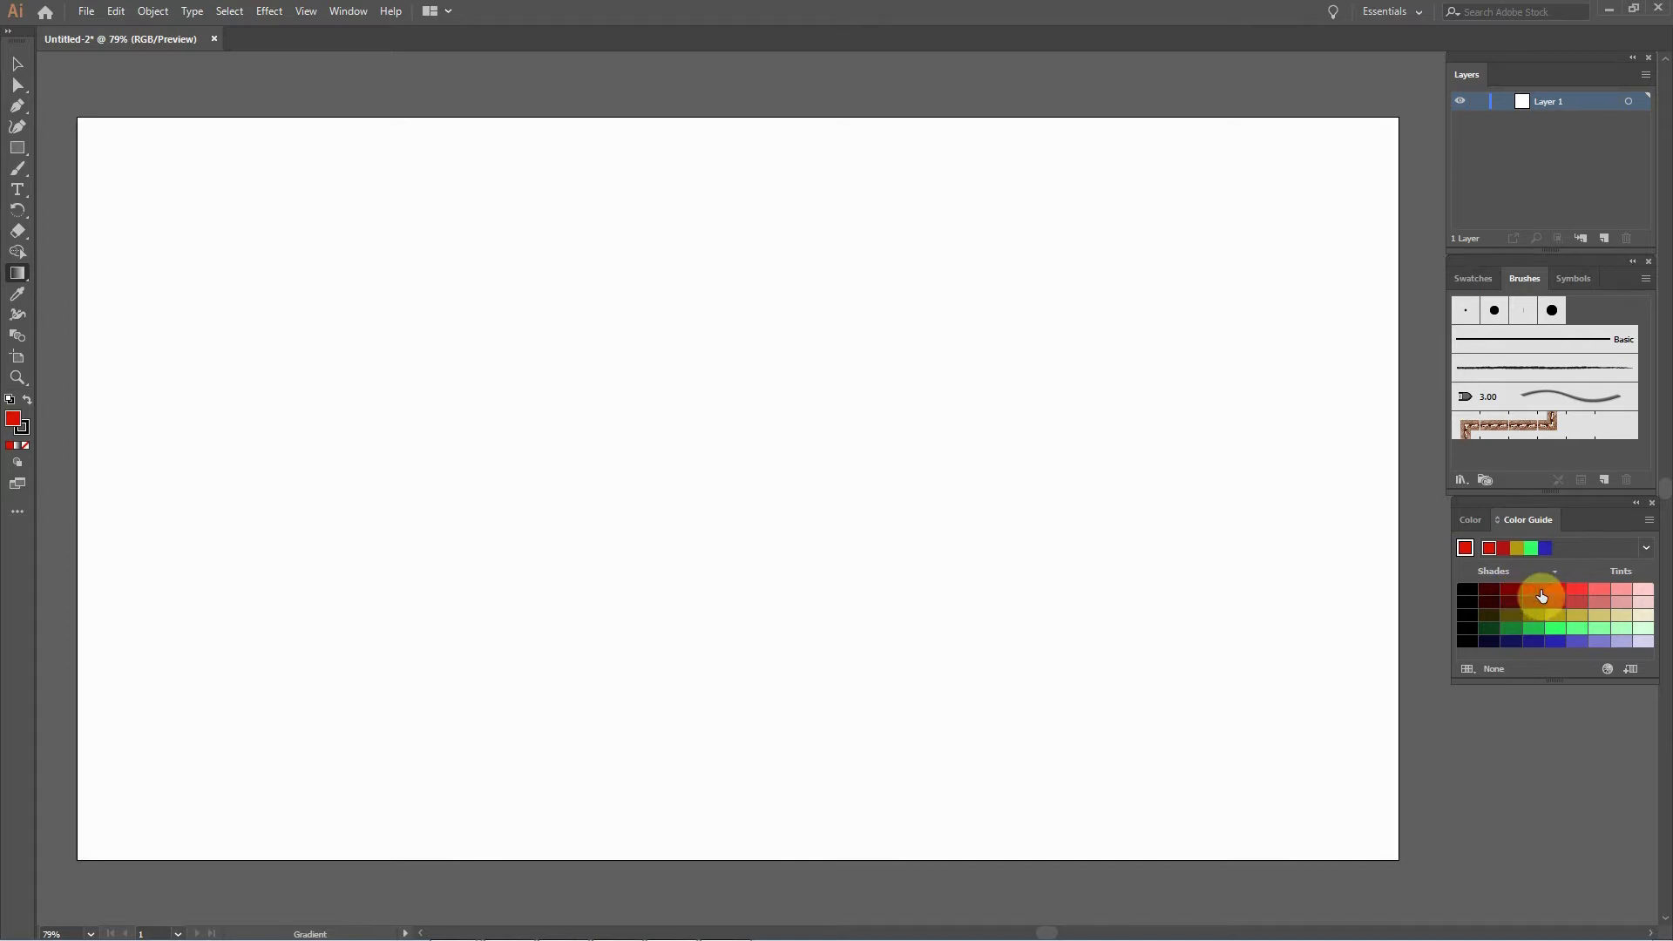
Try several red tints from the Color Guide's first row and settle on the light pink second from the palest as the fill.
left_click(1599, 590)
left_click(1615, 590)
left_click(1559, 590)
left_click(1606, 591)
left_click(1621, 589)
left_click(1599, 589)
left_click(1620, 591)
left_click(1577, 590)
left_click(1601, 592)
left_click(1615, 592)
left_click(1584, 592)
left_click(1623, 590)
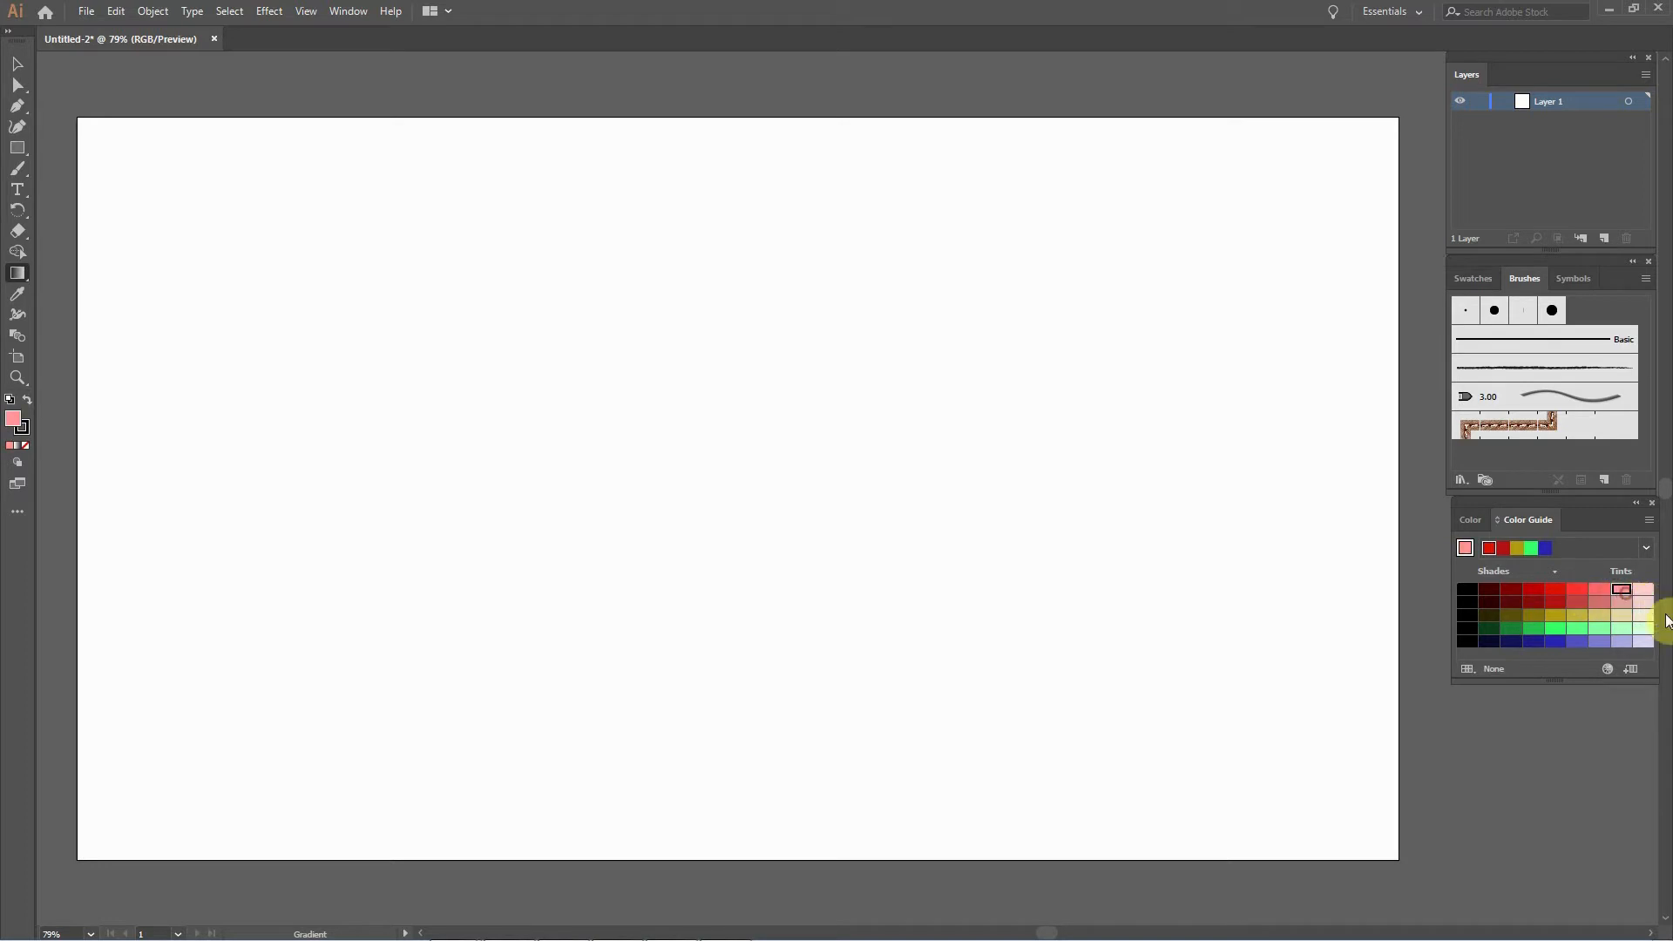
Draw a small light pink square in the upper-left area of the artboard and deselect it.
left_click(292, 305)
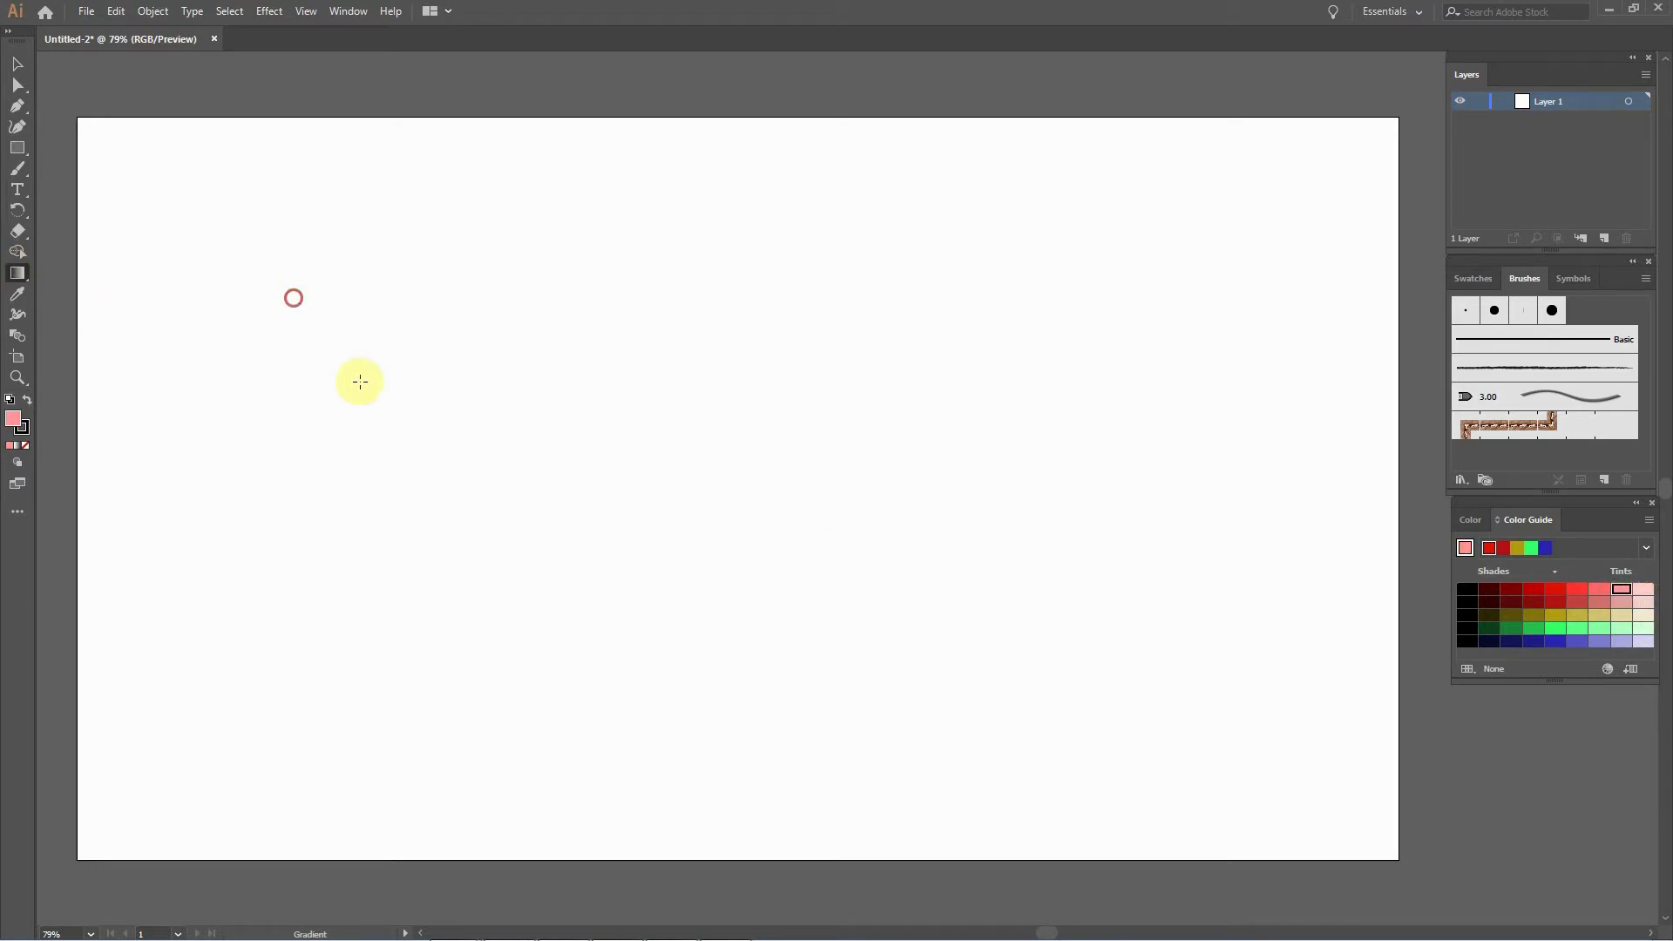
left_click(18, 148)
left_click_drag(342, 261, 448, 368)
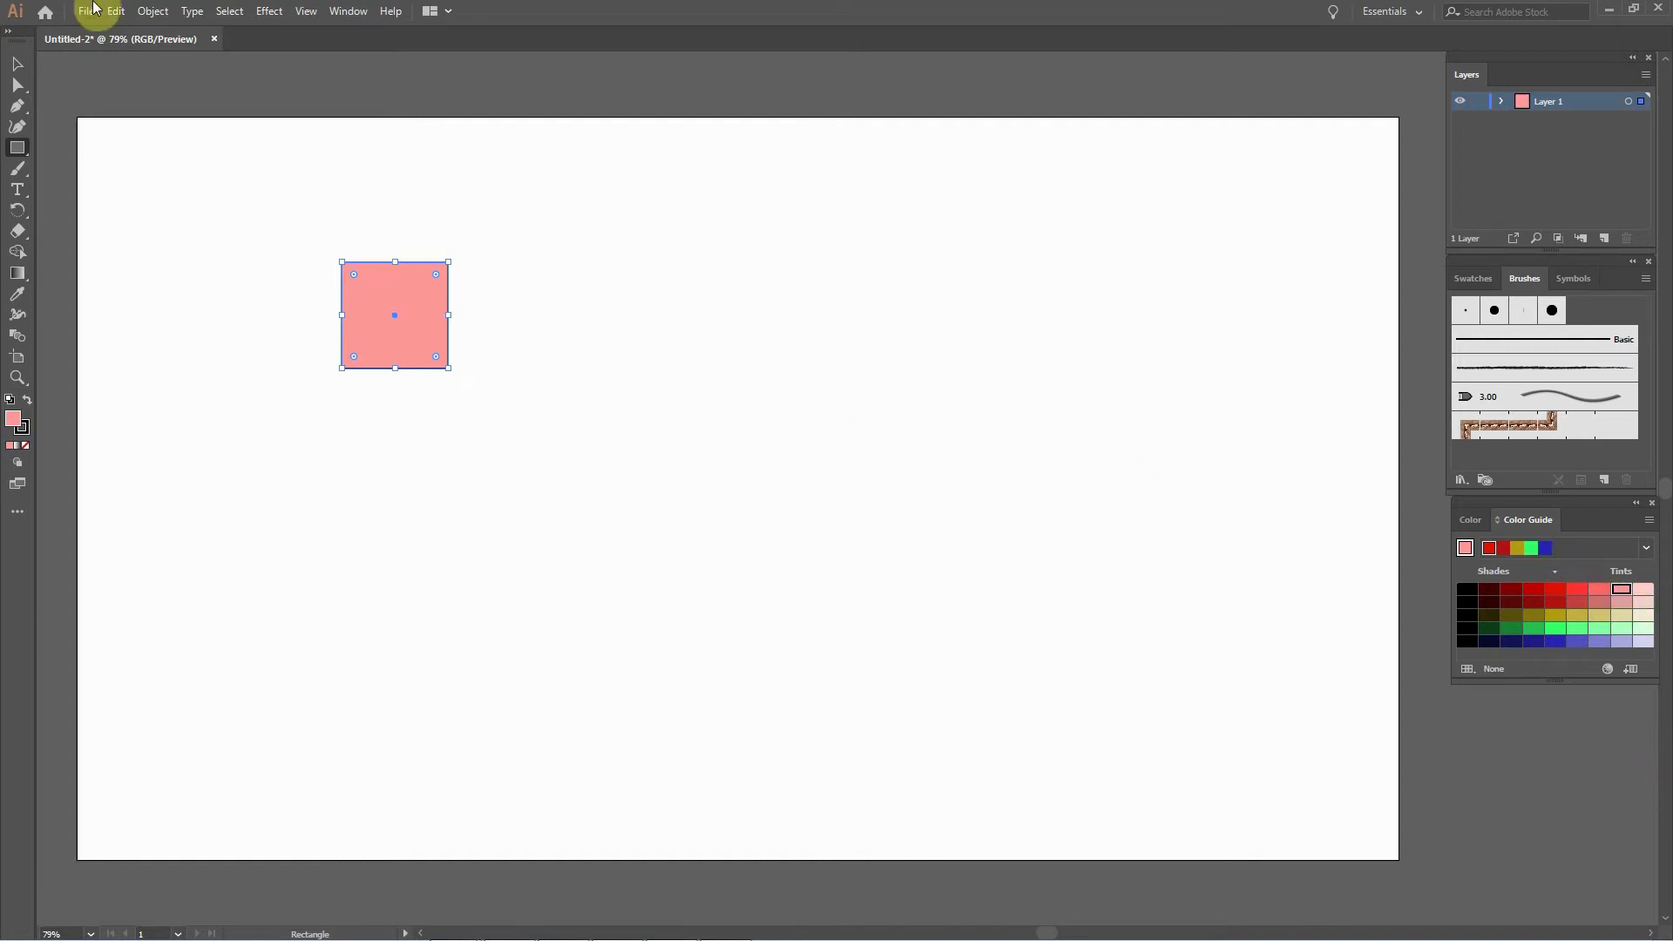
left_click(26, 54)
left_click(731, 319)
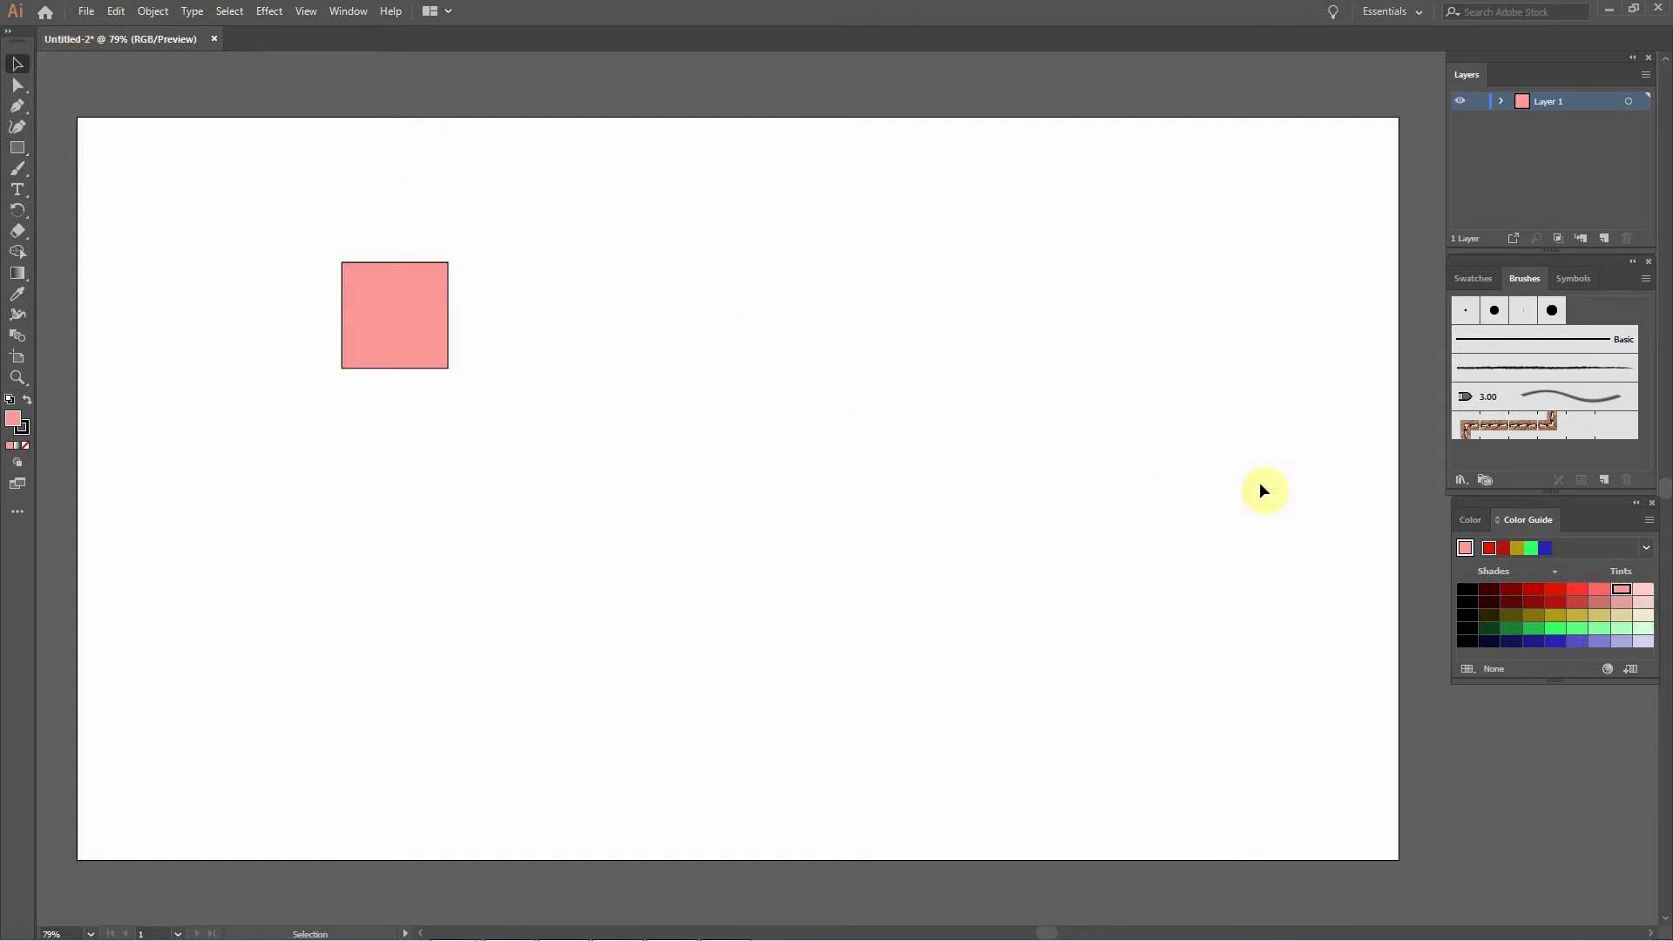
Choose the next stronger red tint from the Color Guide and draw a rectangle about 225 by 184 px right of the pink square.
left_click(1600, 589)
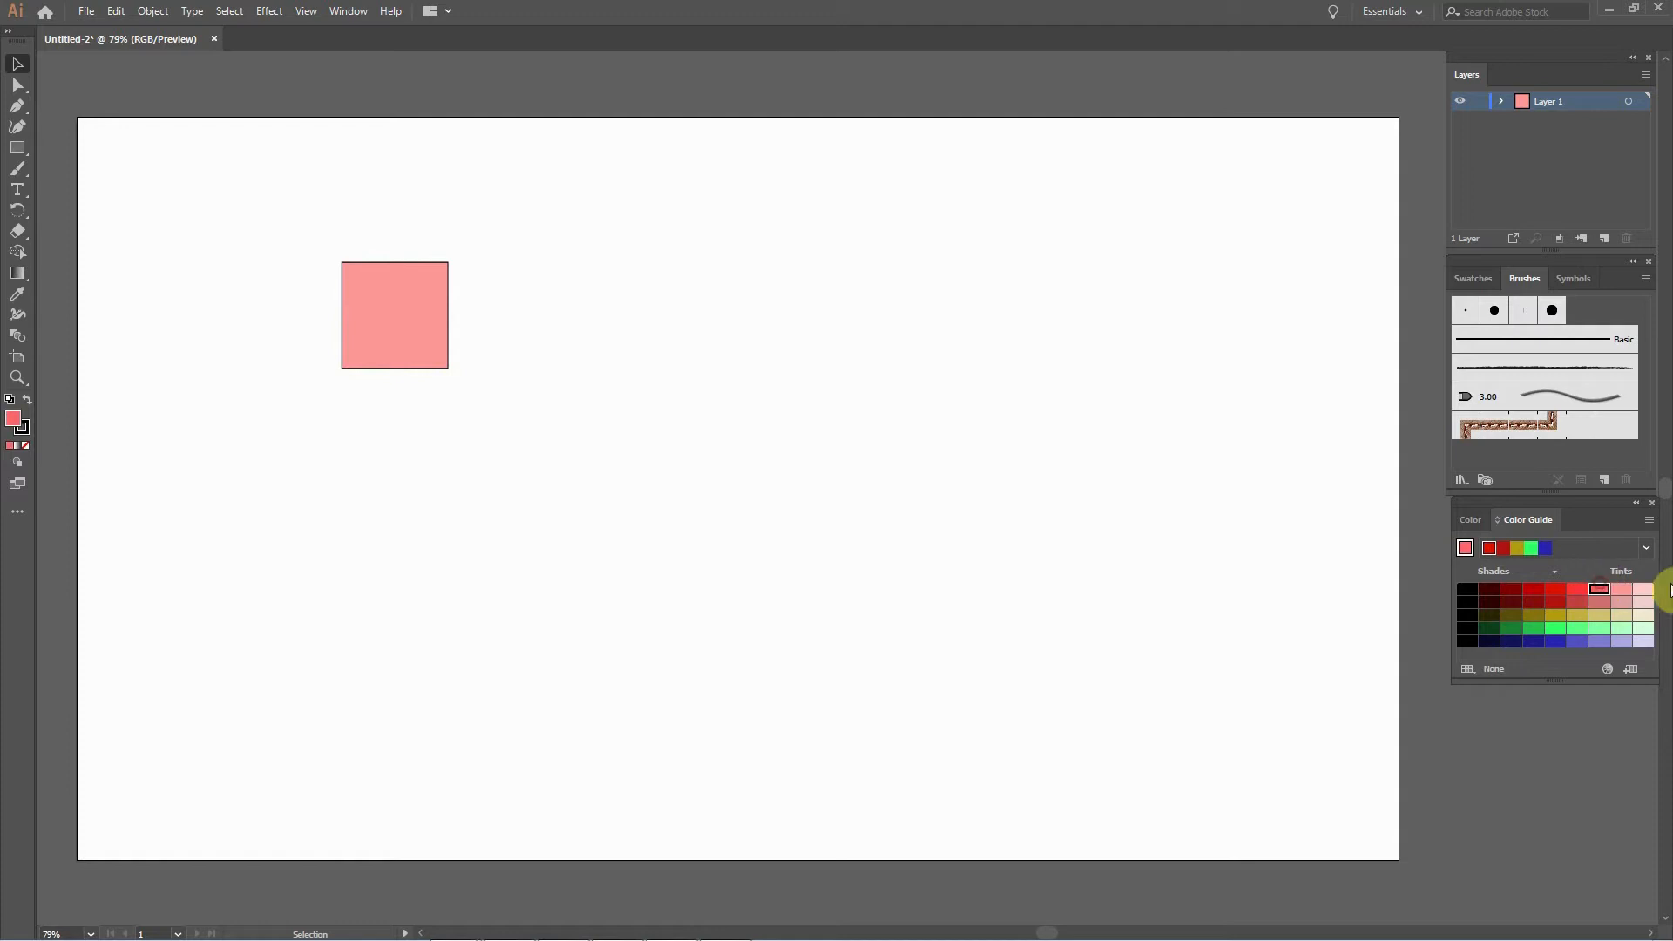
left_click(17, 148)
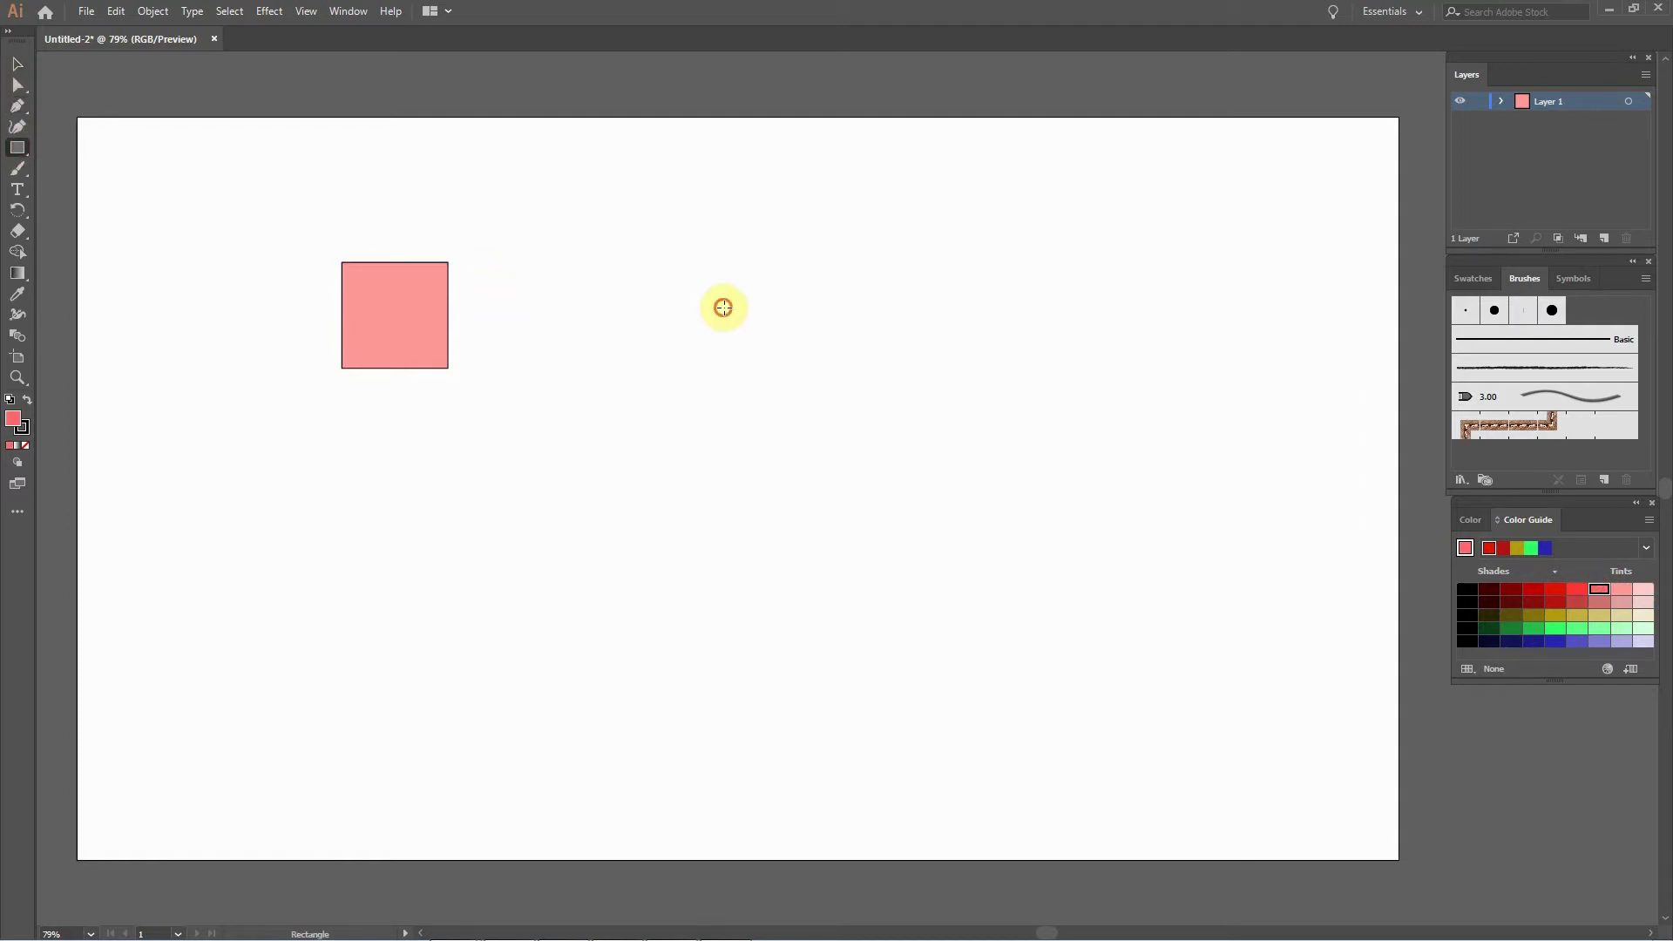
left_click(763, 324)
left_click(880, 511)
left_click_drag(478, 261, 633, 388)
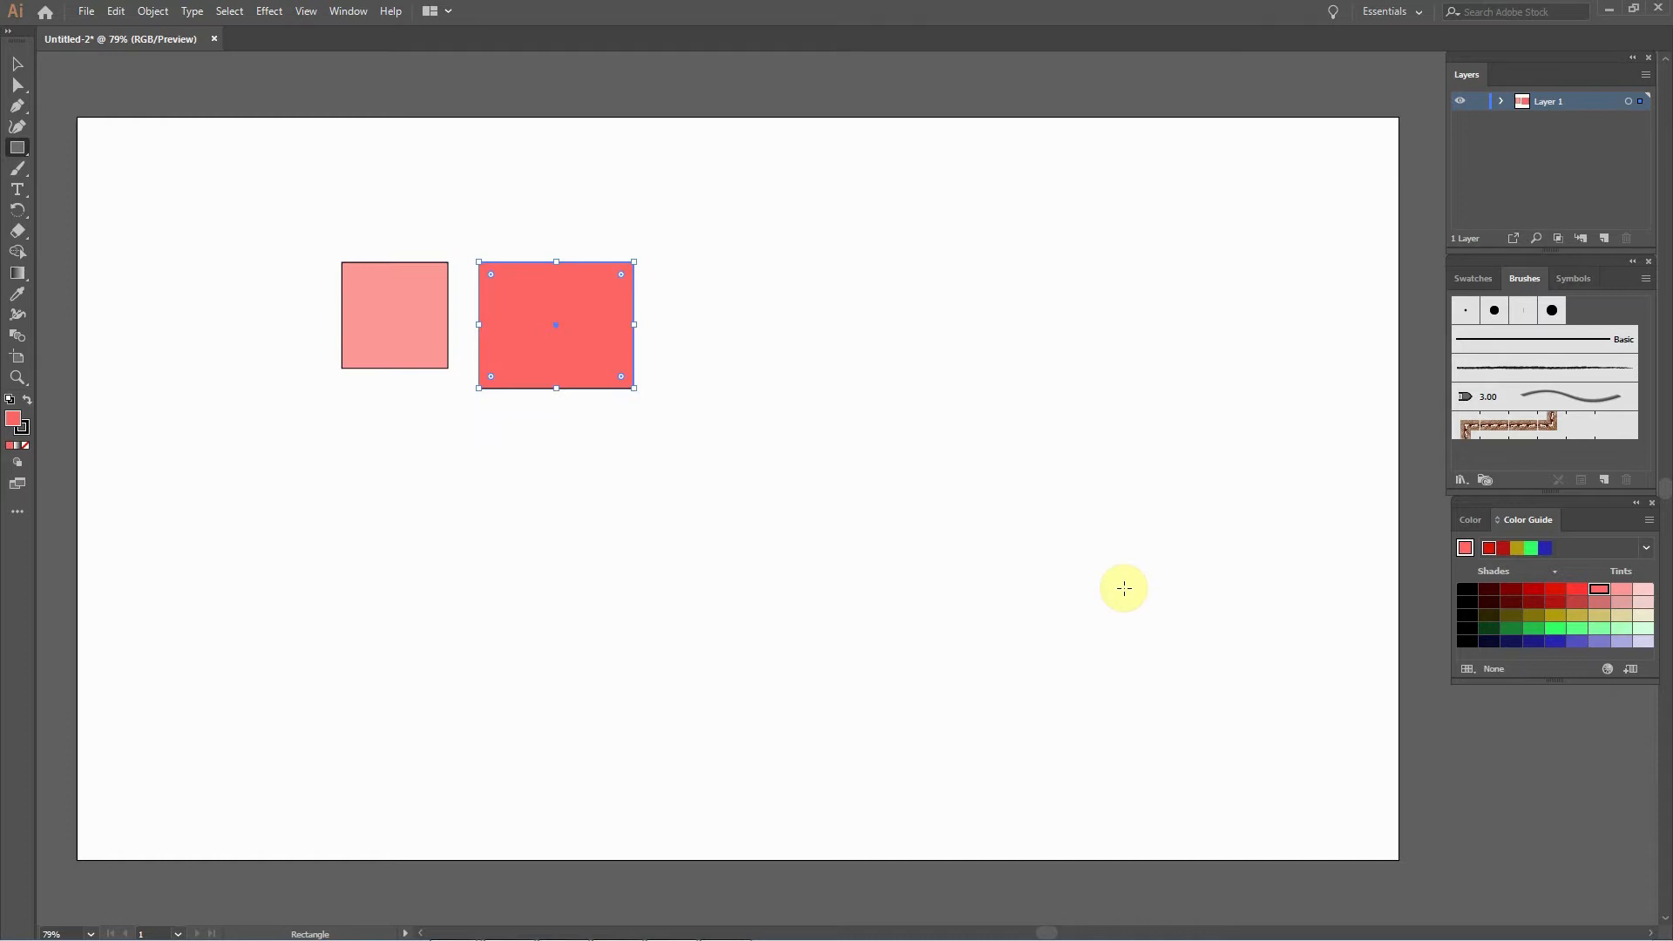
Choose the next stronger red from the Color Guide, draw a third rectangle right of the second one, and deselect it.
left_click(1578, 590)
key("v")
left_click(1046, 546)
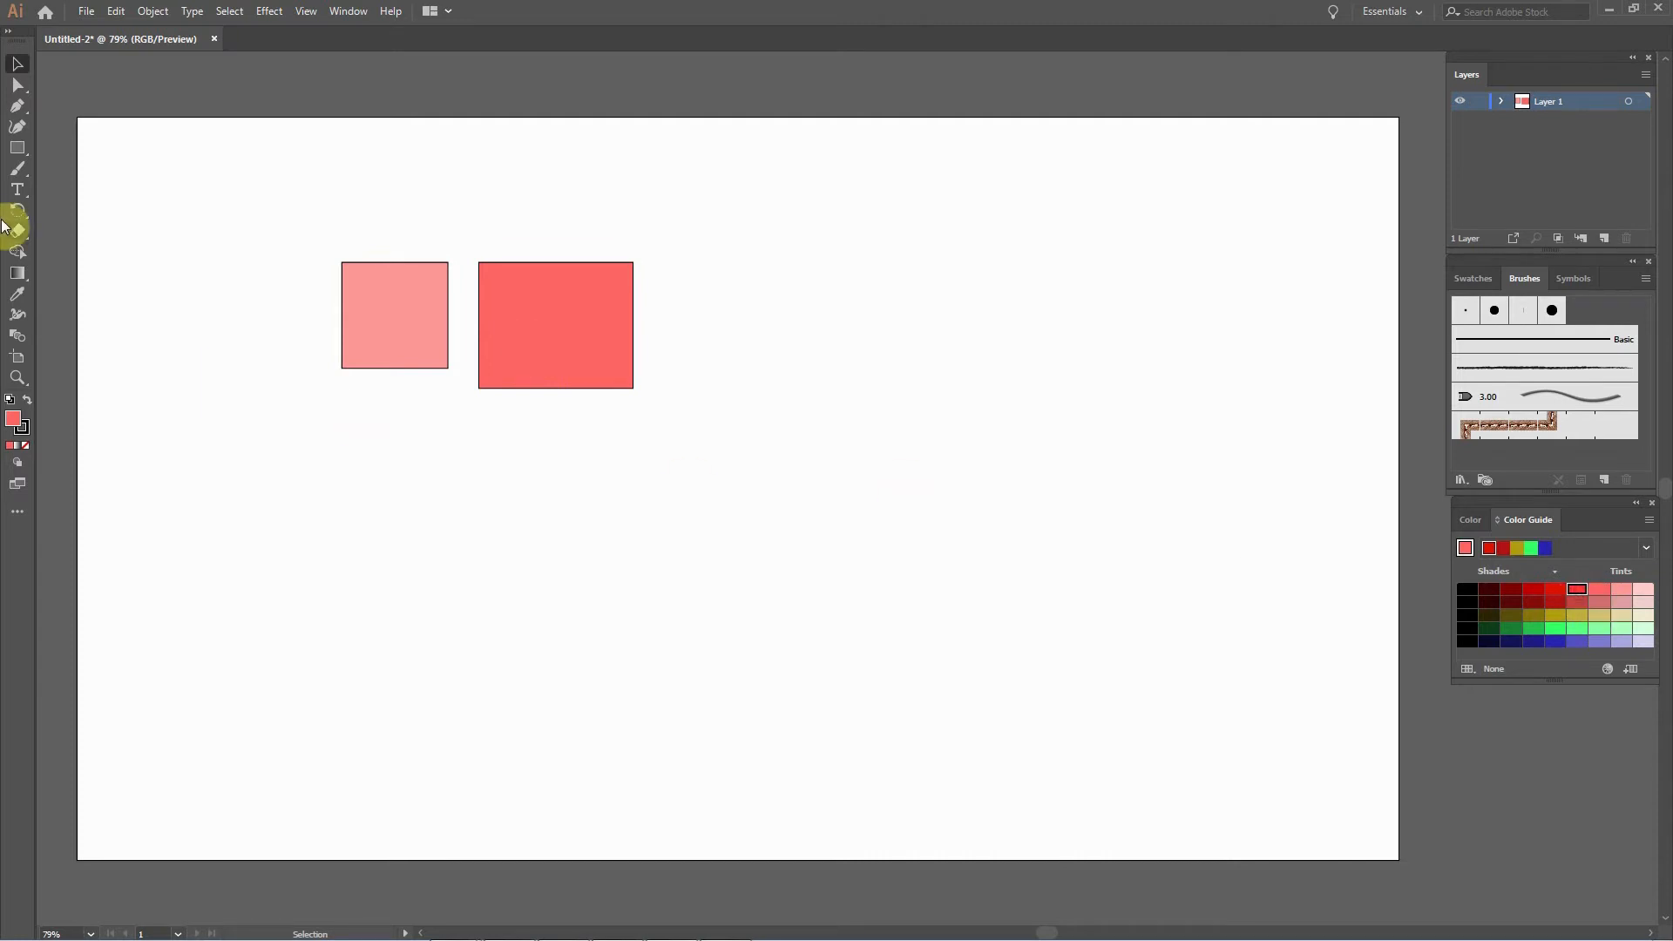
left_click(1577, 593)
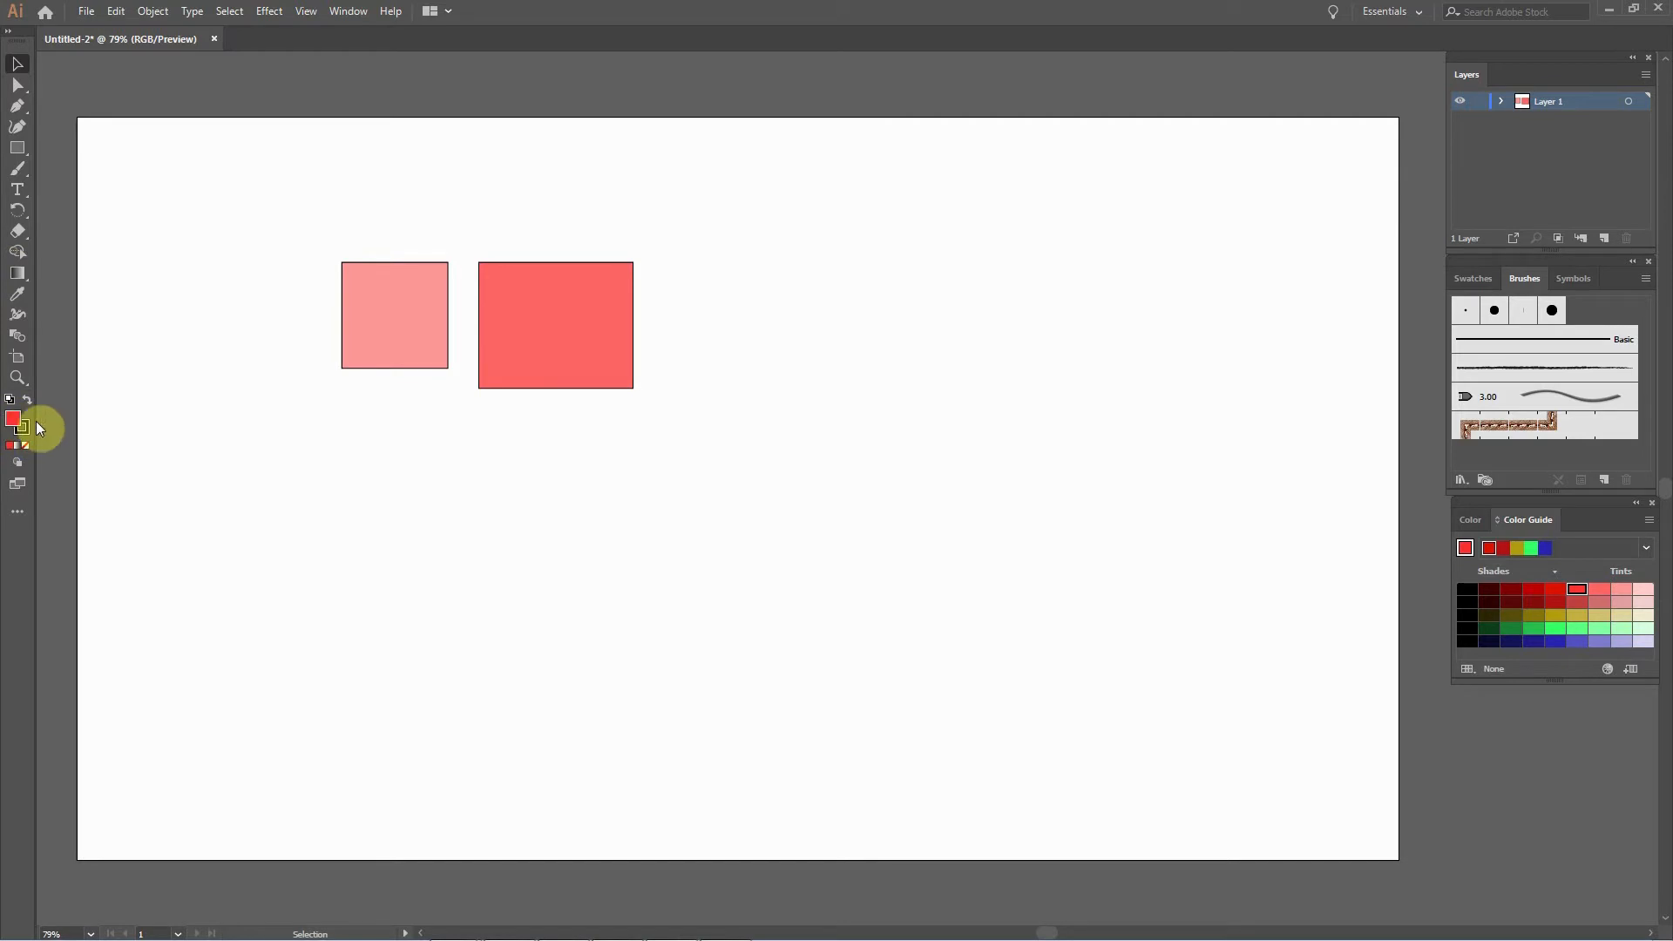
left_click(1474, 546)
left_click(17, 147)
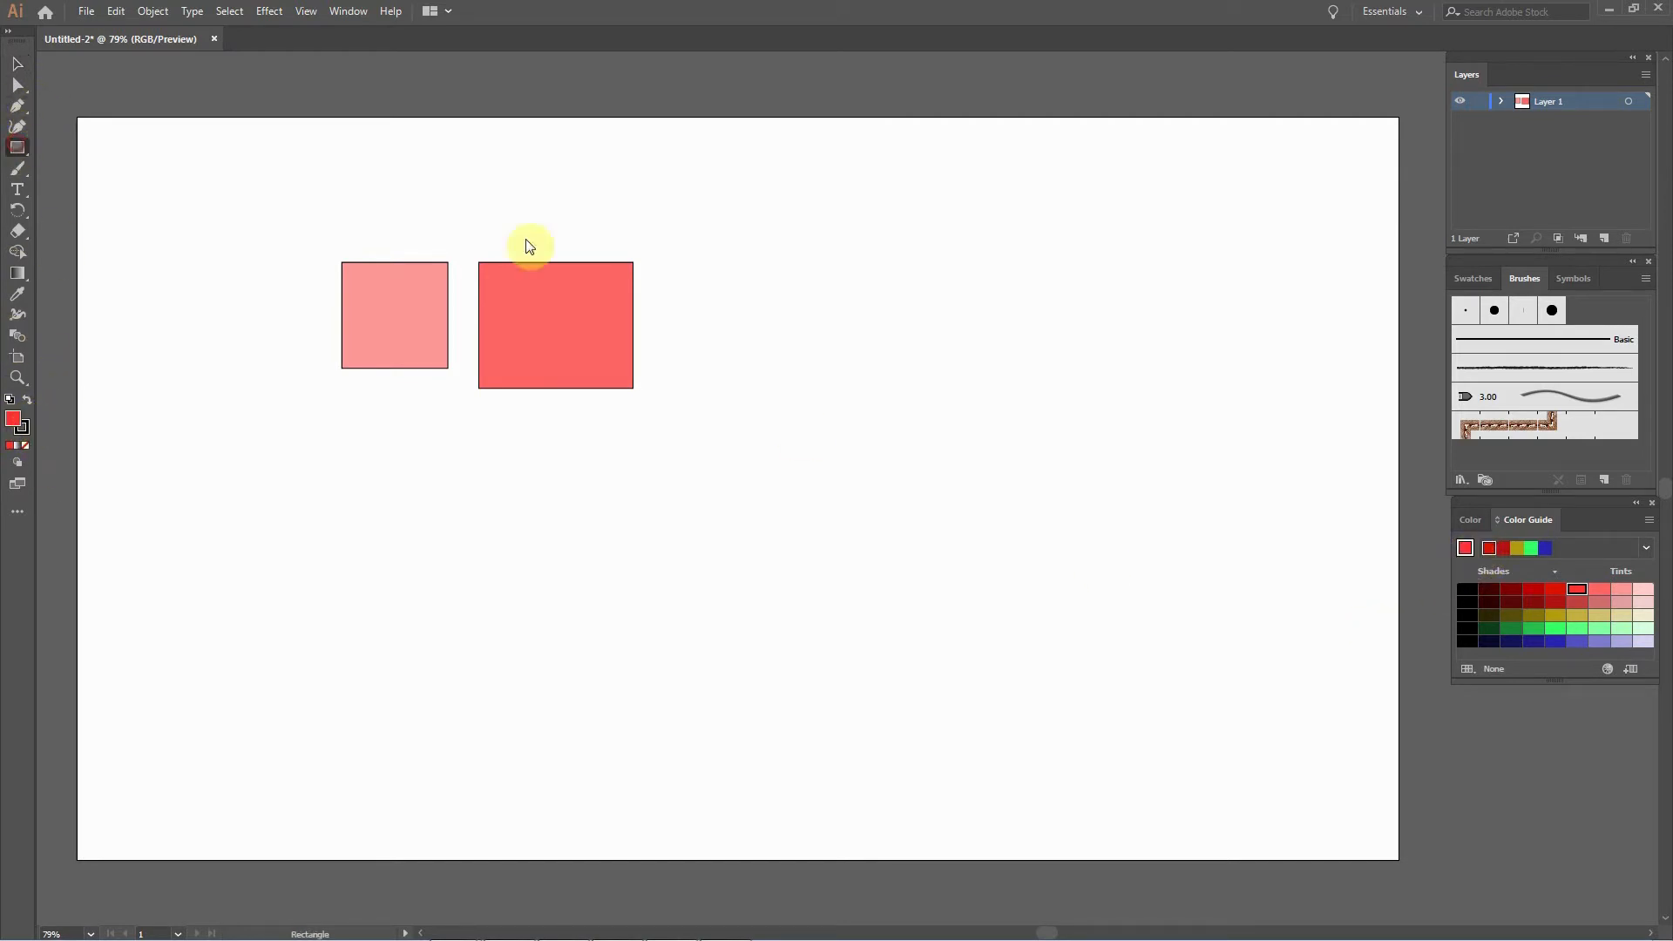
left_click_drag(663, 265, 813, 404)
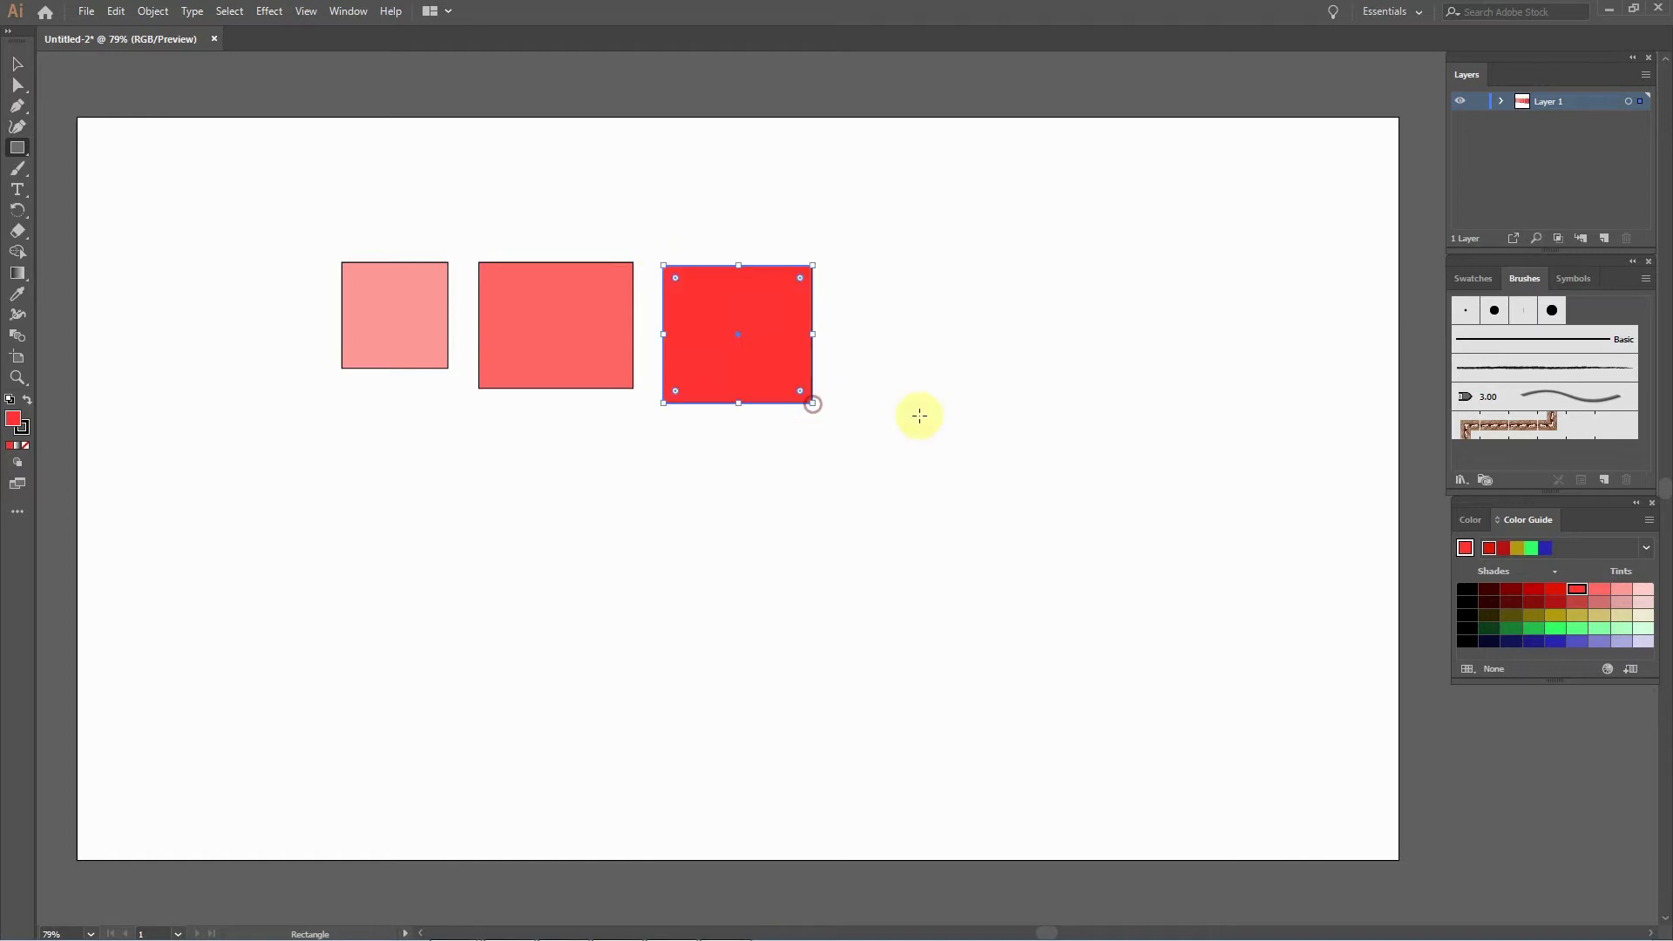
left_click(17, 64)
left_click(480, 469)
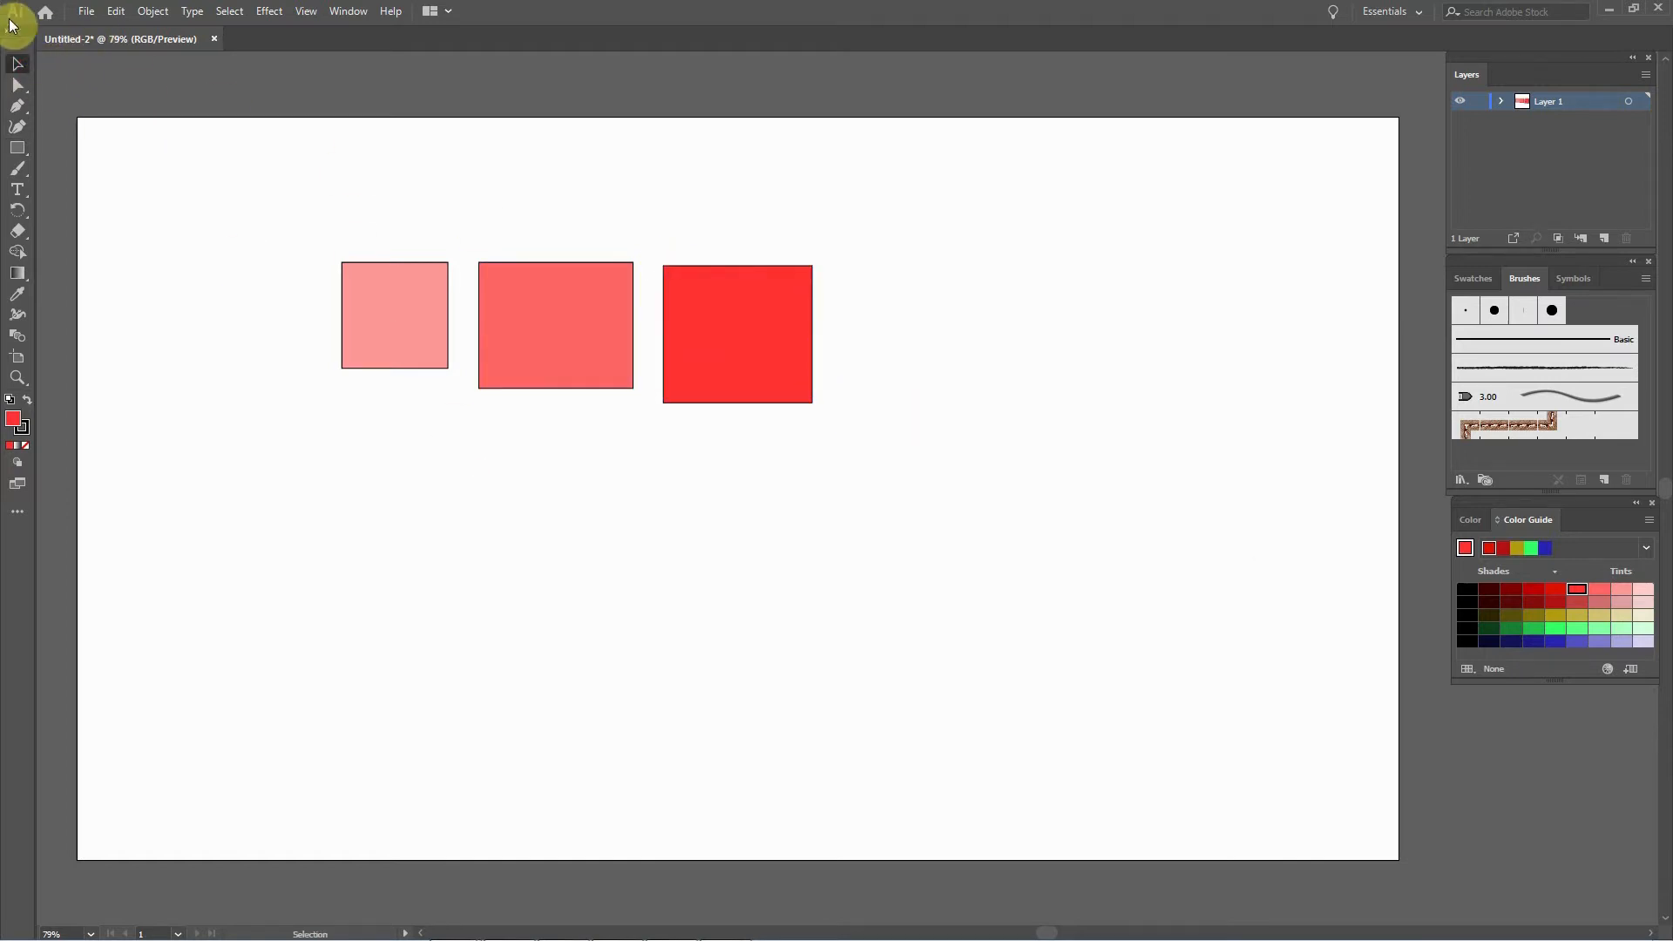
Move the light pink square and the bright red rectangle against the middle rectangle so their edges touch and their centres align.
left_click_drag(426, 309, 458, 328)
left_click_drag(761, 340, 677, 347)
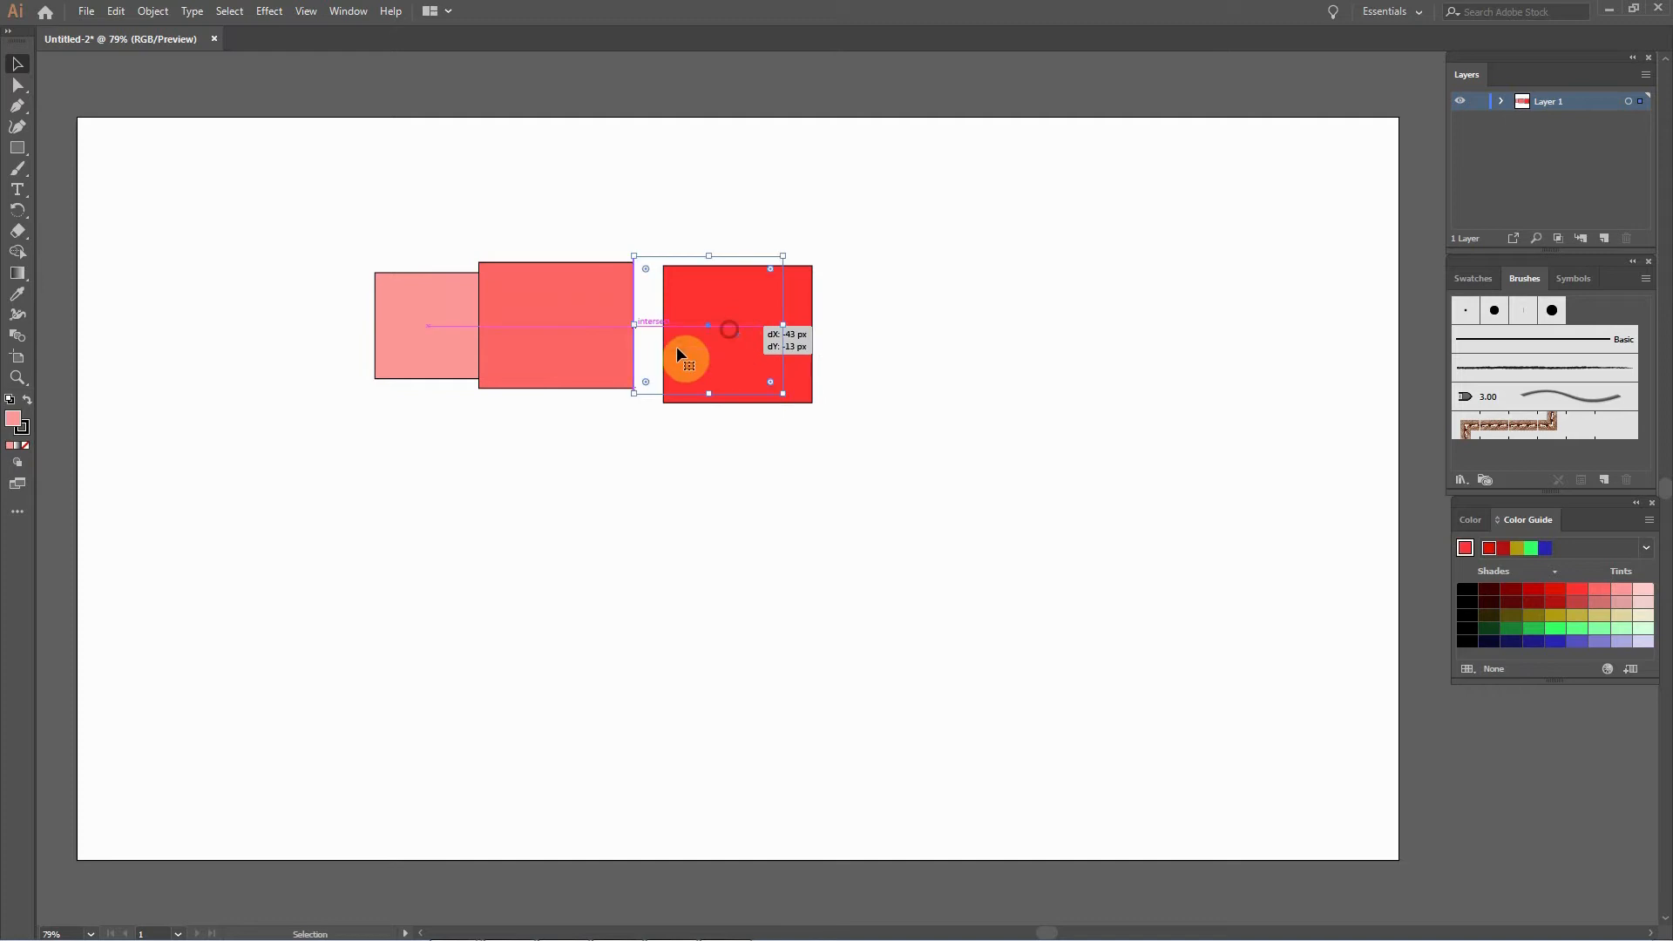
left_click(821, 484)
left_click(628, 355)
left_click(729, 325)
left_click_drag(206, 157, 969, 498)
left_click(1308, 625)
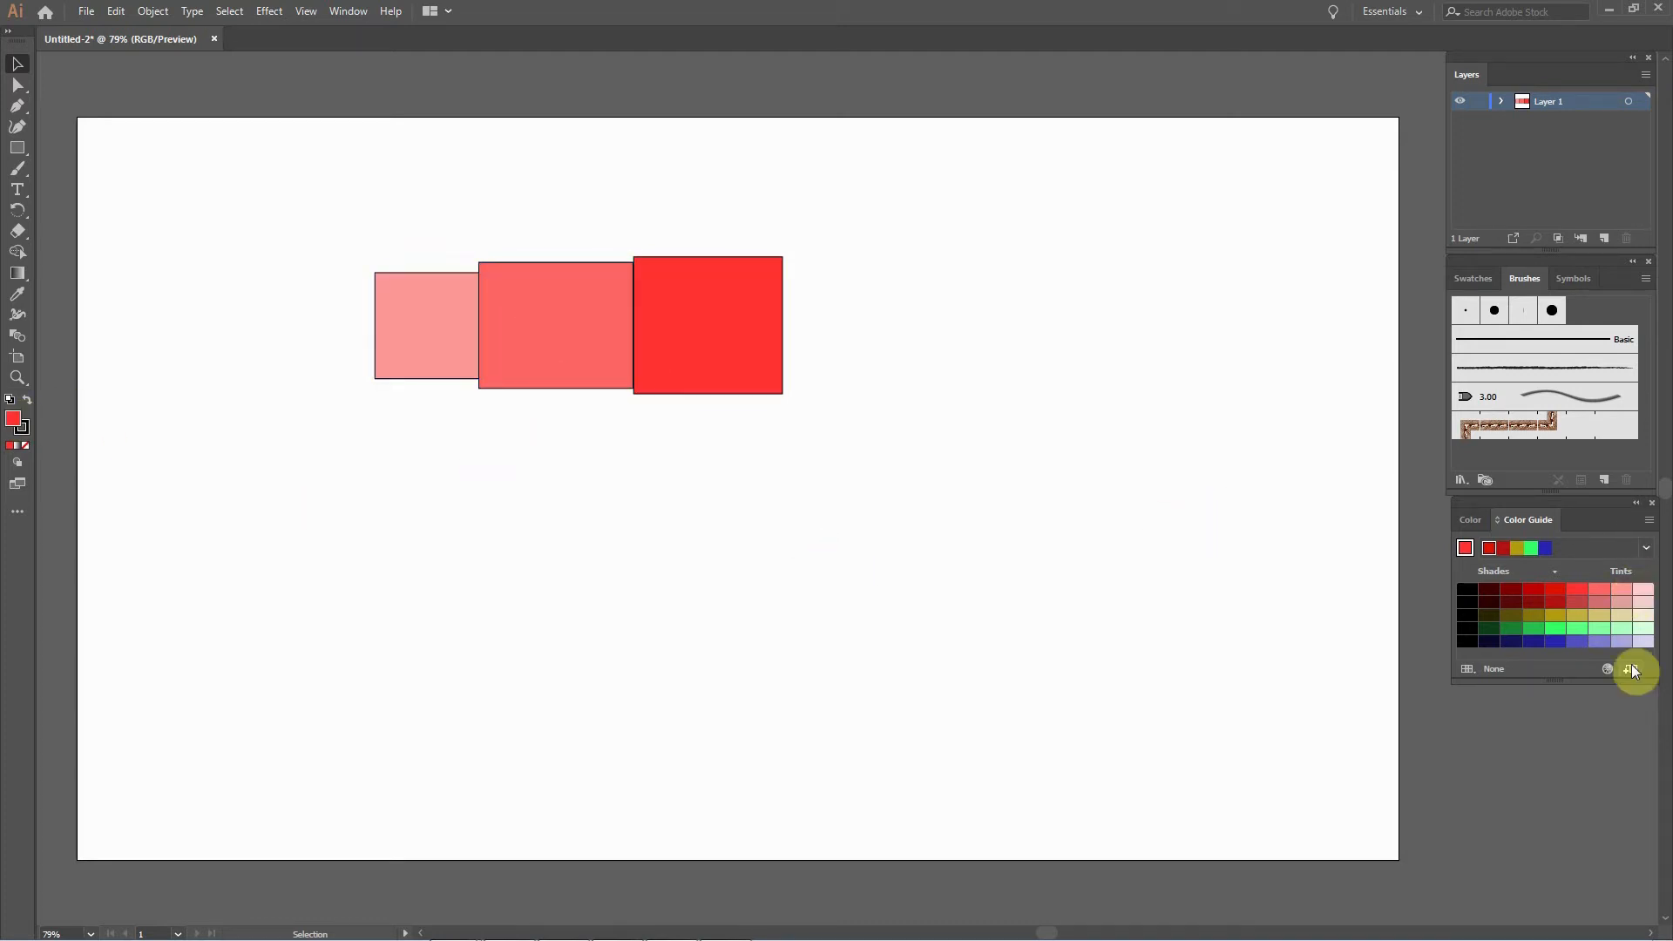
Choose the palest pink tint and draw a smaller rectangle touching the left edge of the light pink square, centred on the row.
left_click(1643, 591)
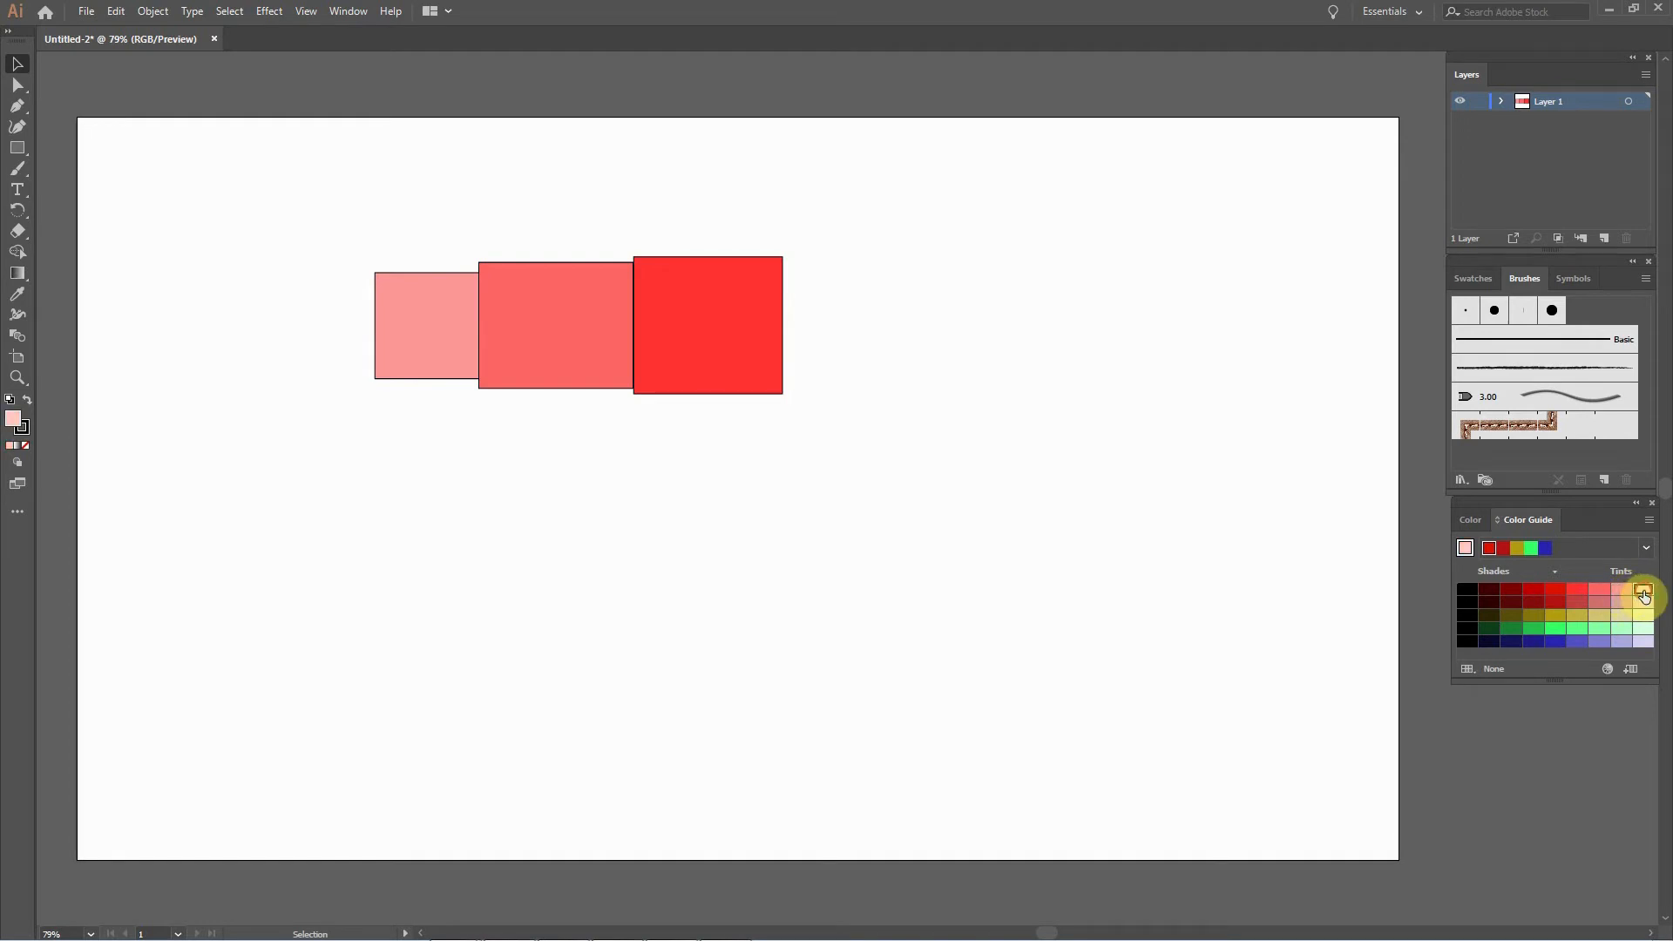
left_click(17, 148)
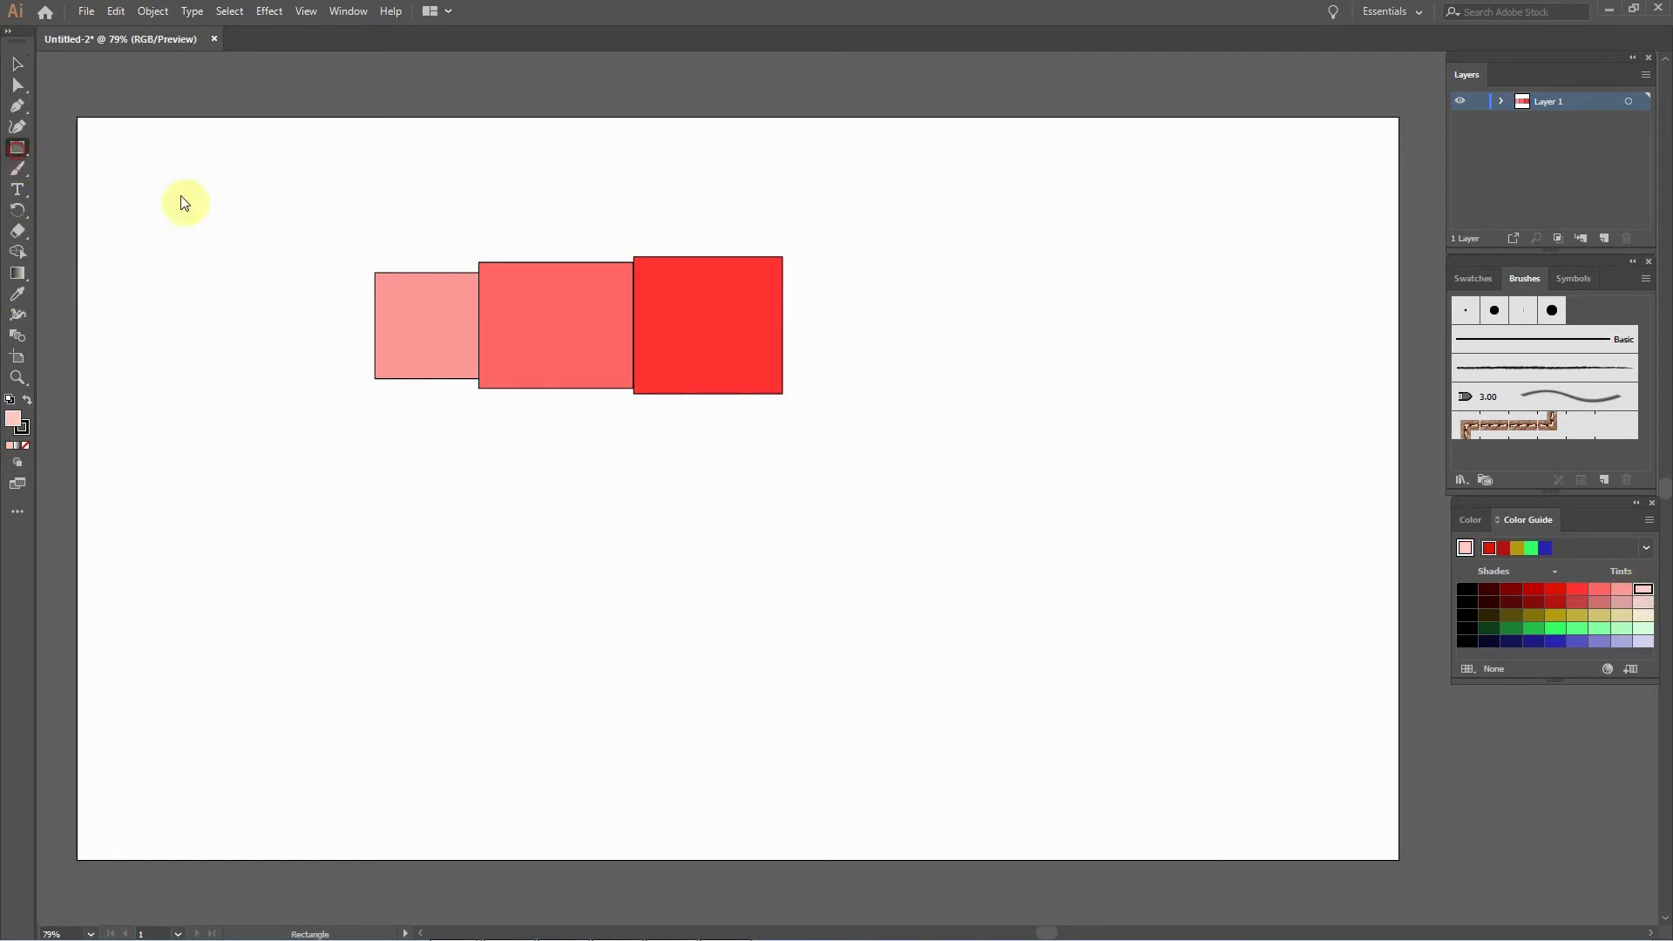
left_click_drag(292, 292, 374, 359)
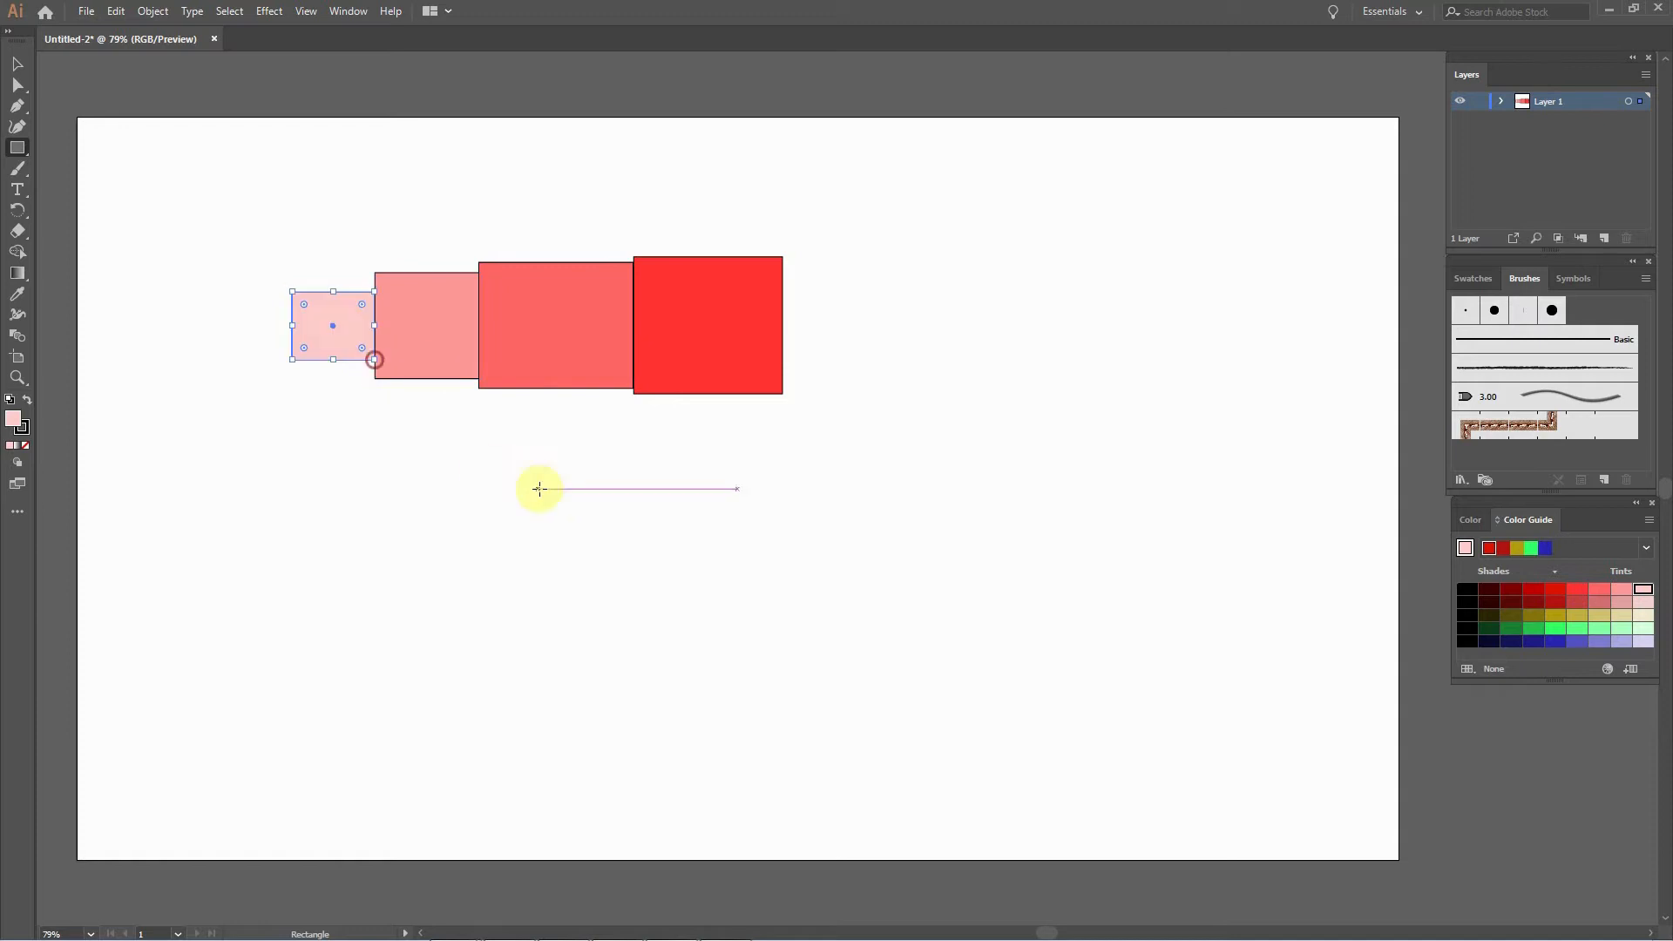
left_click(18, 71)
left_click(172, 497)
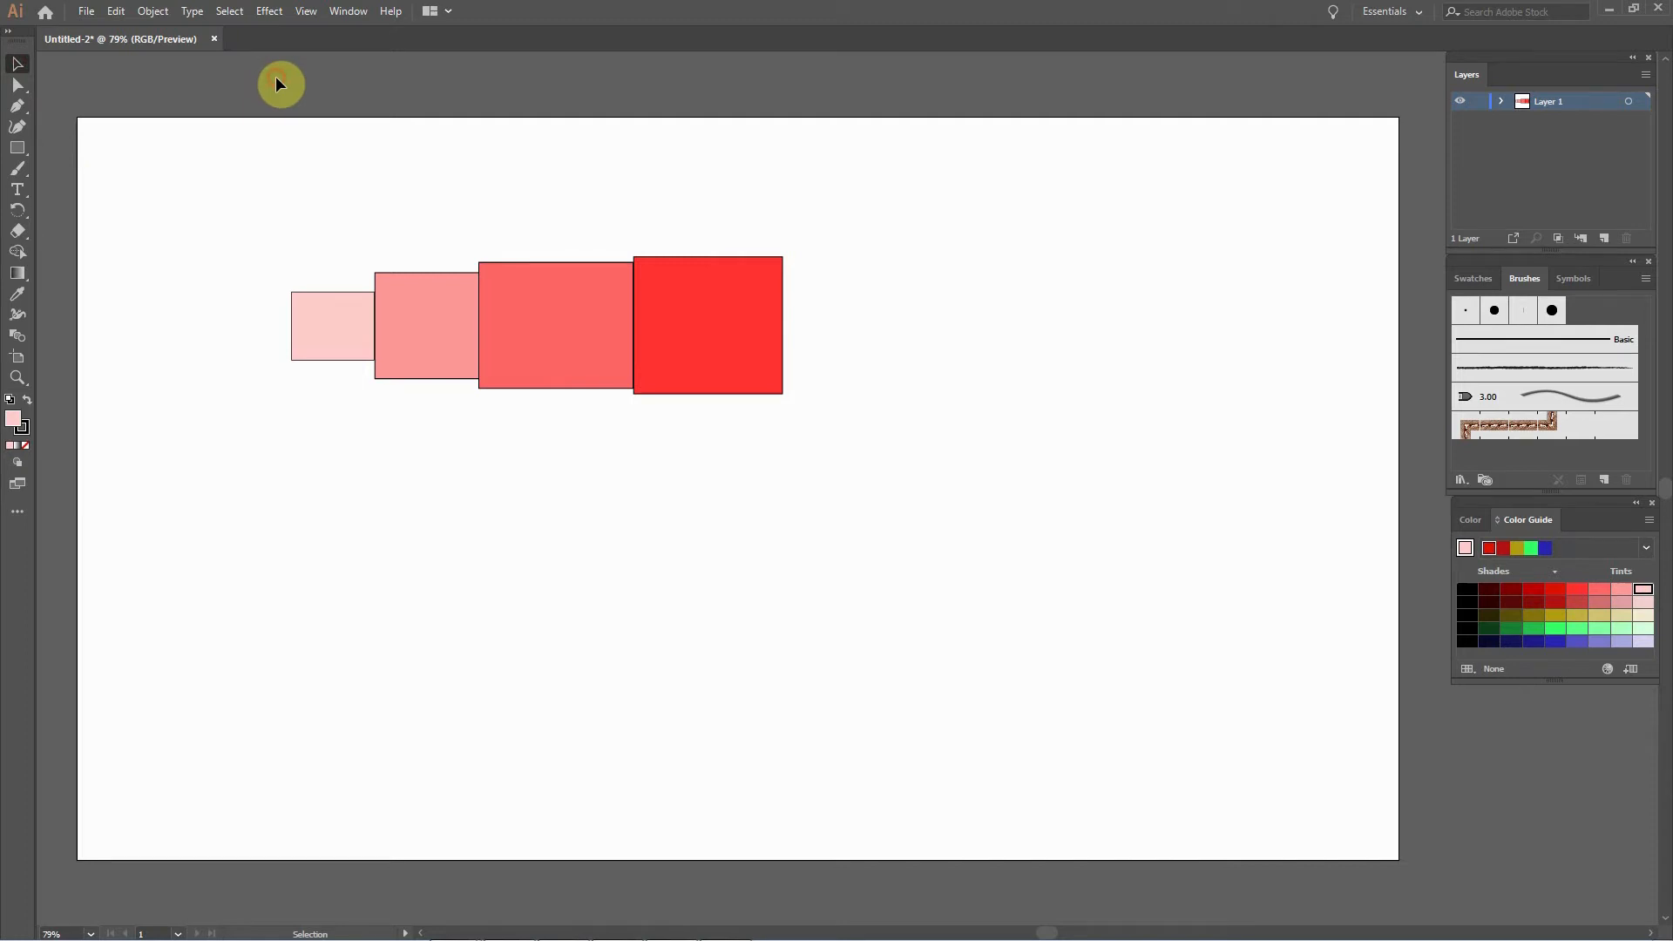
left_click(359, 304)
left_click(266, 219)
left_click_drag(244, 237, 566, 344)
left_click(560, 642)
left_click_drag(251, 243, 614, 457)
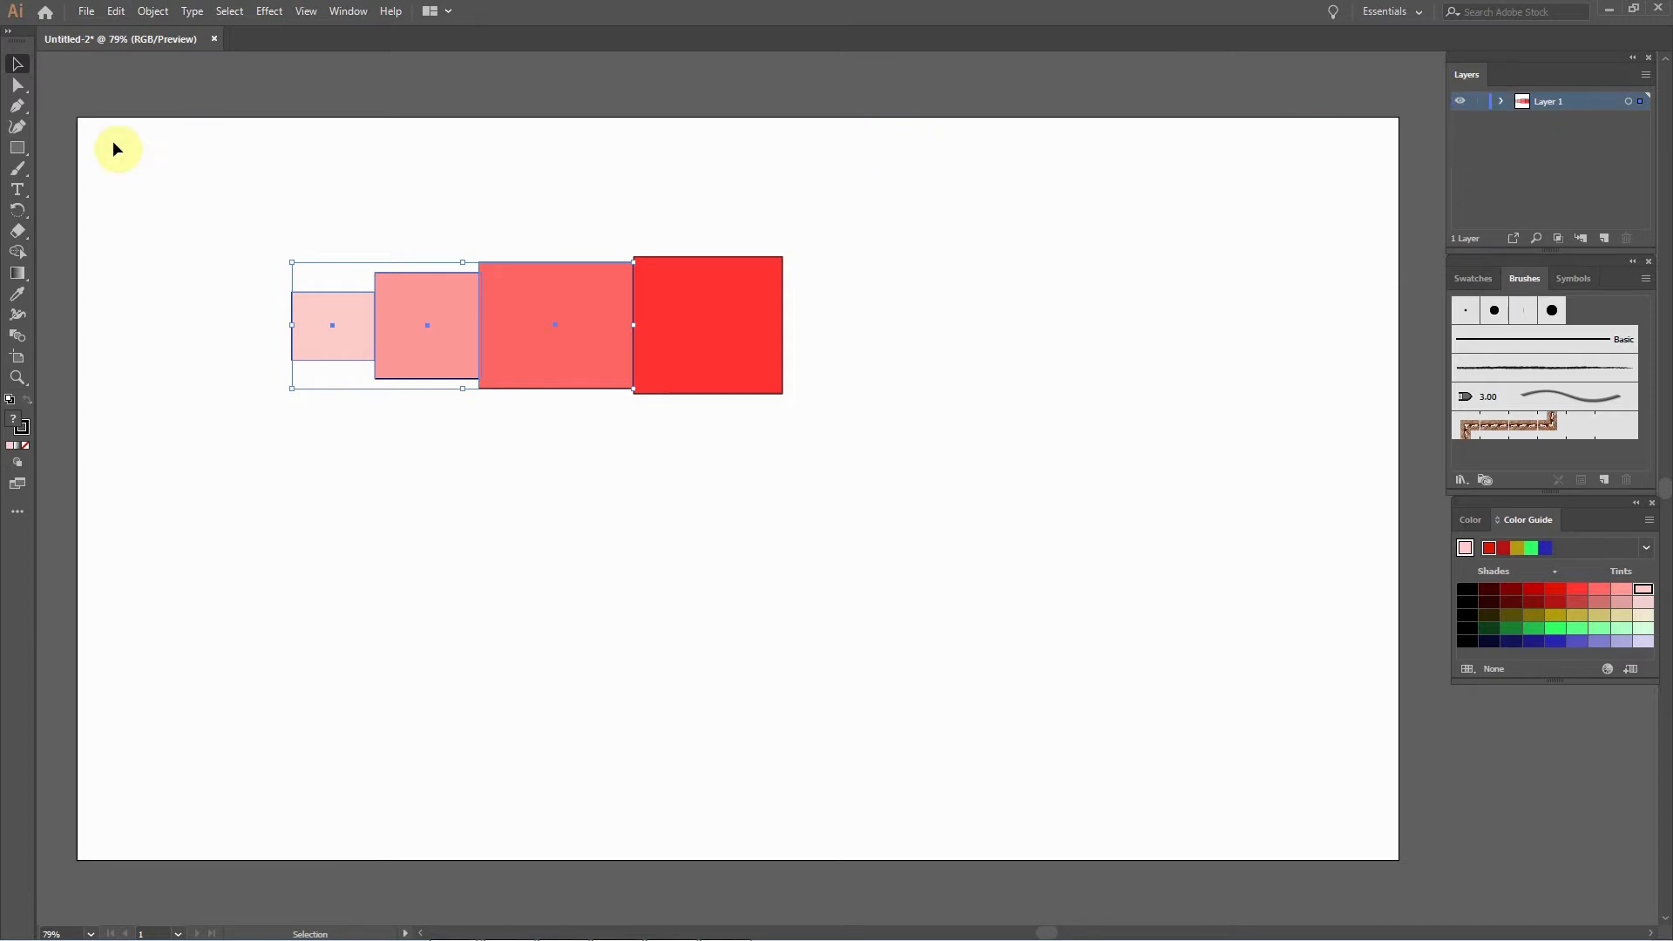
left_click(89, 373)
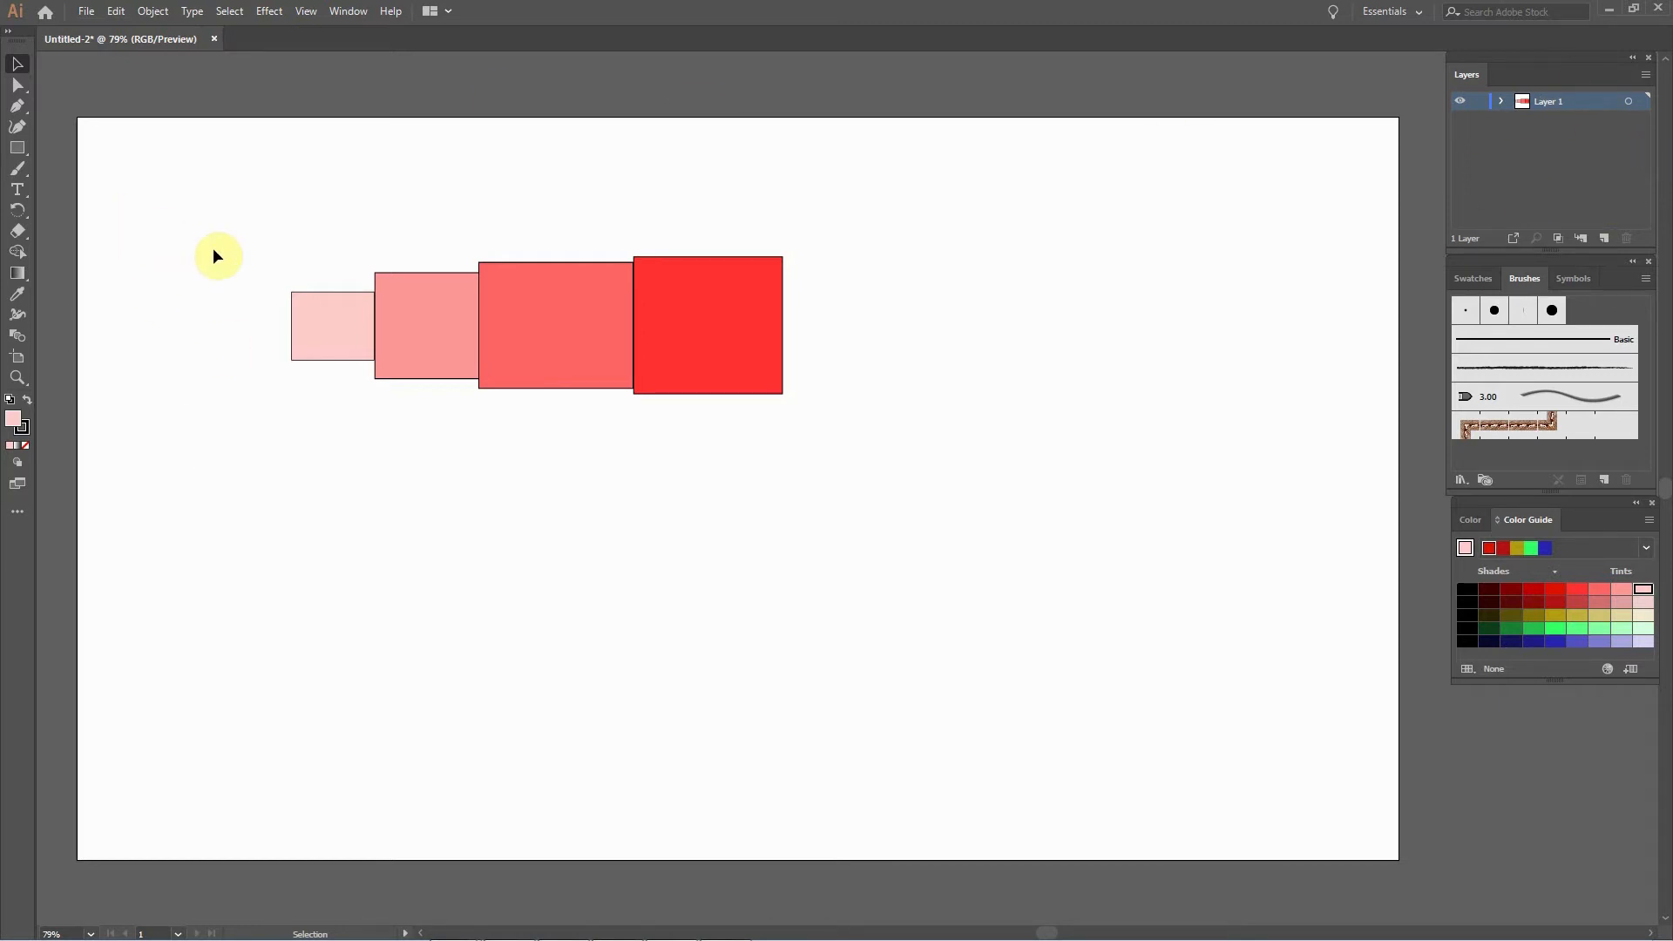
mouse_move(242, 206)
left_mouse_down()
mouse_move(528, 404)
mouse_move(606, 481)
left_mouse_up()
double_click(23, 427)
mouse_move(744, 510)
left_mouse_down()
mouse_move(541, 385)
mouse_move(544, 611)
left_mouse_up()
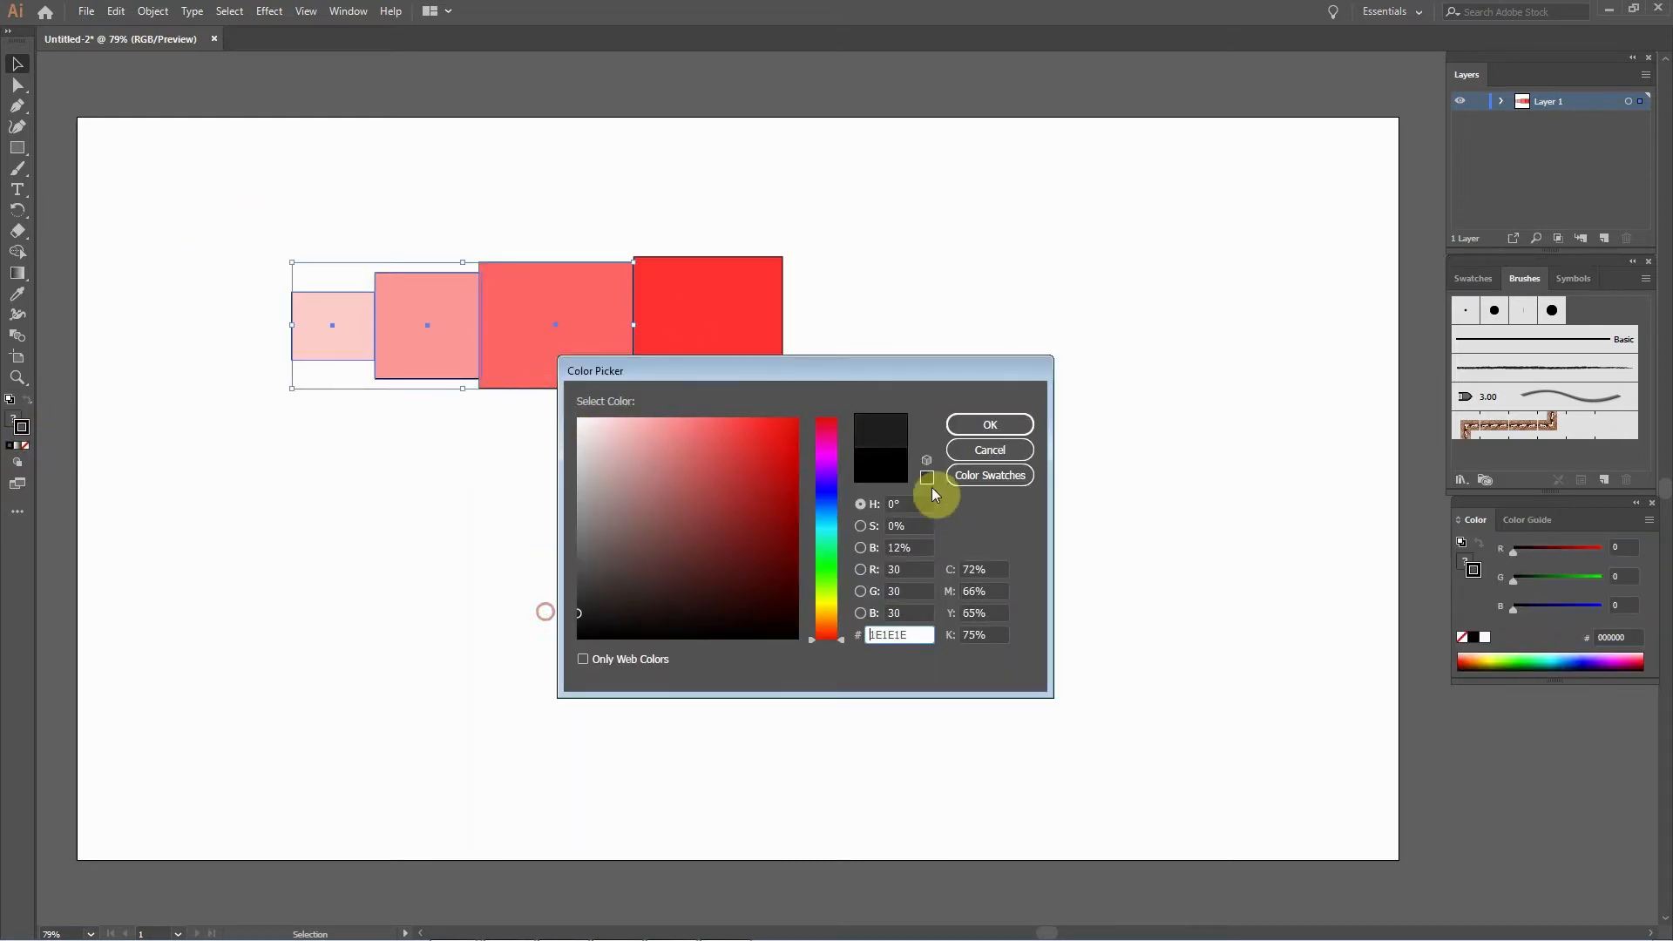
left_click(1004, 457)
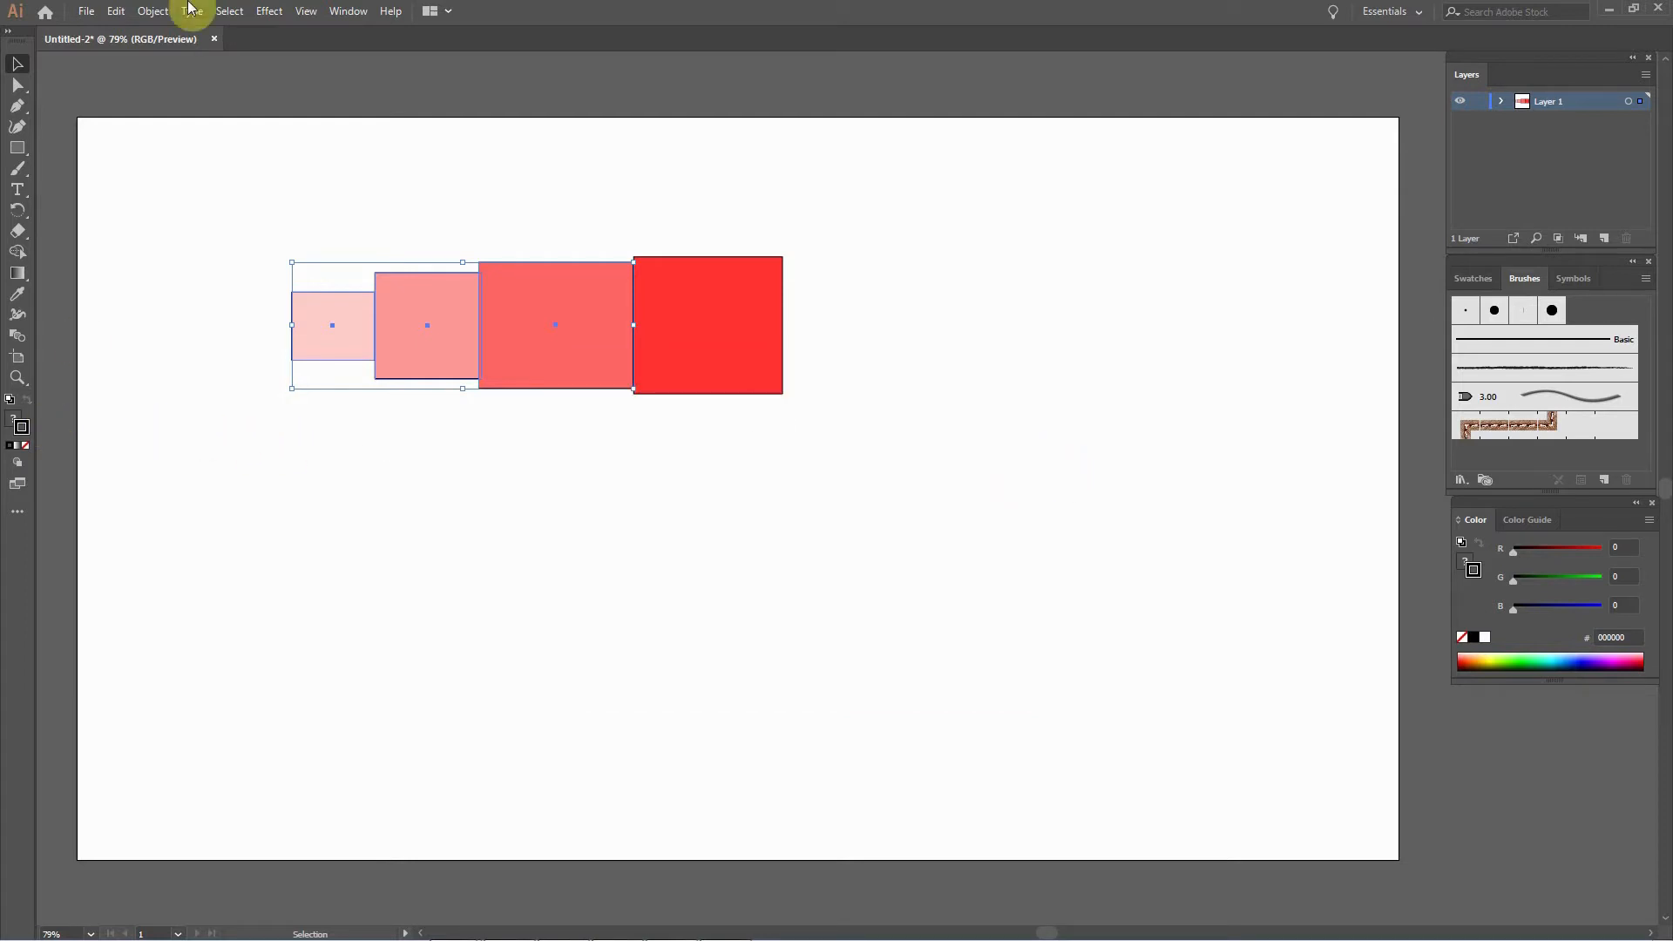
Display the Properties panel and move the floating Layers, Brushes and Color panels left so they no longer cover it.
left_click(348, 11)
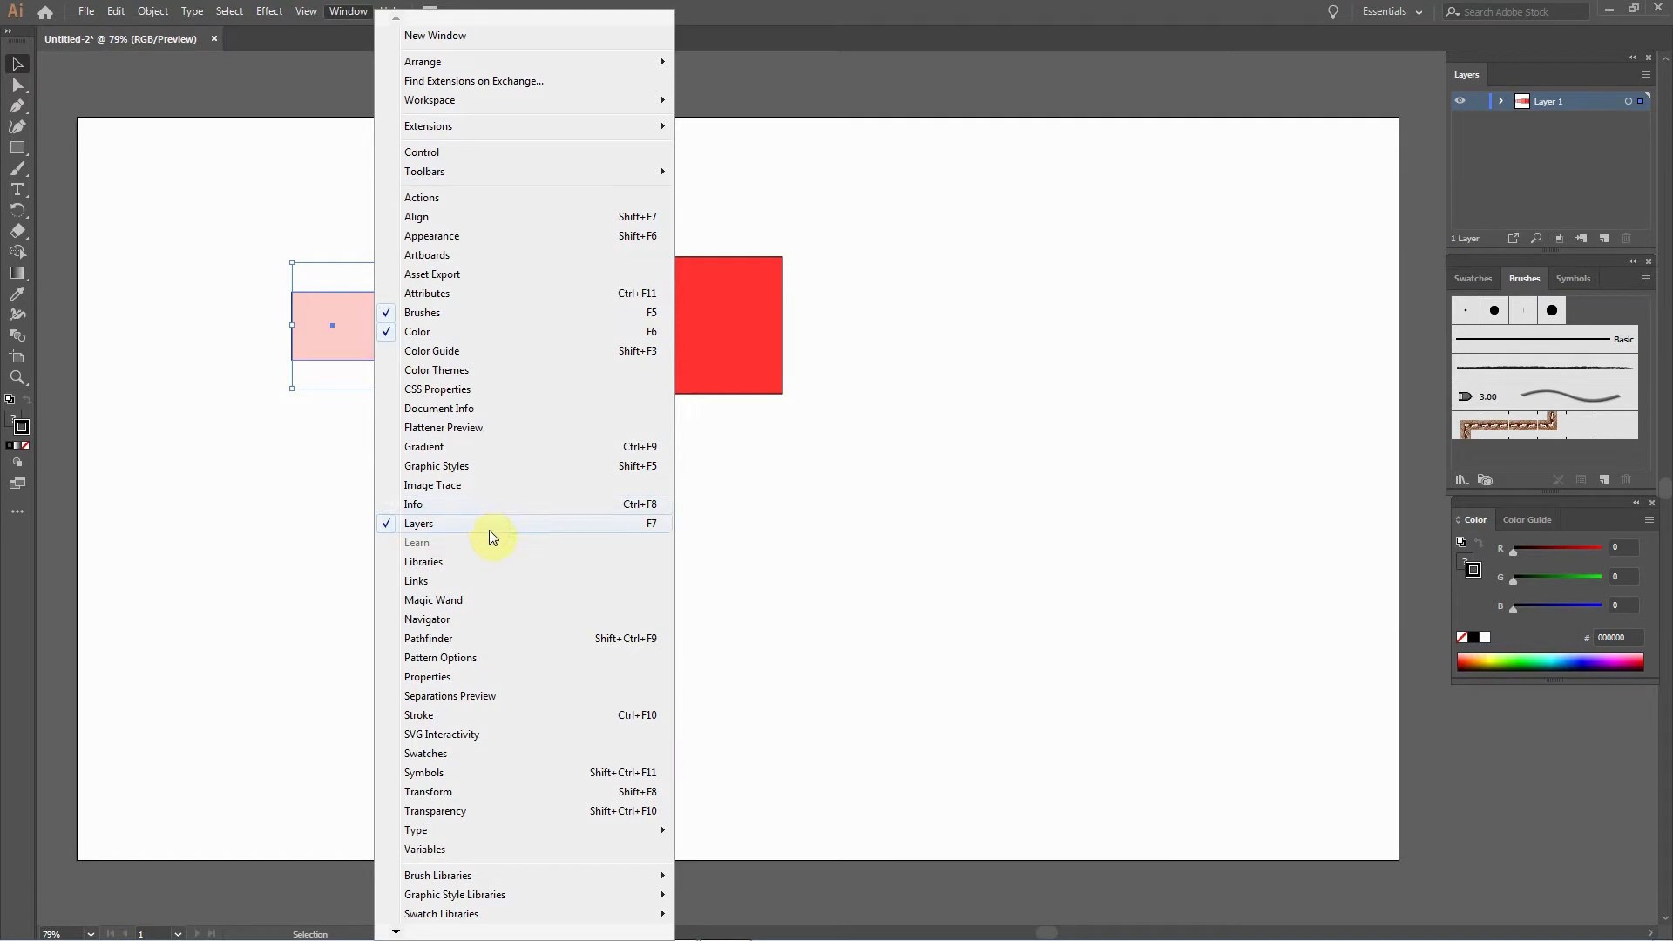
left_click(475, 679)
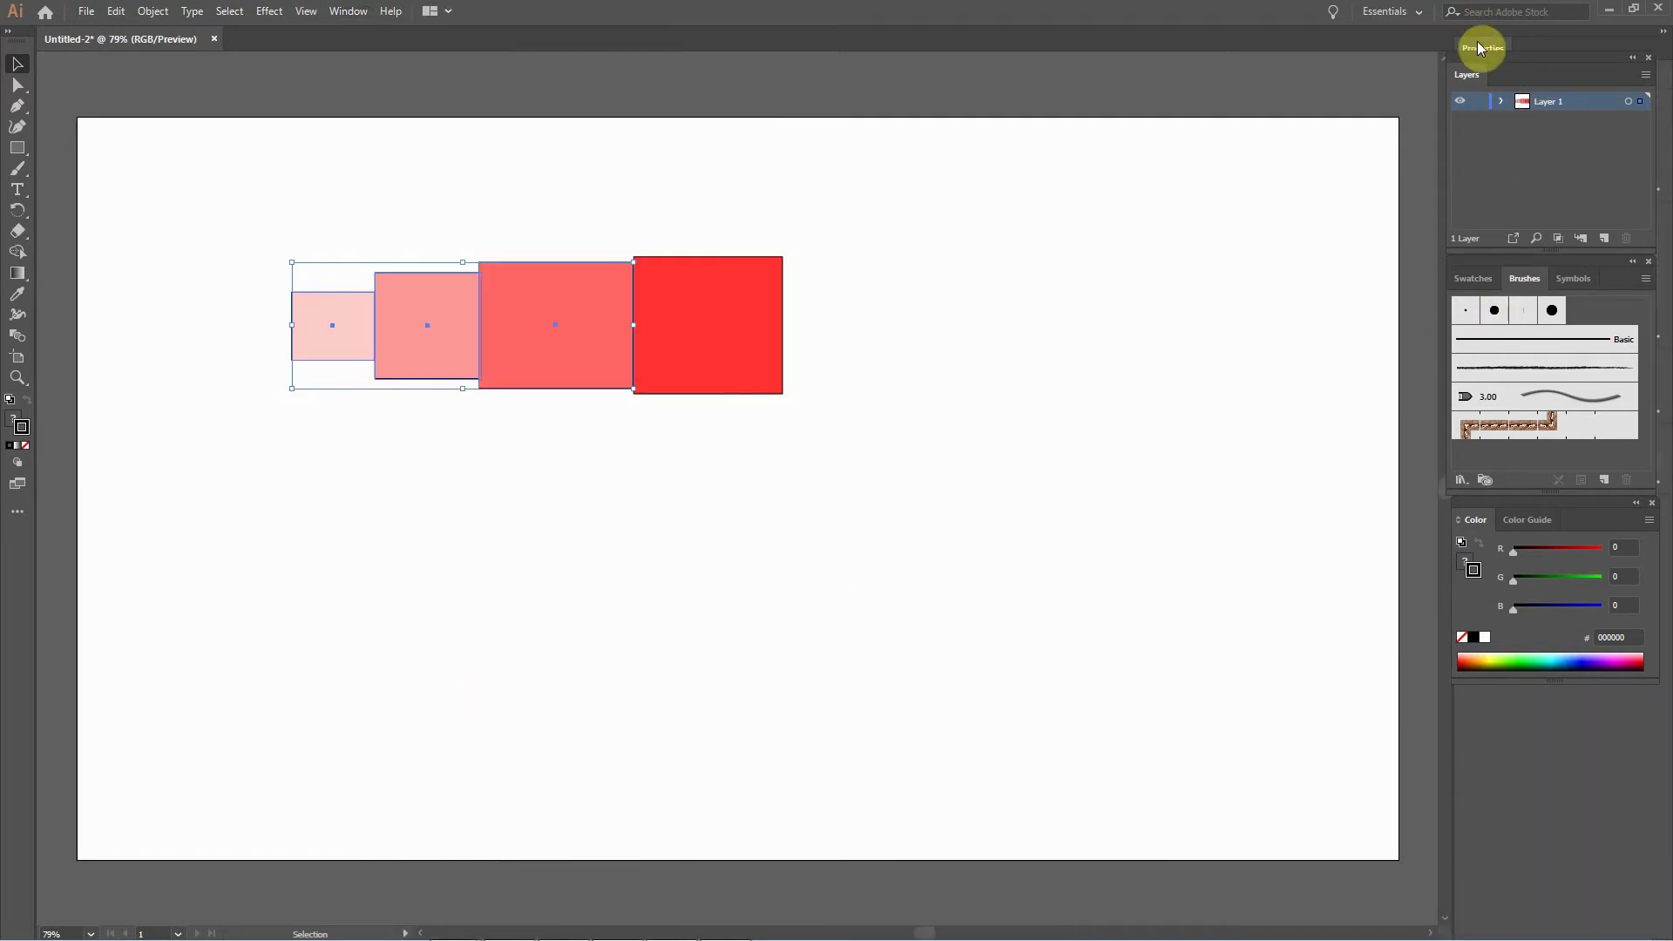
left_click(1525, 52)
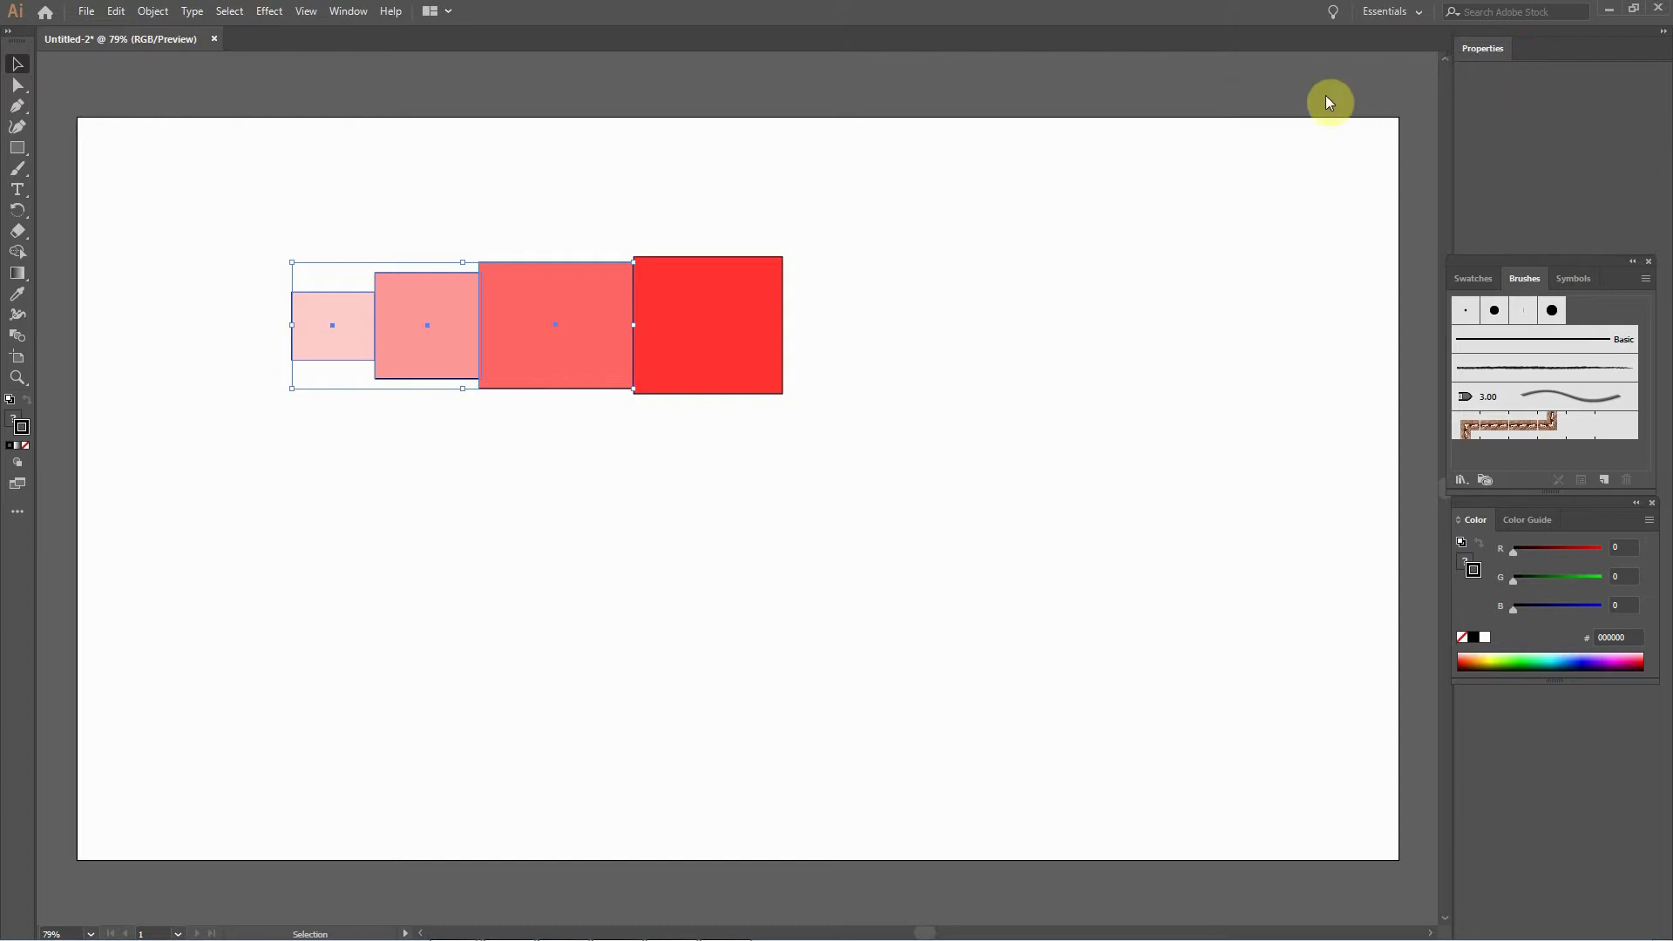
key("F7")
left_click_drag(1564, 261, 1326, 316)
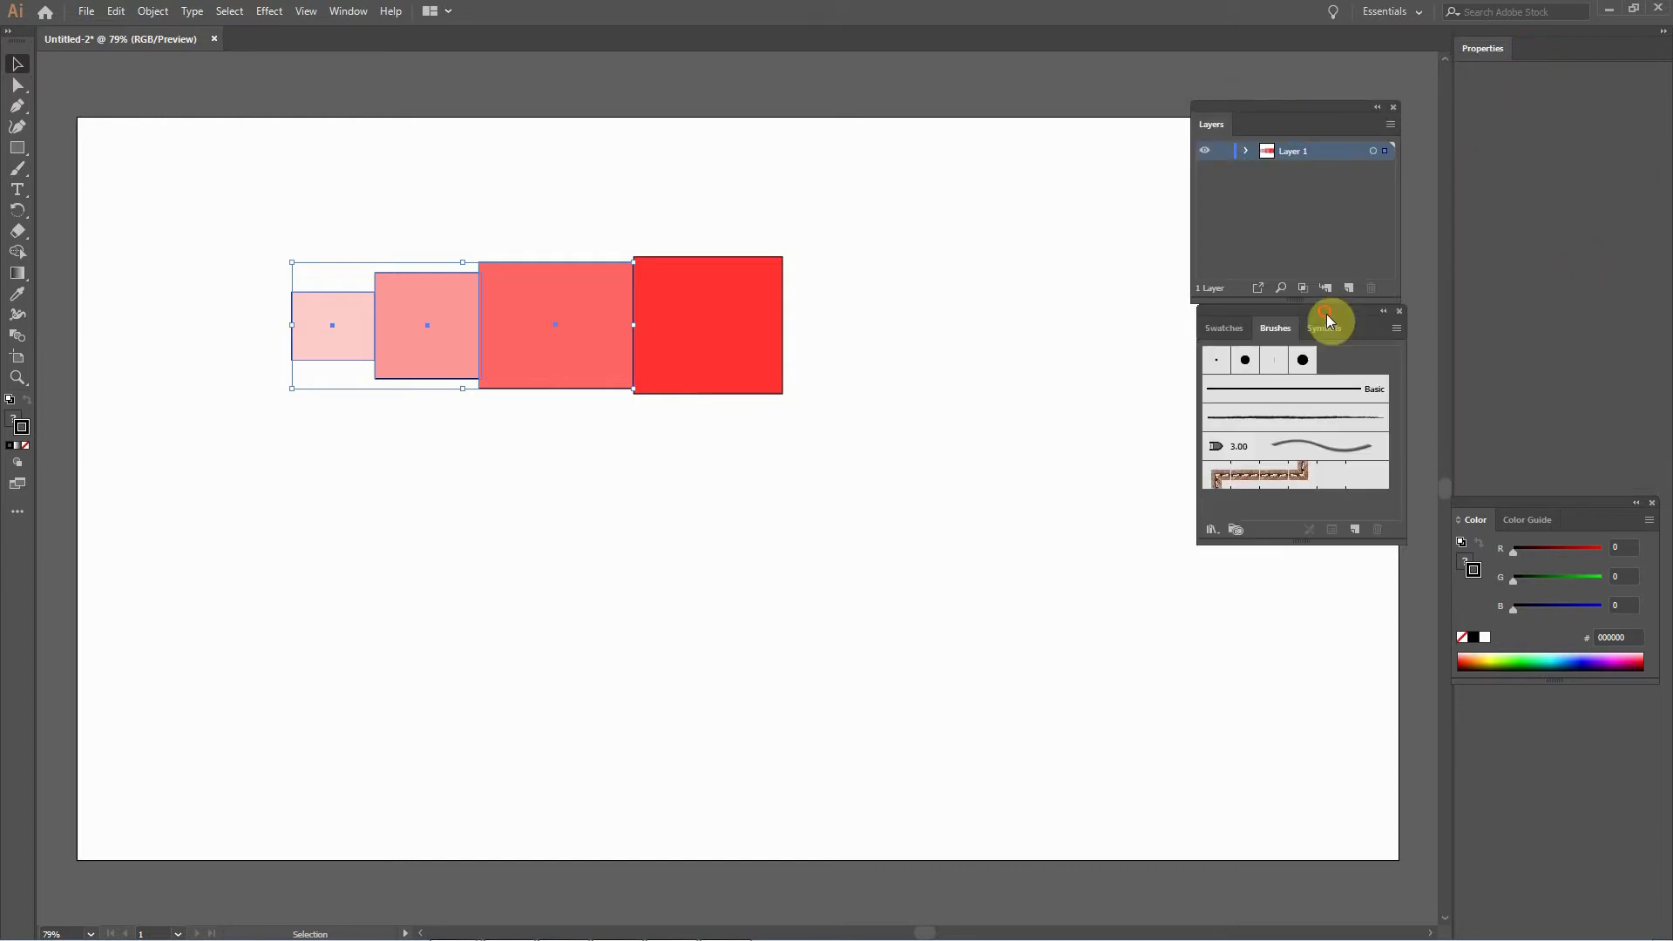
left_click(1534, 498)
Select the medium red rectangle beside the brightest one and set its stroke to None.
left_click(515, 154)
left_click(579, 284)
left_click(1481, 50)
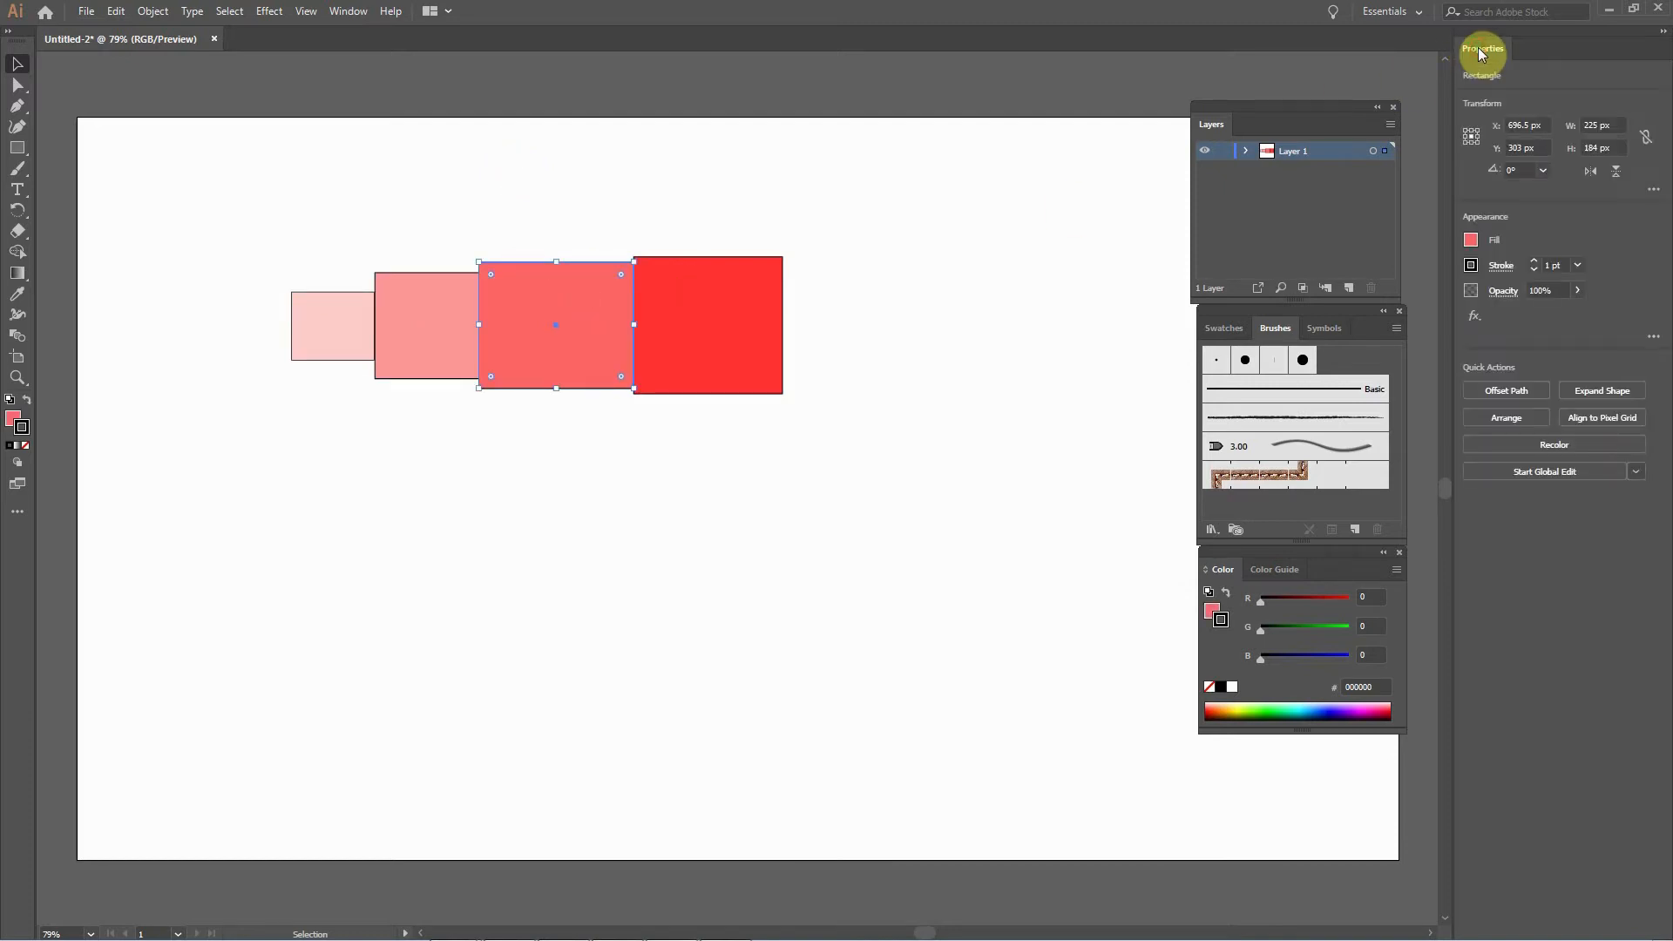
key("x")
left_click(1471, 264)
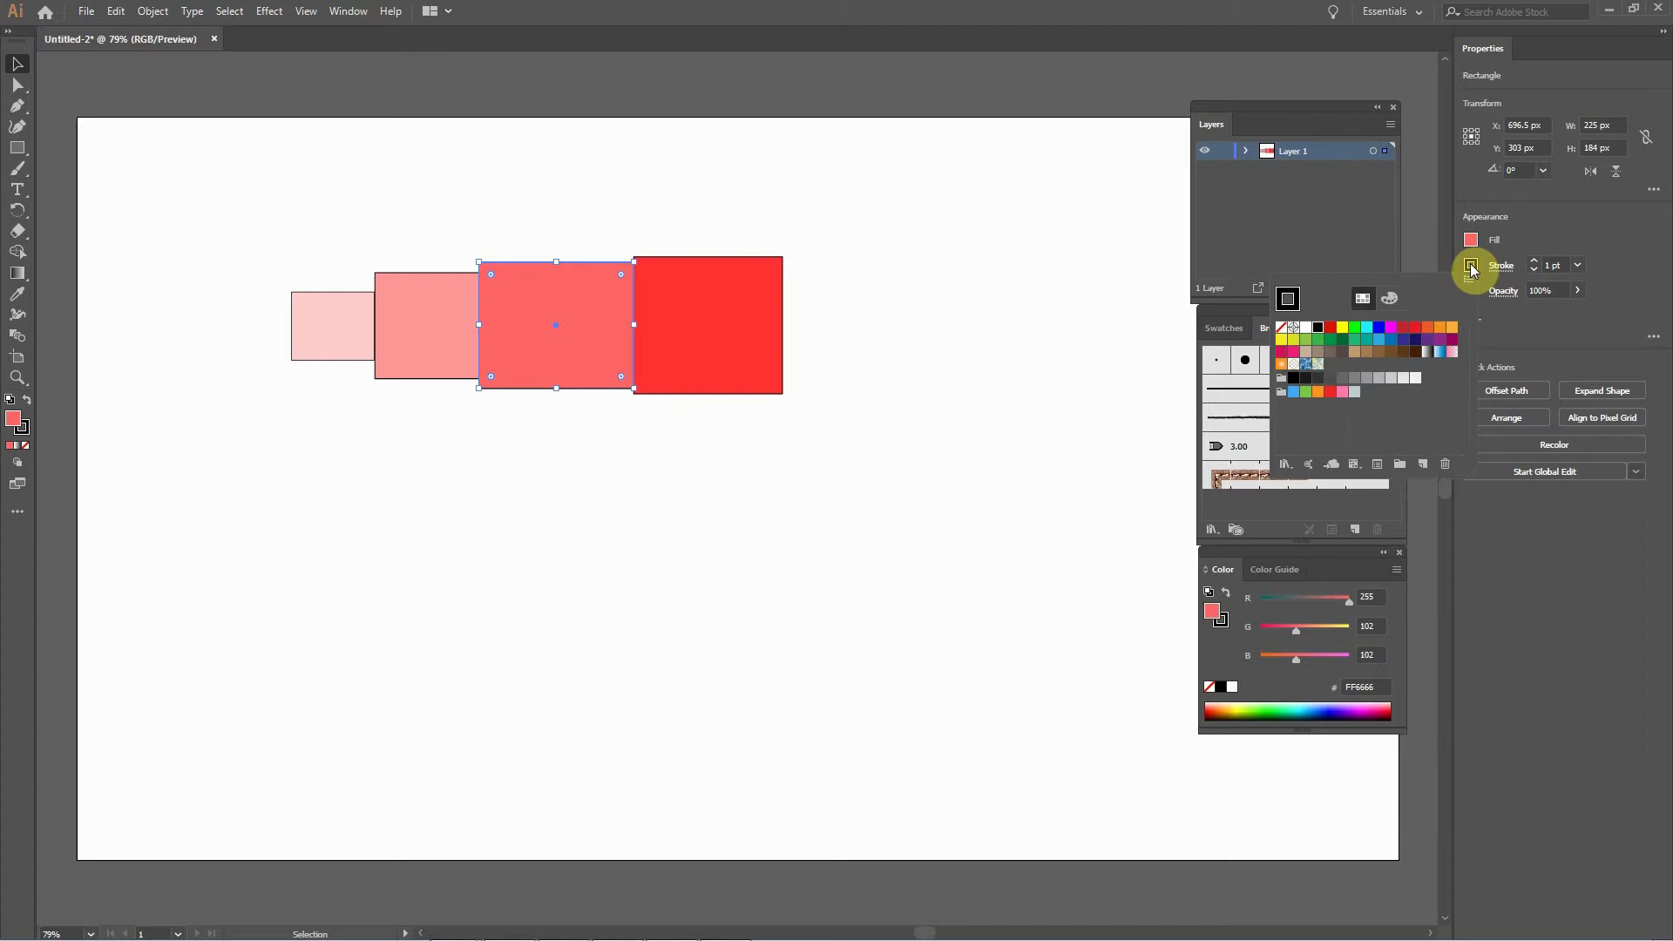
left_click(1281, 327)
left_click(1484, 47)
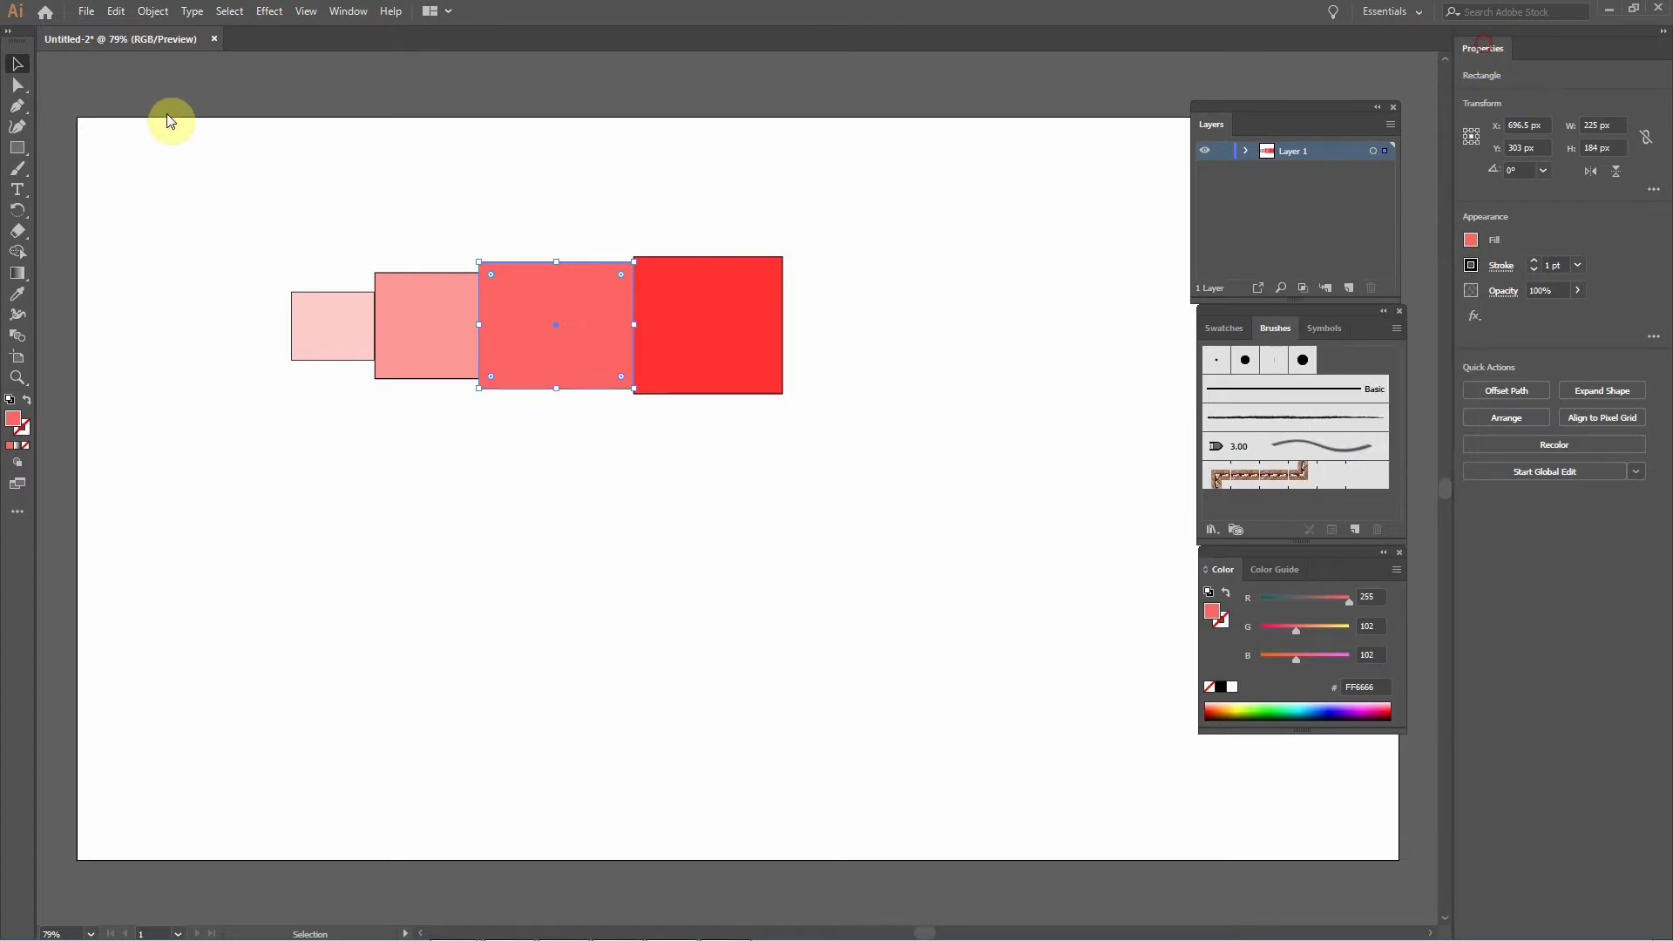
Hide the Properties panel and display it again so that it refreshes for the selected medium red rectangle.
left_click(1576, 127)
left_click(1485, 50)
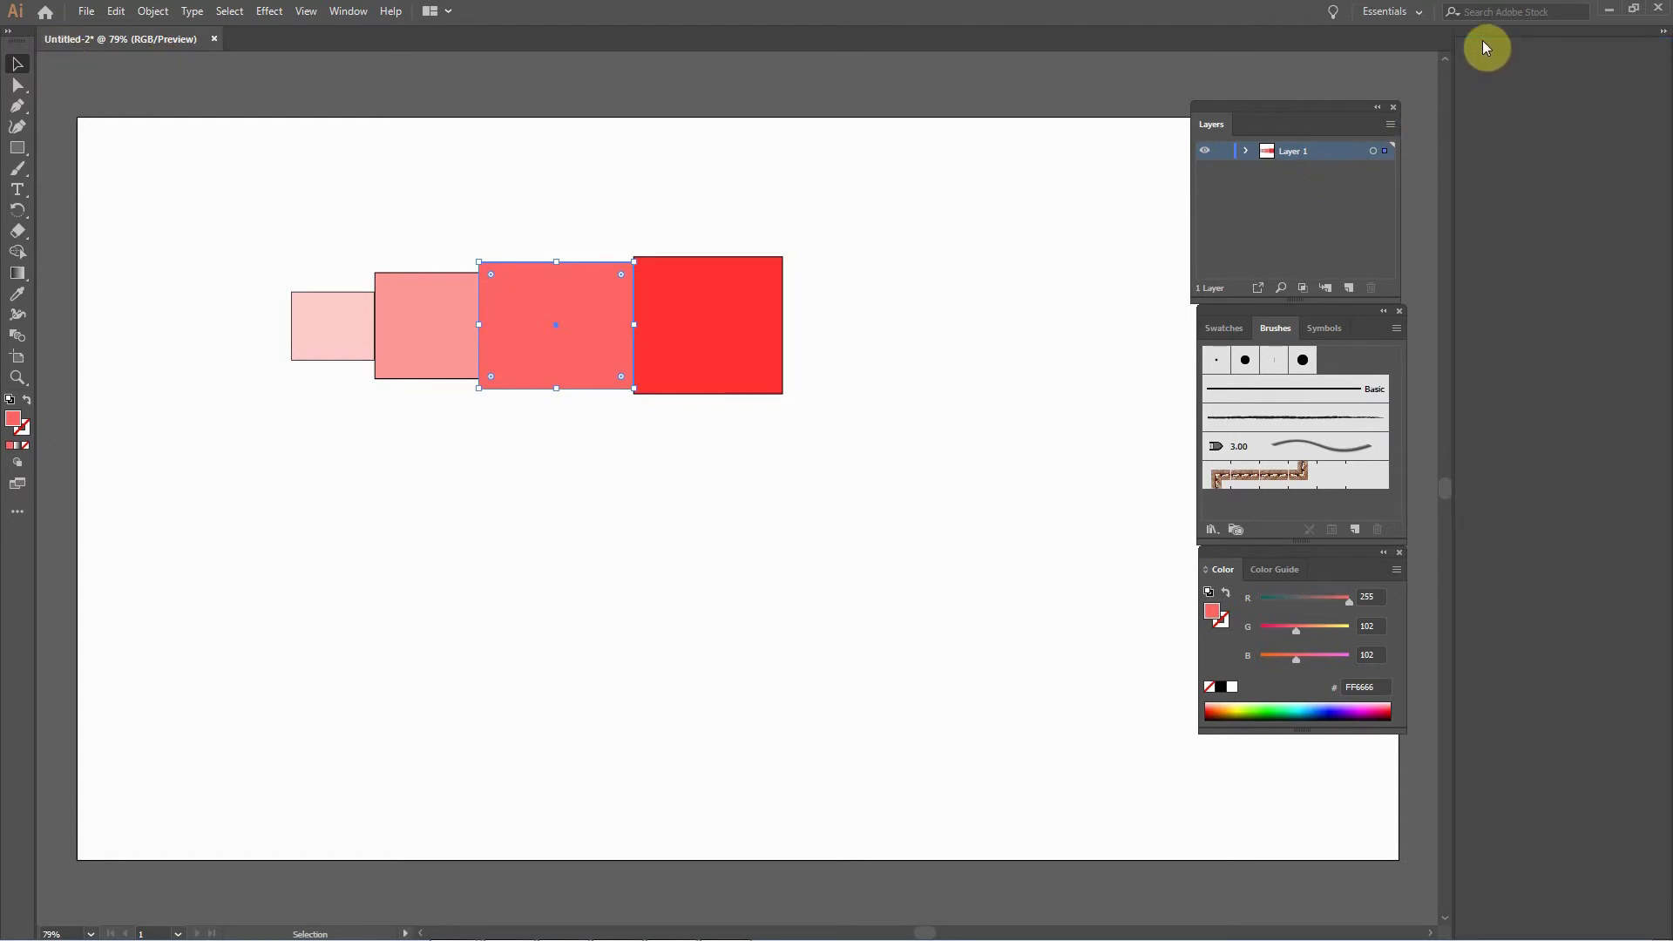
left_click_drag(1529, 79, 1481, 60)
Close and reopen the Layers, Brushes and Color panels so they stack directly beside the Properties panel.
left_click(1393, 106)
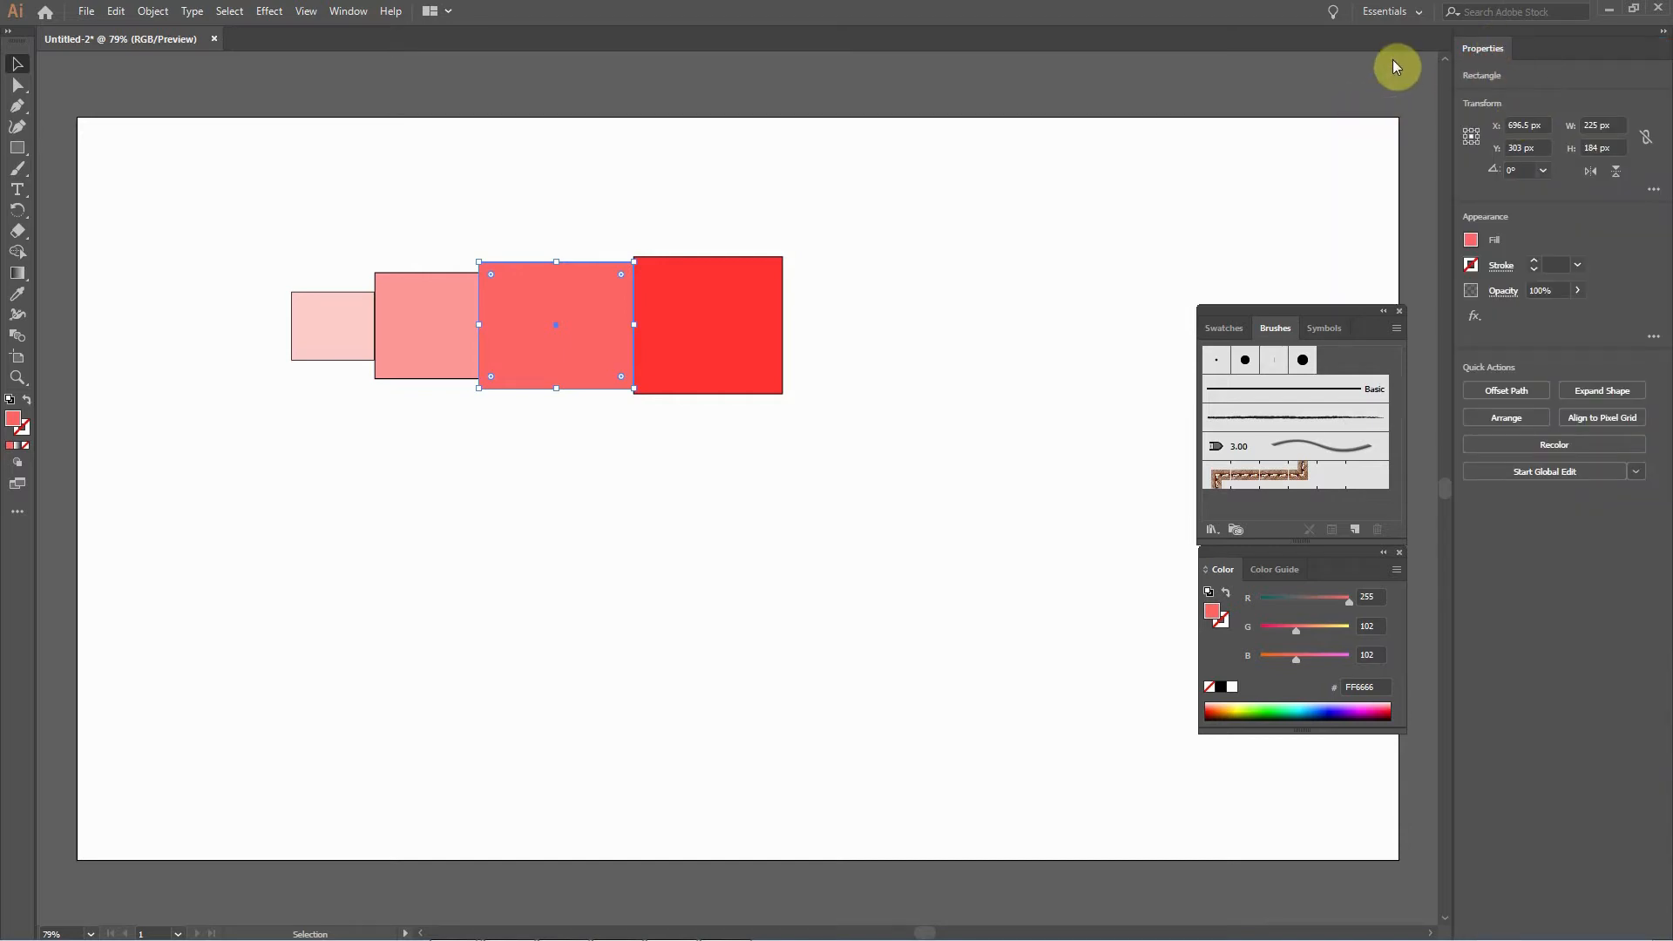
key("F7")
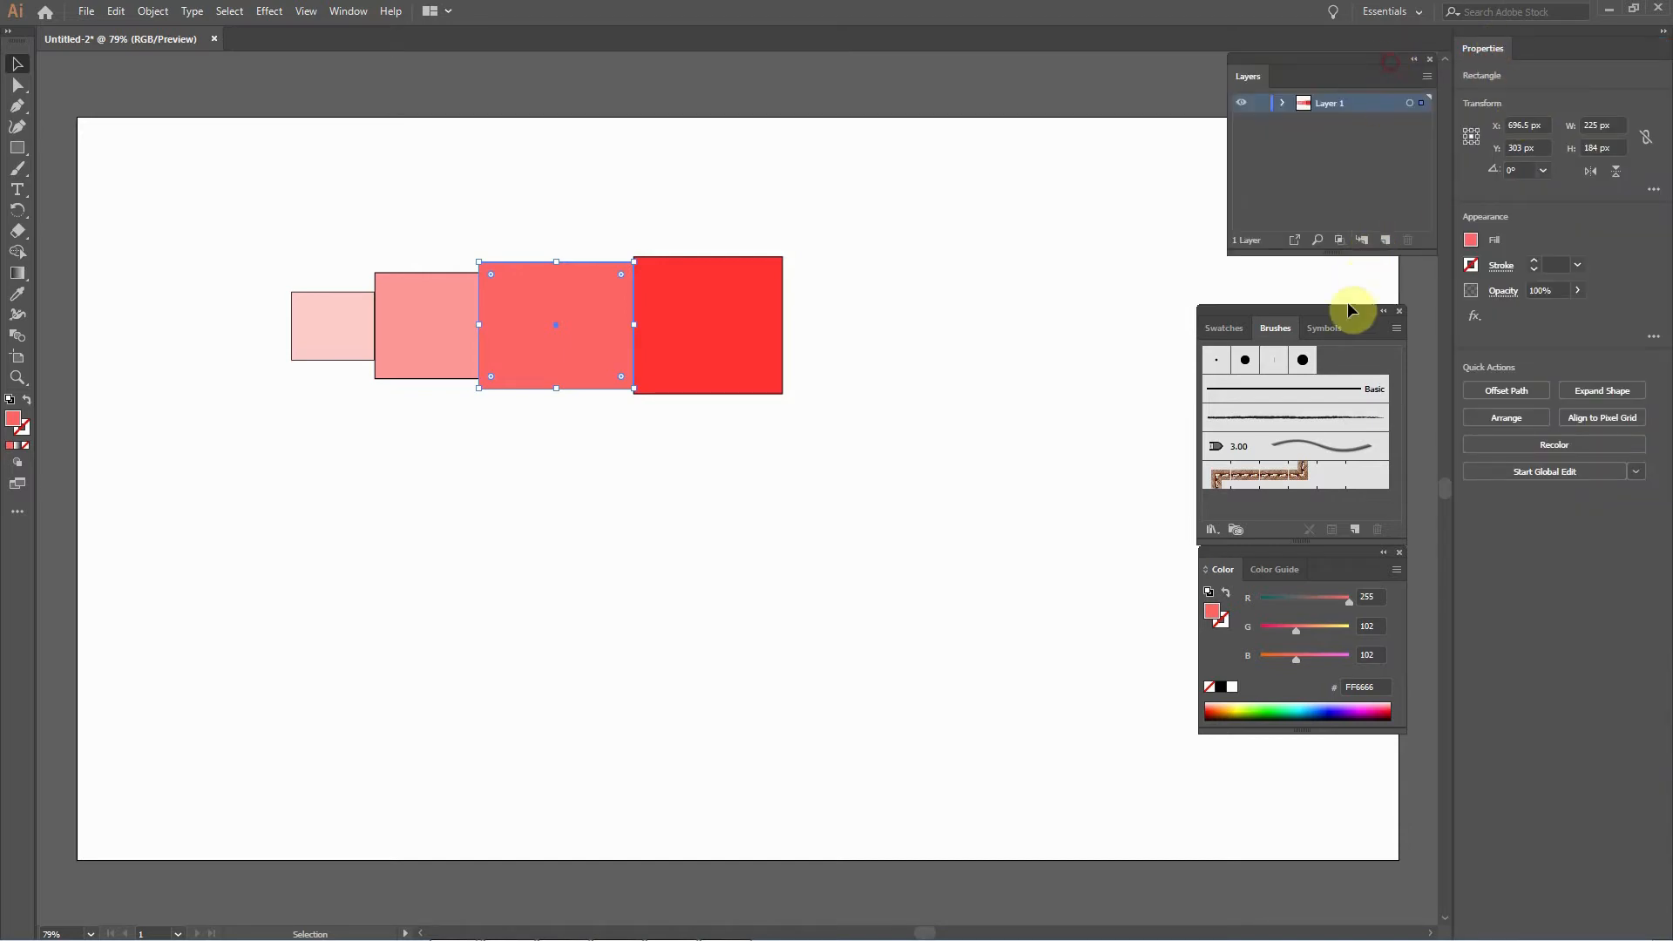
left_click(1399, 311)
key("F5")
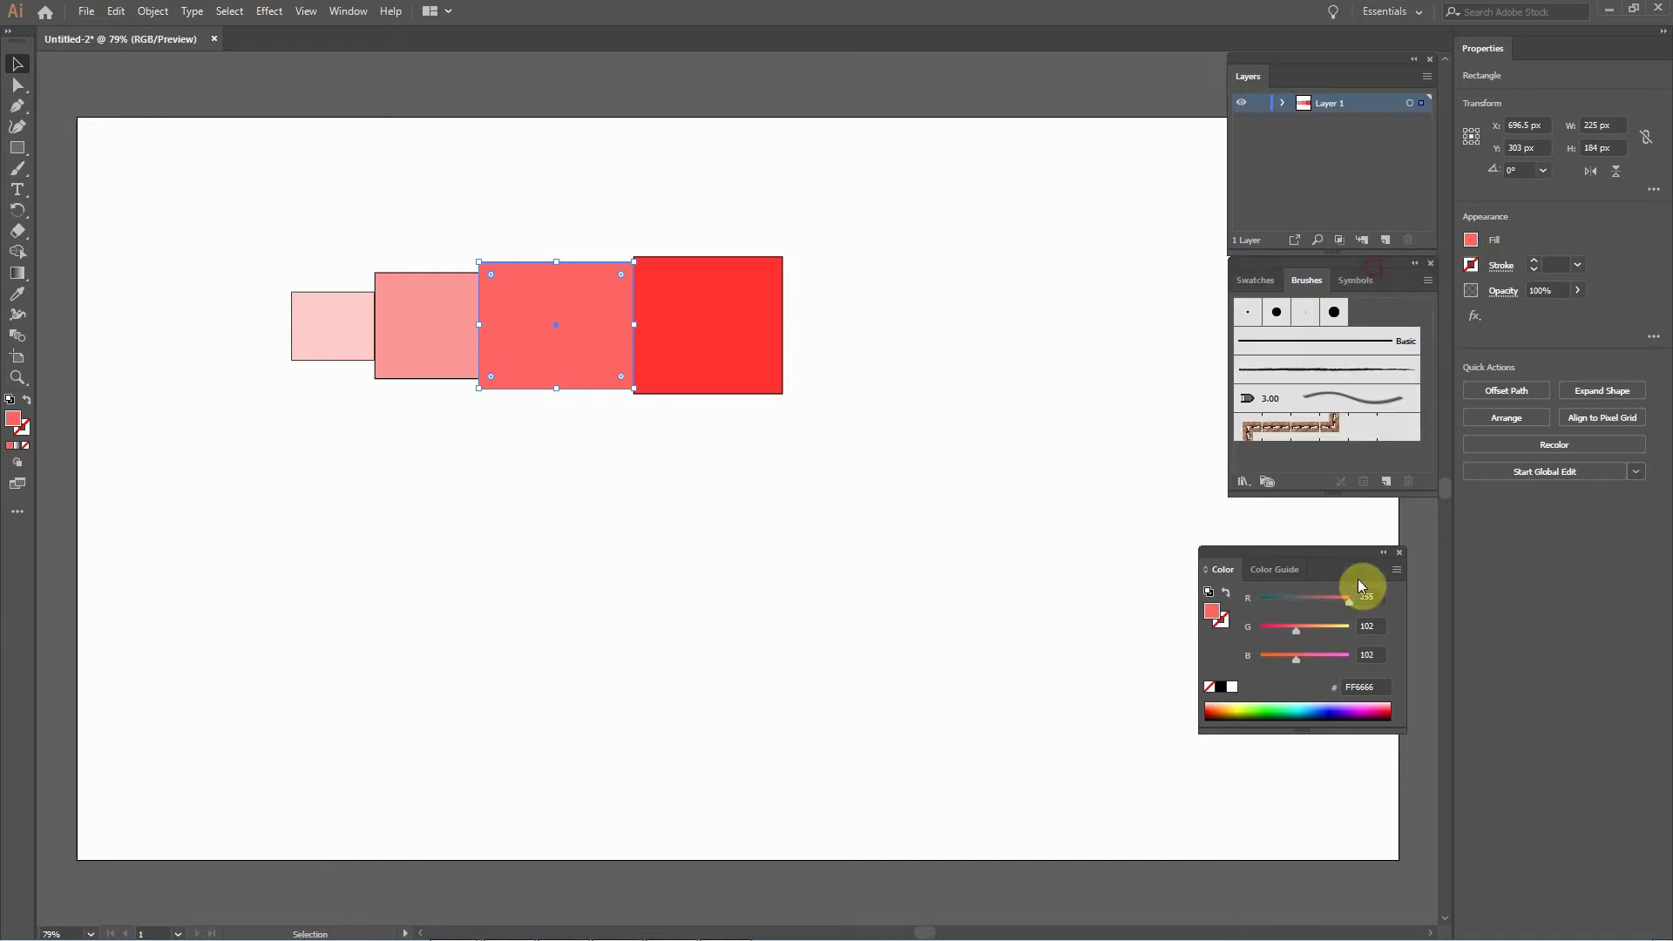
key("F6")
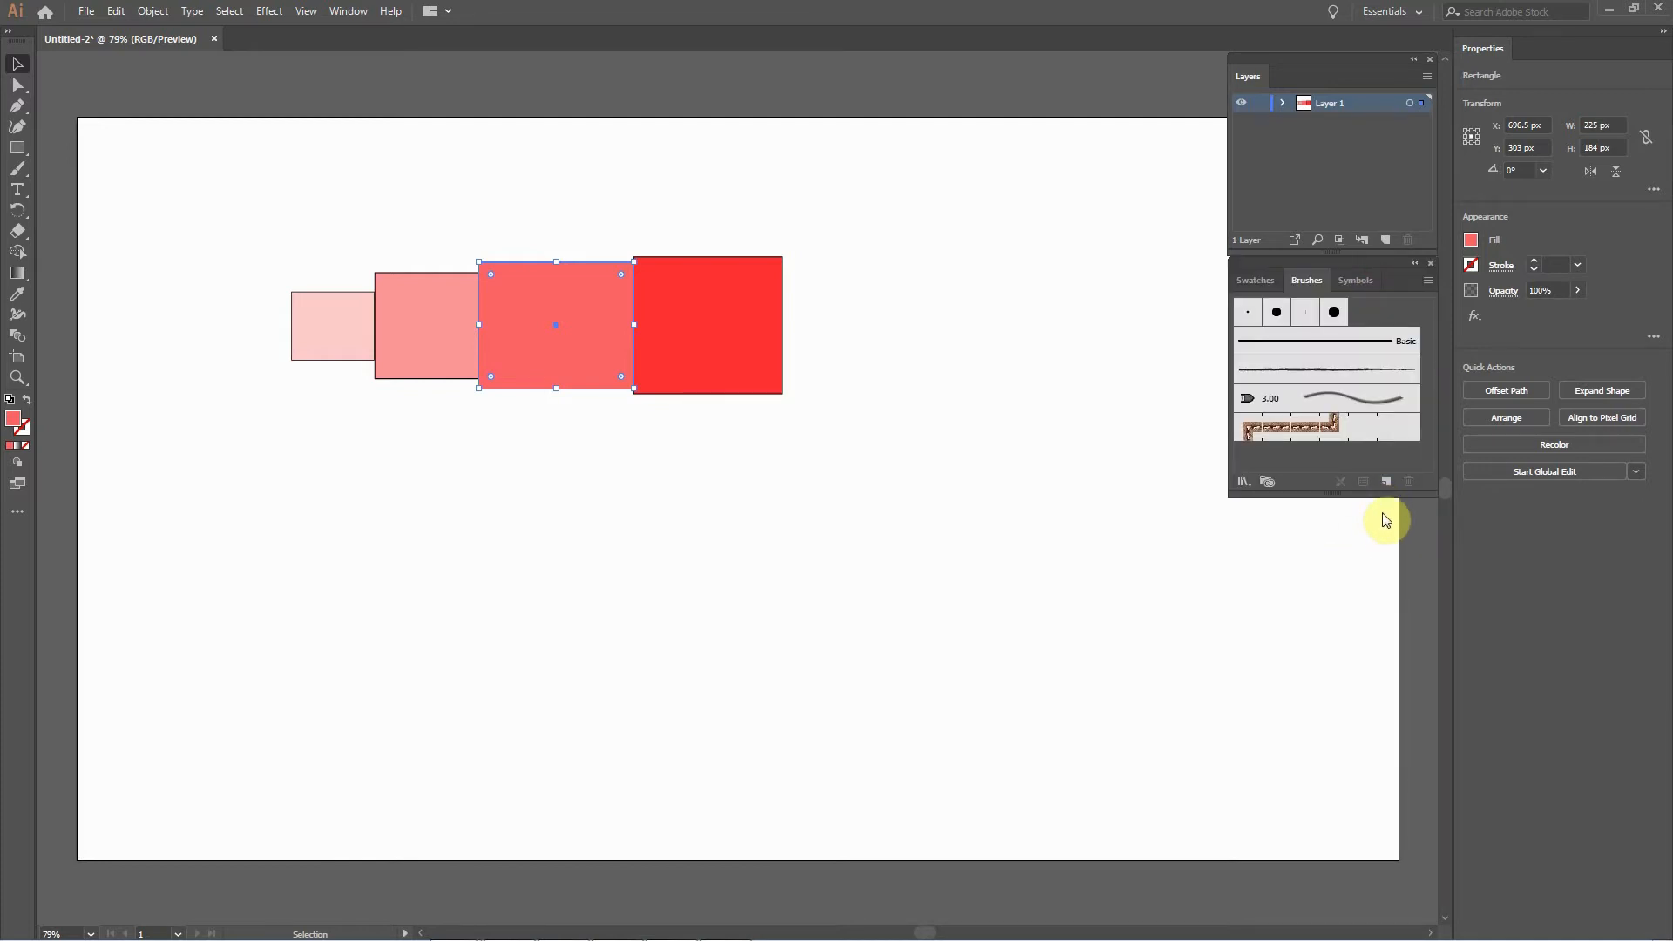
key("F6")
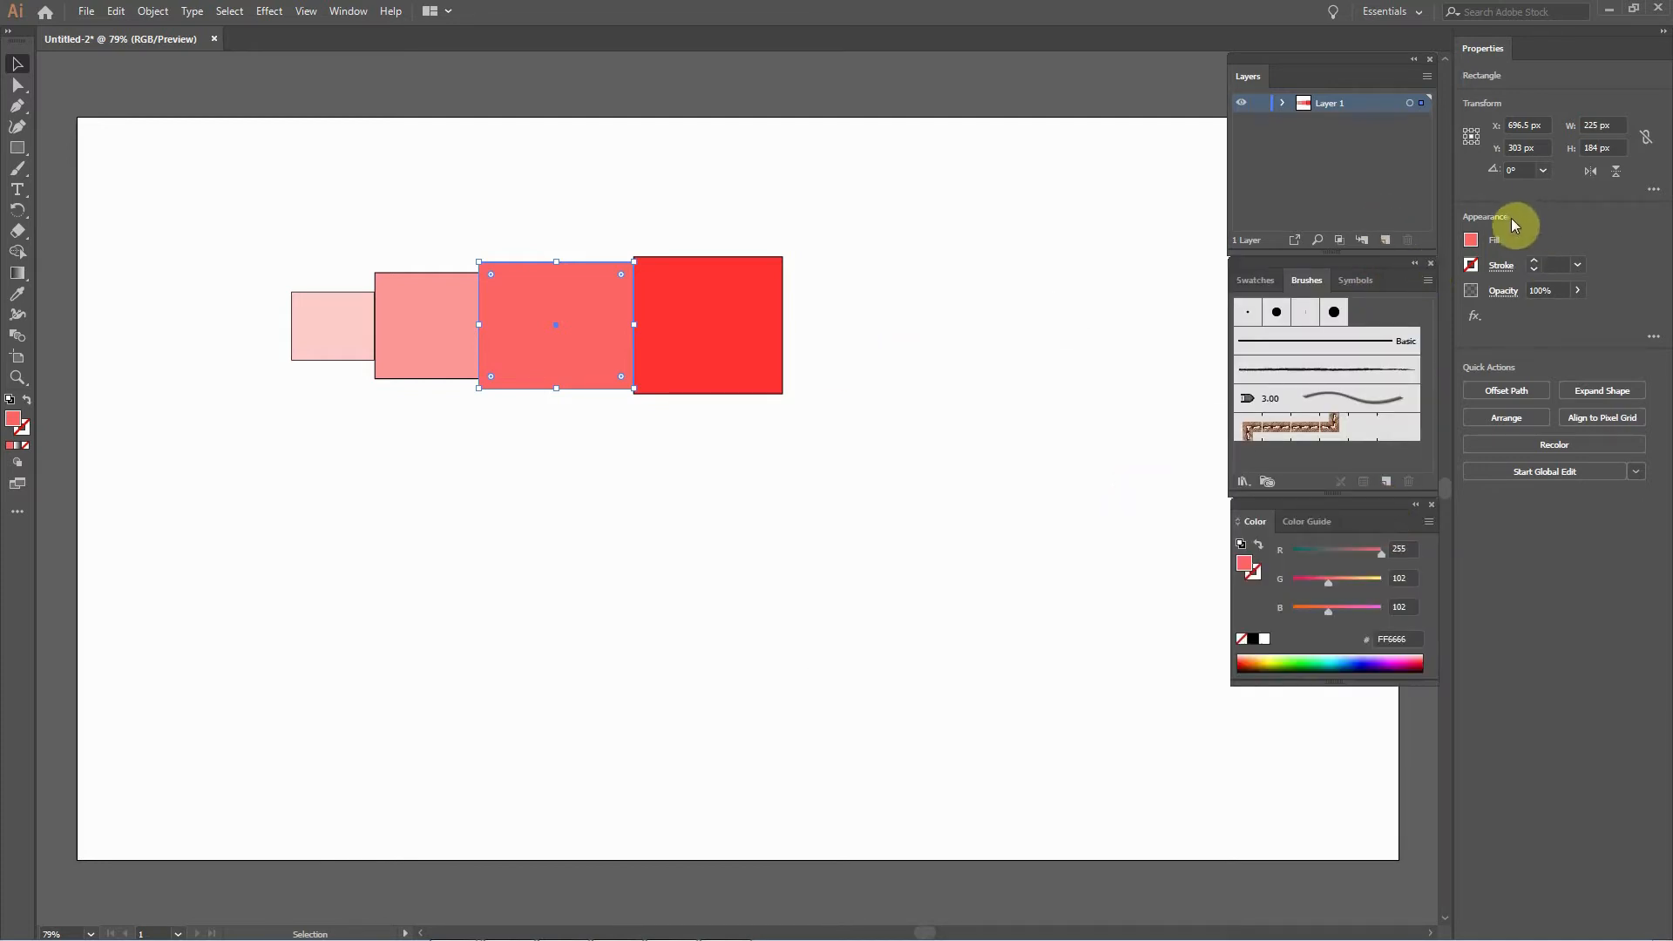
Select the three lighter rectangles together and set their stroke to None.
left_click_drag(261, 198, 567, 400)
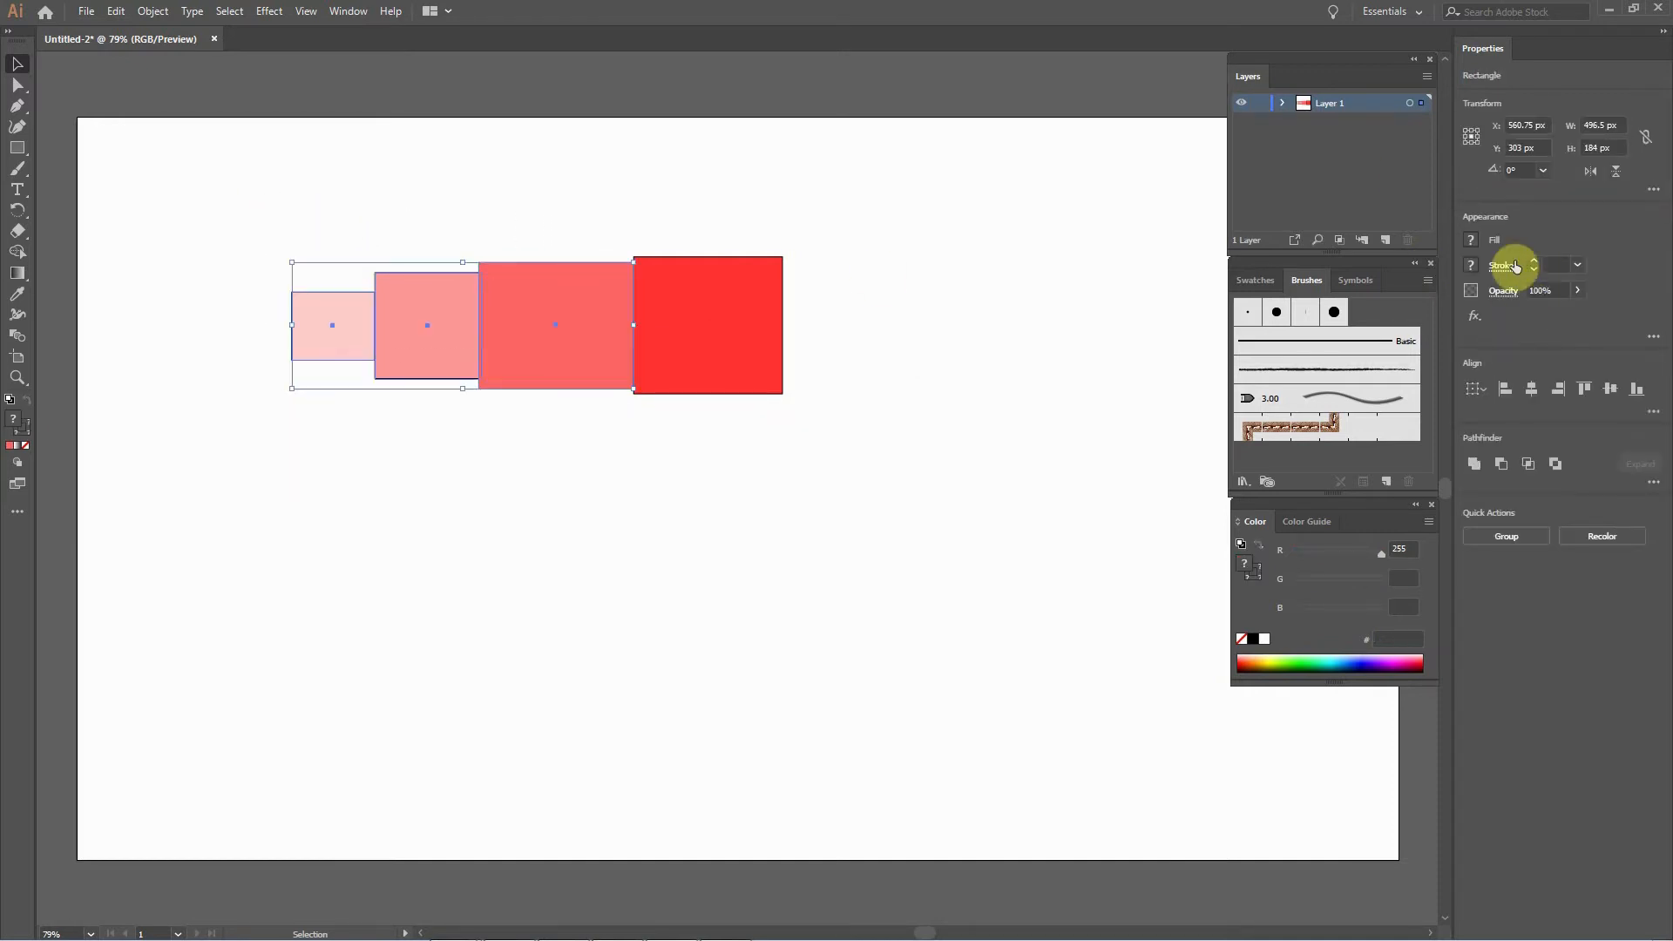
left_click(1471, 264)
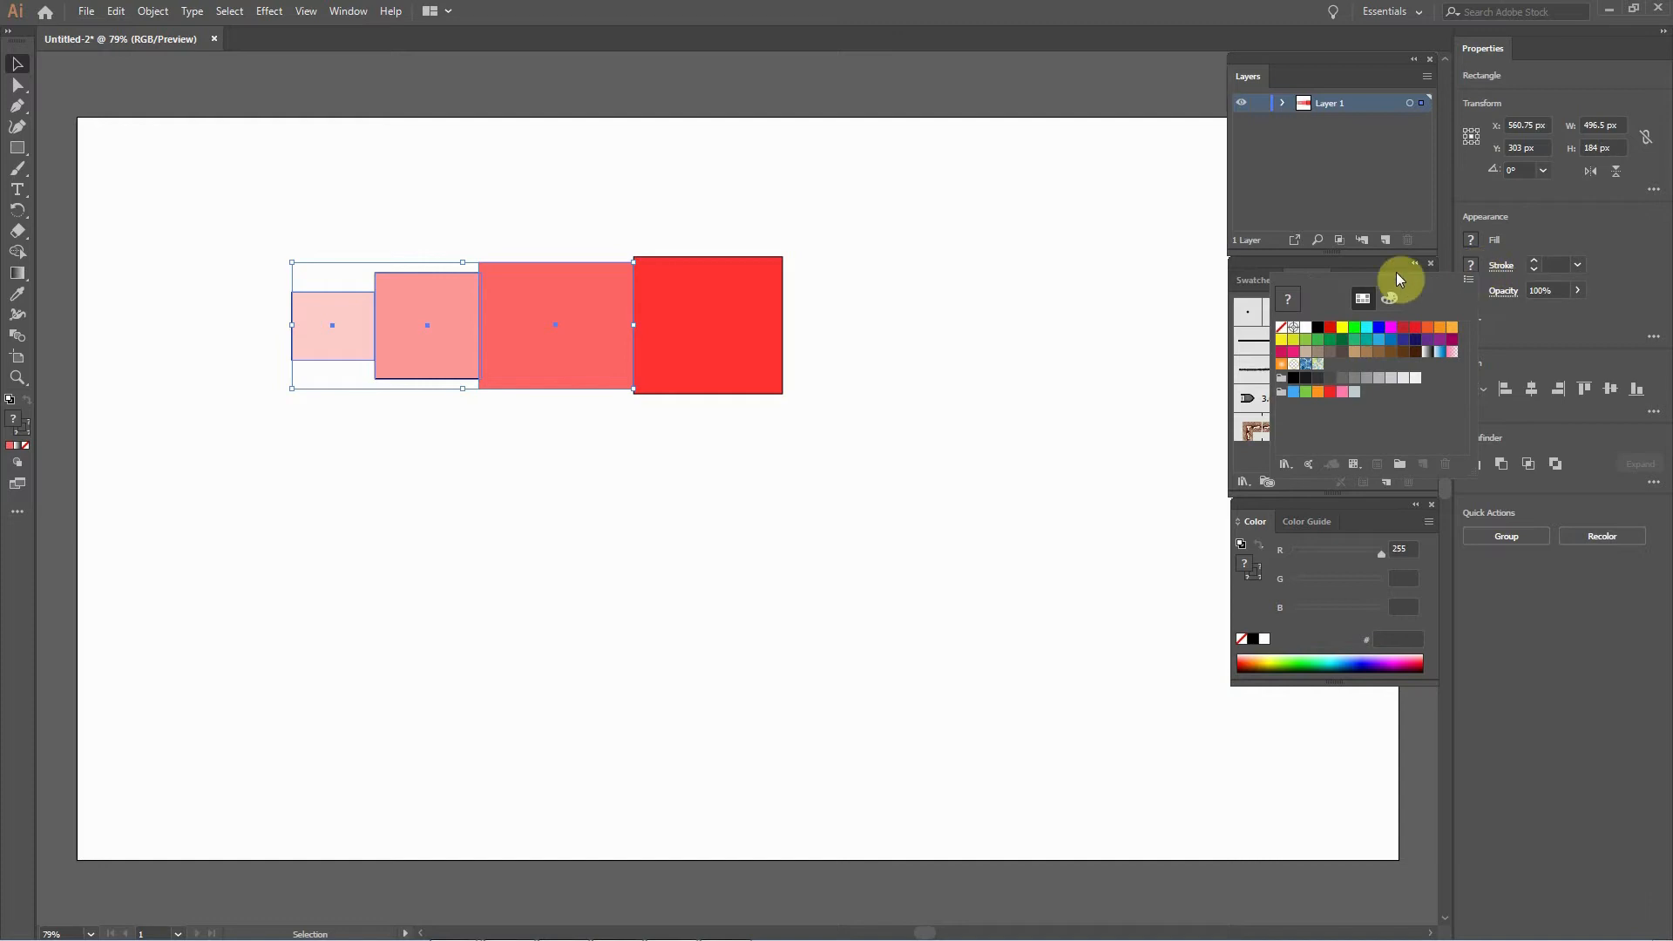
left_click(1280, 331)
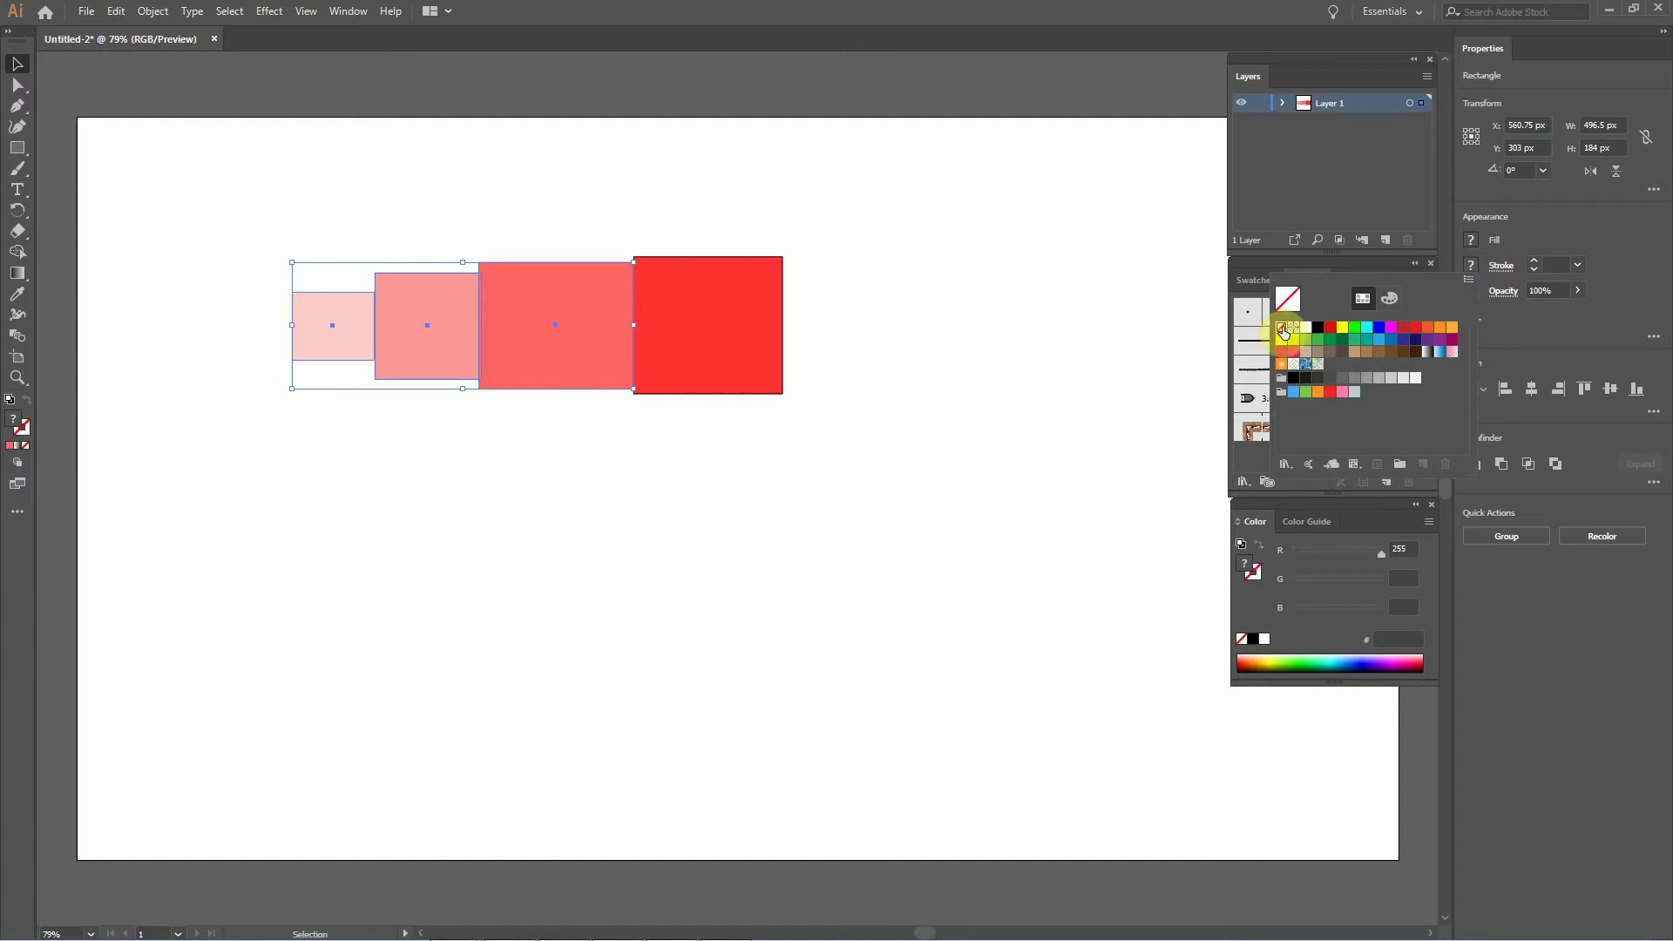
left_click(667, 514)
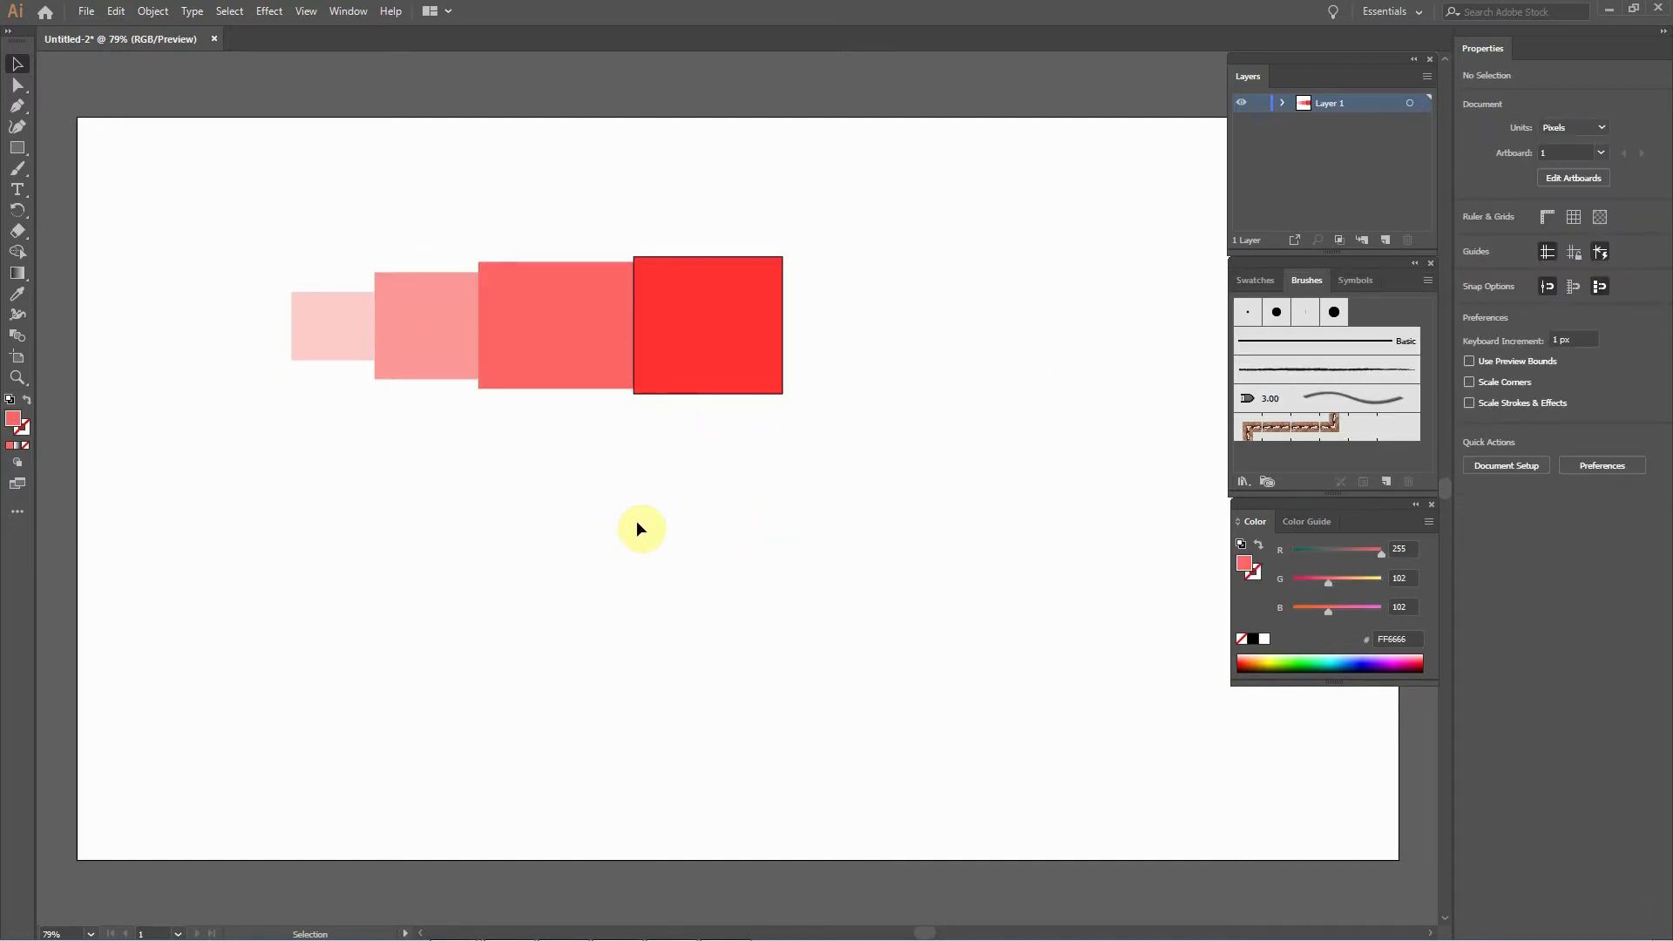
Set the stroke of the bright red rectangle to None and deselect it.
left_click(765, 310)
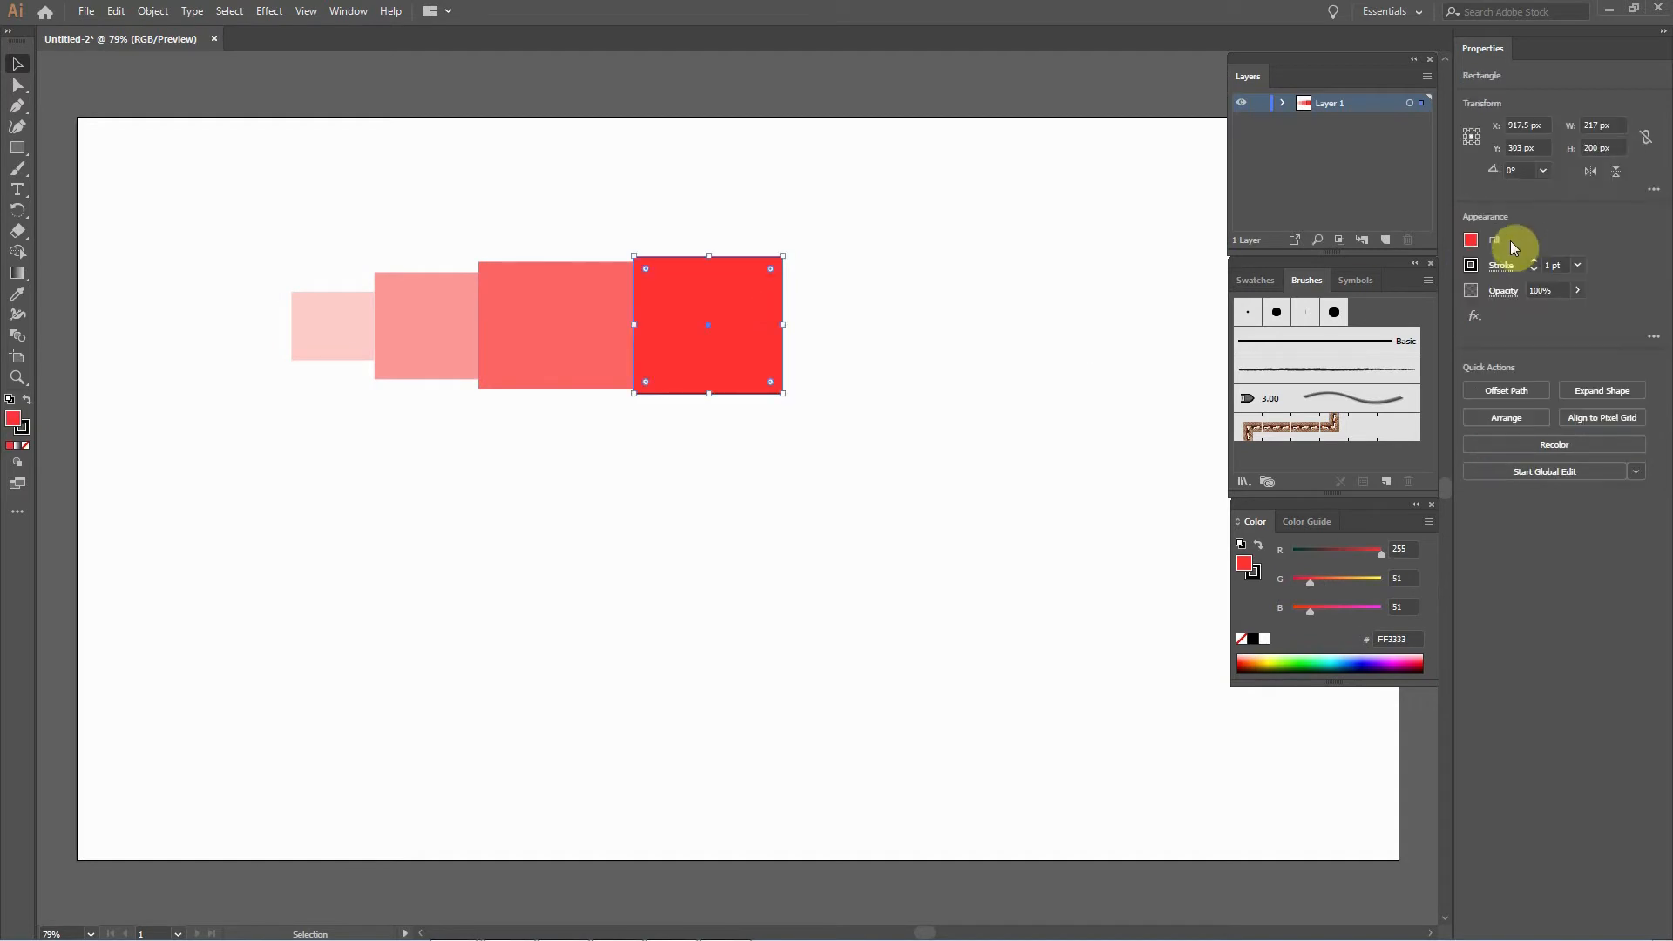
left_click(1471, 267)
left_click(983, 450)
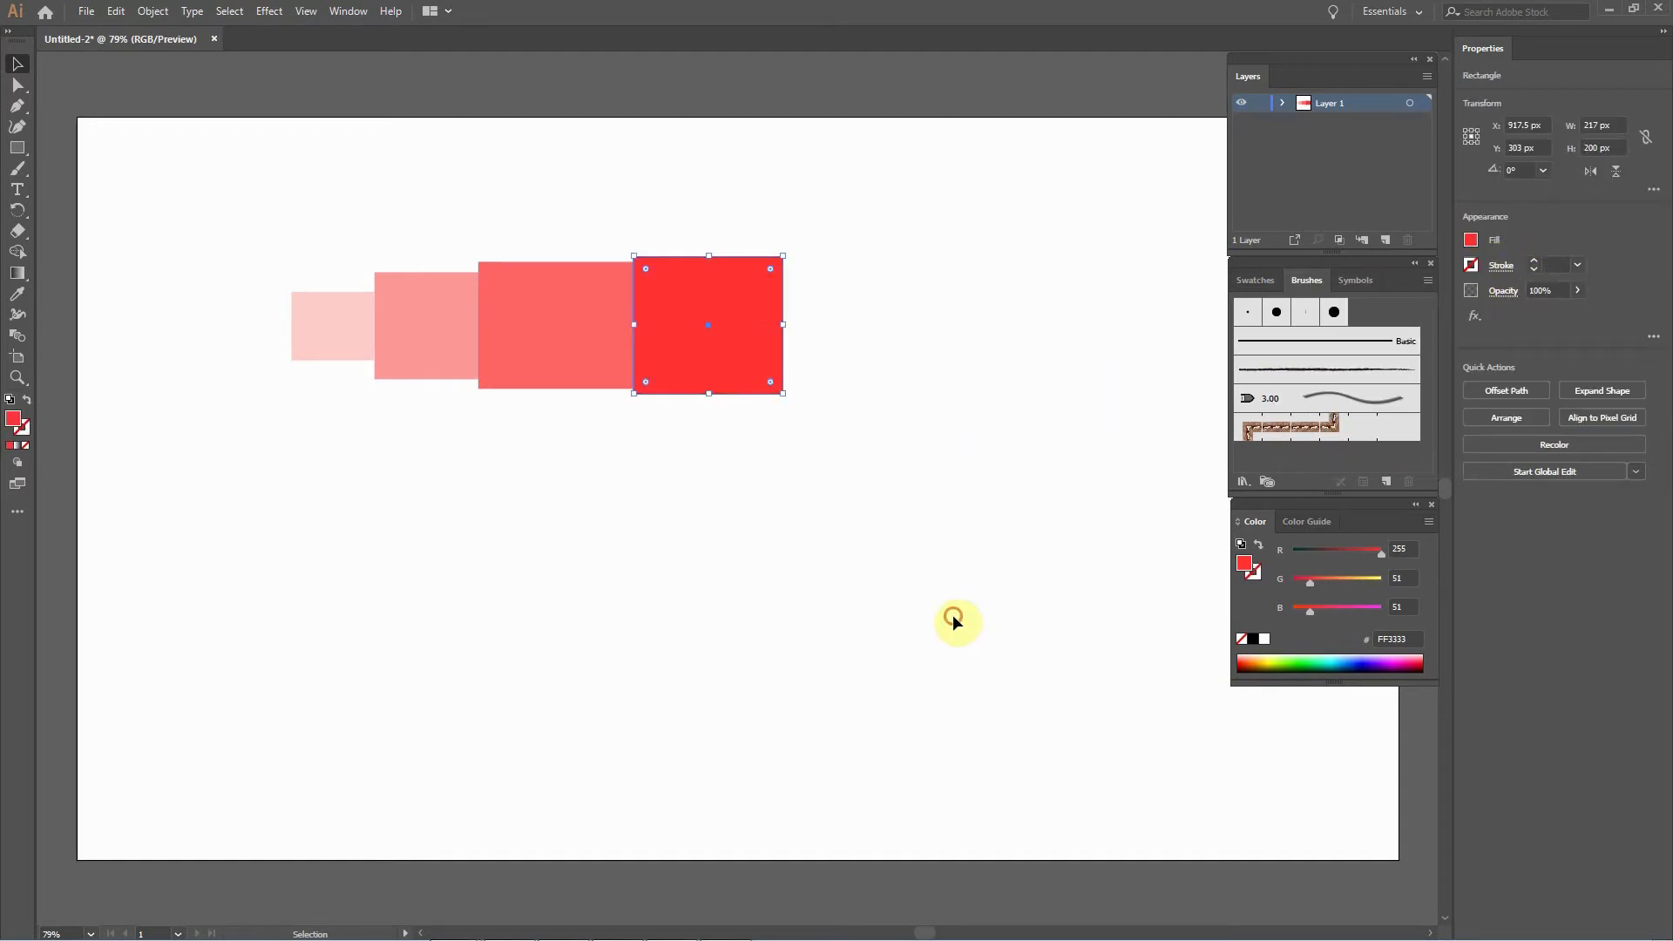
left_click(953, 618)
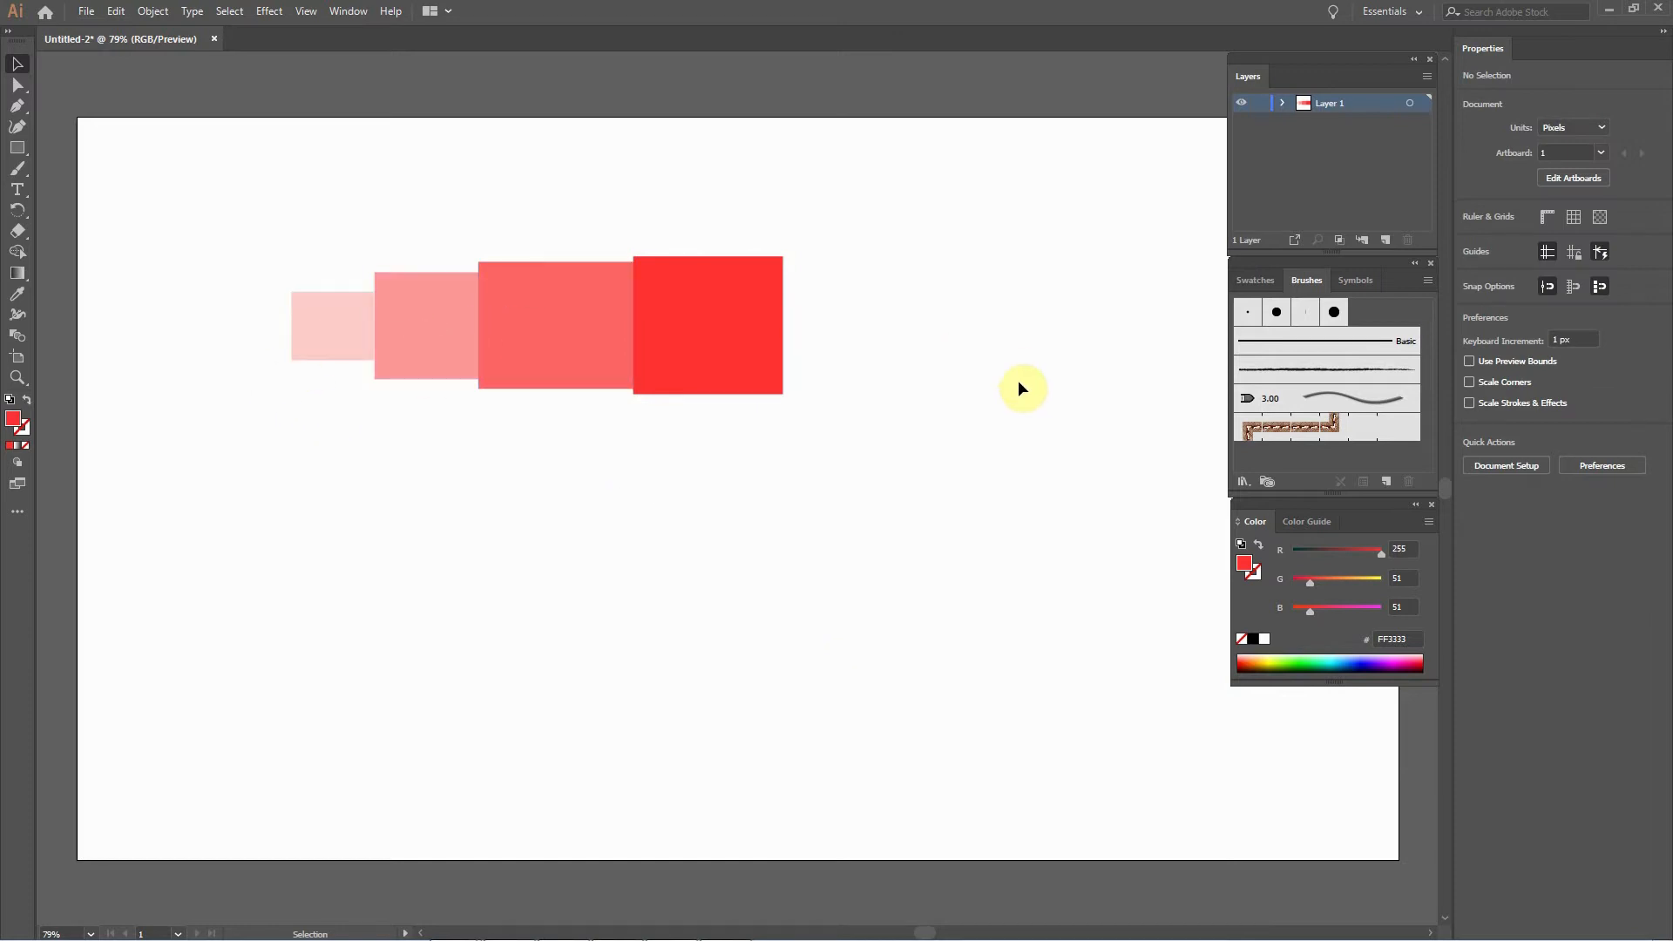
Move the light pink square and the palest square into the lower-left corner of the medium red rectangle.
left_click_drag(446, 355, 546, 358)
left_click(358, 464)
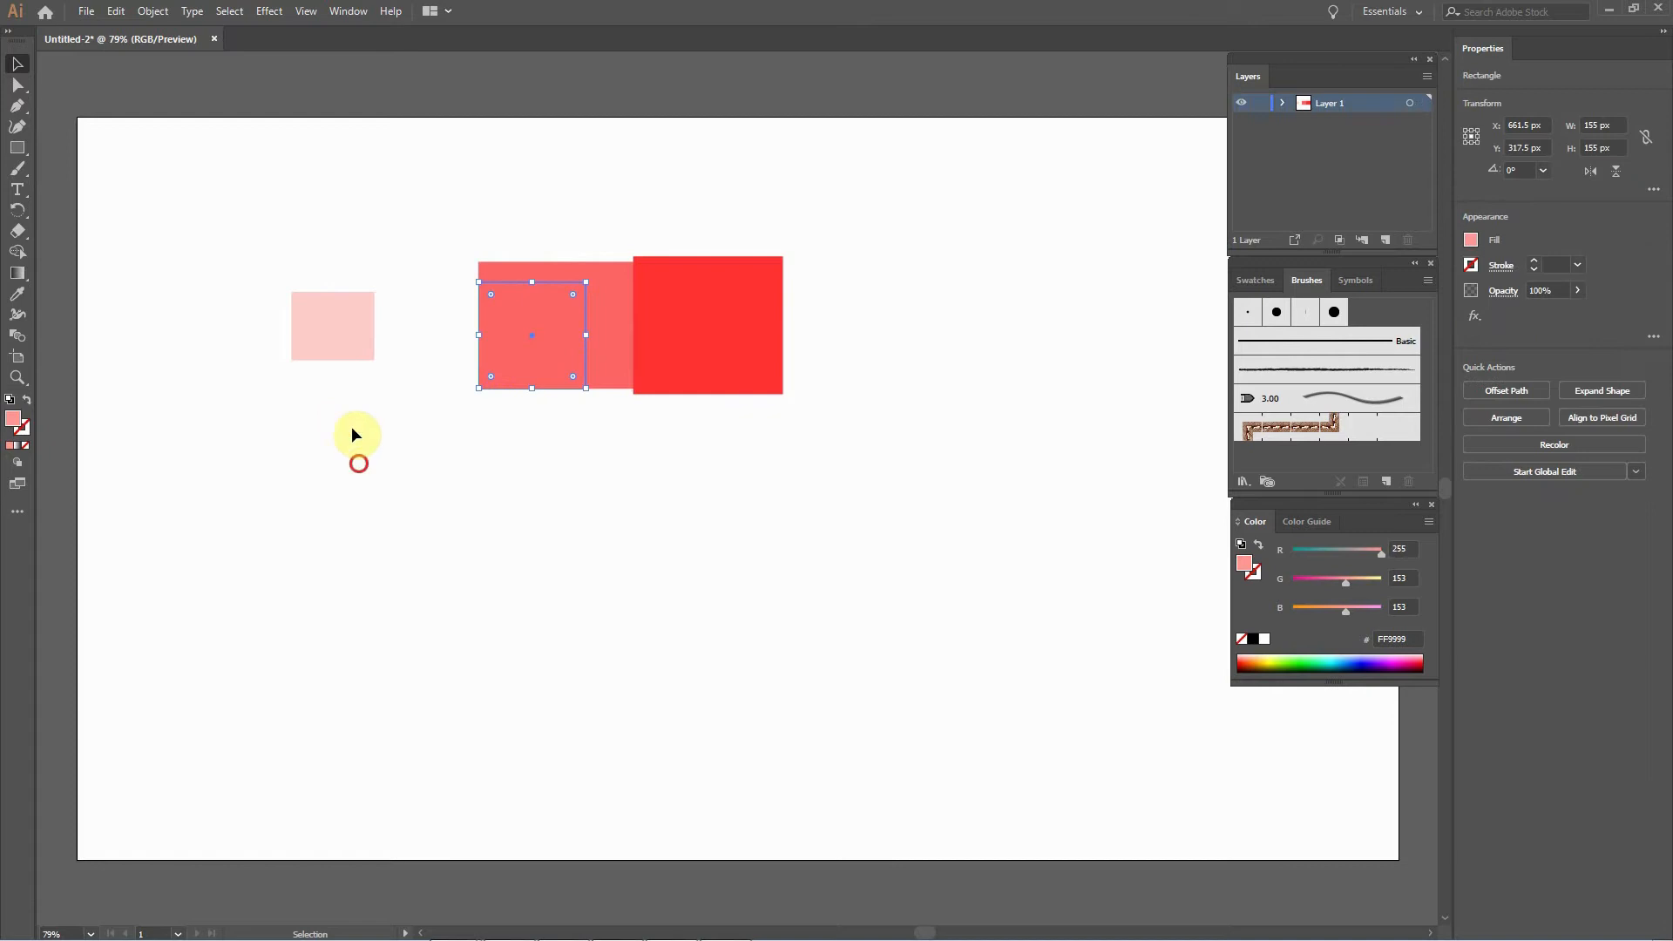
left_click_drag(324, 326, 607, 552)
left_click(606, 552)
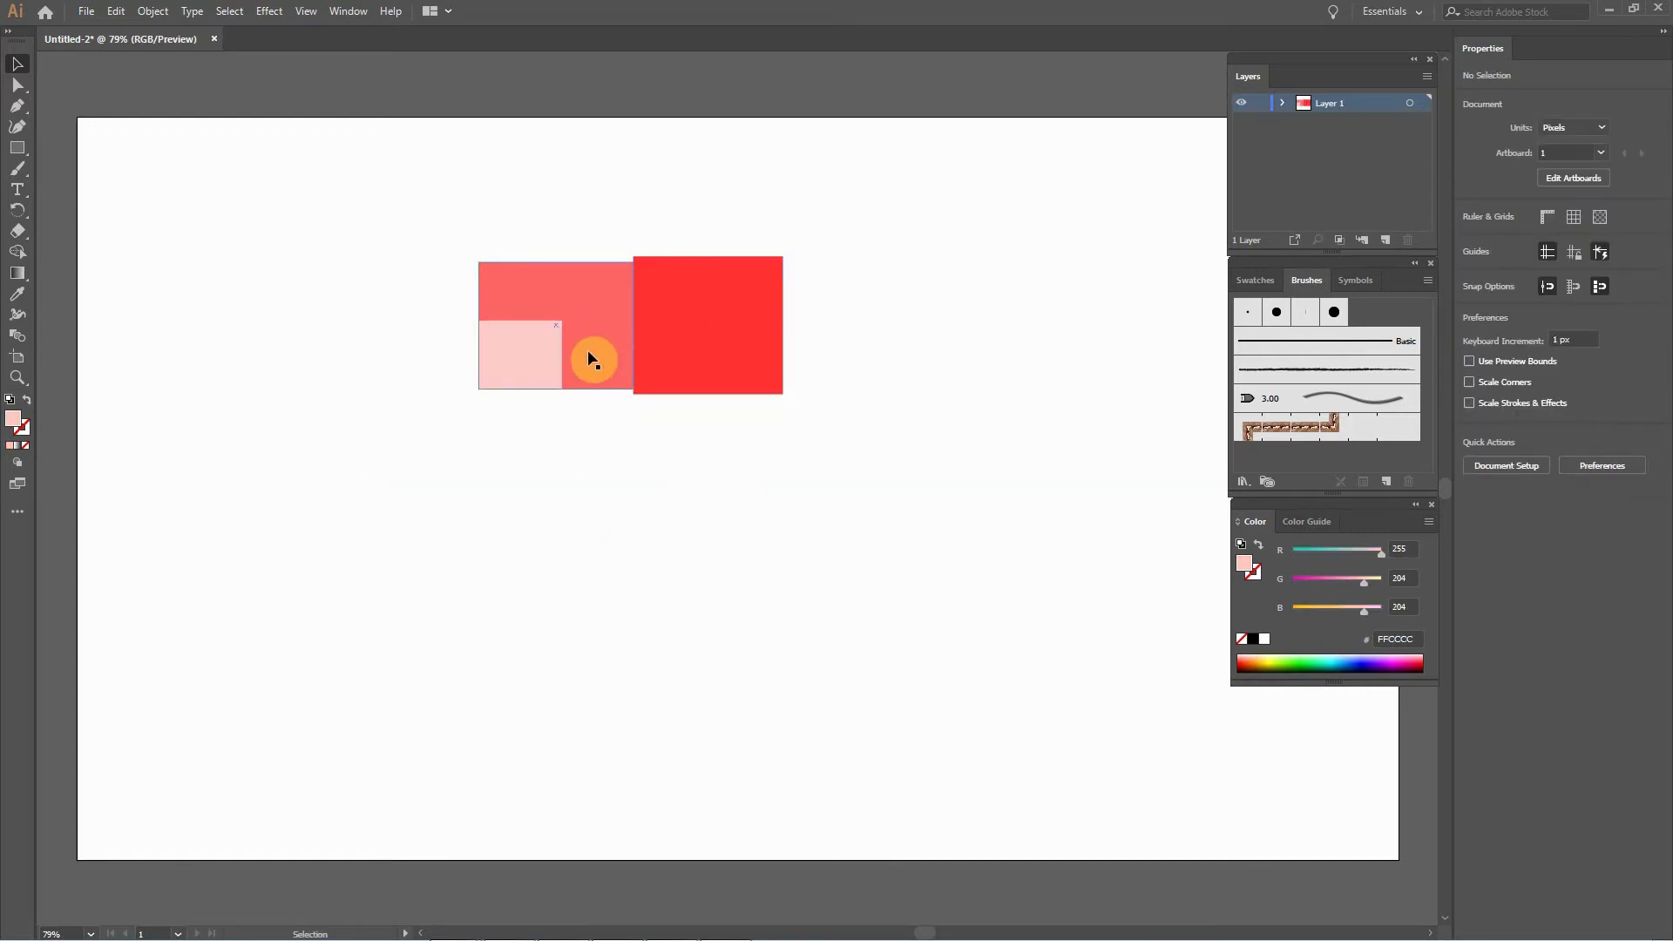
Move the palest square and the medium red rectangle off the light pink square, and bring that square to the front.
left_click_drag(536, 362, 355, 325)
left_click_drag(578, 377, 566, 462)
left_click(553, 358)
right_click(549, 354)
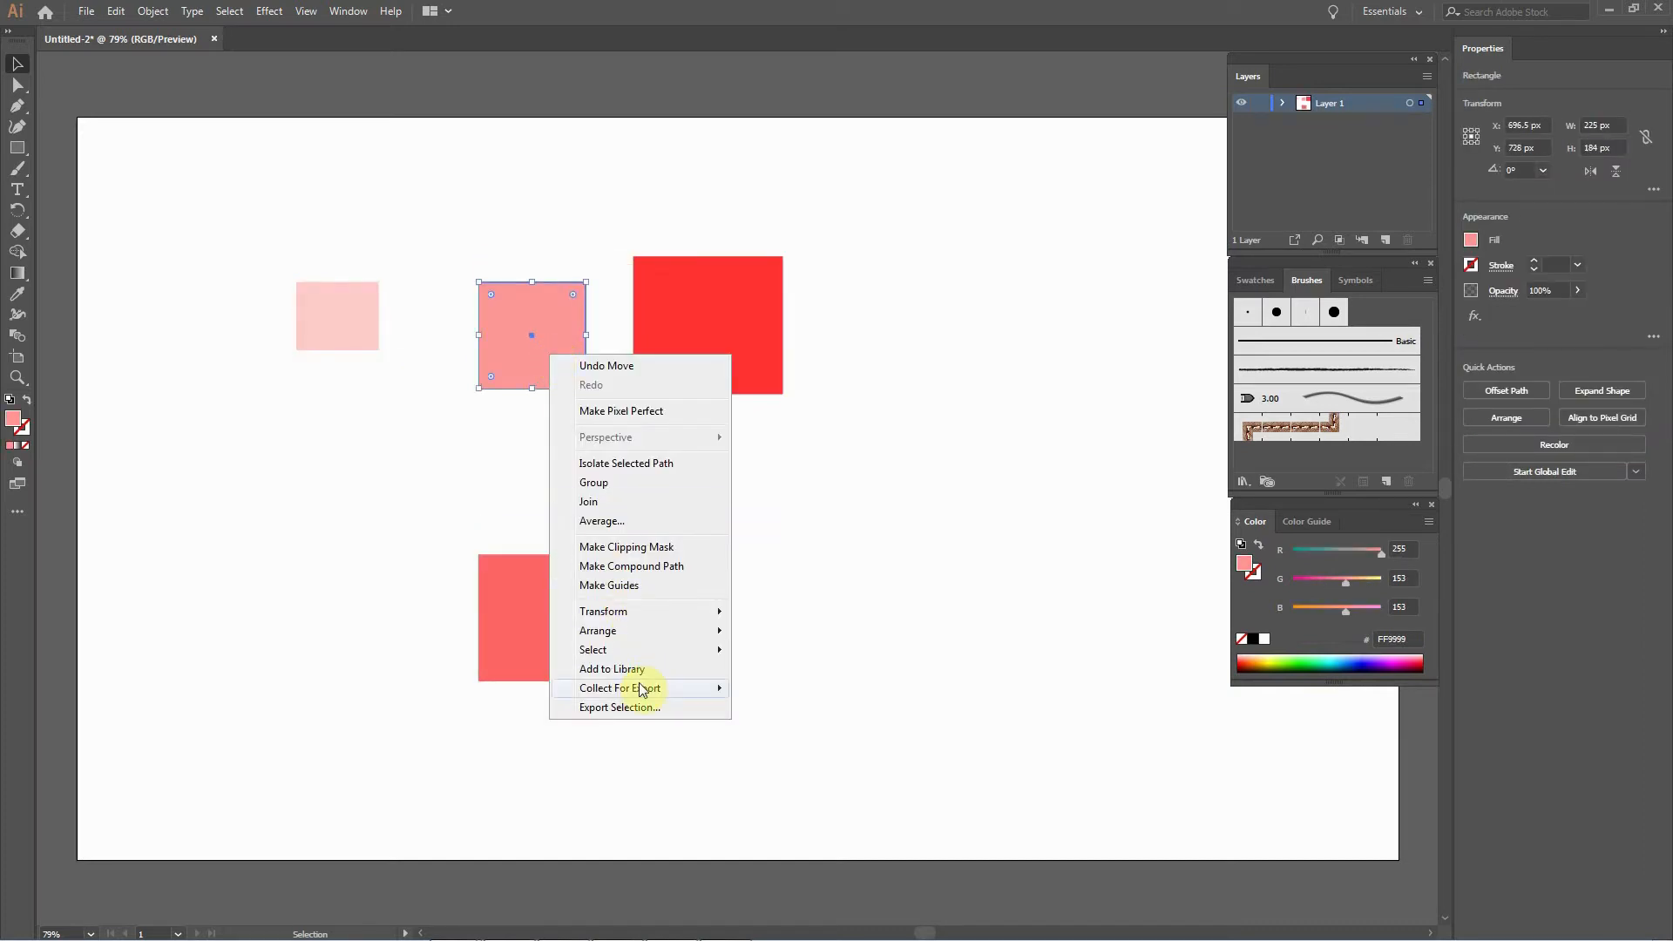
mouse_move(627, 631)
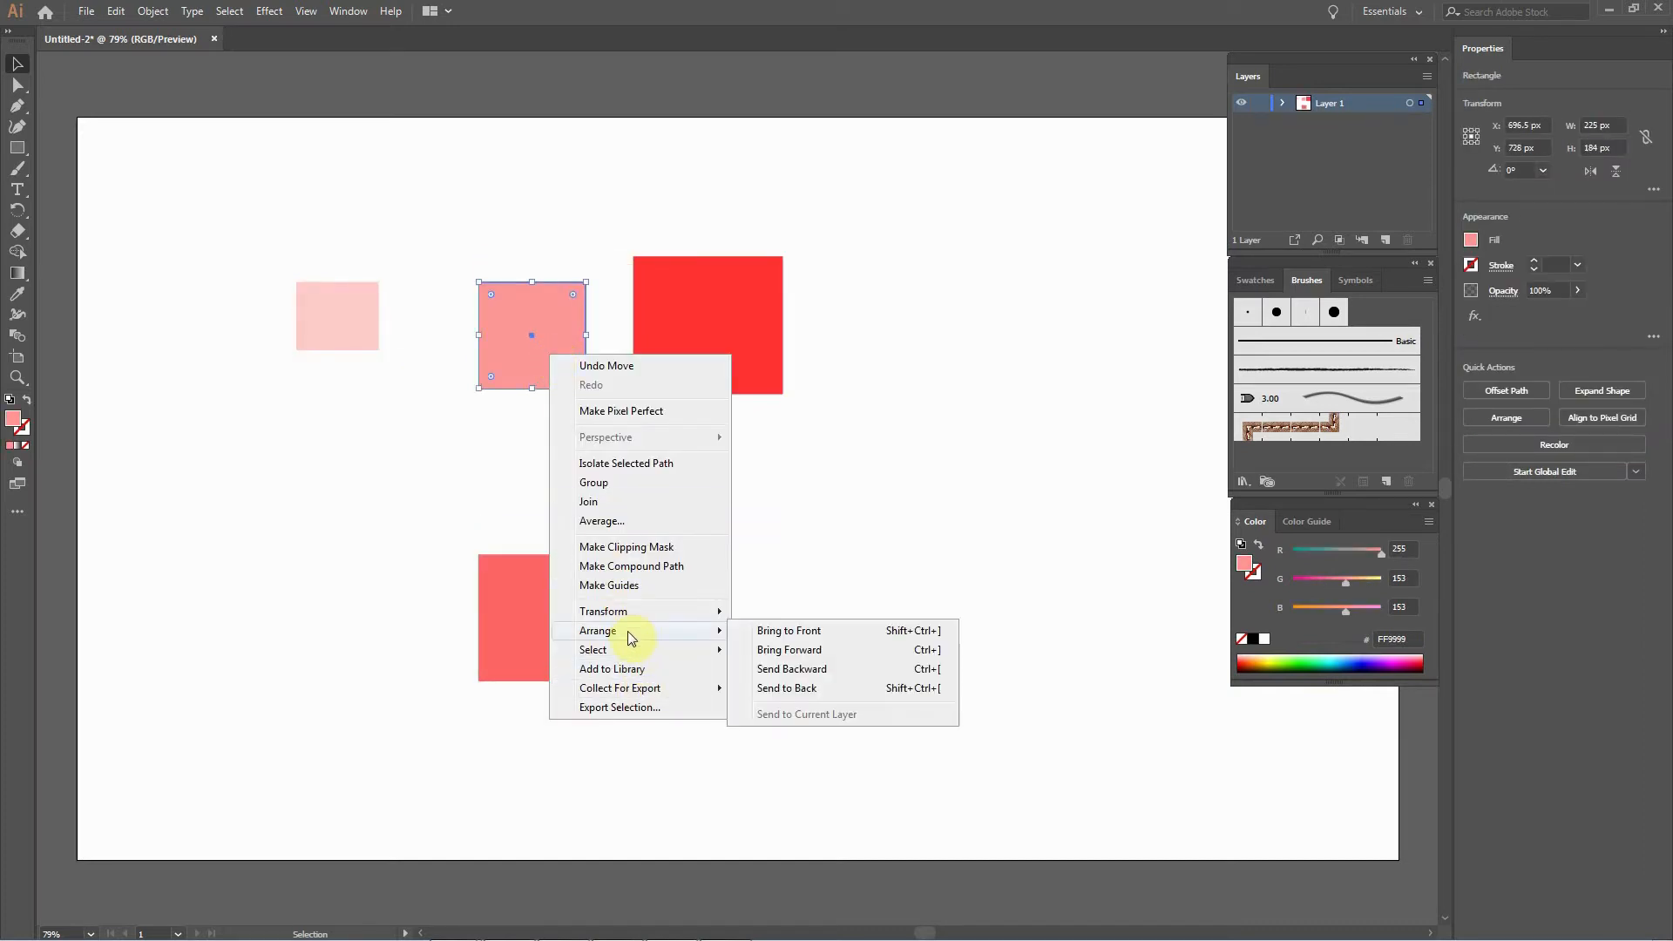
left_click(846, 635)
Nest both pink squares in the medium red rectangle's lower-left corner and move all three against the bright red rectangle, bottoms level.
left_click_drag(510, 285, 668, 640)
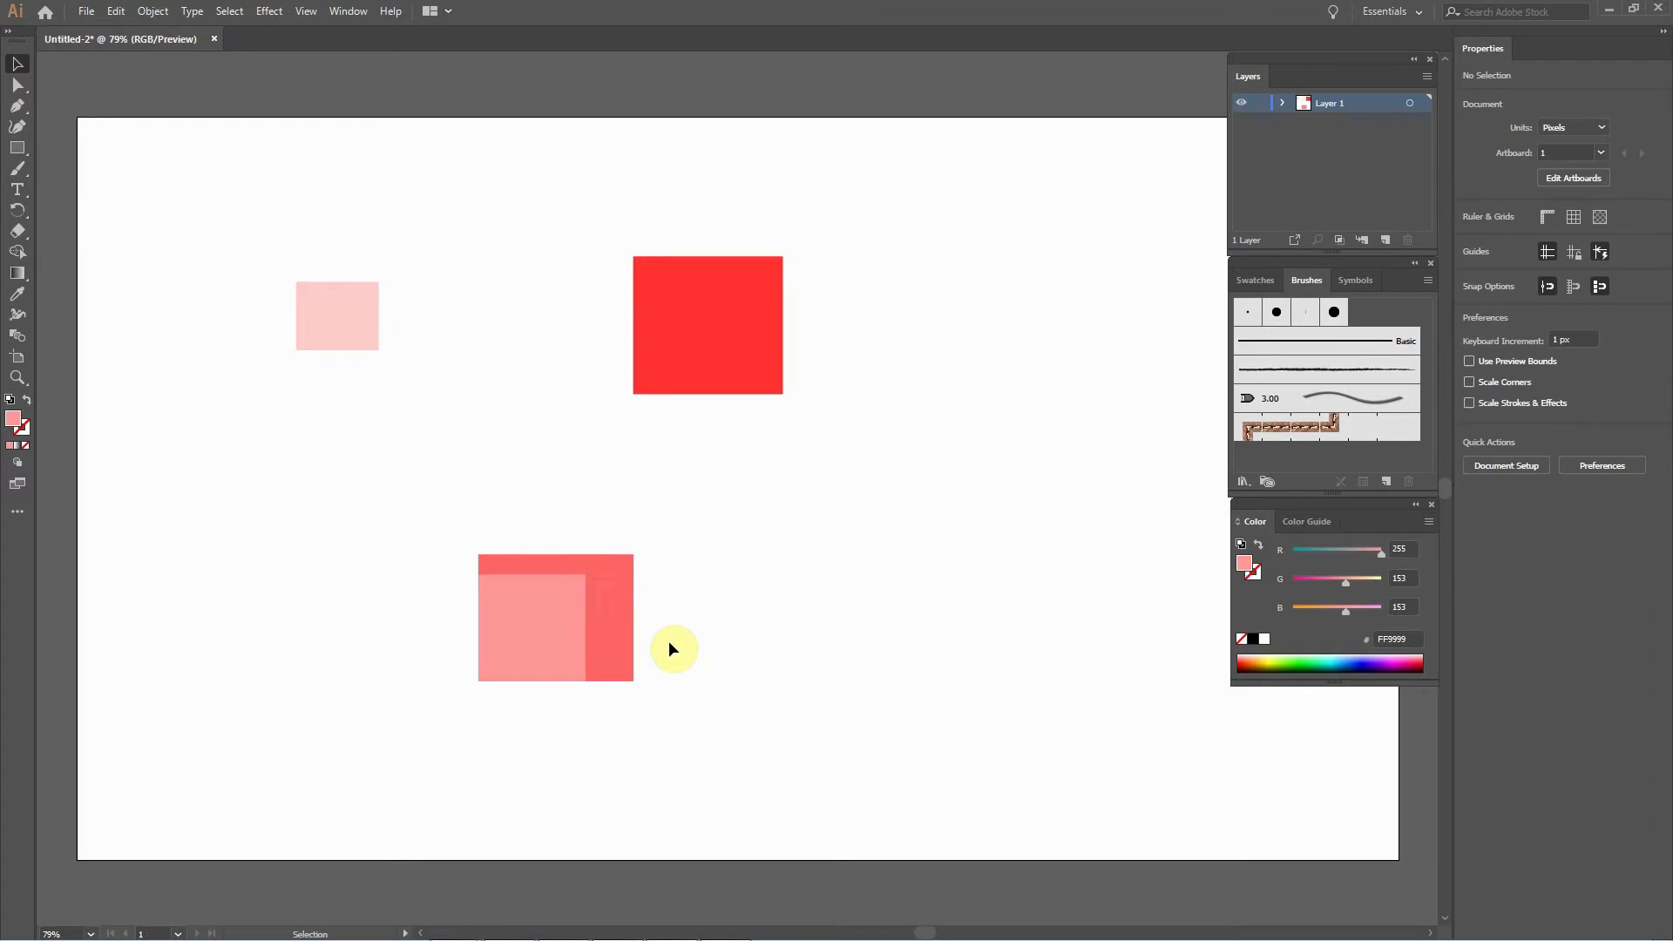
left_click_drag(317, 298, 500, 620)
left_click_drag(448, 515, 702, 720)
left_click_drag(609, 649, 610, 359)
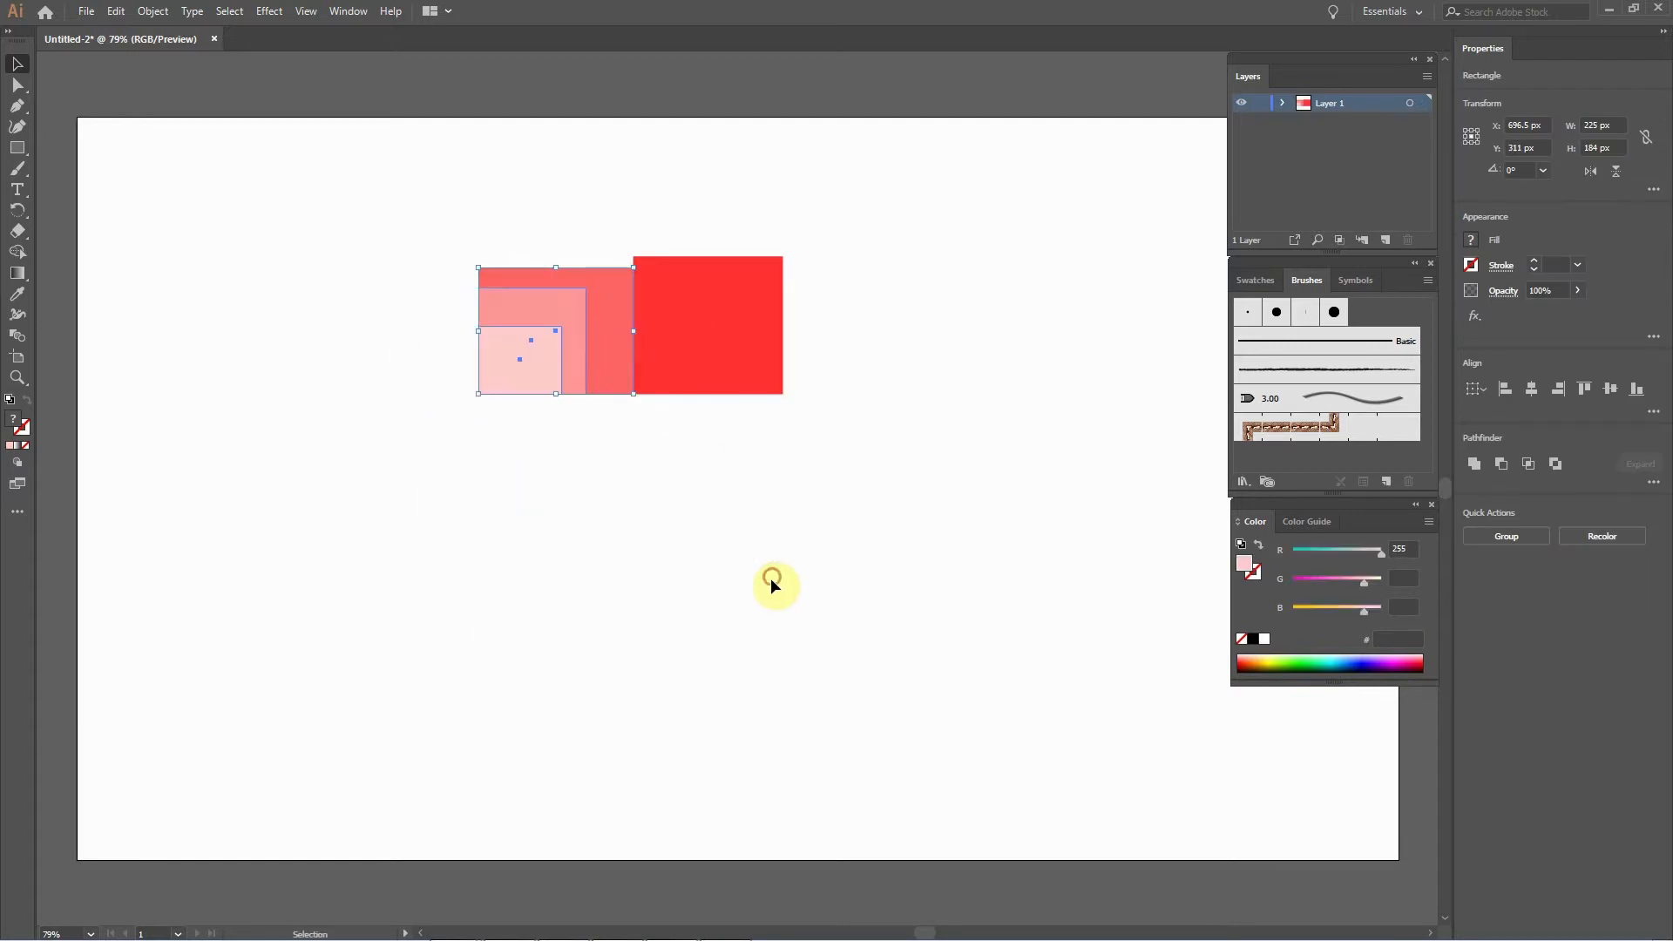
left_click(769, 577)
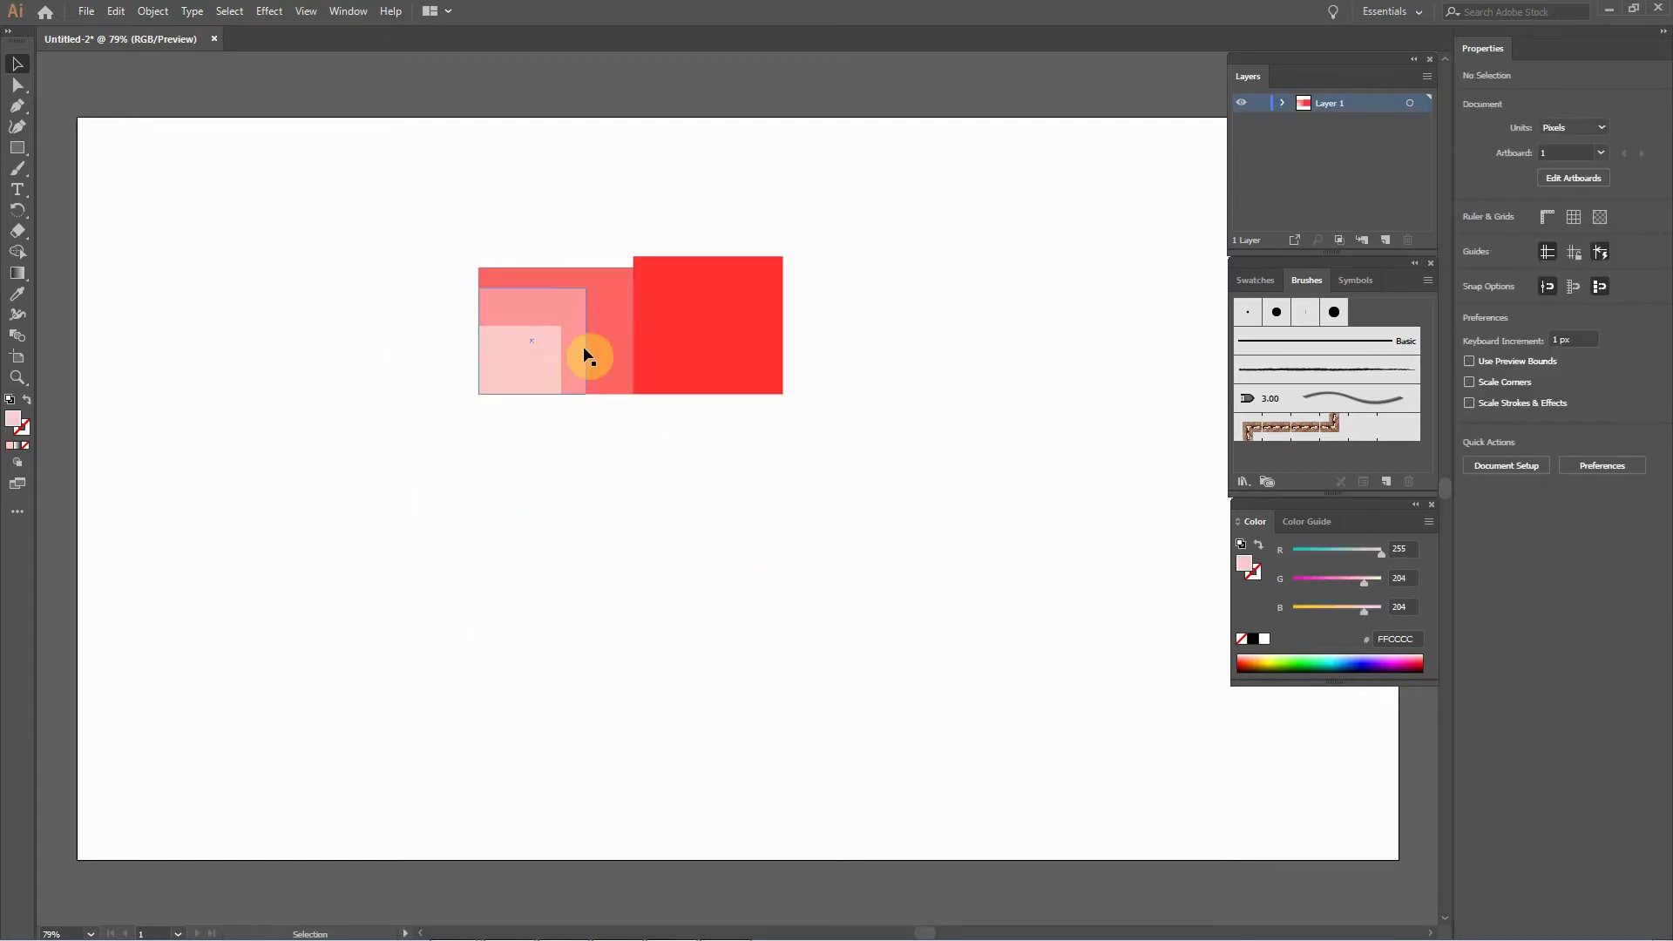
Narrow the medium red rectangle from its right edge to a width of 200 px.
left_click(598, 330)
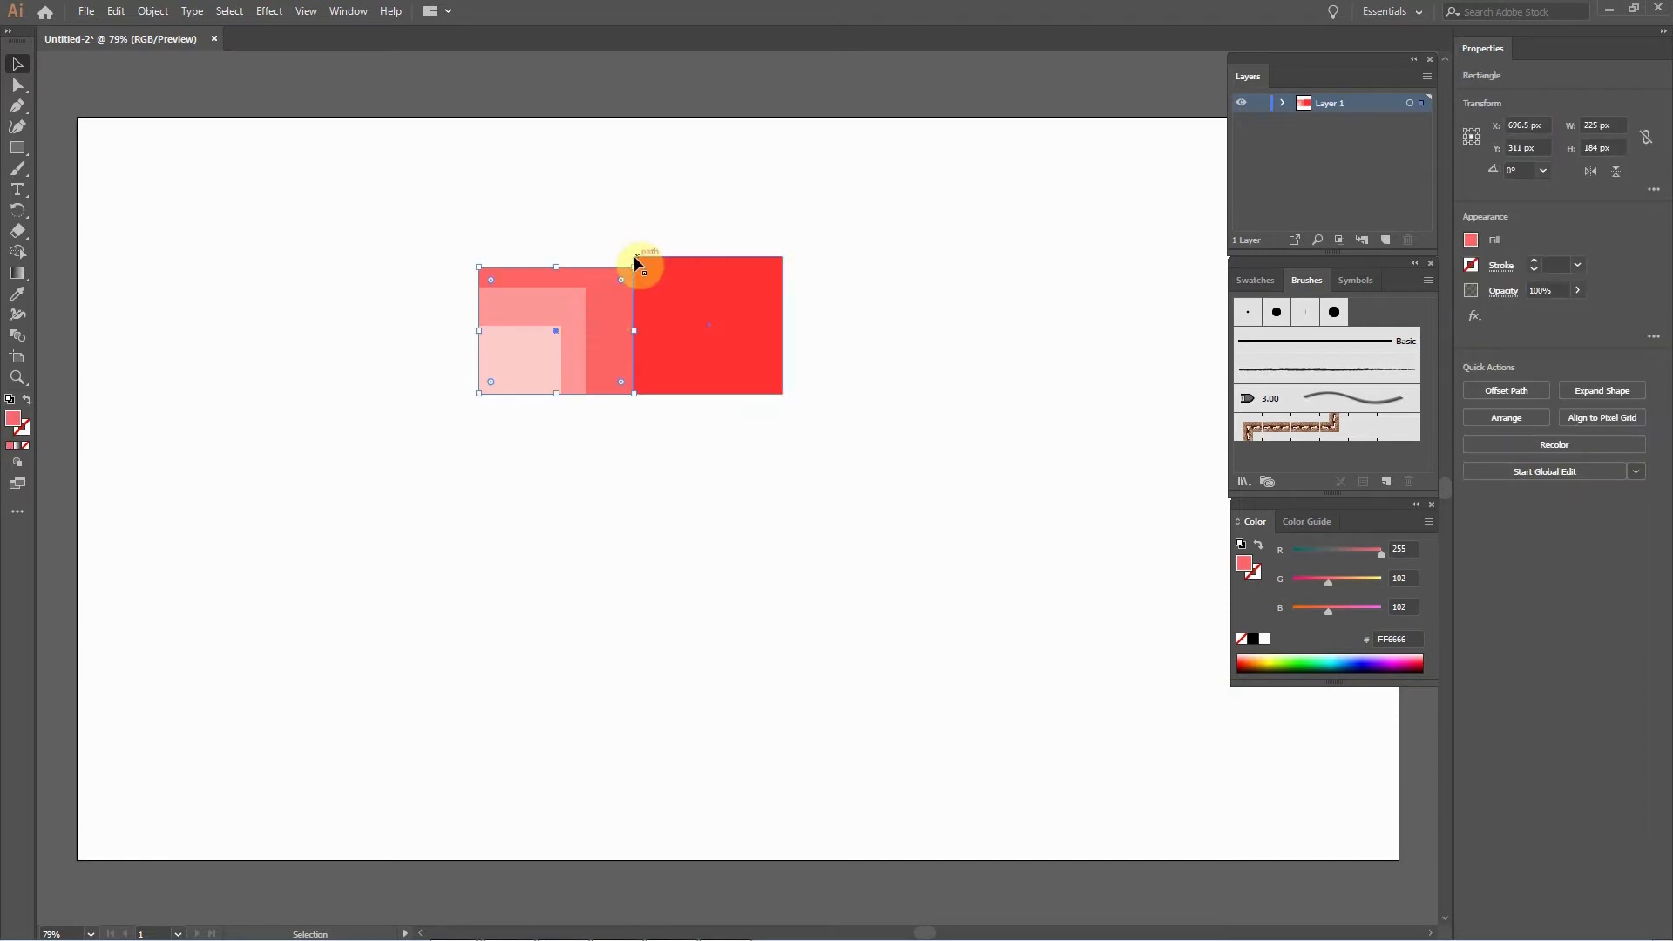
left_click_drag(635, 332, 617, 331)
left_click(621, 216)
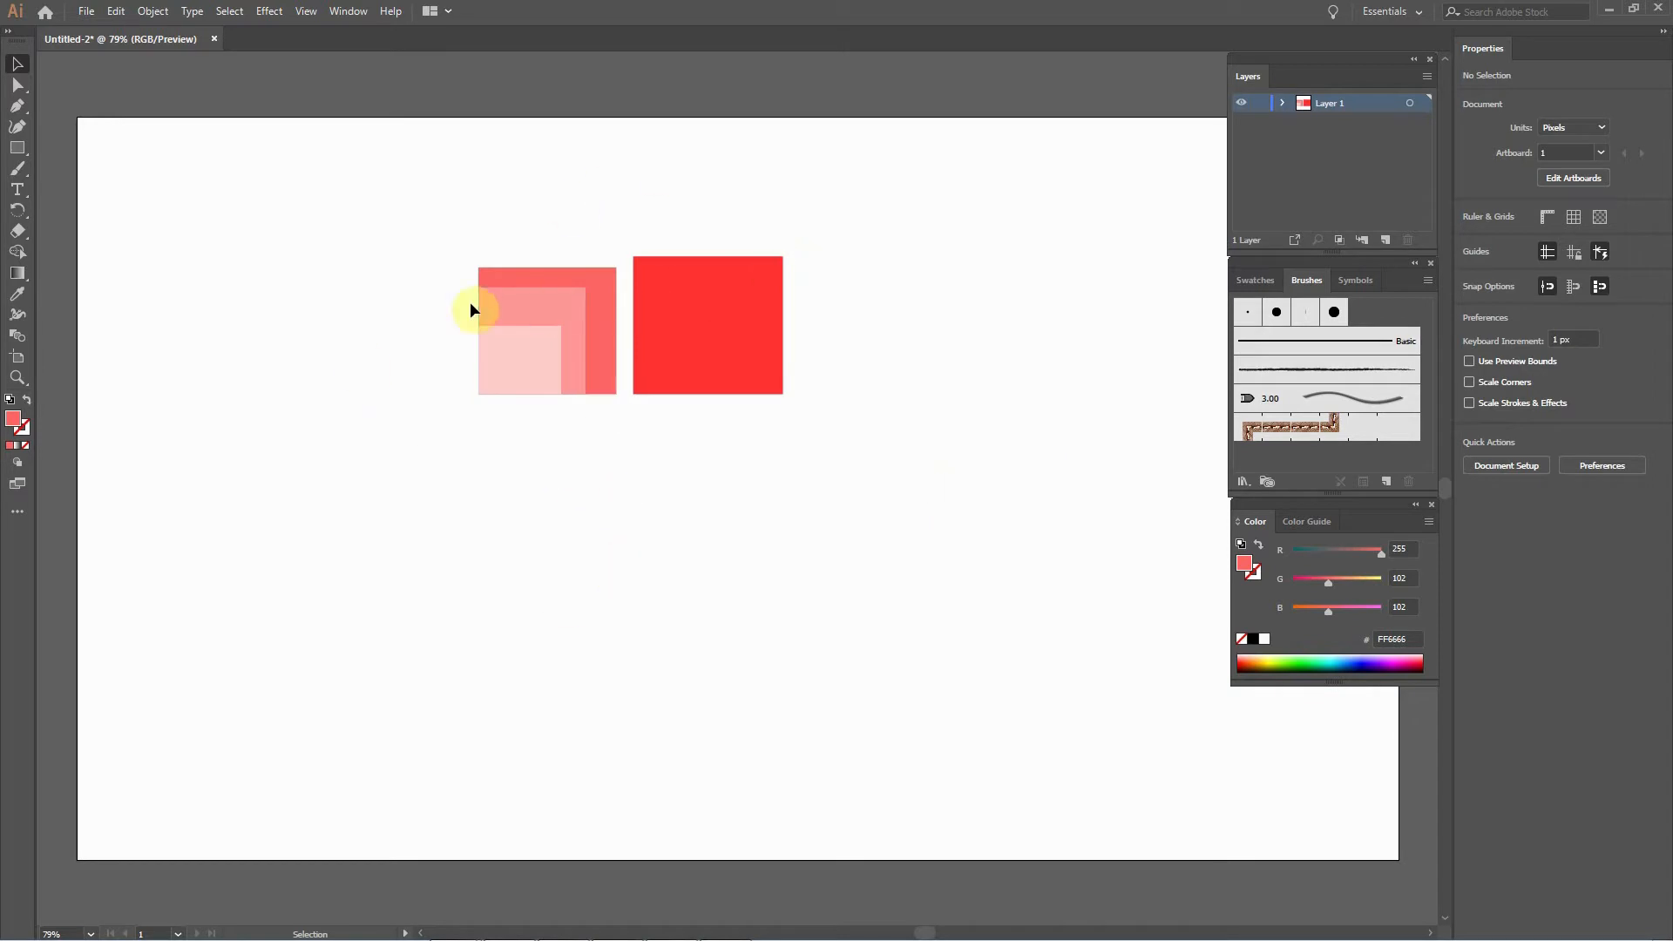
mouse_move(607, 328)
left_mouse_down()
mouse_move(635, 560)
mouse_move(630, 324)
mouse_move(598, 328)
left_mouse_up()
left_click(648, 510)
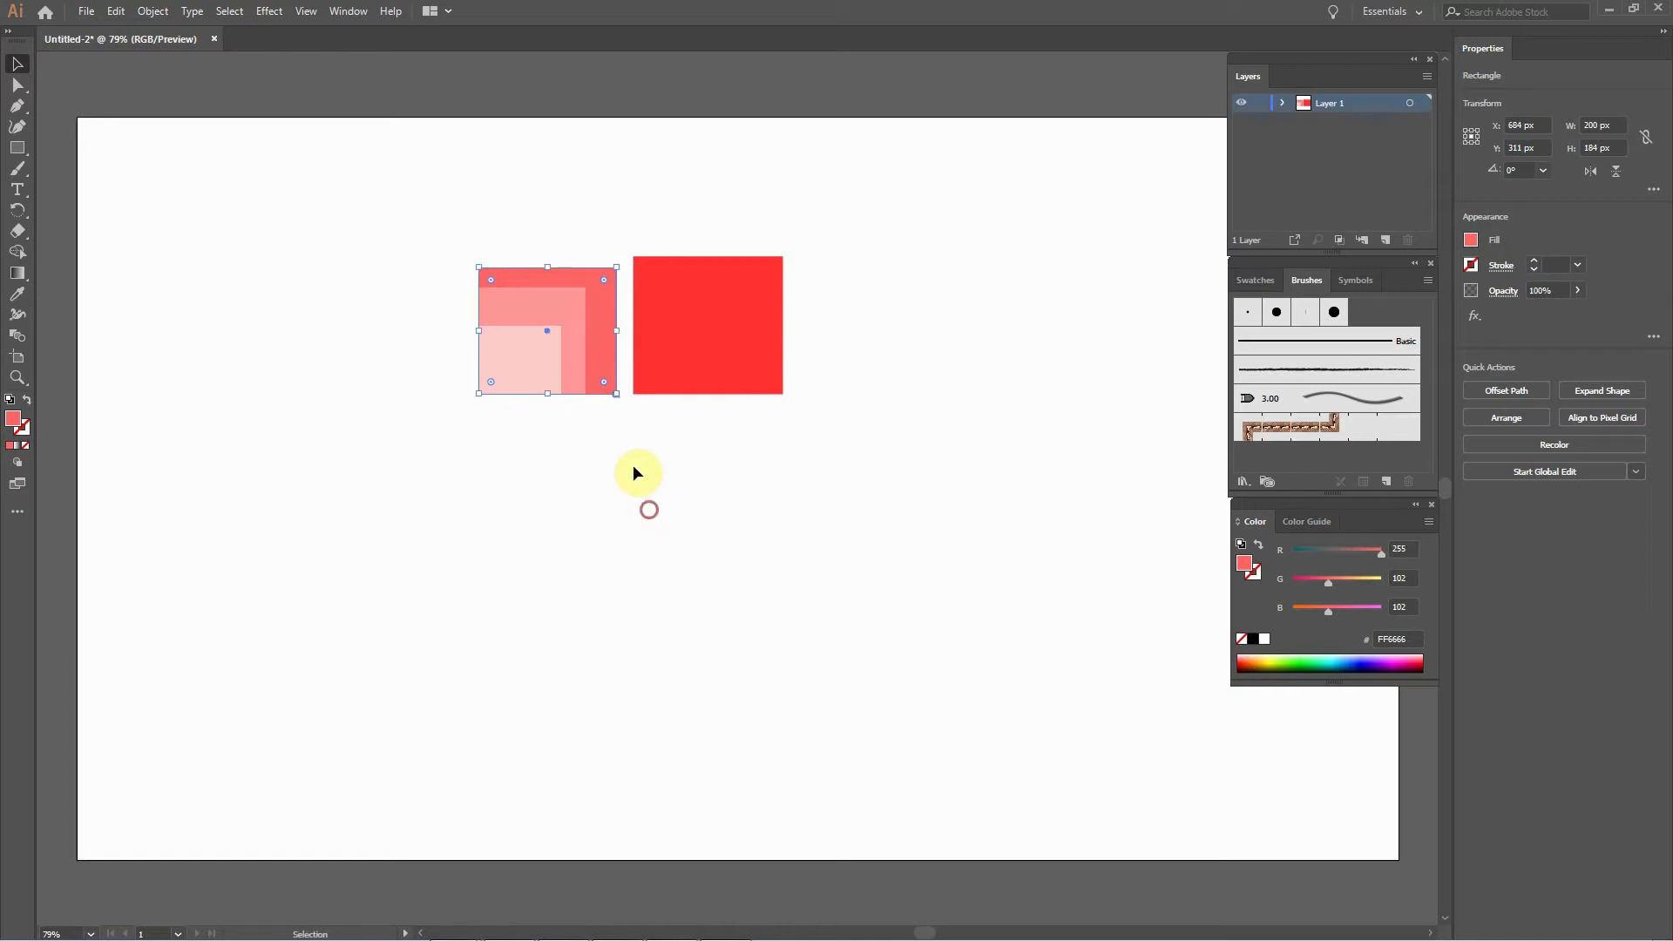
Paste a copy onto the artboard and move it, then delete all the shapes to leave the artboard empty.
key("ctrl+v")
left_click_drag(716, 488, 525, 454)
left_click(645, 598)
left_click_drag(467, 228, 963, 614)
key("Delete")
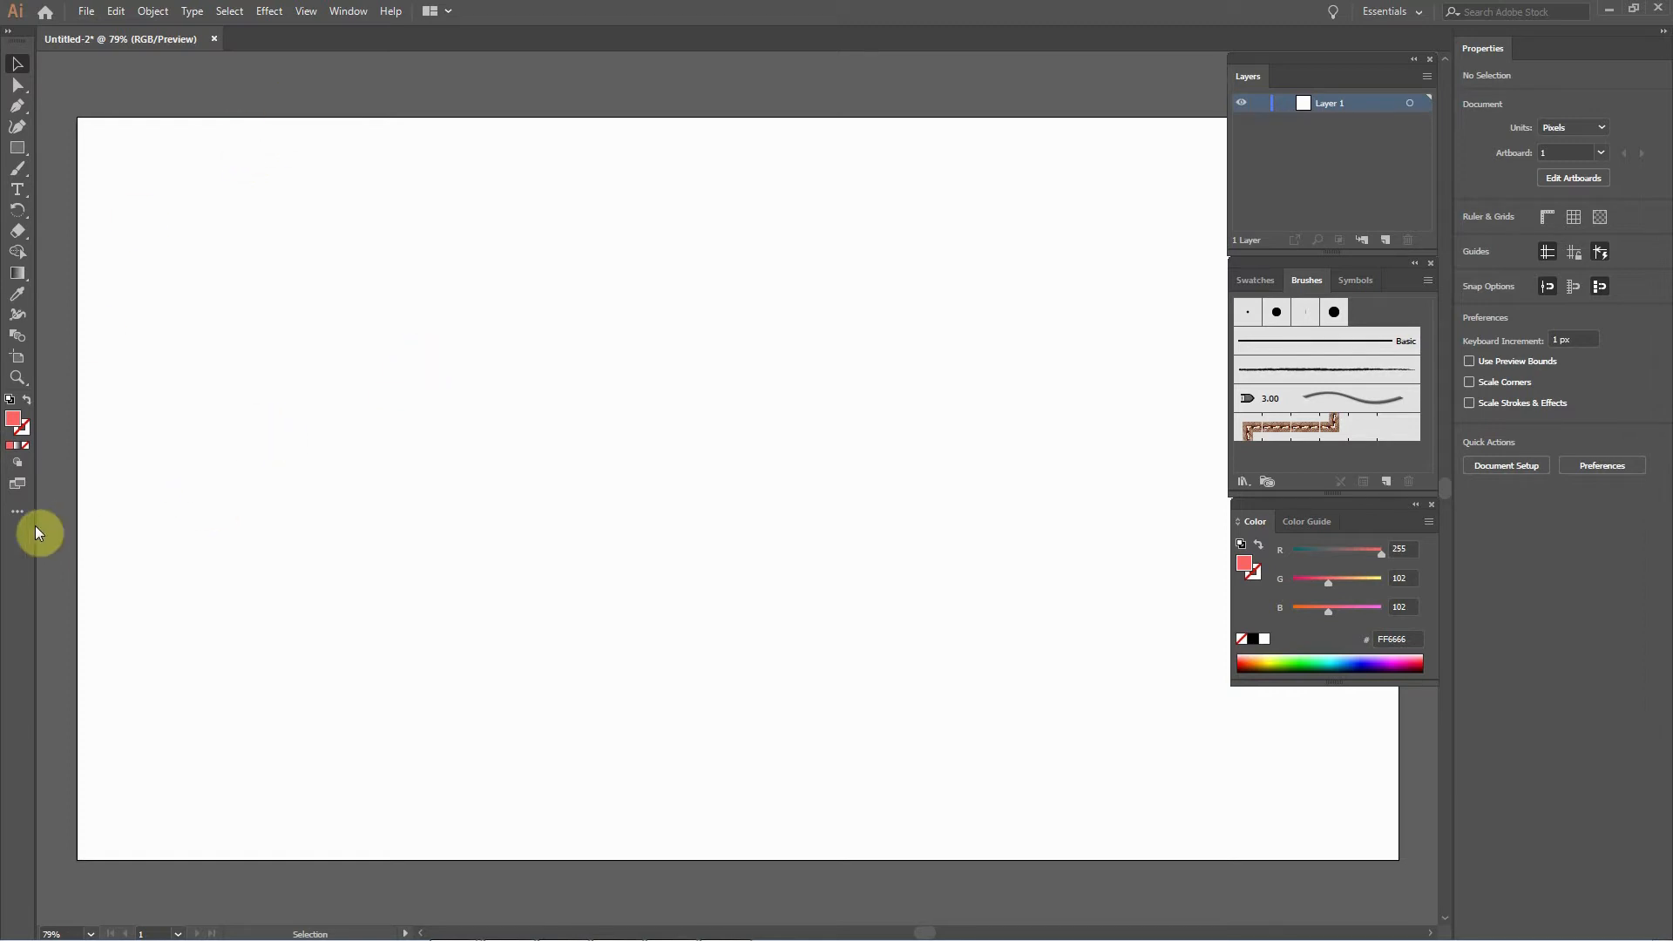
Open the full list of available tools and examine the Select, Draw, Type, Paint, Modify and Navigate groups.
left_click(16, 511)
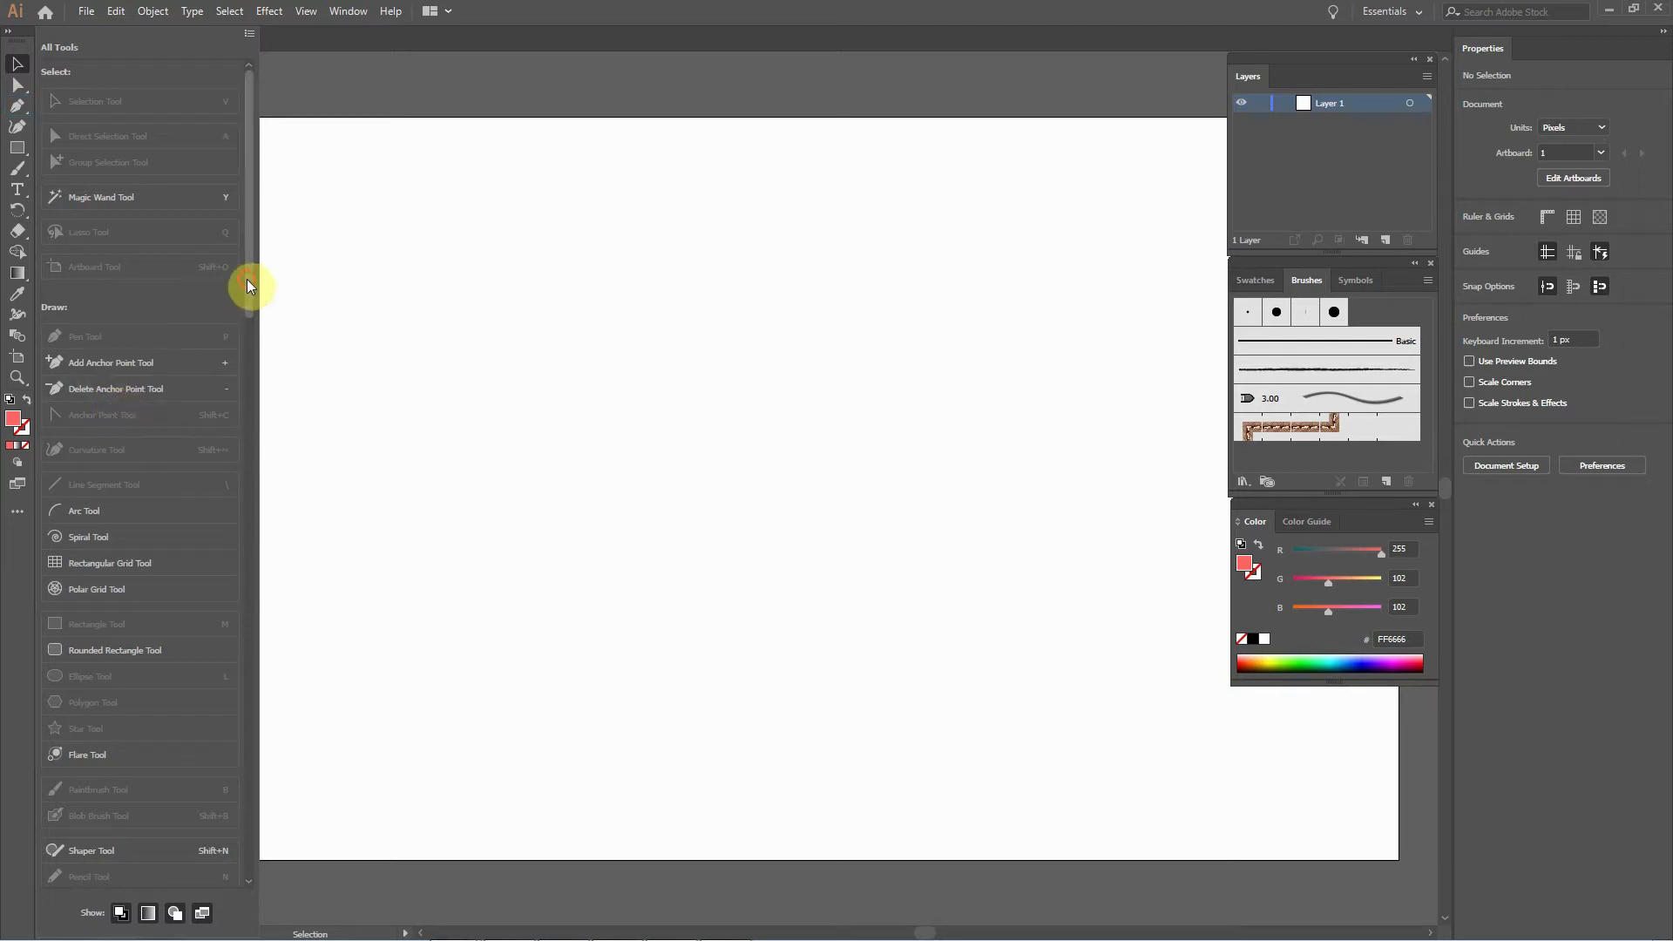
left_click_drag(247, 279, 244, 290)
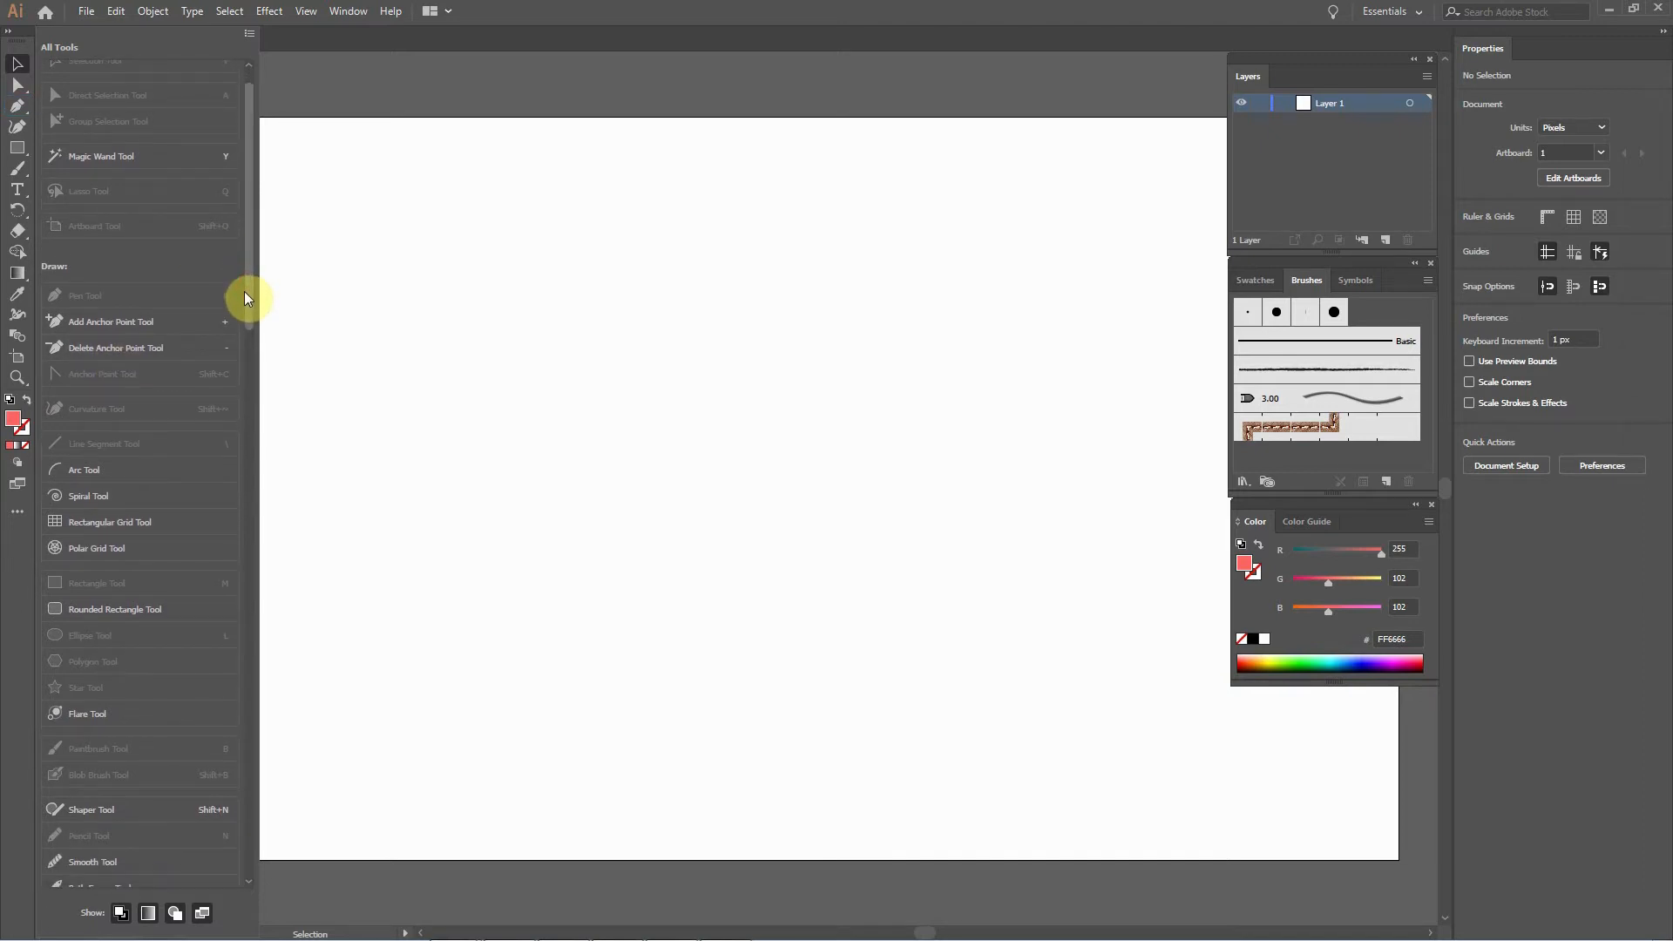
left_click_drag(244, 292, 248, 401)
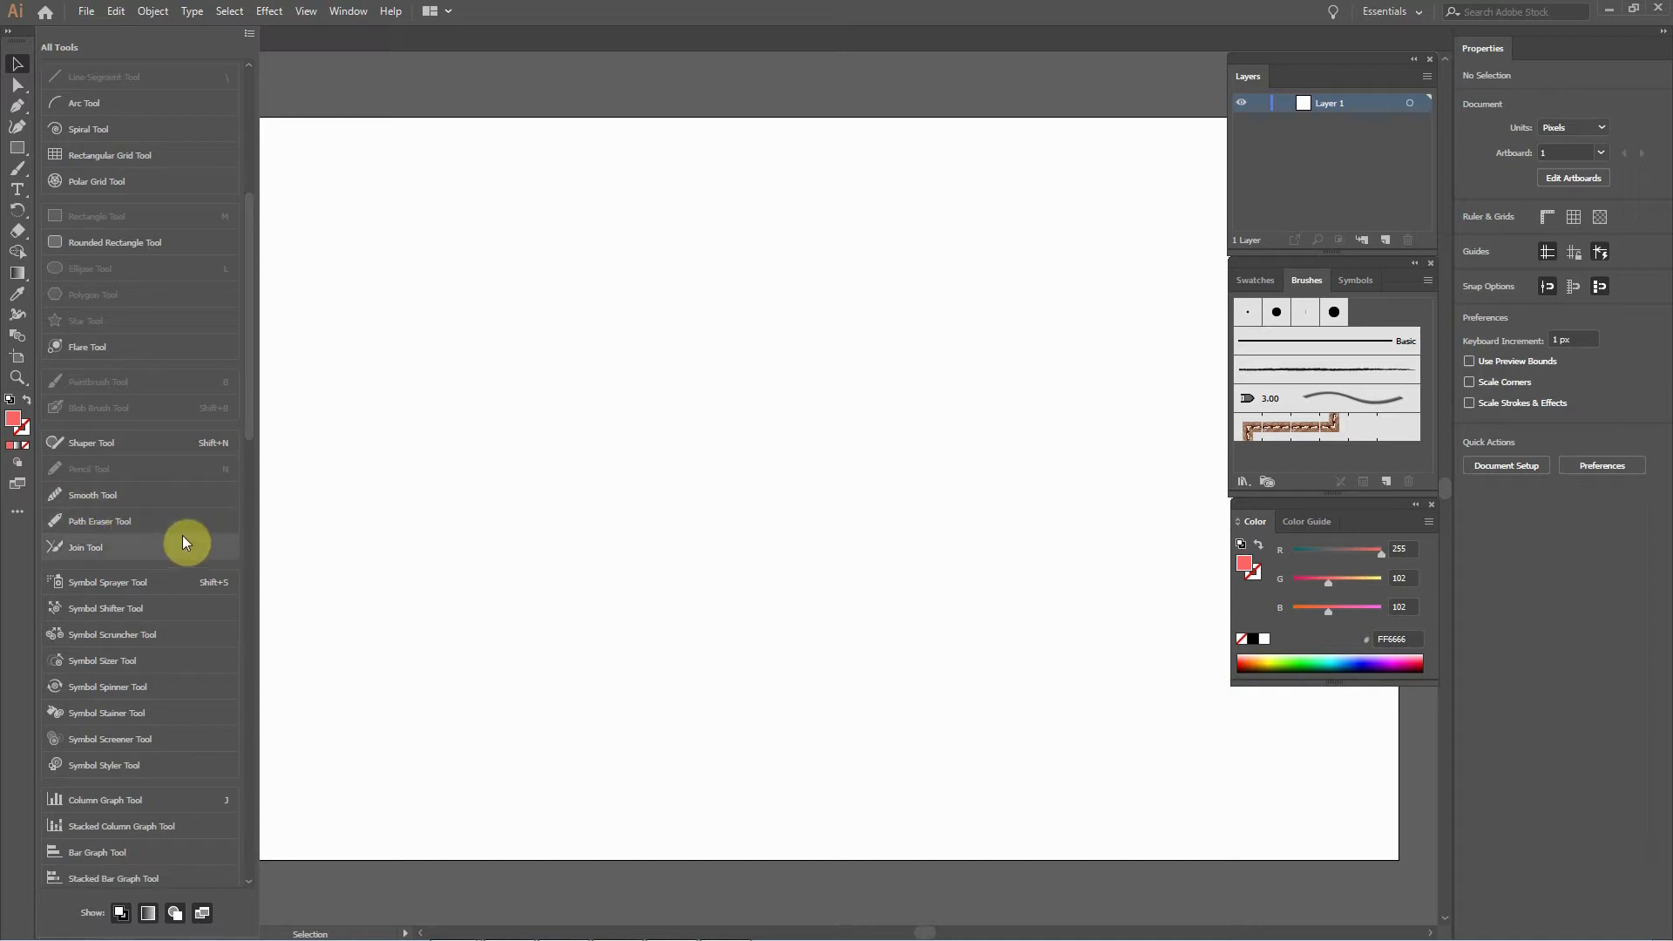
left_click_drag(251, 362, 258, 473)
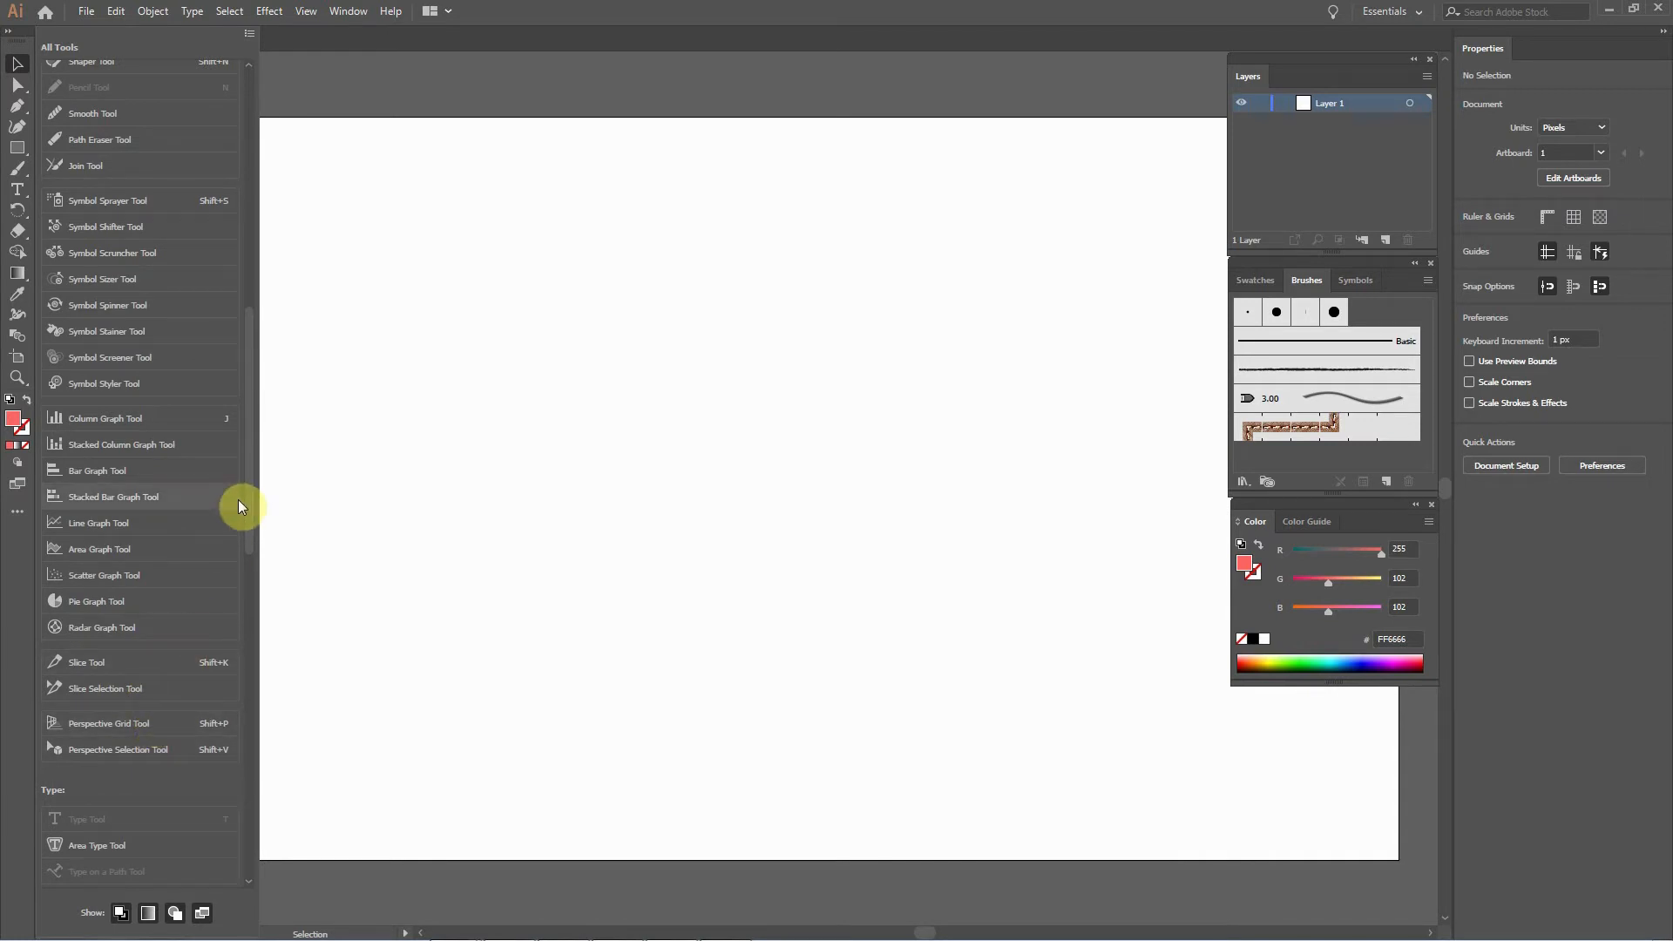
left_click_drag(249, 468, 244, 828)
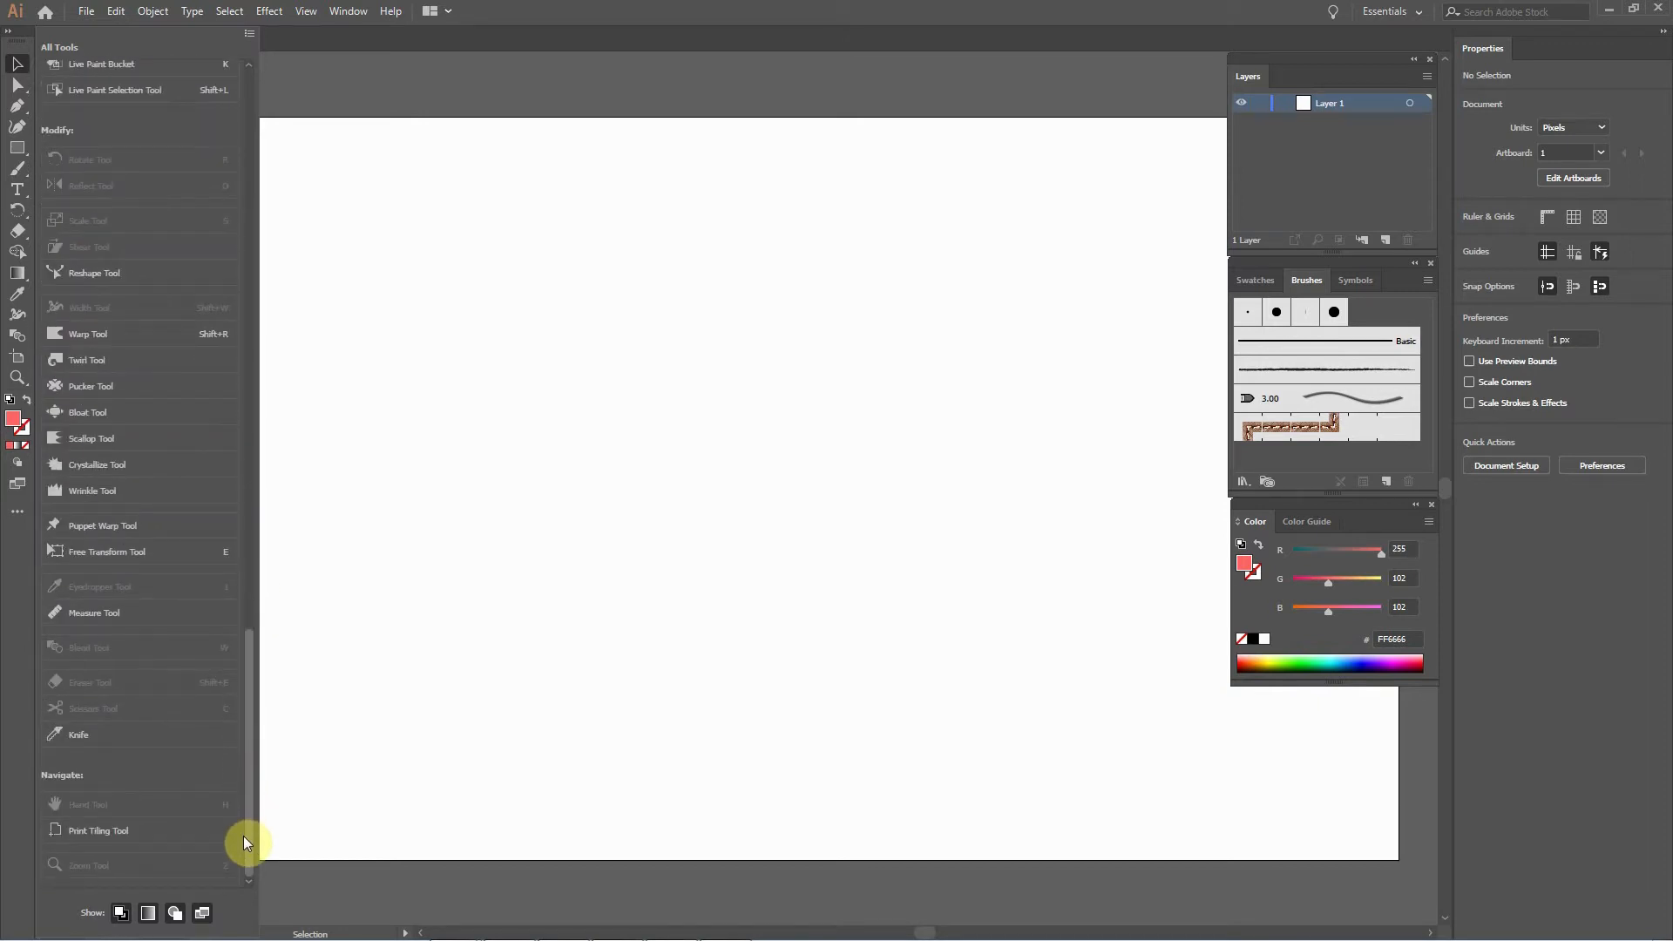
left_click_drag(242, 798, 250, 364)
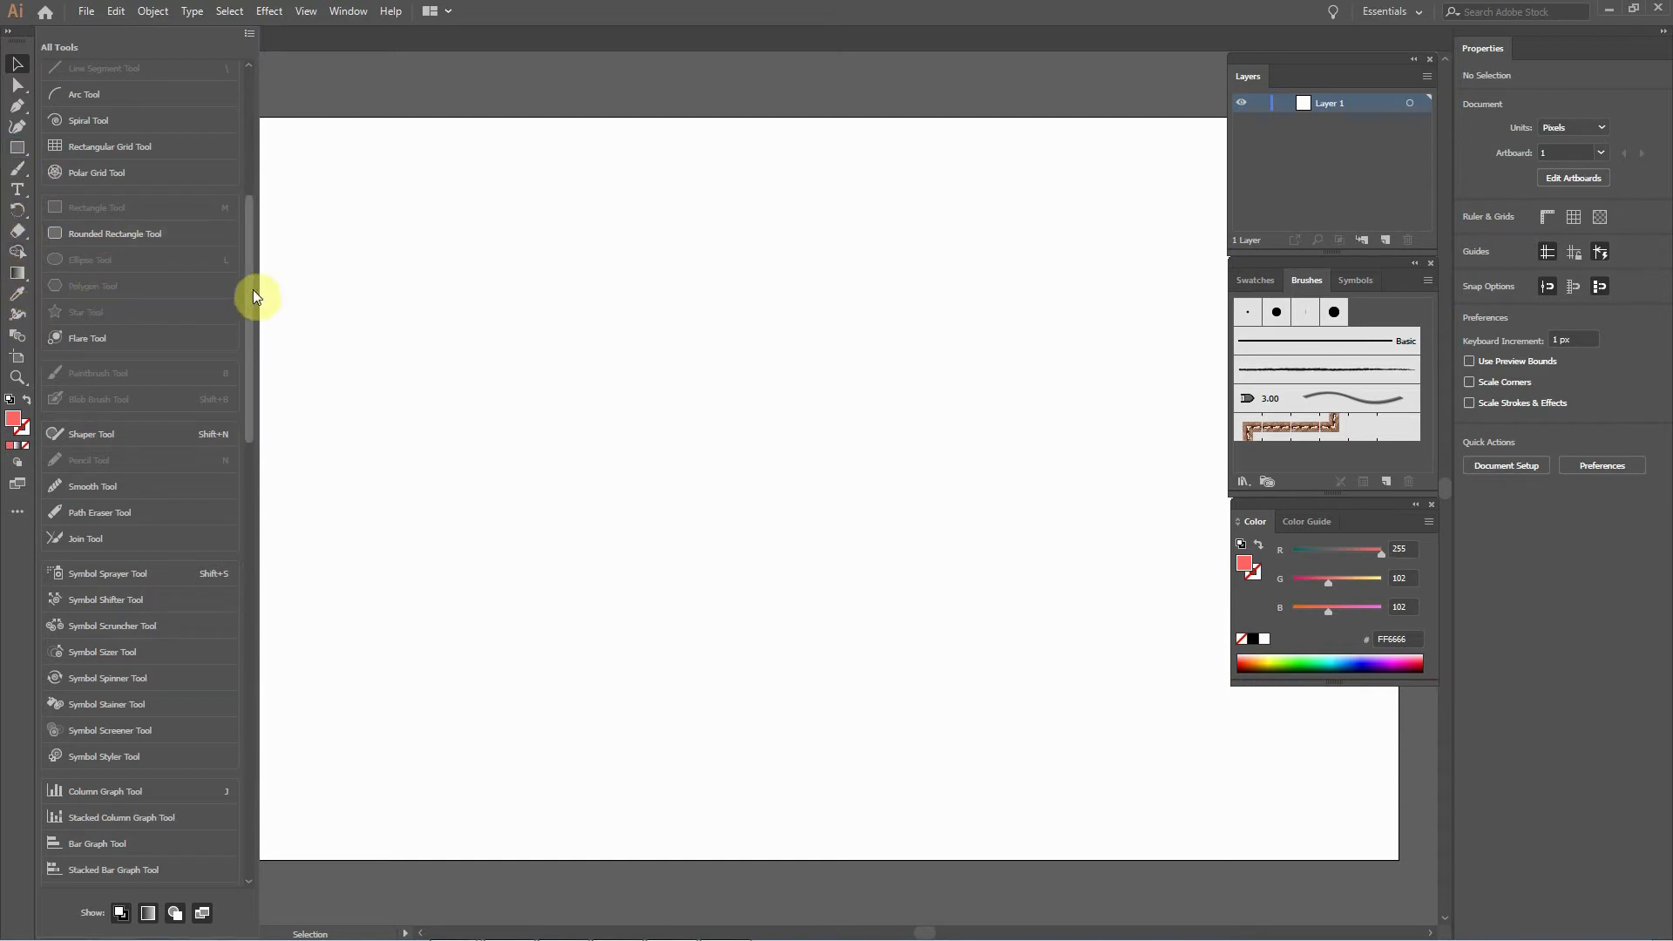
left_click(110, 373)
mouse_move(252, 272)
left_mouse_down()
mouse_move(248, 112)
mouse_move(256, 197)
left_mouse_up()
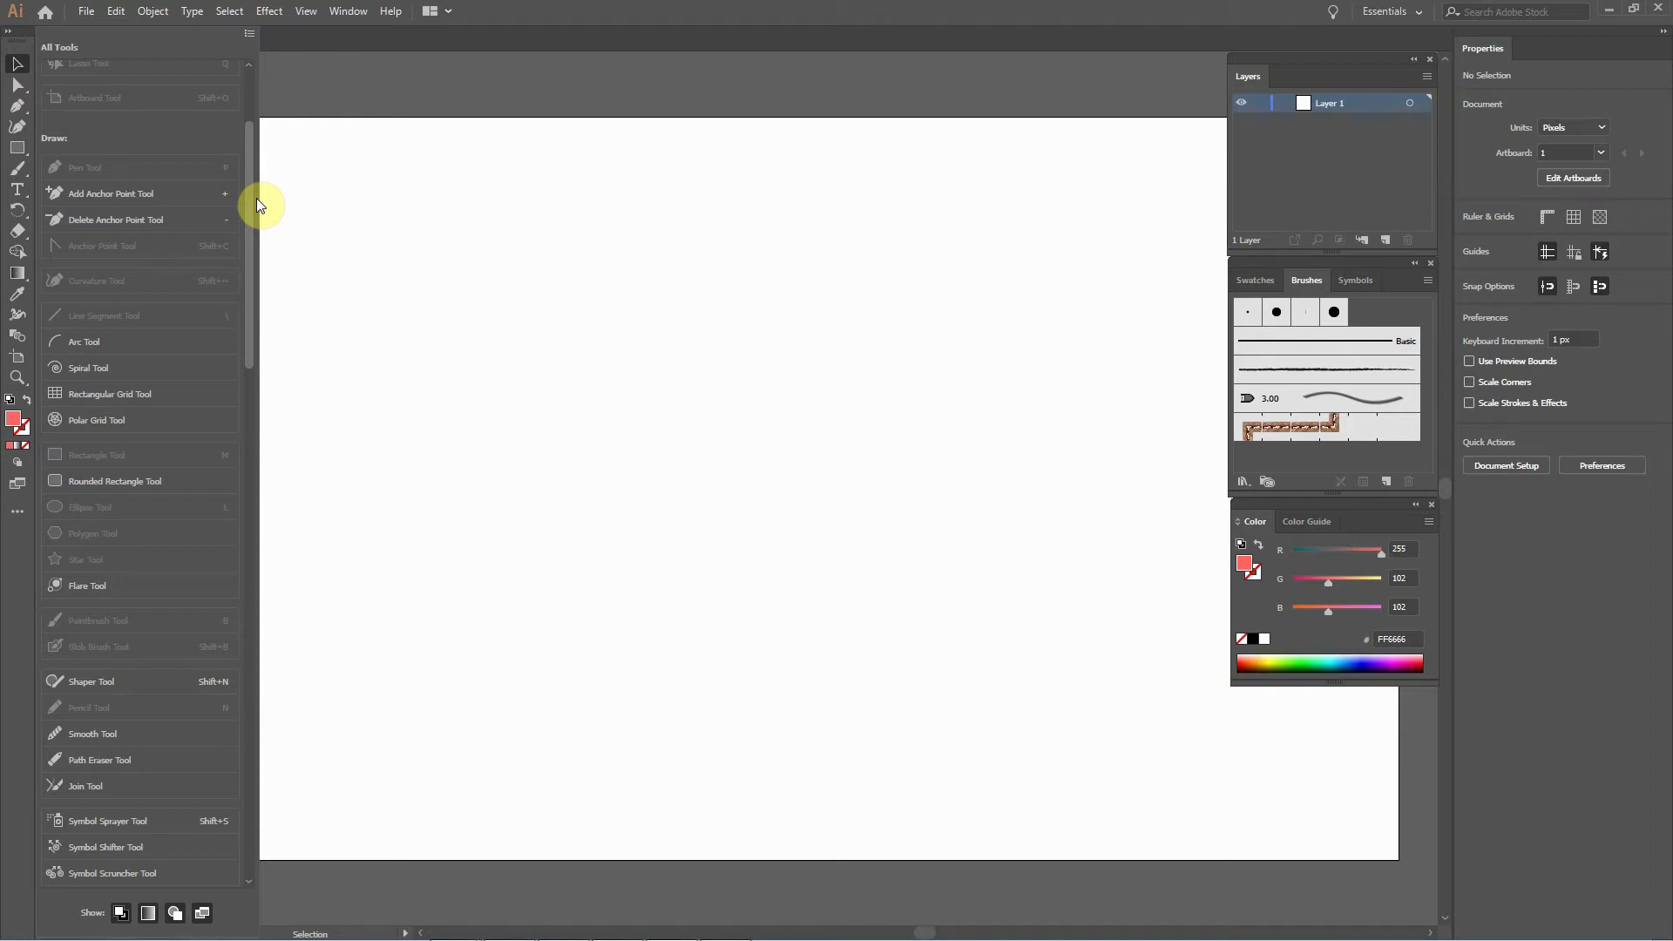
left_click_drag(256, 197, 254, 279)
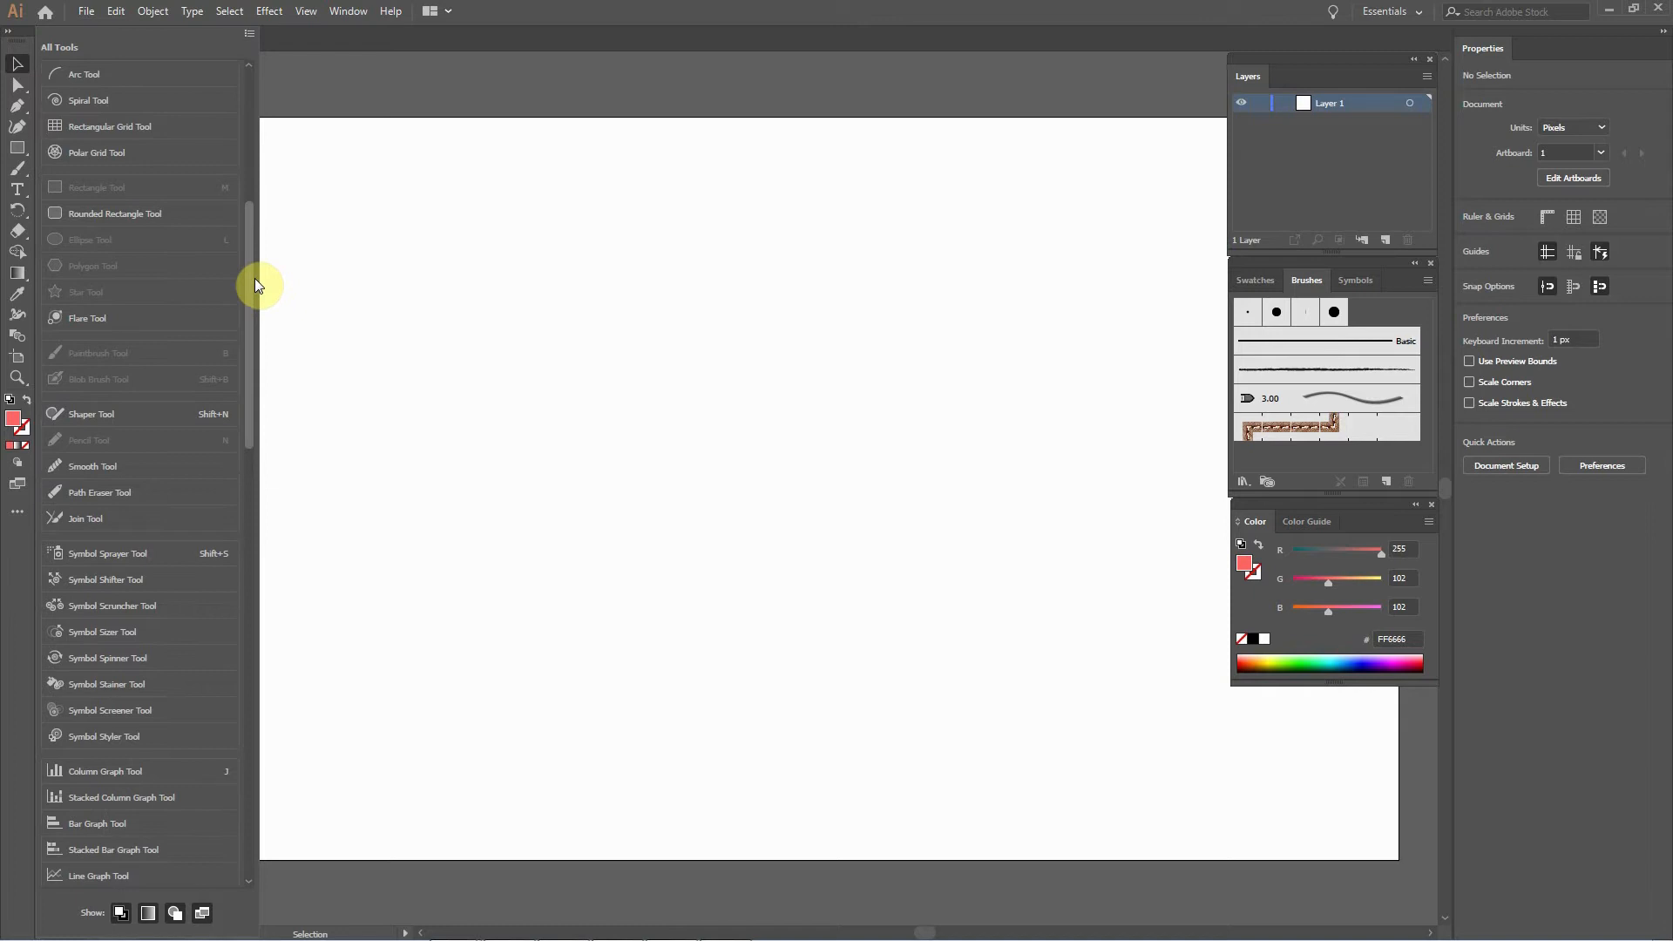
left_click_drag(255, 278, 271, 541)
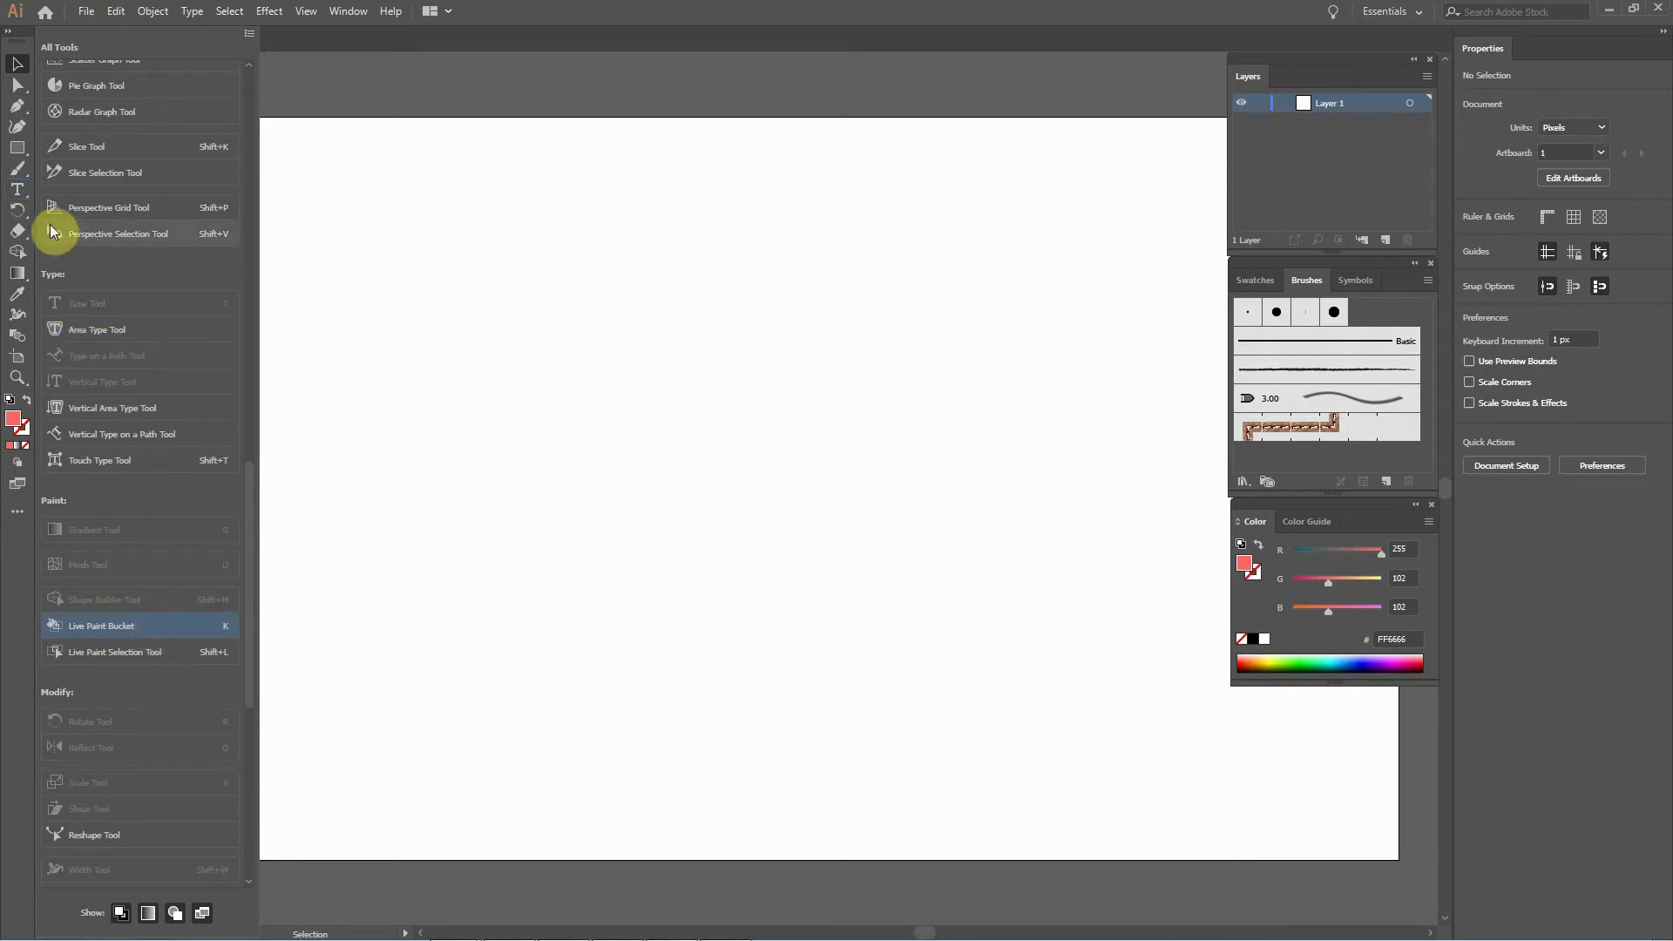
Add the Live Paint Bucket to the toolbar and remove the Blend, Artboard and Shape Builder tools from it.
mouse_move(69, 633)
left_mouse_down()
mouse_move(20, 280)
mouse_move(49, 399)
left_mouse_up()
mouse_move(37, 209)
left_mouse_down()
mouse_move(22, 106)
mouse_move(25, 318)
left_mouse_up()
left_click_drag(123, 357, 19, 356)
left_click_drag(135, 379, 116, 270)
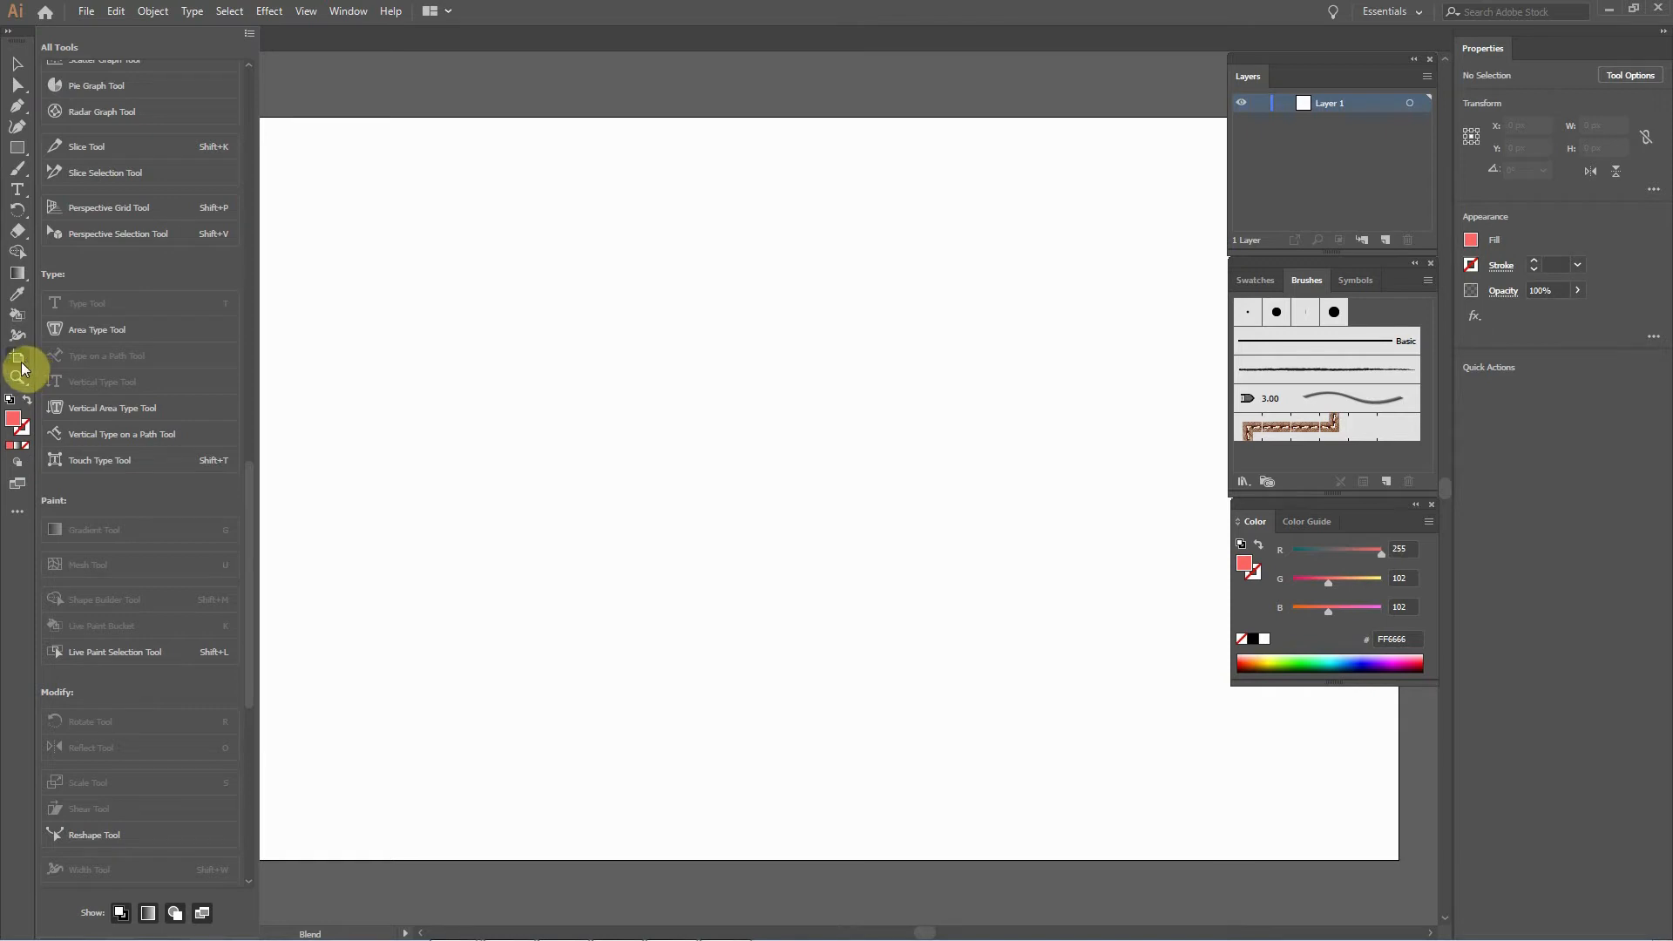
left_click_drag(19, 364, 75, 255)
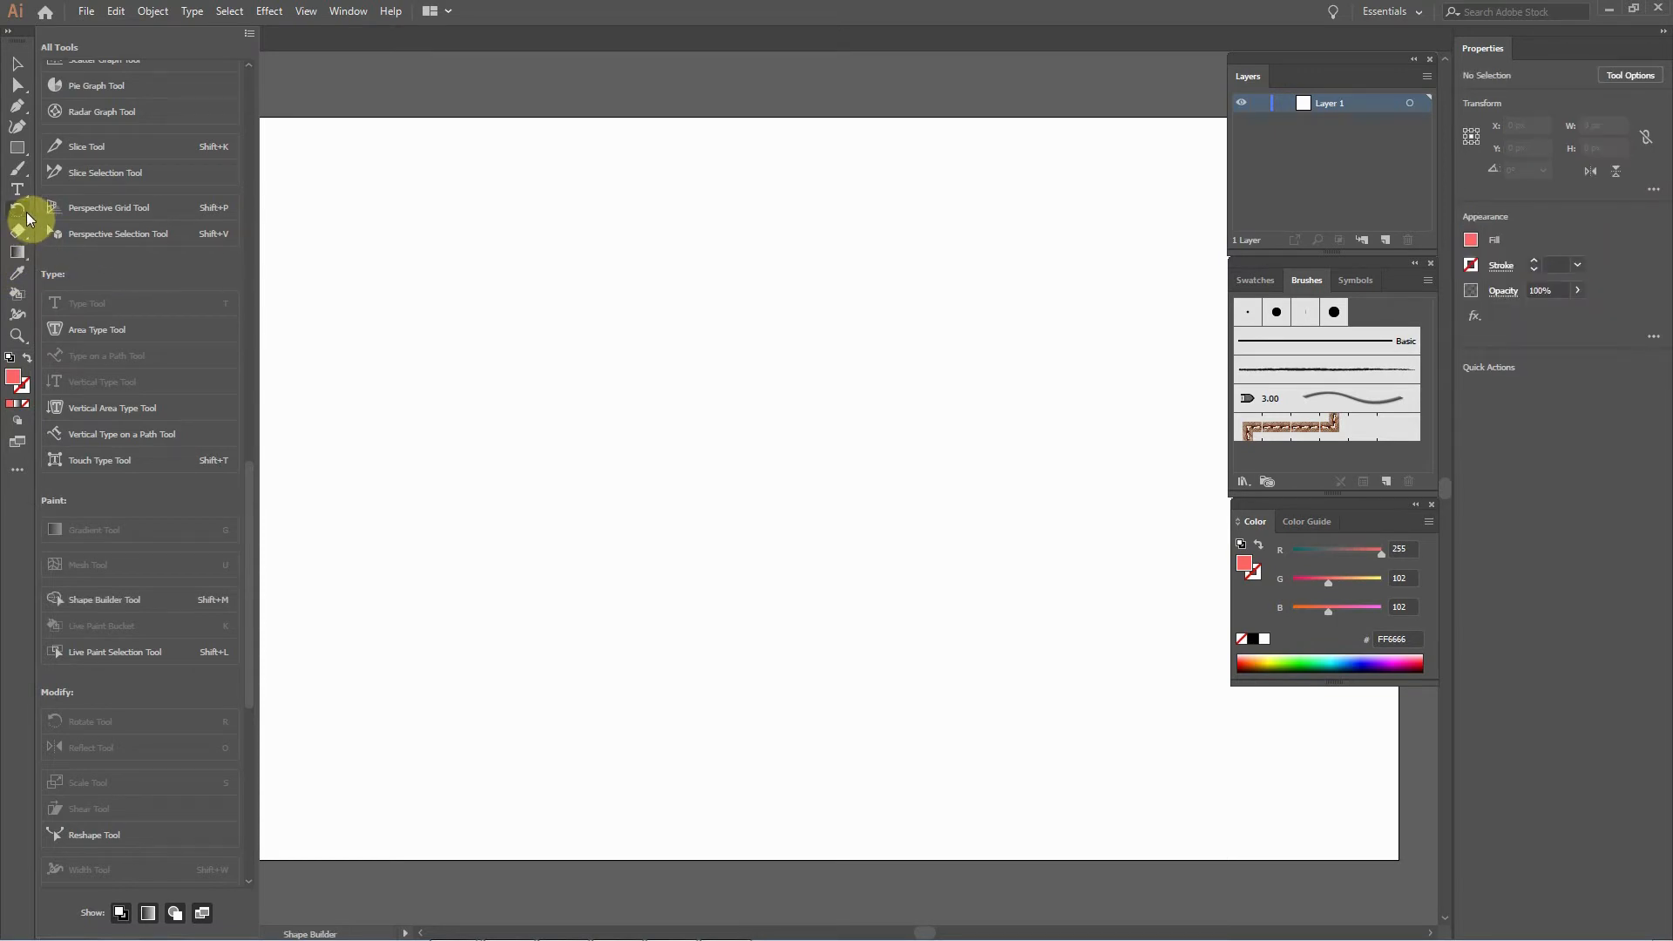
Remove the Rotate, Scale, Reflect and Shear tools from the toolbar.
left_click_drag(24, 218, 149, 258)
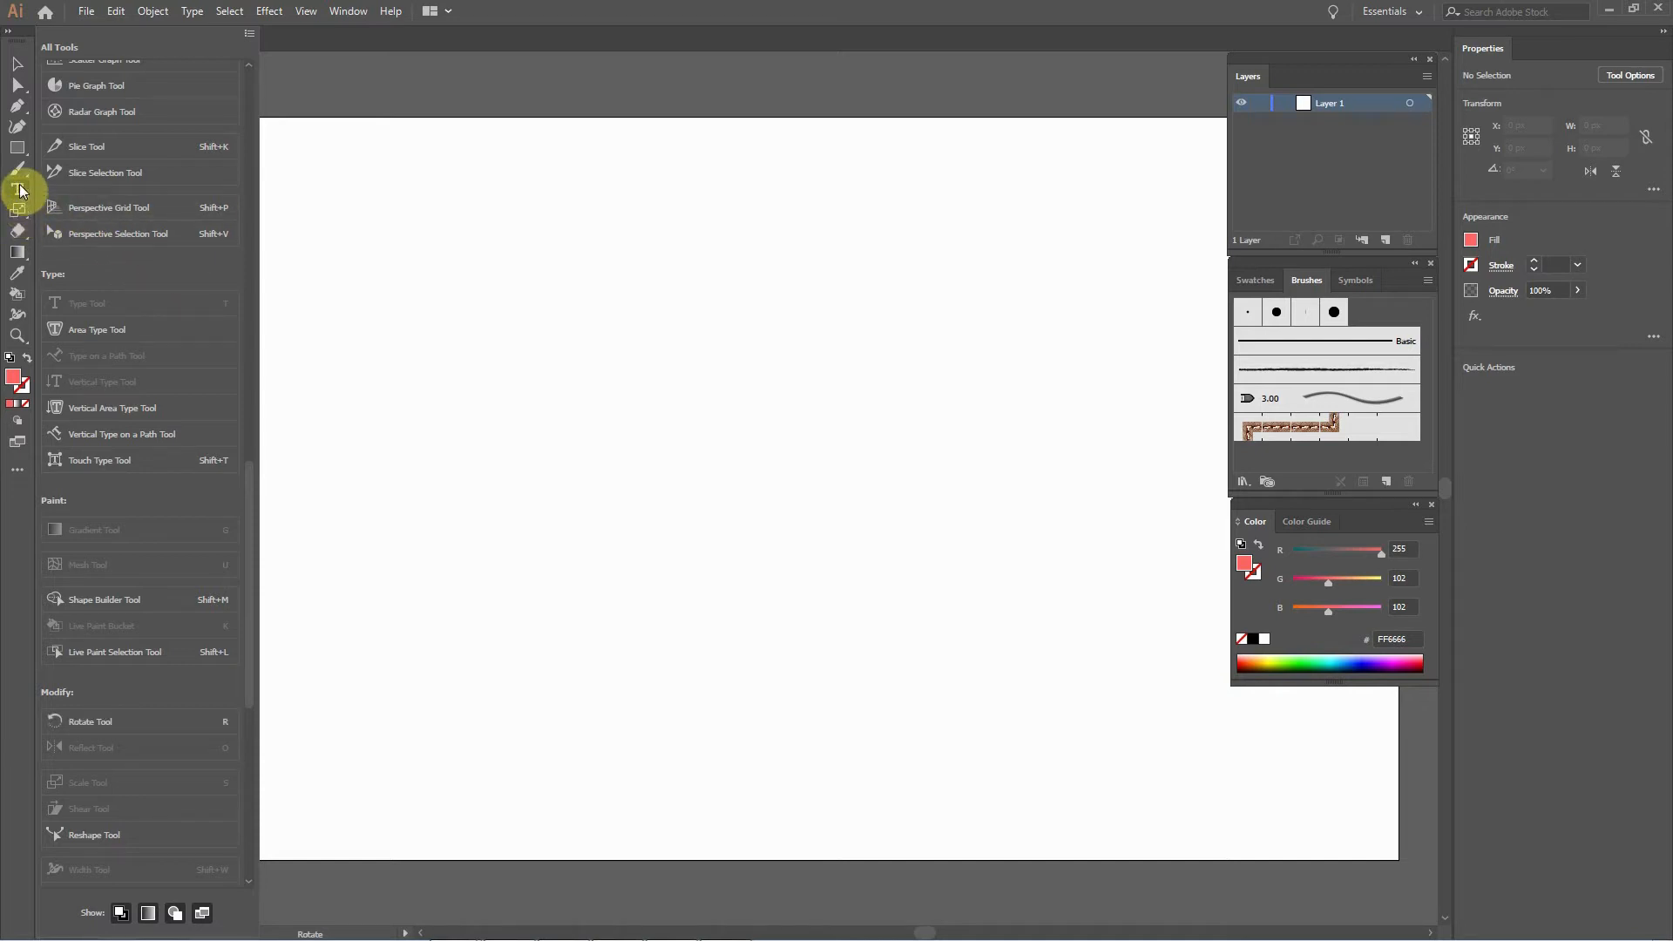
left_click_drag(19, 216, 61, 223)
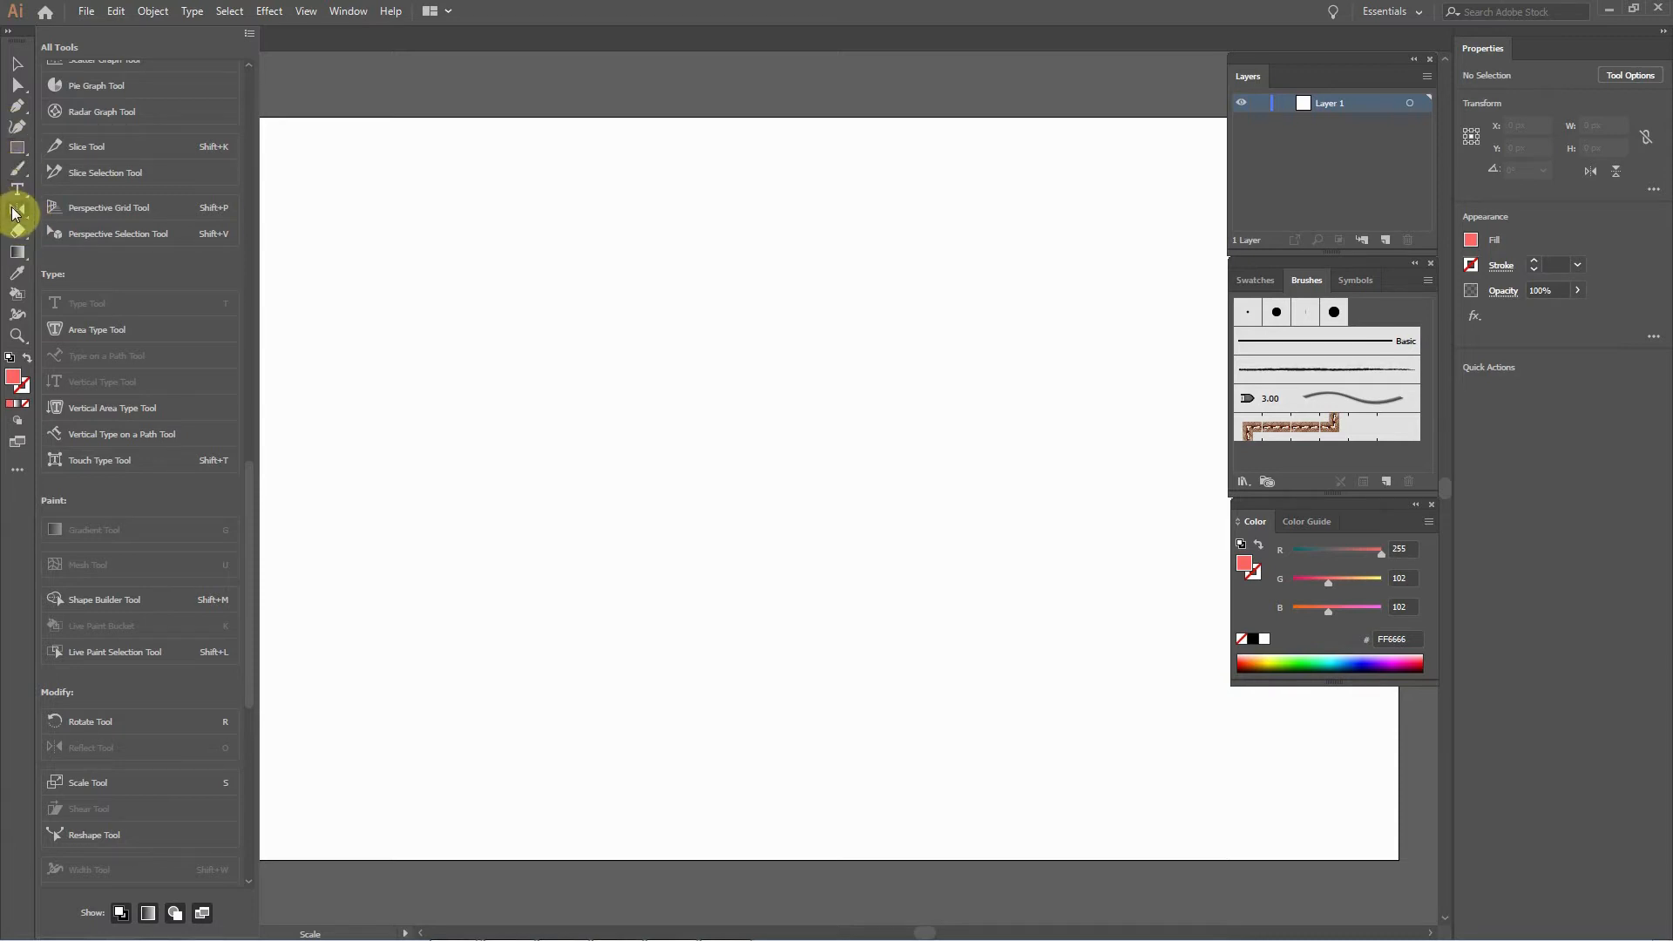
left_click_drag(17, 212, 120, 263)
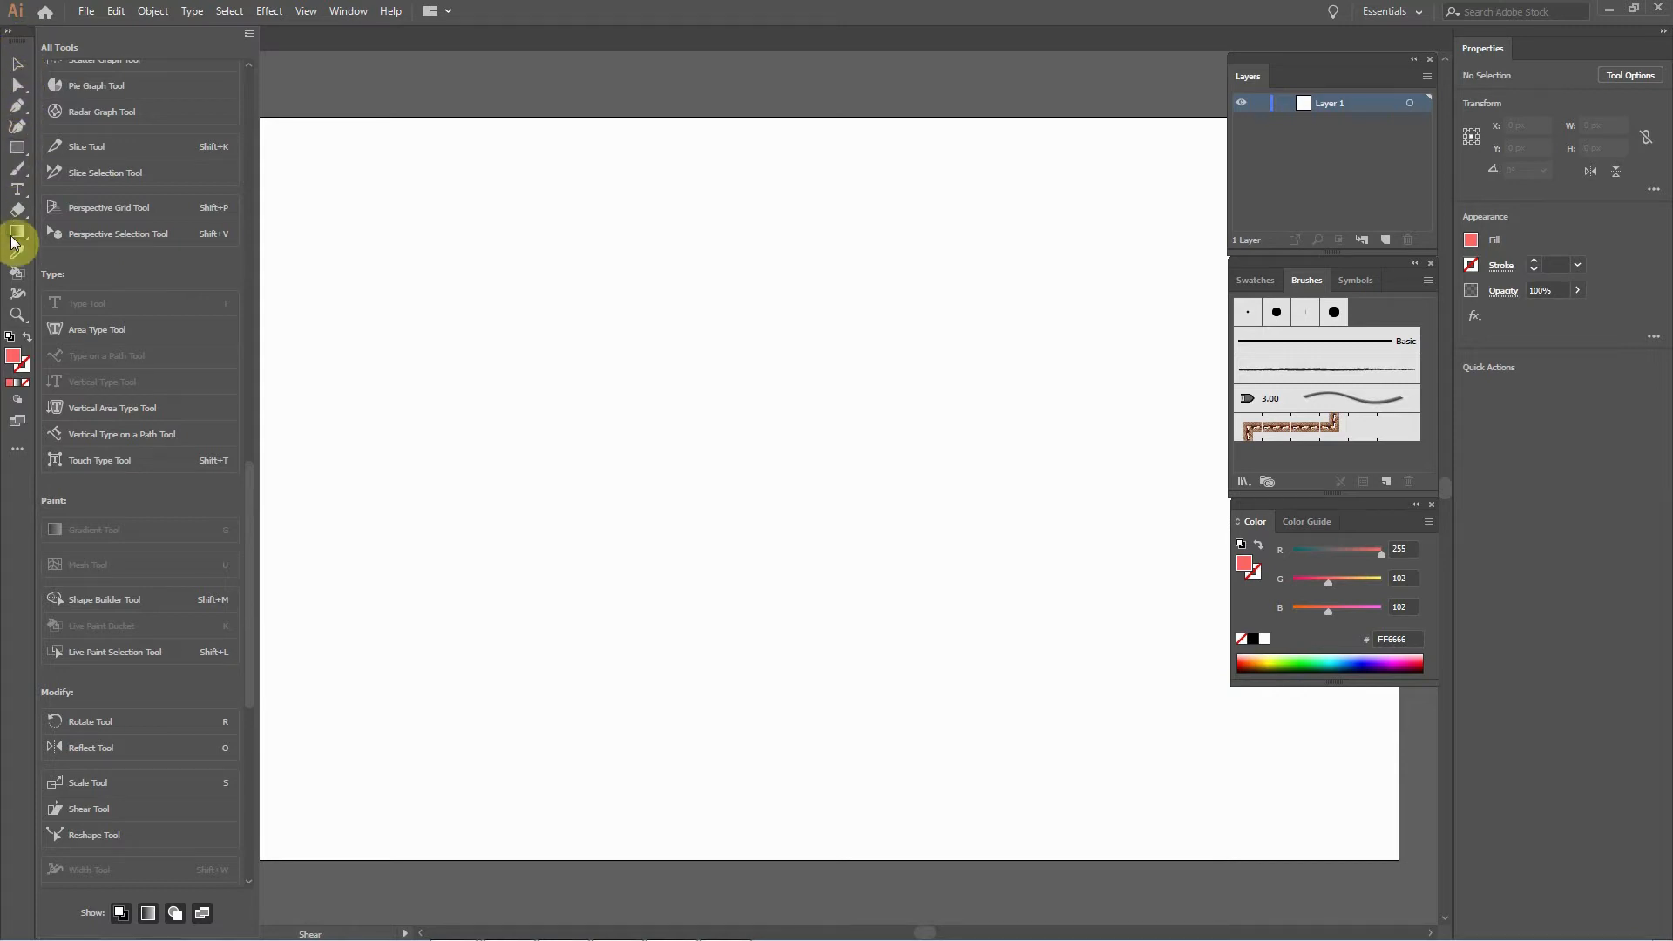
Remove the Zoom, Hand and Width tools from the toolbar.
left_click(16, 312)
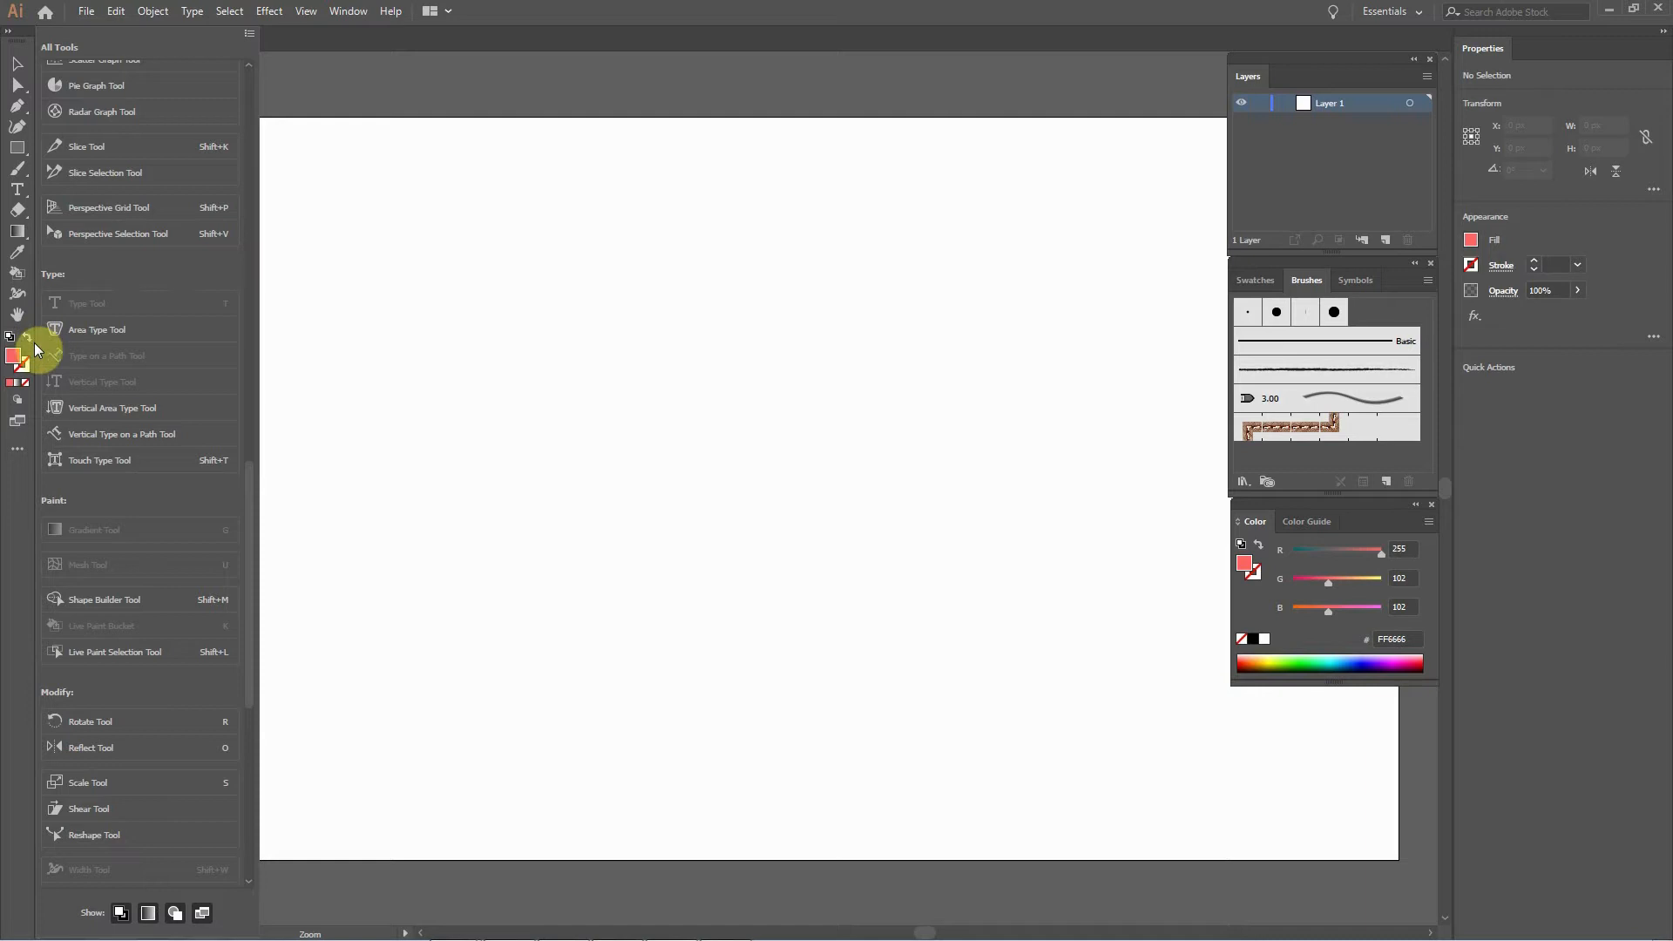
left_click(14, 323, "alt")
mouse_move(122, 284)
left_mouse_down()
mouse_move(118, 259)
mouse_move(108, 274)
left_mouse_up()
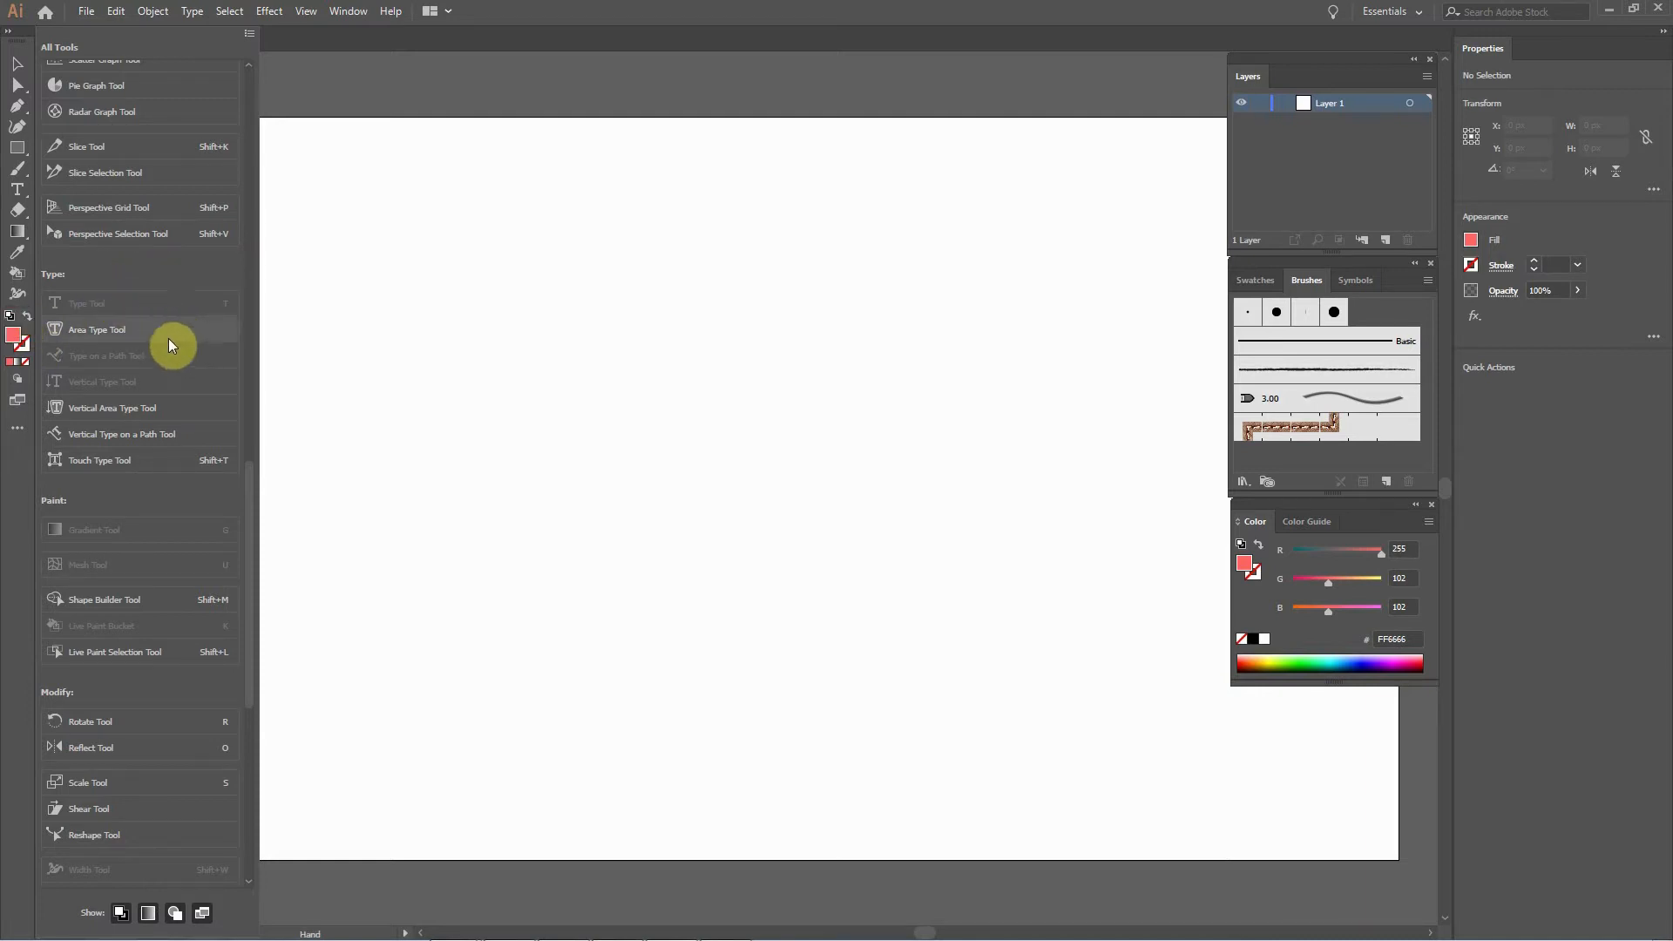
left_click_drag(17, 293, 116, 279)
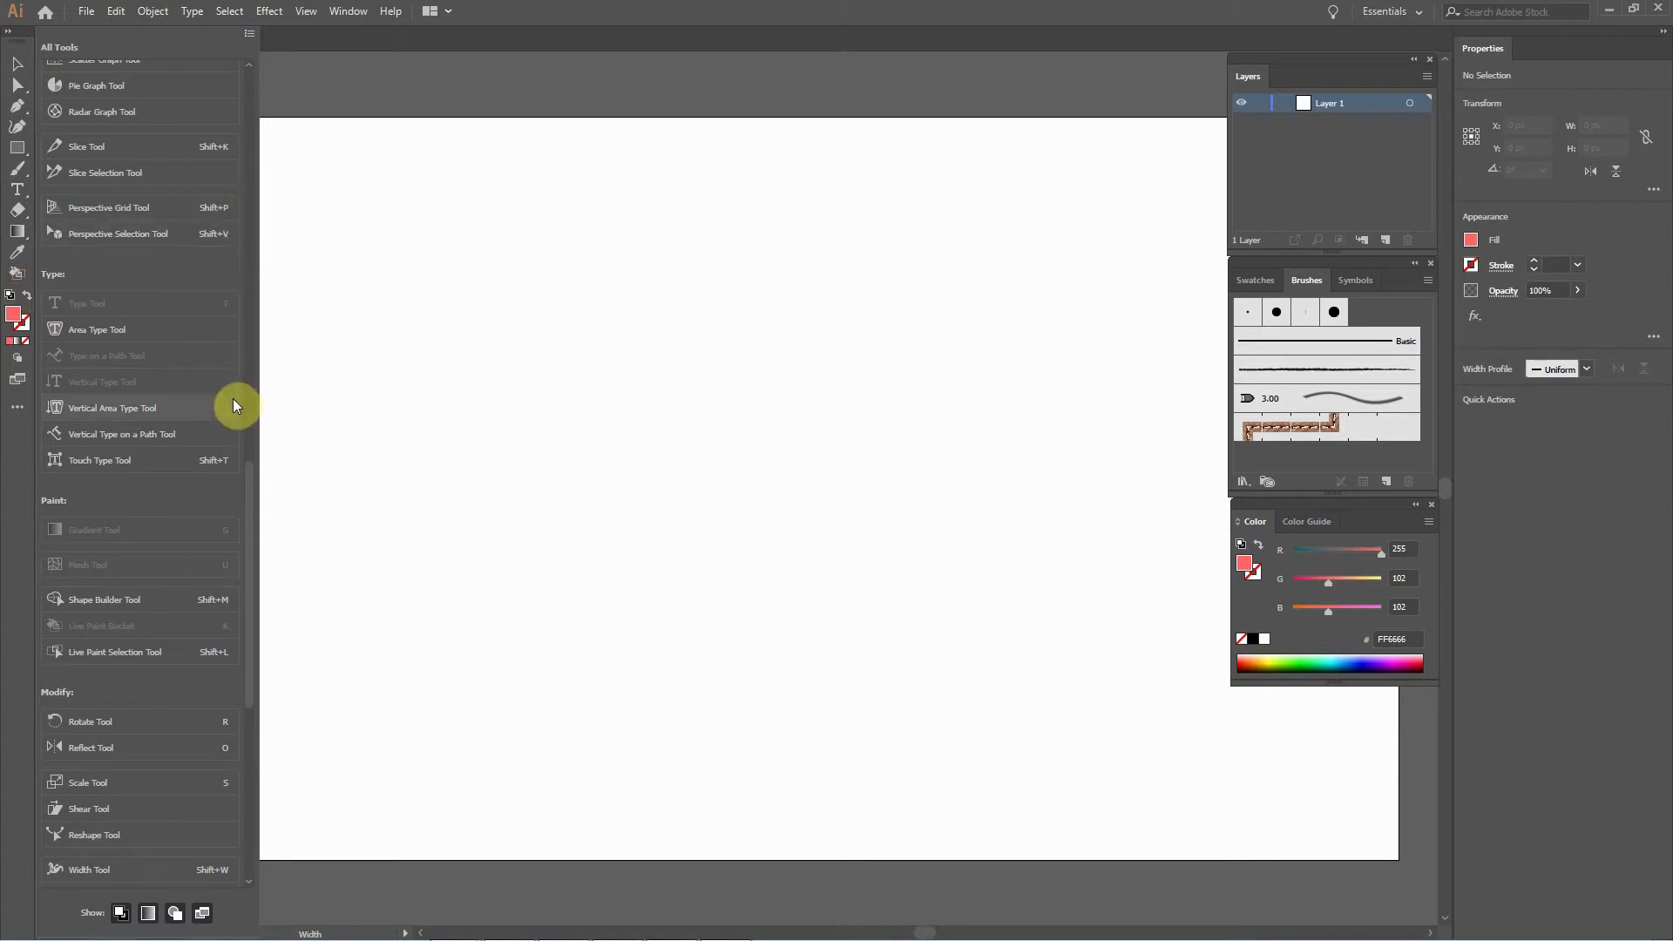
Review the full list of available tools from the Select group through Navigate and close the list.
left_click_drag(244, 482, 256, 378)
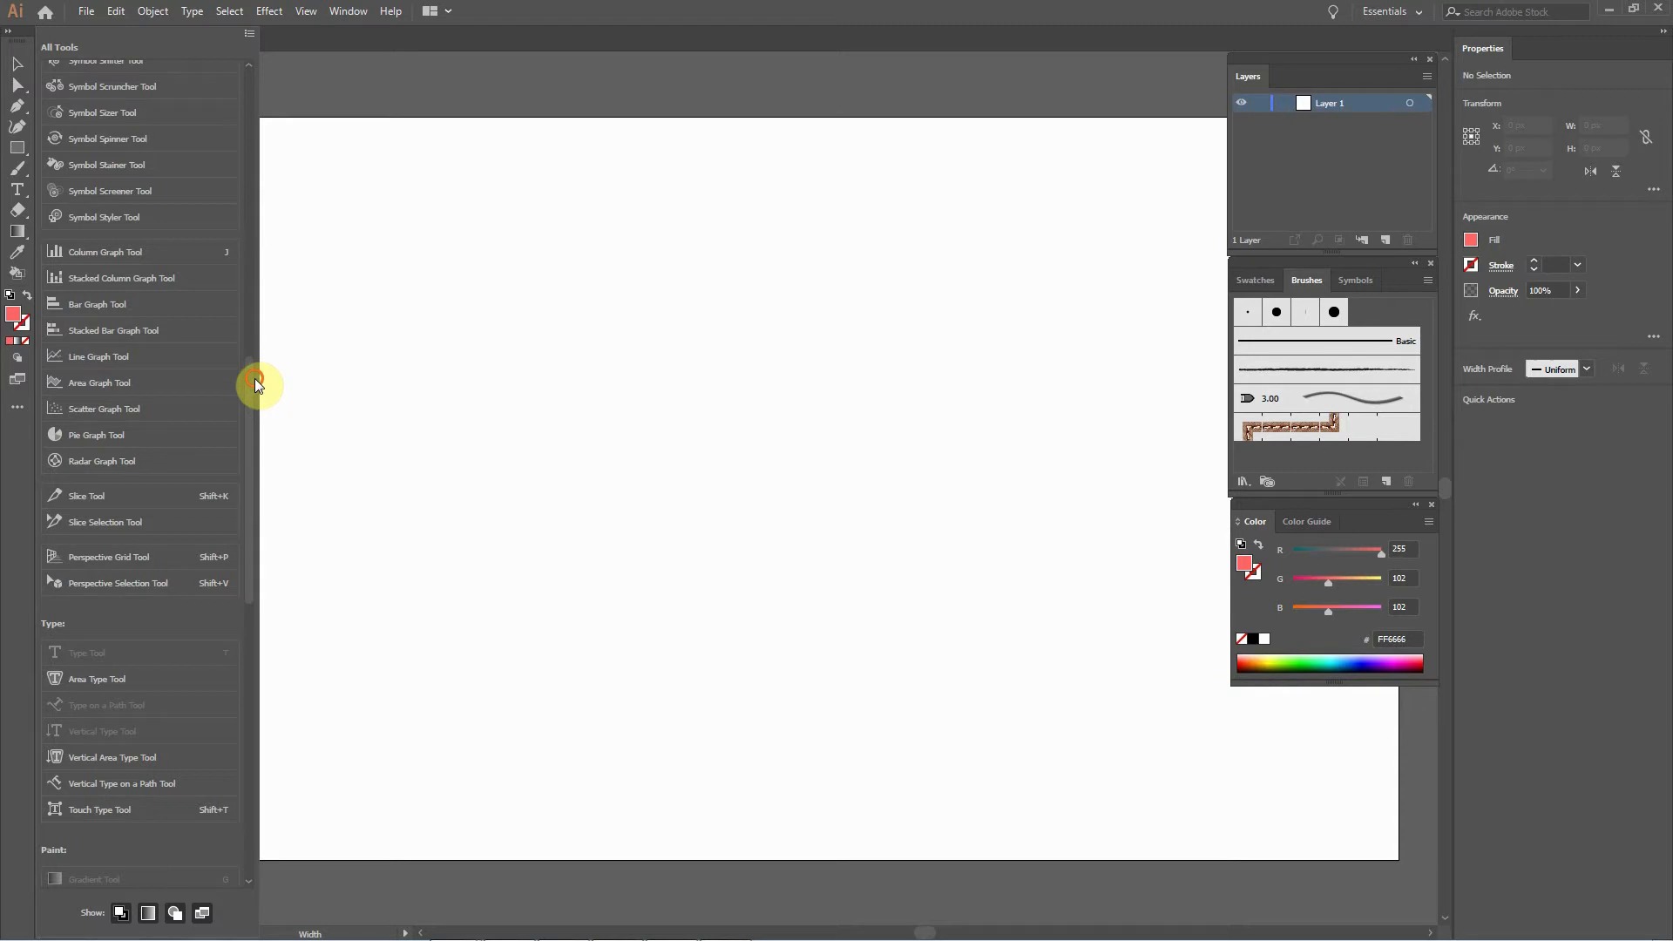
left_click_drag(253, 401, 244, 187)
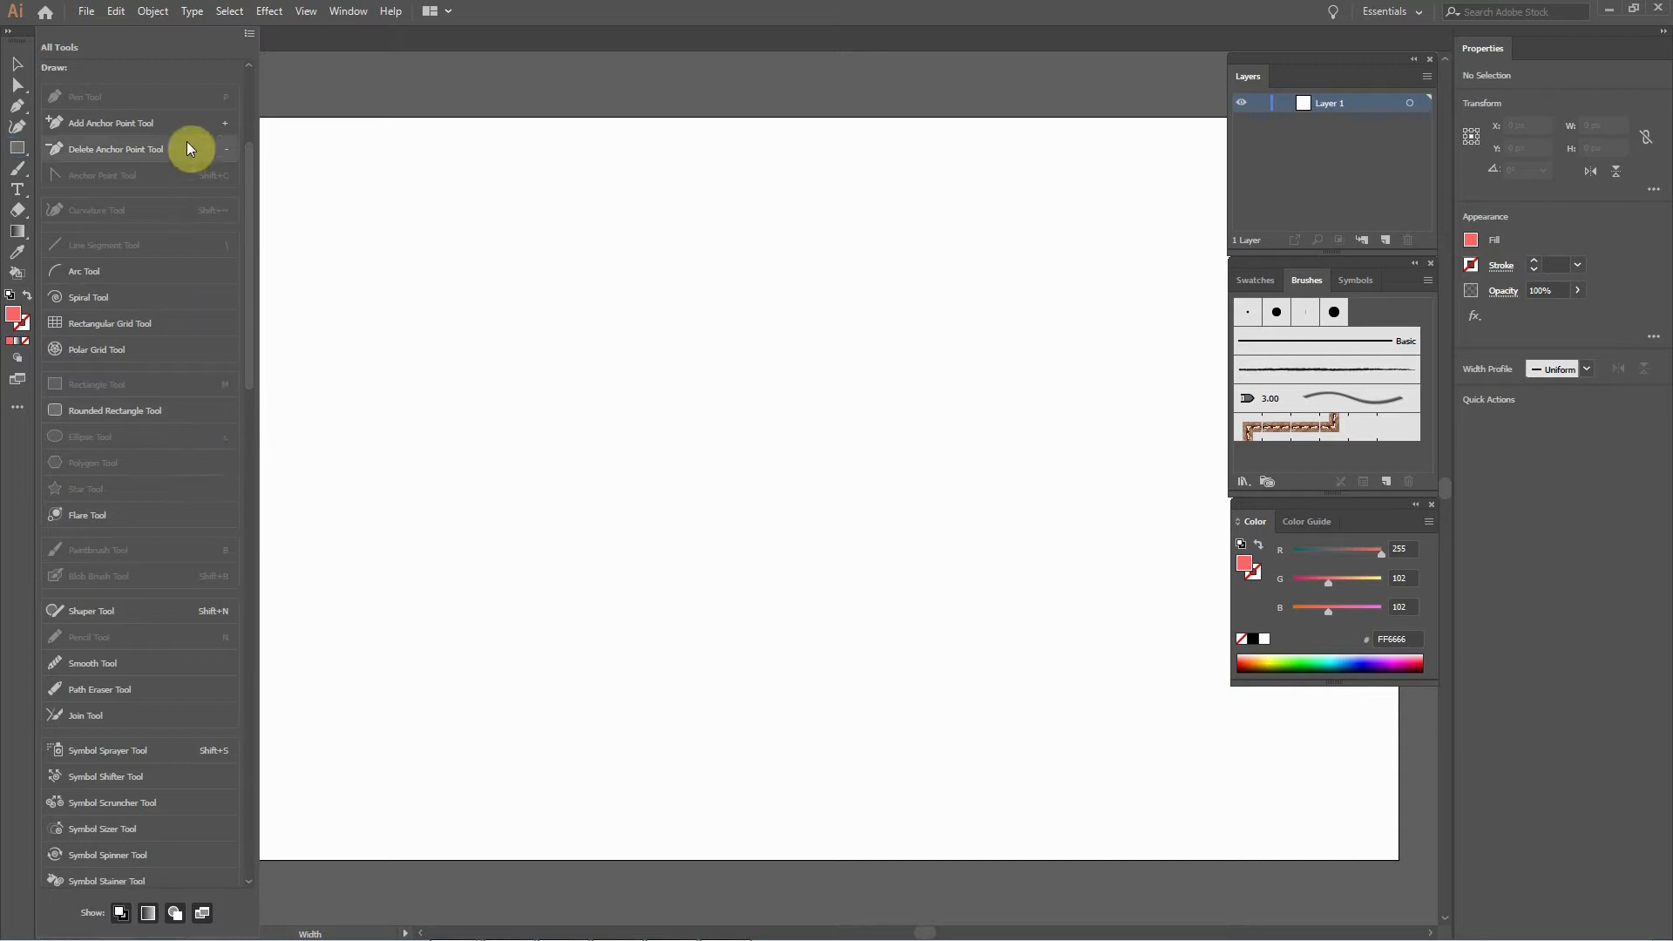
left_click_drag(243, 259, 251, 211)
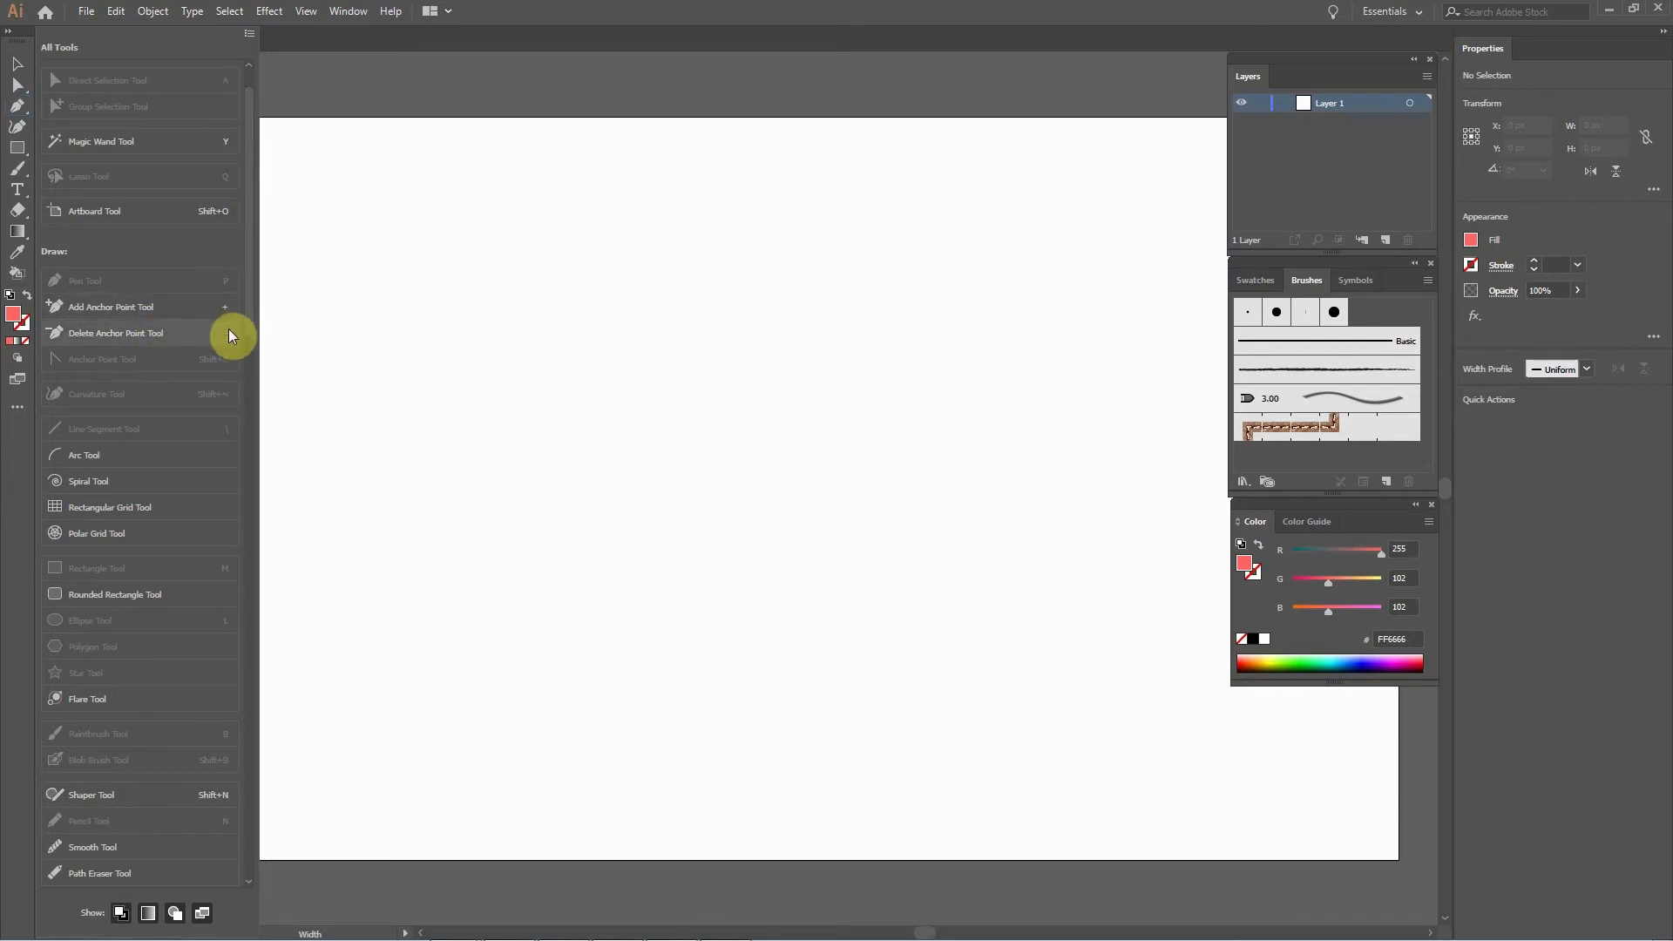
left_click_drag(244, 243, 239, 176)
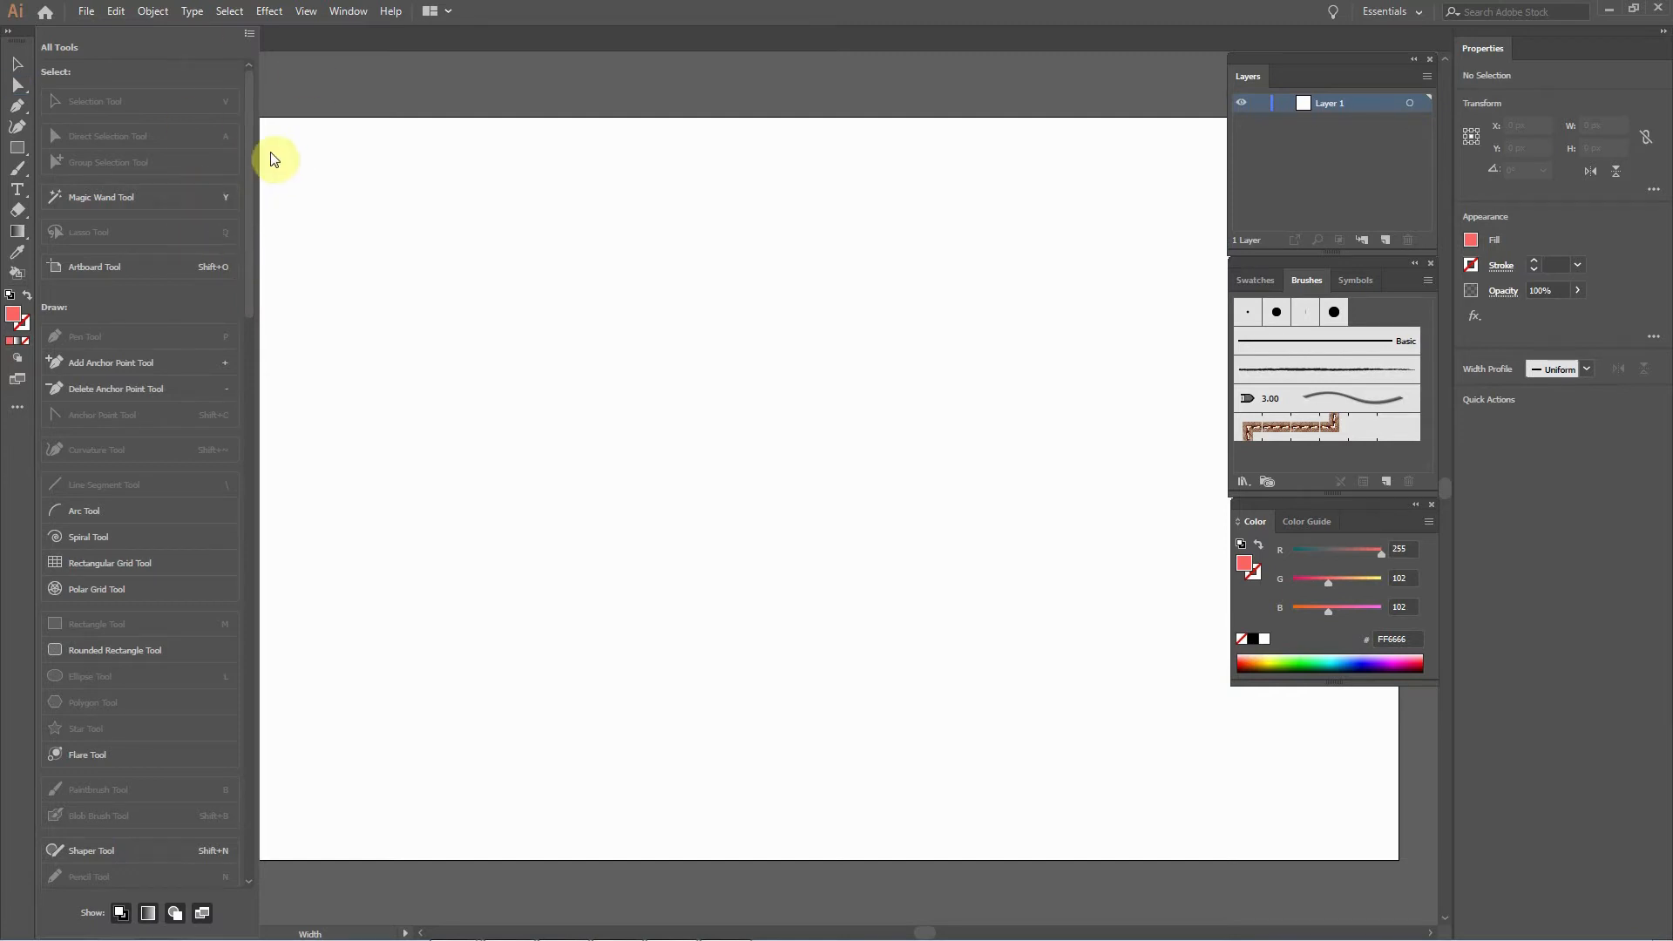
left_click_drag(251, 109, 240, 701)
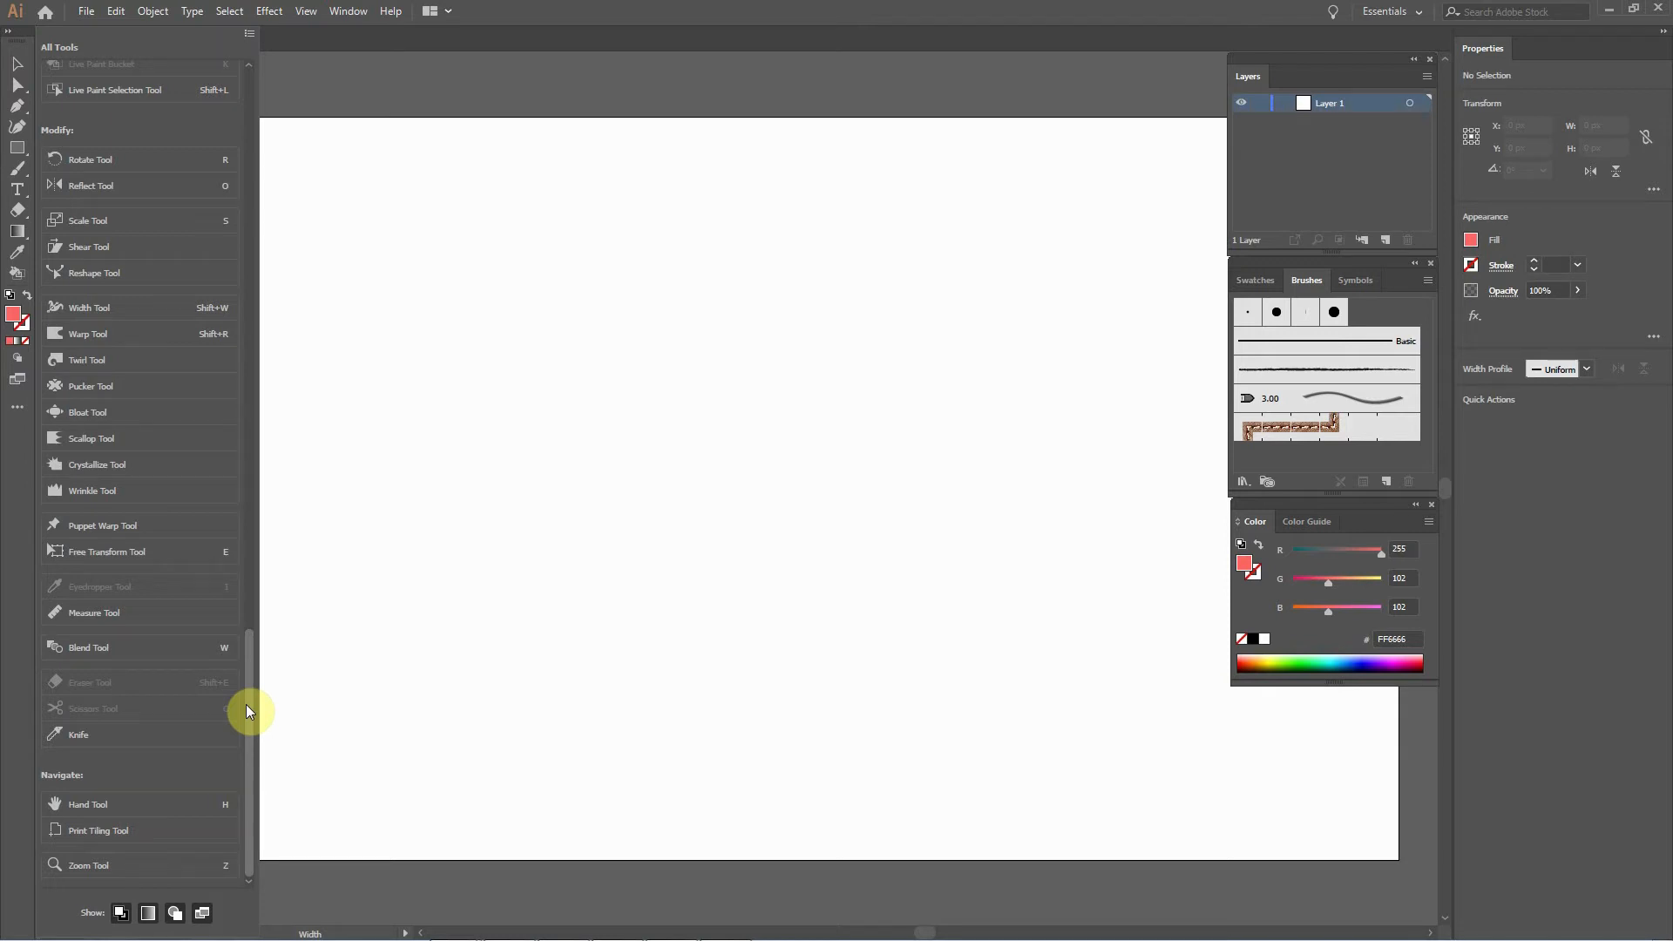
left_click_drag(246, 704, 266, 91)
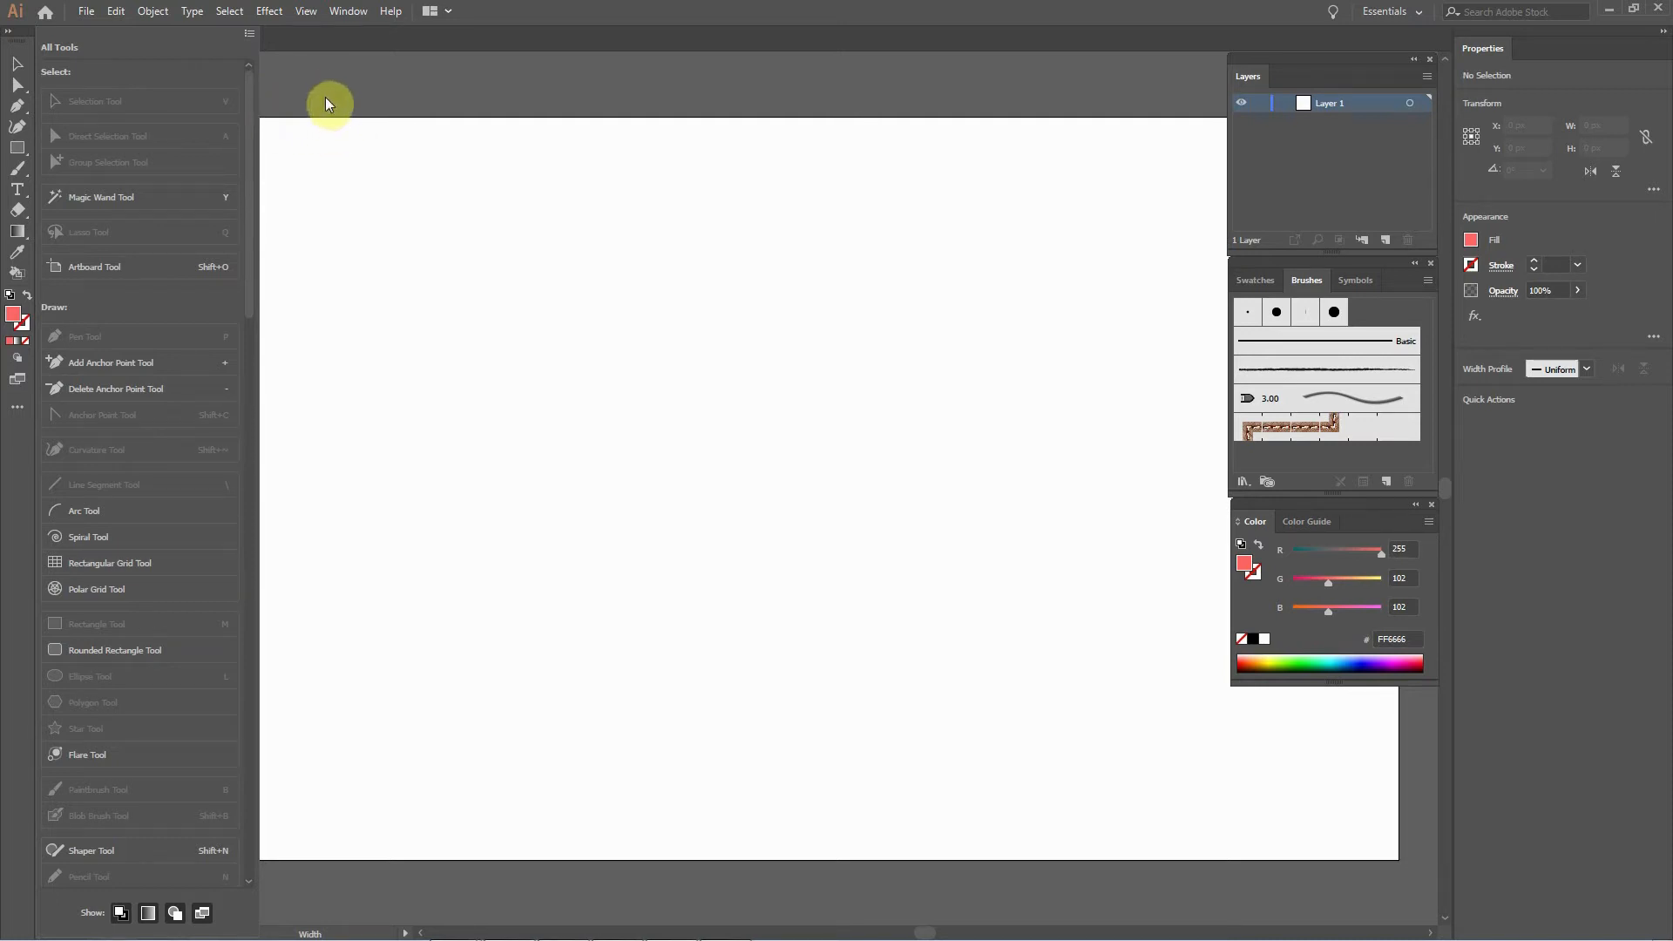
left_click(352, 95)
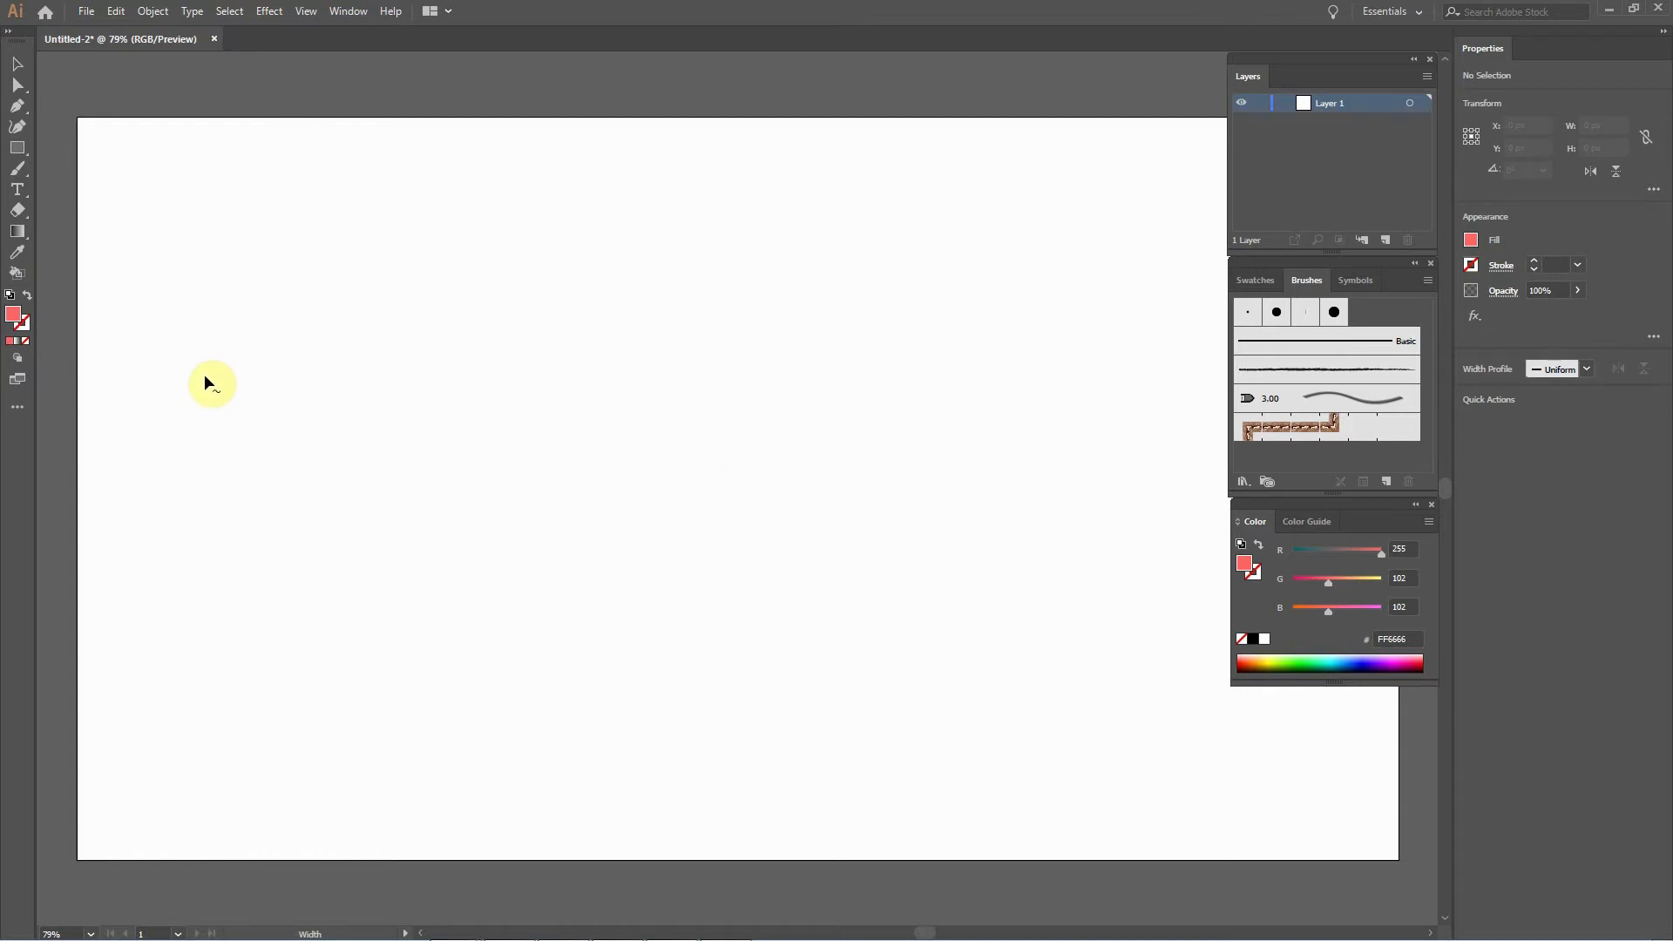
left_click(21, 353)
key("F6")
key("F6")
Draw a red circle about 512 px in diameter near the middle of the artboard with the Ellipse tool and deselect it.
left_click(18, 150)
left_click_drag(20, 154, 87, 168)
left_click_drag(497, 258, 848, 590)
left_click(18, 64)
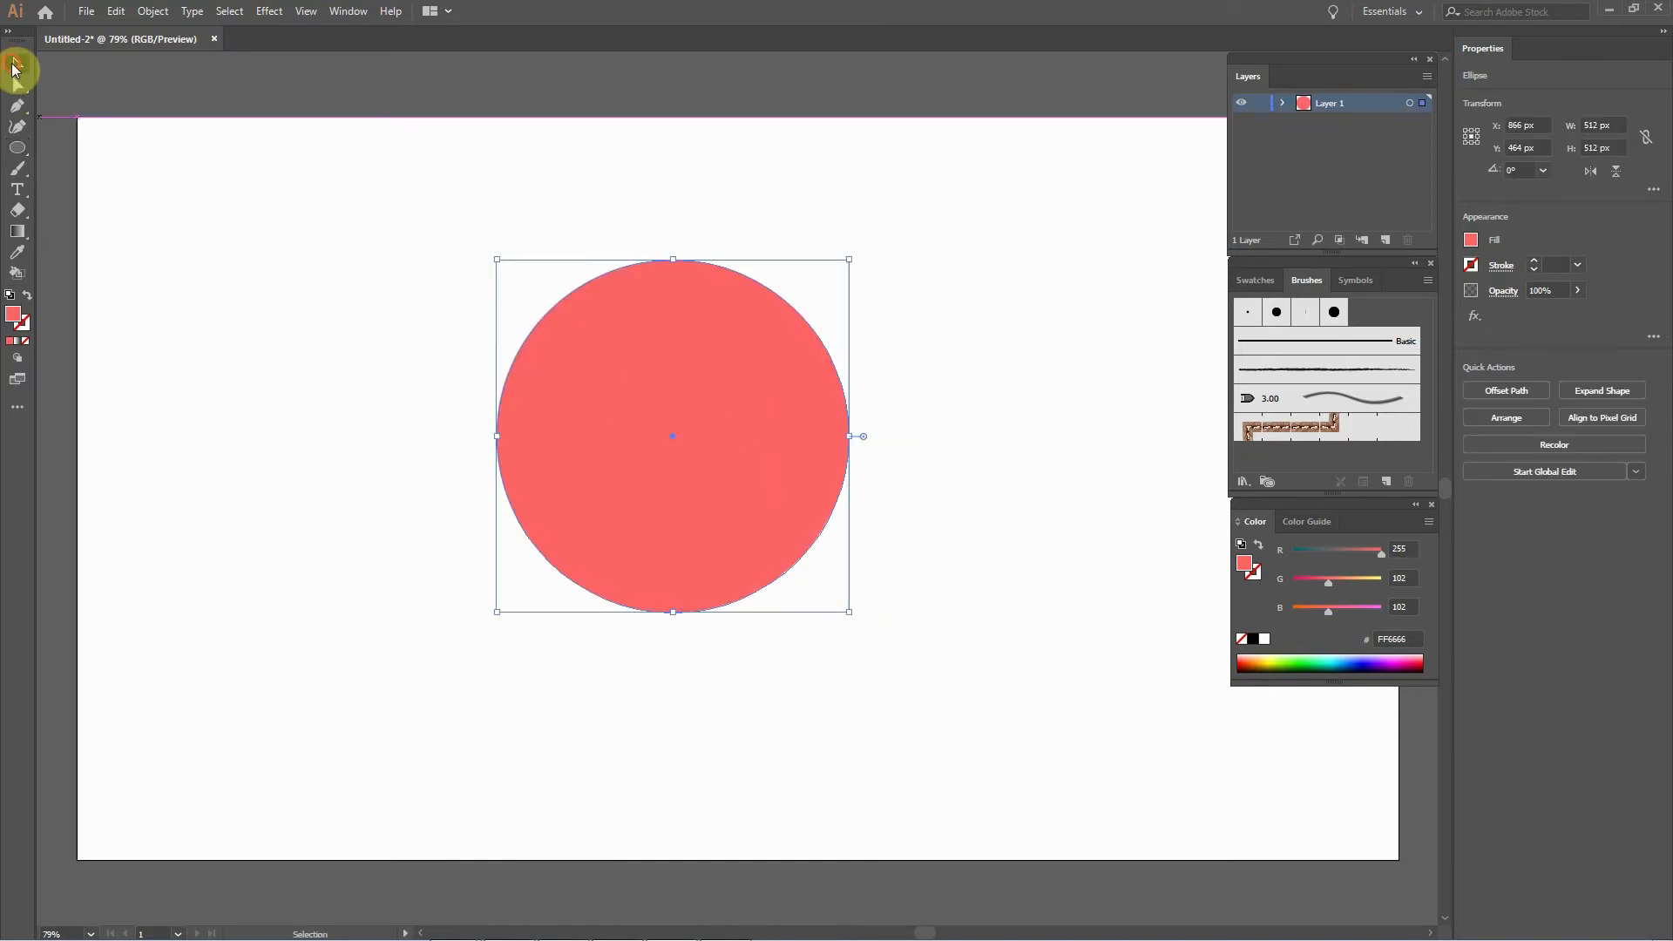
left_click(991, 232)
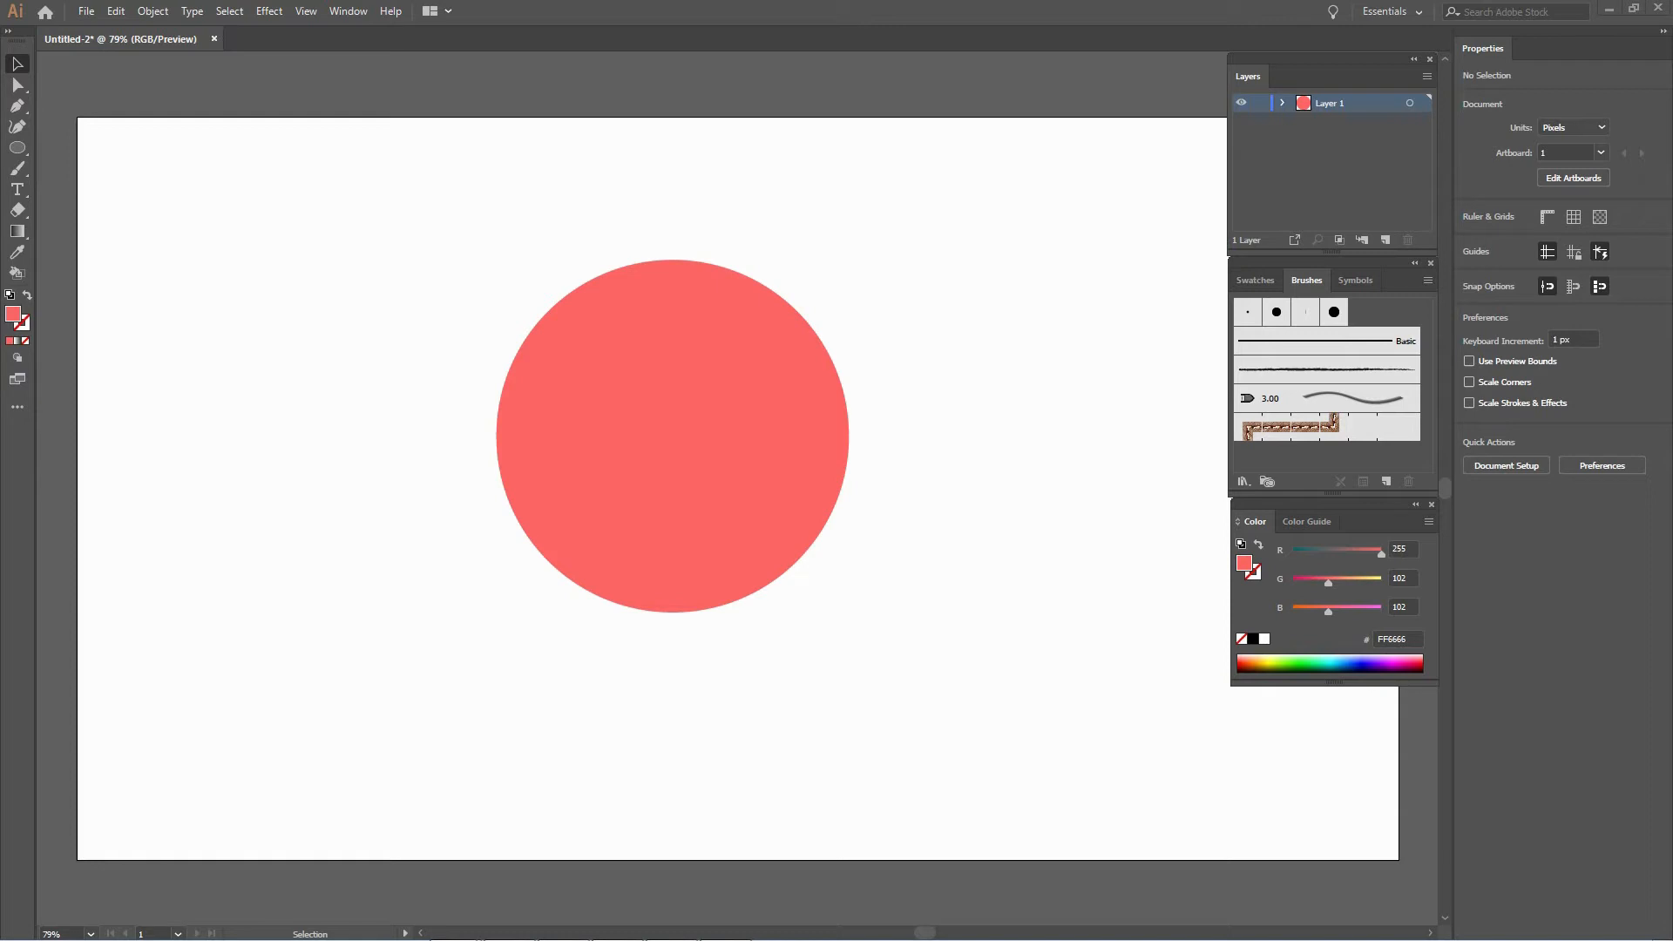
Apply a white-to-black linear gradient to the circle with the Gradient tool.
left_click(17, 231)
left_click(542, 329)
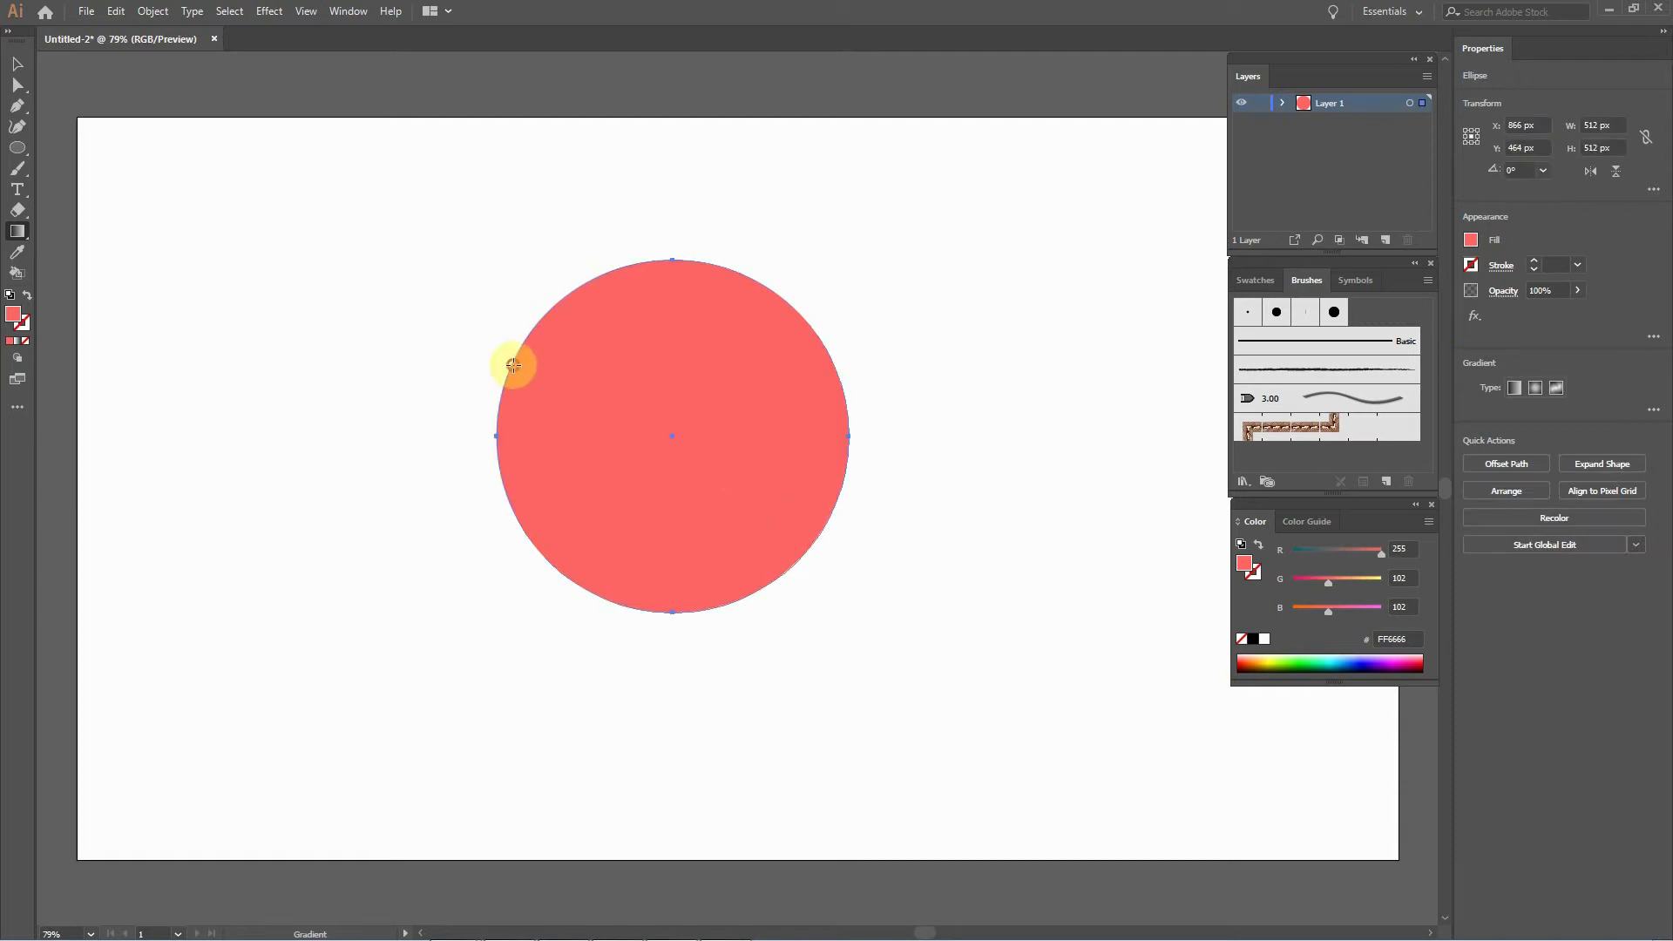
left_click(627, 405)
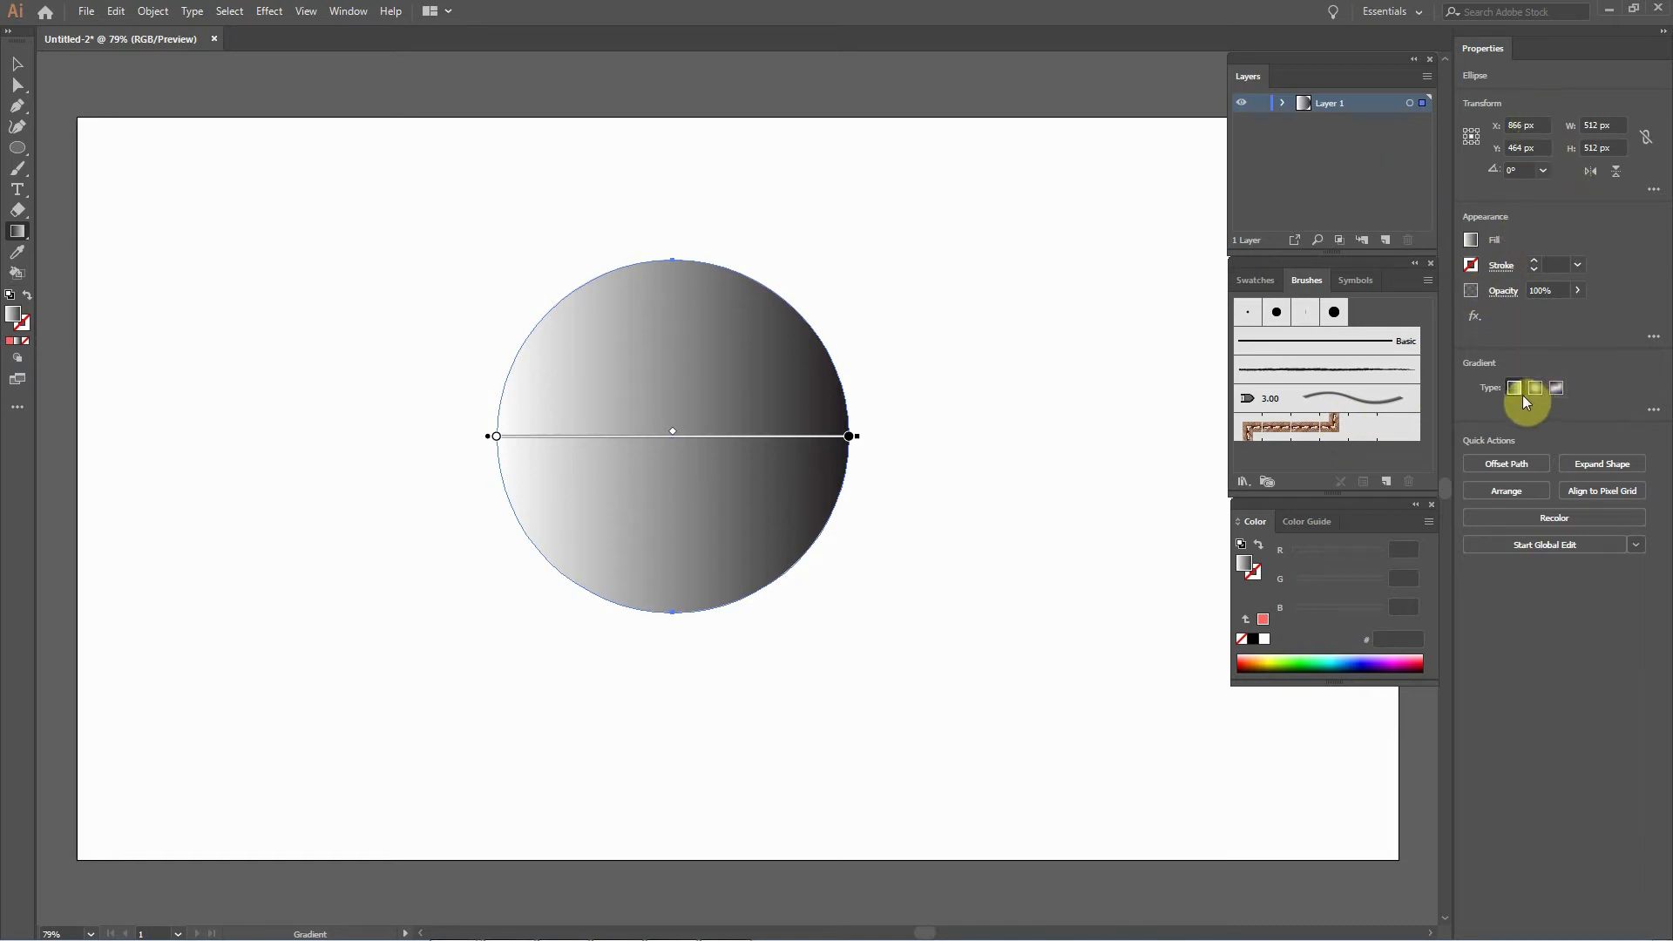
left_click(1314, 526)
left_click(1269, 521)
left_click(1246, 566)
double_click(1246, 568)
left_click(995, 447)
Show the Gradient panel and place it beside the Layers panel.
left_click(349, 11)
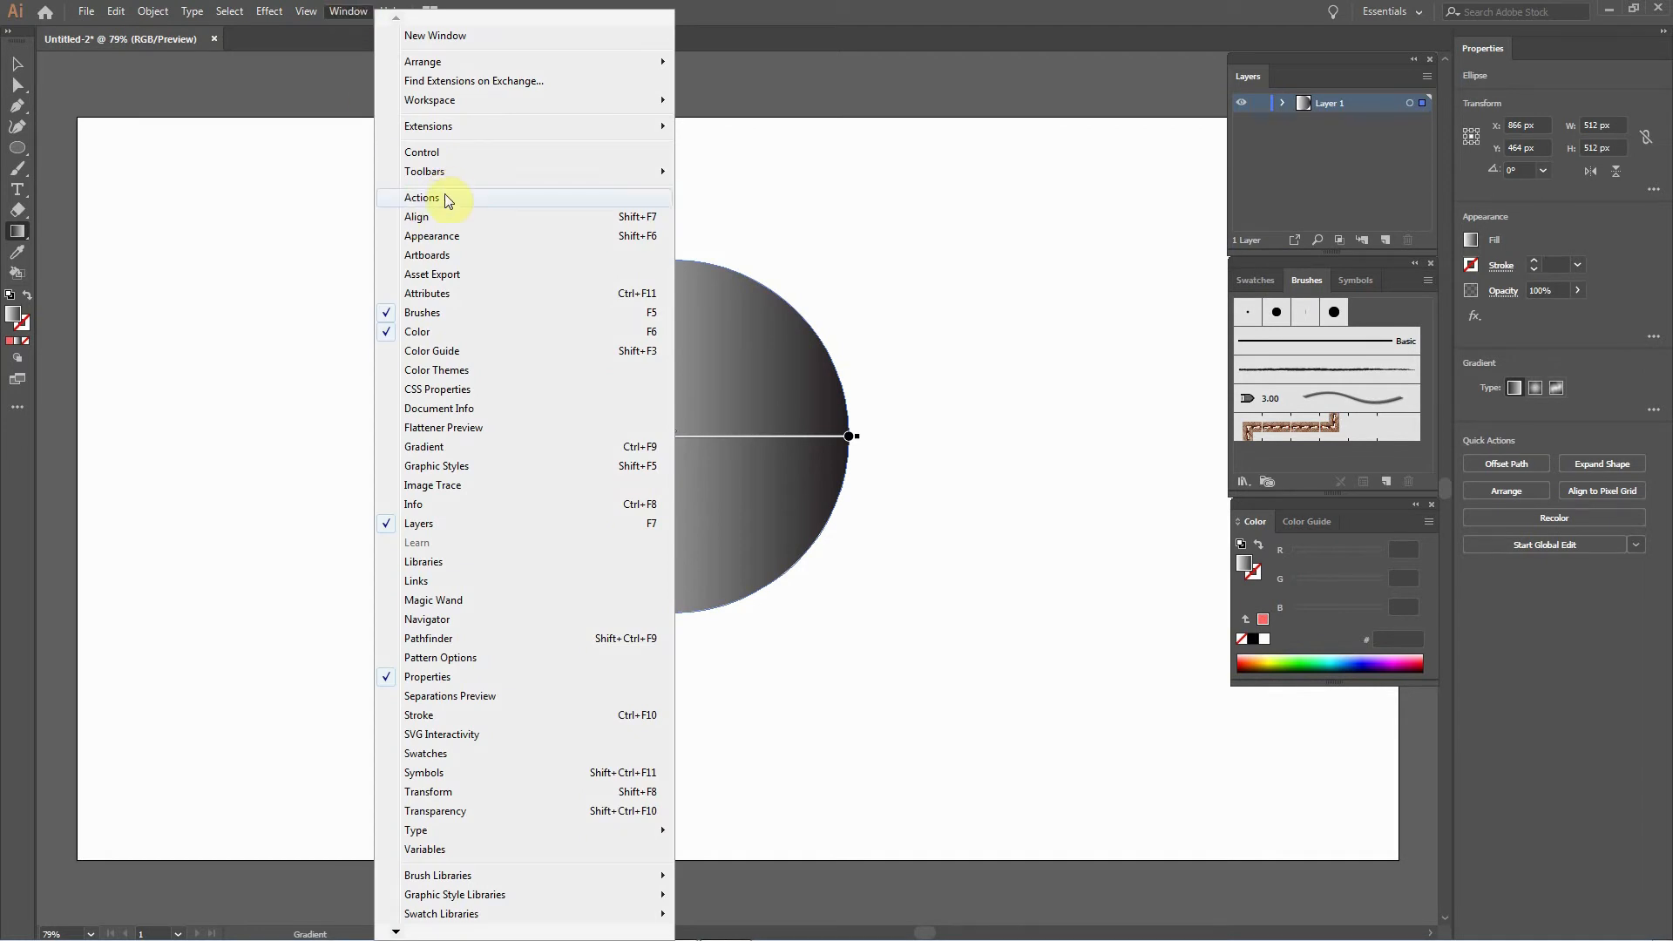
left_click(427, 446)
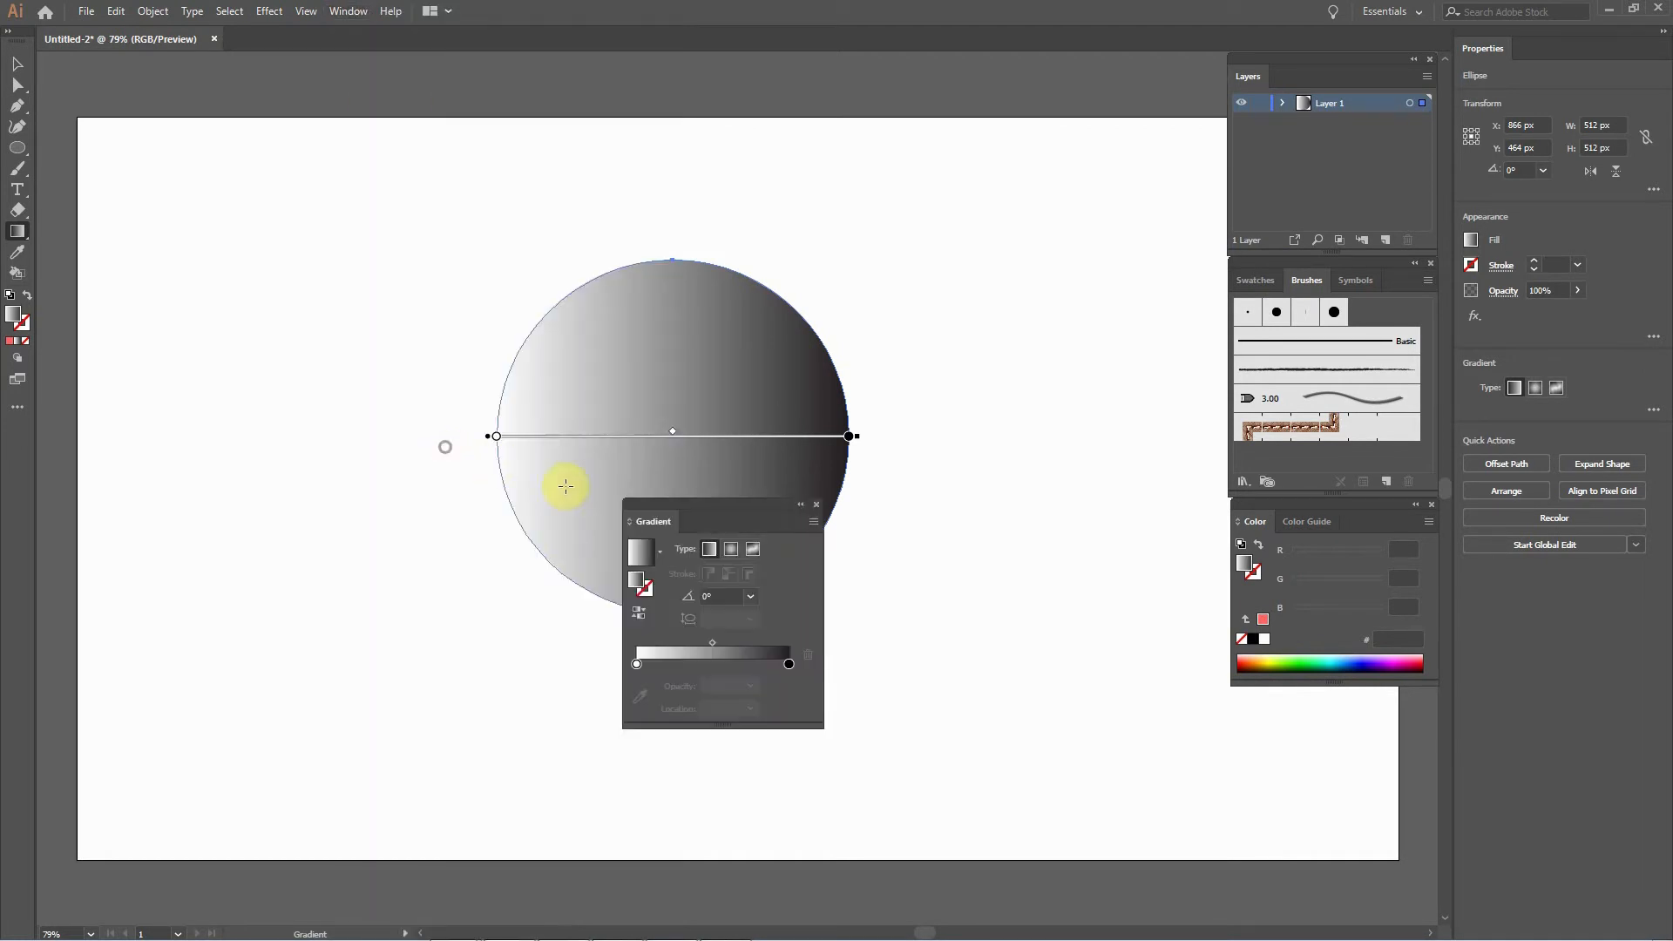
mouse_move(738, 504)
left_mouse_down()
mouse_move(1073, 435)
mouse_move(1139, 59)
left_mouse_up()
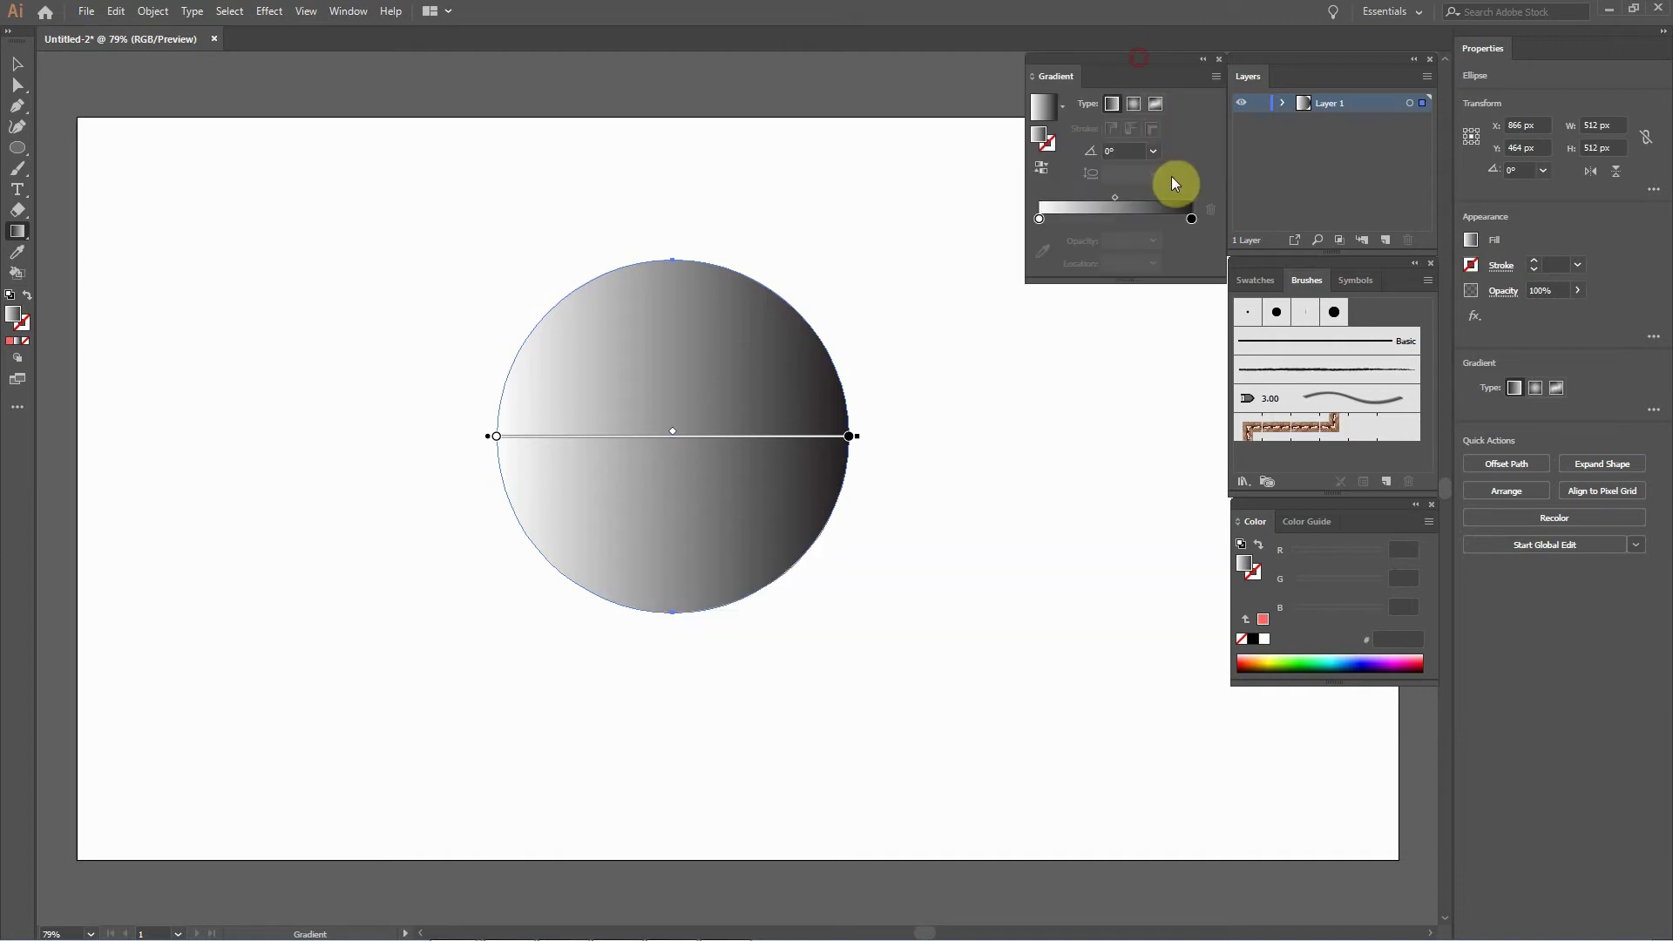
Select the gradient's white stop and redraw the gradient diagonally across the circle at an angle of about -32.6°.
left_click(1041, 219)
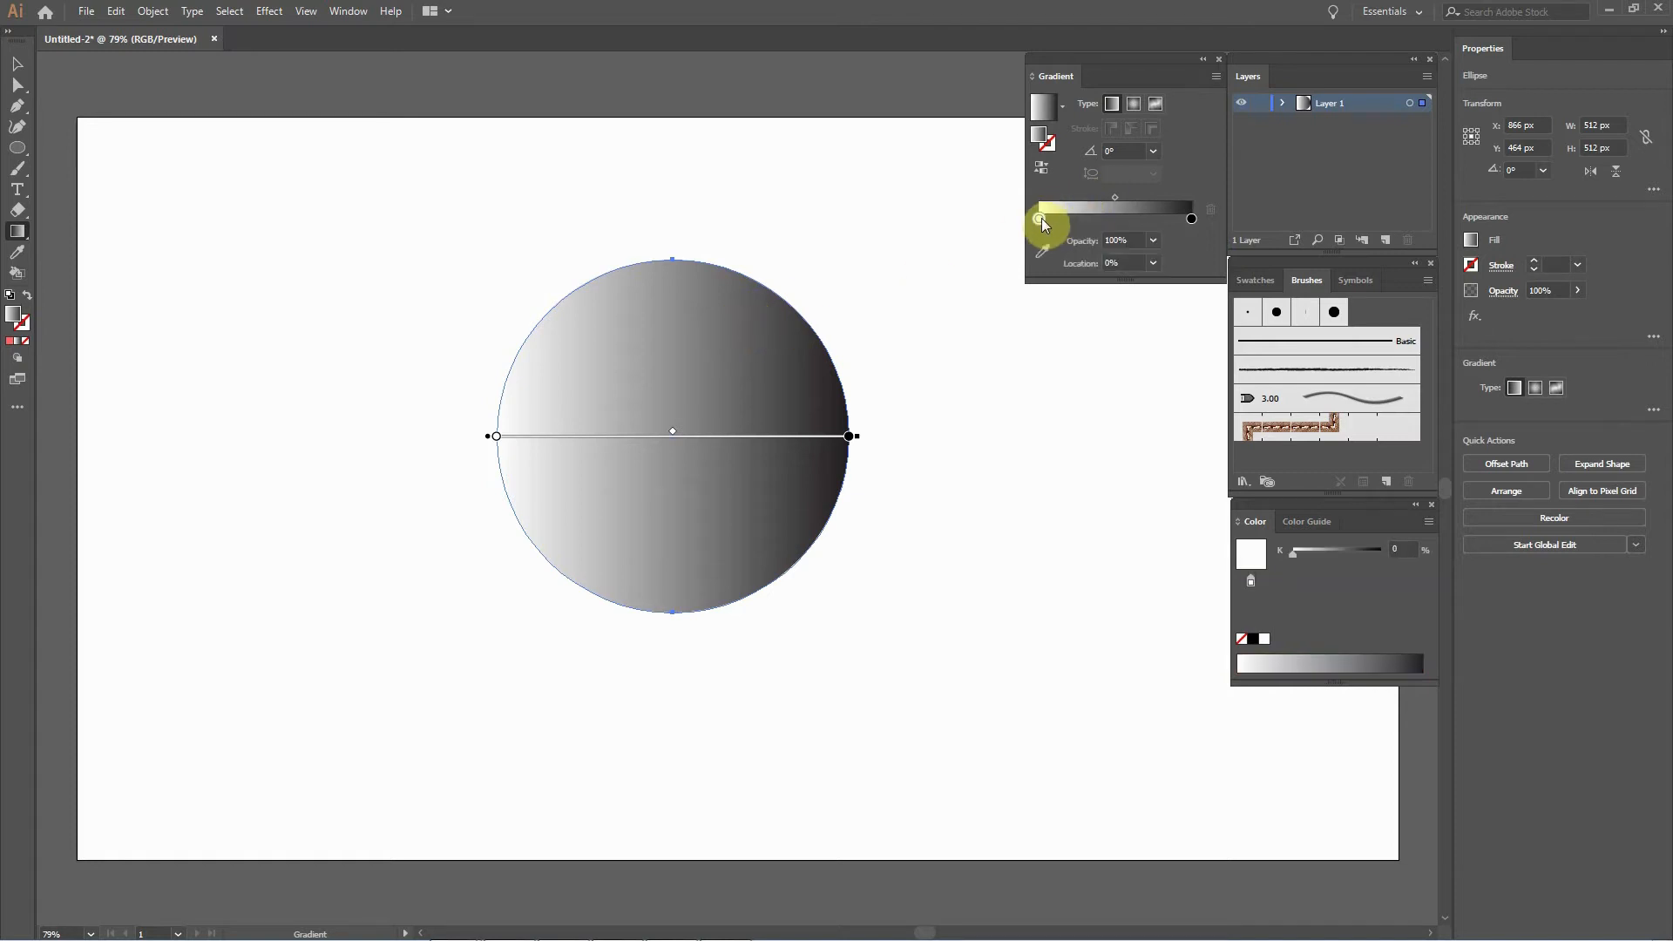
double_click(1043, 218)
left_click(1205, 166)
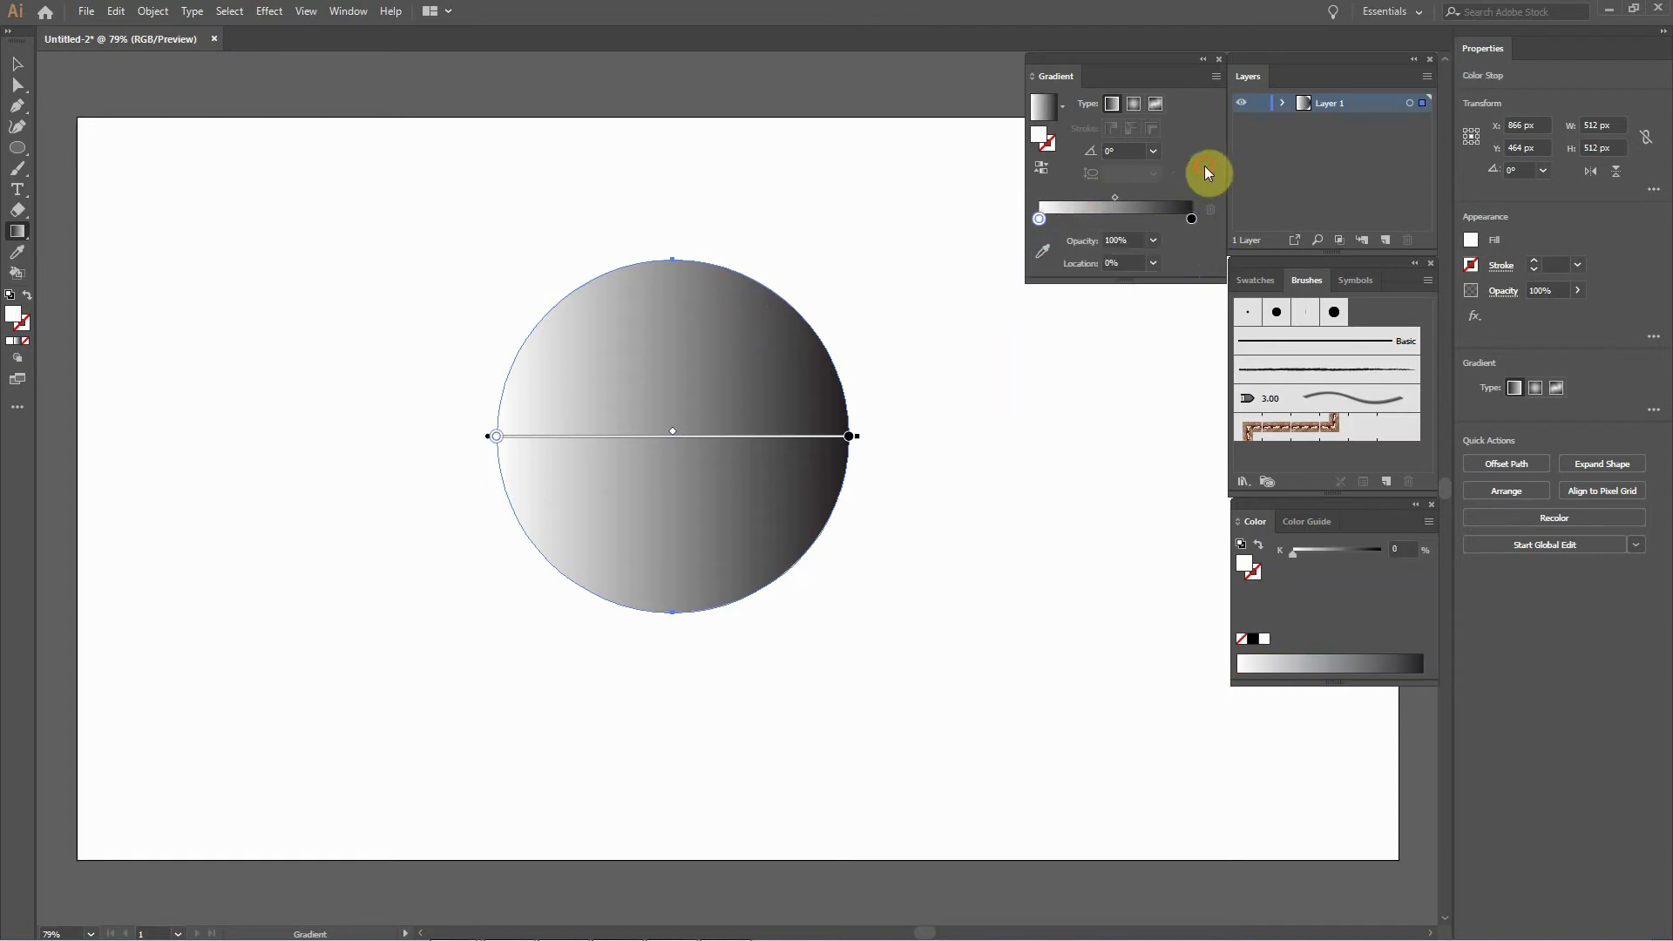
left_click_drag(569, 355, 807, 507)
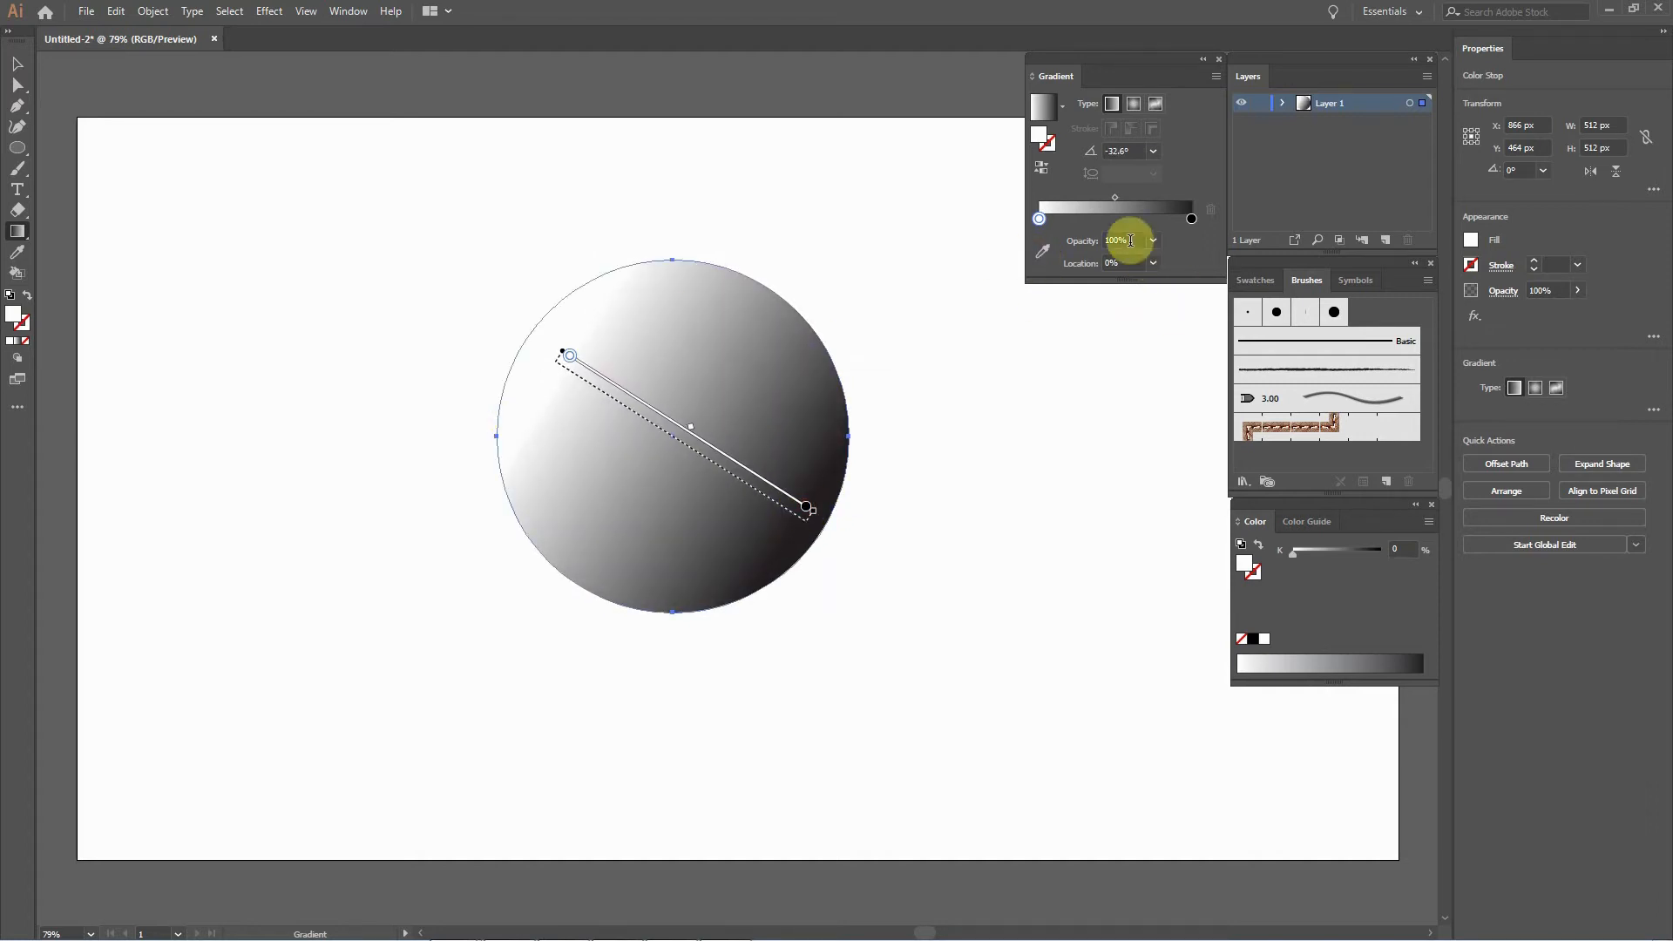
Recolour the gradient's white start stop with the dark red swatch C1272D.
double_click(1040, 217)
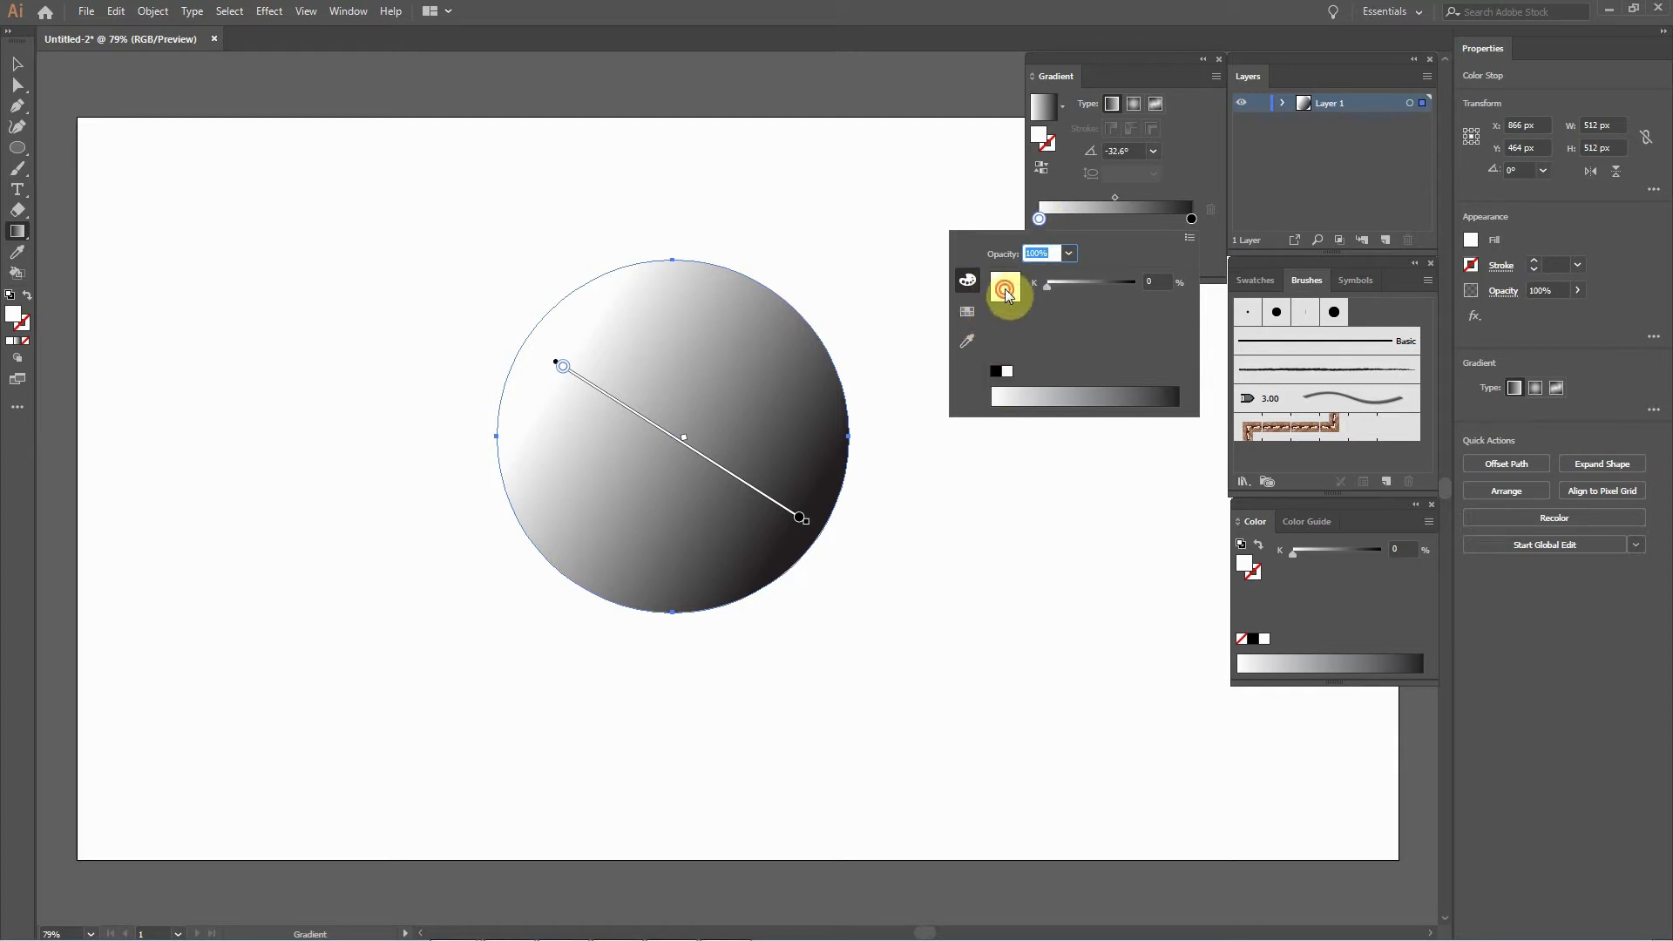
left_click(968, 312)
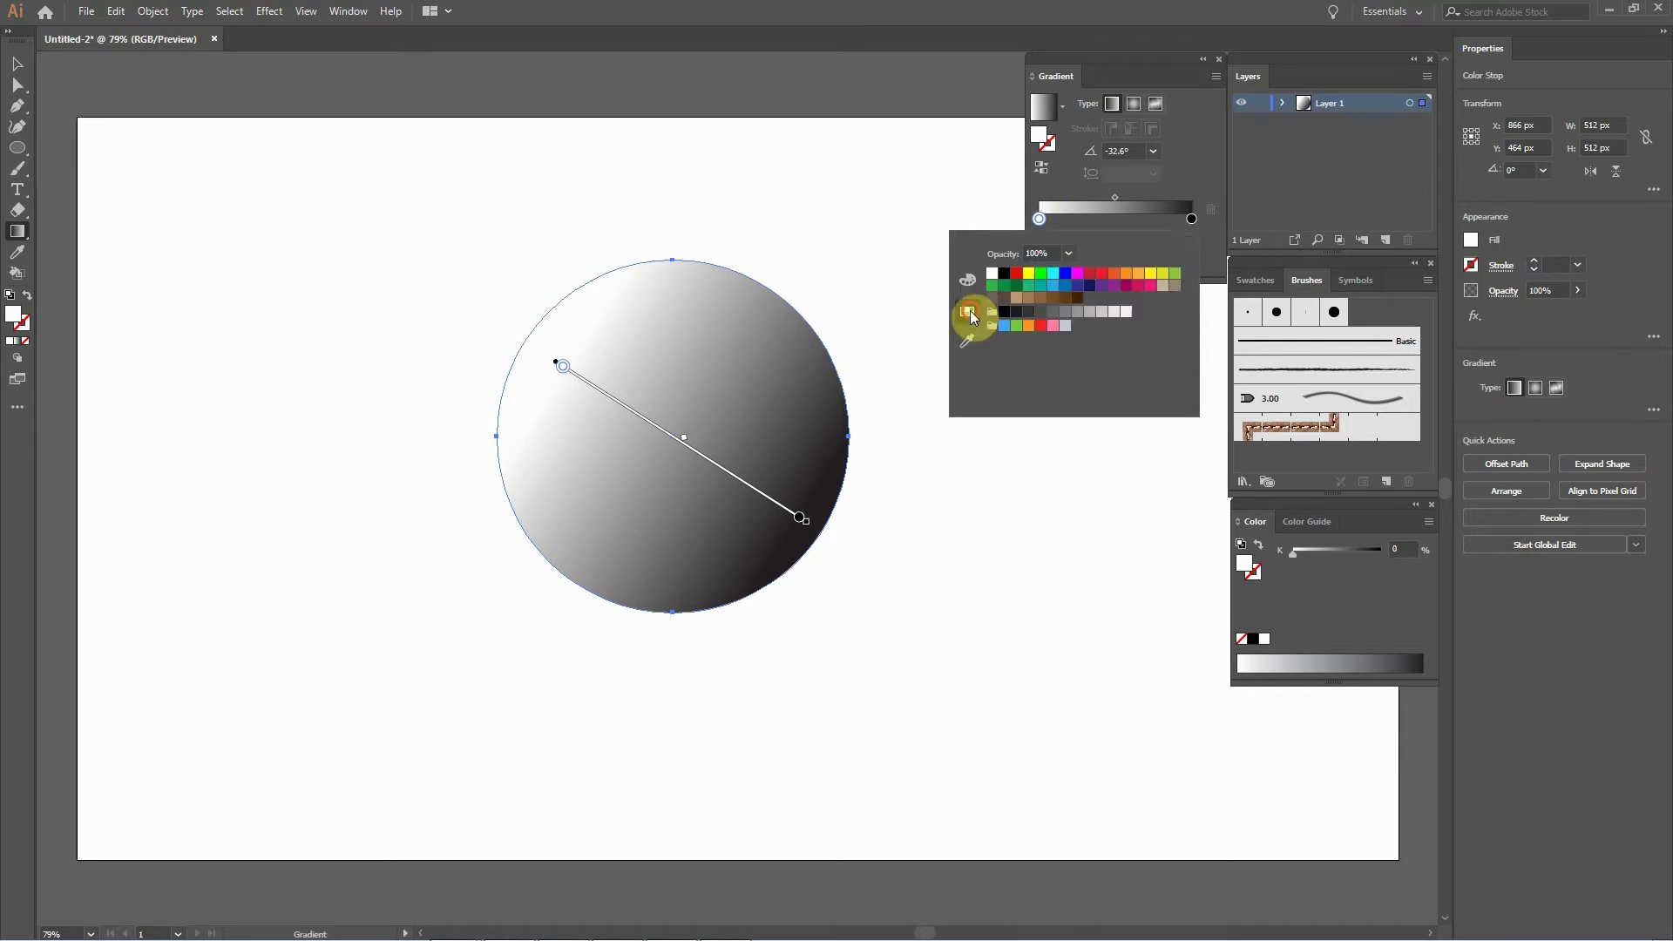
left_click(1094, 276)
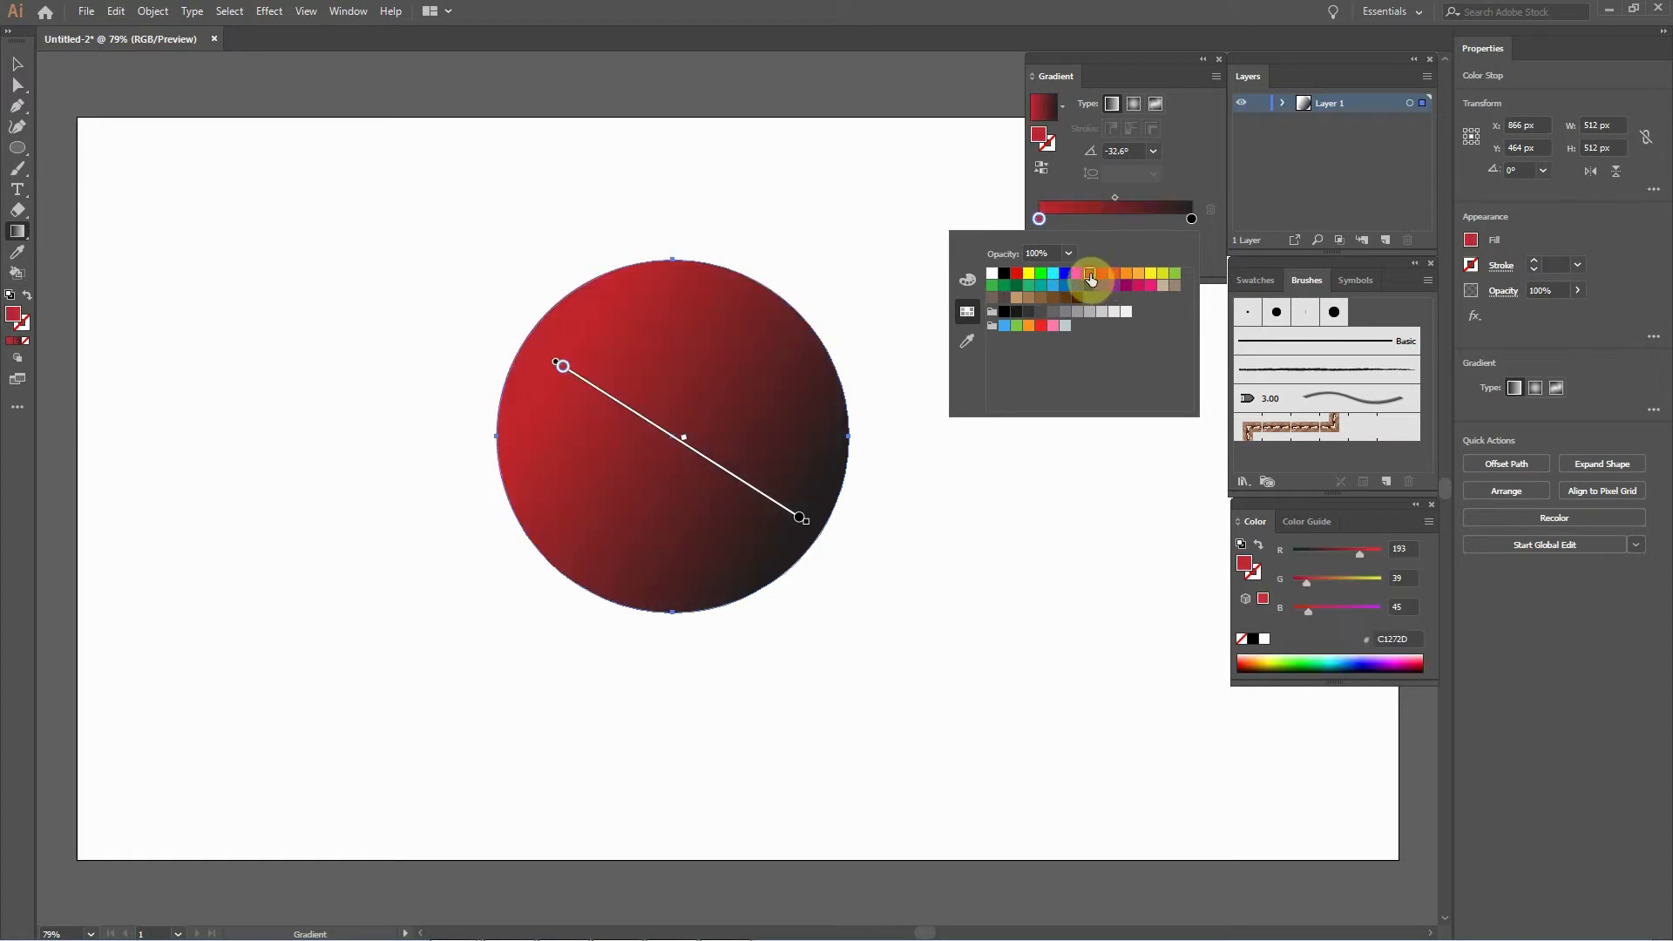
left_click(1159, 228)
Recolour the gradient's black end stop, trying grey and red swatches and finishing with the custom light red E56C75.
double_click(1191, 219)
left_click(1192, 220)
double_click(1190, 218)
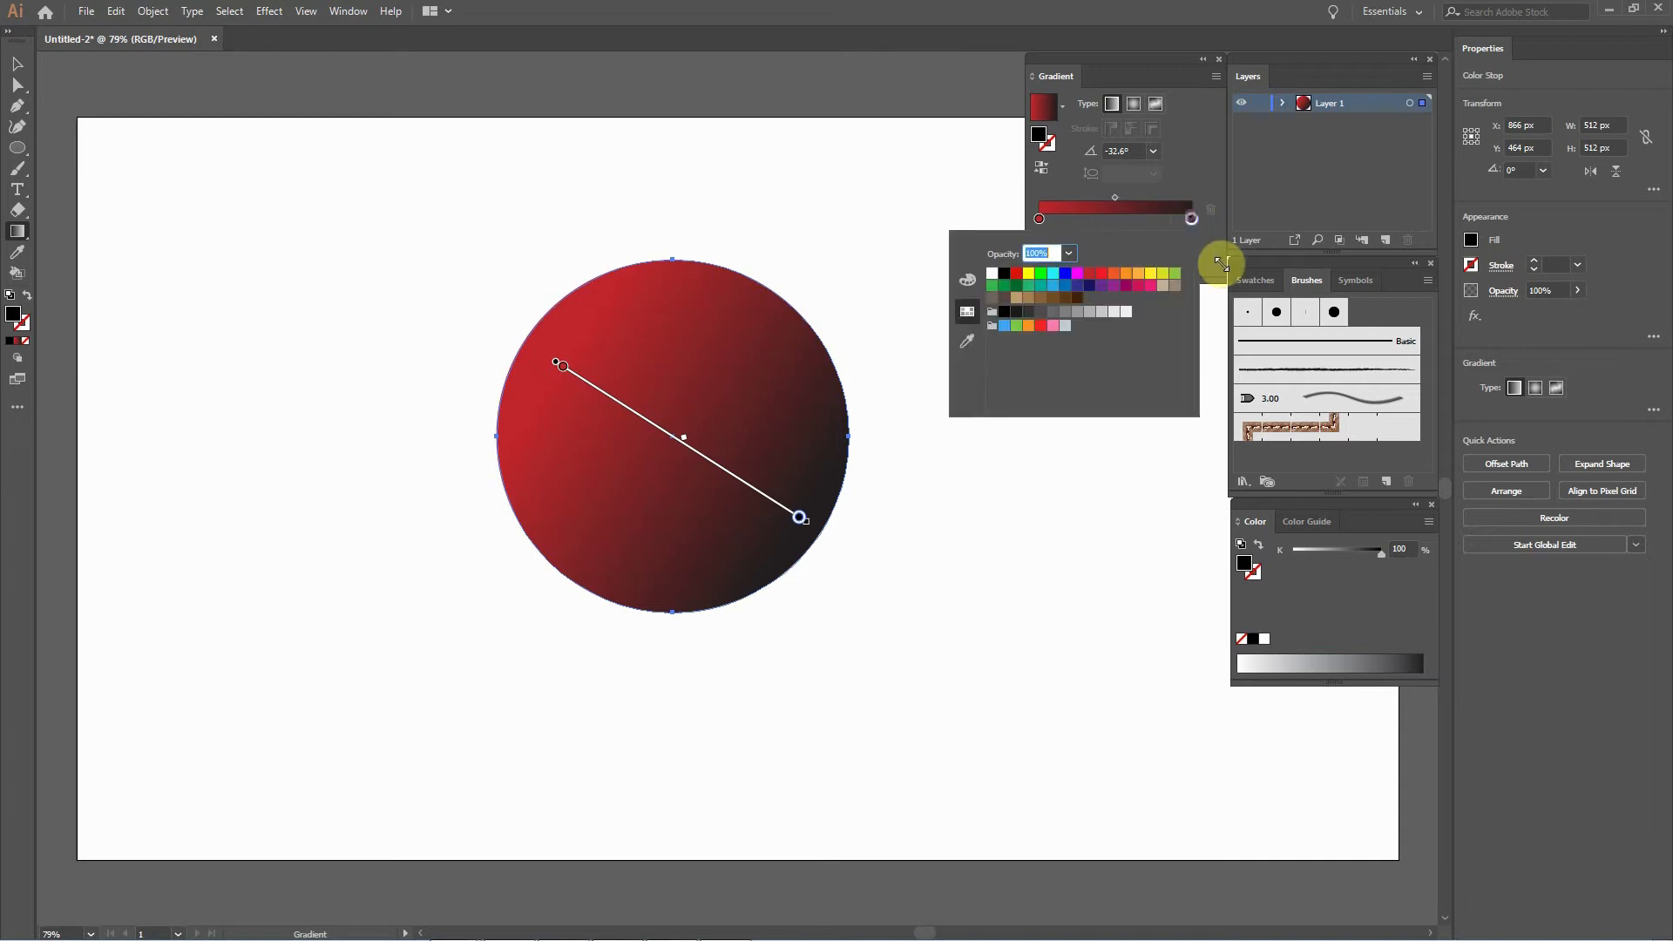
left_click(1053, 311)
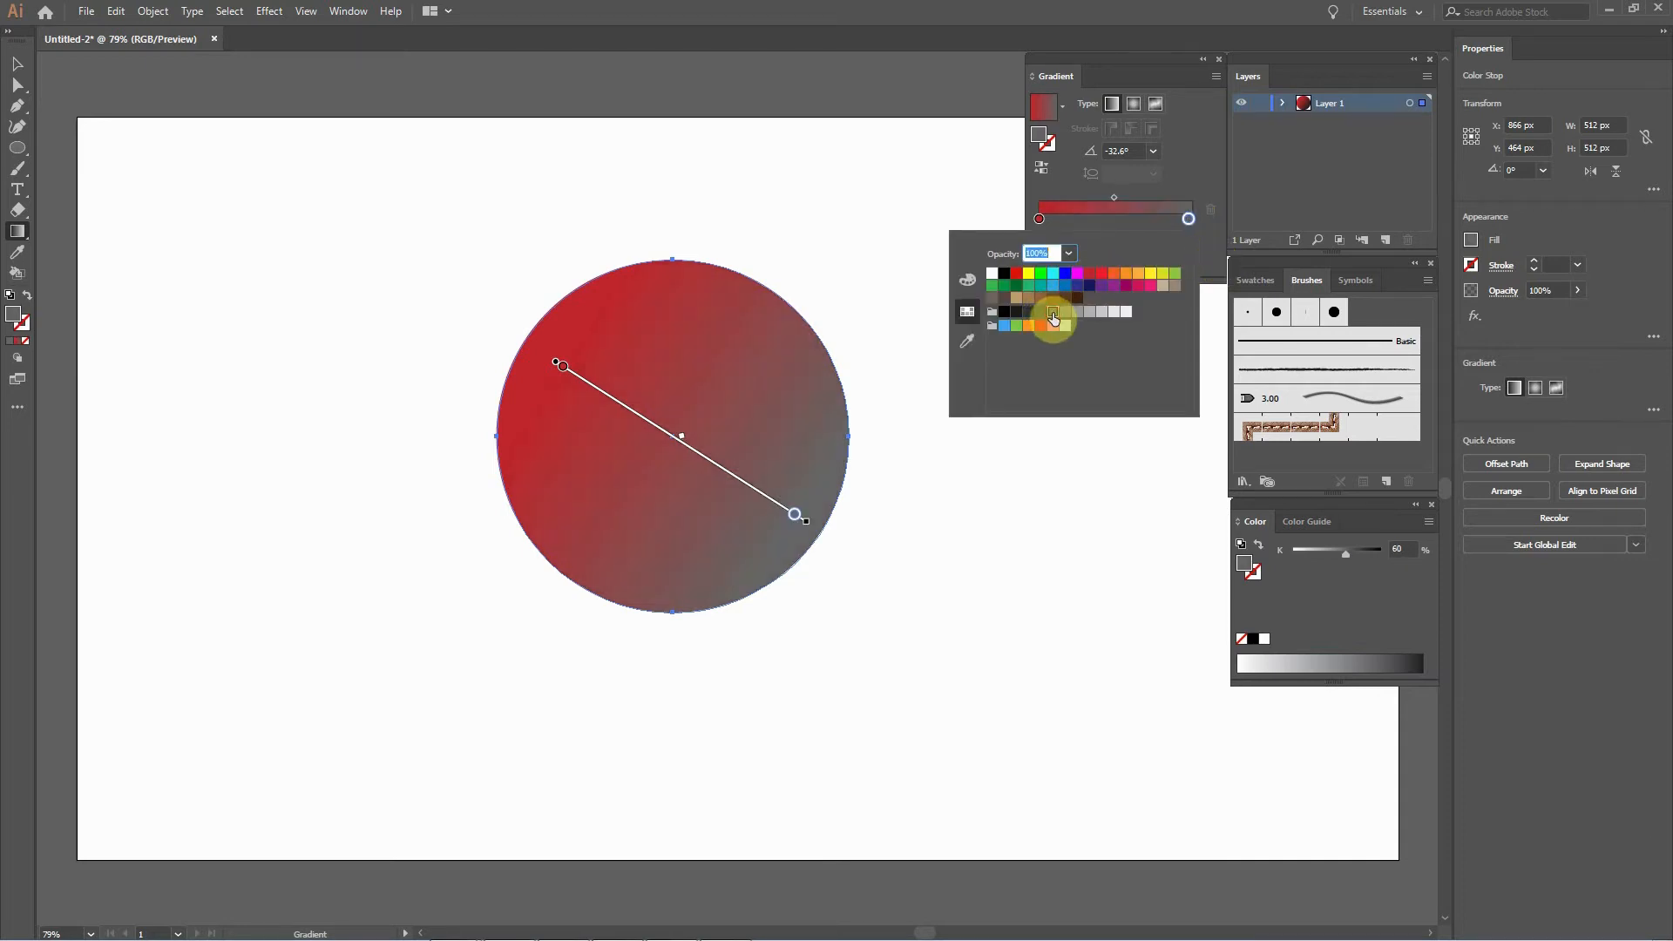
left_click(1082, 312)
left_click(1078, 312)
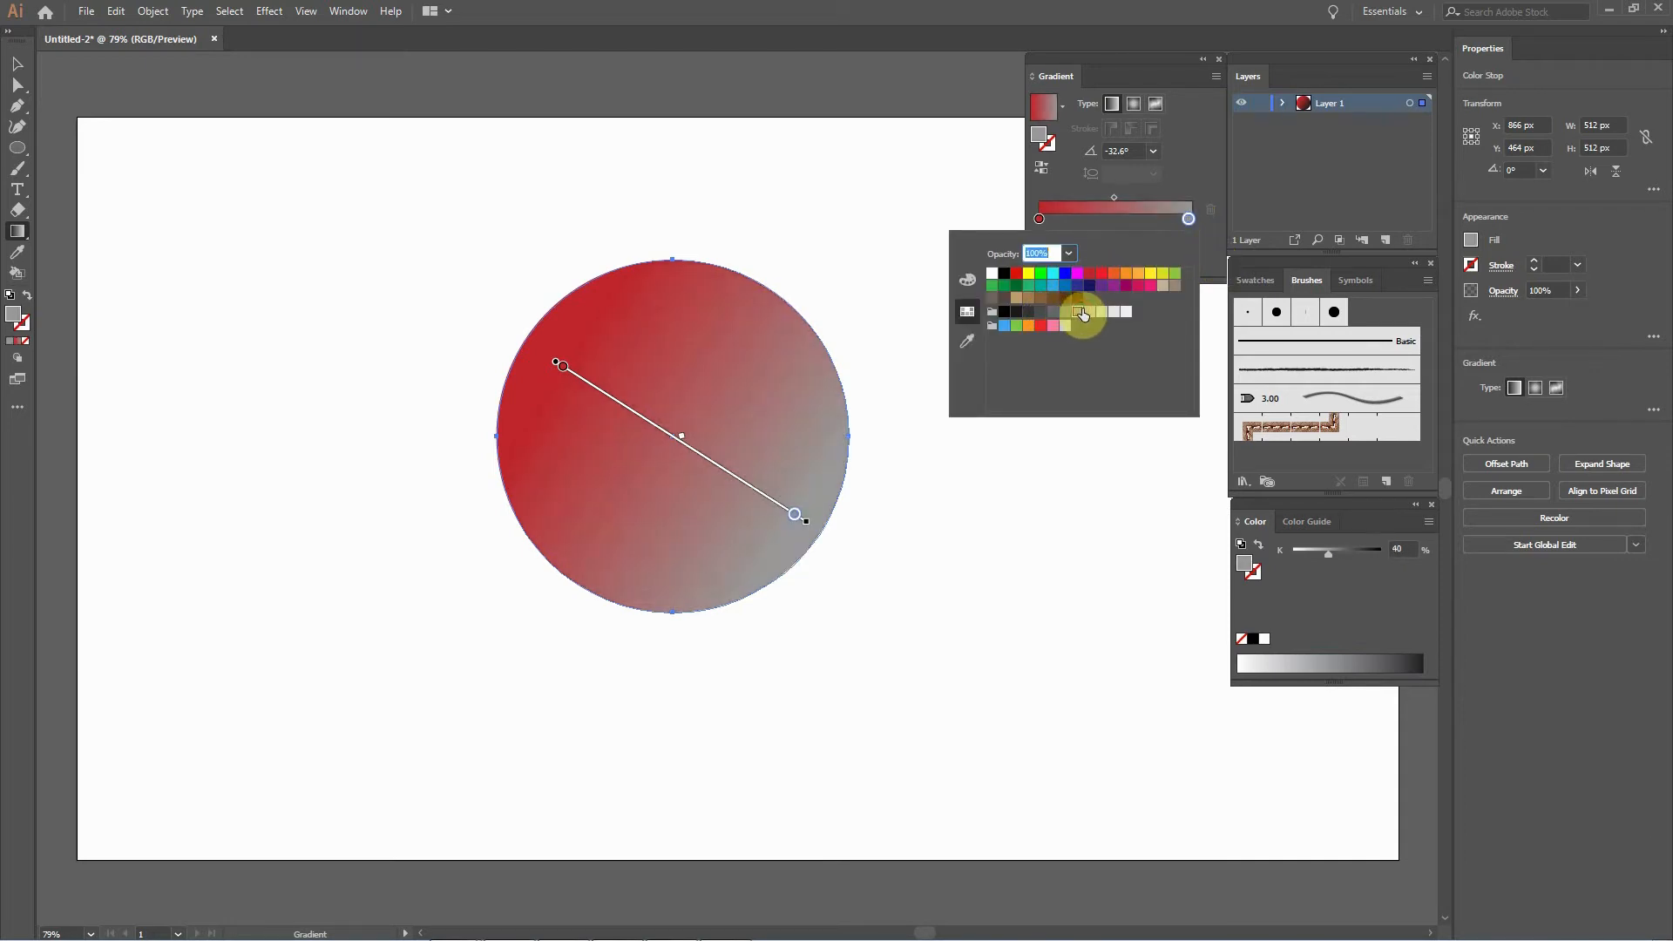
left_click(1090, 274)
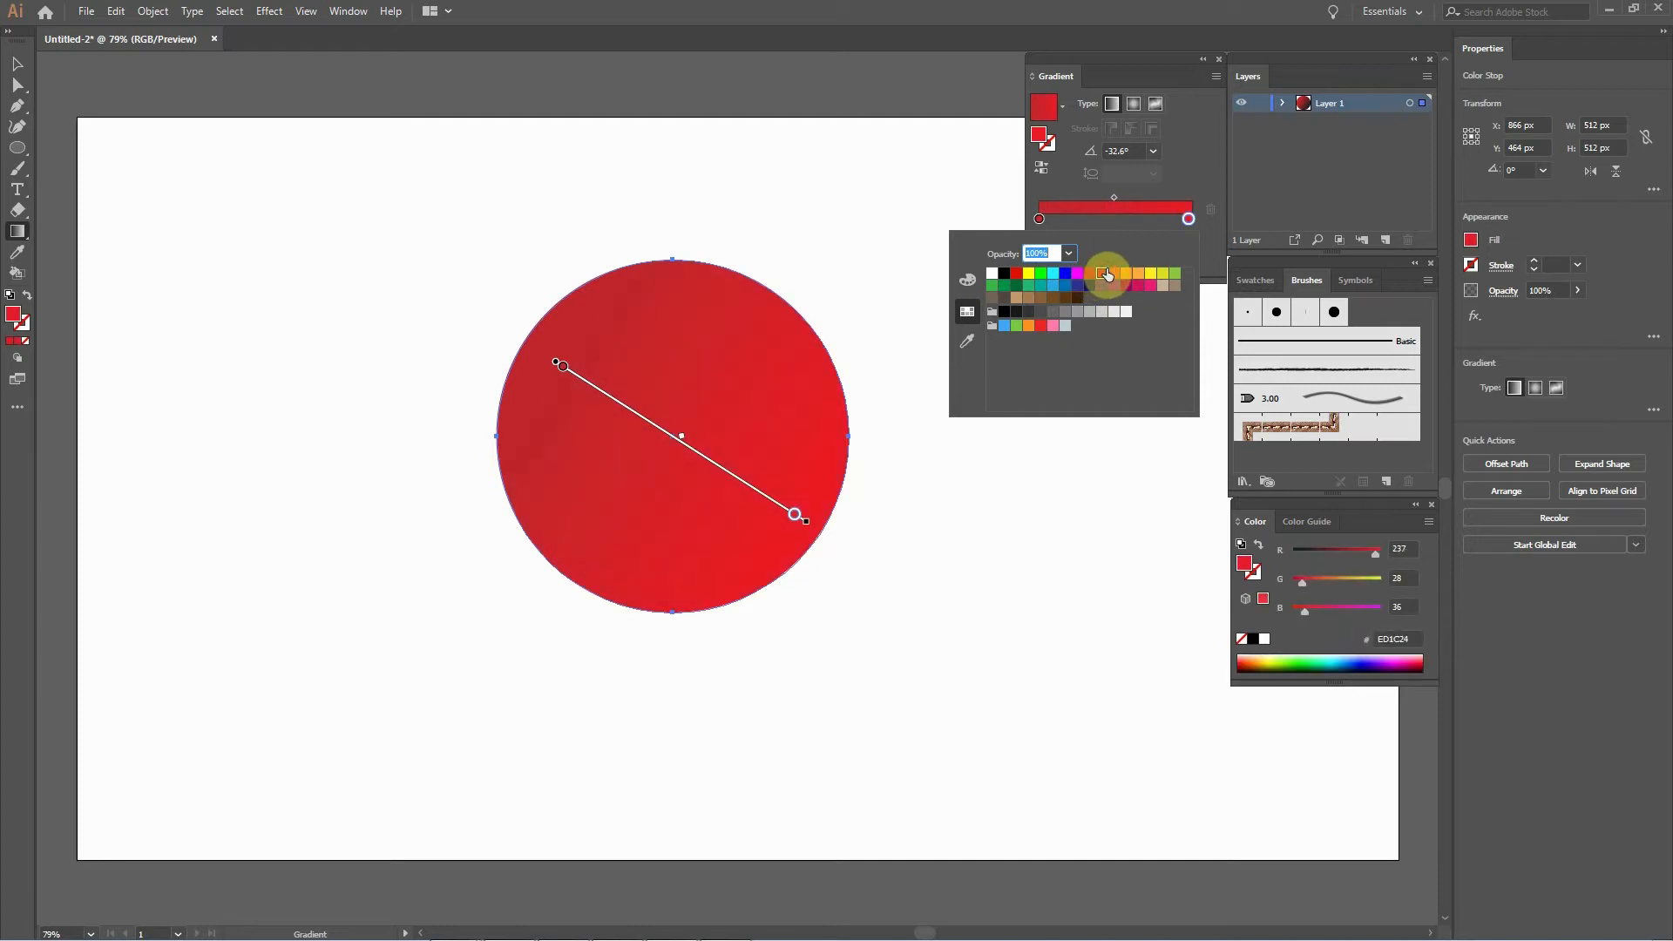
left_click(1040, 325)
left_click(1100, 275)
double_click(1041, 138)
left_click_drag(766, 435, 695, 439)
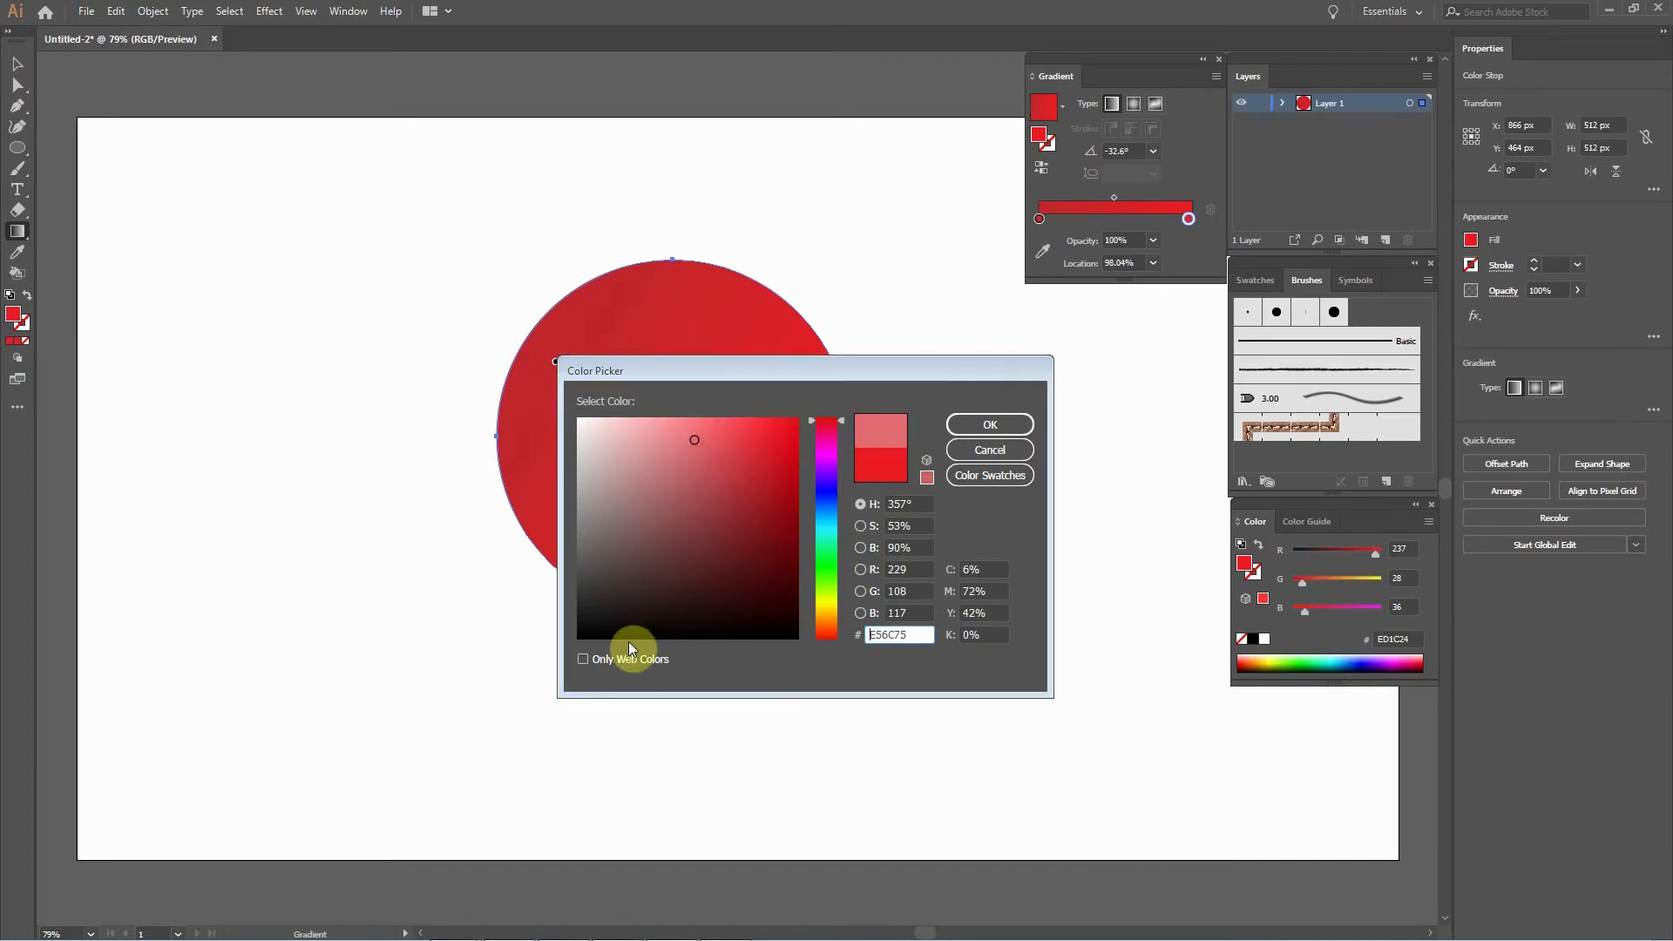
left_click(1000, 426)
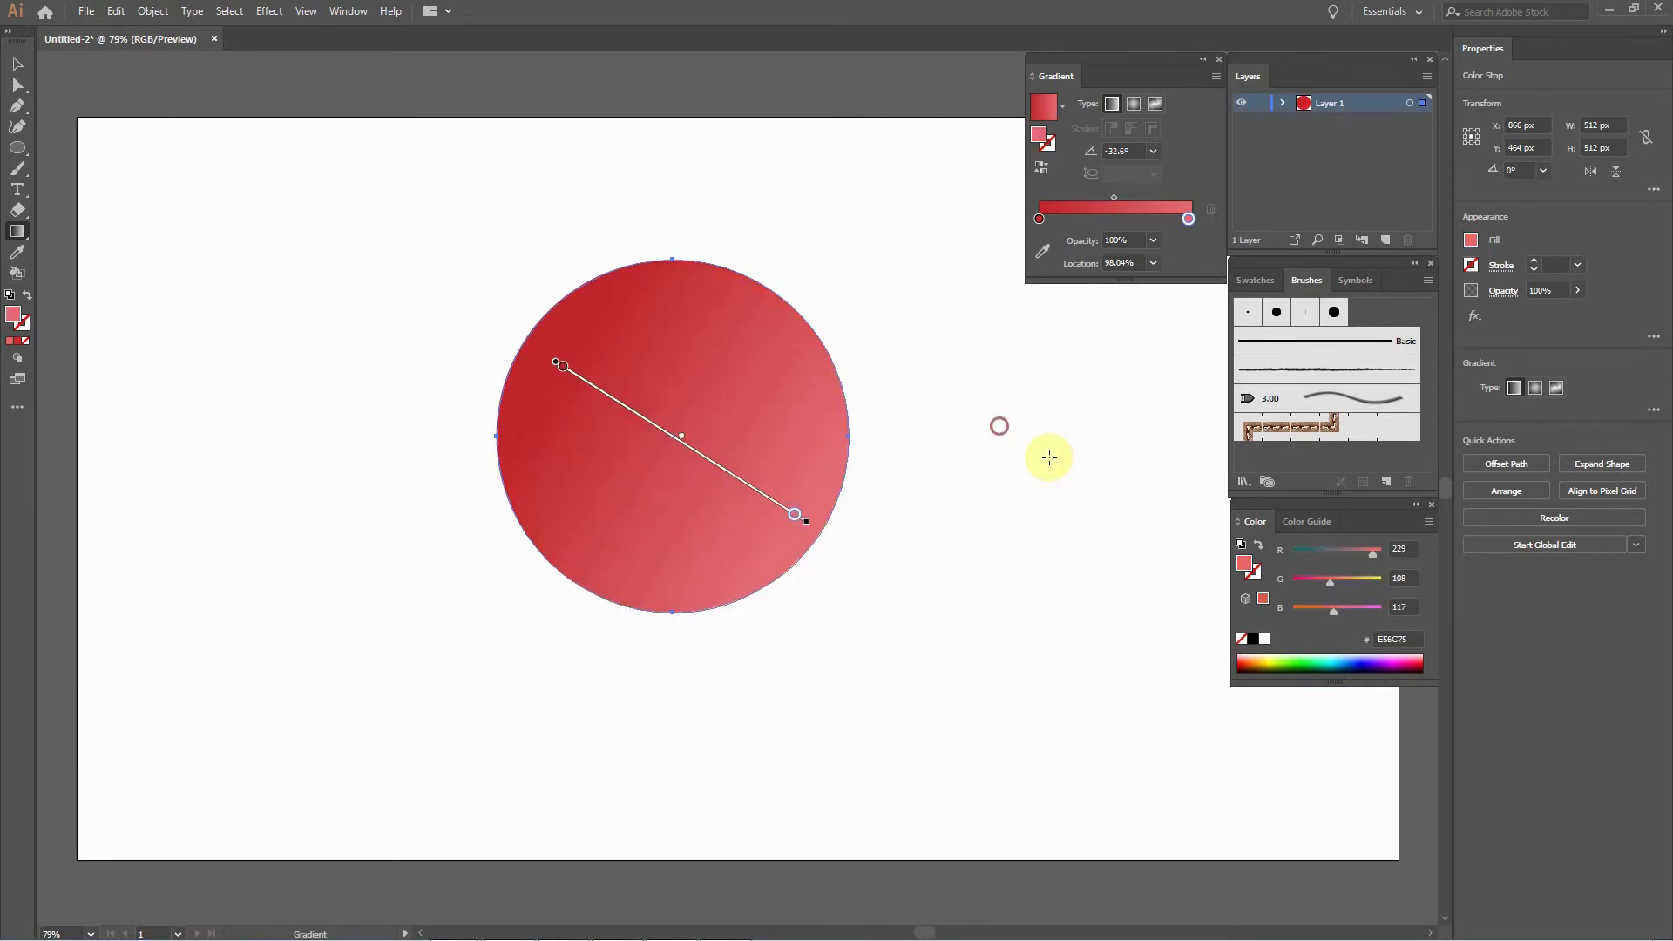
Enter and leave isolation mode on the gradient circle with the Selection tool and reselect the circle.
left_click(22, 66)
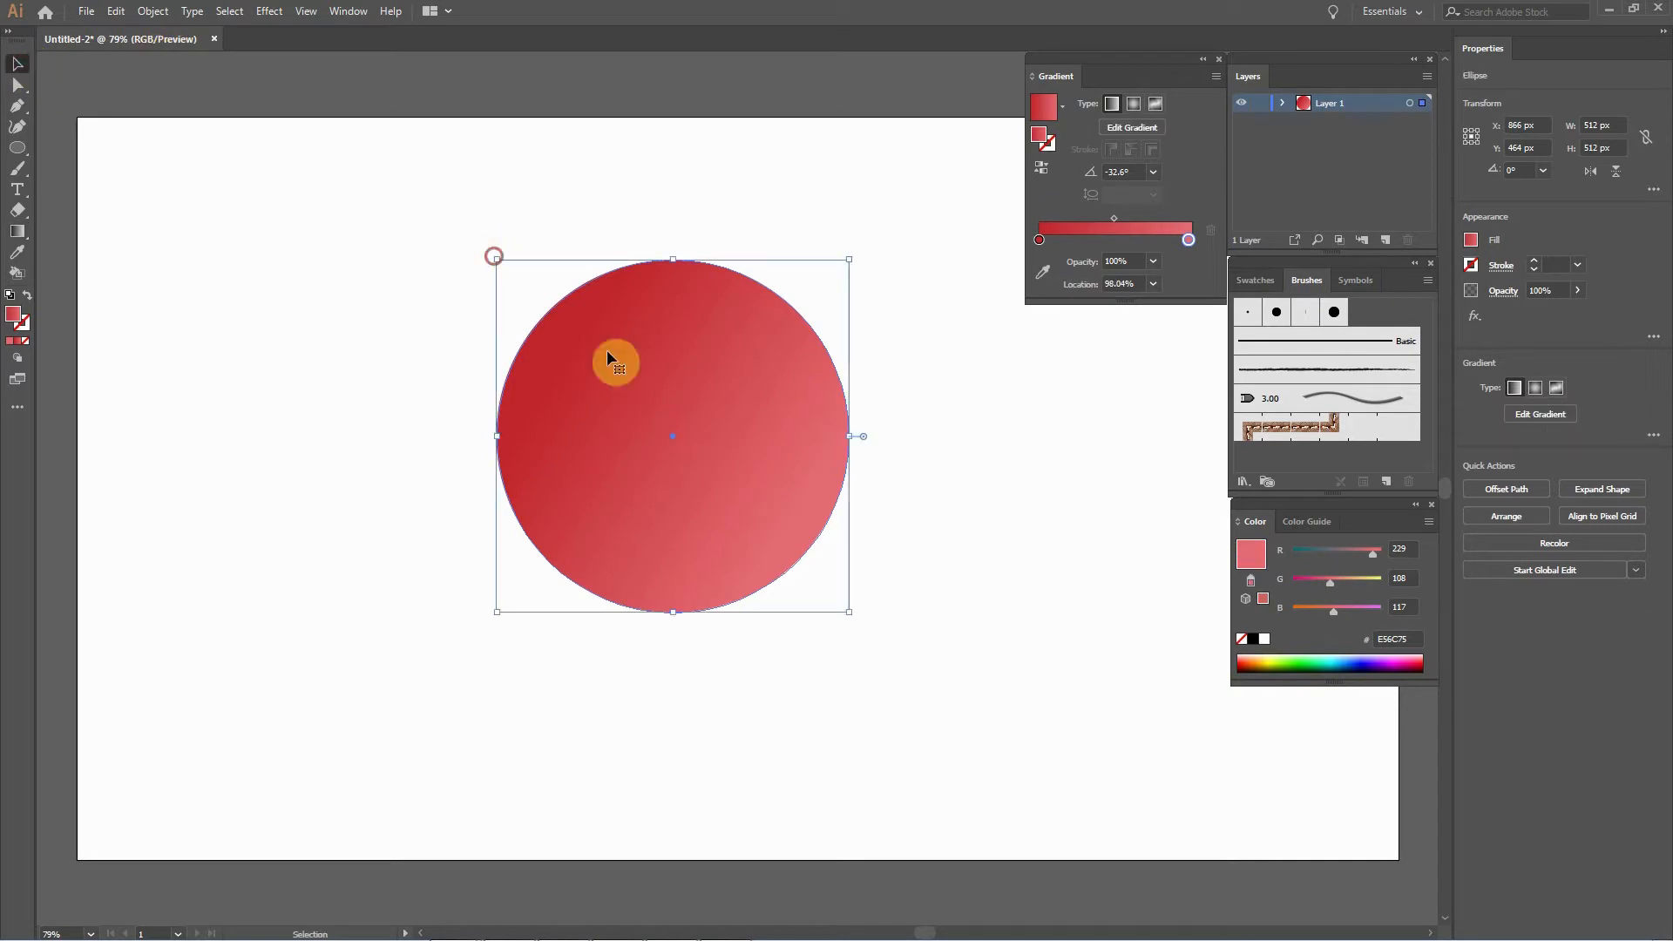
double_click(757, 473)
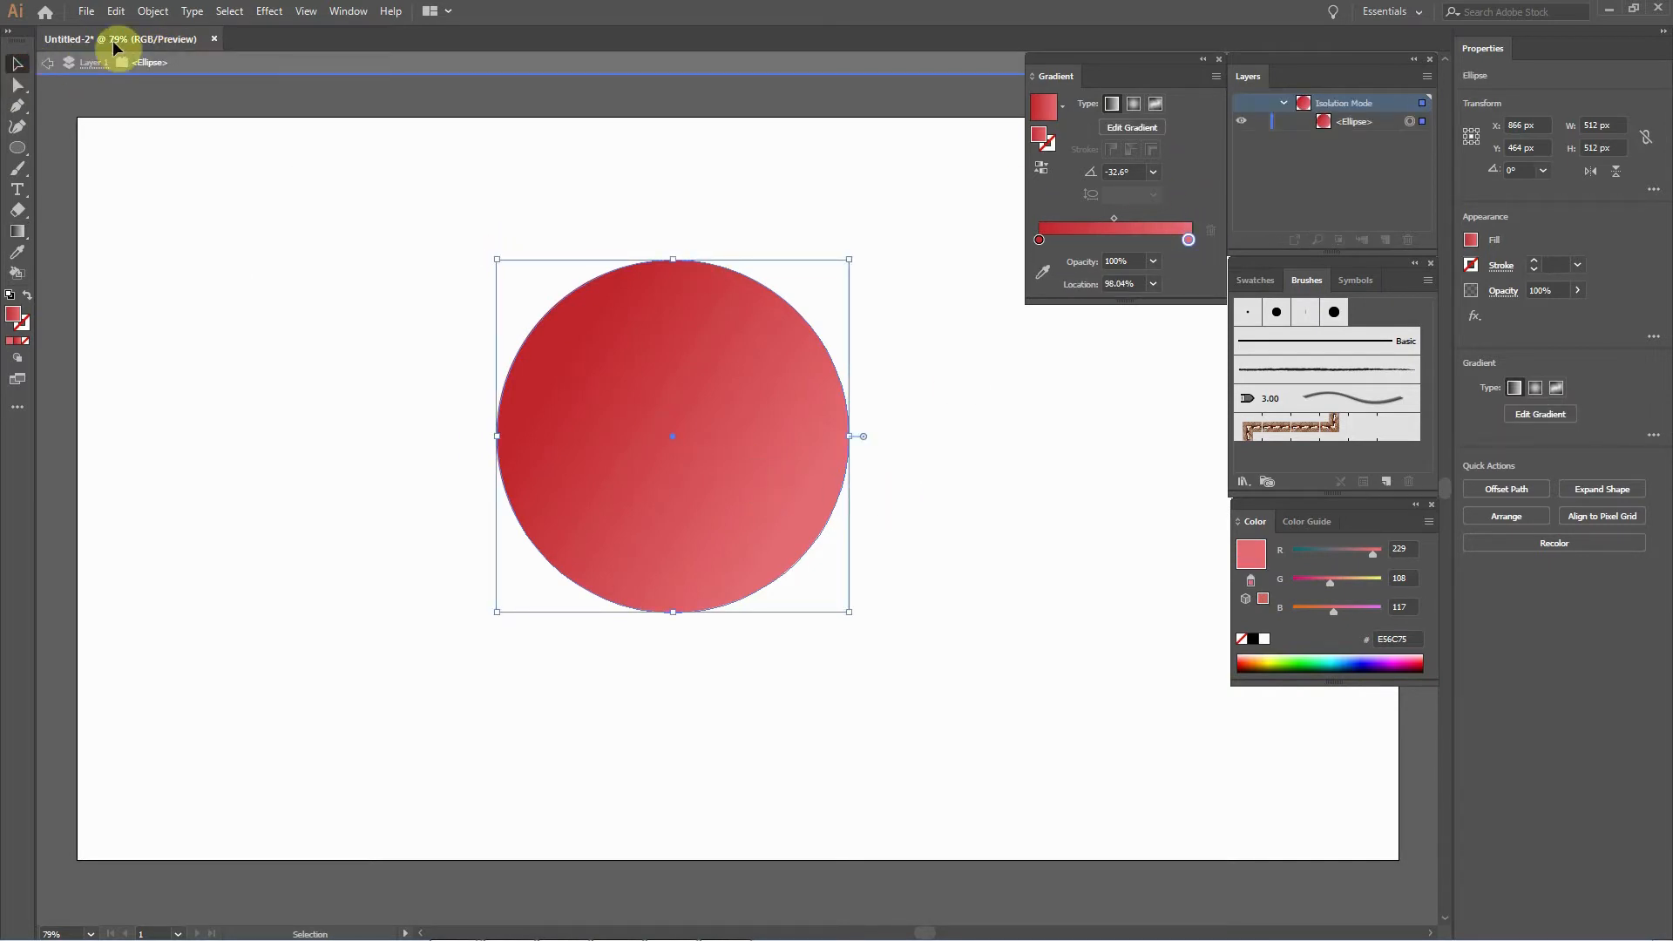
left_click(47, 63)
left_click(676, 444)
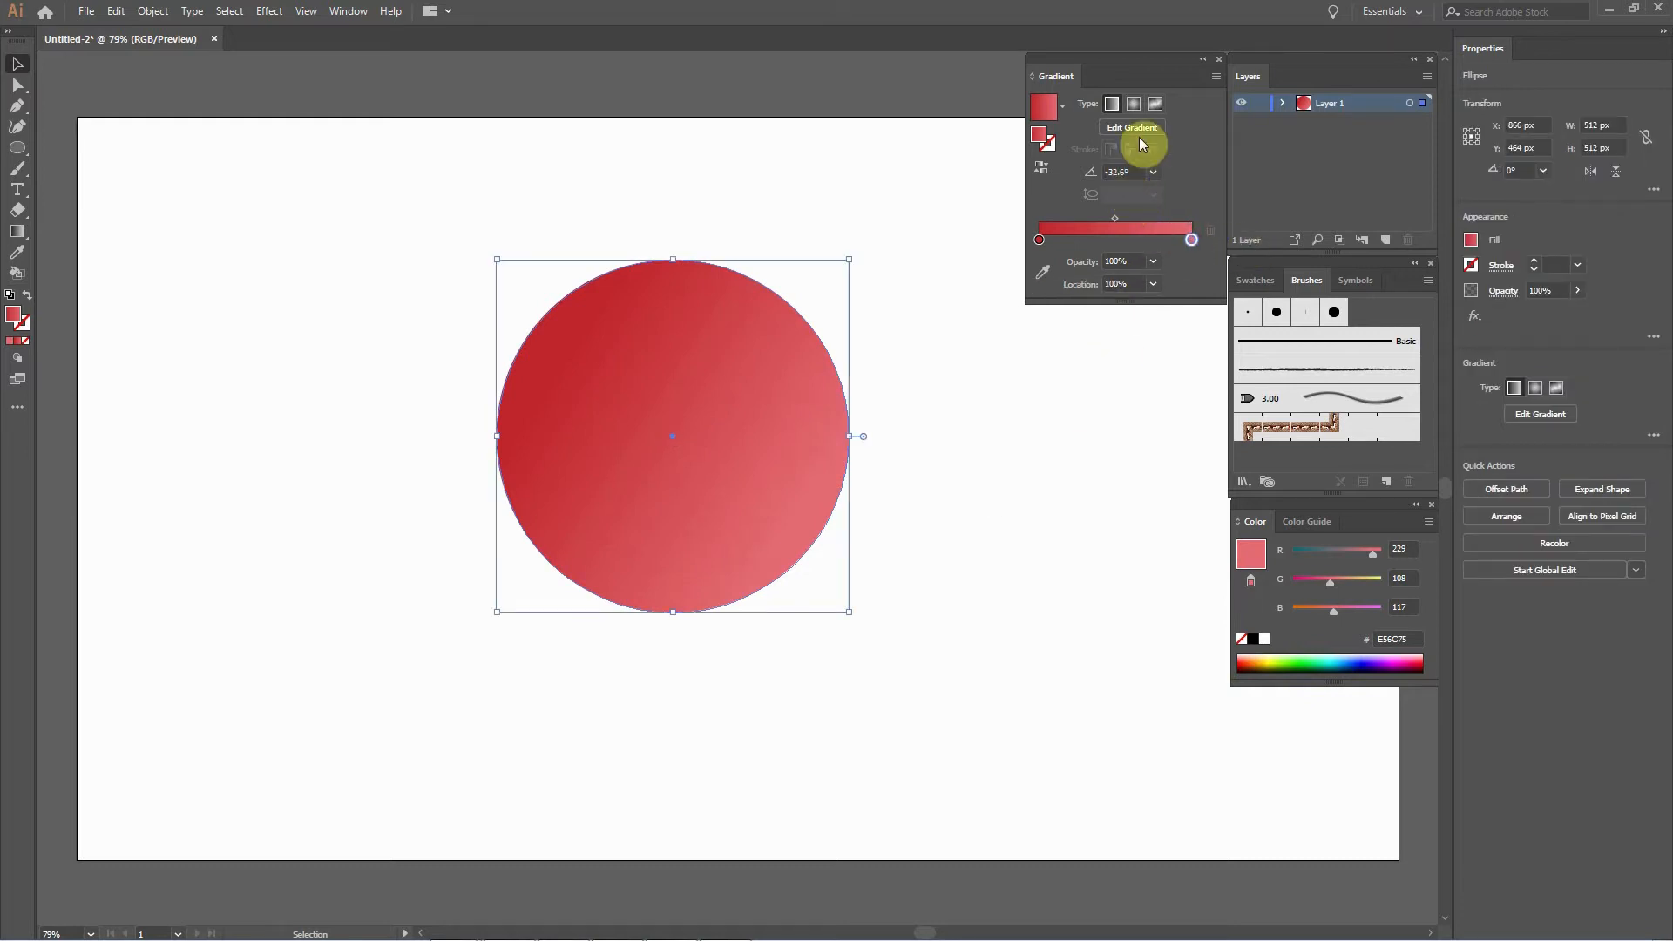
Change the circle's gradient type to Radial and check its angle and aspect ratio options.
left_click(1133, 103)
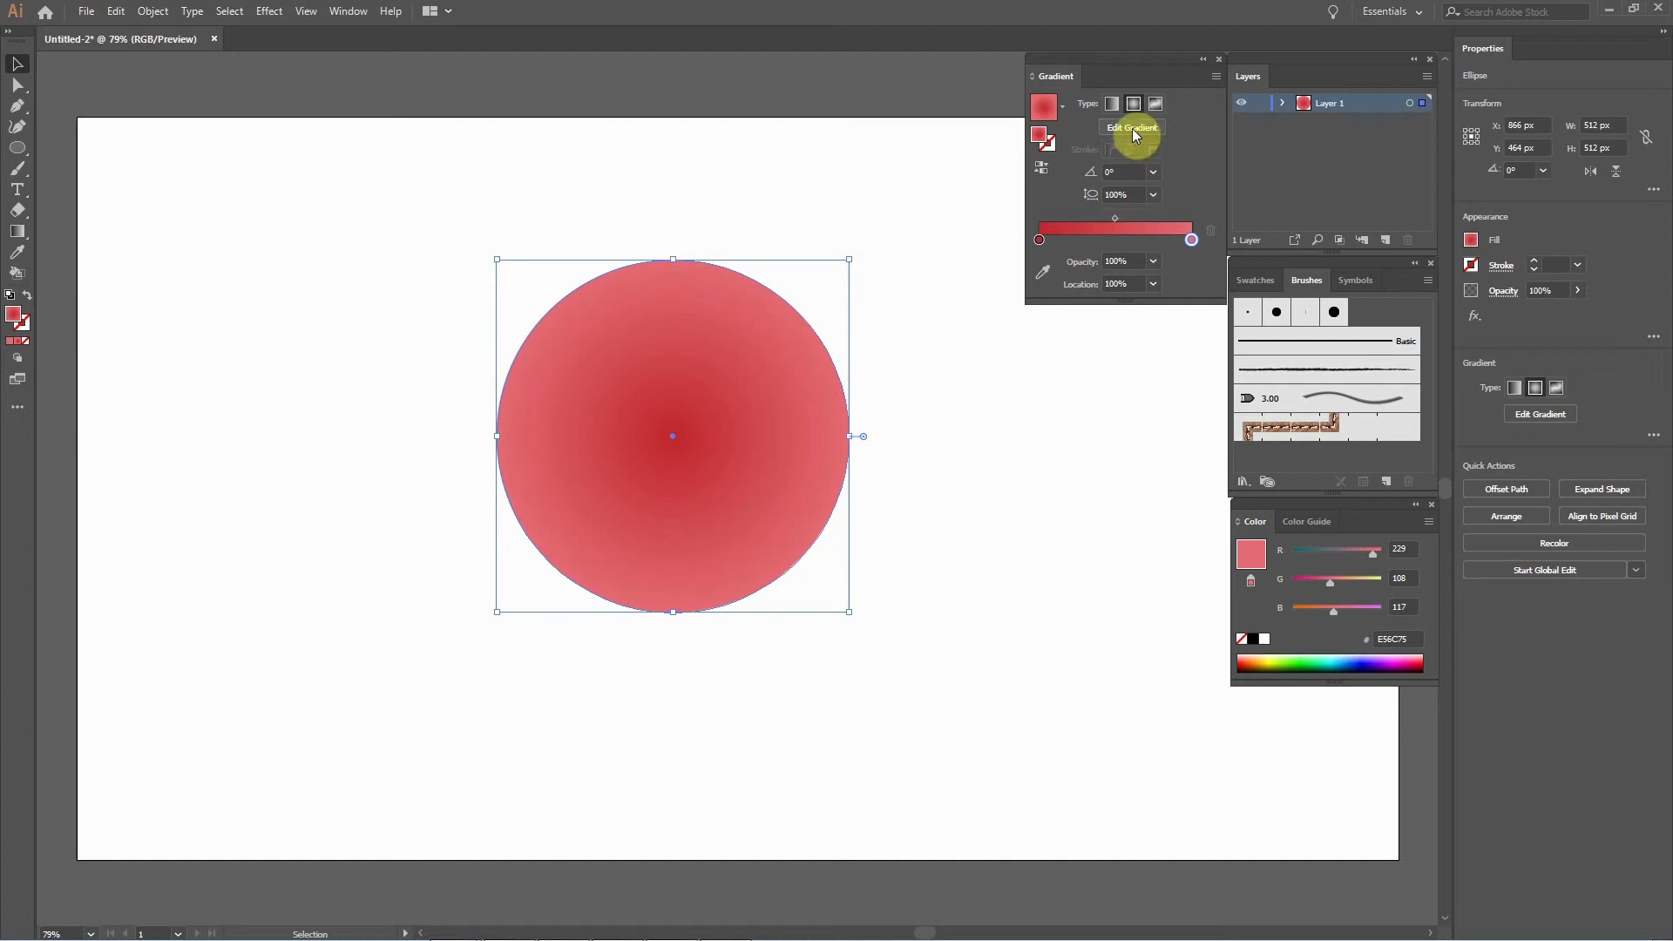
left_click(1155, 172)
left_click(1190, 150)
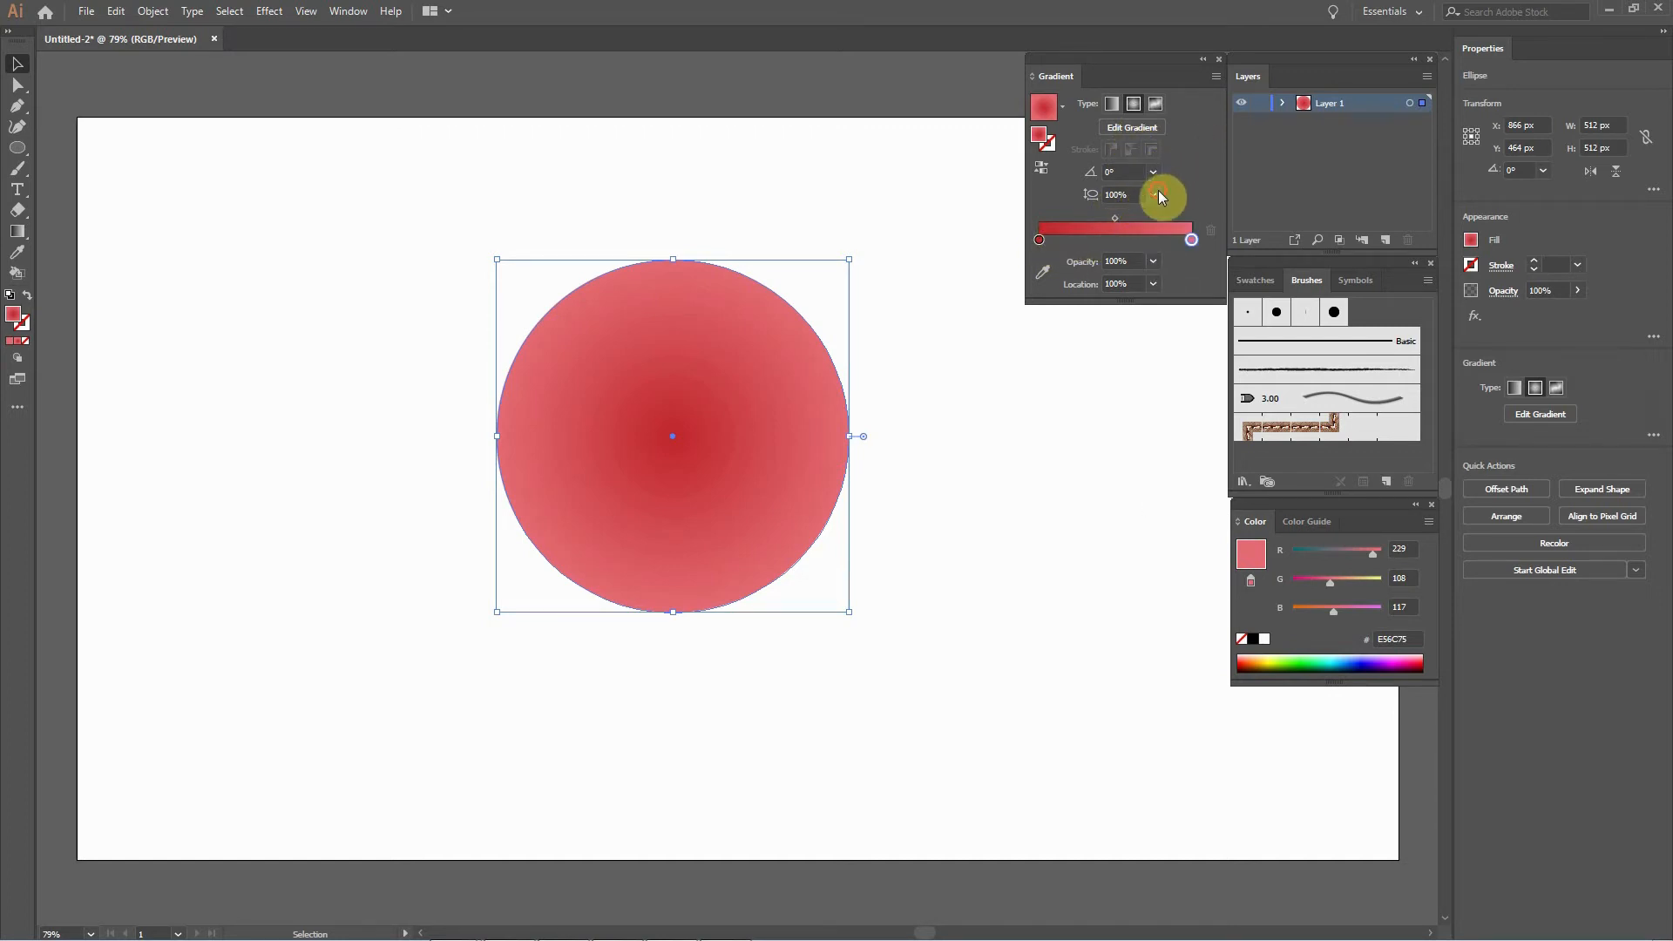
left_click(1154, 194)
left_click(1182, 175)
Reverse the circle's radial gradient so the light red is at the centre, and deselect the circle.
left_click(1127, 129)
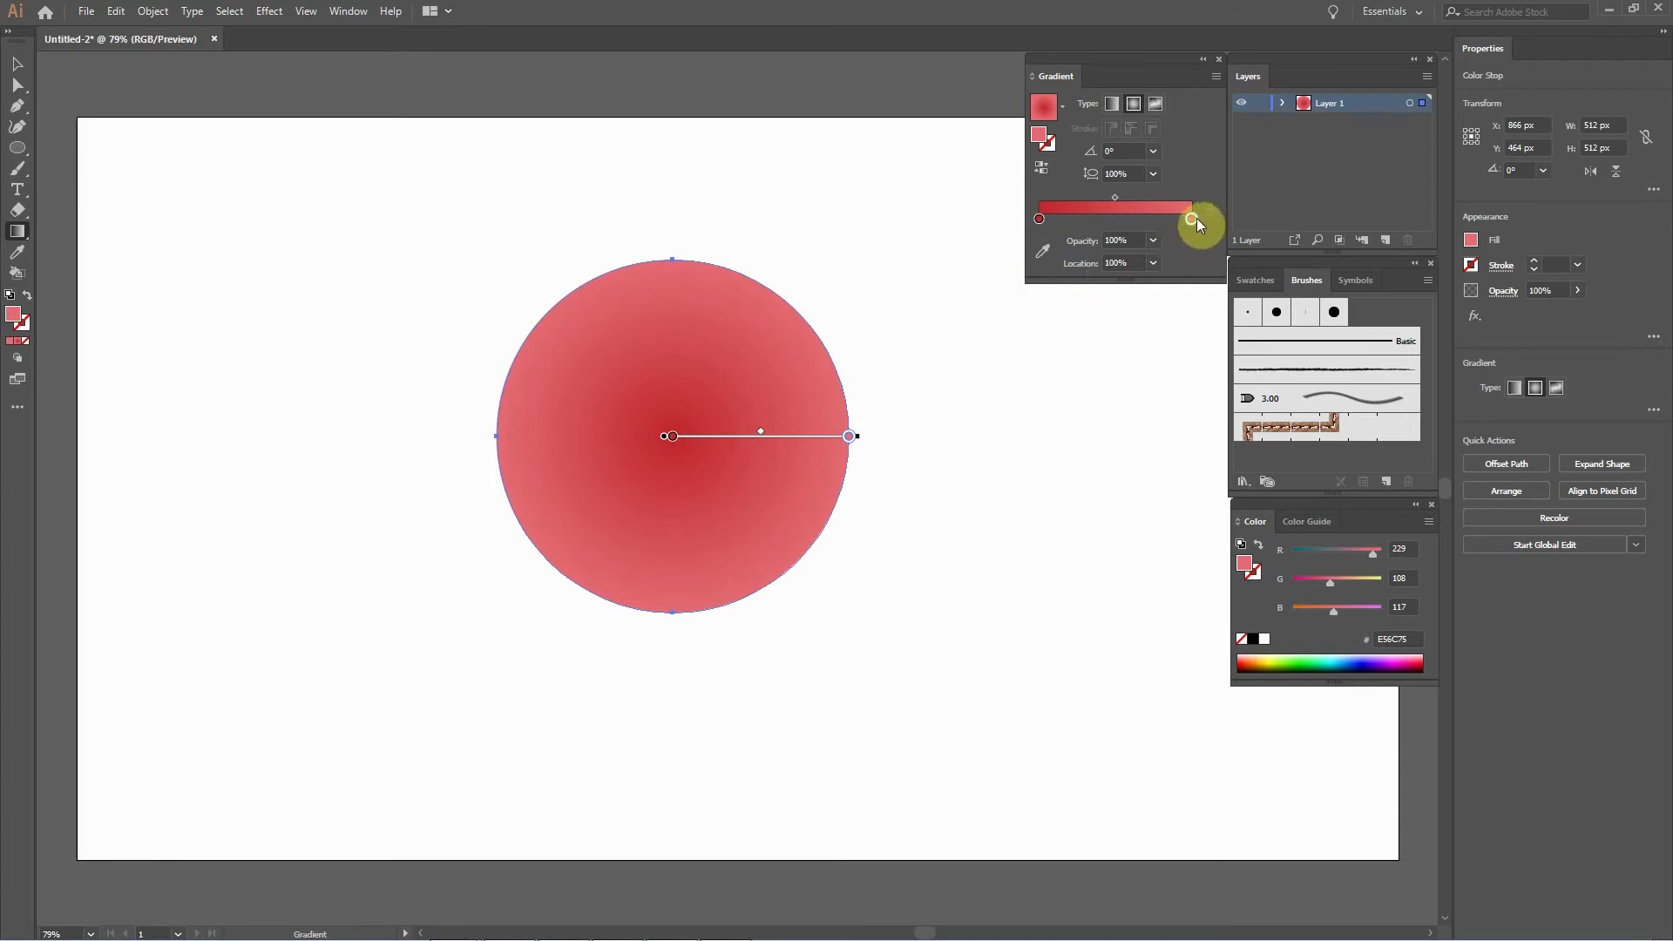
left_click(1041, 170)
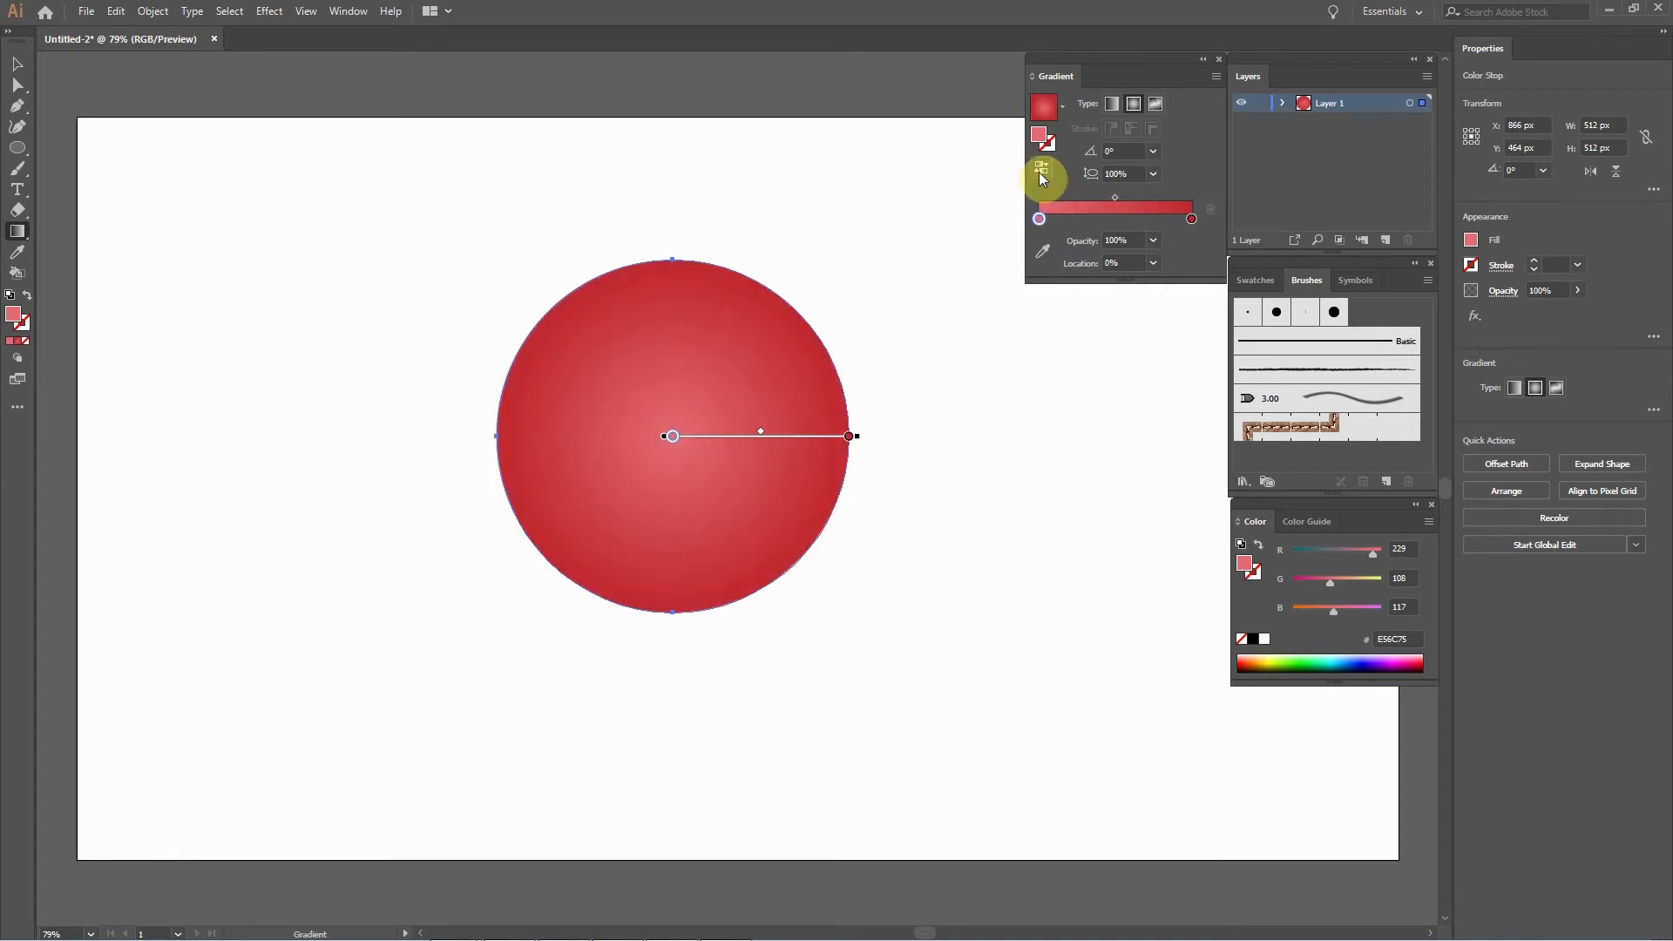
left_click(17, 65)
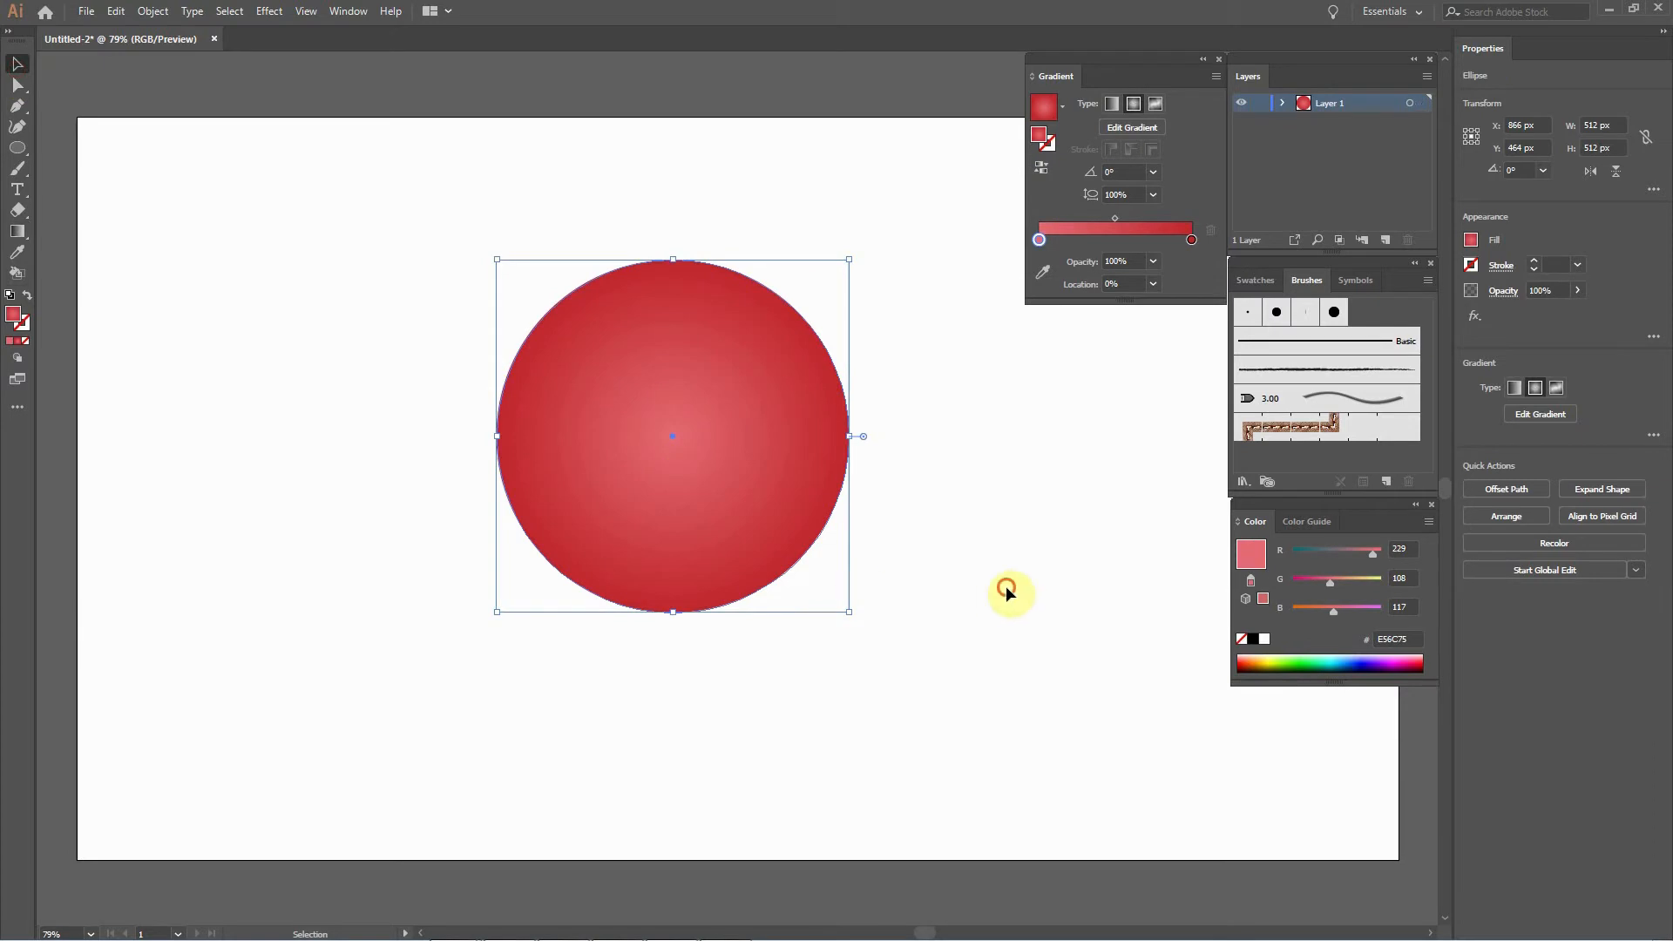
left_click(1006, 586)
Select the circle, apply a Freeform gradient in Points mode, and add a white colour point in its upper-left area.
left_click(831, 417)
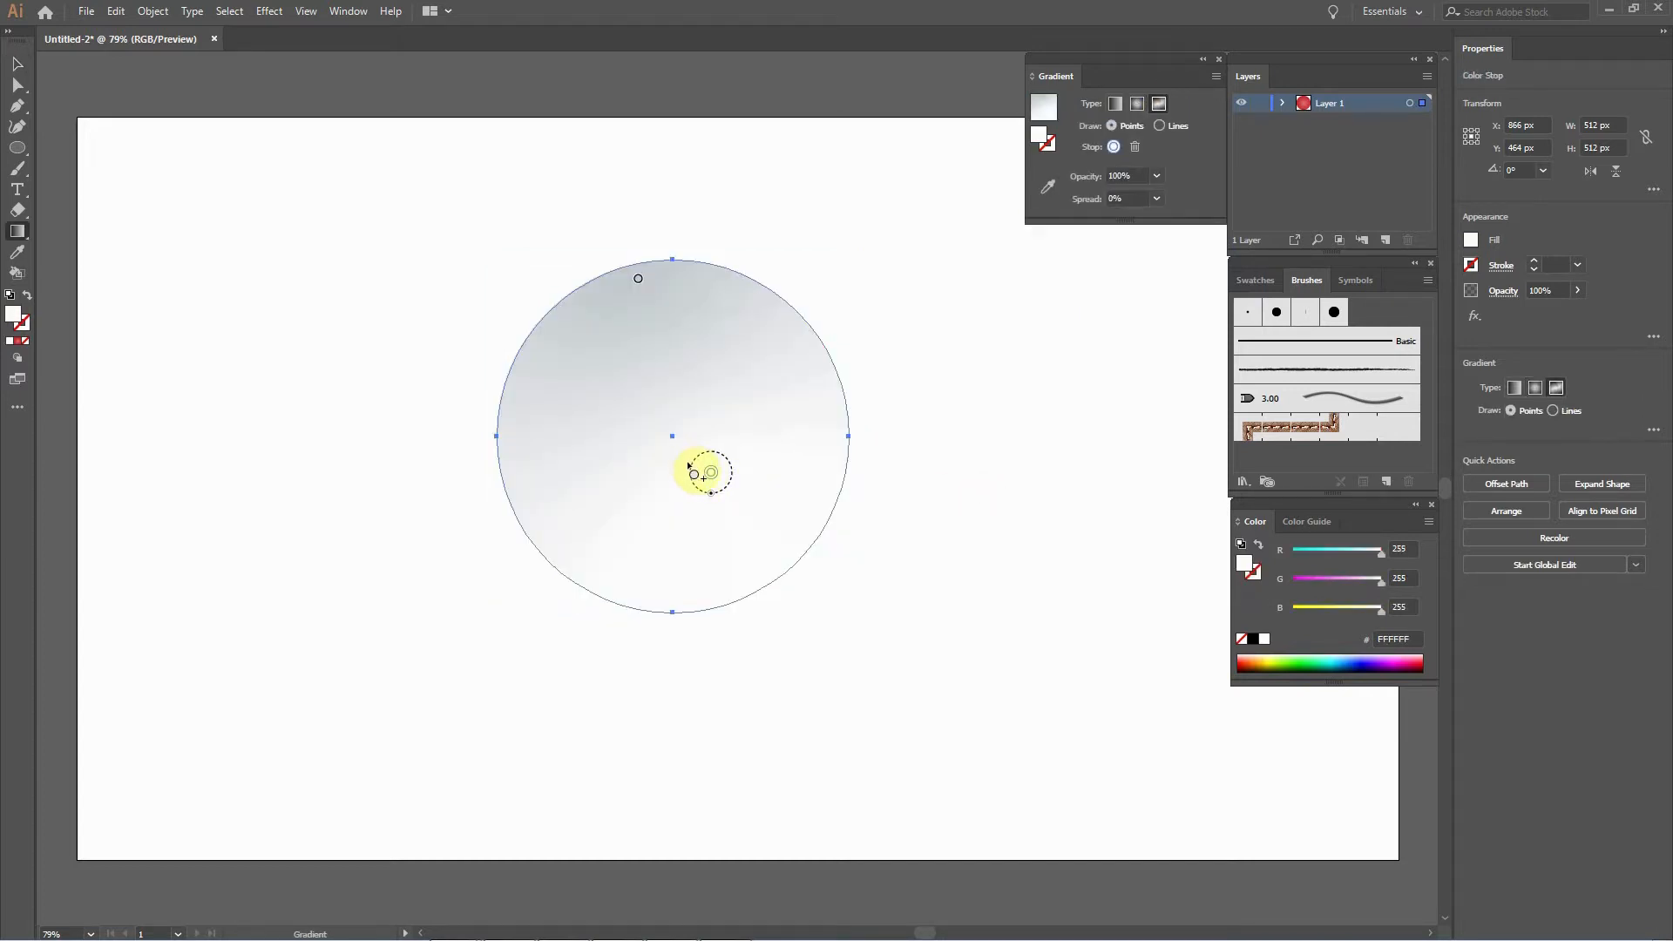
left_click(581, 363)
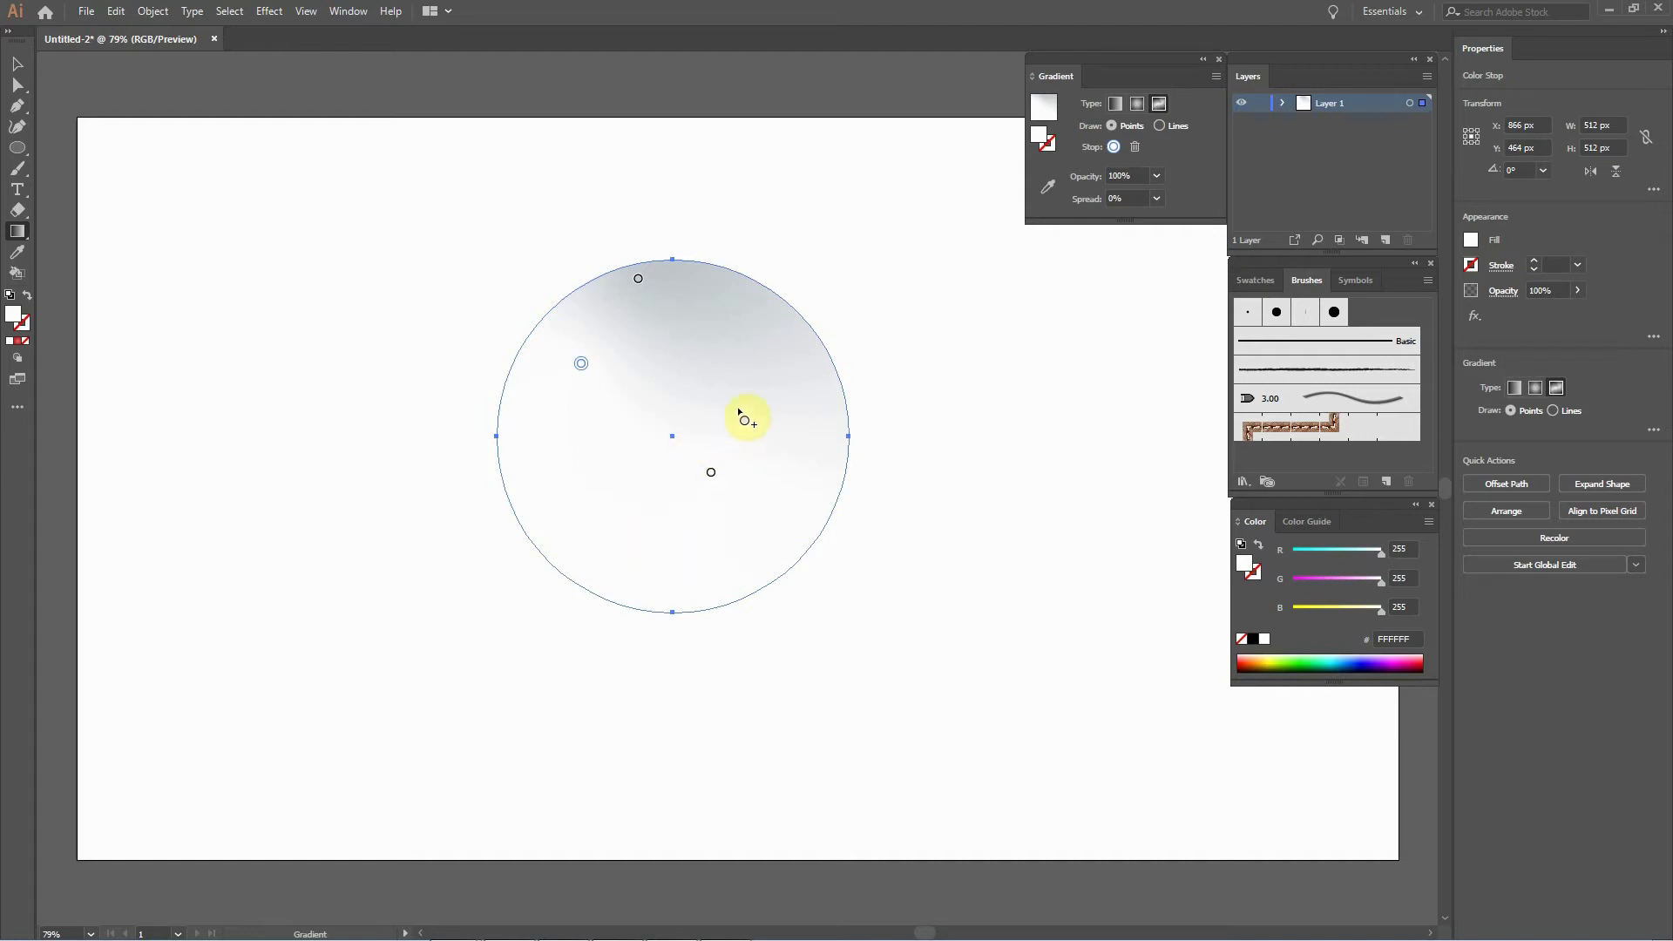
left_click(19, 69)
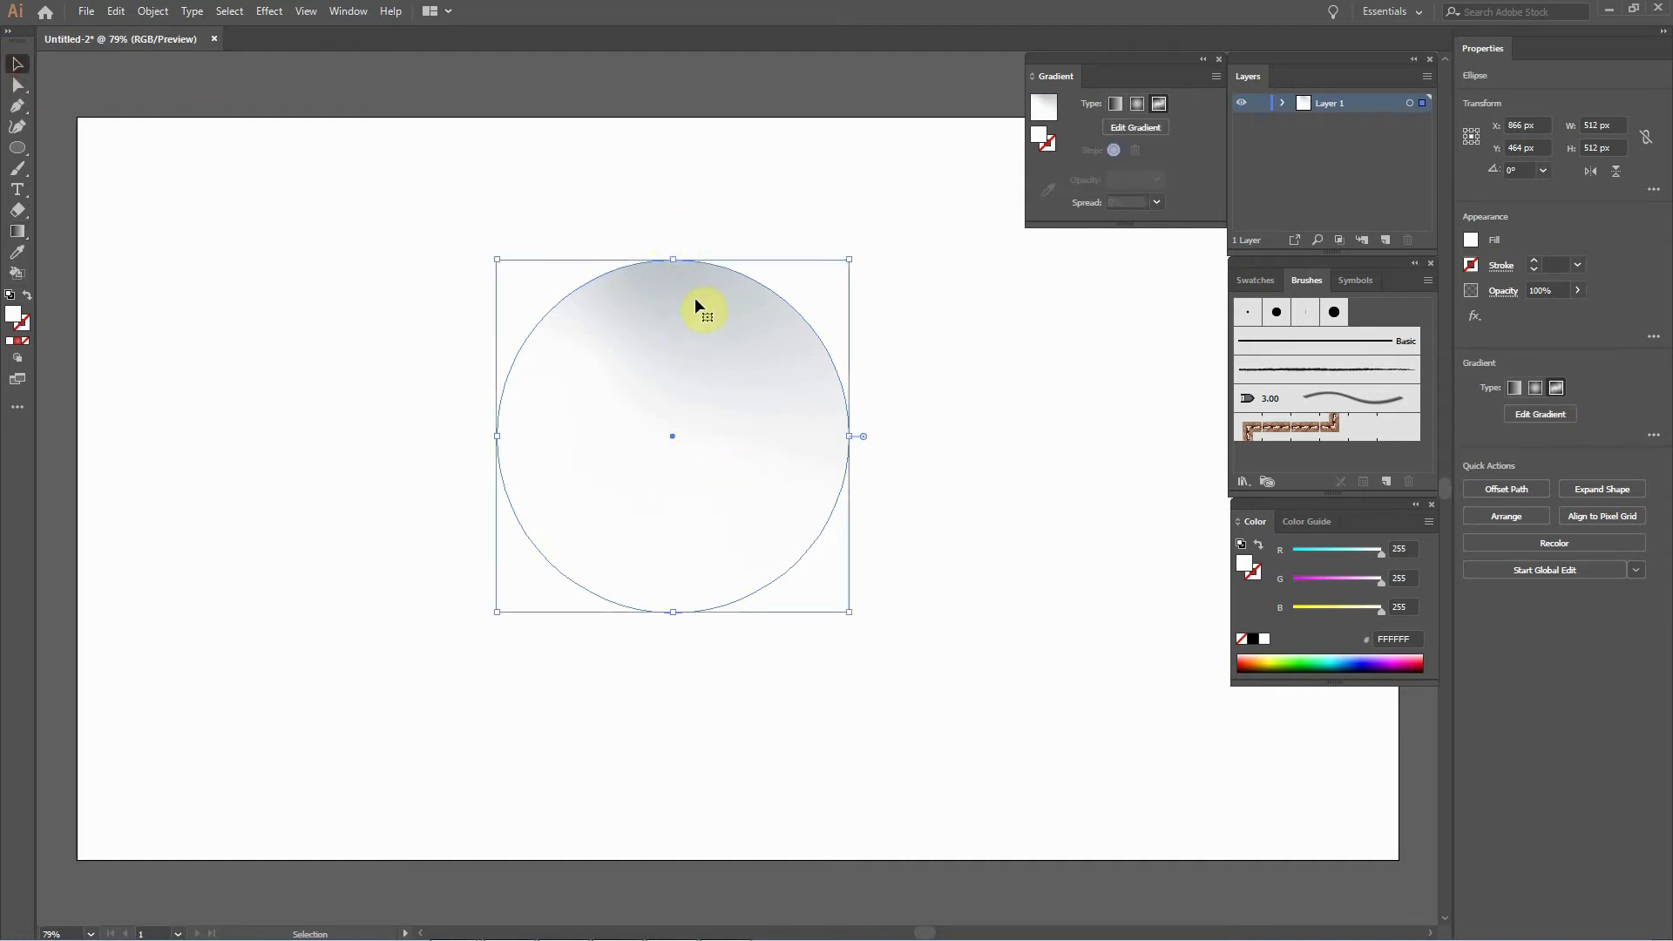
Reposition the freeform points: grey towards the upper right, one white point at the mid-left and the other at the lower right of the circle.
left_click(18, 231)
left_click_drag(637, 282, 723, 299)
left_click_drag(582, 361, 565, 434)
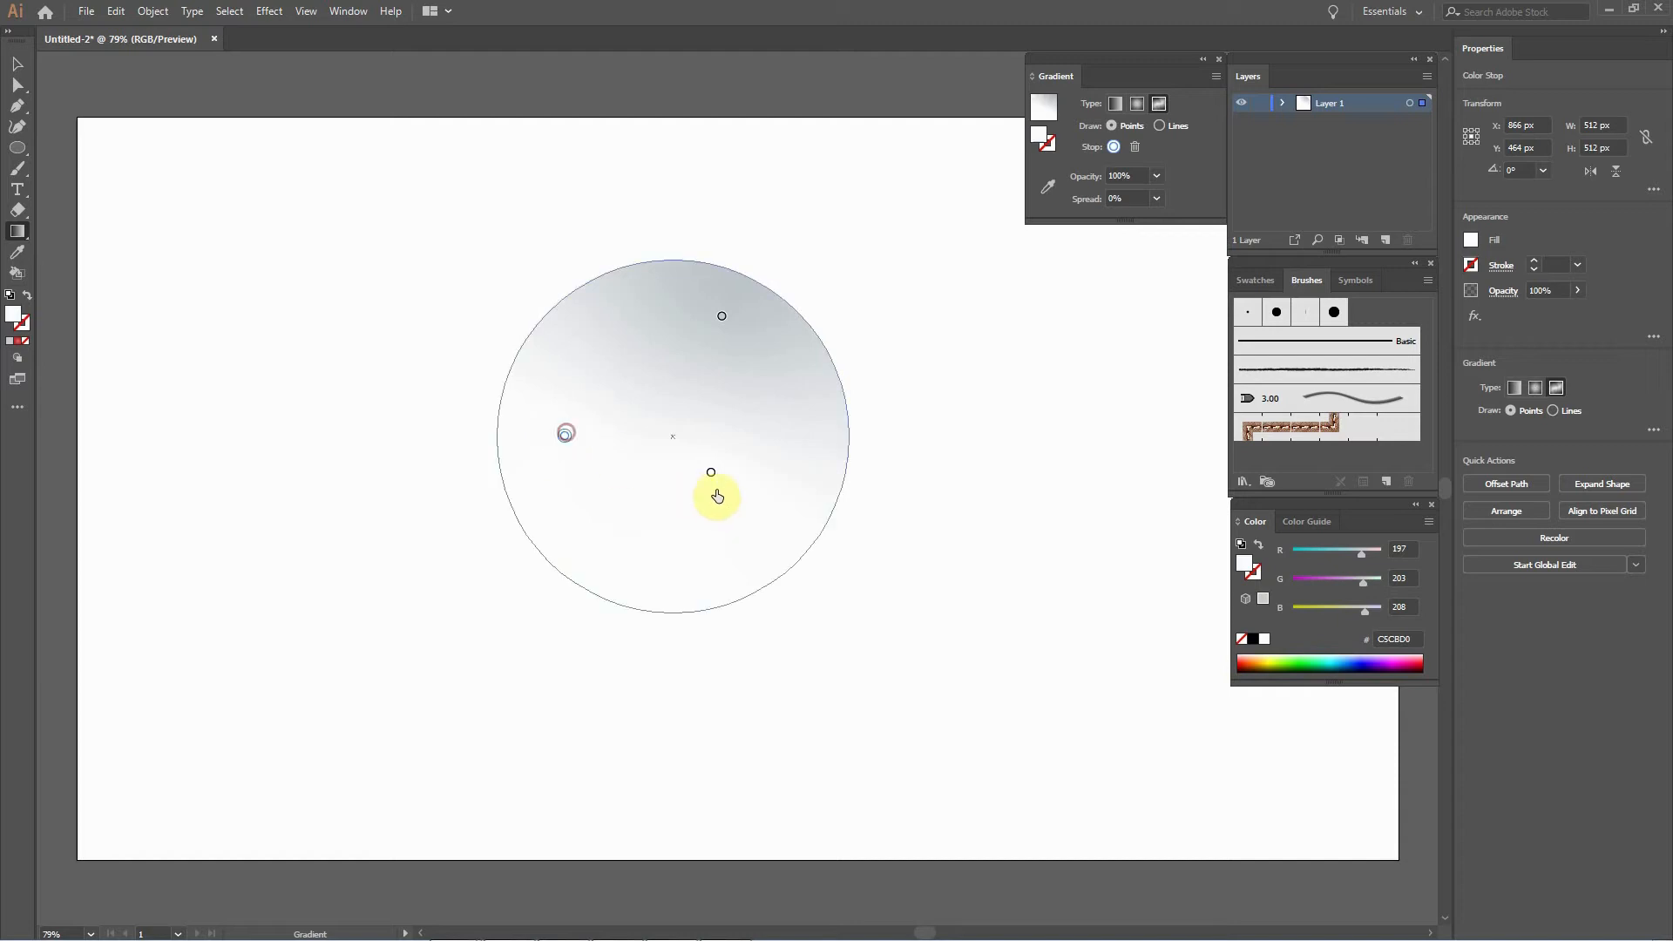
left_click_drag(711, 477, 743, 532)
Recolour the circle's upper-right gradient point with the dark blue 0A63A0.
left_click(720, 315)
double_click(1036, 133)
mouse_move(693, 471)
left_mouse_down()
mouse_move(694, 430)
mouse_move(717, 430)
mouse_move(788, 499)
left_mouse_up()
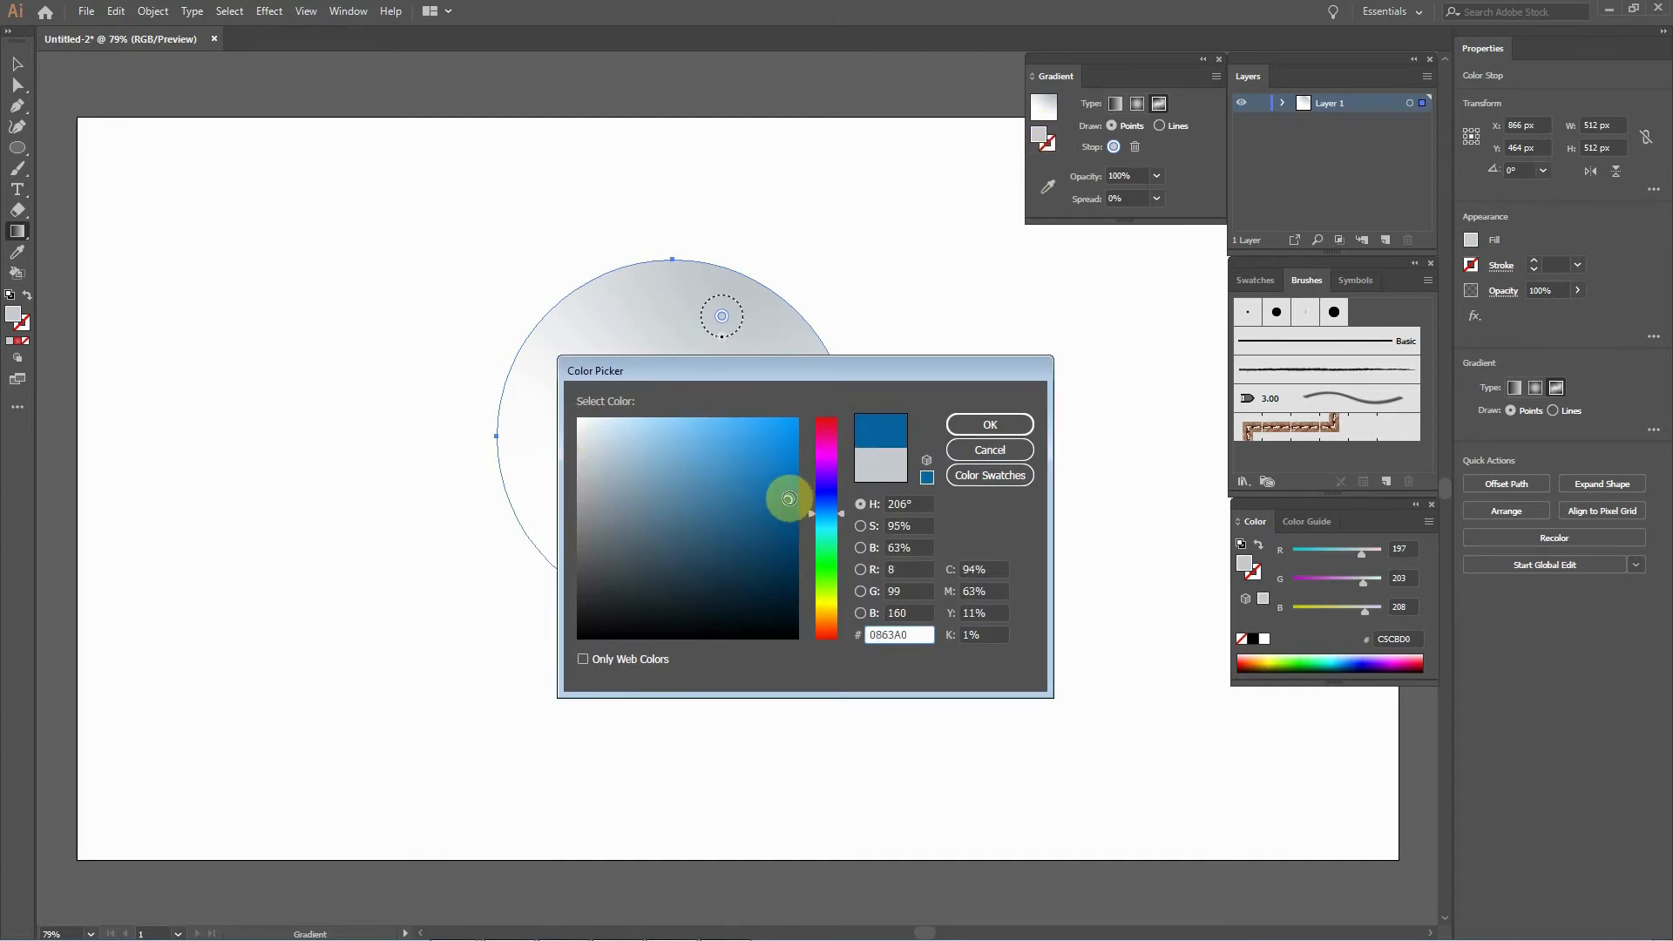
left_click(982, 424)
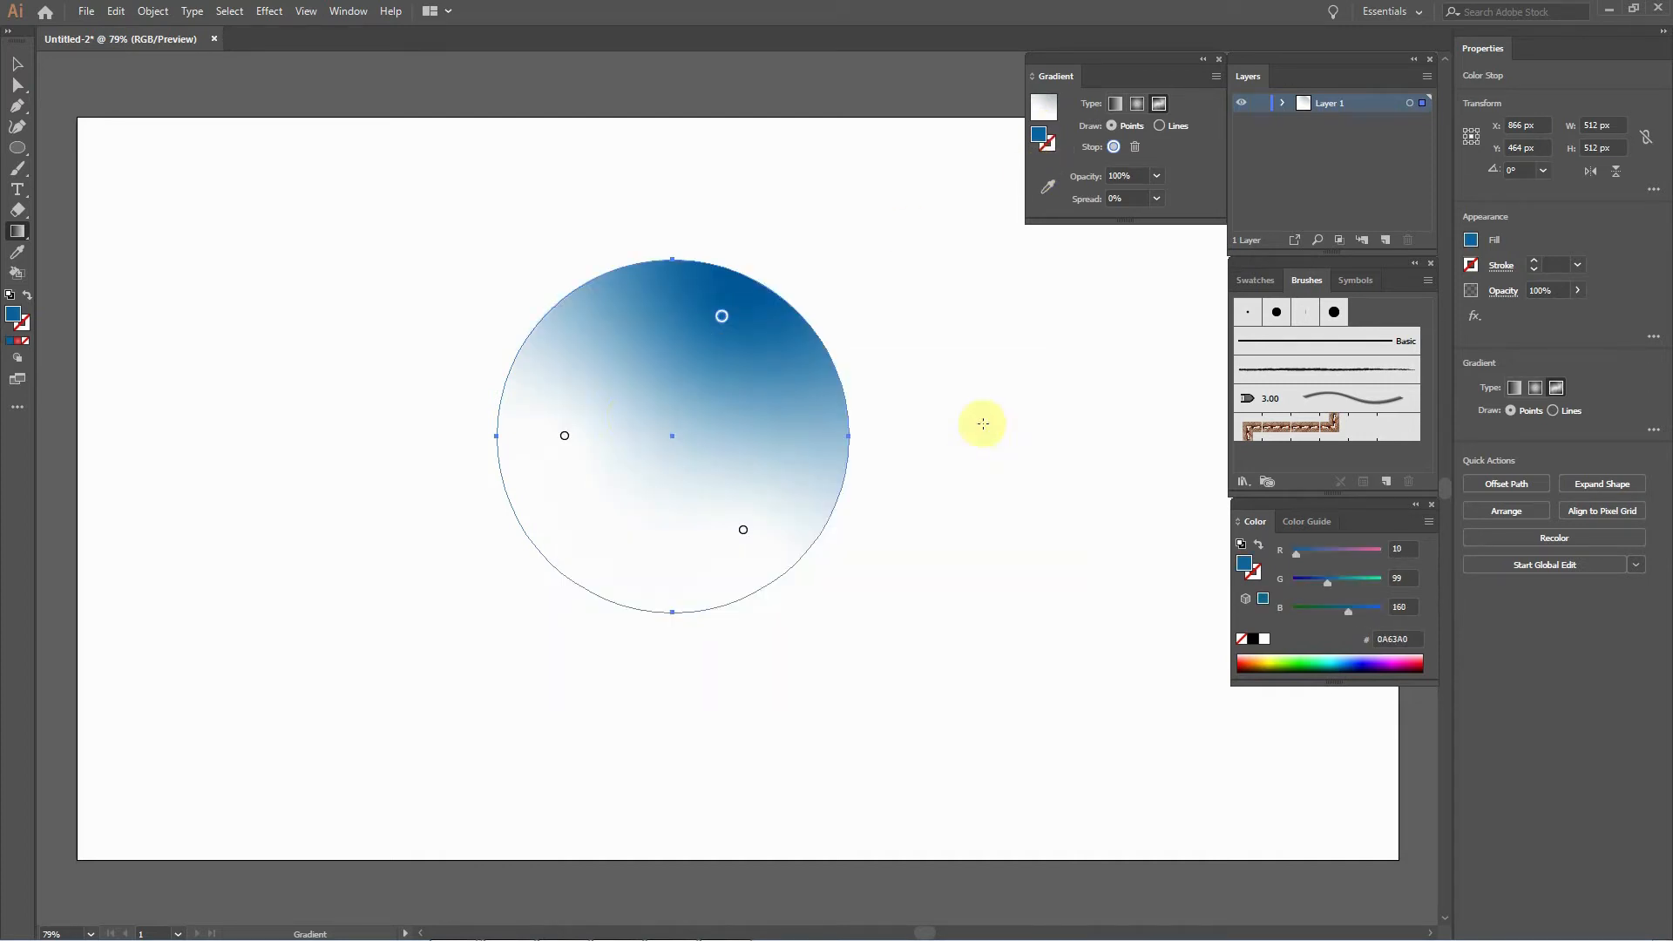
Recolour the circle's left gradient point by sampling the blue beside the upper-right point with the gradient eyedropper.
left_click(565, 435)
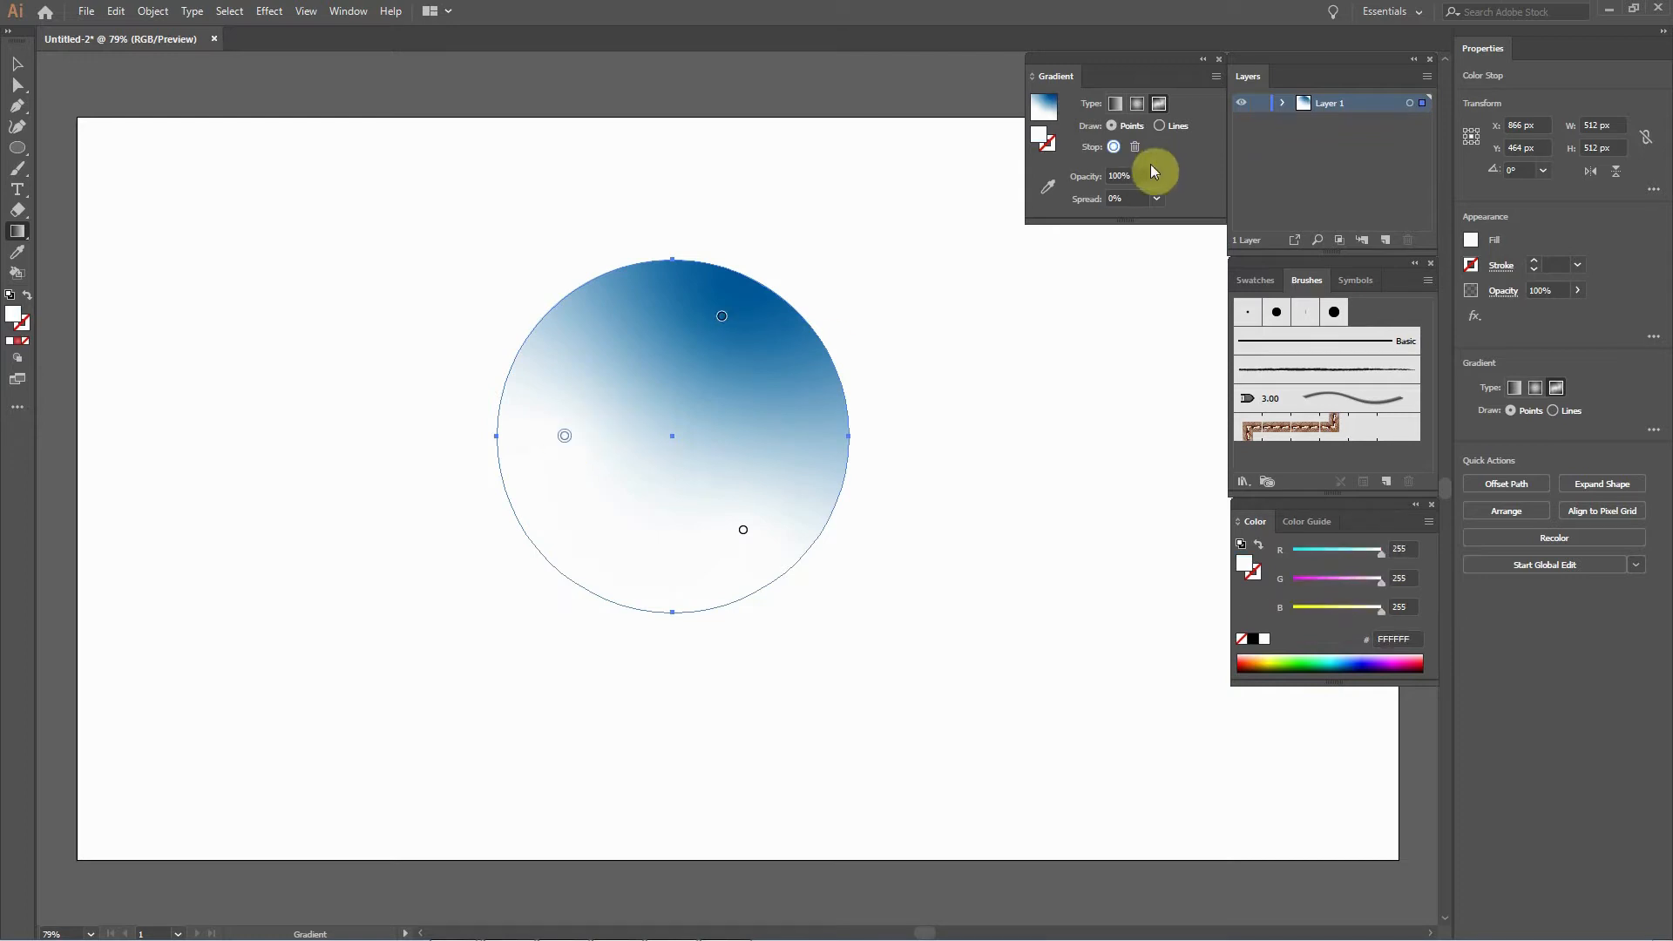
double_click(1038, 137)
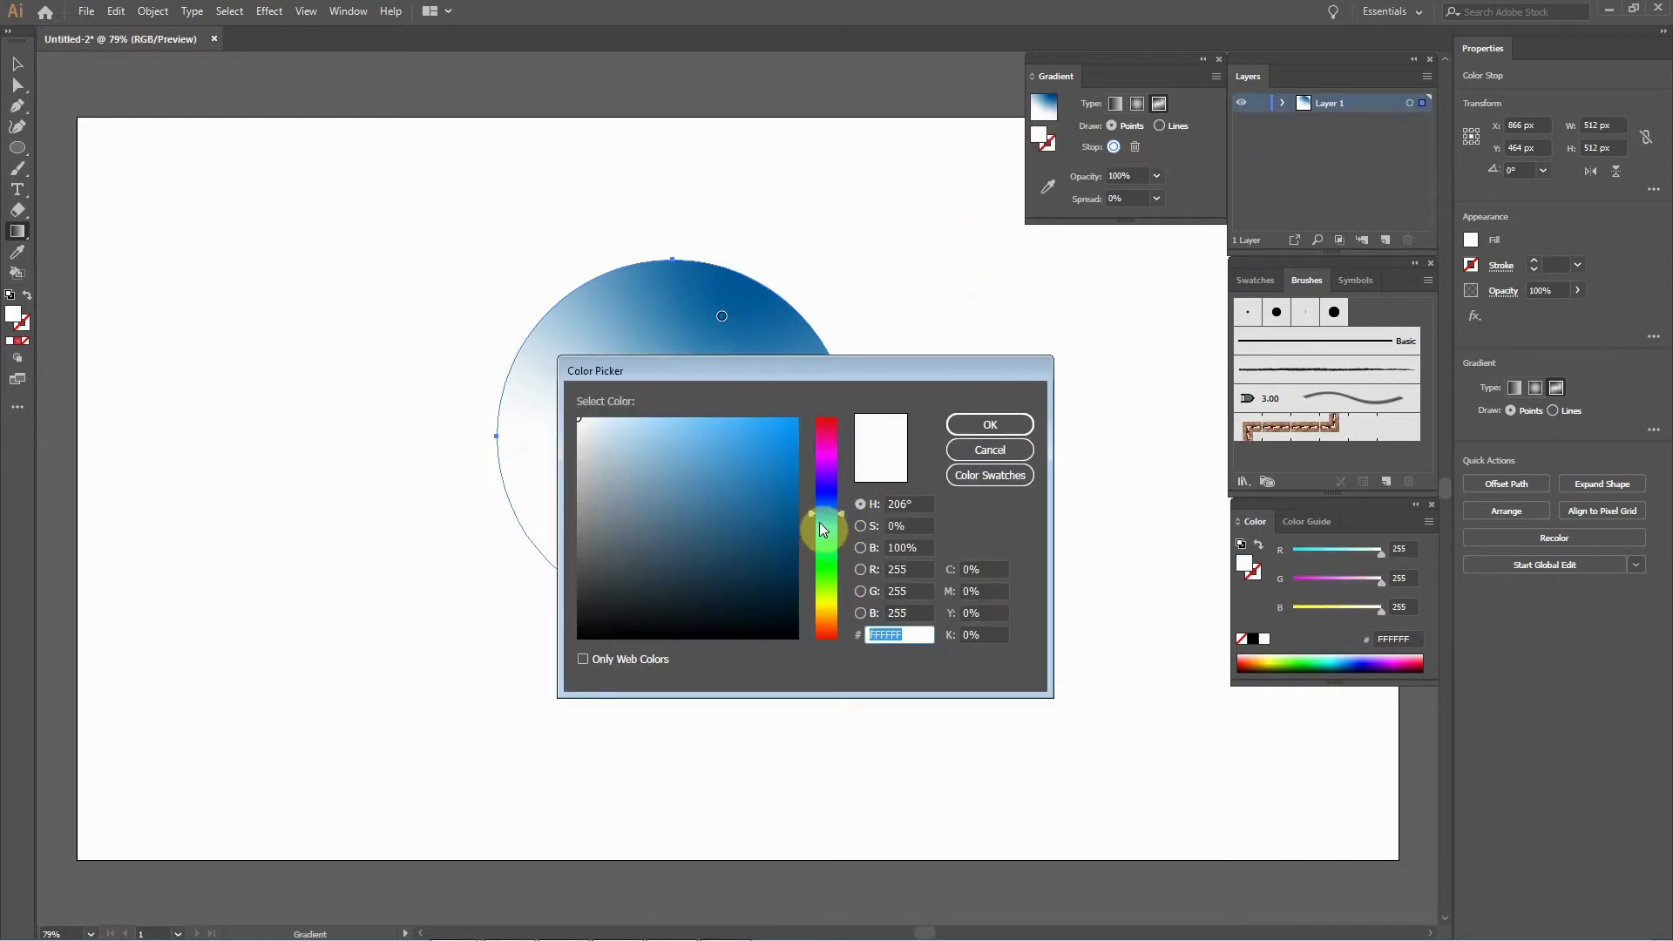
left_click(1017, 451)
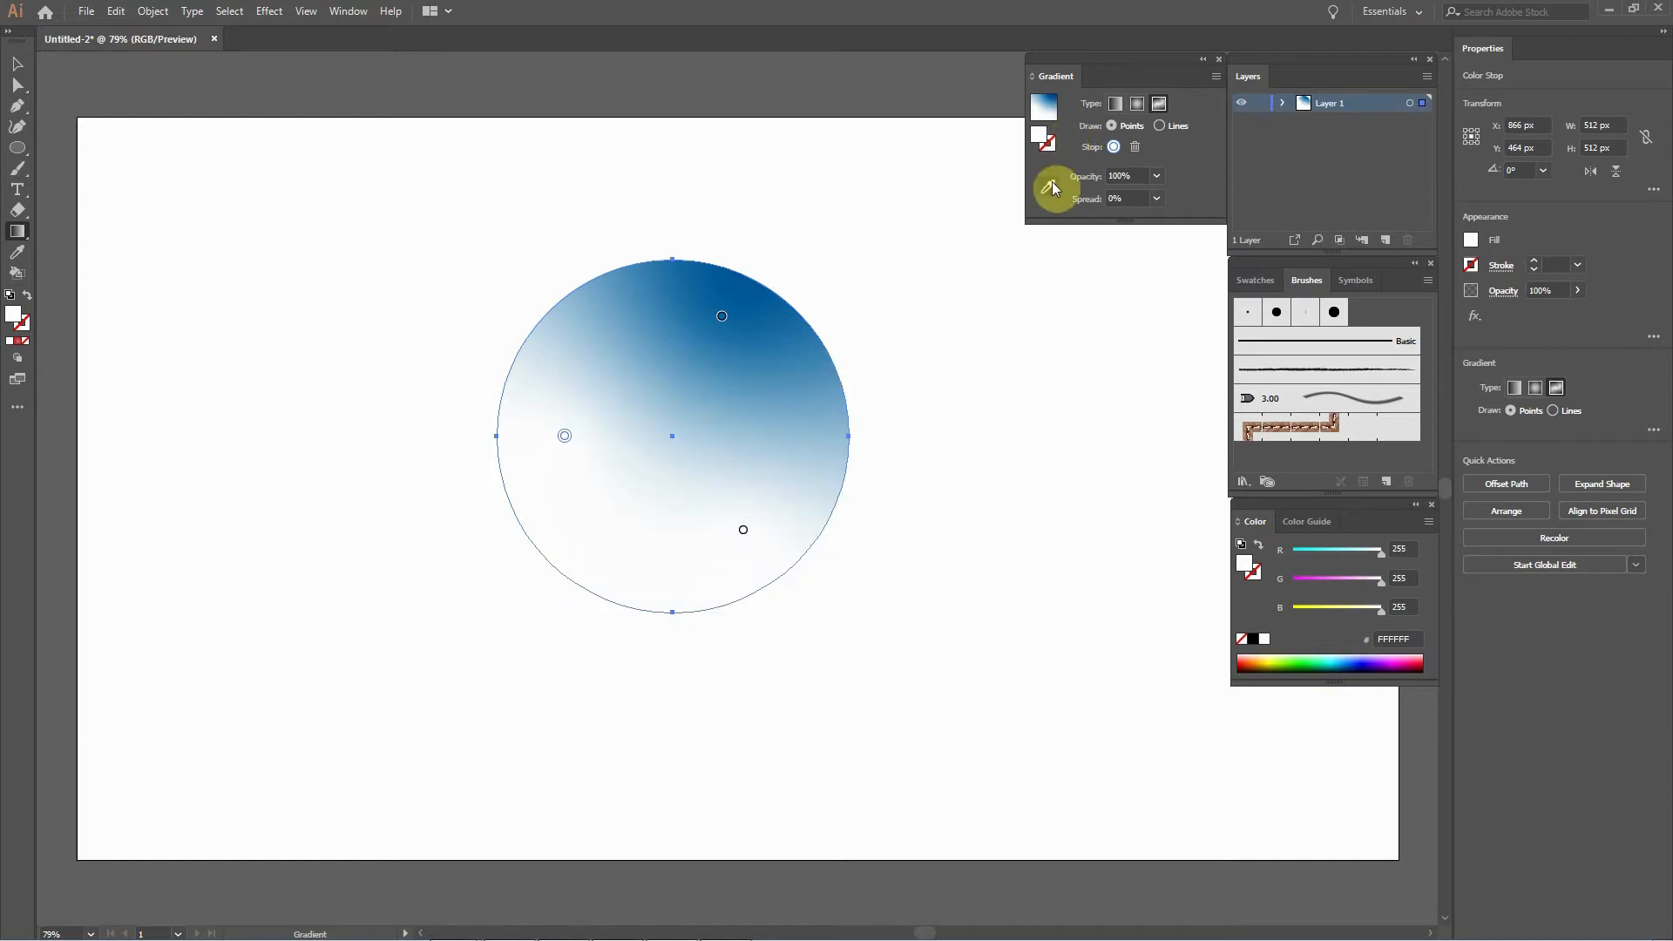
left_click(1051, 187)
left_click(755, 314)
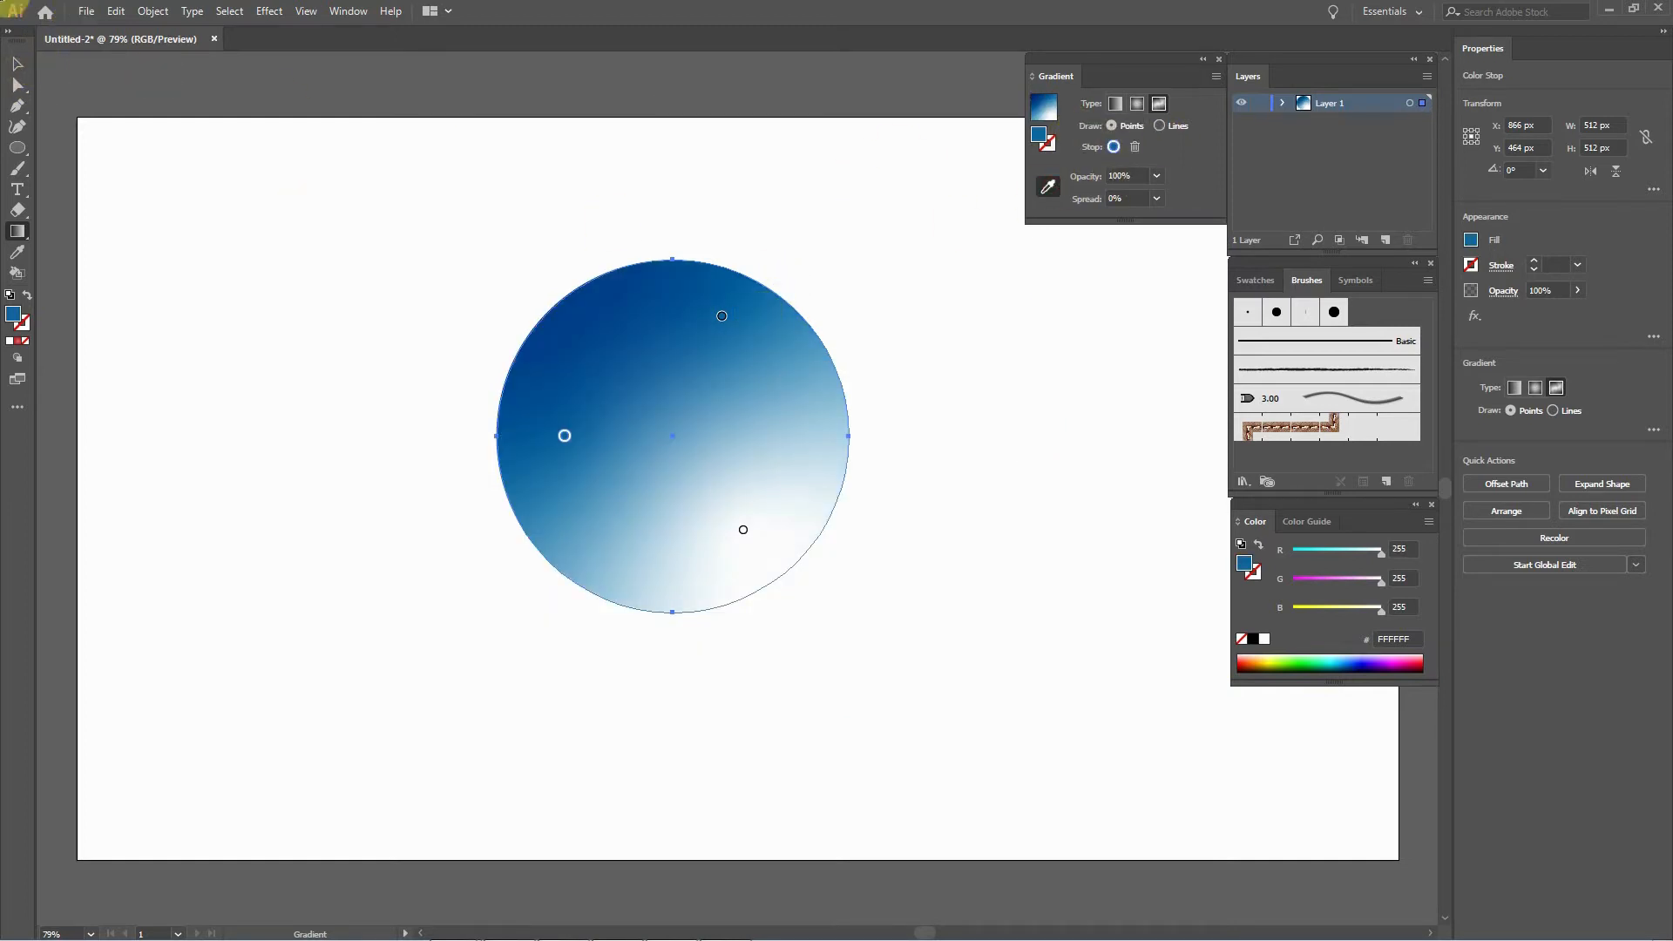
Recolour the circle's lower-right gradient point by sampling dark blue near the circle's top, and leave gradient editing.
left_click(740, 531)
left_click(660, 287)
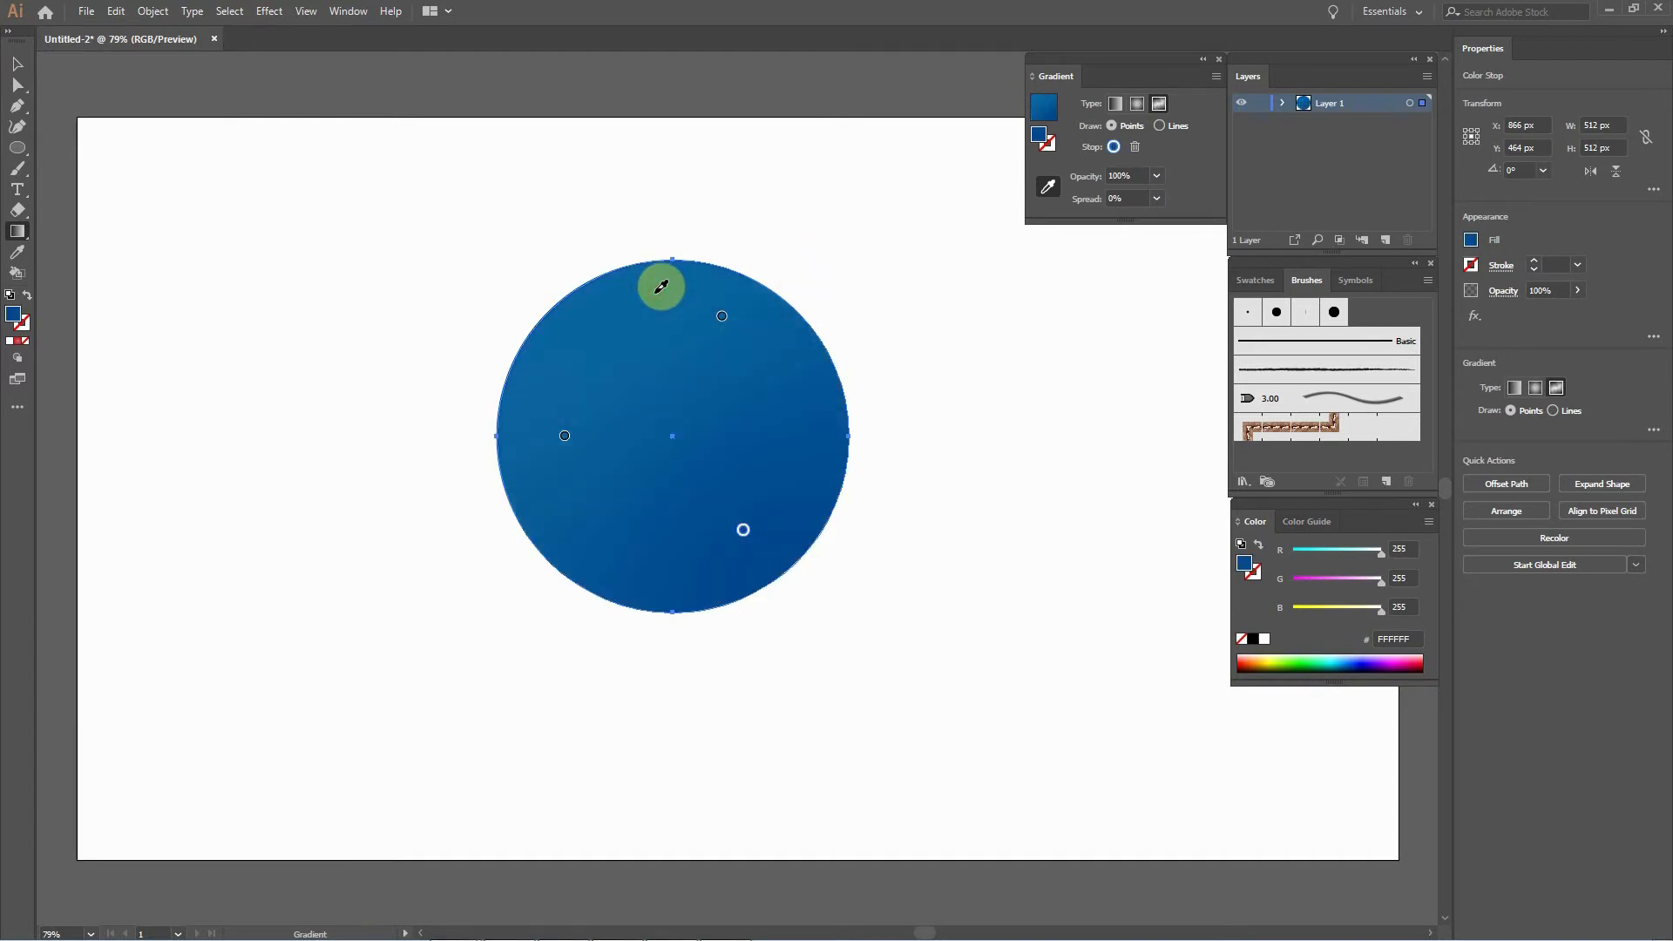
left_click(17, 63)
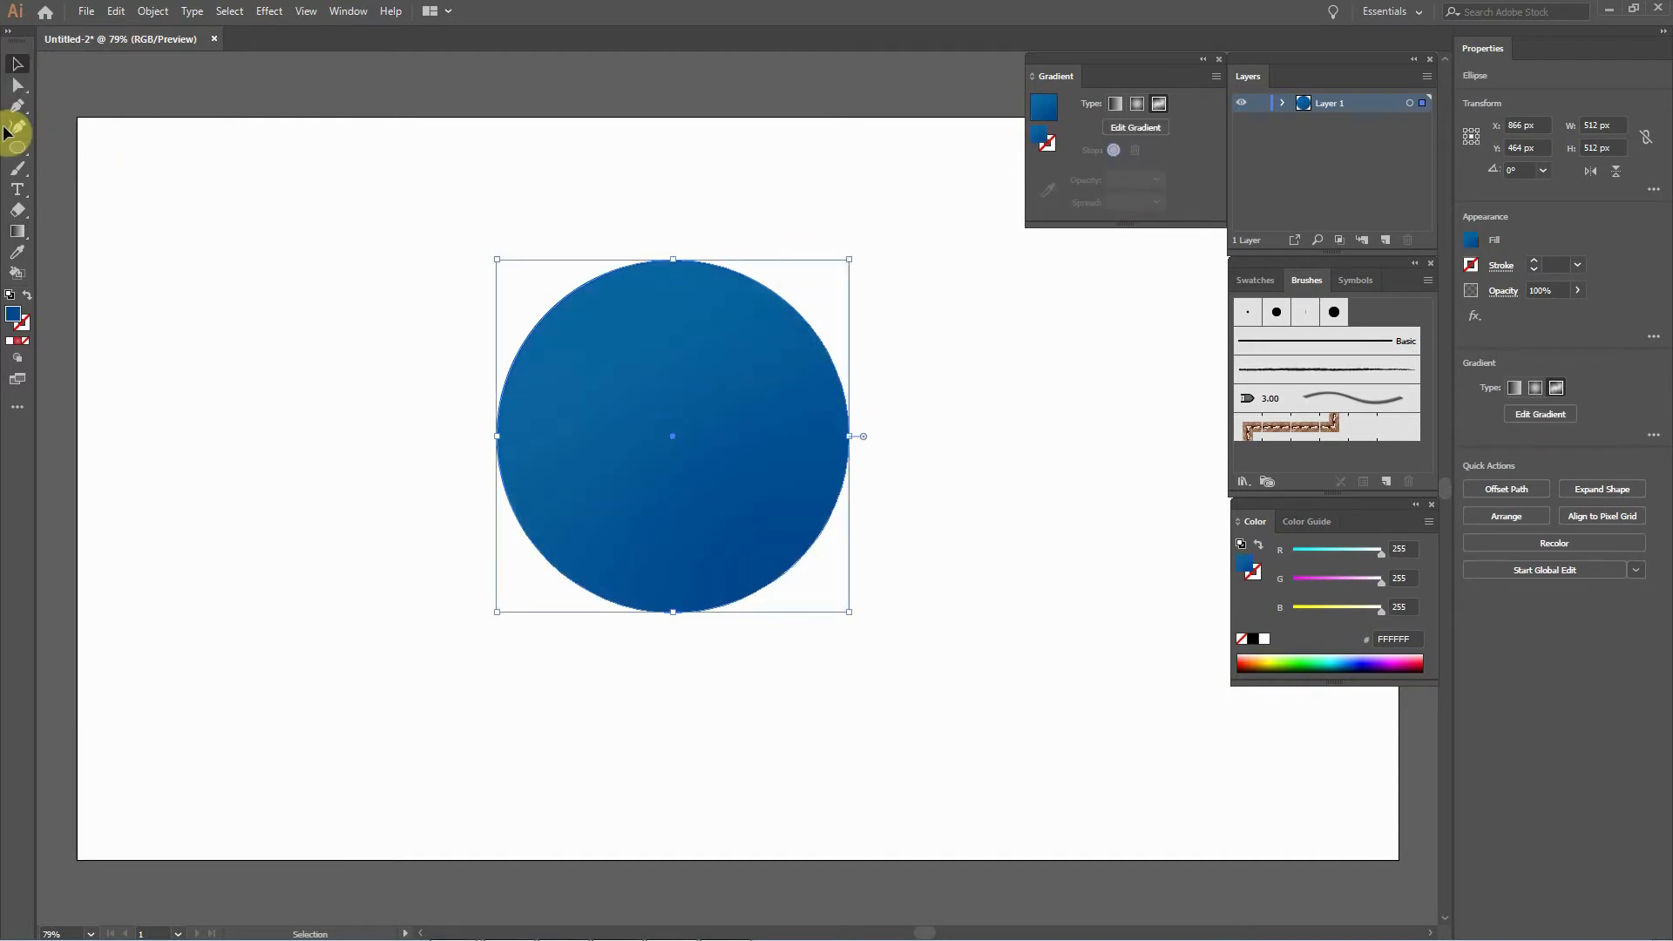
Return to editing the freeform gradient and set the circle's left point to the lighter blue 1671A8.
left_click(16, 232)
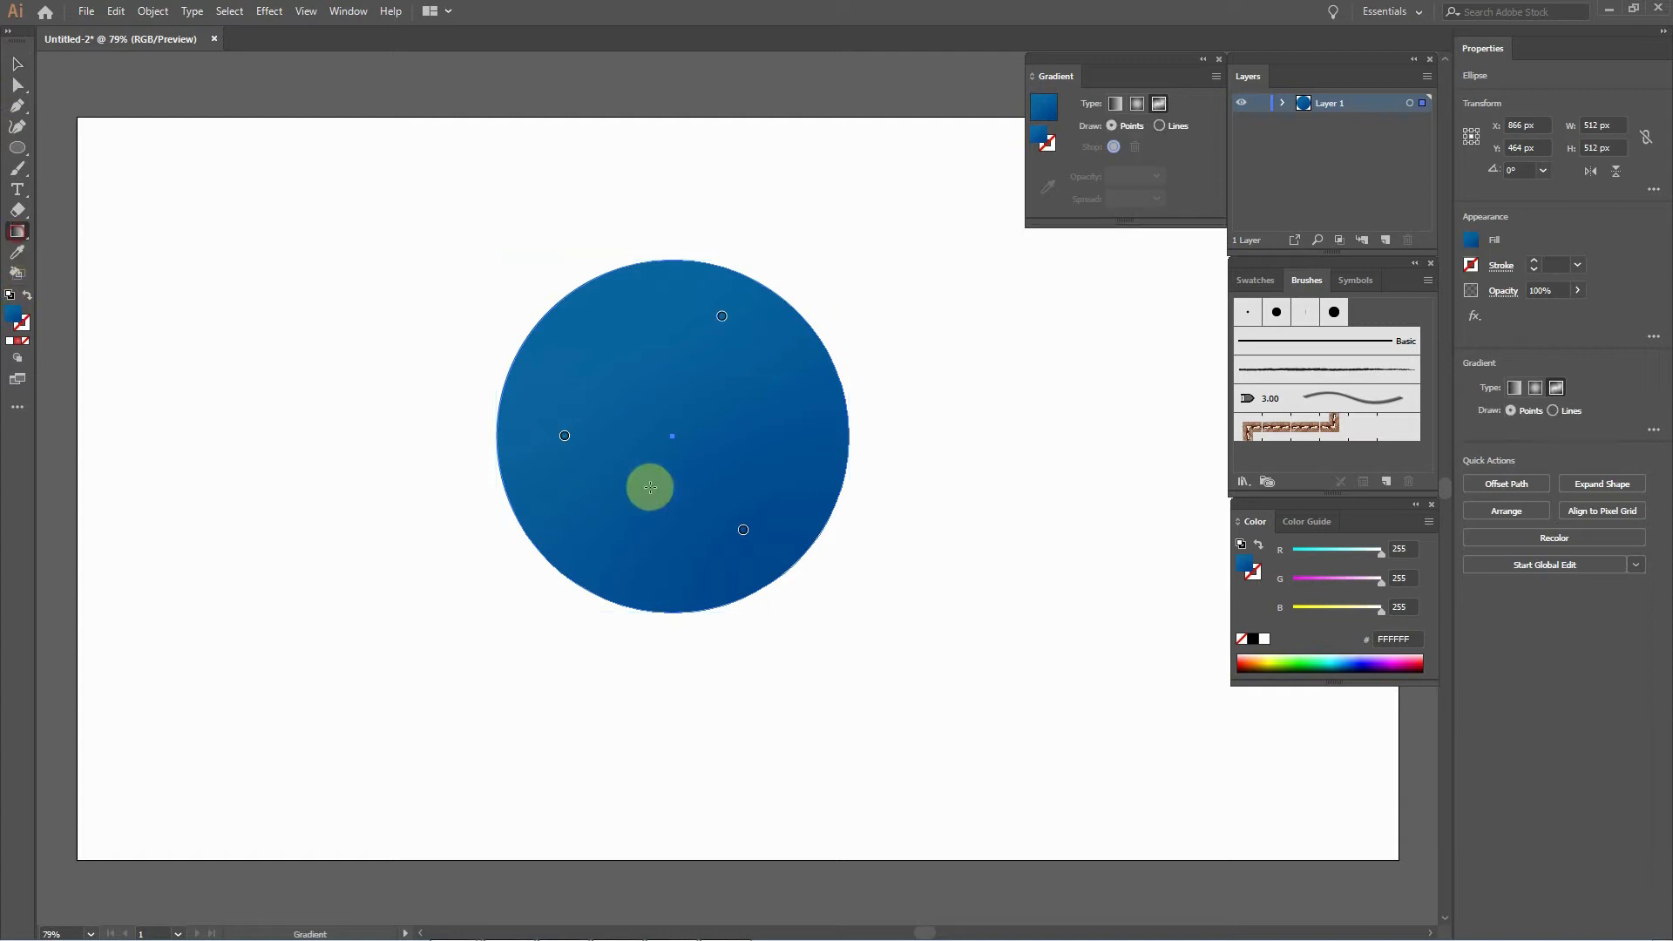
left_click(565, 438)
double_click(565, 438)
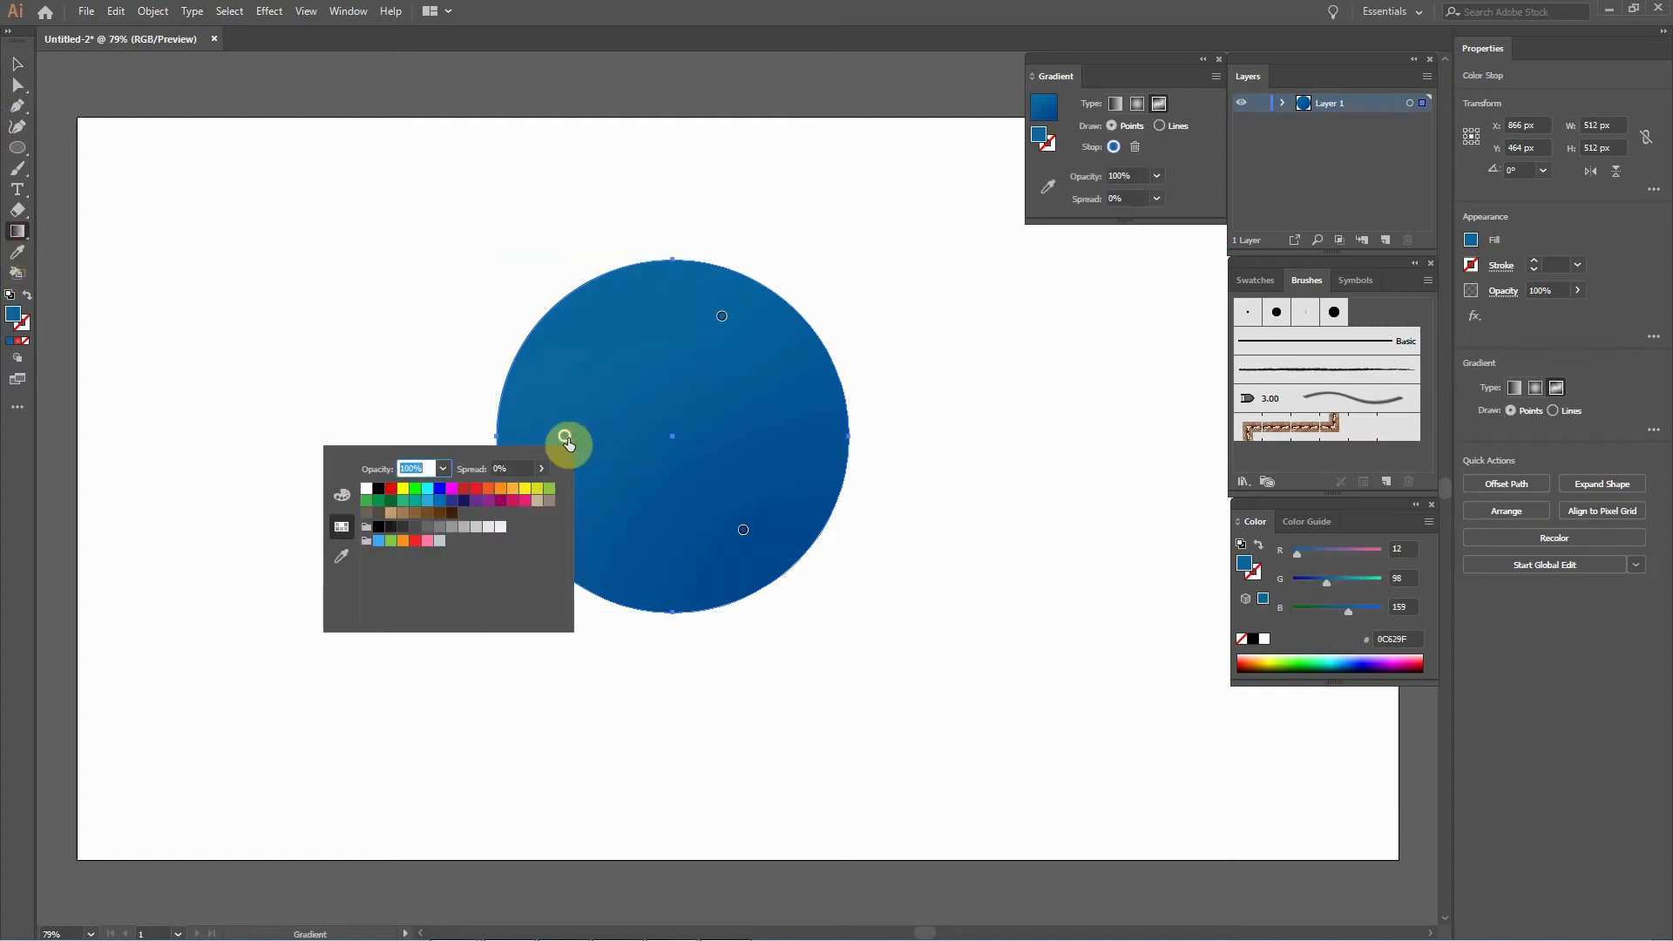
left_click(1070, 103)
double_click(1040, 134)
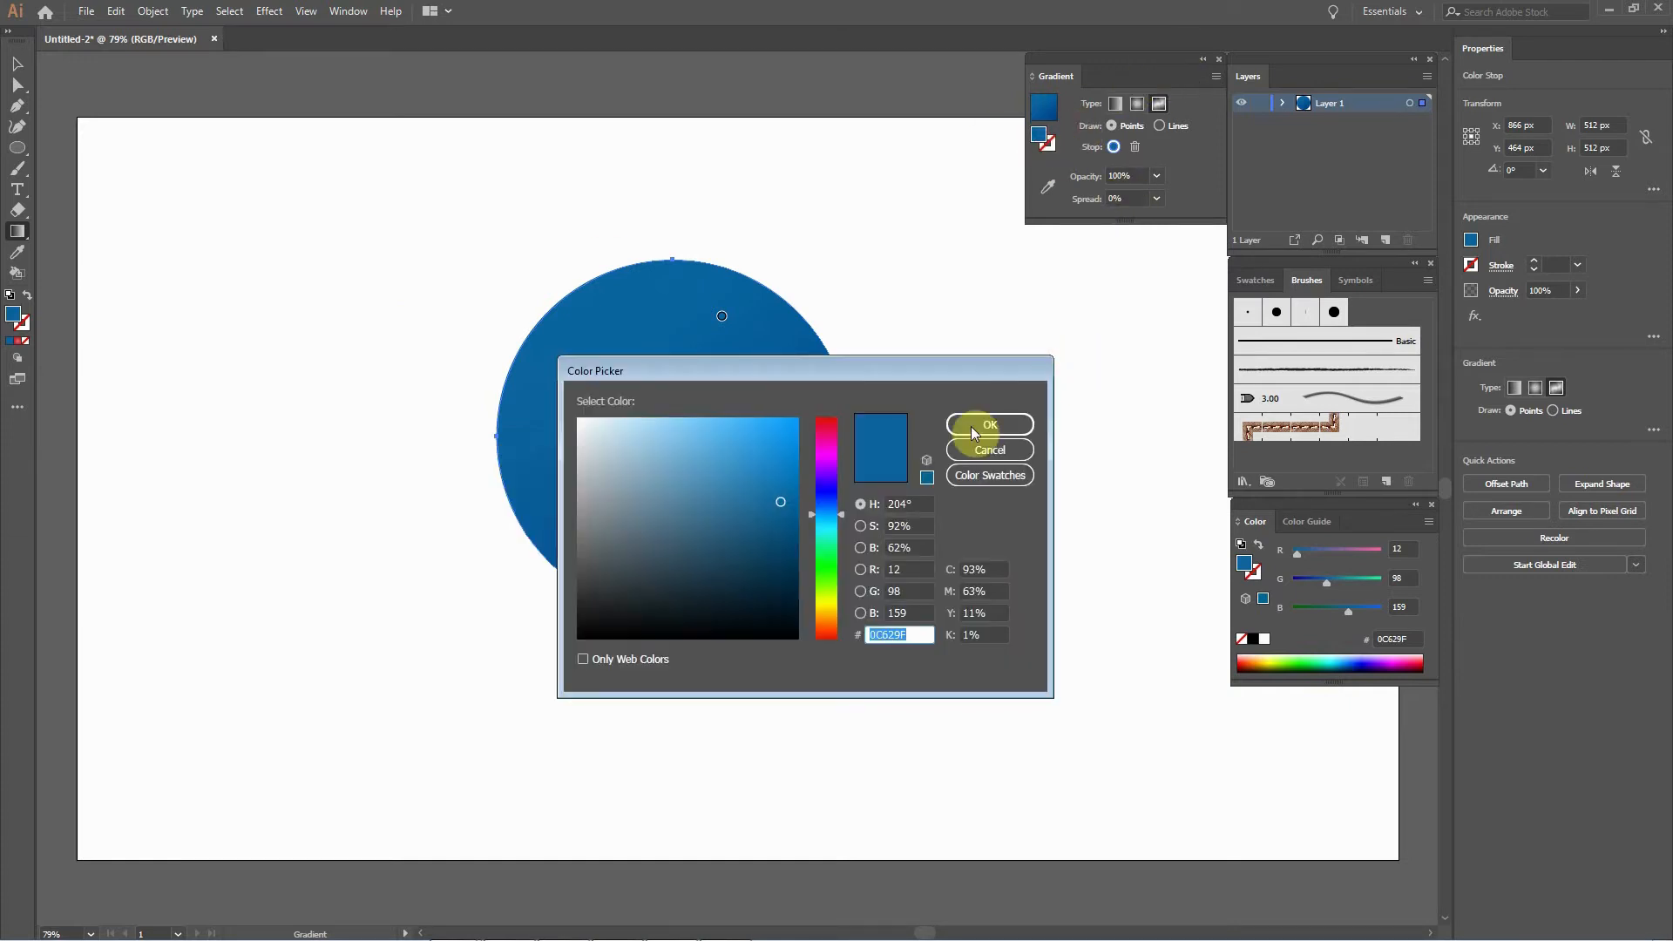
left_click_drag(863, 370, 1177, 326)
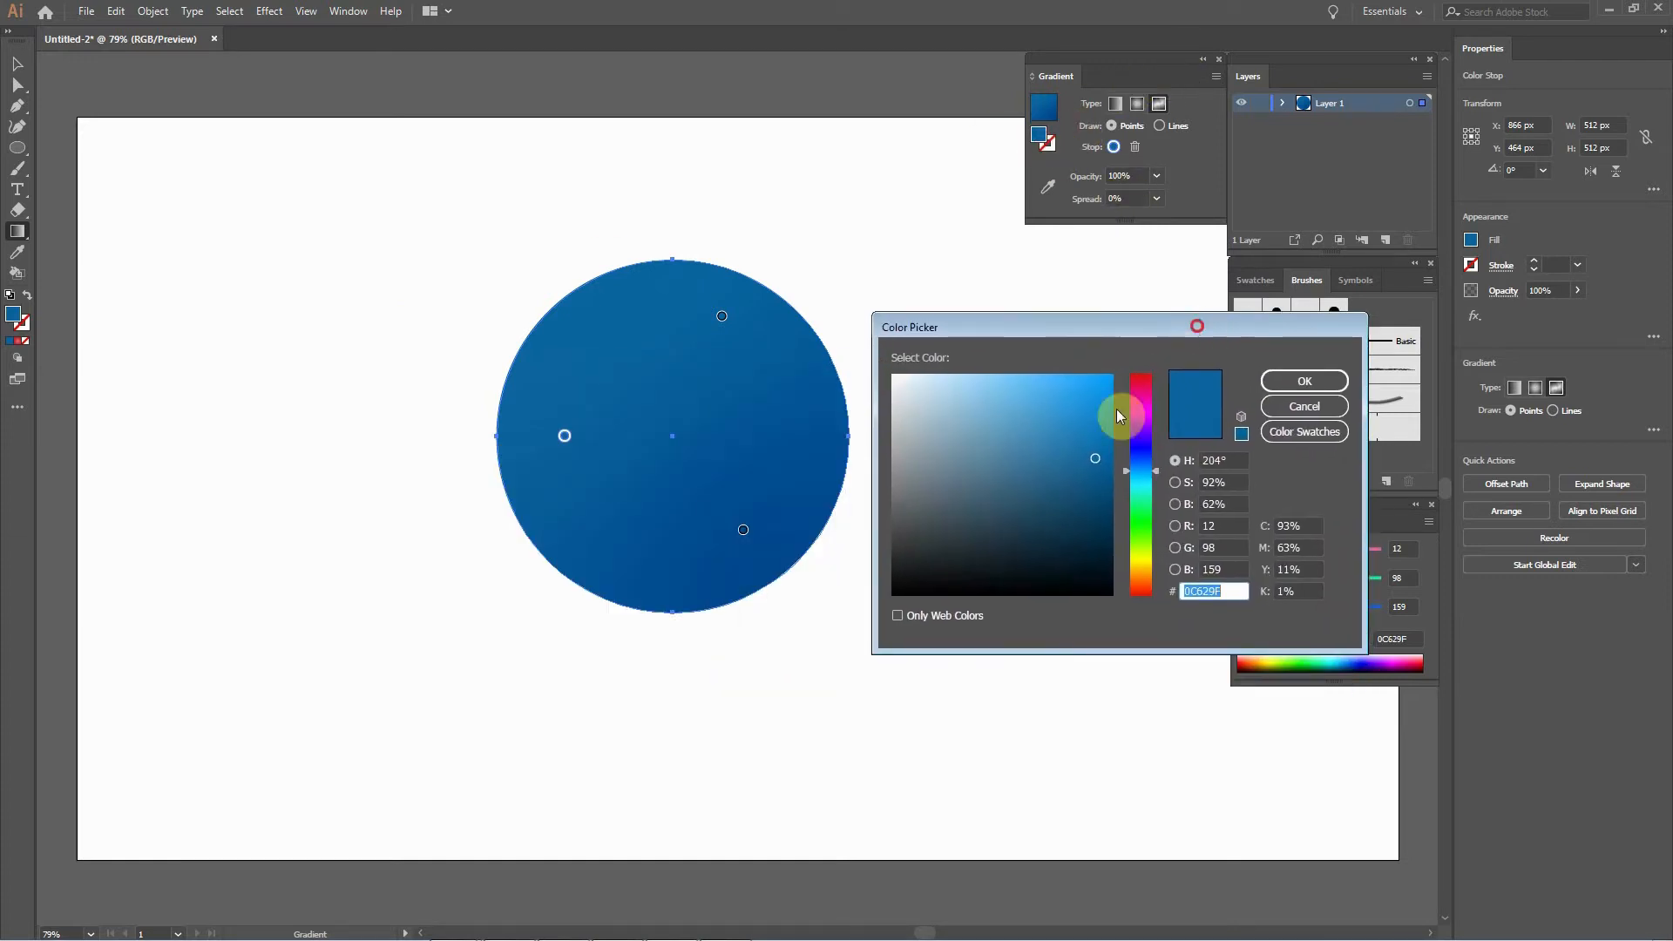
left_click(1084, 450)
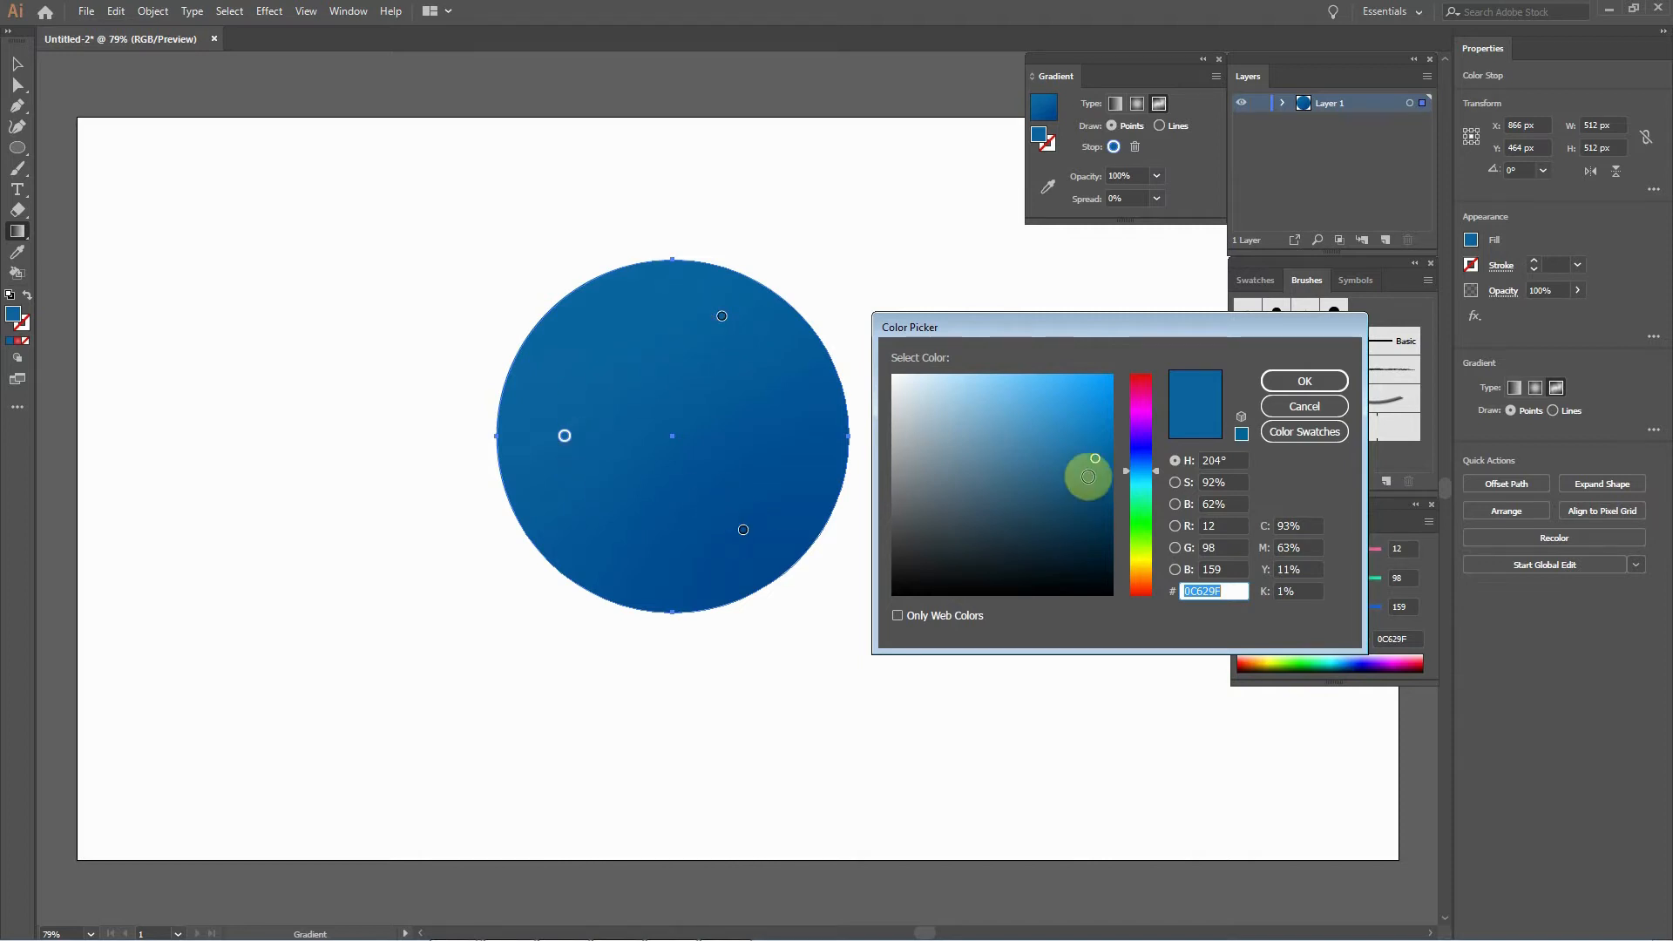
left_click(1296, 382)
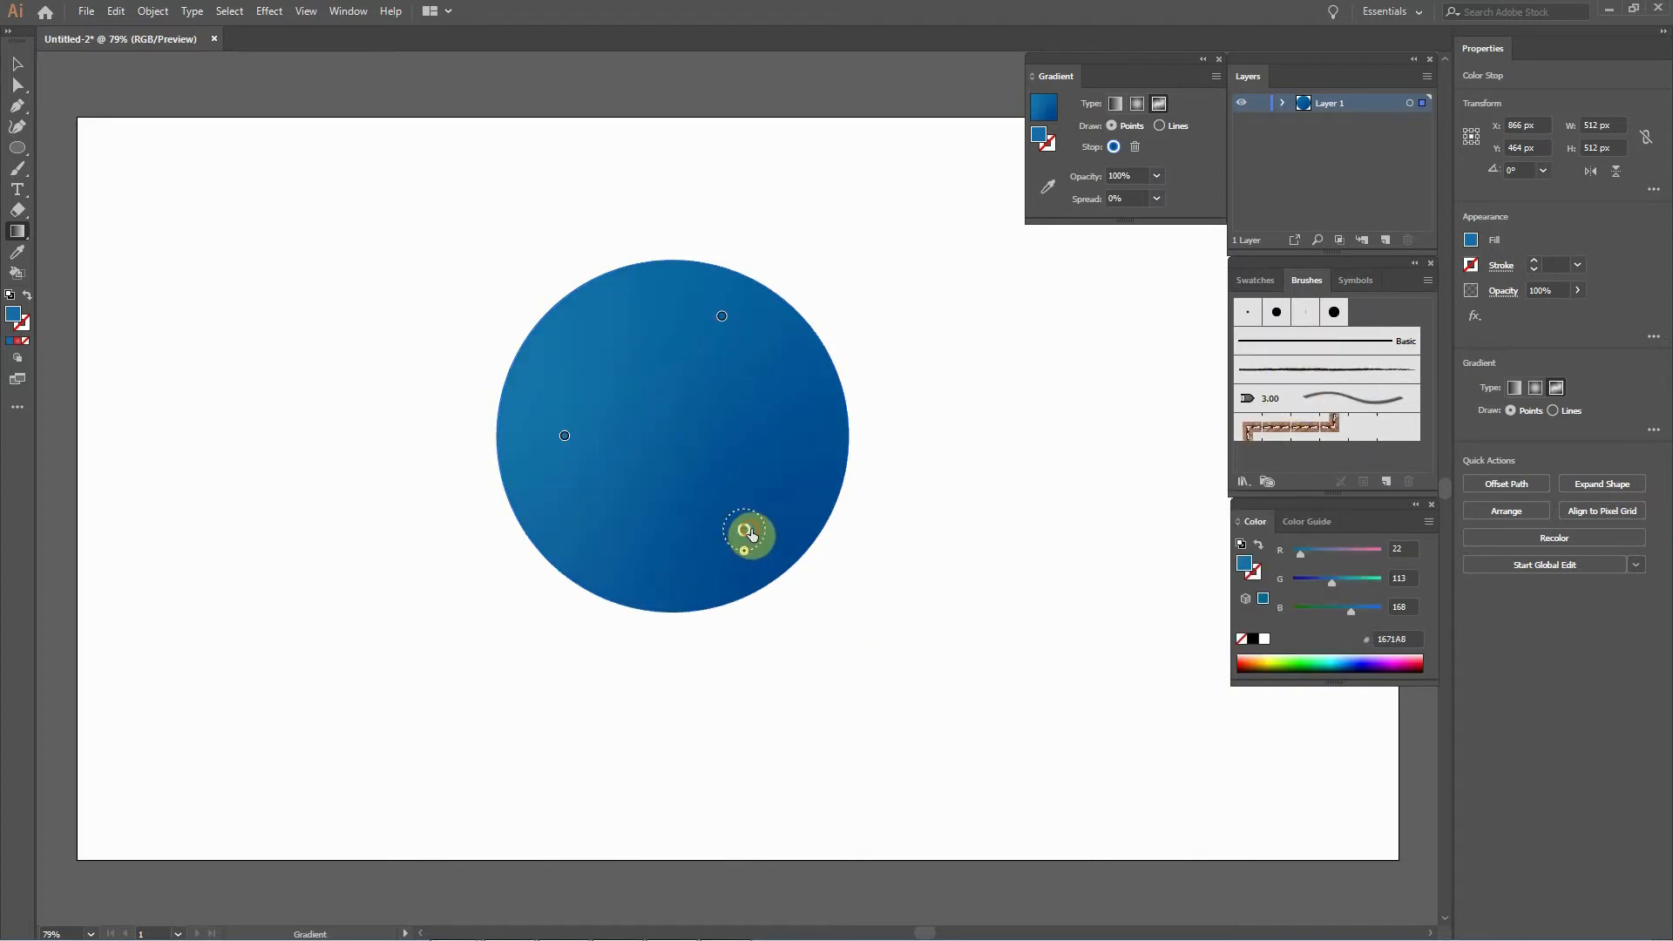
Recolour the circle's lower-right gradient point by sampling the lighter blue just above the left point.
double_click(750, 532)
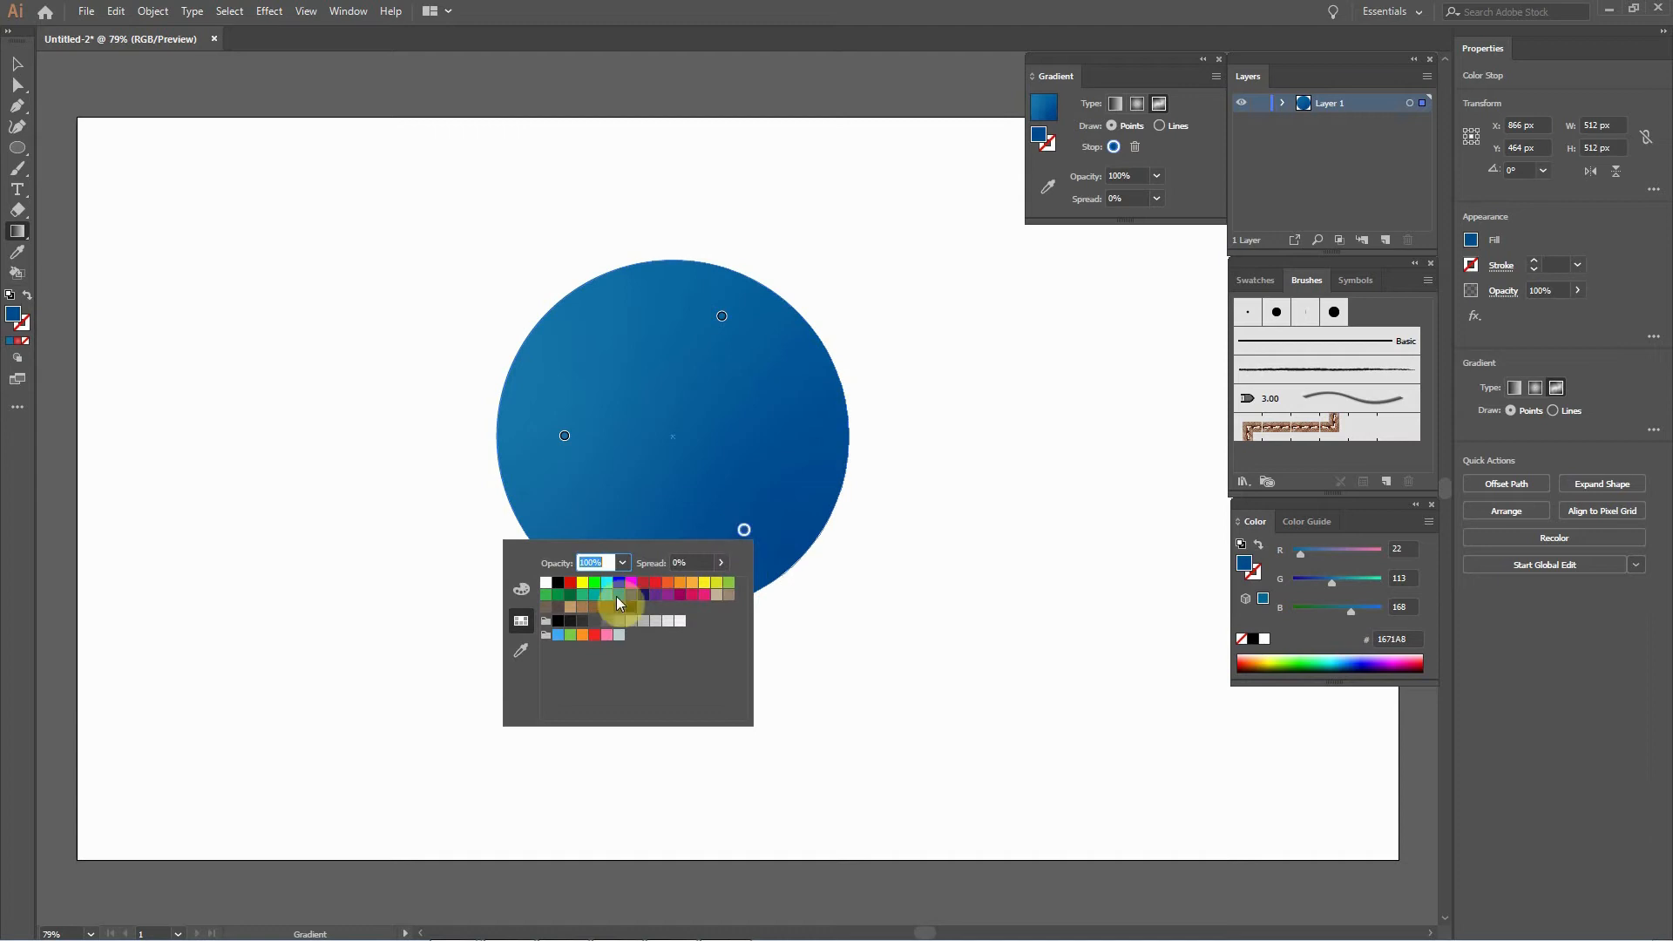
left_click(526, 591)
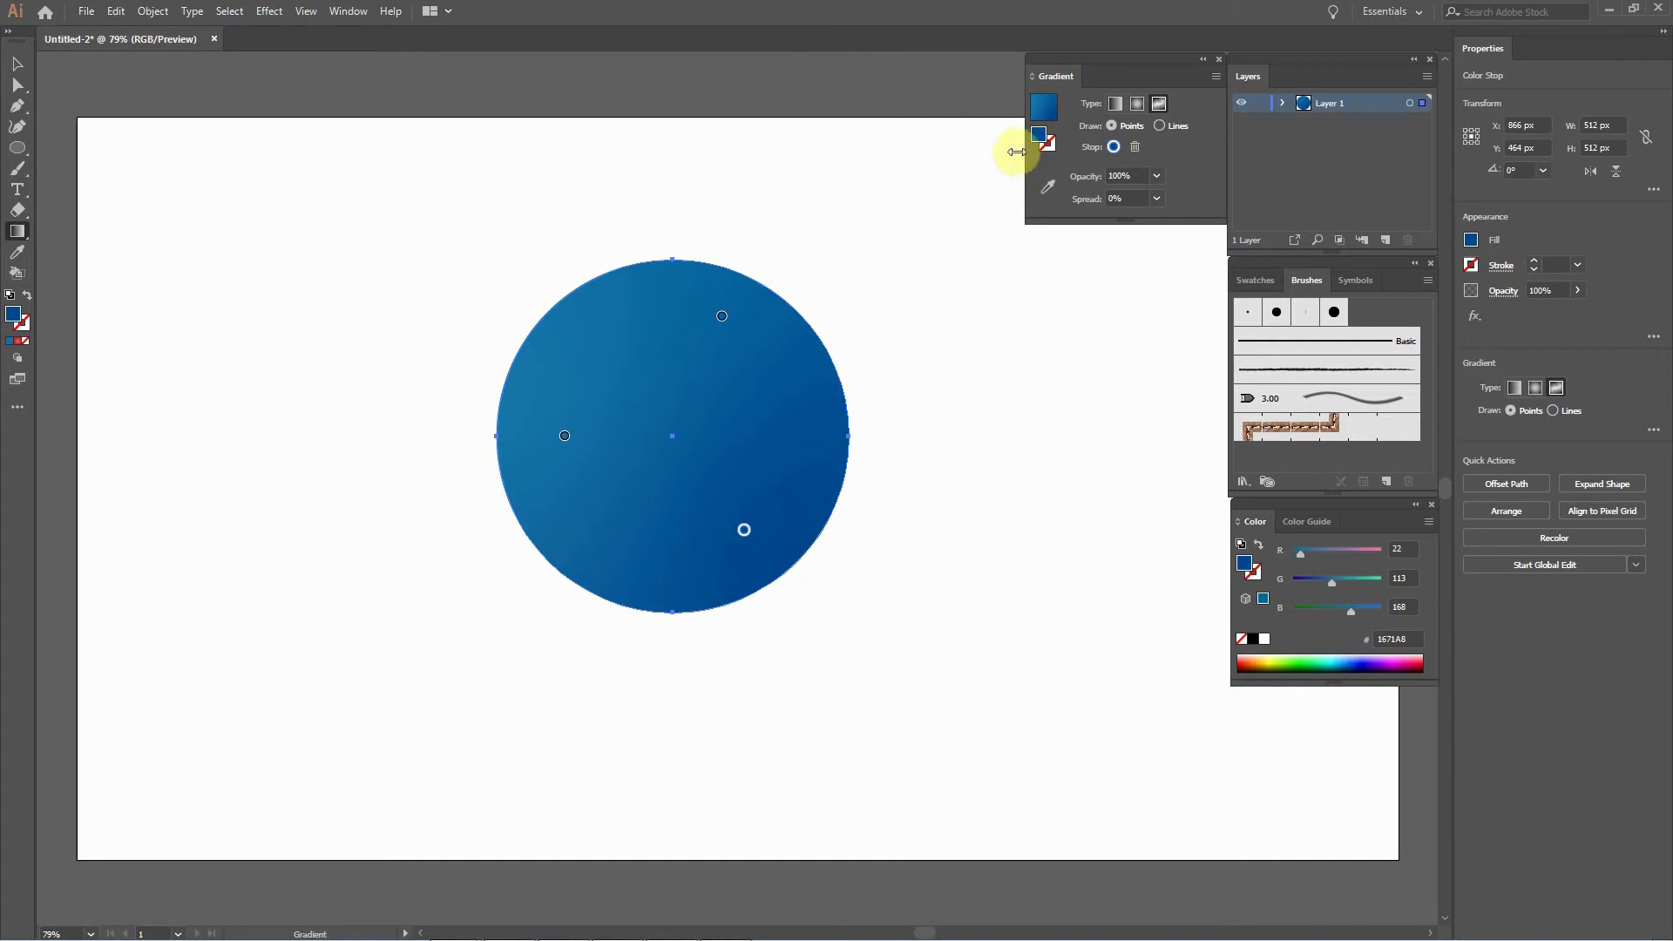
double_click(1039, 136)
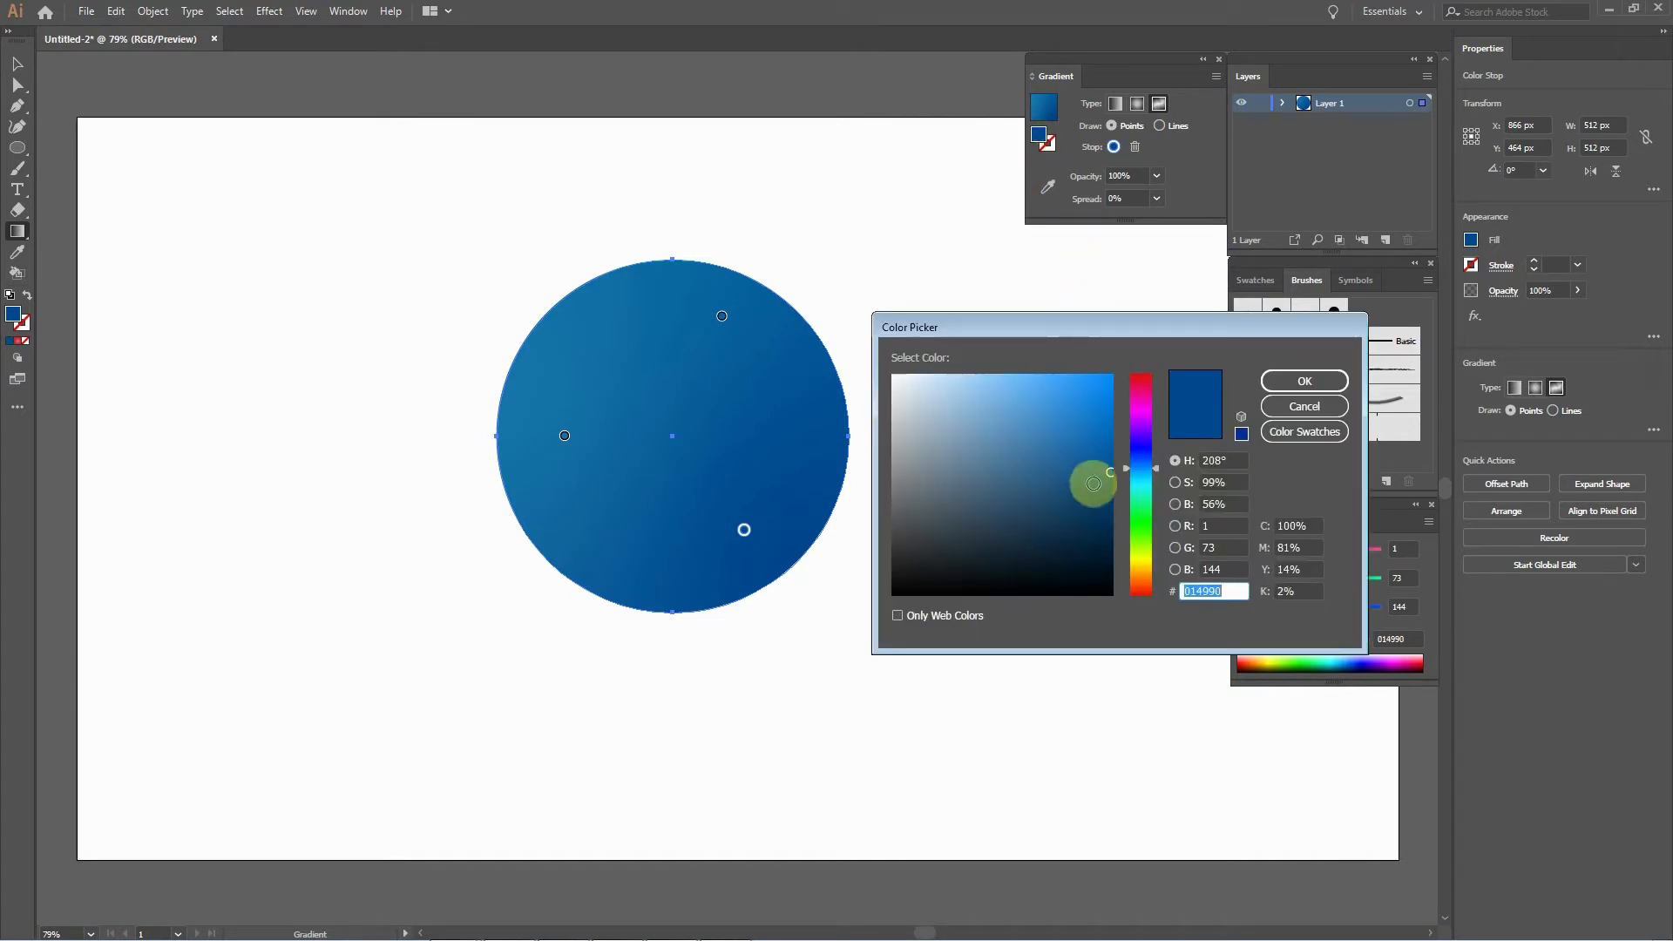
left_click(1303, 408)
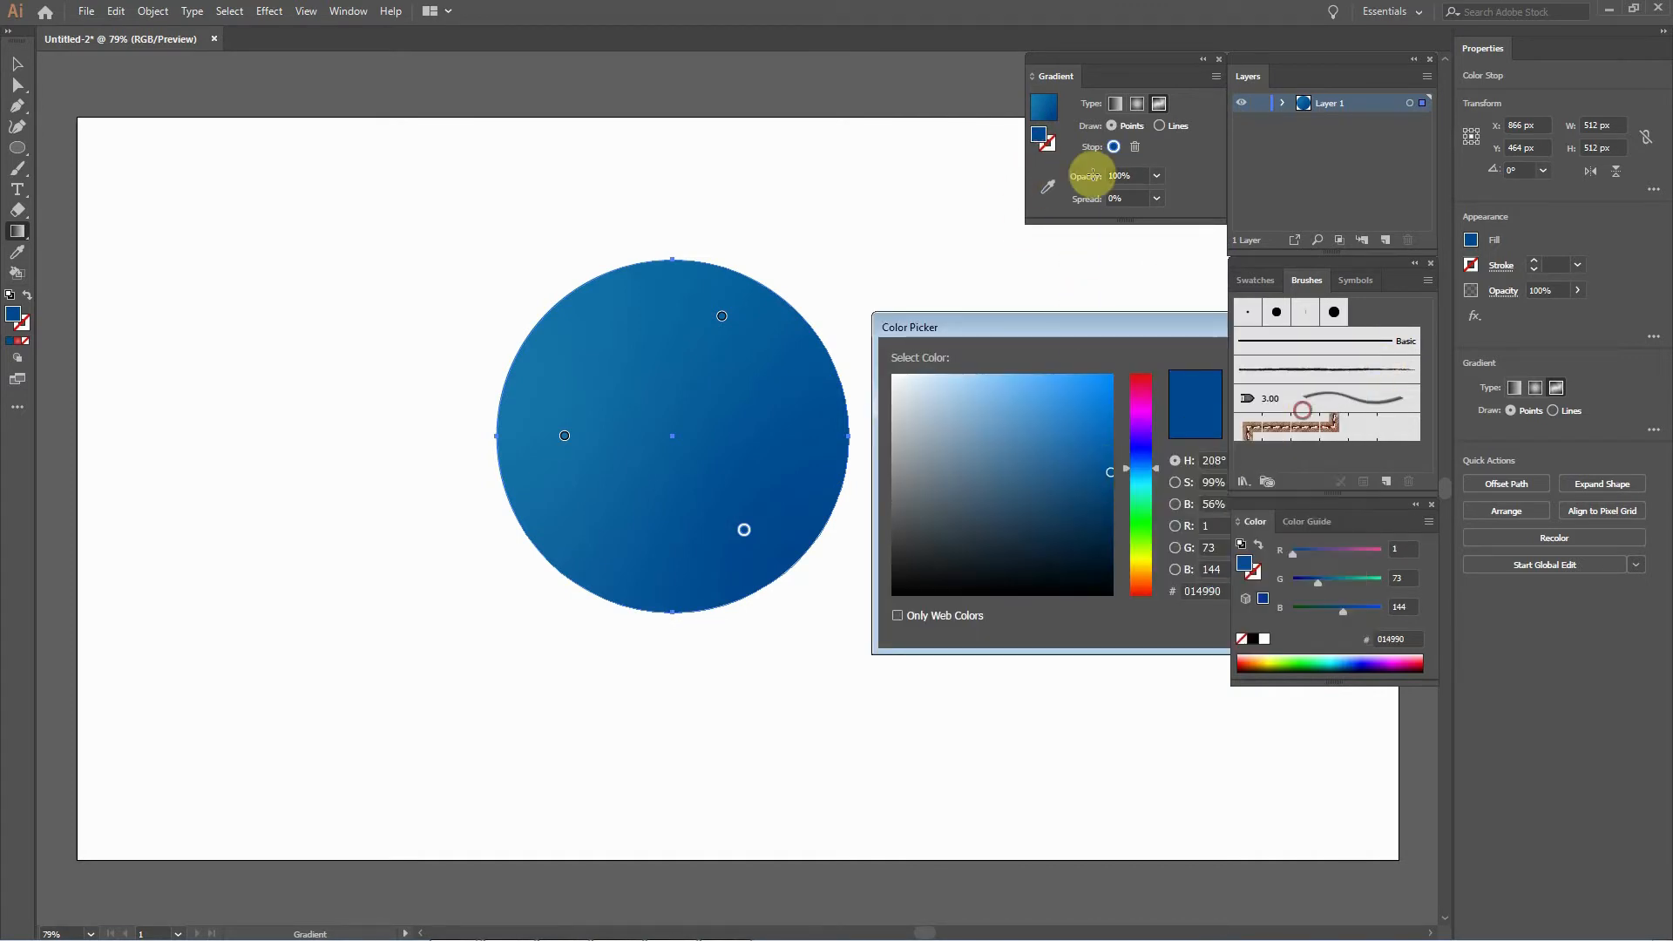
left_click(1047, 186)
left_click(562, 386)
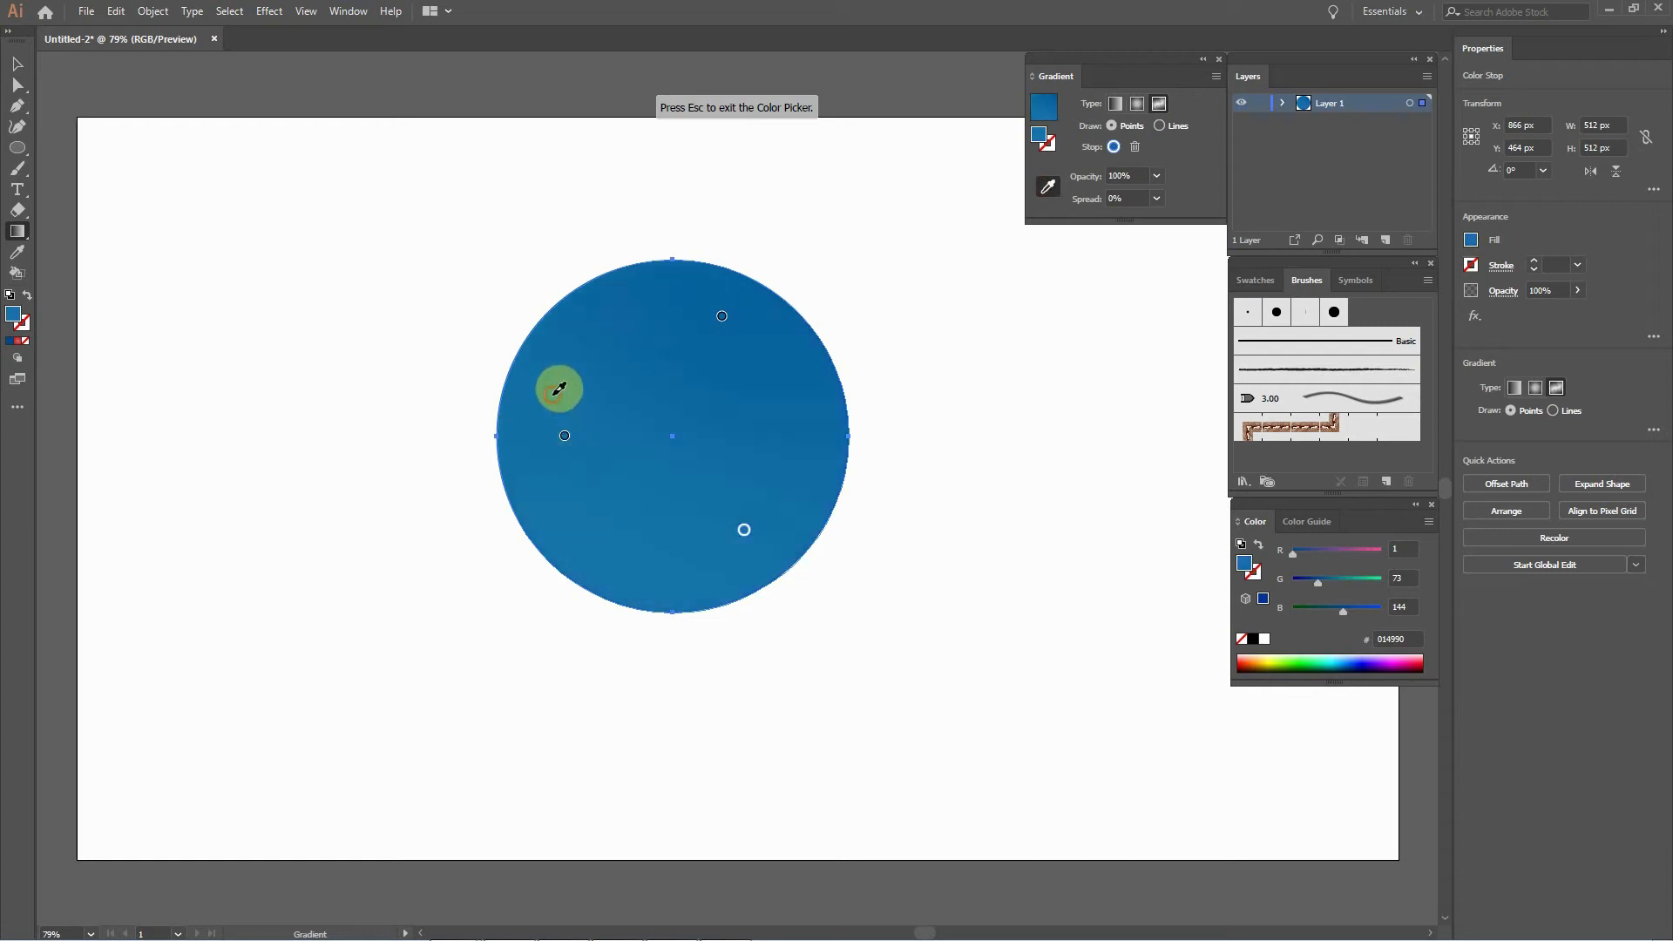
Lighten the circle's lower-right gradient point to the blue 2280AF.
double_click(1039, 137)
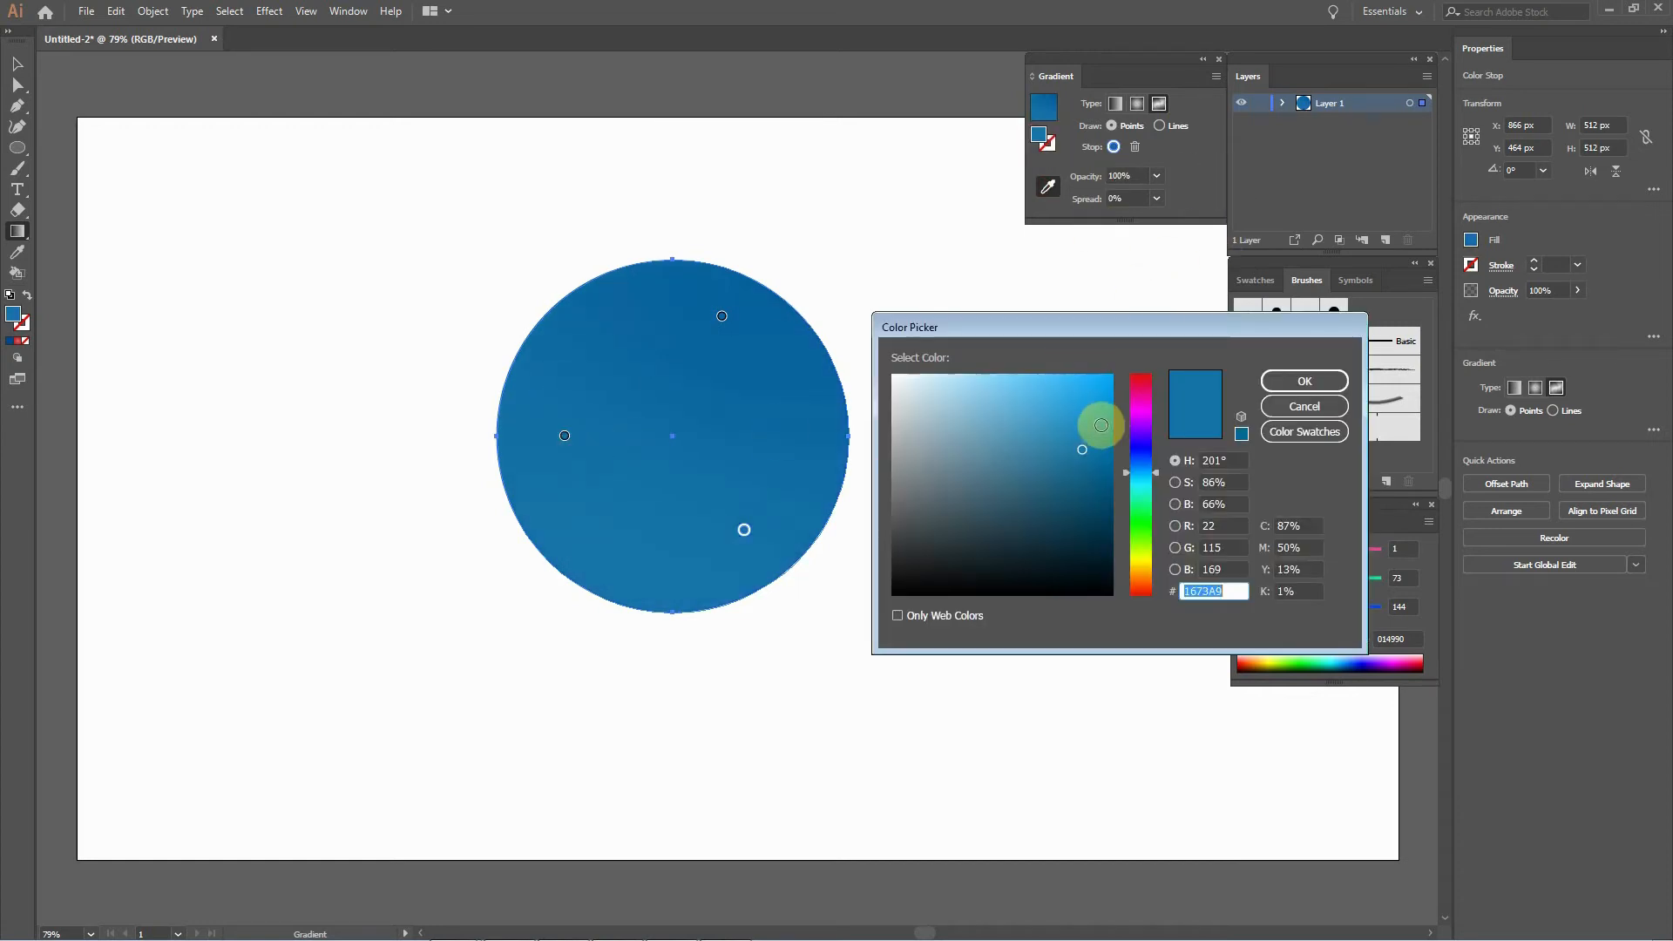
mouse_move(1072, 441)
left_mouse_down()
mouse_move(1109, 448)
mouse_move(1059, 435)
left_mouse_up()
left_click(1304, 381)
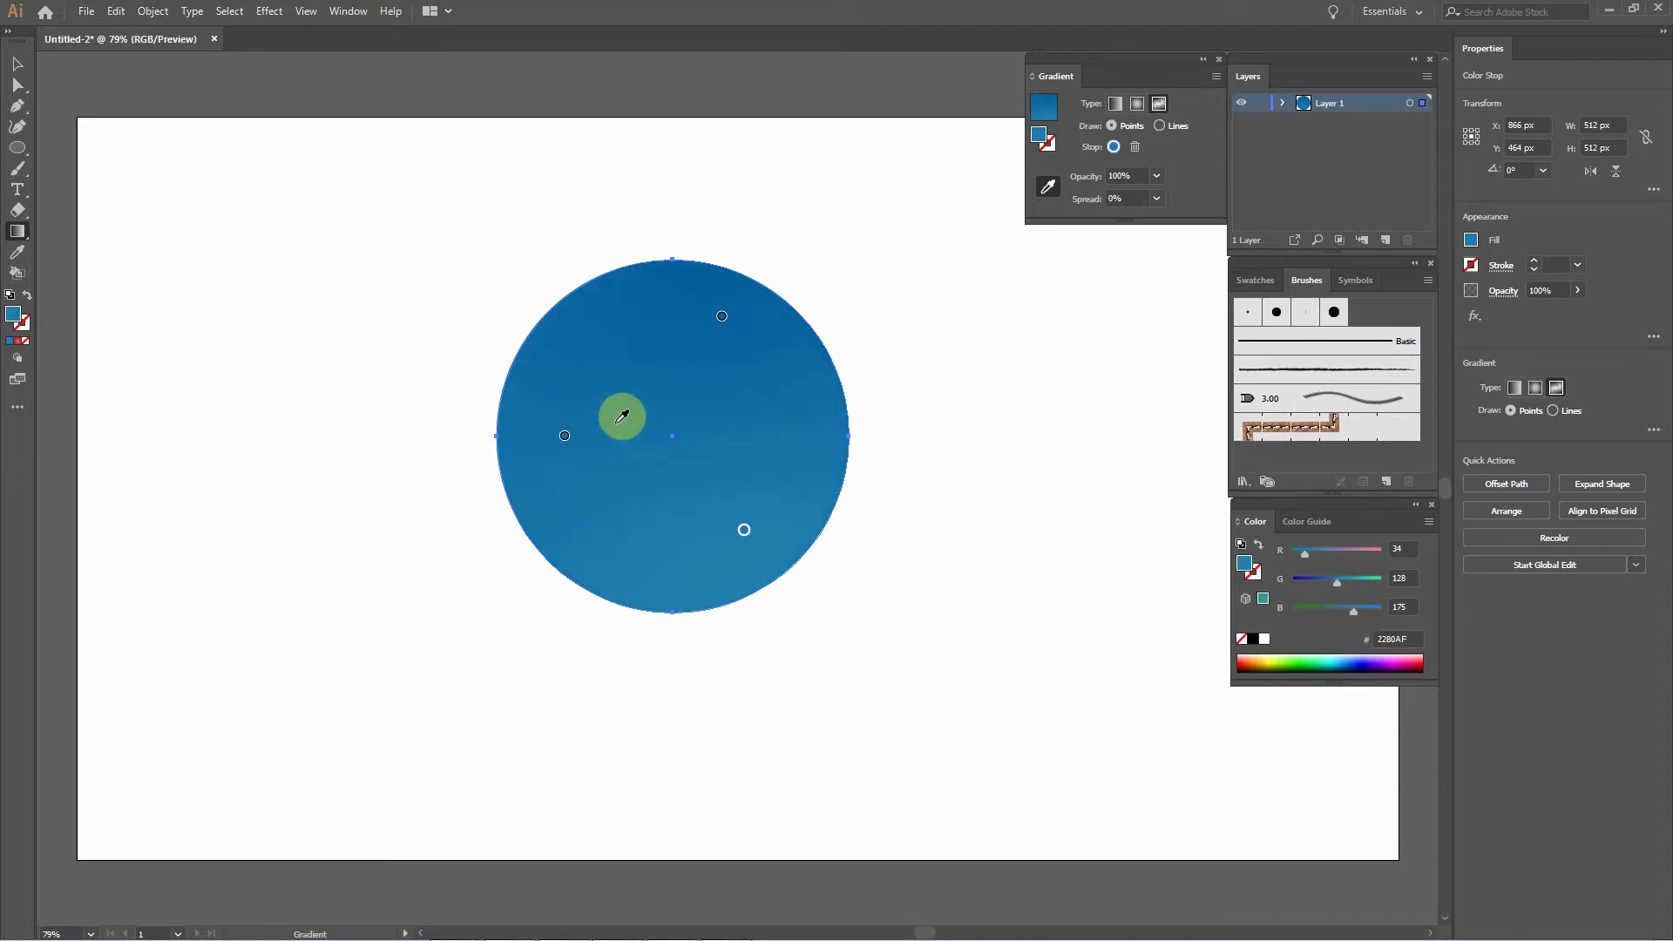
Select the circle's left gradient point and set its colour to 1F7BAA.
left_click(563, 437)
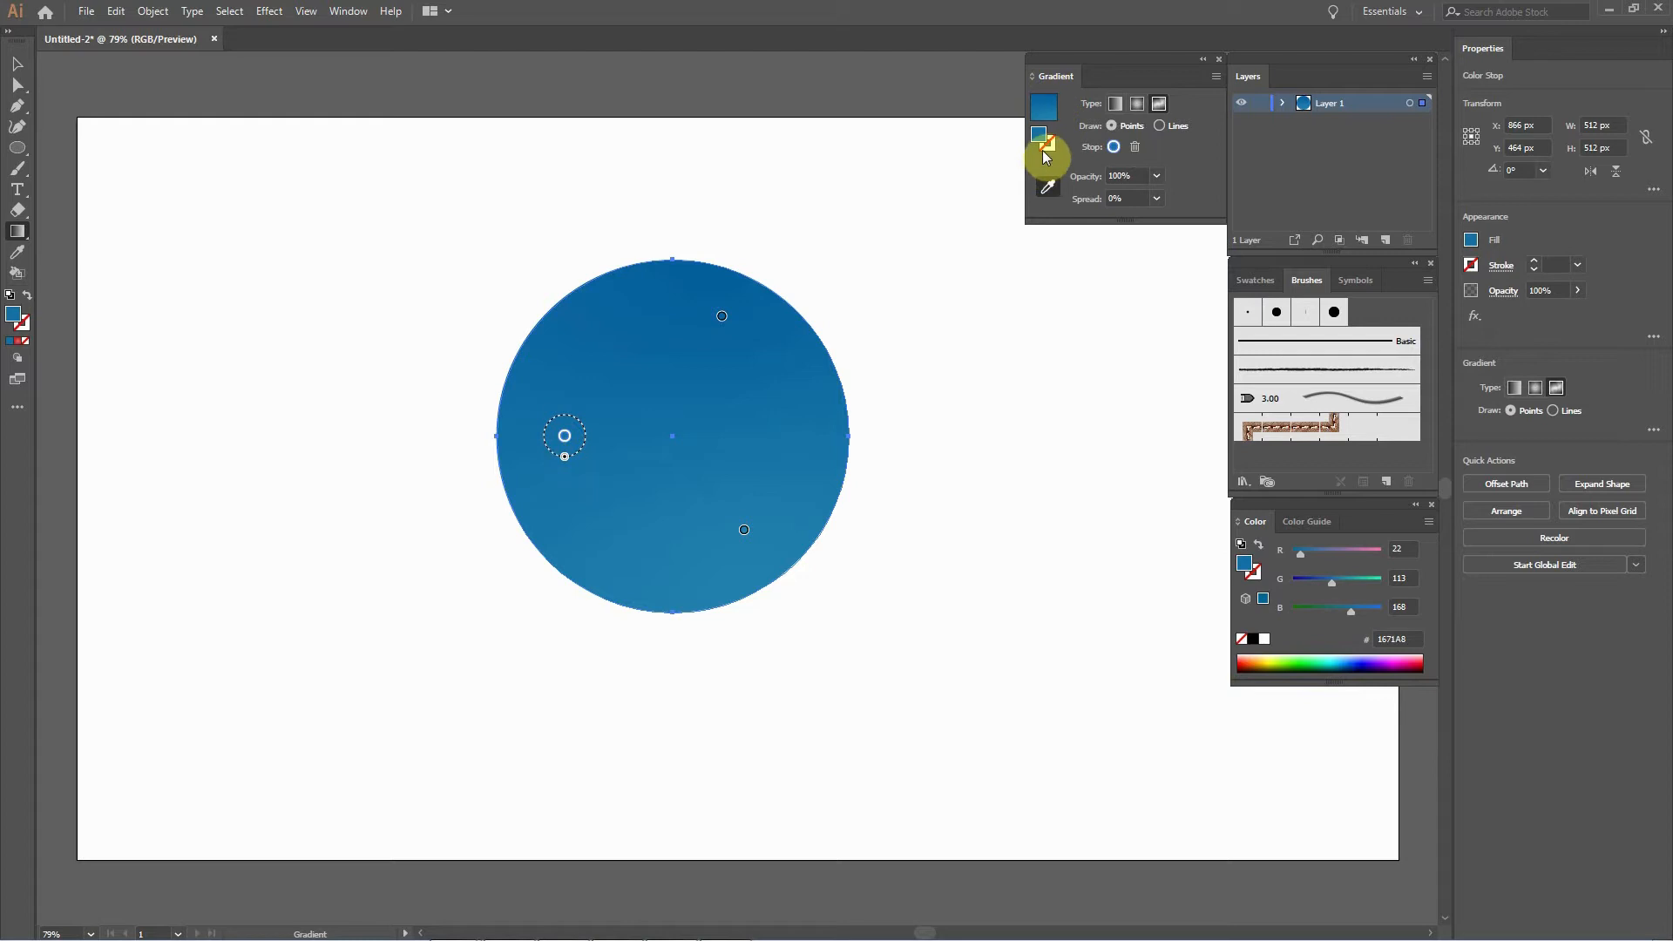
double_click(1039, 143)
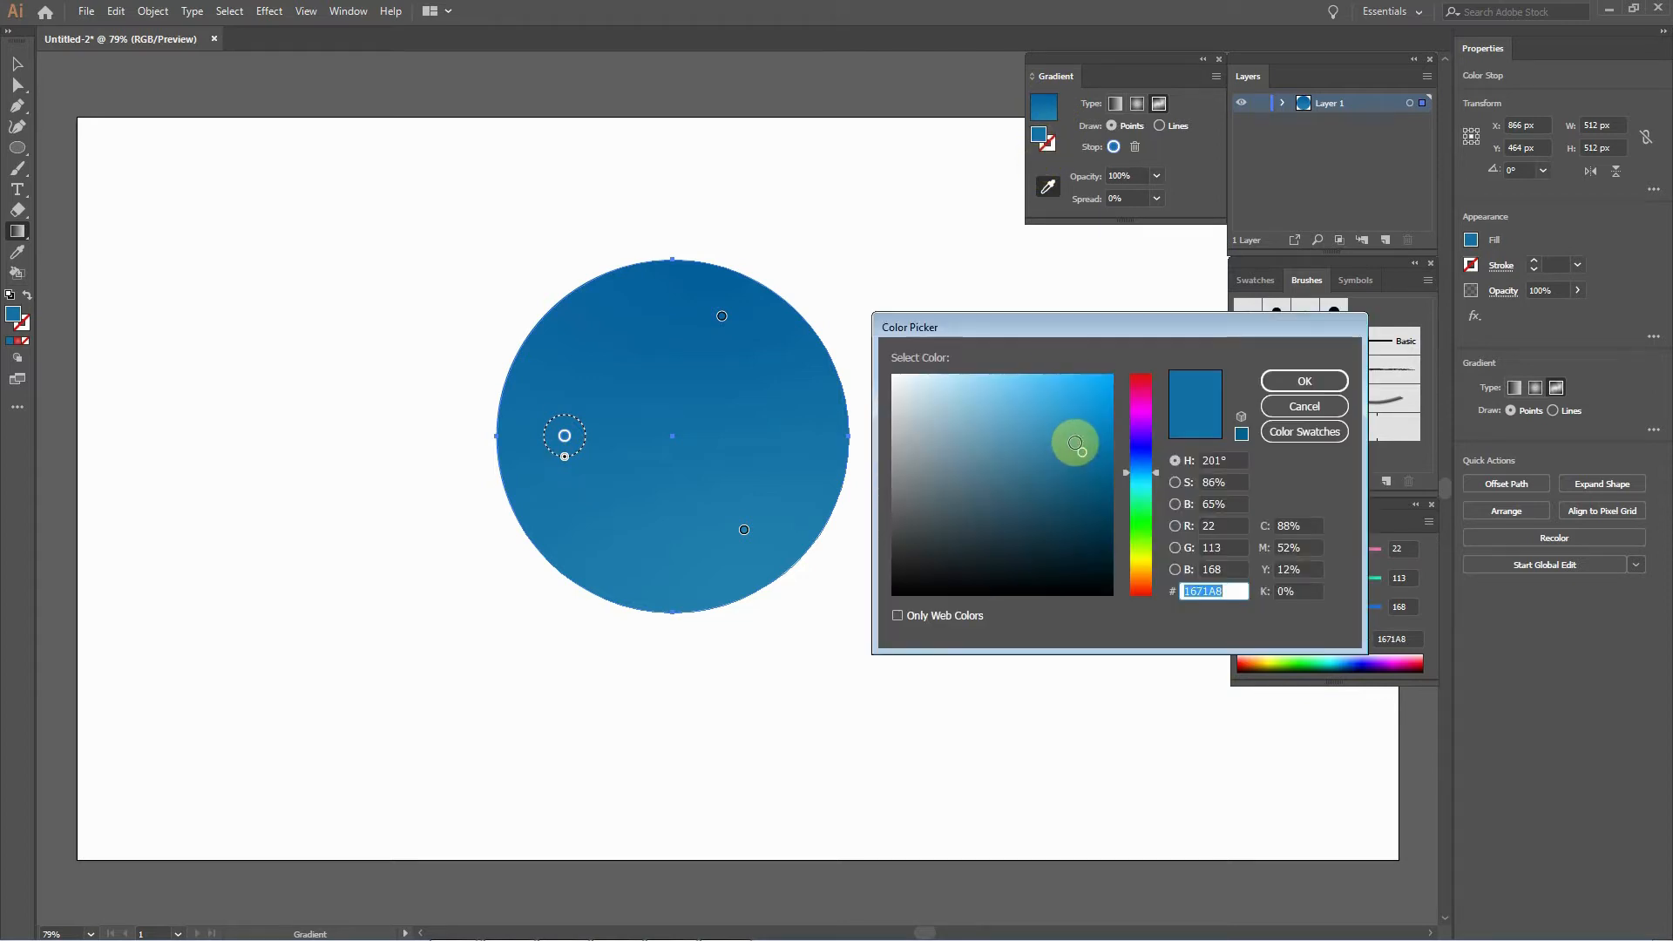
left_click(1074, 445)
left_click(1304, 381)
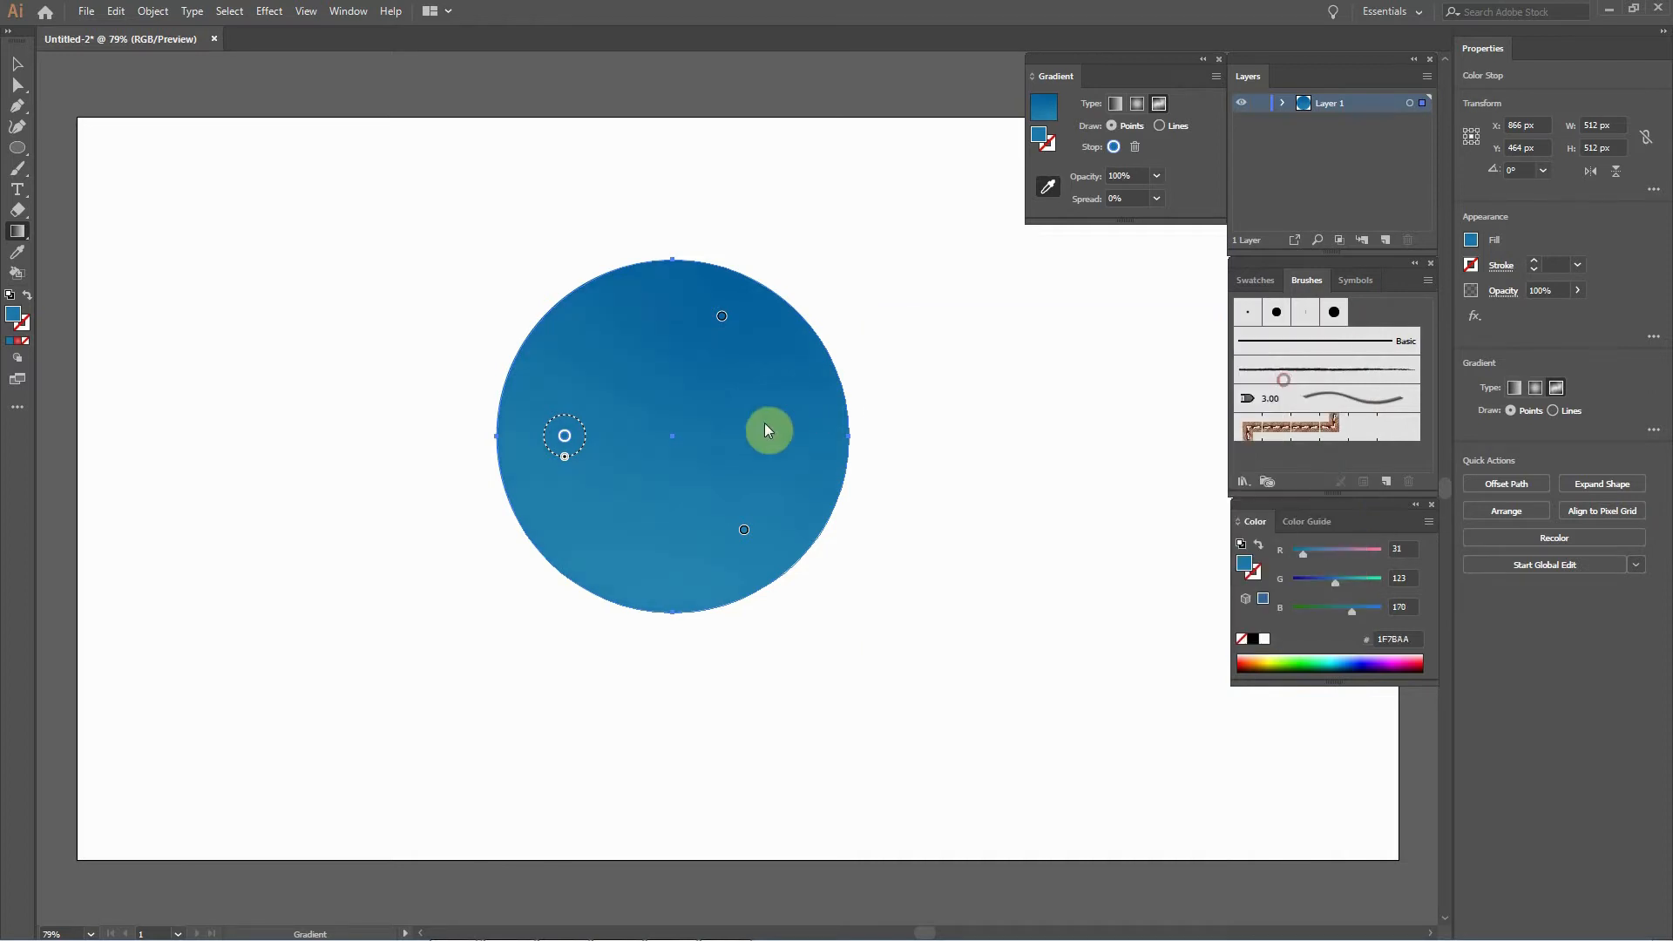
Recolour the circle's lower-right gradient point by sampling the blue near the left point, and lighten it to 2785AF.
left_click(743, 533)
left_click(744, 537)
left_click(605, 433)
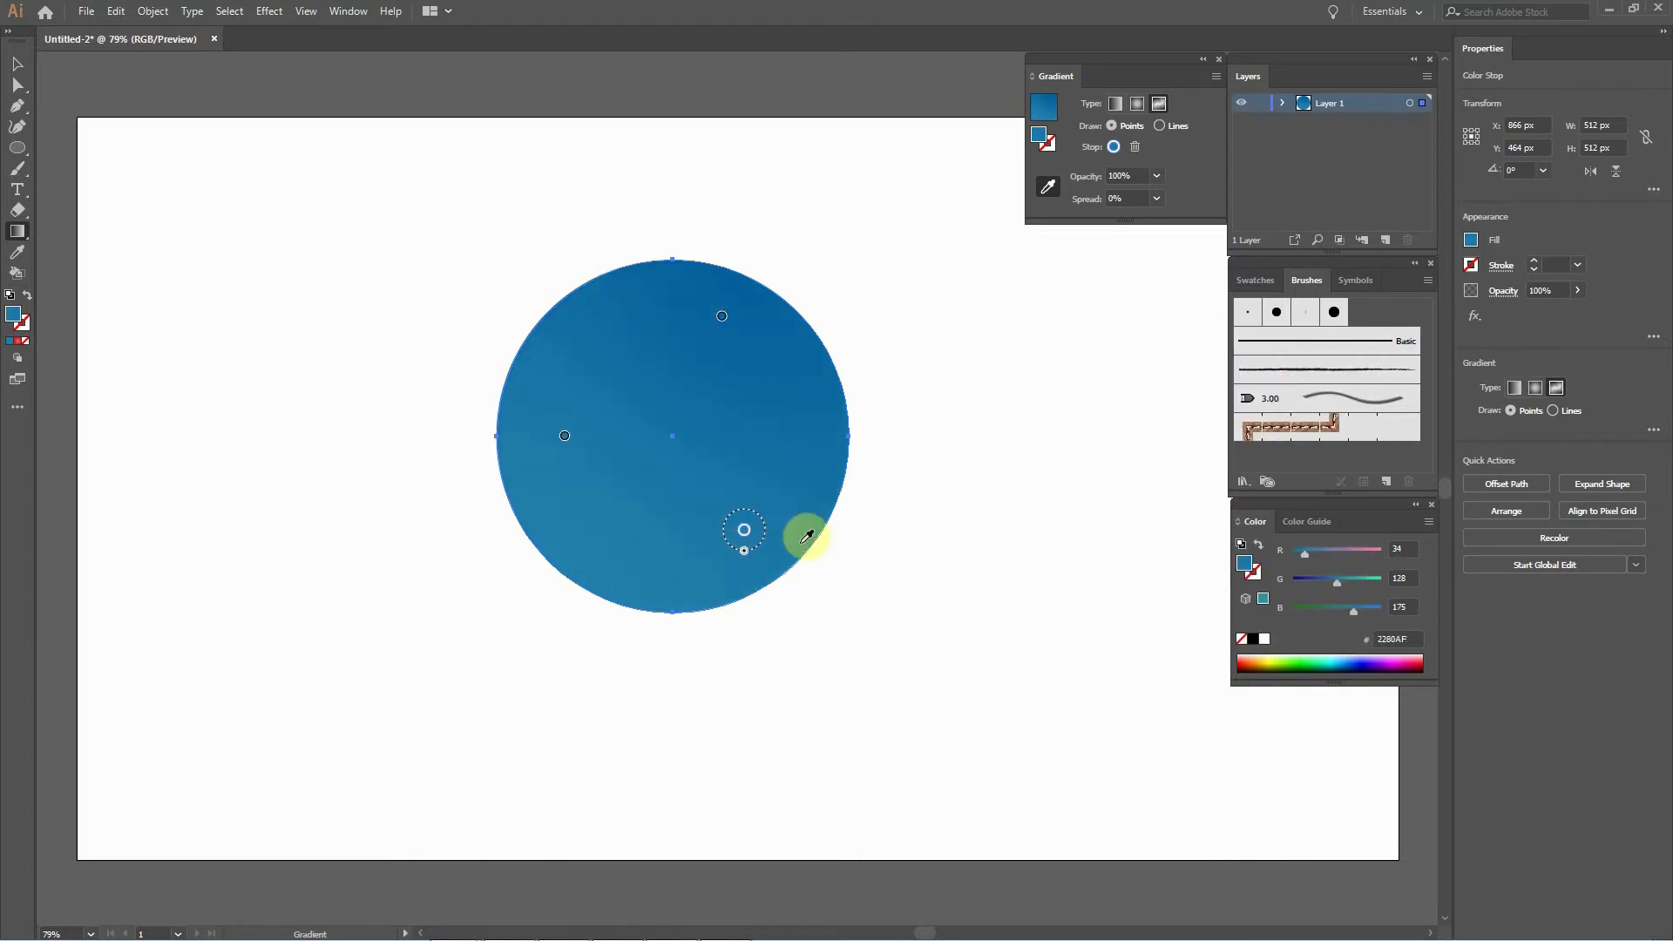
double_click(742, 536)
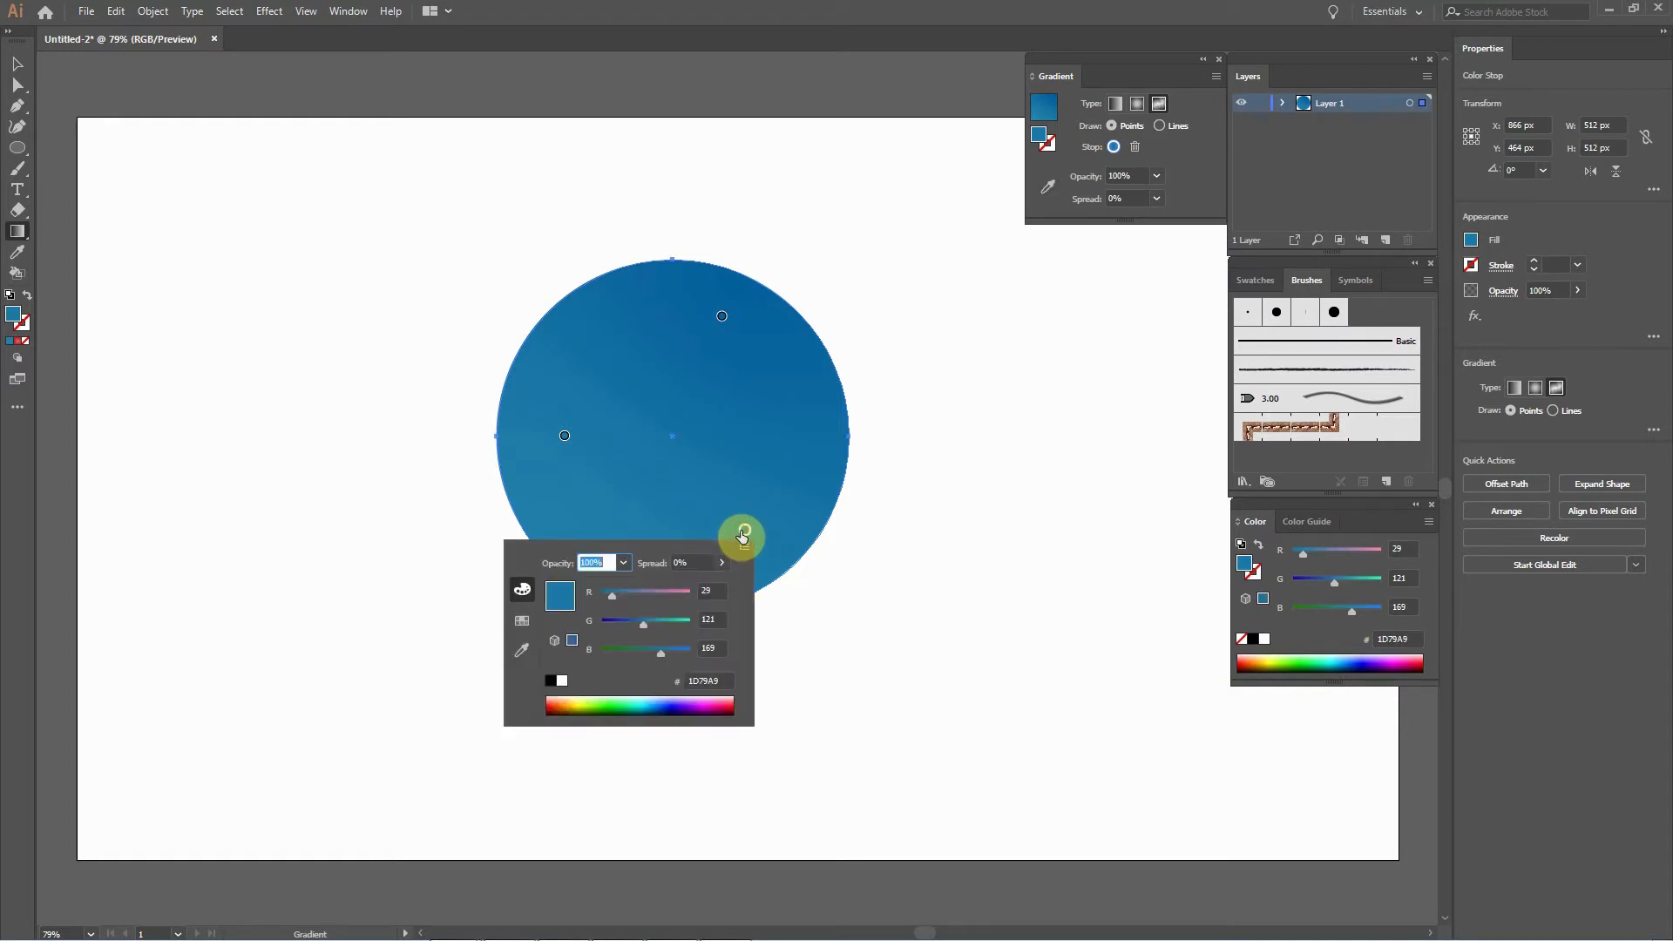
left_click(838, 556)
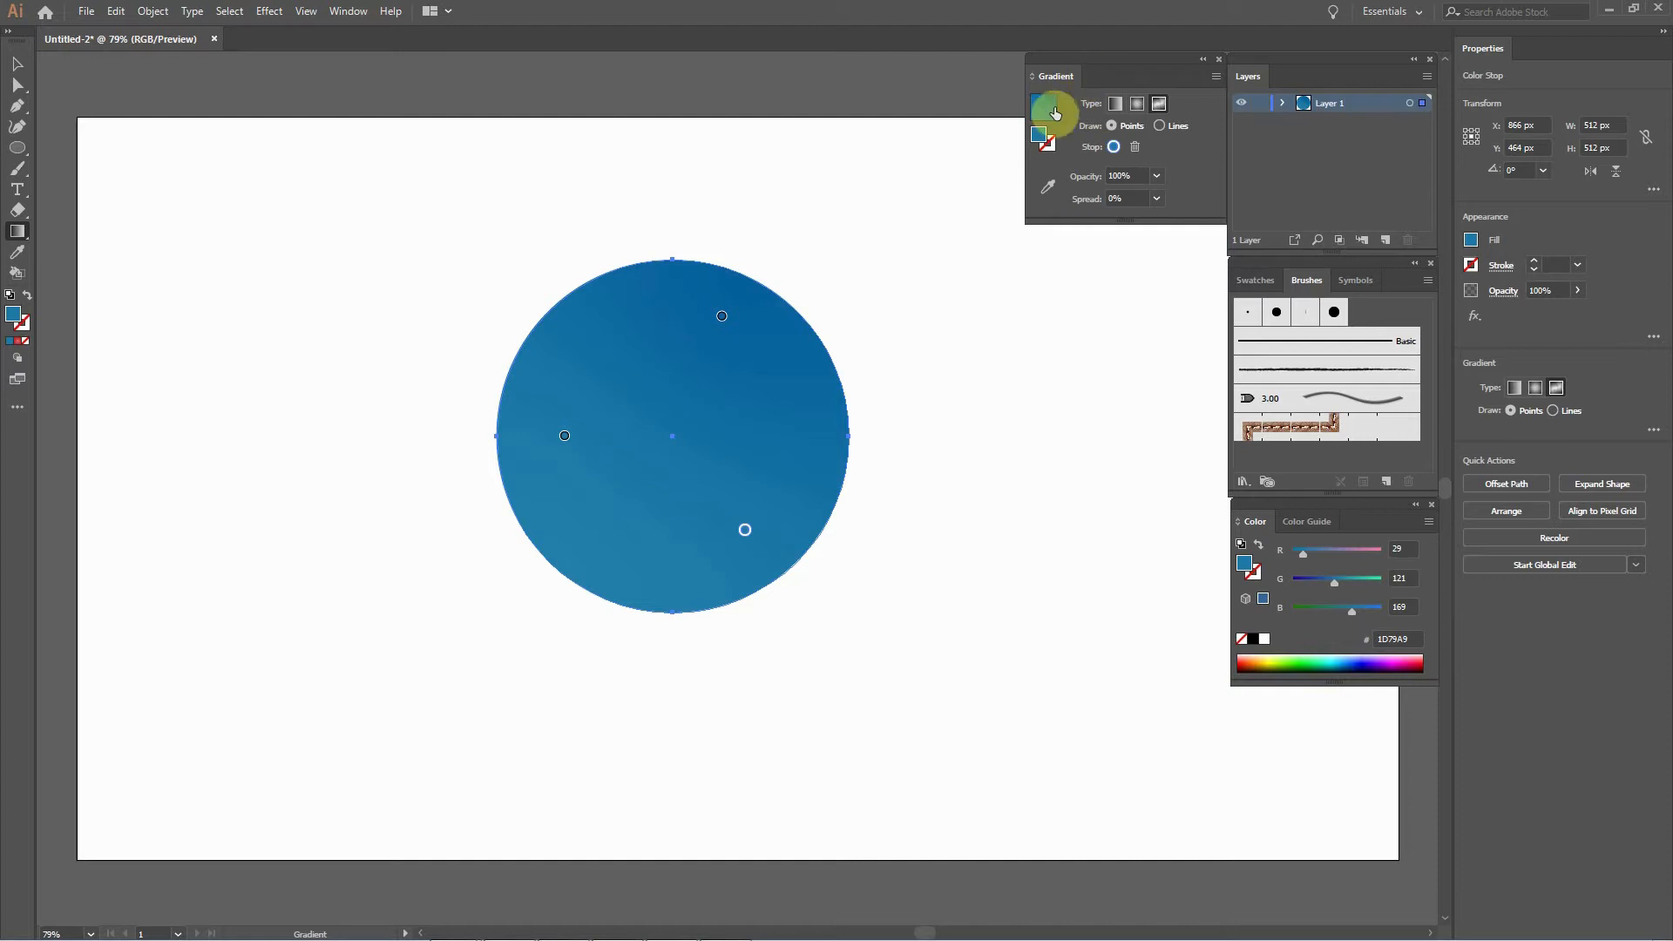
double_click(1038, 134)
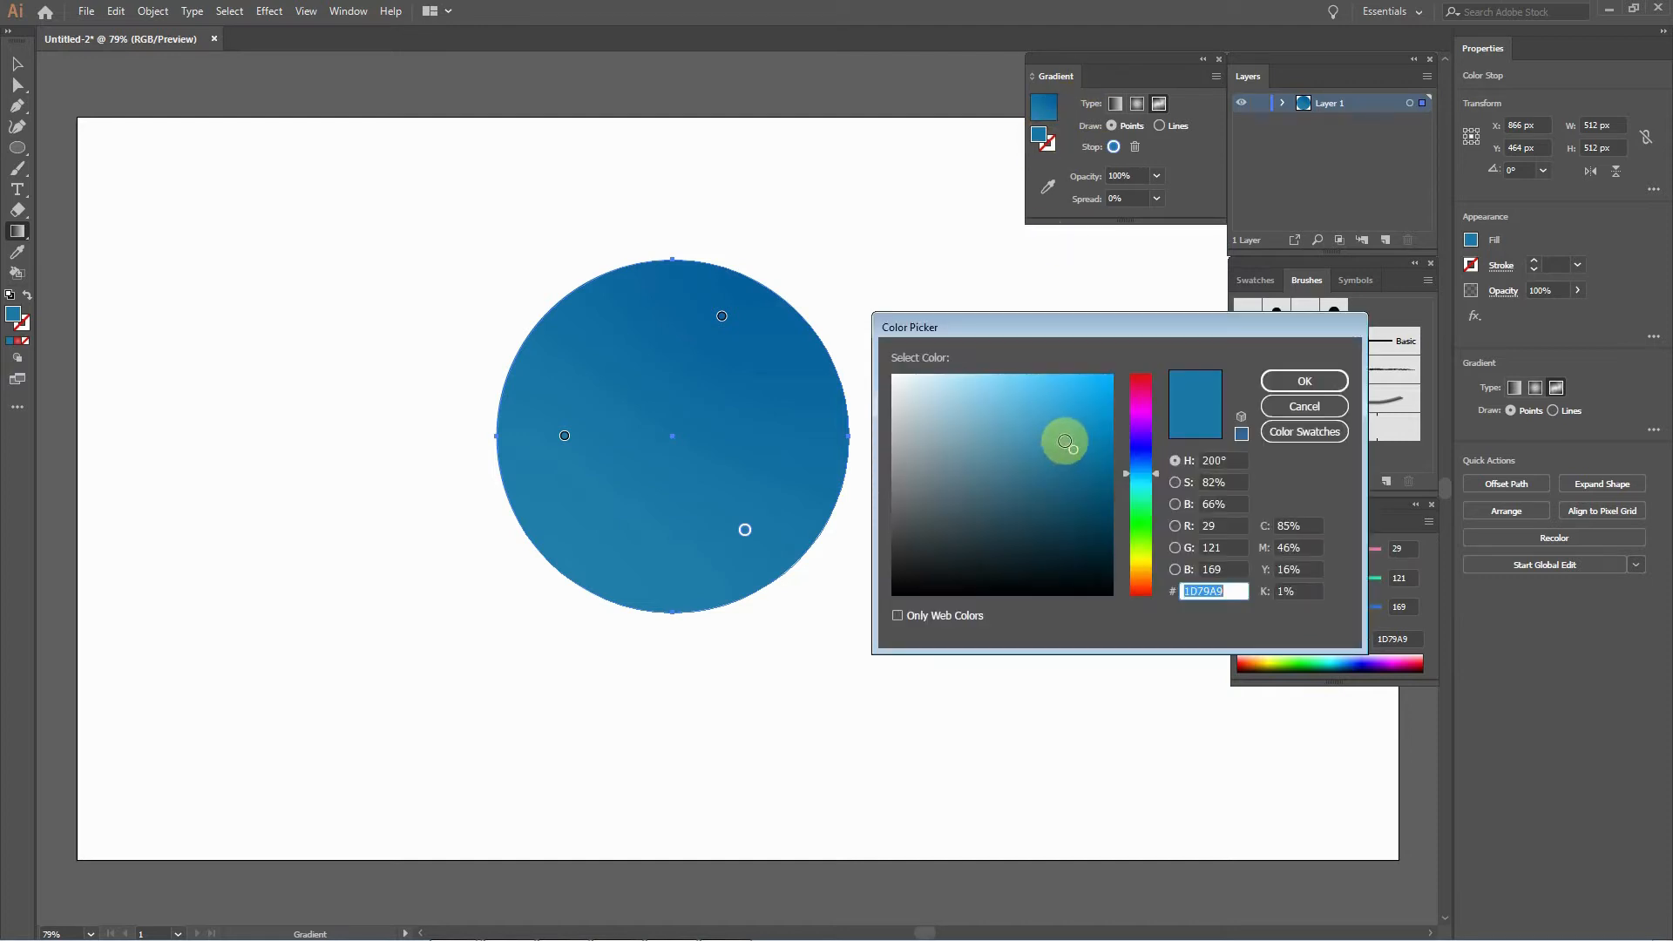
left_click(1064, 444)
left_click(1304, 380)
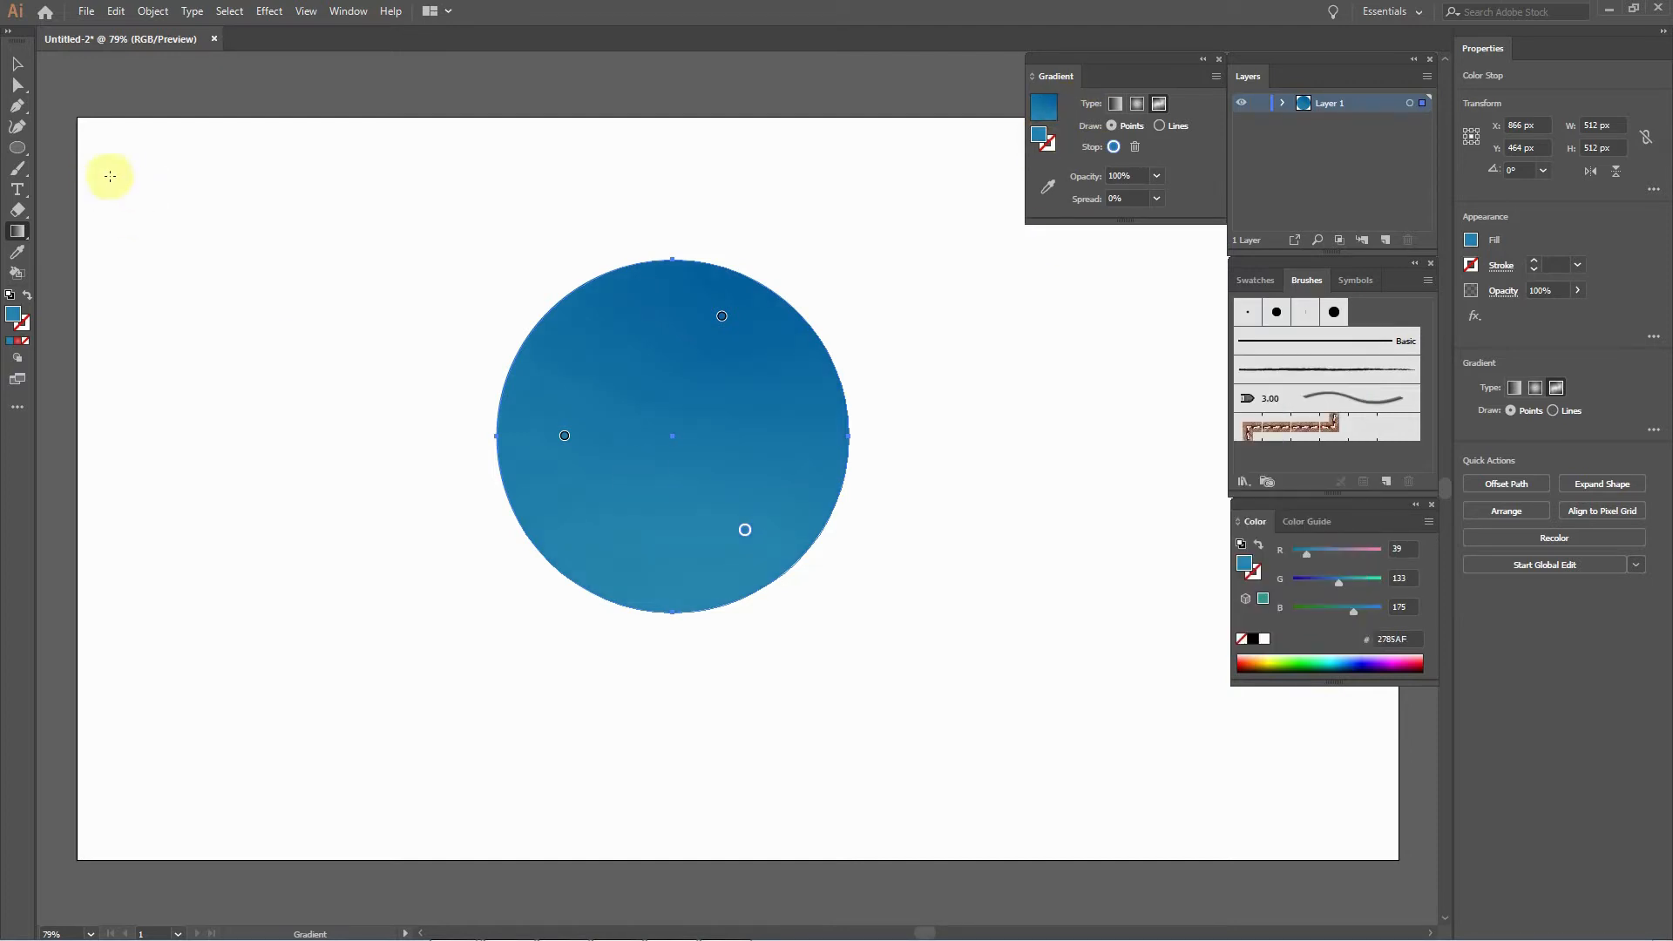
Move the circle's upper-right gradient point to the top centre and set its colour to the darker blue 0A59A0.
left_click_drag(721, 326, 680, 308)
double_click(680, 310)
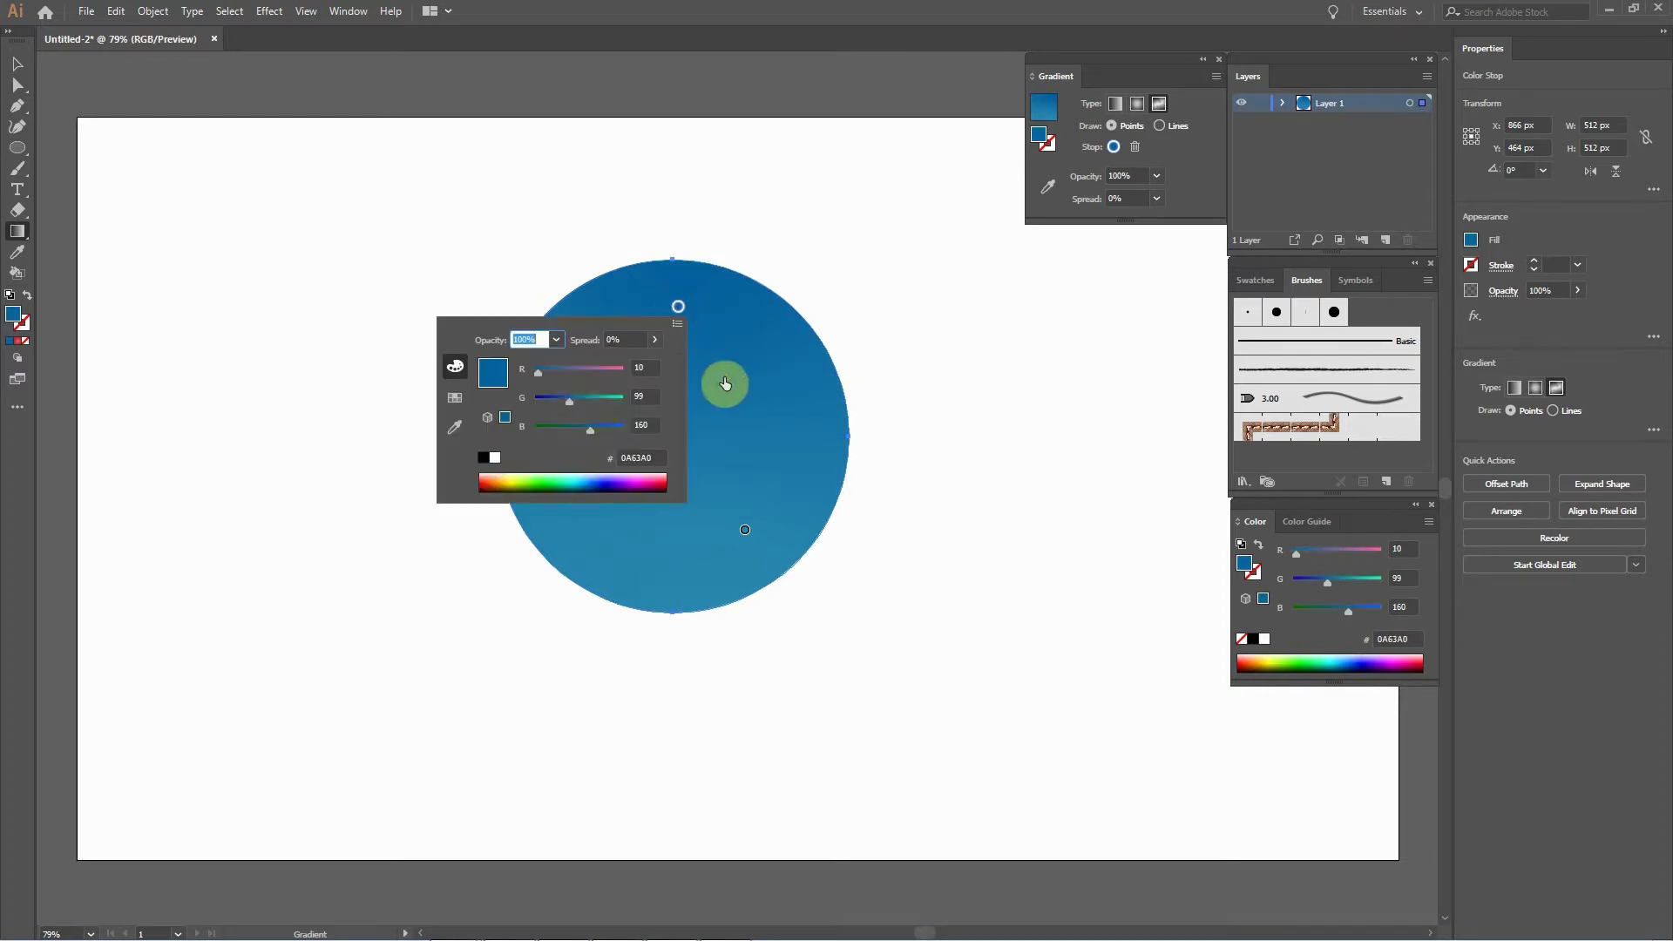
left_click_drag(570, 403, 561, 401)
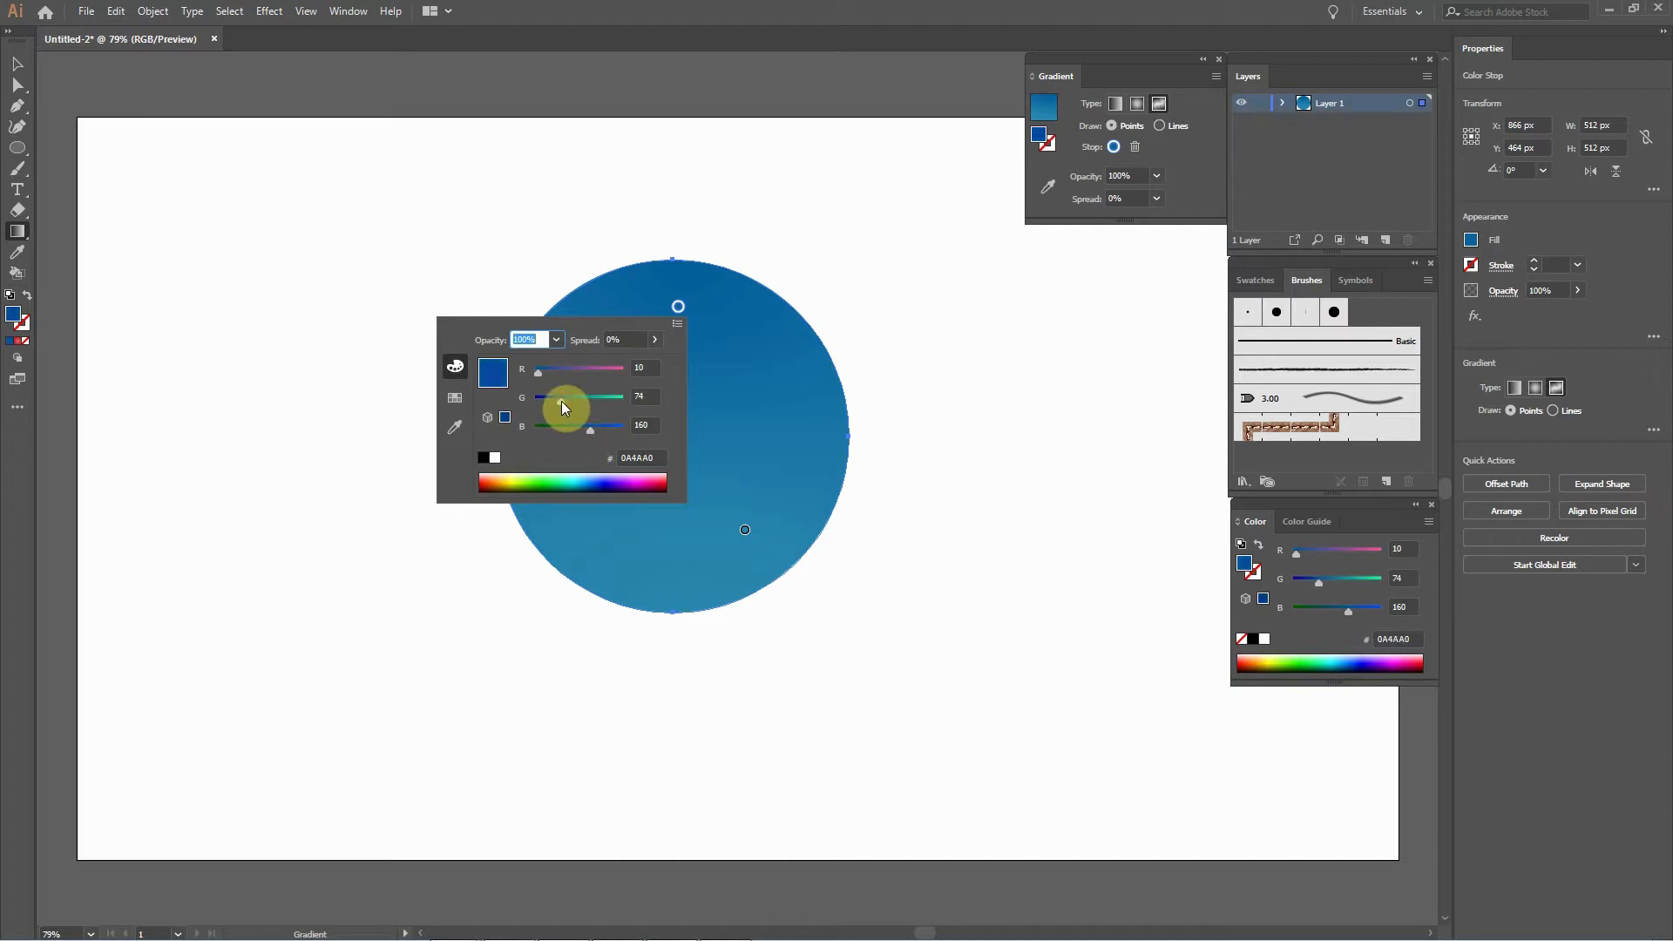
left_click(864, 390)
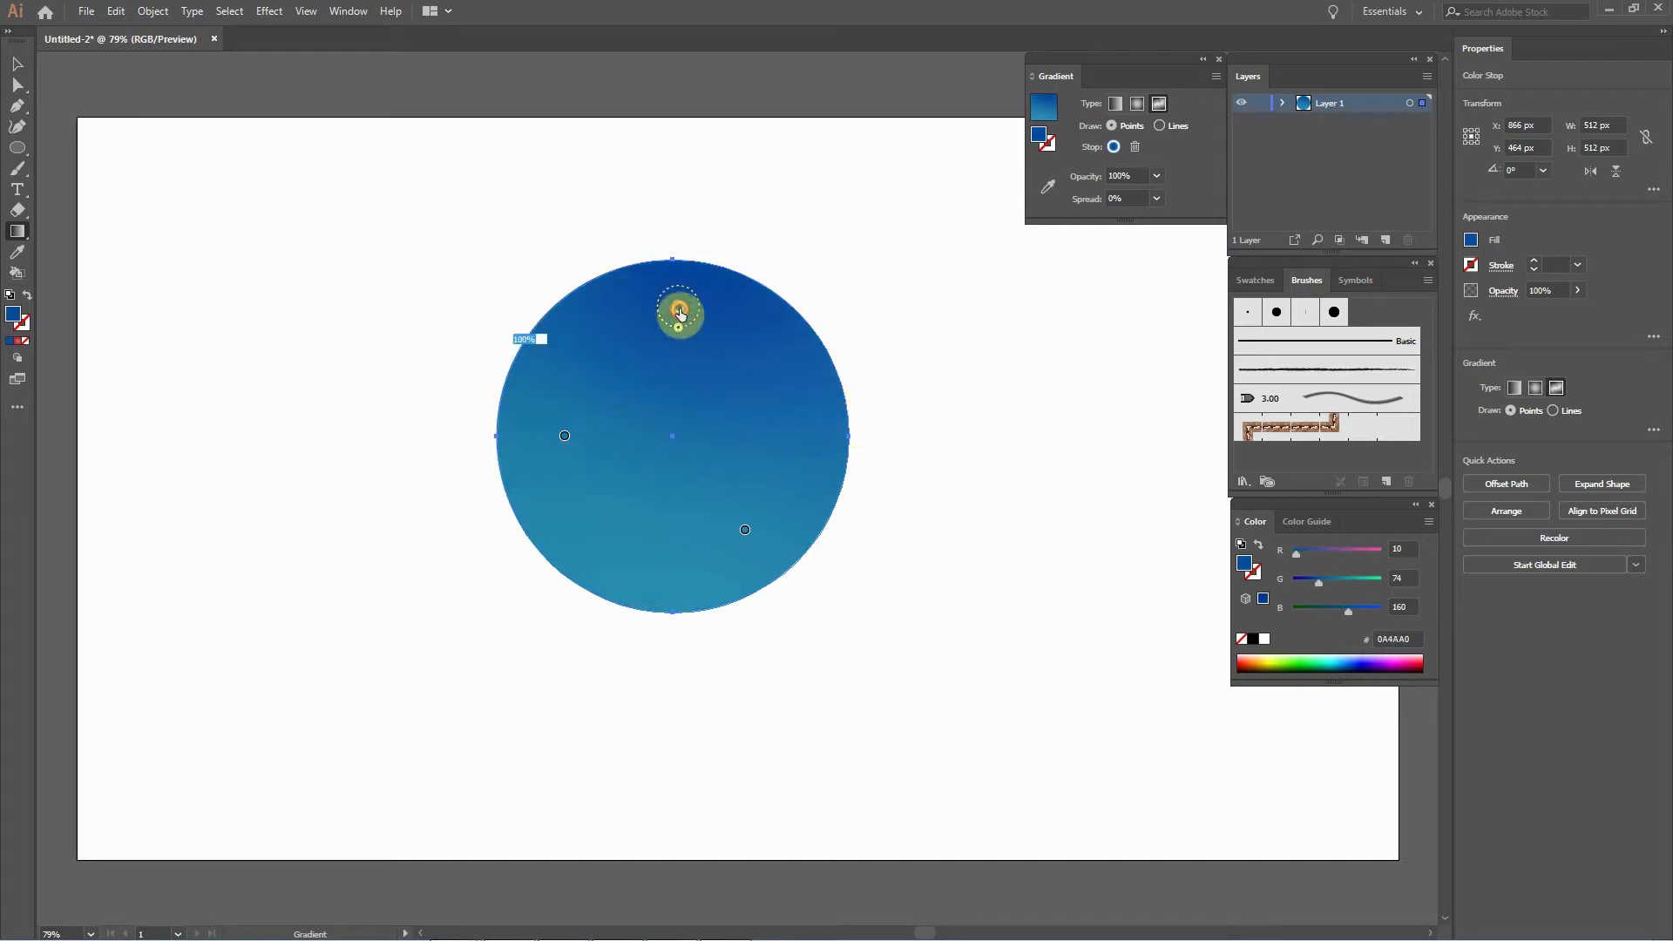
left_click_drag(566, 406, 566, 402)
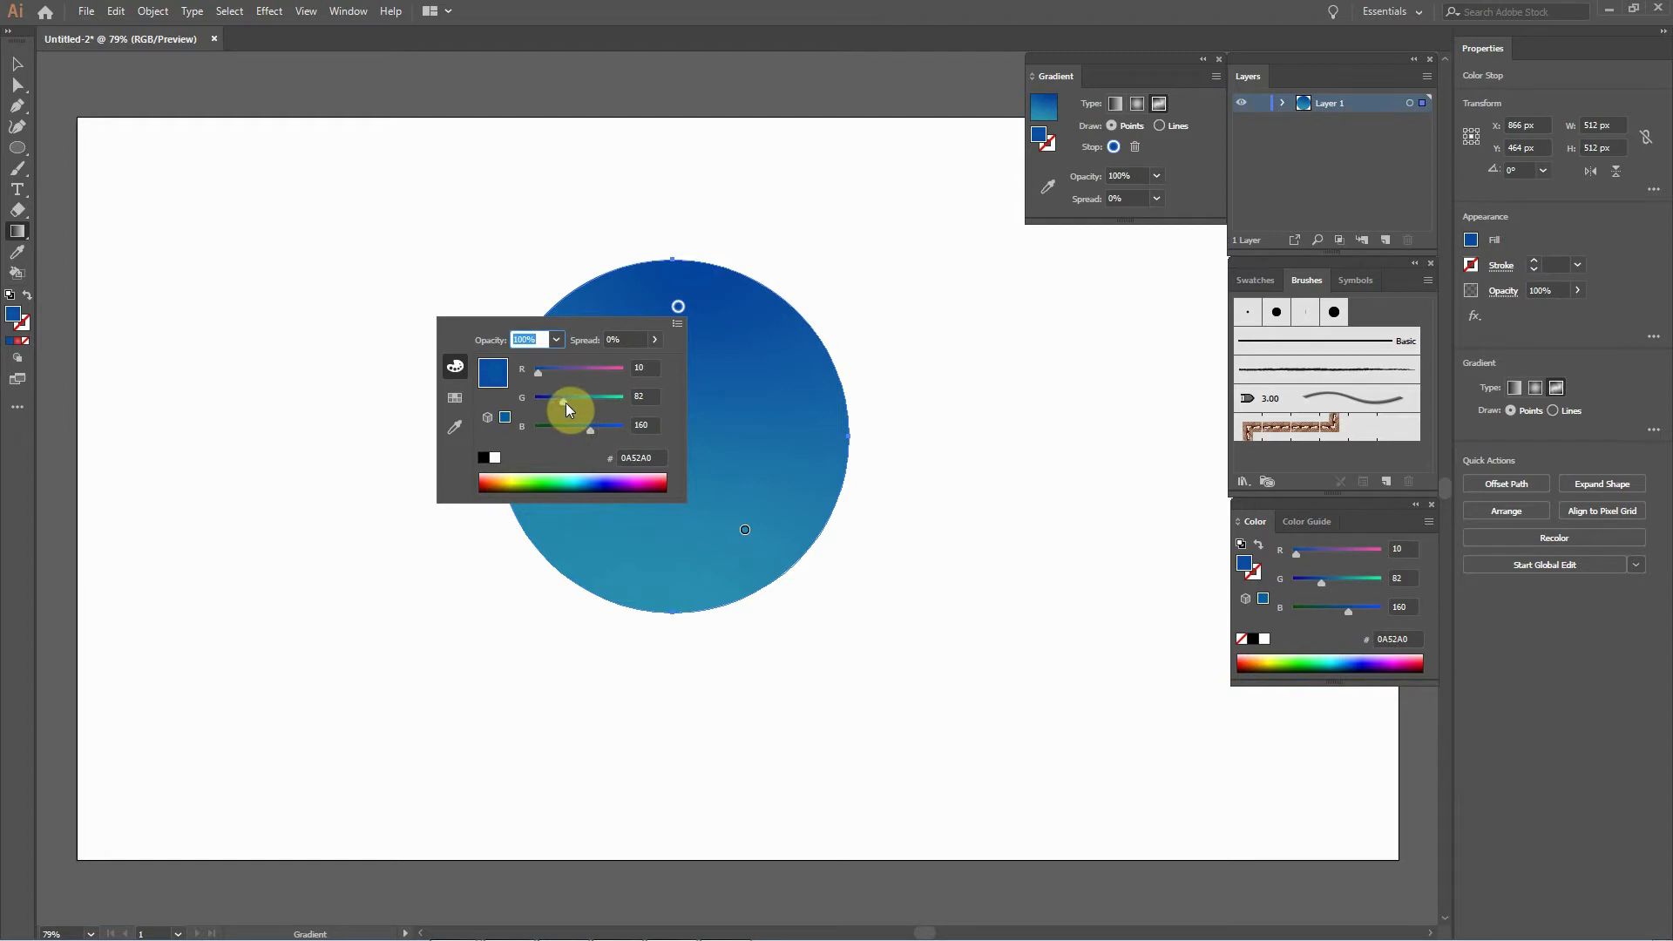
left_click(936, 379)
Shift the circle's left gradient point towards the centre, and nudge the lower-right point down-left with its colour set to 1D85AF.
left_click_drag(566, 436, 626, 453)
left_click_drag(743, 531, 730, 537)
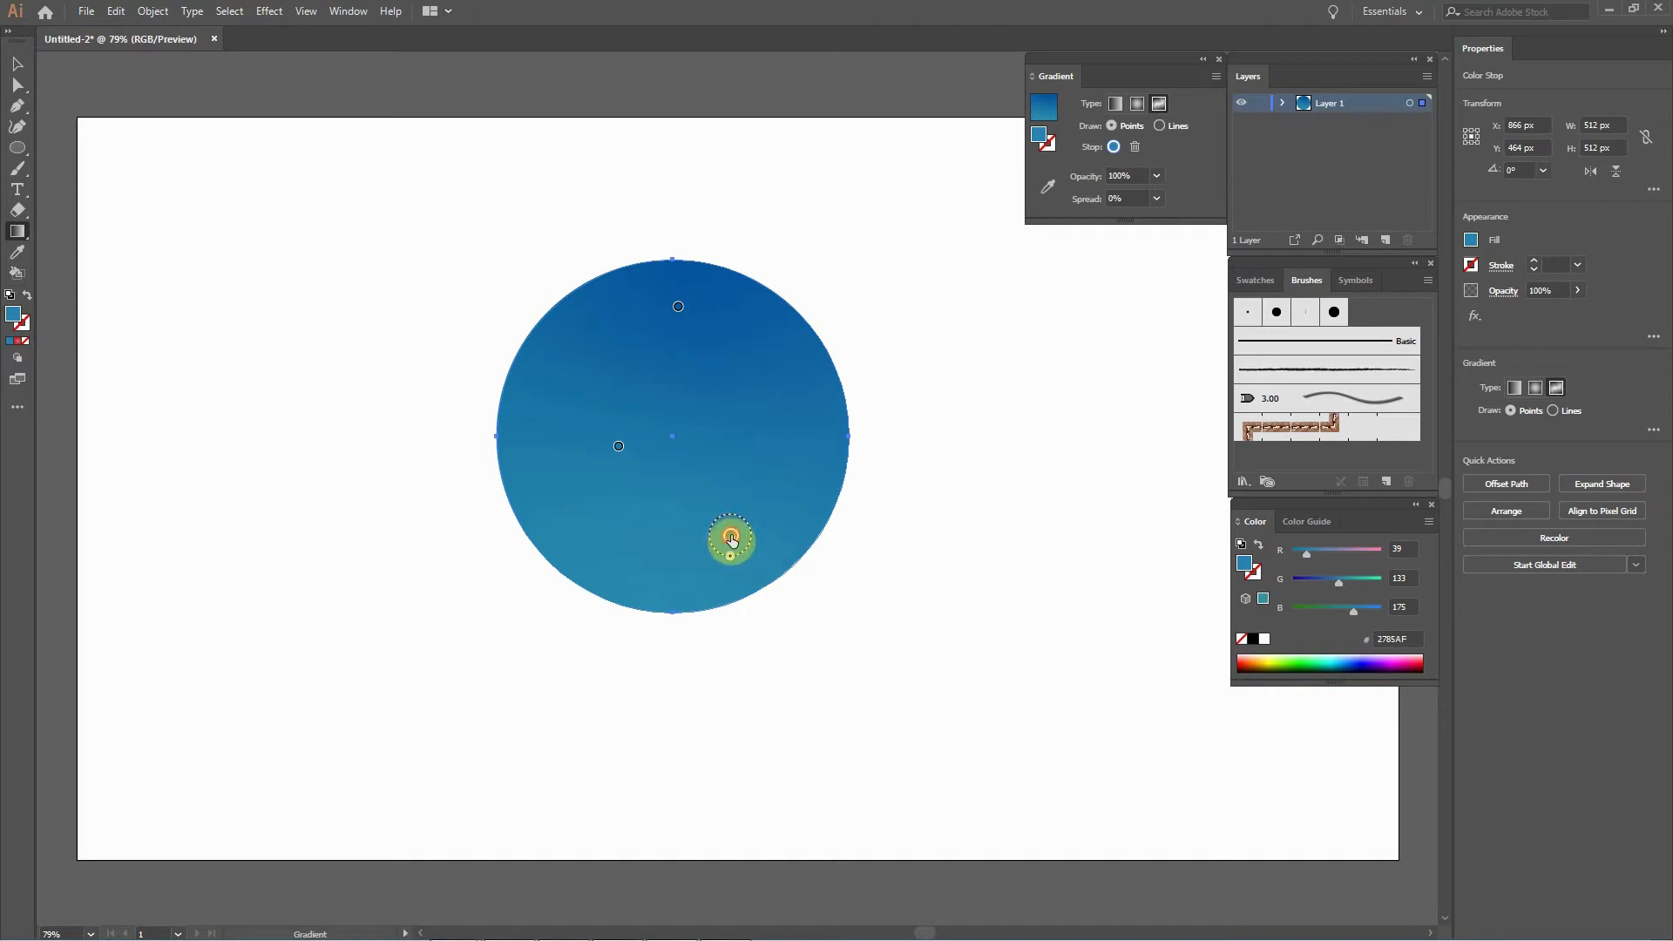
double_click(729, 537)
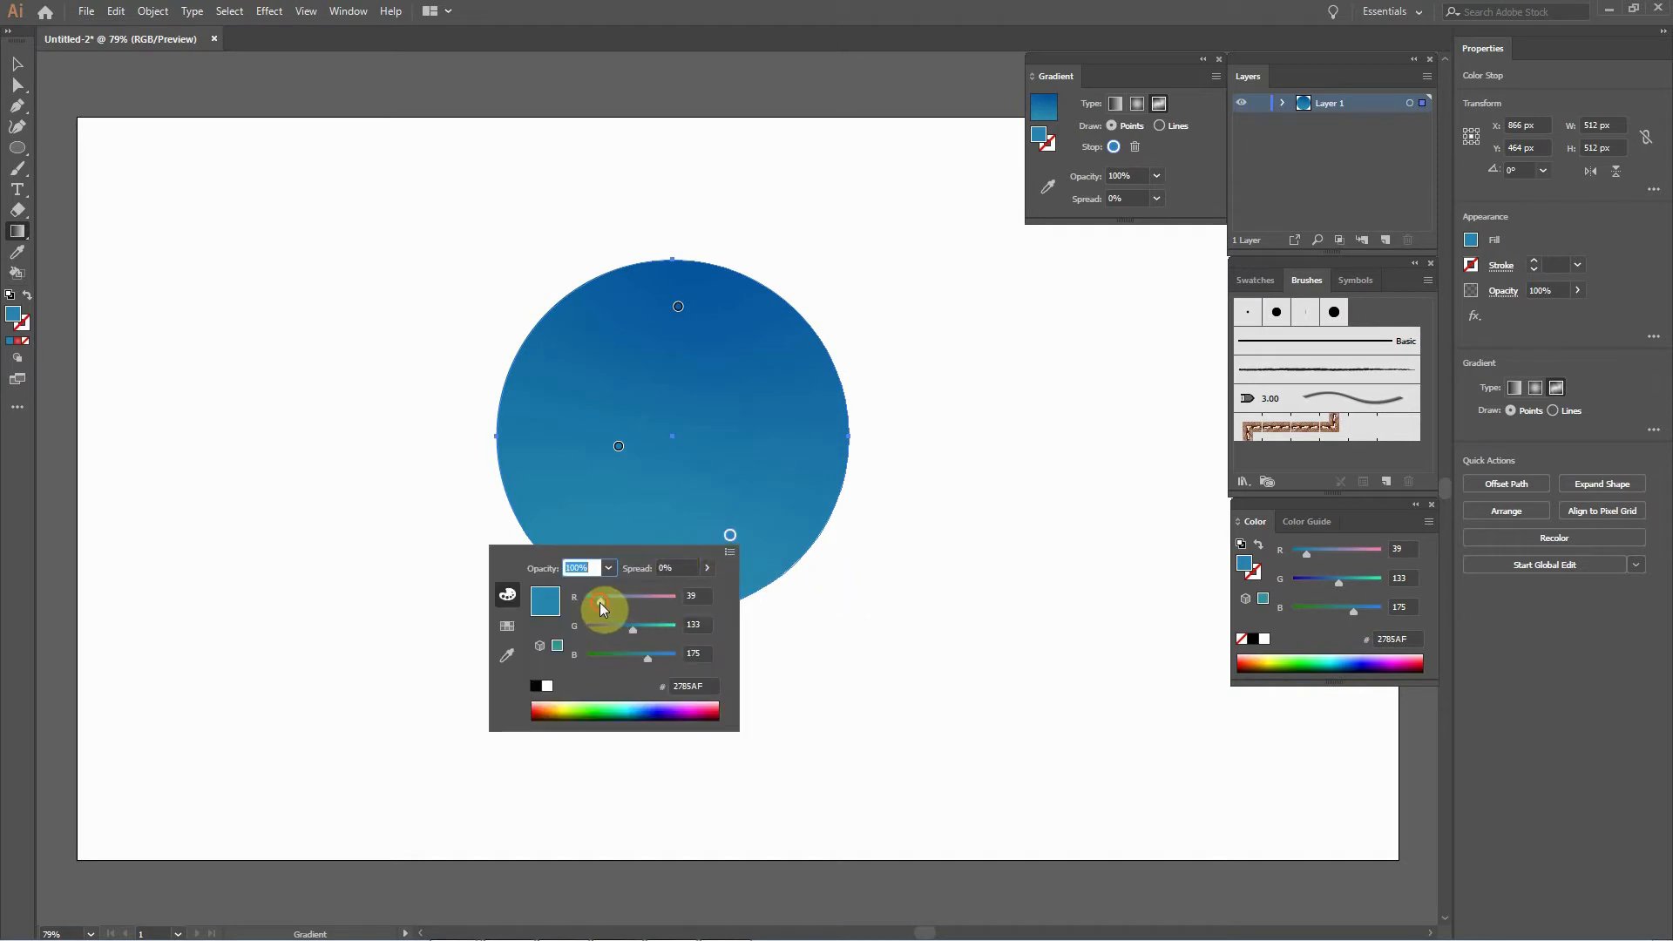
left_click_drag(594, 603, 595, 604)
left_click(944, 591)
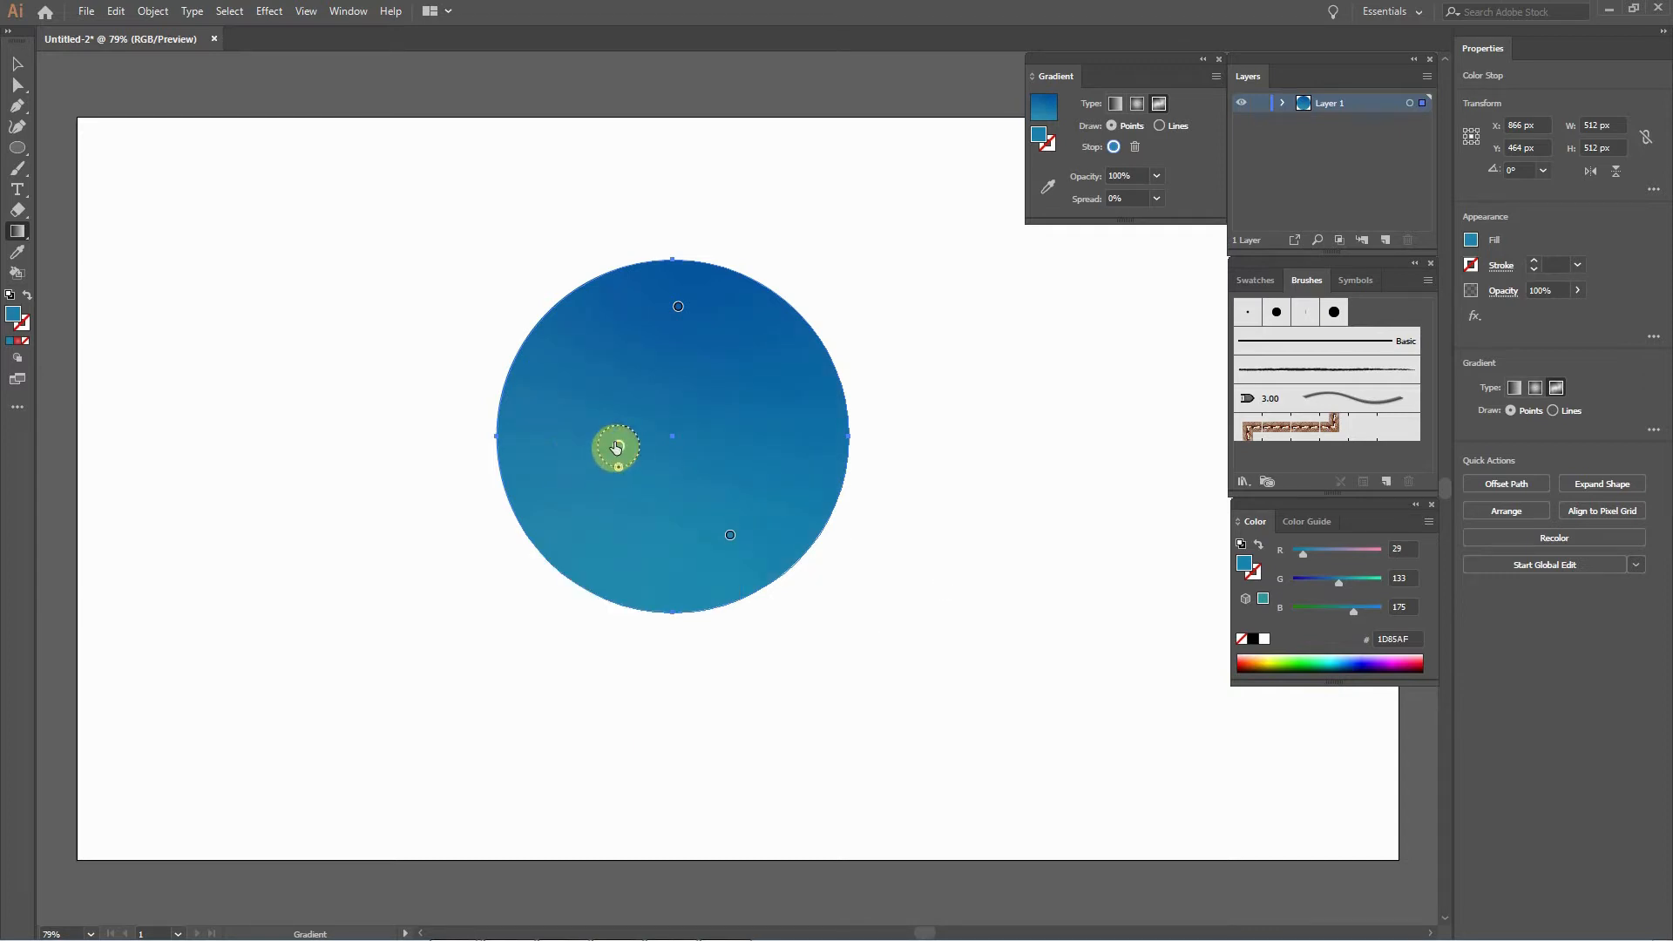
Darken the circle's left gradient point to the blue 1F71AA.
double_click(616, 448)
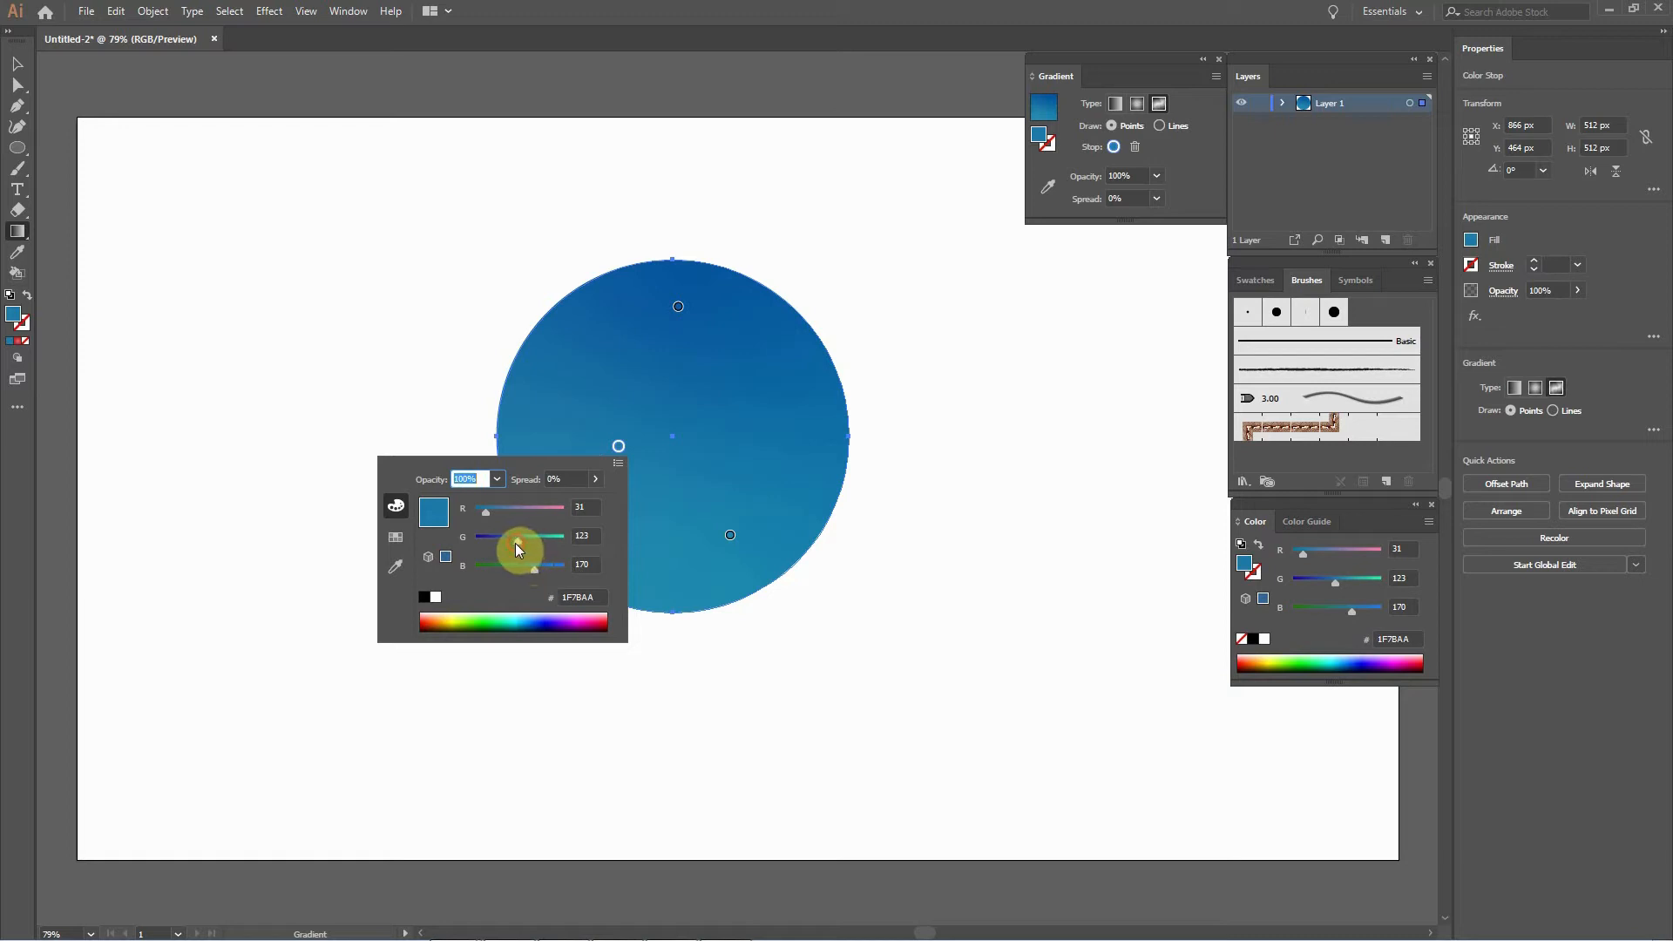
left_click_drag(514, 544, 513, 544)
left_click(297, 326)
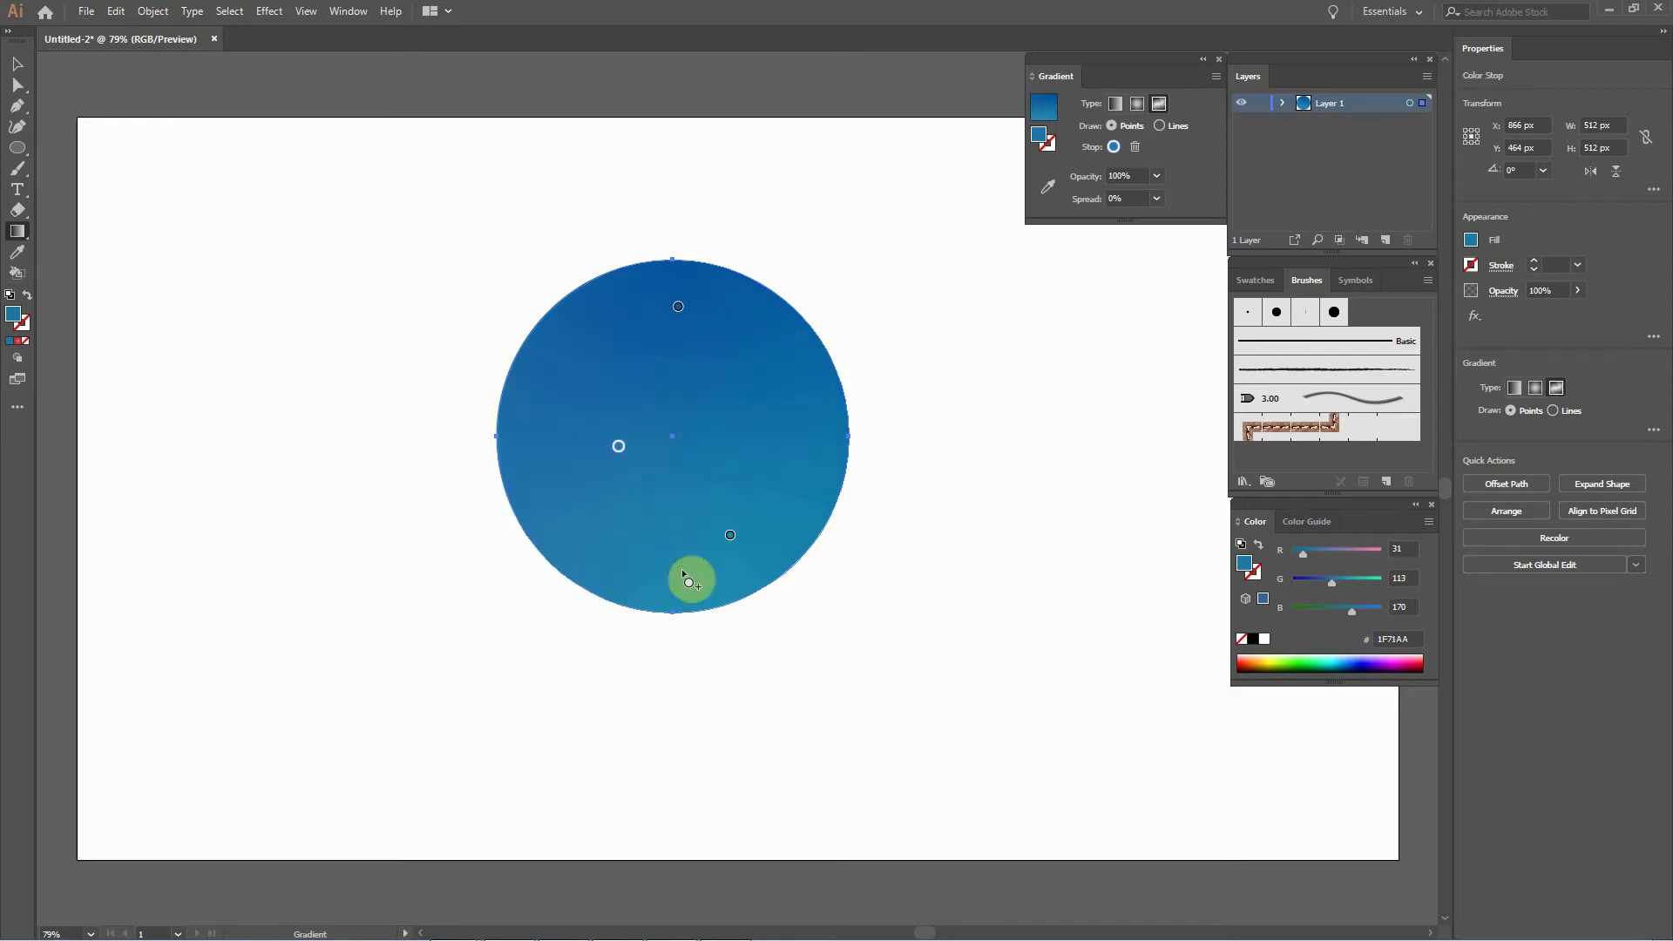
Rearrange the circle's three gradient points along its left half, with the light blue one at the lower left.
left_click_drag(678, 306, 668, 295)
left_click_drag(619, 446, 575, 405)
left_click_drag(731, 537, 755, 545)
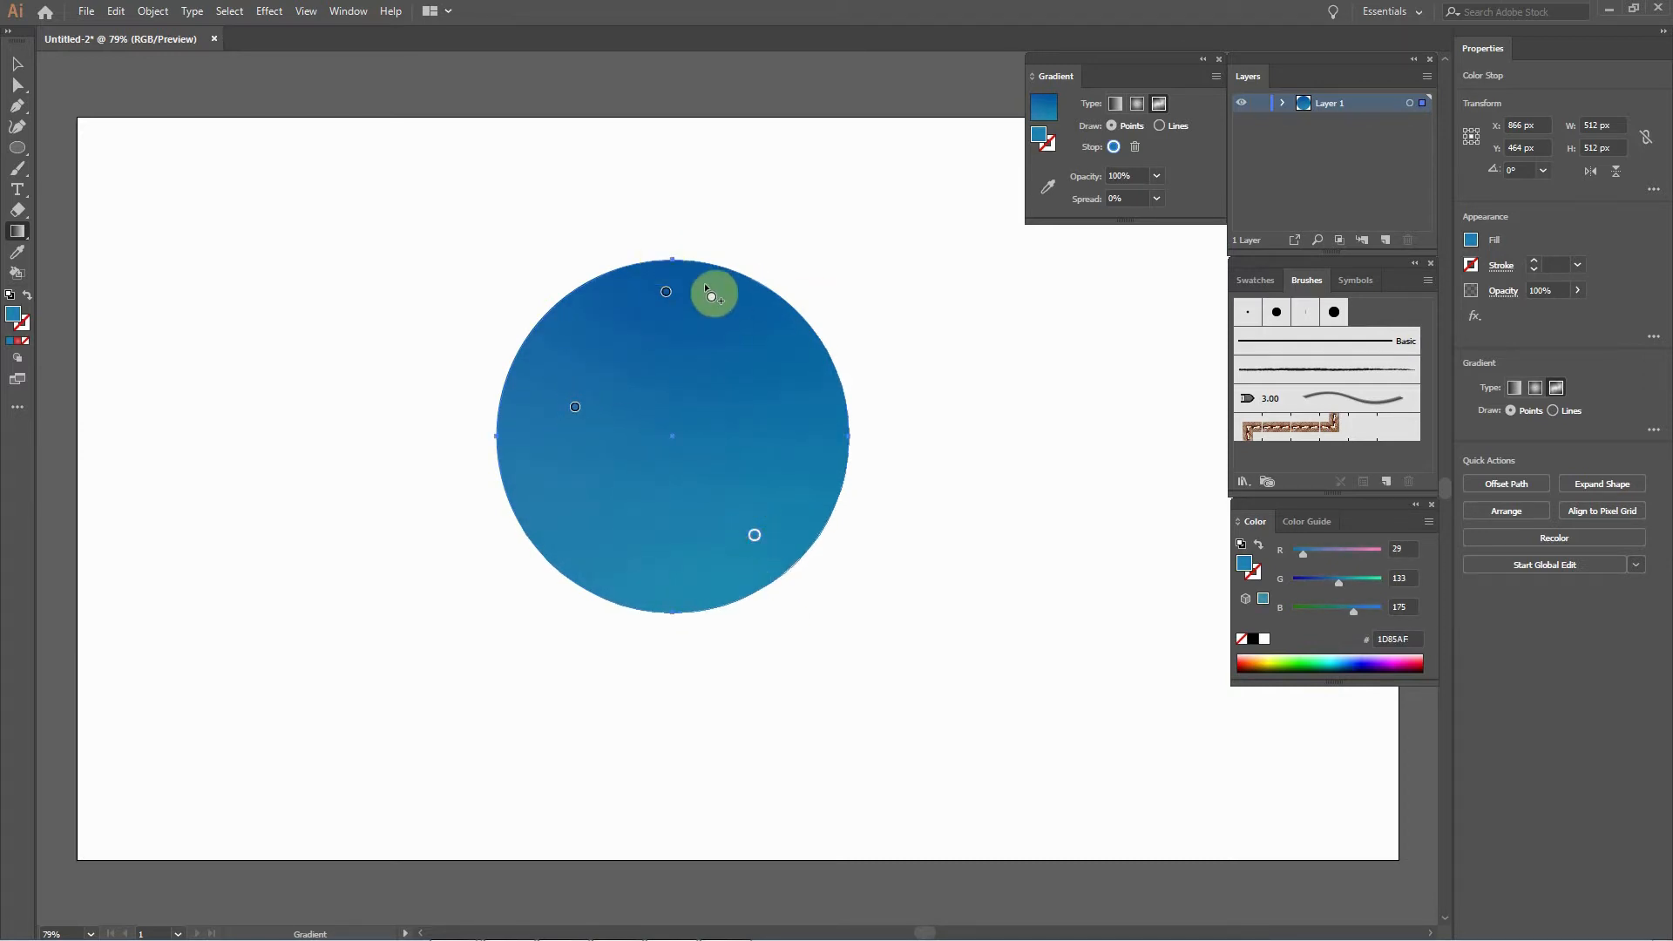
left_click_drag(669, 298, 644, 309)
mouse_move(574, 406)
left_mouse_down()
mouse_move(575, 446)
mouse_move(567, 415)
mouse_move(577, 424)
left_mouse_up()
left_click_drag(748, 543, 616, 519)
mouse_move(577, 425)
left_mouse_down()
mouse_move(616, 430)
mouse_move(567, 422)
mouse_move(590, 397)
left_mouse_up()
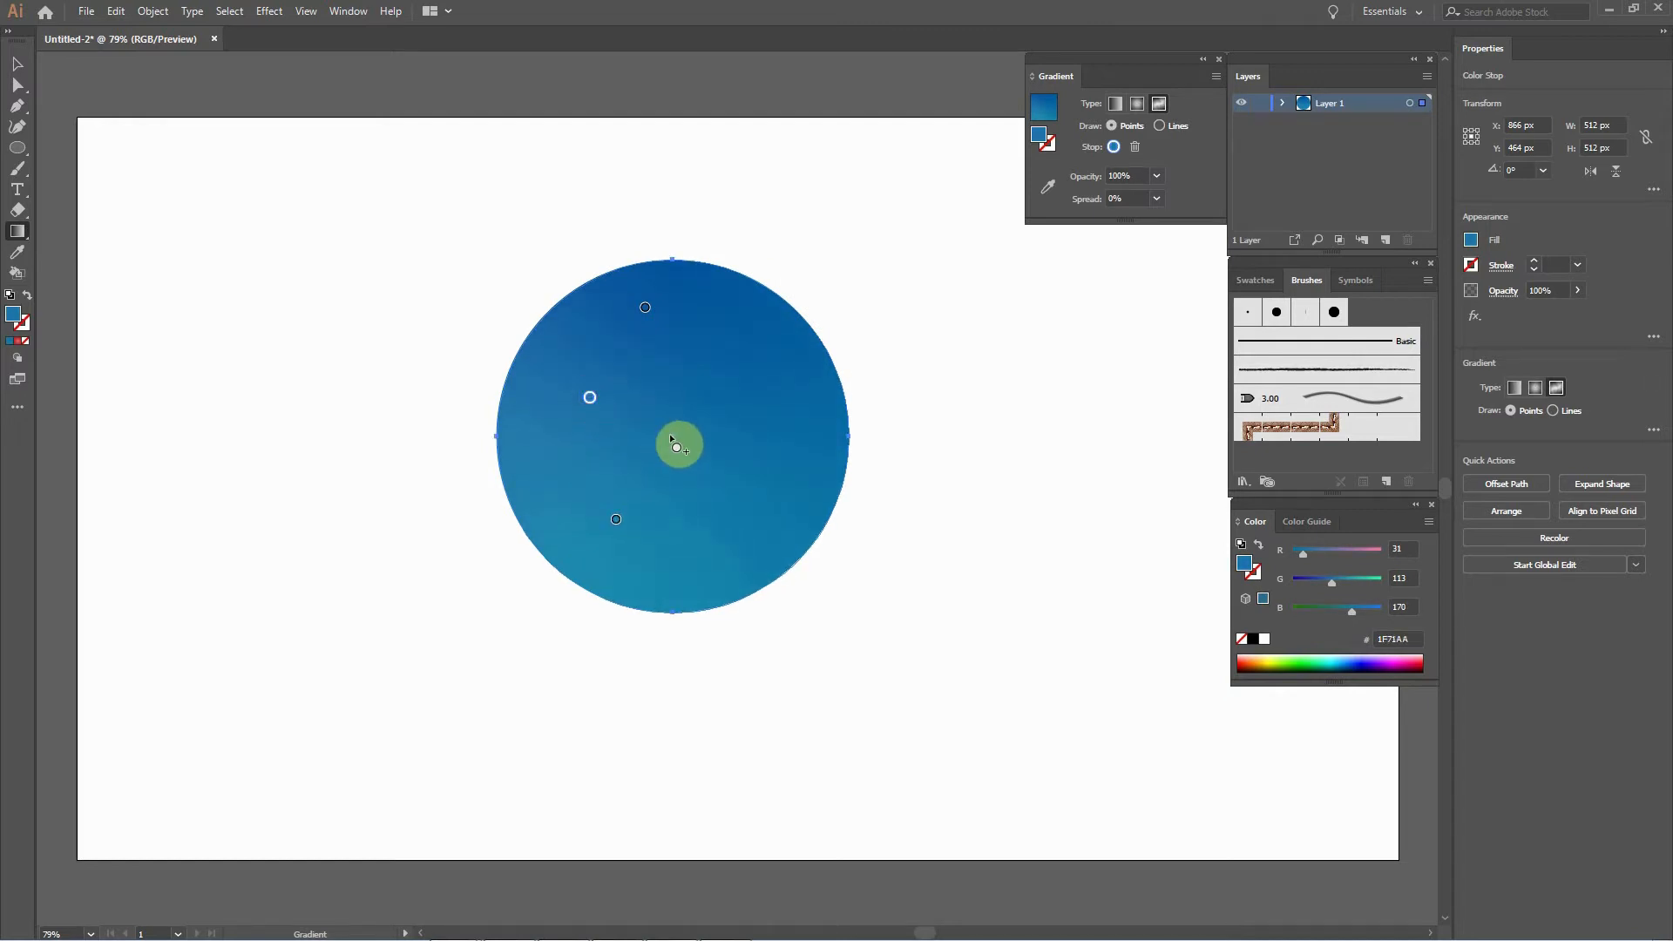
Add a gradient point near the circle's top edge, just right of centre, and set its colour to bright blue 00B4FF.
left_click(718, 286)
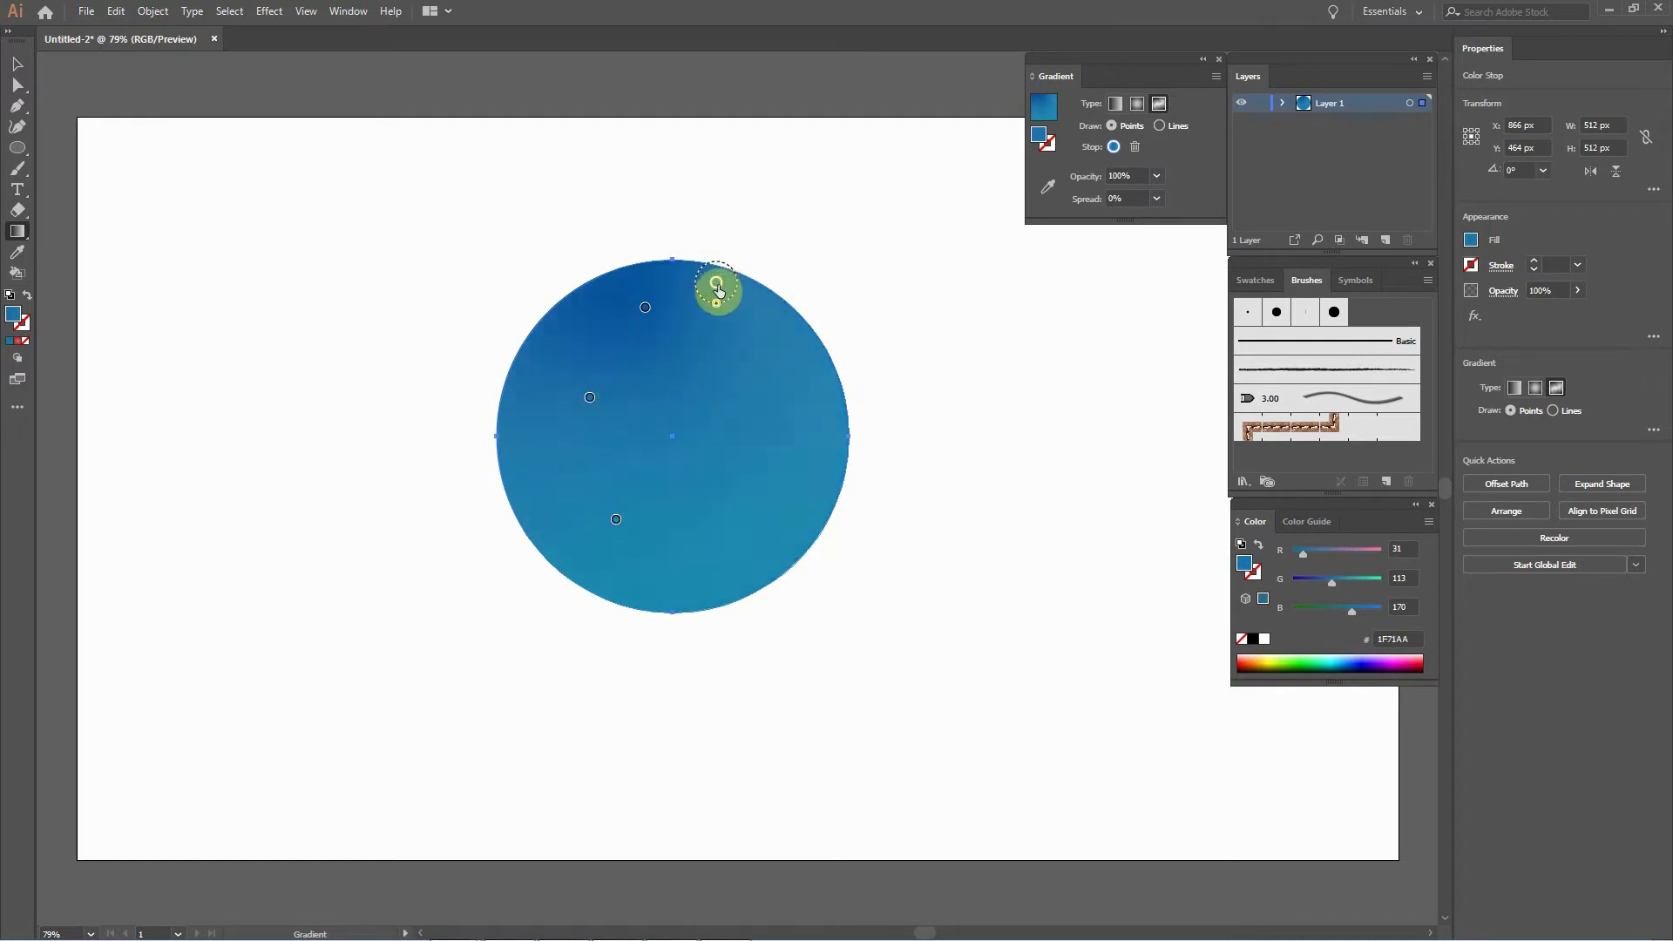
left_click_drag(725, 429, 903, 349)
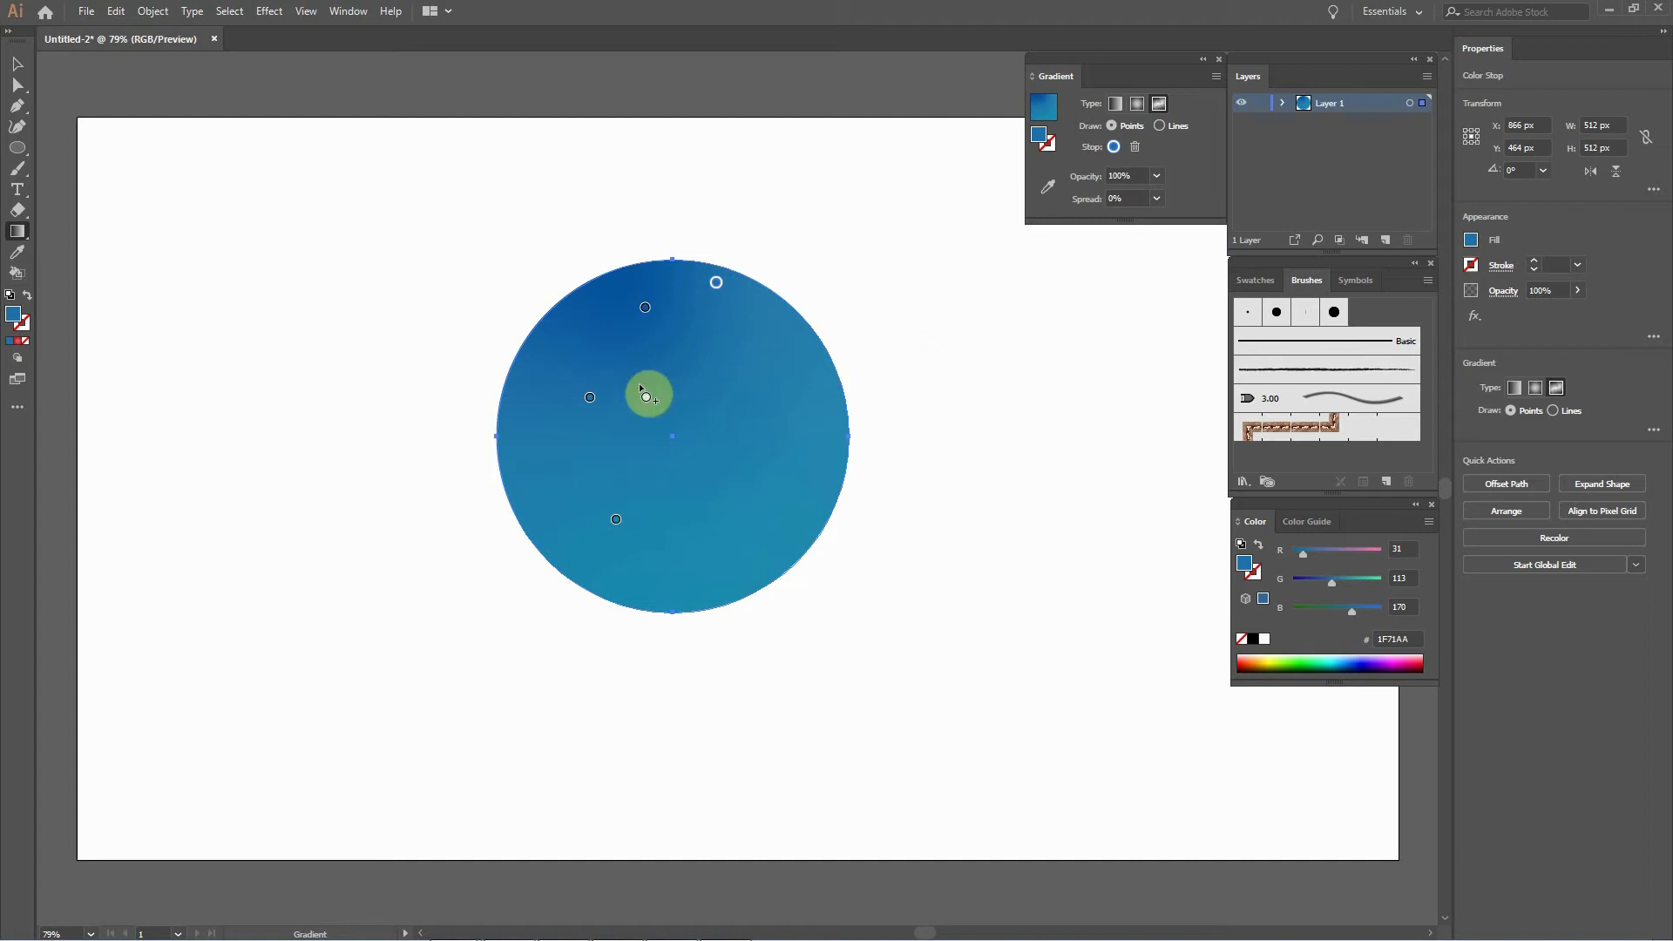
double_click(716, 282)
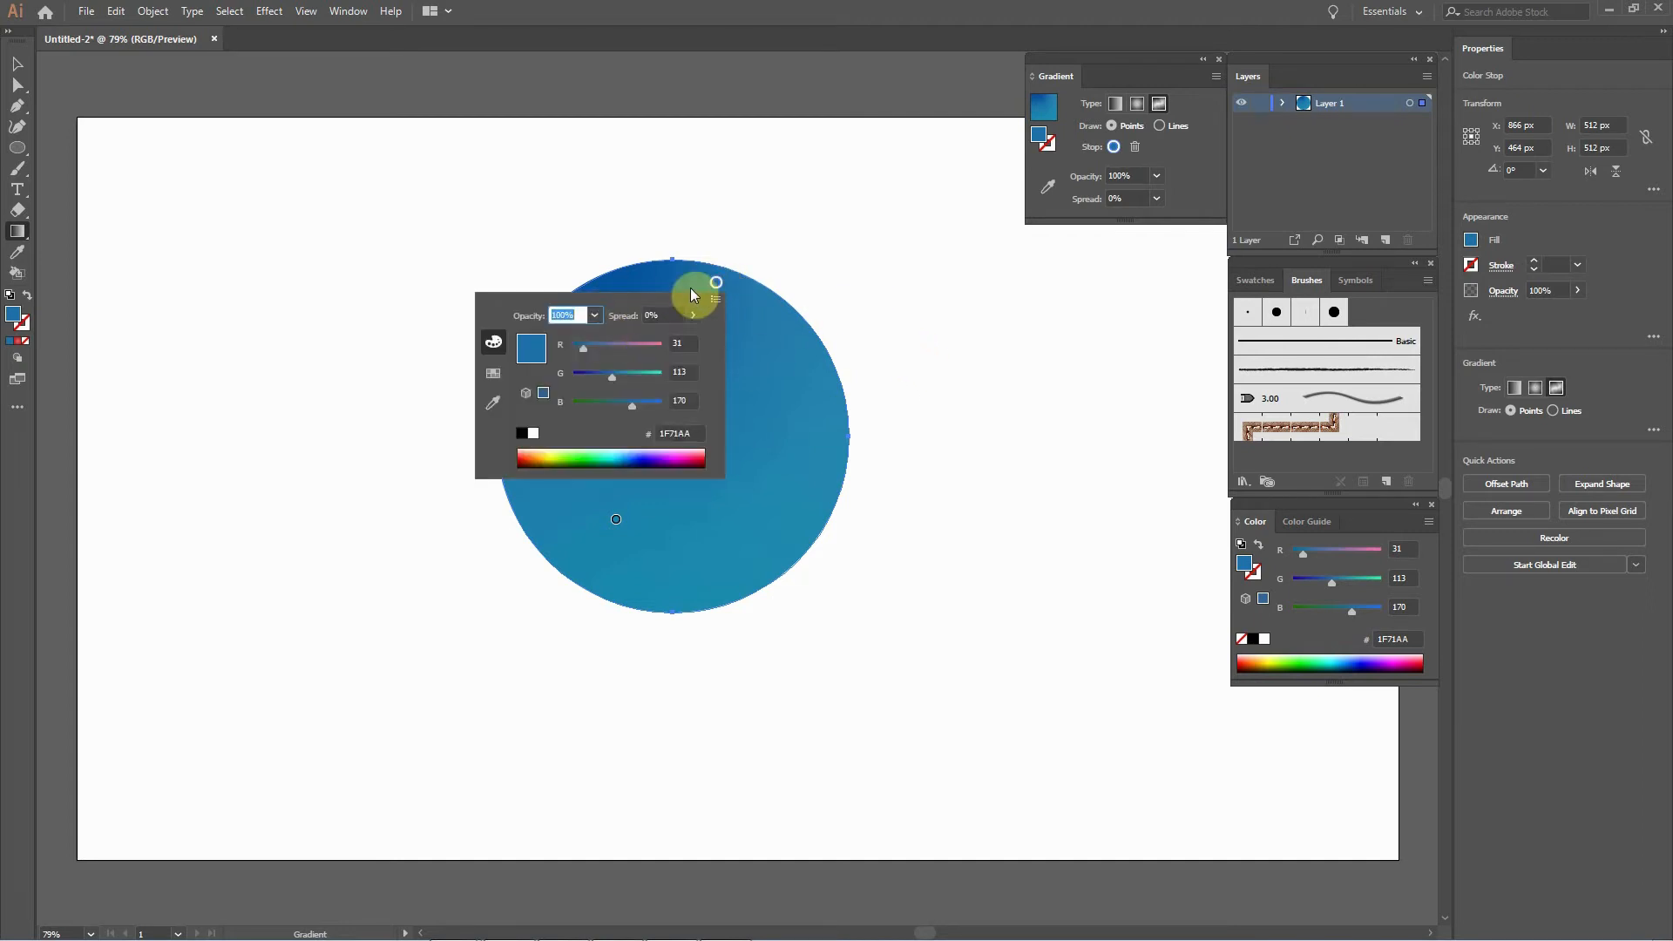
left_click(617, 448)
left_click_drag(617, 448, 625, 448)
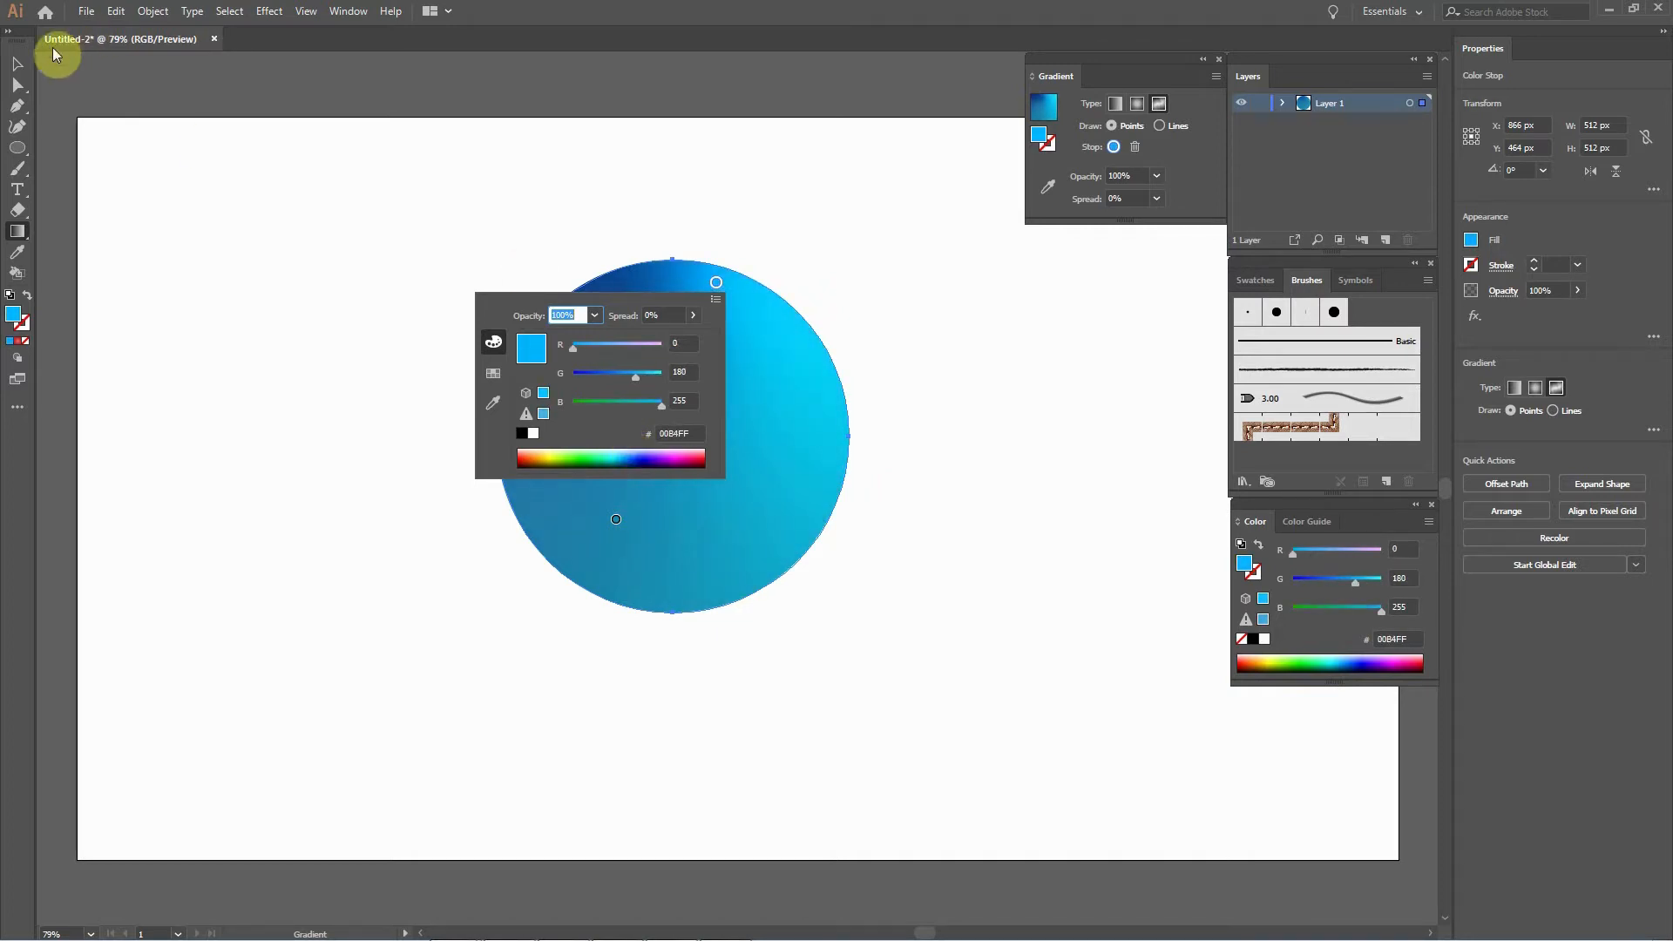
left_click(24, 69)
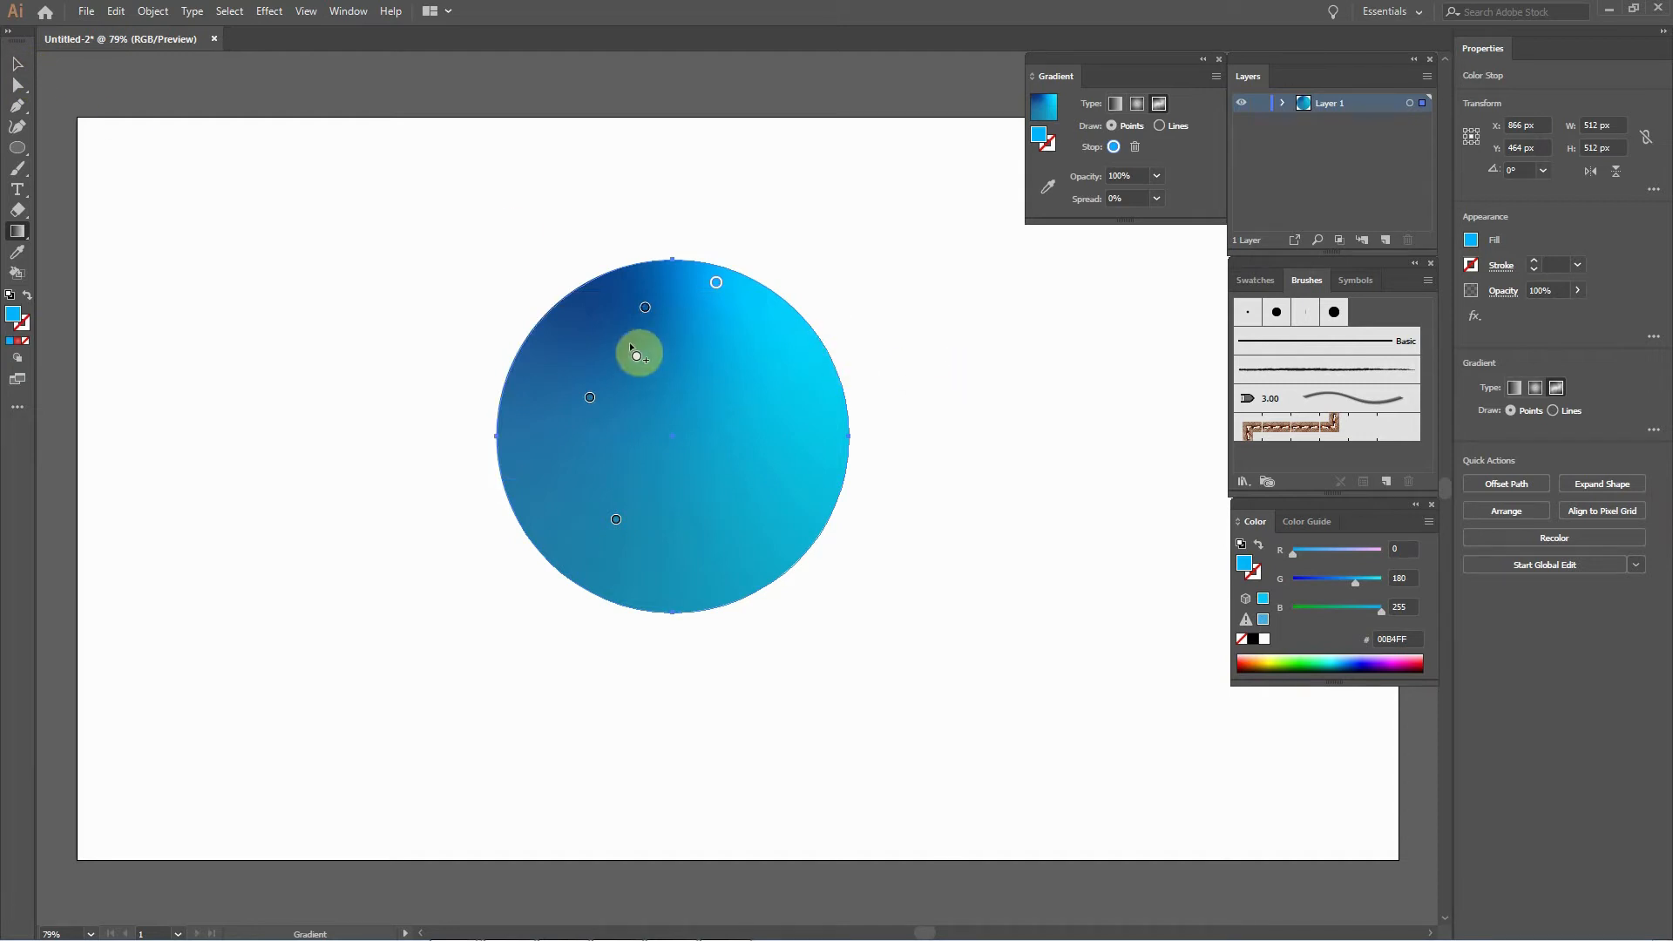
Move the dark blue gradient point to the circle's bottom, the light blue 1D85AF point up-right of centre, and the left point slightly down.
left_click_drag(645, 307, 640, 331)
left_click_drag(590, 397, 577, 436)
left_click_drag(616, 518, 693, 385)
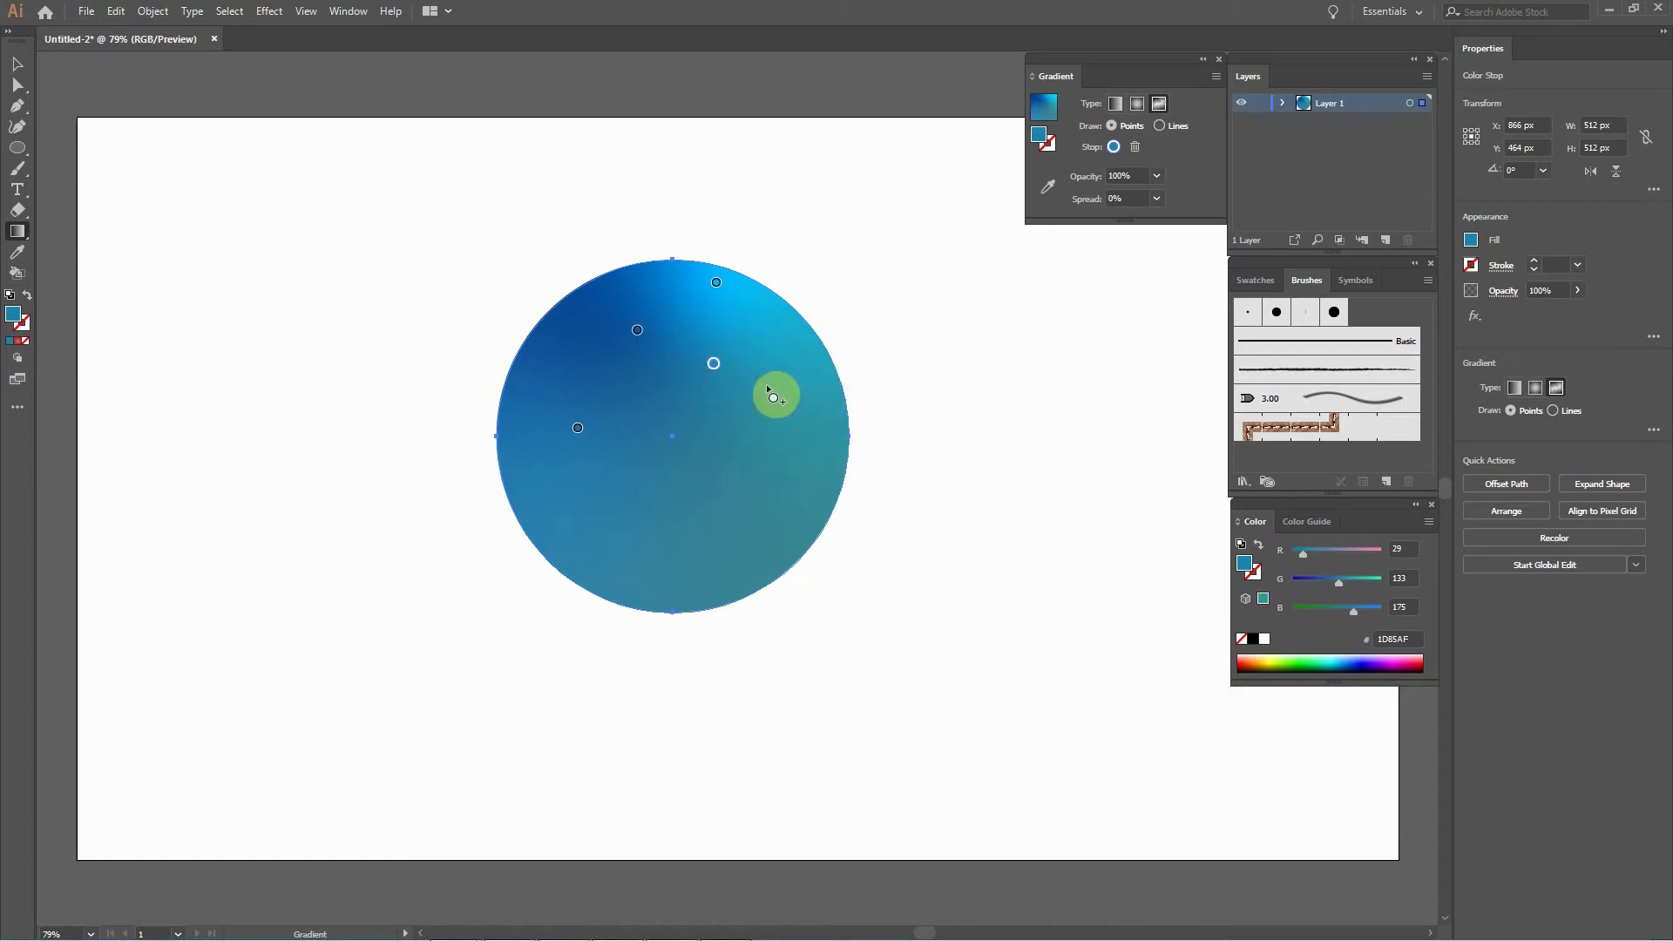
left_click_drag(638, 329, 630, 564)
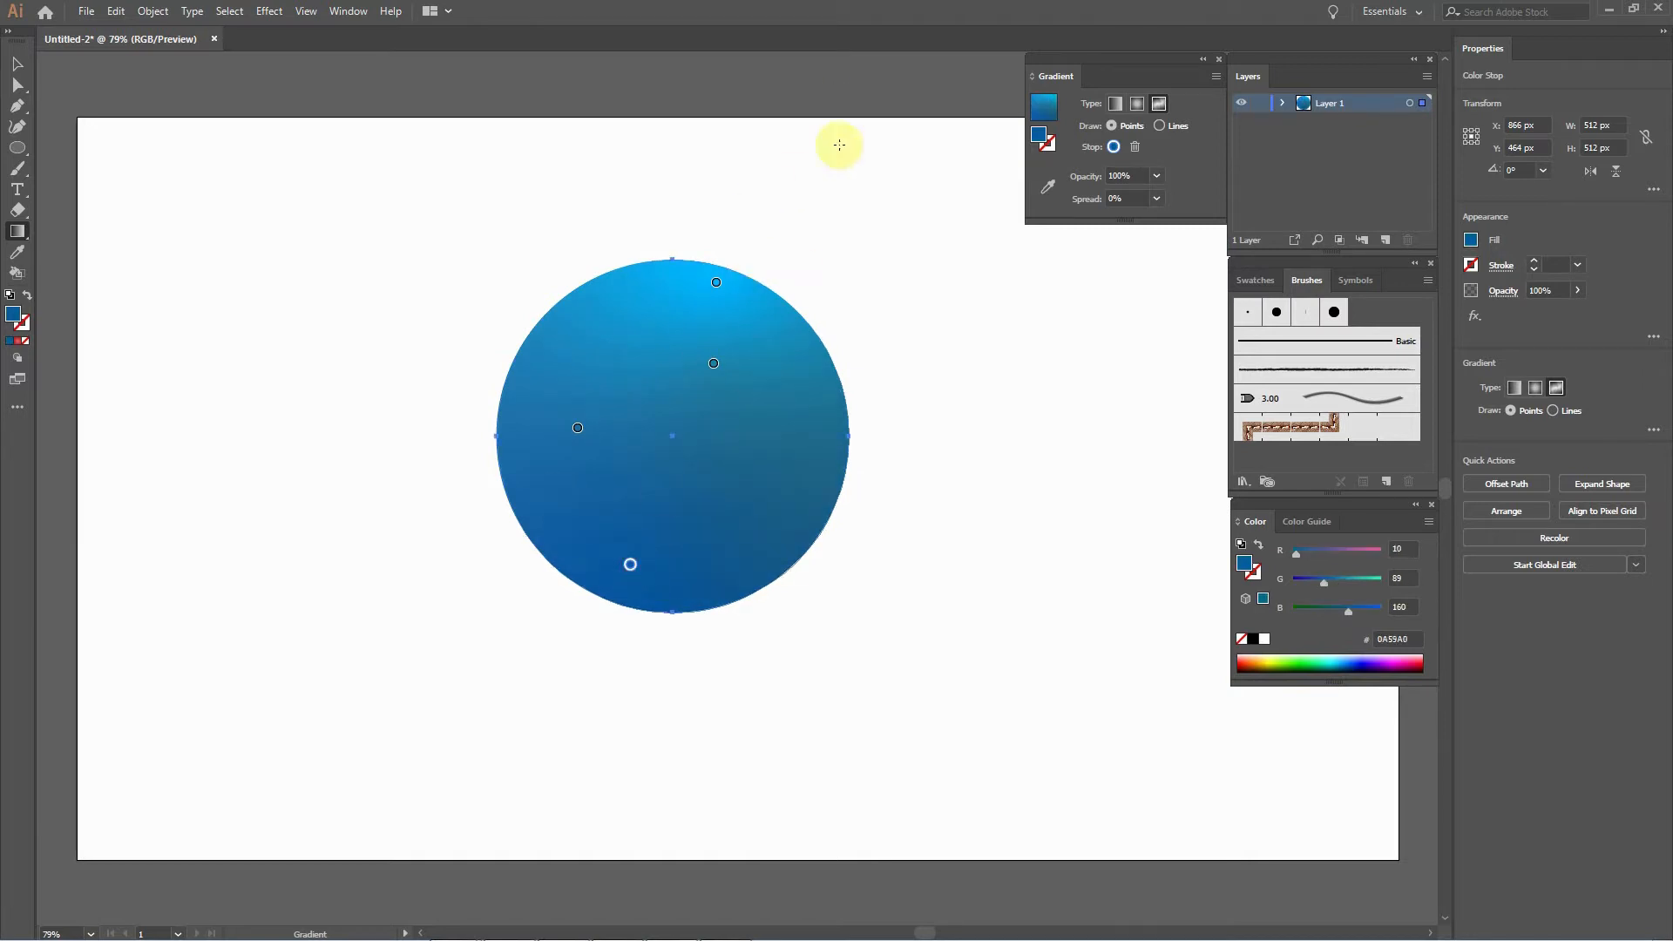
Paint an arrow above the circle's upper right, aimed down-left at it, with the Paintbrush.
left_click(18, 168)
mouse_move(868, 152)
left_mouse_down()
mouse_move(816, 208)
mouse_move(863, 187)
left_mouse_up()
left_click(17, 66)
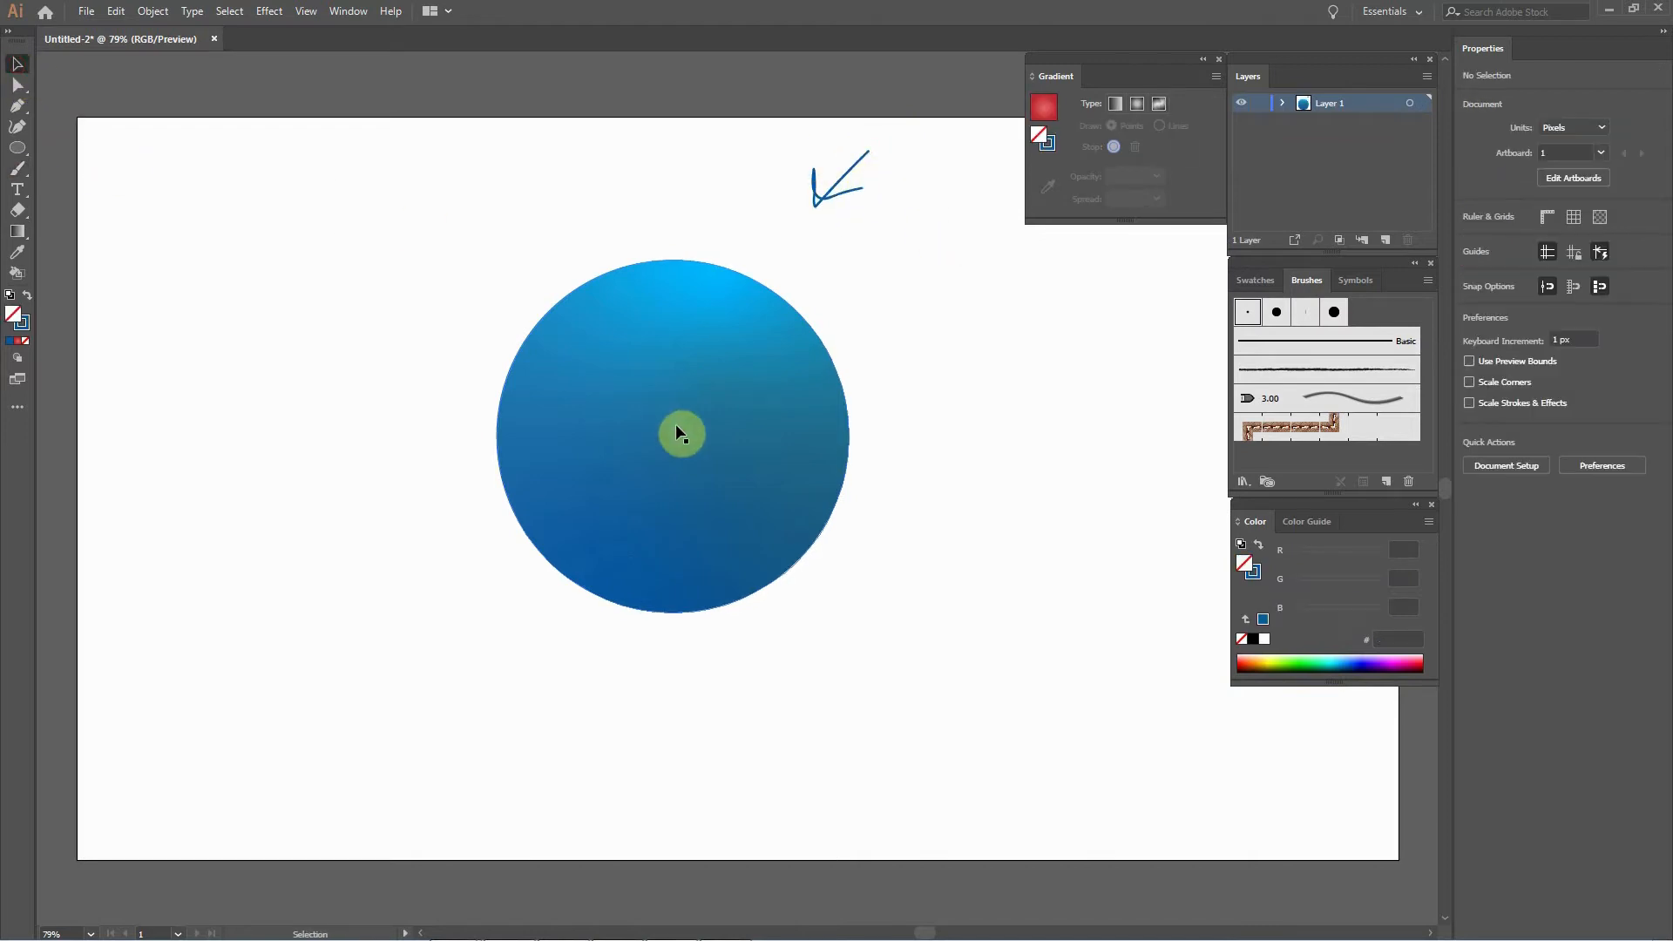
Resume editing the circle's gradient, moving the point right of centre leftwards and the bright blue point towards the upper-right edge.
left_click(702, 437)
left_click(18, 231)
left_click(577, 428)
left_click(716, 364)
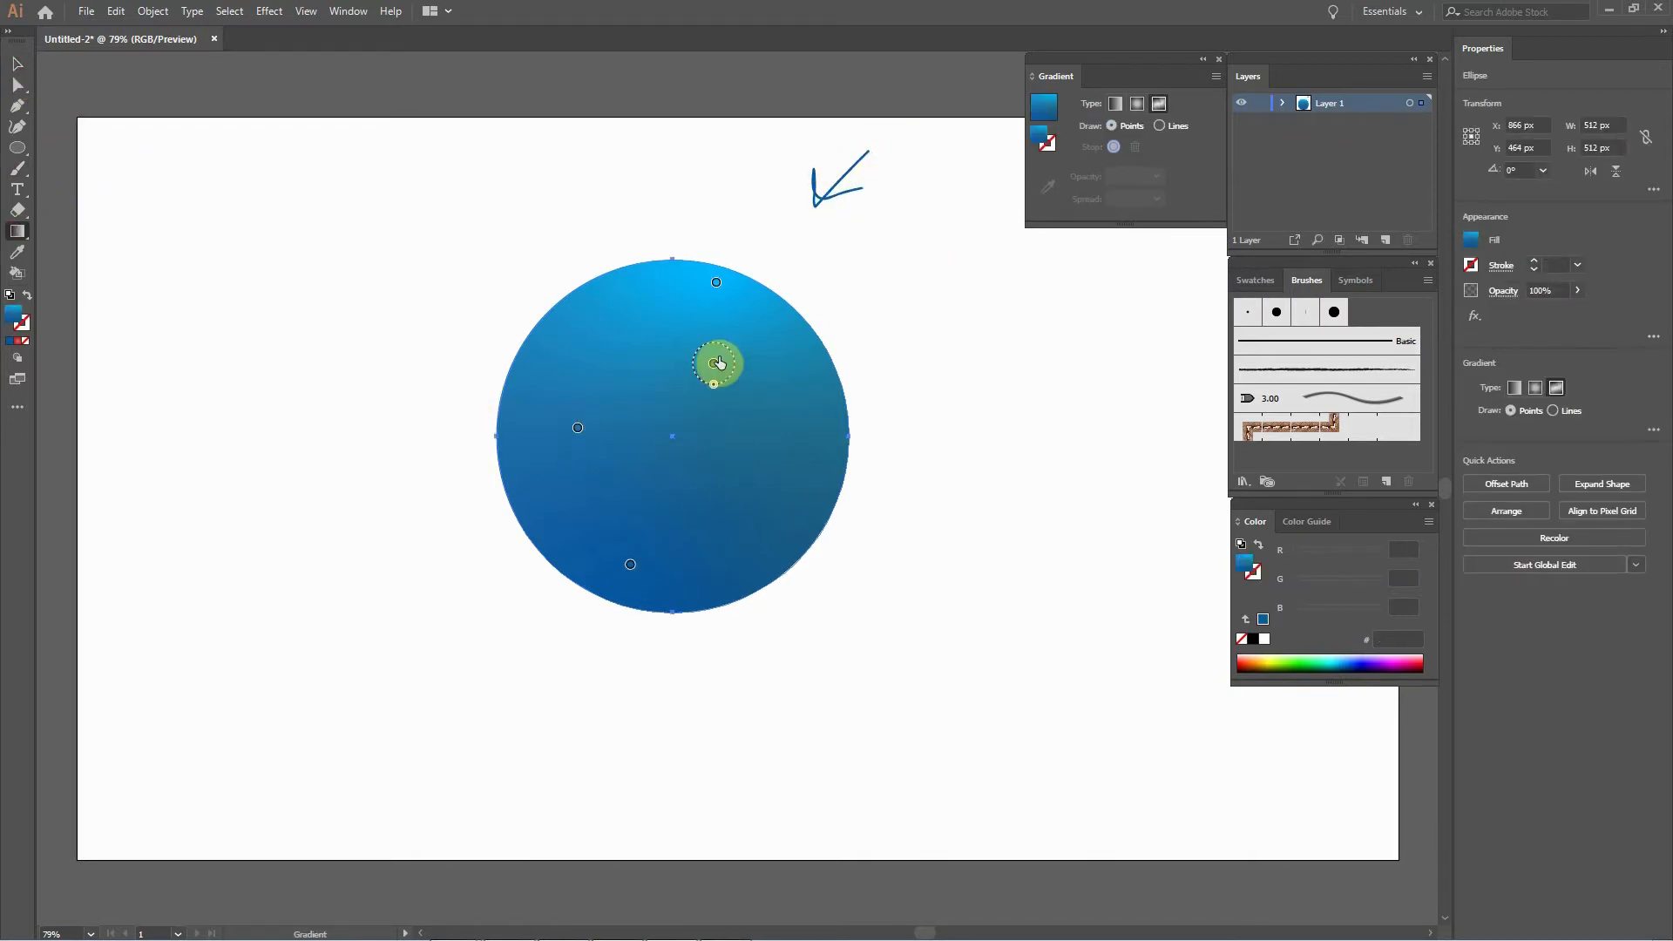
left_click_drag(717, 366, 663, 376)
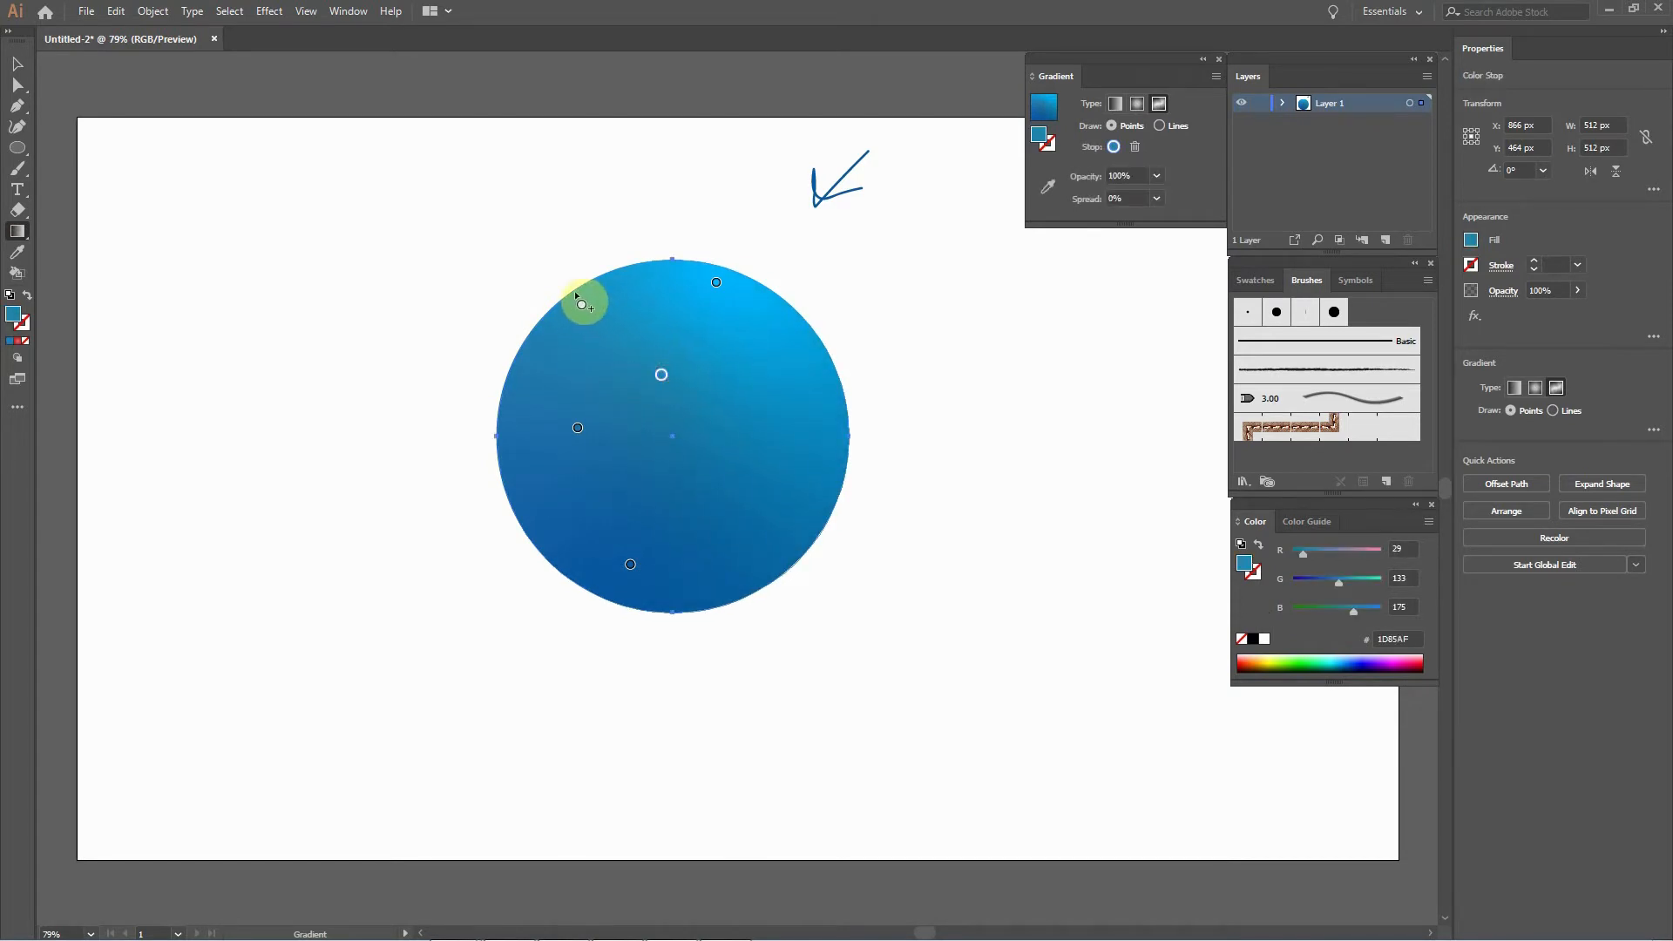
left_click_drag(716, 294, 741, 303)
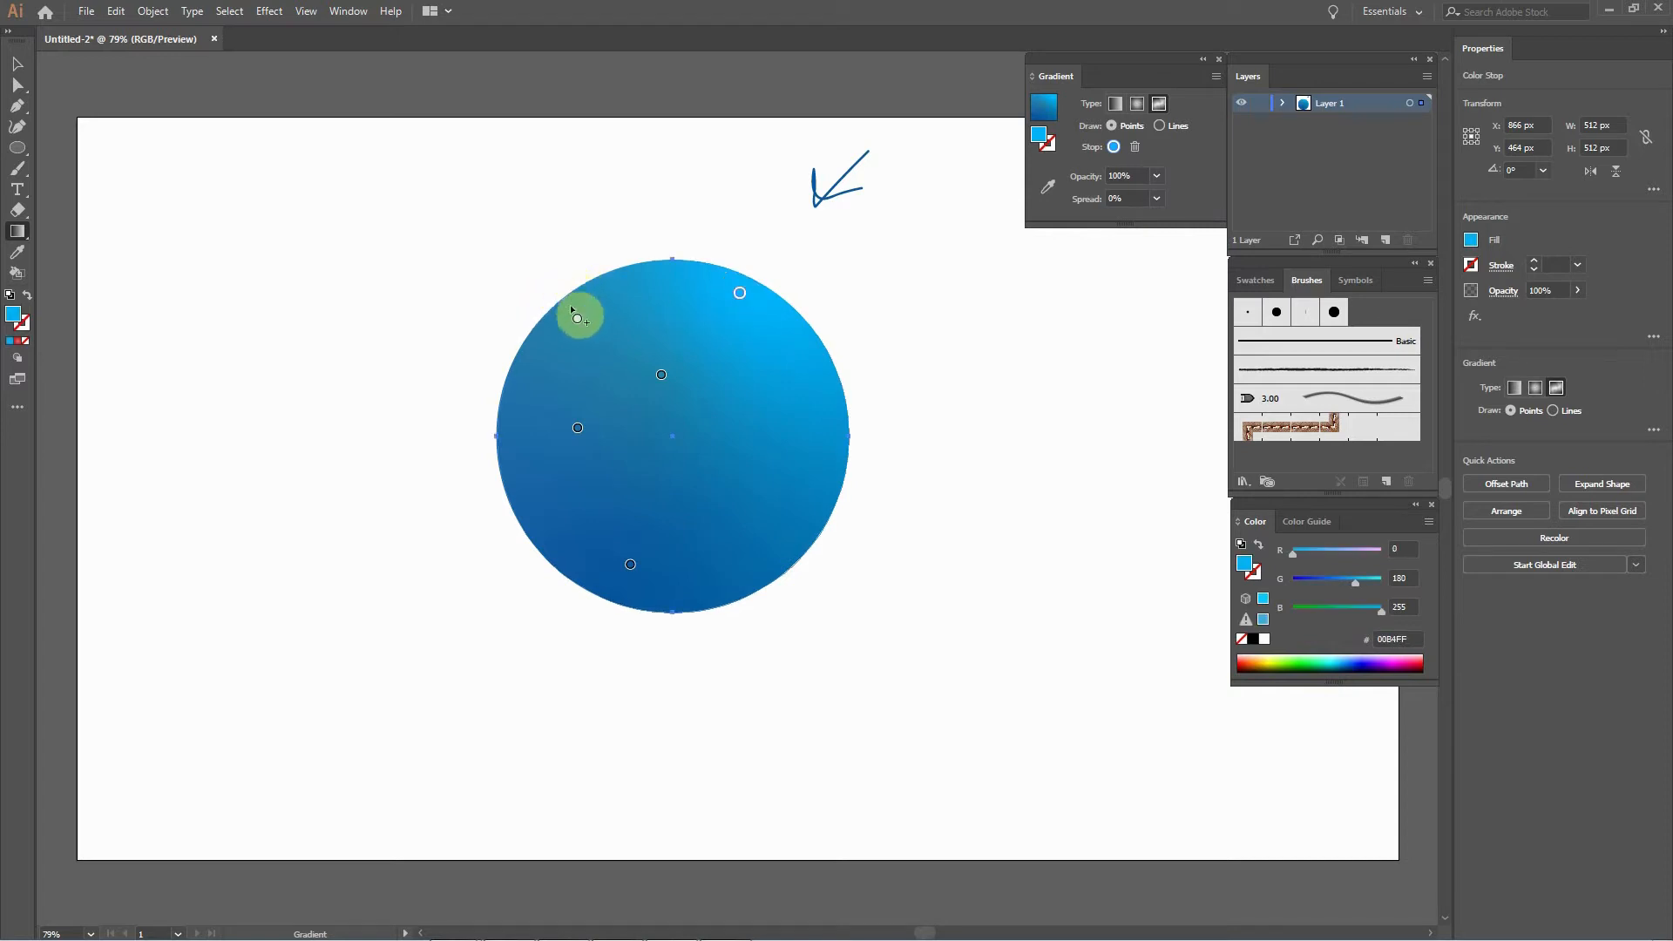
Move the circle's left gradient point inward to just below-left of centre, and shift the bottom point slightly left.
left_click_drag(627, 360, 712, 409)
left_click_drag(564, 434, 618, 476)
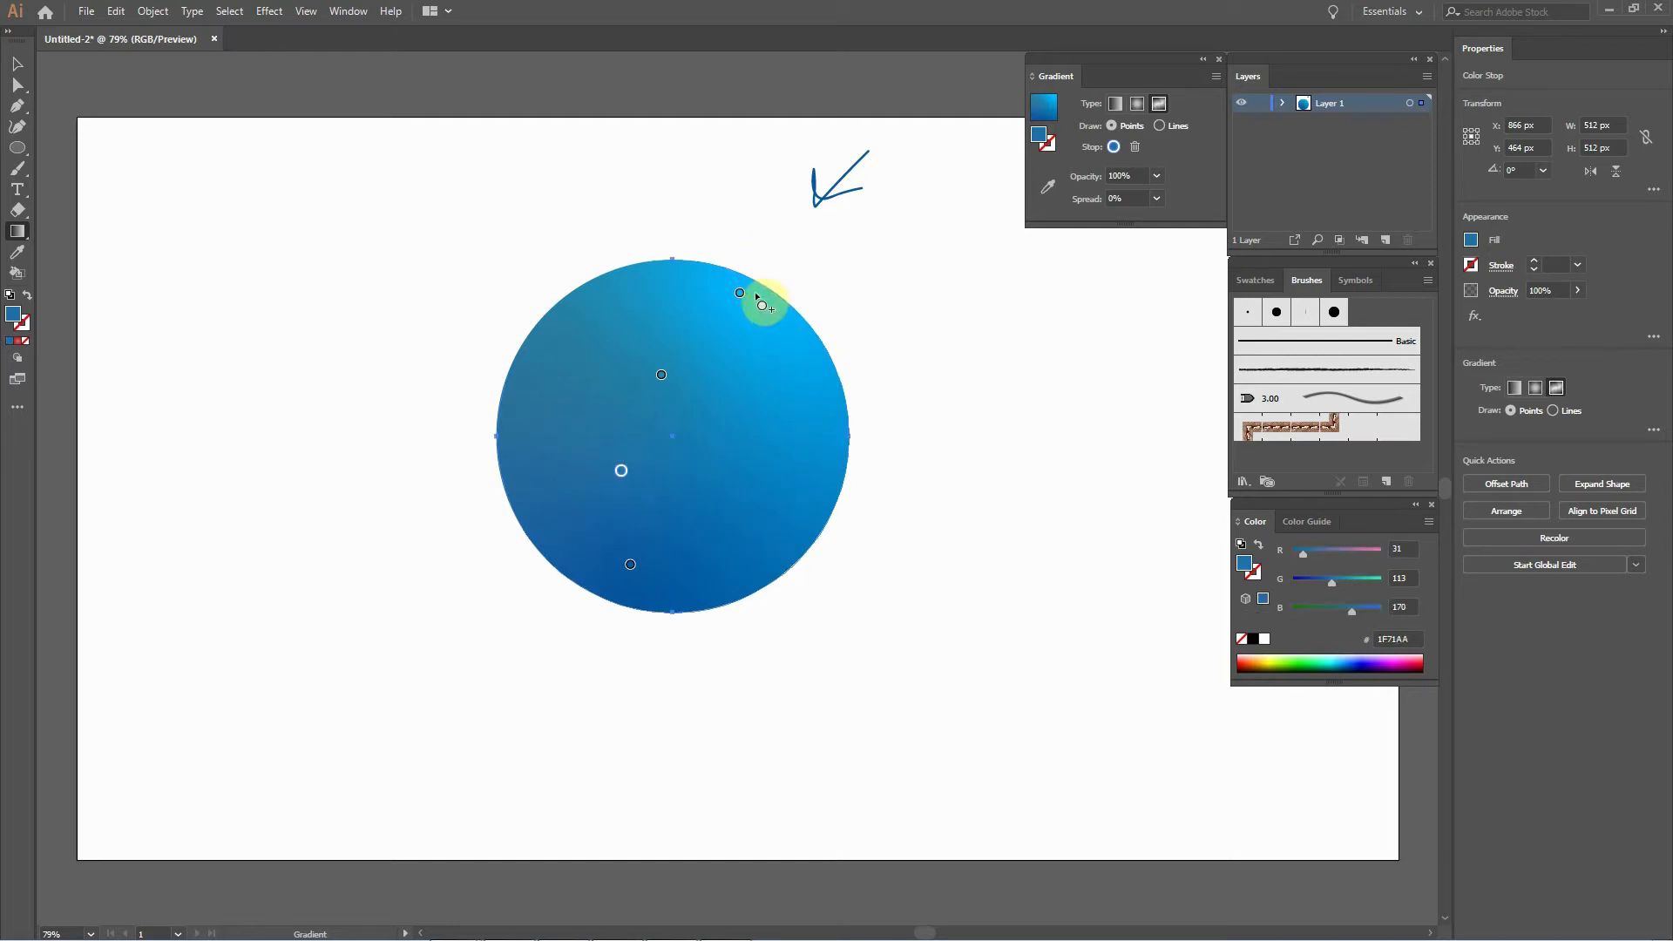
left_click_drag(628, 567, 611, 573)
left_click(793, 440)
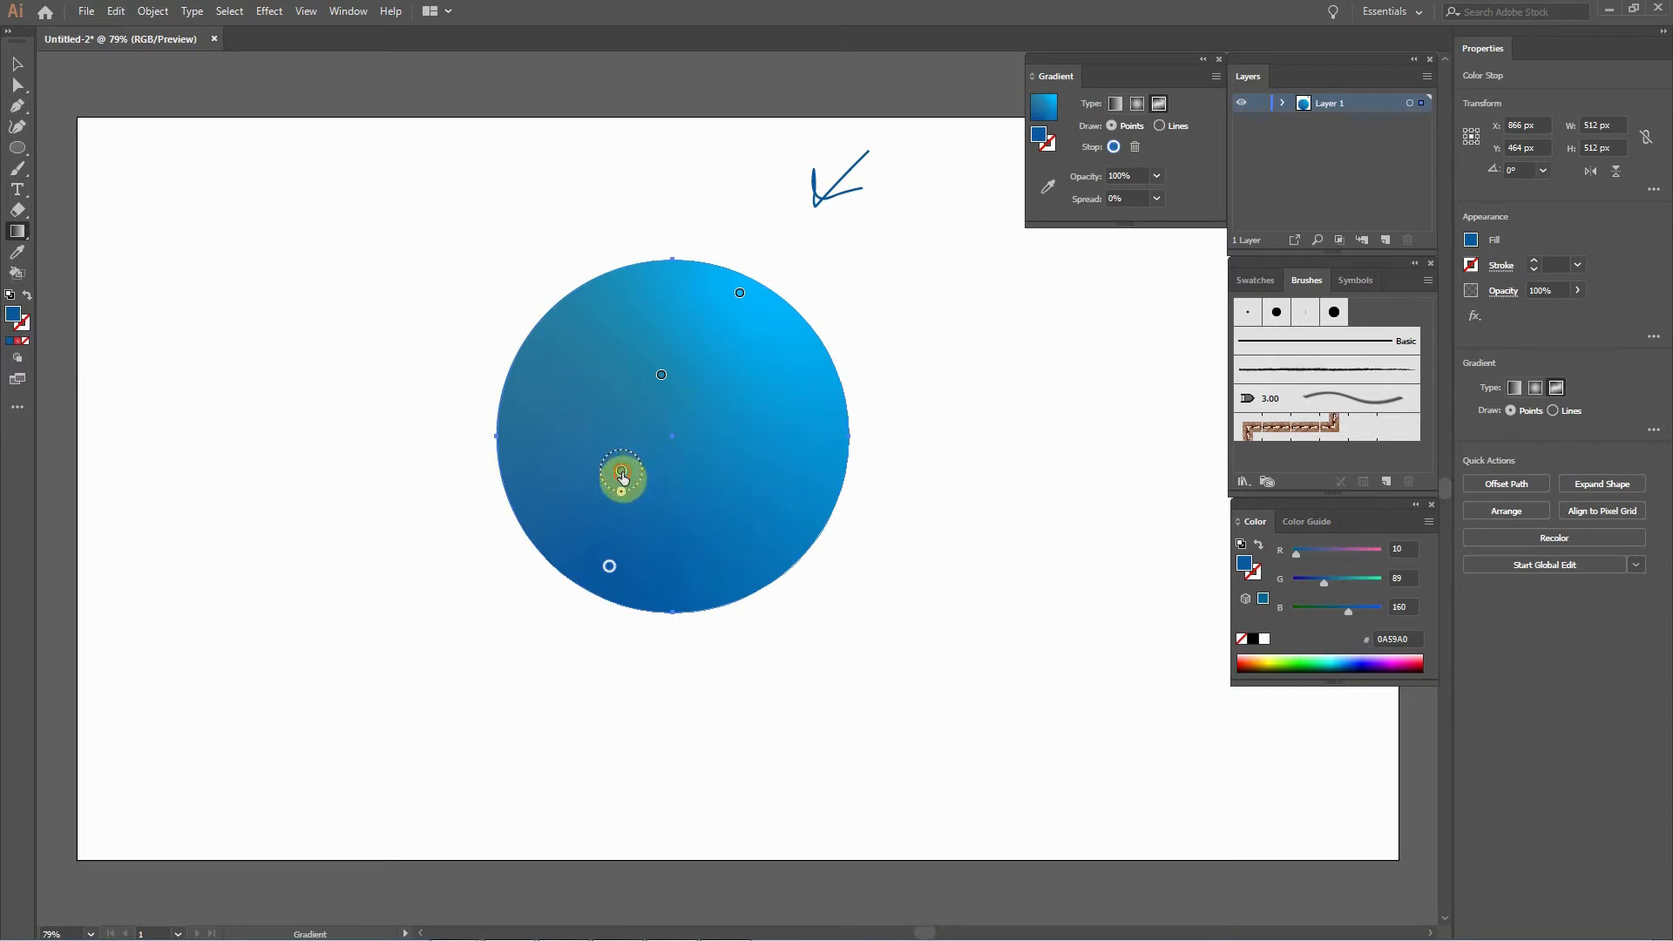
Darken the circle's bottom gradient point to the blue 0A4FA0.
left_click(628, 561)
double_click(612, 567)
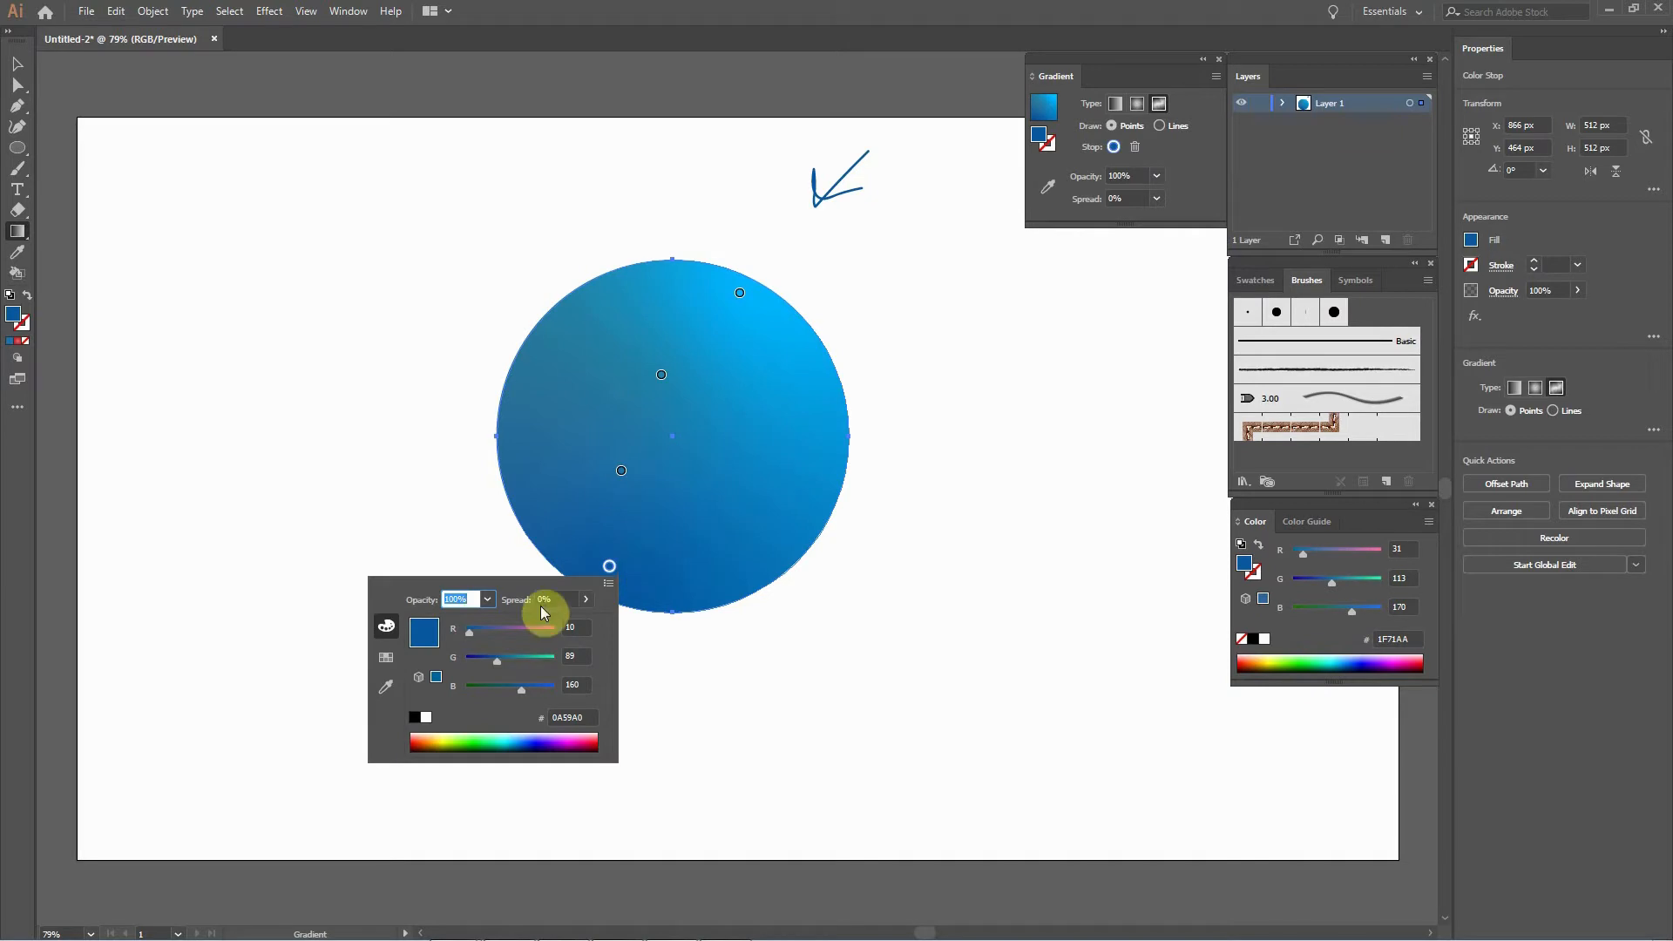
left_click_drag(493, 659, 489, 661)
left_click(666, 571)
Move the circle's dark bottom gradient point up and right, and nudge the point above it slightly right.
left_click_drag(666, 571, 610, 546)
mouse_move(622, 470)
left_mouse_down()
mouse_move(639, 446)
mouse_move(630, 467)
left_mouse_up()
left_click(636, 550)
mouse_move(630, 538)
left_mouse_down()
mouse_move(609, 545)
mouse_move(639, 545)
left_mouse_up()
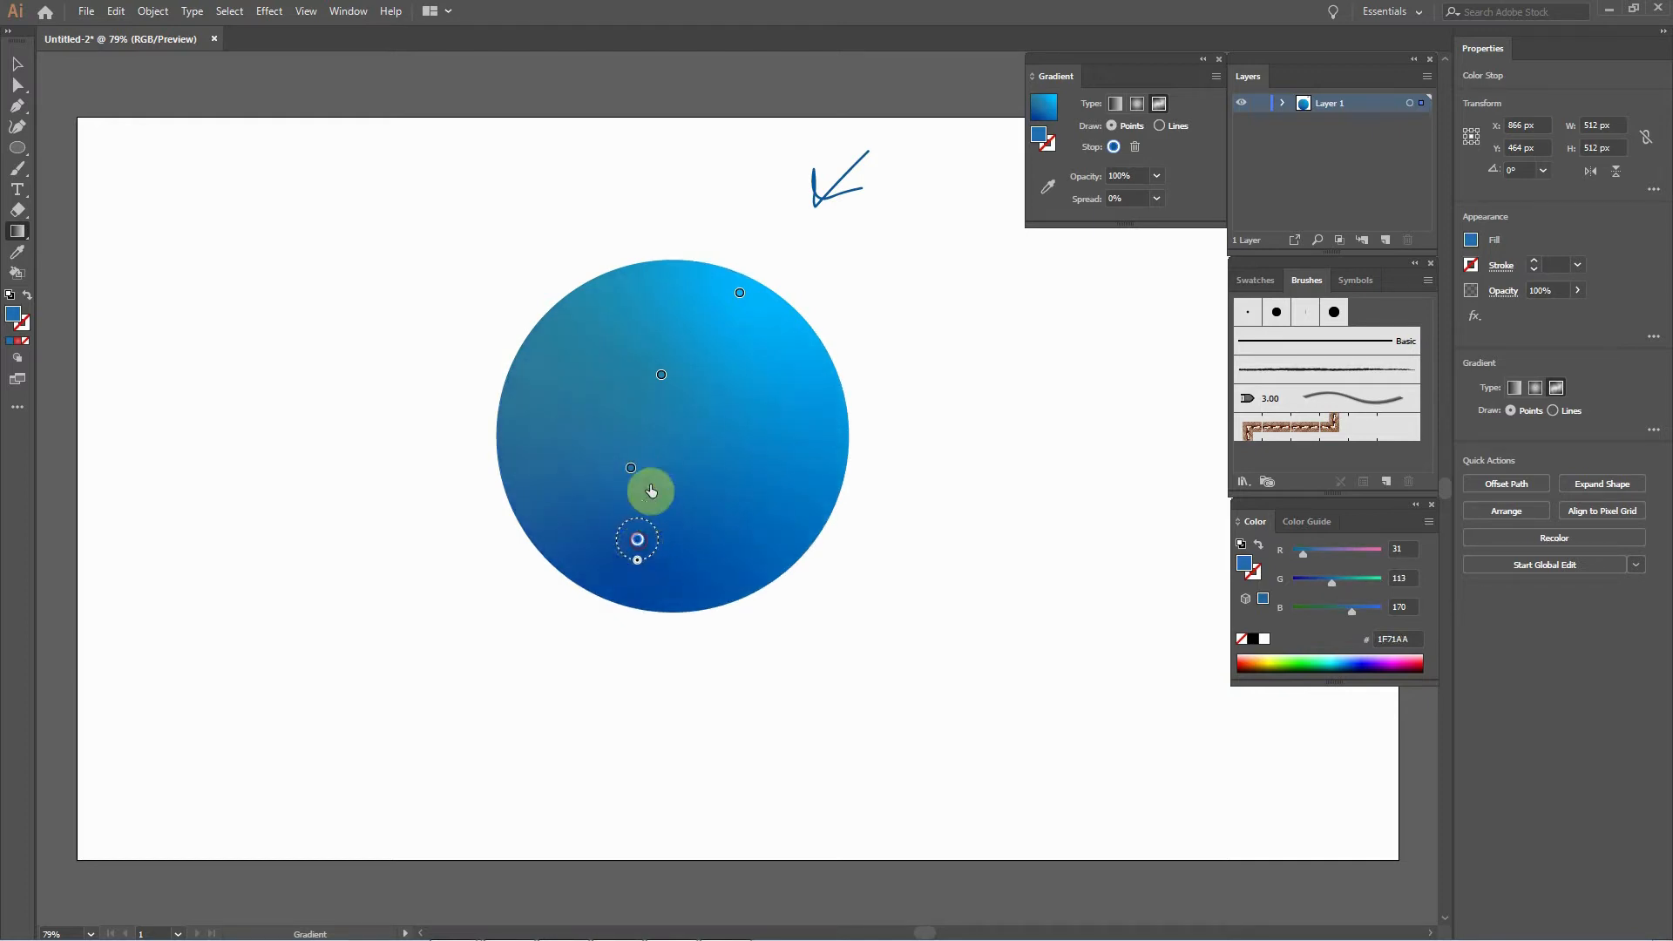
Add a gradient point at the circle's bottom edge and set its colour to black.
left_click(653, 588)
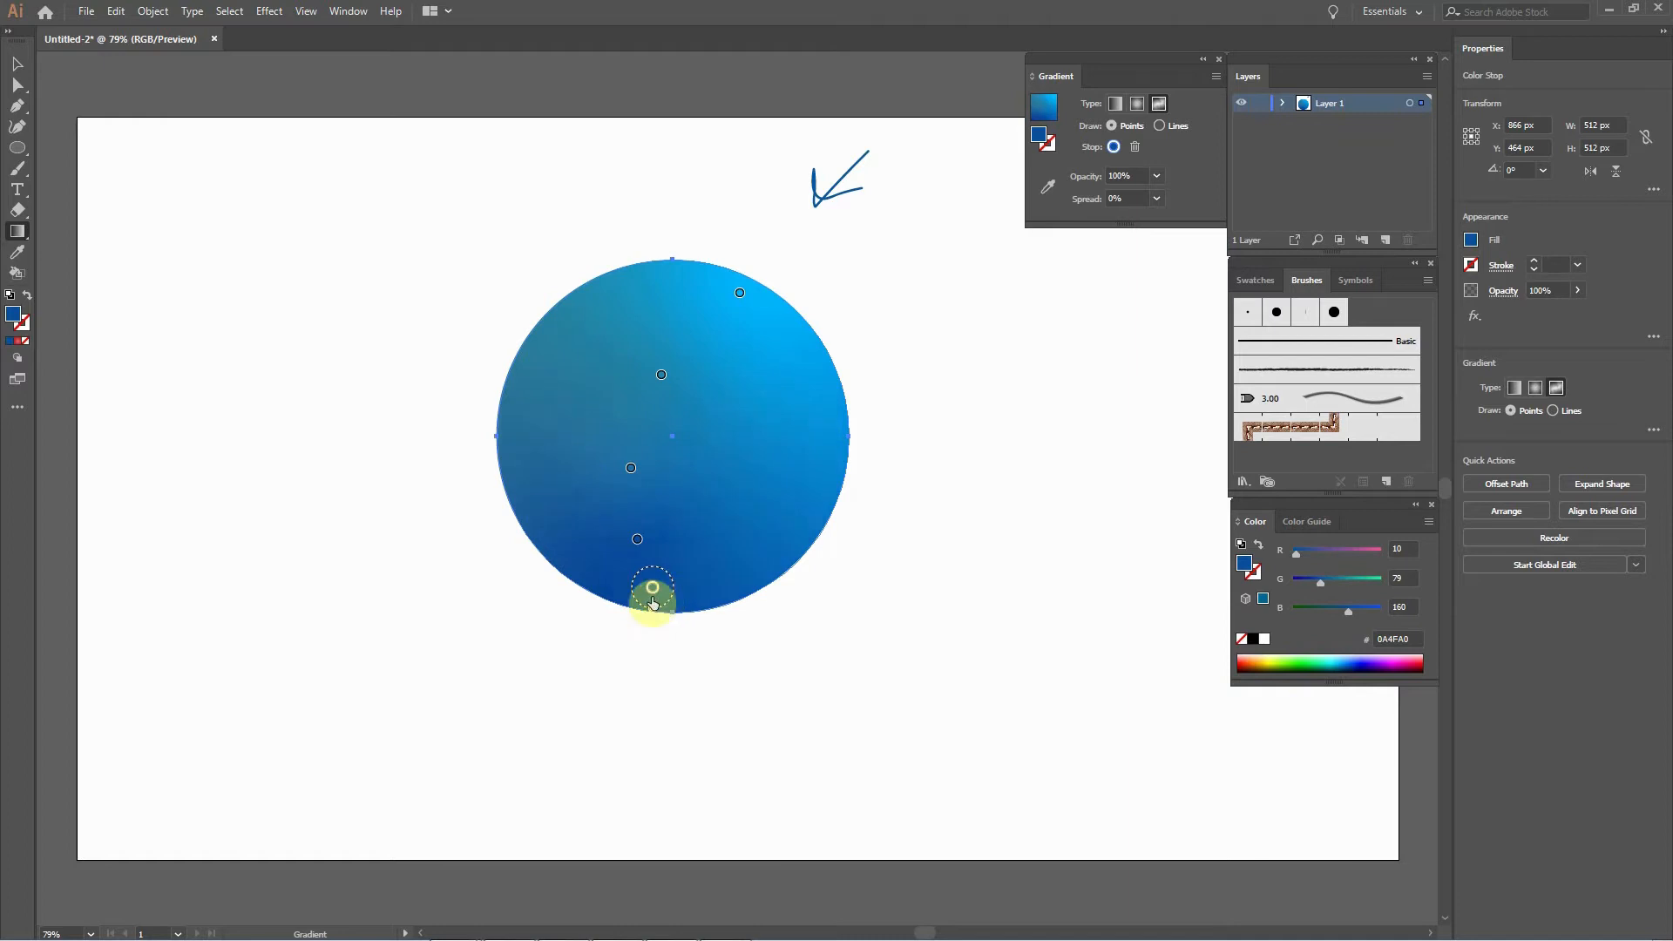
double_click(653, 590)
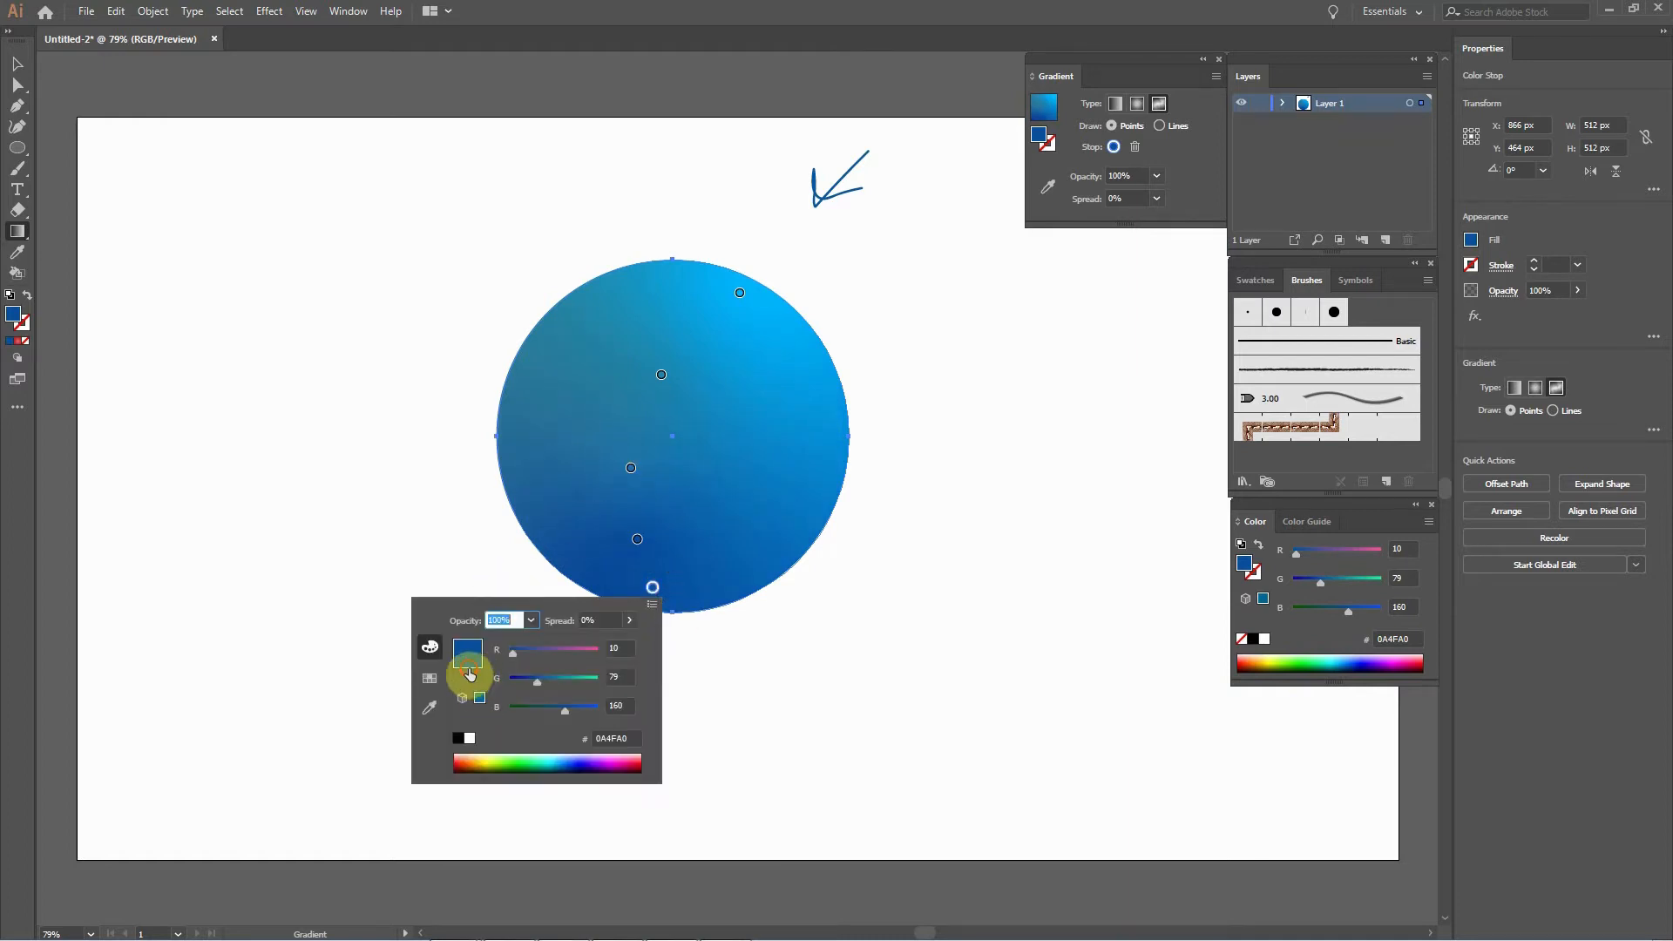
left_click(458, 739)
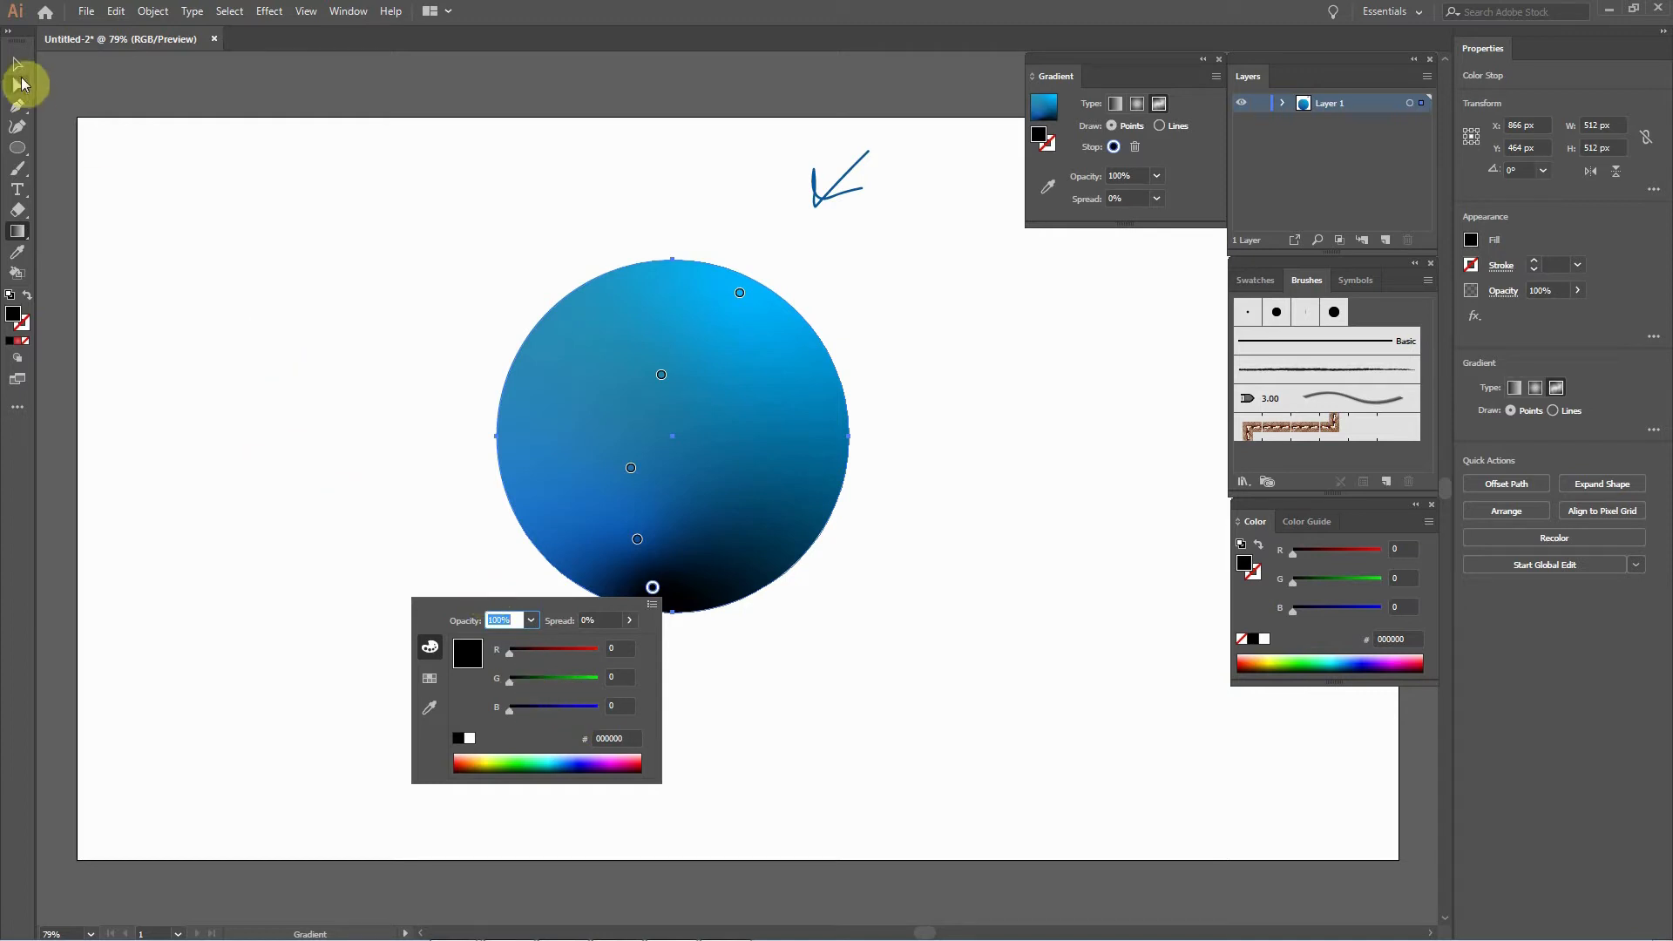
Spread the gradient points between highlight and shadow, moving the middle ones upward and the black point left along the bottom edge.
left_click_drag(656, 578, 624, 441)
left_click(631, 537)
left_click_drag(619, 588, 626, 590)
left_click(661, 375)
left_click_drag(661, 376, 667, 354)
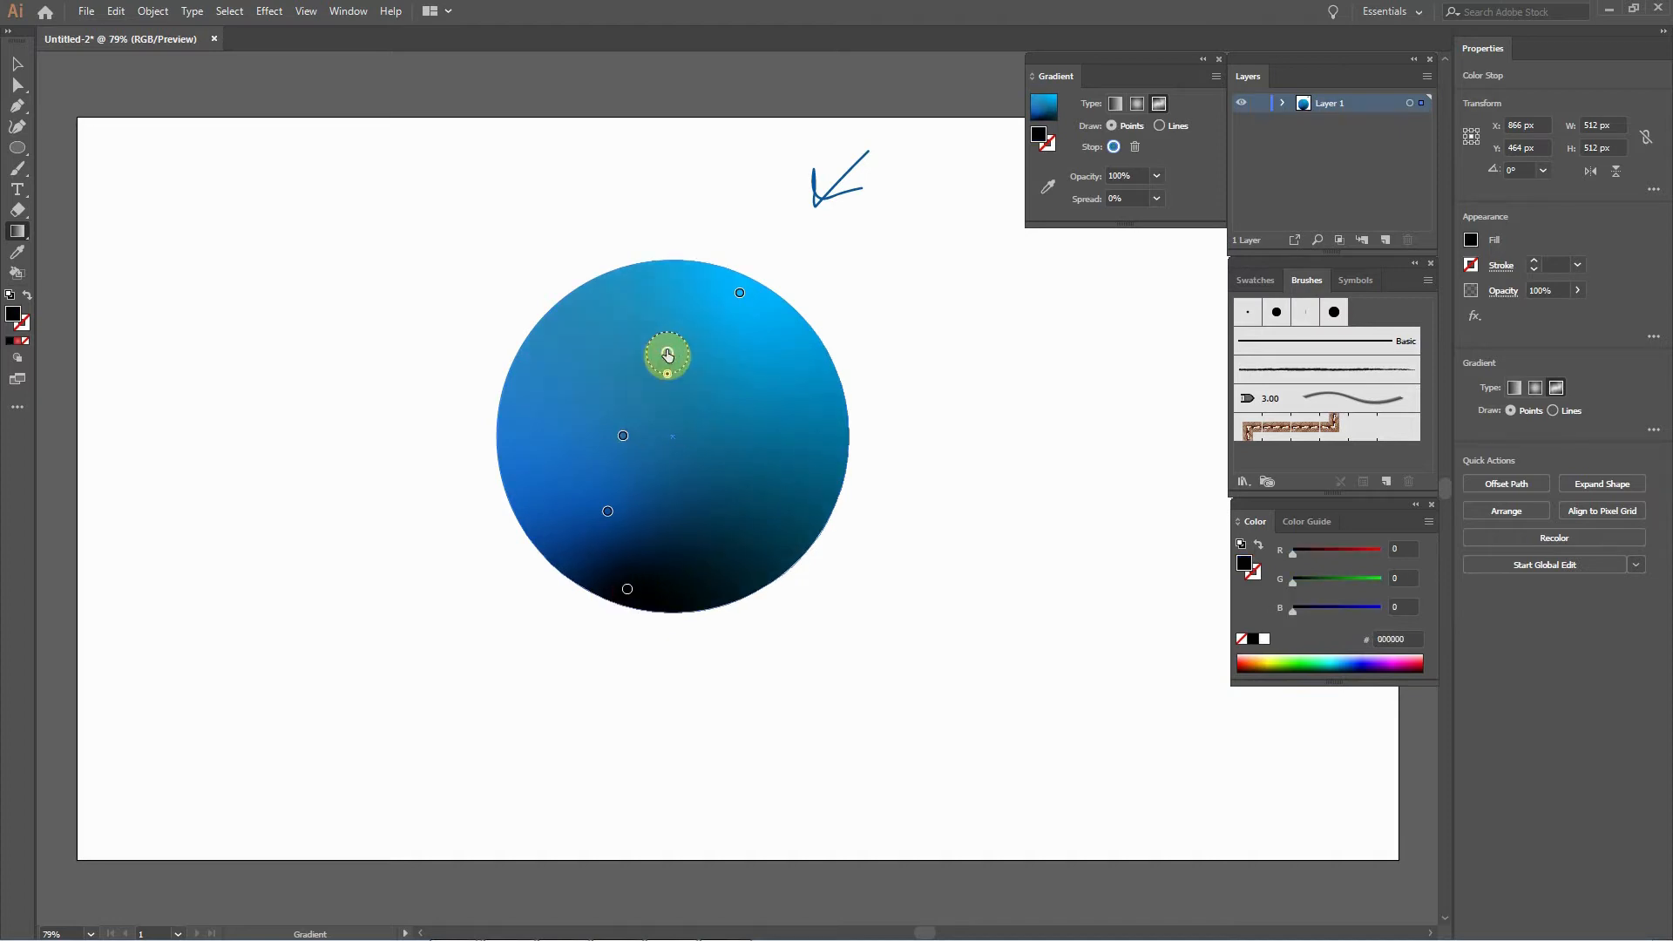
Try spreads of 60%, 100% and 10% on the circle's black bottom gradient point, and return it to 0%.
left_click(621, 435)
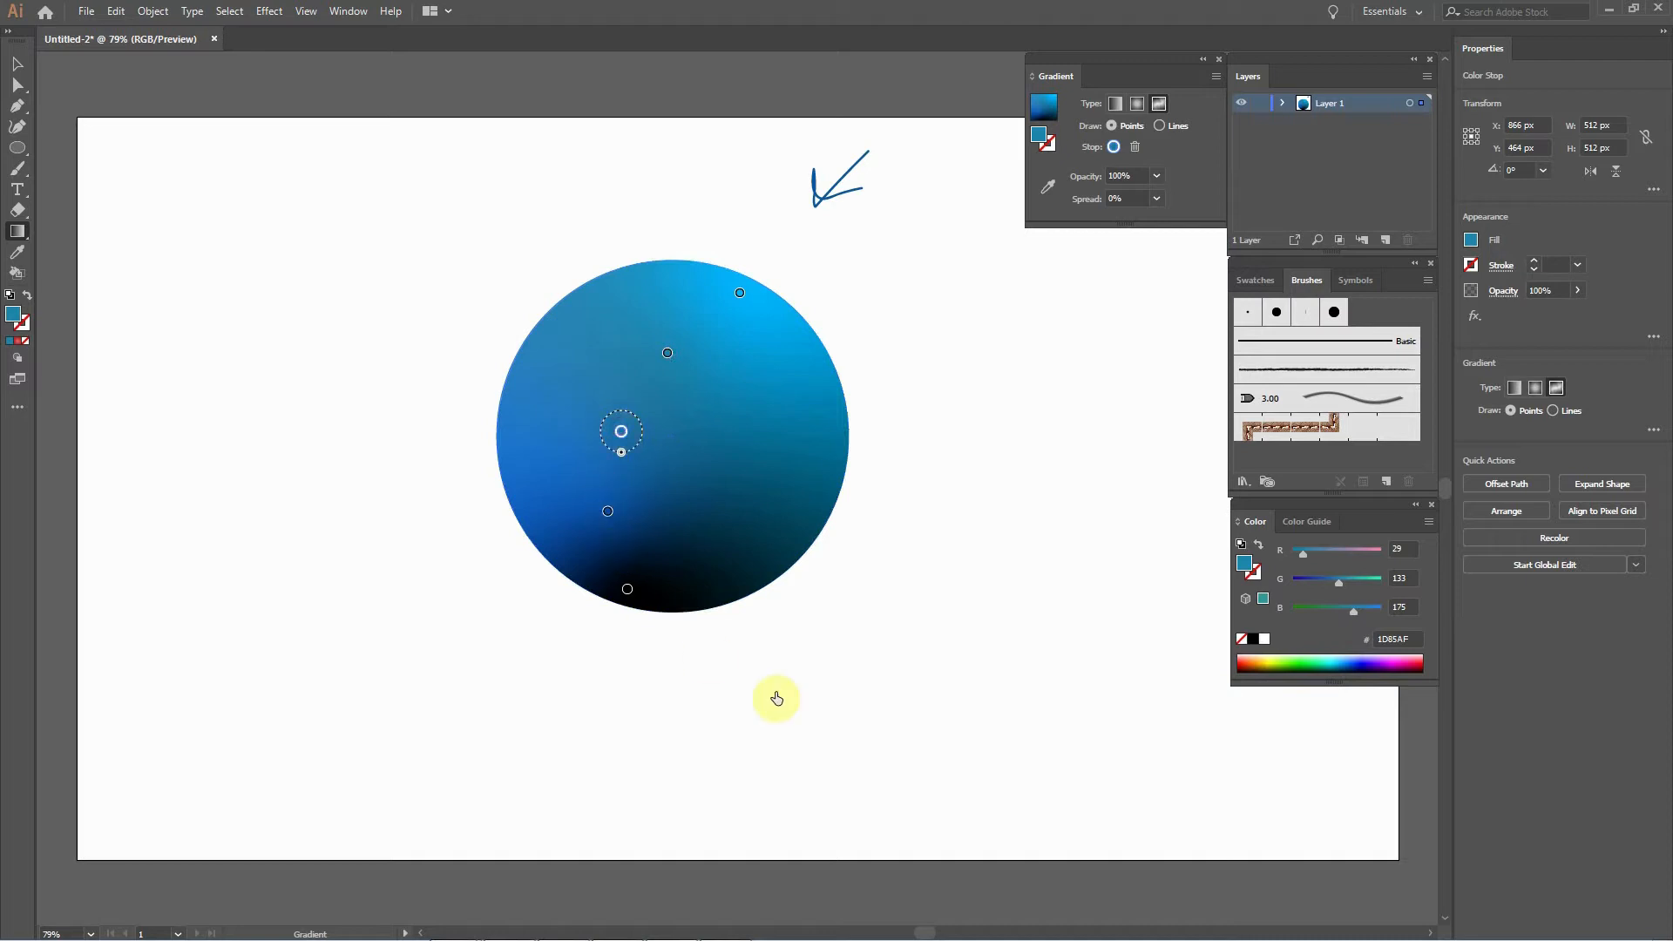
left_click(626, 591)
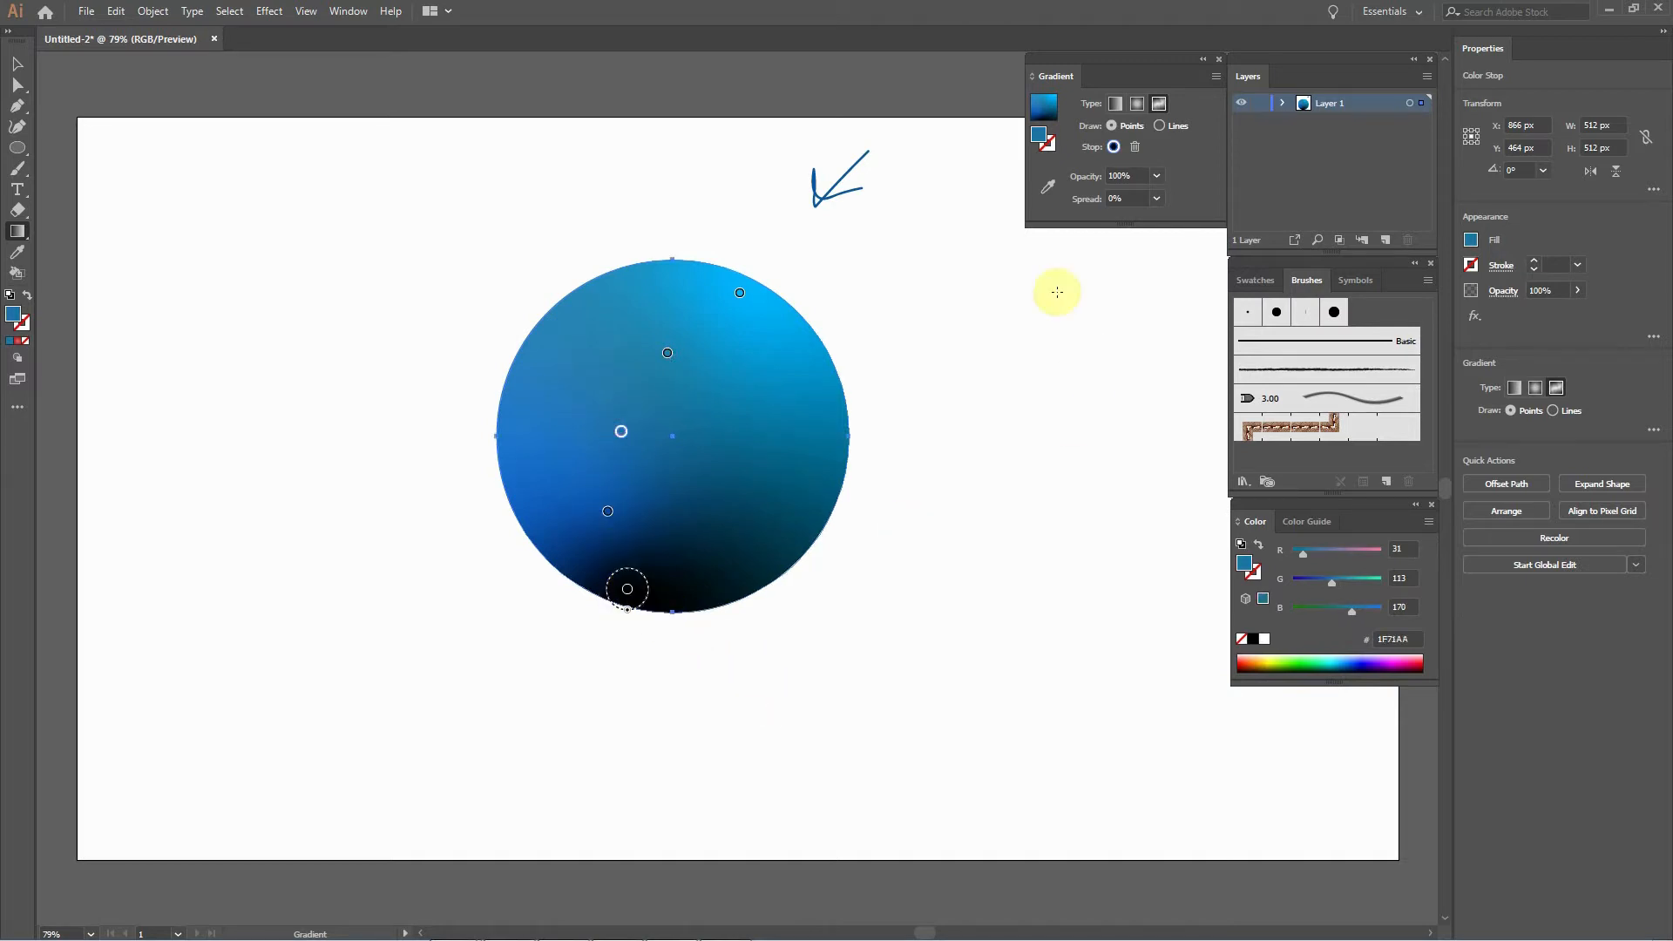
left_click(1156, 199)
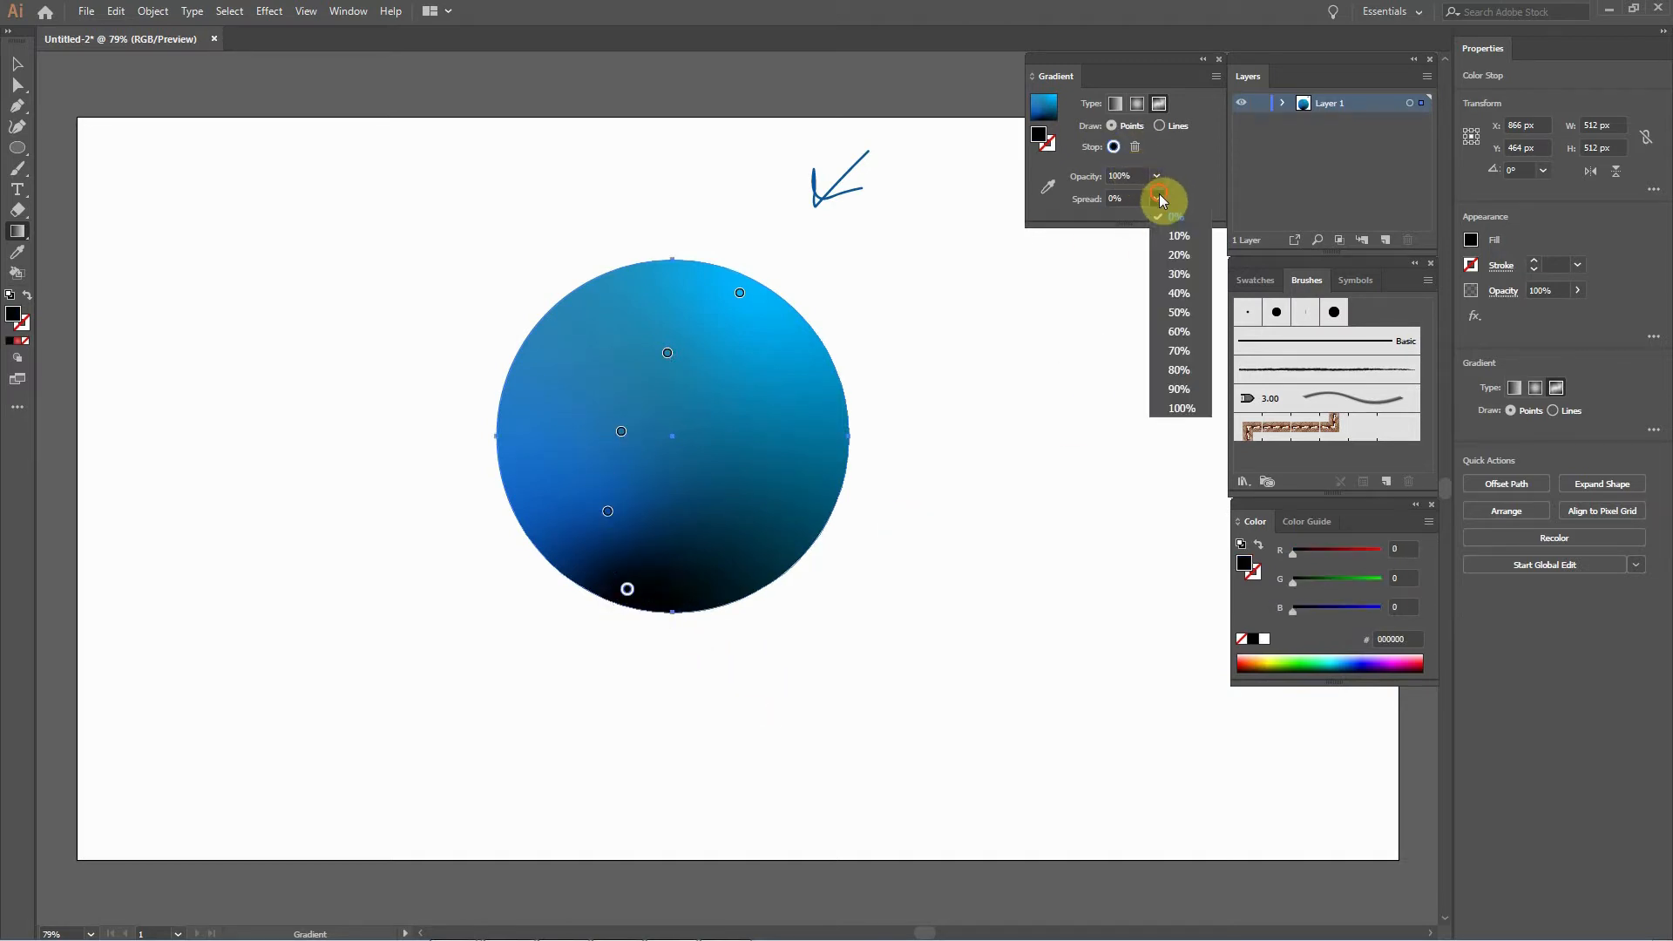
left_click(1178, 331)
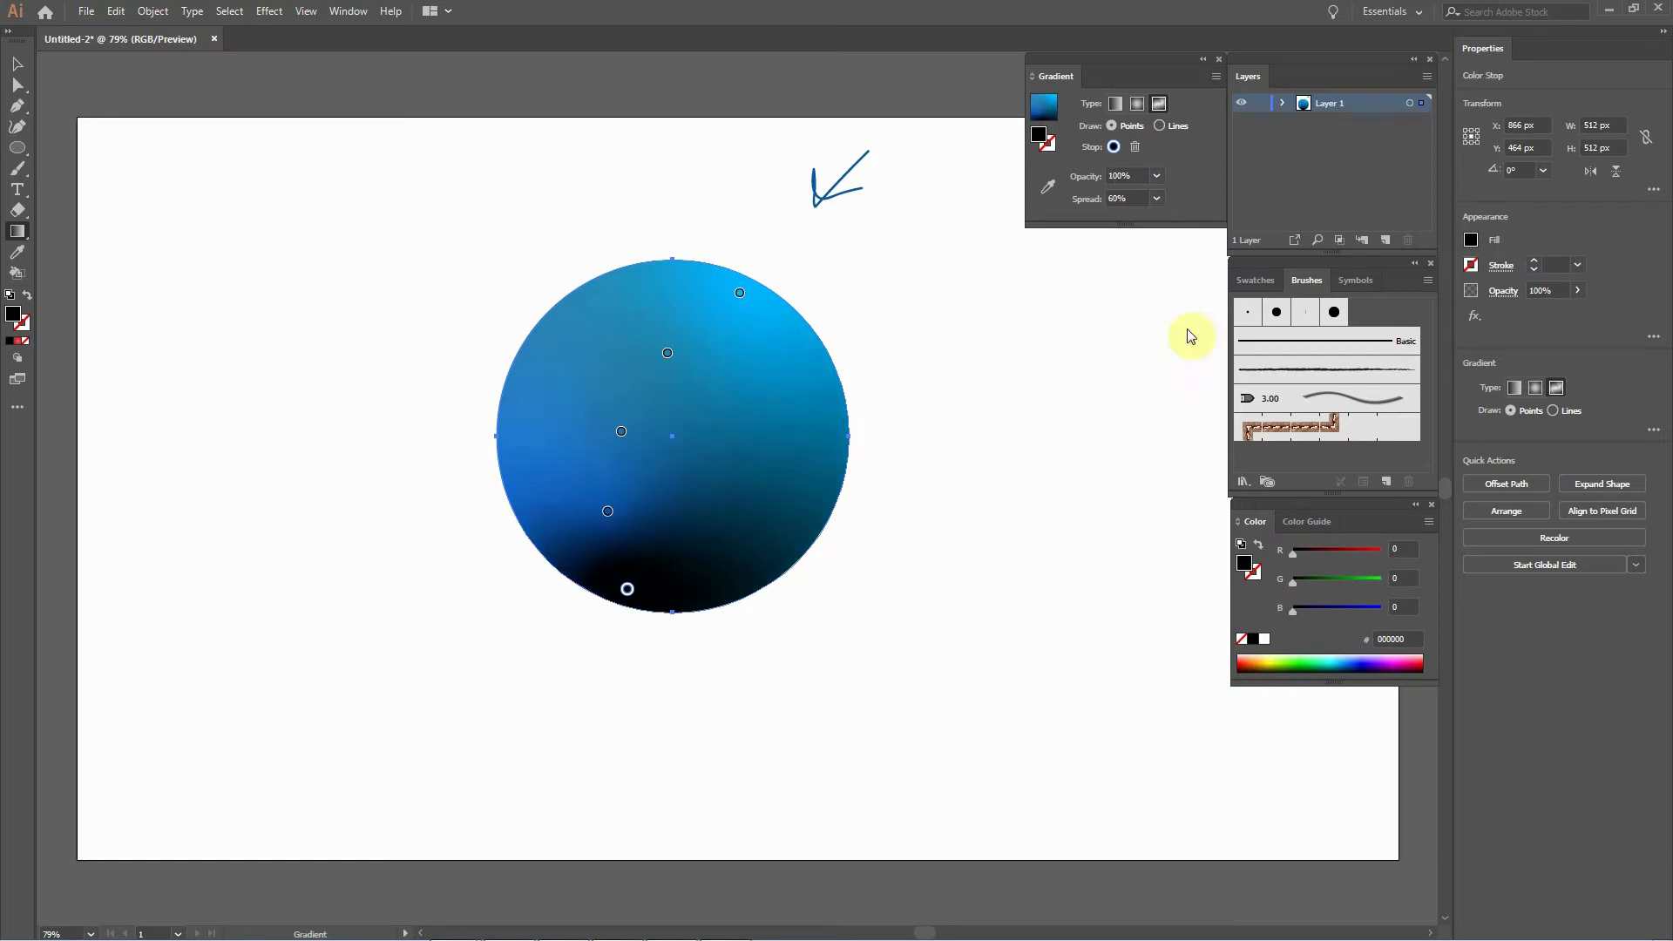
left_click(1156, 199)
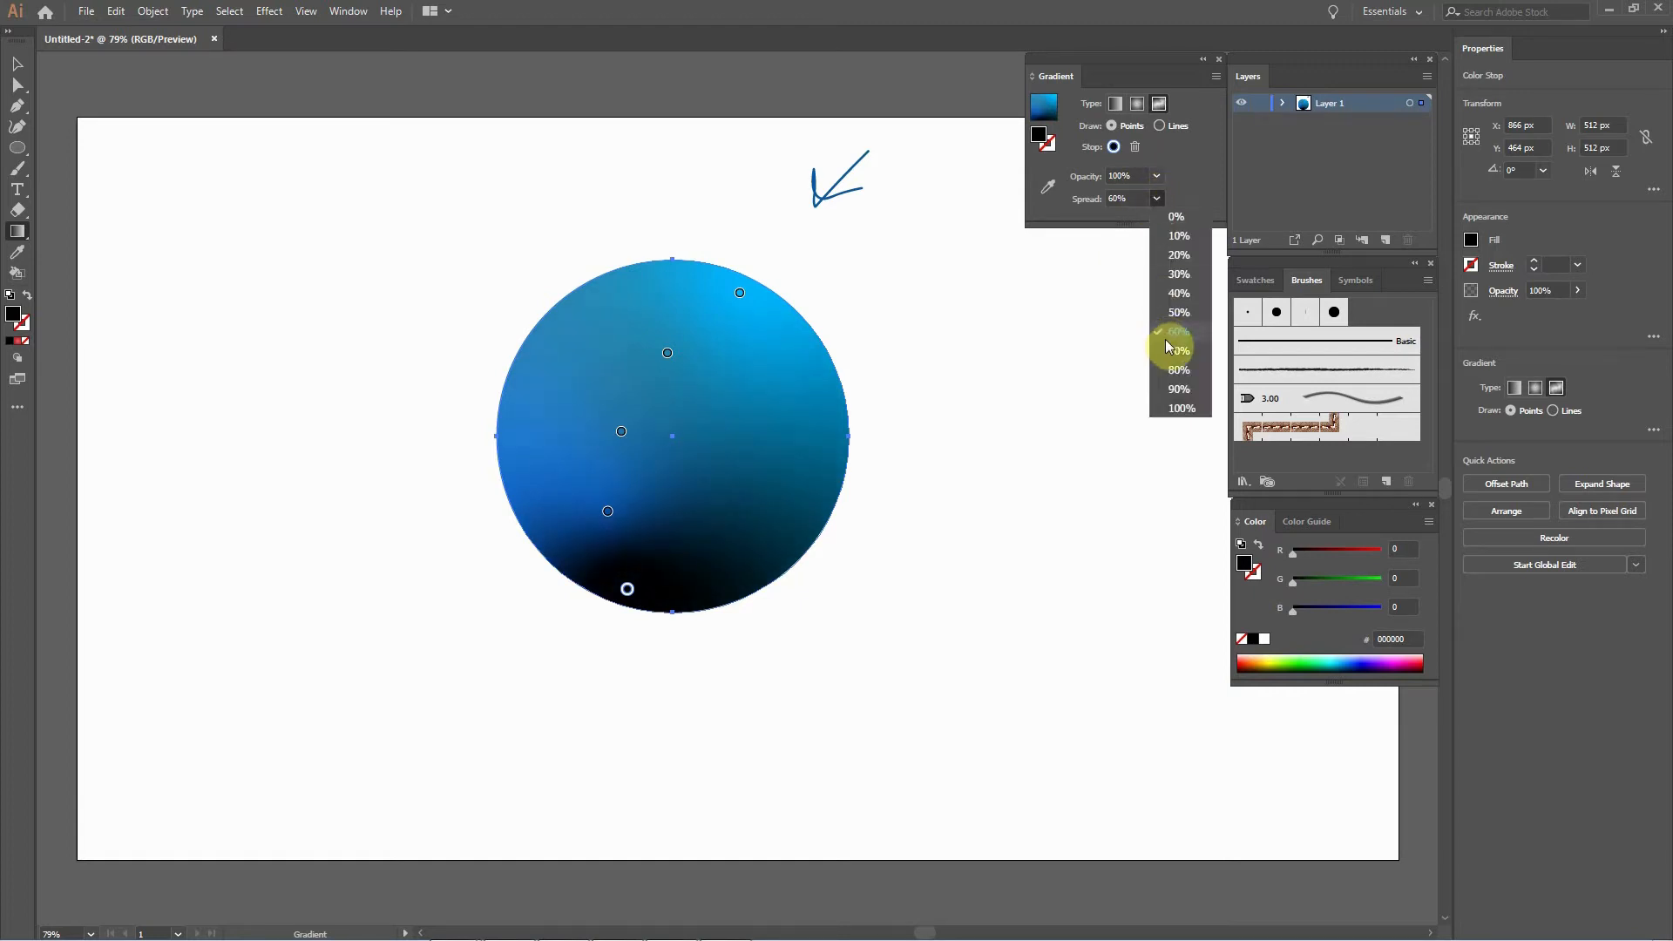
left_click(1181, 407)
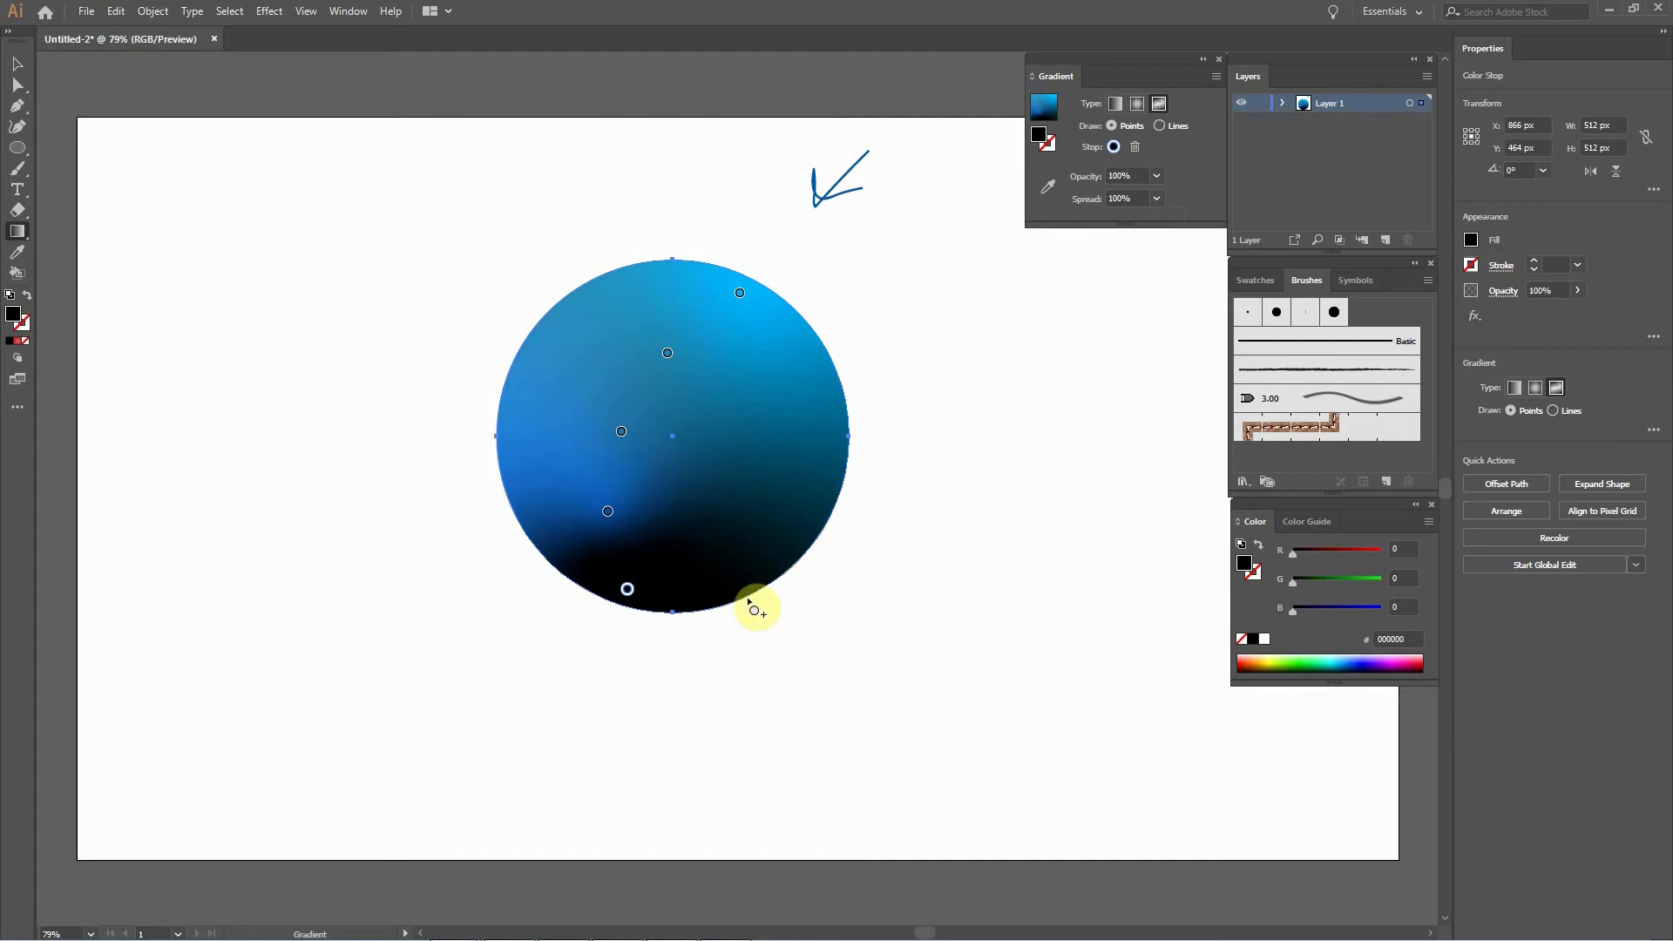
left_click(1156, 199)
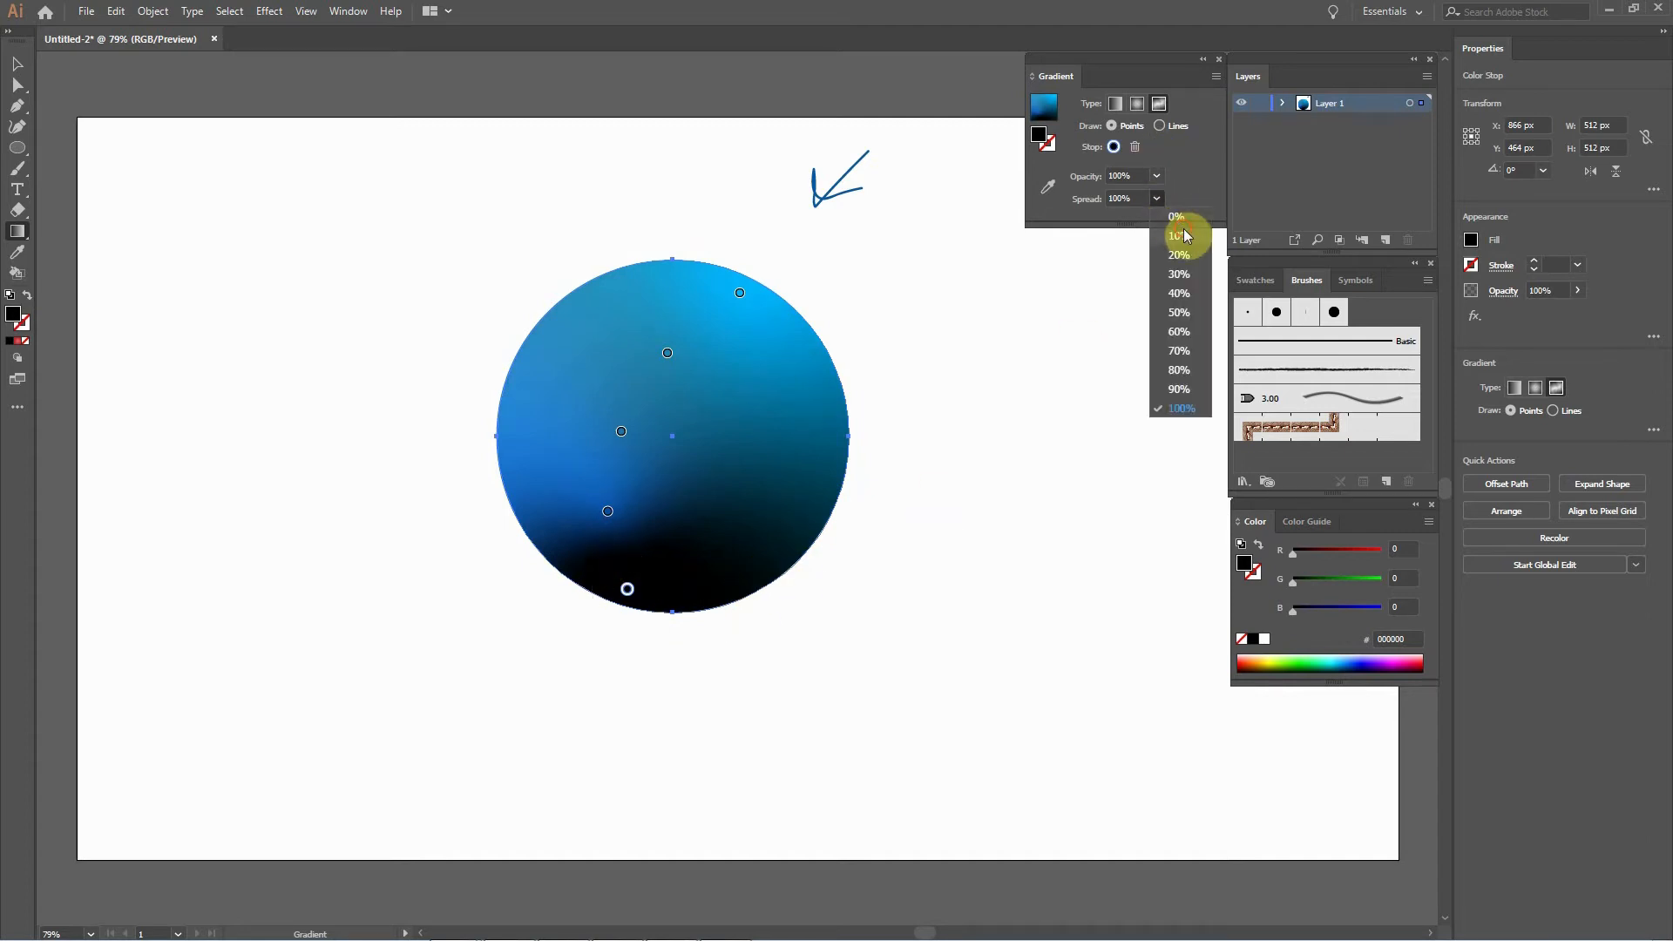
left_click(1182, 233)
left_click(1156, 199)
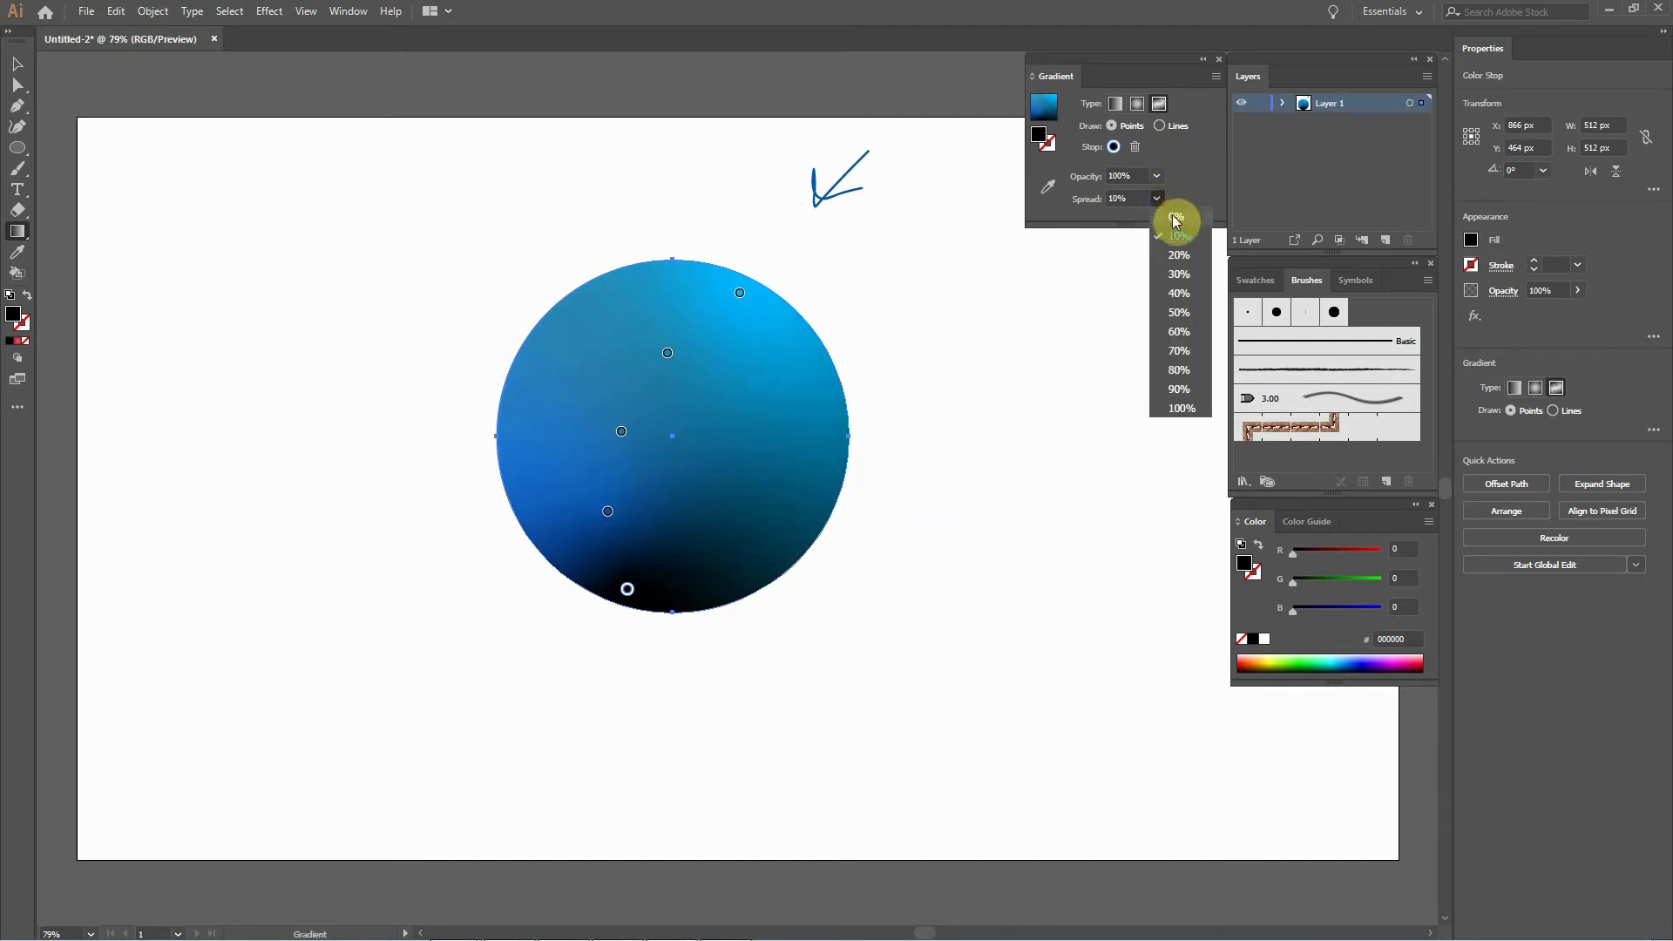
left_click(1175, 218)
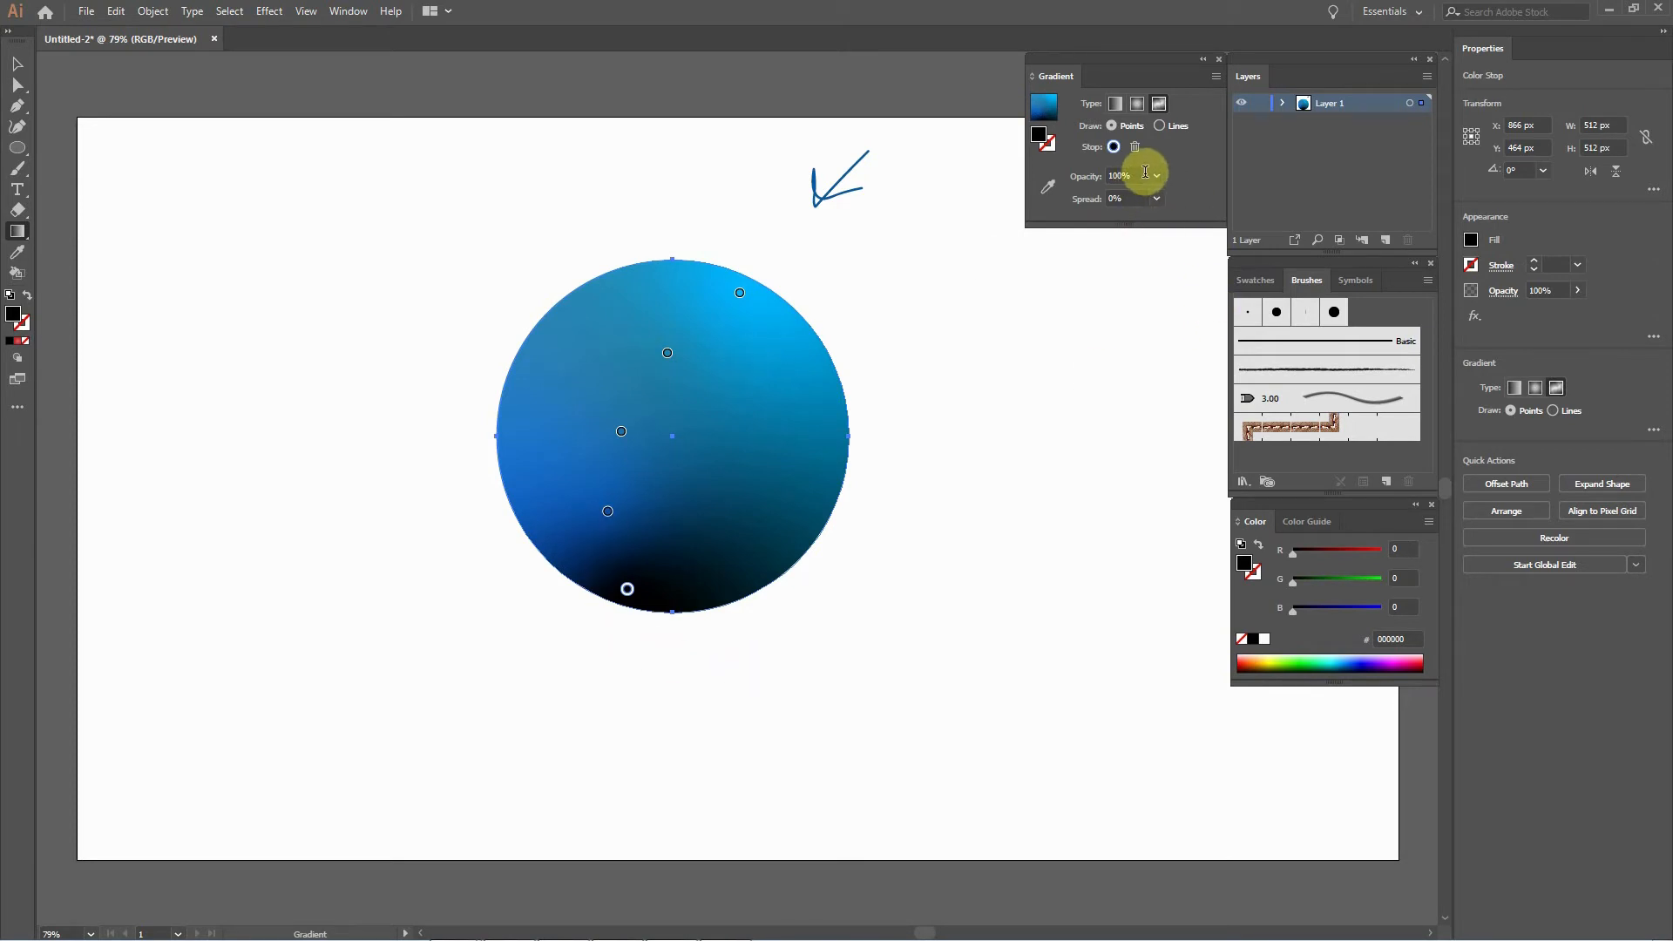
Lower the black gradient point's opacity to 60% and then 30%, and deselect the circle.
left_click(1156, 175)
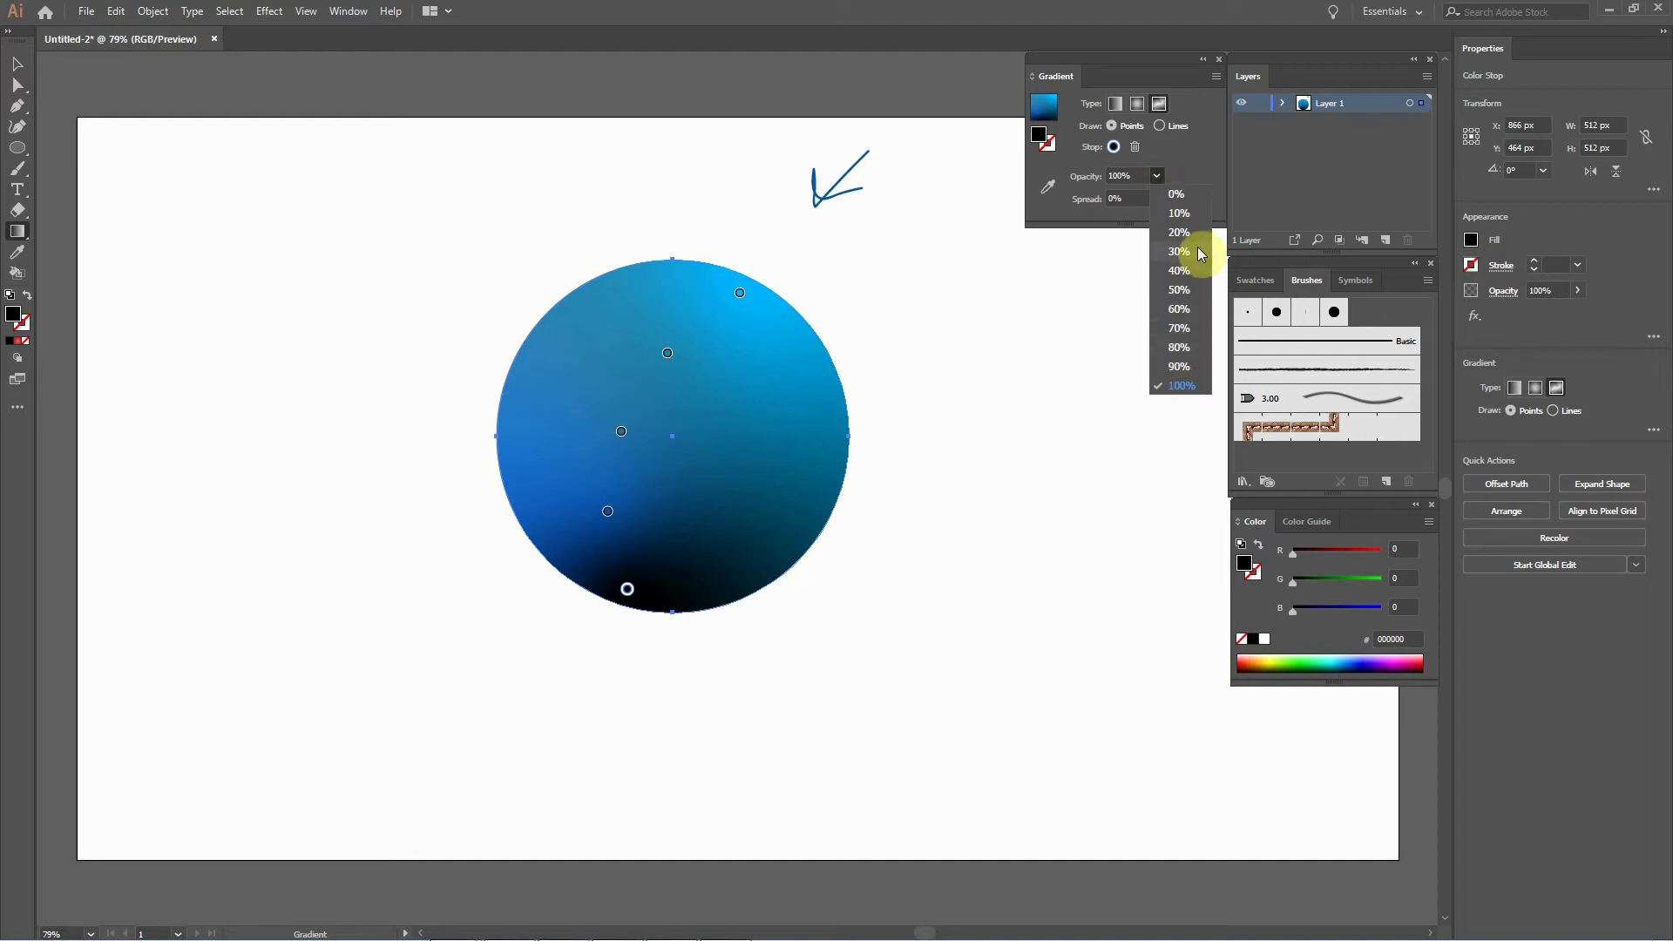
left_click(1183, 309)
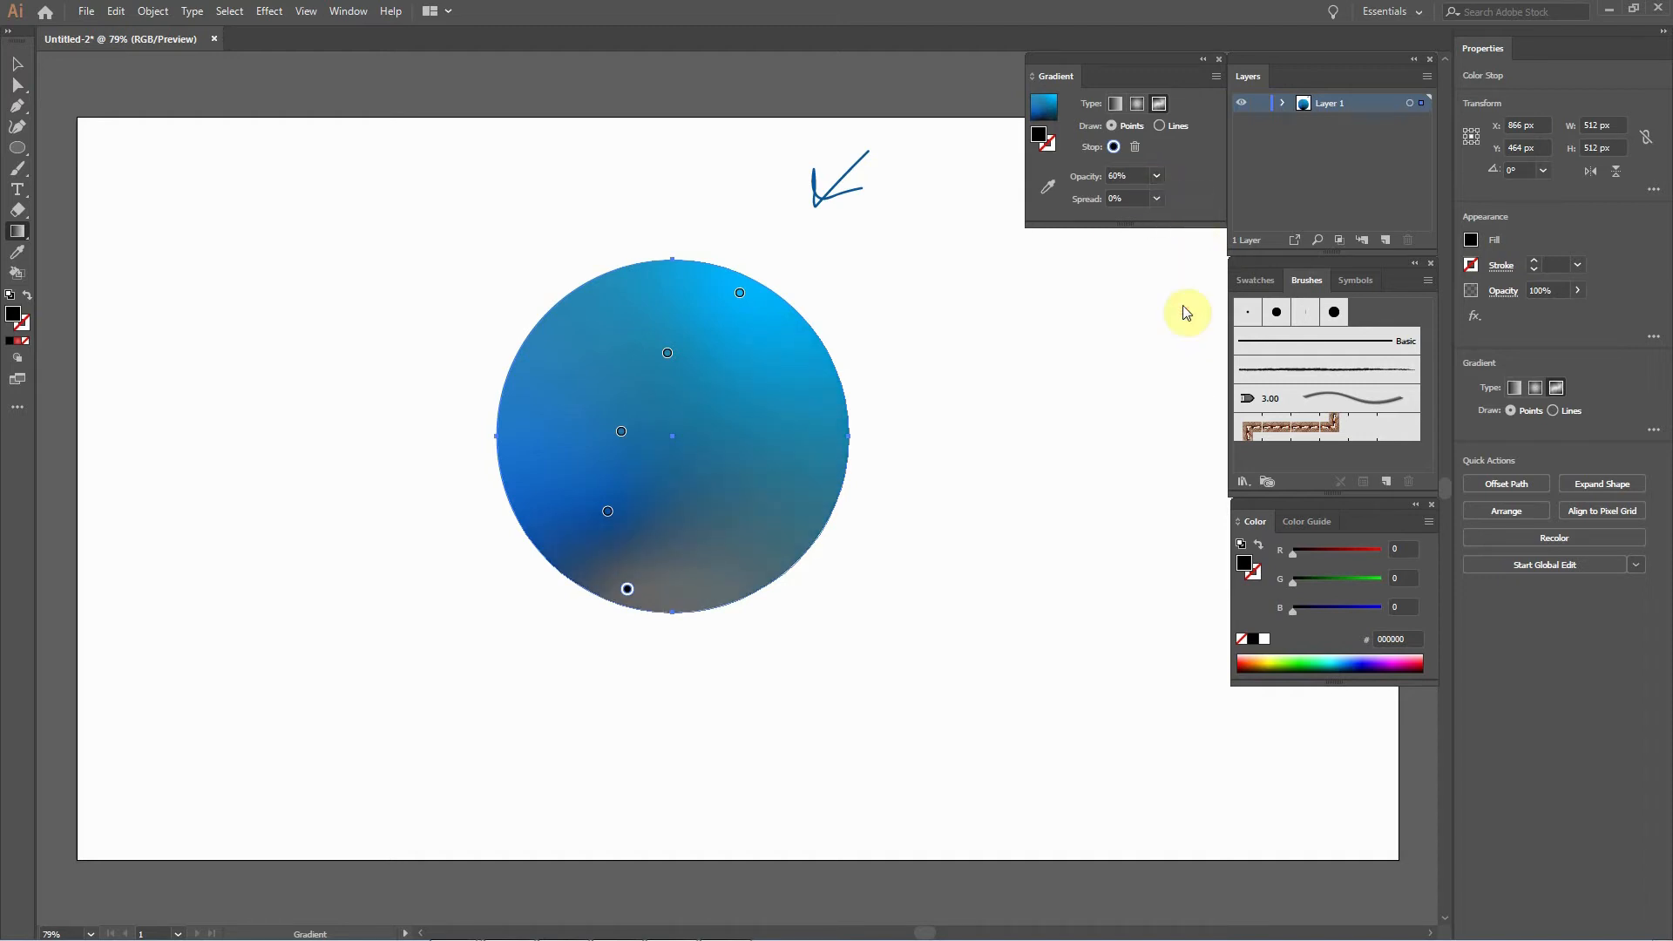
left_click(1157, 176)
left_click(1178, 247)
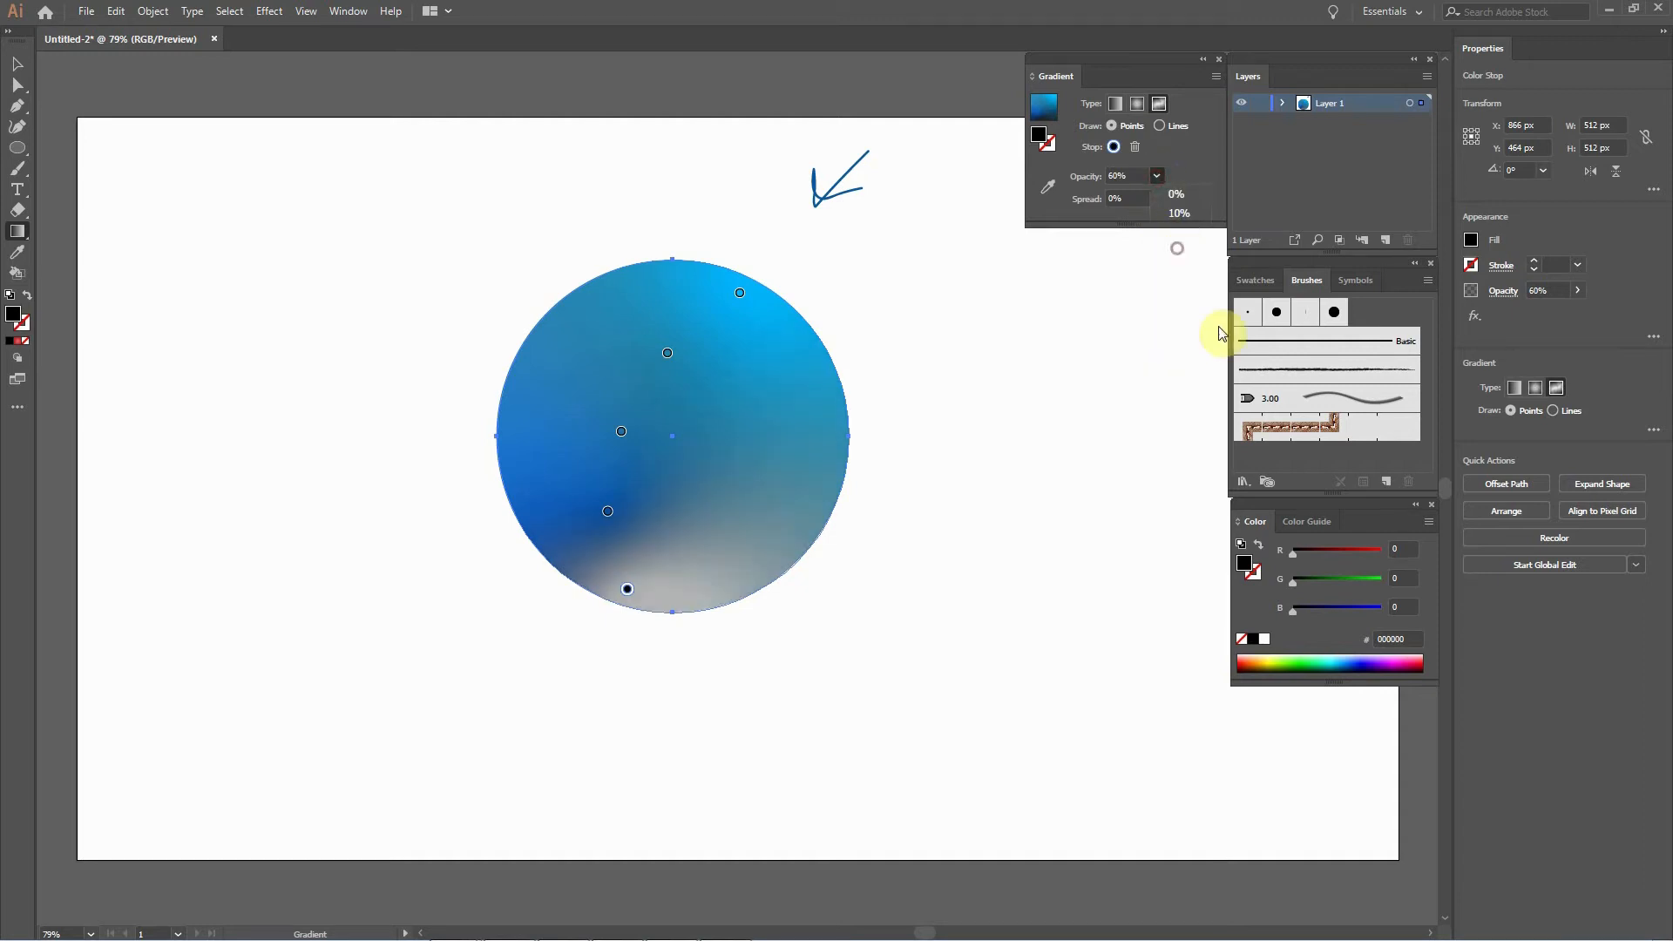
left_click(22, 68)
left_click(557, 695)
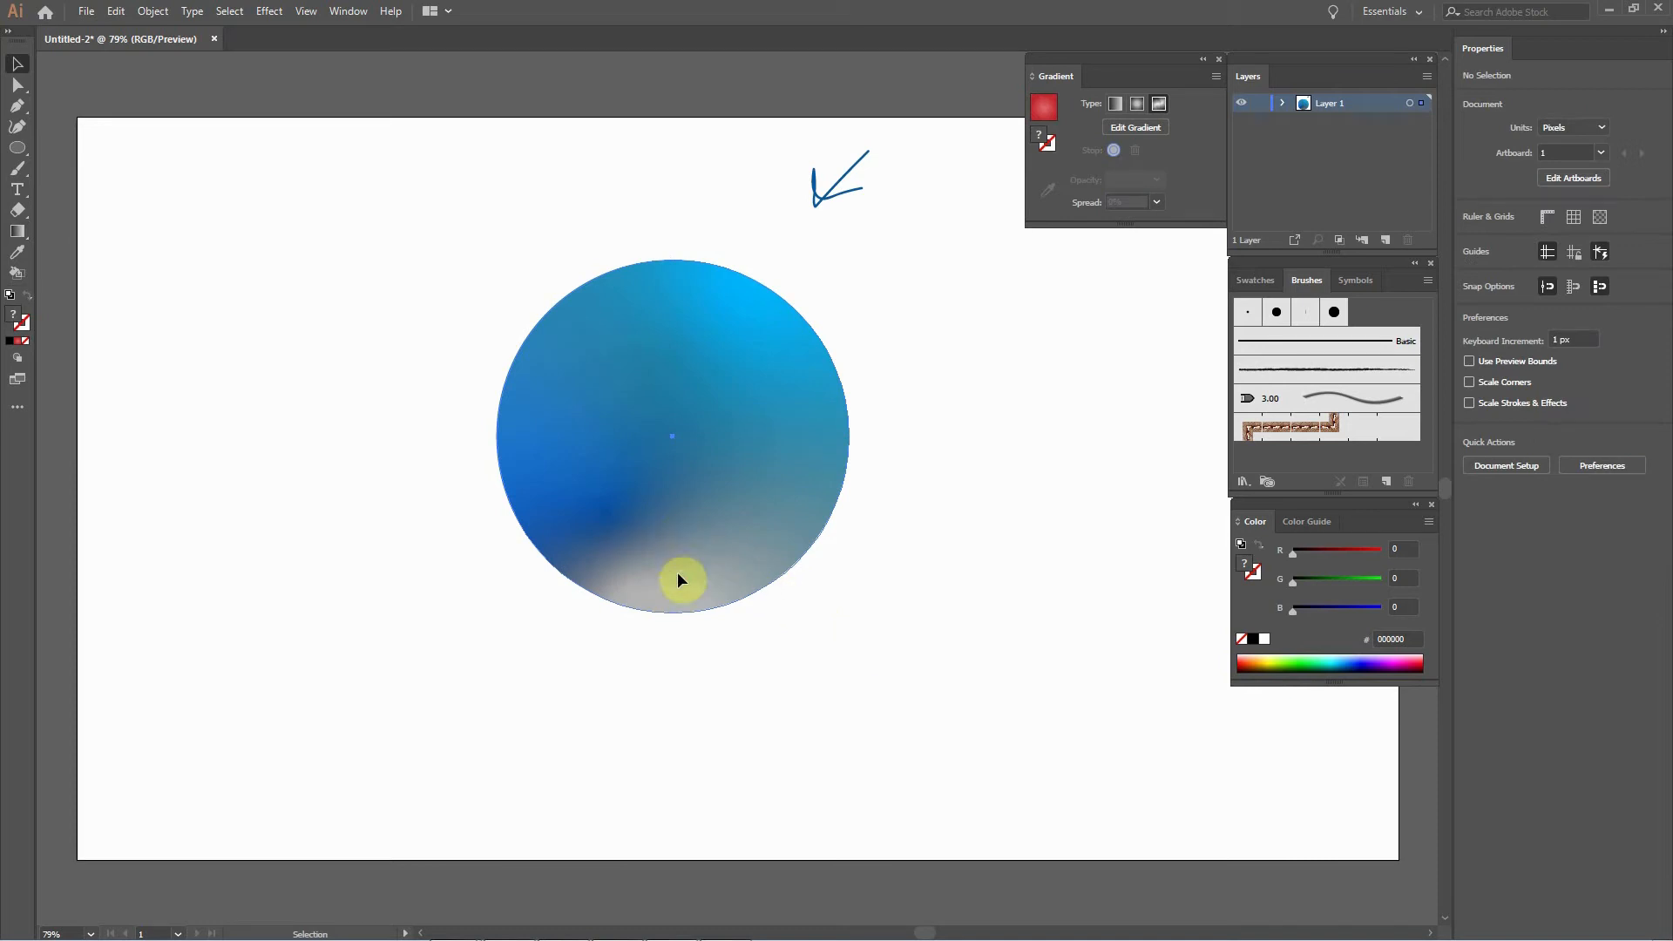
Reselect the circle and restore its bottom gradient point's opacity to 100%.
left_click(762, 475)
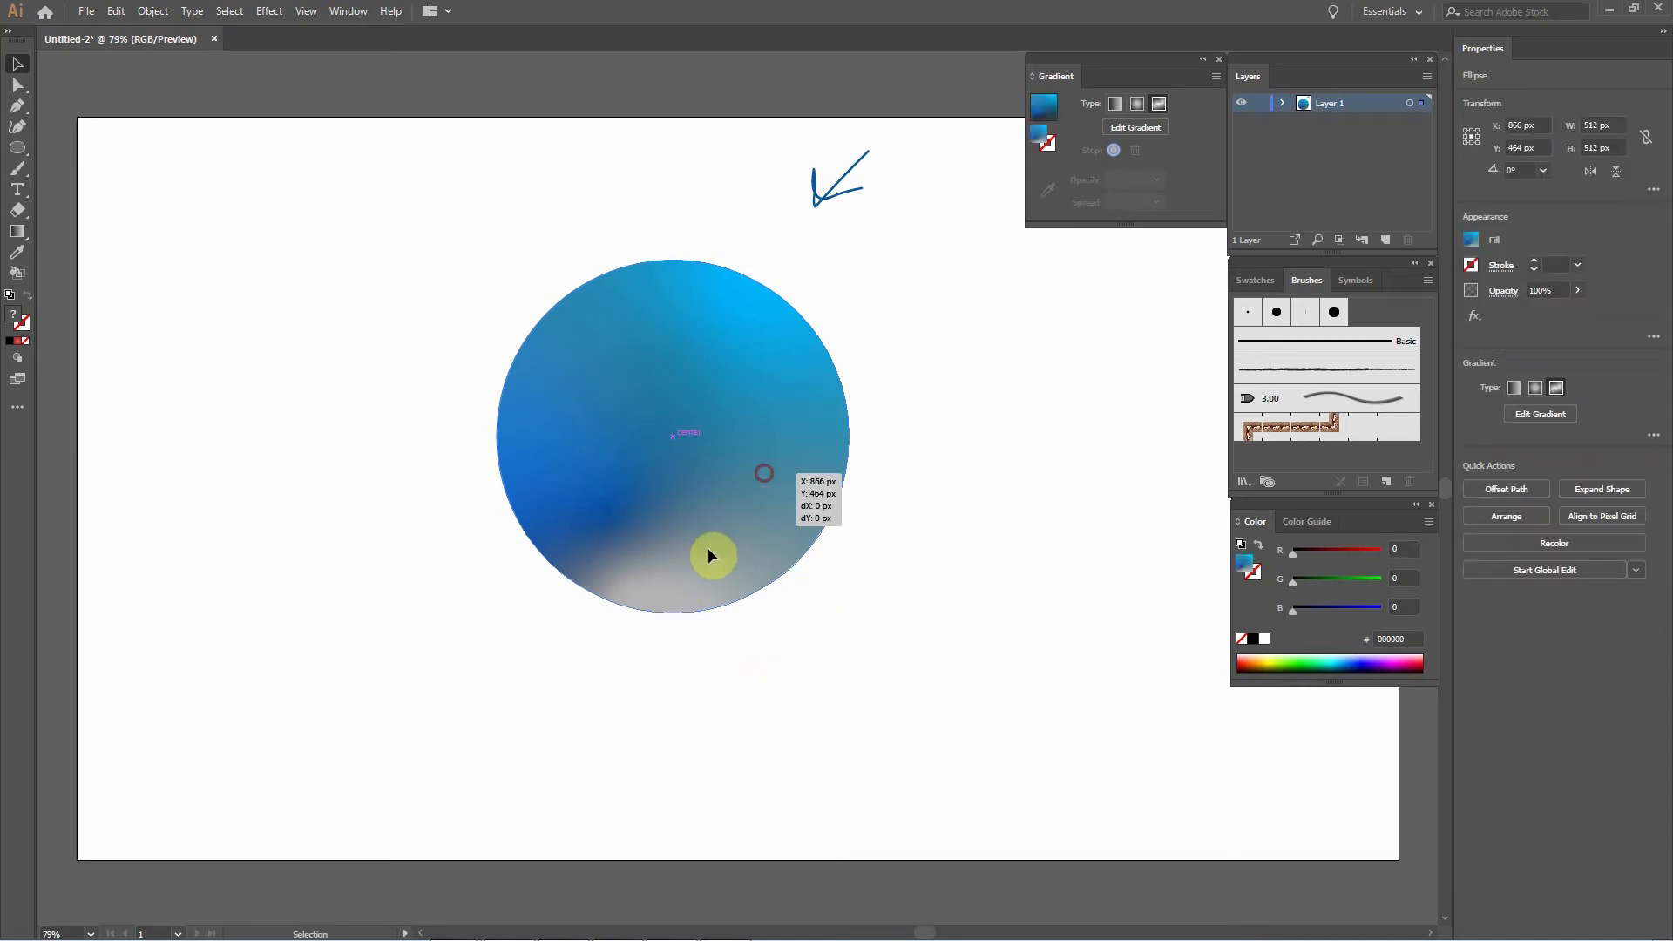
left_click(18, 232)
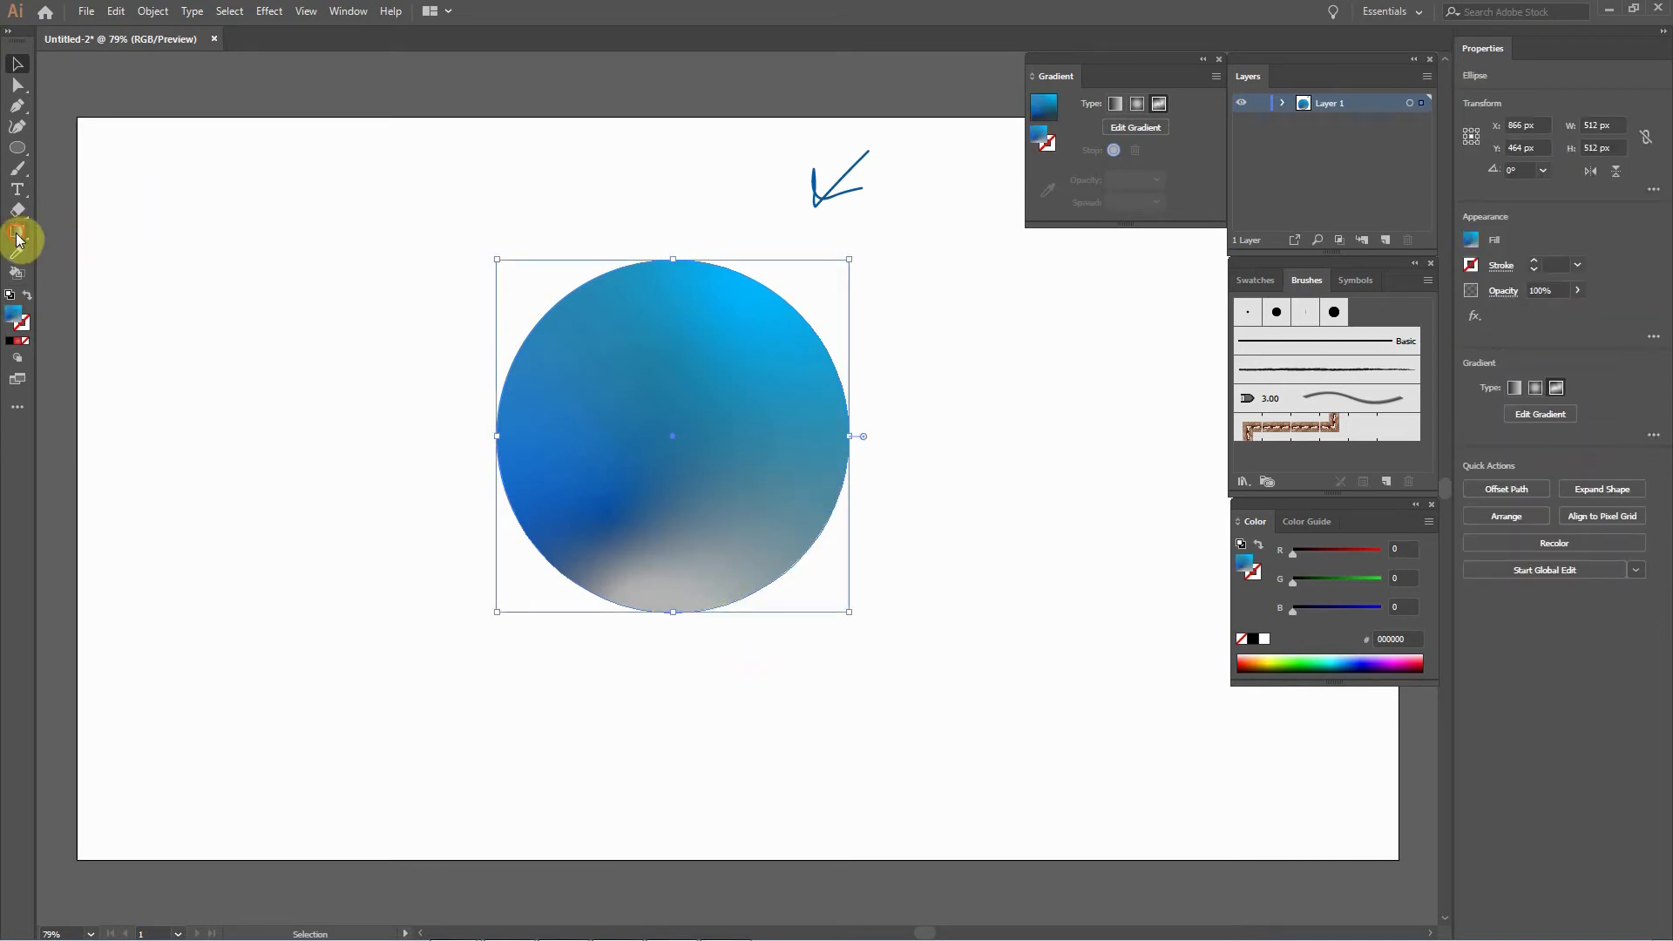
left_click(627, 589)
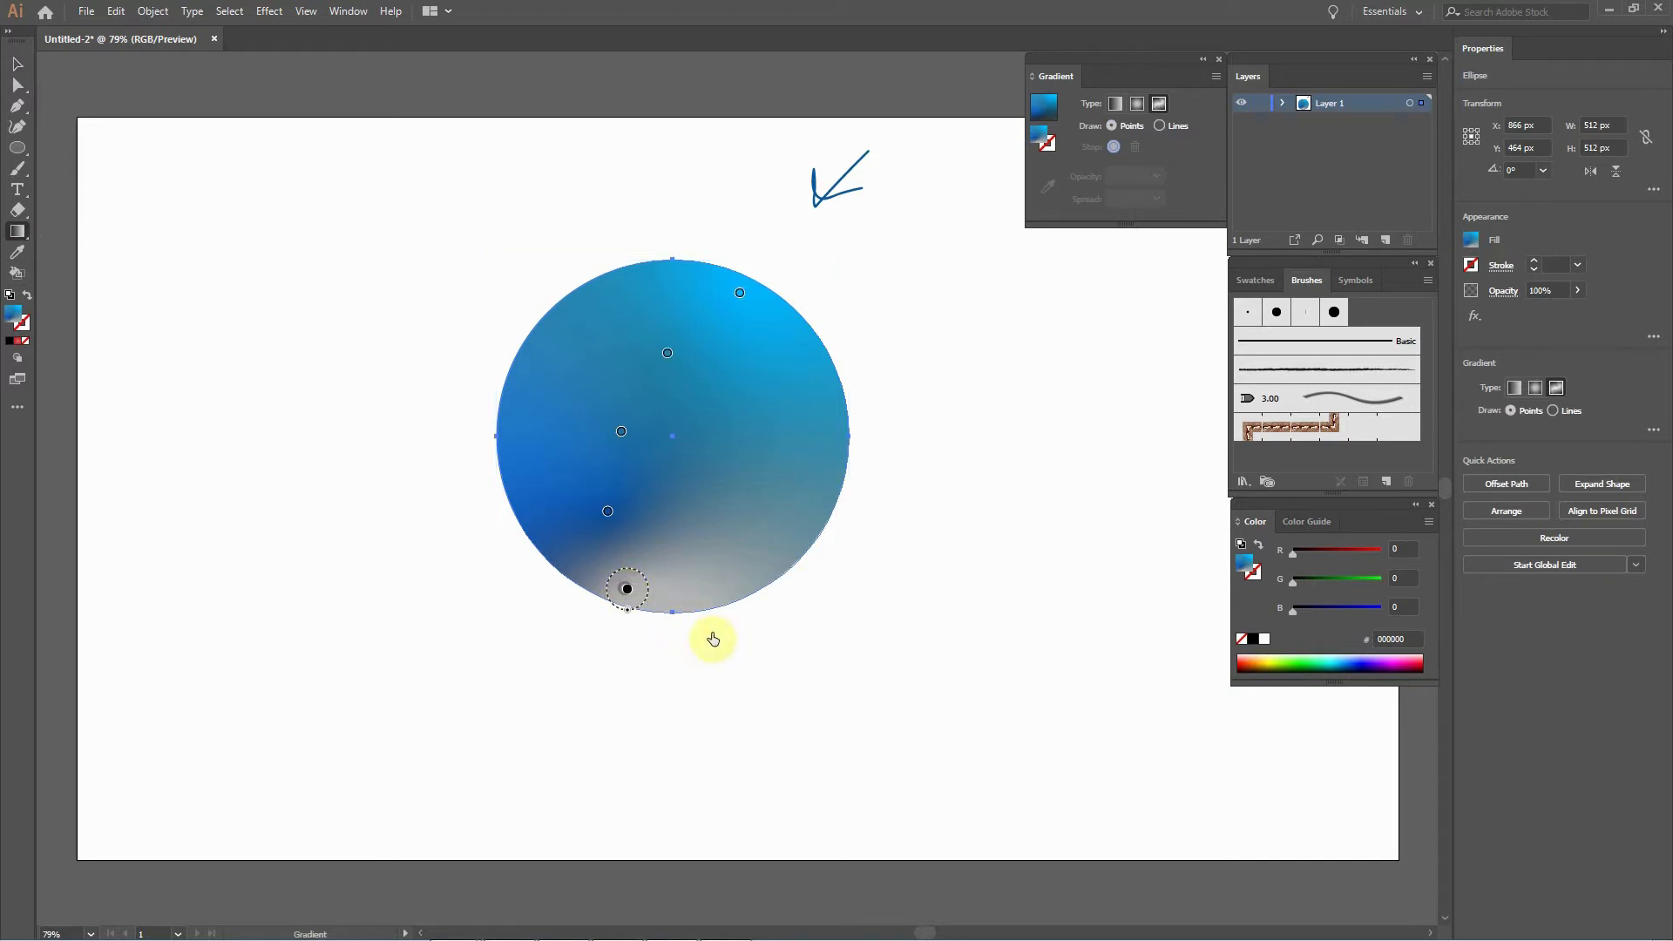
left_click(1154, 175)
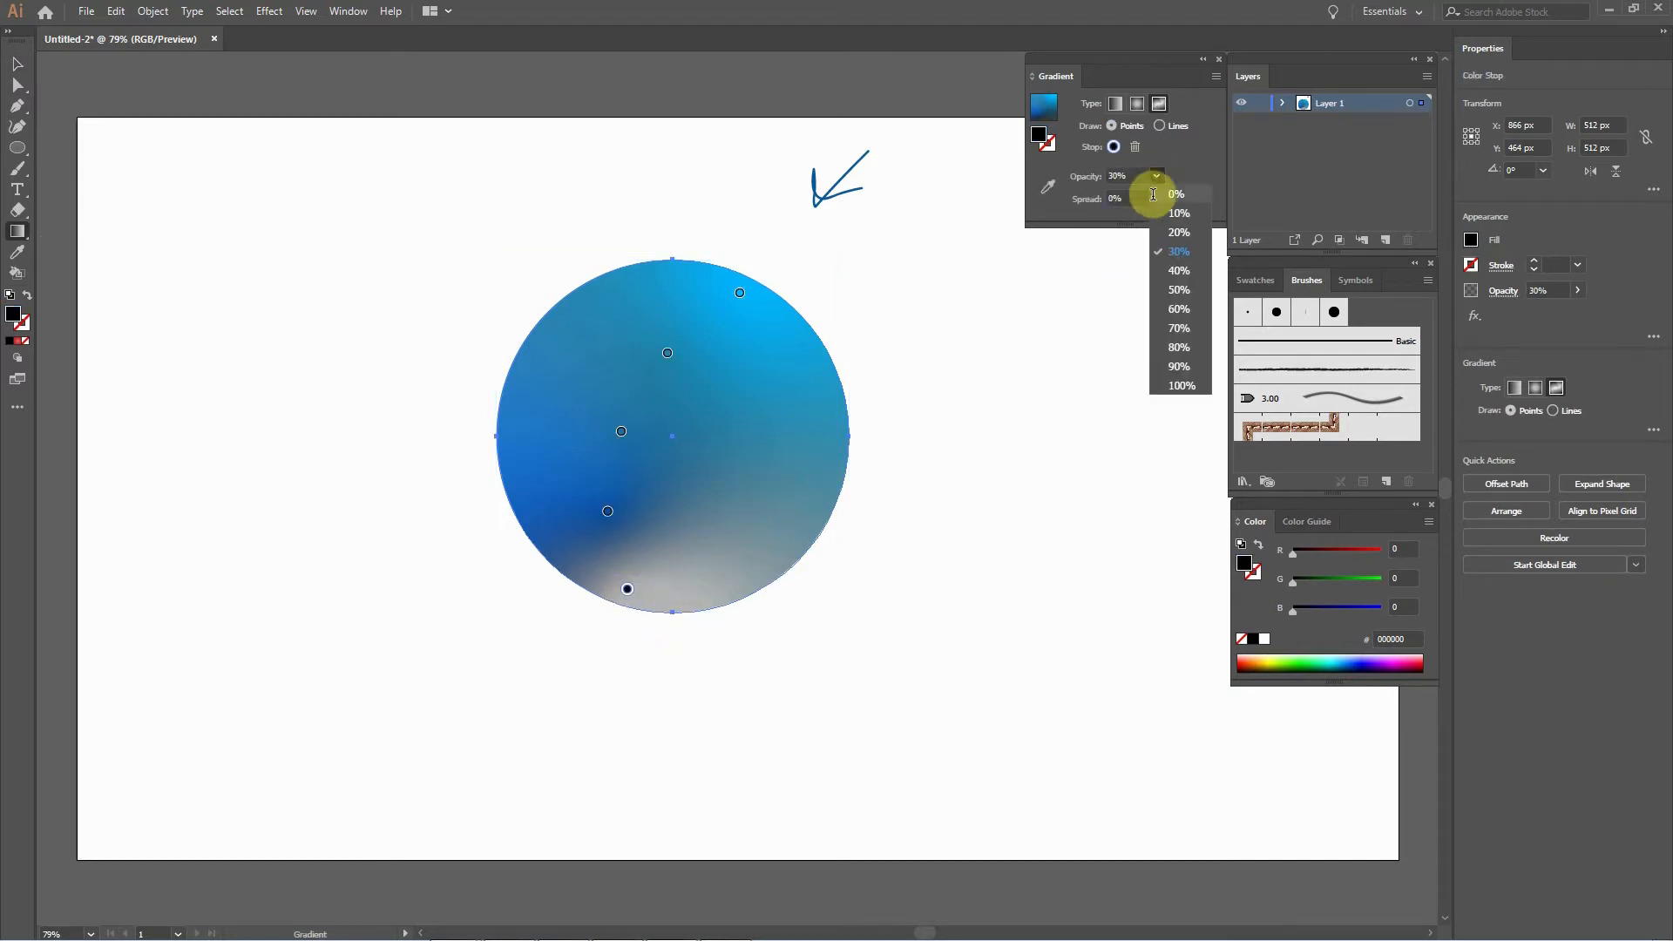
left_click(1178, 388)
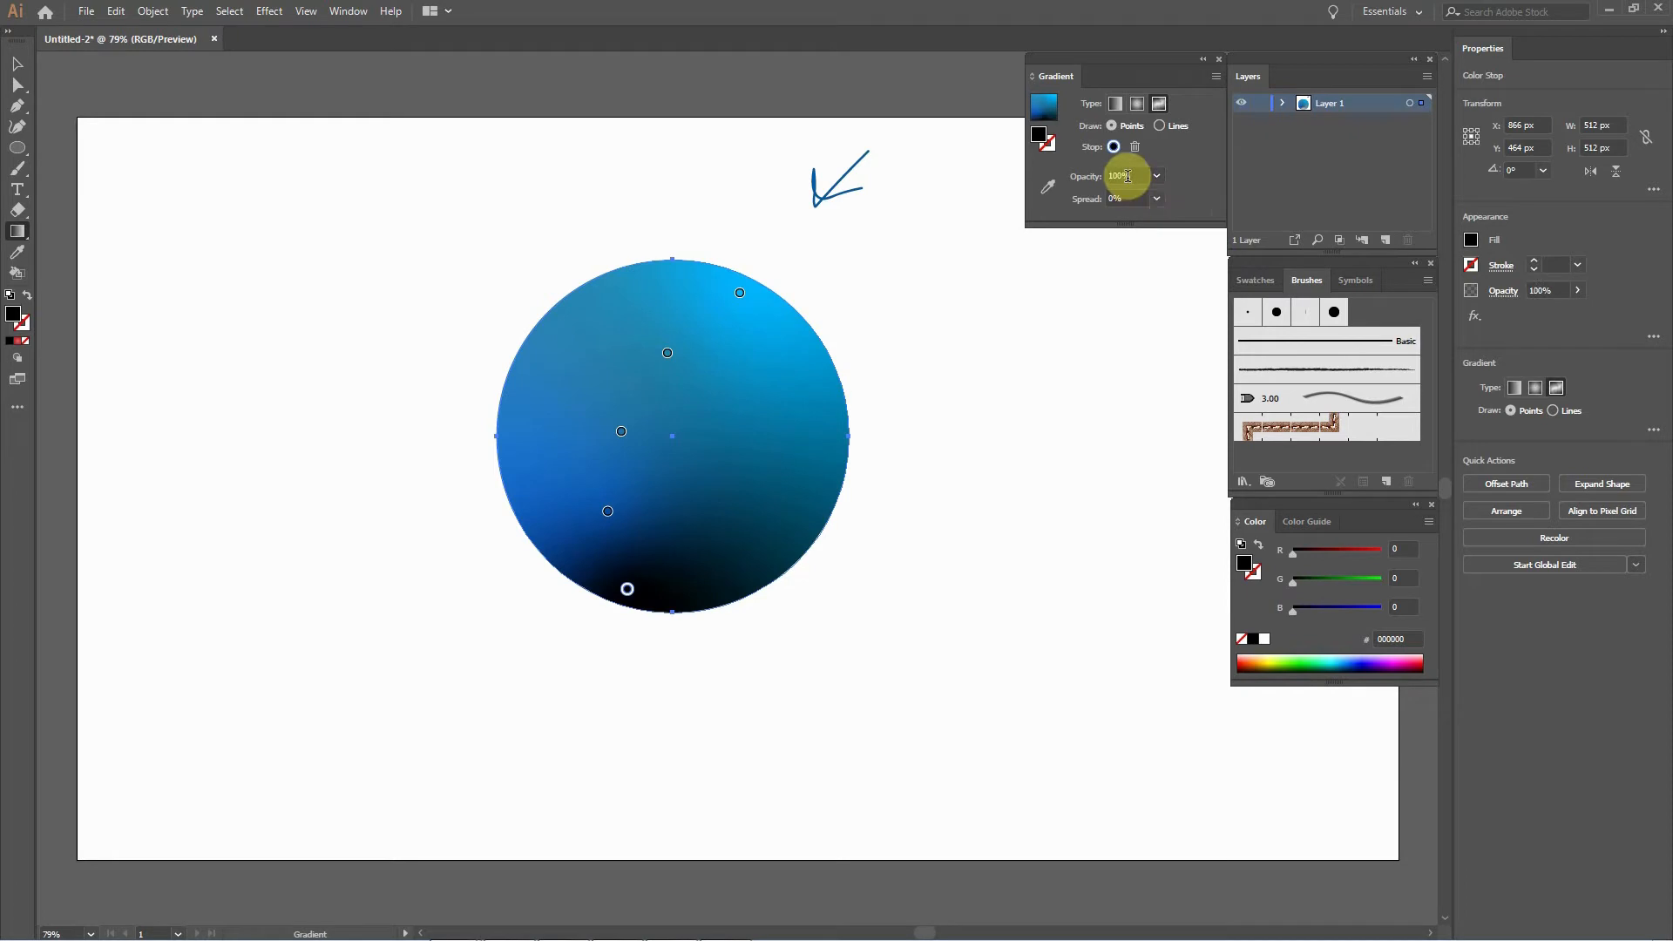
Change the circle's bottom gradient point to the light grey-blue 8A9FA8.
double_click(1039, 134)
left_click_drag(964, 401, 929, 452)
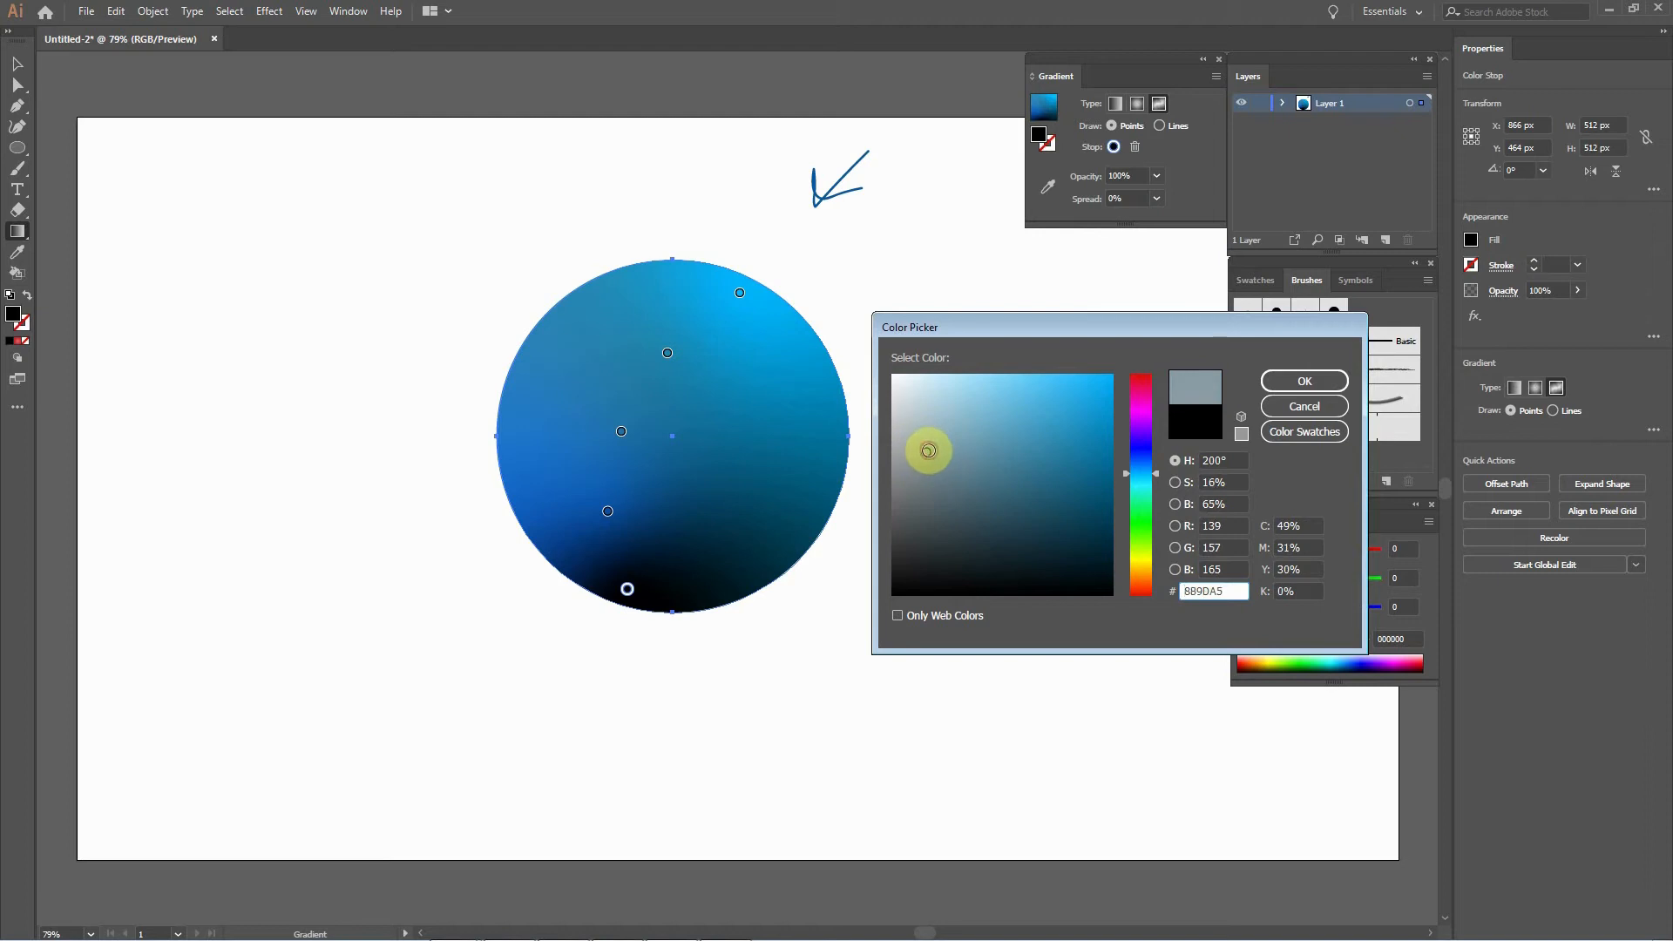
left_click_drag(928, 451, 931, 448)
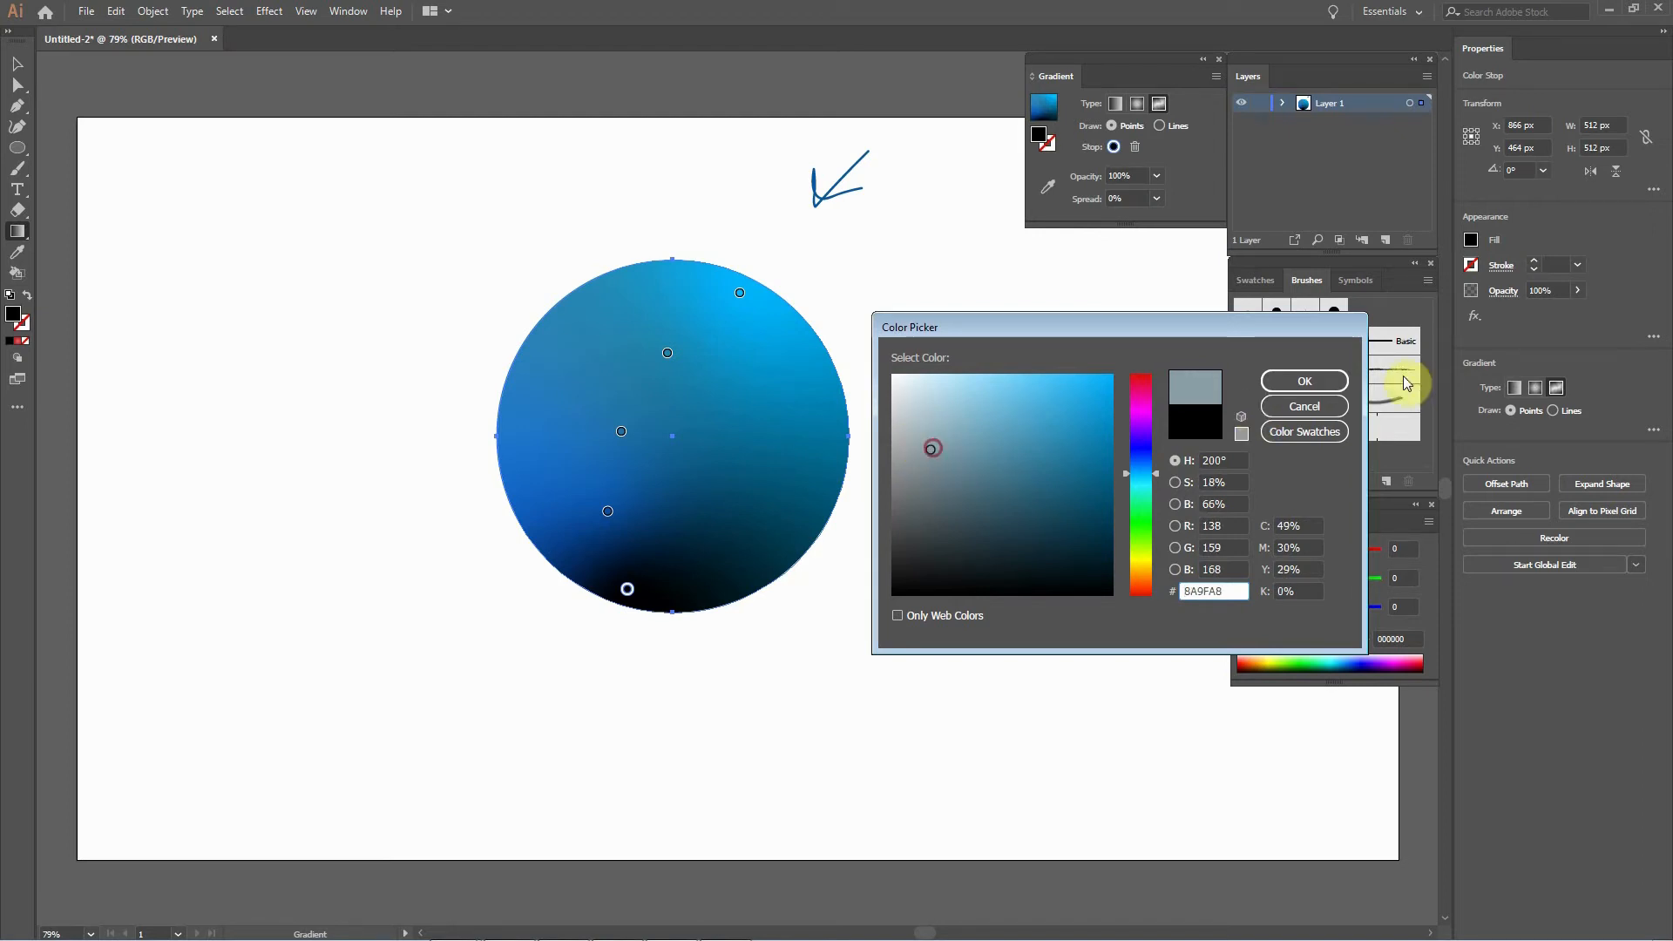
left_click(1305, 384)
left_click_drag(593, 478, 615, 636)
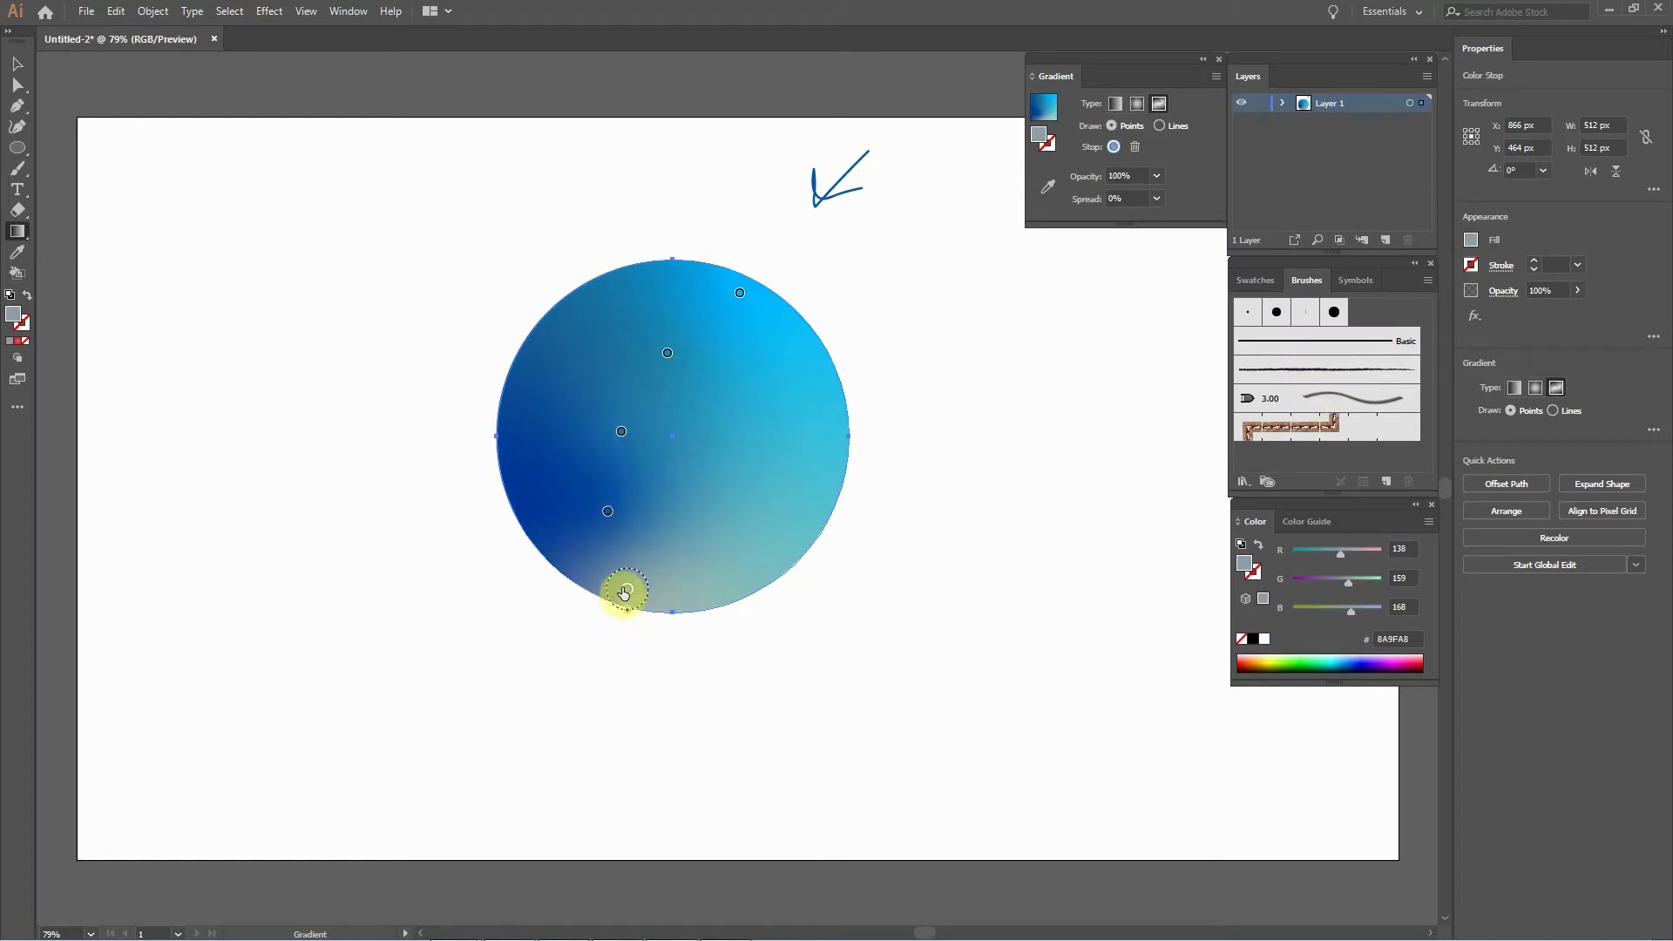
Set the bottom gradient point's colour to the dark grey-blue 3C535B and deselect the circle.
double_click(1039, 137)
mouse_move(915, 556)
left_mouse_down()
mouse_move(949, 500)
mouse_move(974, 522)
mouse_move(966, 510)
left_mouse_up()
left_click(1294, 380)
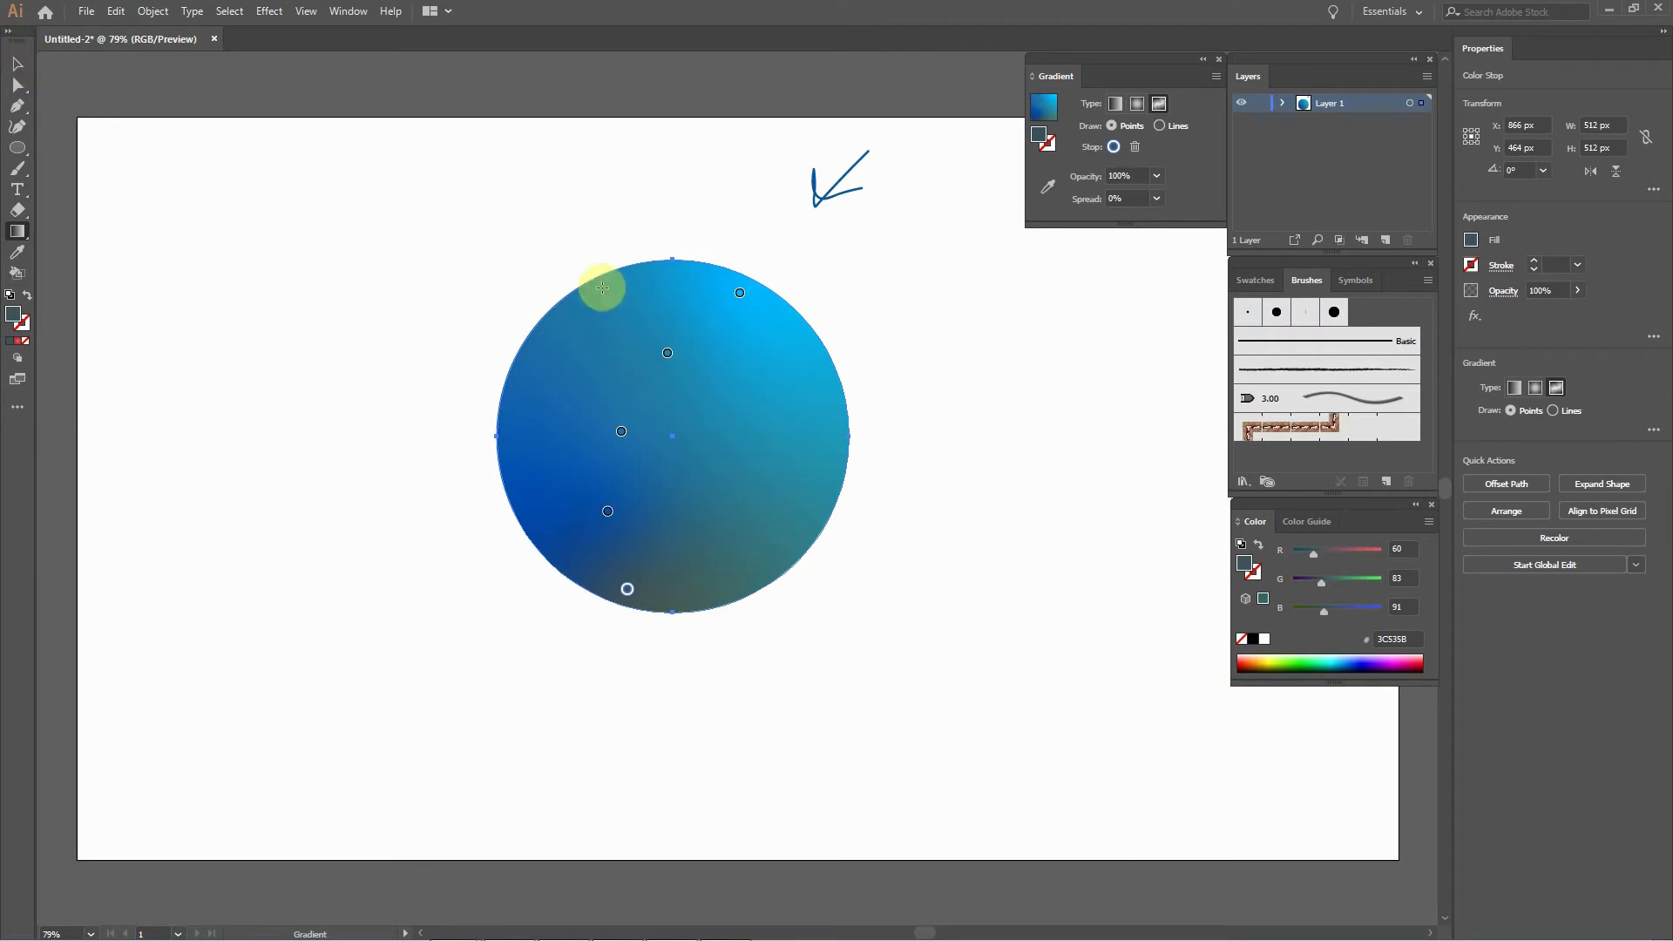
left_click(17, 63)
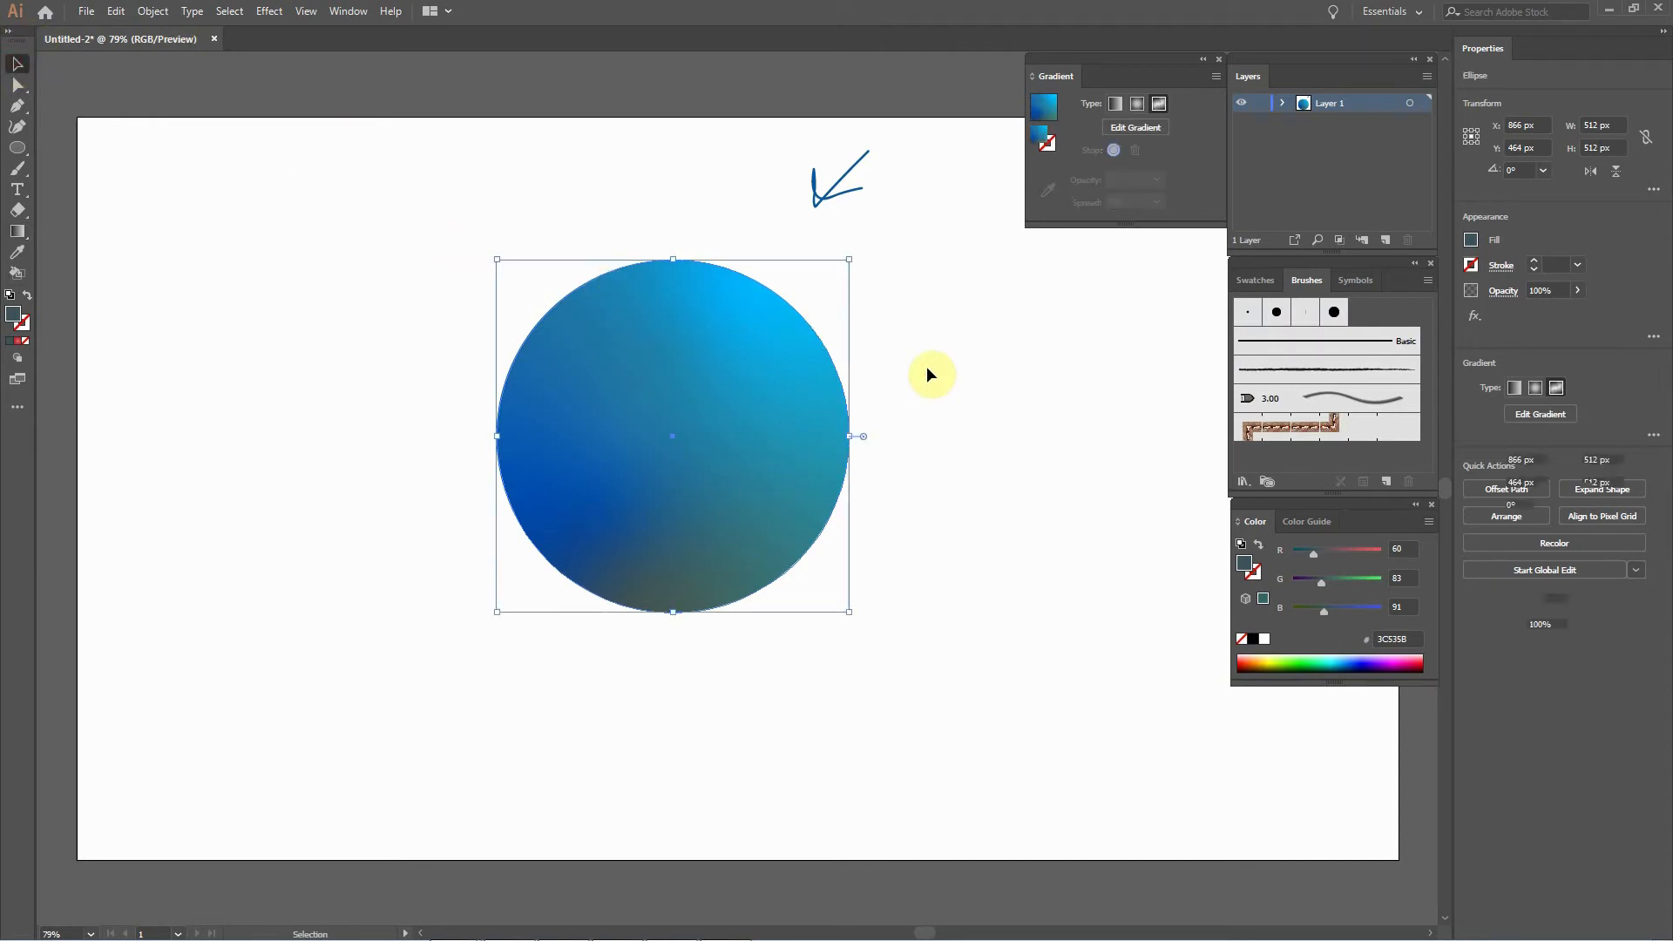
left_click(998, 401)
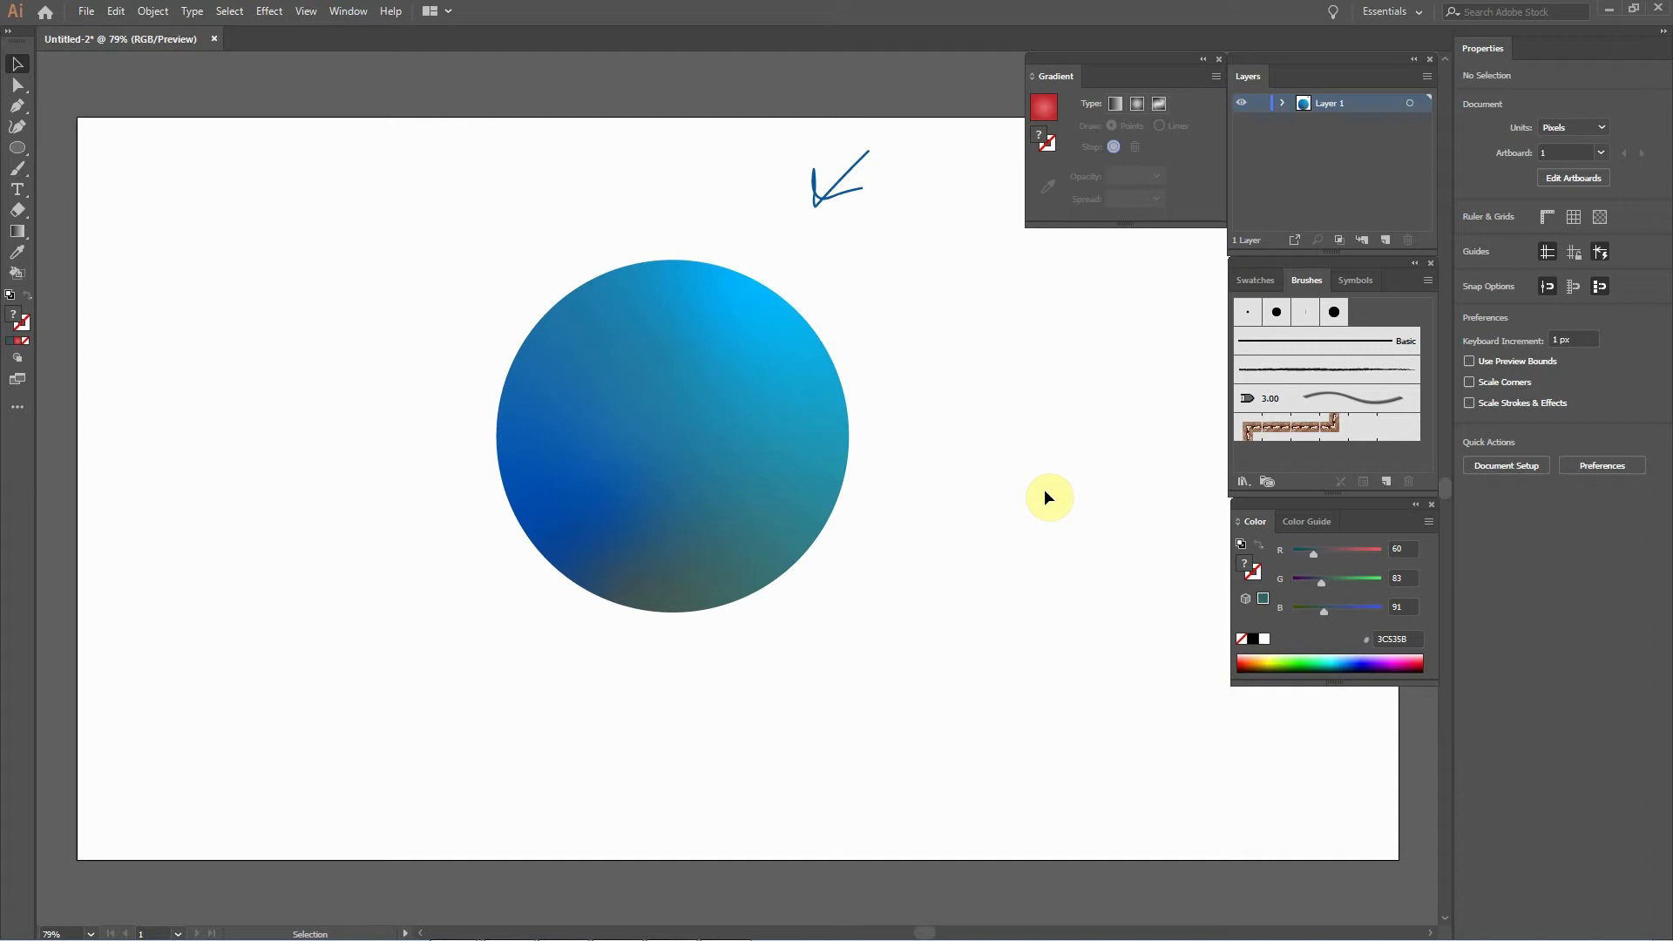
Switch the circle's freeform gradient to Lines and place a white starting point (FFFFFF) in its upper right area.
left_click(760, 455)
left_click(17, 231)
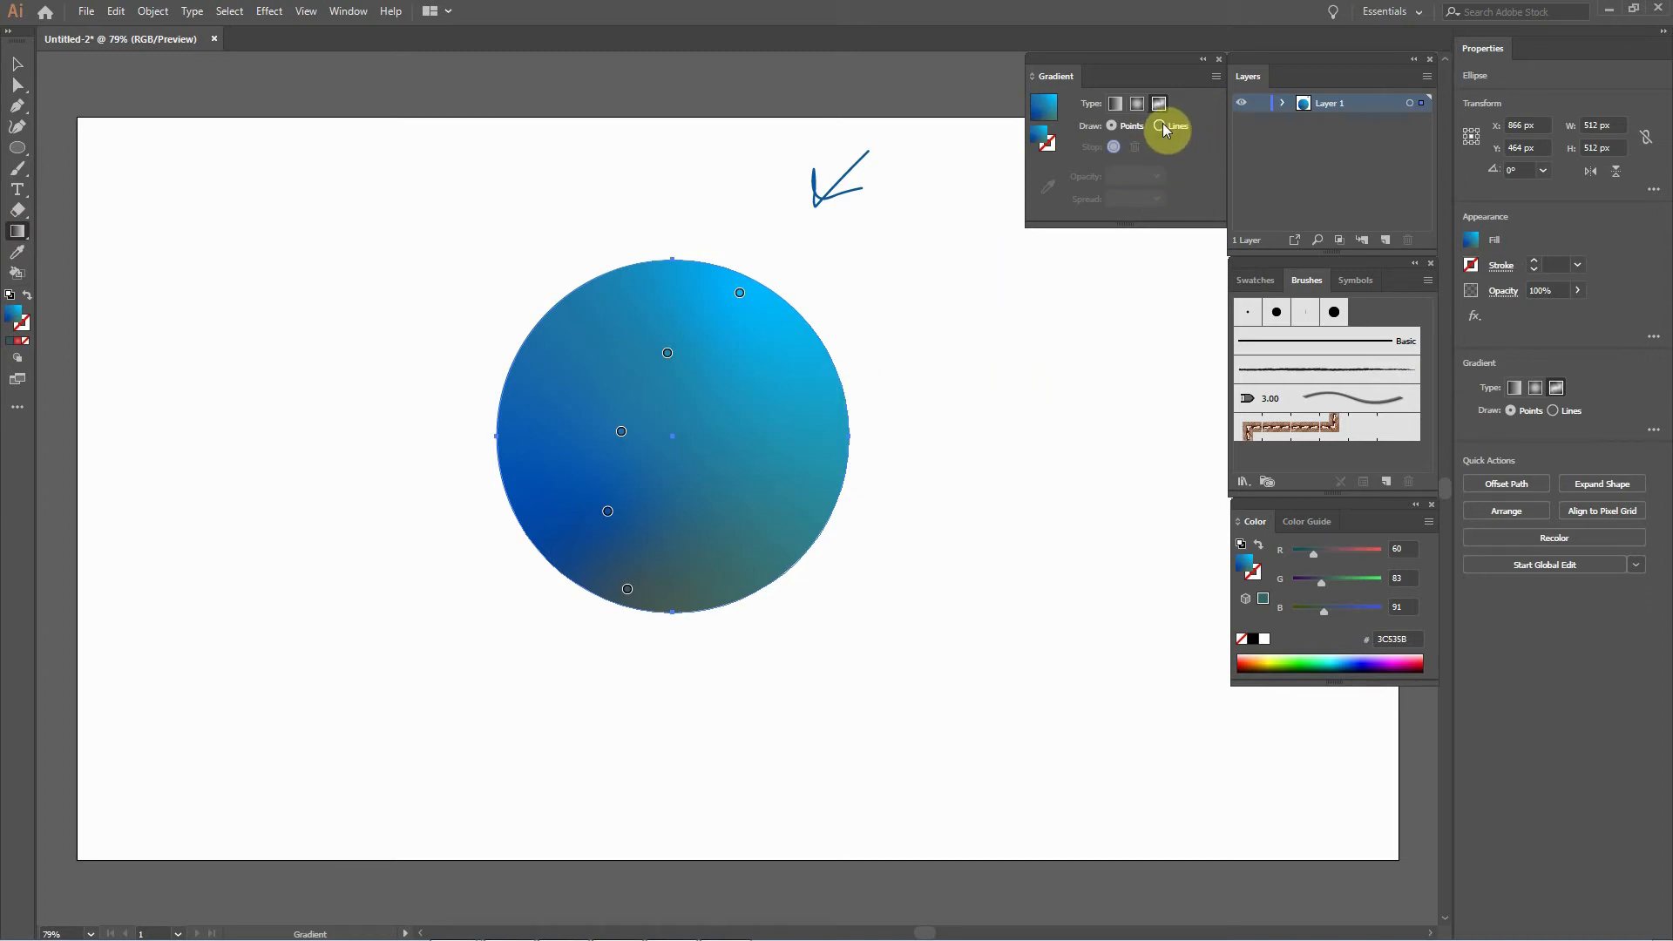
left_click(748, 384)
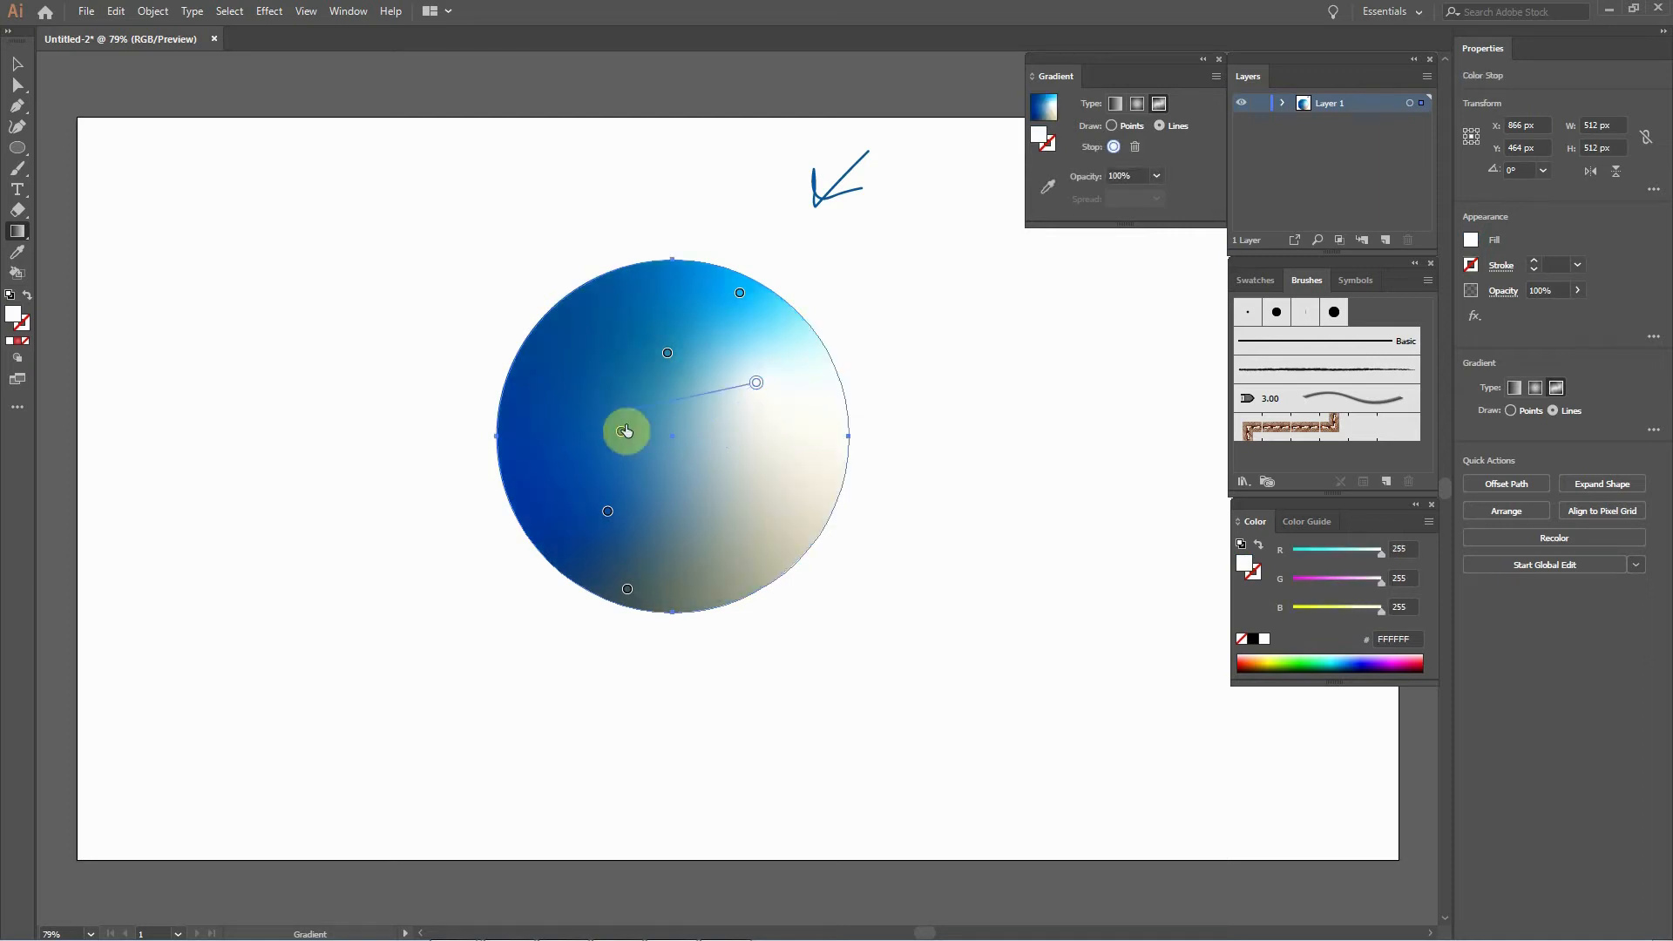
Try to extend a curved white gradient line from the starting point, looping down and back up through the circle's right half.
left_click(689, 459)
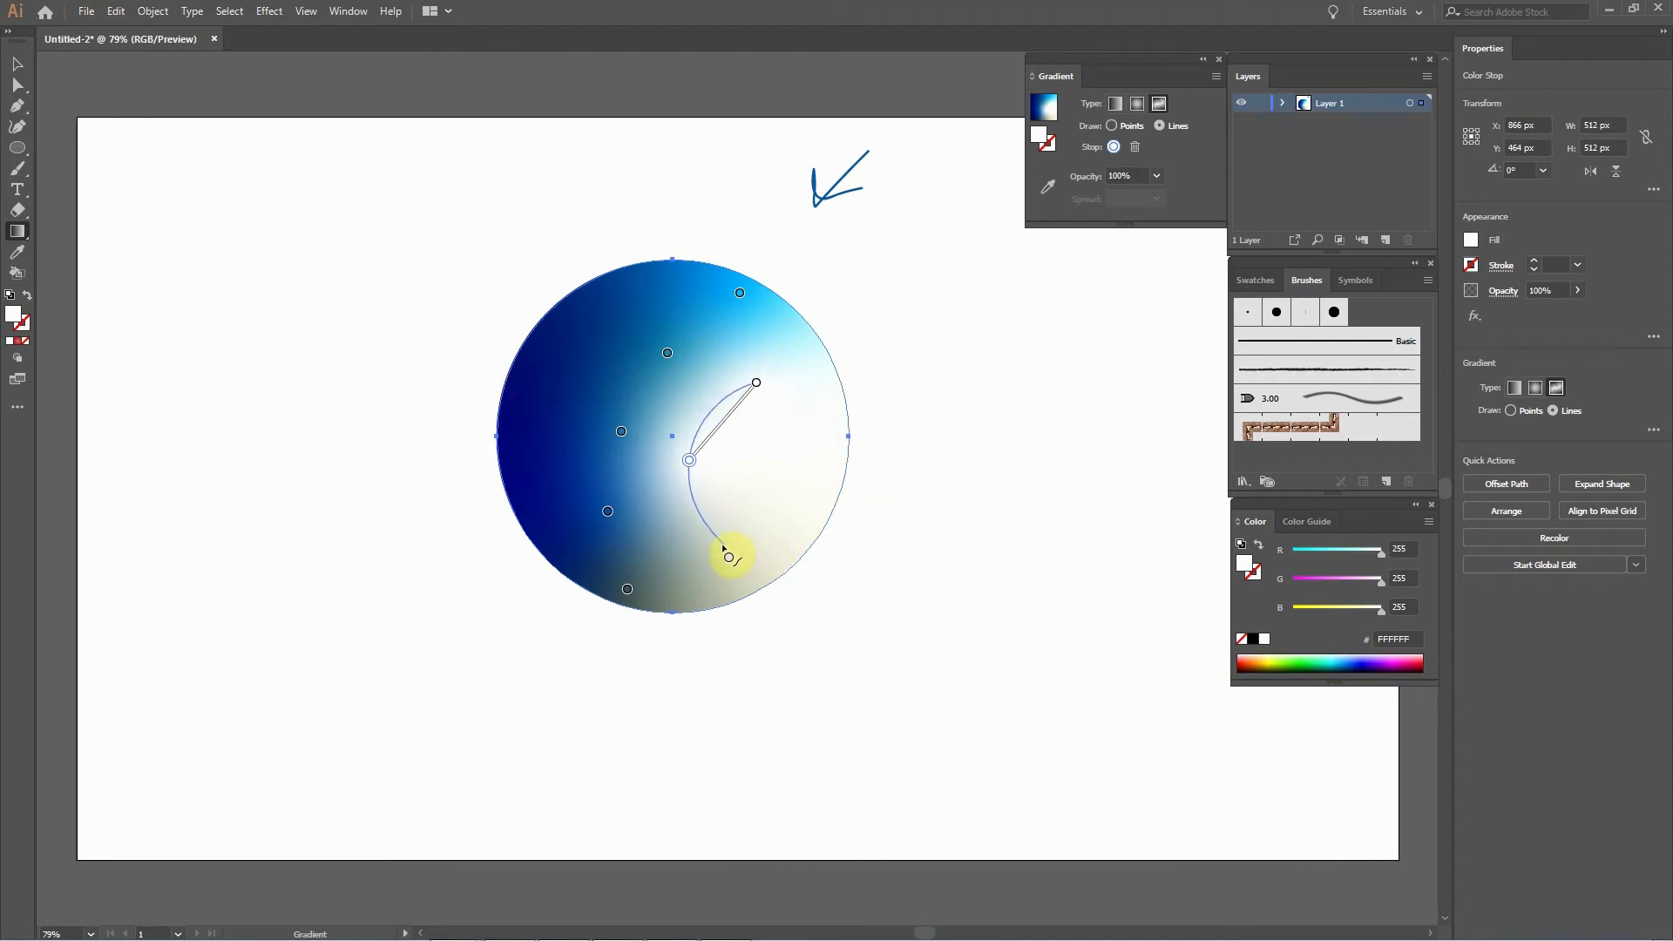
left_click(728, 555)
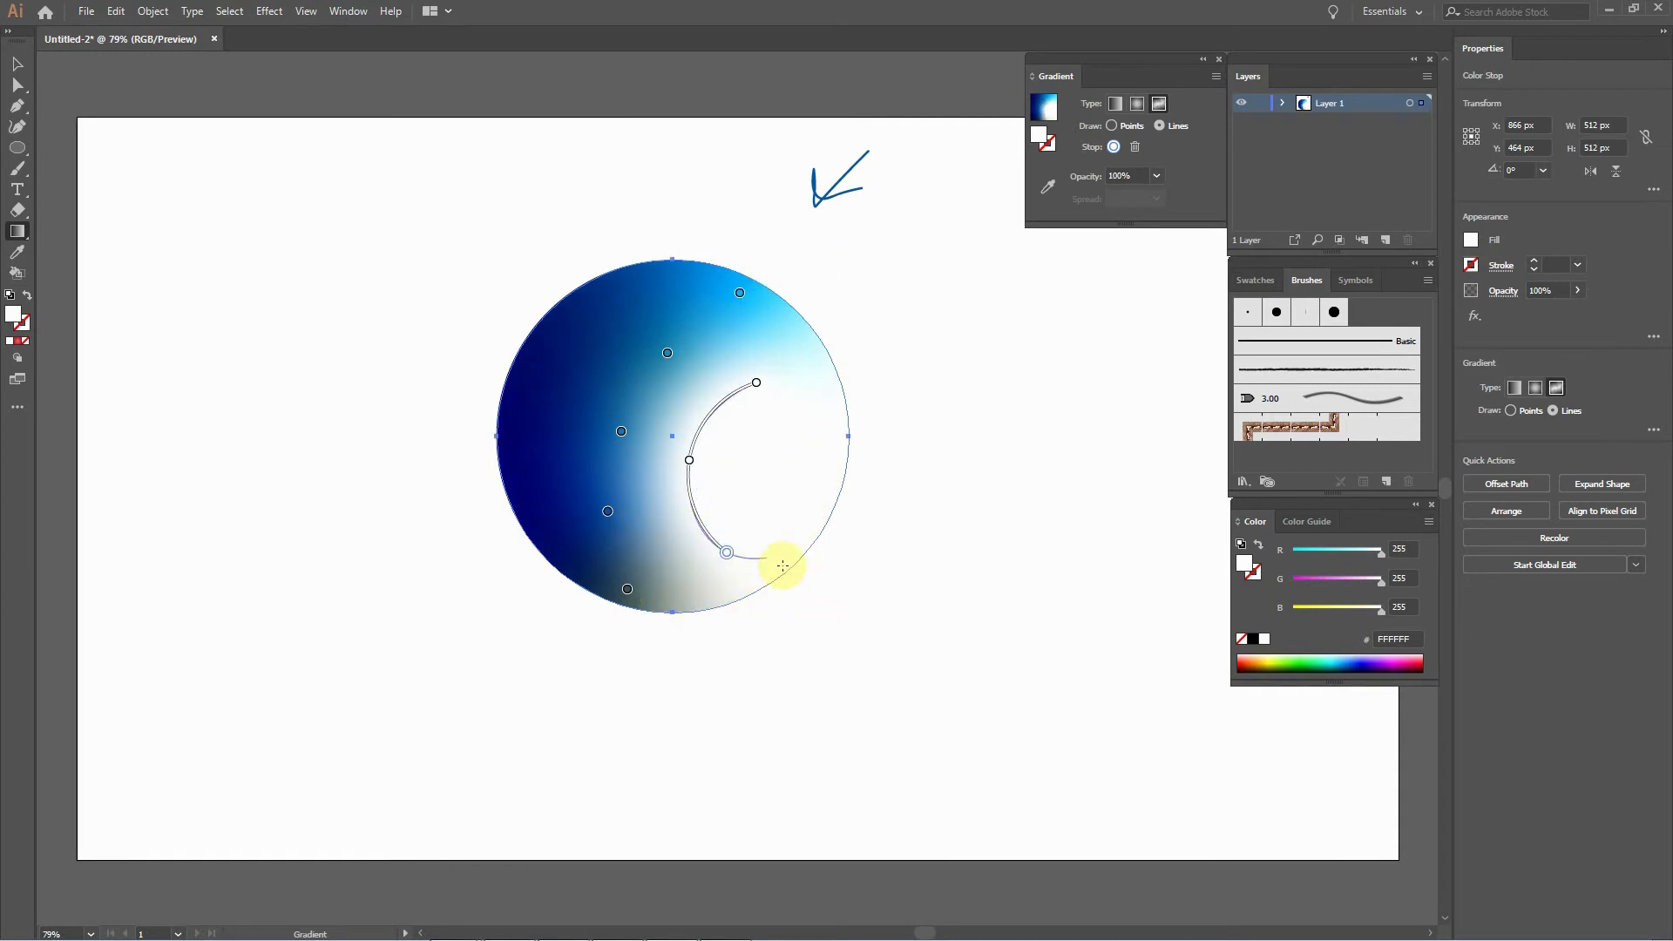
left_click(768, 403)
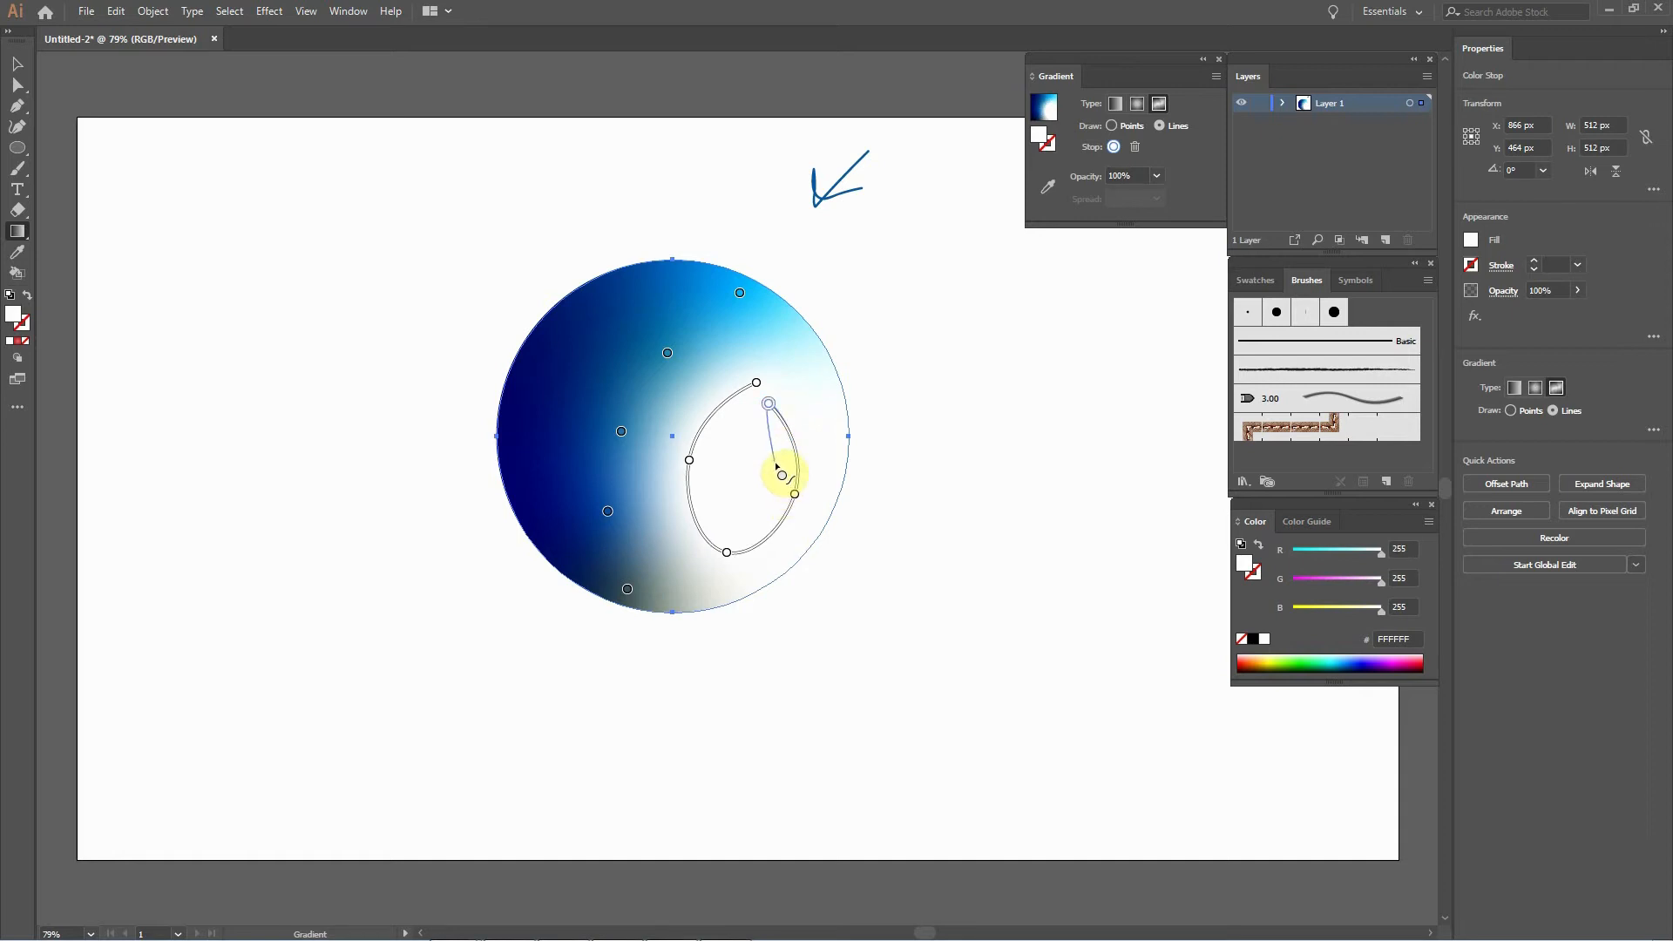
key("v")
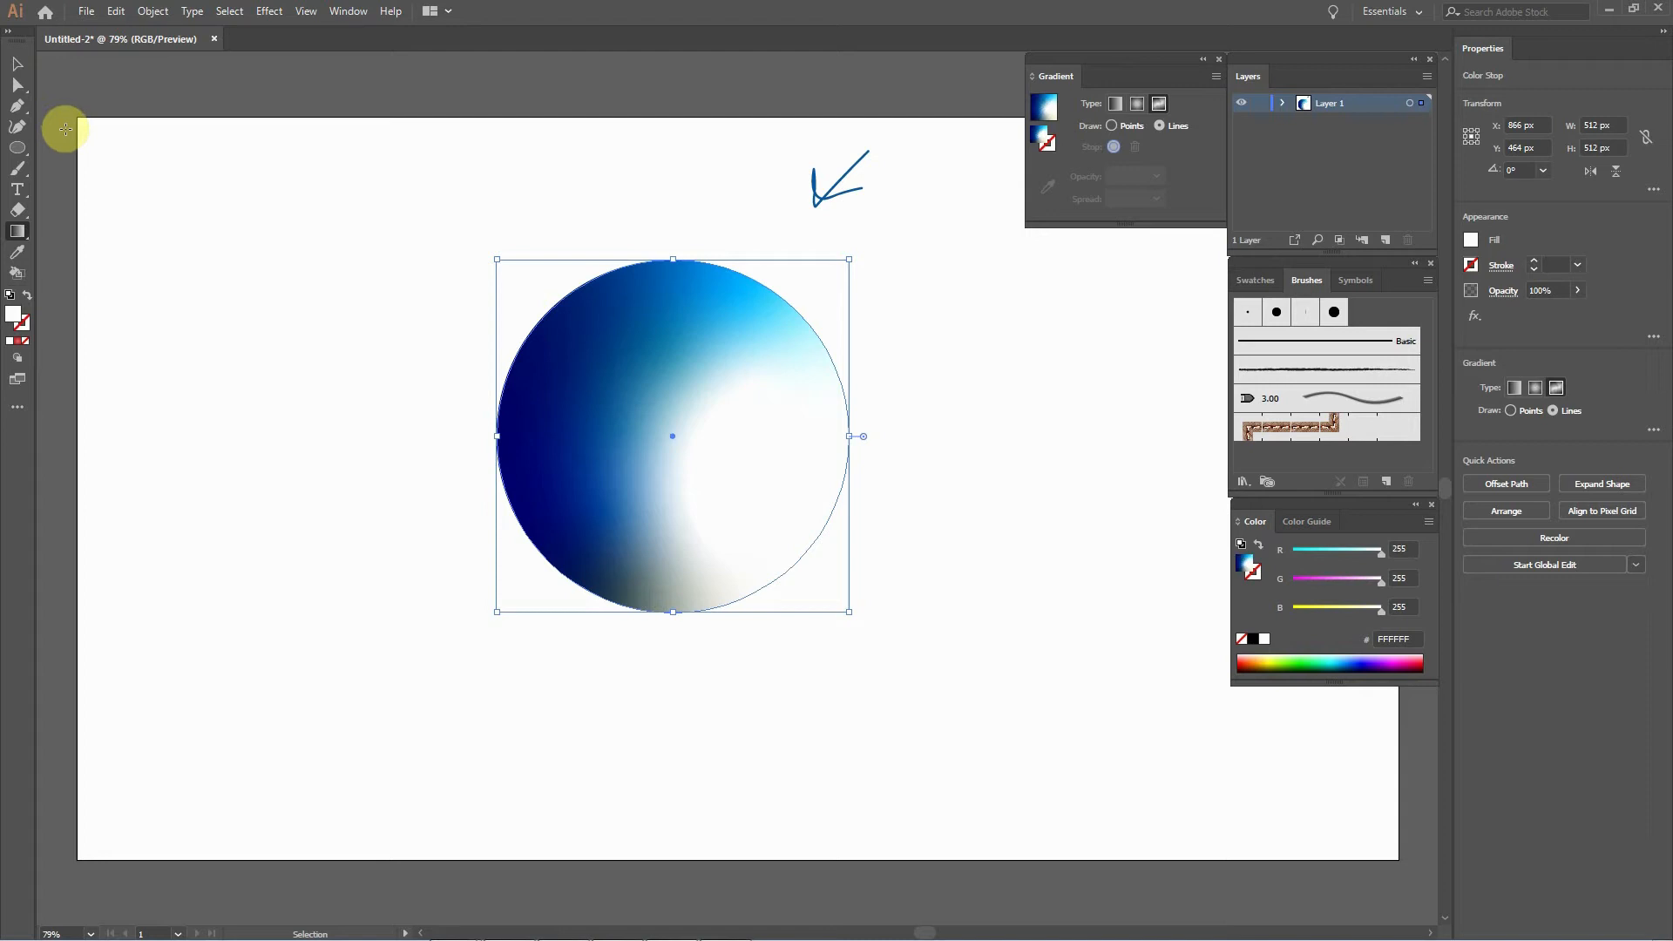
left_click(16, 62)
left_click(1015, 496)
left_click(800, 465)
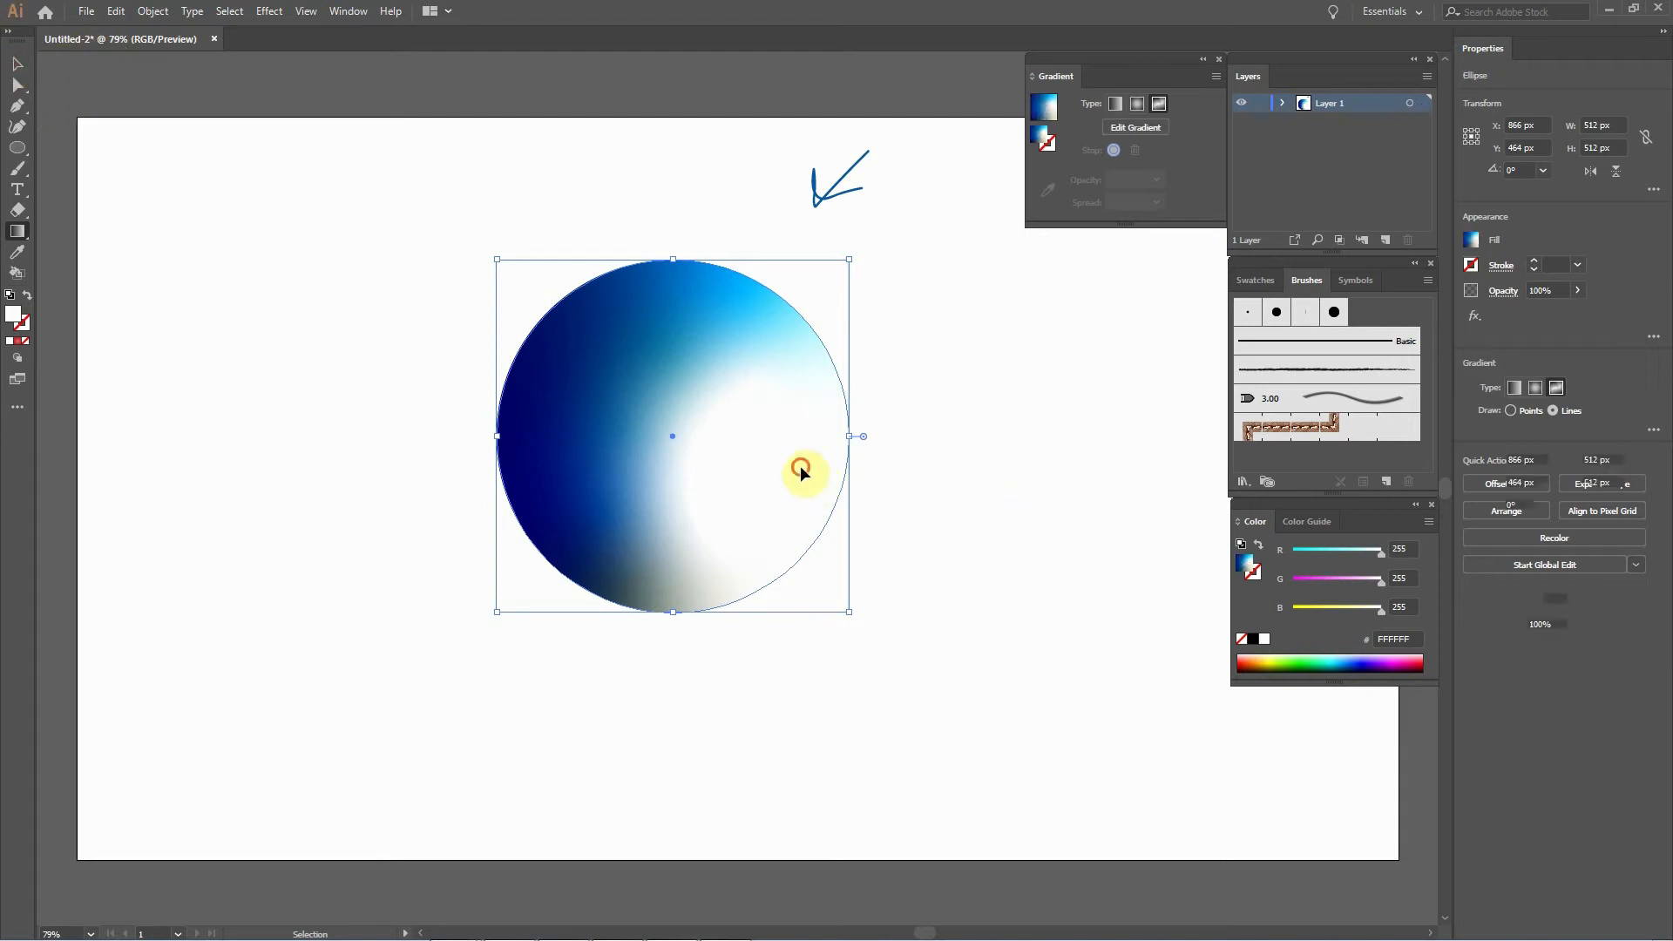
Reactivate the Gradient tool and delete the white gradient point in the circle's upper right area.
left_click(17, 231)
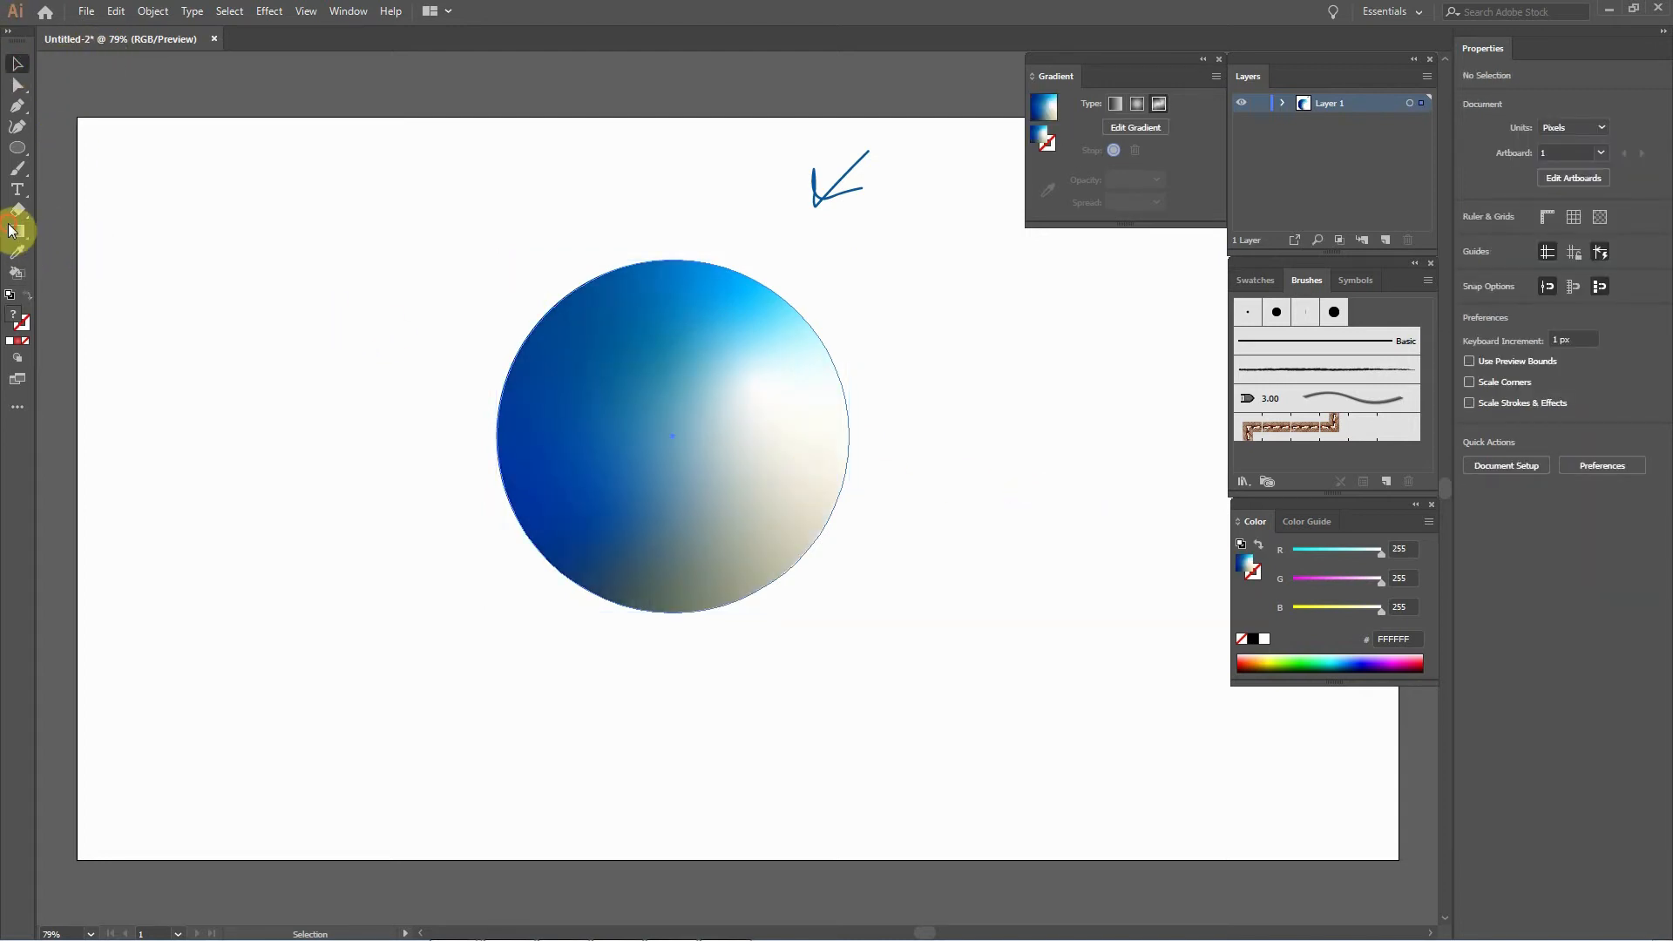
left_click_drag(705, 346, 755, 387)
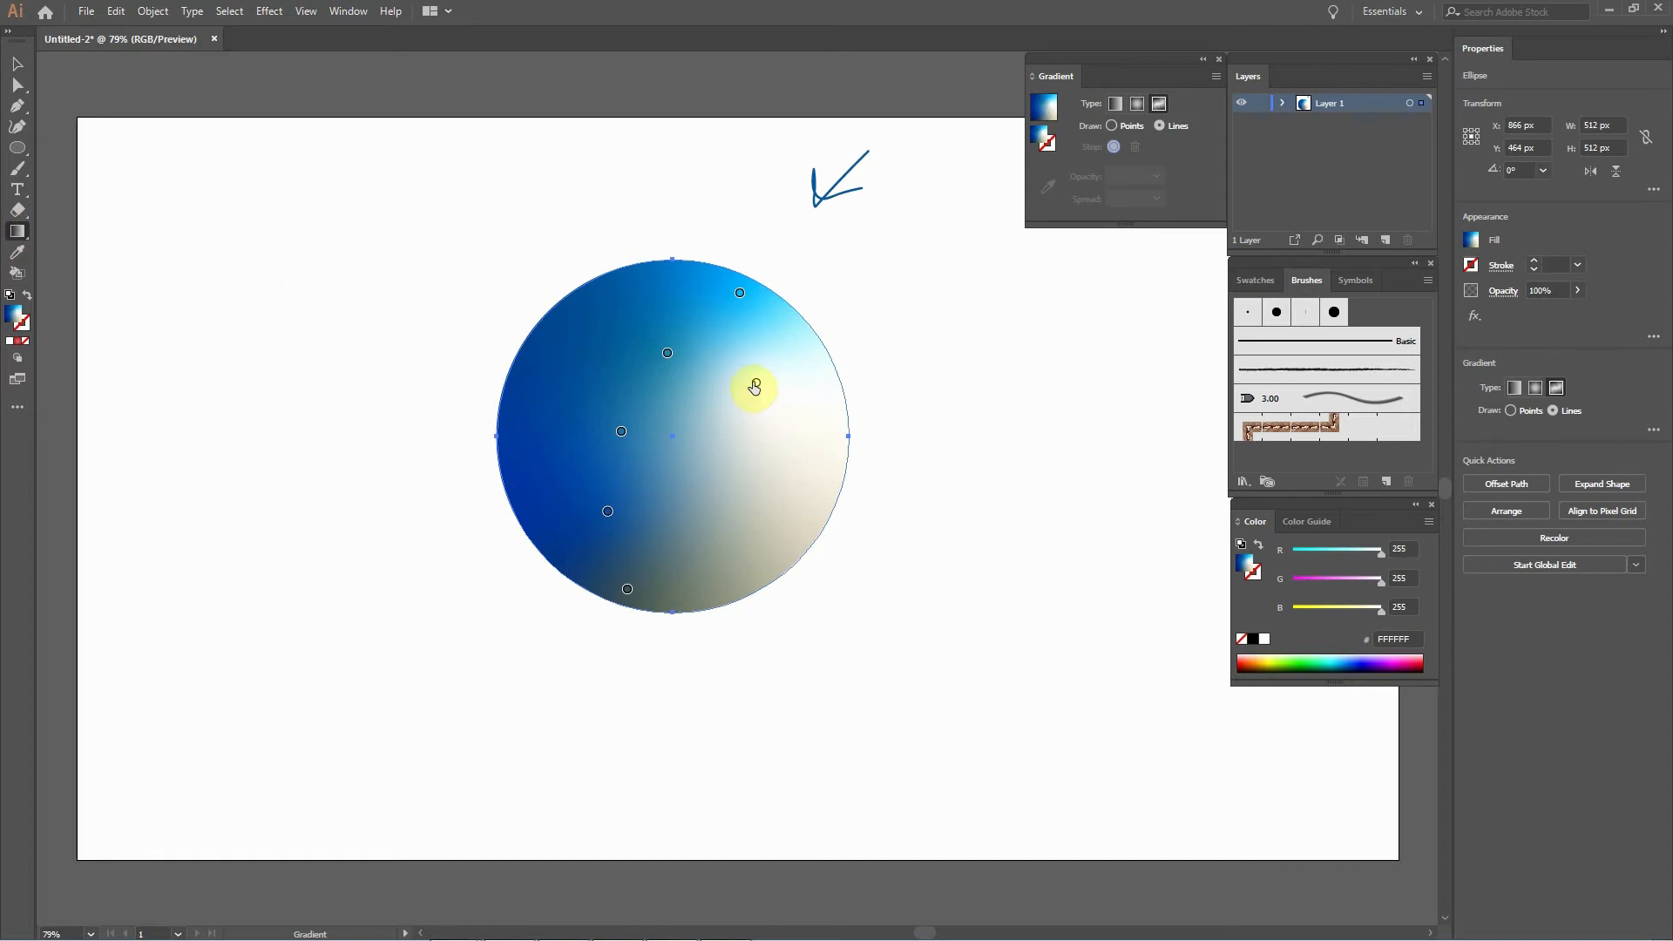
left_click(756, 385)
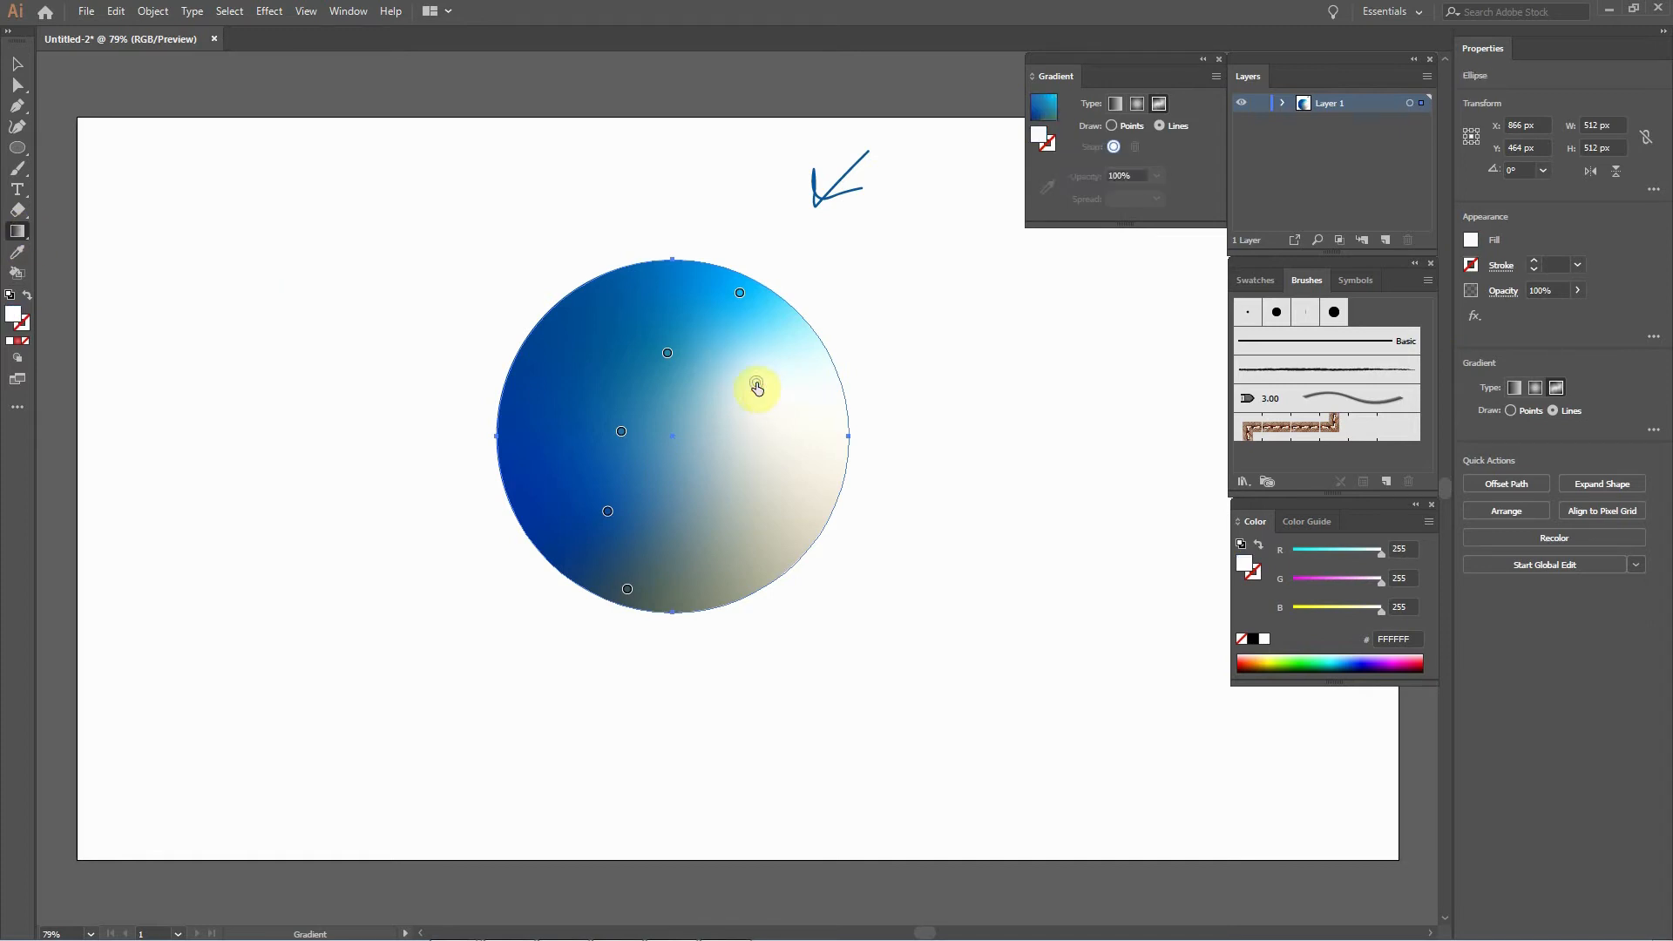
left_click(754, 385)
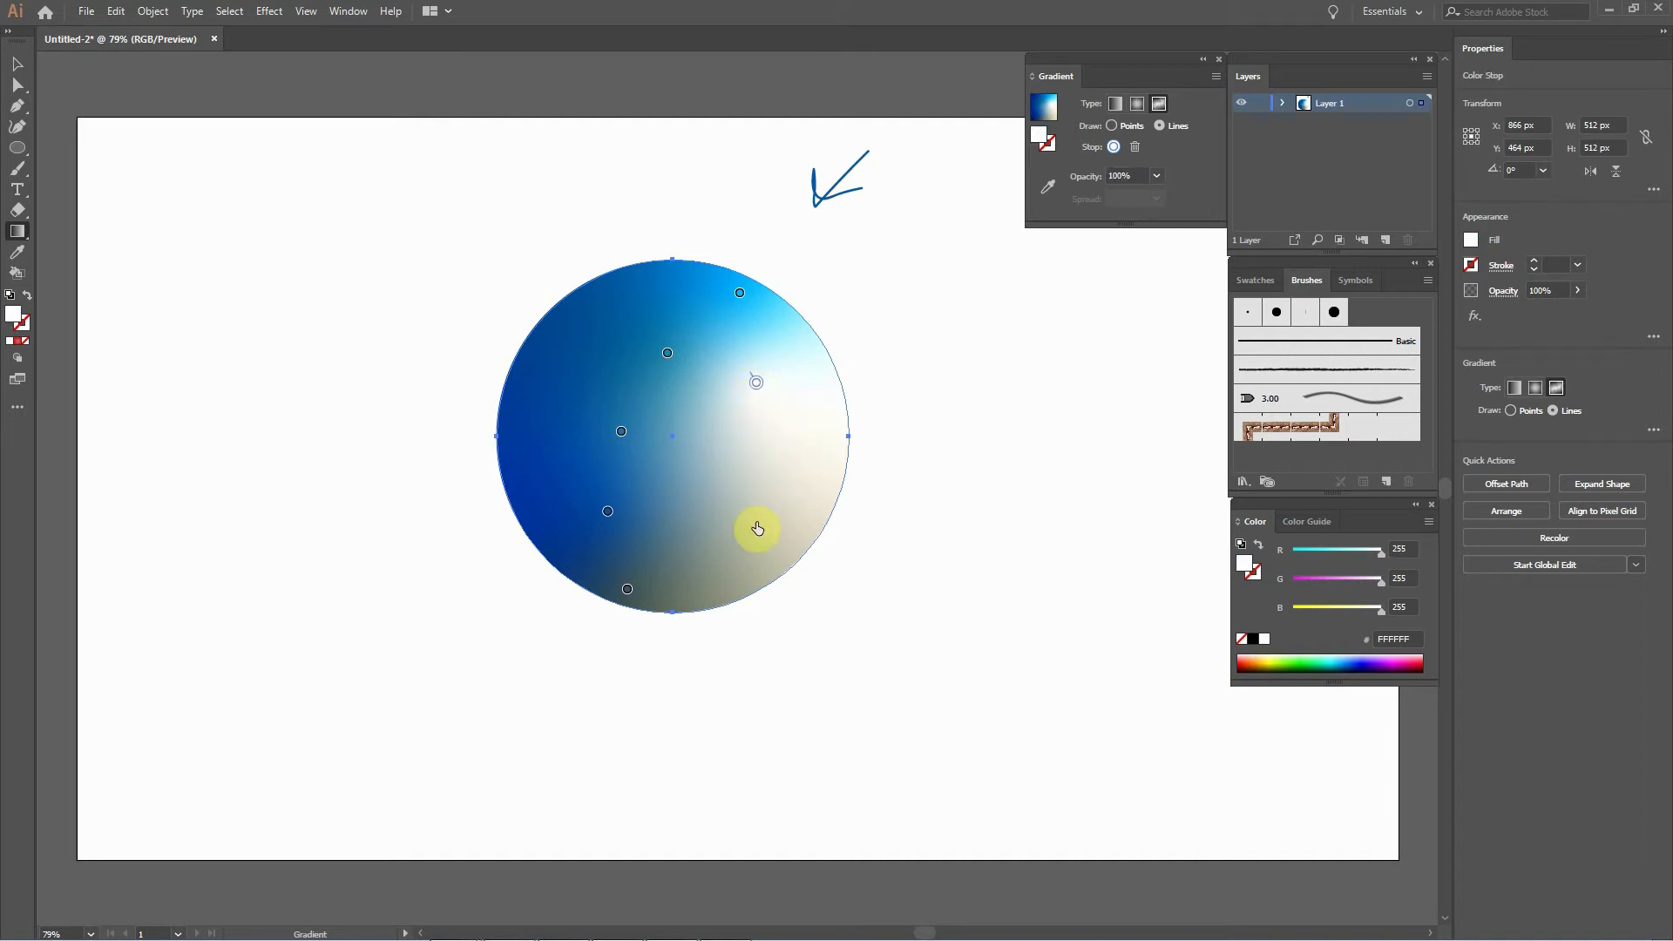
key("Delete")
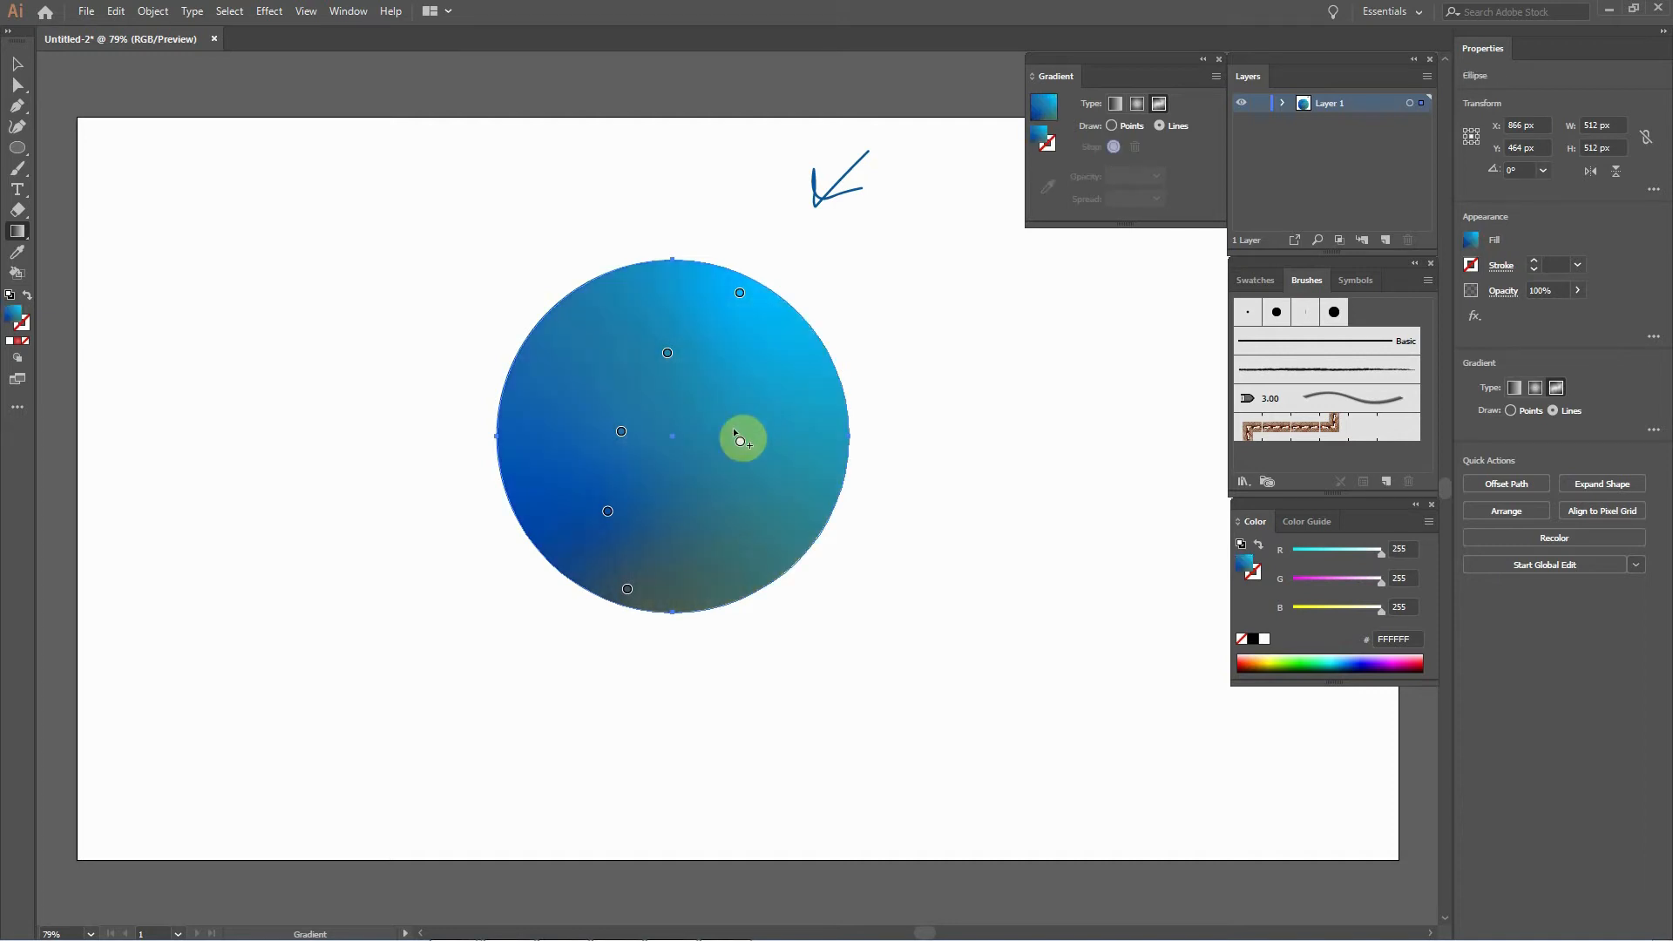
Delete the remaining freeform gradient points one by one, from the upper right down to the bottom of the circle.
left_click_drag(740, 292, 736, 315)
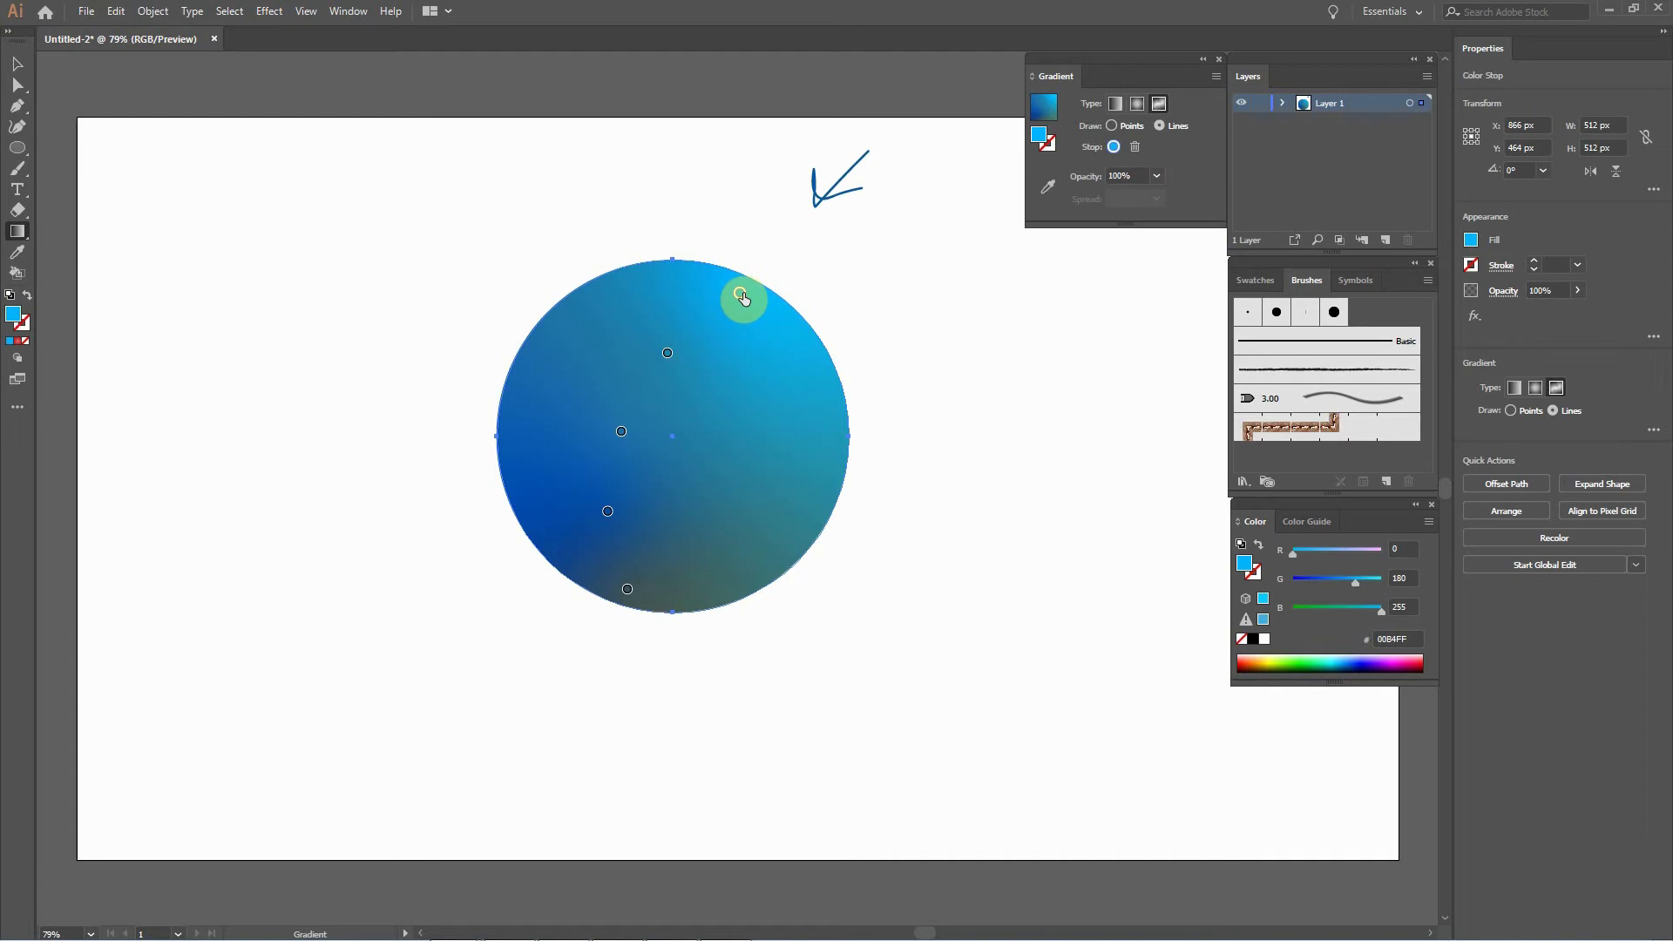
key("Delete")
left_click(668, 353)
key("Delete")
left_click(621, 436)
left_click(607, 512)
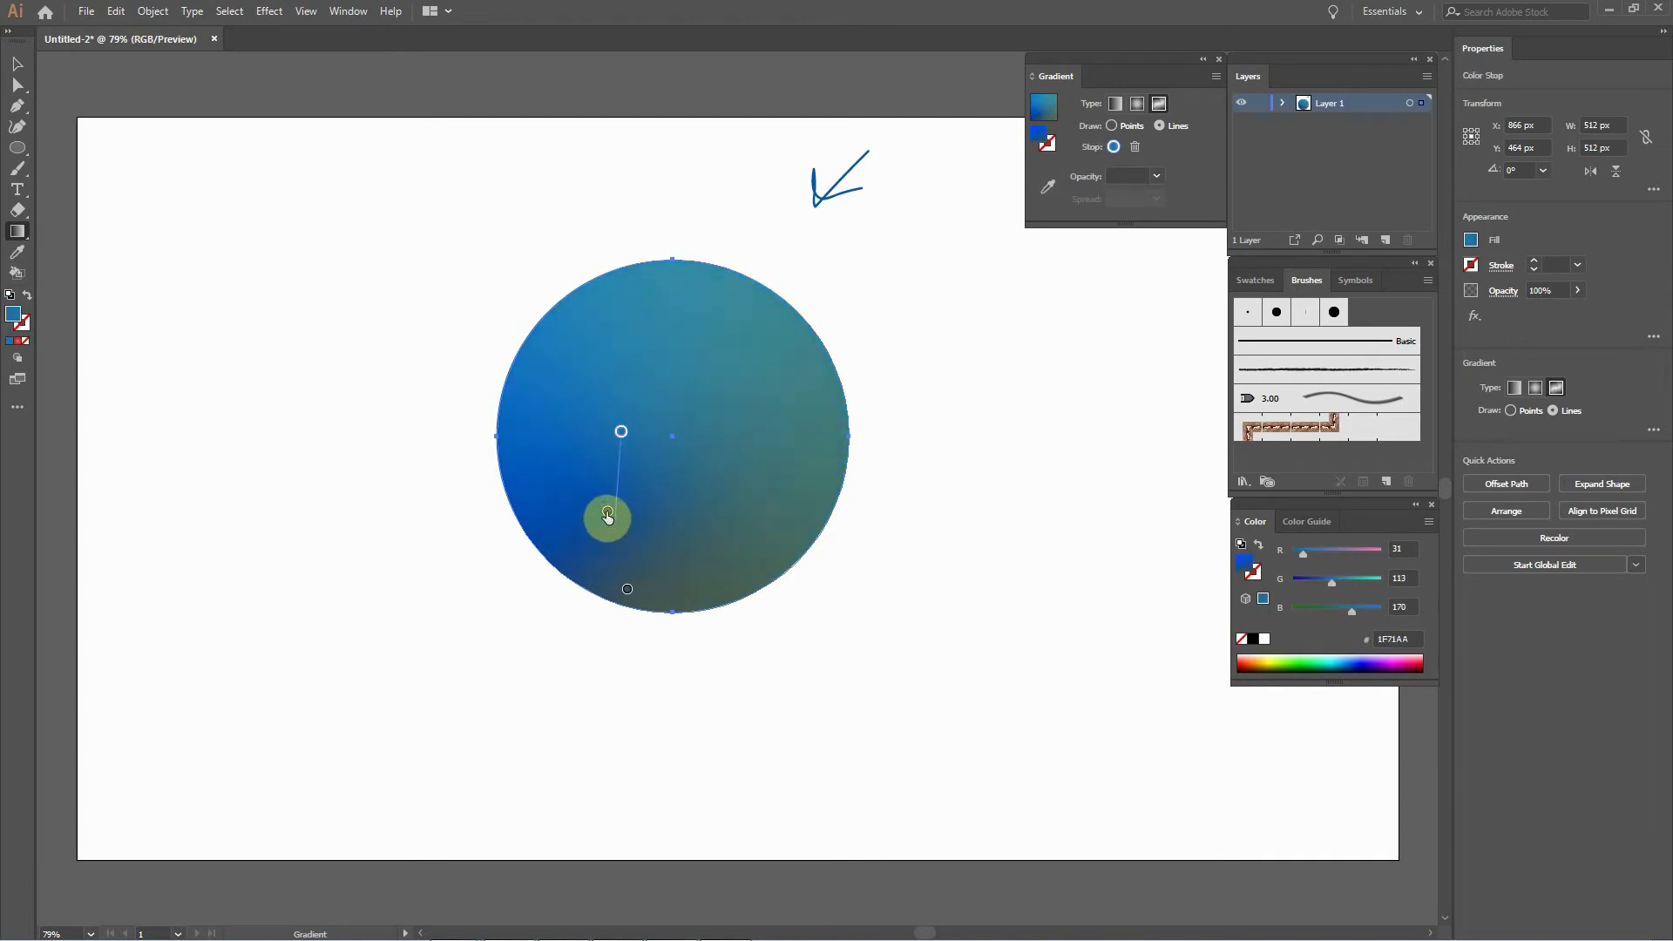
left_click(618, 435)
key("Delete")
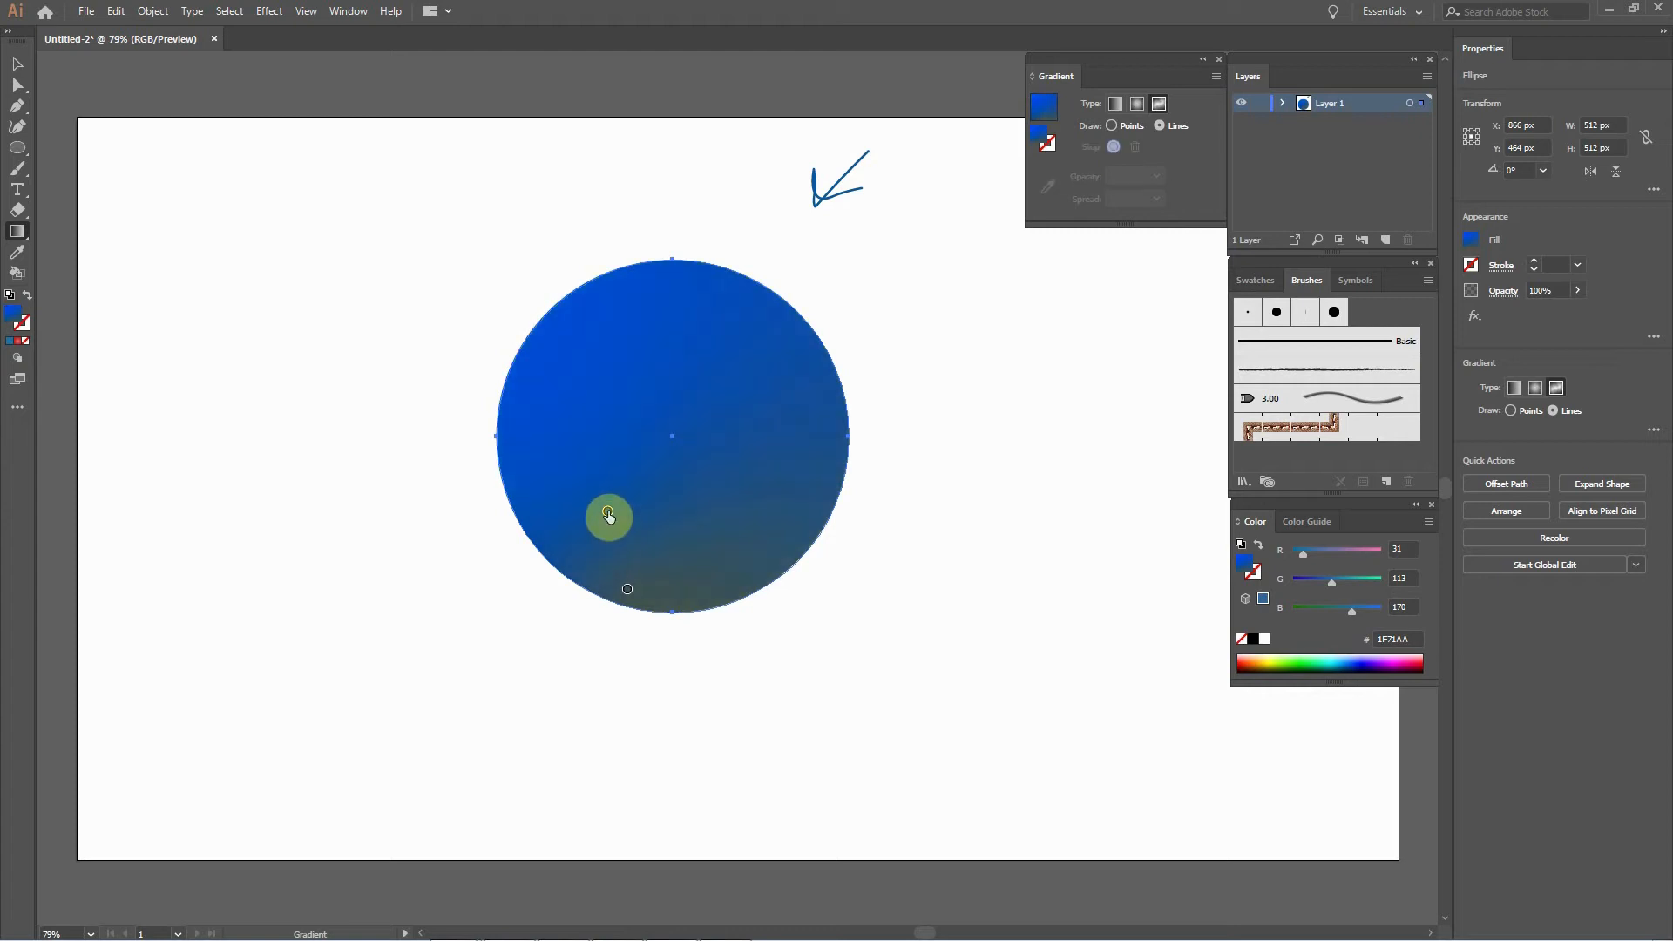
left_click(607, 512)
key("Delete")
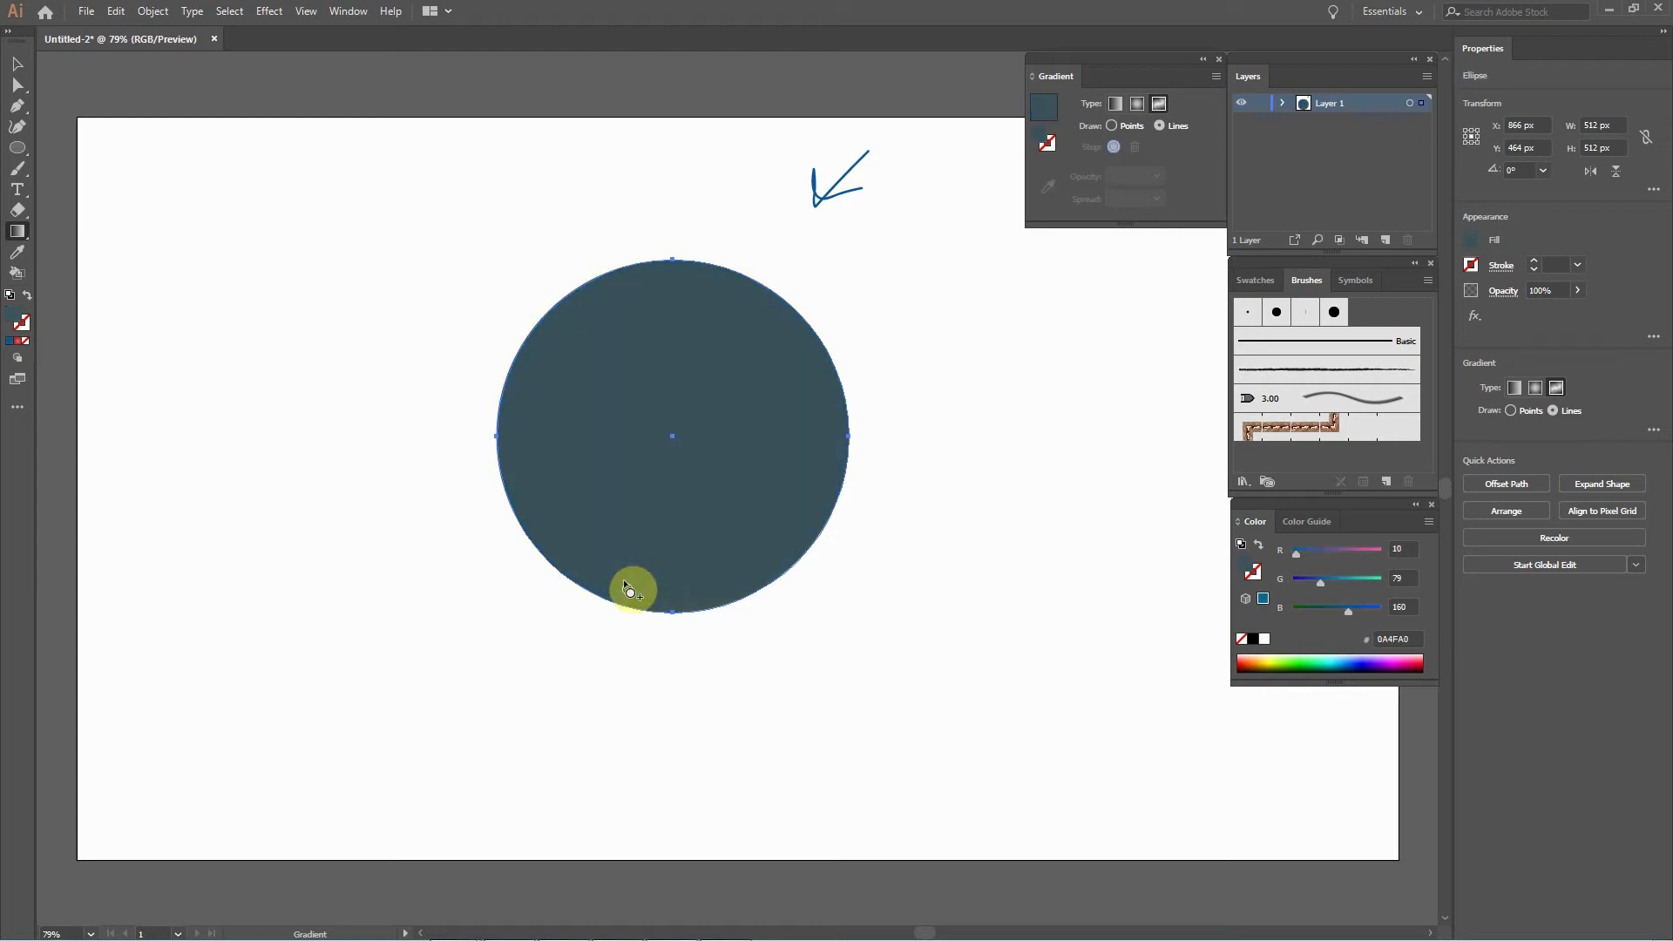
left_click(626, 594)
key("Delete")
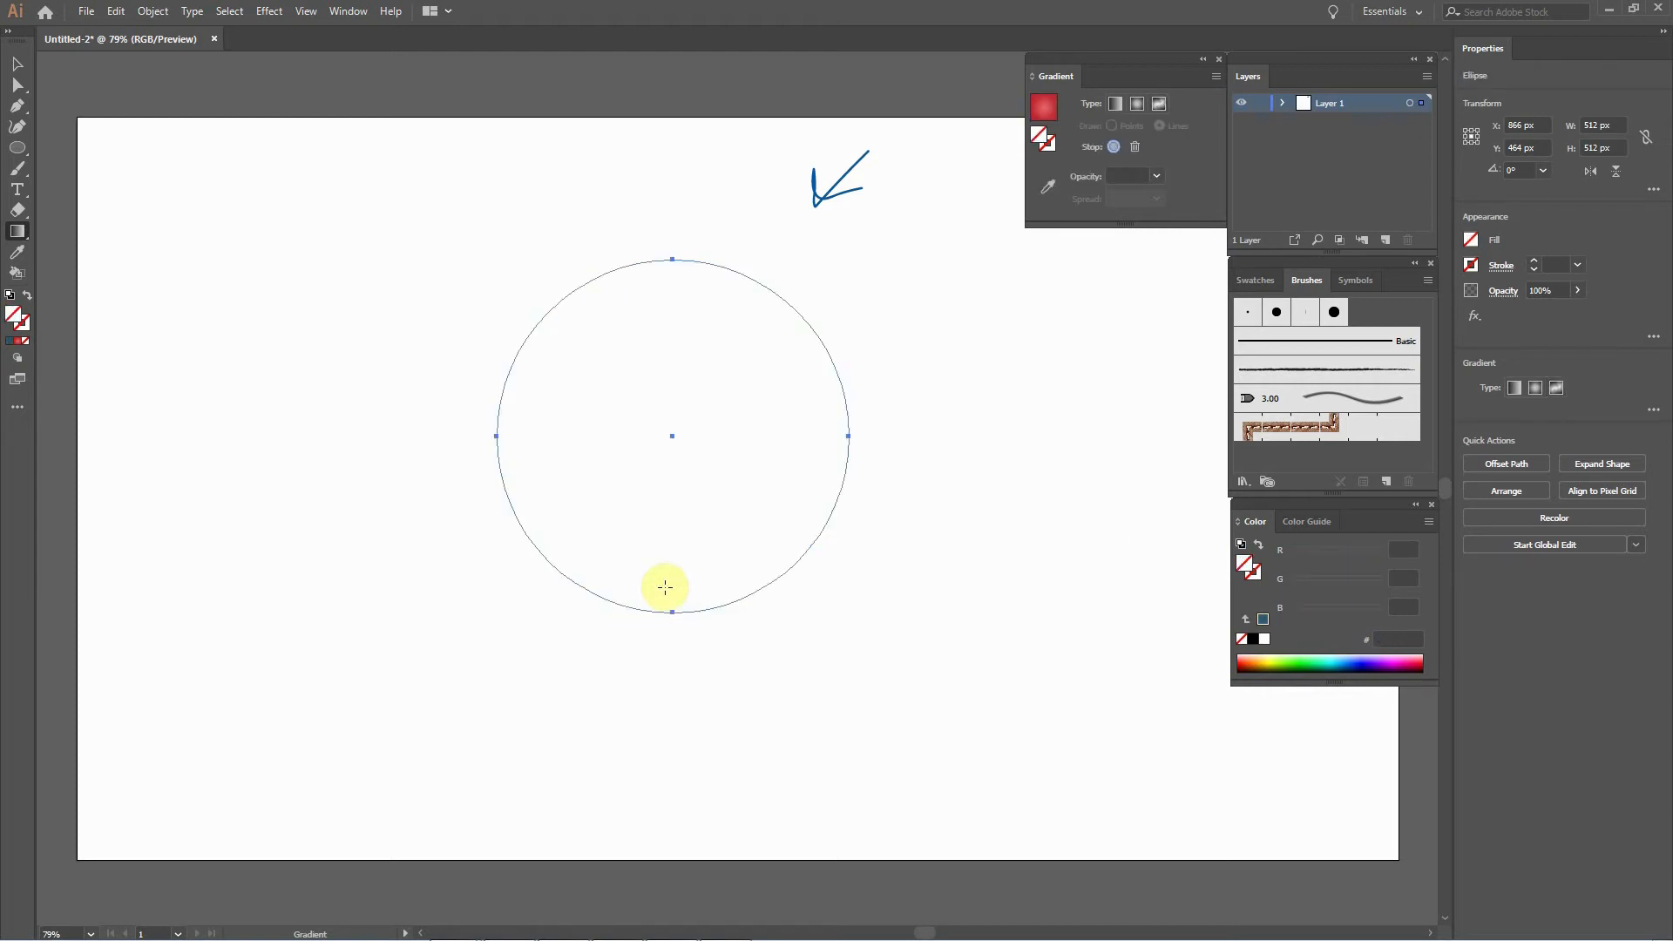
Refill the circle with a freeform Lines gradient and draw a five-point line curving from the top through the left half to the bottom edge.
left_click(1049, 106)
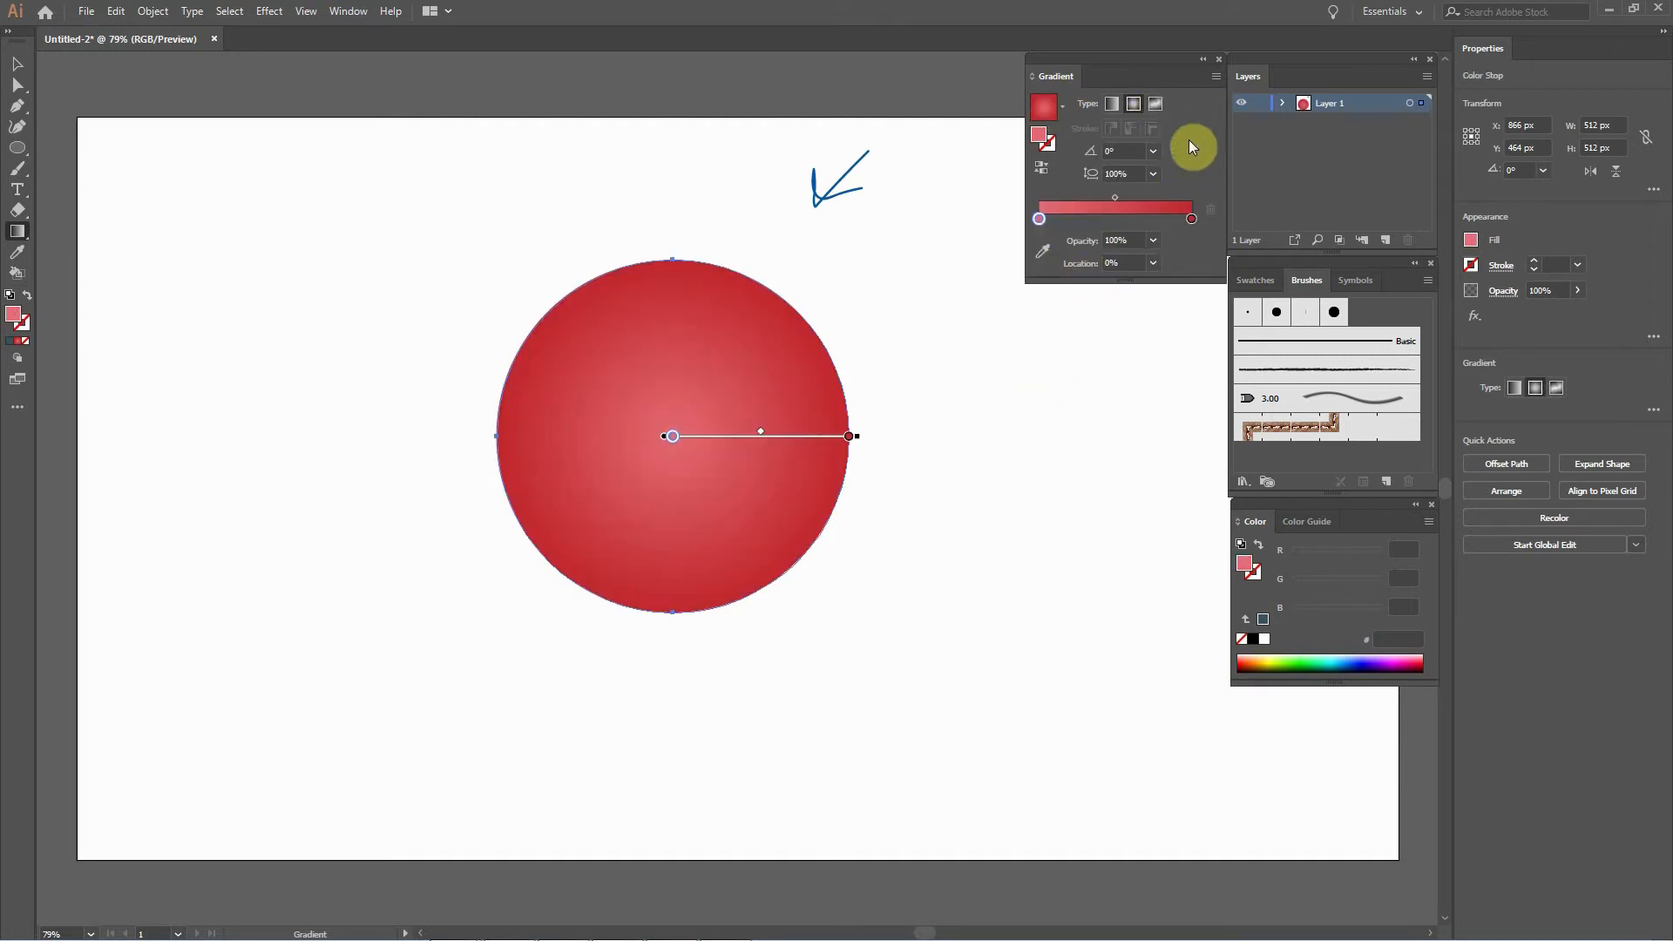
left_click(1155, 104)
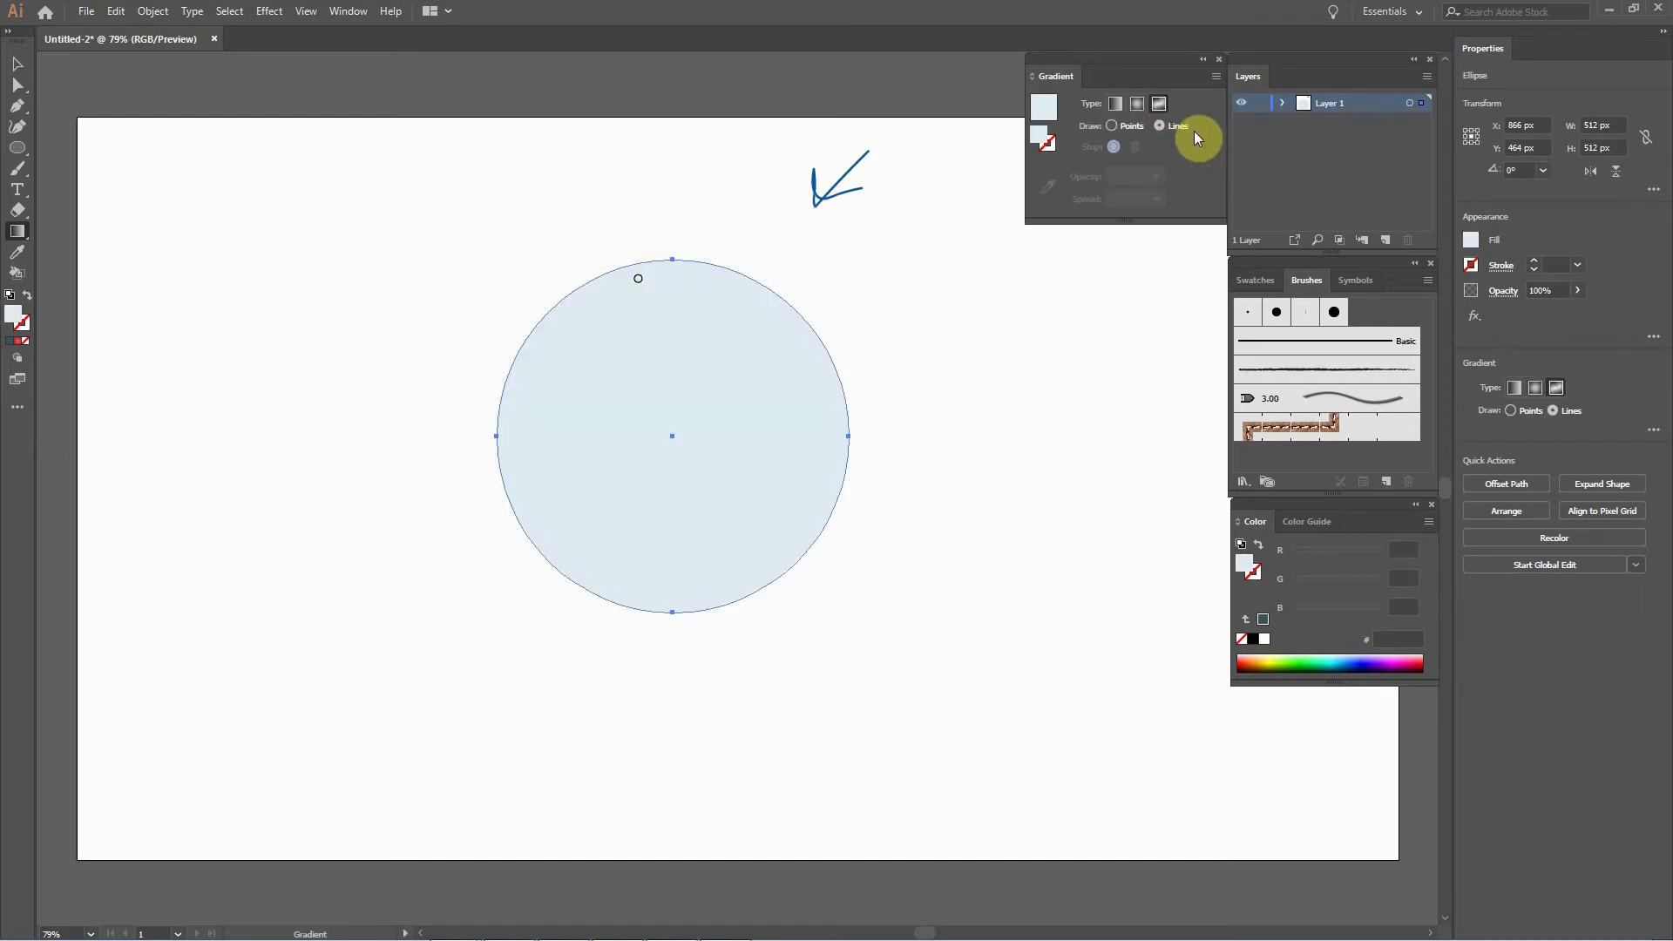
left_click(637, 279)
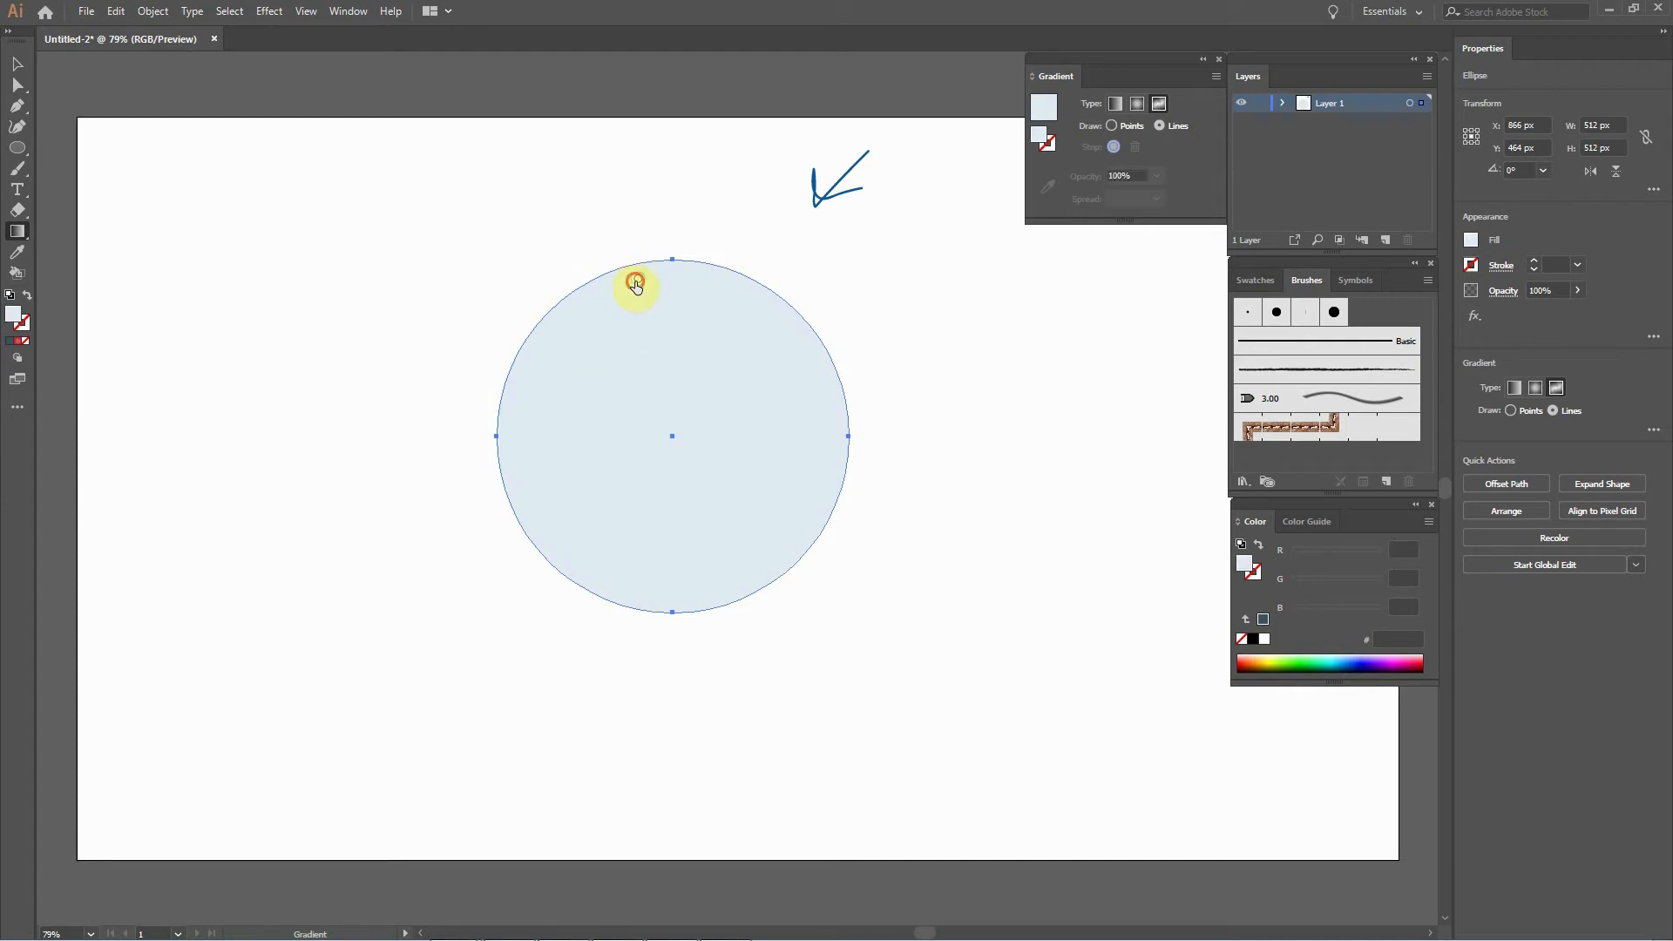
left_click(599, 345)
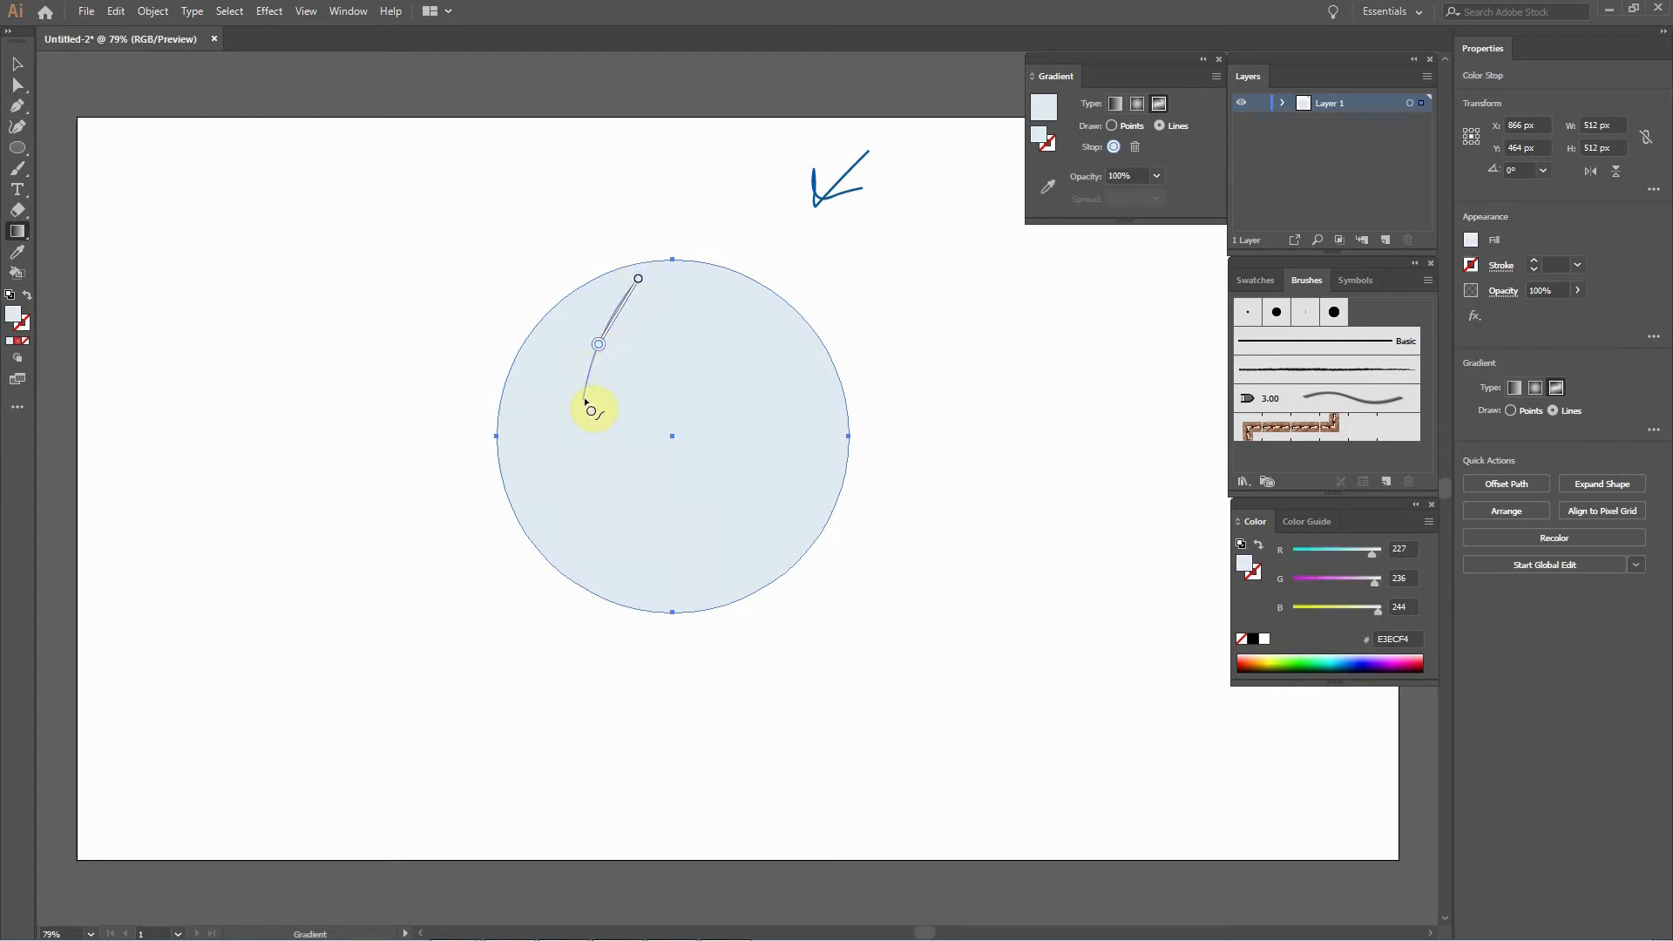
left_click(576, 432)
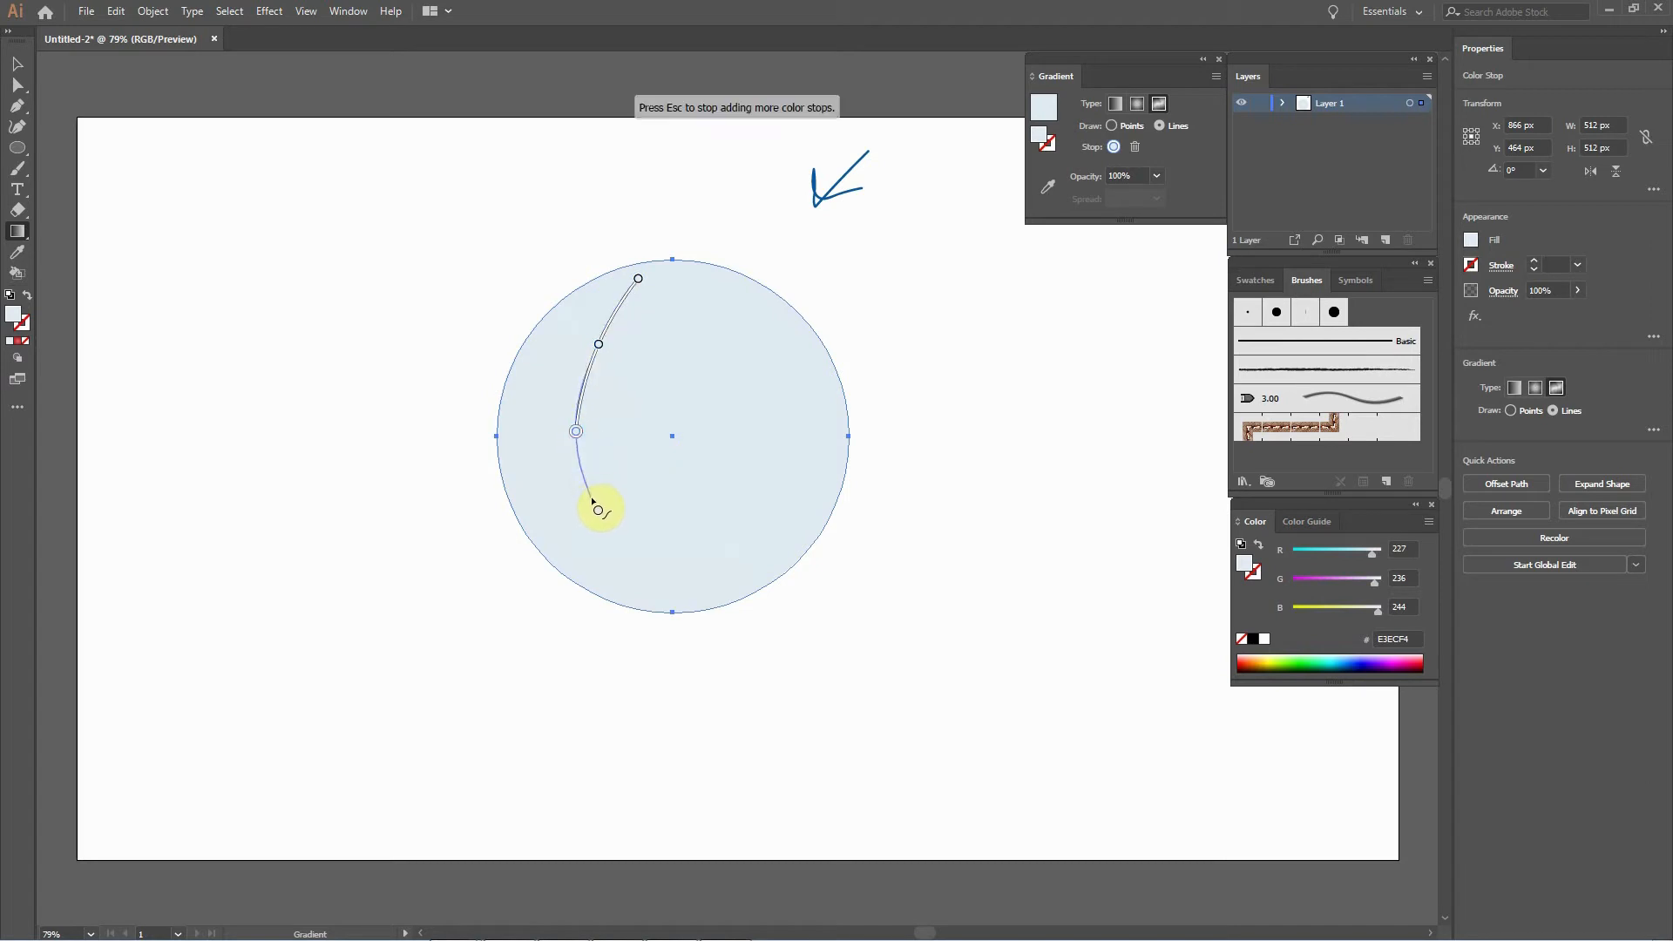
left_click(601, 527)
key("Escape")
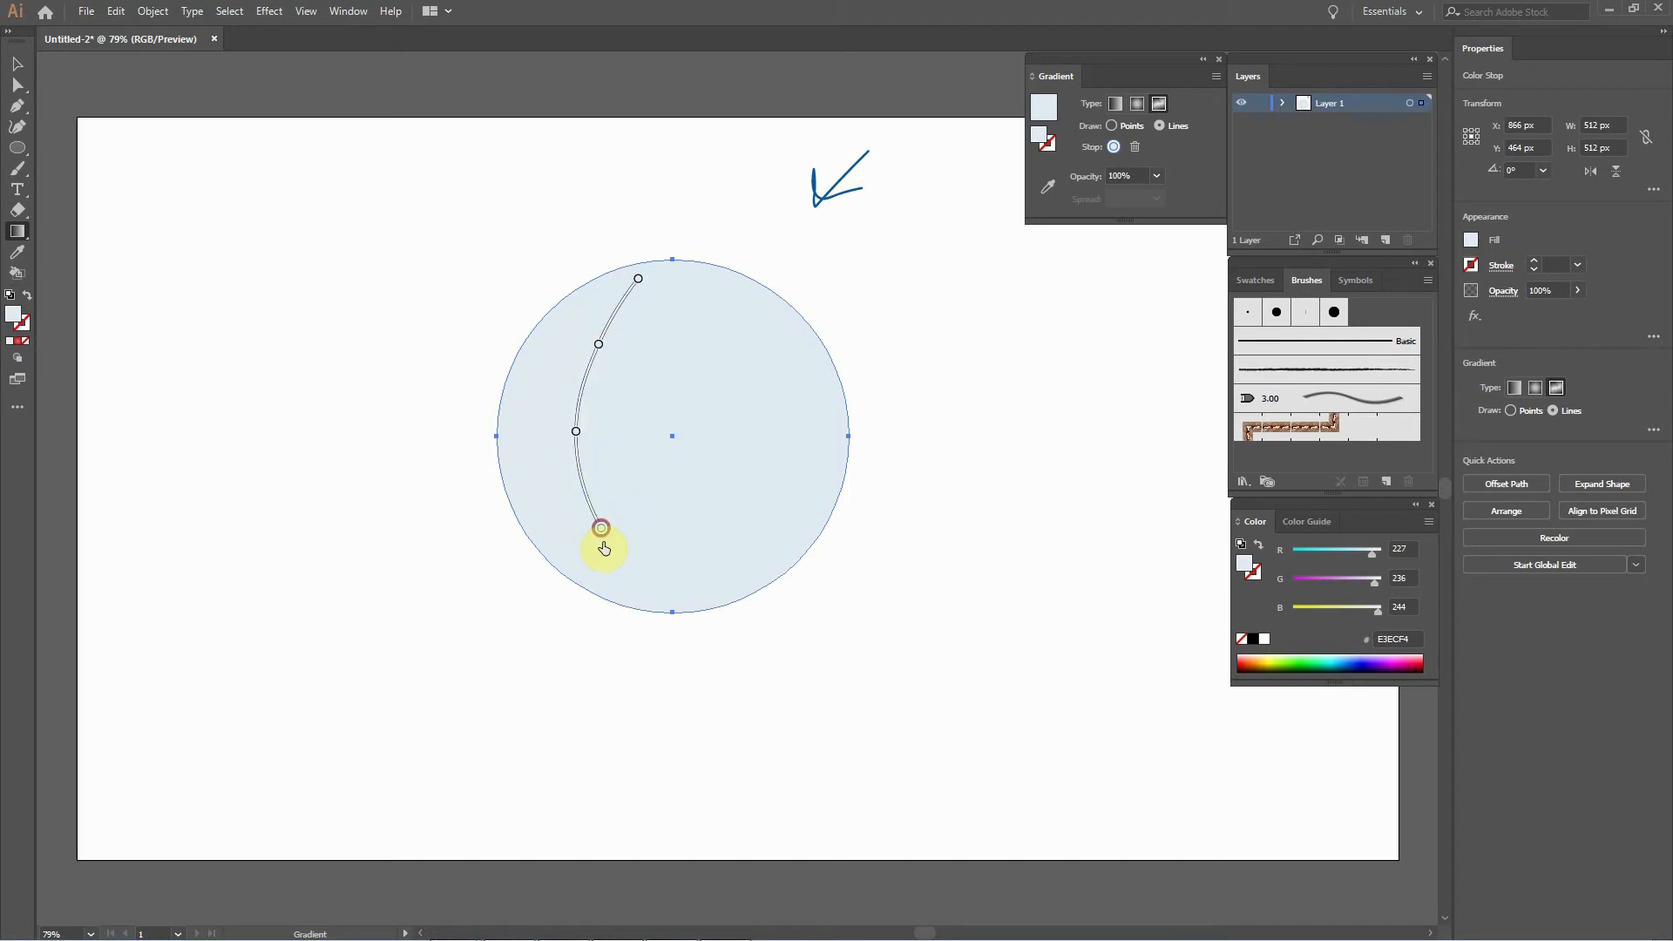
left_click(672, 608)
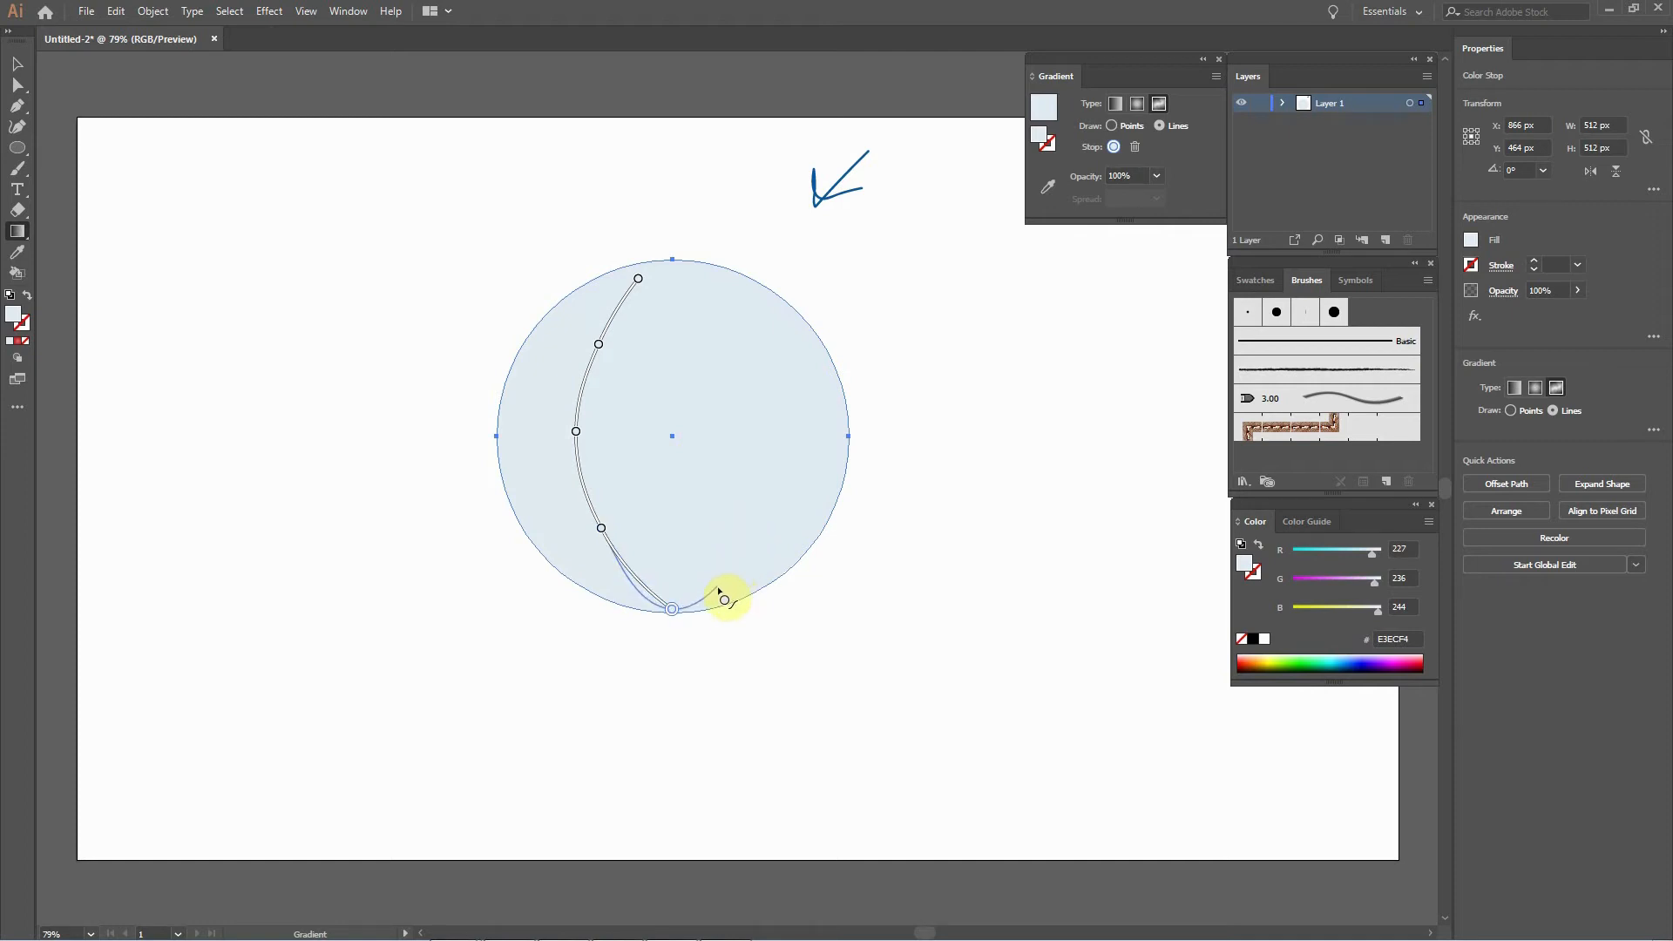
right_click(684, 610)
key("Escape")
key("Escape")
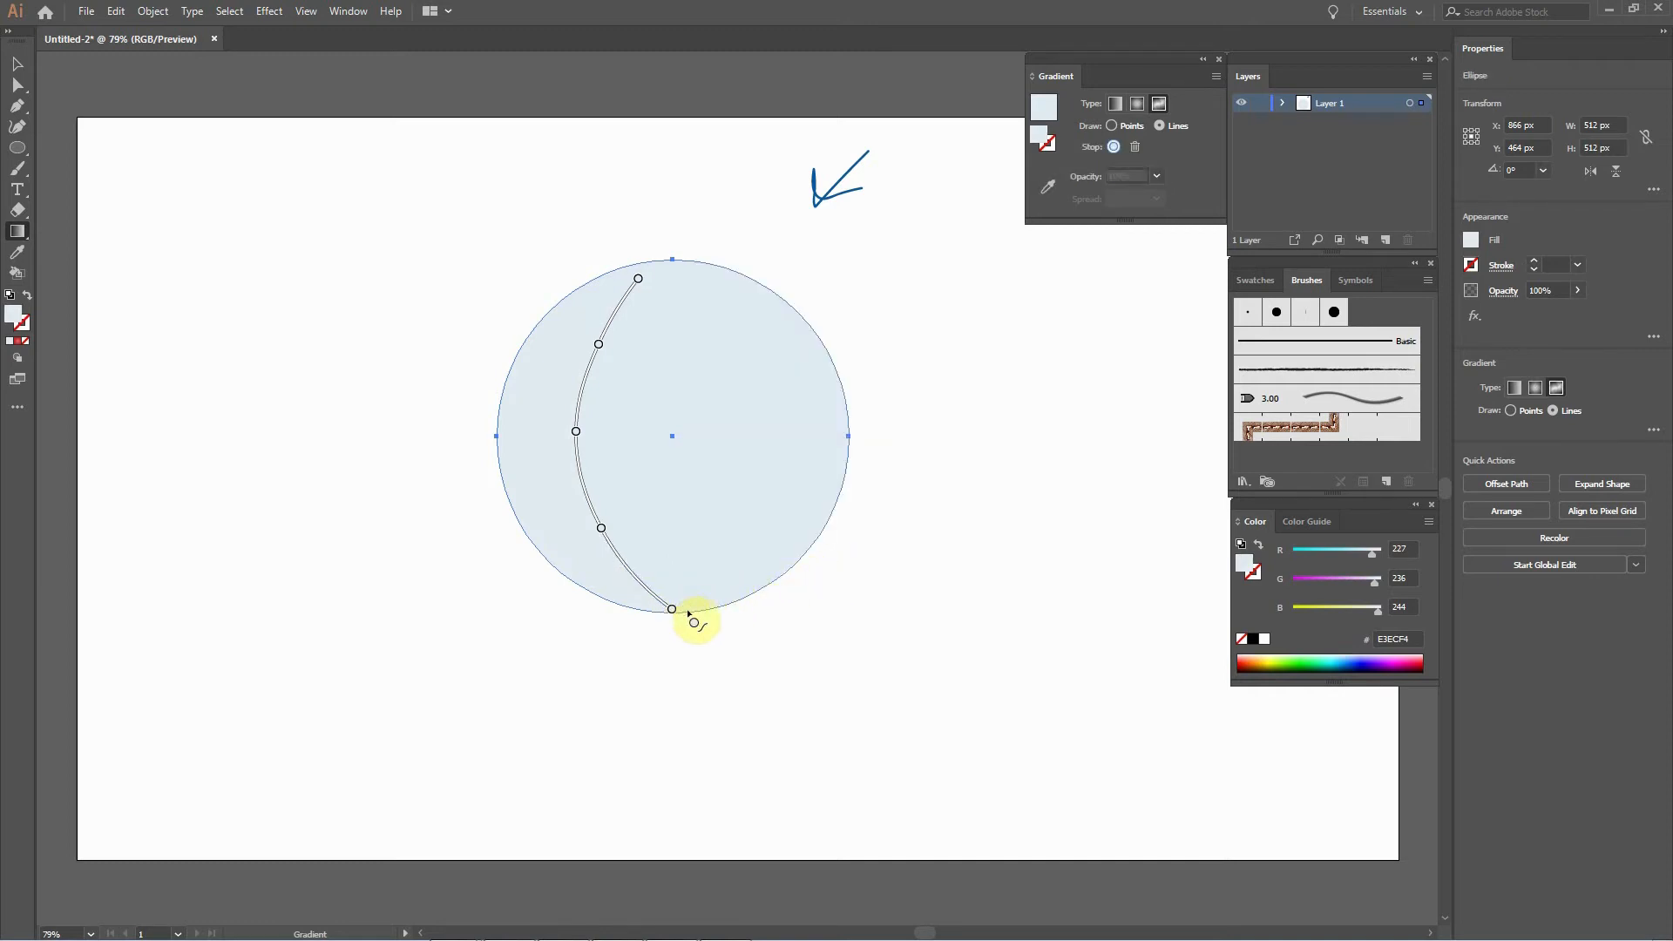
Reposition the line's four upper points slightly so the curve runs more smoothly from the circle's top edge down its left half.
left_click(636, 278)
left_click_drag(639, 281, 660, 269)
left_click(602, 341)
left_click_drag(608, 339, 605, 328)
left_click(577, 432)
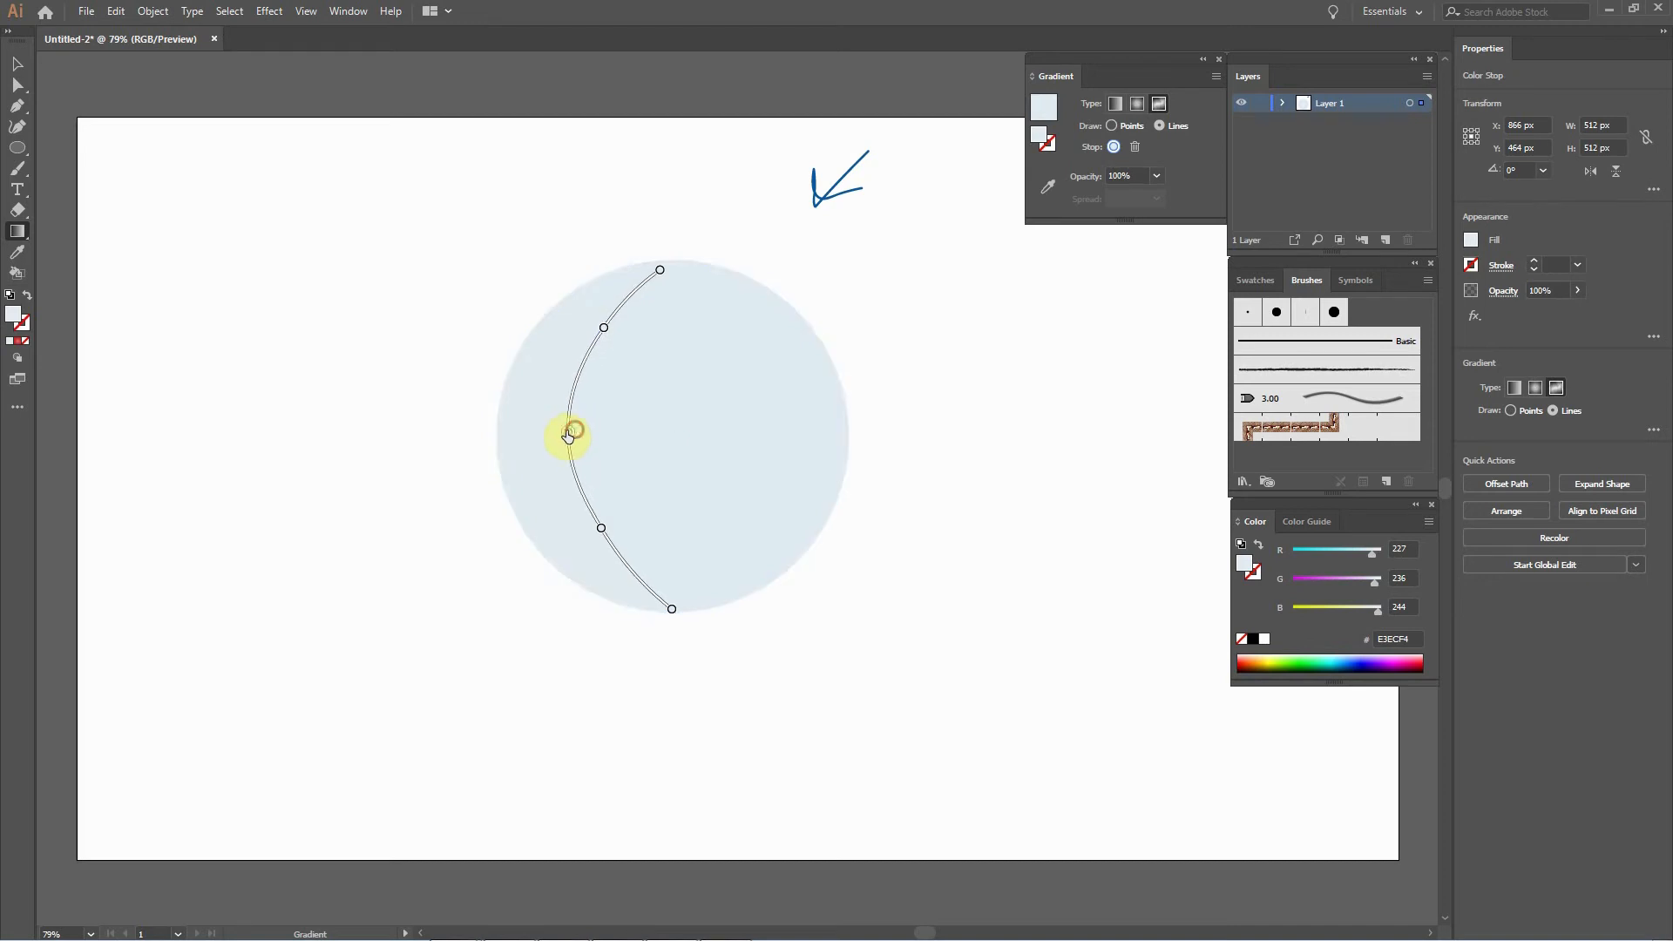
left_click(603, 530)
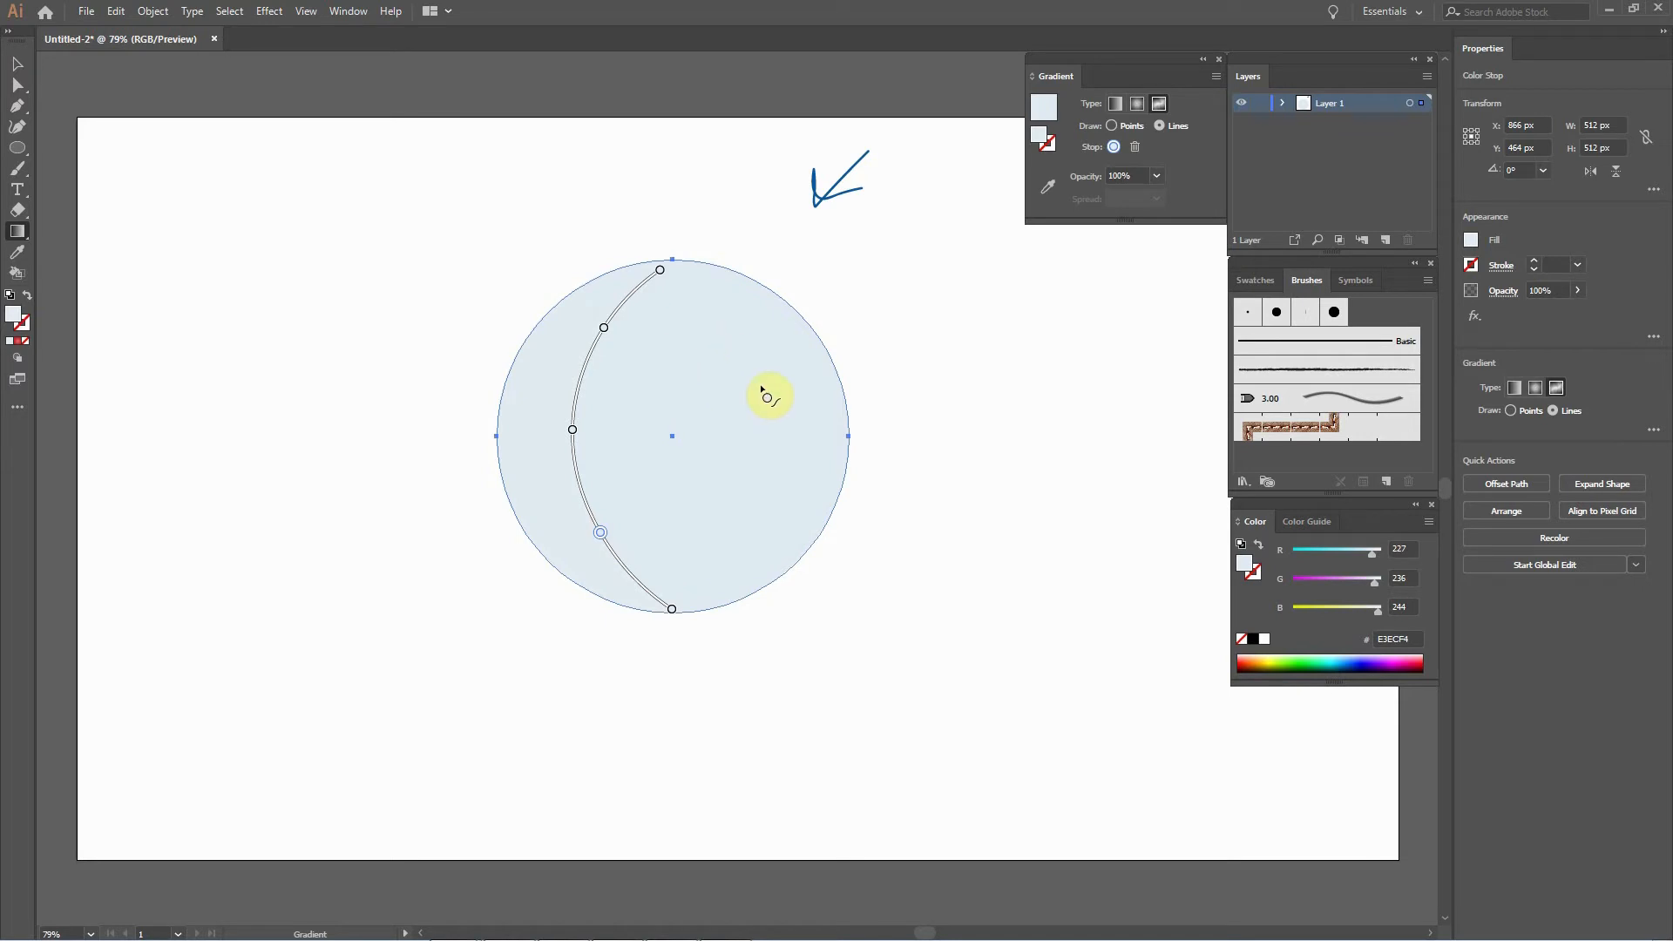
mouse_move(716, 938)
left_click(627, 931)
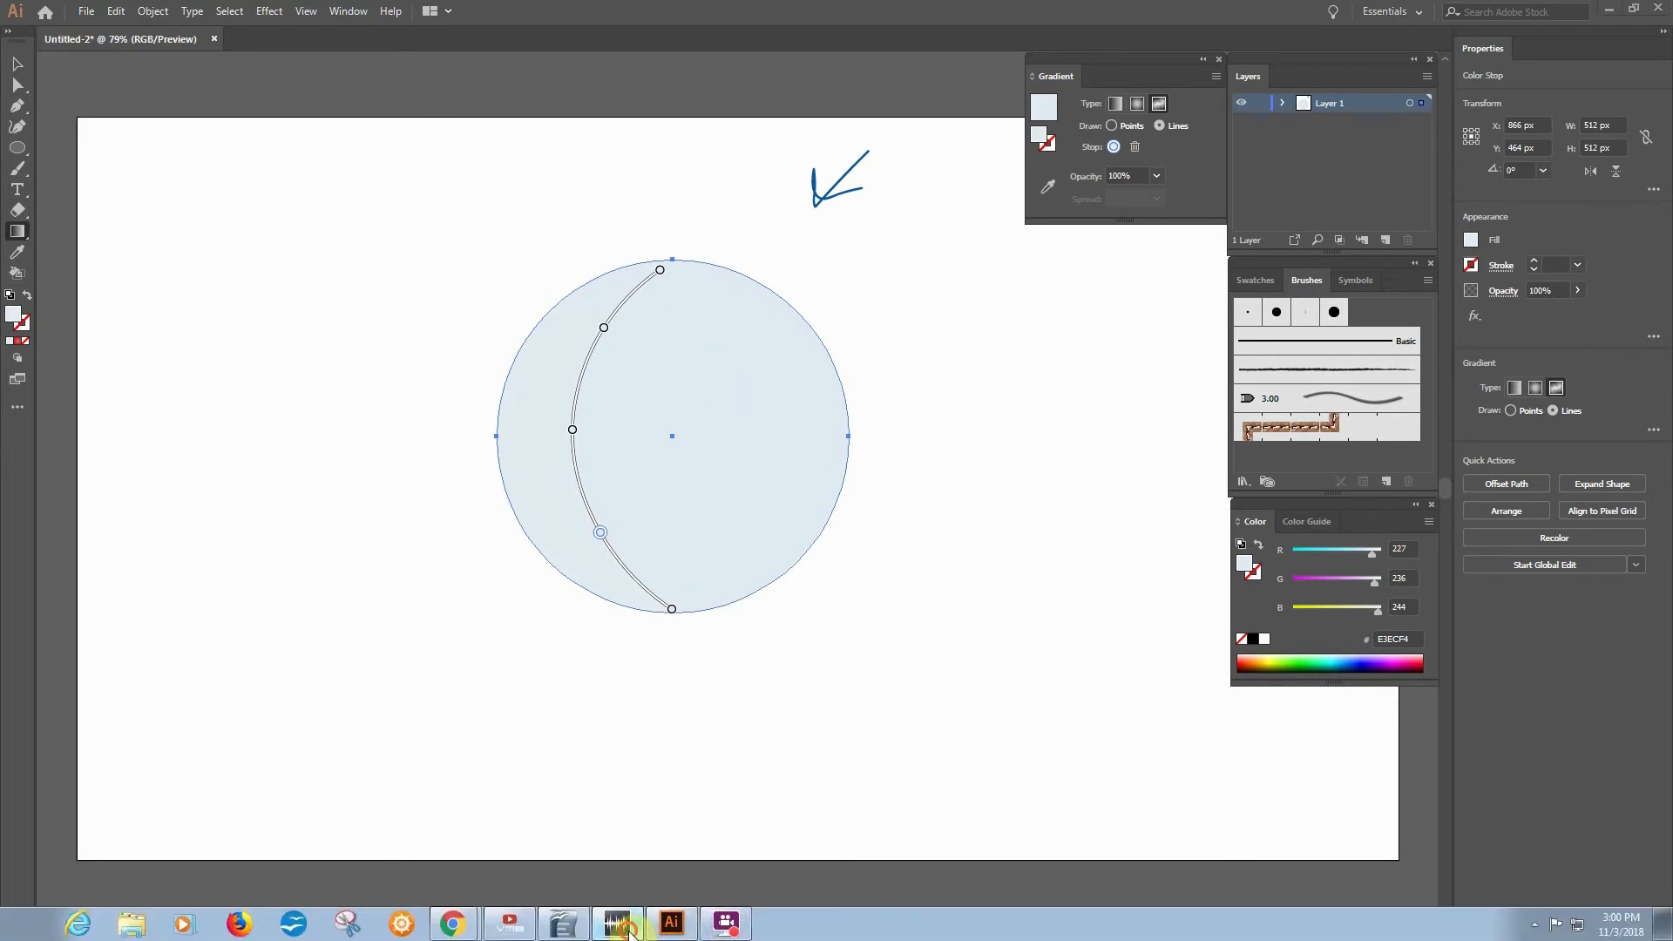
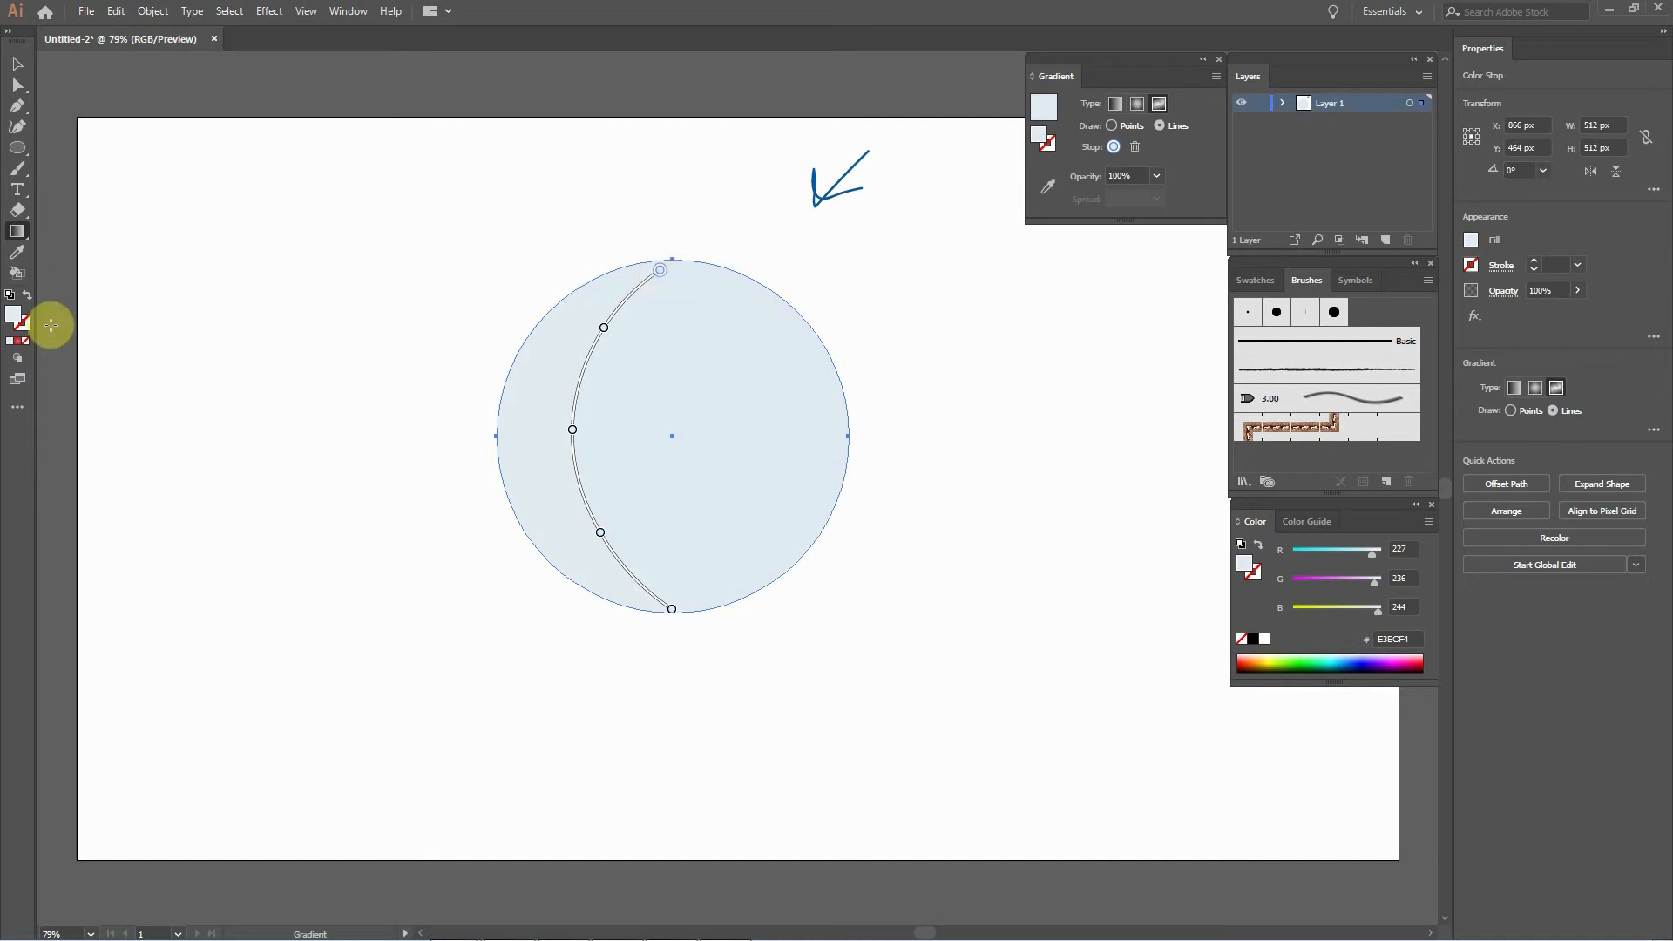
Set the colour of the gradient line's top point to the dark blue 084A7C.
double_click(16, 315)
left_click(1100, 488)
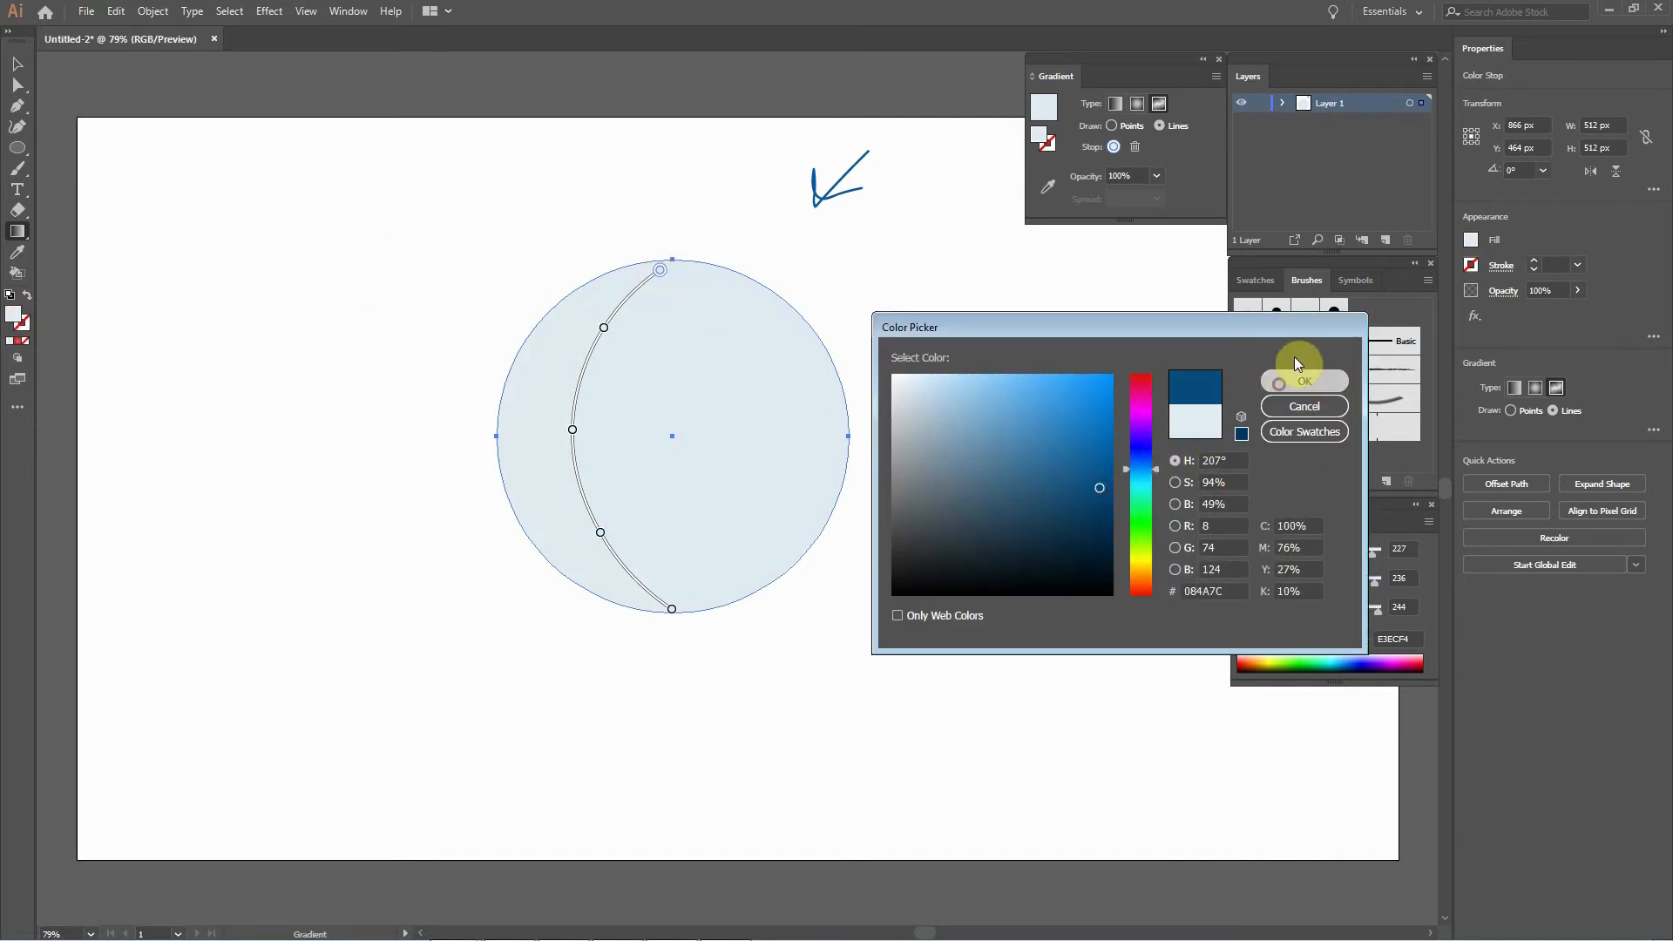
left_click(1269, 384)
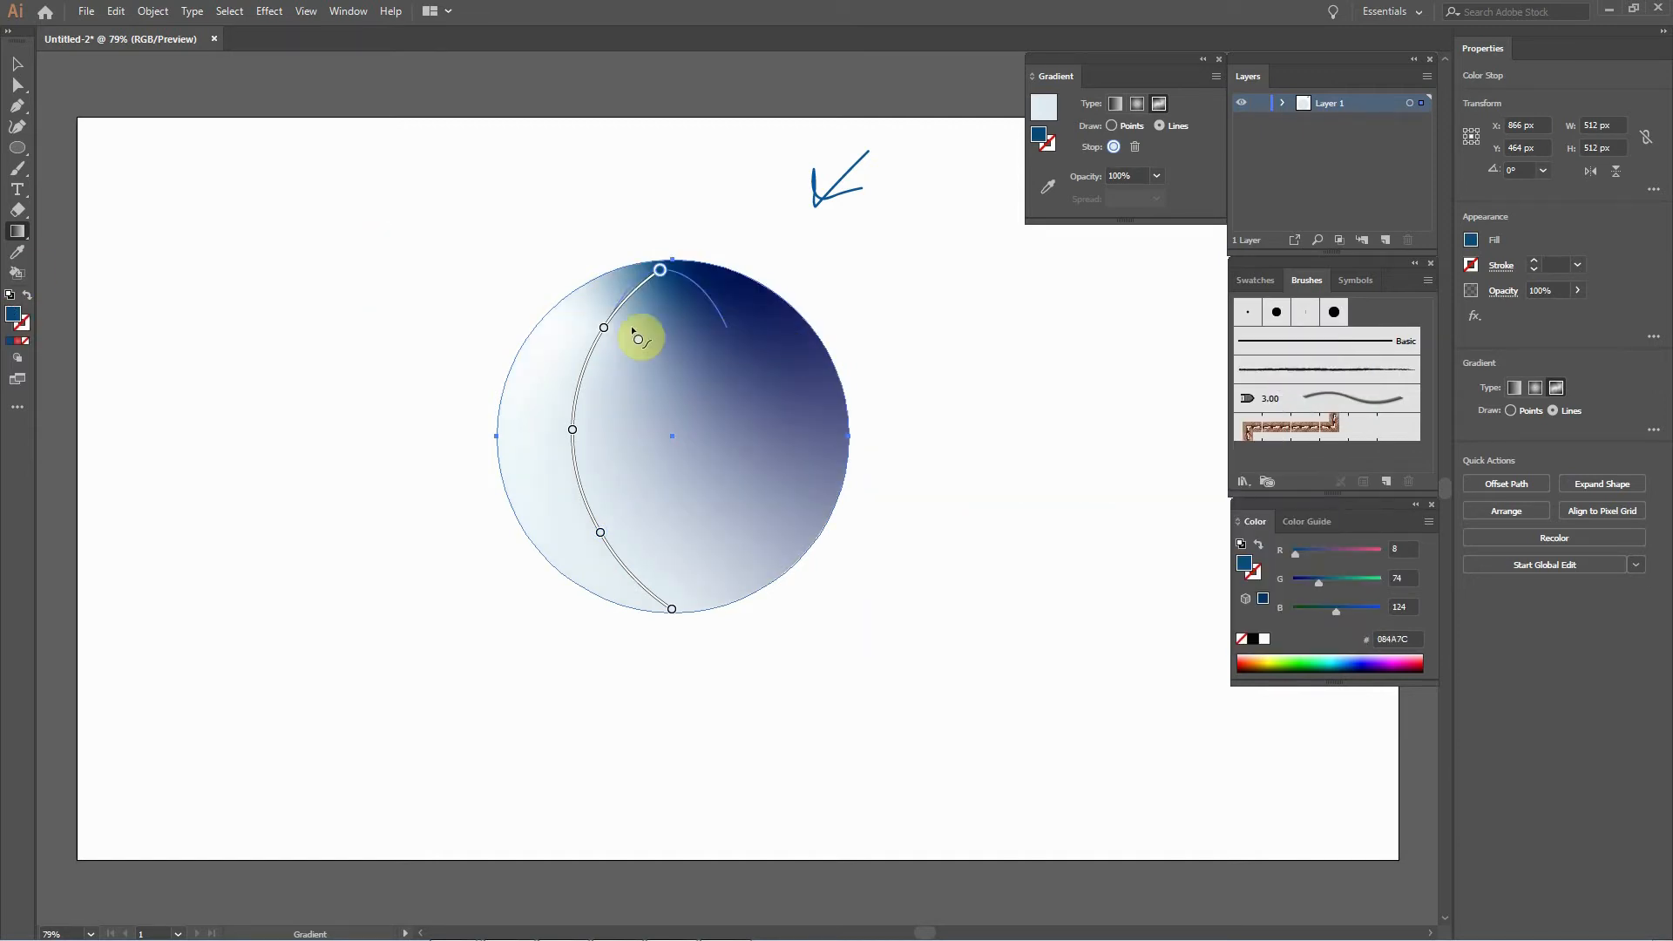
Sample the circle's navy blue into the line's other four points with the eyedropper, and close the line into a loop at the top point.
left_click(1047, 187)
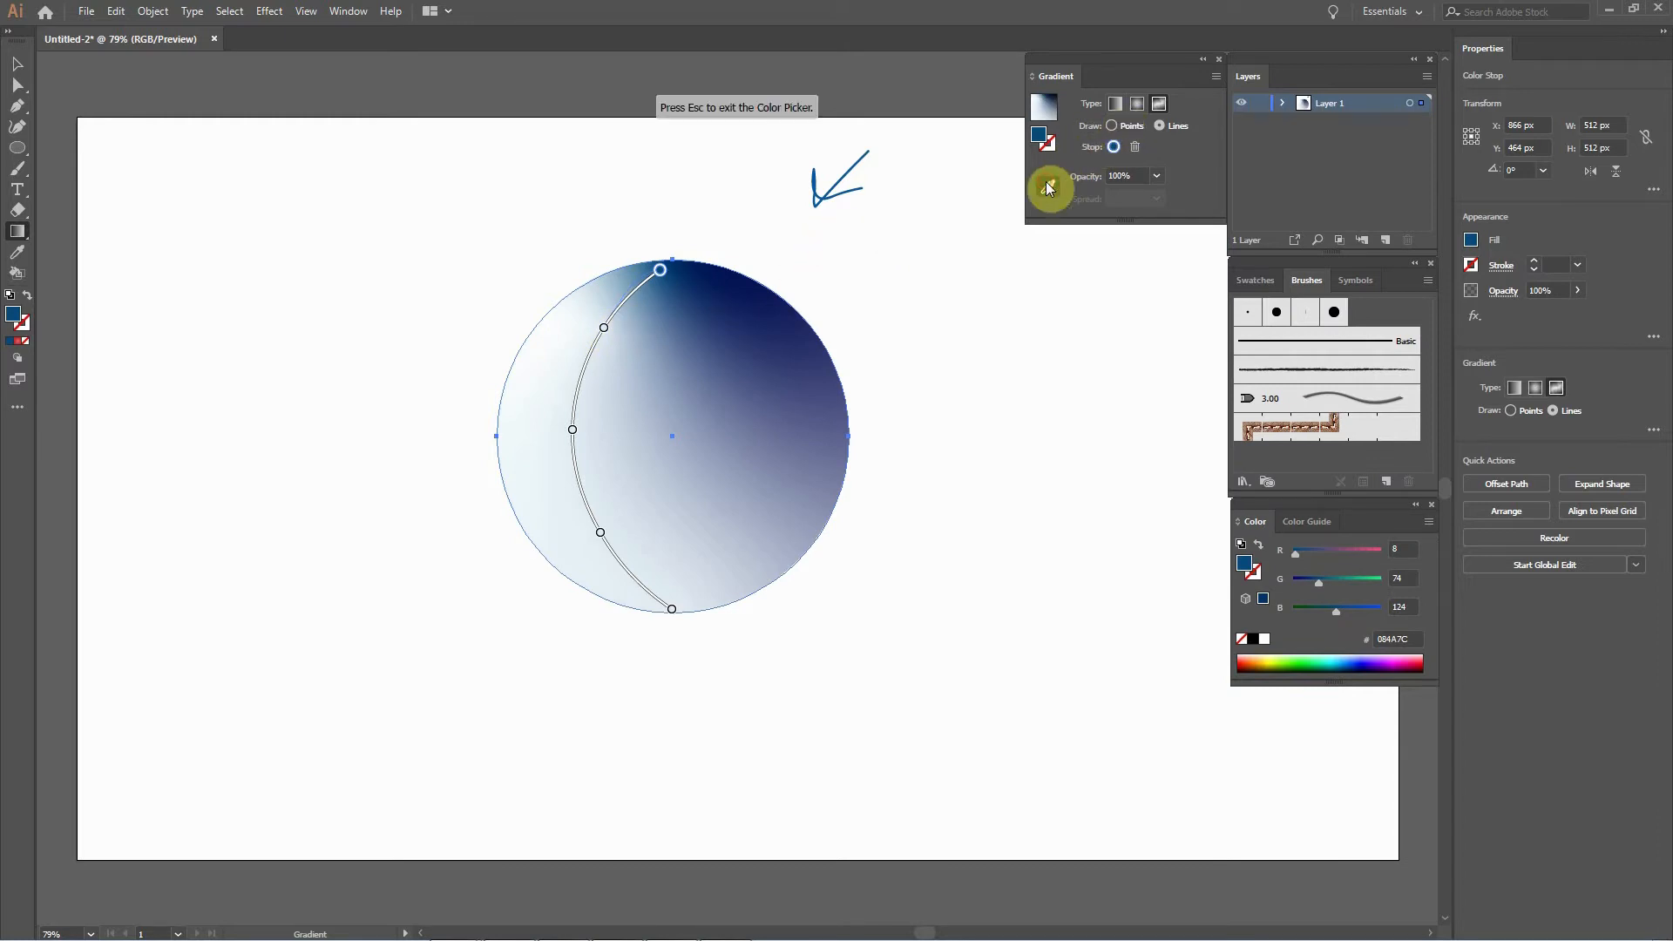
left_click(596, 328)
left_click(750, 284)
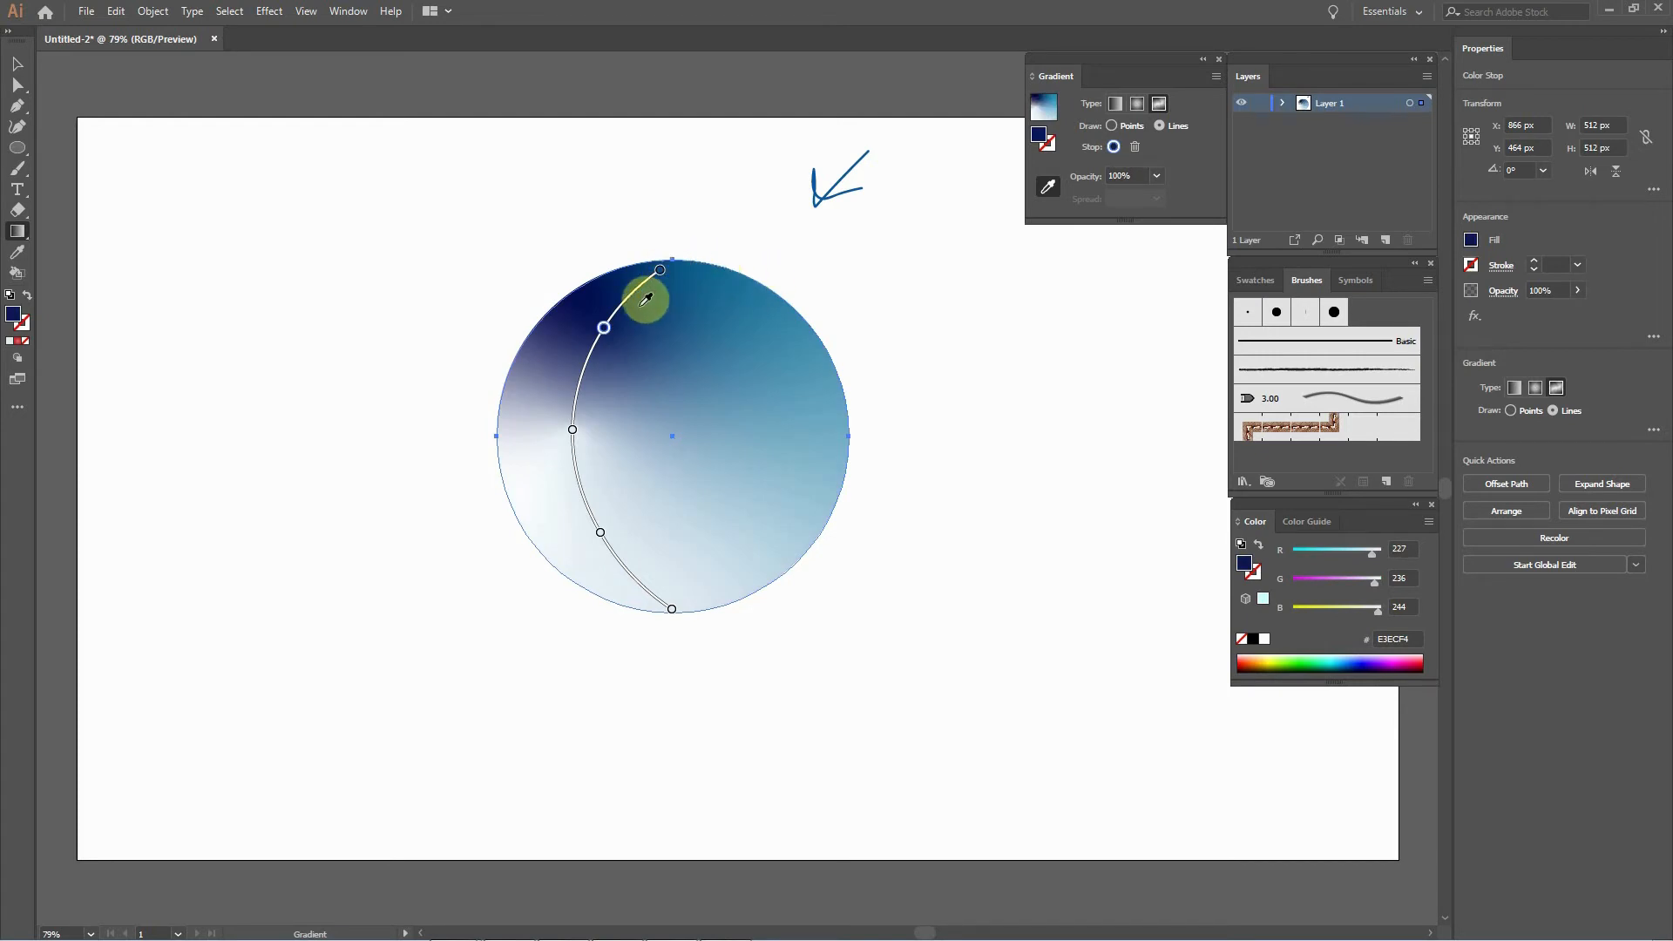
left_click(573, 430)
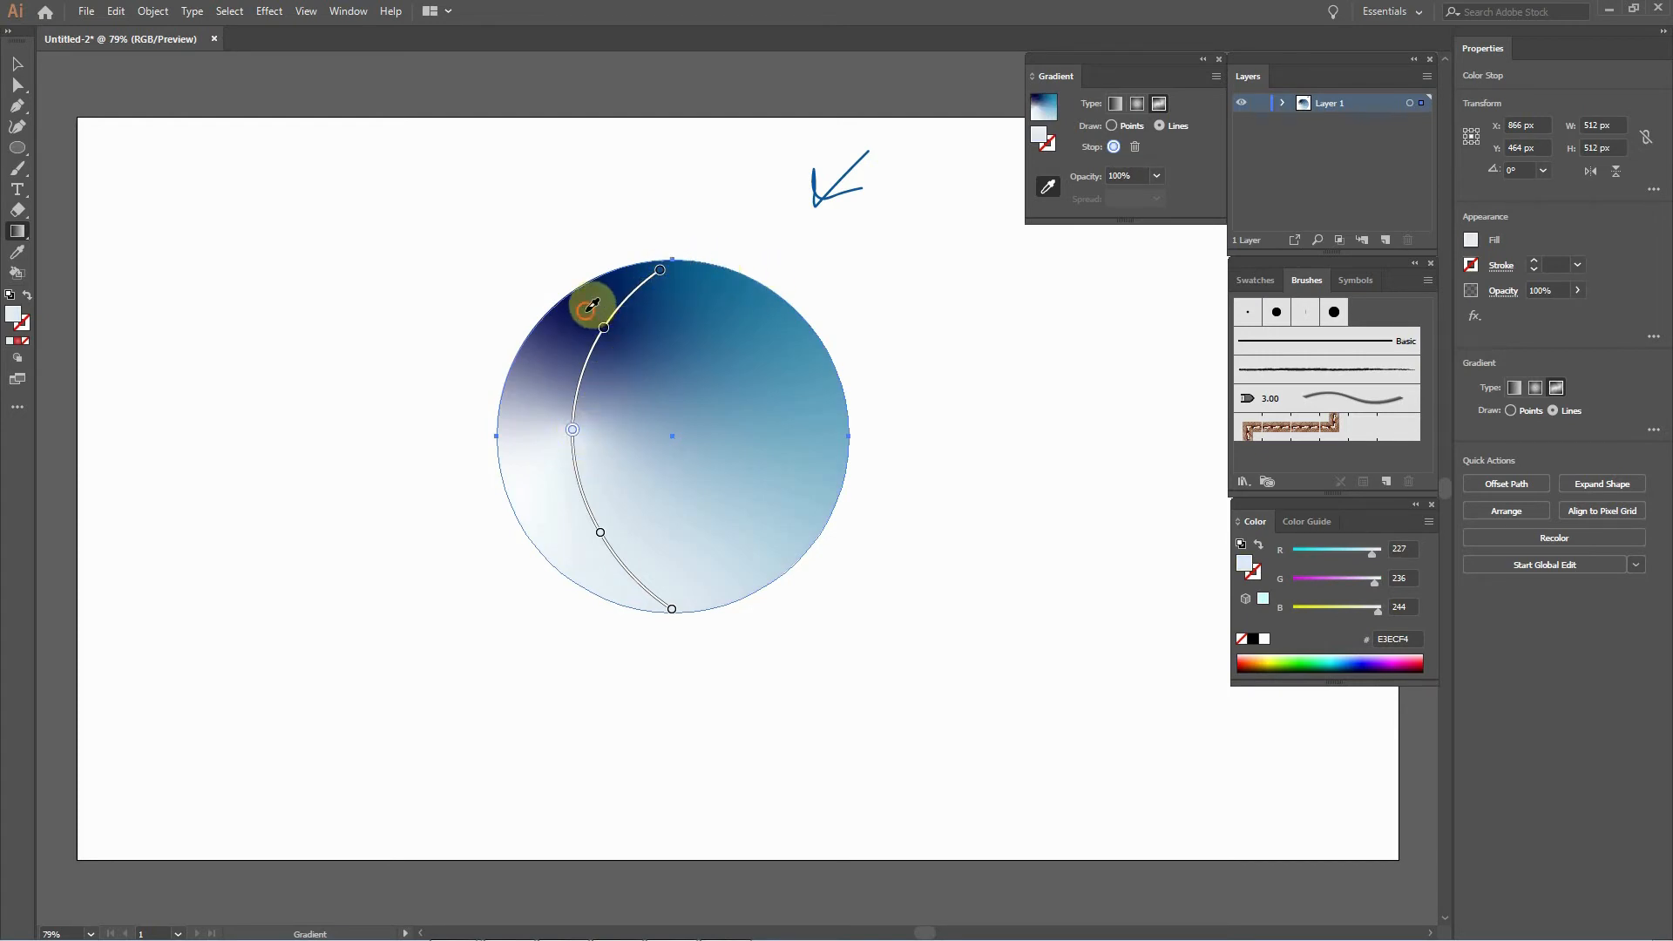
left_click(592, 305)
left_click(599, 535)
left_click(561, 407)
left_click(671, 610)
left_click(559, 421)
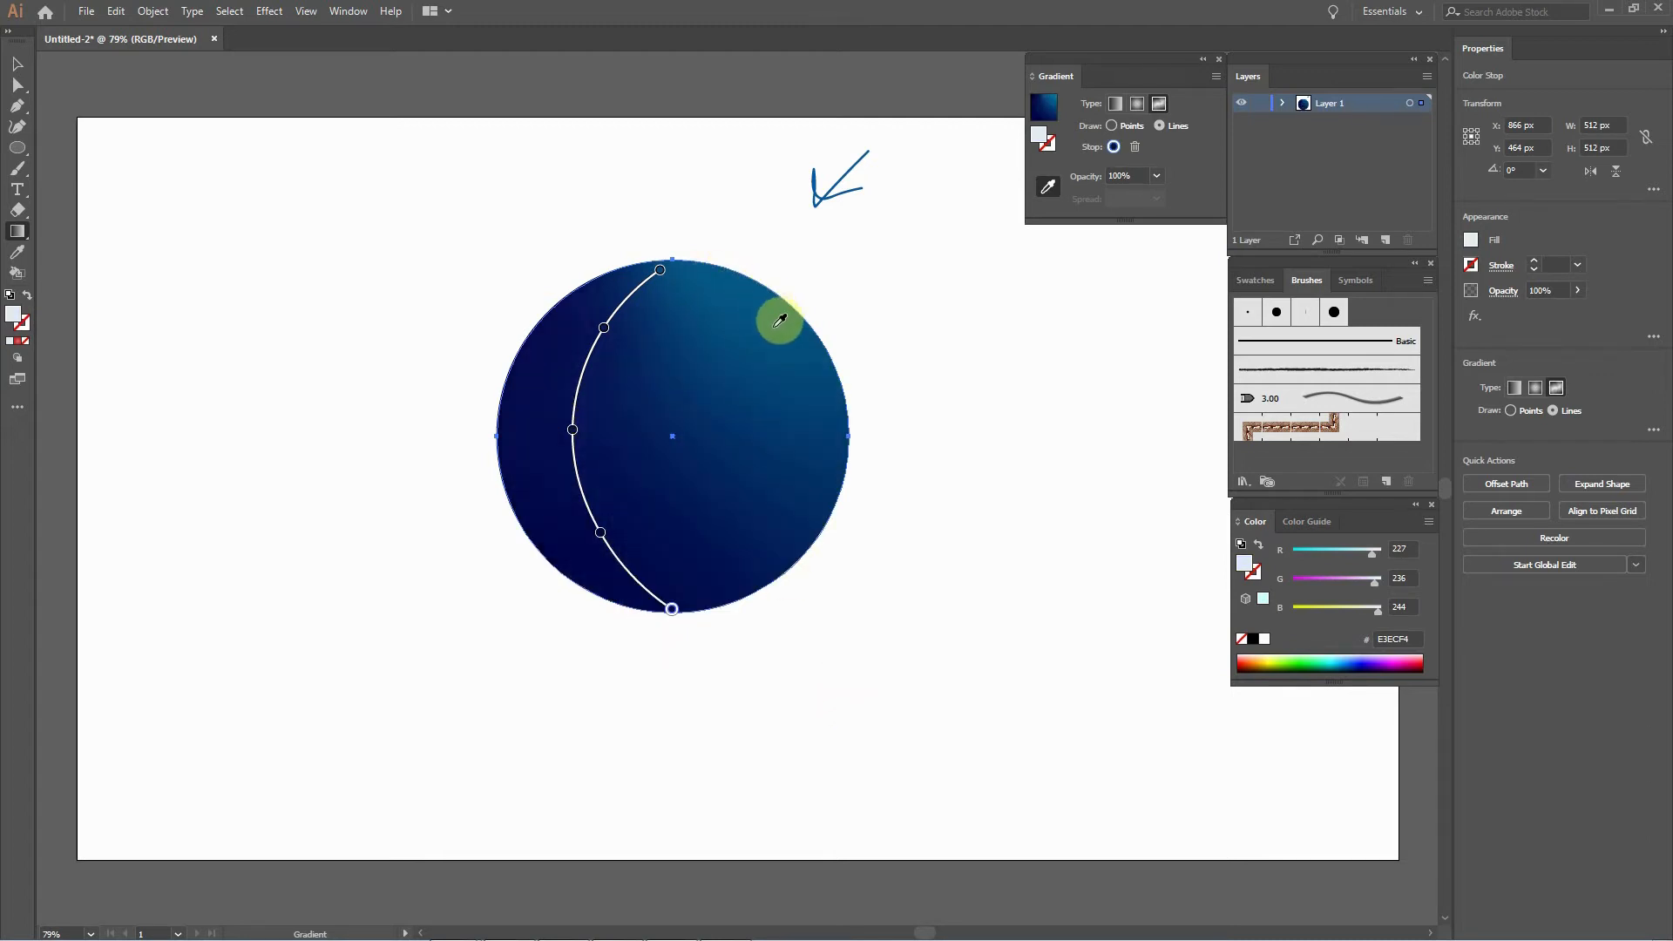
left_click(662, 272)
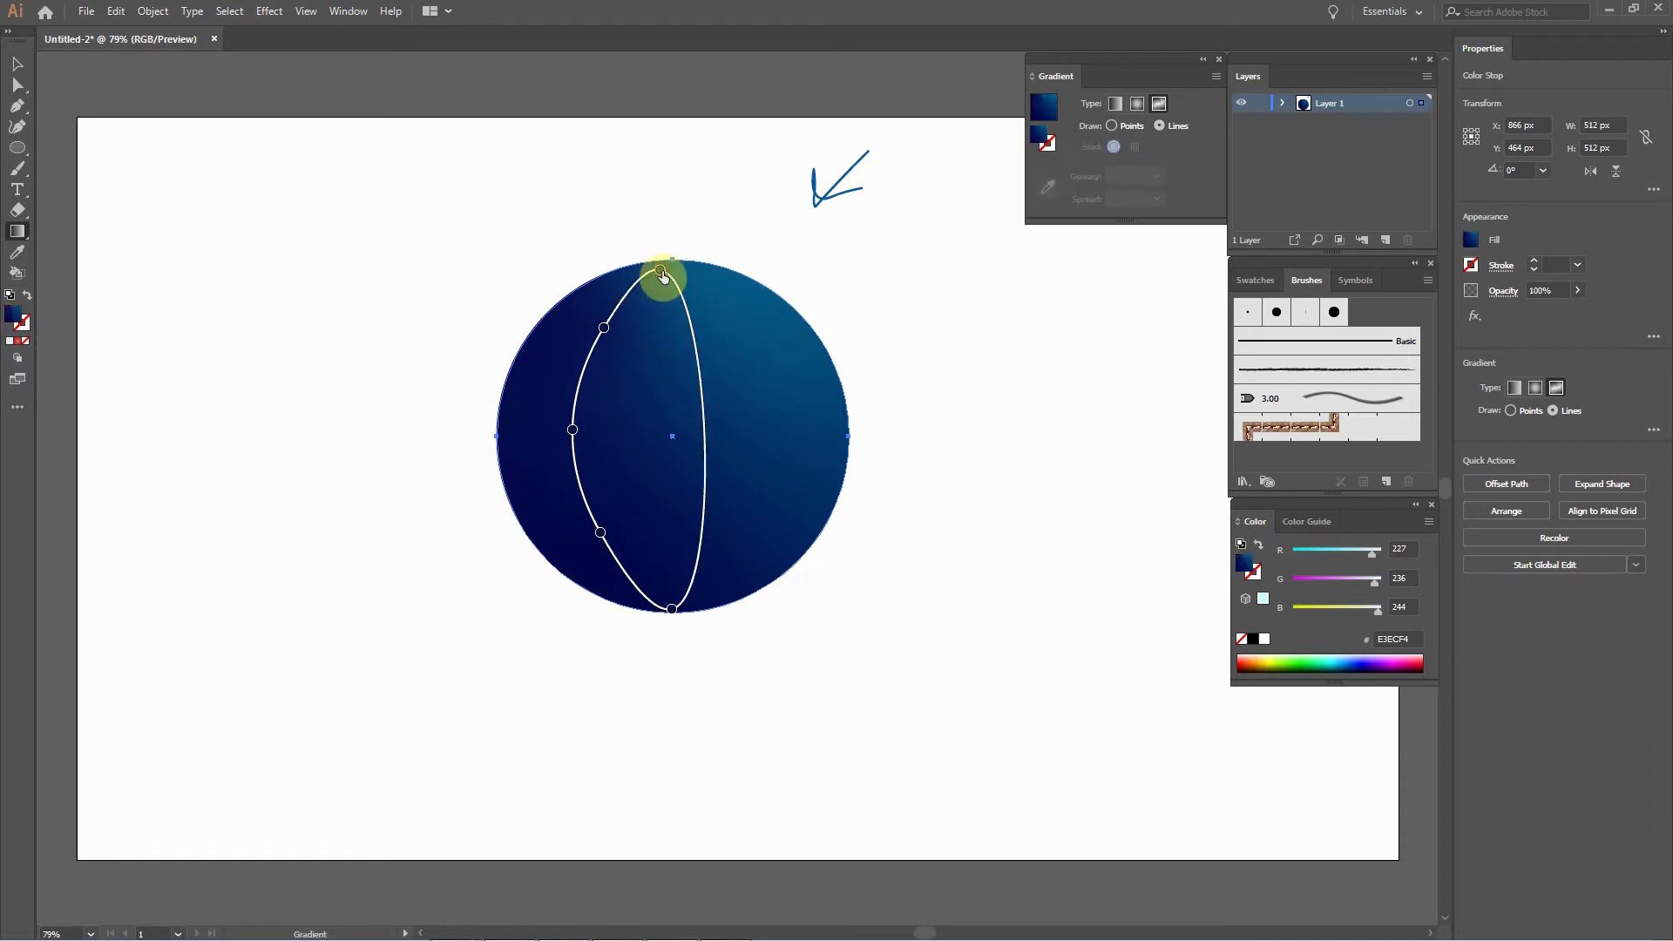
left_click(540, 428)
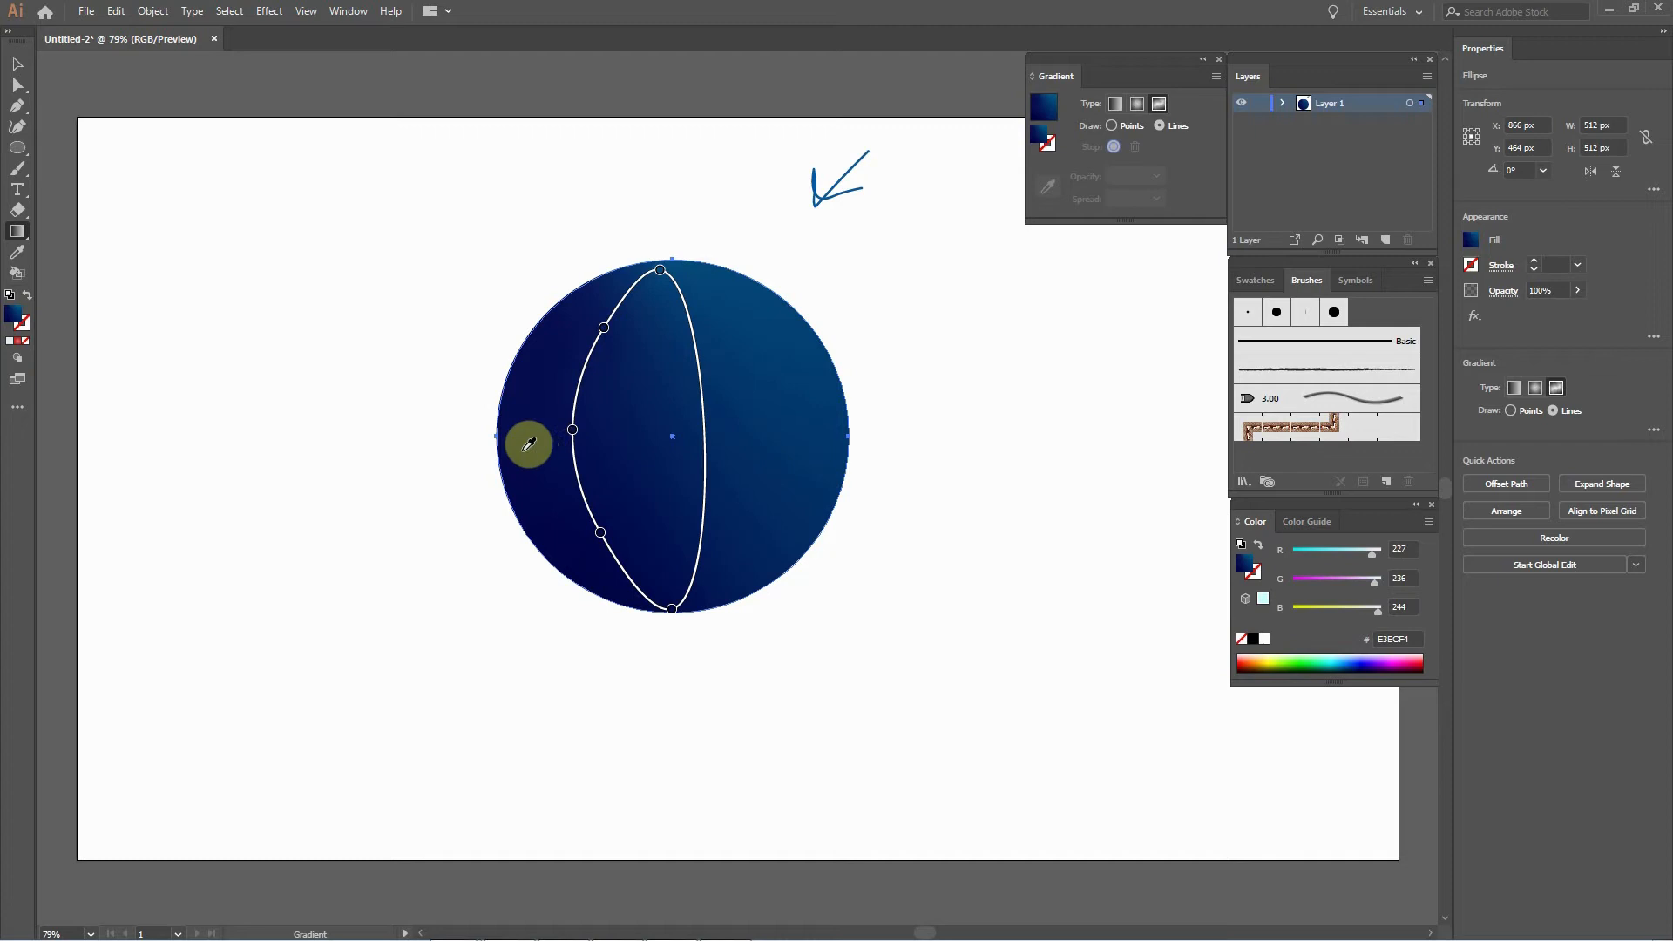
Adjust the navy colour of the gradient line's upper-left point to a slightly darker shade.
left_click(604, 329)
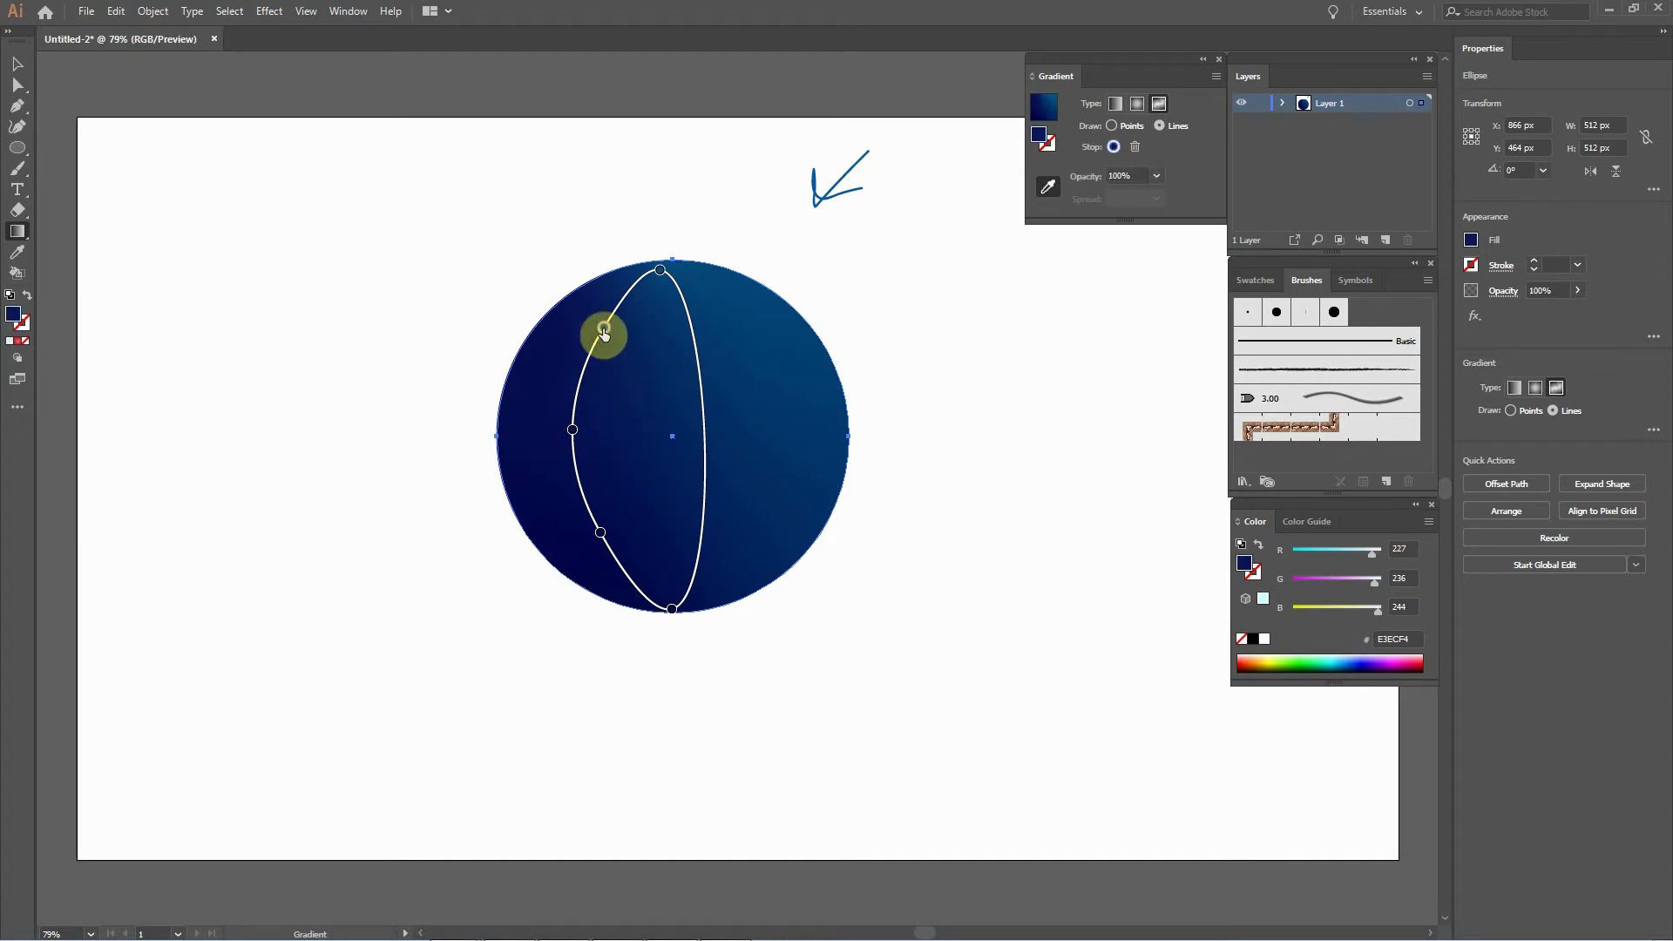
double_click(1043, 139)
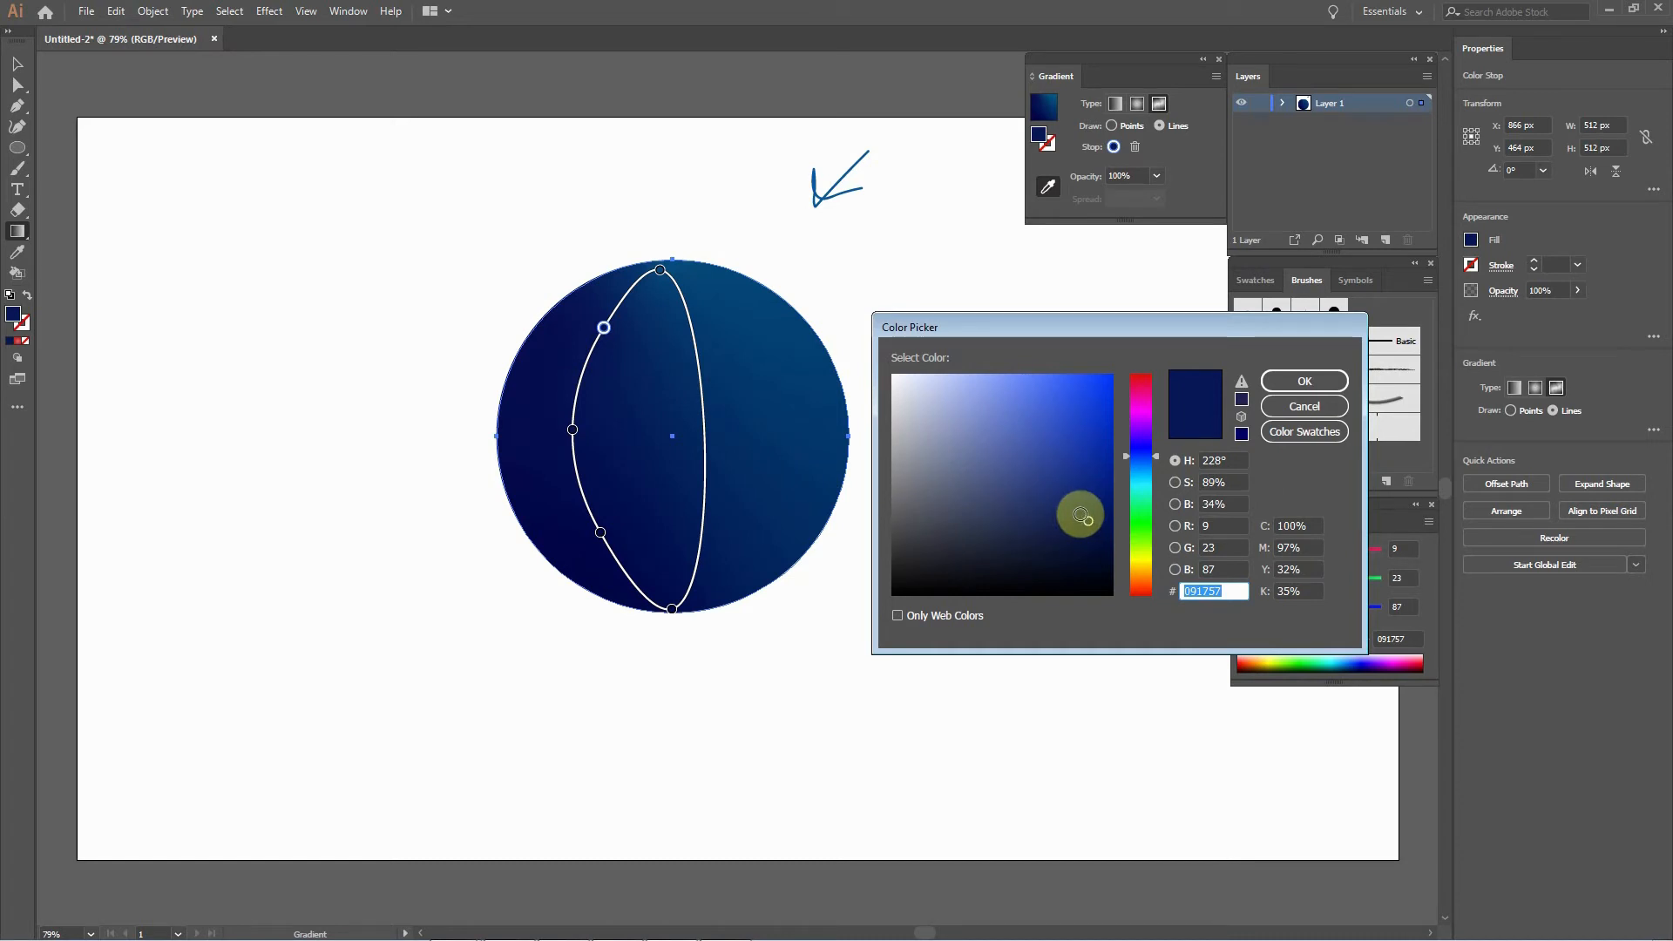
left_click_drag(1081, 515, 1095, 529)
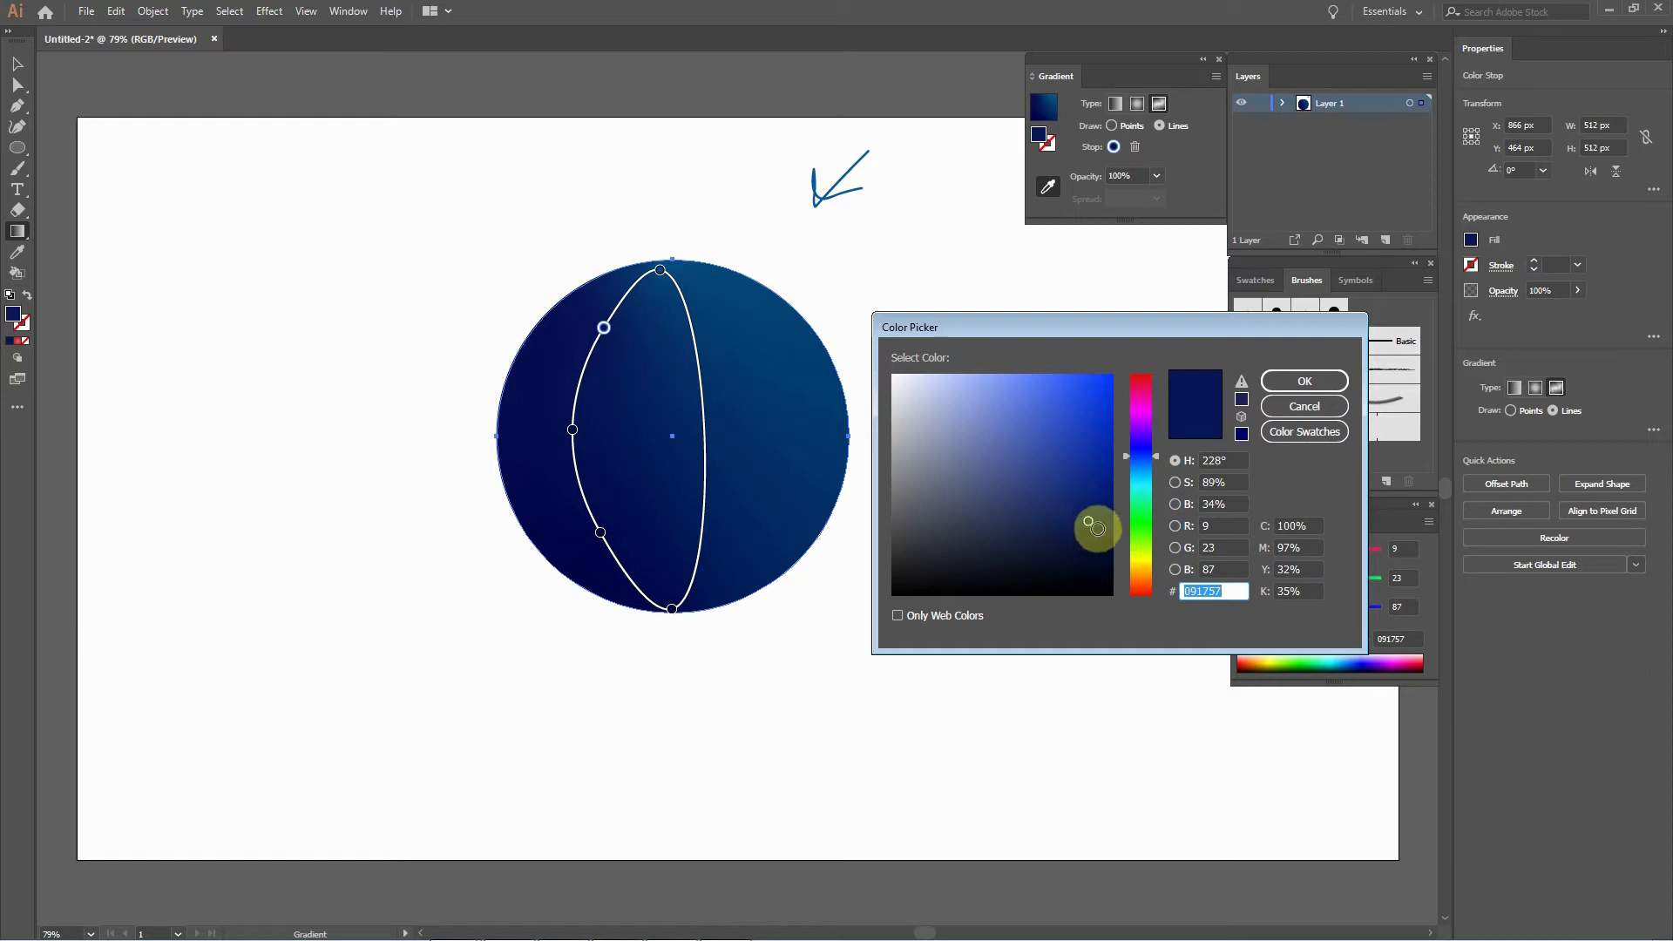
left_click(1307, 381)
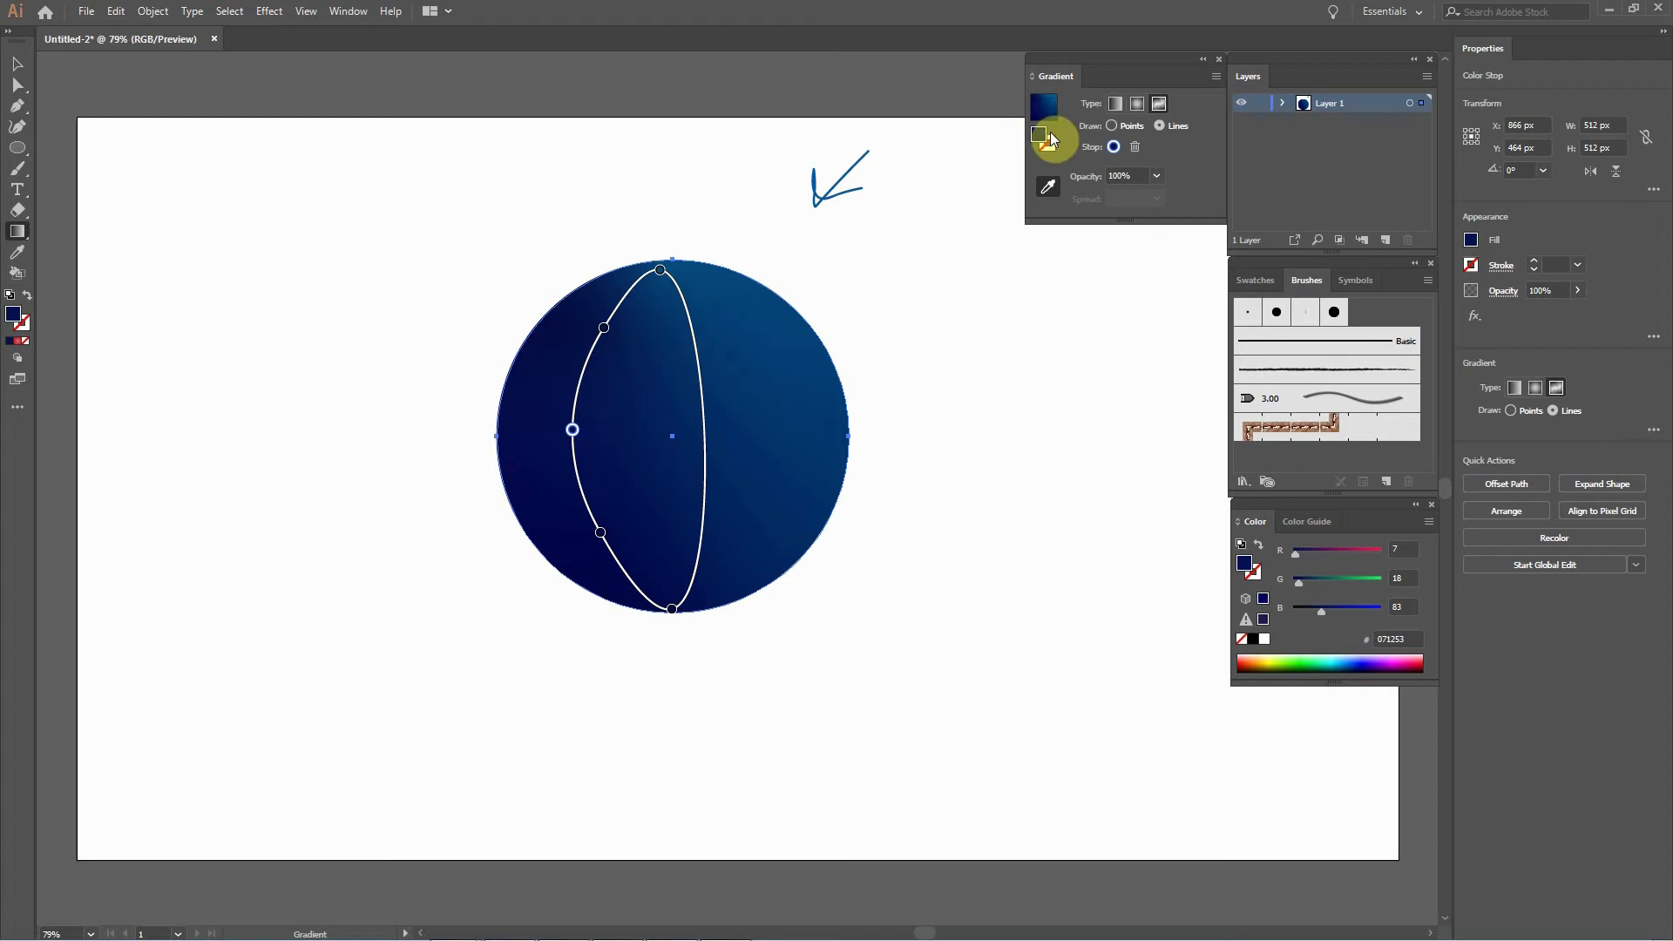
Set the colour of the gradient line's top point to the light blue 81C3EA.
left_click(660, 272)
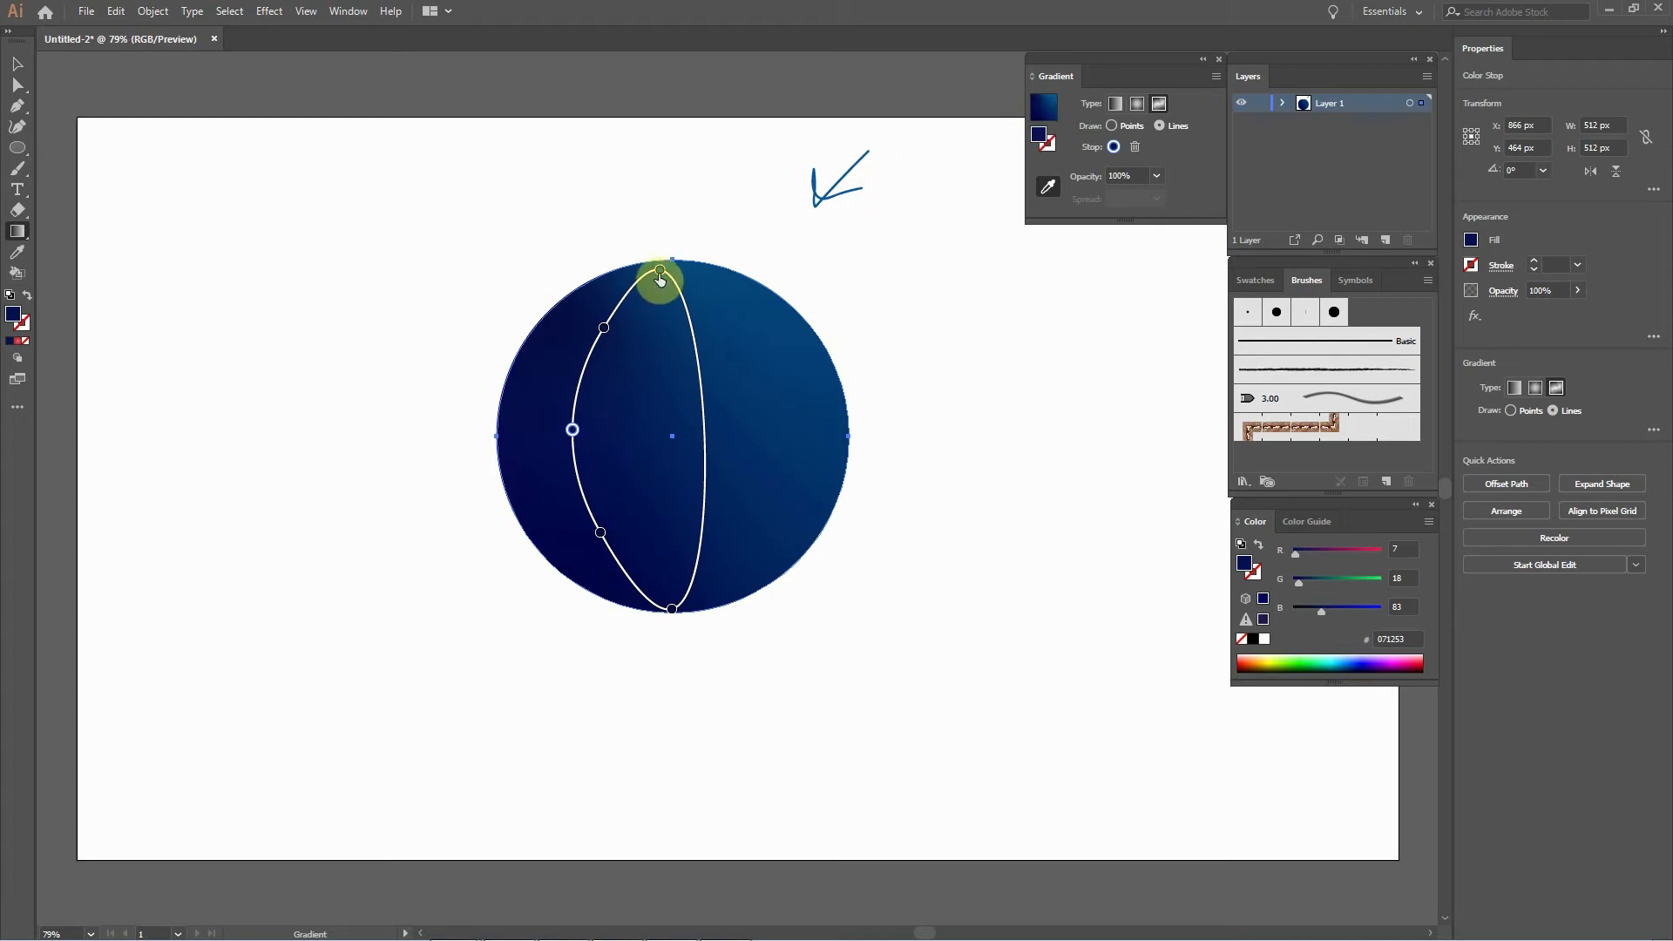
double_click(659, 272)
double_click(660, 272)
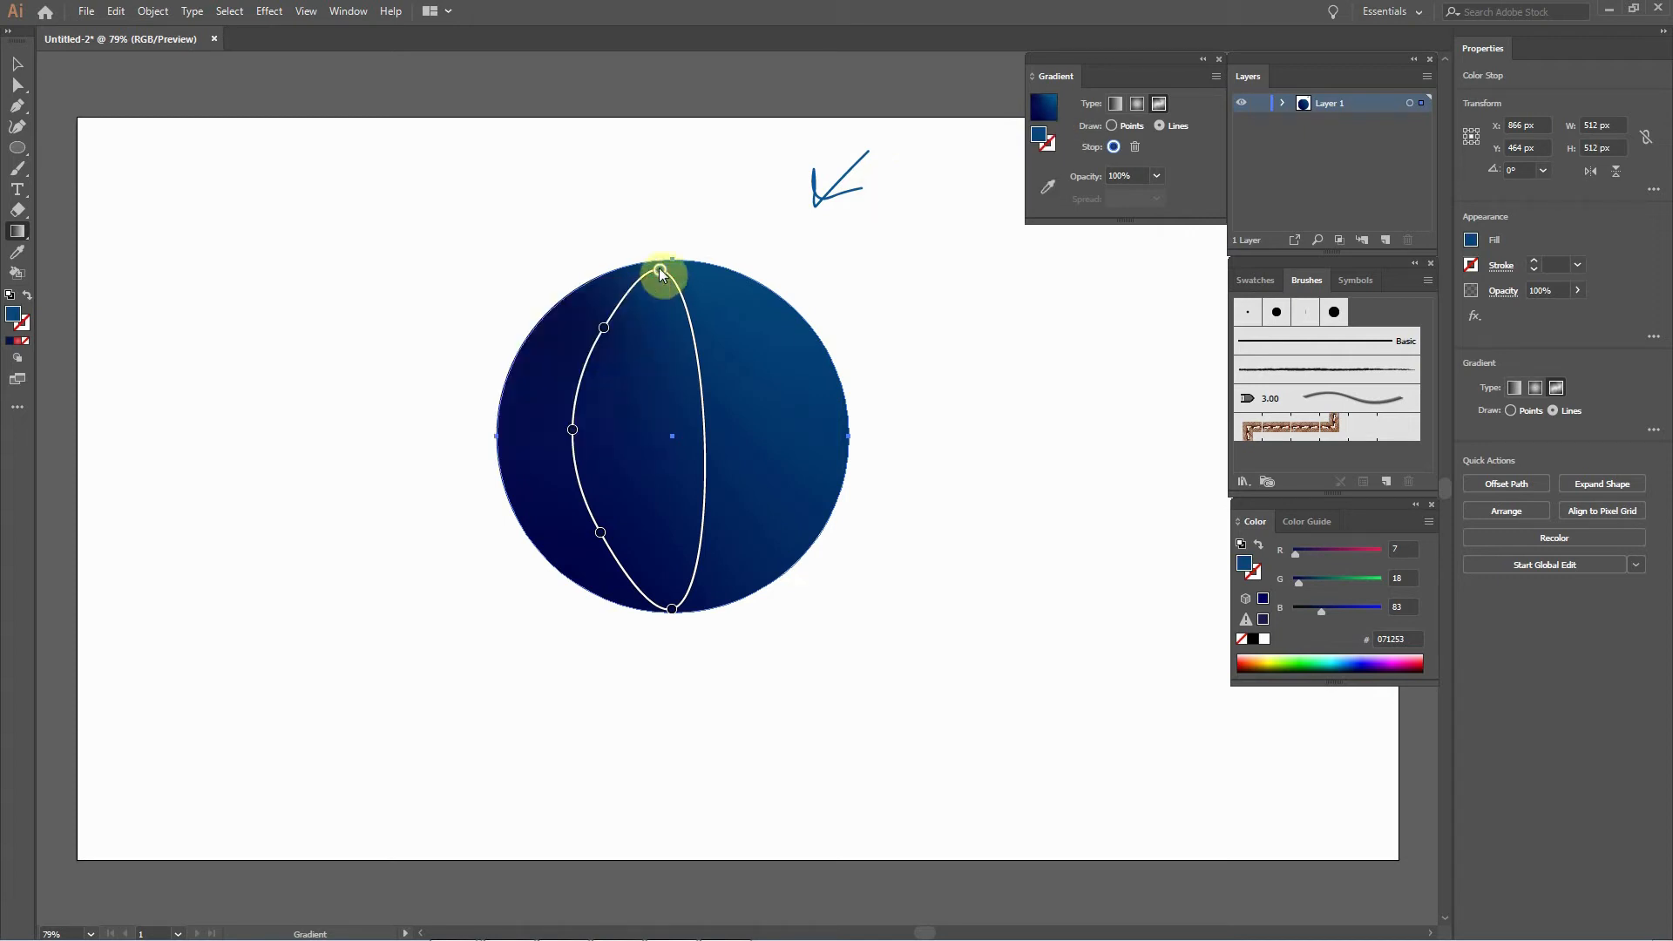
left_click(660, 272)
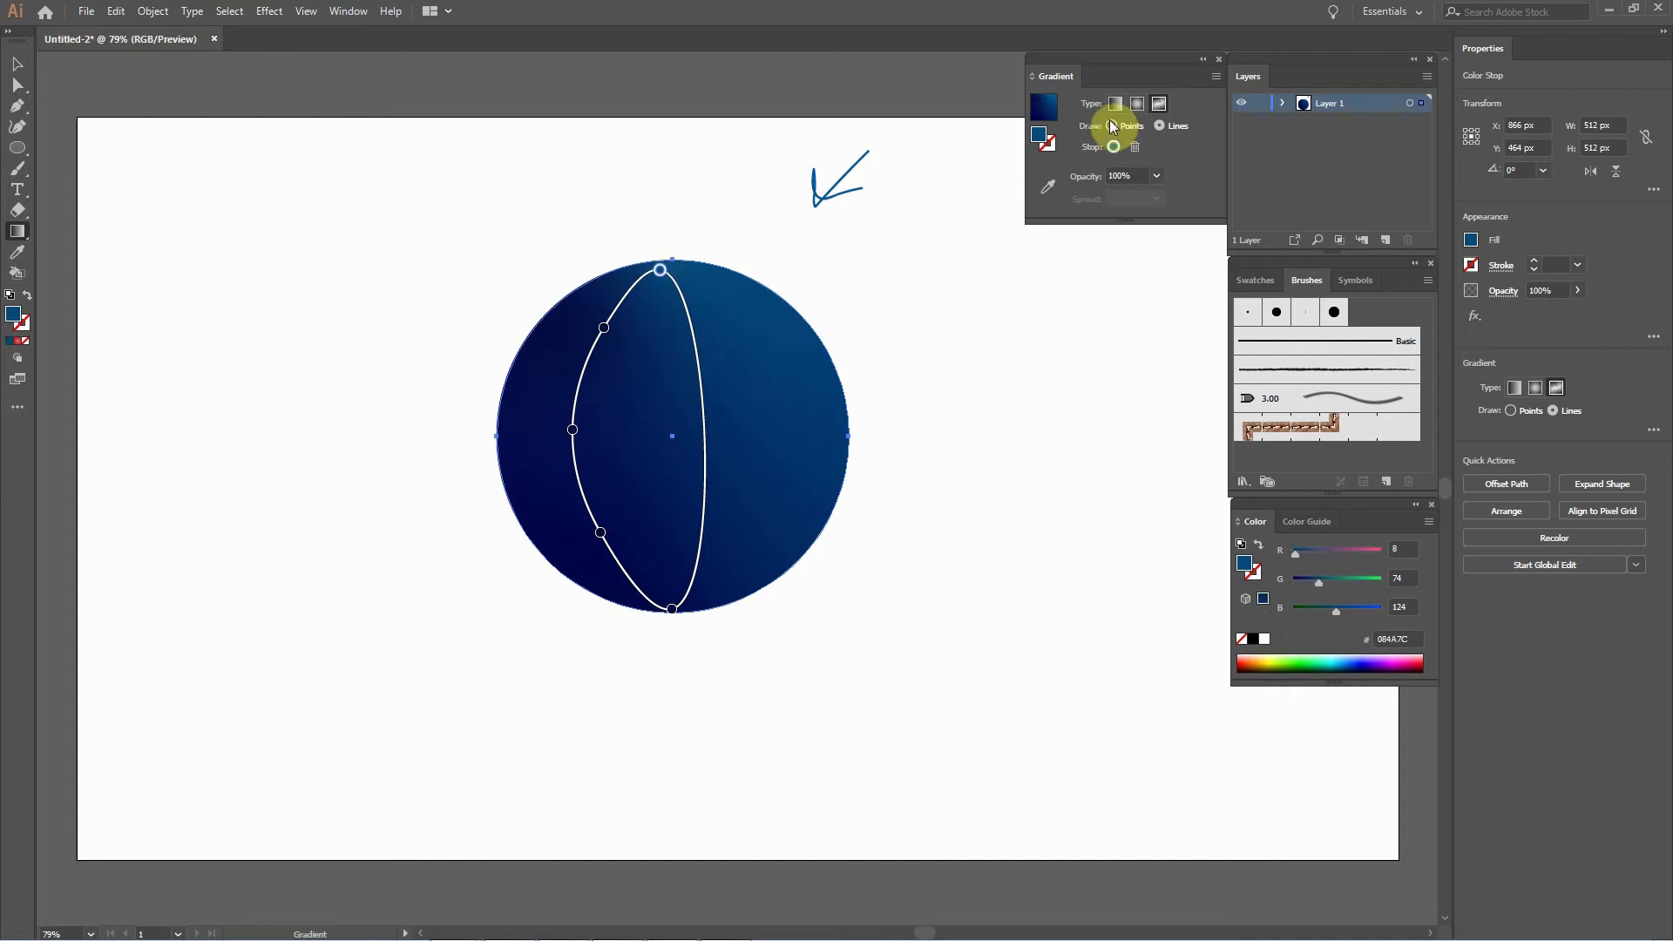
double_click(1039, 137)
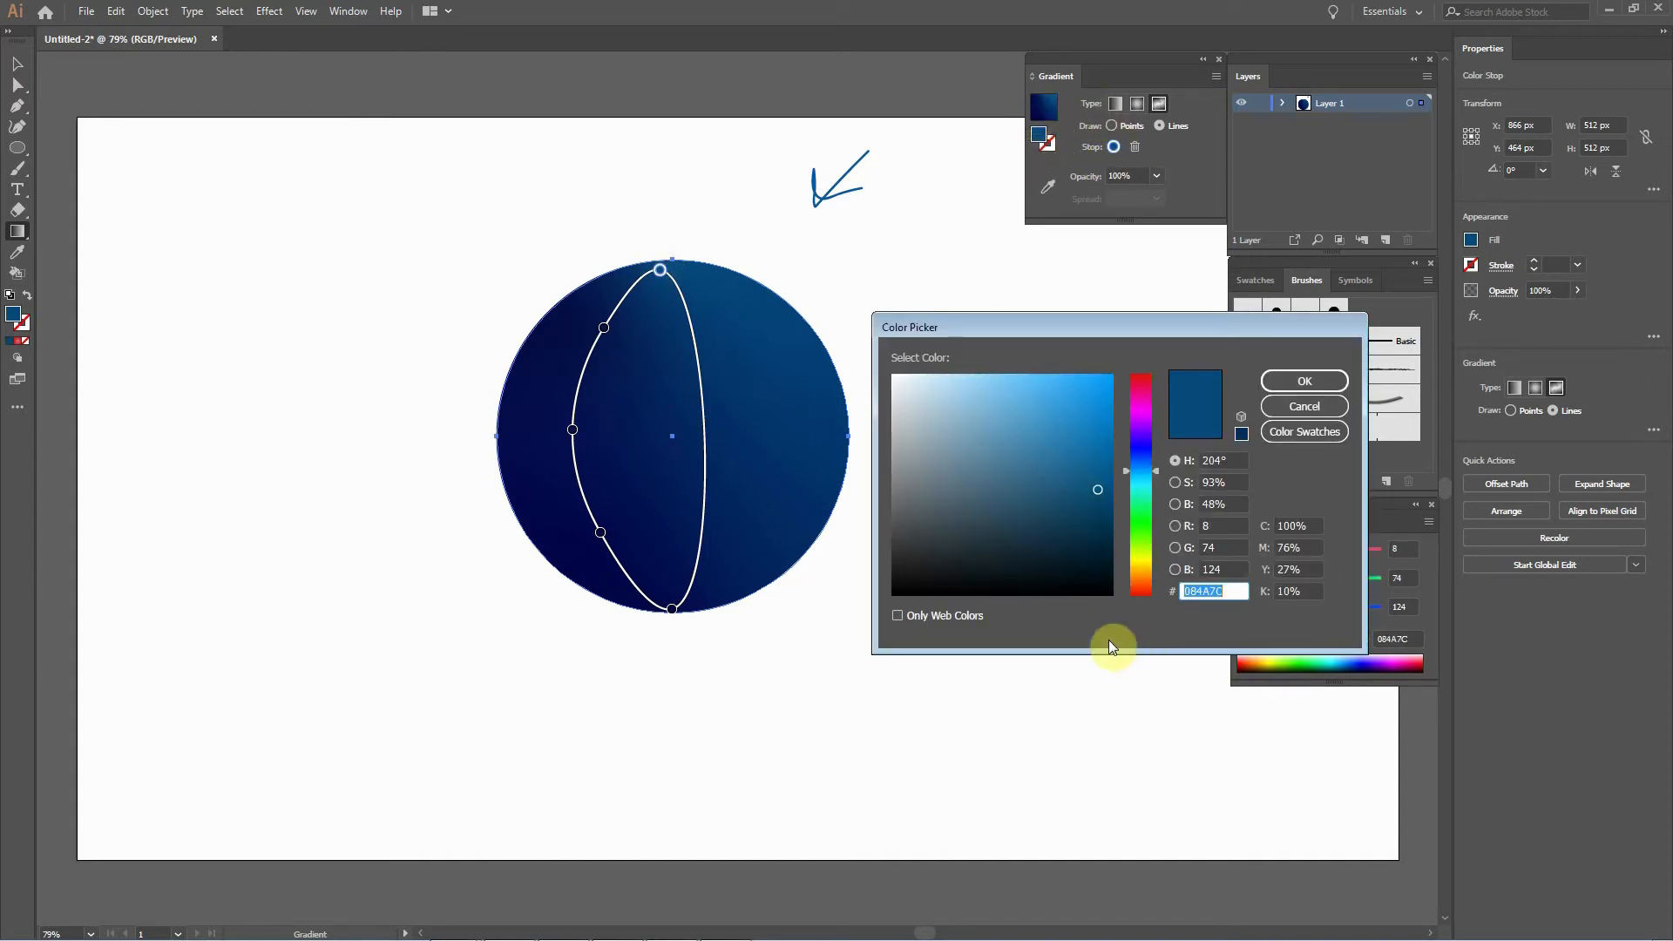
left_click(1036, 424)
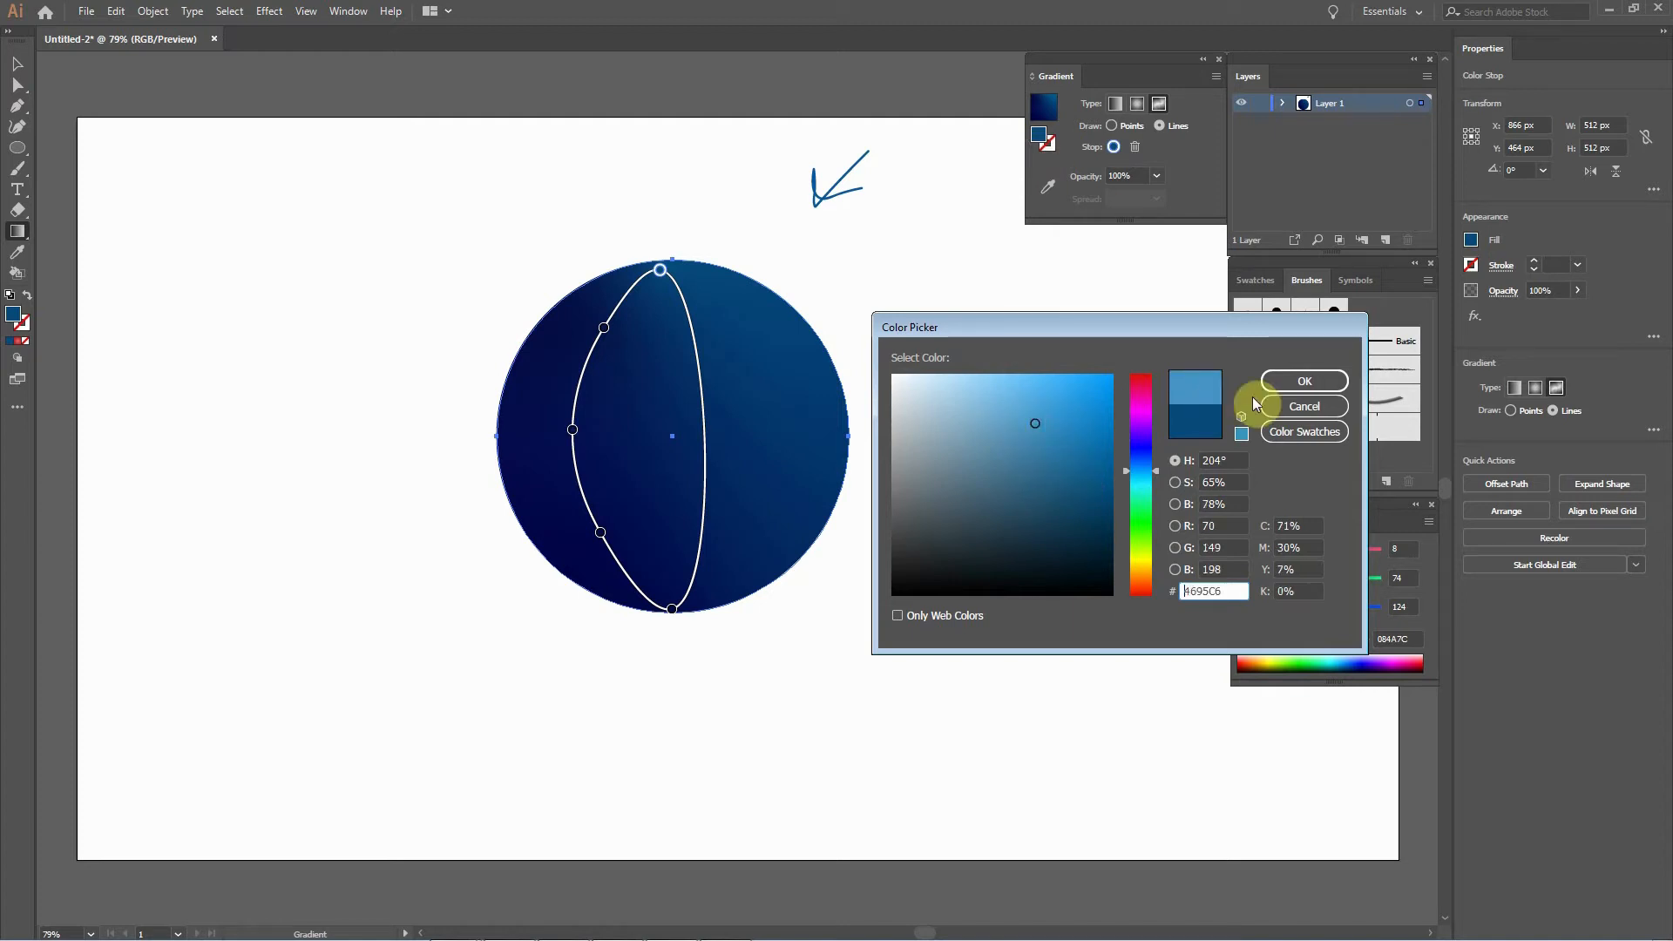
mouse_move(985, 454)
left_mouse_down()
mouse_move(1020, 400)
mouse_move(992, 392)
left_mouse_up()
left_click(1302, 381)
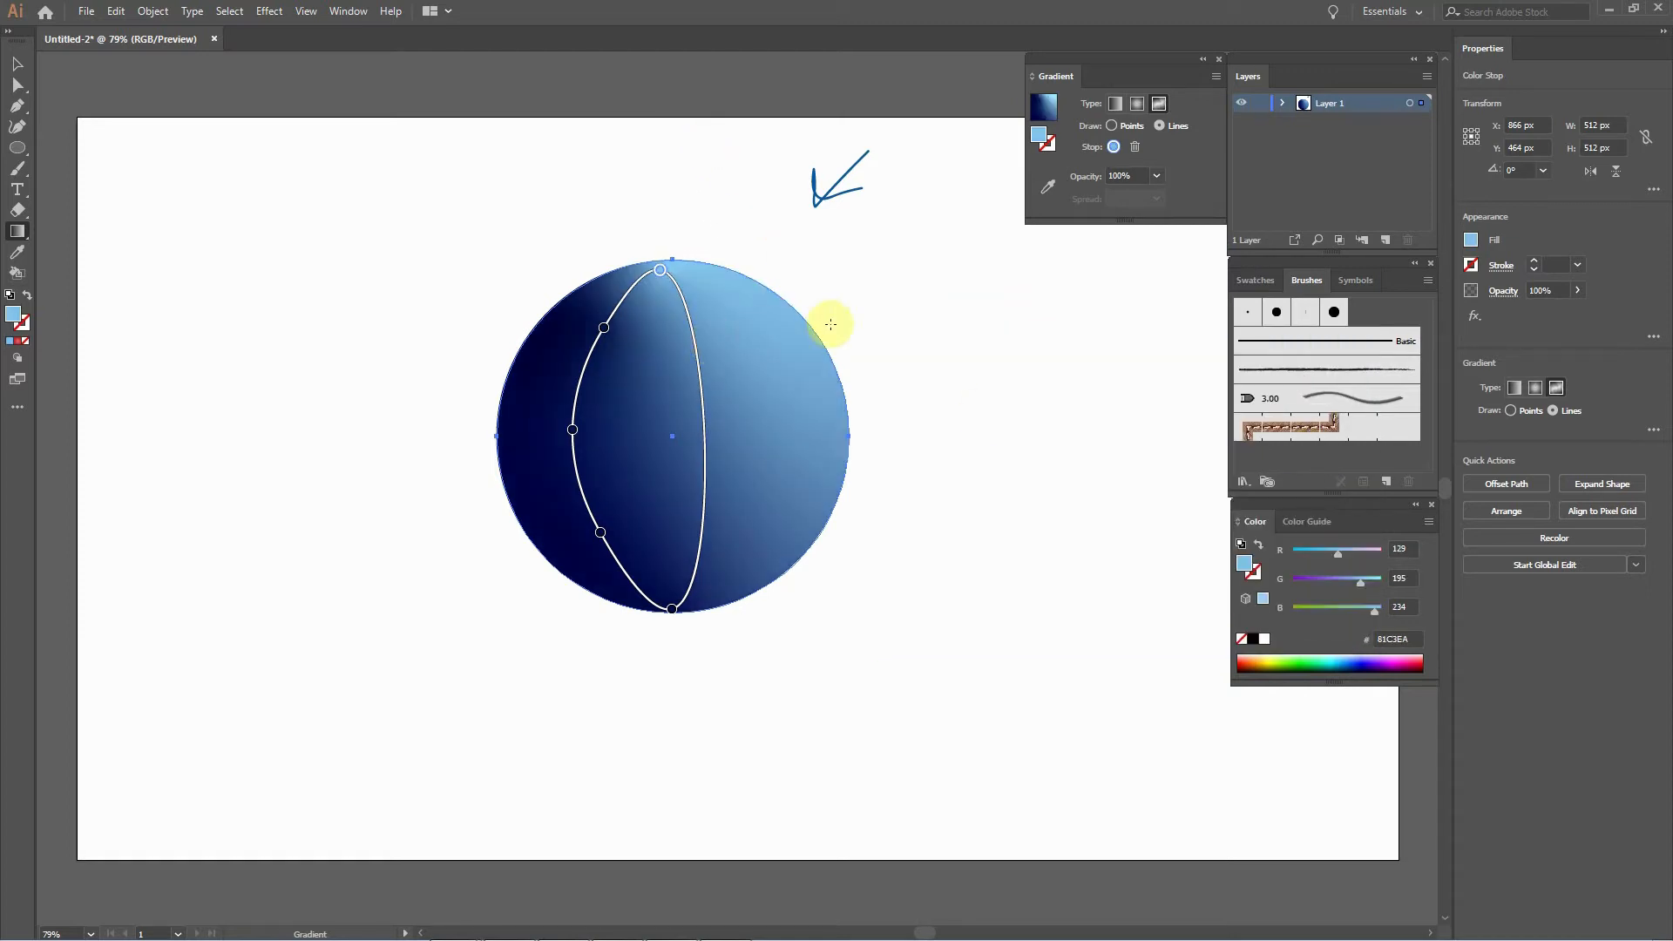
Sample the circle's light blue into the gradient line's other four points, from the upper-left point down to the bottom one, with the eyedropper.
left_click(604, 329)
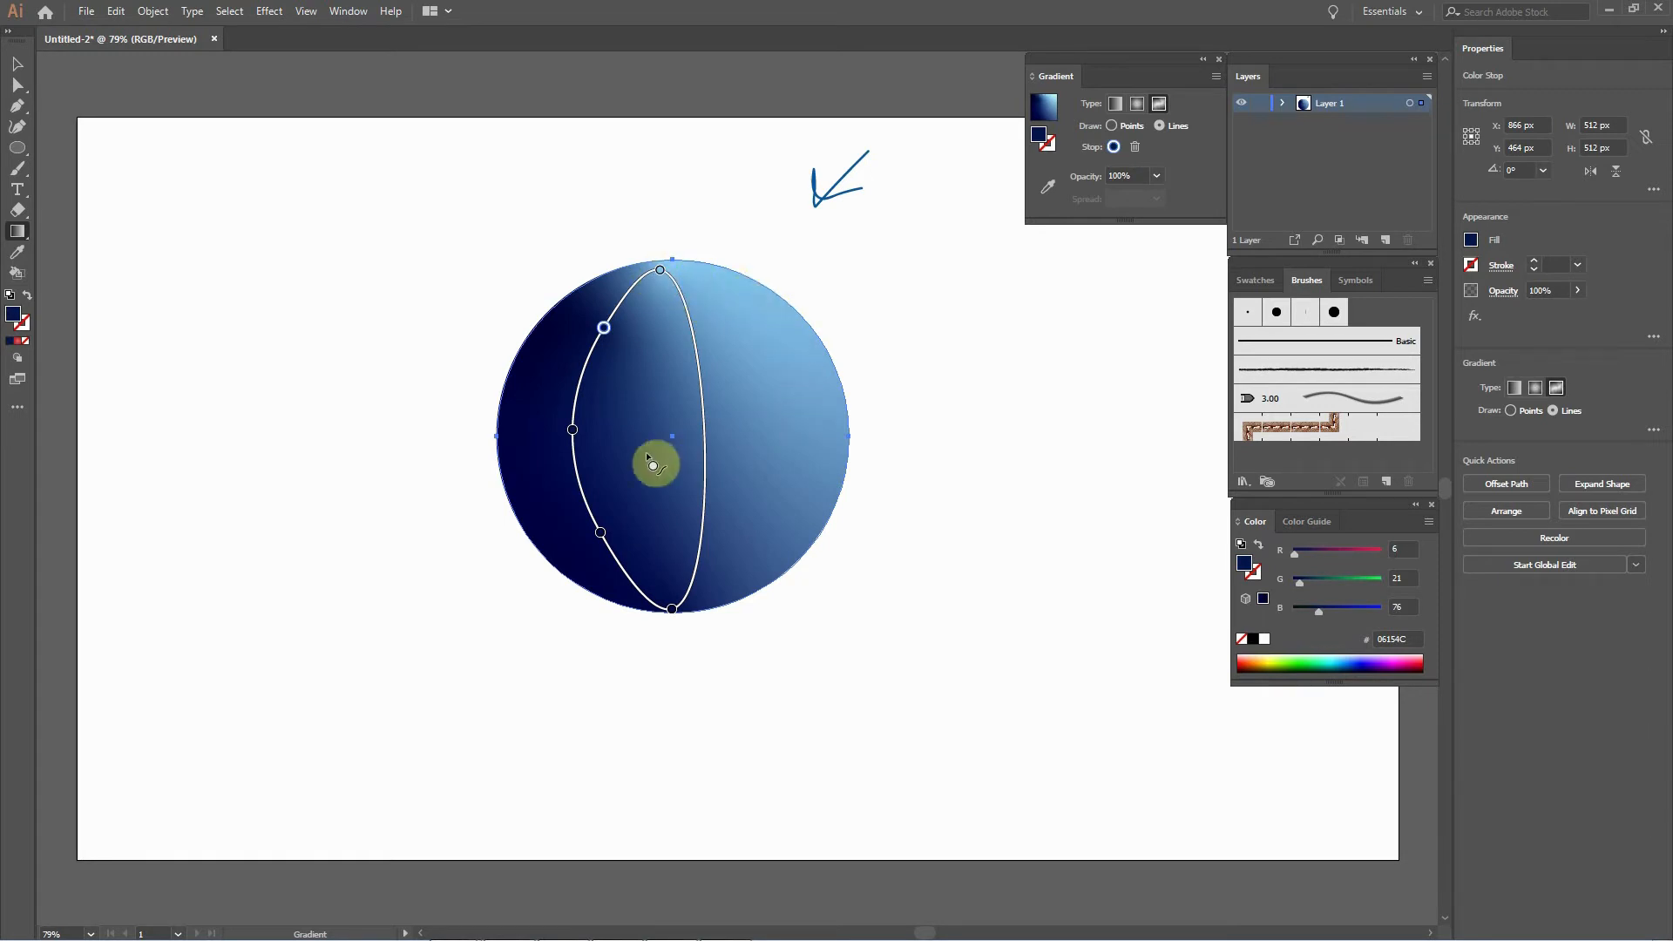
left_click(1047, 186)
left_click(806, 324)
left_click(572, 429)
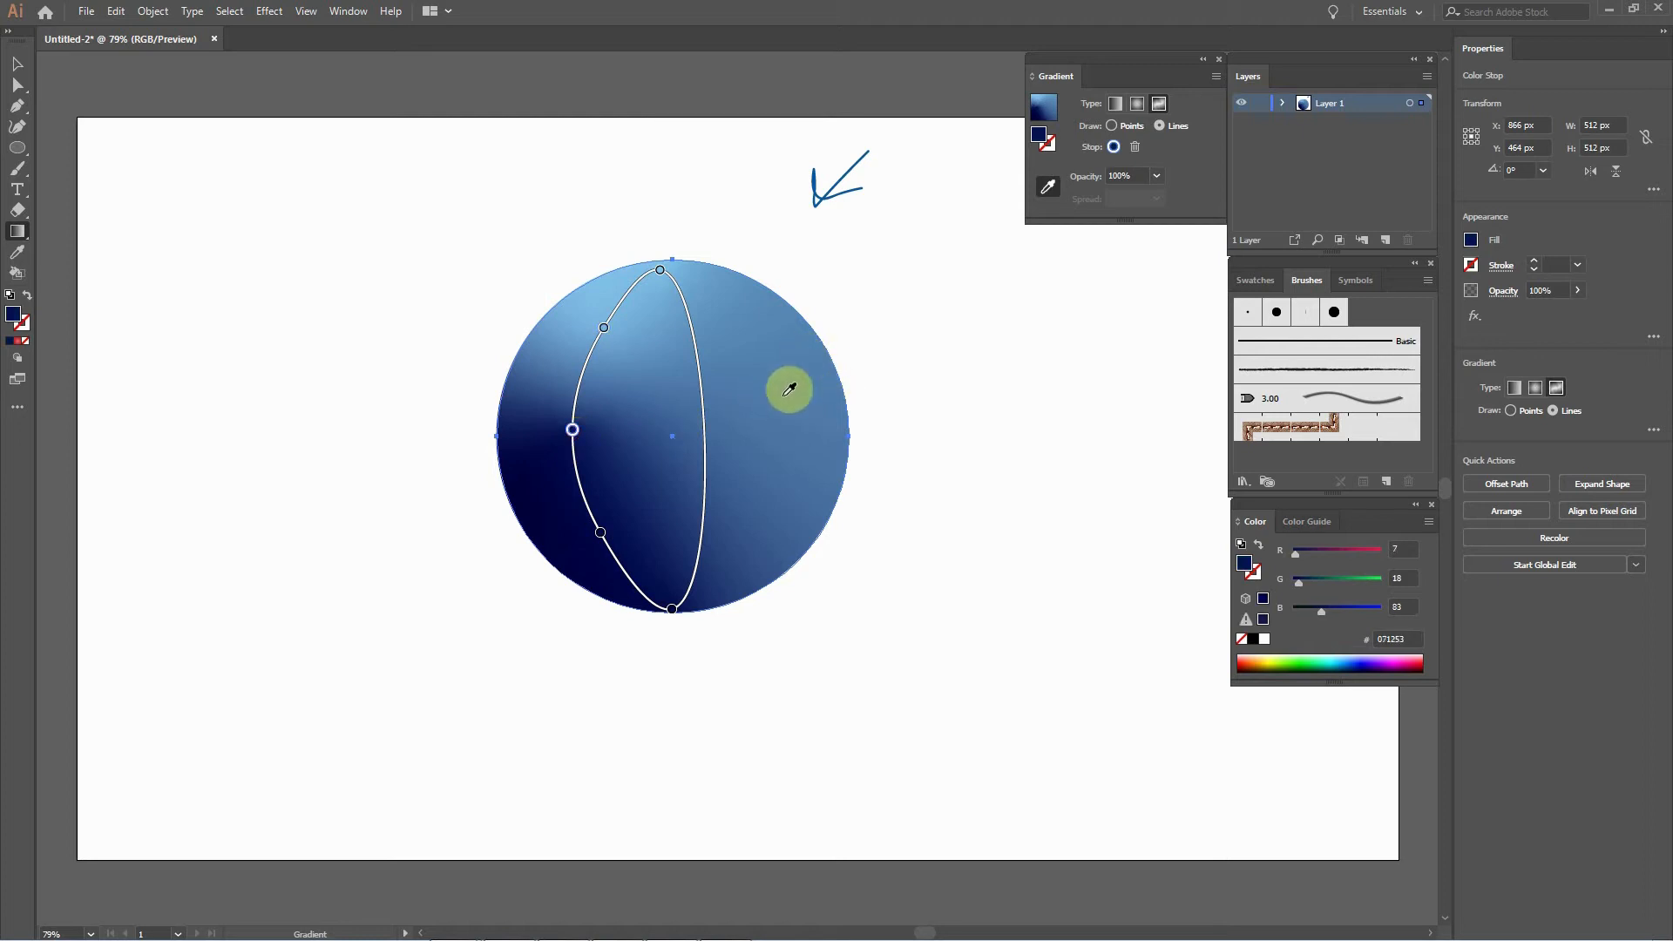
left_click(599, 302)
left_click(598, 533)
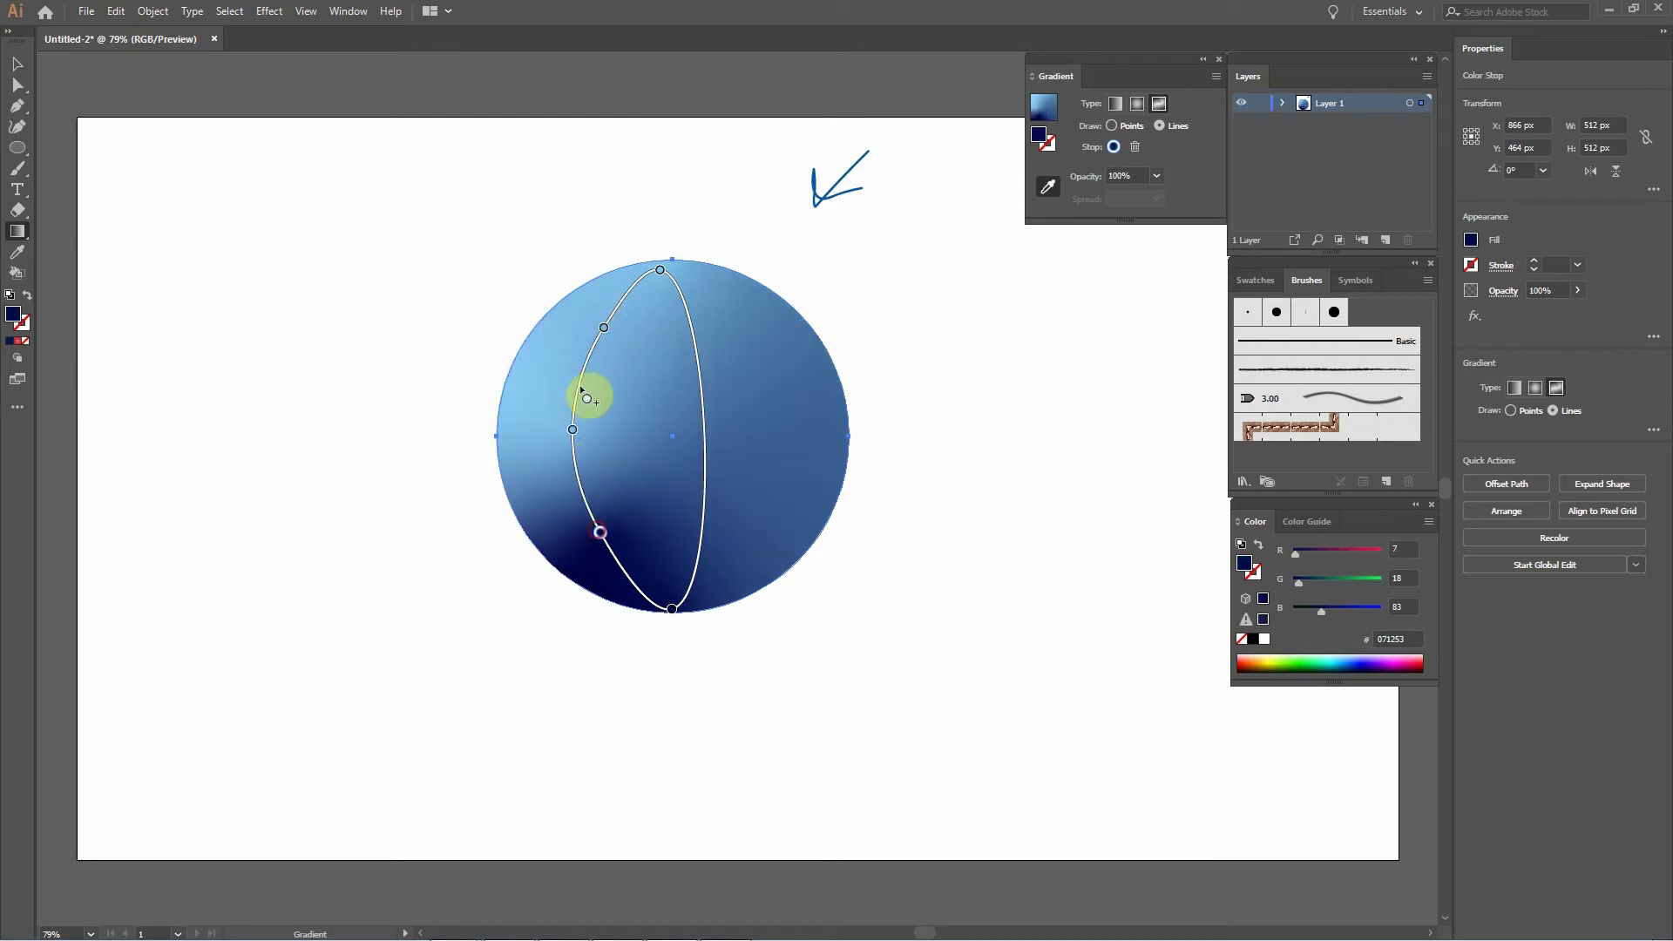
left_click(549, 411)
left_click(672, 612)
left_click(584, 528)
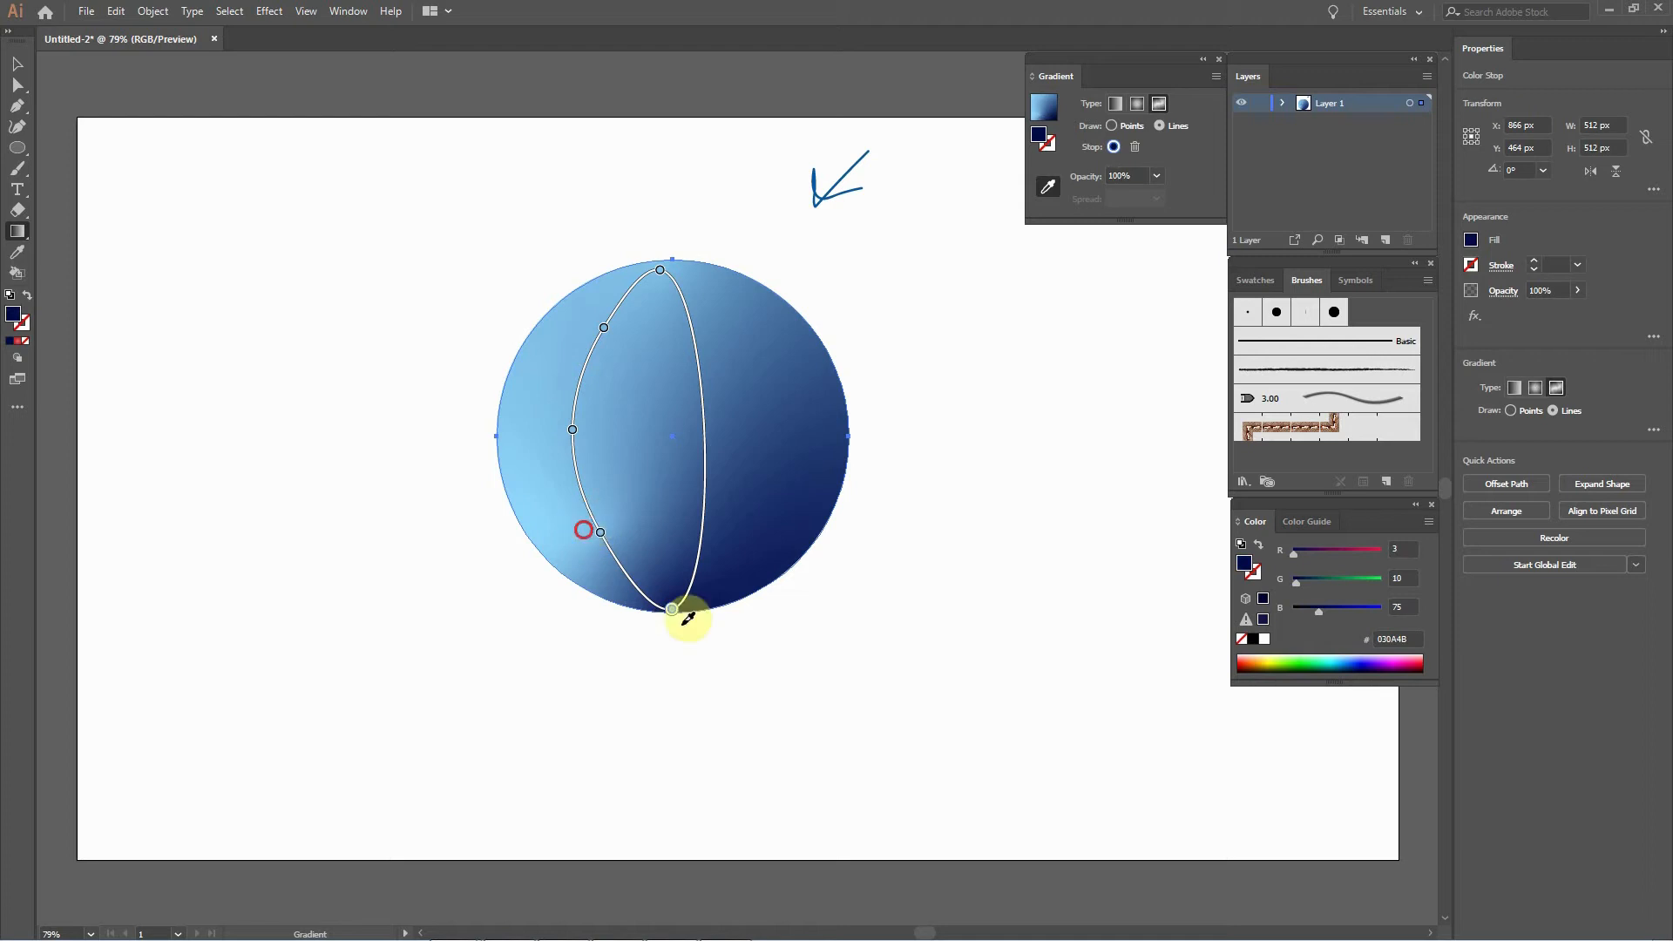
Set the colour of the gradient line's upper-left point to the slightly darker blue 70AFD6.
left_click(603, 328)
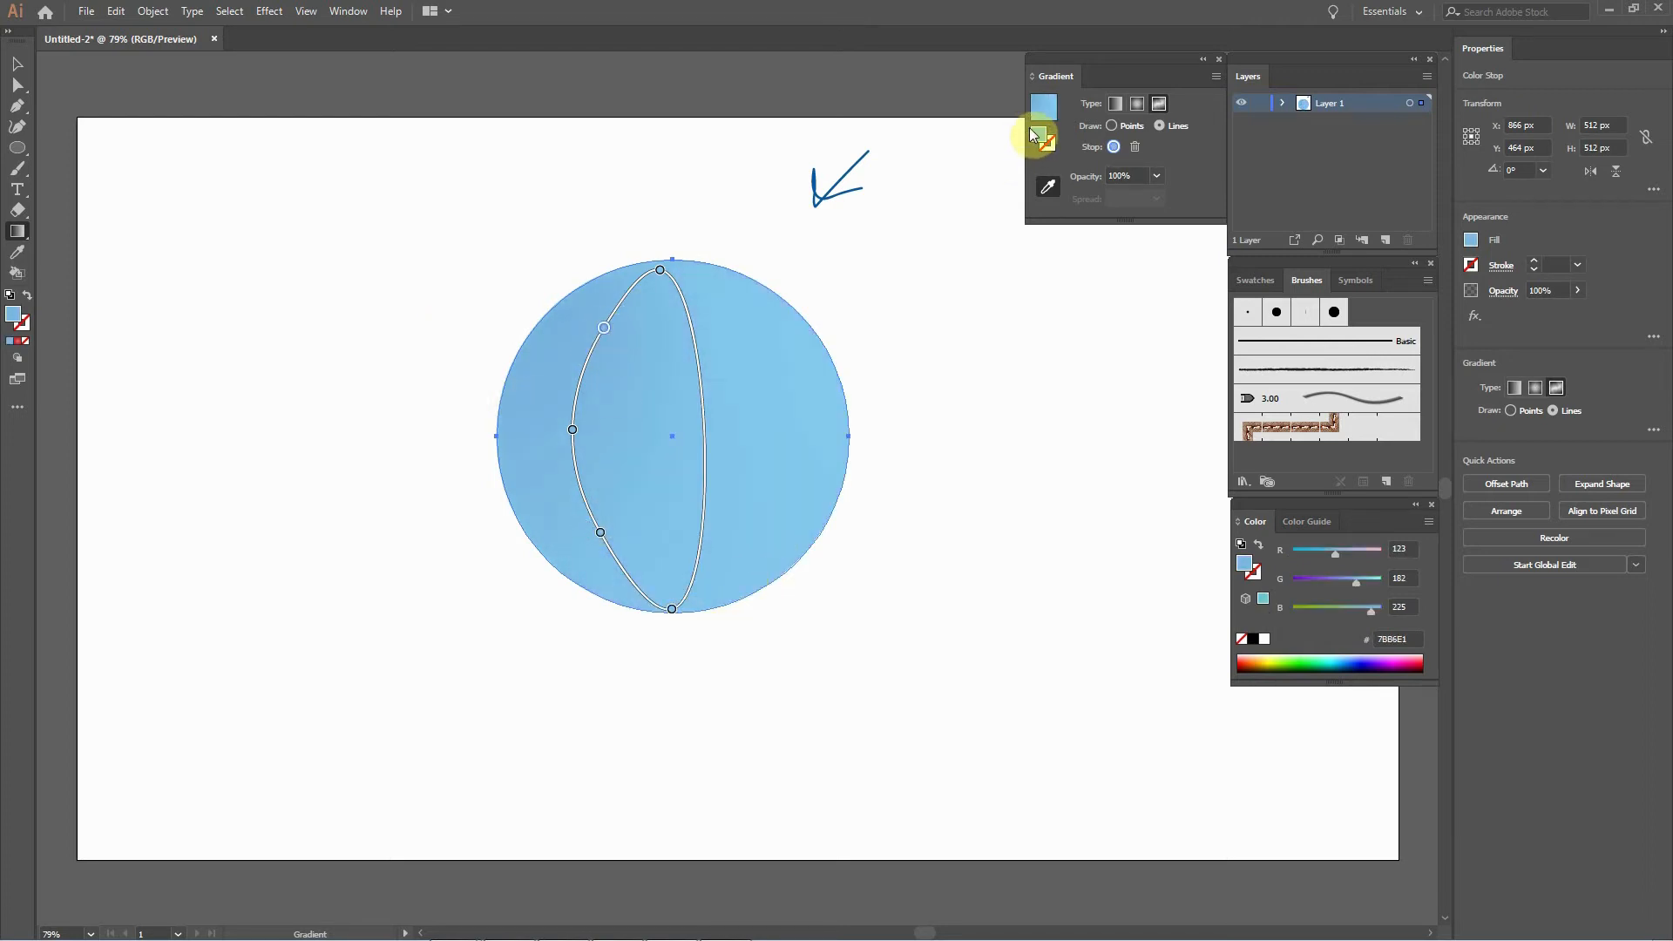
left_click(1042, 141)
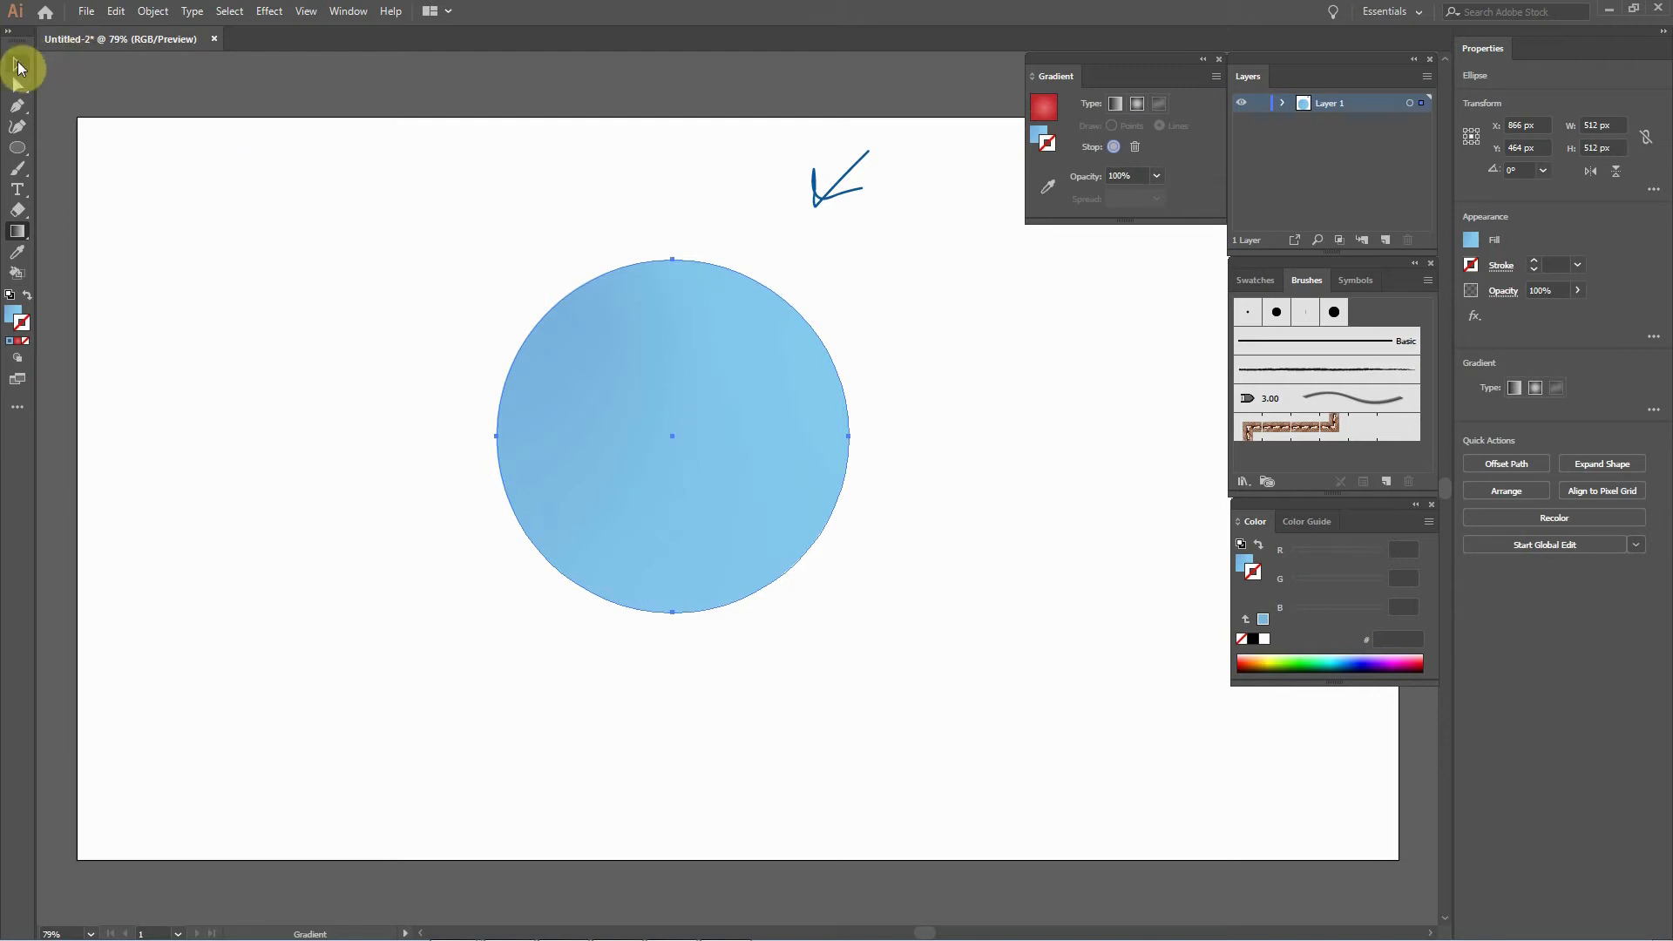
left_click(1039, 135)
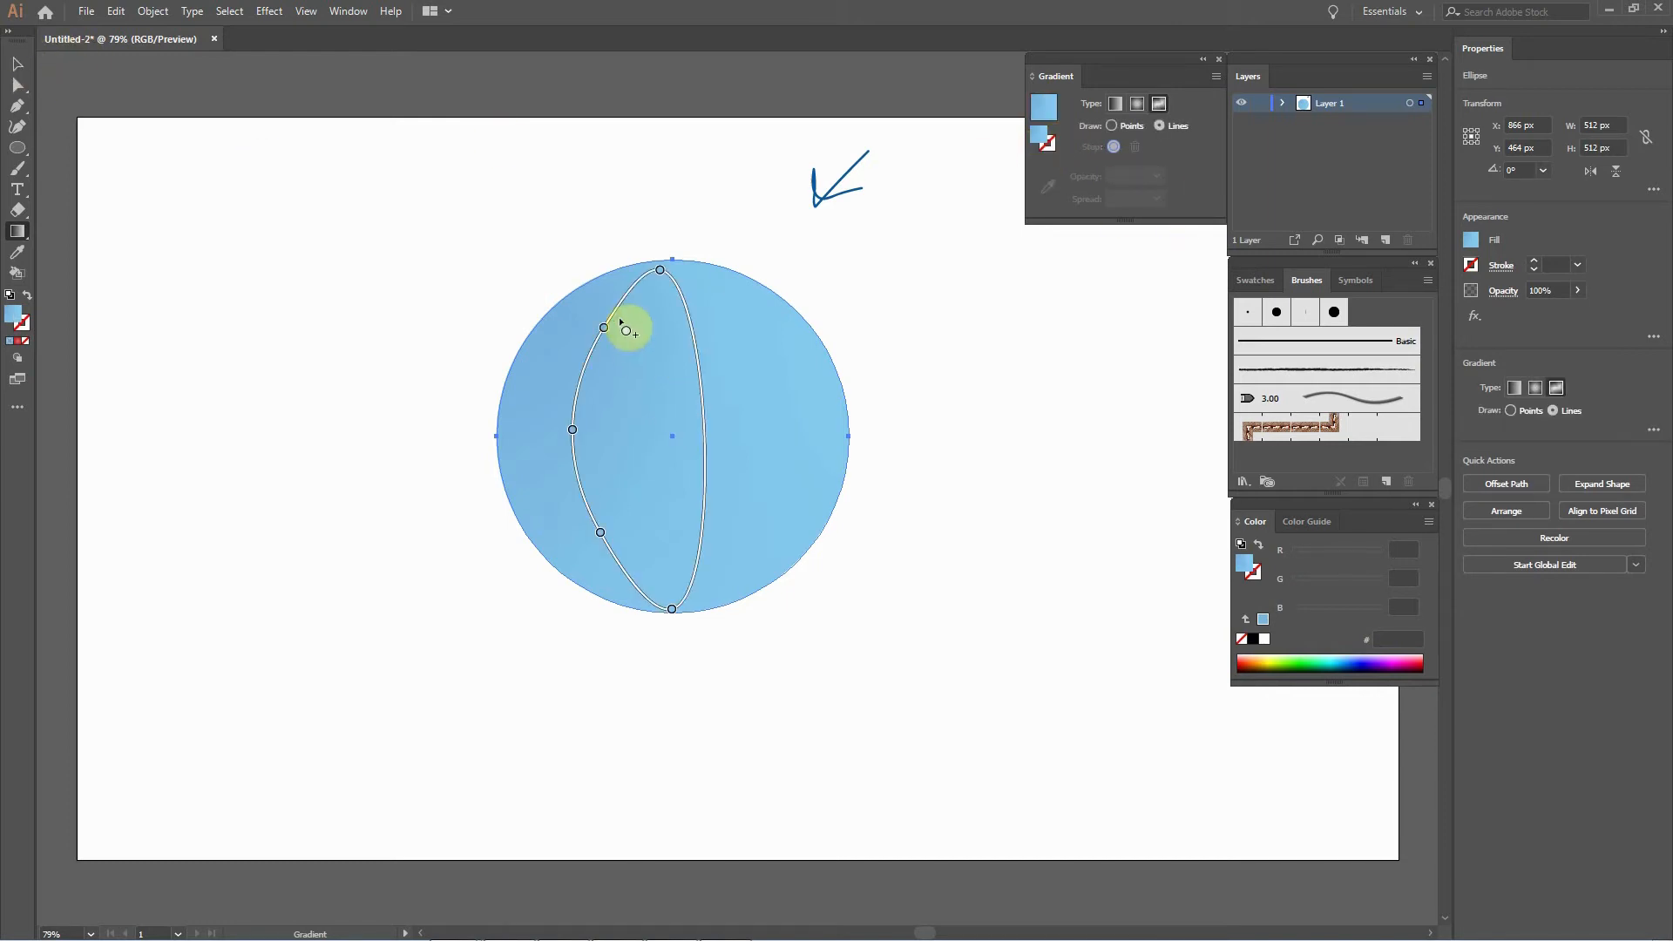
left_click(604, 328)
double_click(1039, 135)
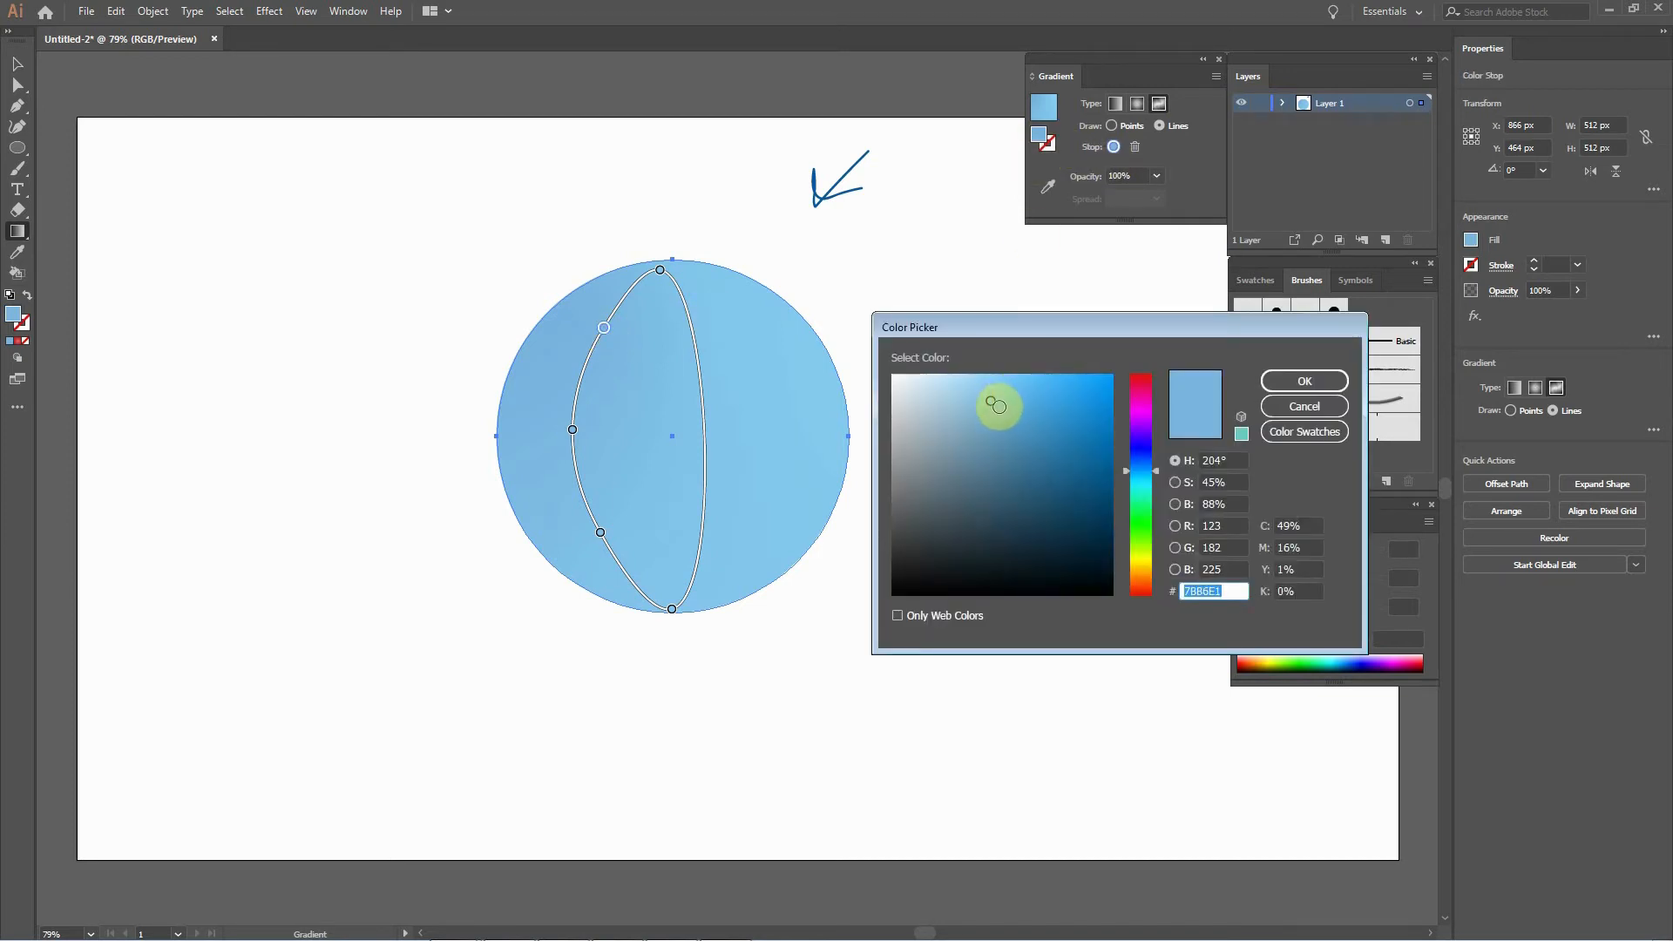
left_click(998, 408)
left_click(1288, 374)
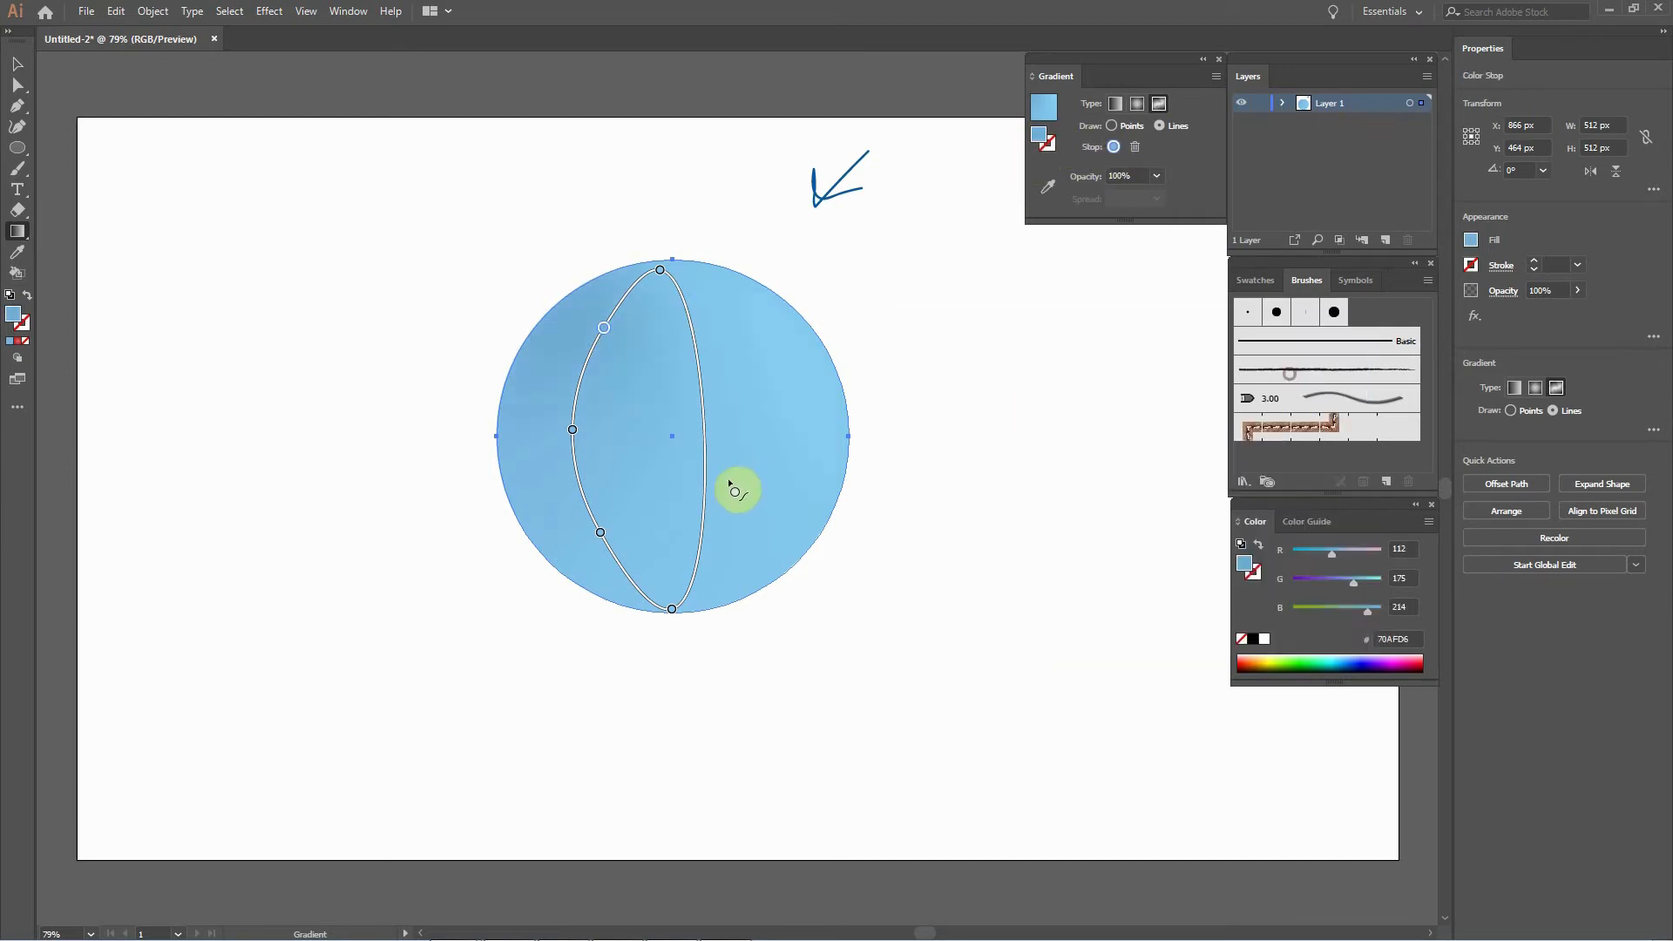
Set the colour of the gradient line's middle-left point to the blue 6FB3D8.
double_click(571, 427)
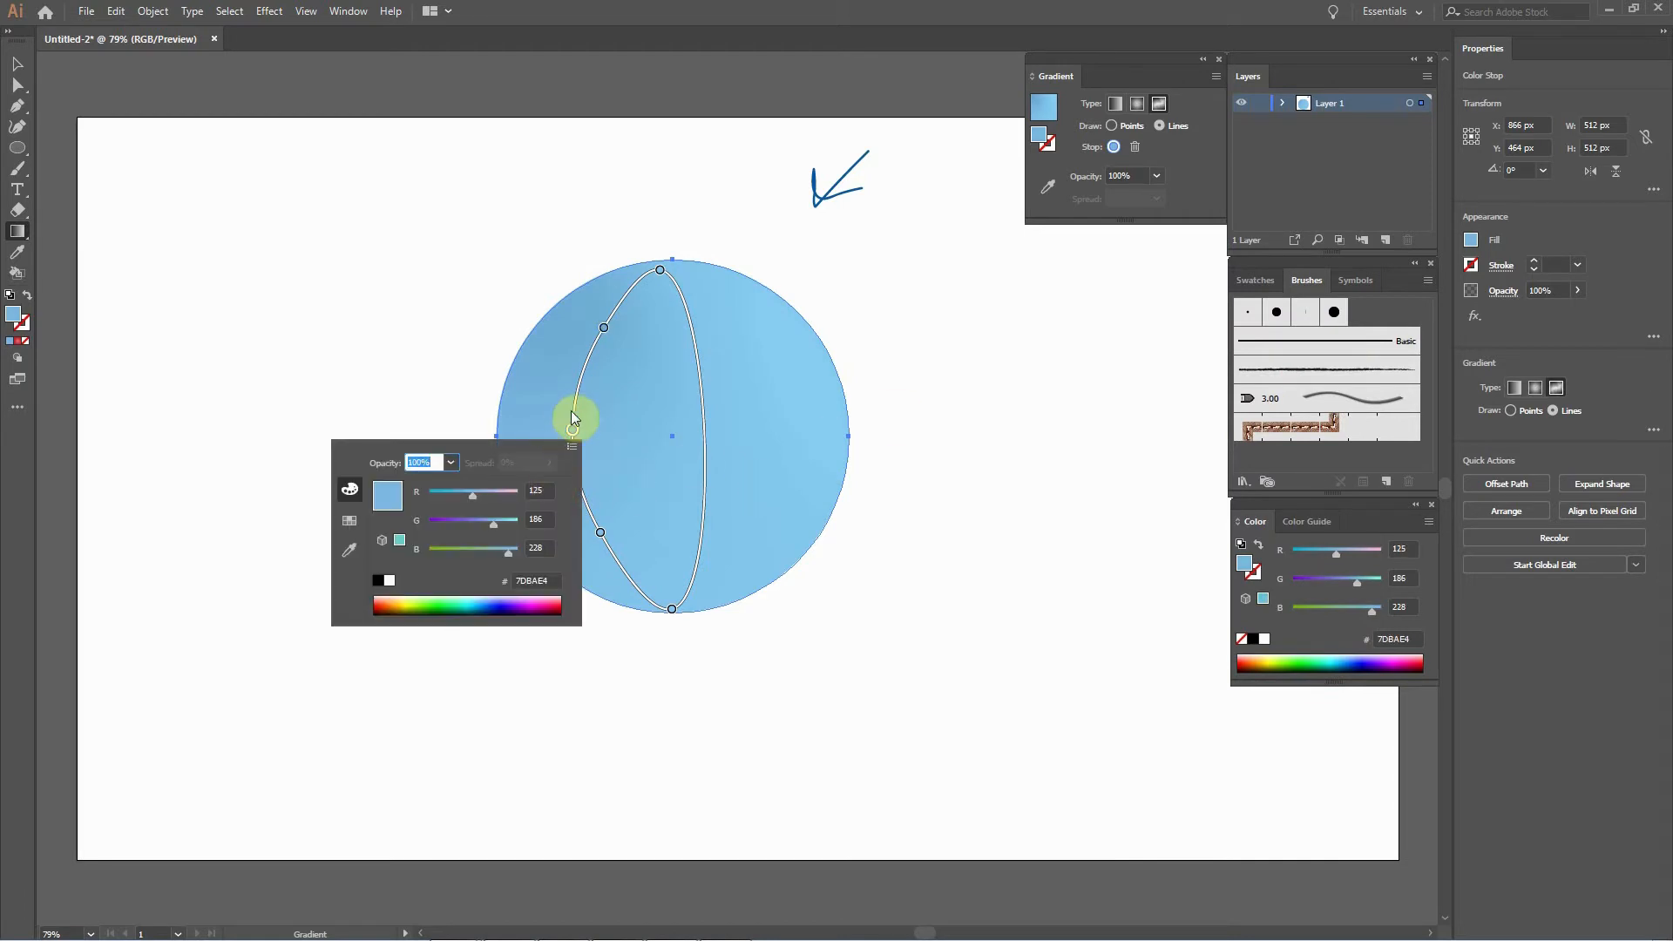
left_click(570, 428)
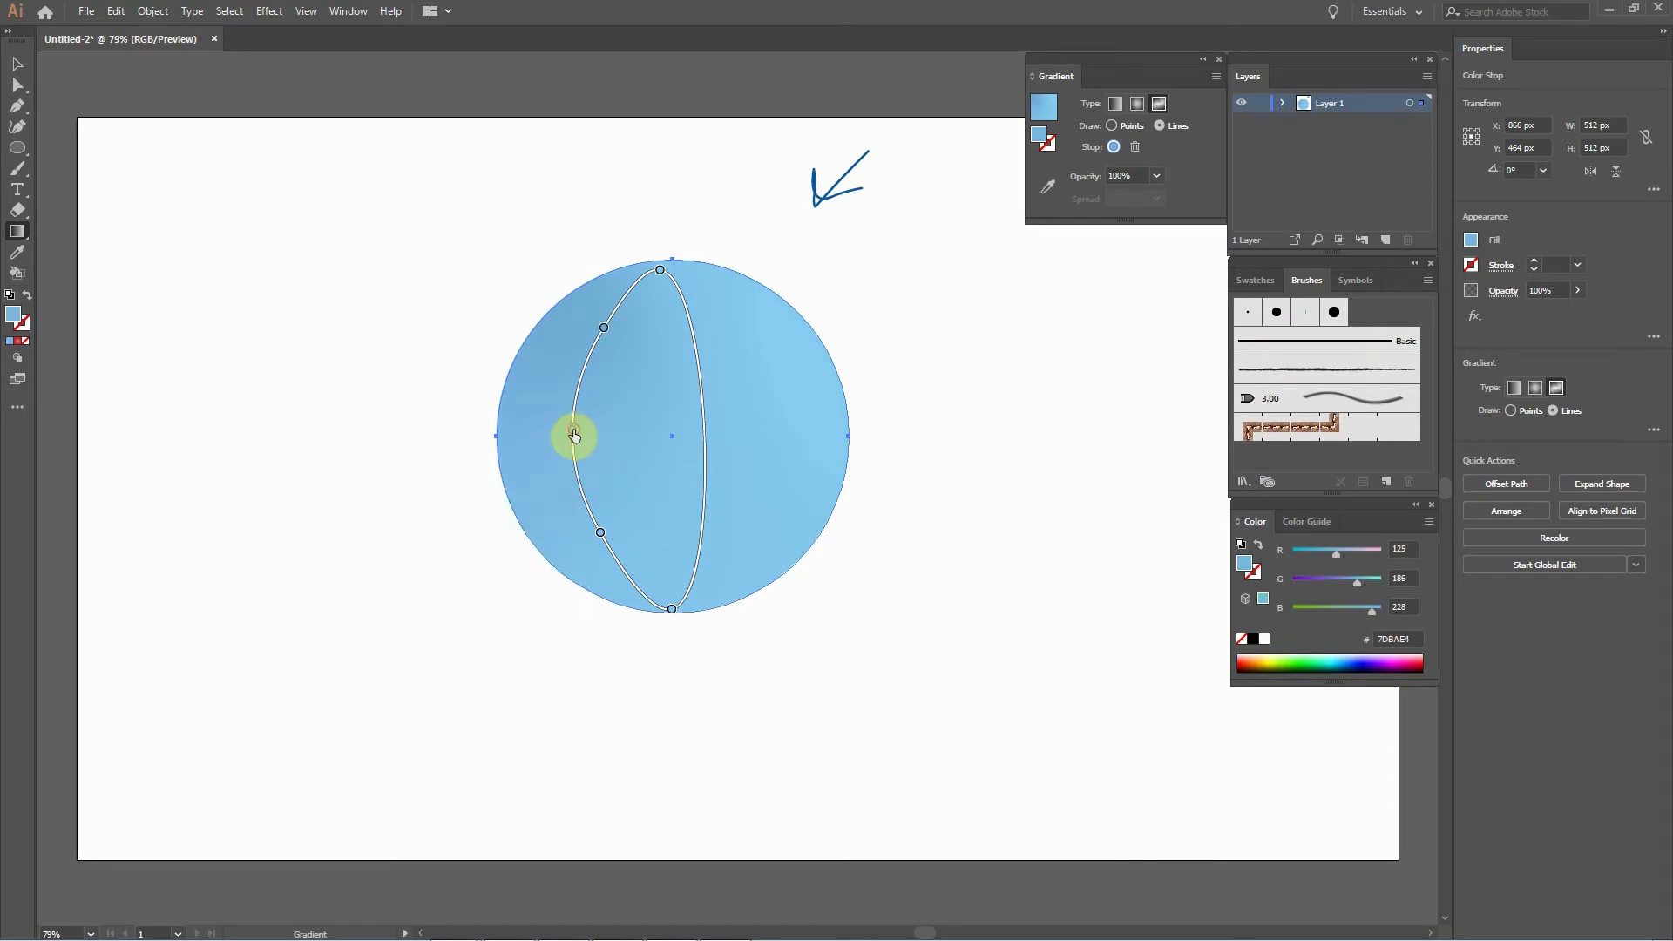
double_click(1040, 138)
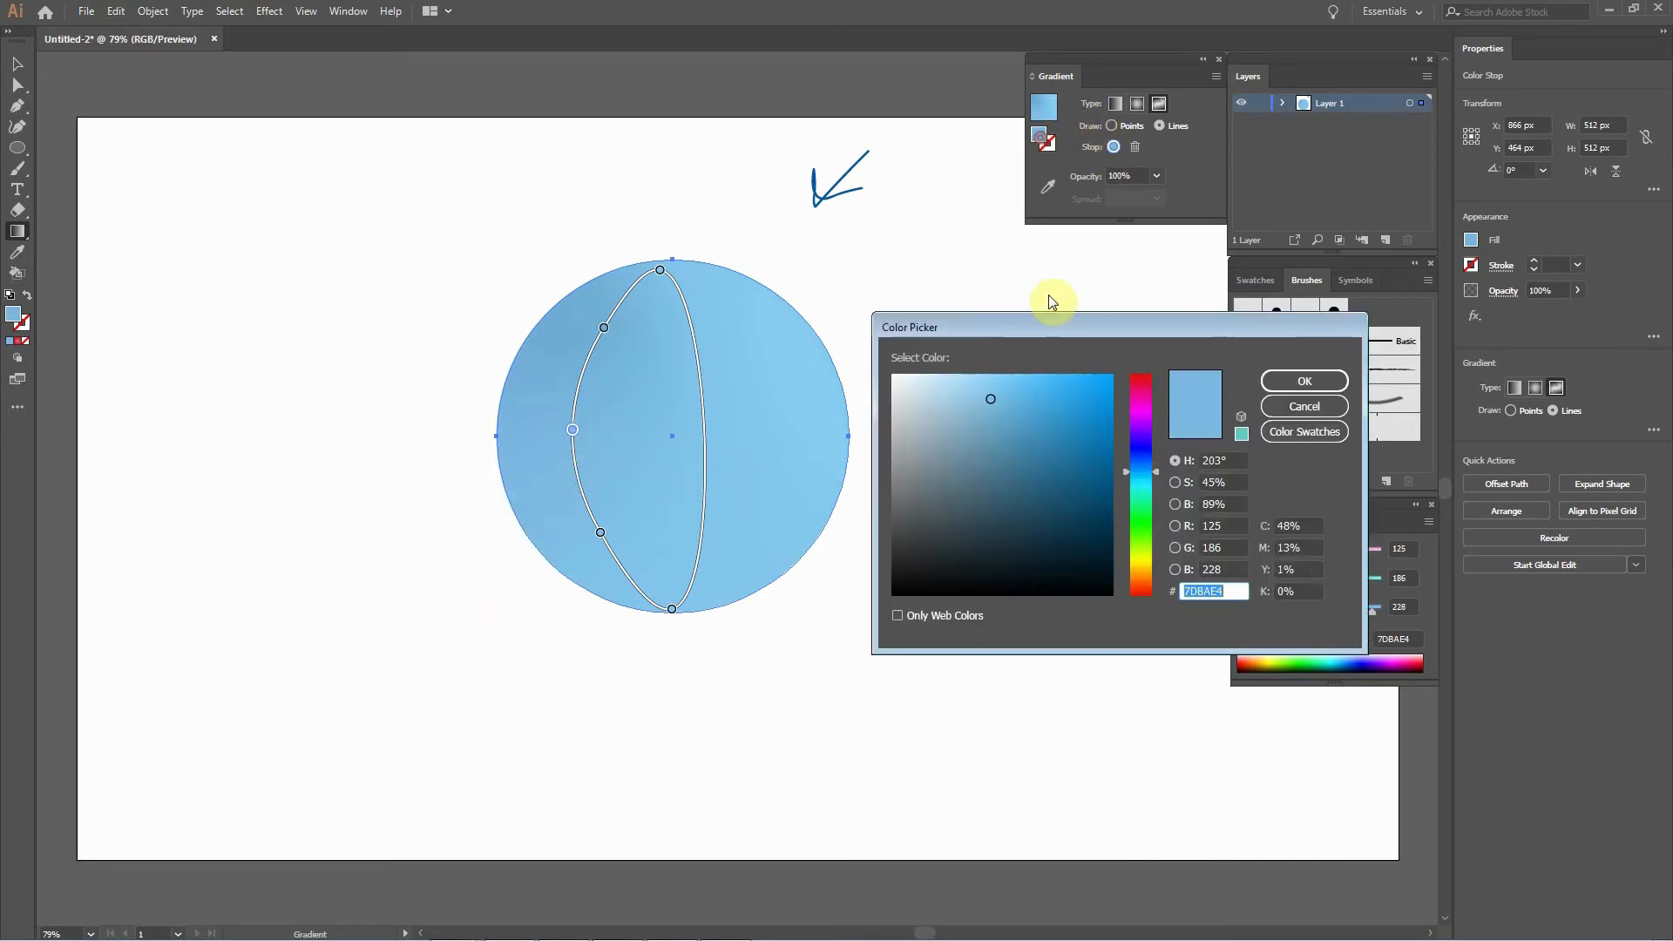
left_click(999, 406)
left_click(1304, 381)
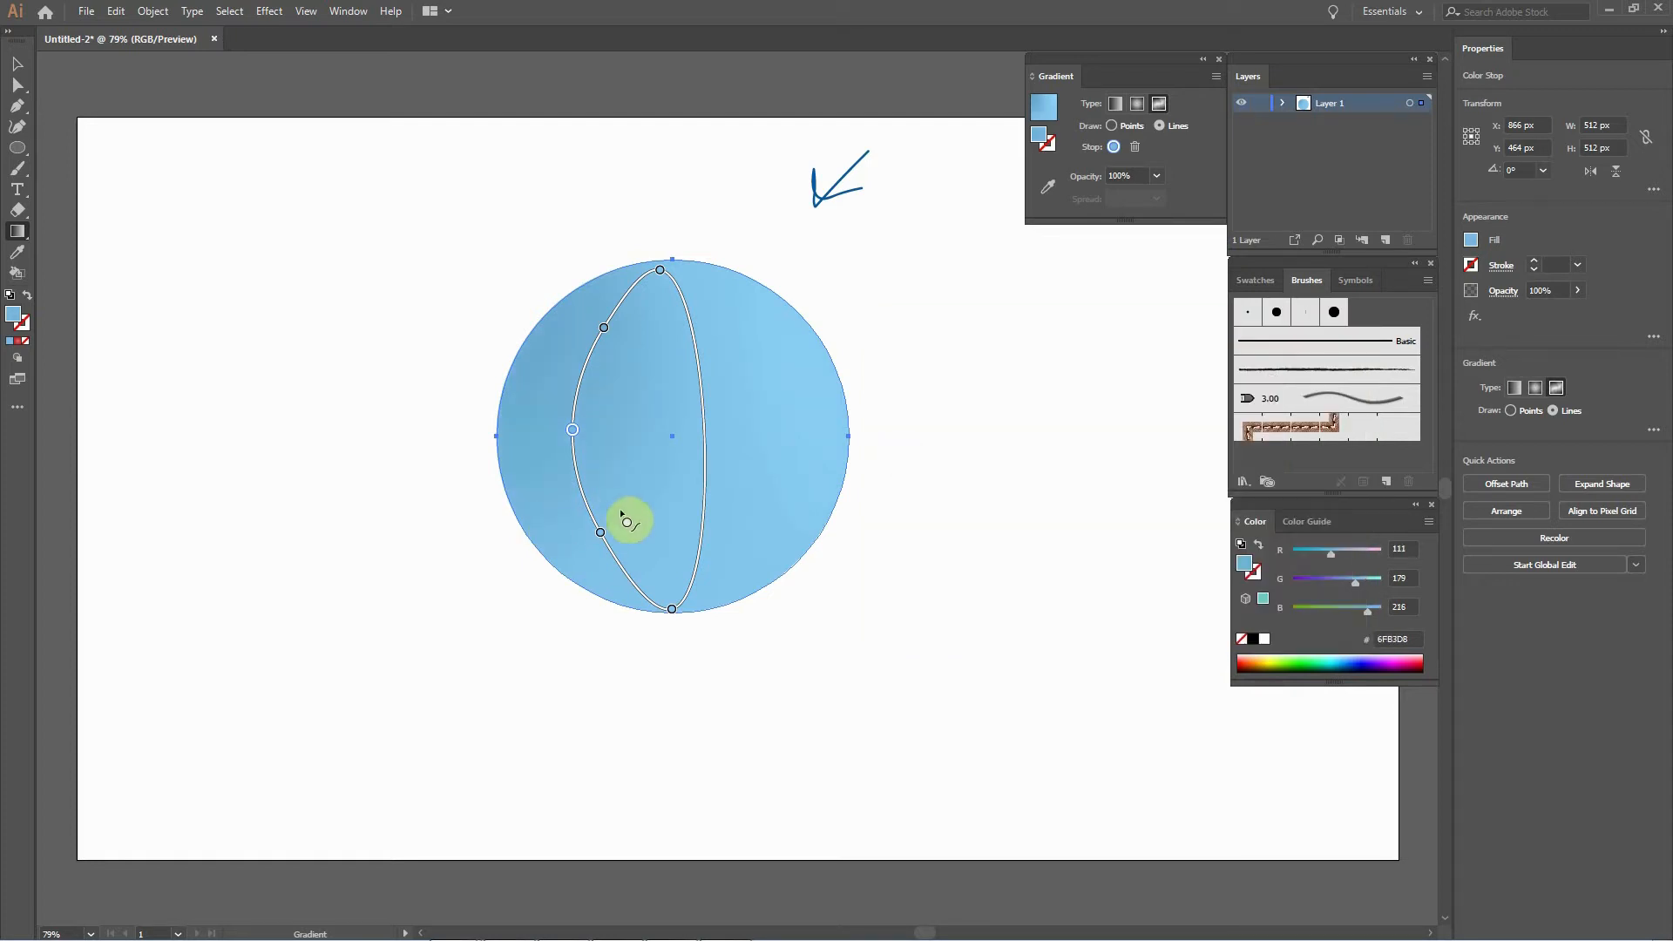
double_click(599, 537)
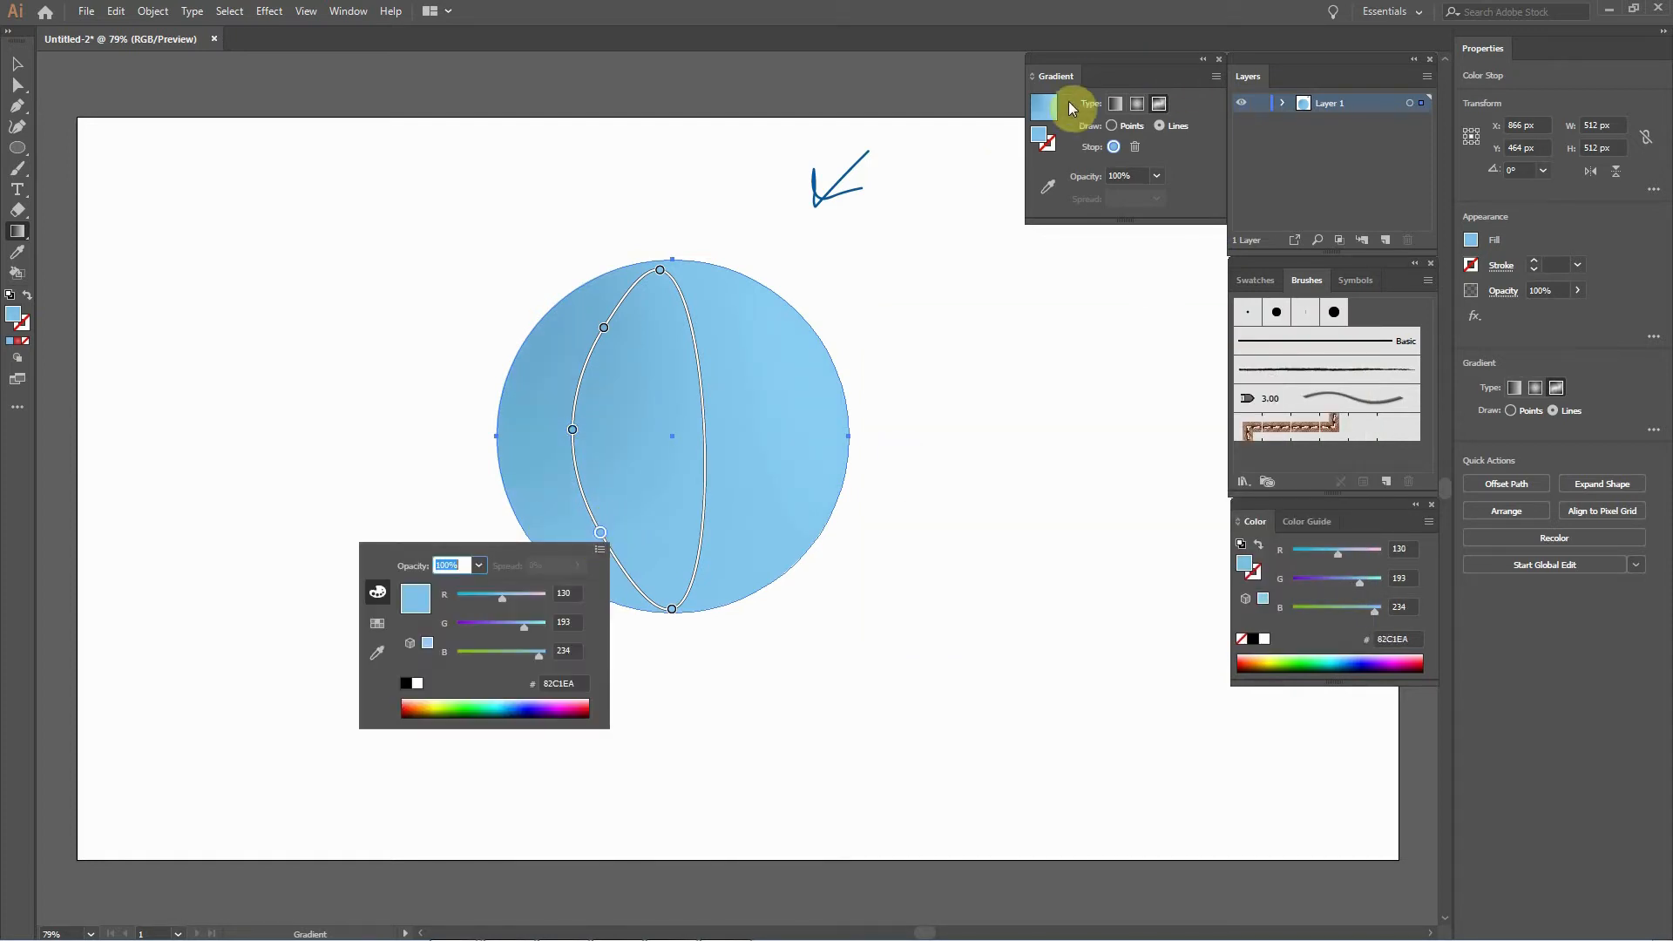
left_click(943, 558)
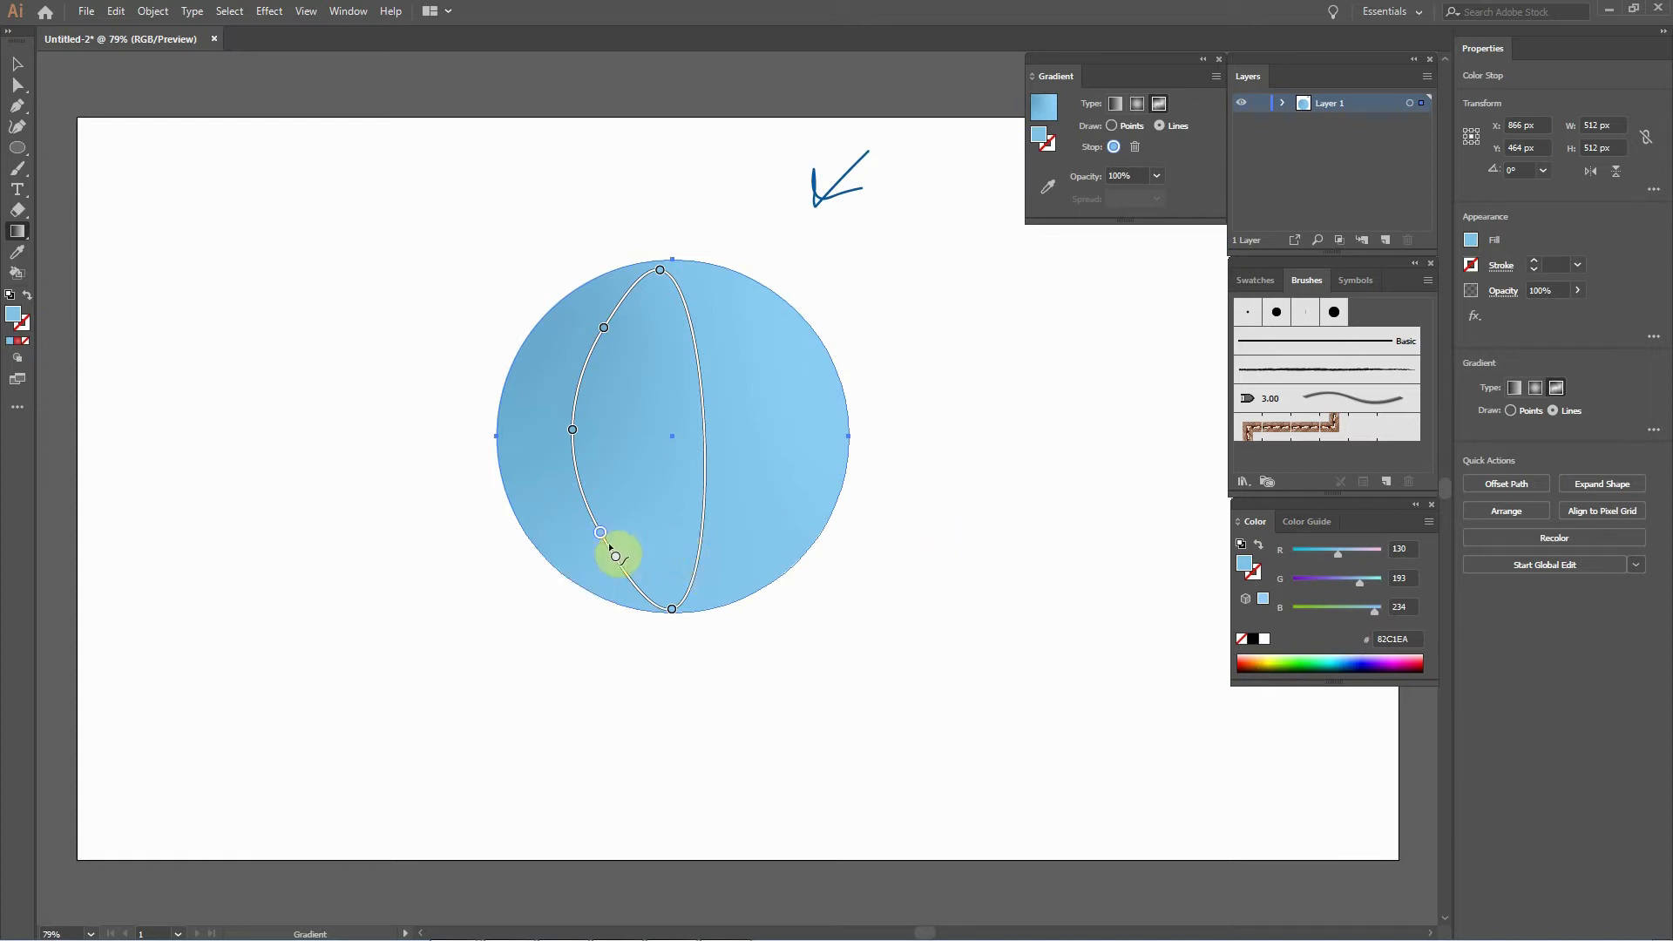
double_click(1039, 137)
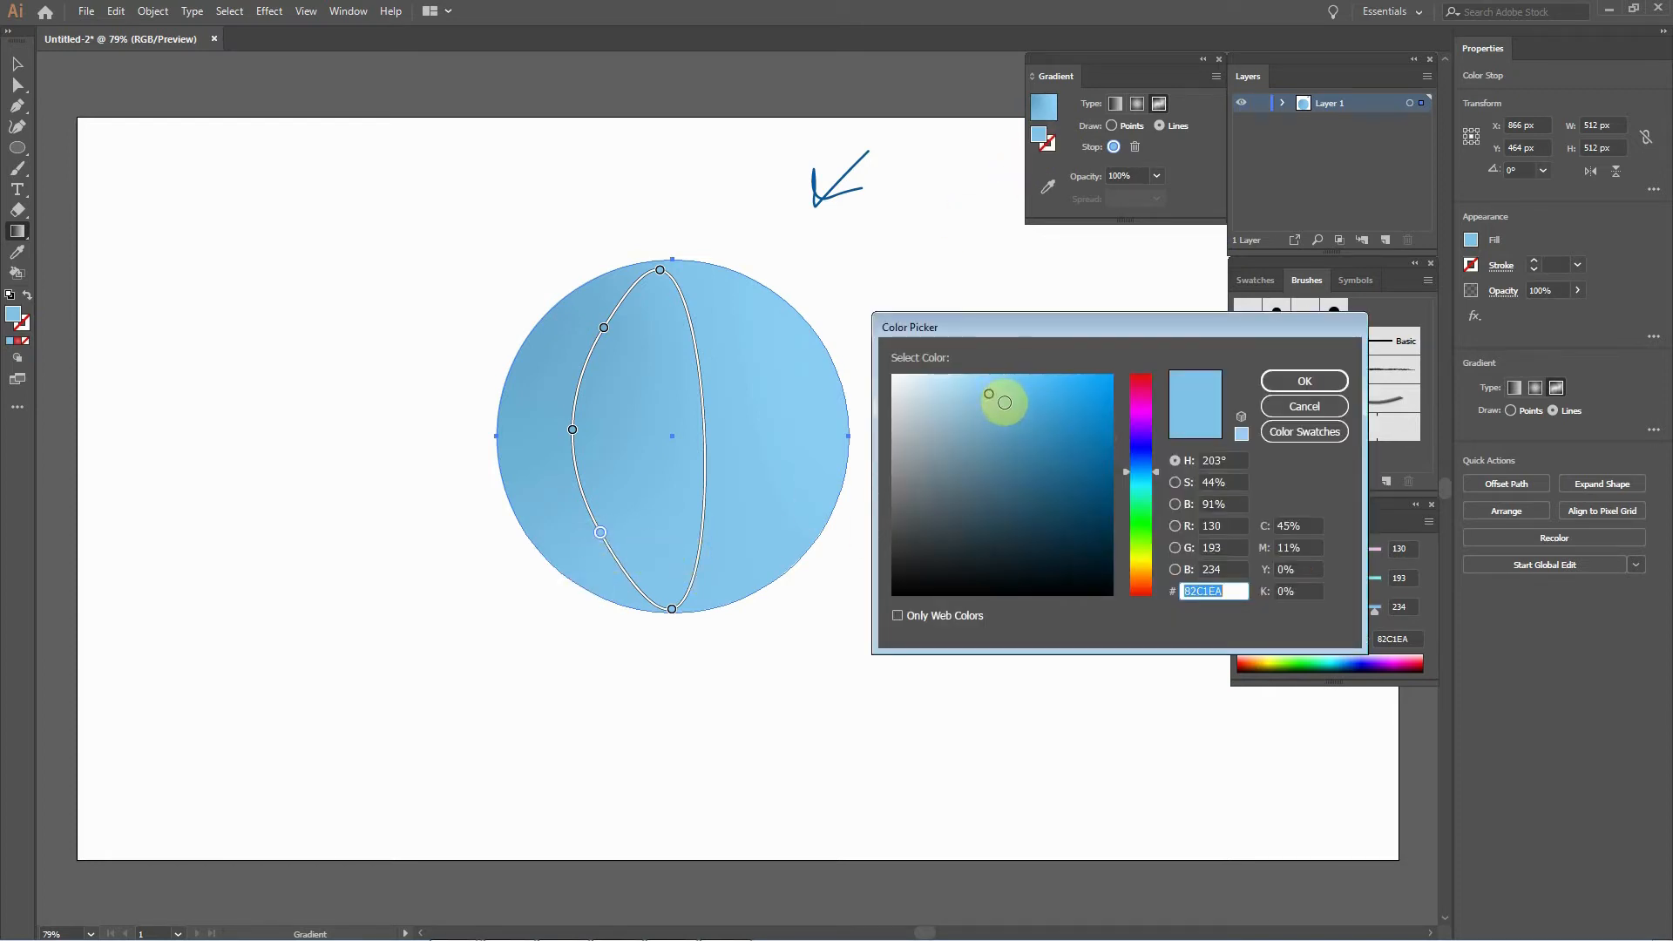
left_click(1304, 406)
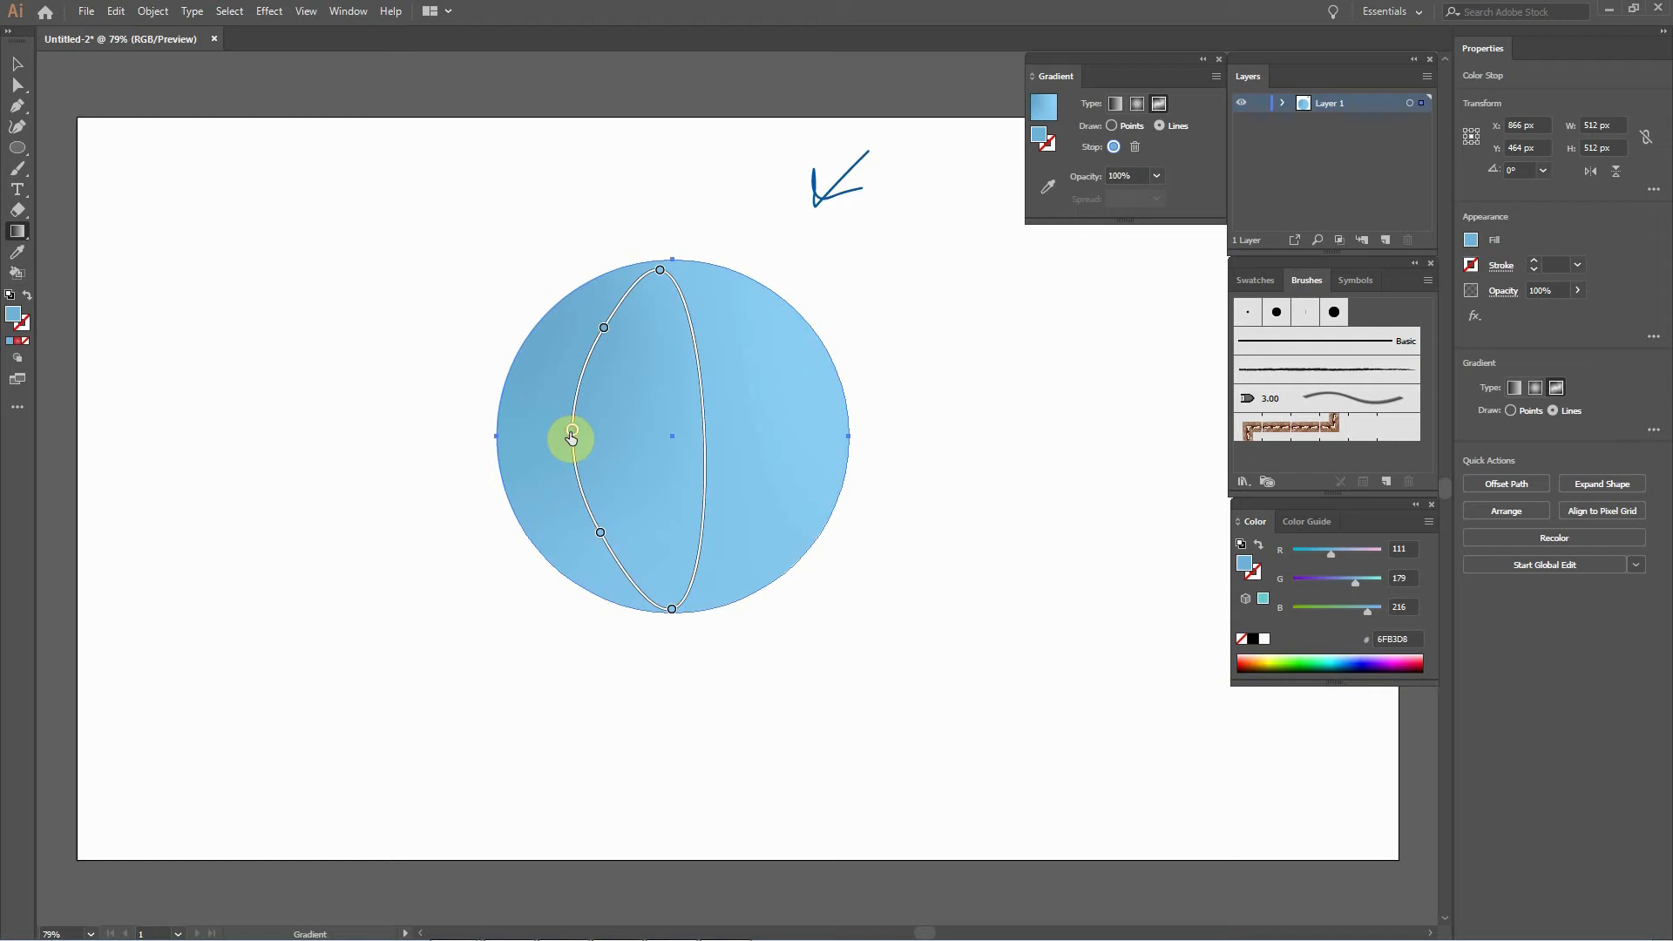
Sample the blue beside the upper-left point into the gradient line's middle-left point, and darken it to 63A5C6.
left_click(1050, 187)
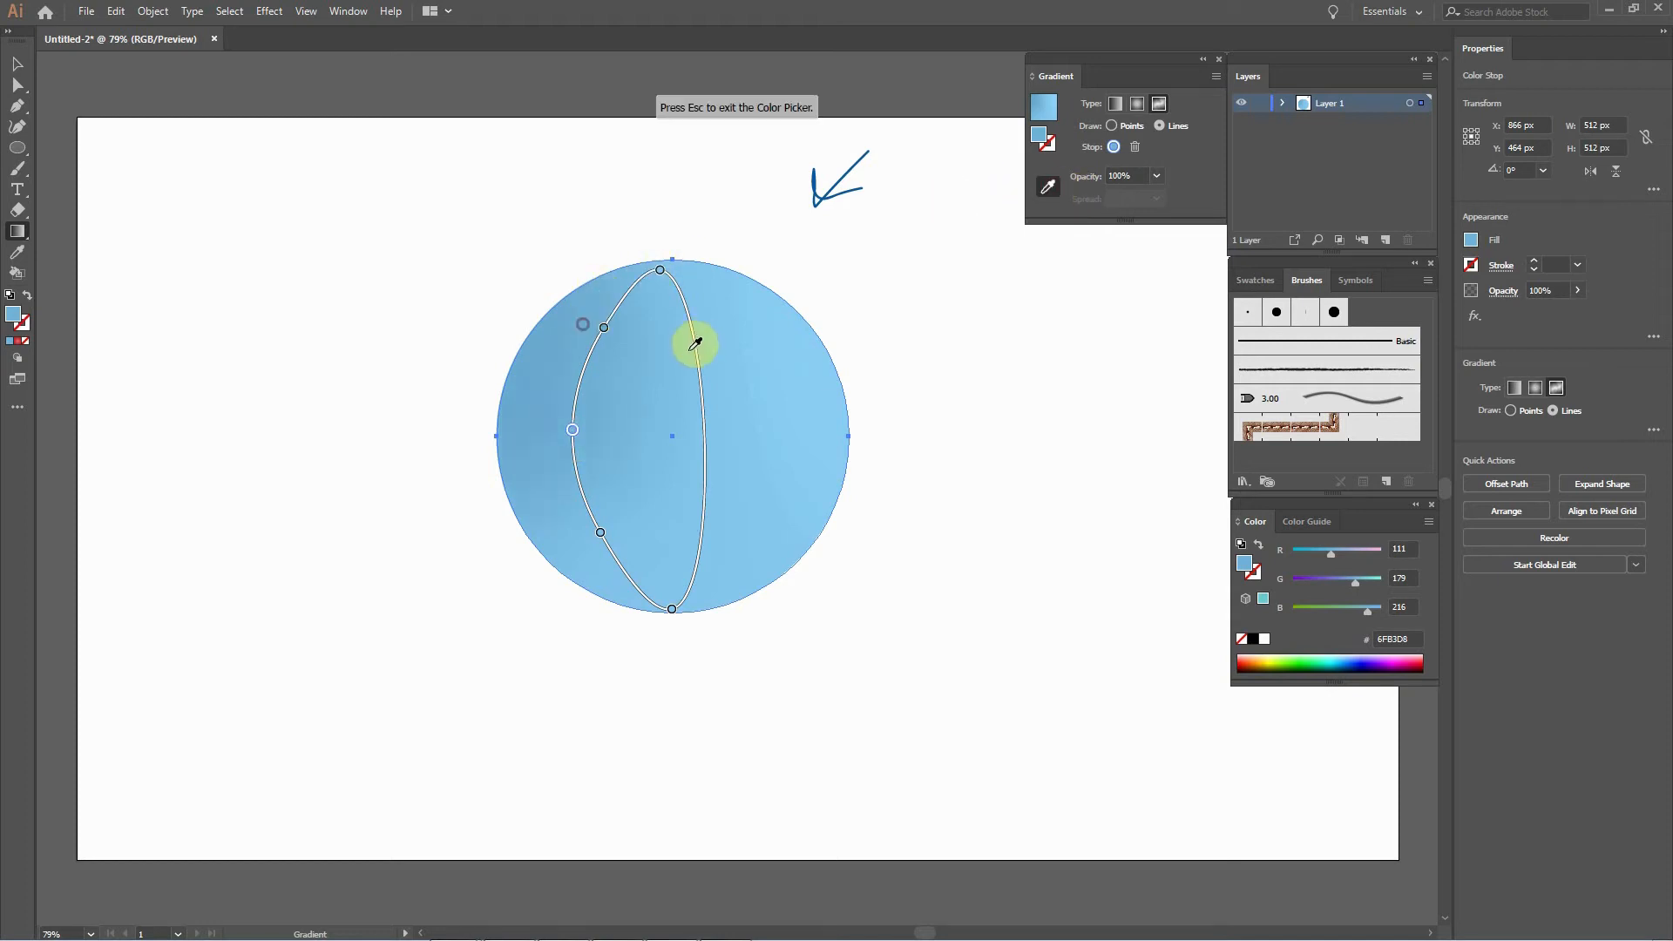
left_click(568, 434)
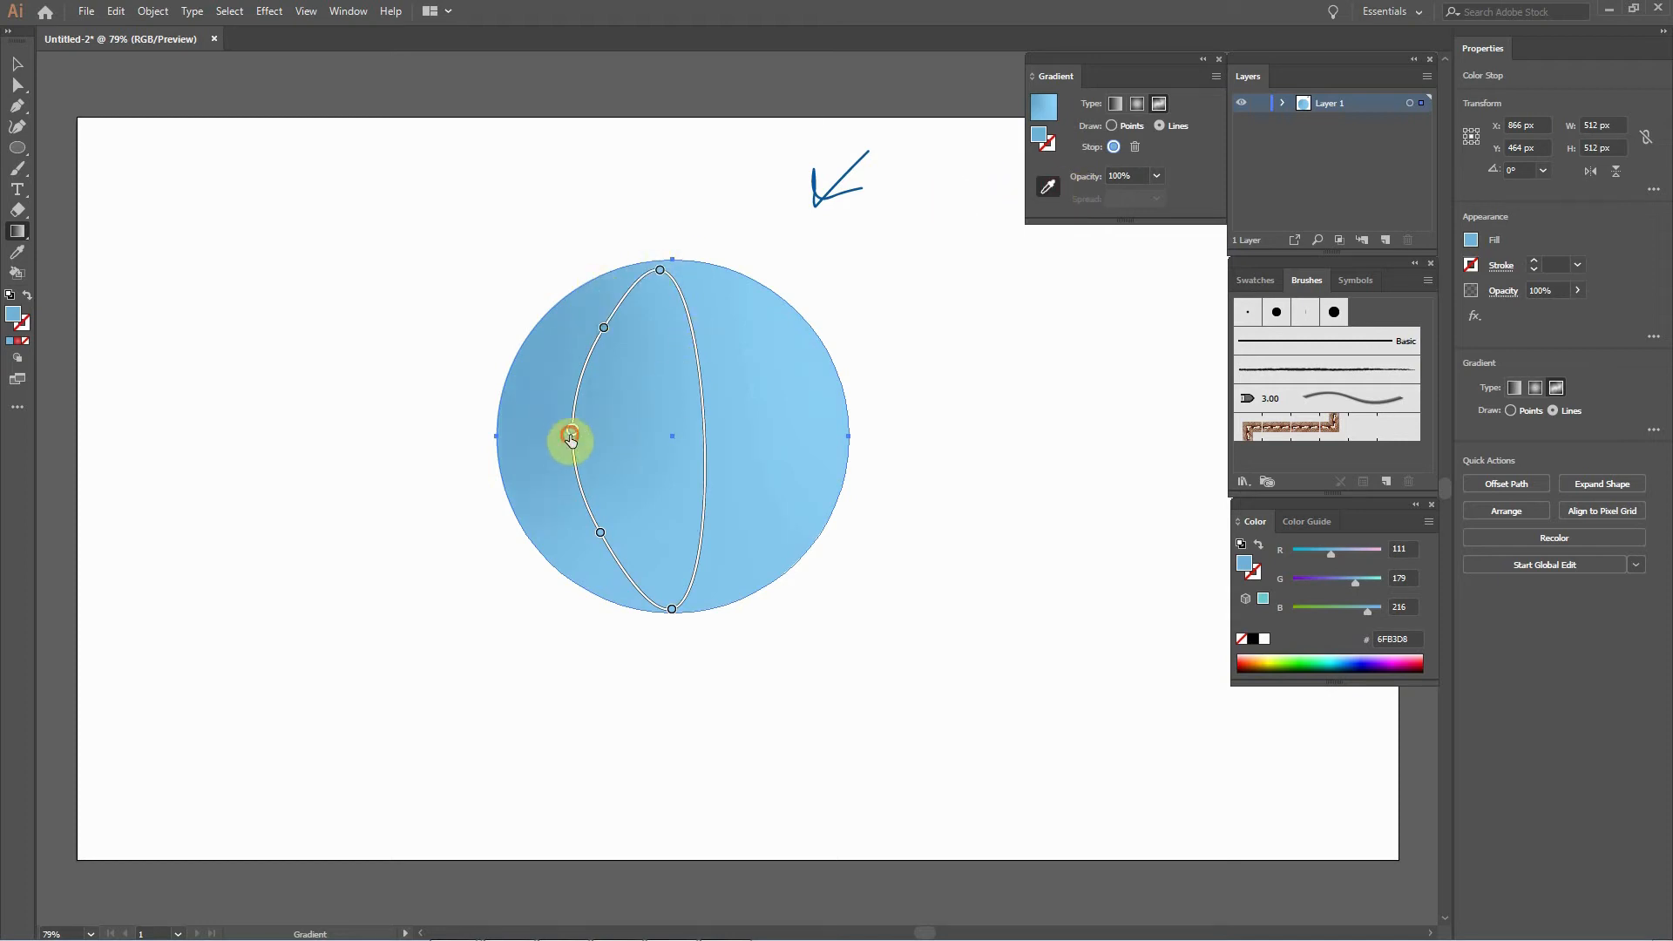
double_click(1039, 139)
left_click_drag(995, 414, 1009, 427)
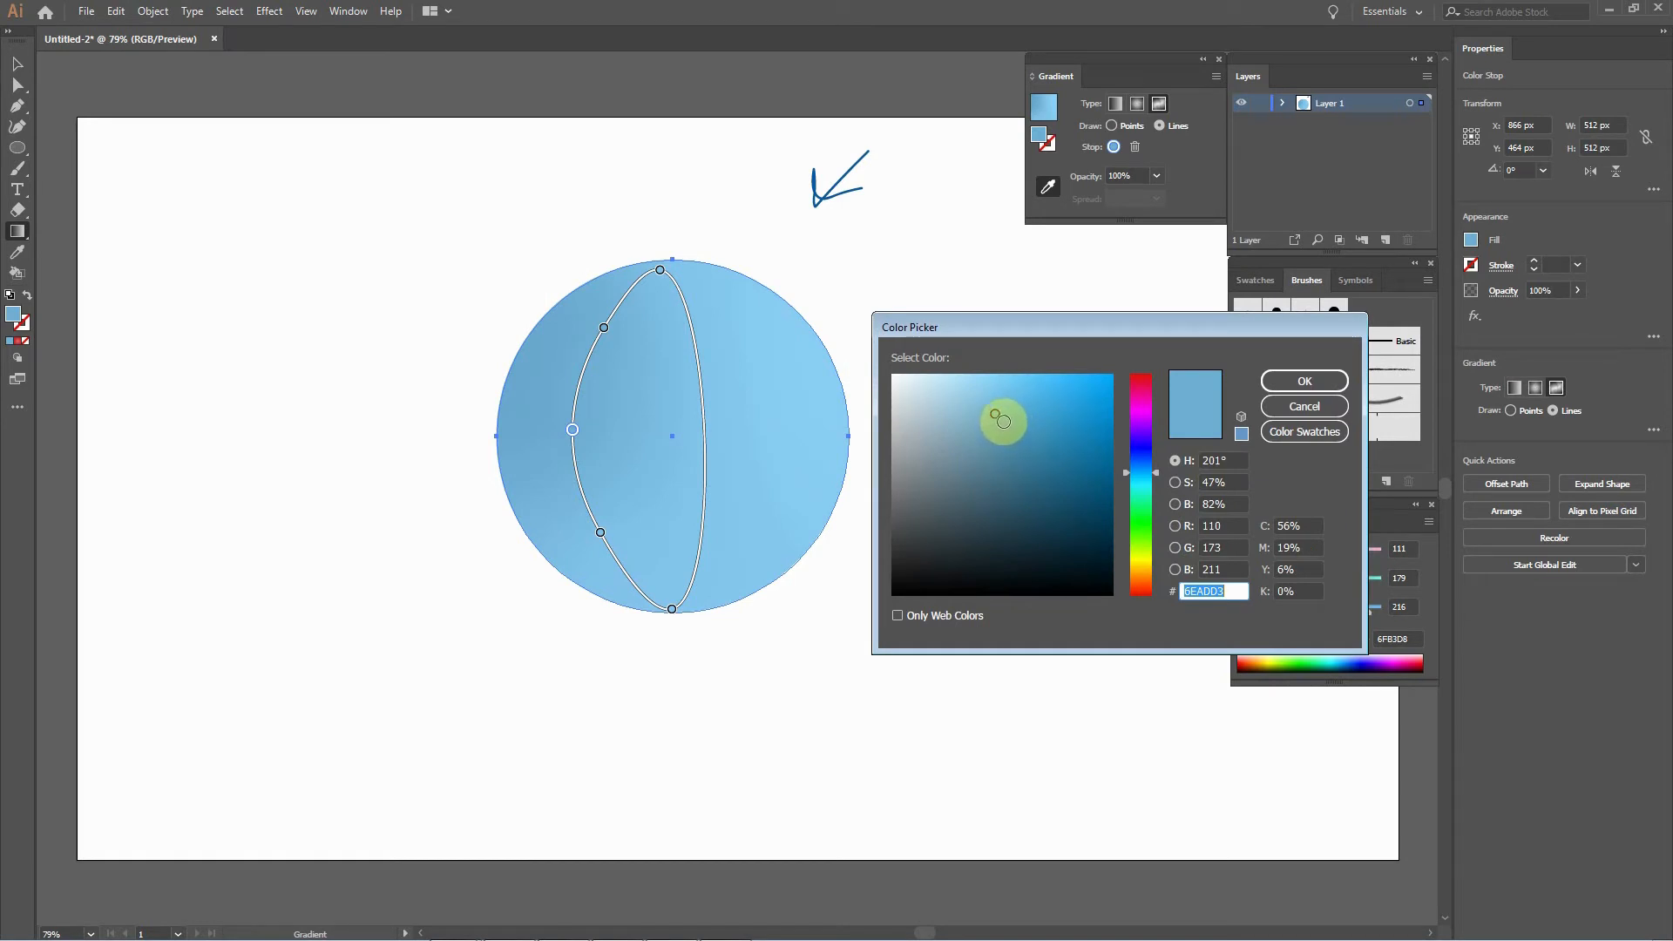
left_click_drag(1003, 422, 1005, 425)
left_click(1294, 384)
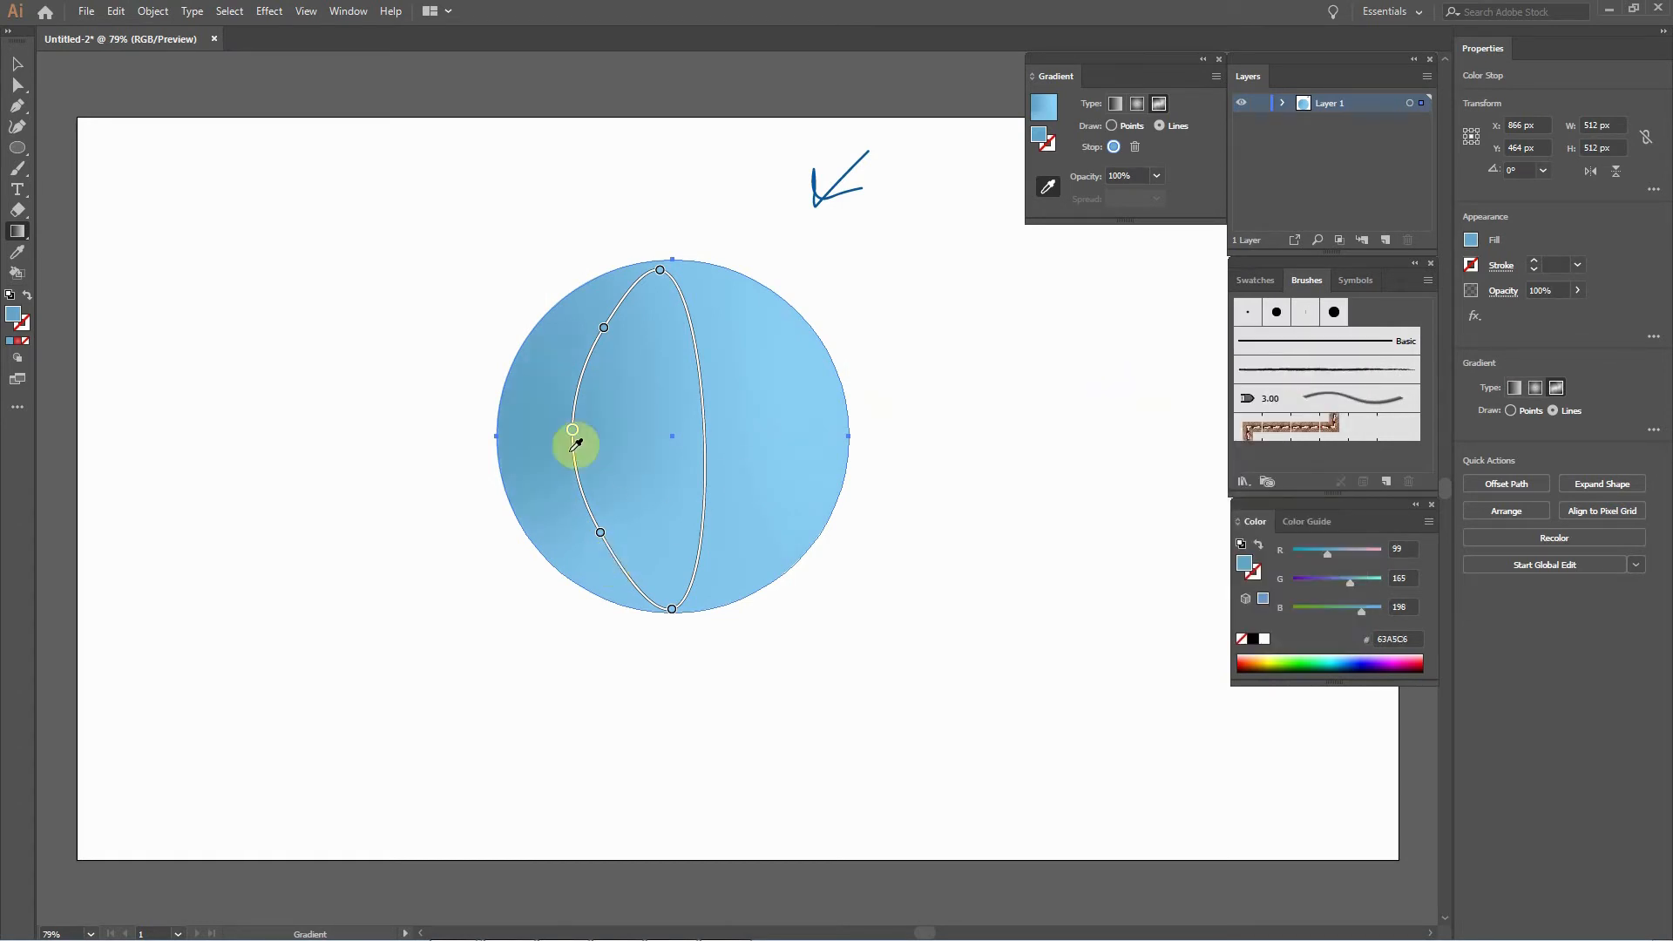
Sample the blue beside the middle-left point into the gradient line's lower-left point, and darken it to 569BBA.
left_click(600, 532)
left_click(551, 431)
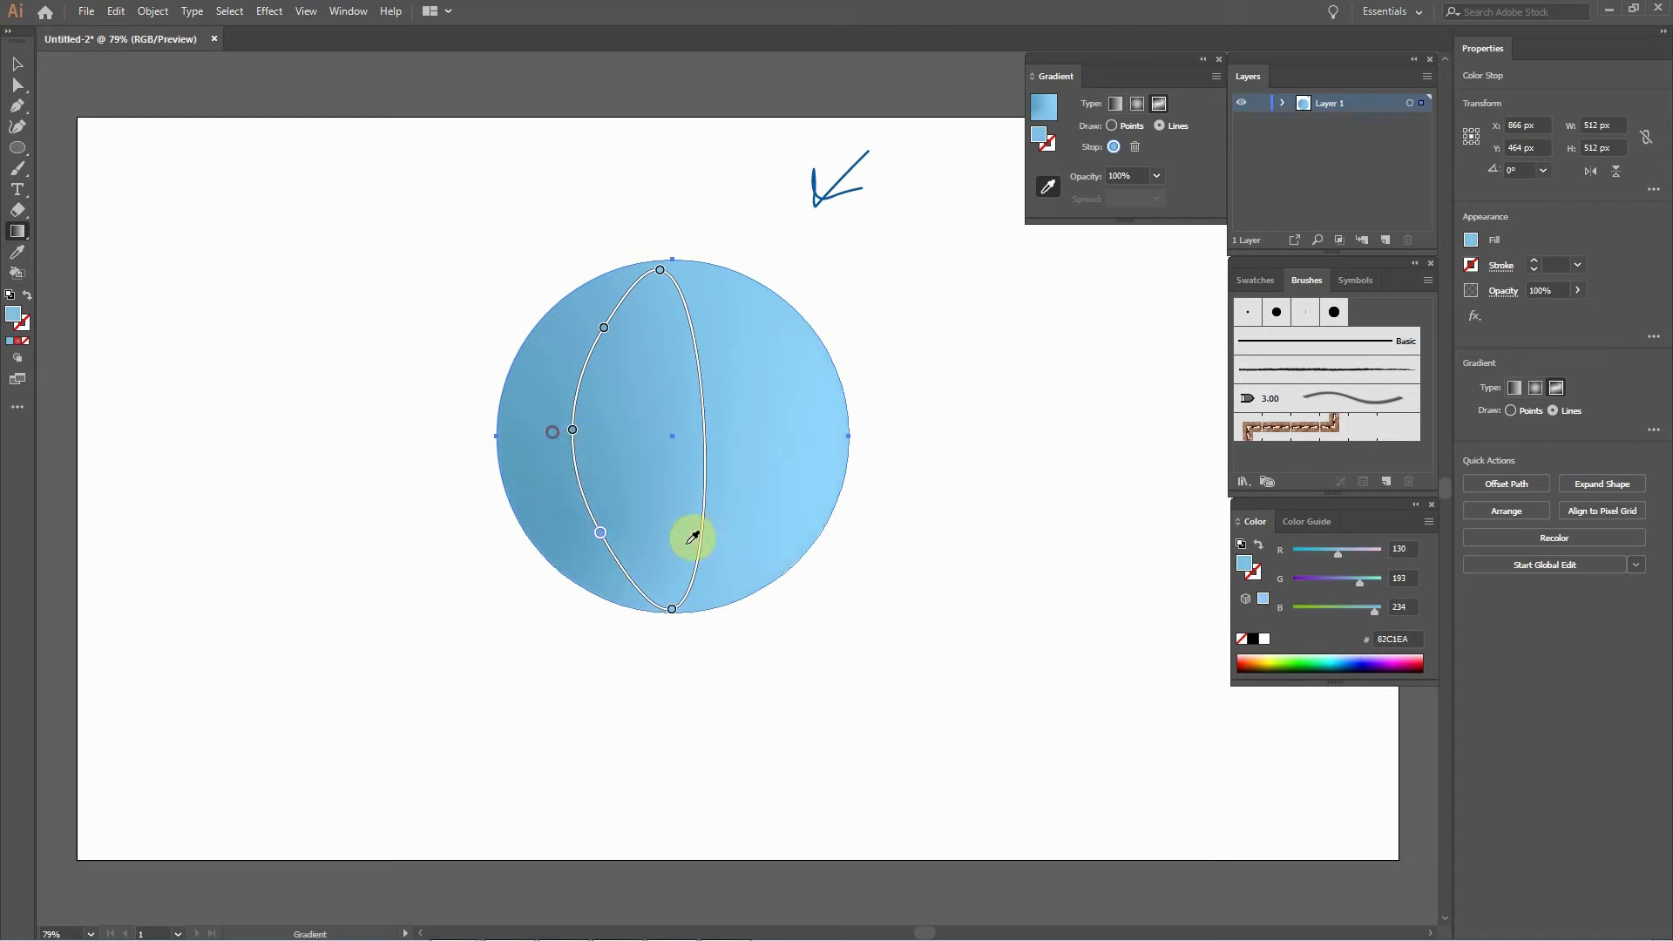
double_click(1040, 140)
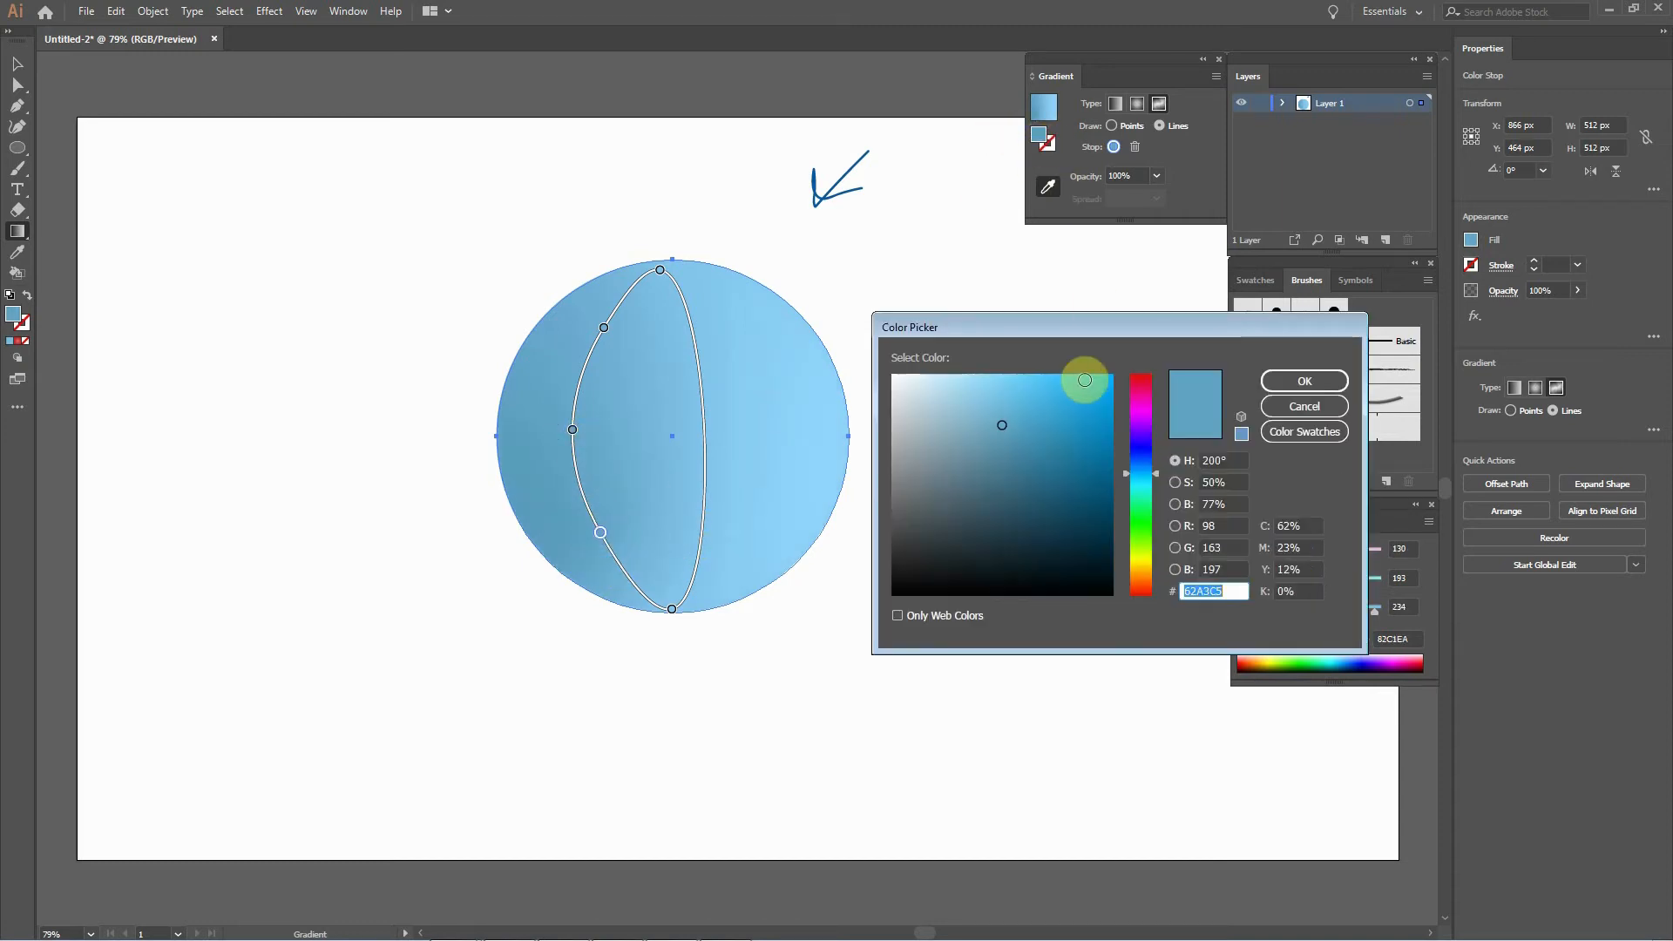
left_click(1009, 431)
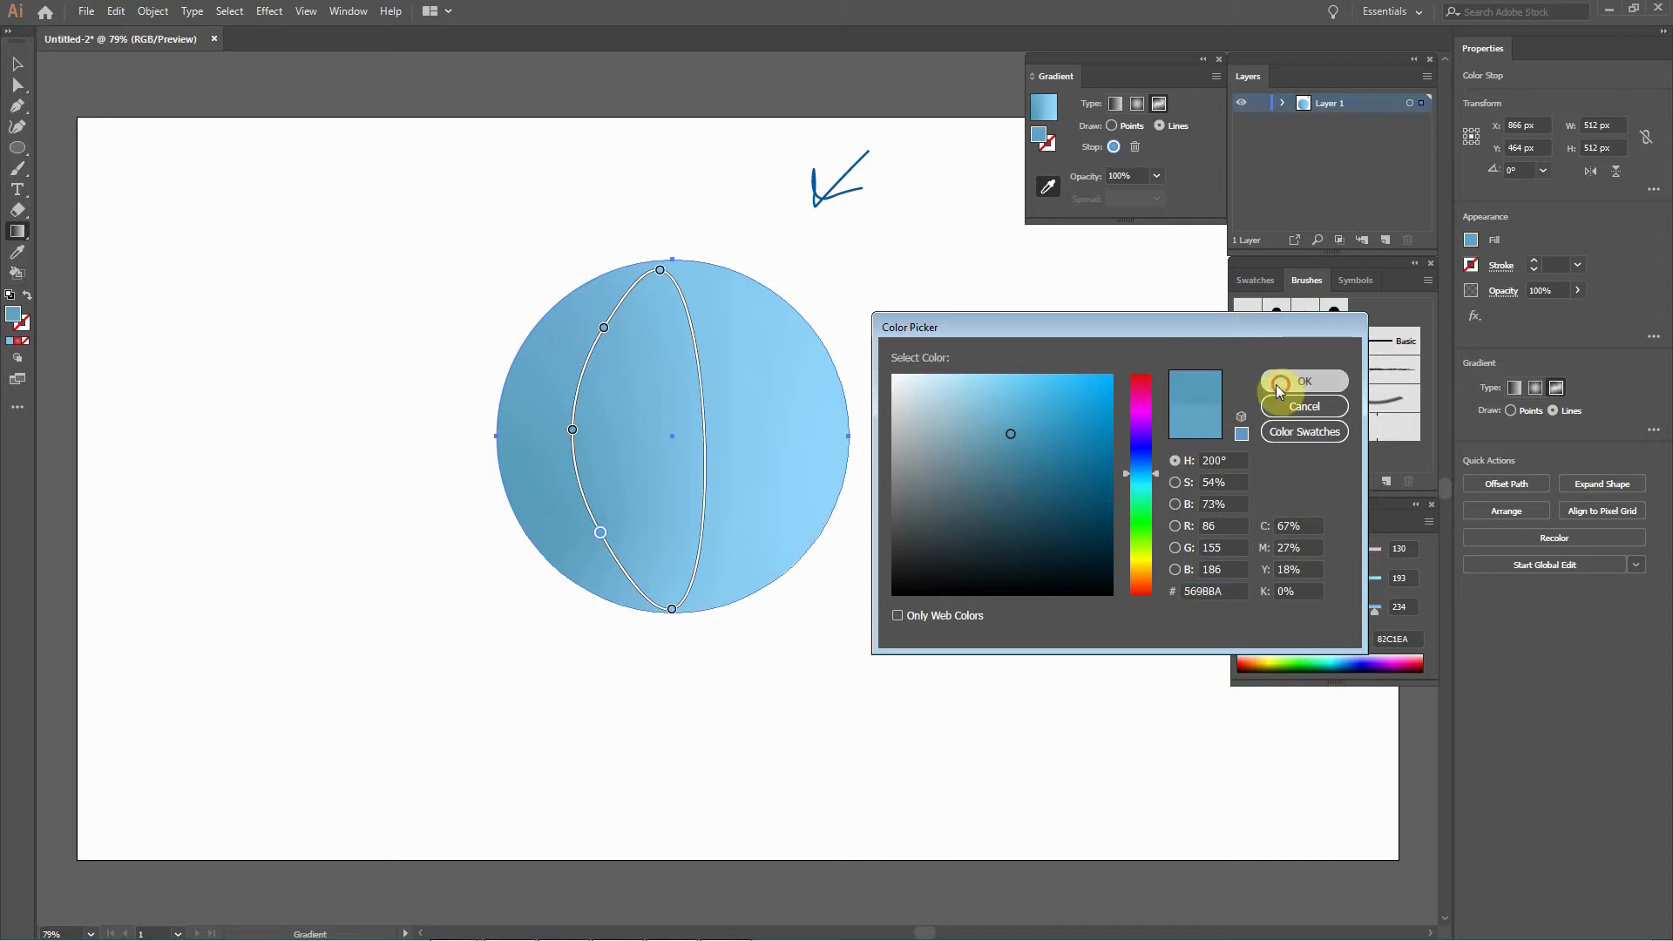
left_click(1281, 384)
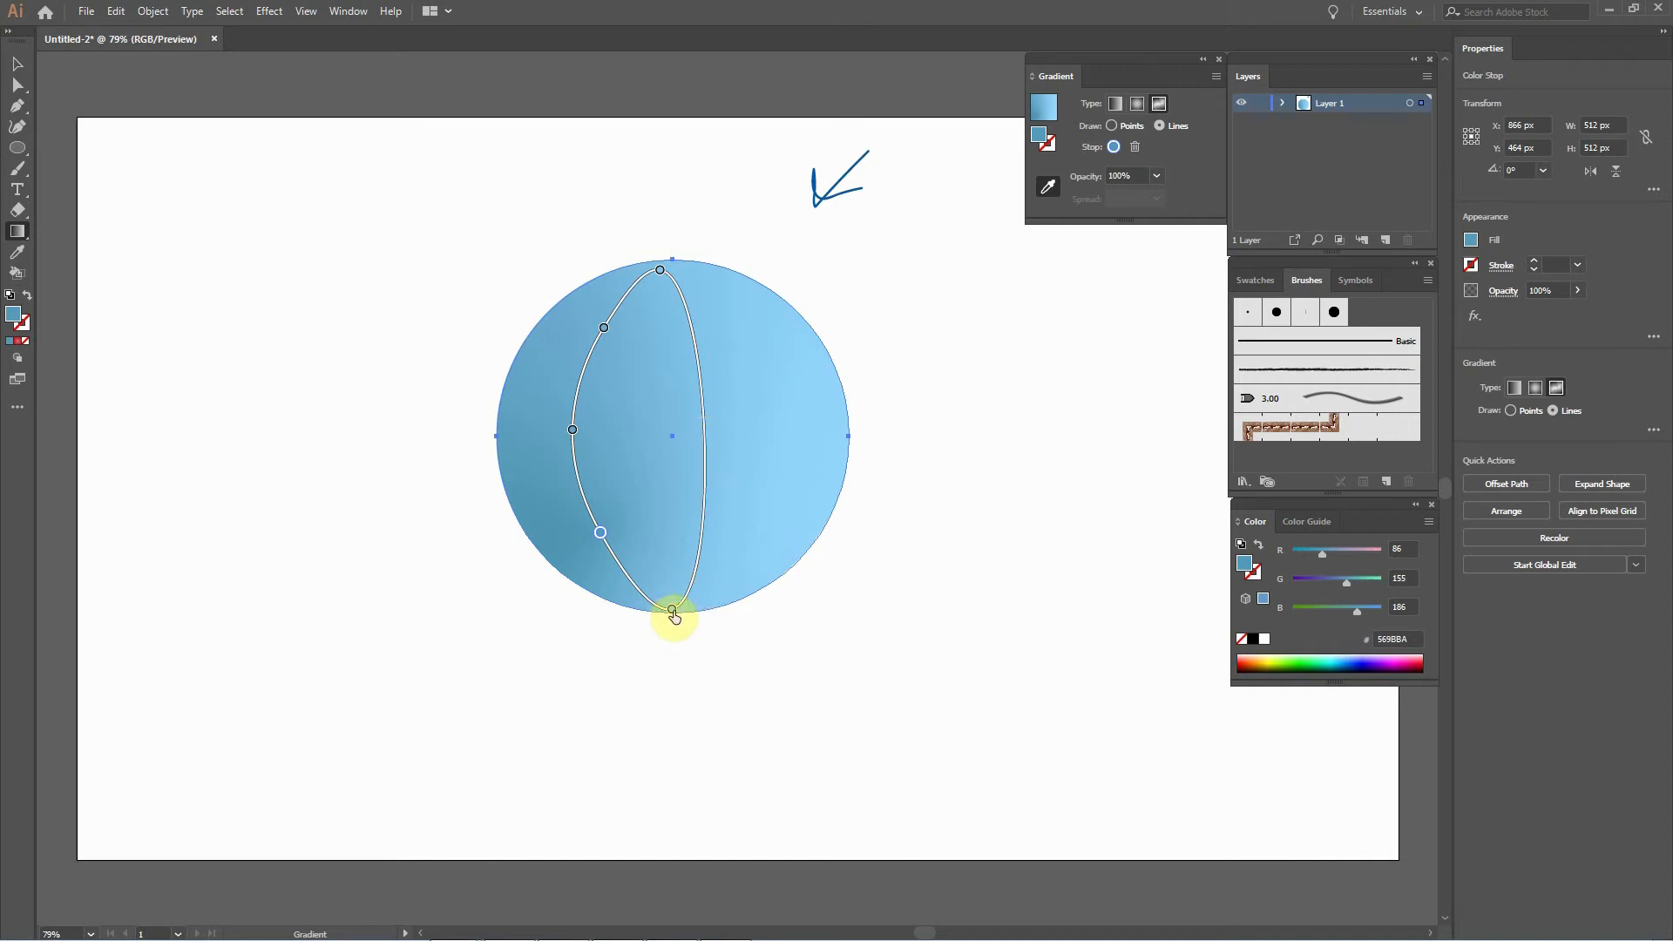
Sample the blue beside the lower-left point into the gradient line's bottom point, and darken it to 4991AA.
left_click(672, 614)
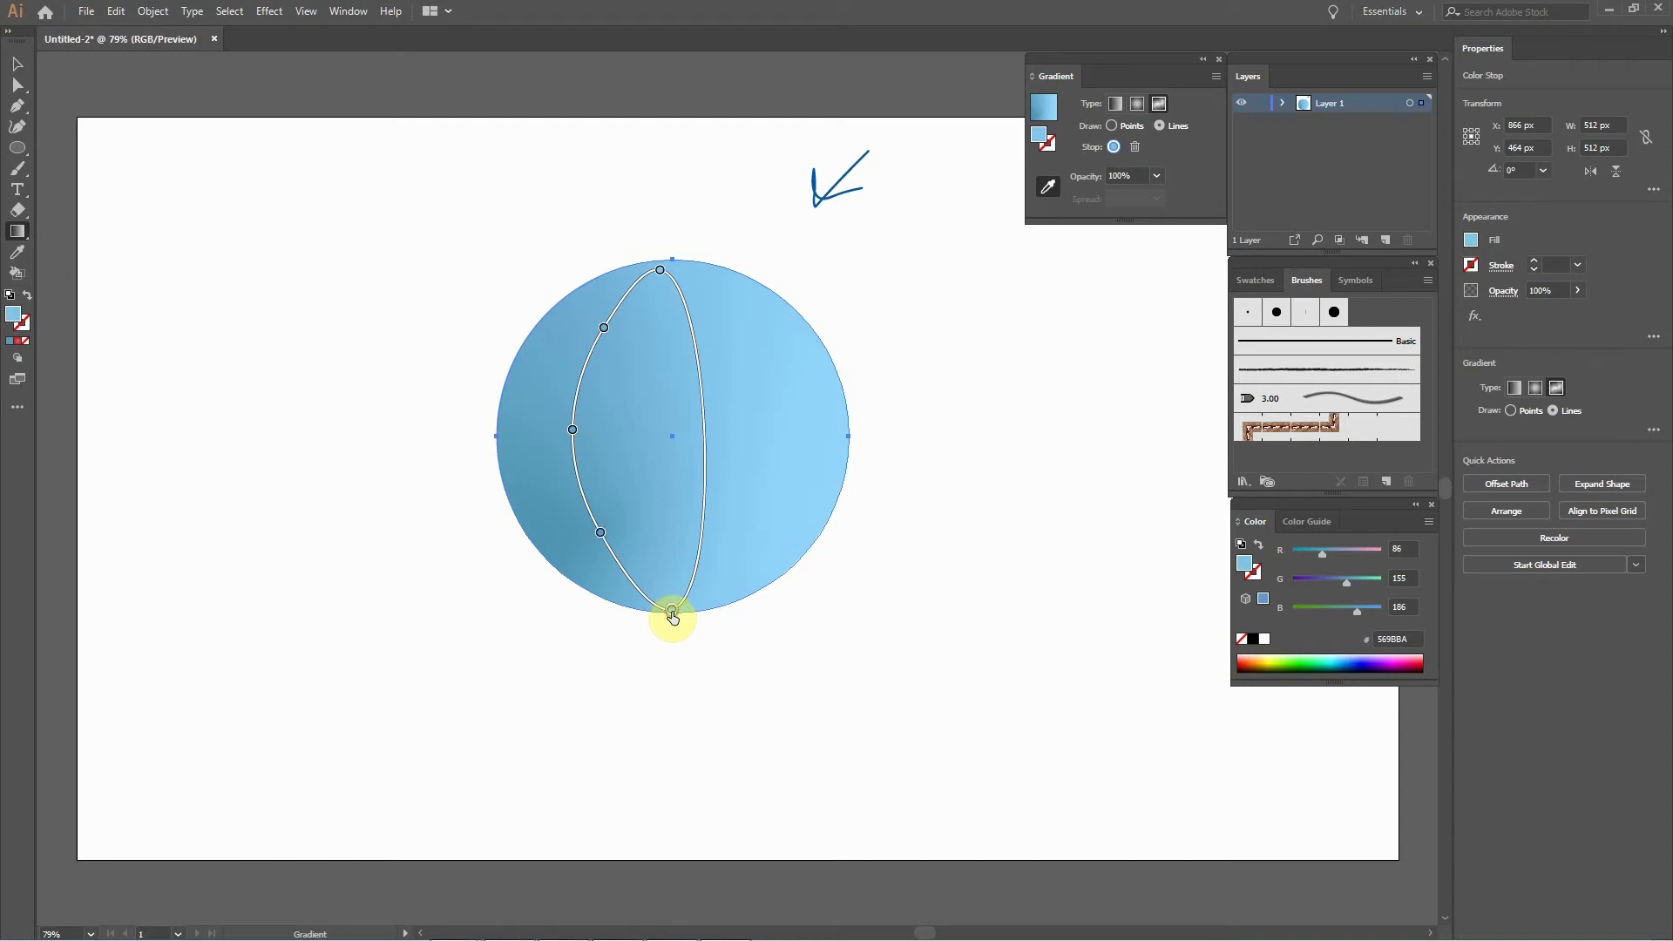
left_click(582, 531)
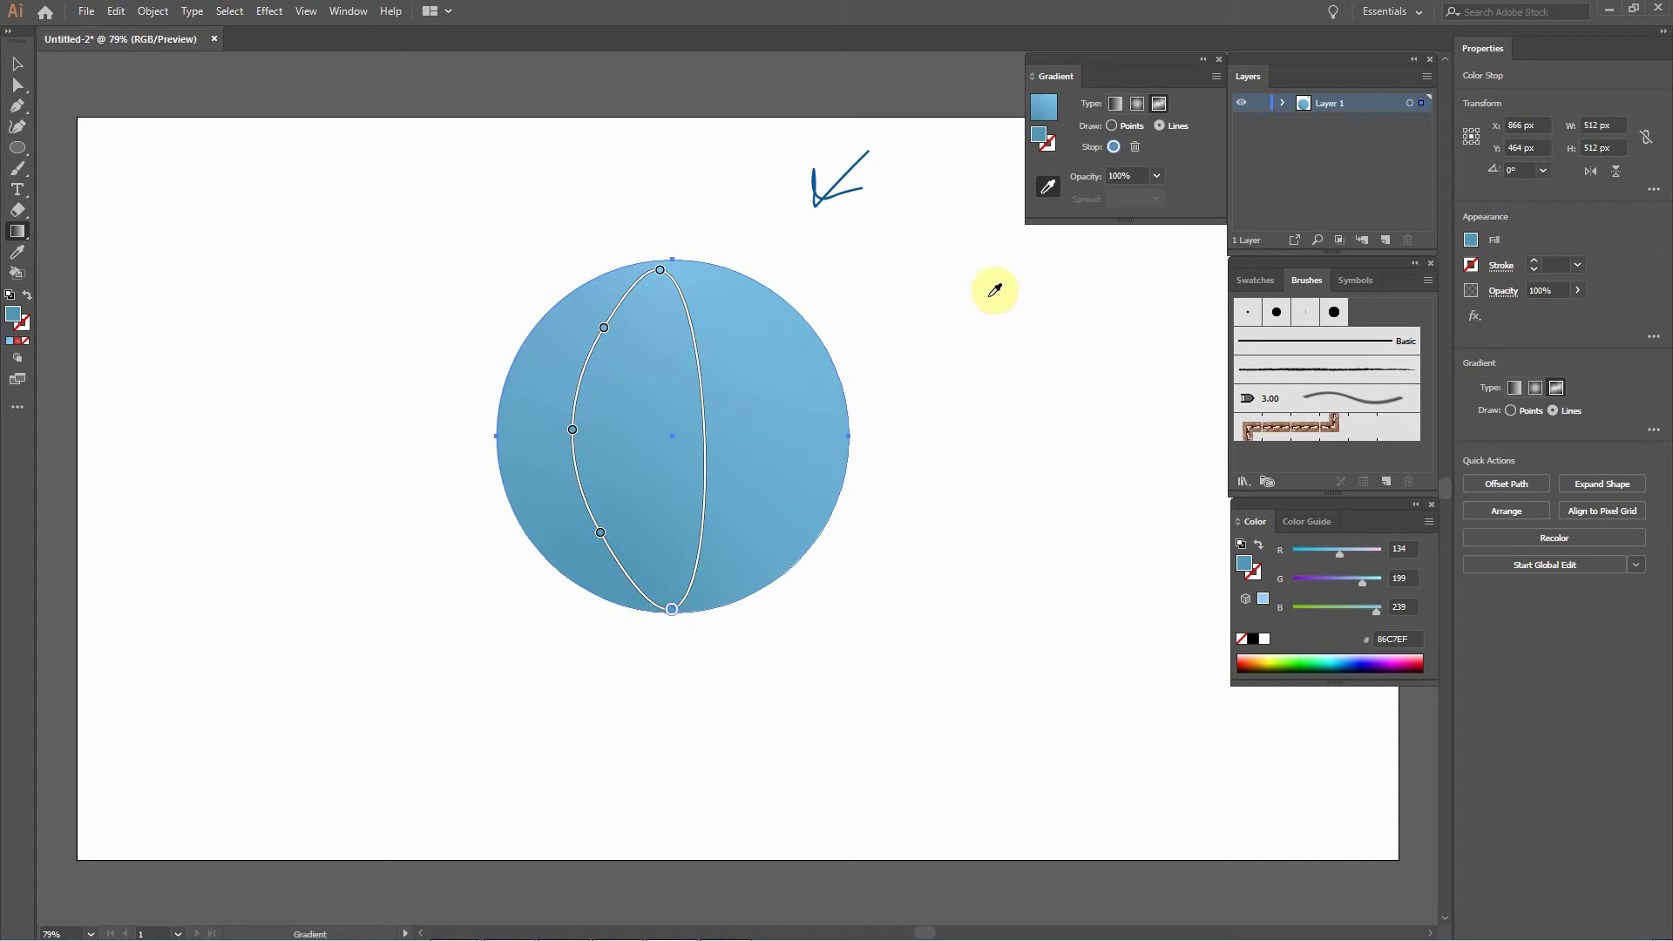
double_click(1039, 137)
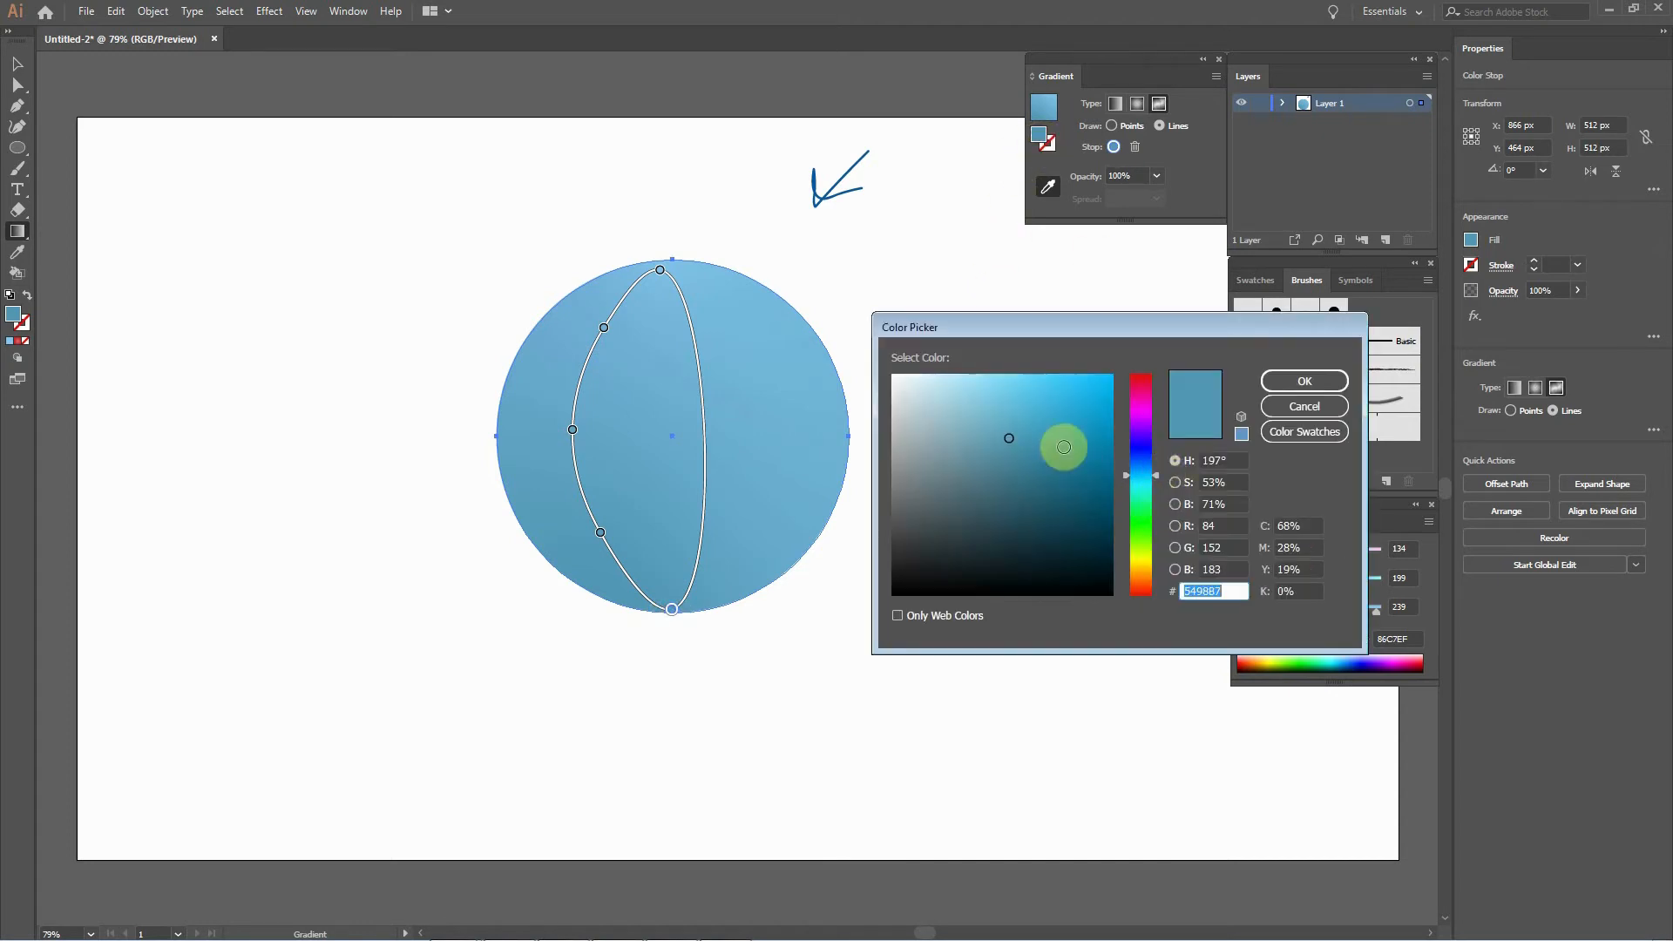
left_click(1018, 447)
left_click(1281, 381)
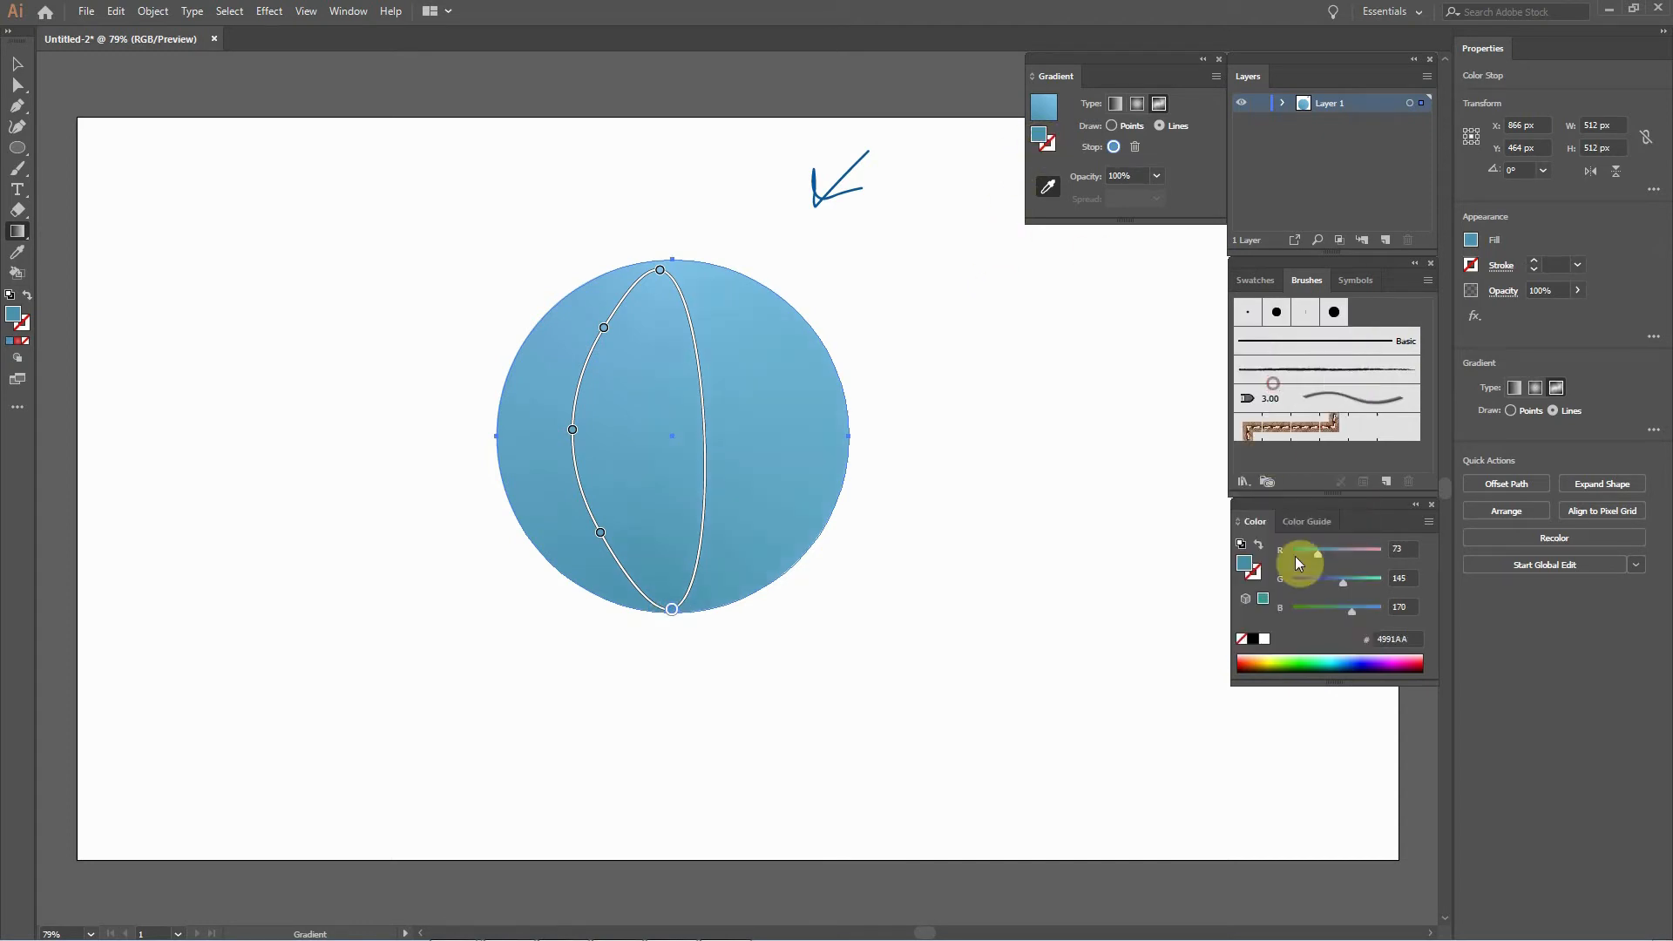
Move the gradient line's top point toward the circle's upper right, and shift the middle-left and lower-left points slightly outward.
left_click(15, 62)
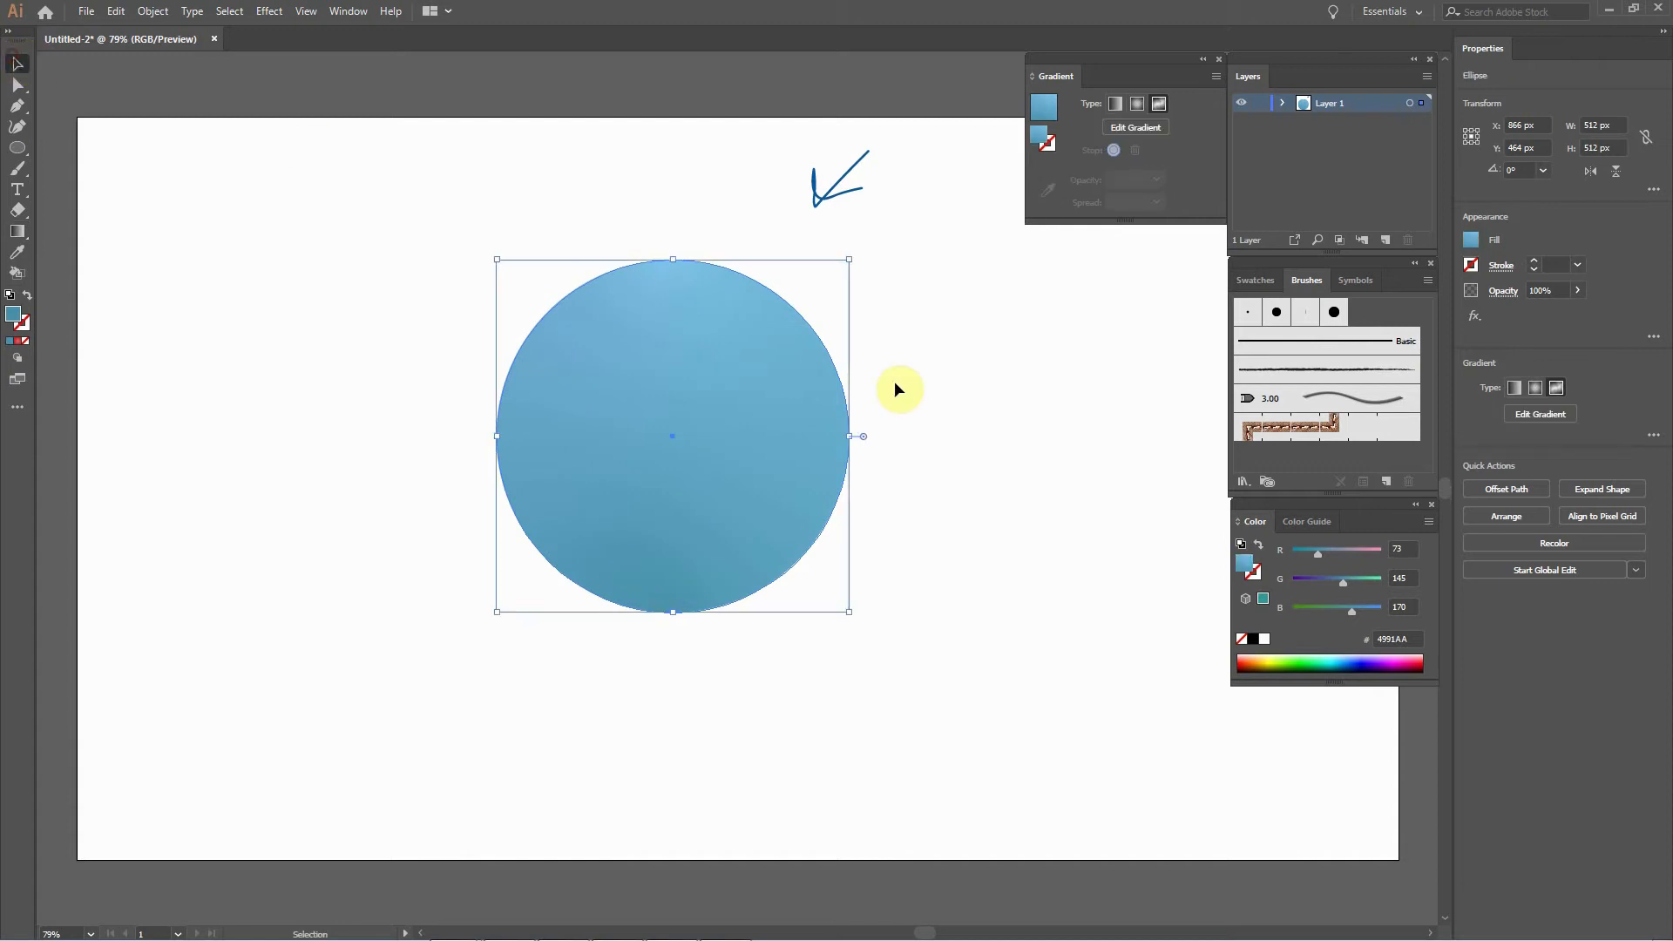
left_click(962, 387)
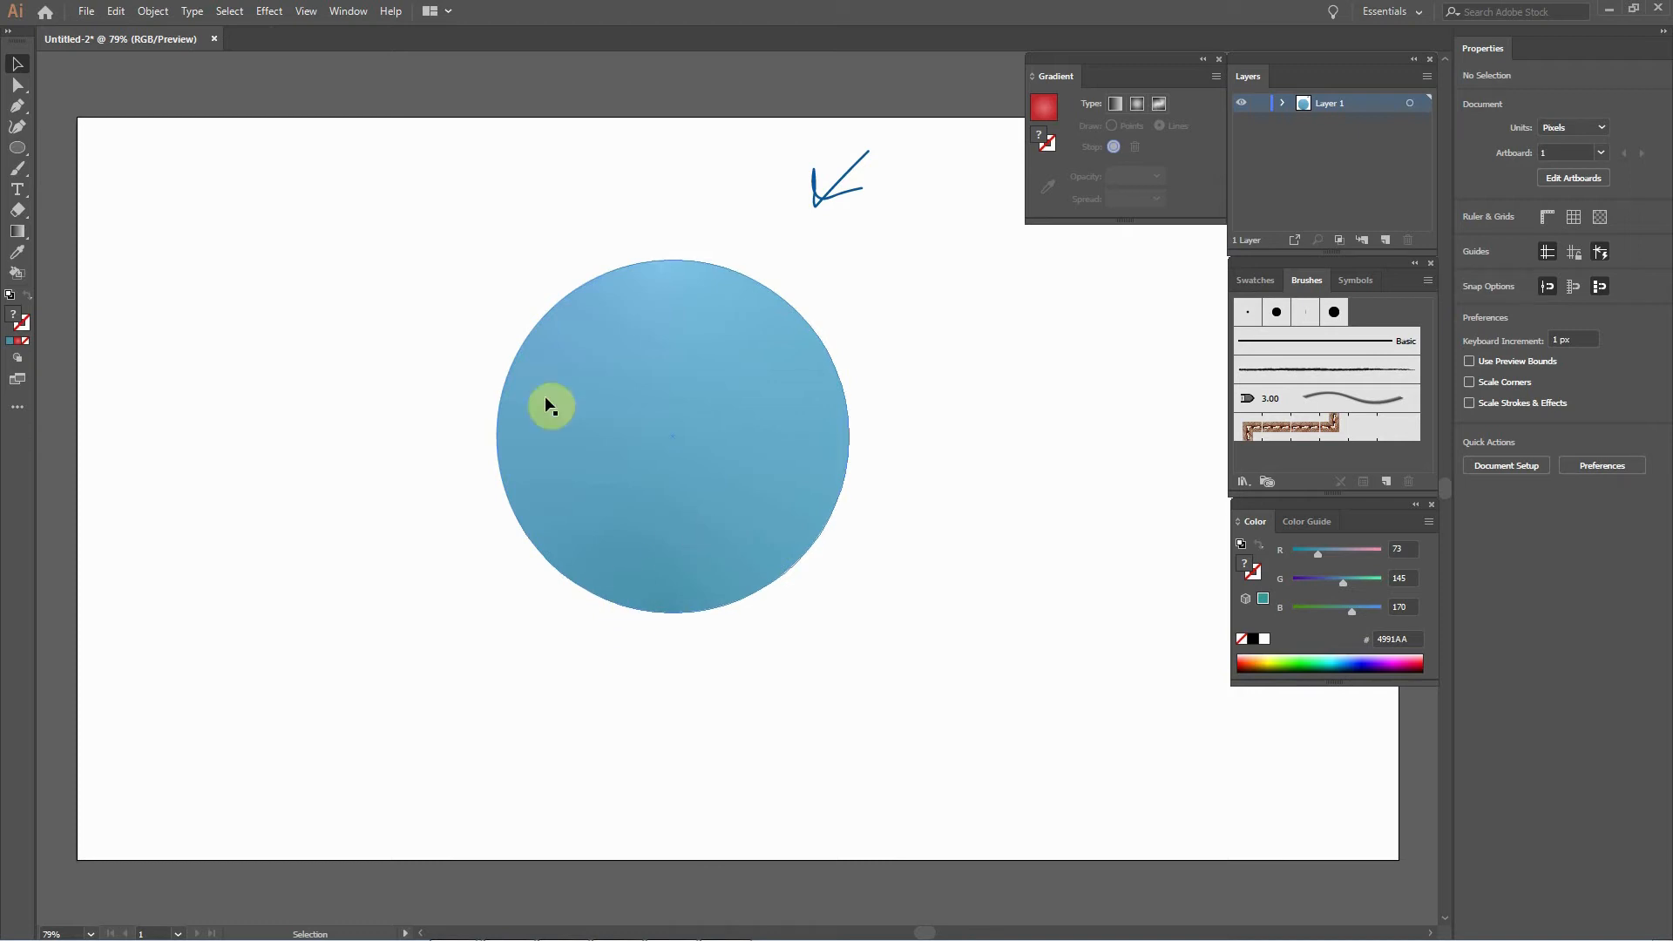
left_click(718, 367)
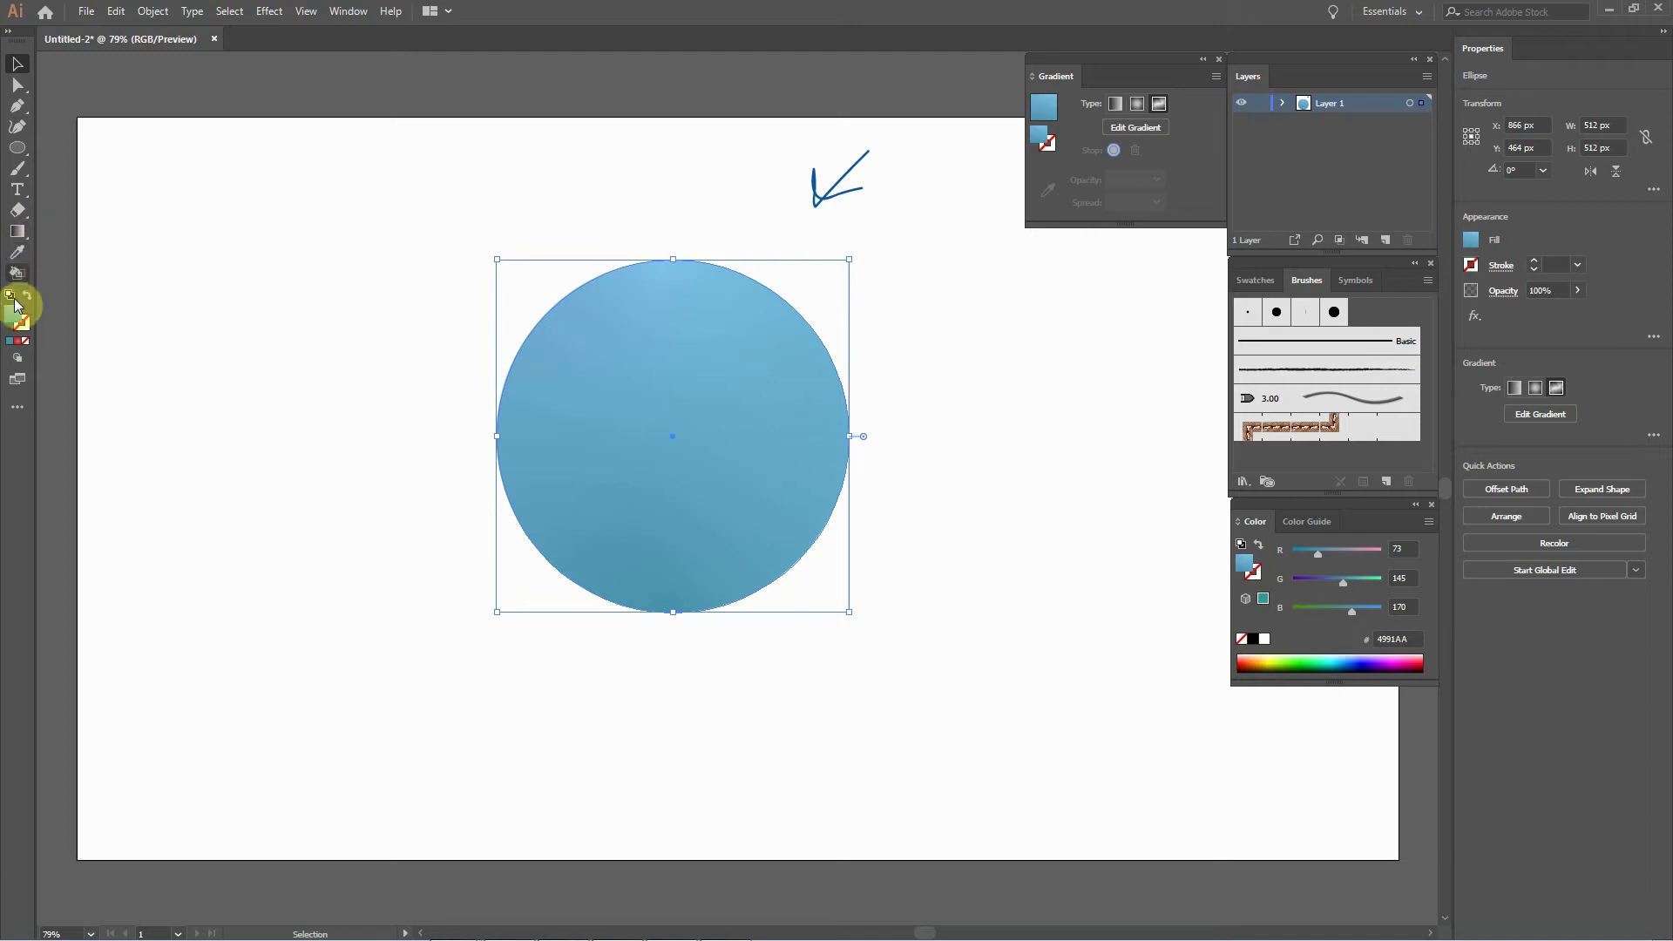
left_click(24, 234)
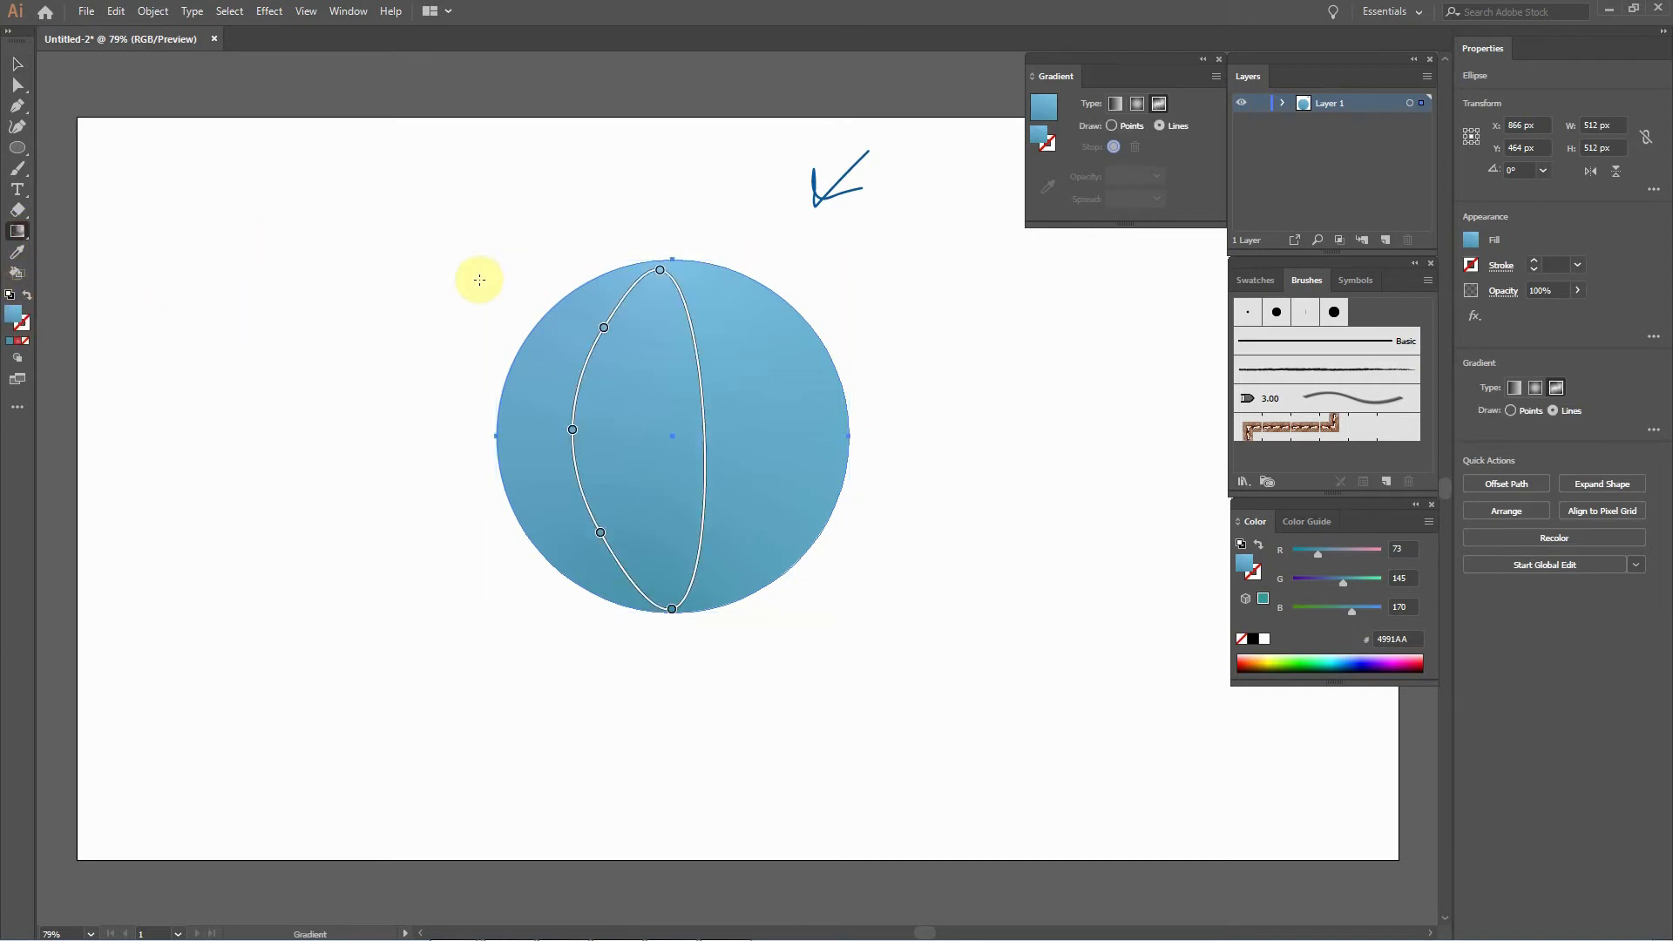
left_click_drag(659, 272, 746, 279)
left_click_drag(573, 429, 563, 434)
left_click_drag(601, 532, 582, 540)
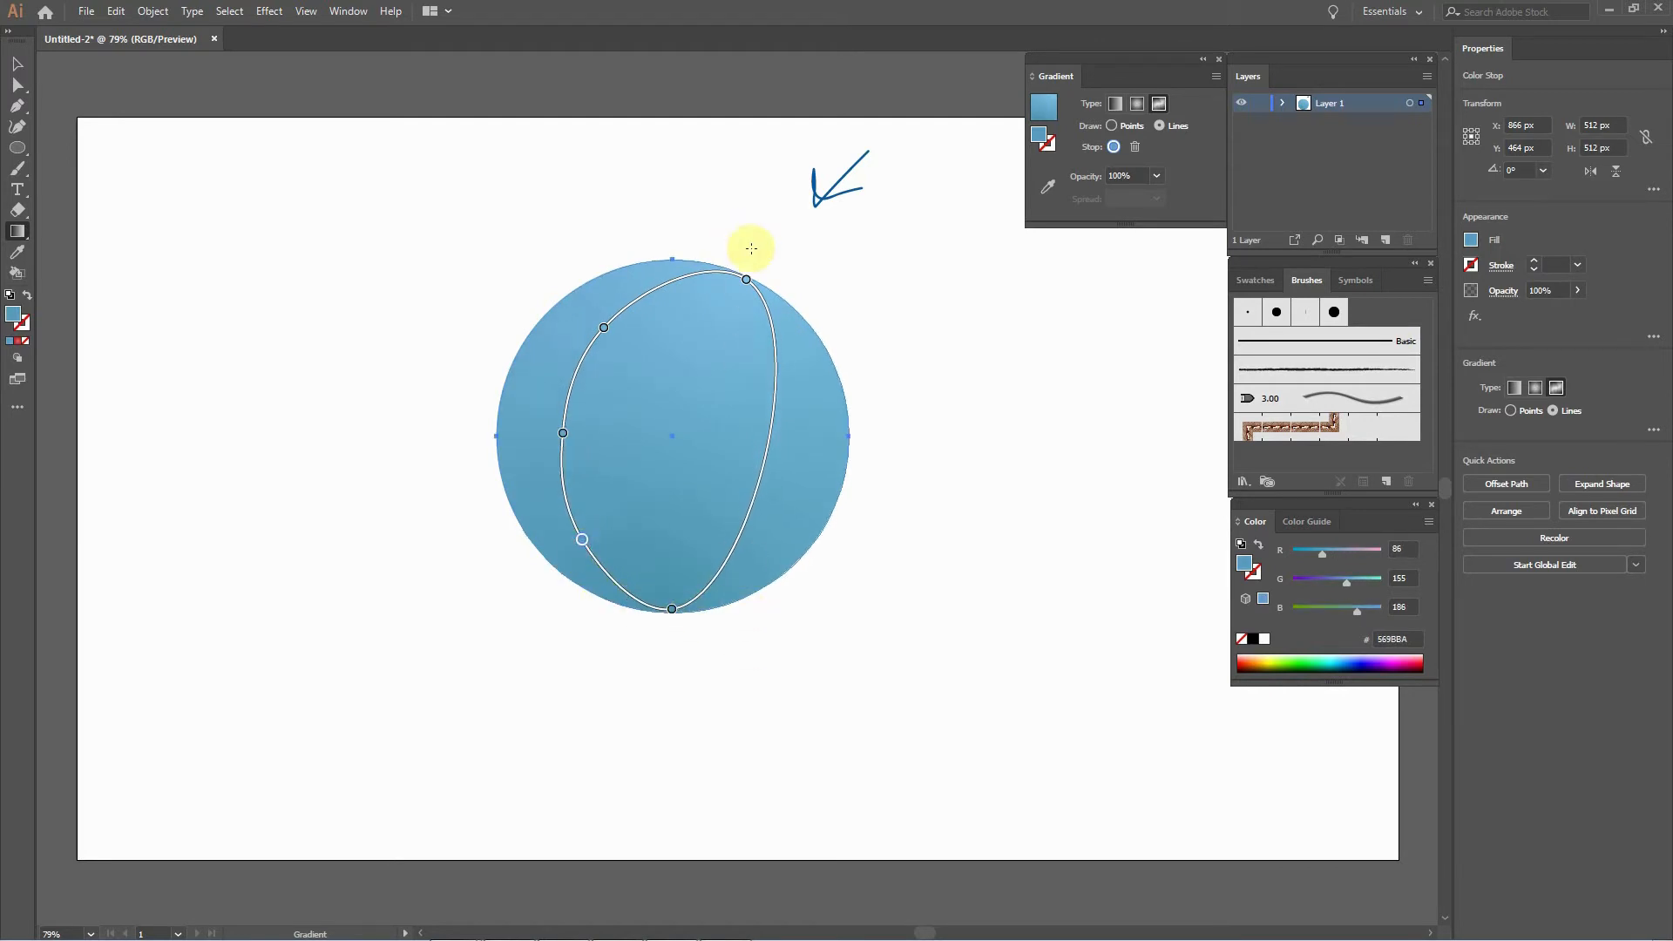
Lighten the gradient line's upper-right point to the blue 8ECDED.
left_click(746, 279)
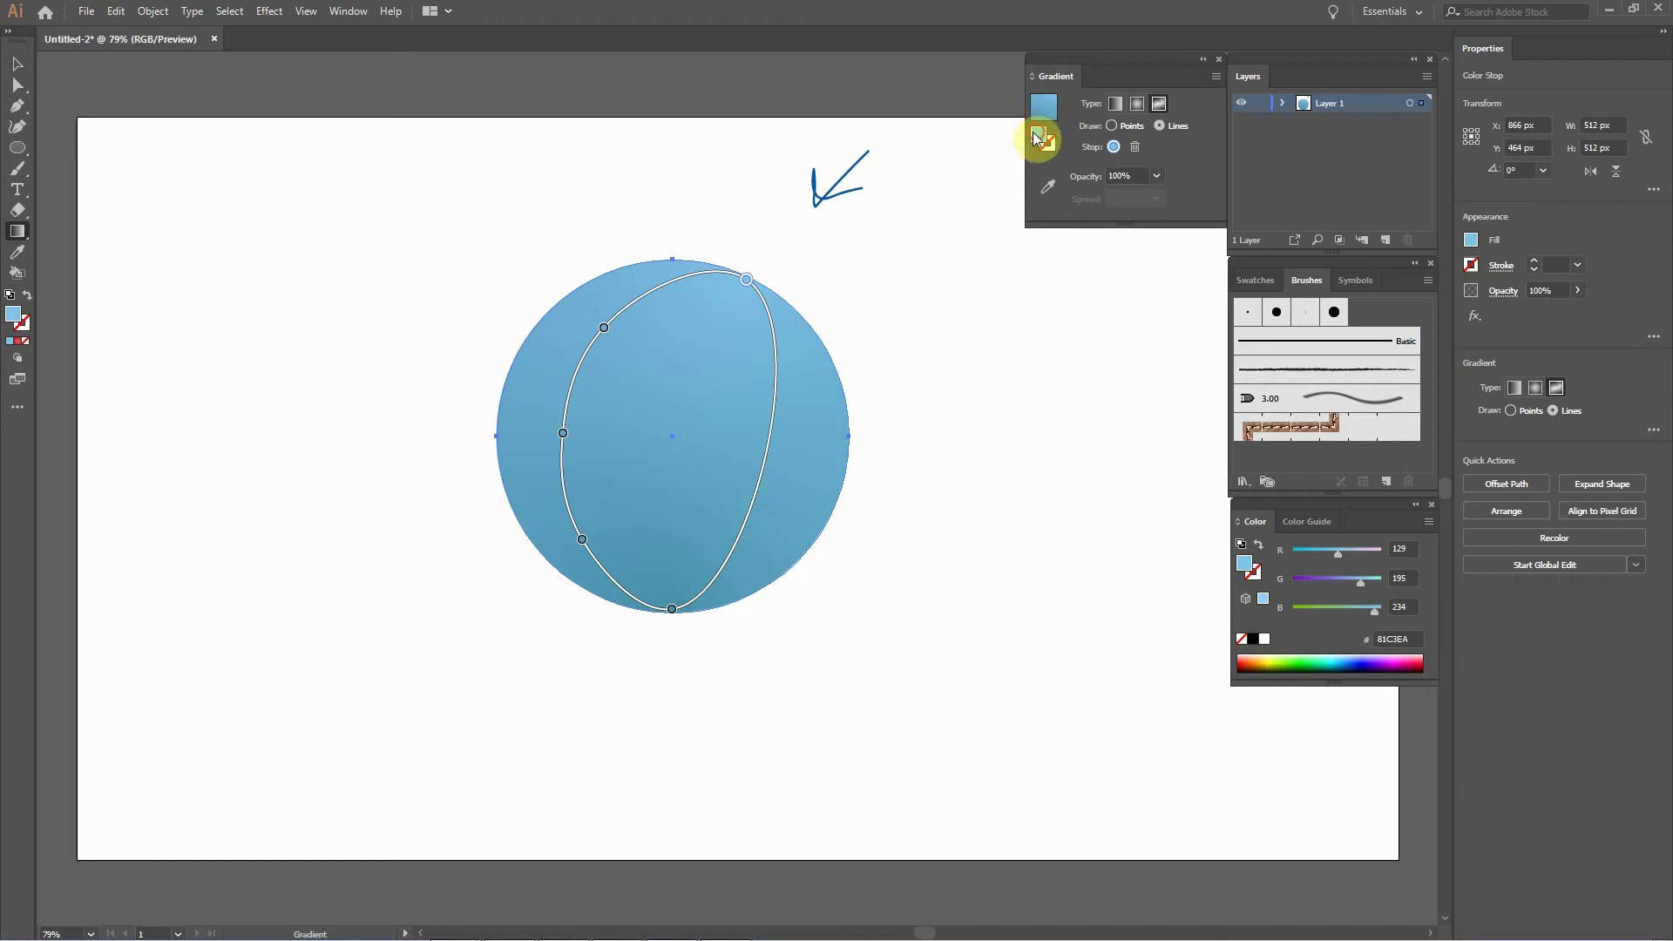
double_click(1037, 136)
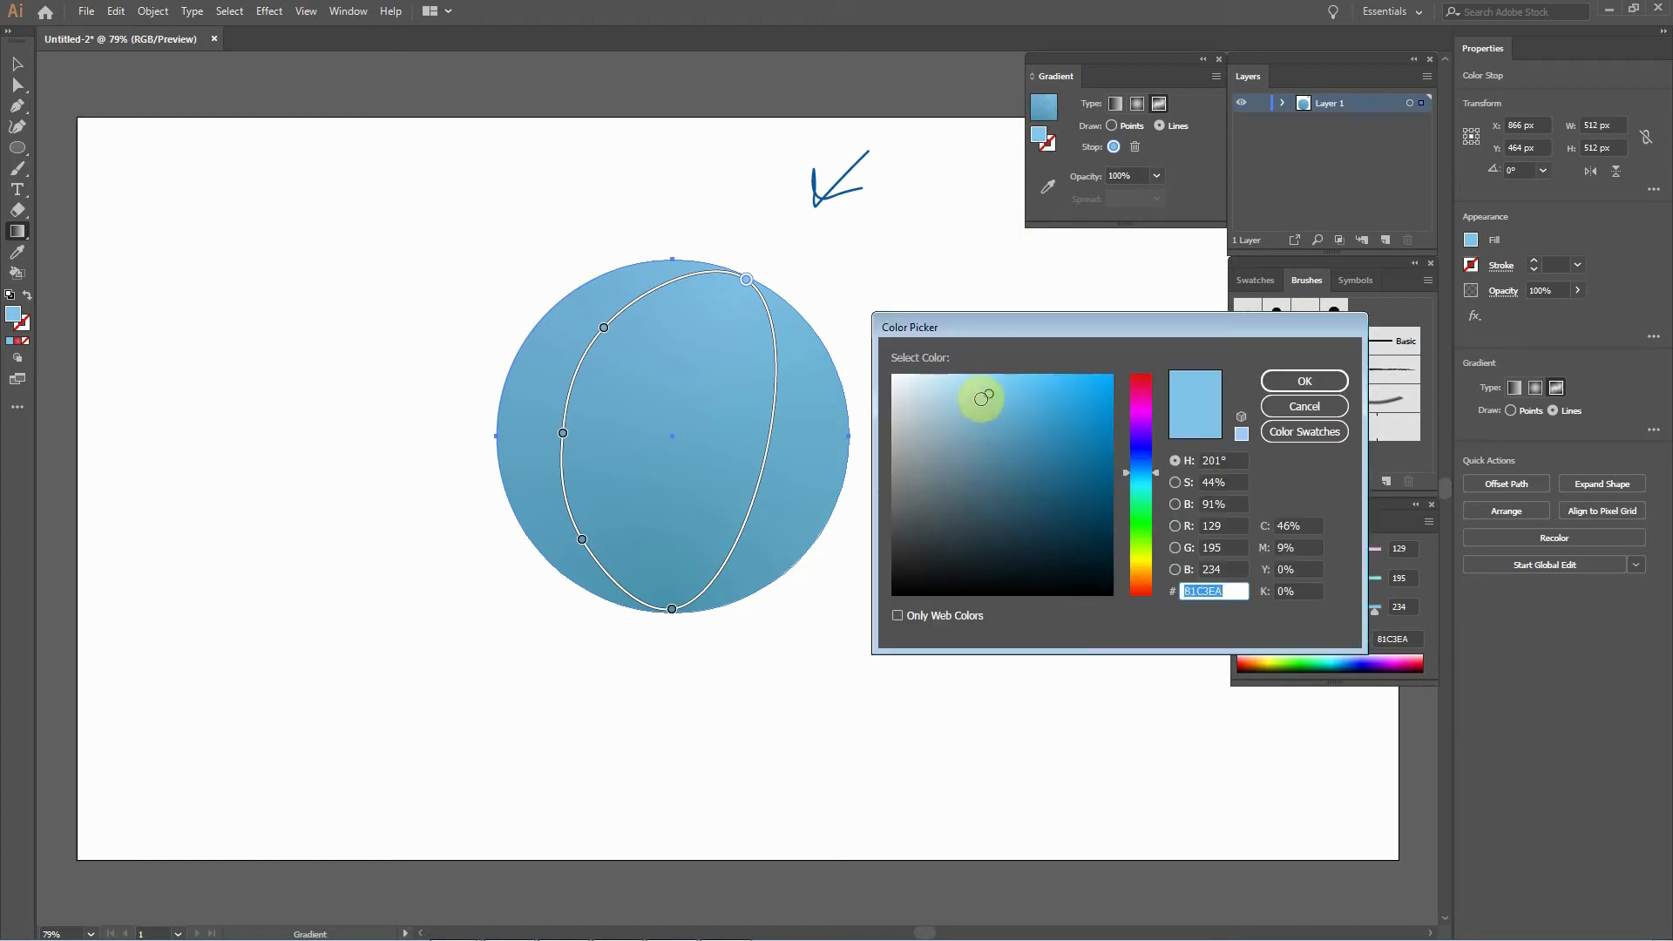
left_click(980, 387)
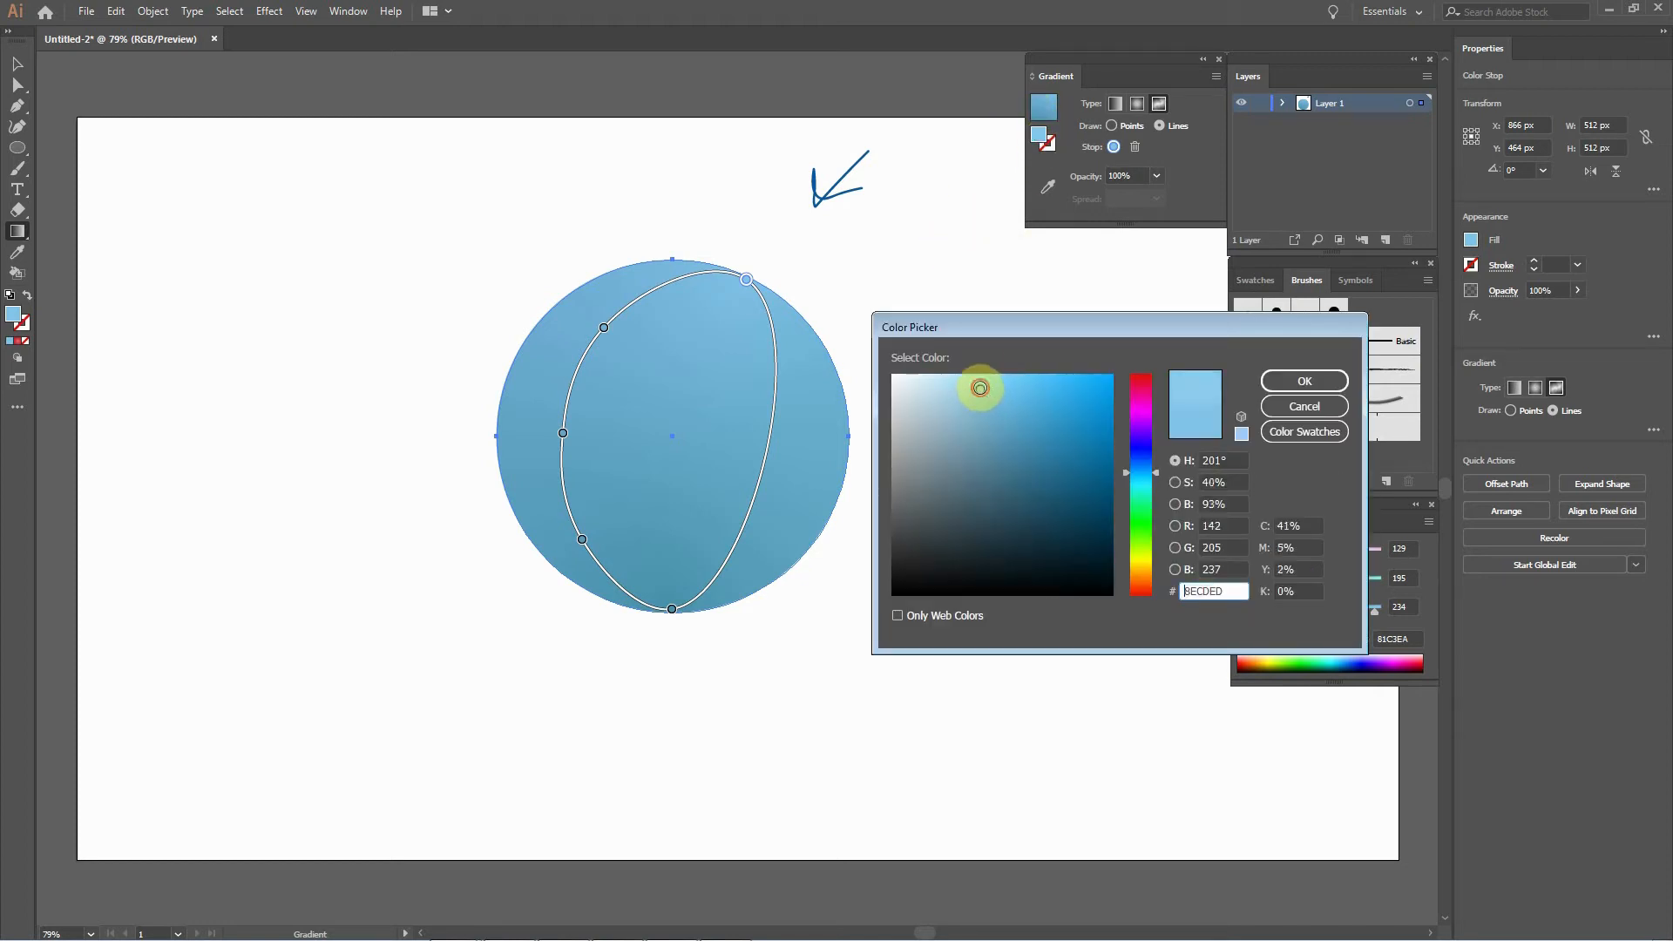
left_click(1289, 384)
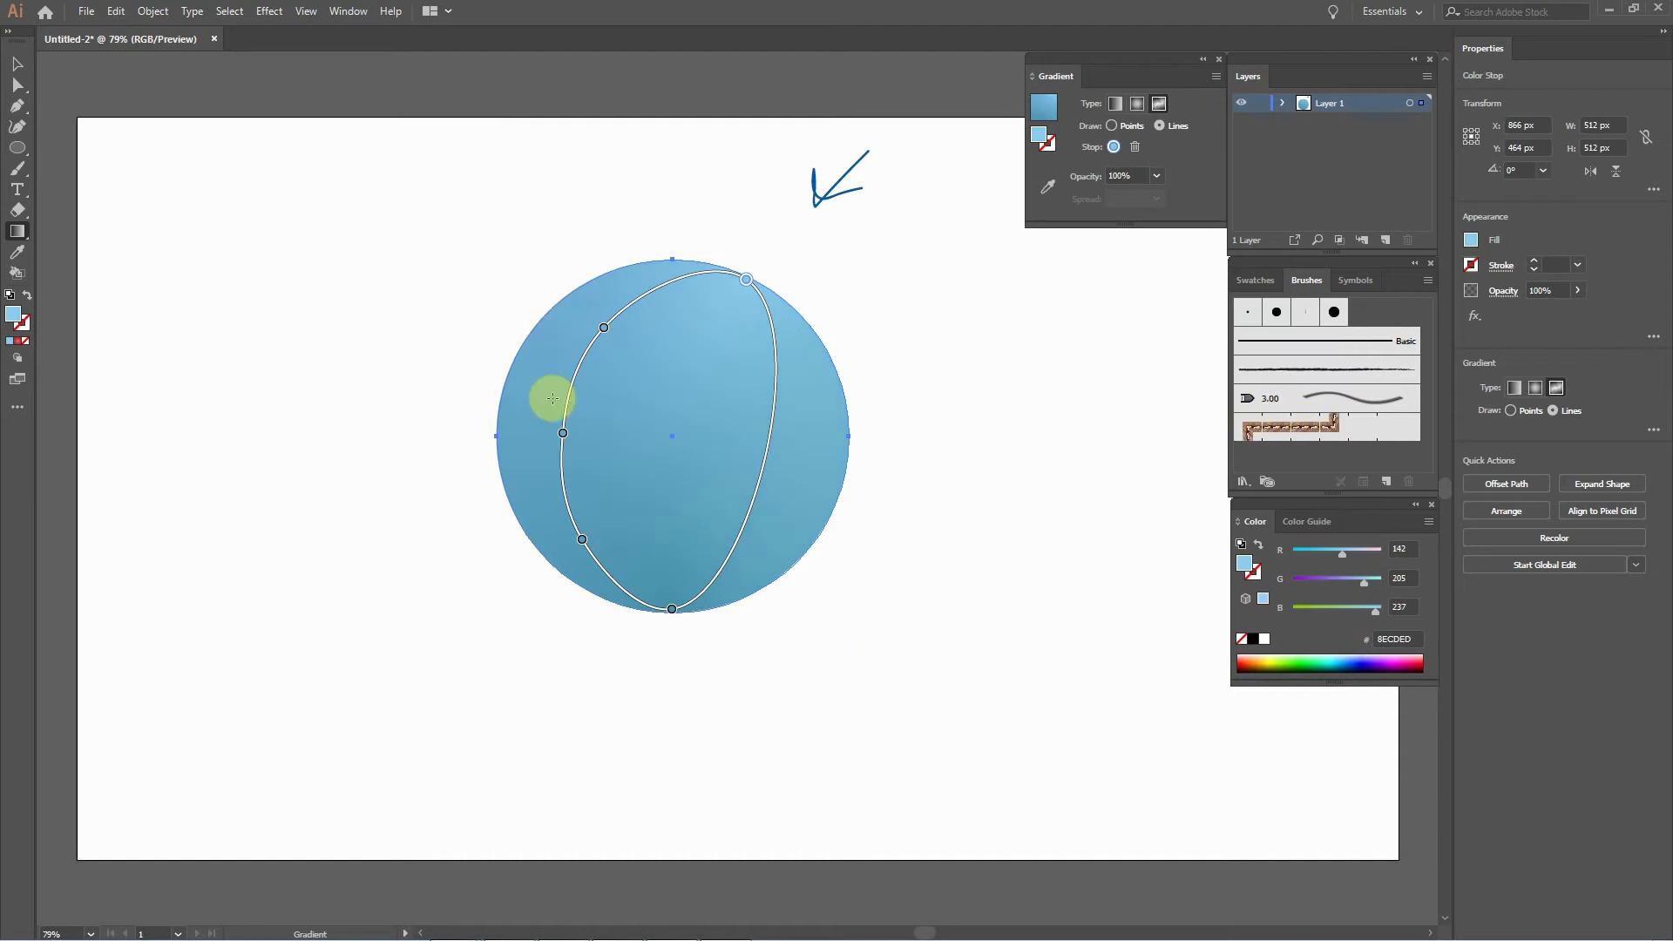
Darken the gradient line's upper-left point to the blue 69ABCC.
double_click(605, 333)
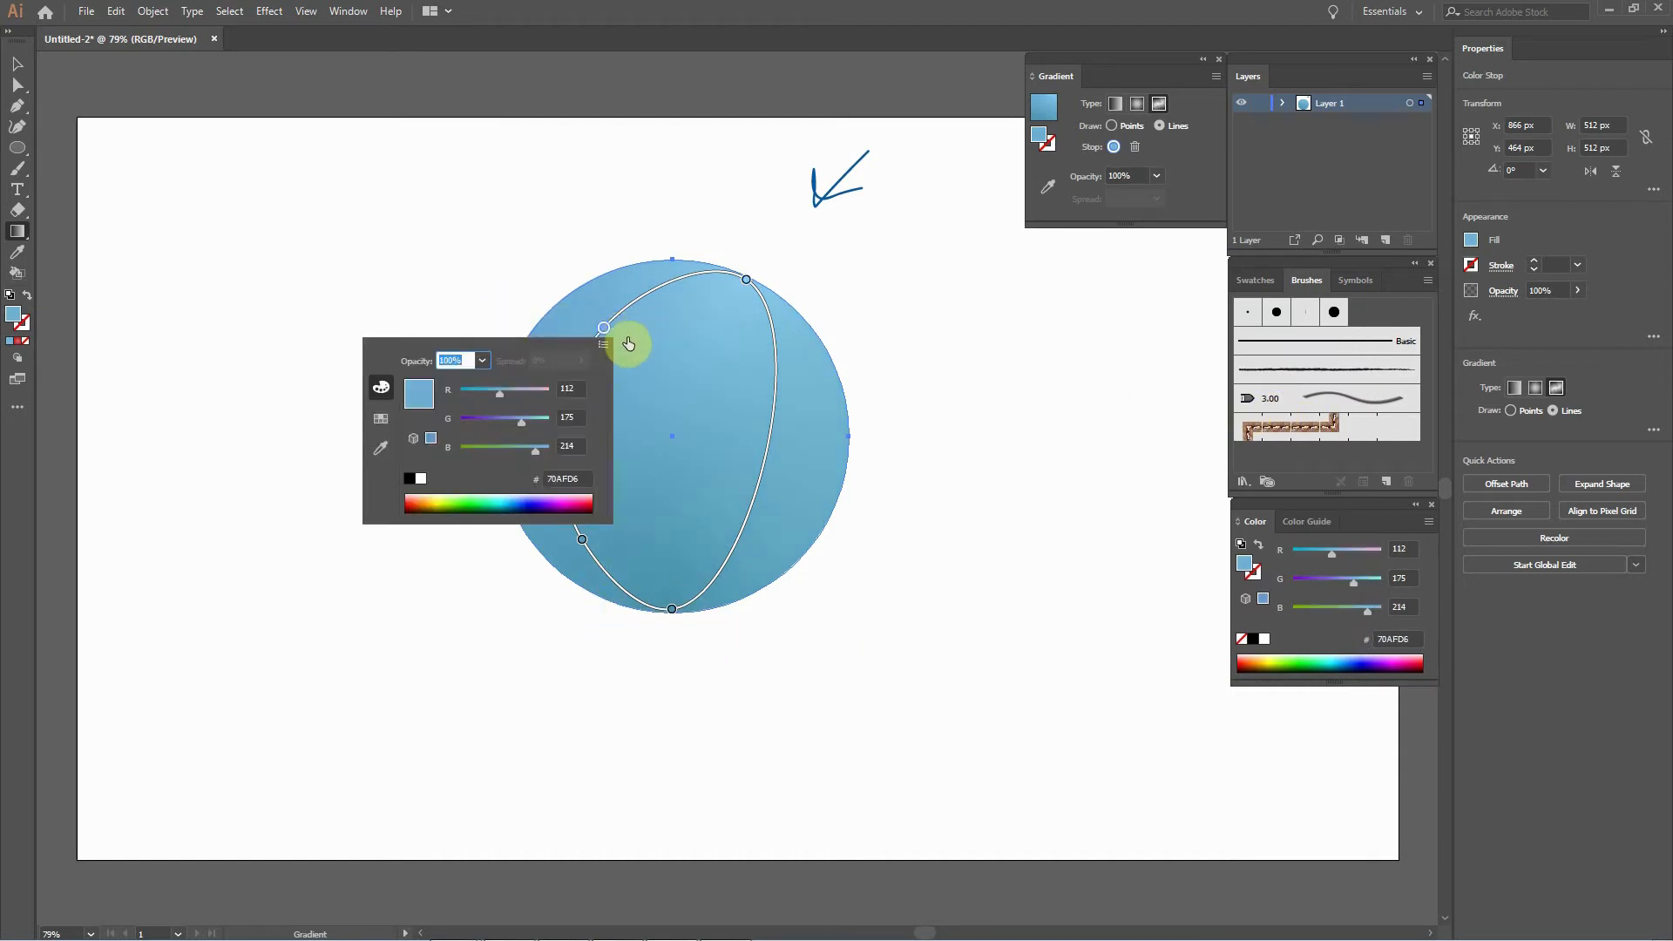
double_click(424, 401)
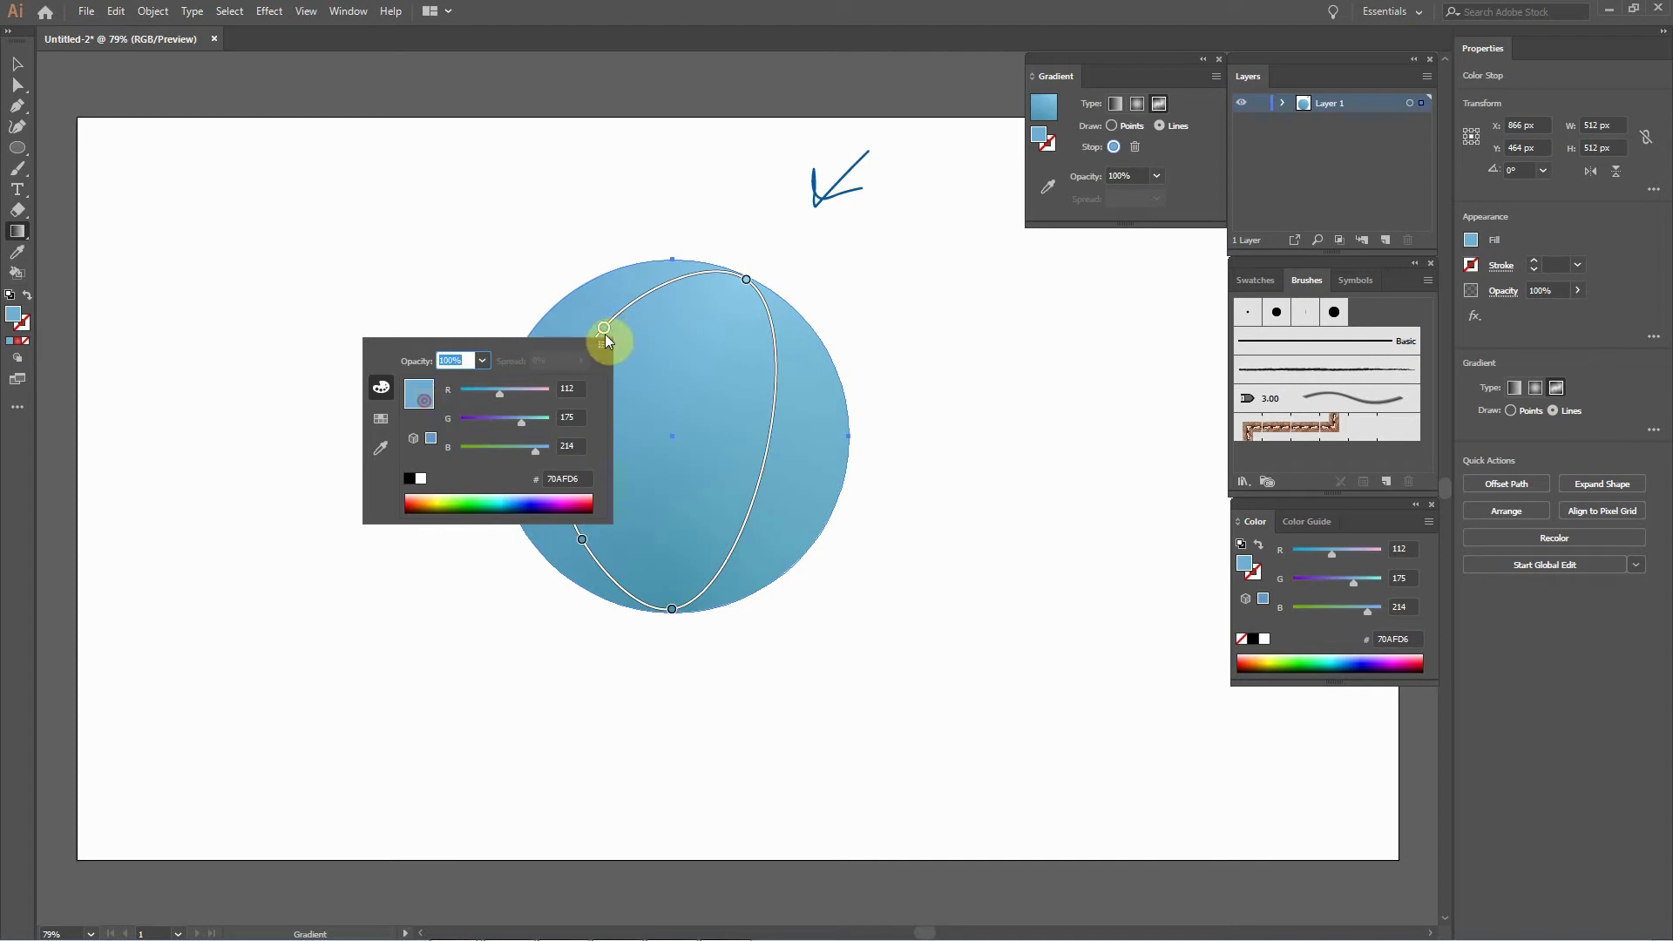
left_click(1042, 132)
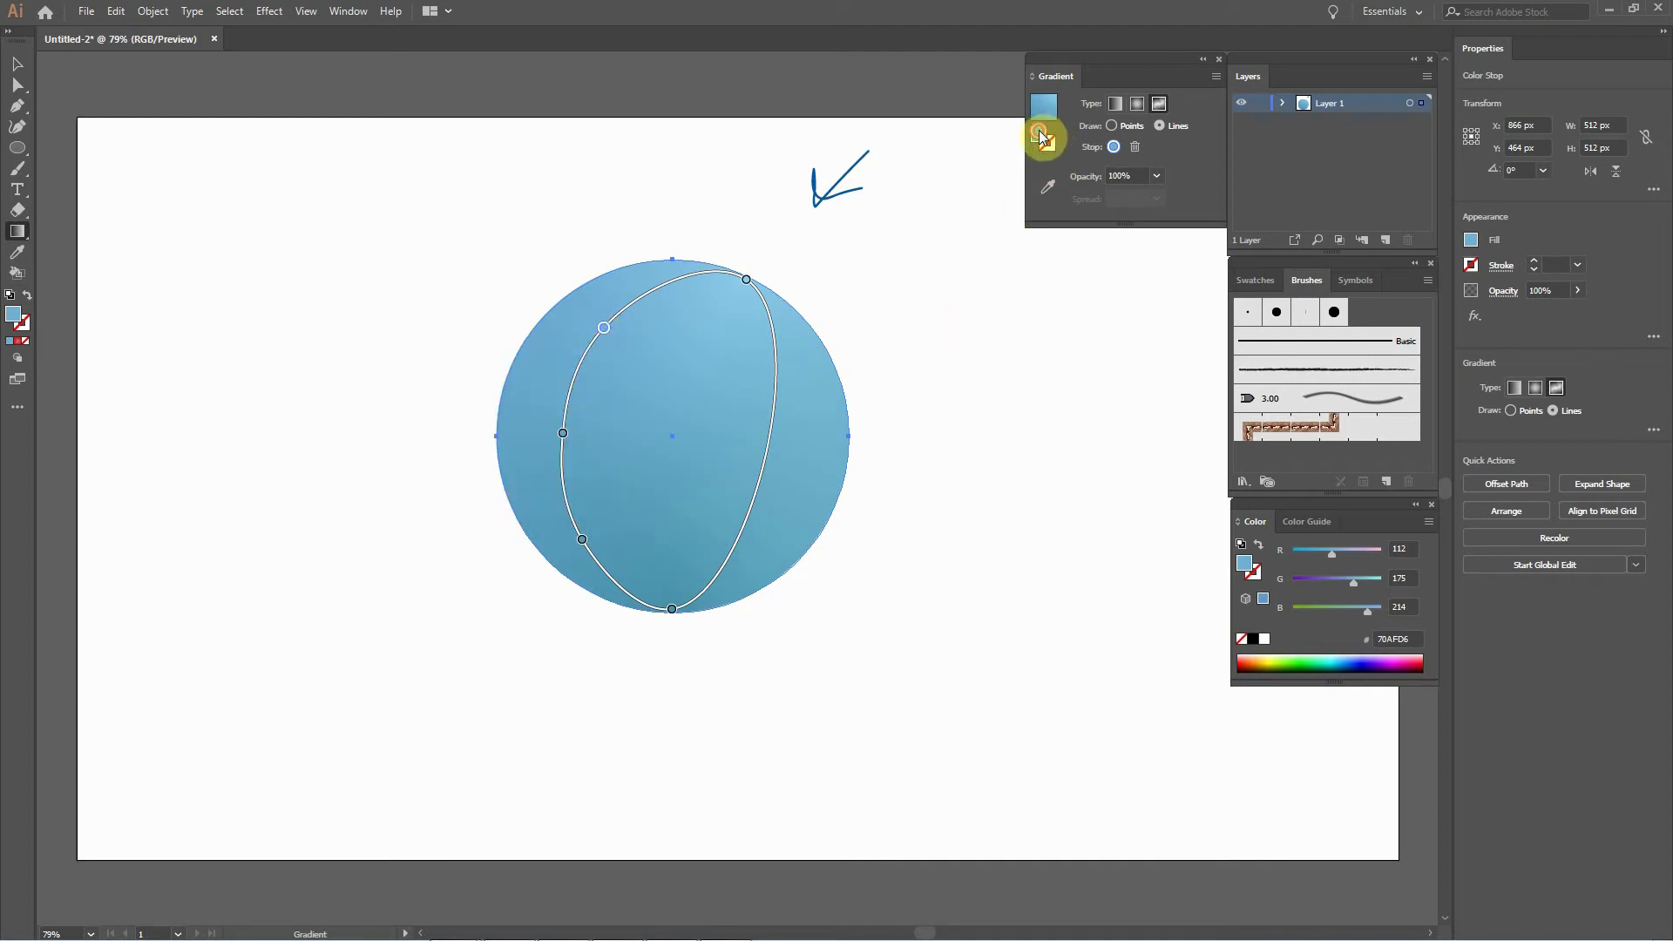
left_click(1042, 135)
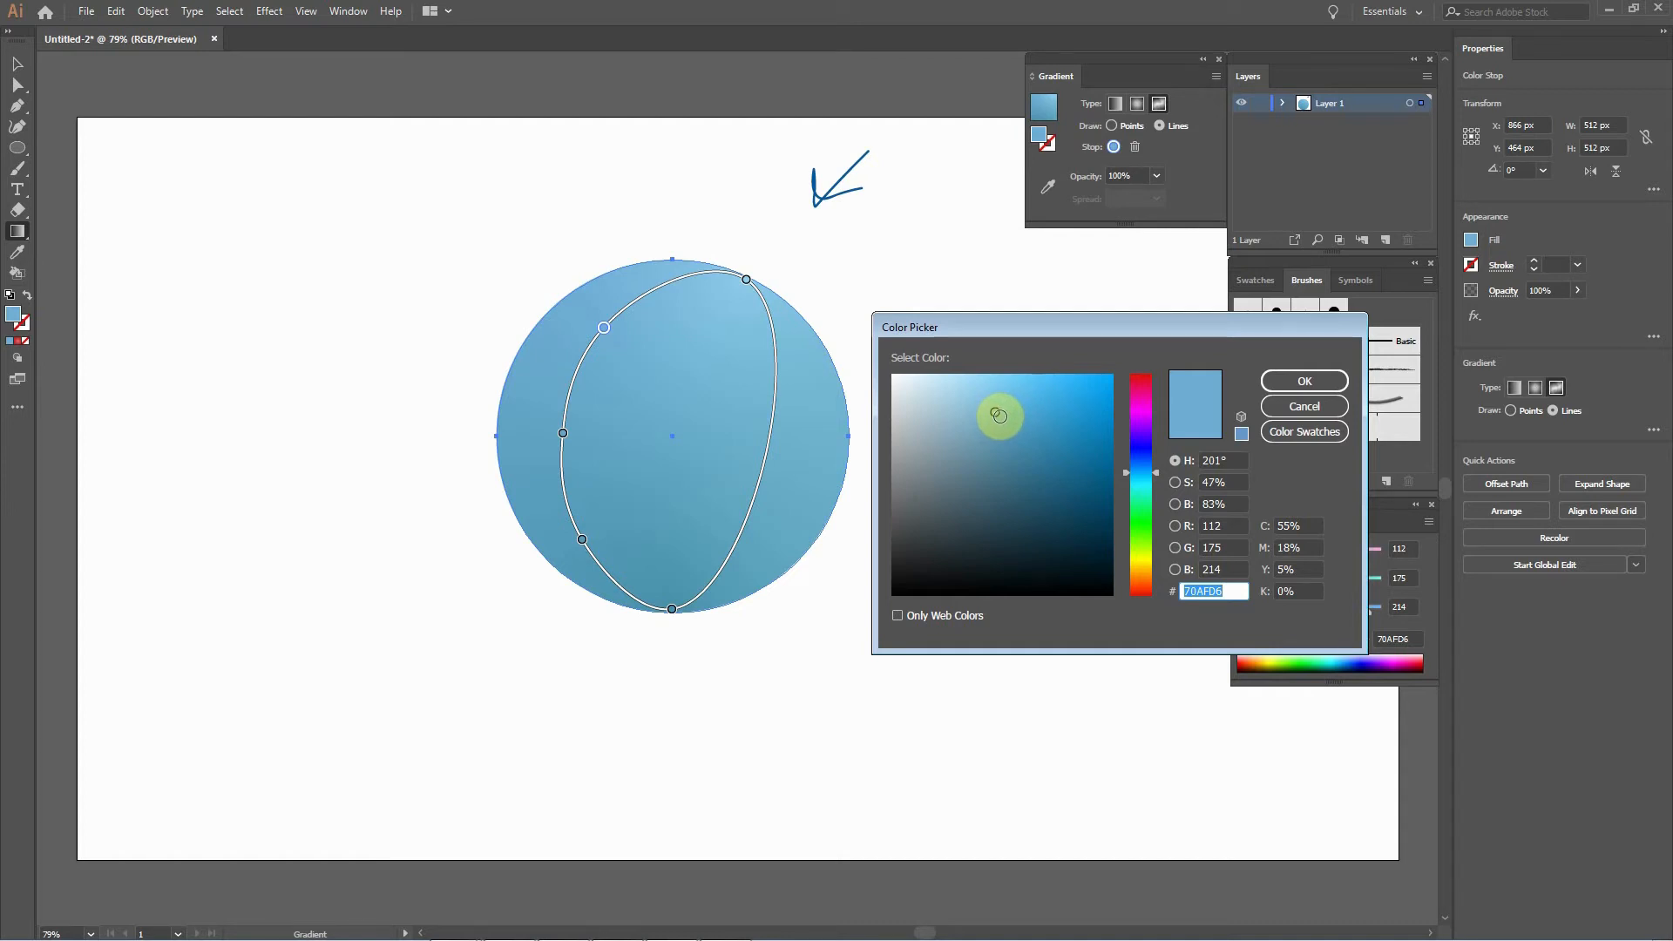
left_click(1285, 380)
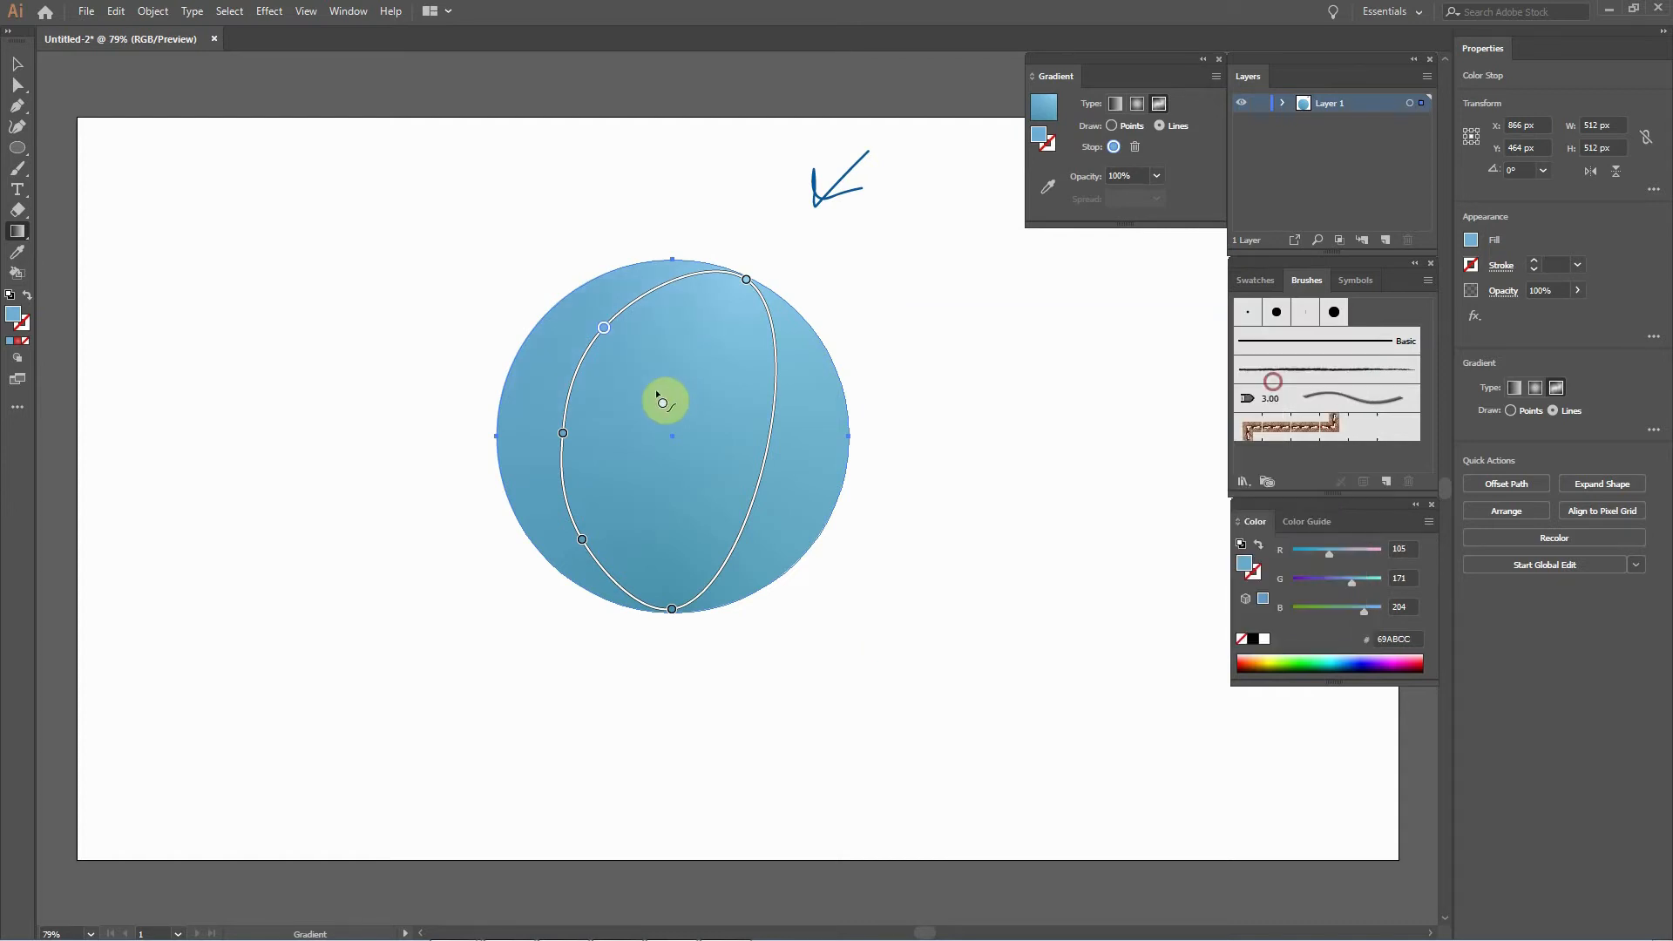
Darken the gradient line's middle-left point to the blue 60A4BF.
left_click(563, 436)
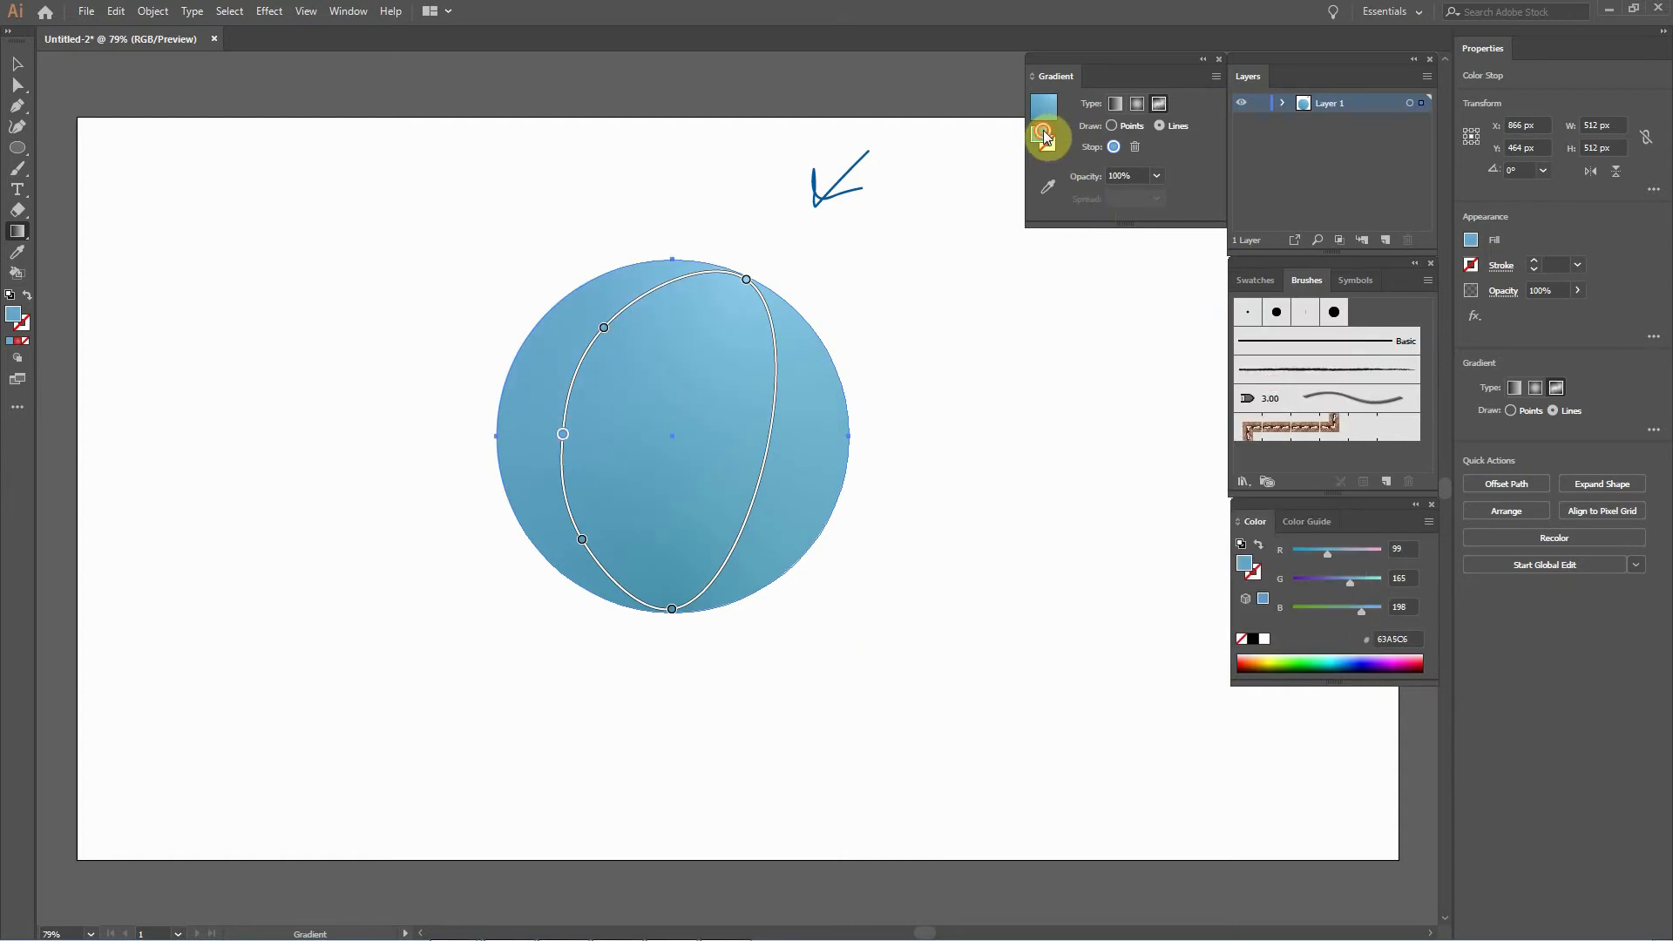
double_click(1042, 135)
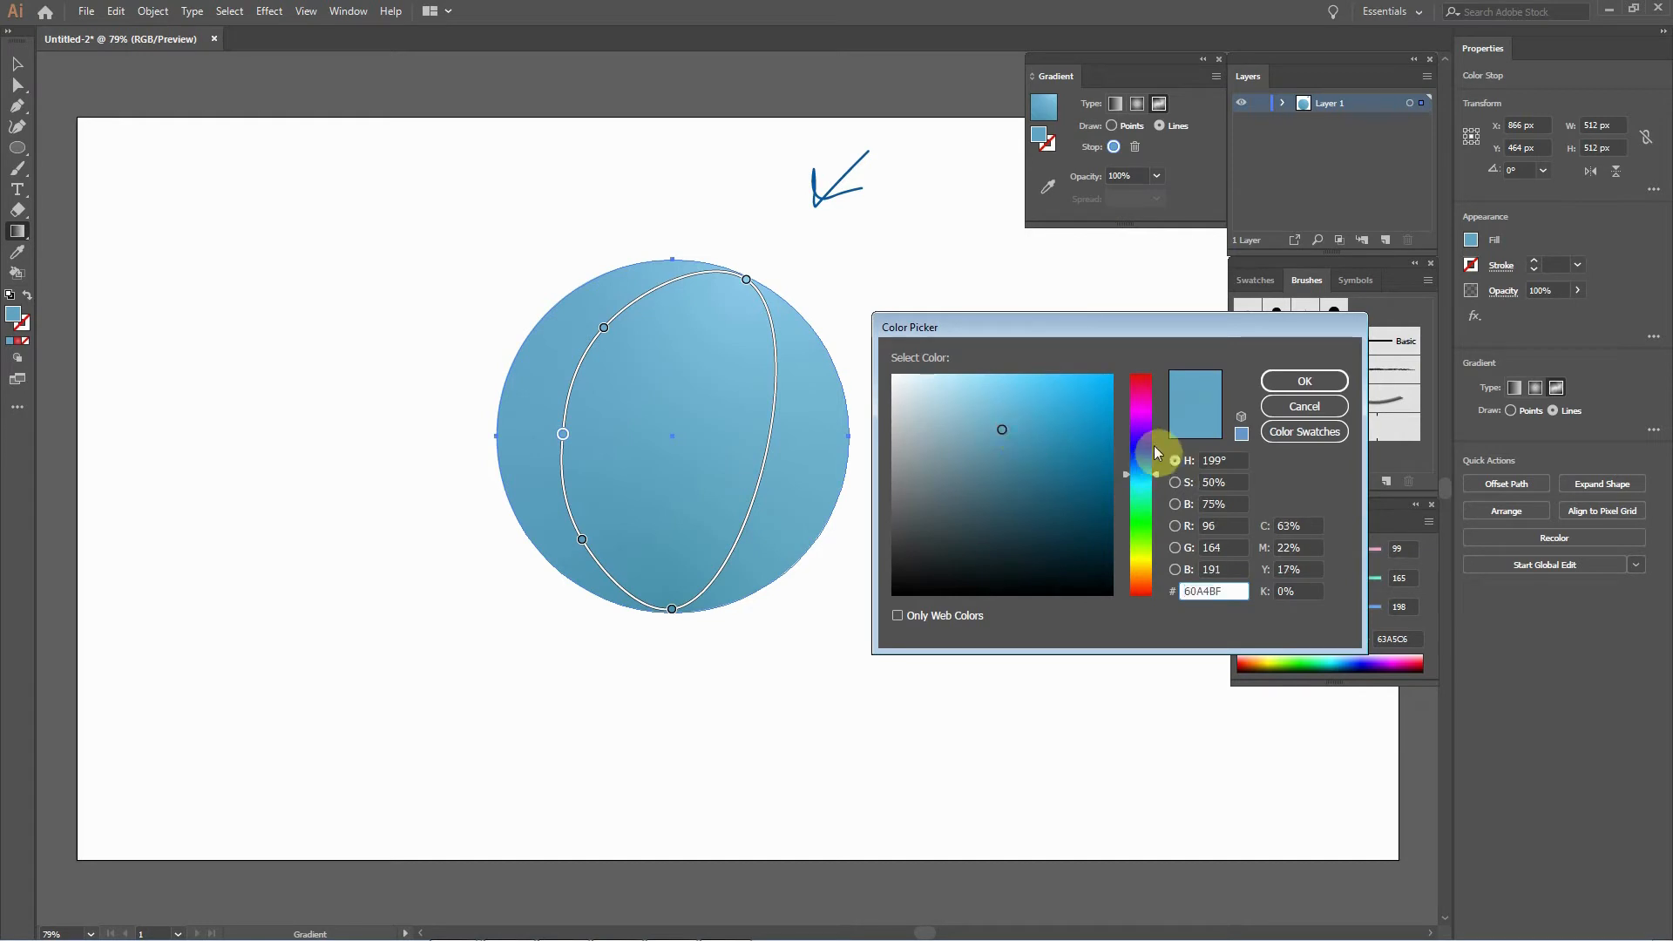
left_click(1298, 384)
Darken the gradient line's lower-left point to the blue 4F96AF.
left_click(582, 540)
double_click(582, 540)
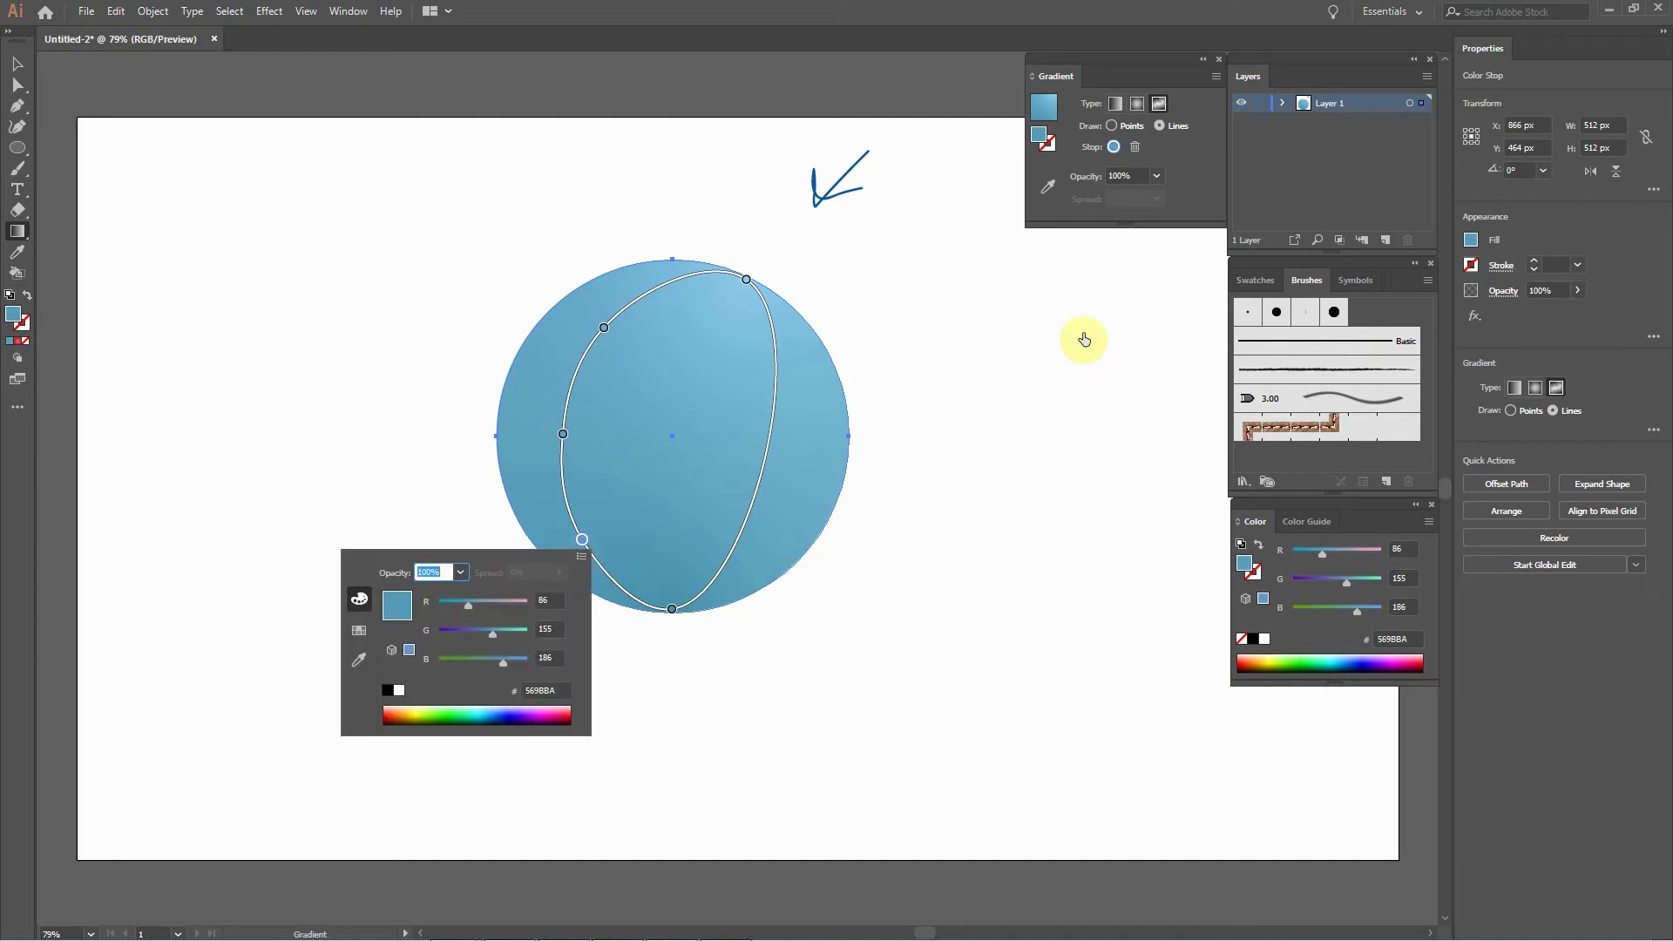
double_click(1039, 139)
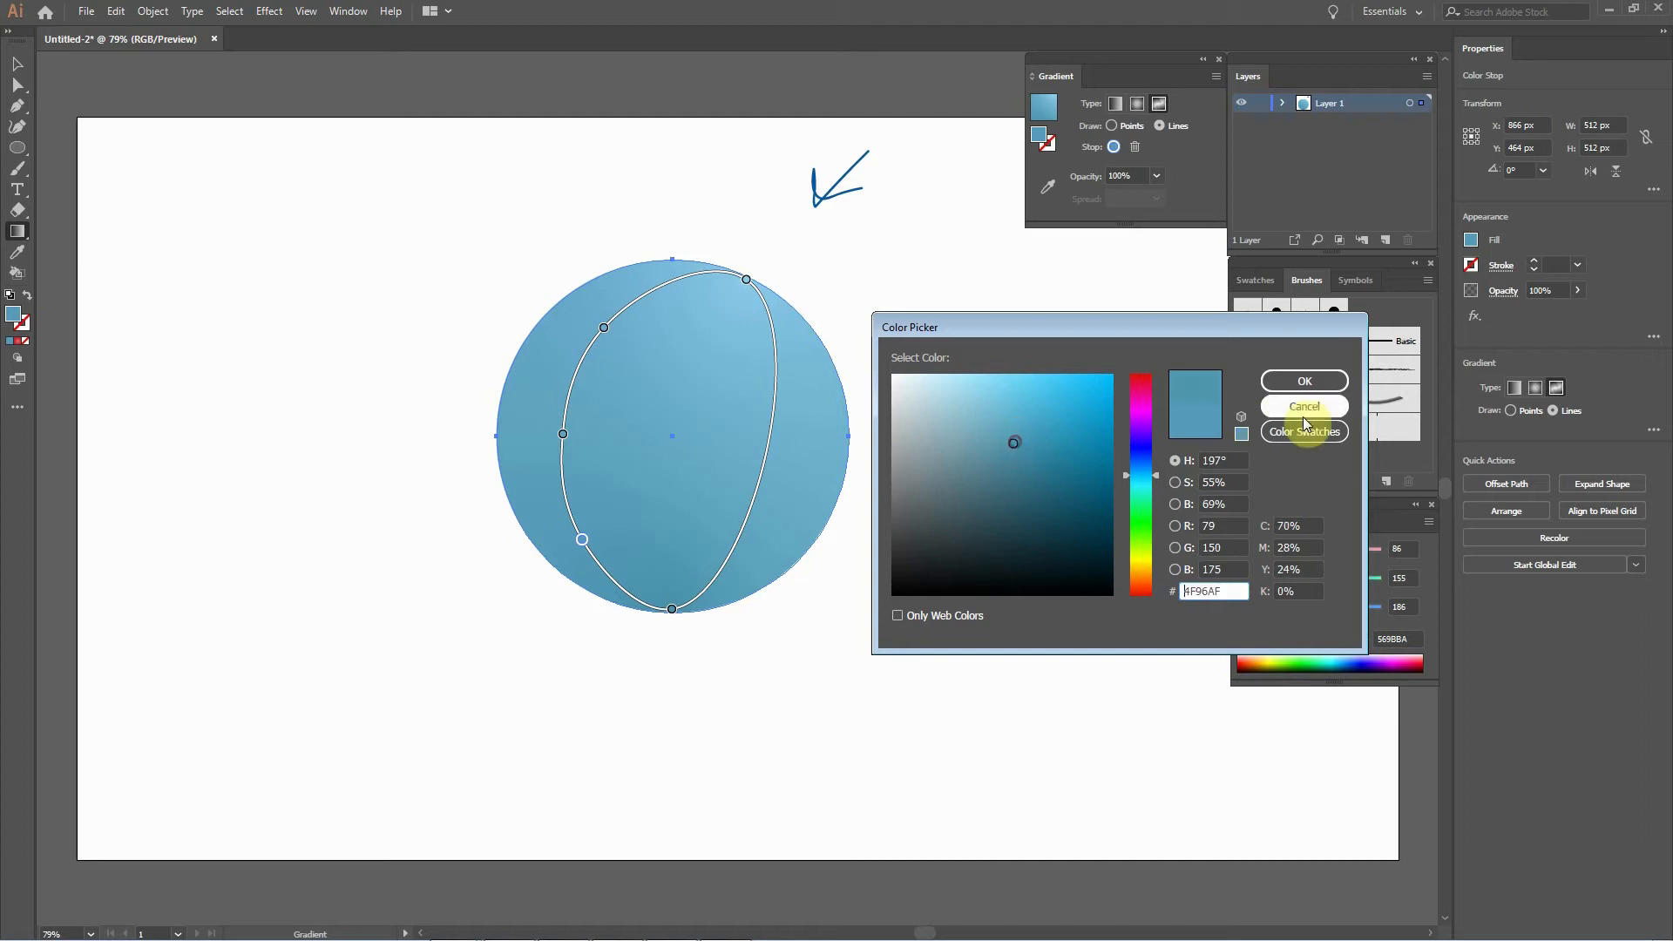
left_click(1300, 383)
Darken the gradient line's bottom point to 3E889B and deselect the circle.
left_click(672, 608)
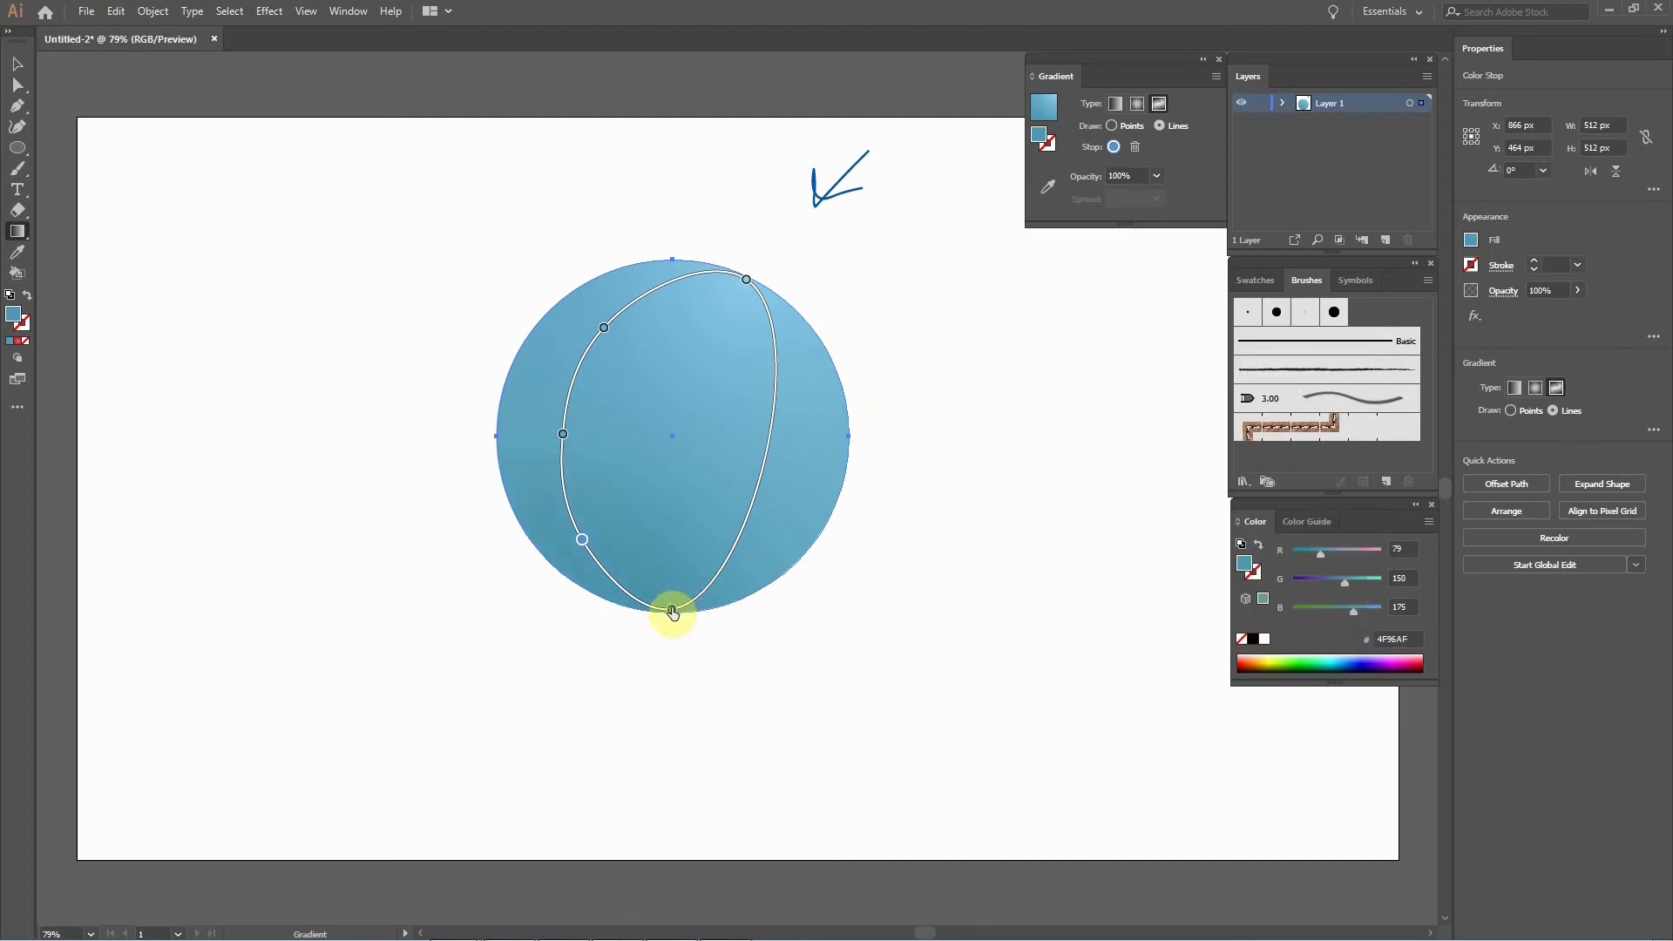
double_click(1042, 139)
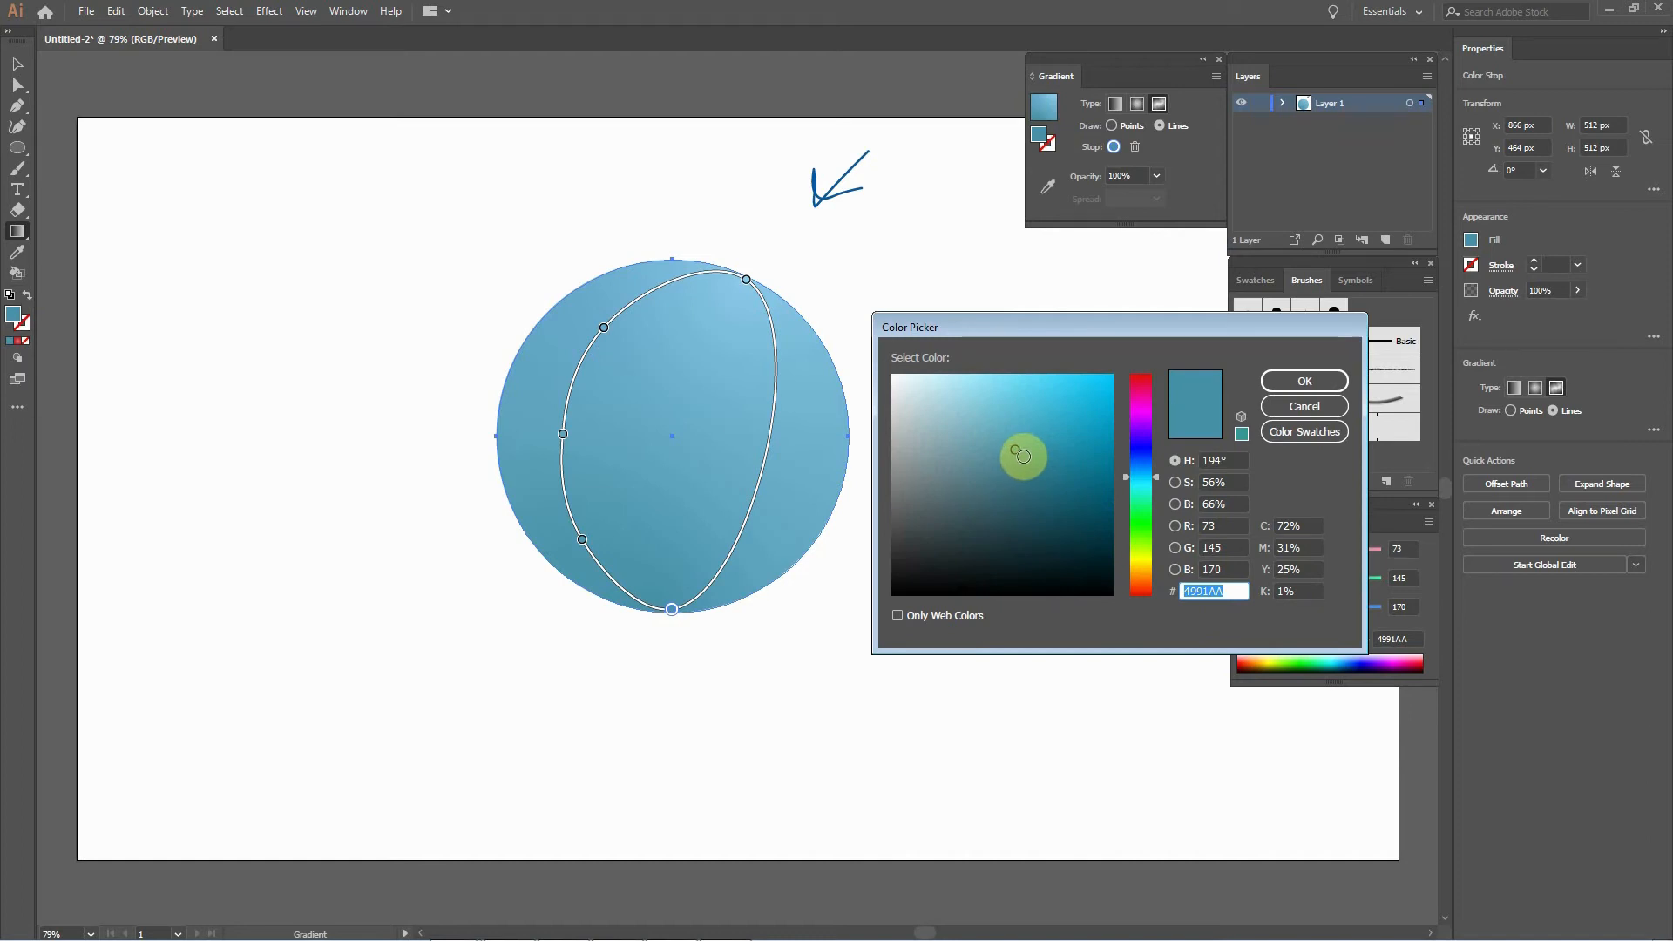
left_click(1025, 461)
left_click(1299, 379)
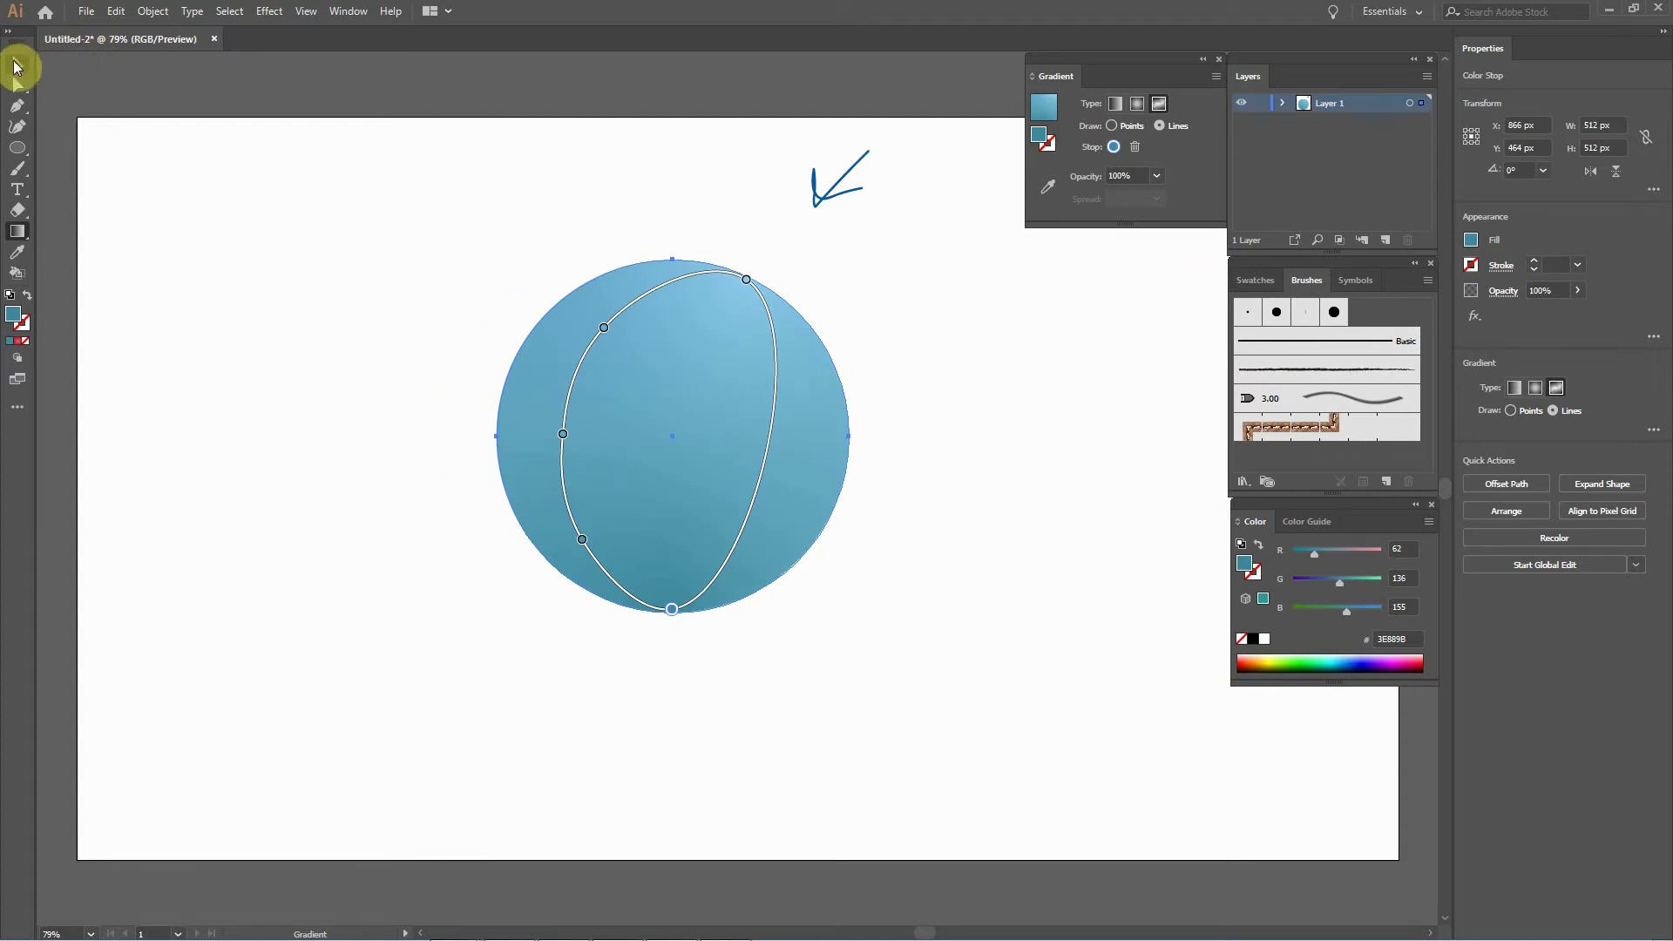
left_click(15, 67)
left_click(943, 434)
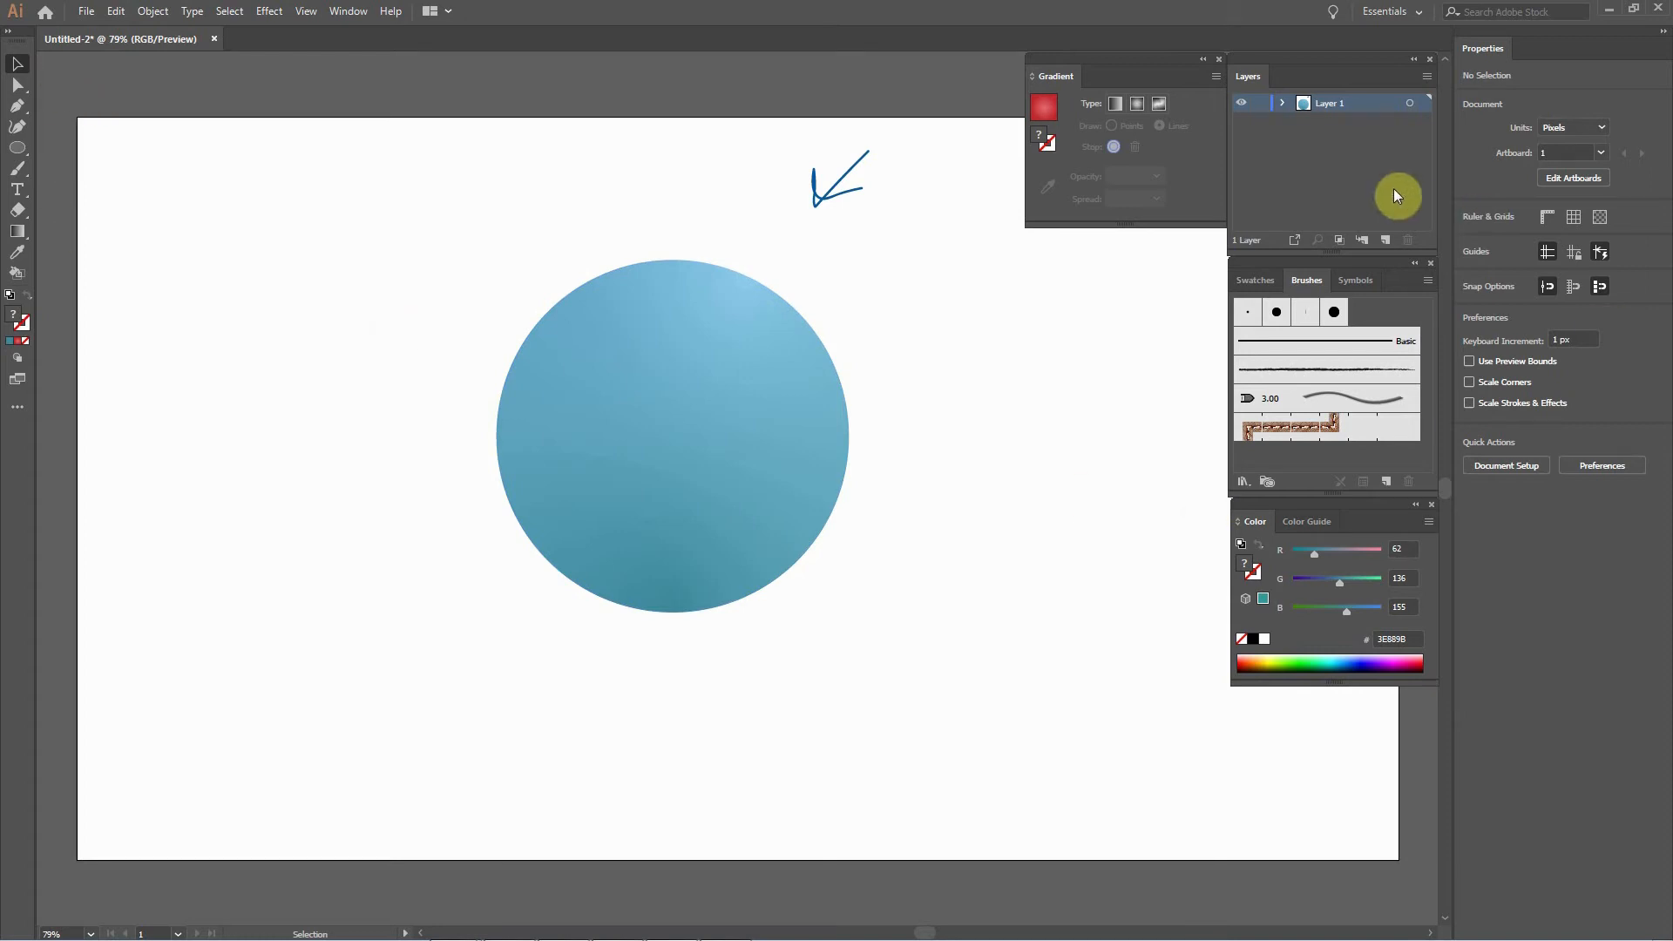
Add a new layer above the circle's layer and lock Layer 1.
left_click(1385, 240)
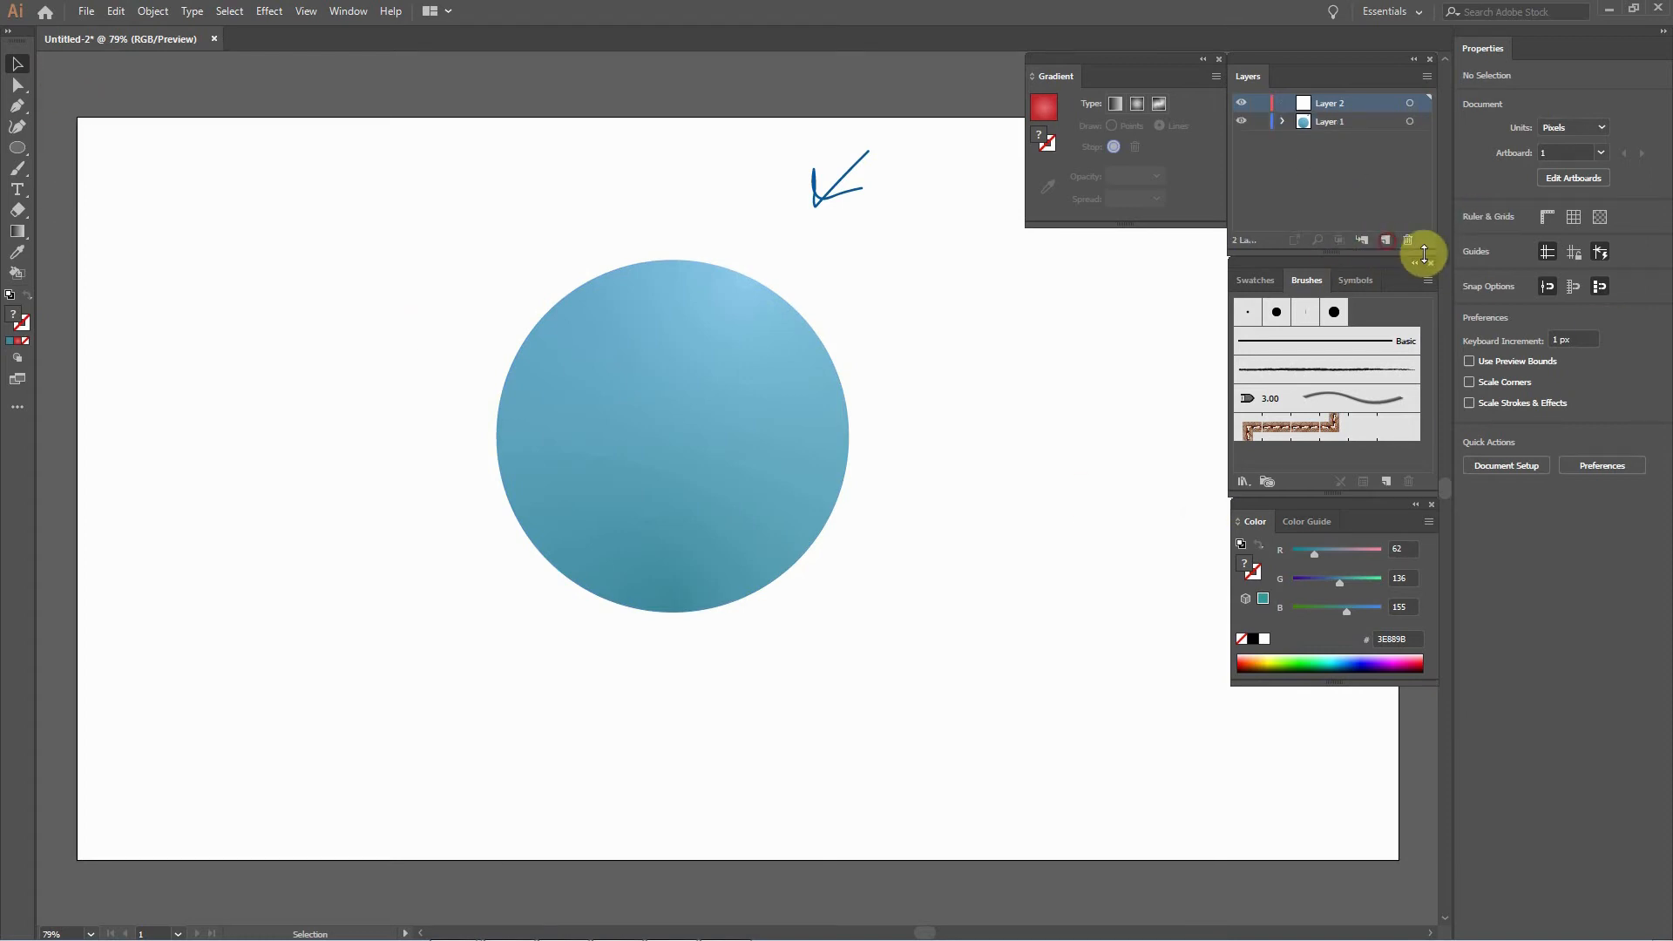
left_click(1260, 122)
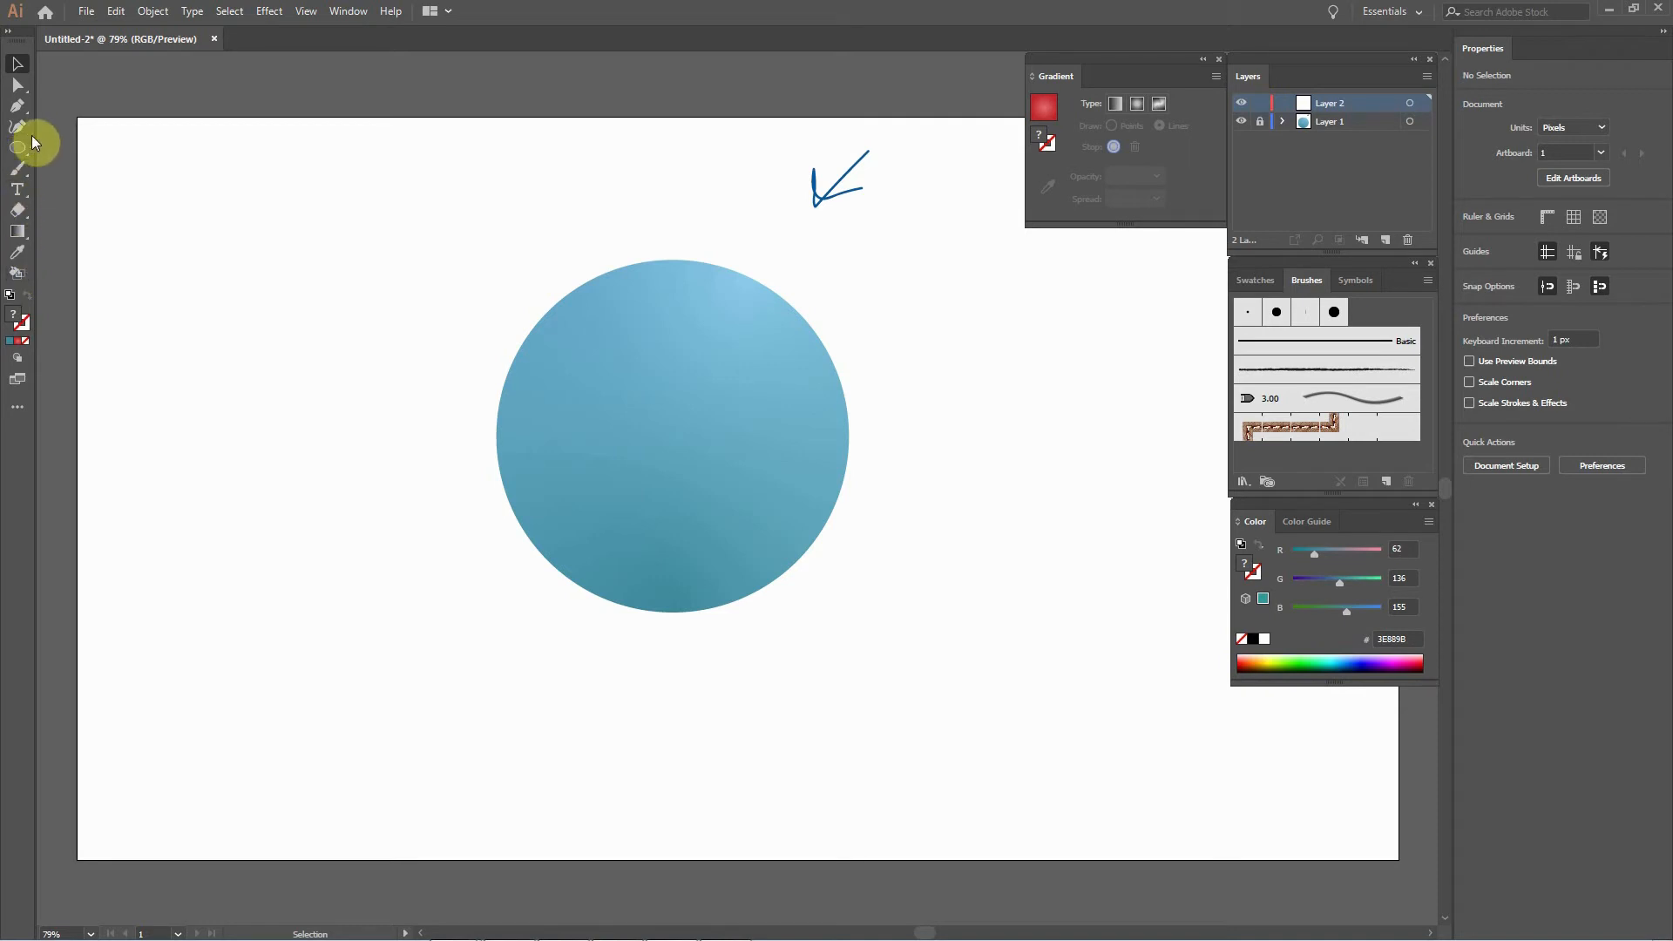
Draw a closed four-point shape with the Pen tool, its outer points on the circle's upper-left, lower-left and bottom edge and one point inside.
left_click(17, 108)
left_click(573, 289)
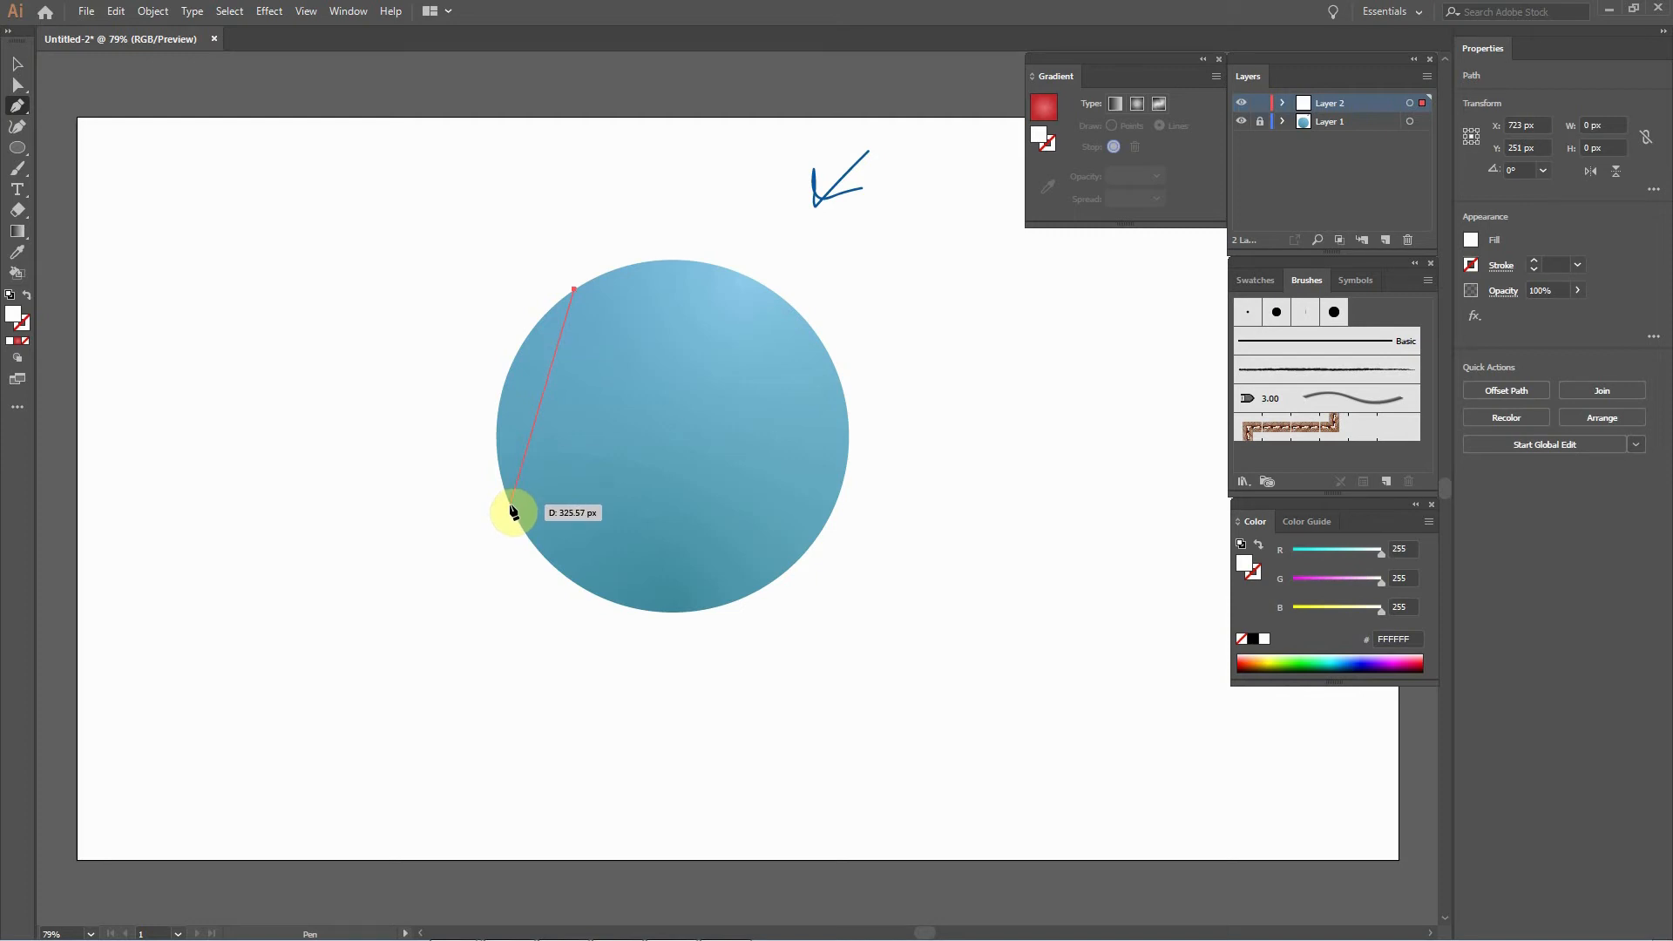
left_click(510, 504)
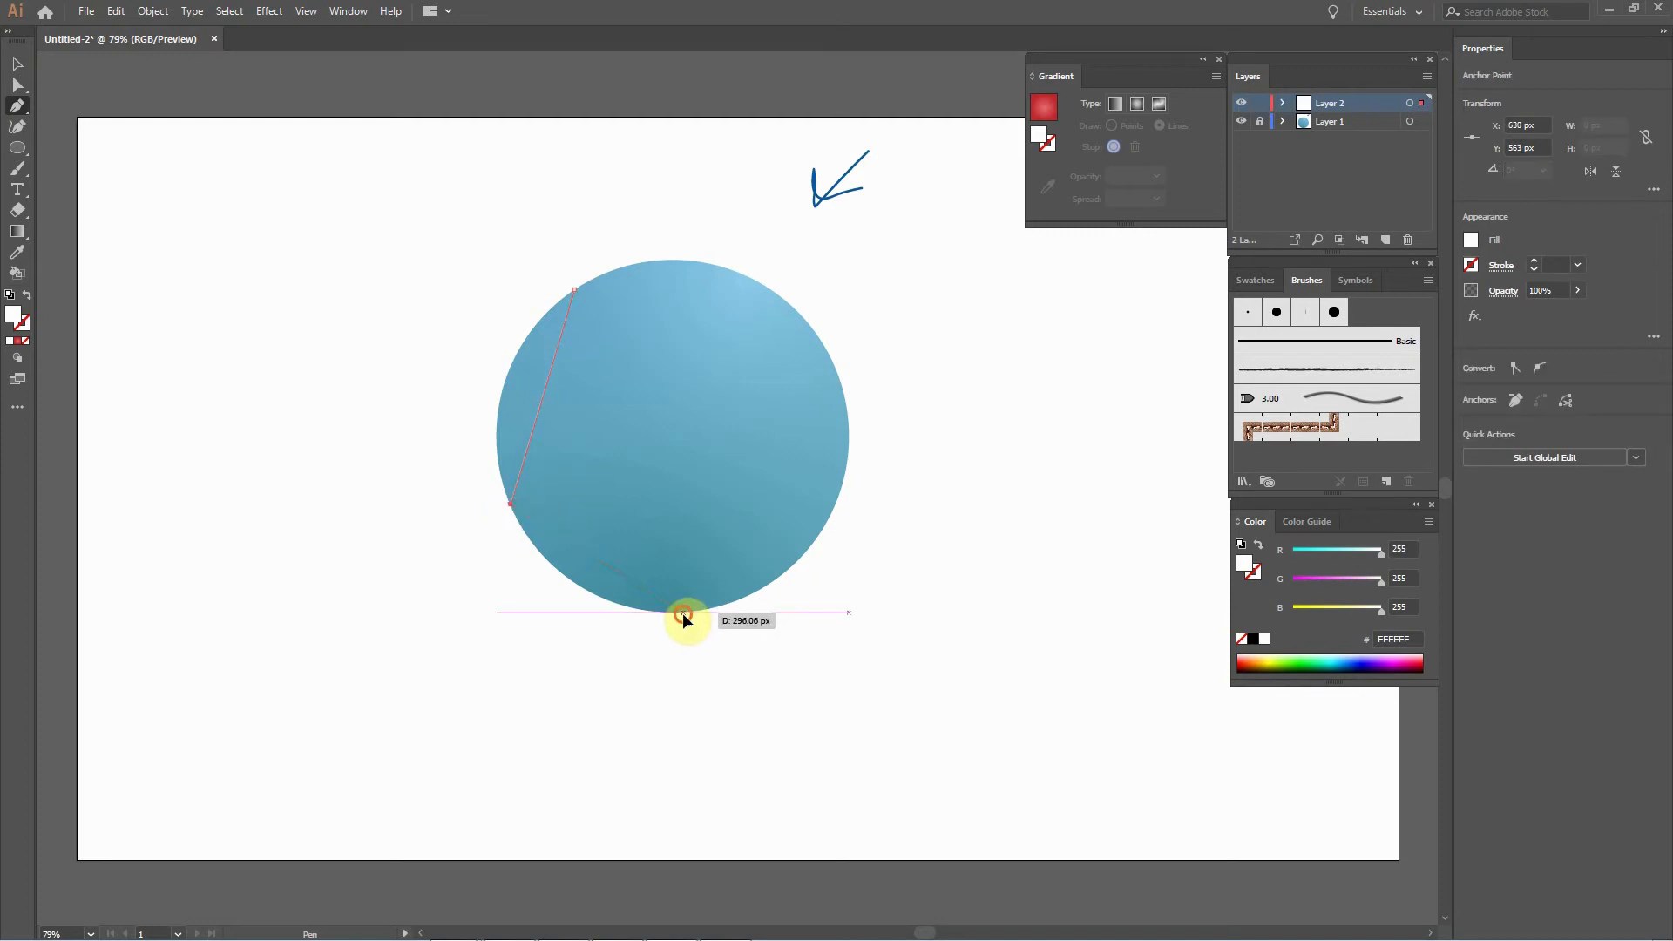
left_click(683, 613)
left_click(591, 462)
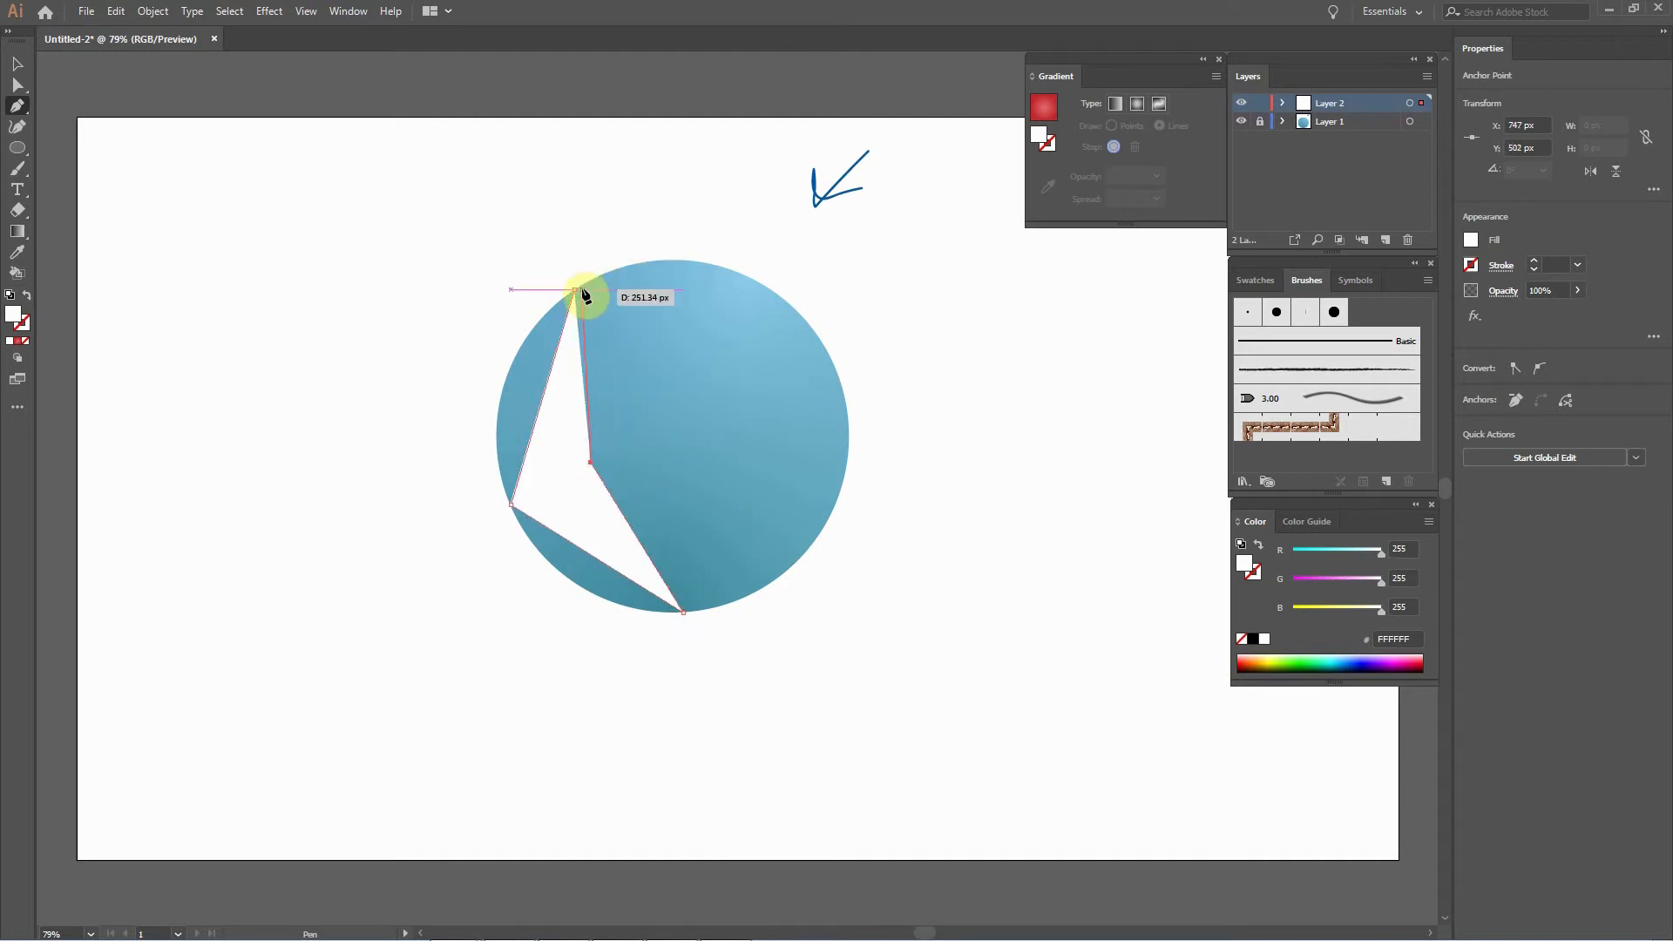
left_click(579, 291)
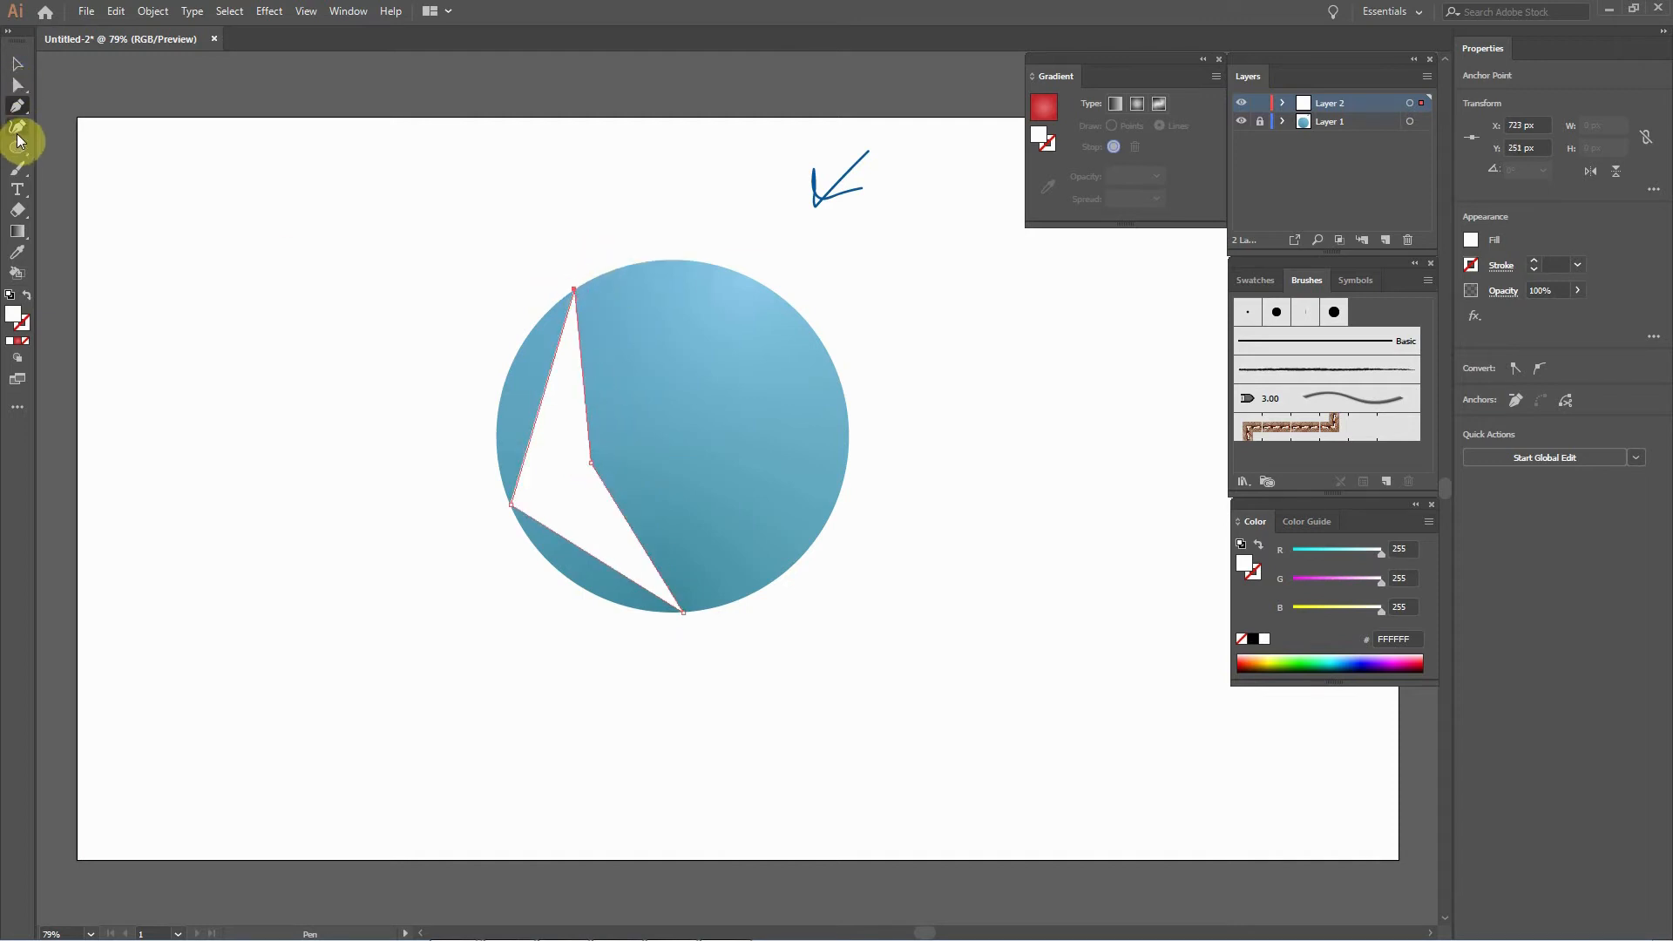
Convert the white shape's lower-left anchor to a curve and adjust its handles until the outer edge follows the circle's outline.
key("a")
key("shift+c")
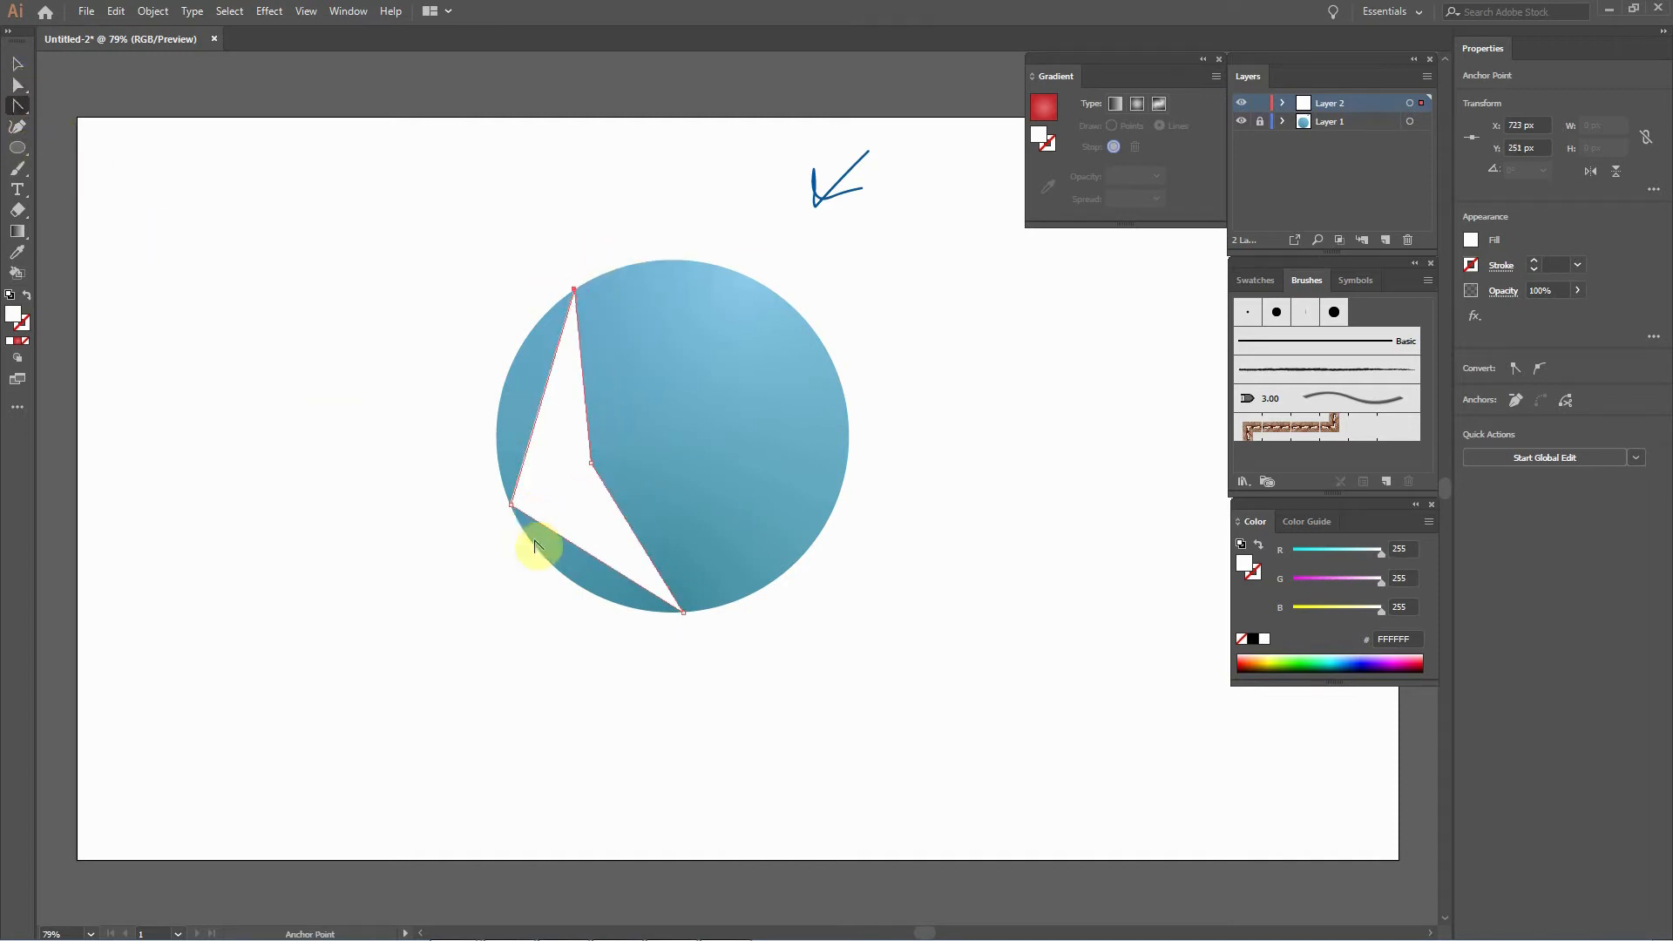
left_click_drag(514, 508, 554, 614)
left_click_drag(464, 397, 461, 363)
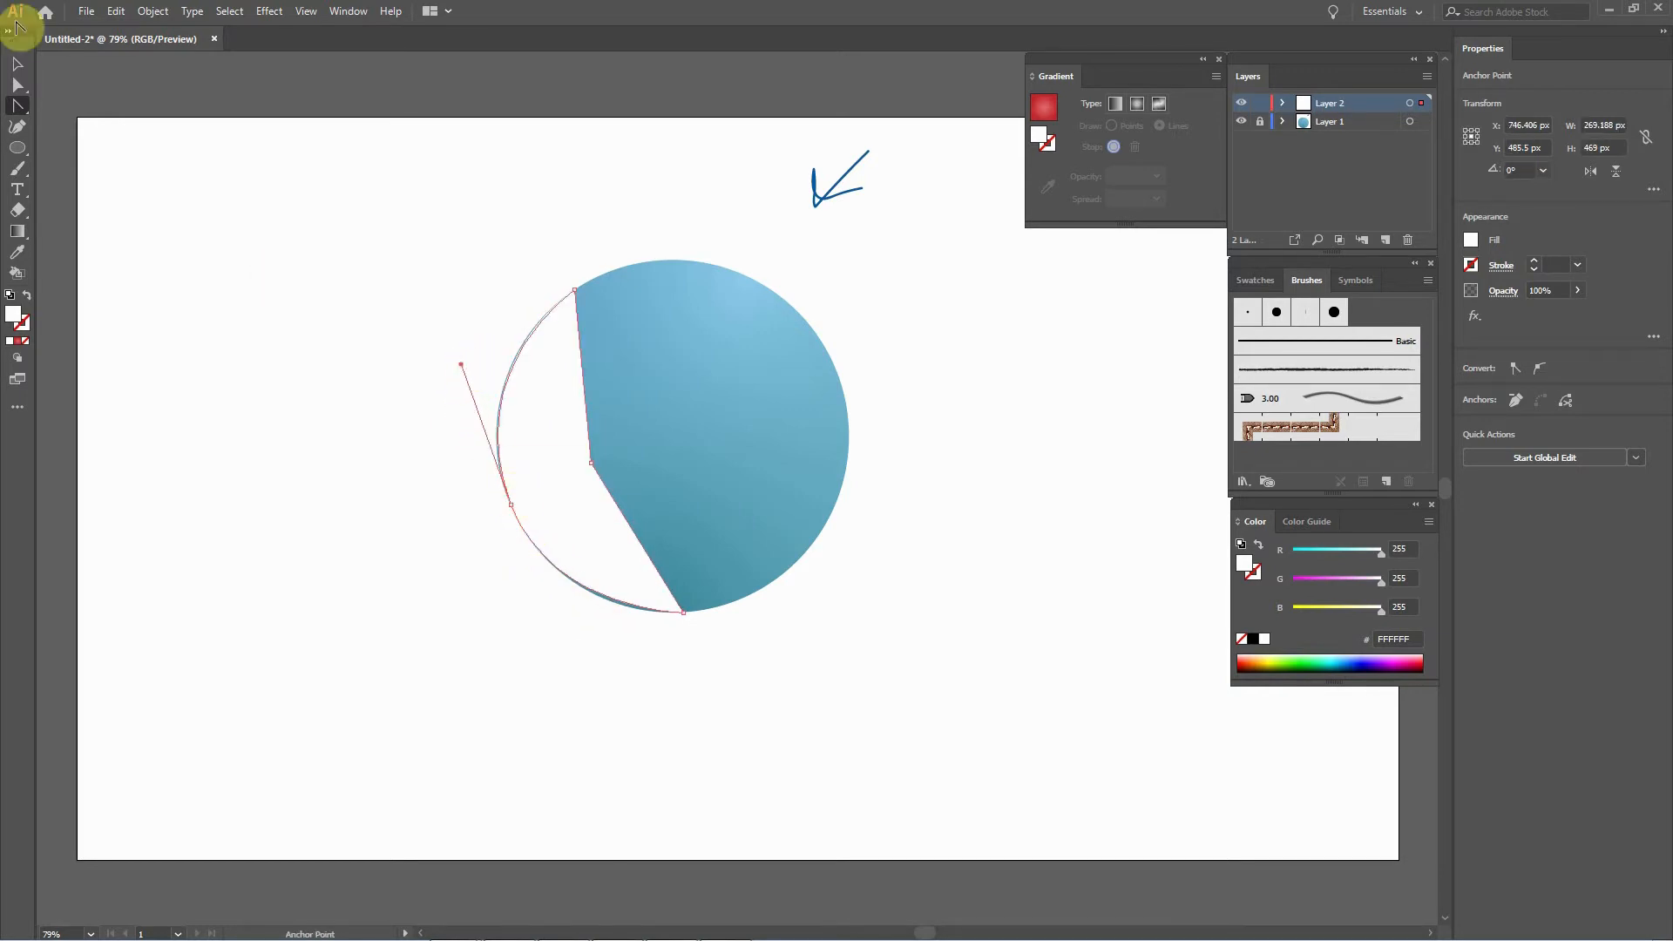
left_click(17, 84)
left_click(511, 504)
left_click_drag(556, 612, 562, 623)
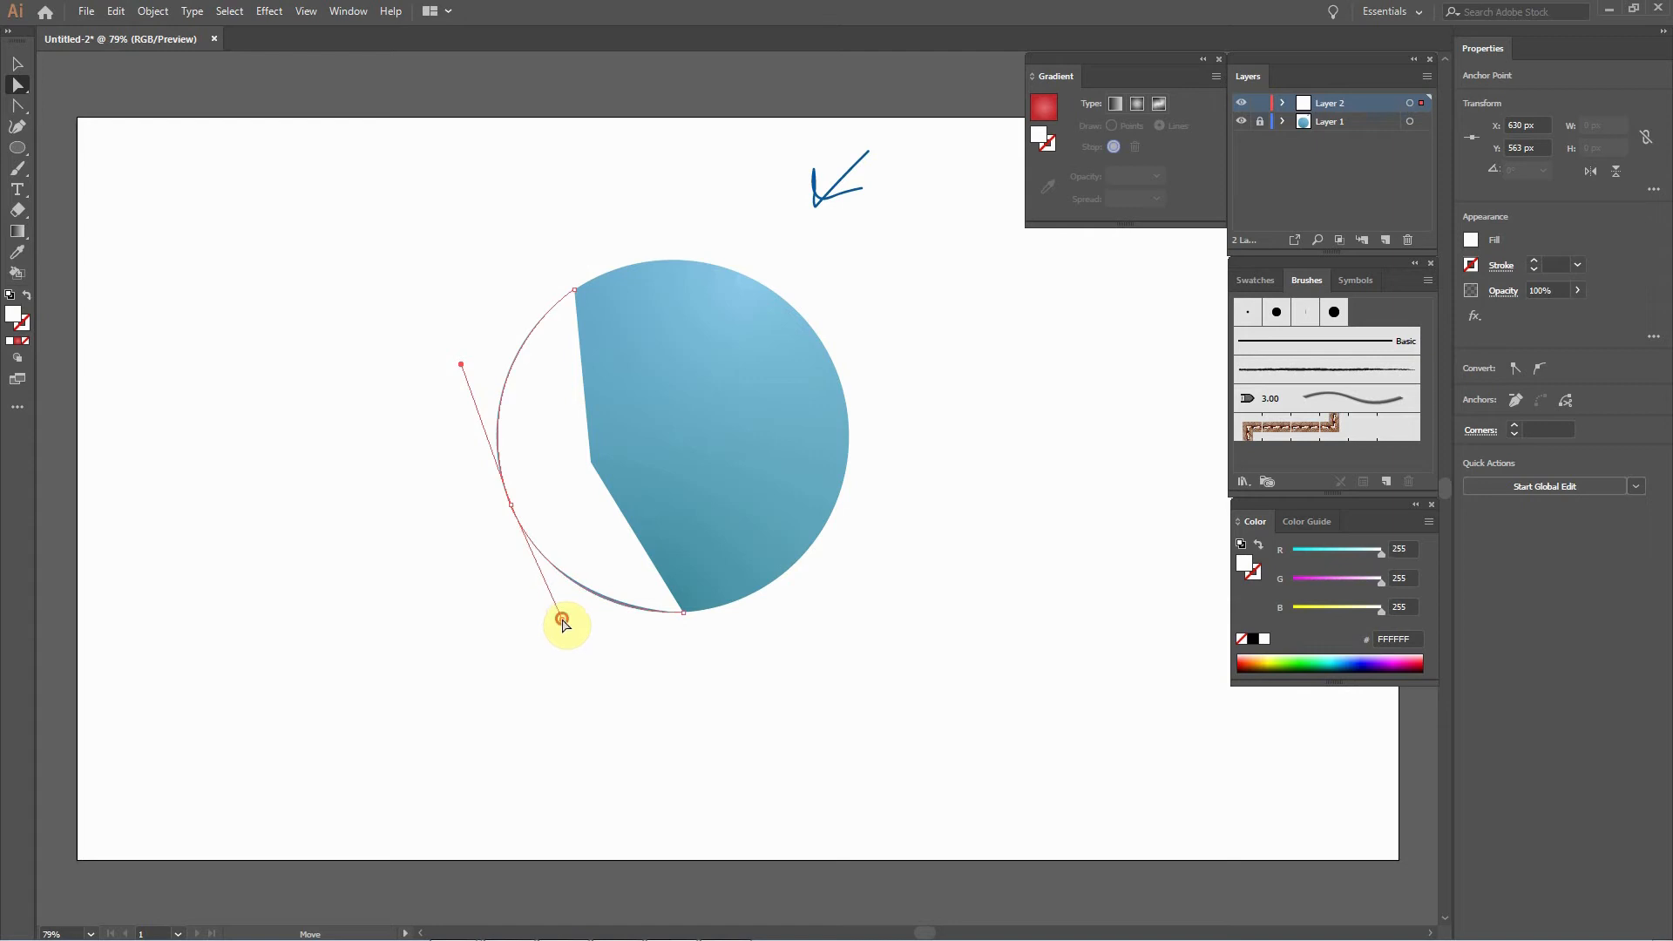
left_click_drag(461, 364, 460, 363)
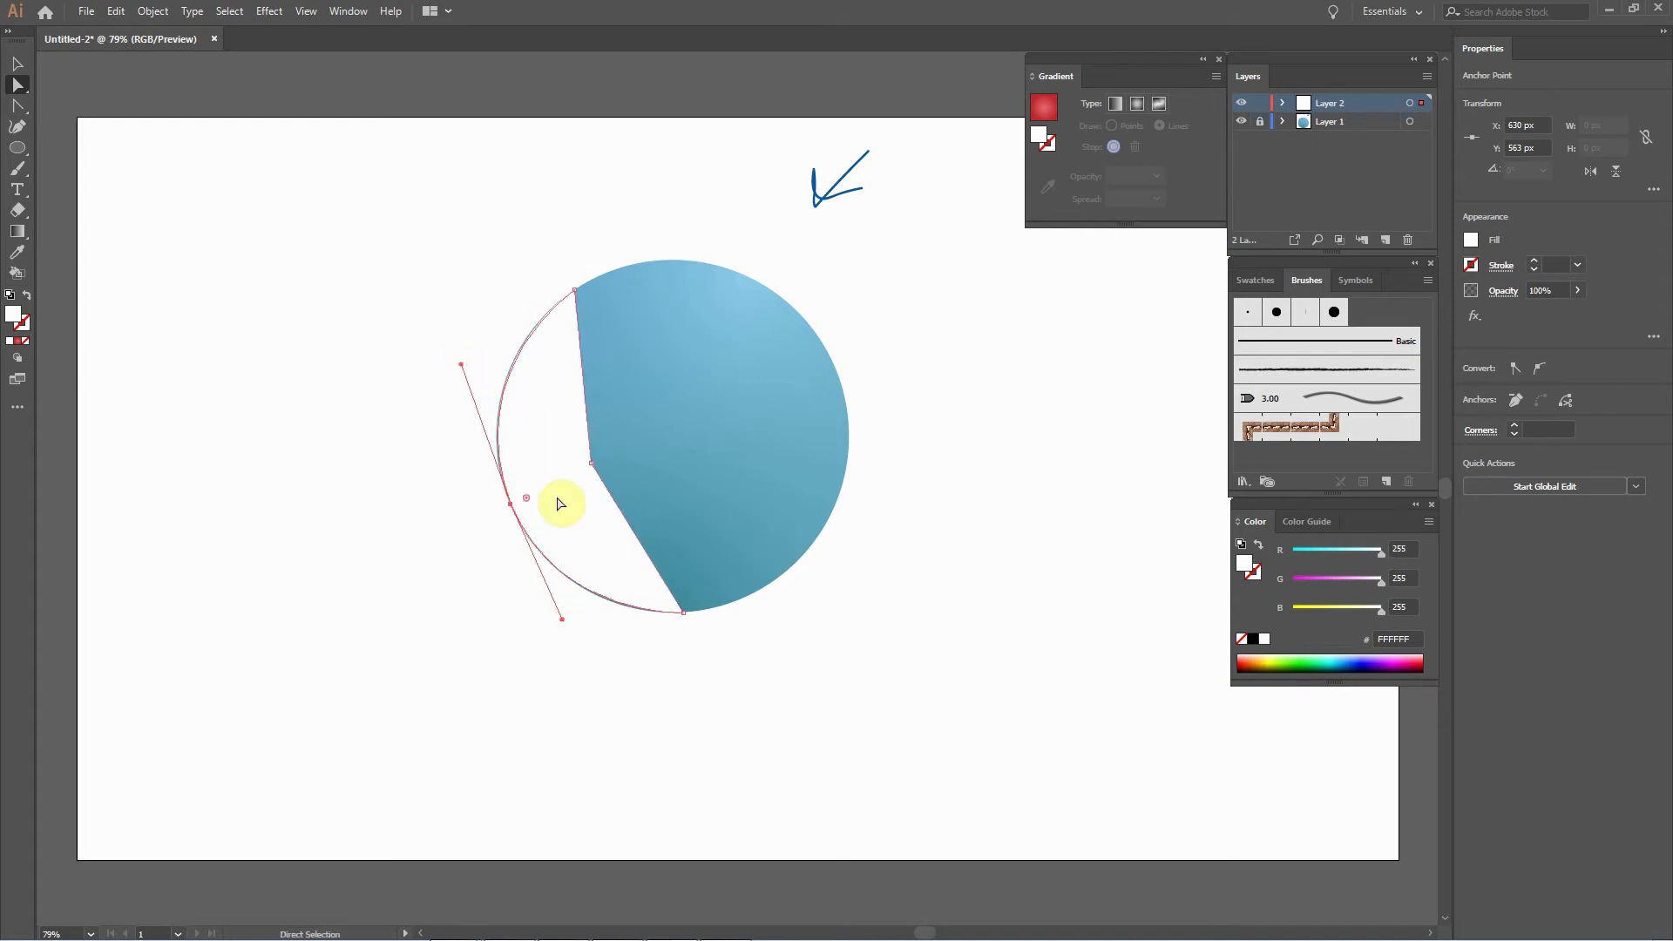
Convert the white shape's inner anchor to a smooth point so the inner edge bends parallel to the circle's left side.
left_click(17, 63)
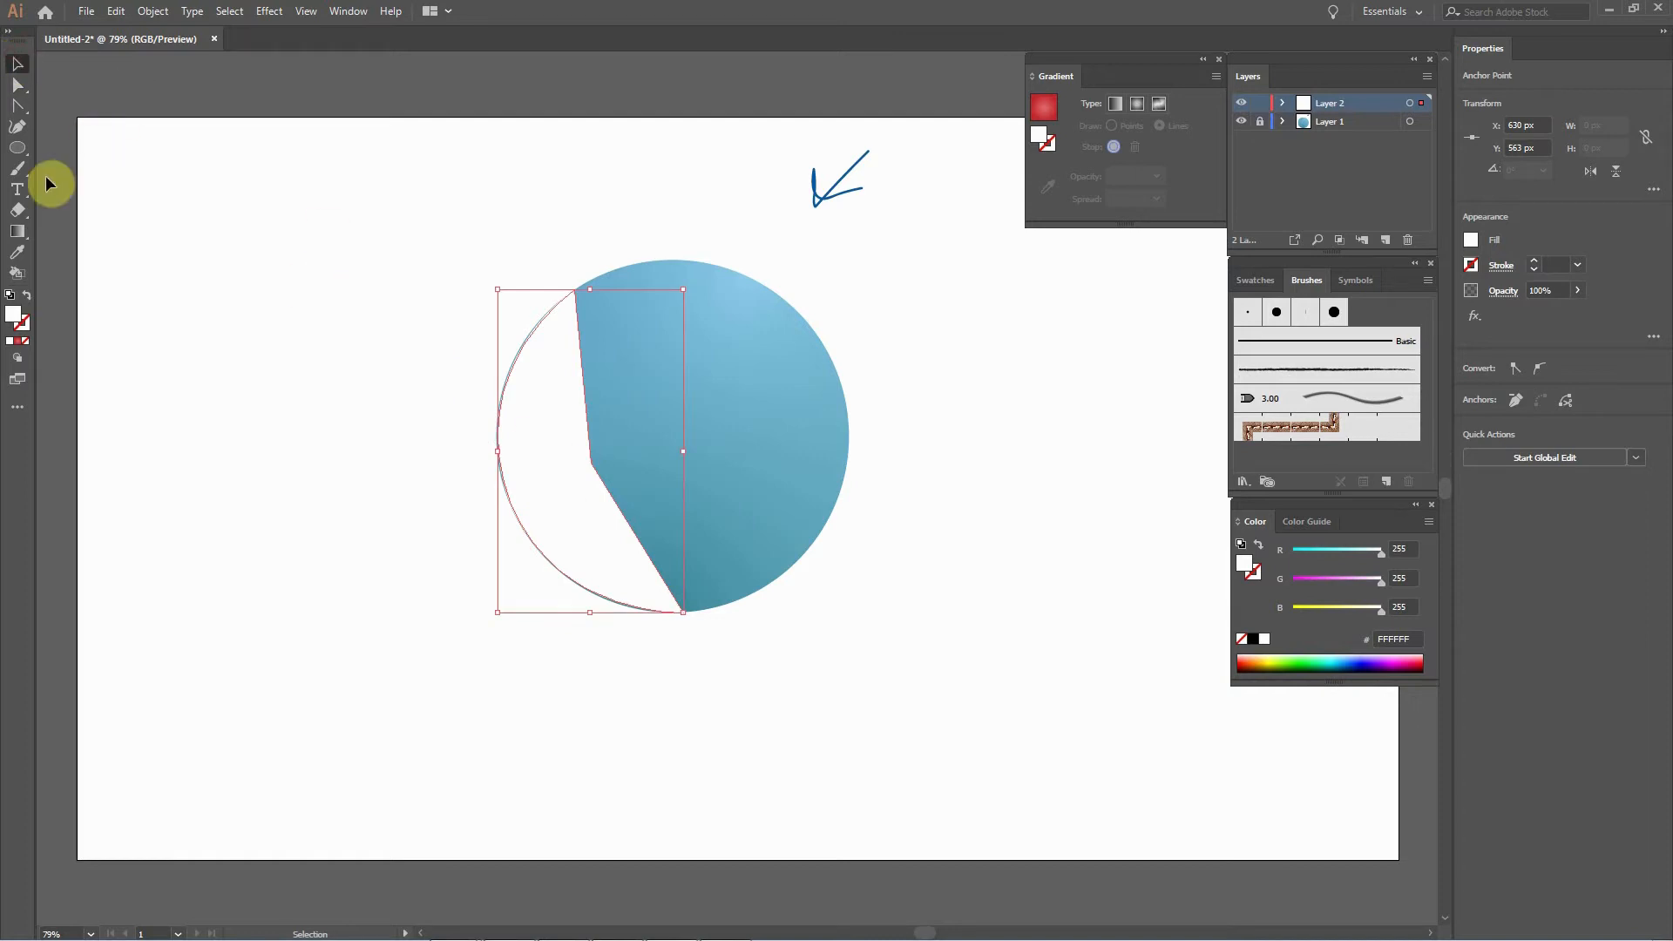
left_click(17, 106)
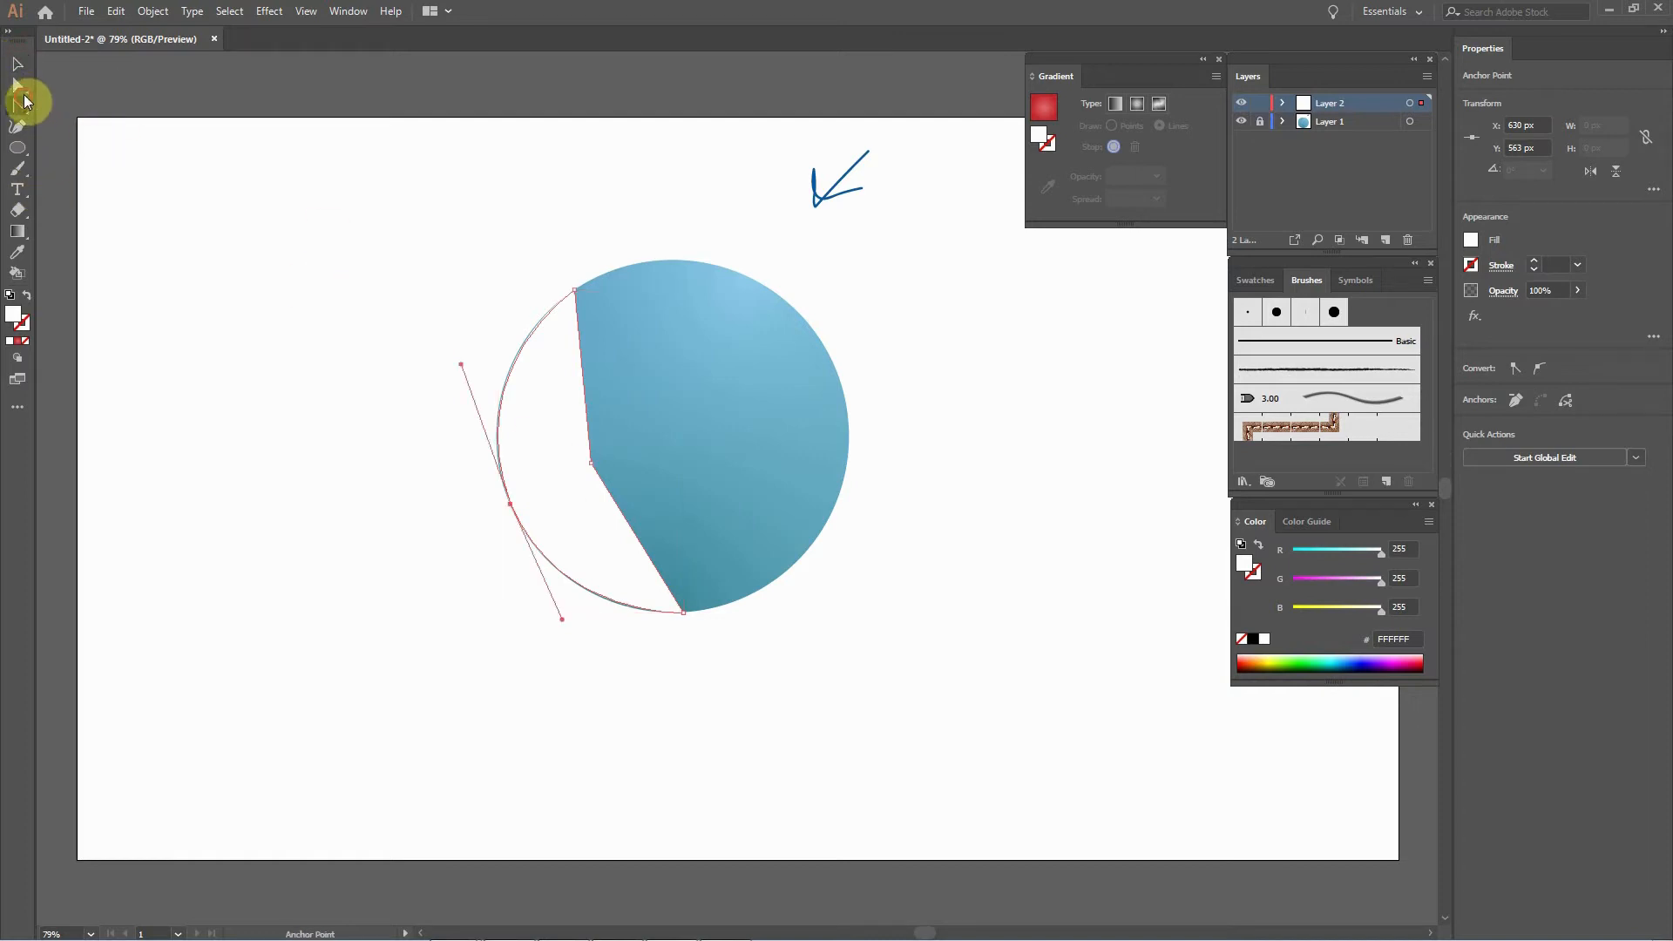
left_click(589, 463)
left_click_drag(589, 464, 568, 380)
Nudge the white shape's inner anchor left to narrow the shape into a crescent.
key("Left")
key("Left")
key("Left")
key("Left")
key("Left")
key("Left")
key("Left")
key("Left")
key("Left")
key("Left")
key("Left")
key("Left")
key("Left")
key("Left")
key("Left")
key("Left")
key("Left")
key("Left")
key("Left")
key("Left")
key("Left")
key("Left")
key("Left")
key("Left")
key("Left")
key("Left")
key("Left")
key("Left")
key("Left")
key("Left")
key("Left")
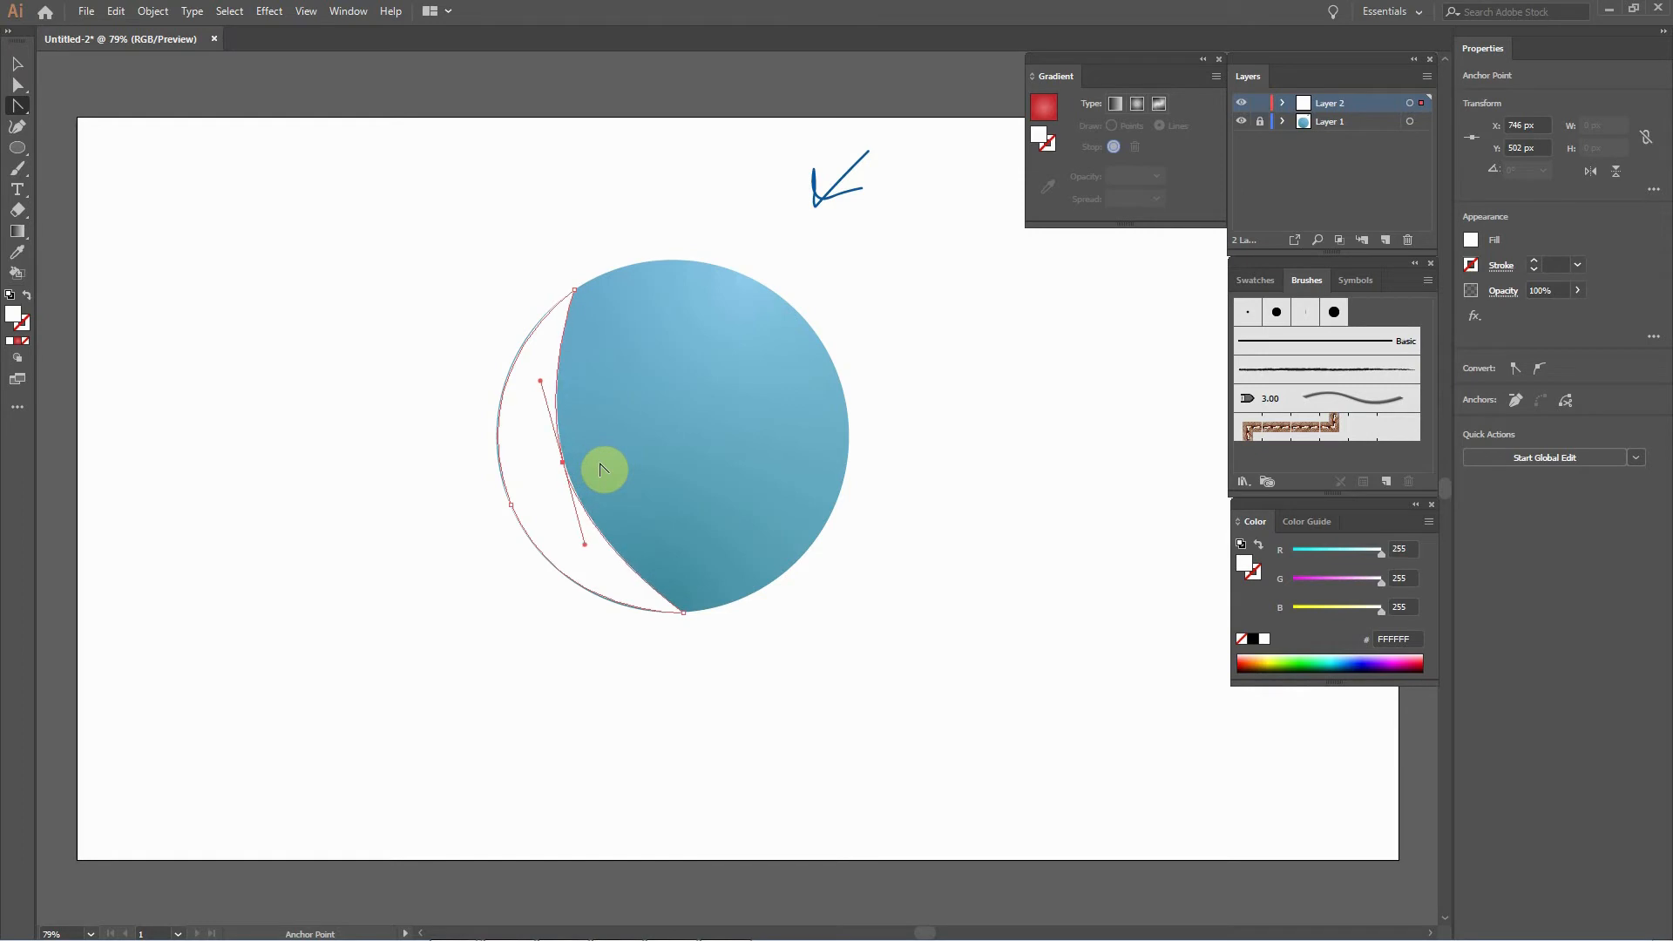
Nudge the crescent's inner anchor further left to about X 698 px, then deselect the shape.
key("Left")
key("Left")
key("Left")
key("Right")
key("Down")
key("Down")
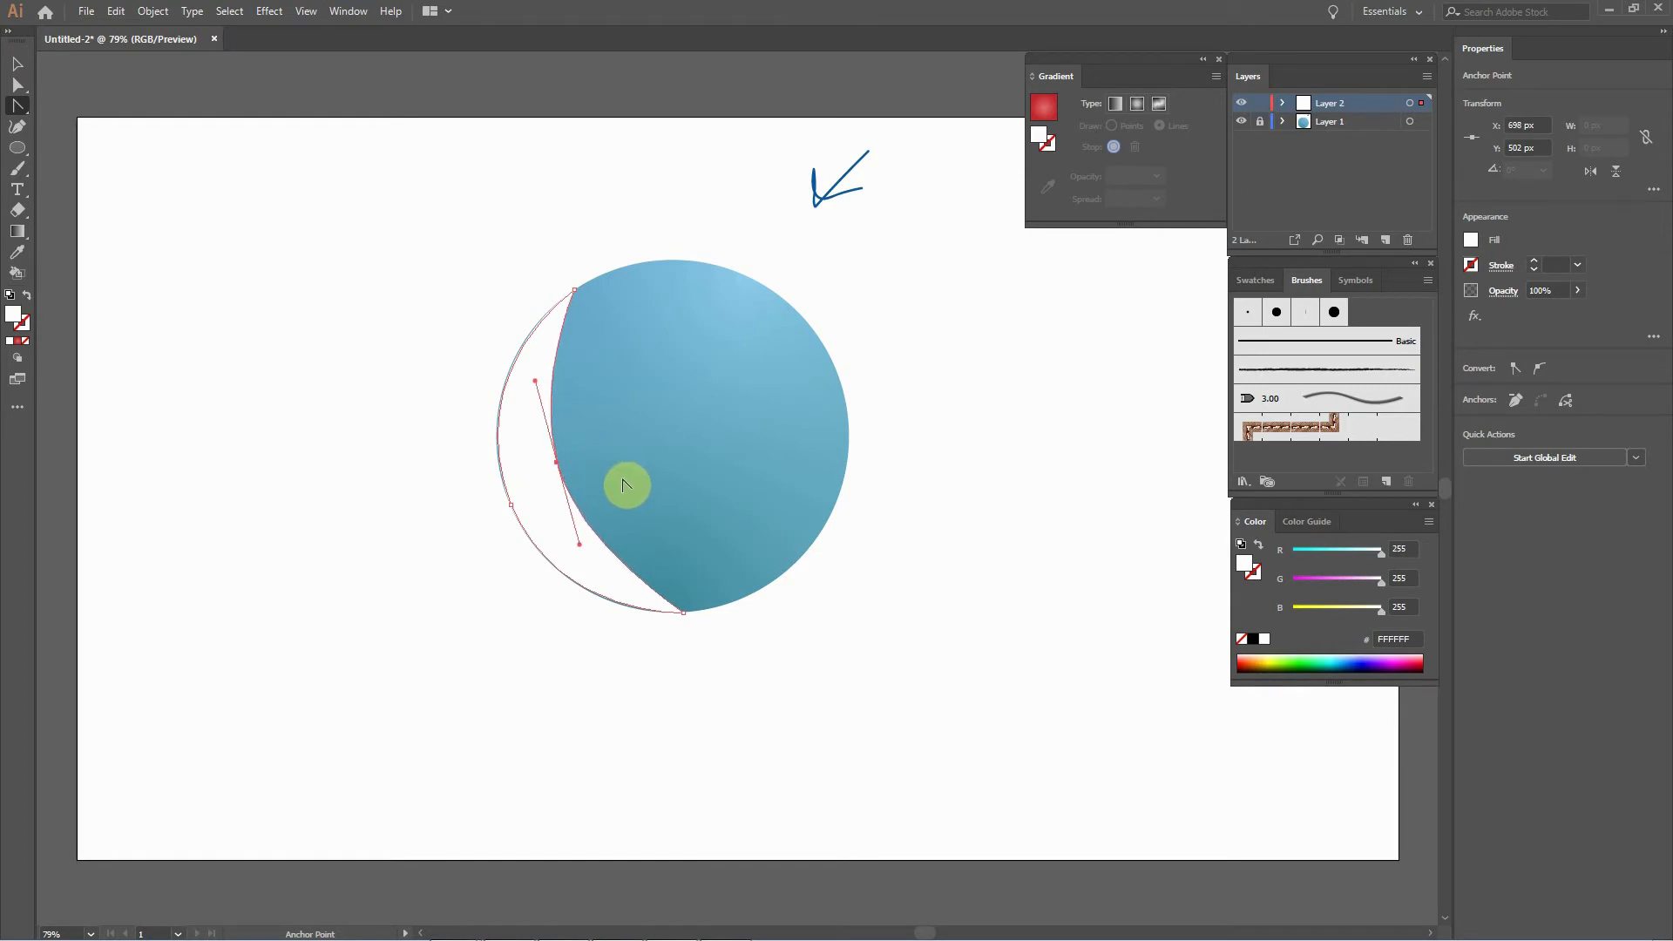
left_click(15, 66)
left_click(358, 318)
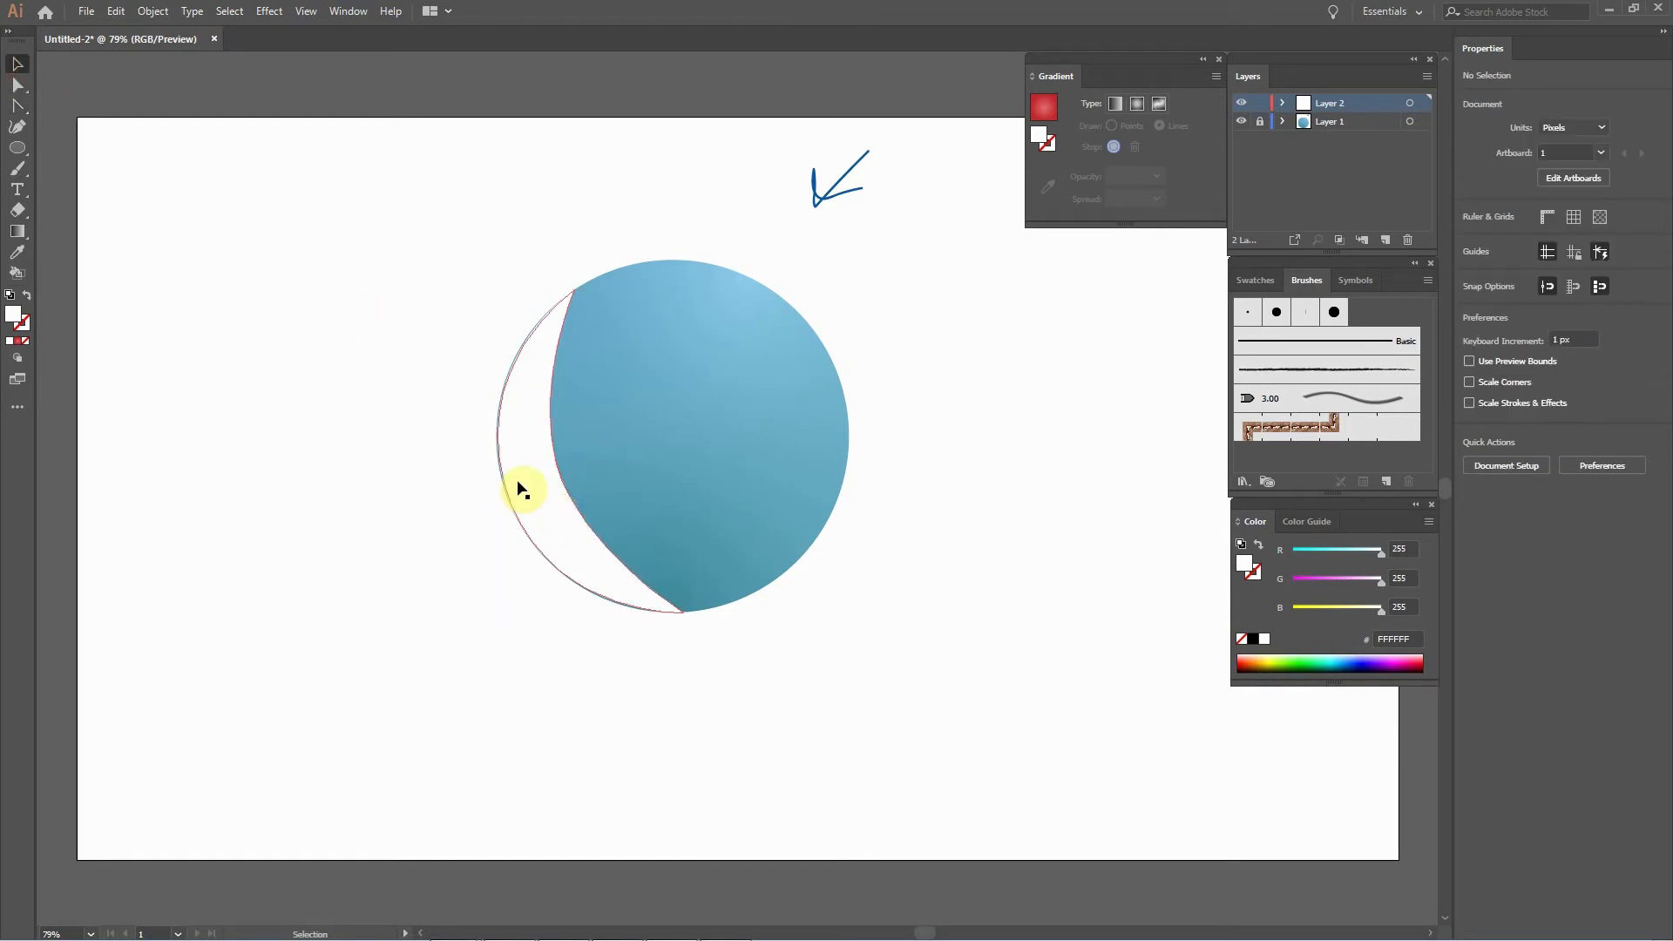
Shift the whole white crescent slightly left and down so its outer edge covers the circle's lower-left outline.
left_click(580, 505)
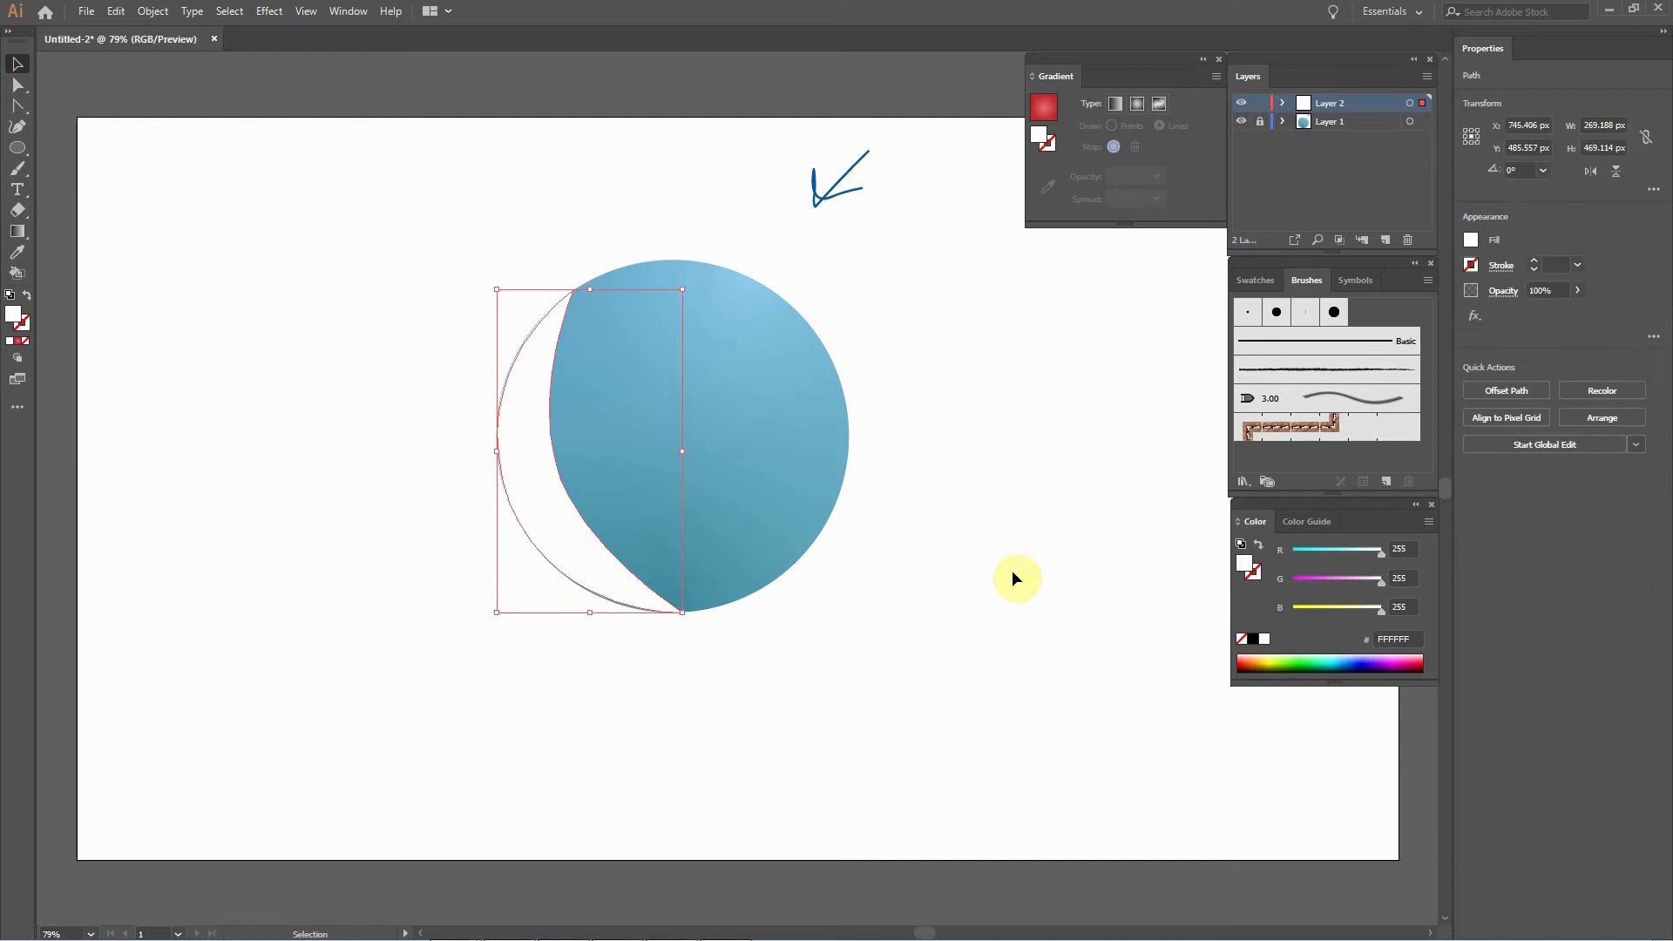
left_click(1011, 575)
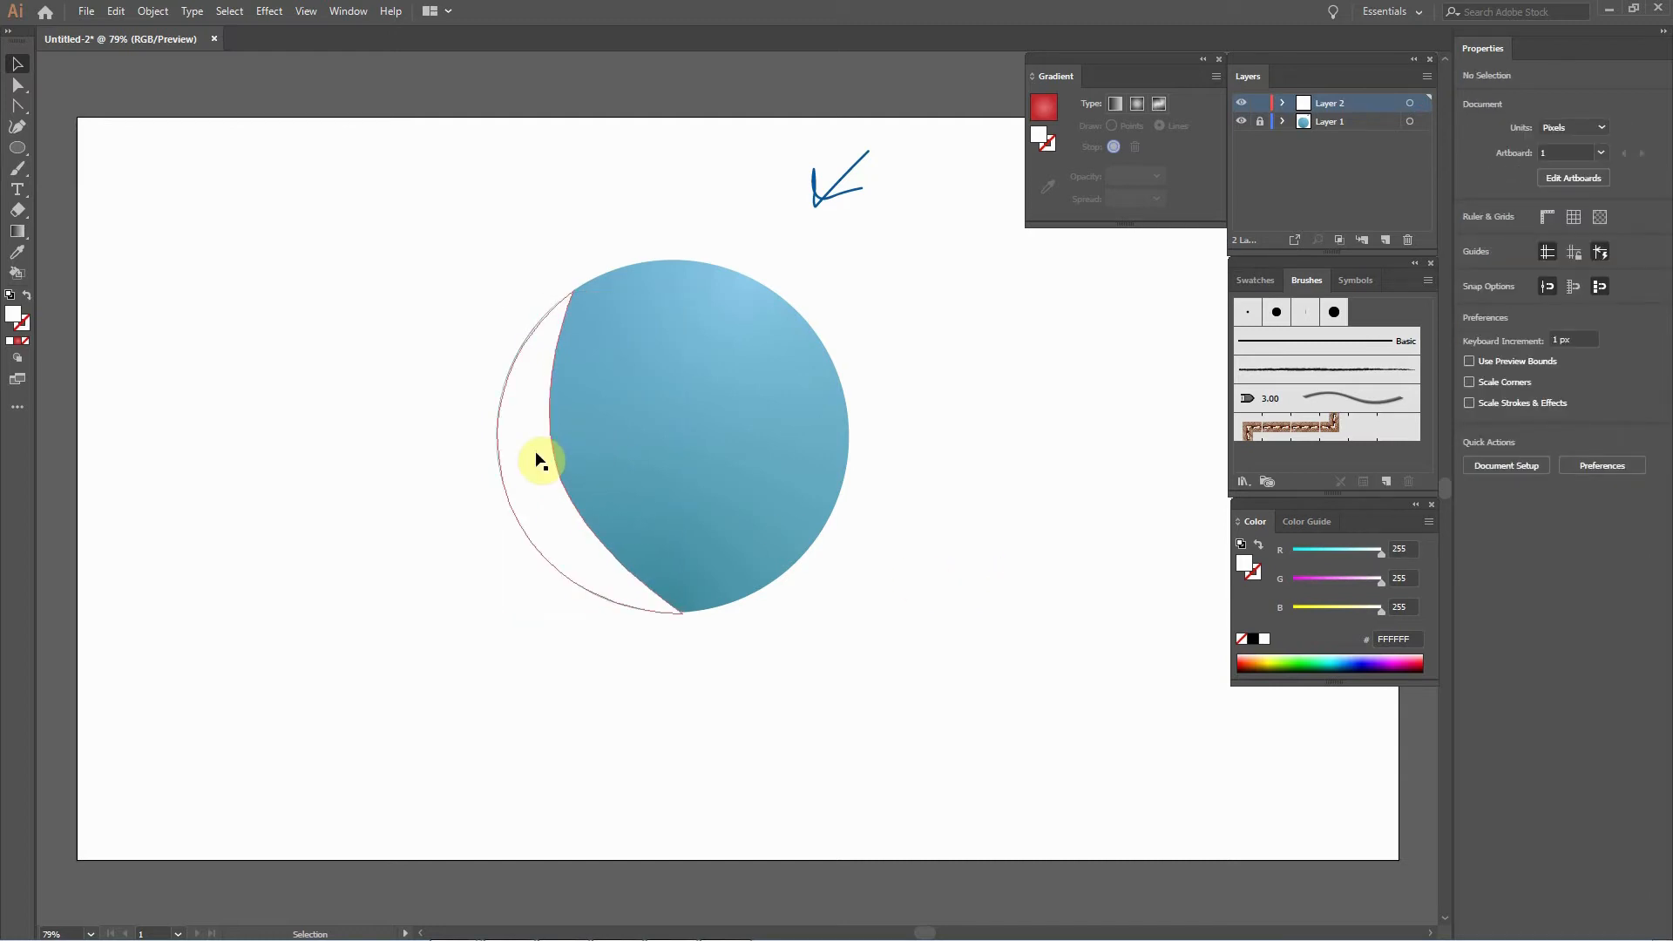
left_click(557, 496)
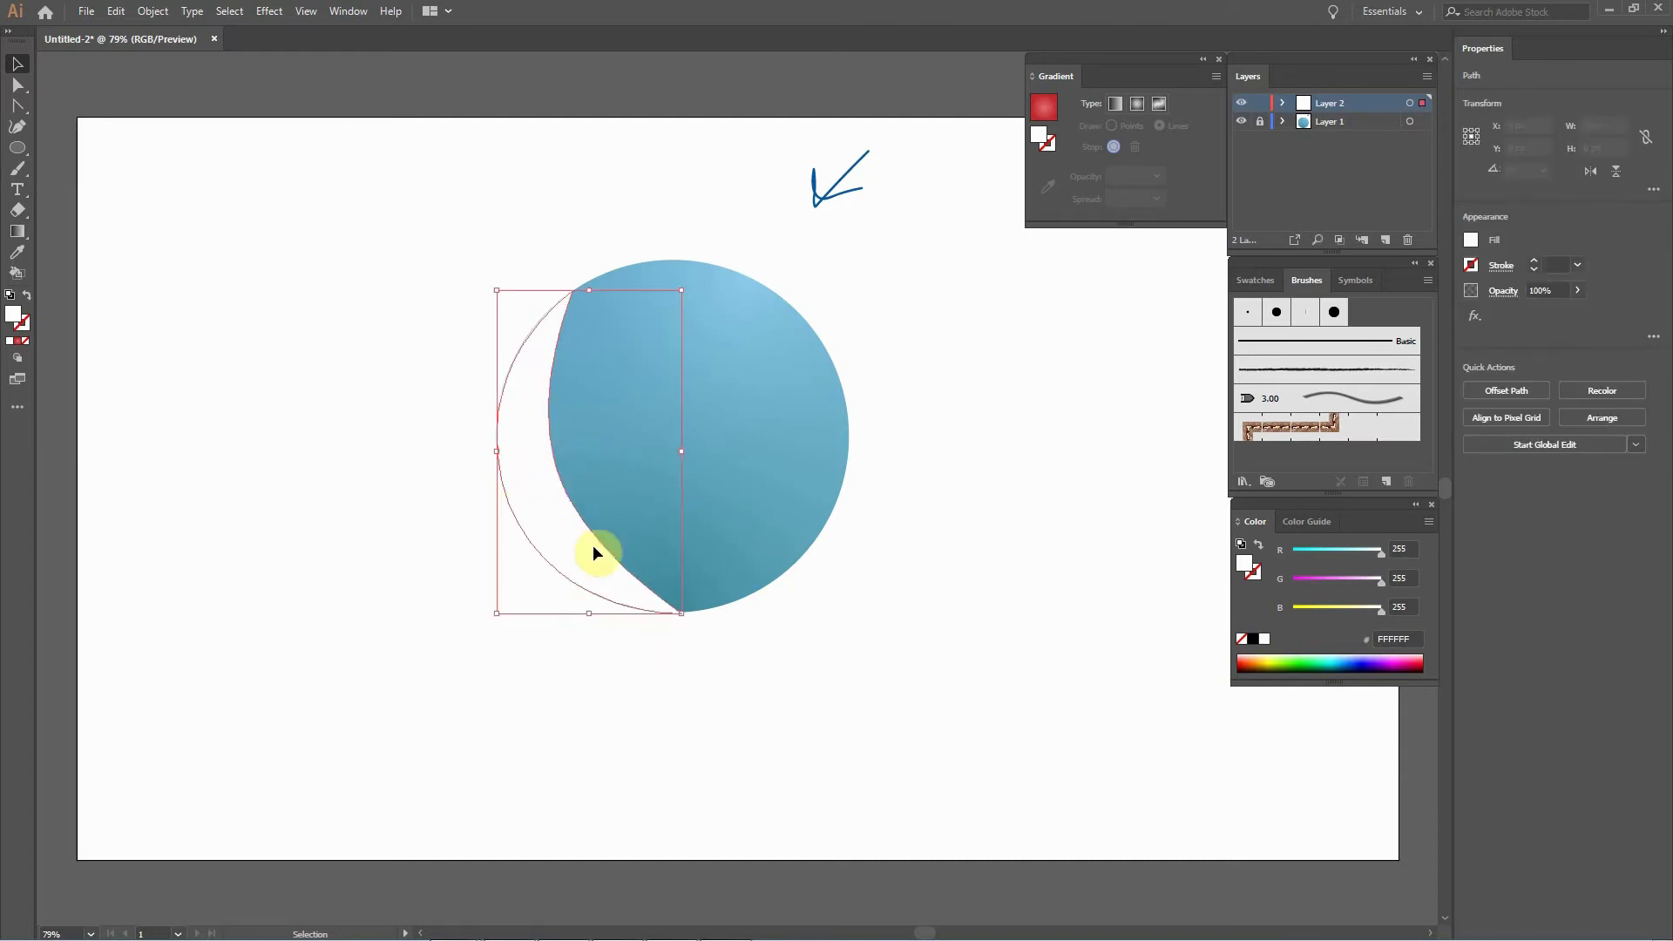
left_click(653, 713)
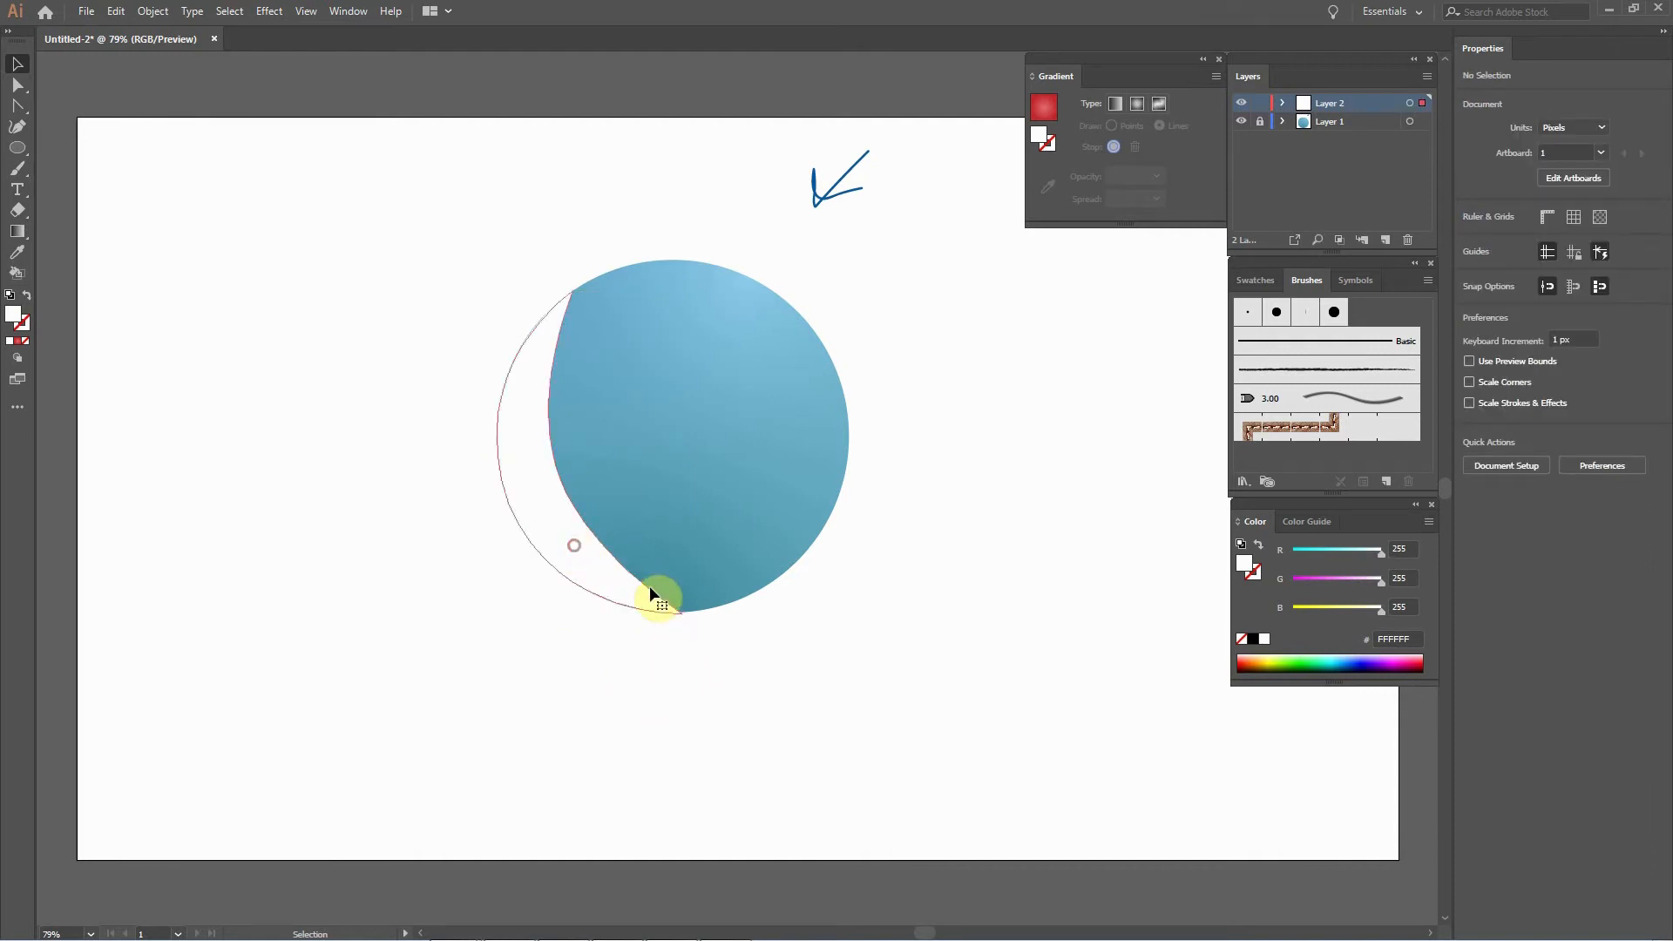
left_click(650, 592)
left_click(678, 650)
left_click(642, 596)
left_click(739, 724)
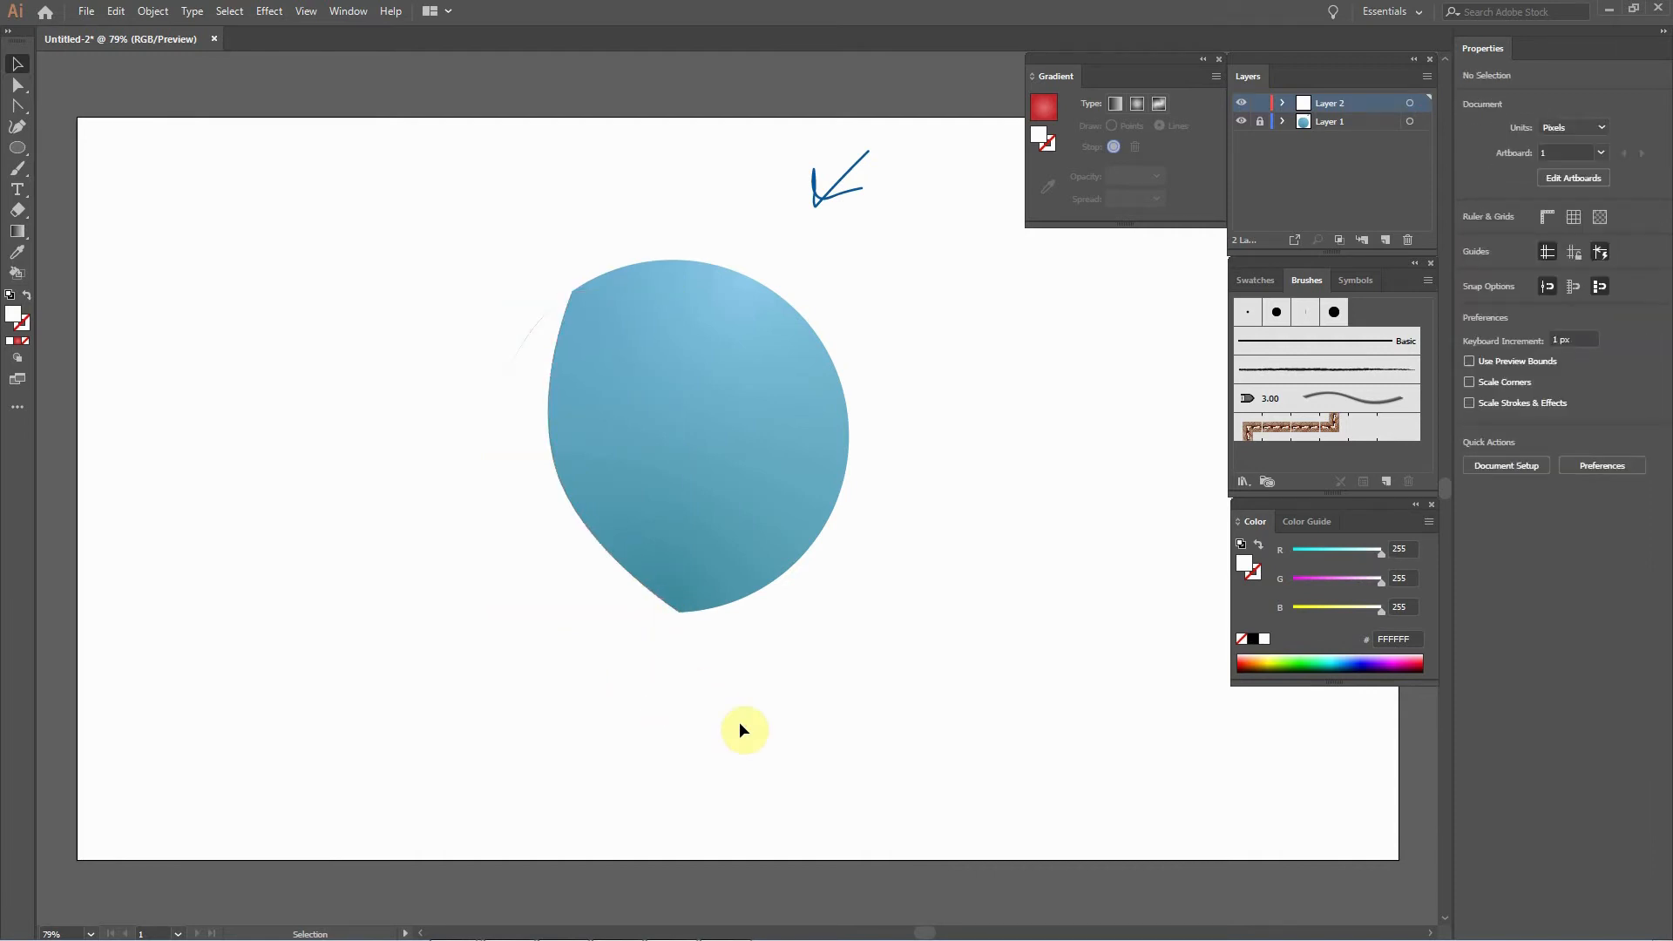
Adjust the upper direction handle of the crescent's lower-left anchor so the outer edge covers the remaining sliver of the circle.
left_click(524, 416)
left_click(17, 85)
left_click(511, 504)
left_click(510, 506)
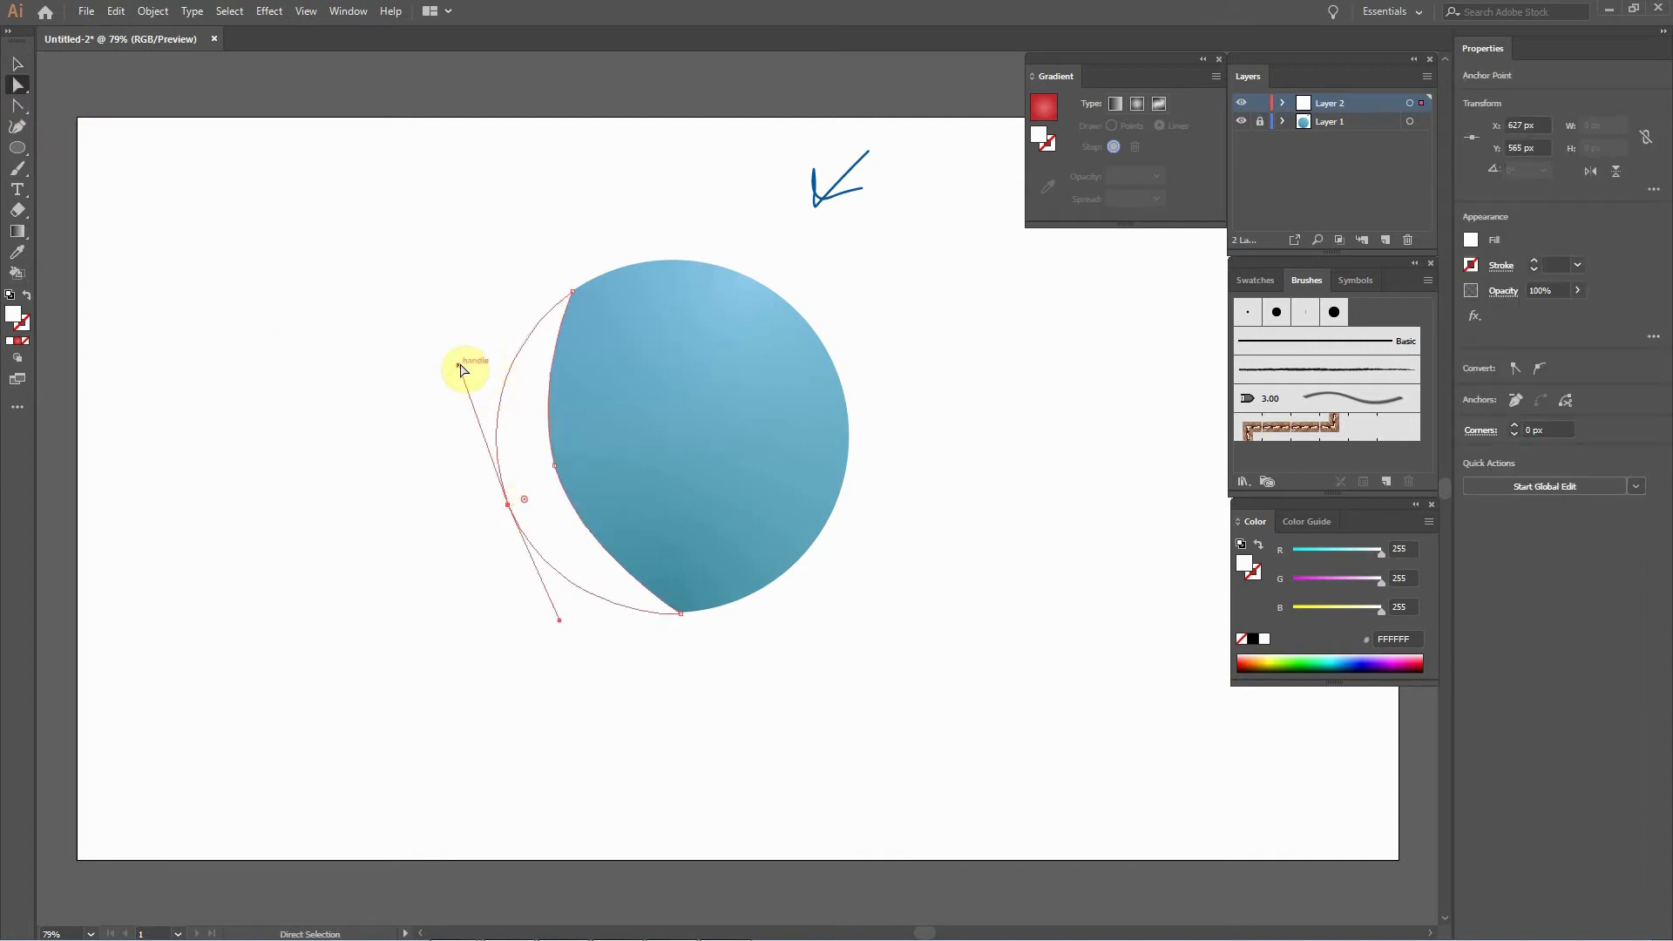
left_click(558, 689)
Pull the lower direction handle of the crescent's lower-left anchor slightly outward and deselect the shape.
left_click(555, 419)
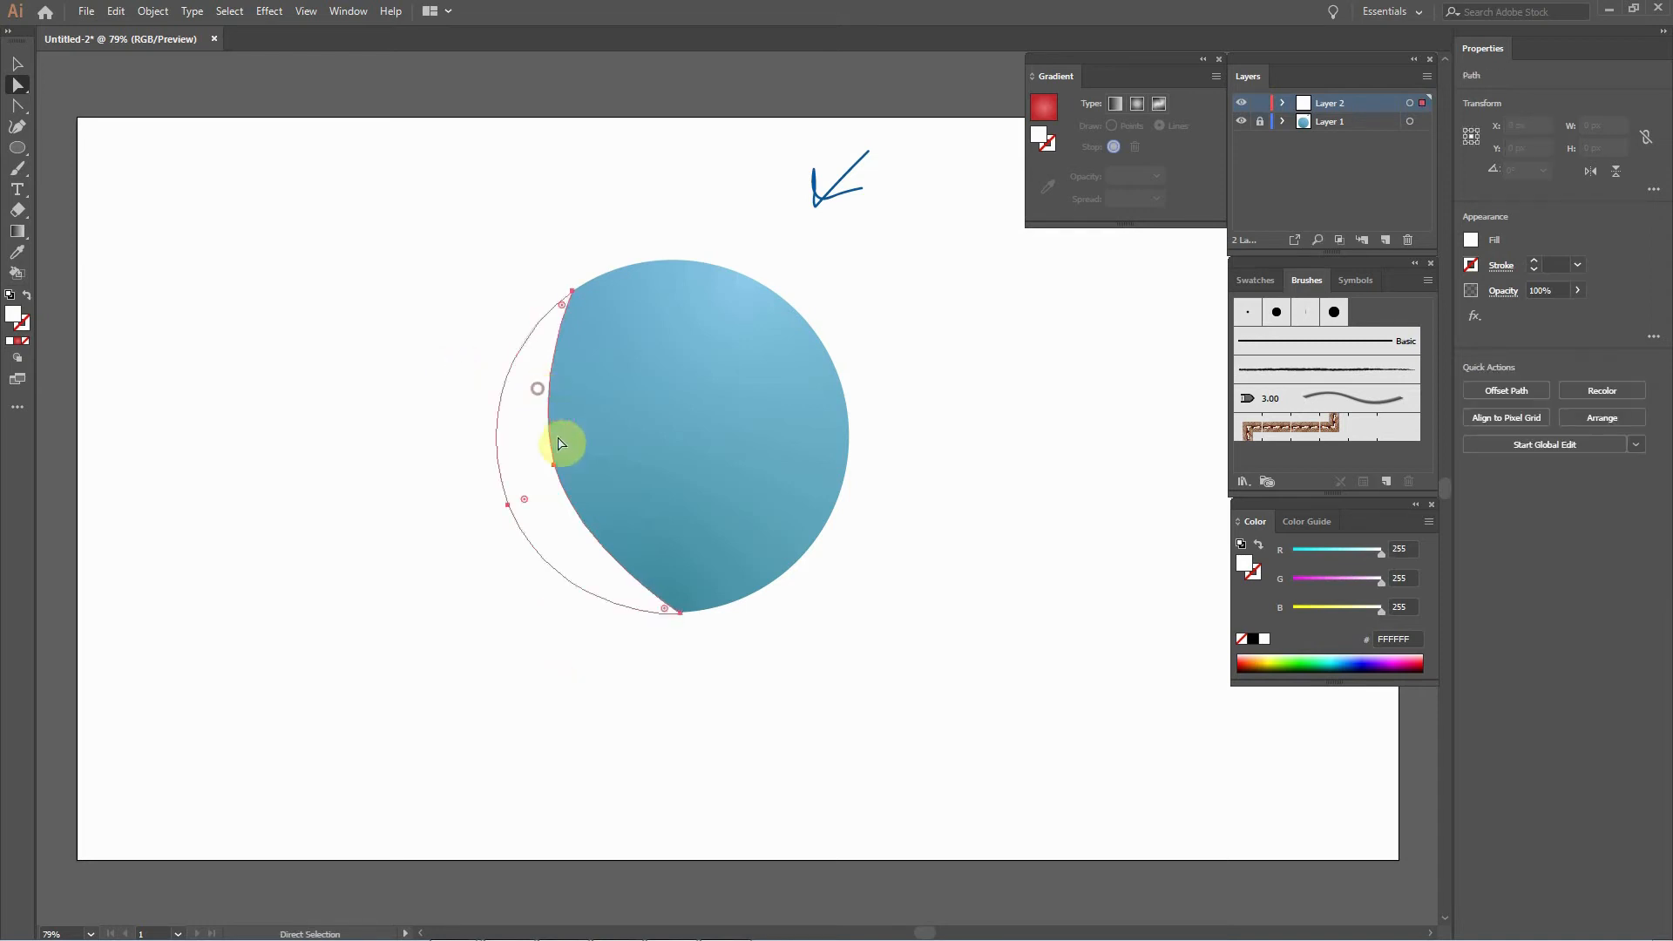
left_click(602, 611)
left_click(626, 593)
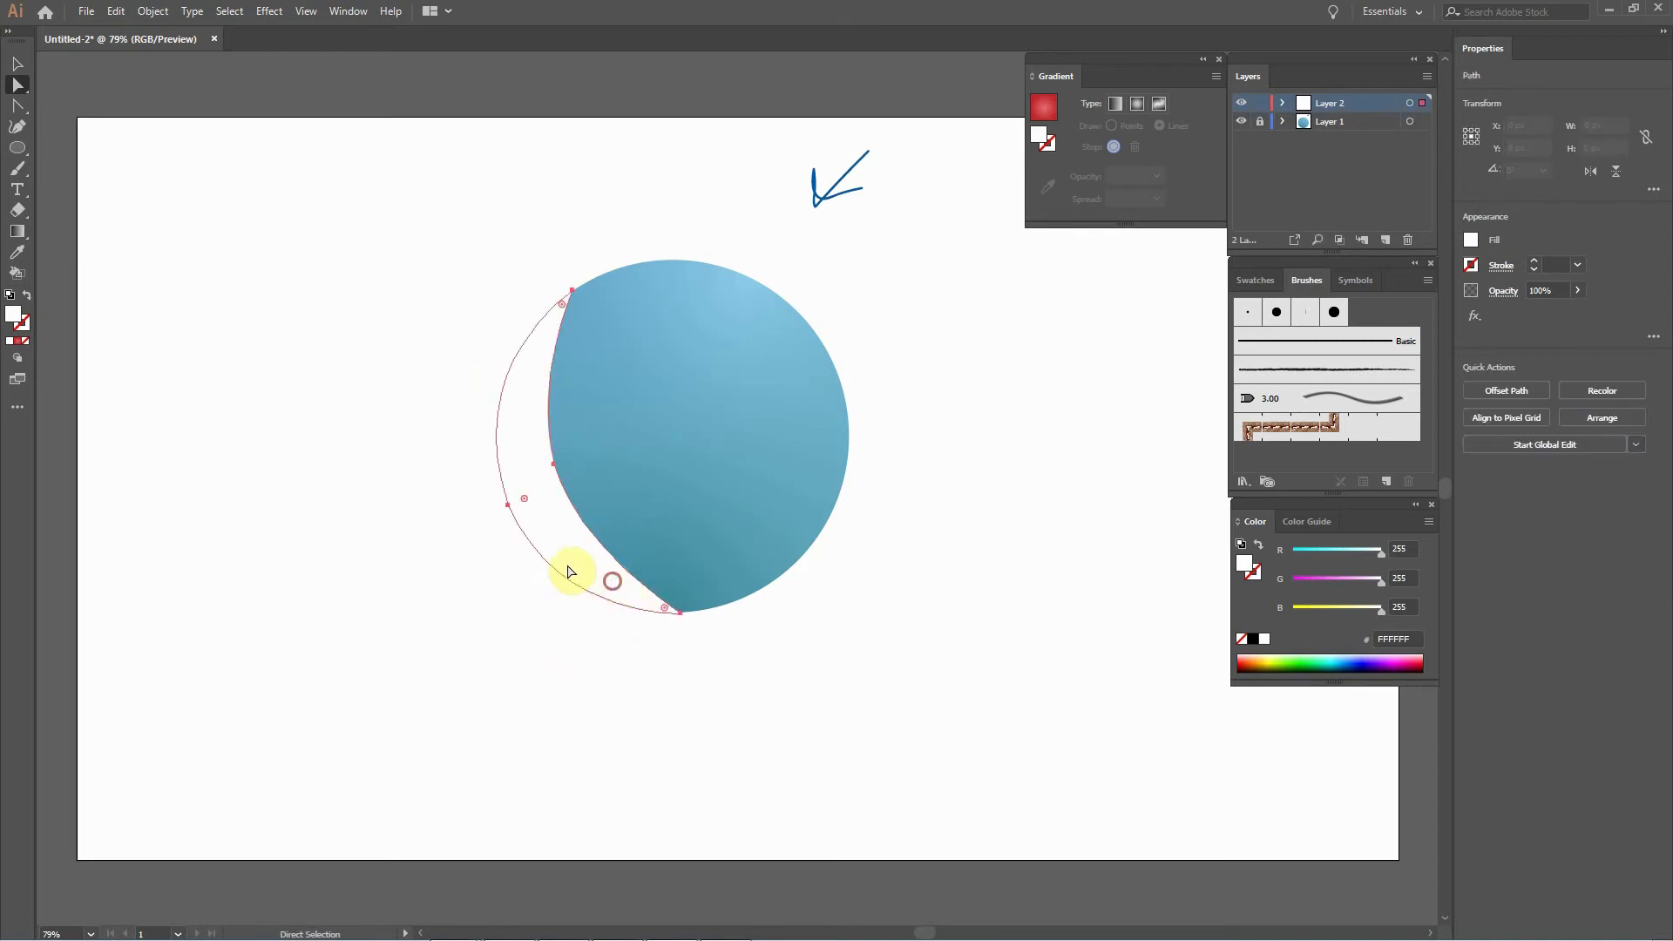
left_click(508, 505)
left_click_drag(559, 620, 567, 627)
left_click(676, 698)
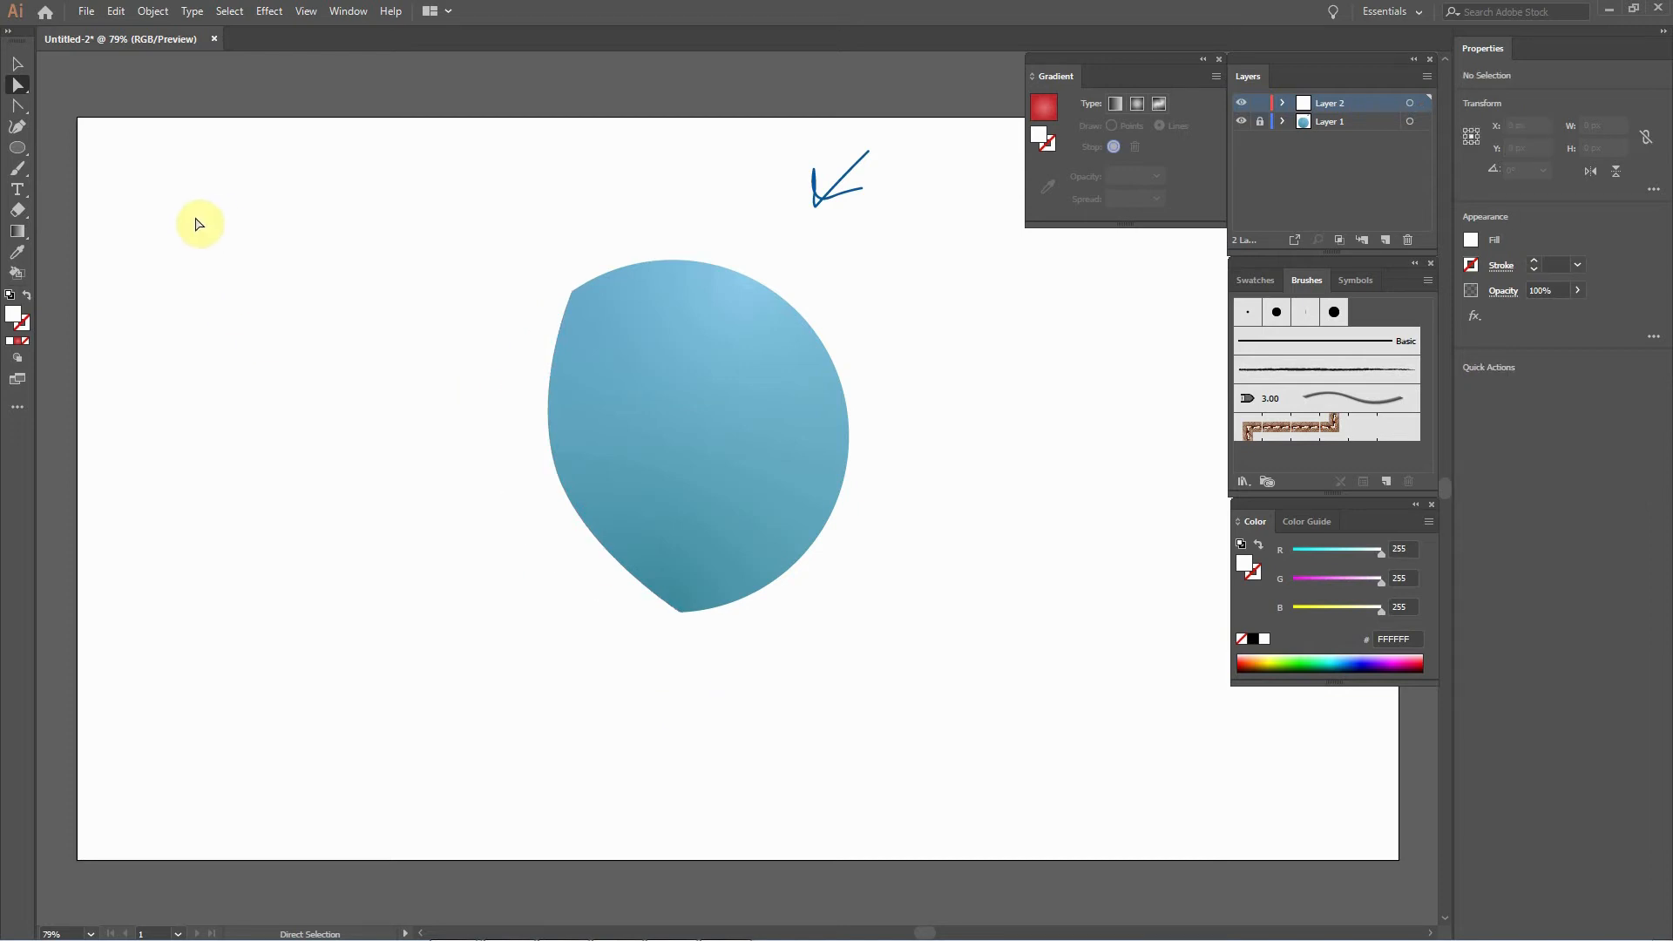
left_click(20, 64)
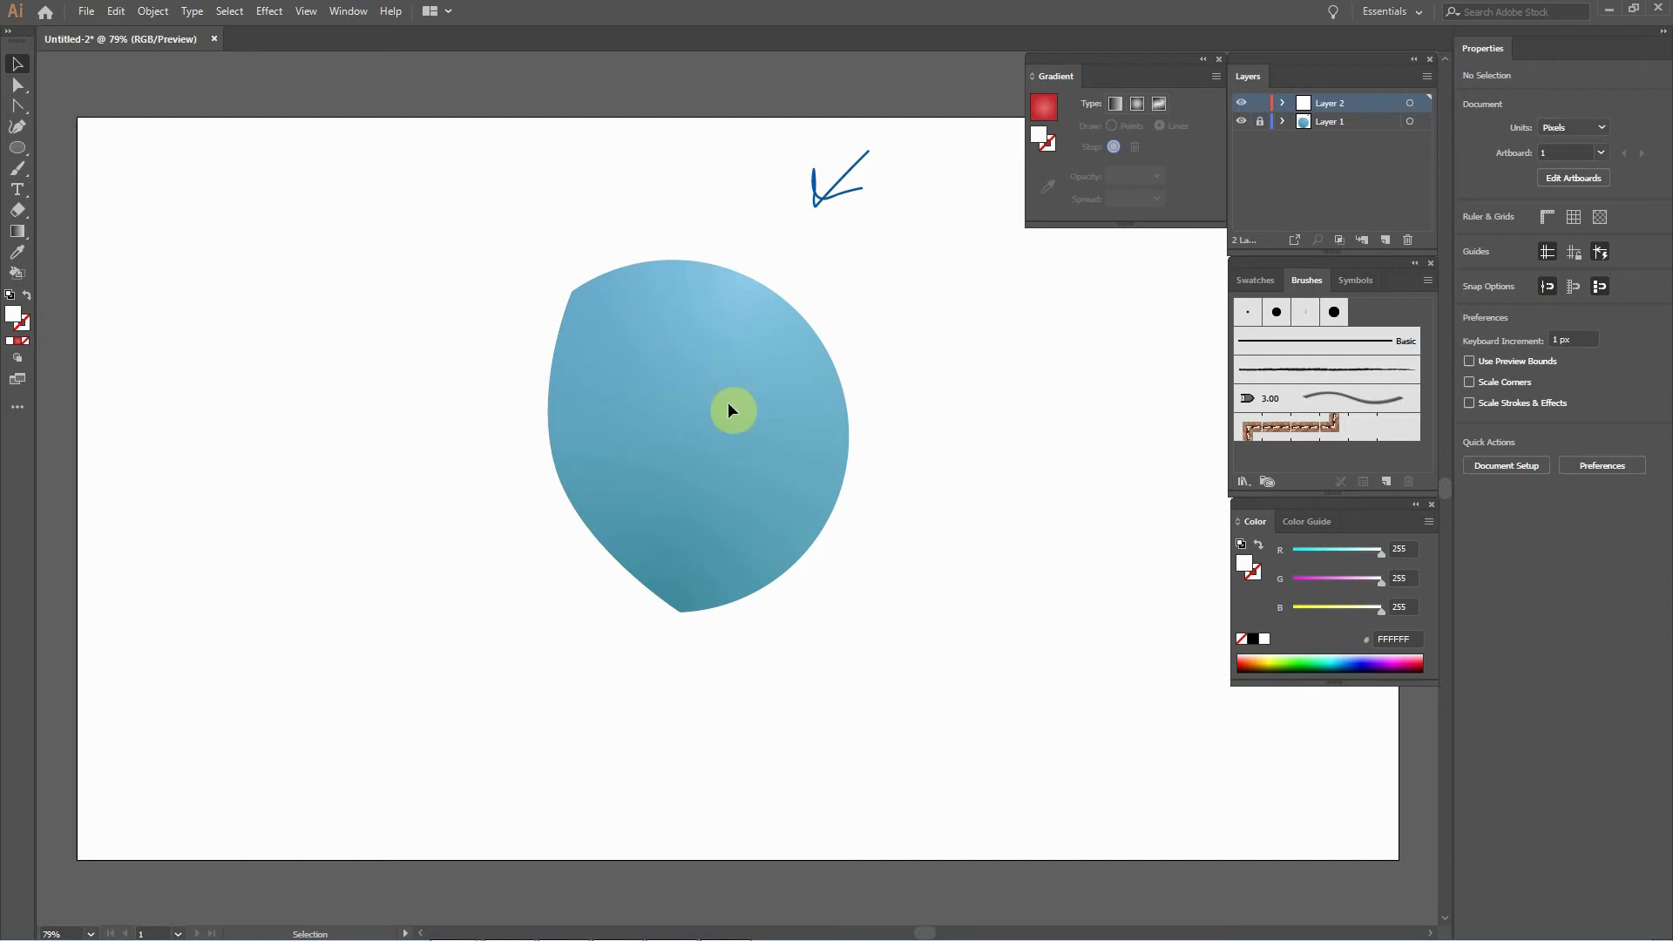
Fill the white crescent over the ball's left edge with black to make a shadow shape.
left_click(645, 604)
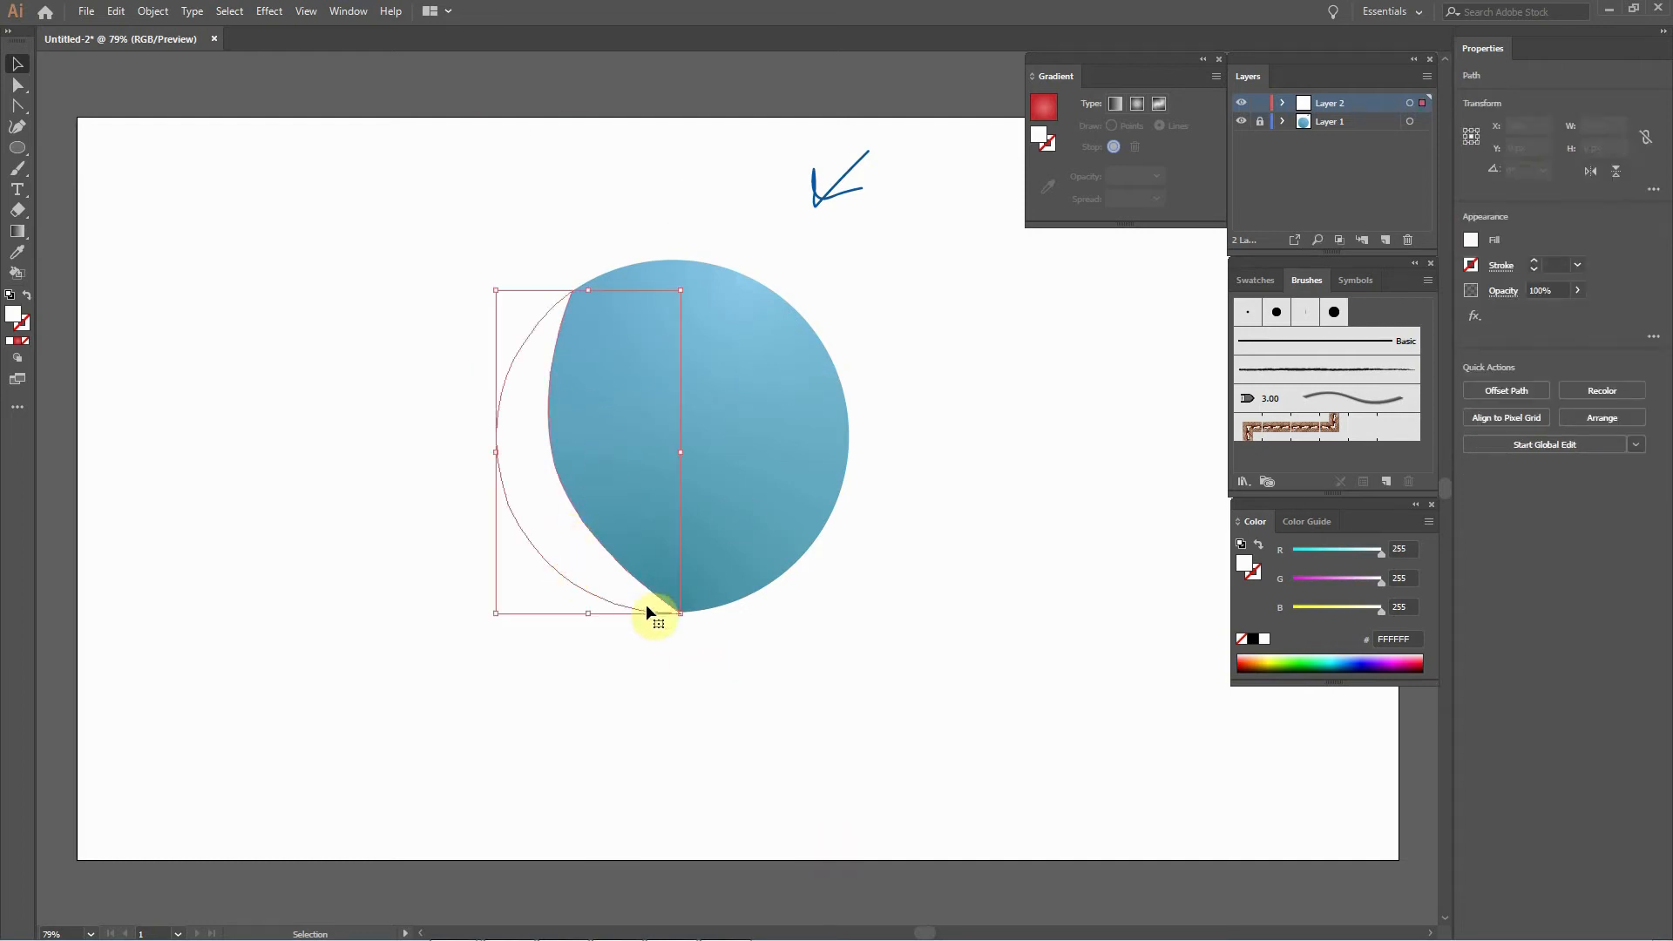
double_click(16, 319)
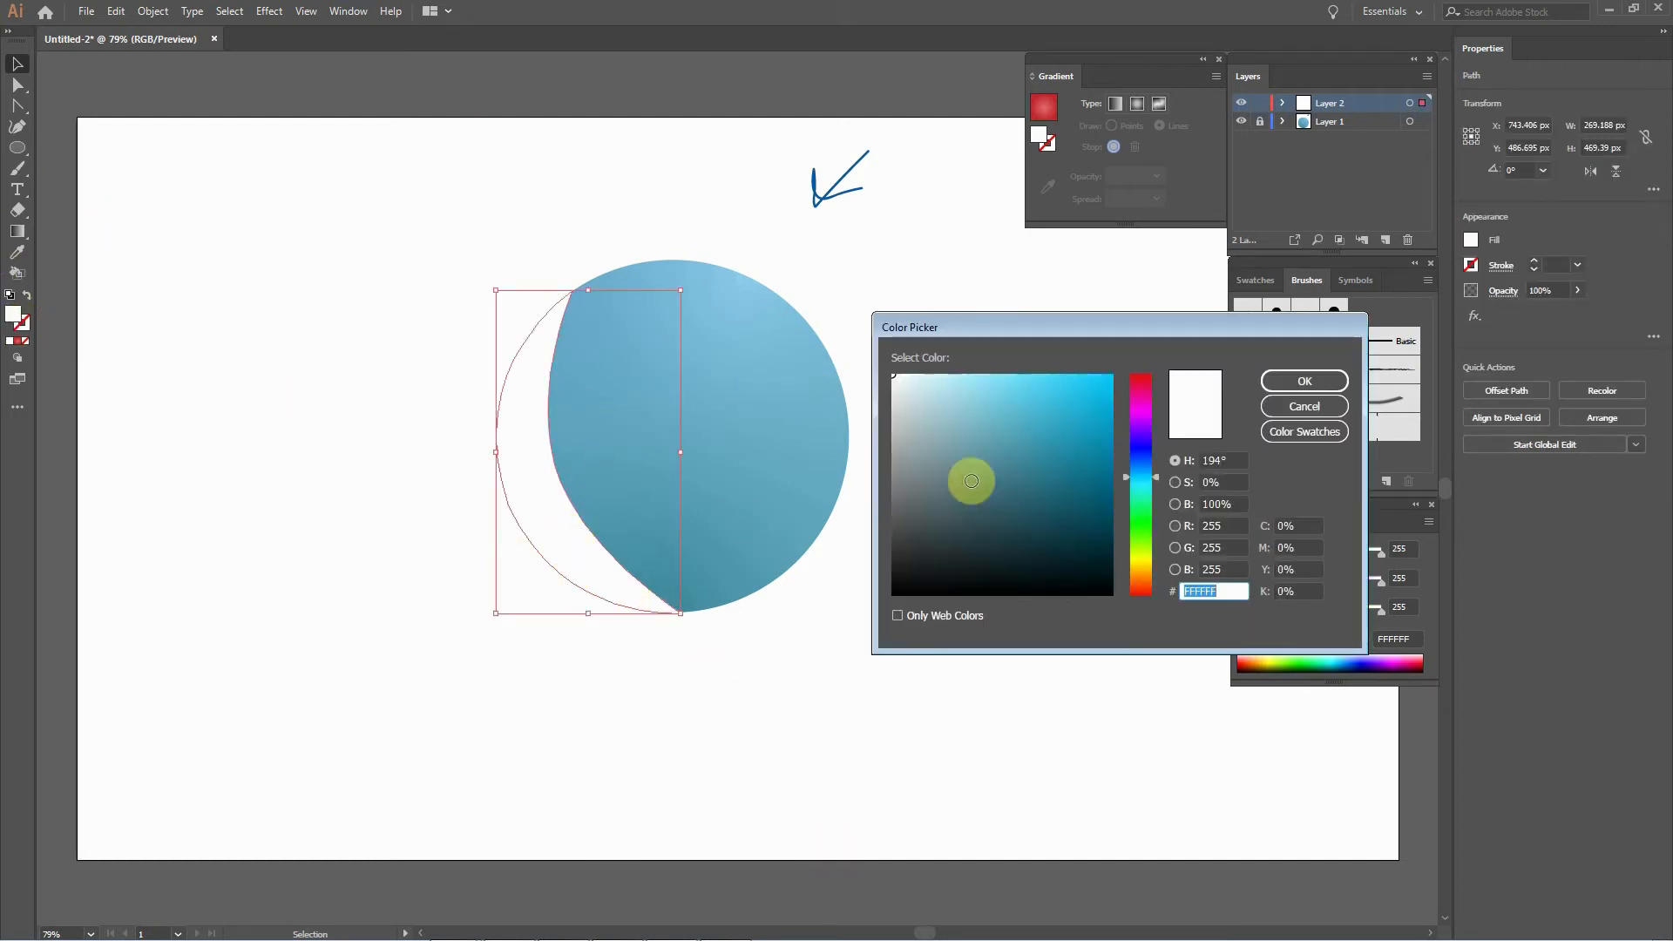
left_click(1000, 532)
left_click_drag(1000, 533, 895, 596)
left_click(1305, 383)
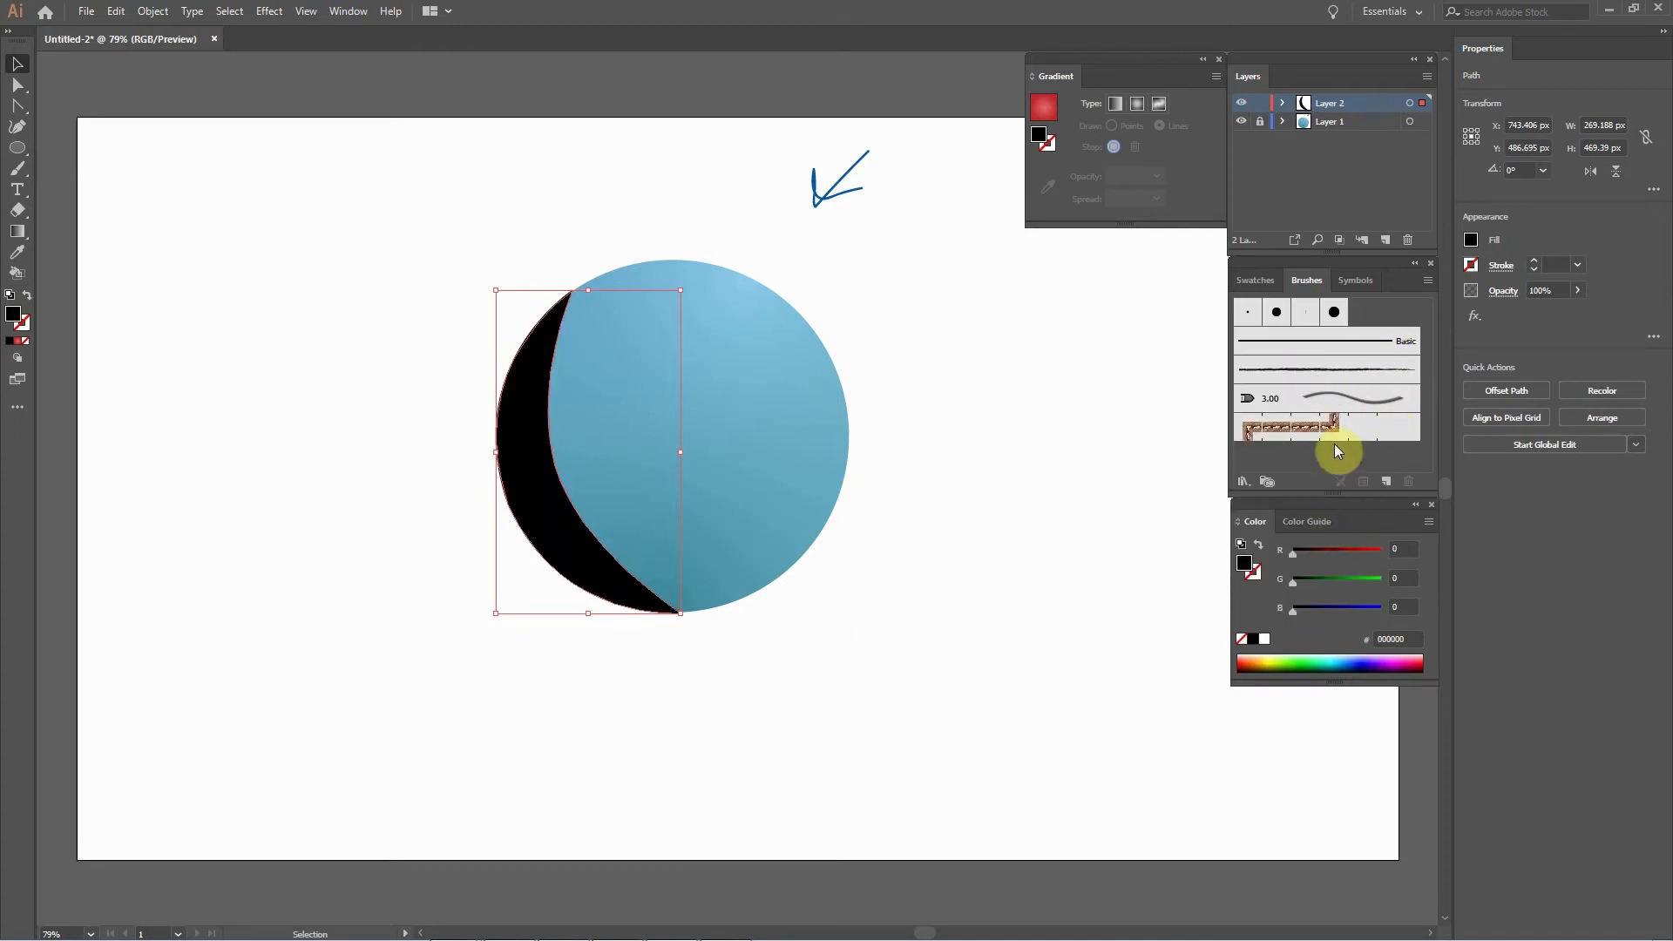
Set the black crescent's blending mode to Multiply at 30% opacity, then deselect it.
left_click(348, 10)
left_click(456, 812)
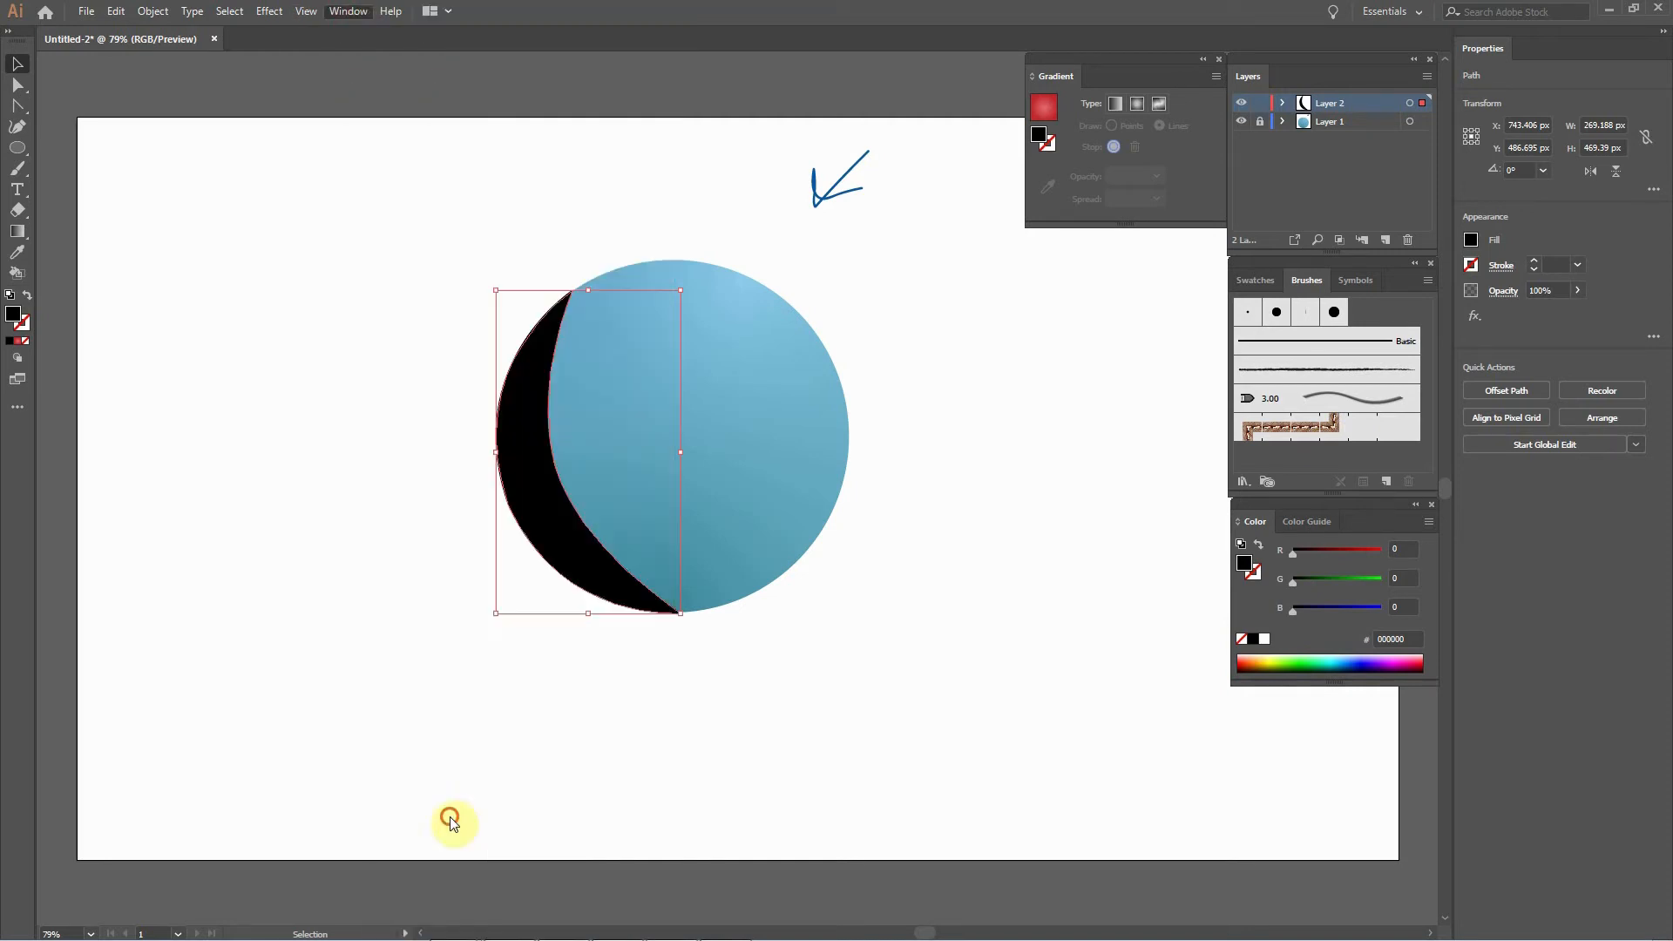
left_click(937, 417)
left_click_drag(1126, 262, 1159, 234)
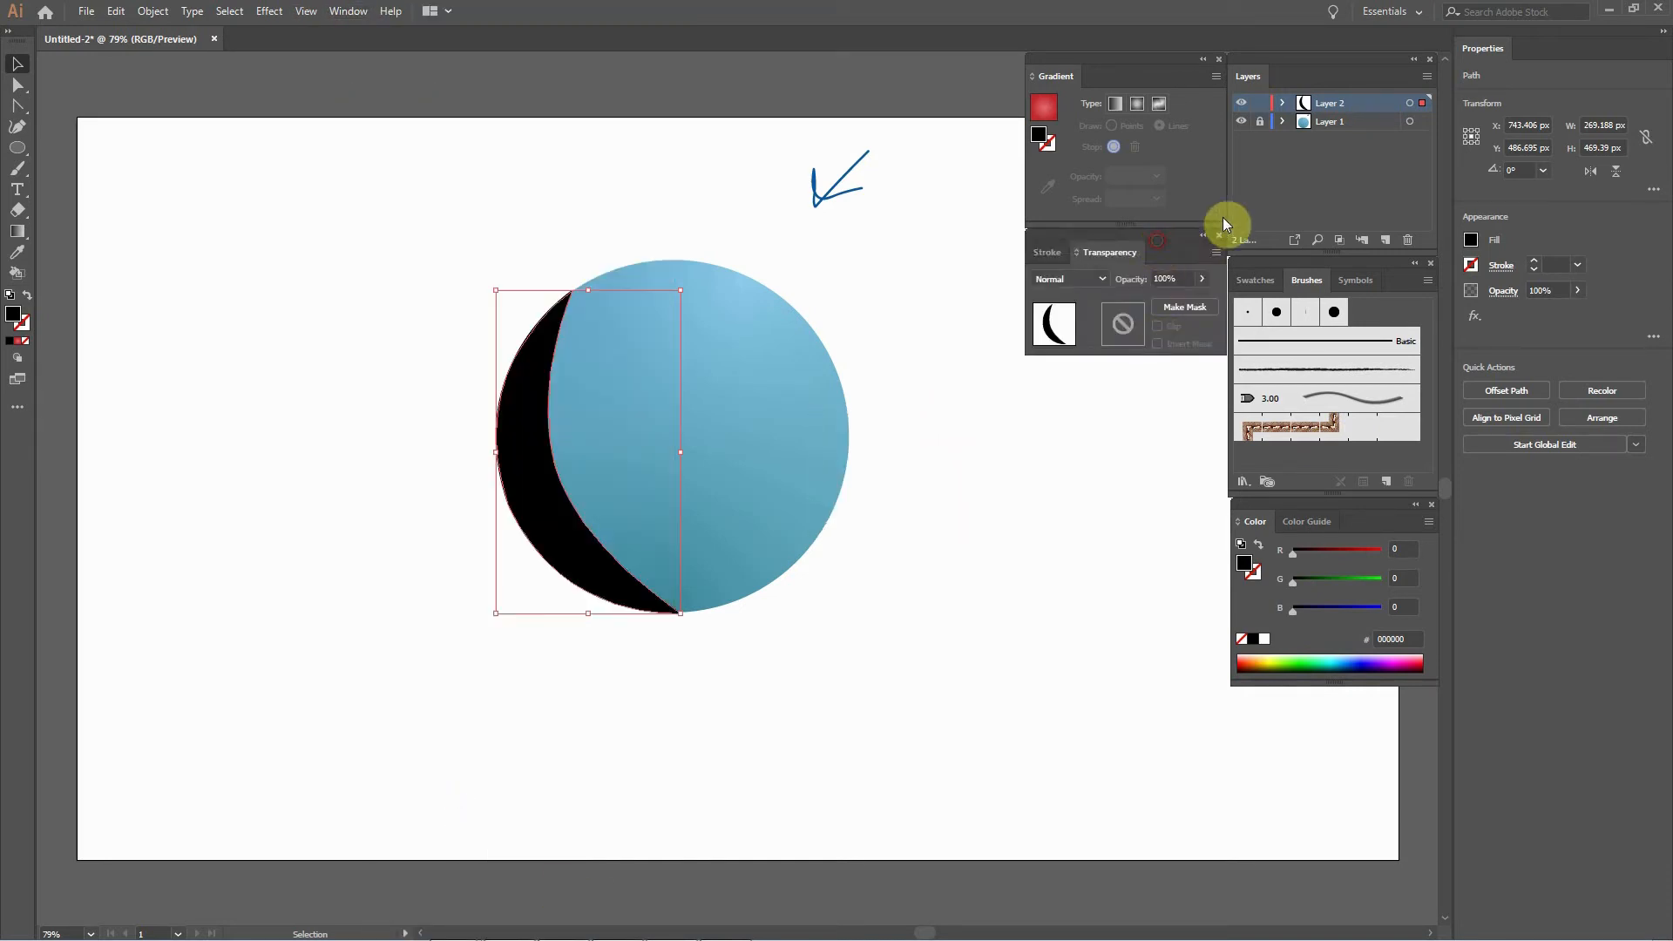
left_click(1103, 278)
left_click(1051, 342)
left_click(1202, 279)
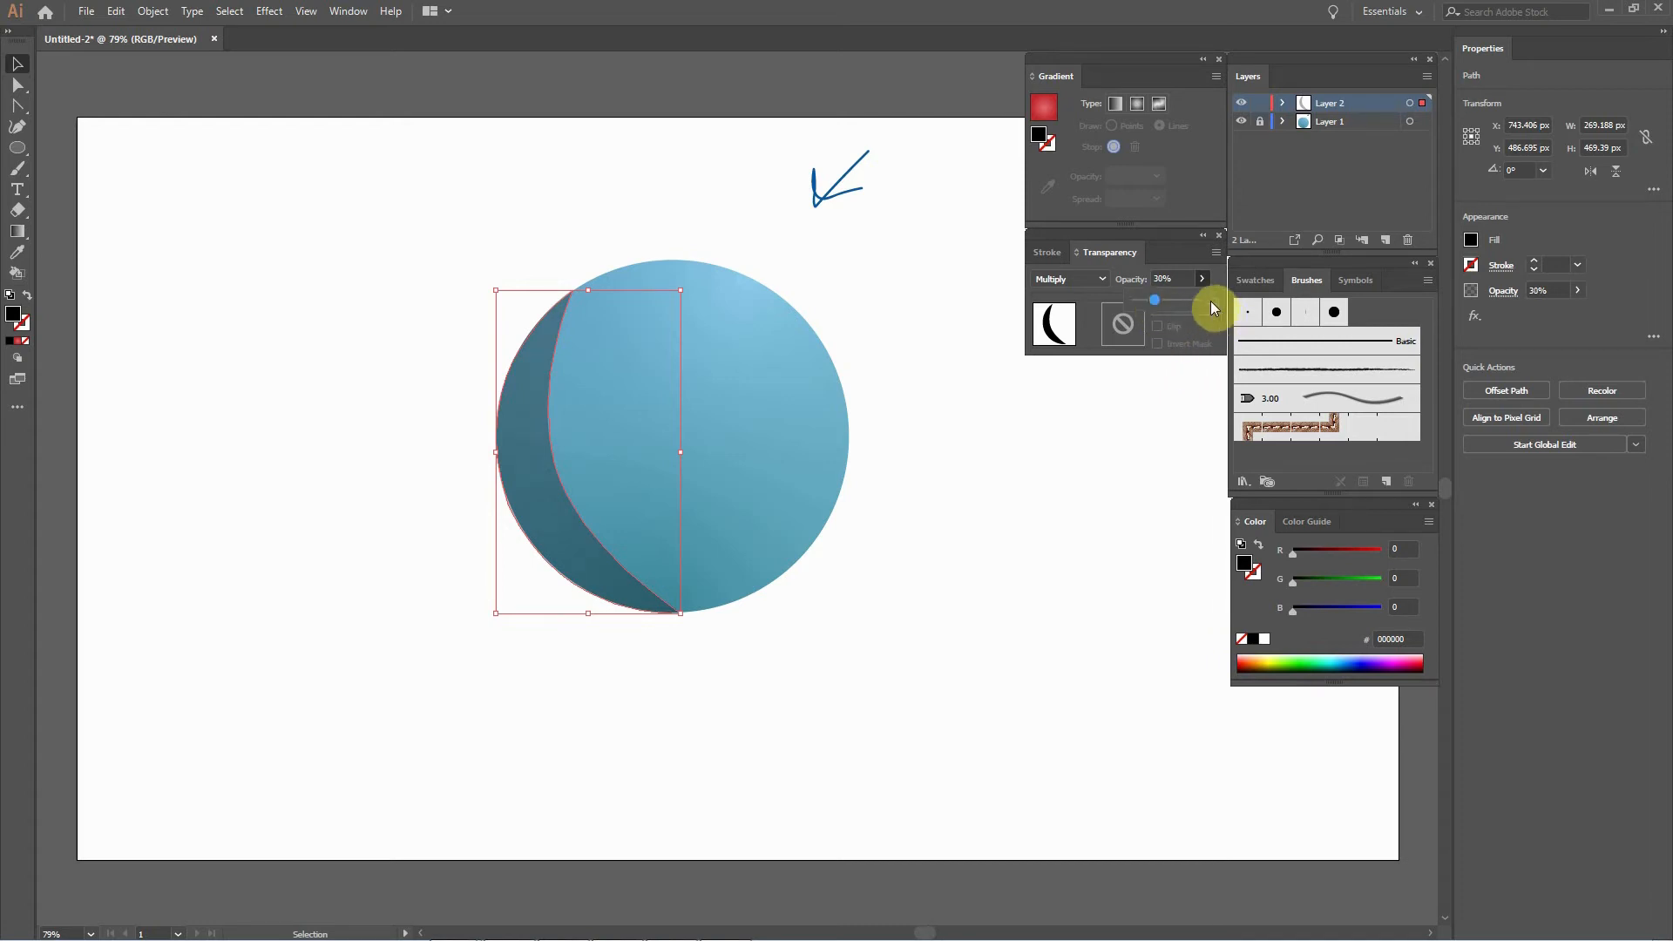
left_click(11, 61)
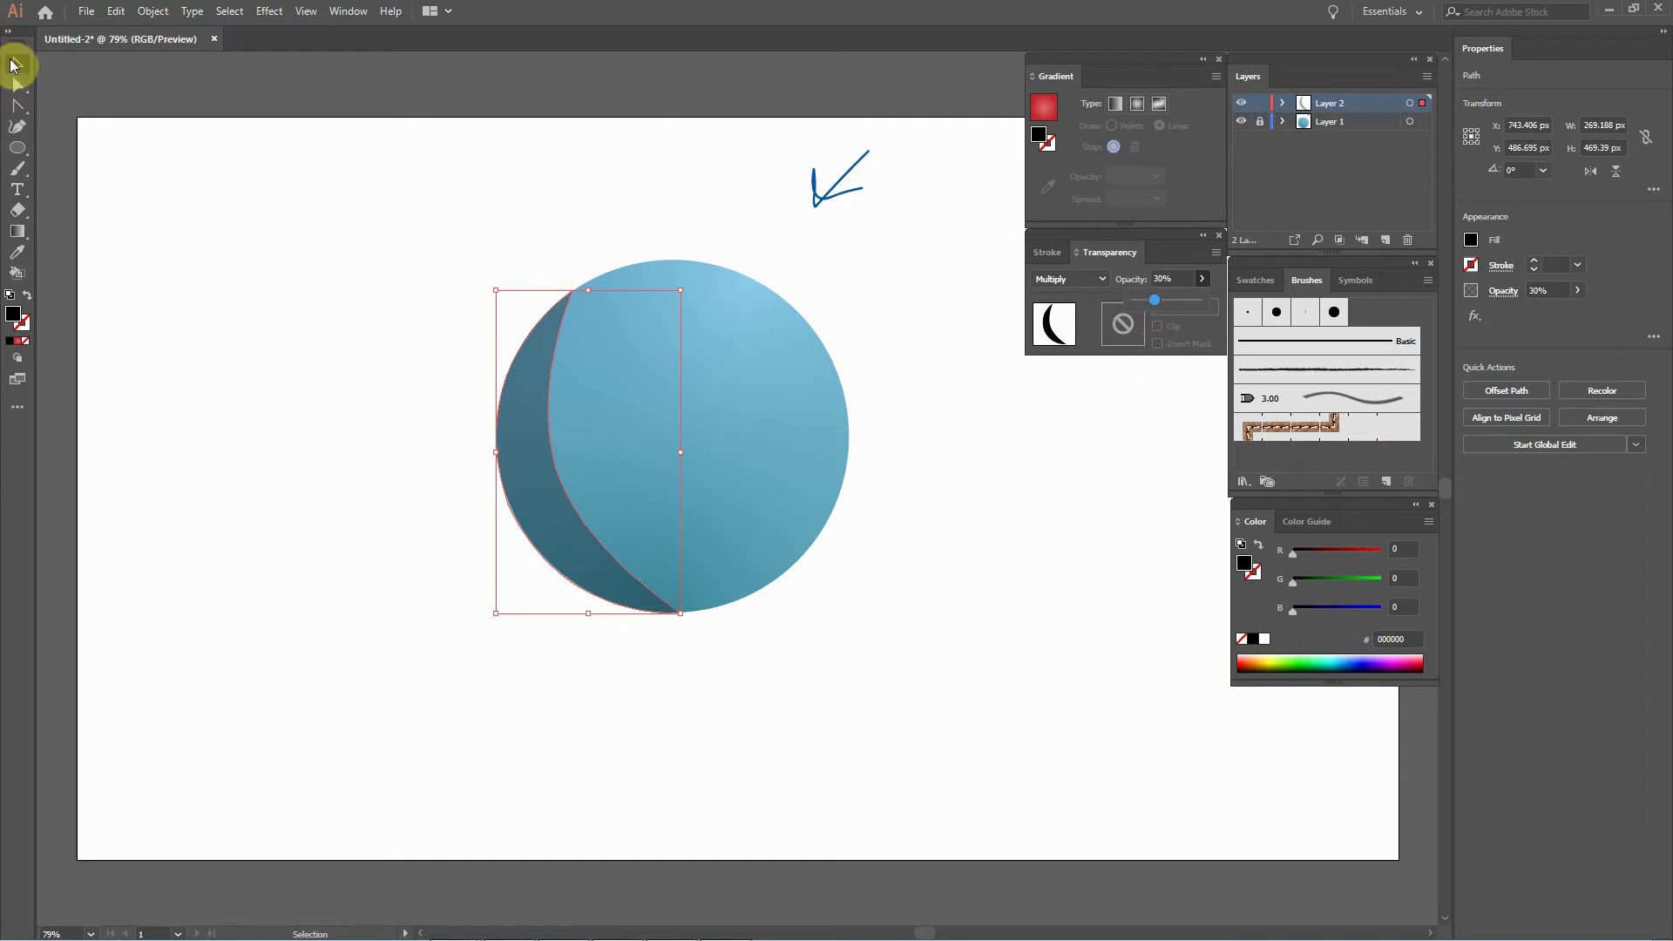
left_click(670, 103)
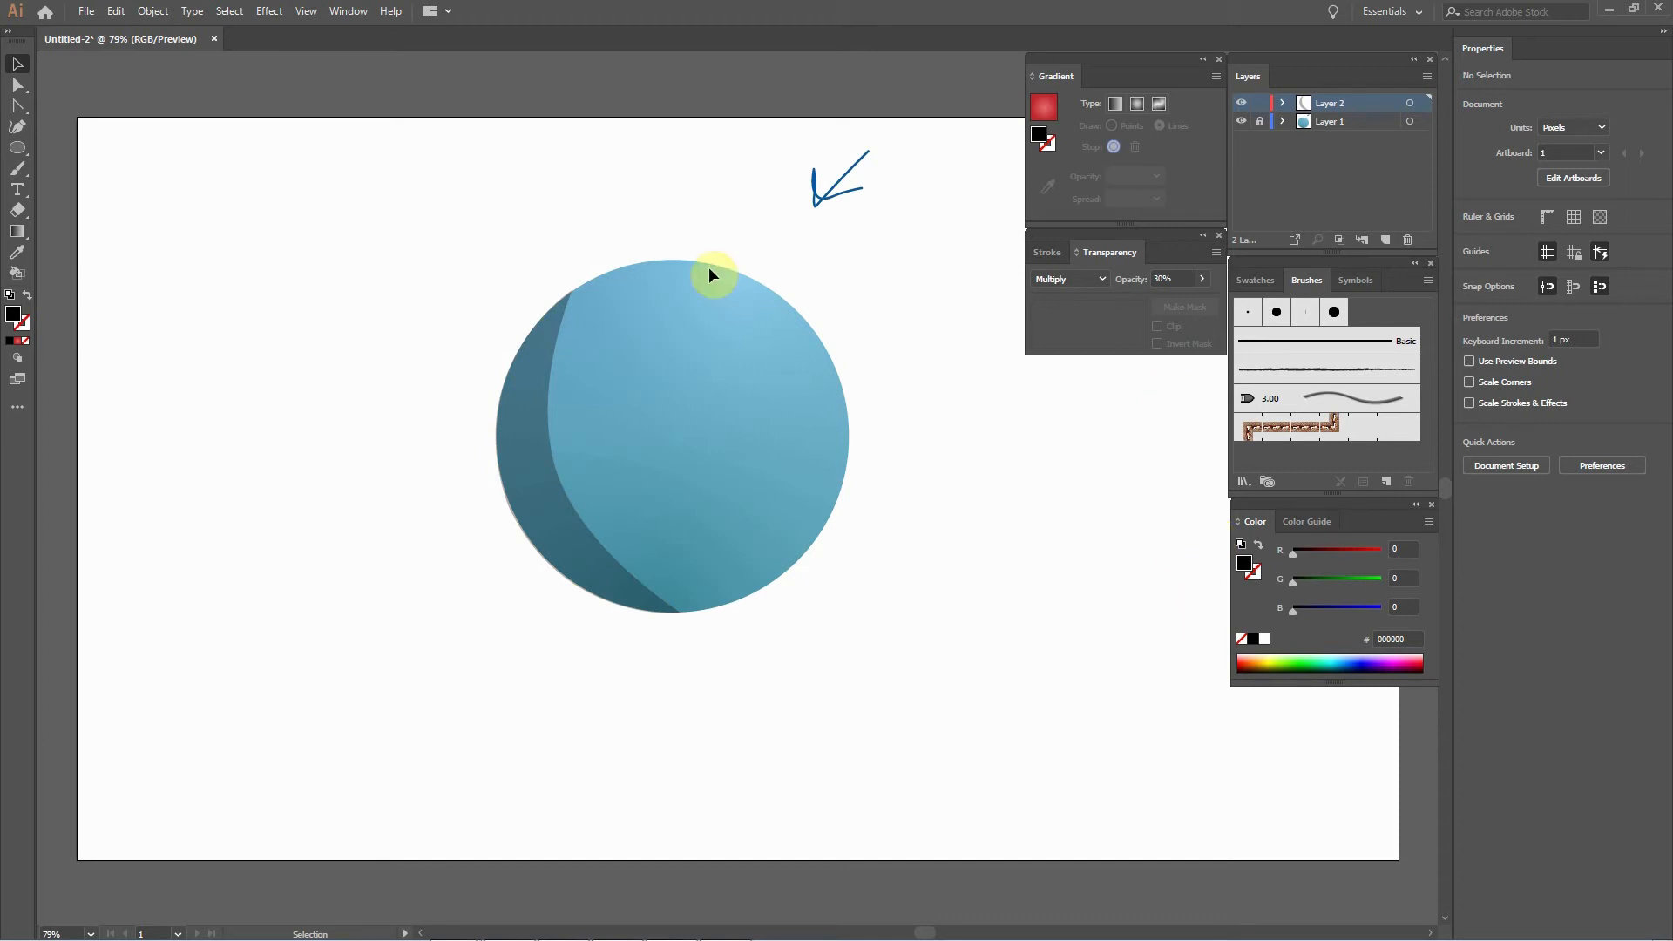
Add a new layer and paint a thin curved highlight outline, about 158 by 111 px, near the ball's upper-right edge.
left_click(18, 167)
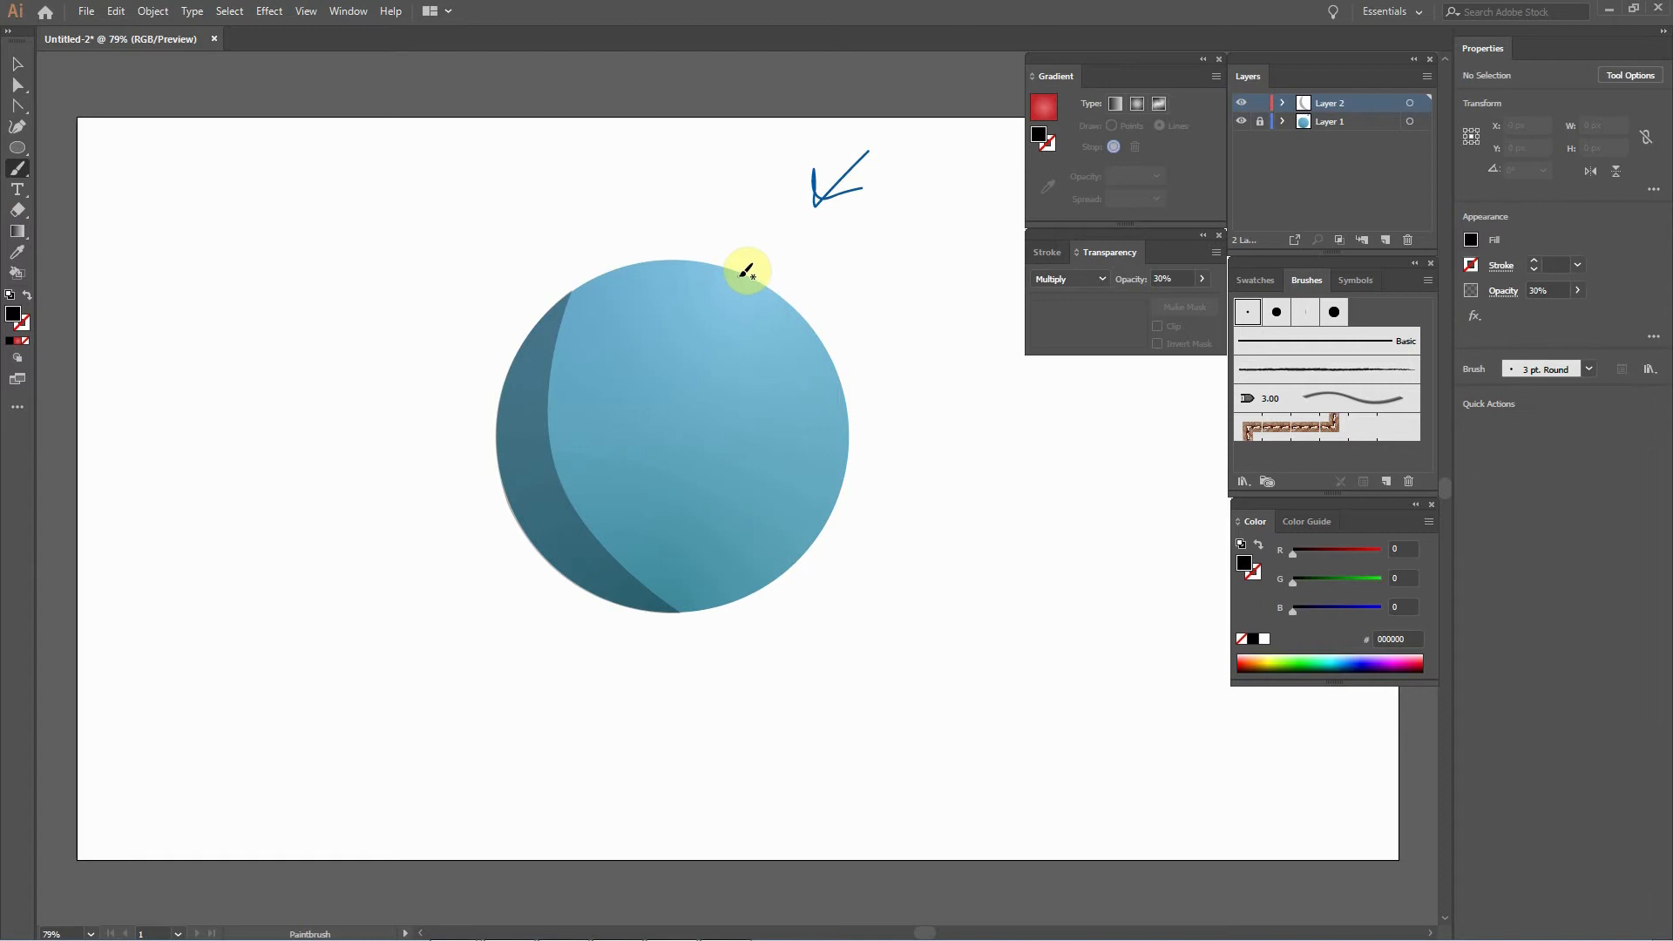
left_click(1385, 239)
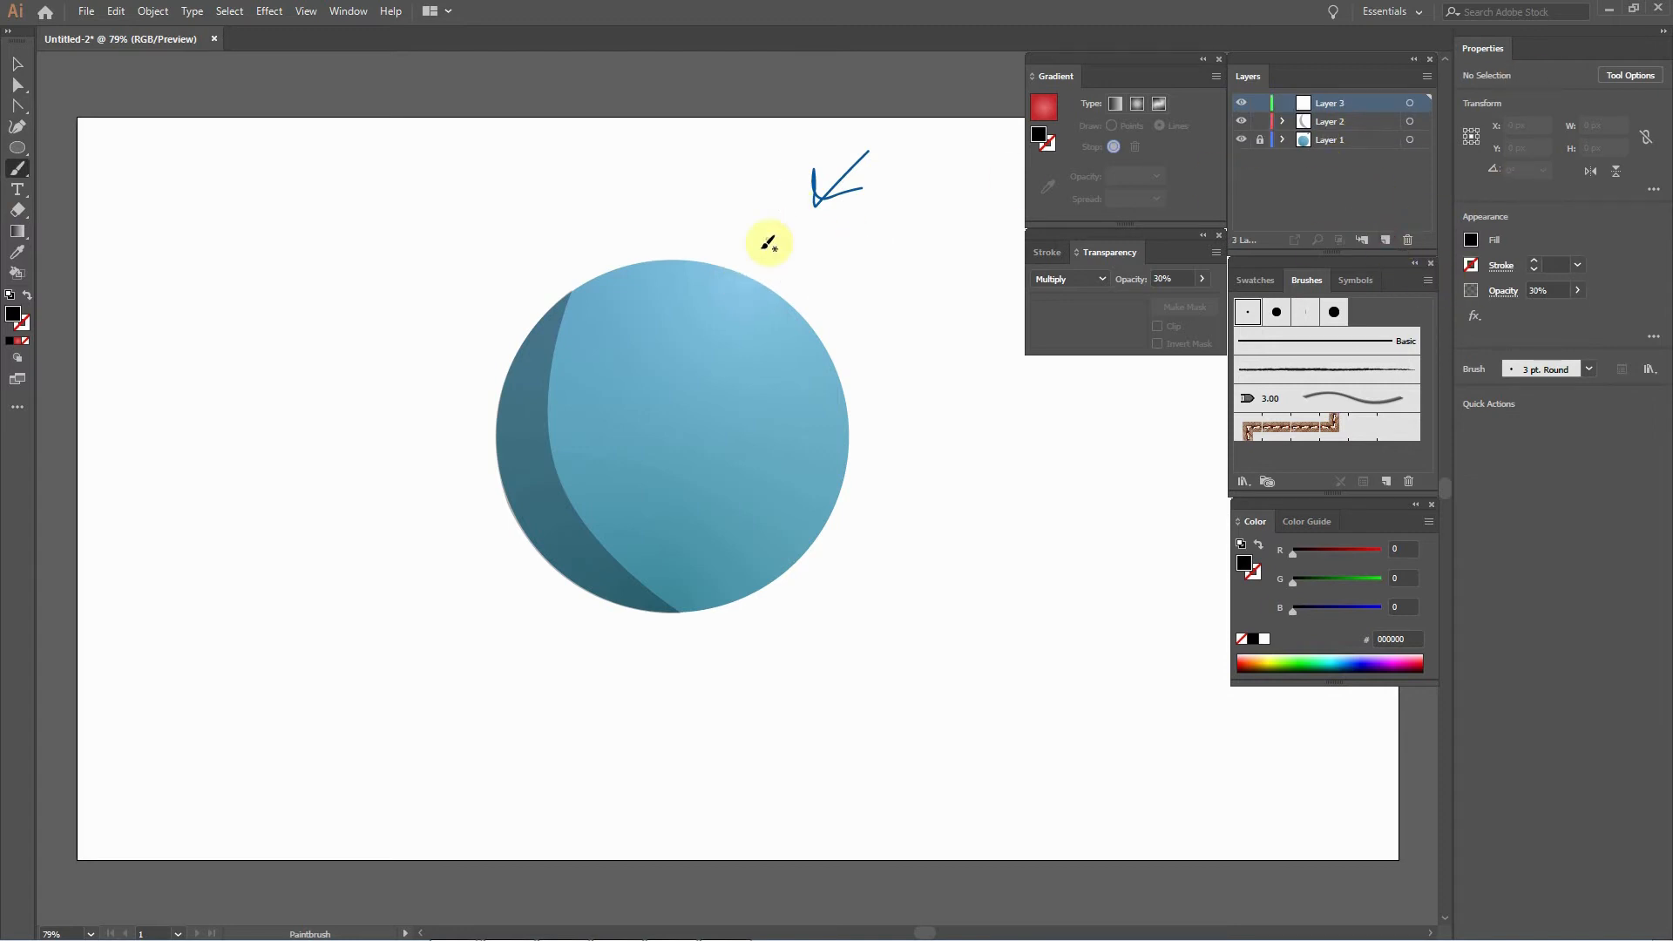
mouse_move(685, 269)
left_mouse_down()
mouse_move(751, 292)
mouse_move(792, 339)
left_mouse_up()
mouse_move(776, 312)
left_mouse_down()
mouse_move(736, 276)
mouse_move(684, 270)
left_mouse_up()
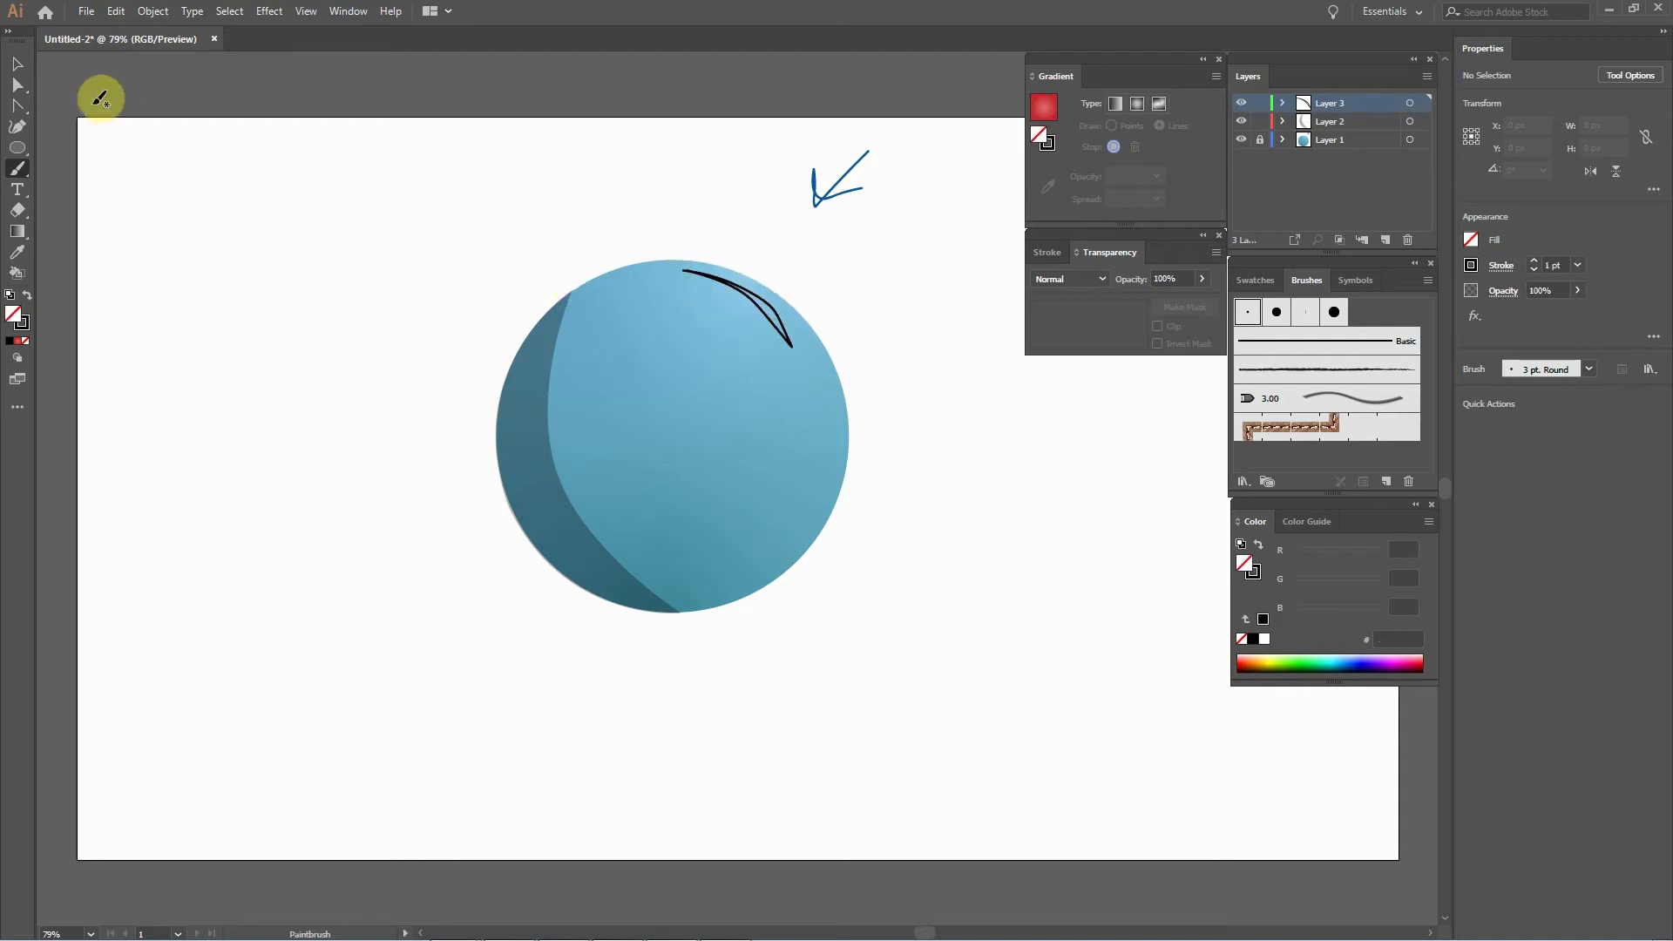
Give the highlight outline a white fill and remove its stroke.
left_click(17, 63)
left_click(756, 311)
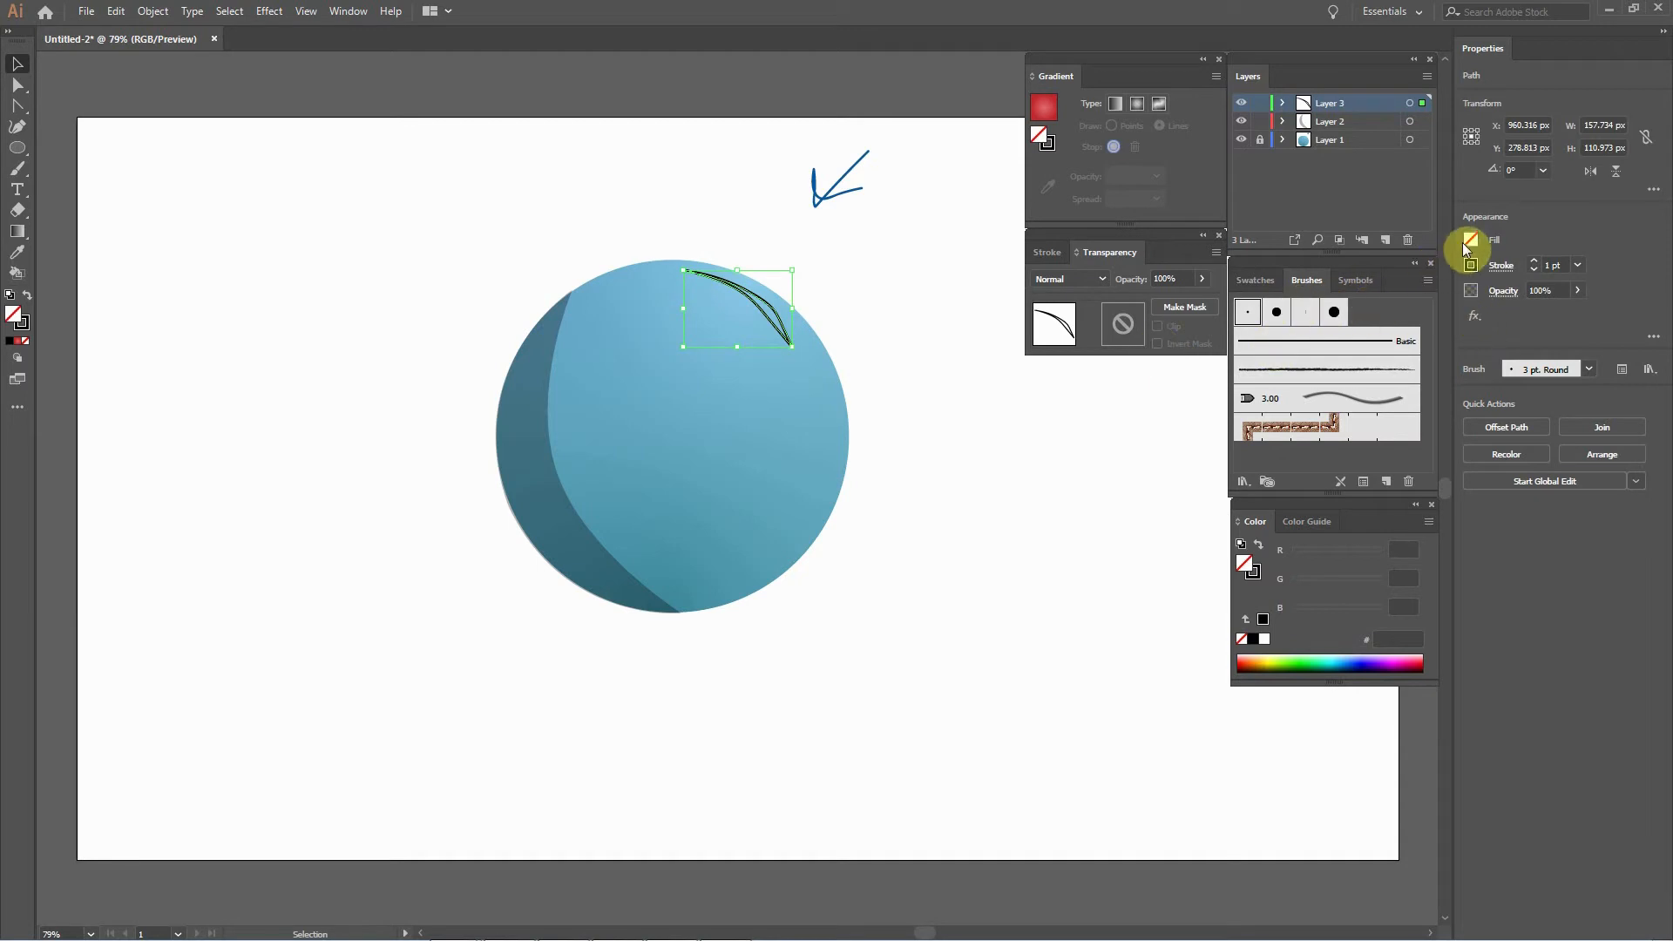
left_click(1472, 237)
left_click(1307, 300)
left_click(1551, 214)
left_click(1471, 265)
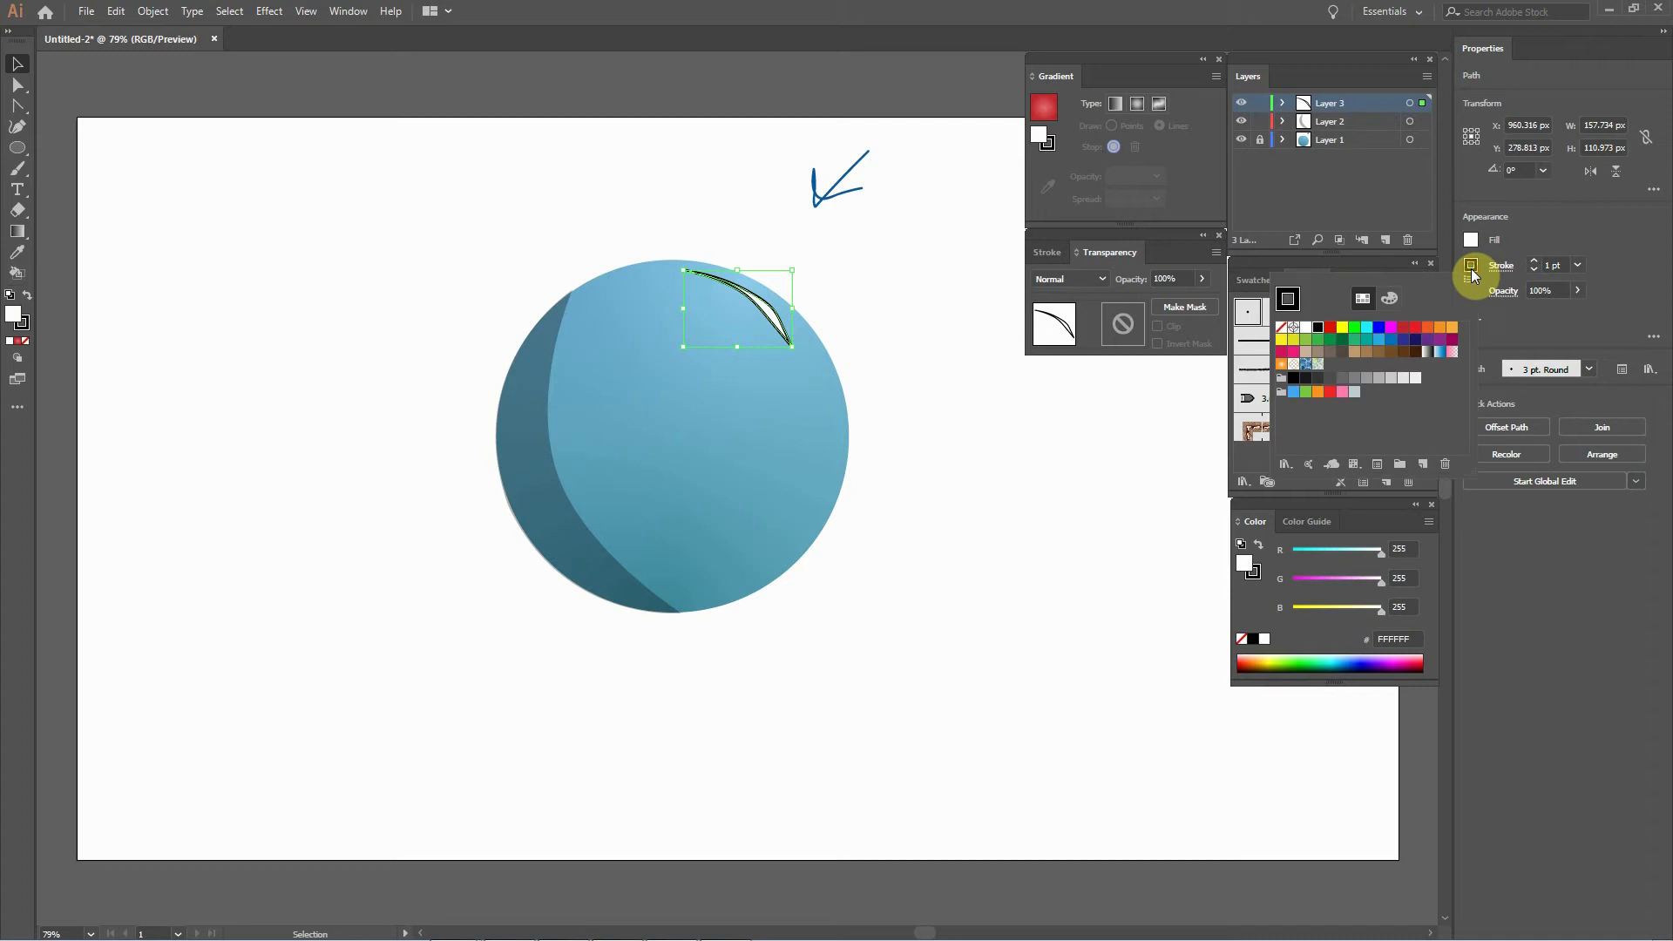
left_click(1287, 330)
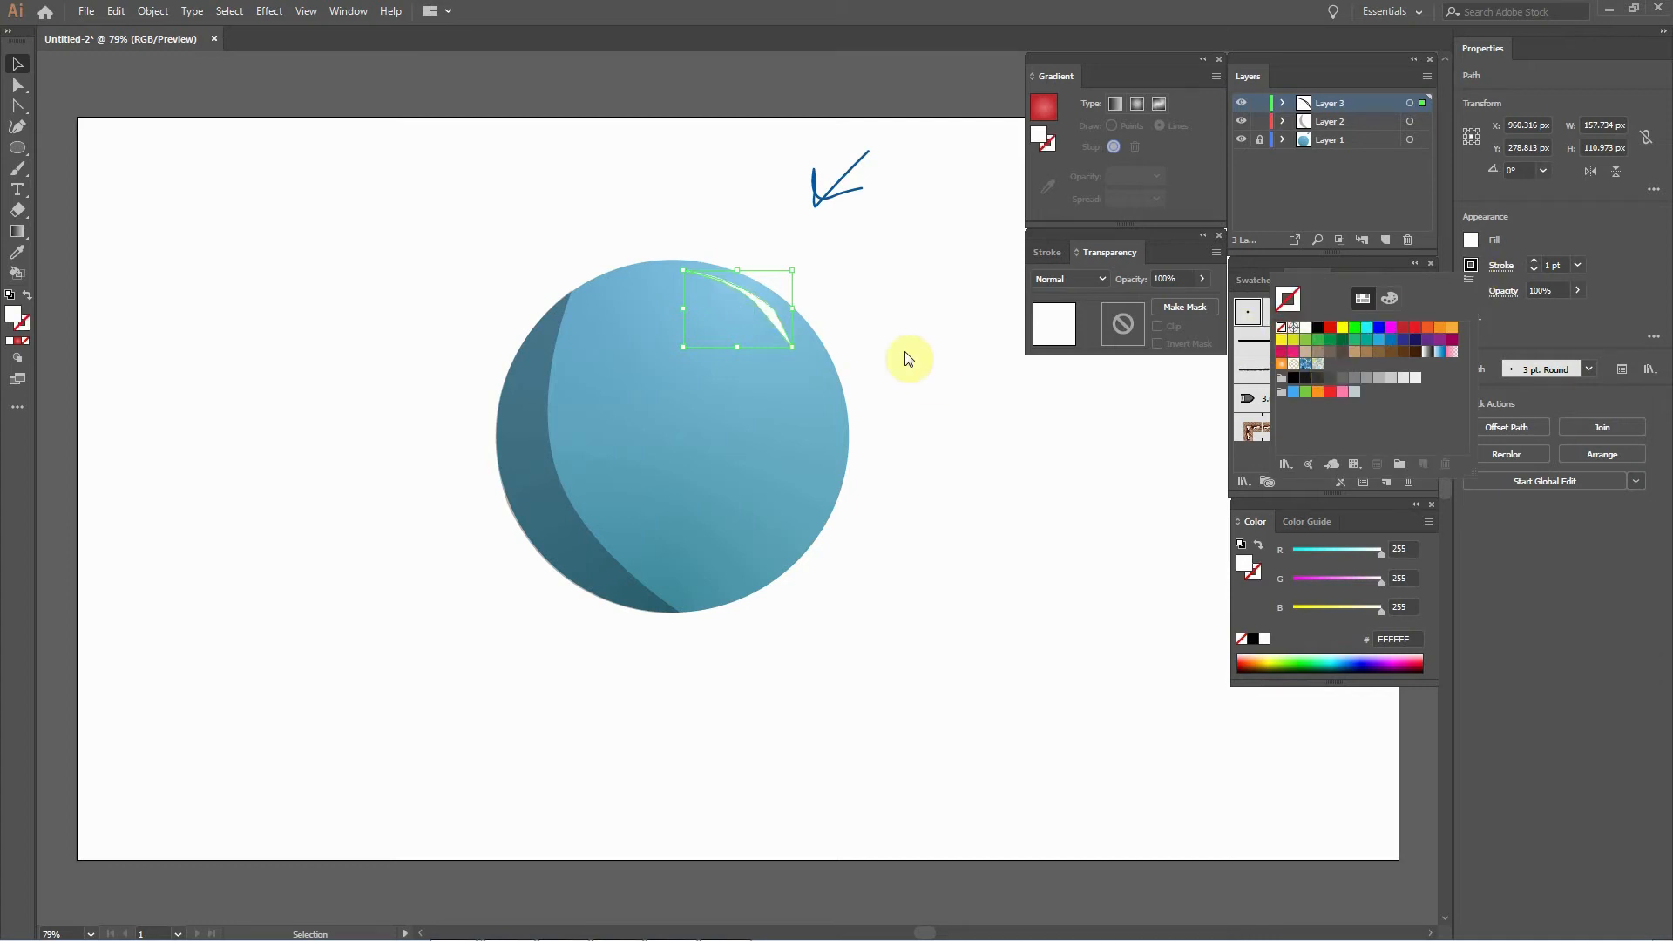
left_click(841, 318)
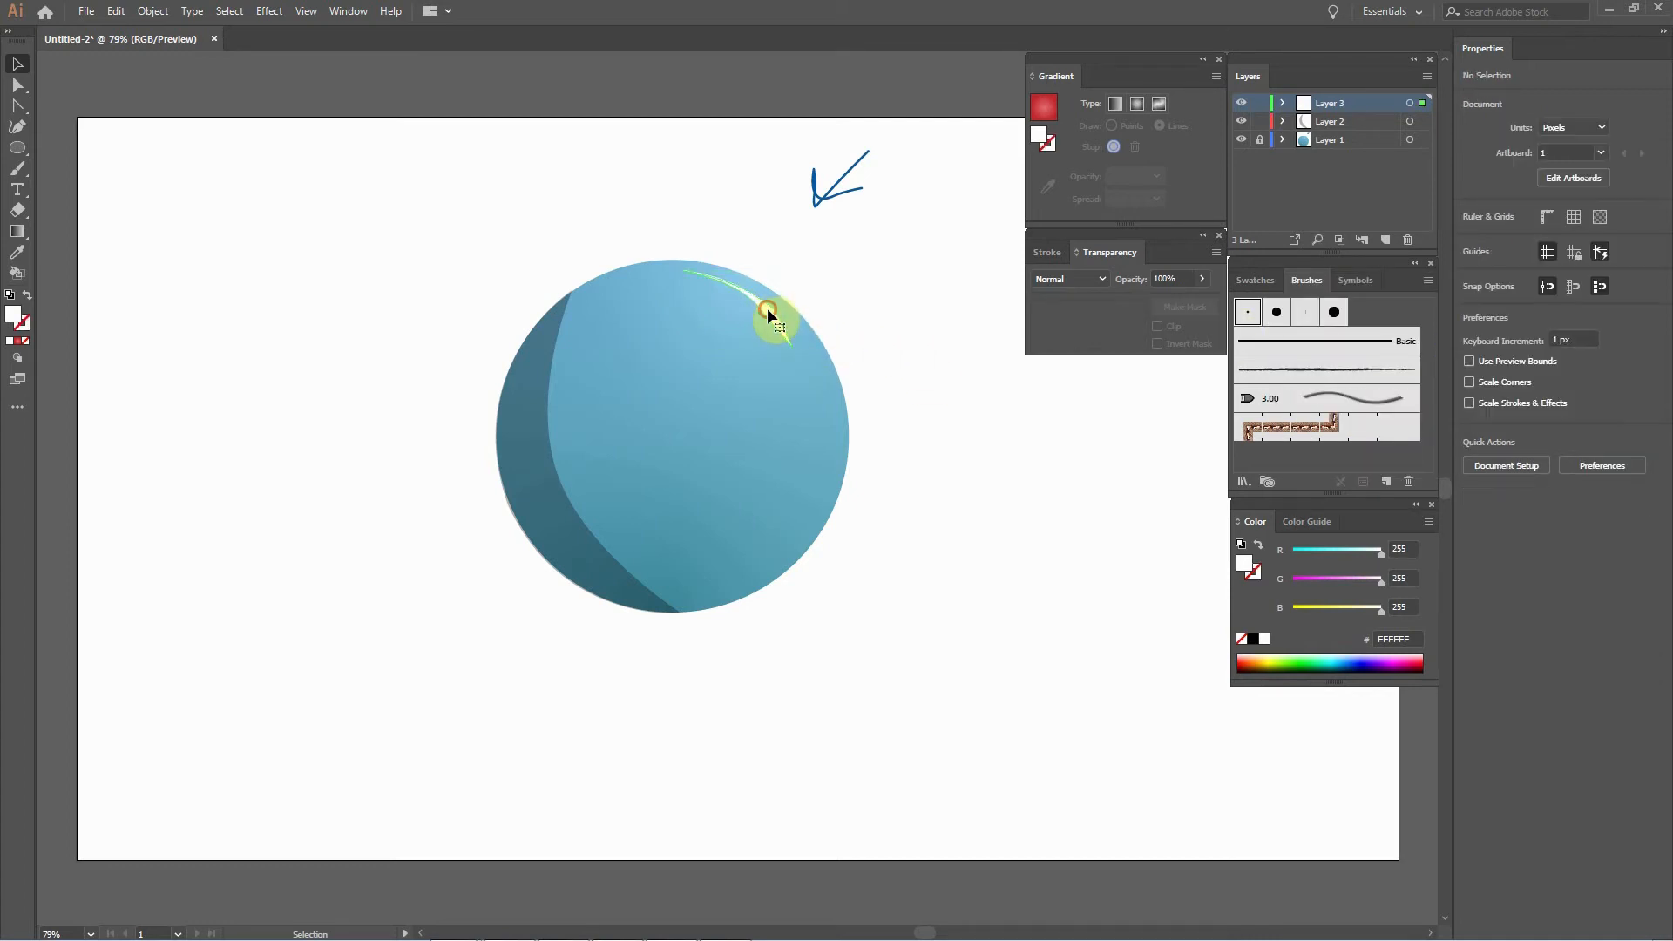
Set the white highlight's blending mode to Overlay and its opacity to 30%.
left_click(767, 308)
left_click(1065, 328)
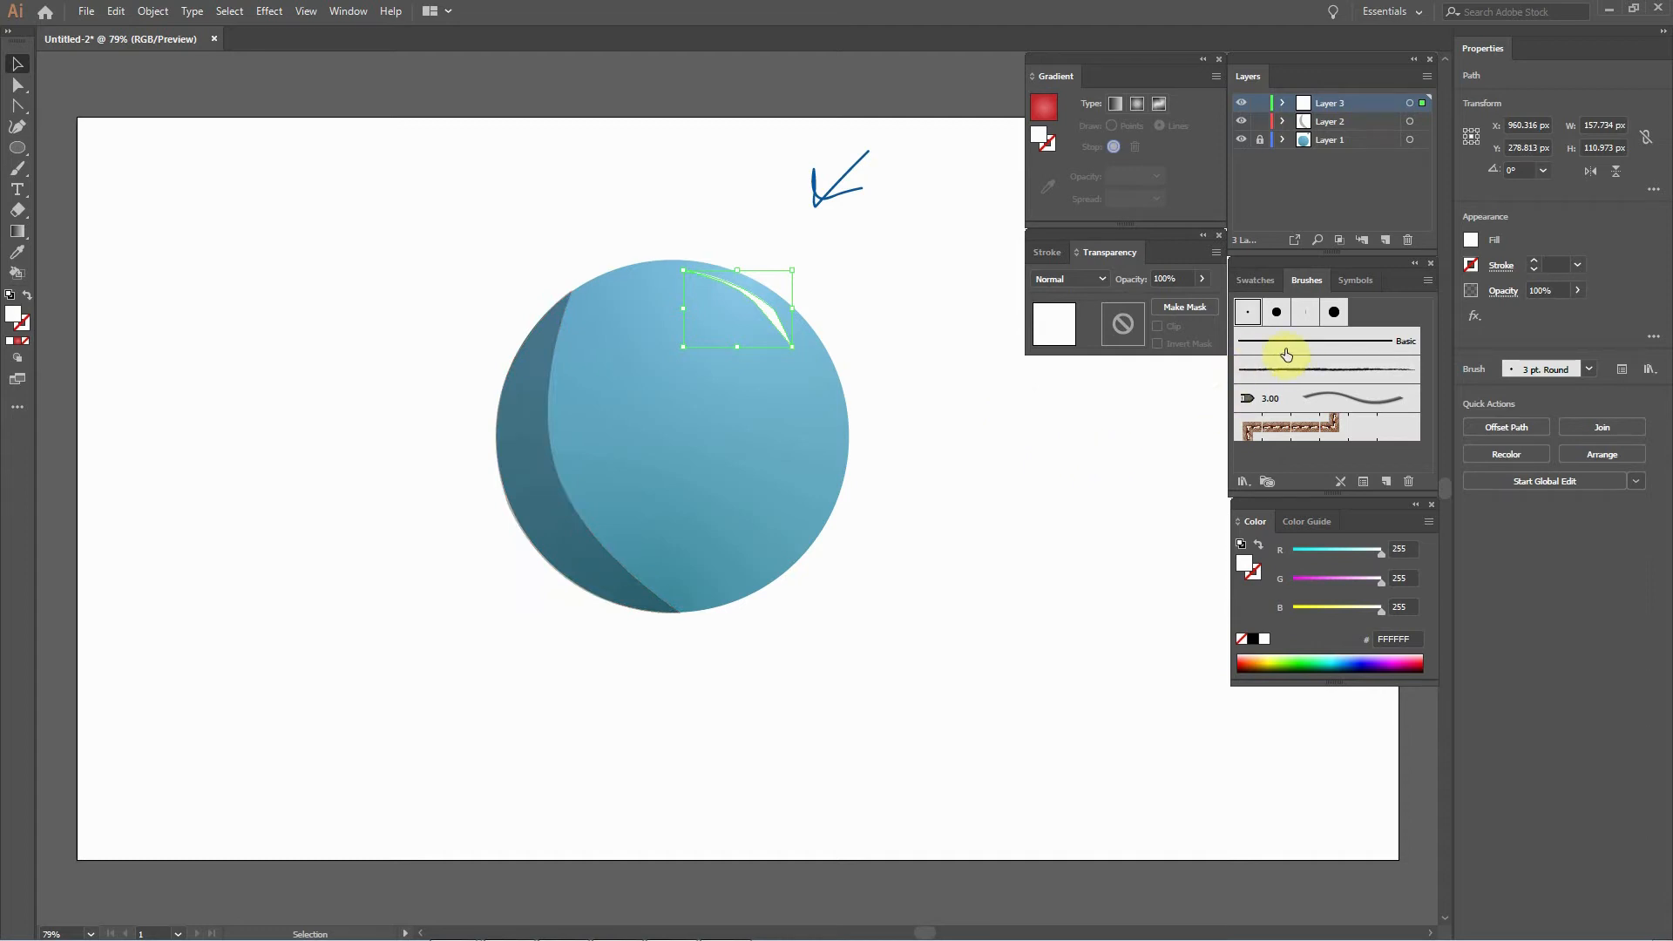
left_click(1100, 279)
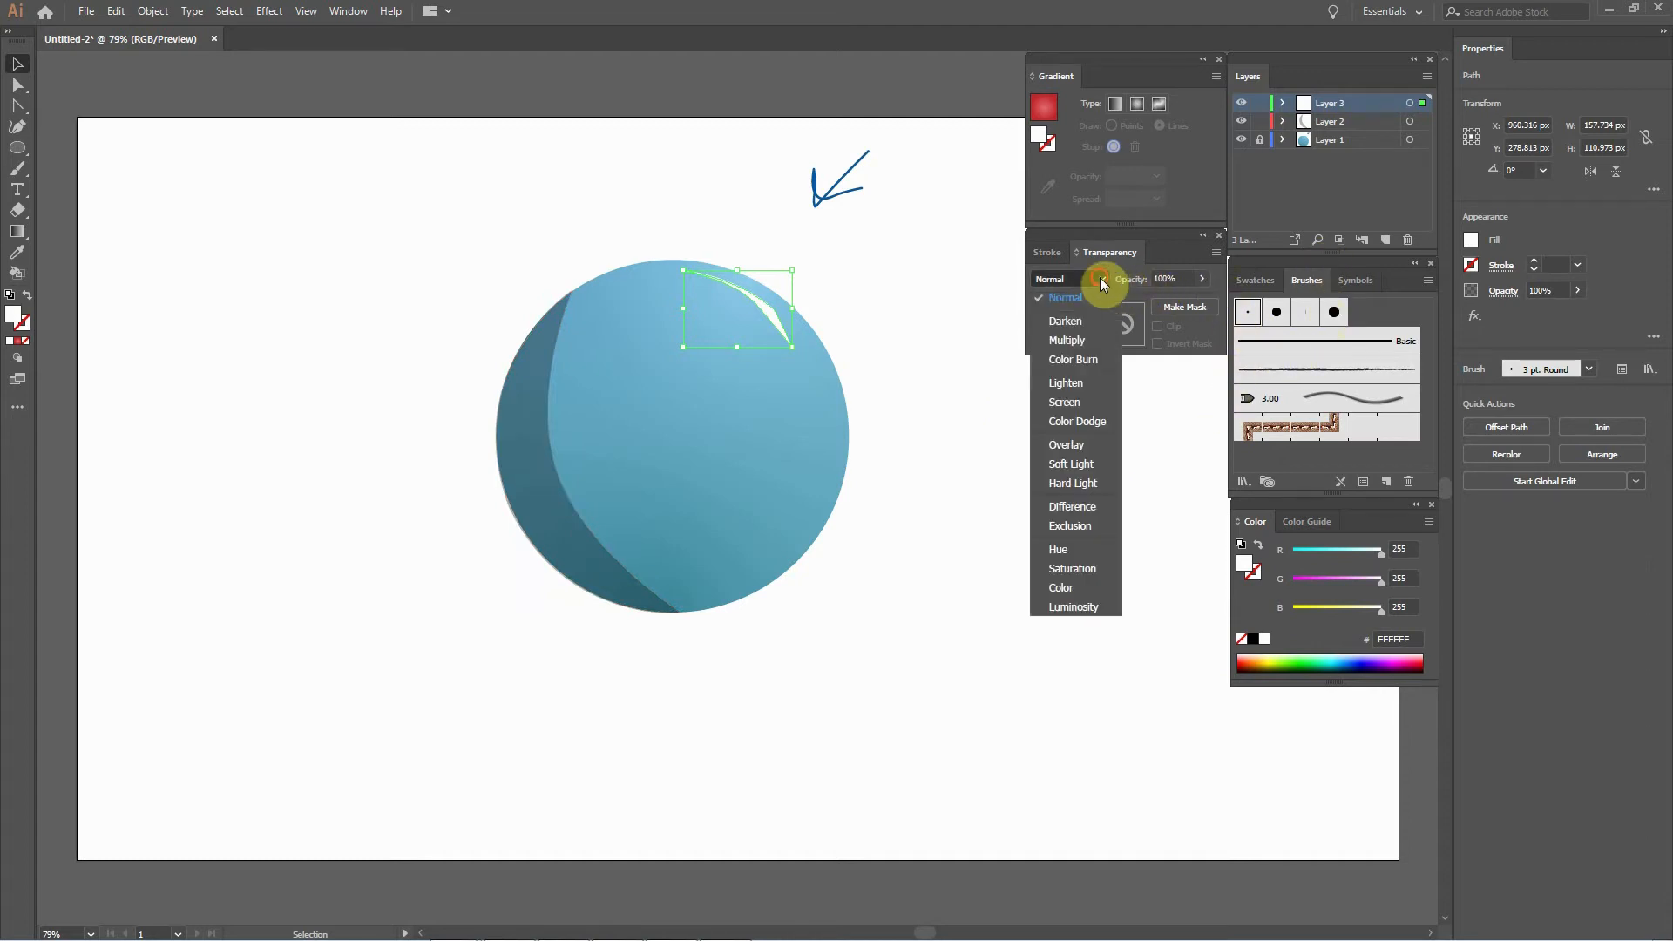
left_click(1067, 444)
left_click(1202, 278)
left_click_drag(1195, 303, 1168, 303)
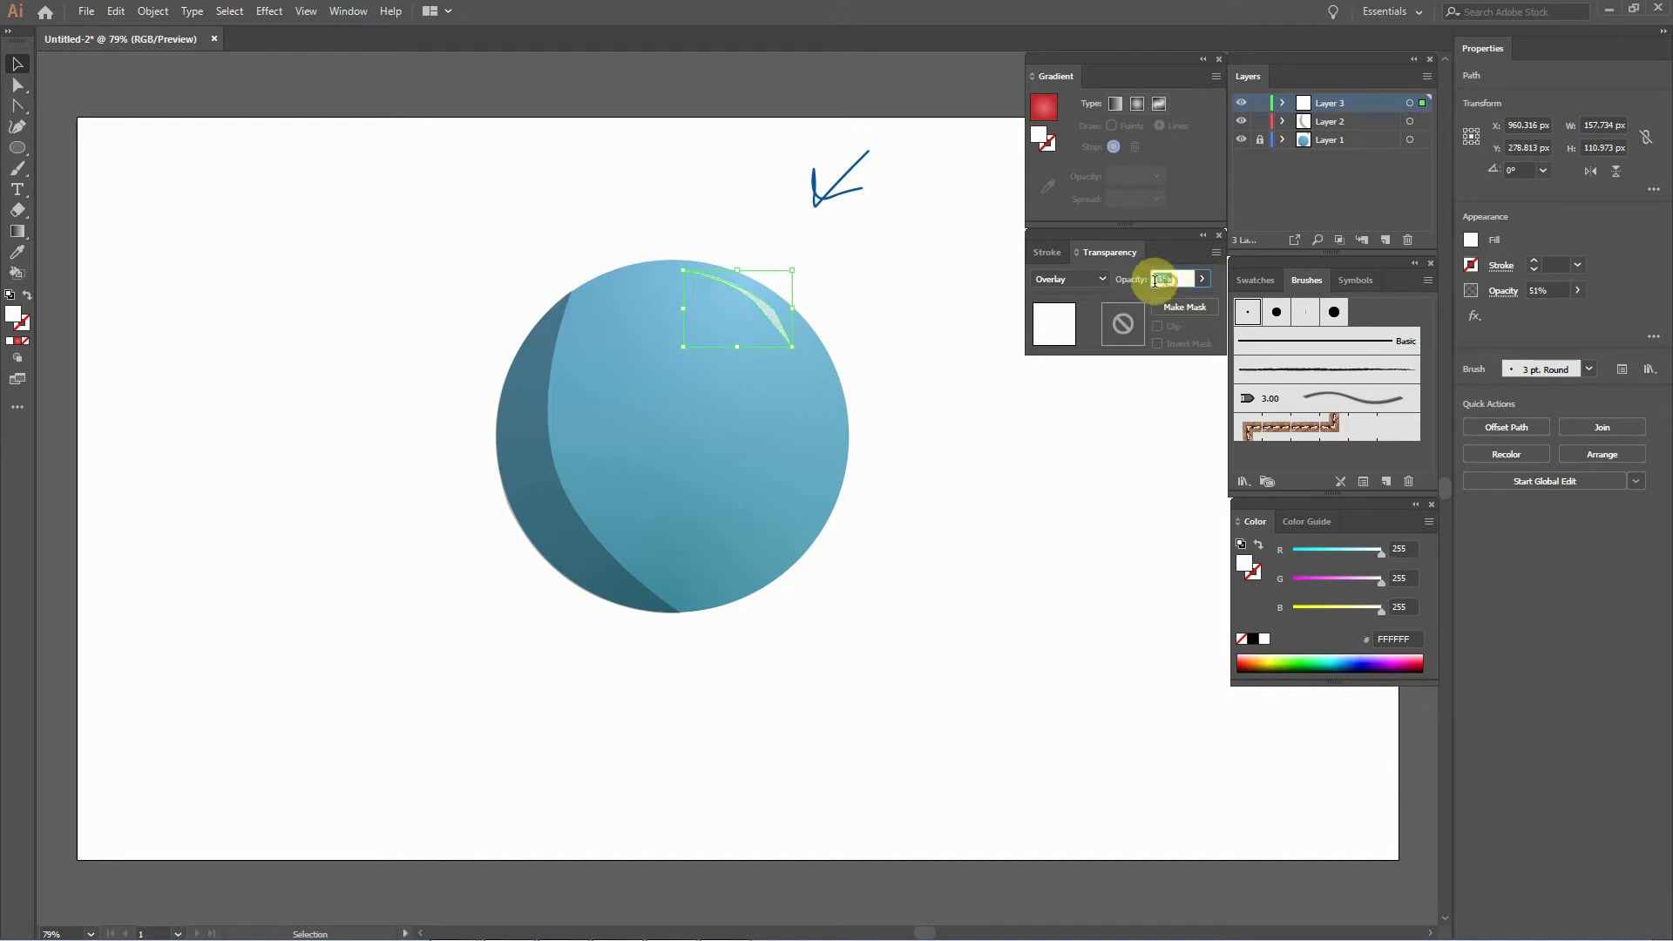
type("30")
left_click(1144, 407)
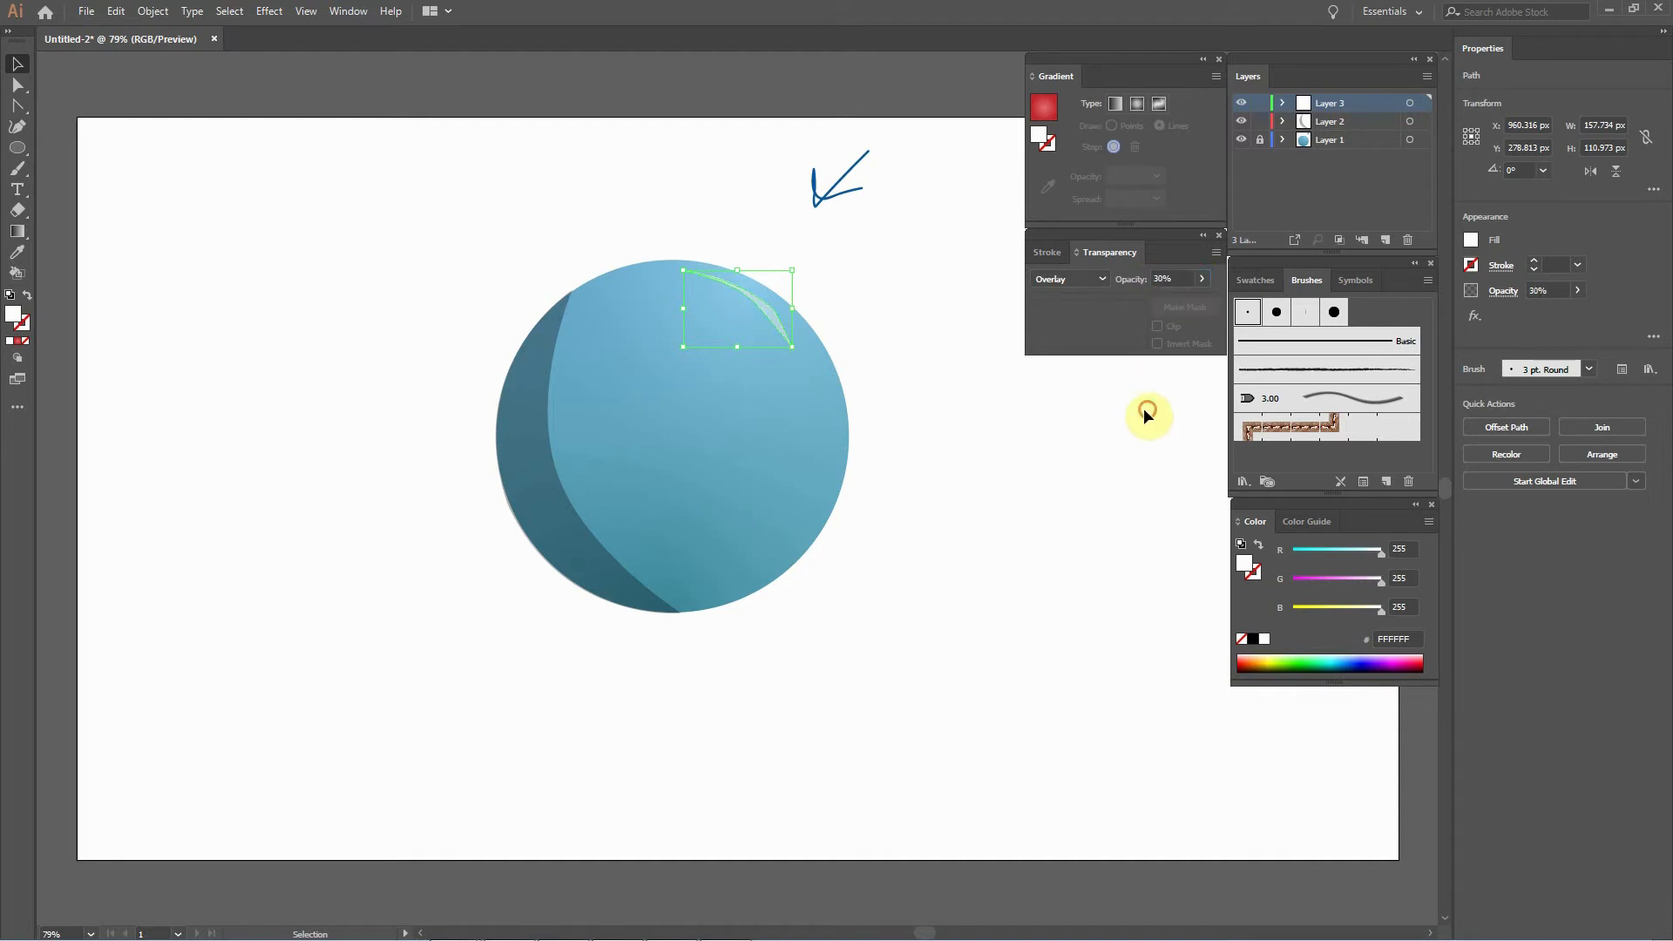
left_click(1038, 260)
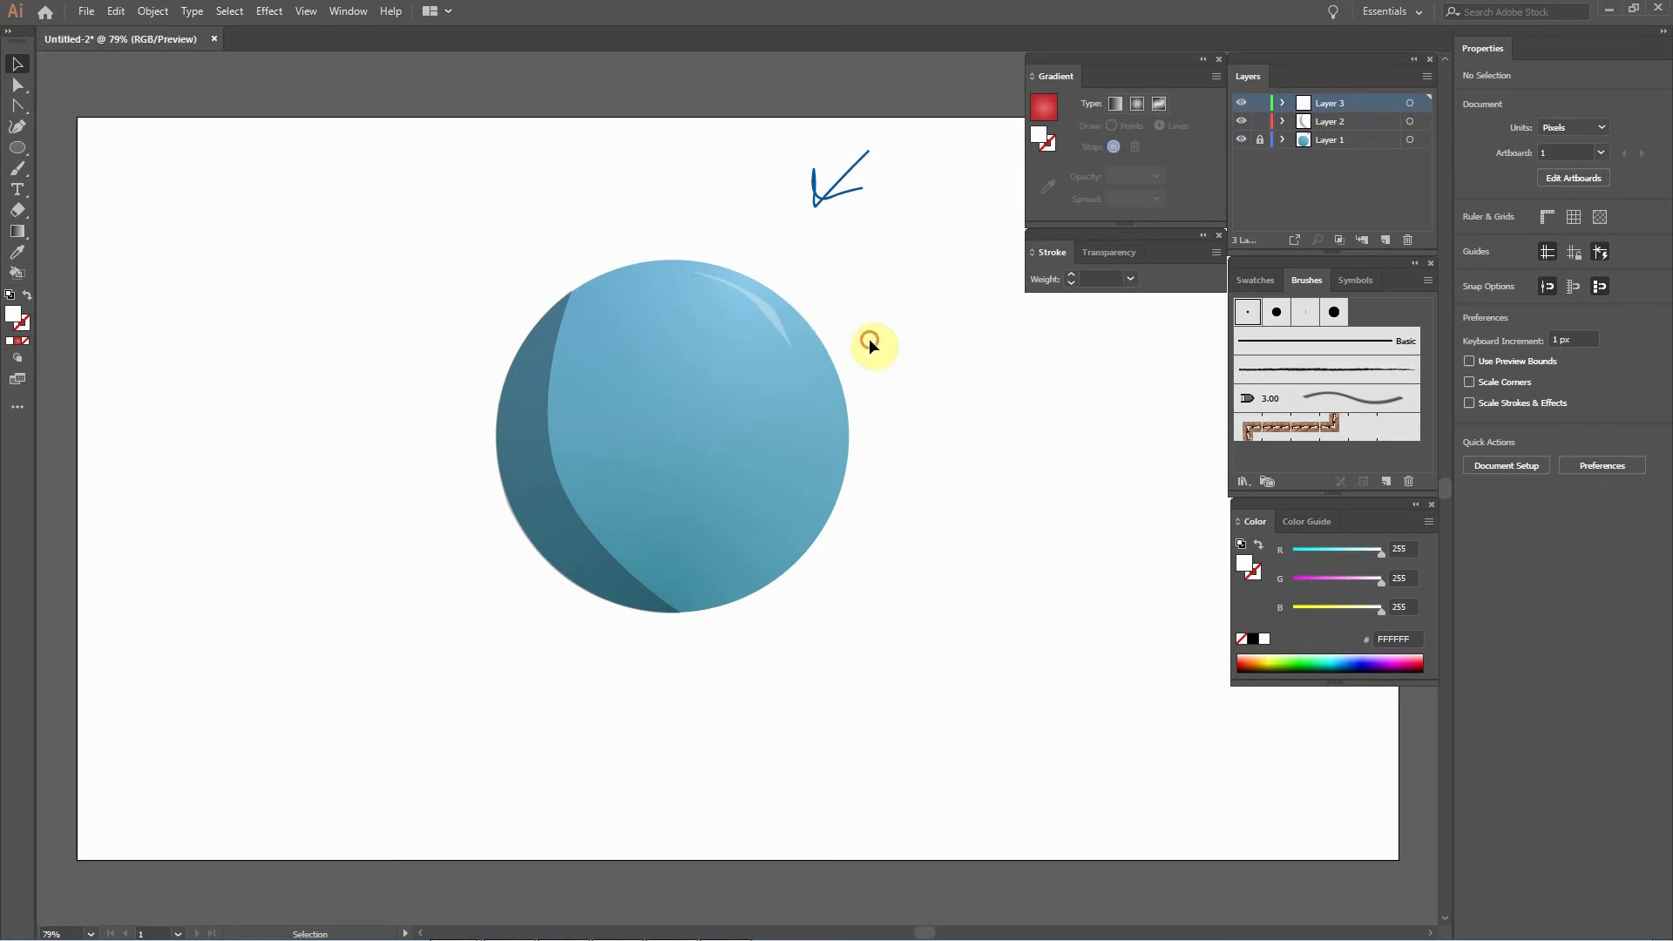
Paint a second, smaller highlight beside the first and copy the first highlight's appearance onto it with the Eyedropper.
left_click(17, 168)
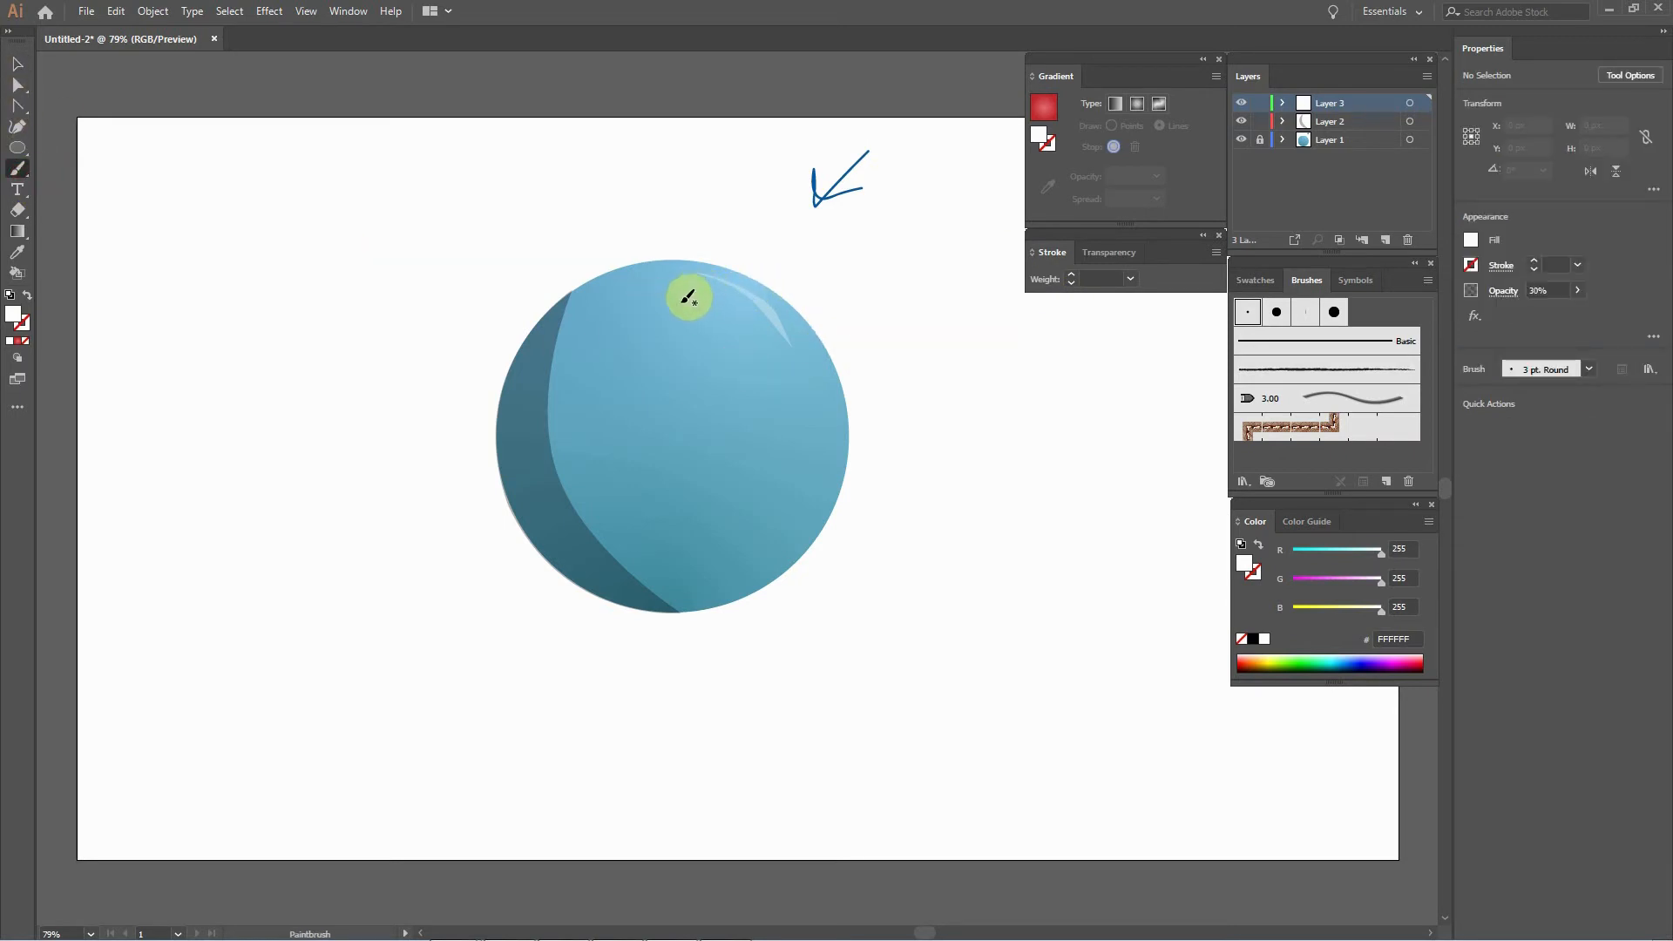
mouse_move(680, 294)
left_mouse_down()
mouse_move(713, 325)
mouse_move(677, 292)
left_mouse_up()
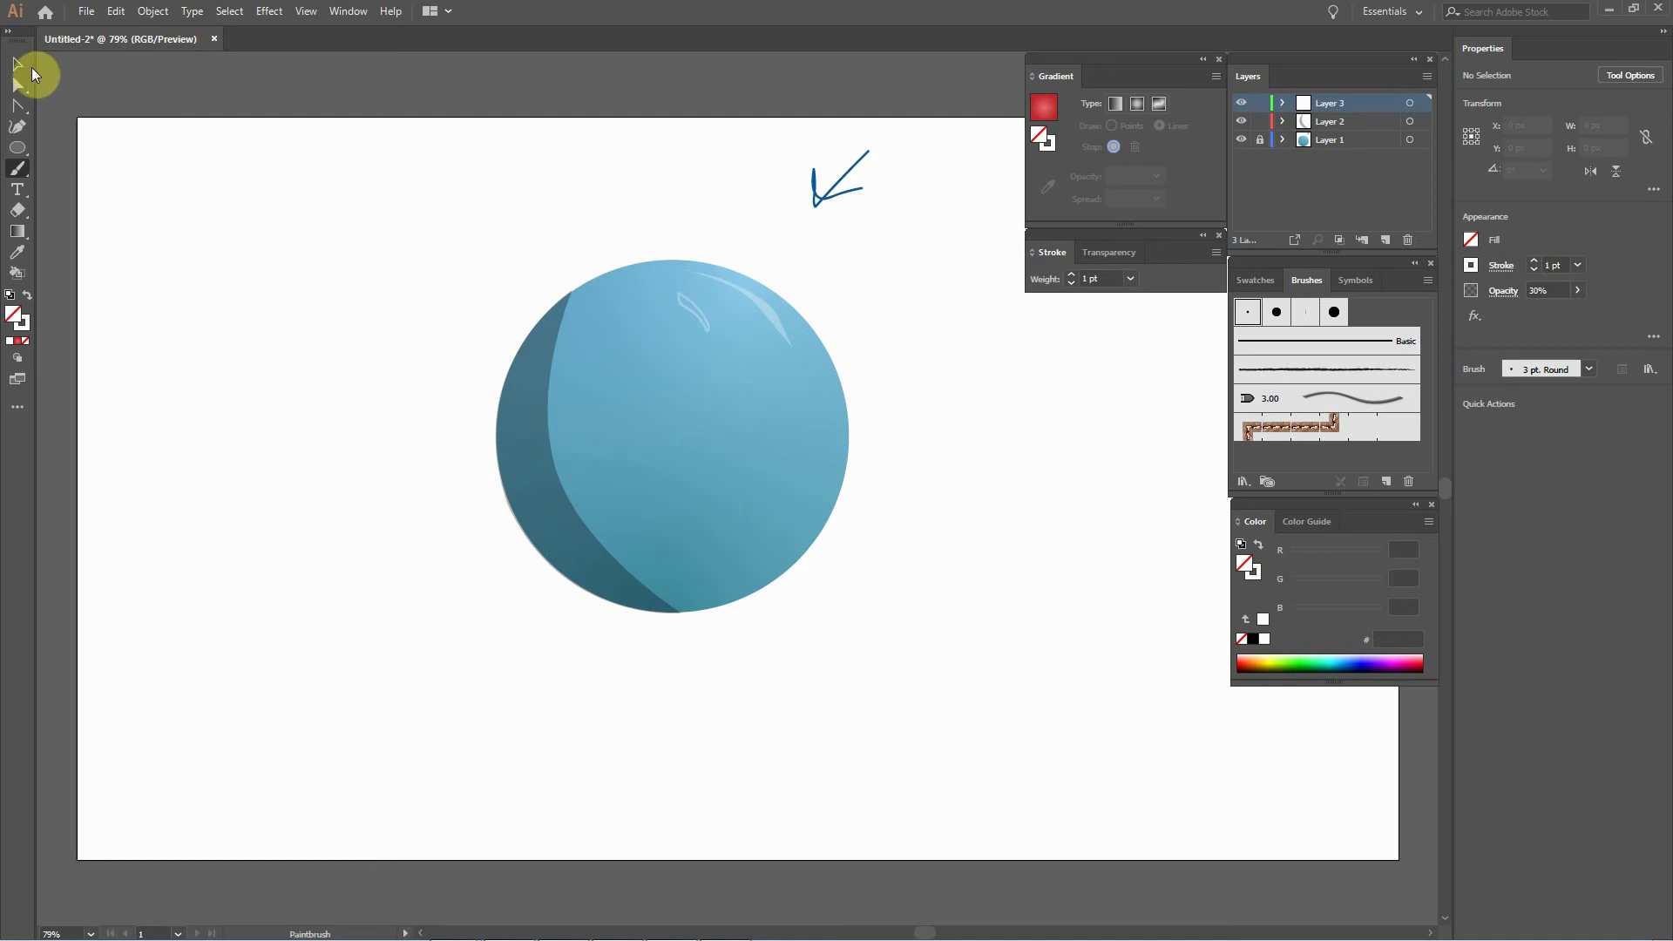
left_click(18, 63)
left_click(698, 317)
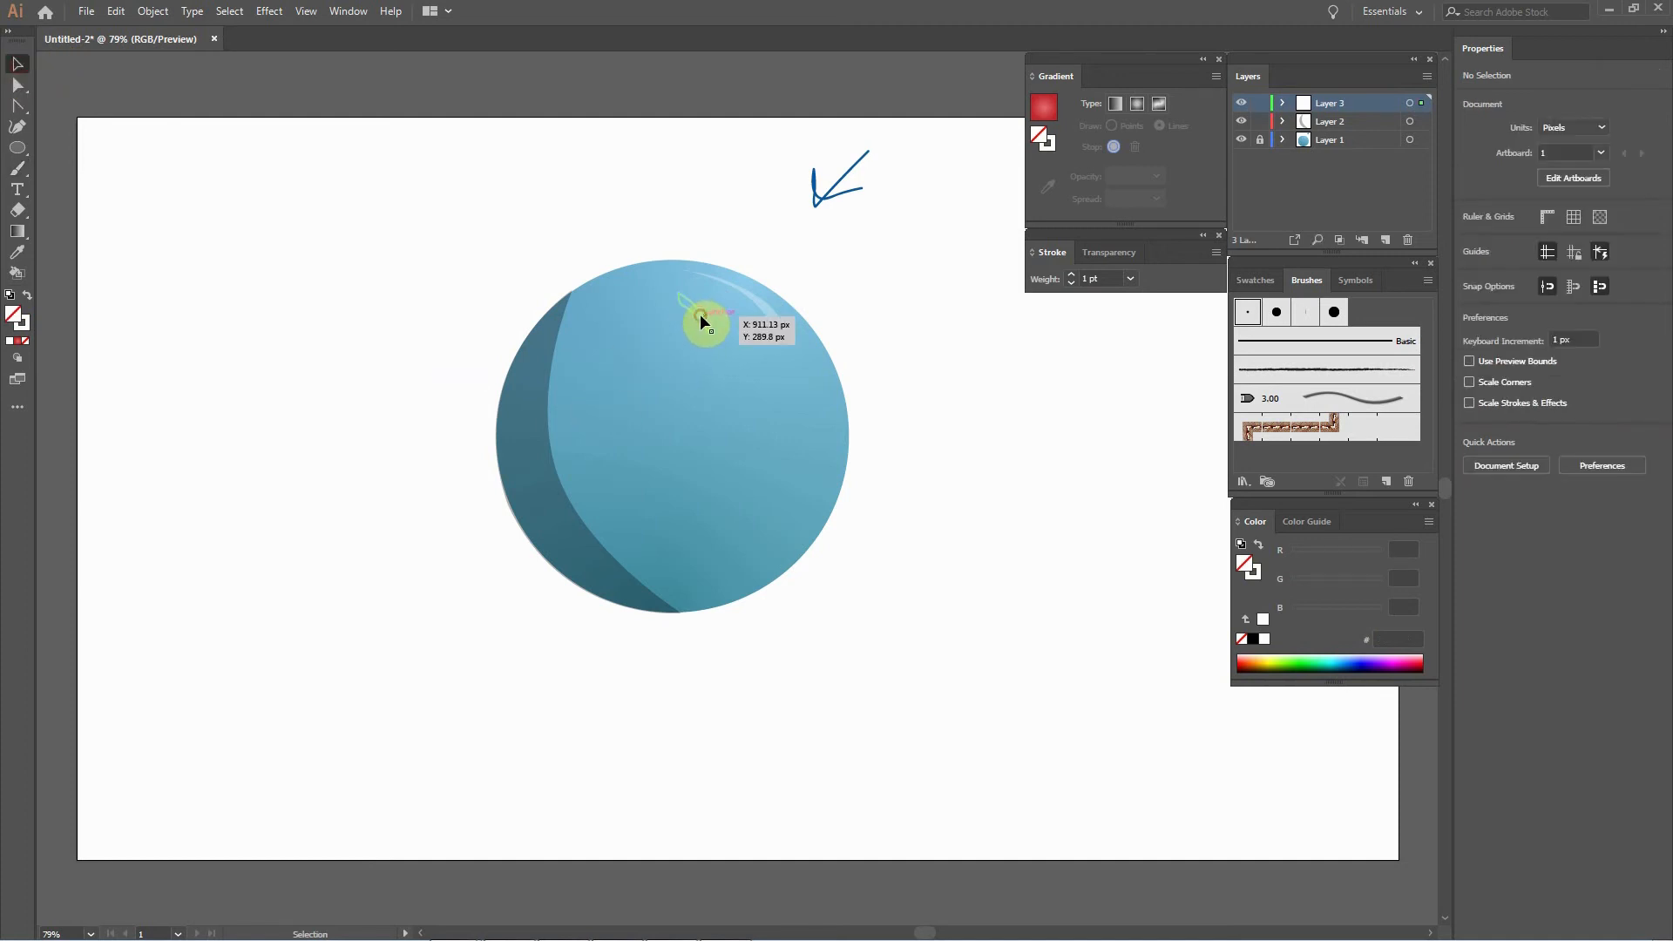
key("i")
left_click(773, 300)
key("v")
left_click(765, 104)
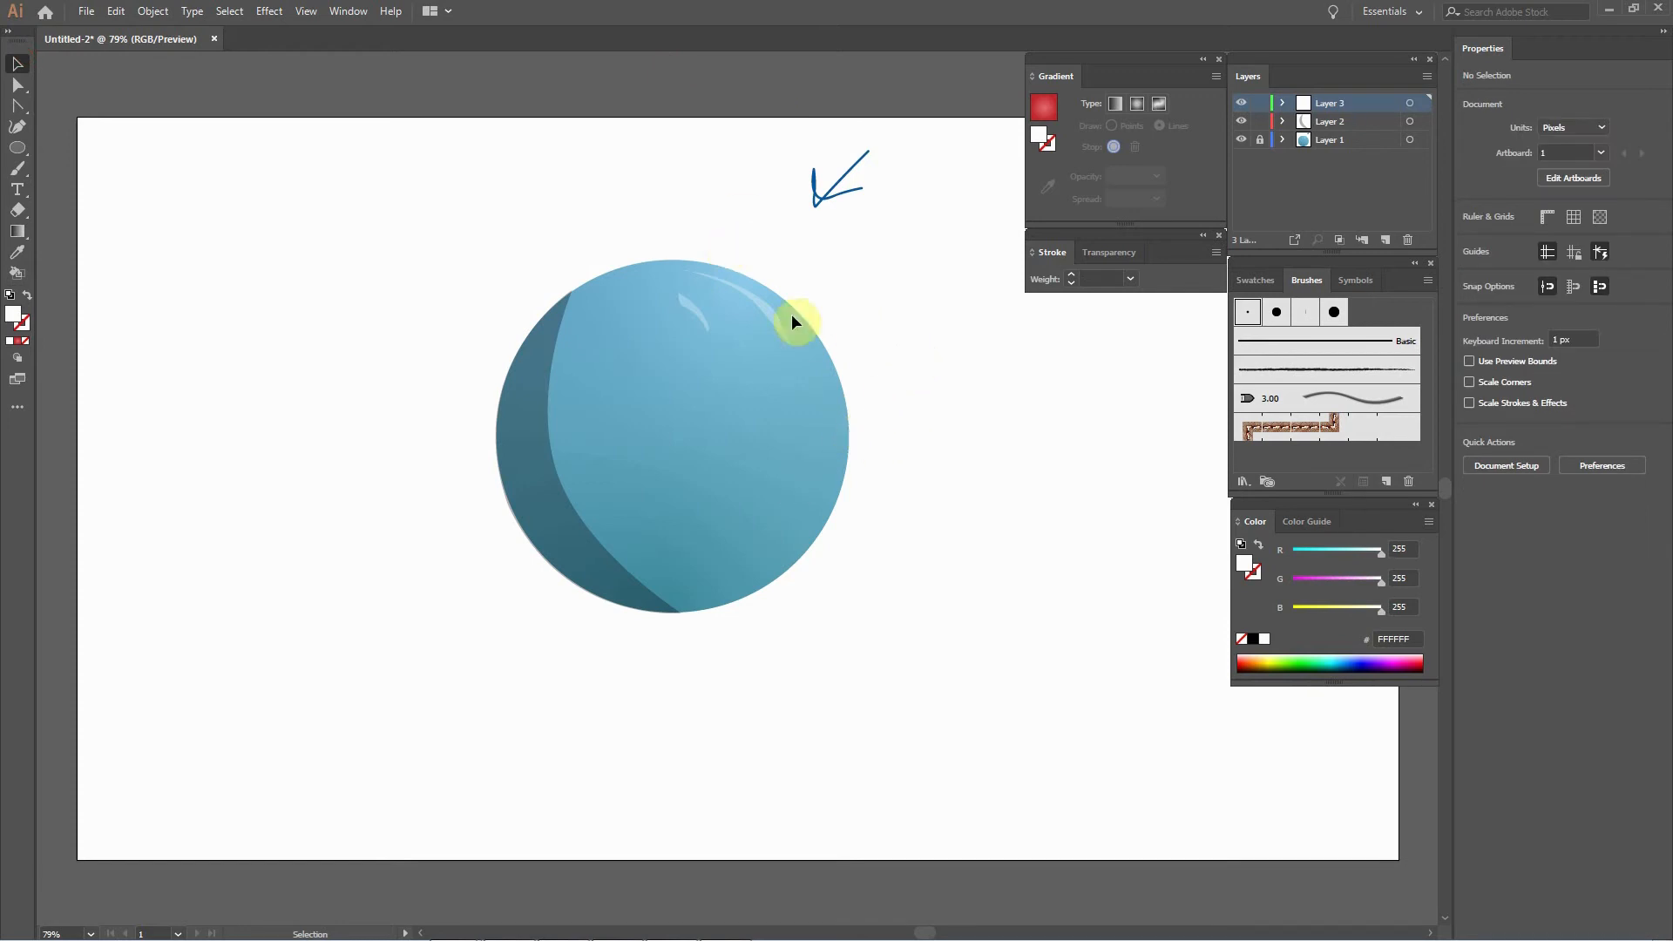
Delete the smaller second highlight from the ball.
left_click(699, 317)
left_click(971, 389)
left_click(694, 316)
left_click(953, 420)
Reduce the shadow crescent's opacity to 15%.
left_click(552, 485)
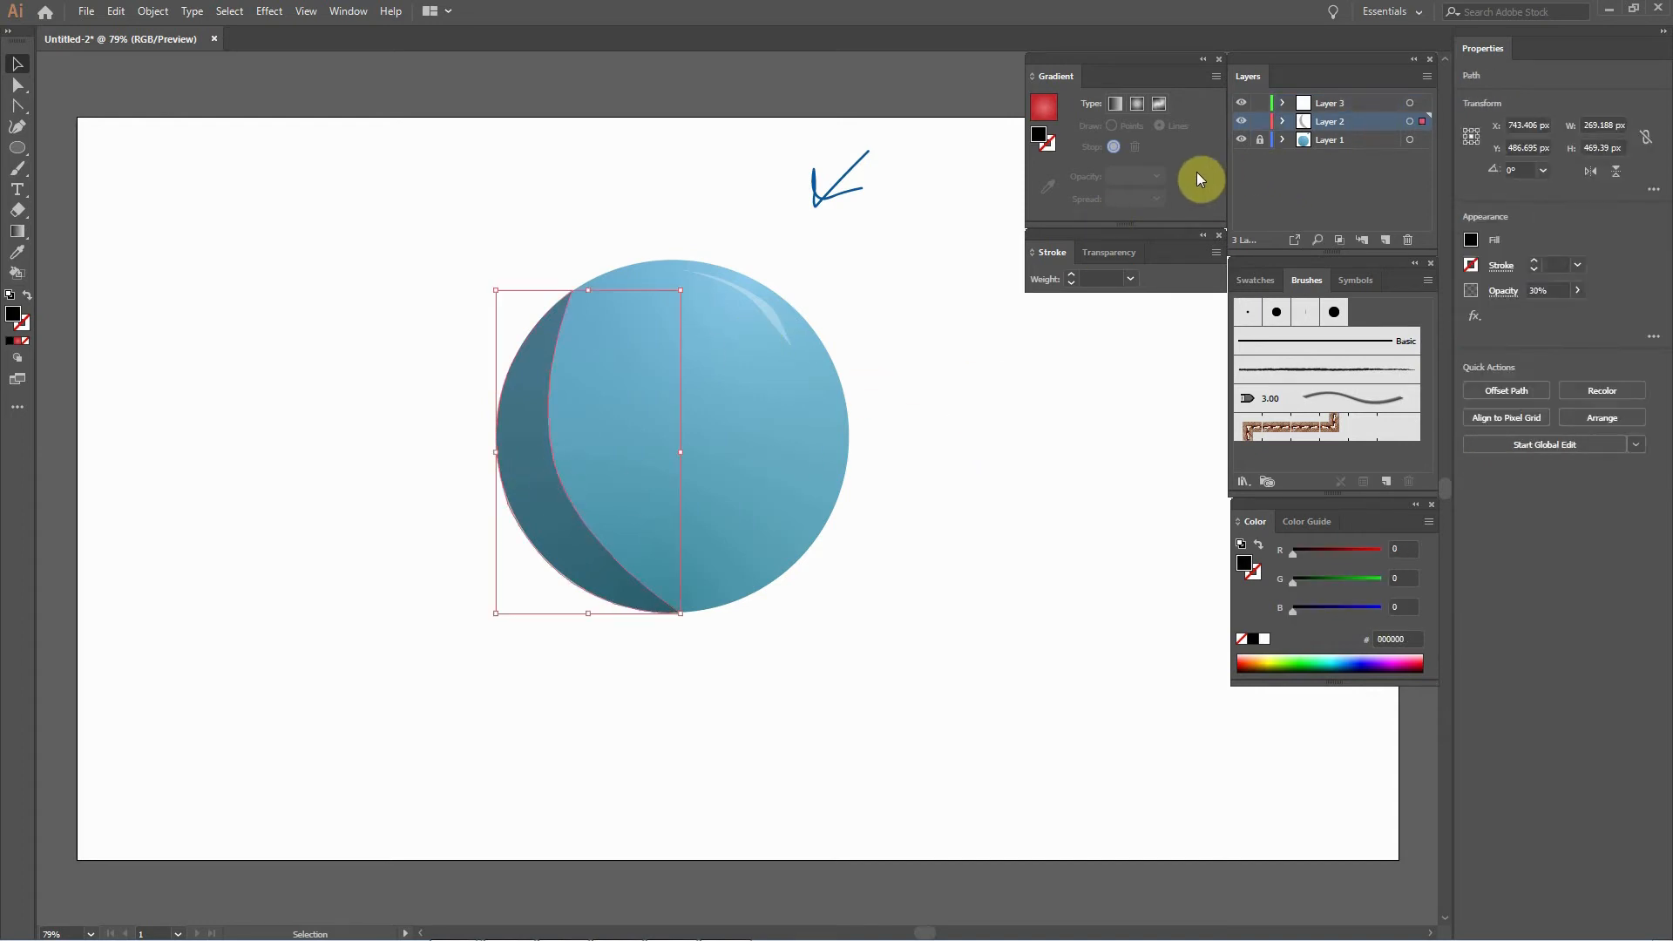
left_click(1124, 254)
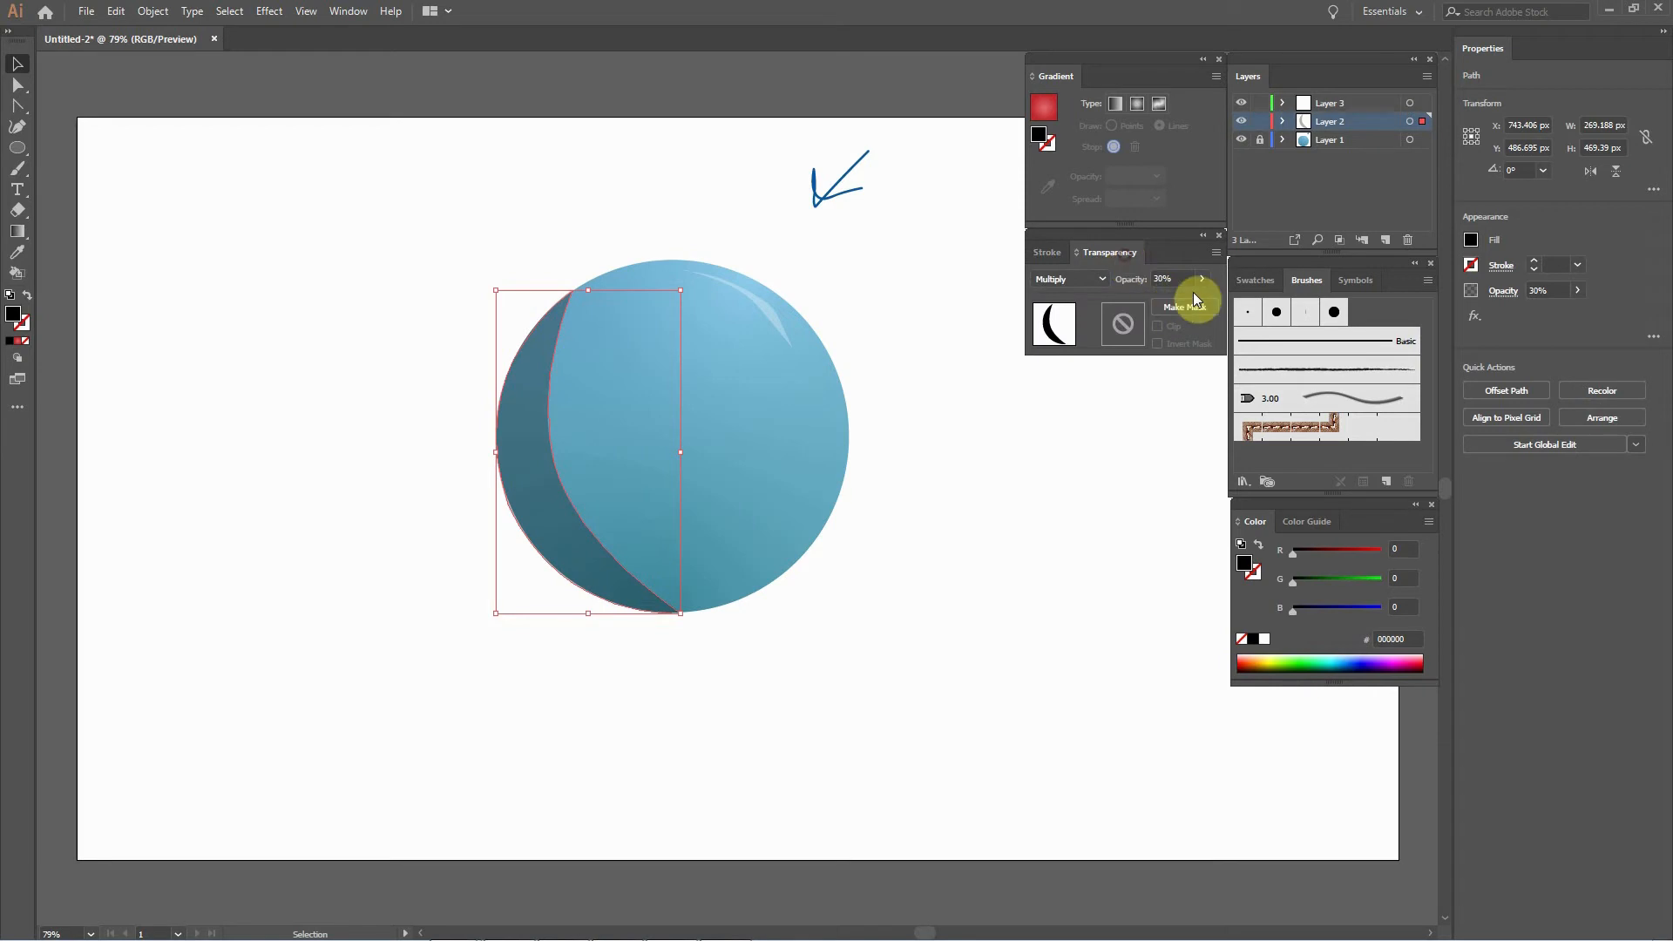
left_click_drag(1145, 301, 1140, 305)
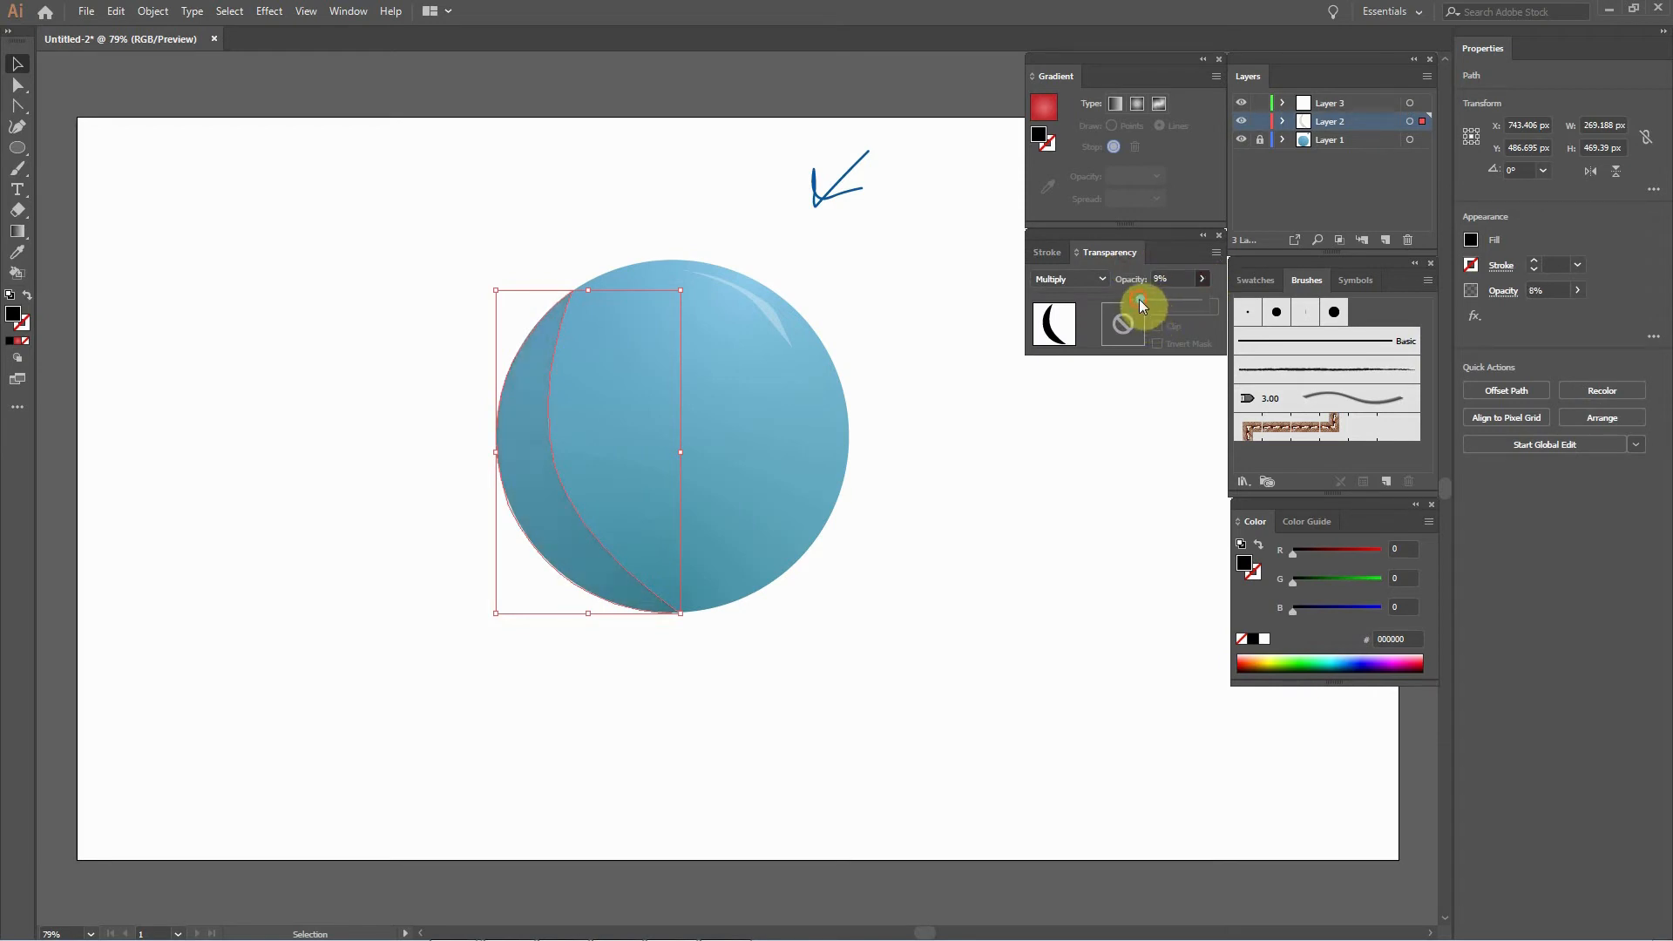
left_click(1133, 279)
type("15")
left_click(18, 66)
left_click(408, 172)
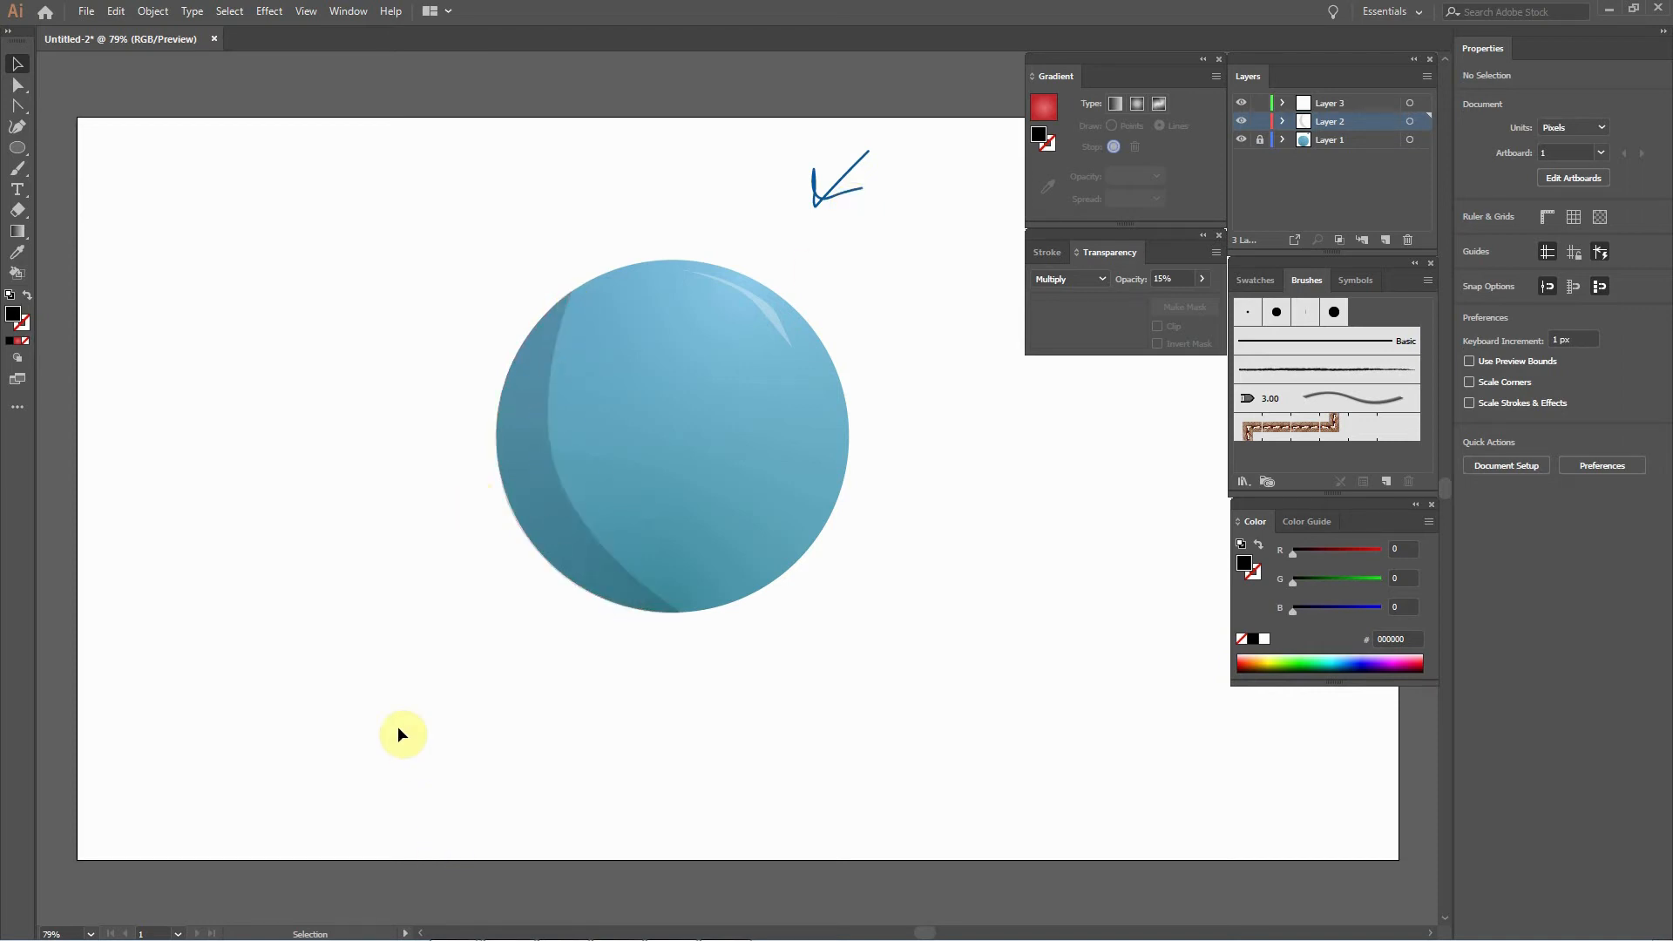
Slightly round the pointed ends of the shadow crescent with its live corners, and reselect the whole shape.
left_click(544, 509)
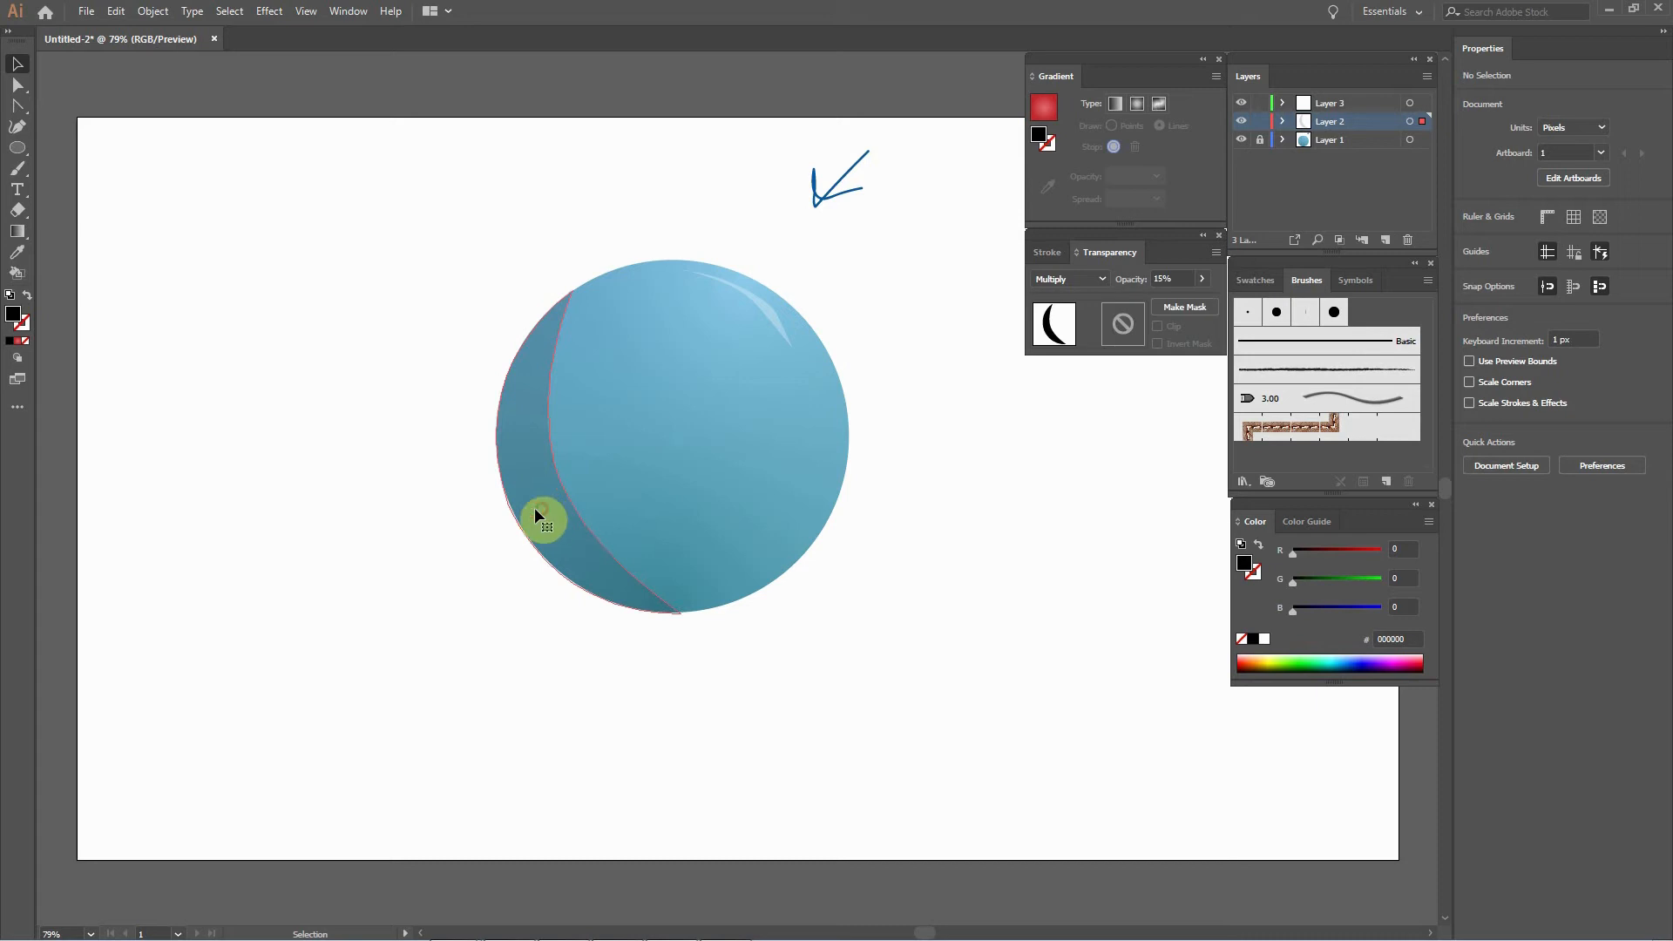
left_click(17, 85)
left_click(558, 469)
left_click(24, 67)
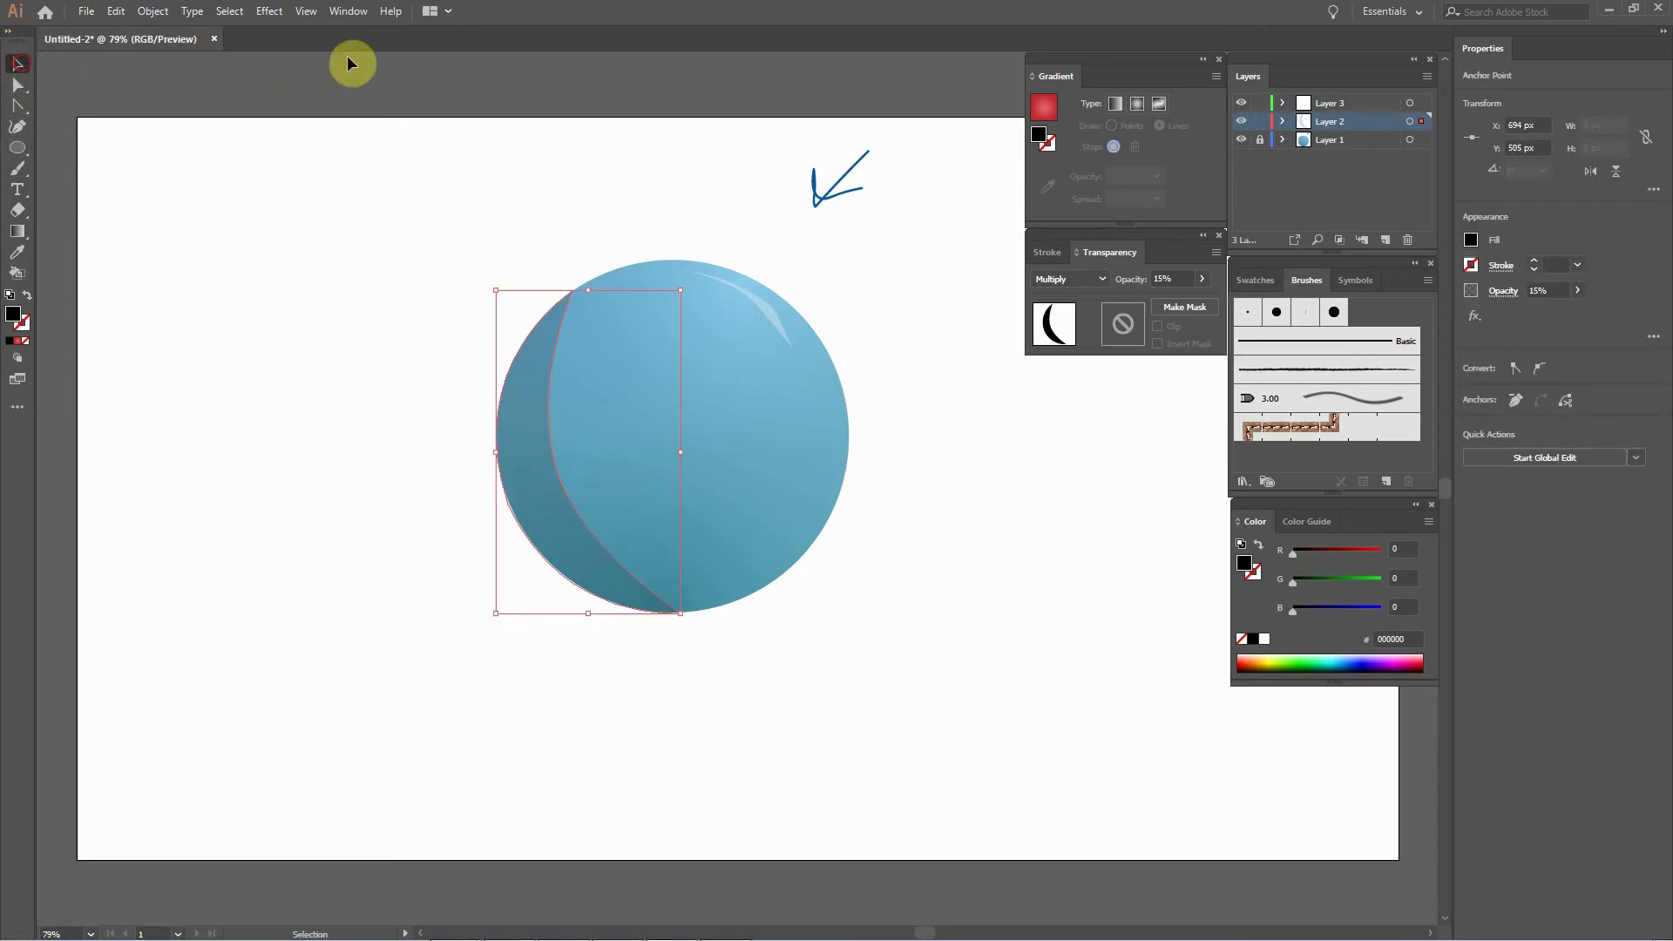
left_click(344, 58)
left_click(552, 507)
left_click(15, 93)
left_click(530, 501)
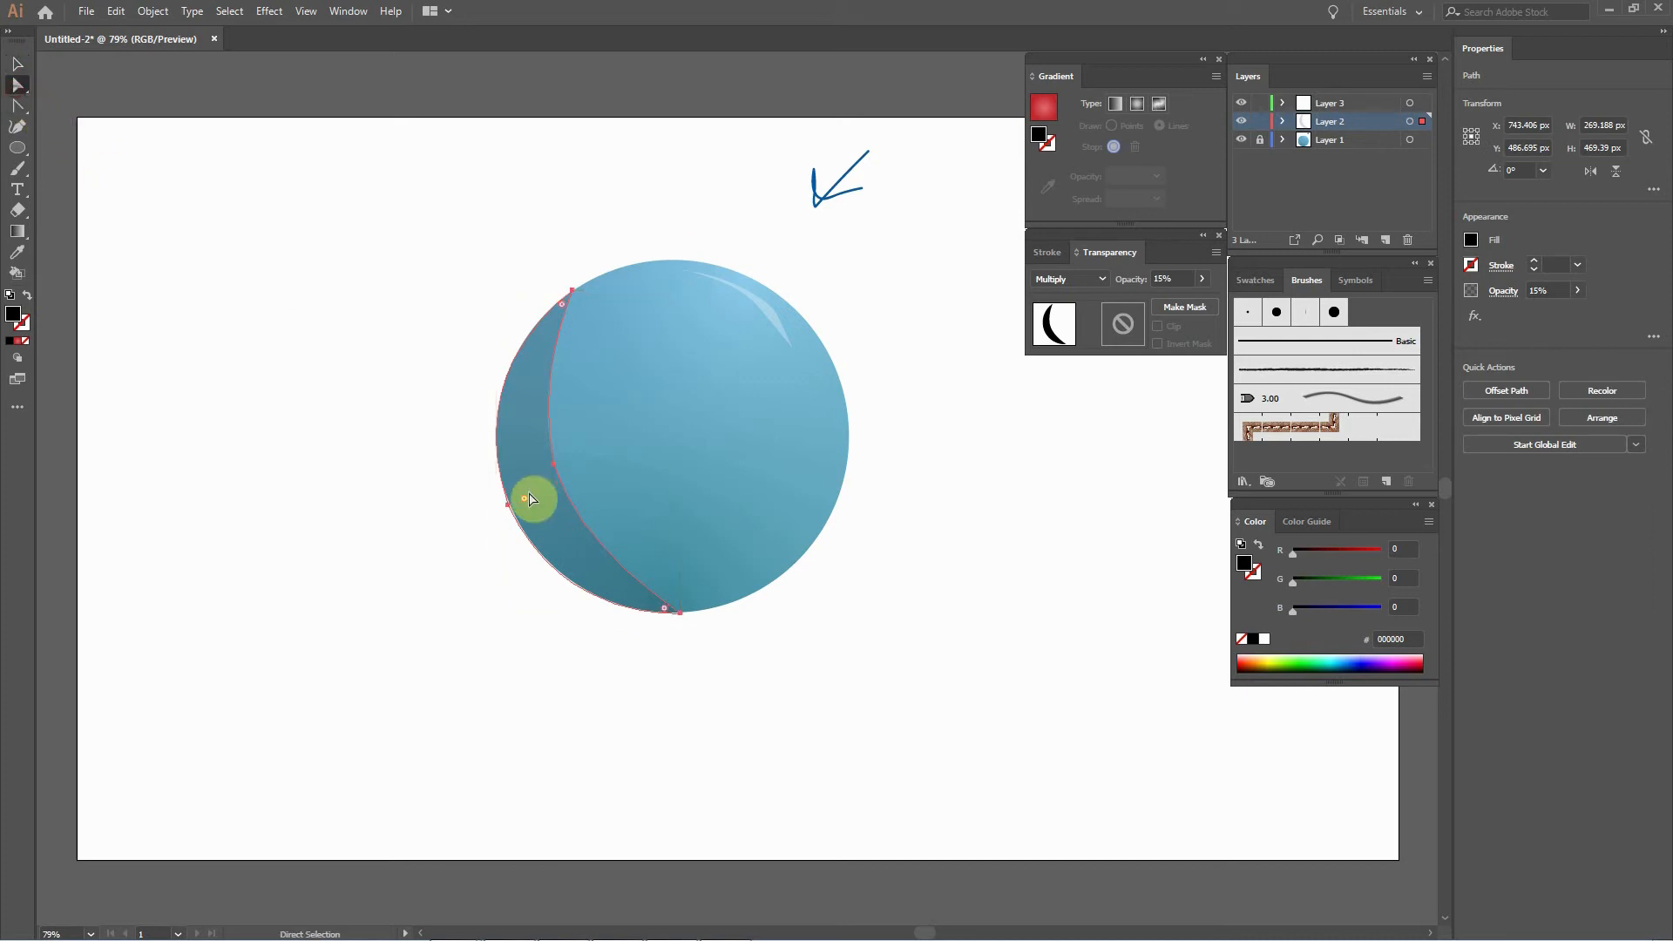
mouse_move(526, 504)
left_mouse_down()
mouse_move(541, 525)
mouse_move(526, 480)
left_mouse_up()
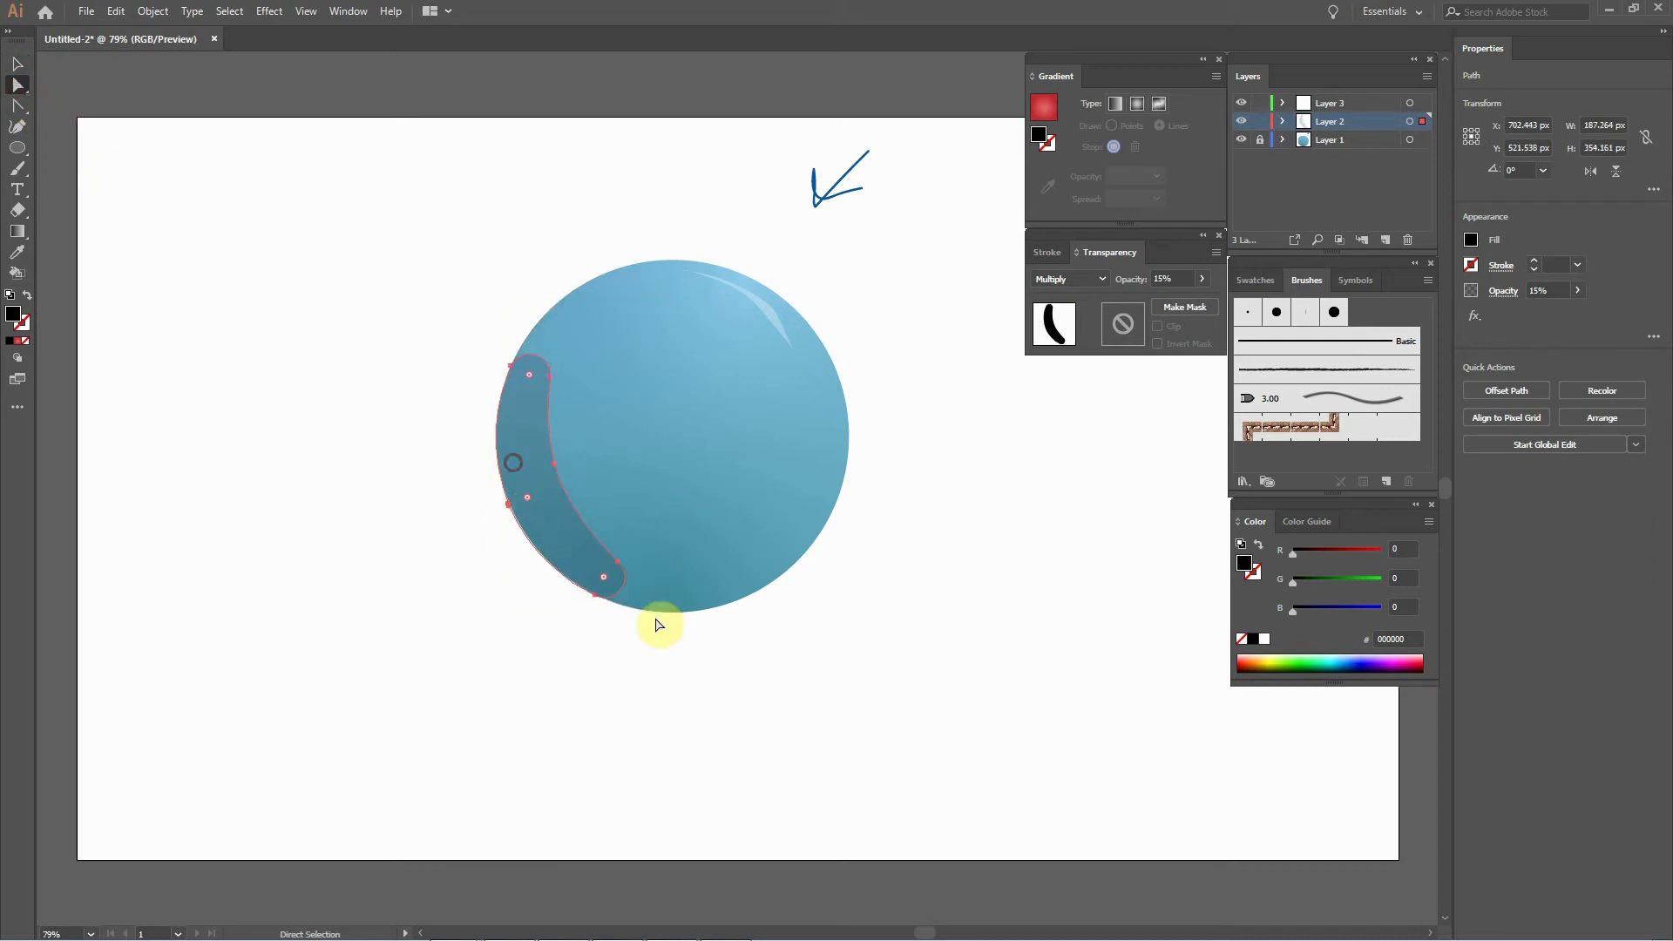
left_click_drag(566, 534, 660, 603)
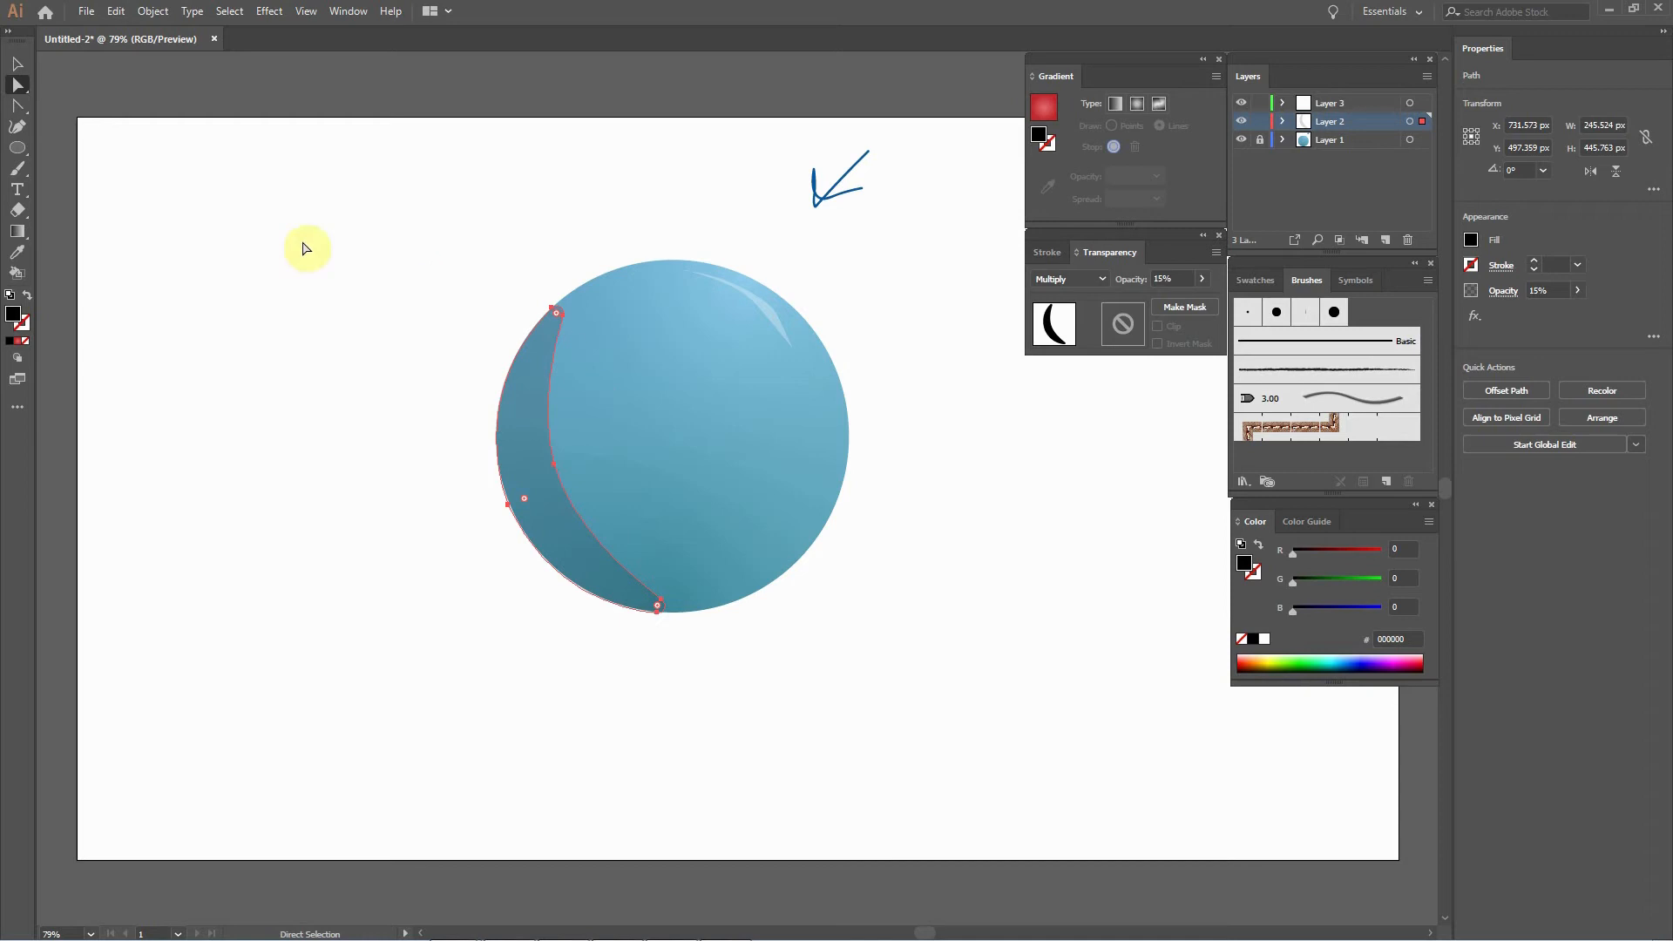
left_click(18, 65)
left_click(525, 147)
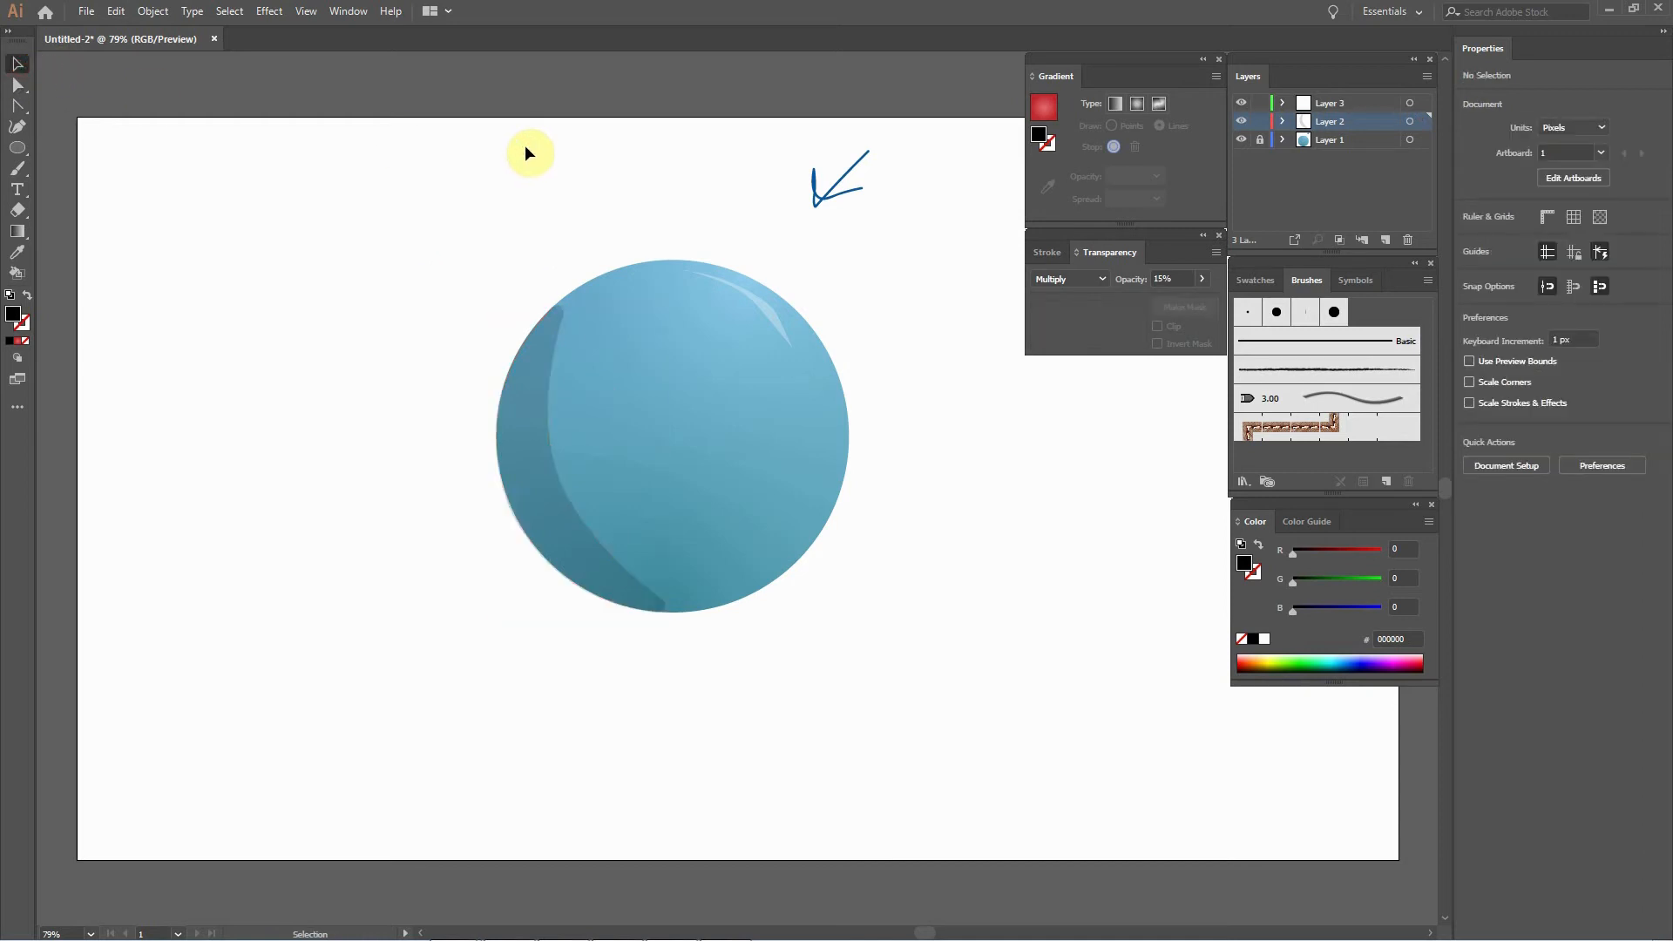
left_click(549, 460)
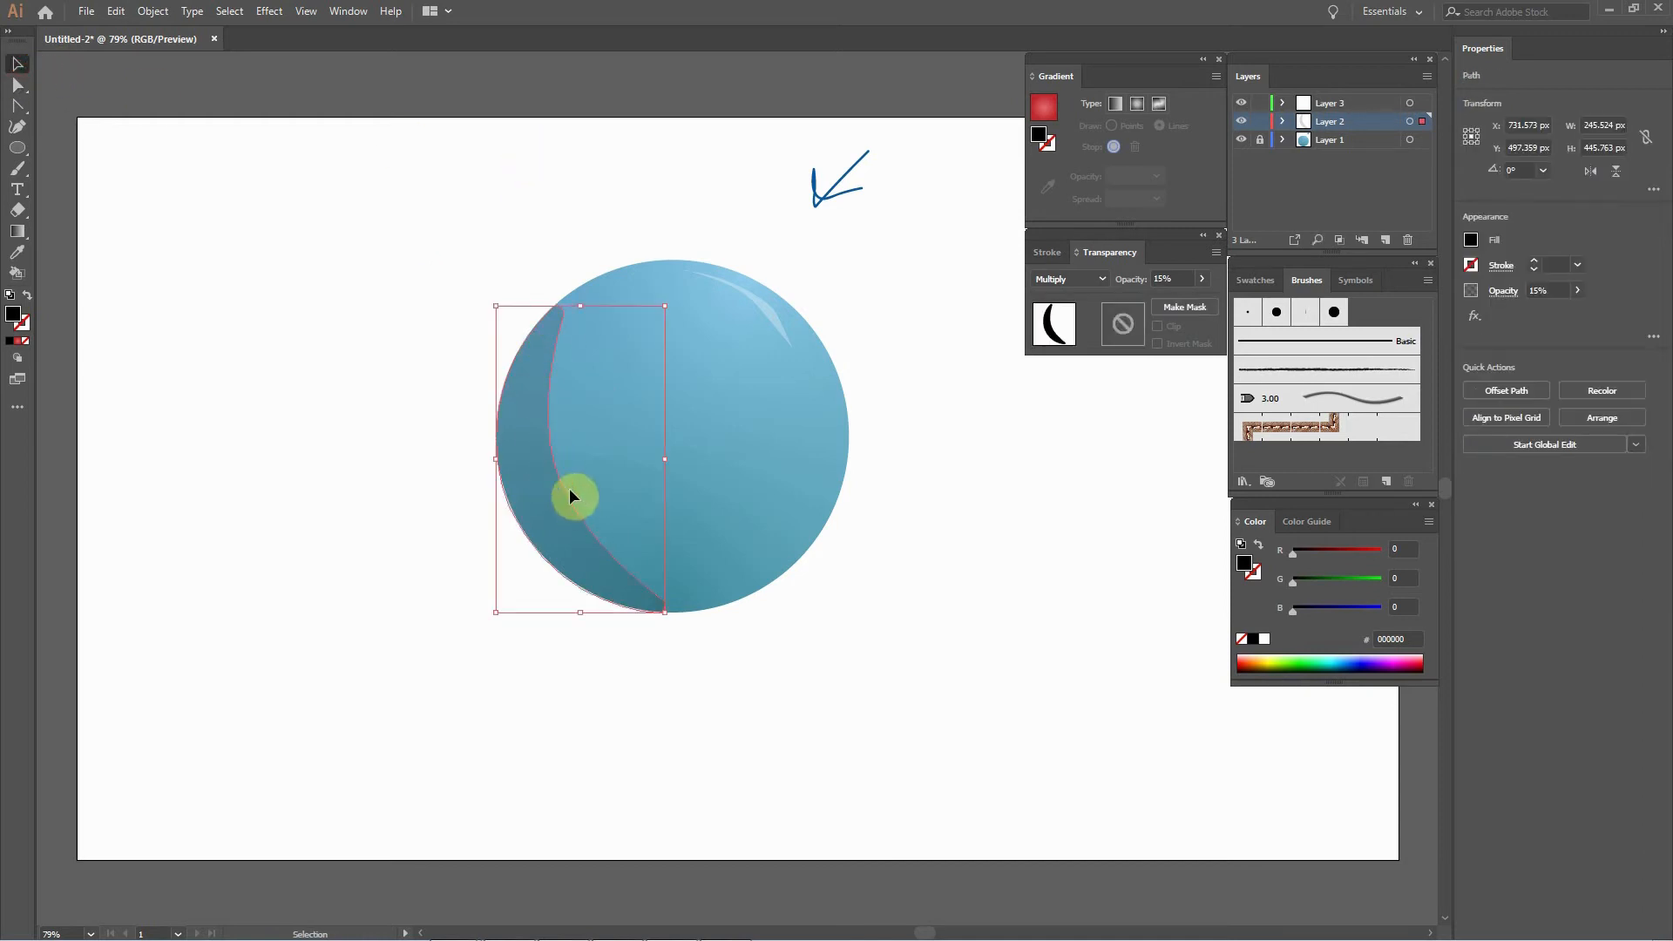
Remove the rounding from the shadow crescent's two ends with its live corners, and reselect the whole shape.
left_click(17, 85)
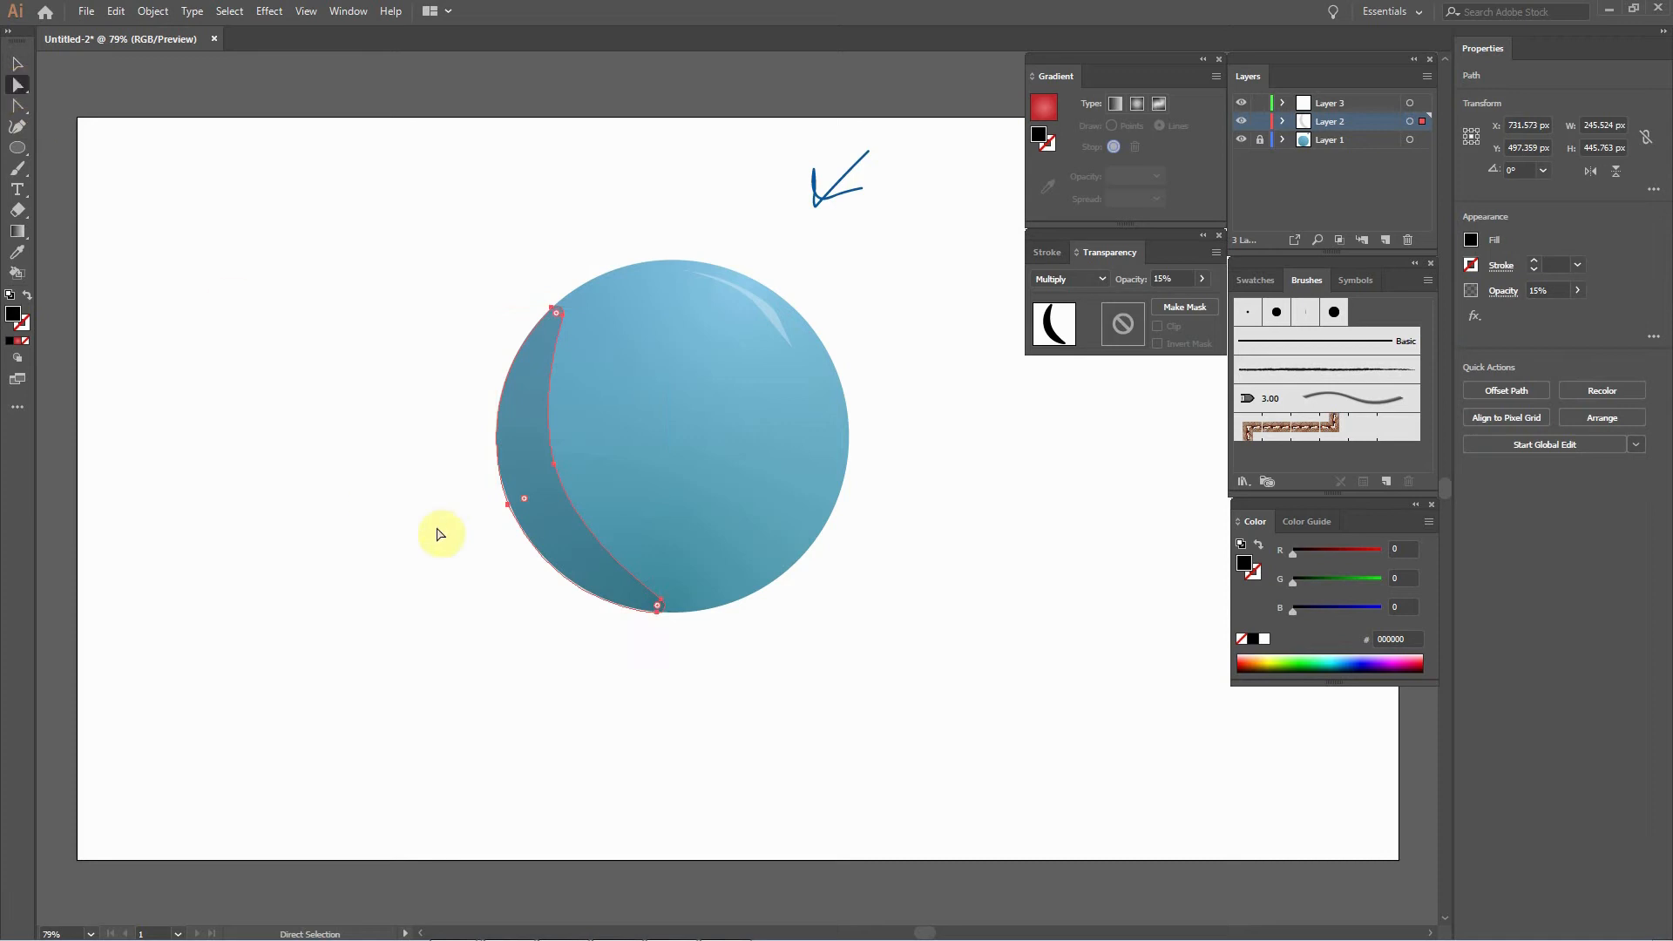
left_click_drag(524, 500, 488, 448)
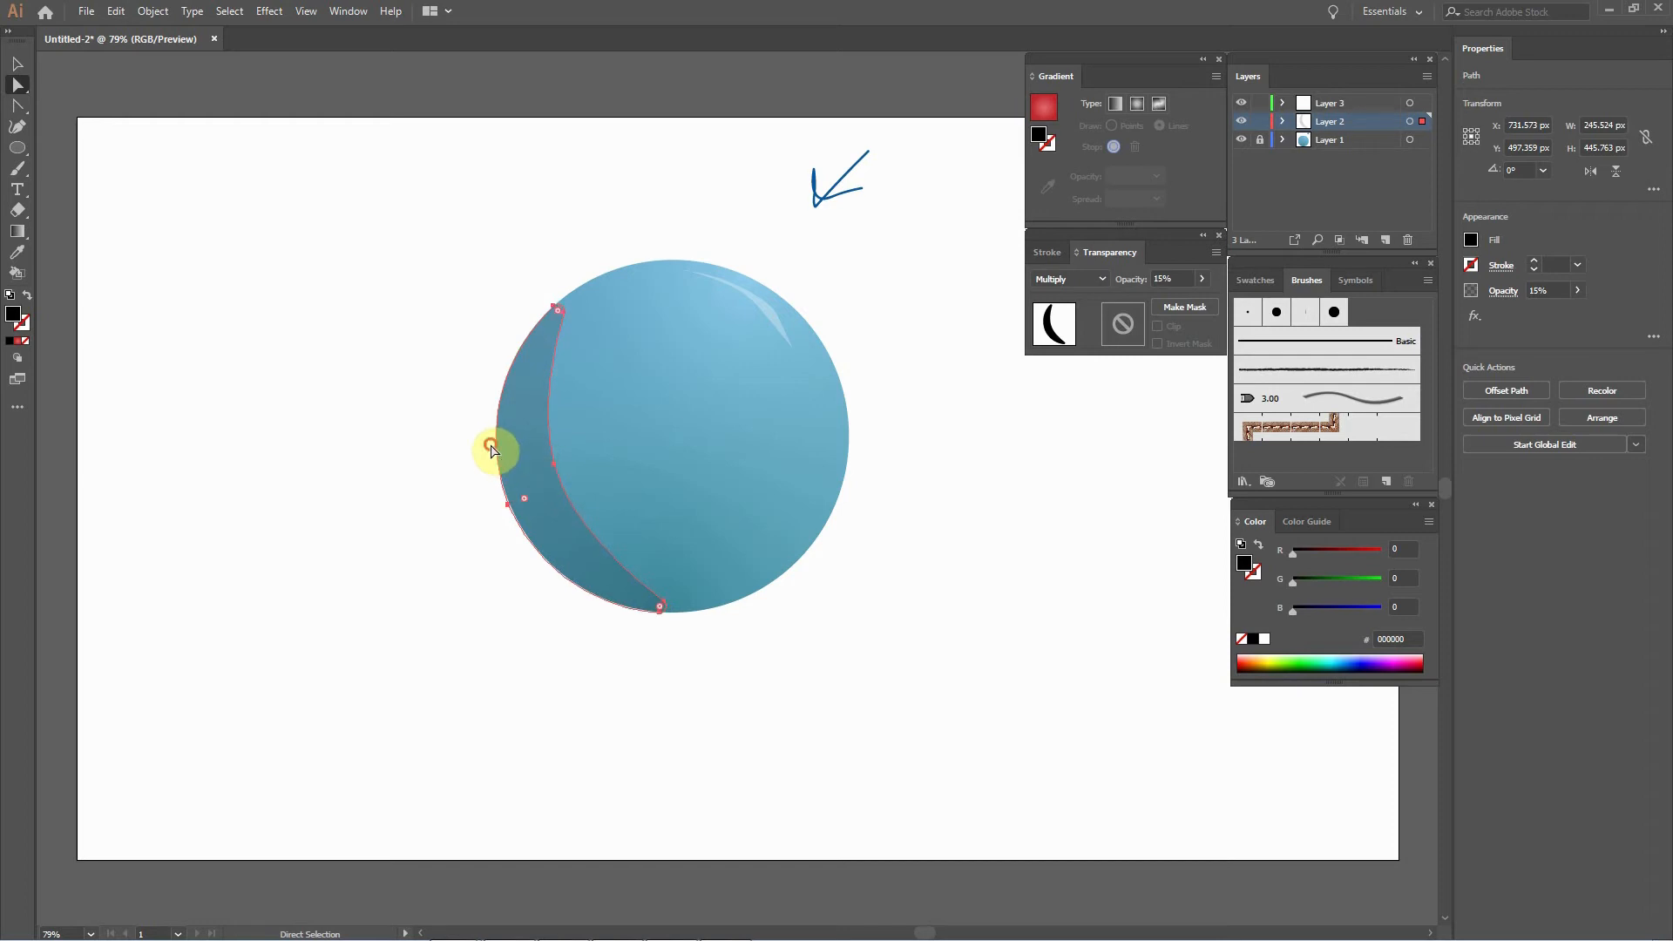
left_click(18, 63)
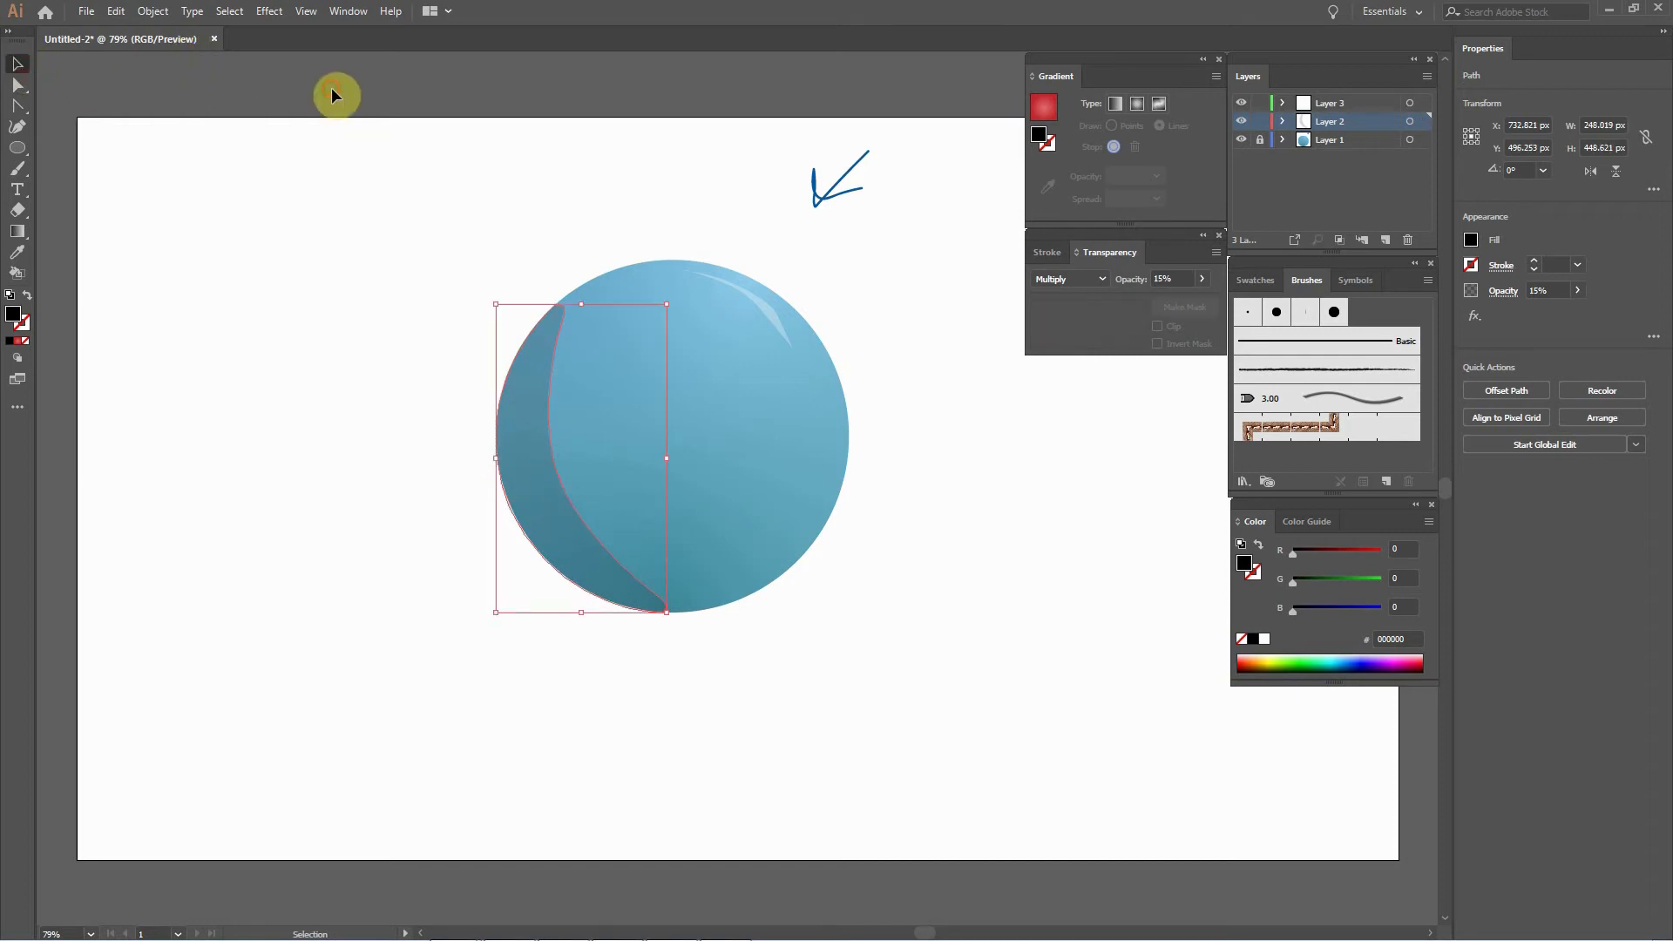
left_click(473, 251)
left_click(548, 530)
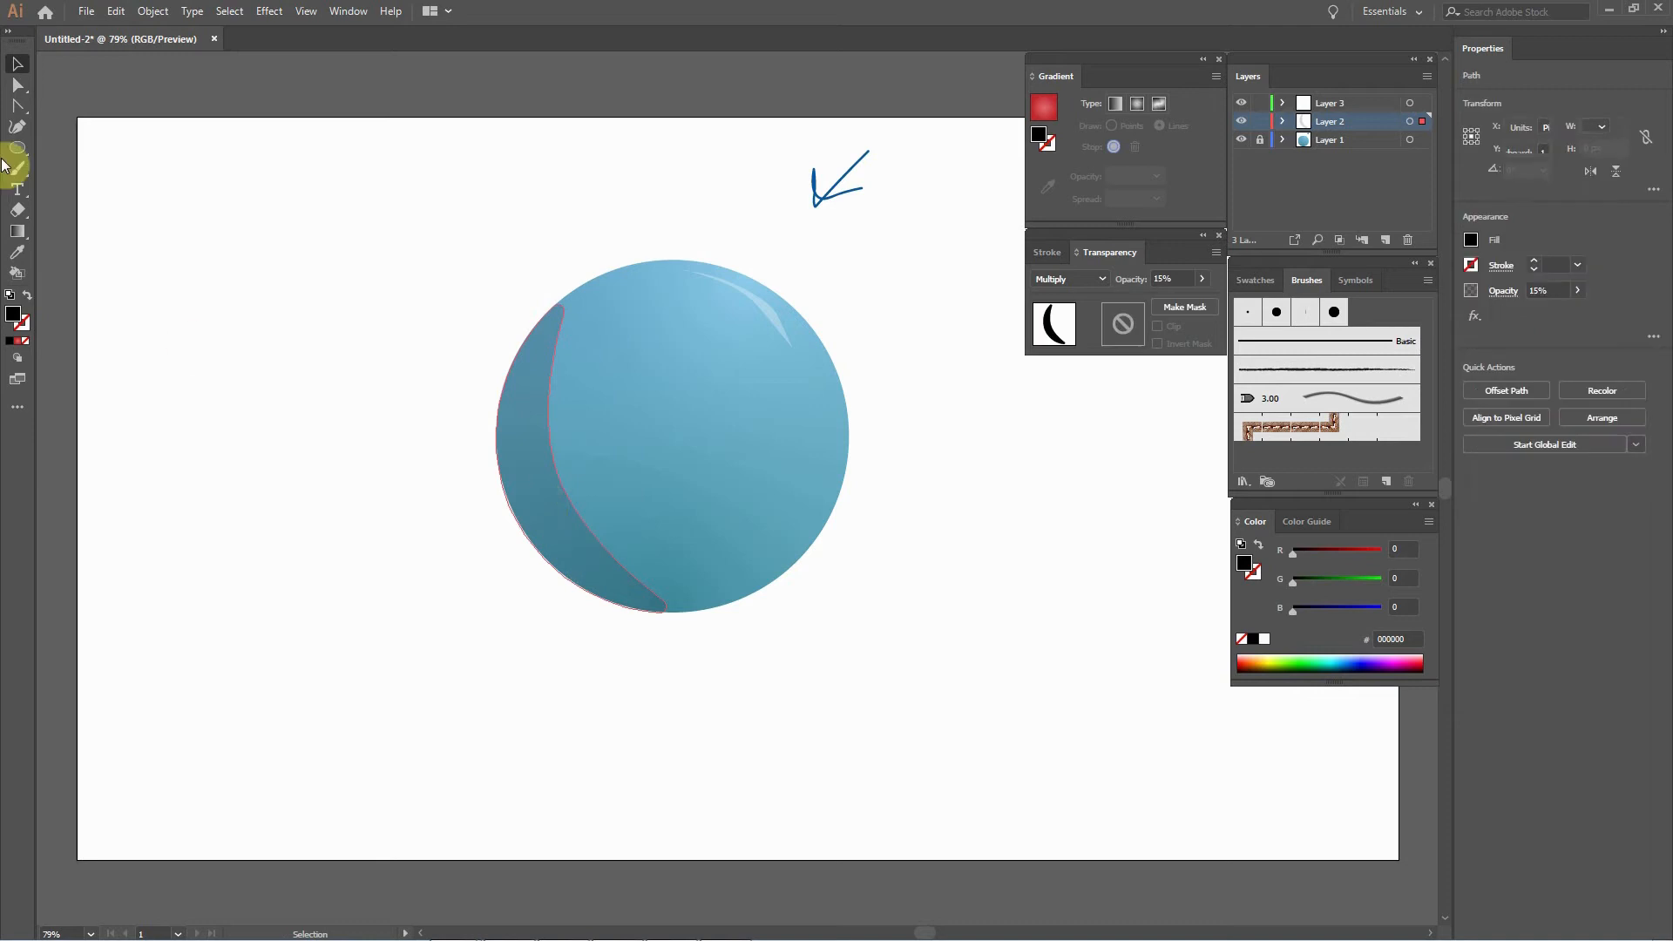
left_click(17, 85)
left_click_drag(523, 504, 489, 475)
mouse_move(663, 612)
left_mouse_down()
mouse_move(564, 564)
mouse_move(683, 624)
left_mouse_up()
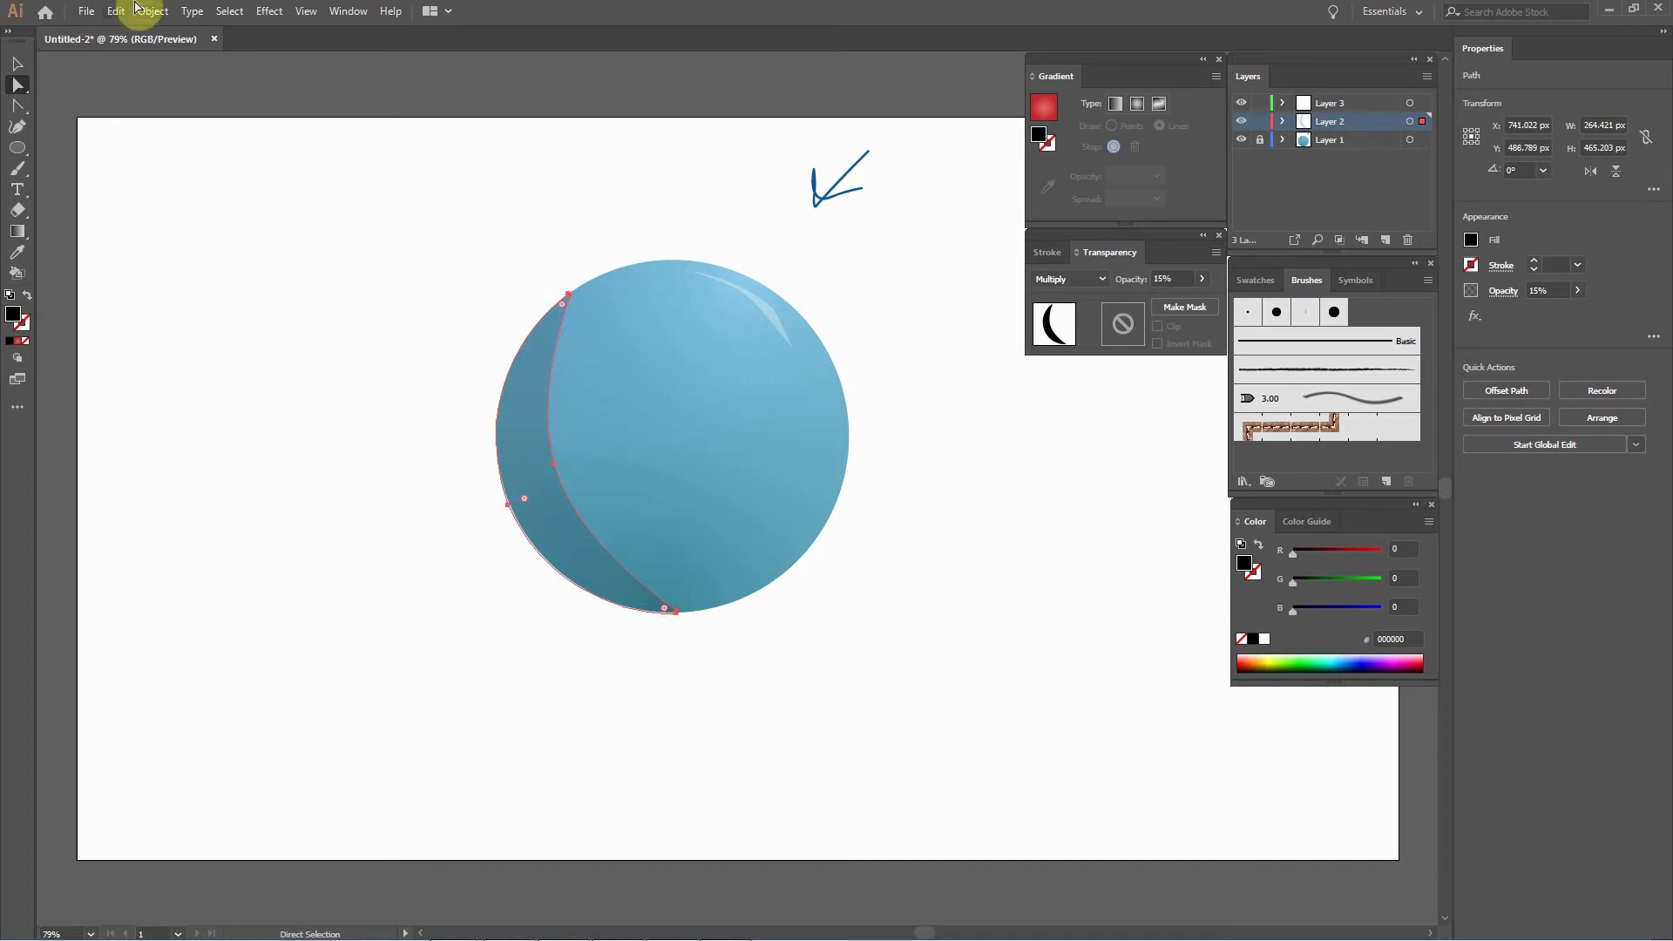
left_click(18, 63)
left_click(317, 92)
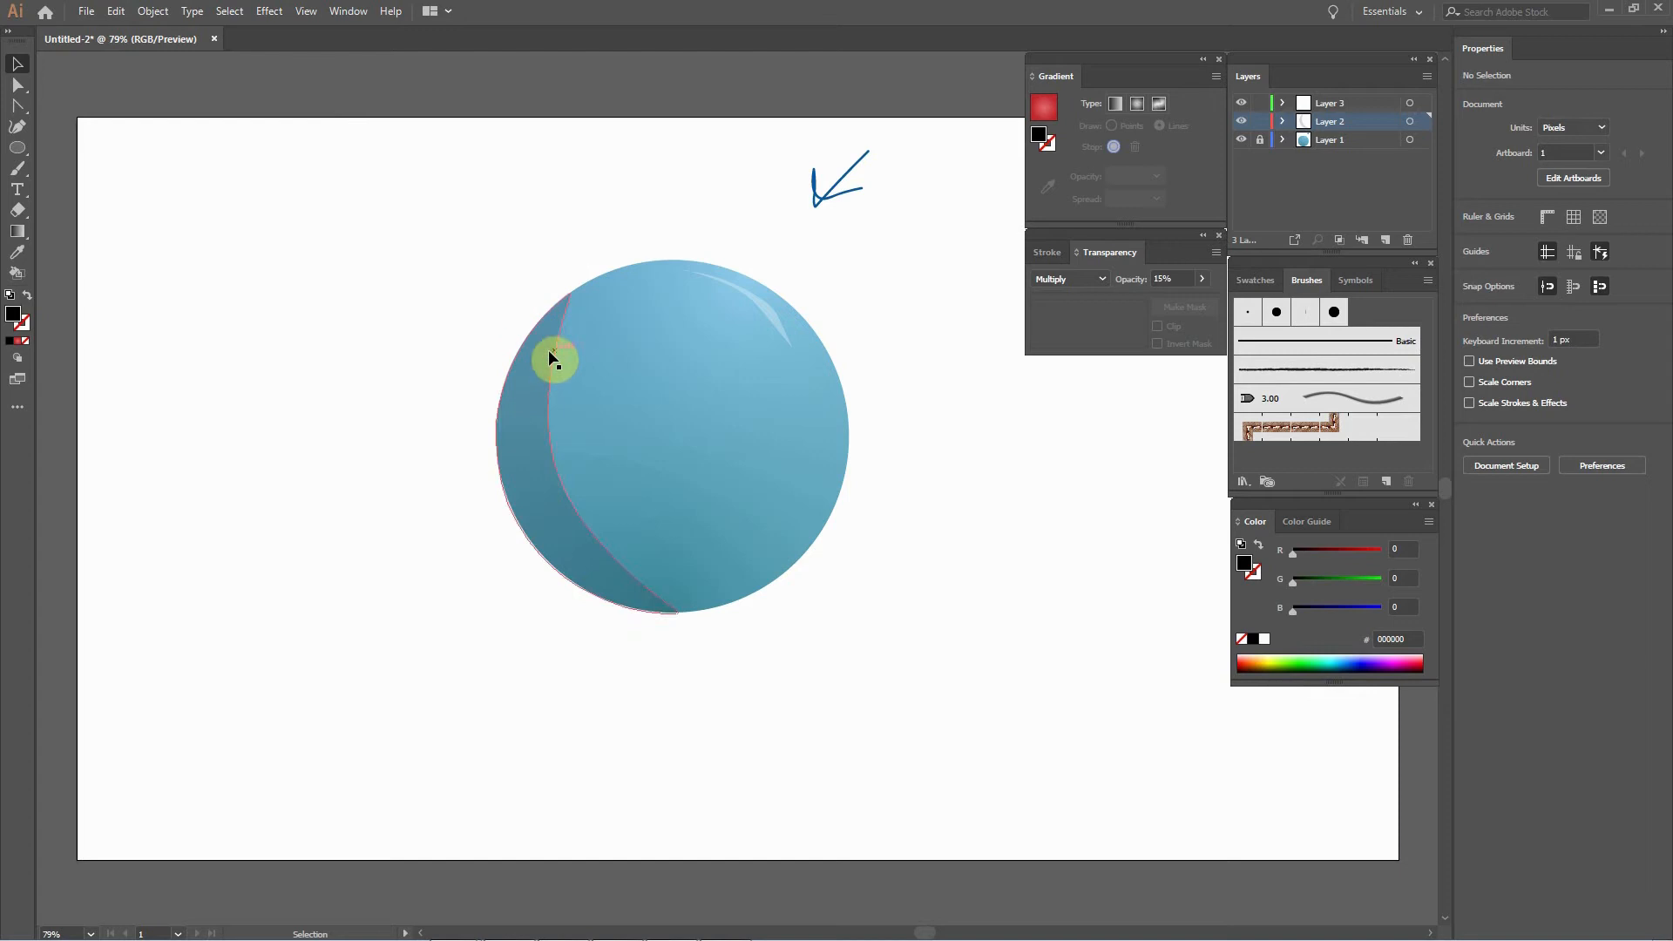
left_click(608, 584)
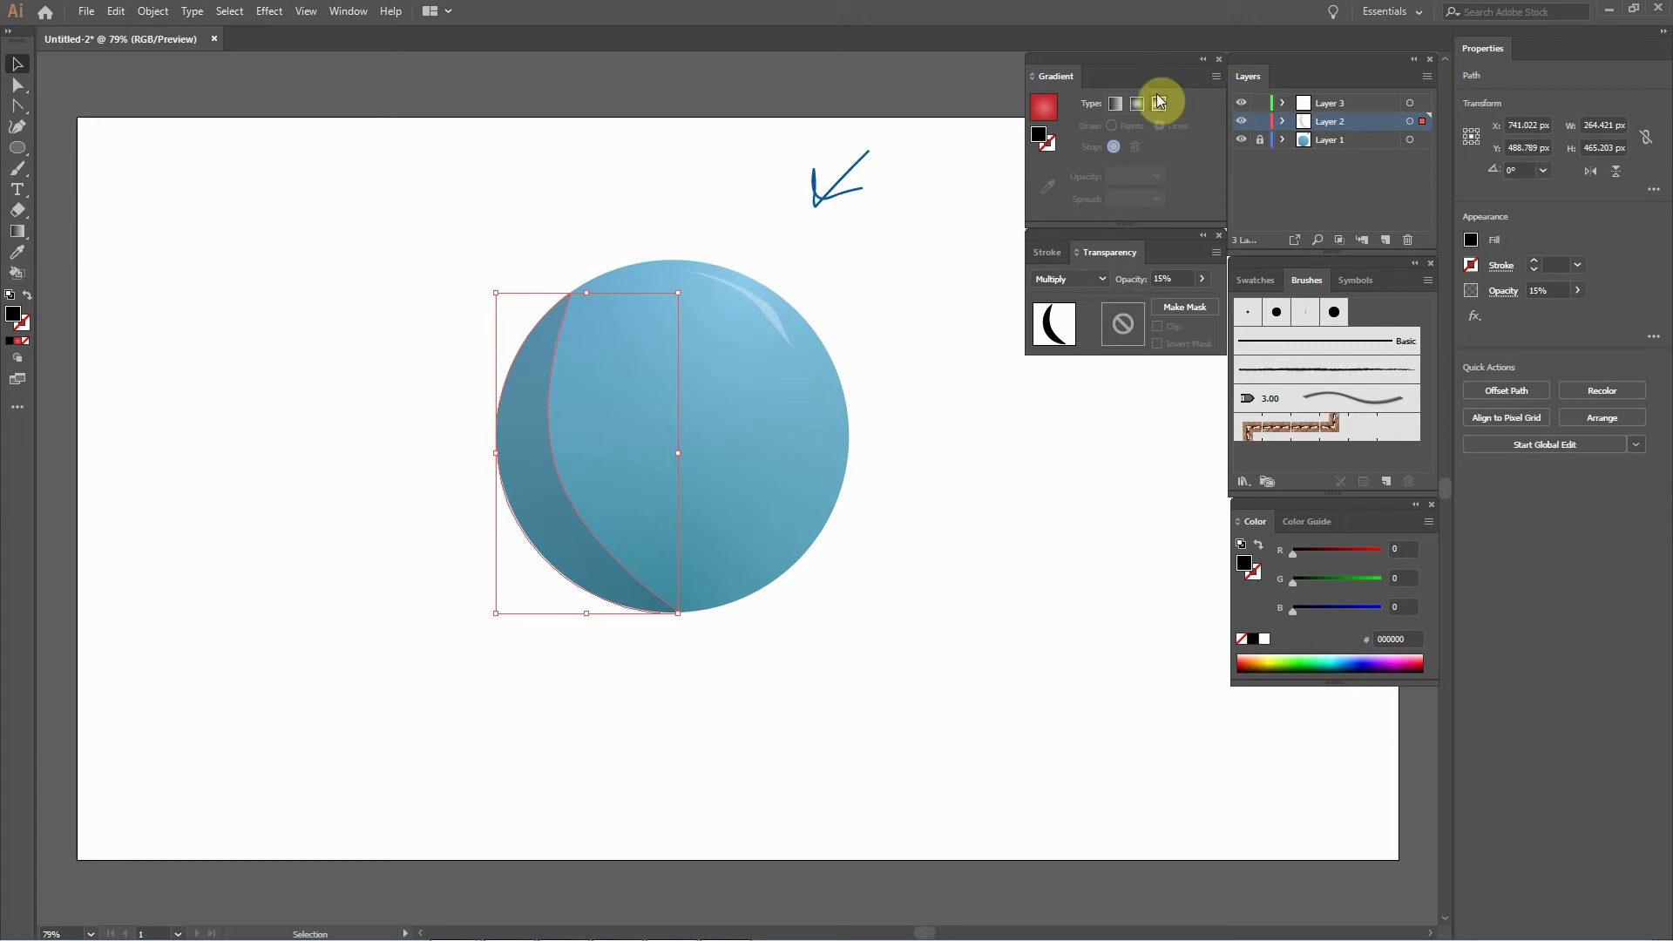
Draw an ellipse about 146 by 138 px near the artboard's upper-left corner and copy the crescent's appearance onto it with the Eyedropper.
left_click(212, 261)
left_click(17, 148)
left_click_drag(171, 160, 272, 254)
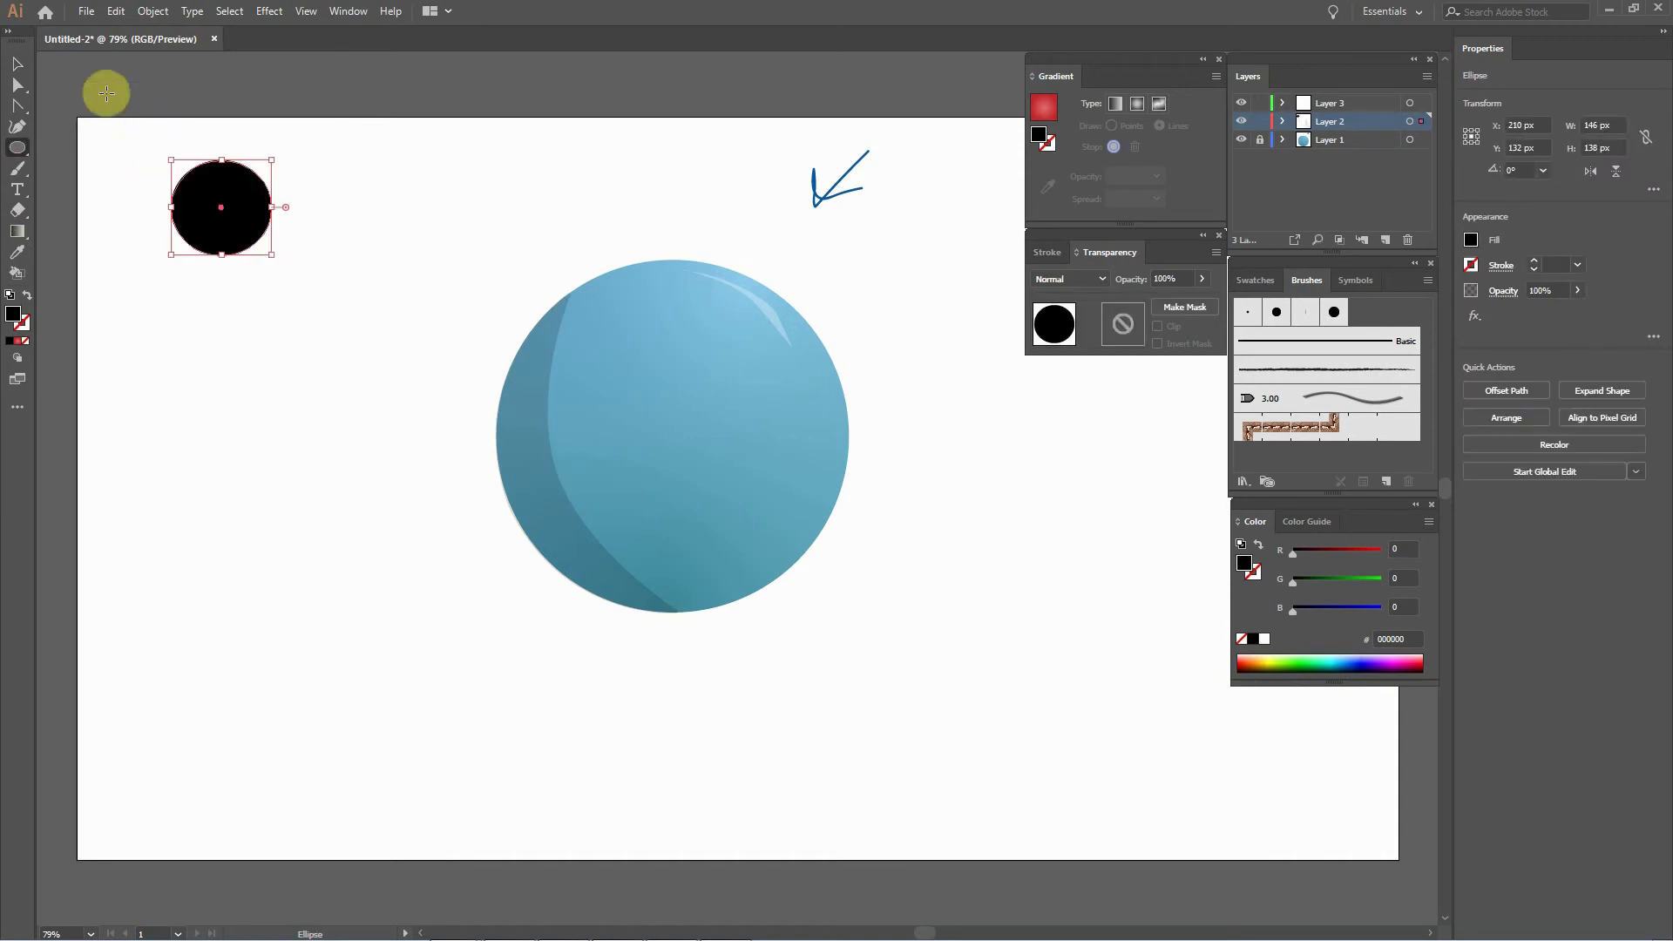
key("i")
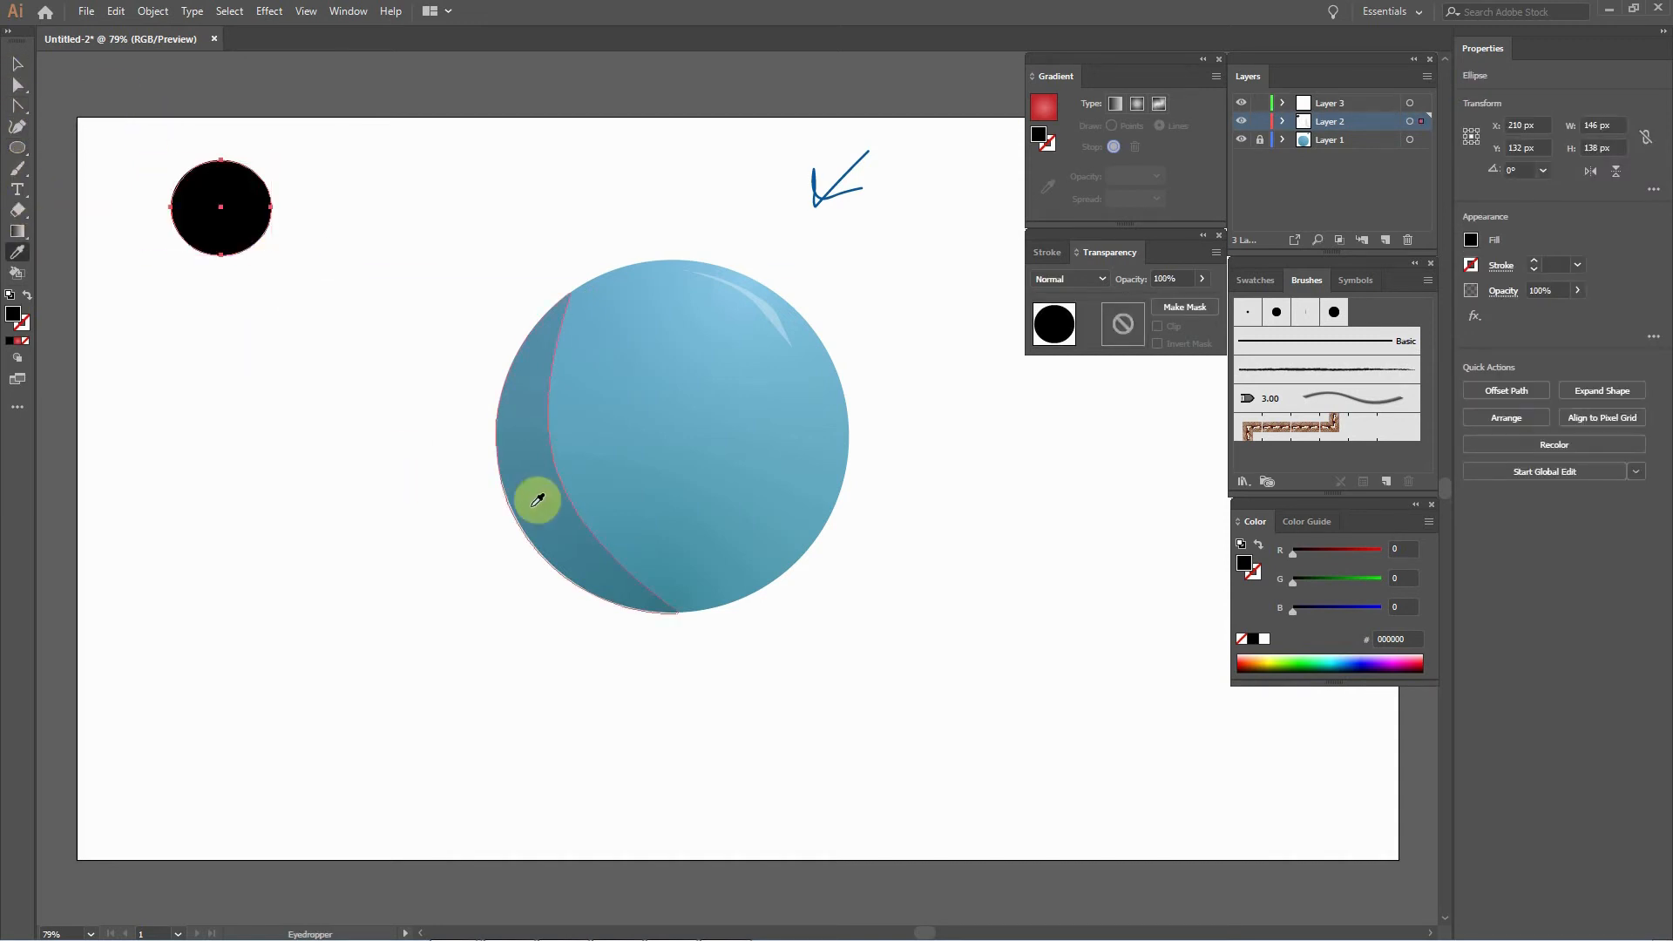
left_click(537, 500)
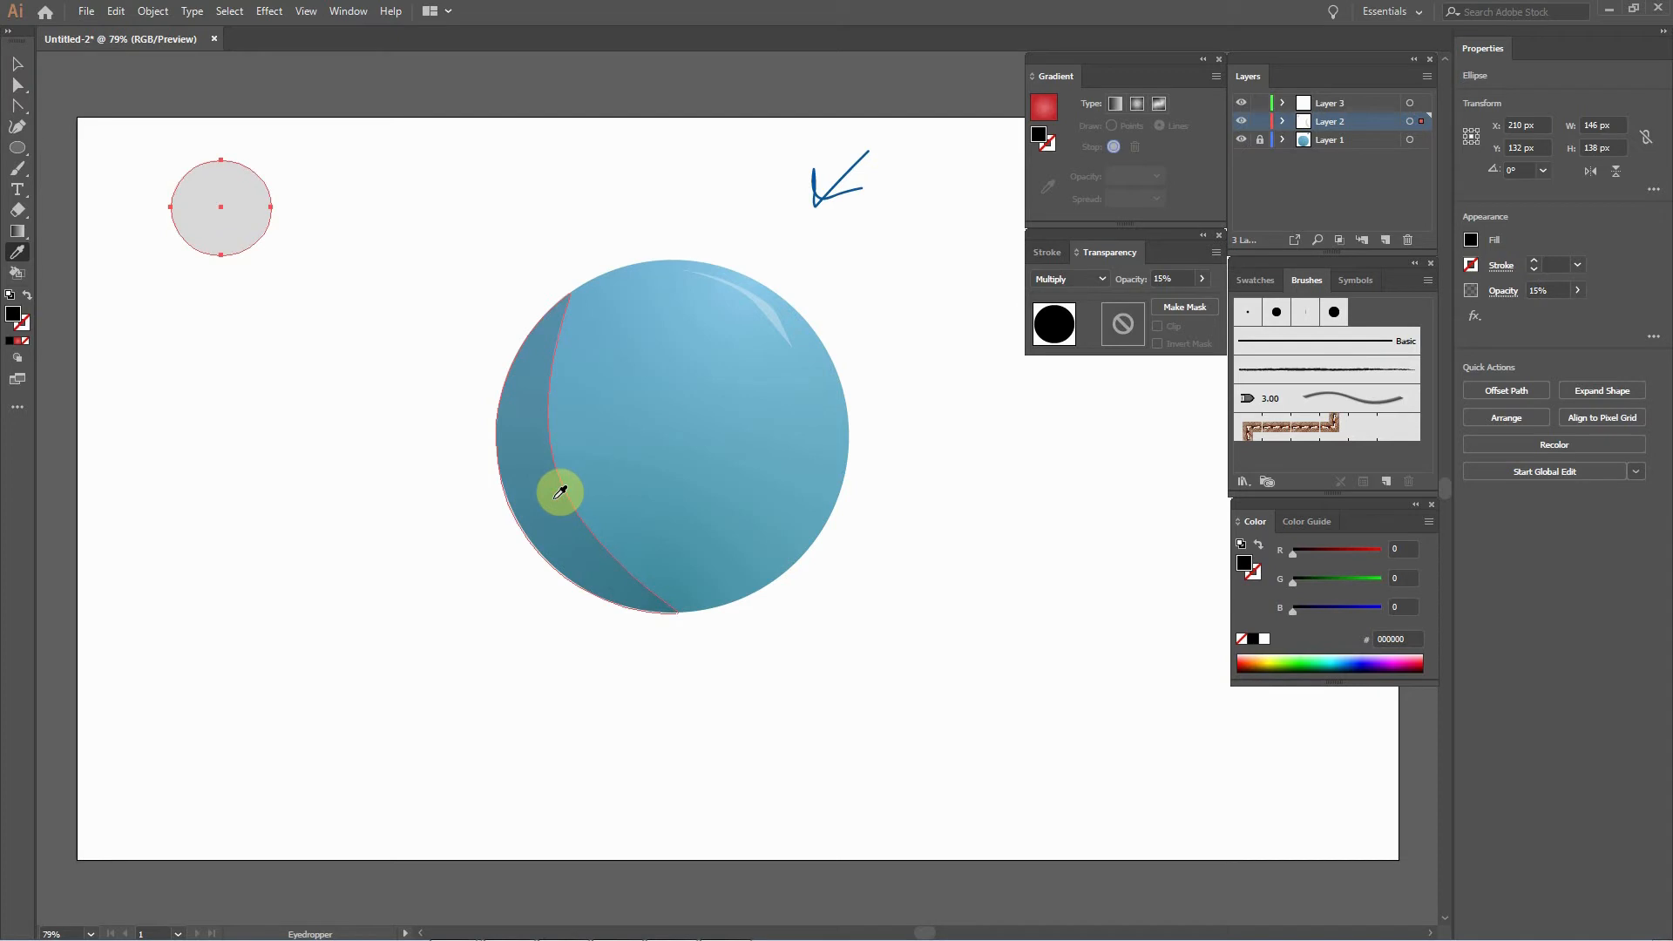
Delete the small ellipse near the artboard's upper-left corner.
left_click(18, 63)
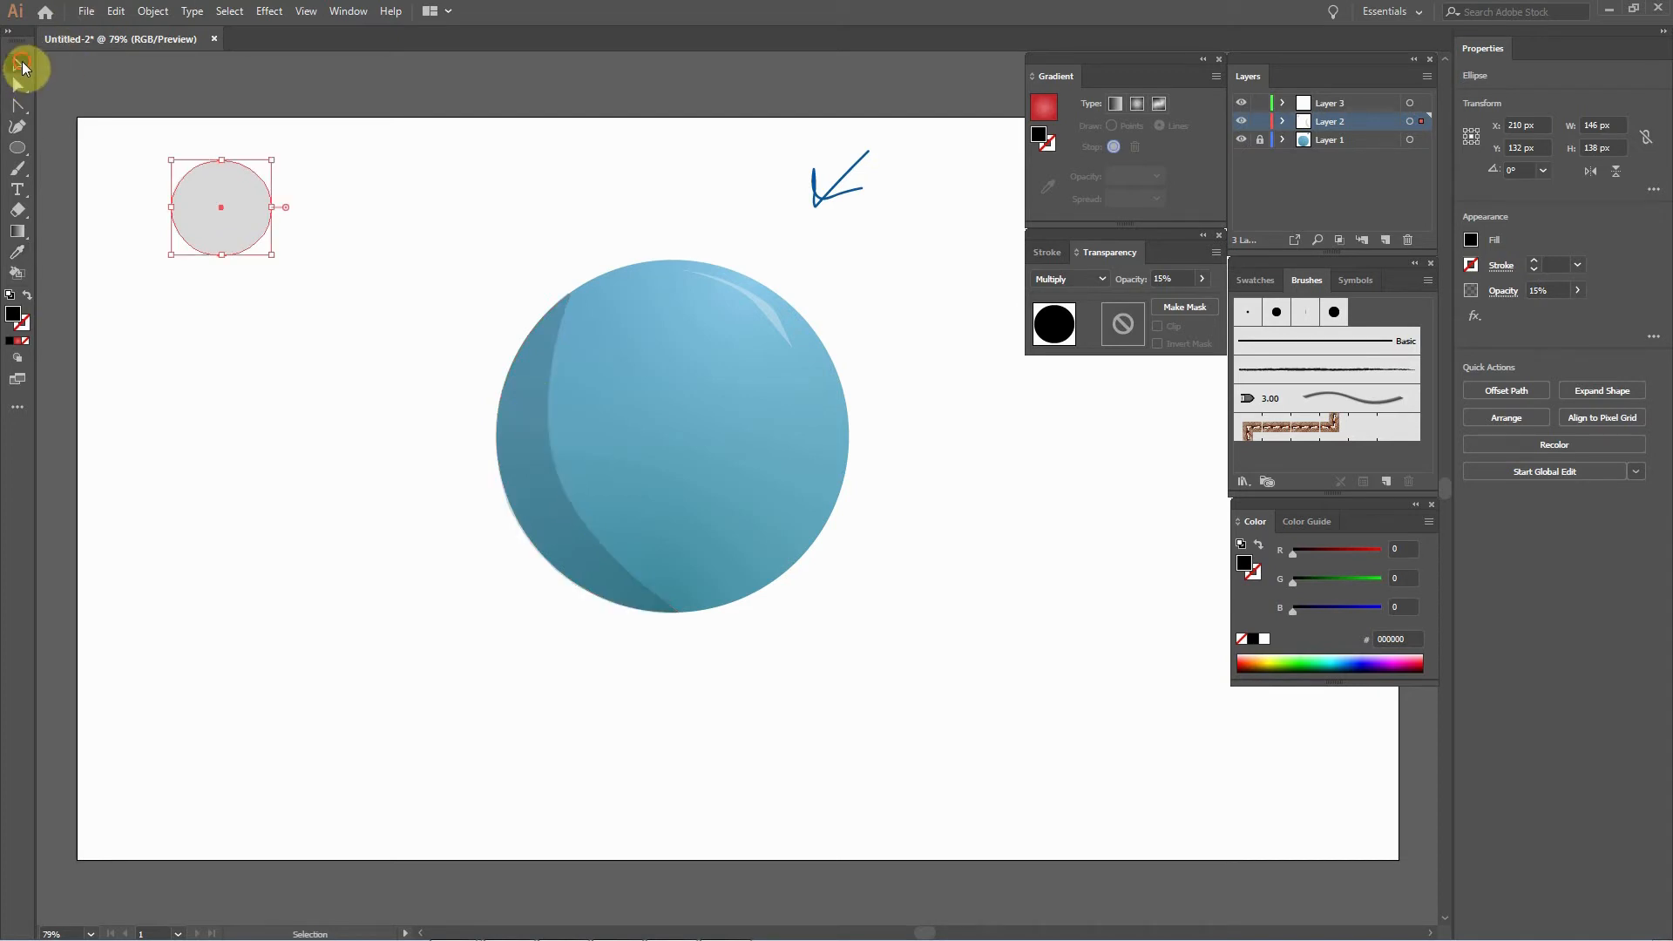
left_click(563, 538)
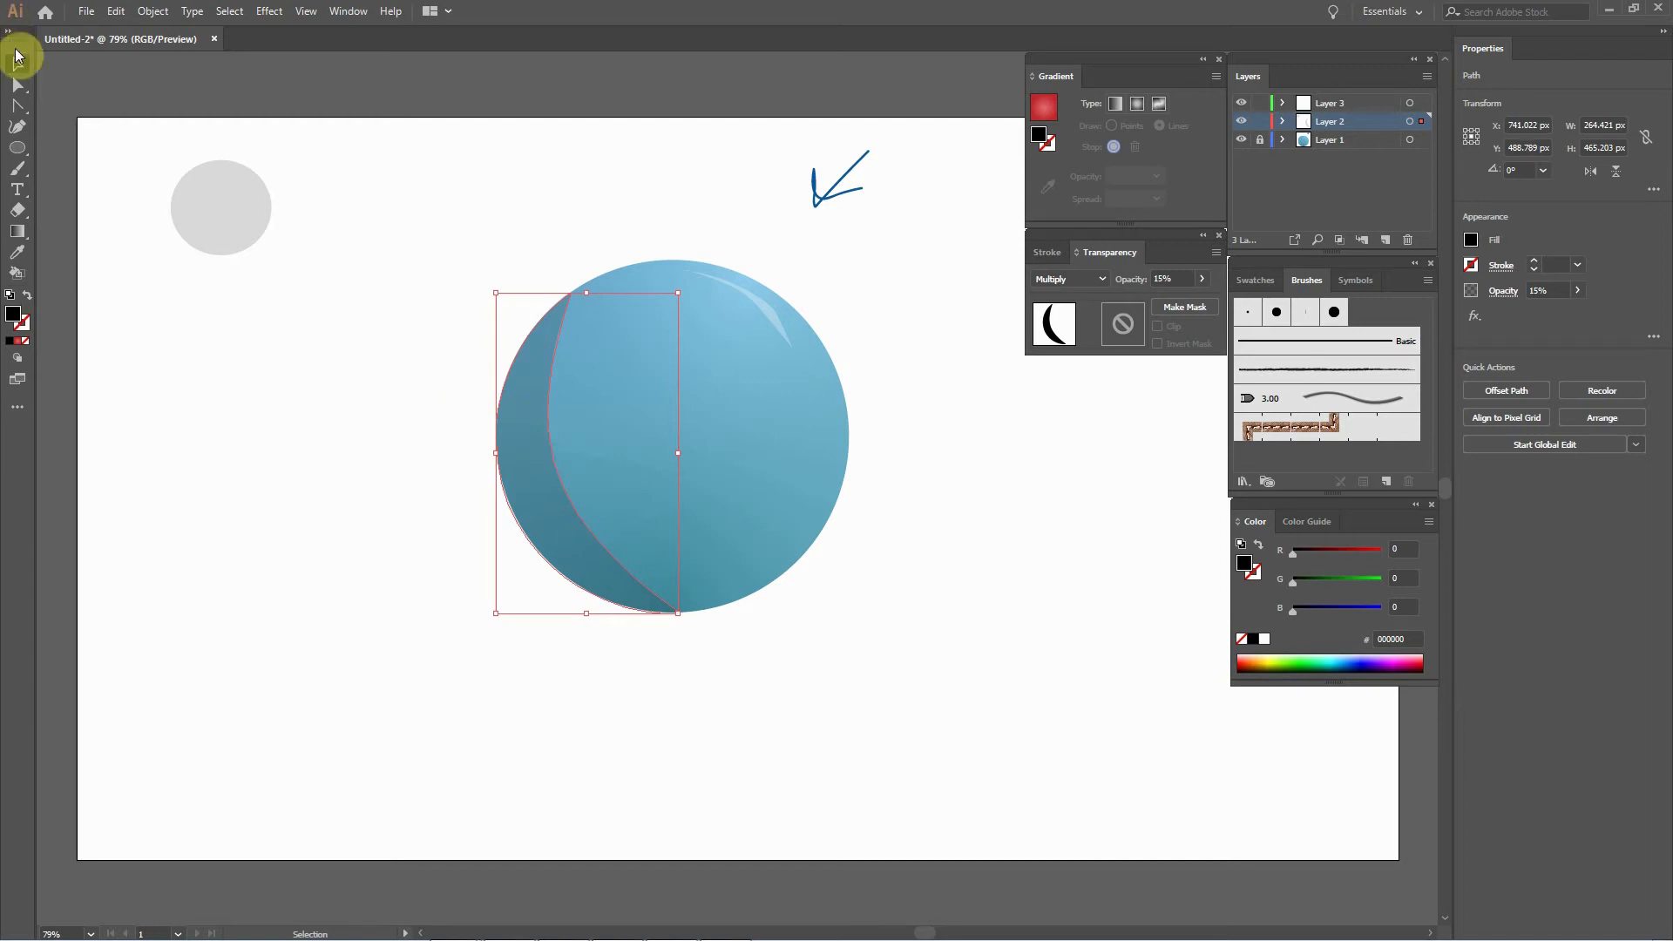
left_click(217, 206)
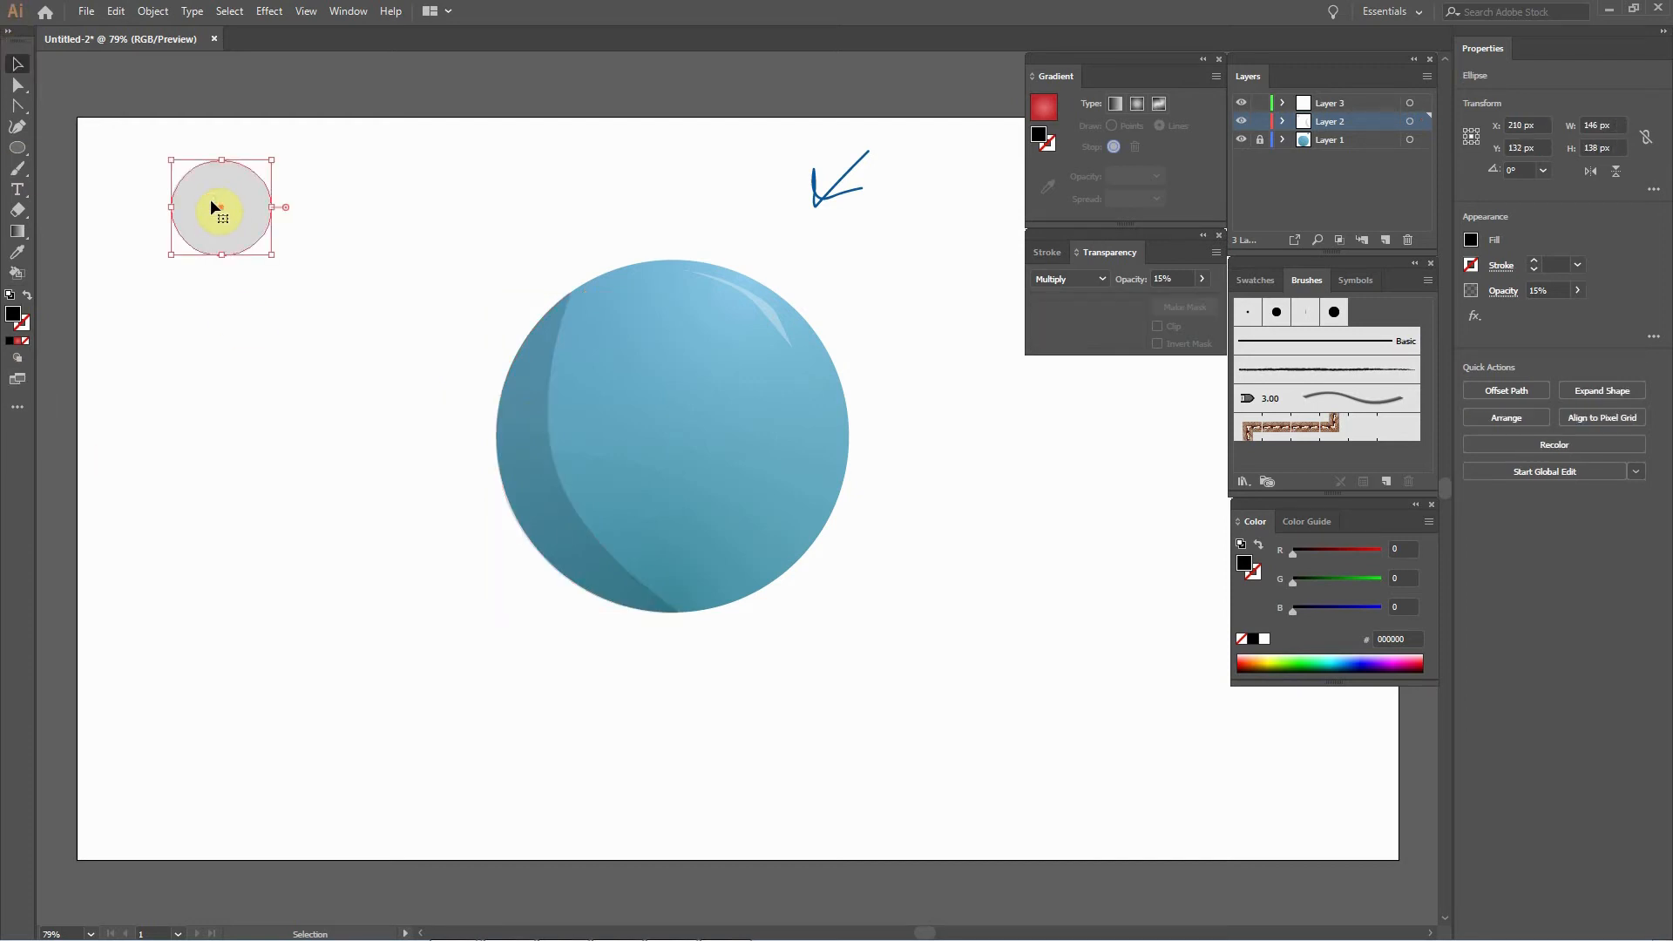
key("Delete")
mouse_move(392, 936)
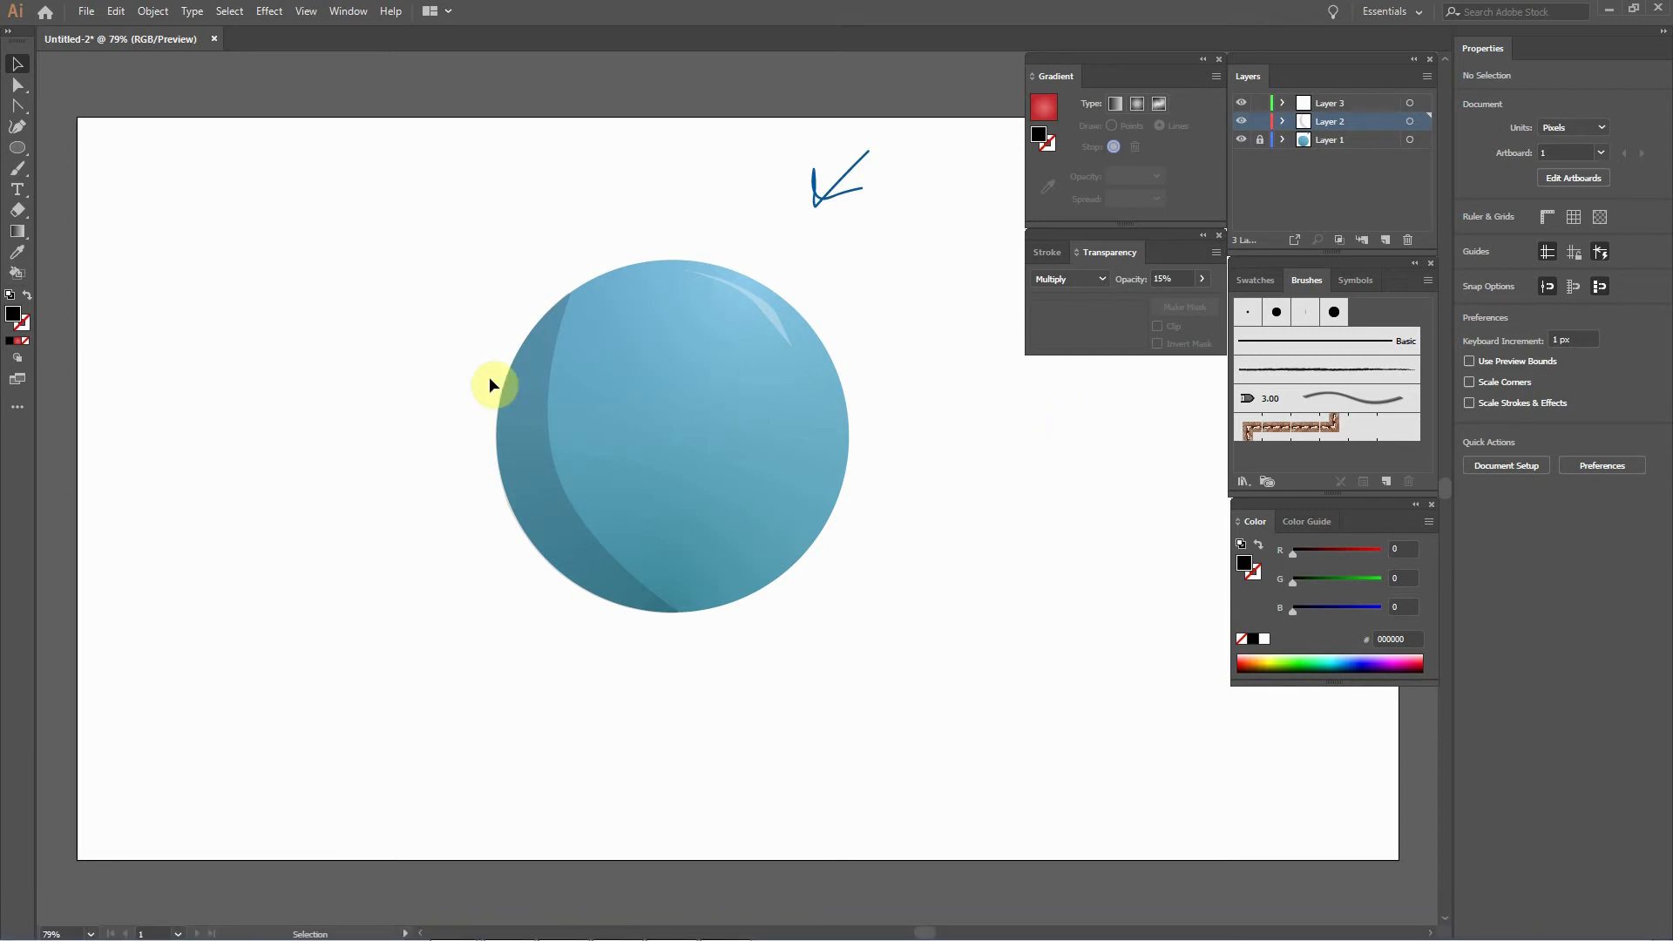
Set the shadow crescent's opacity to 100% and its blending mode to Normal.
left_click(557, 499)
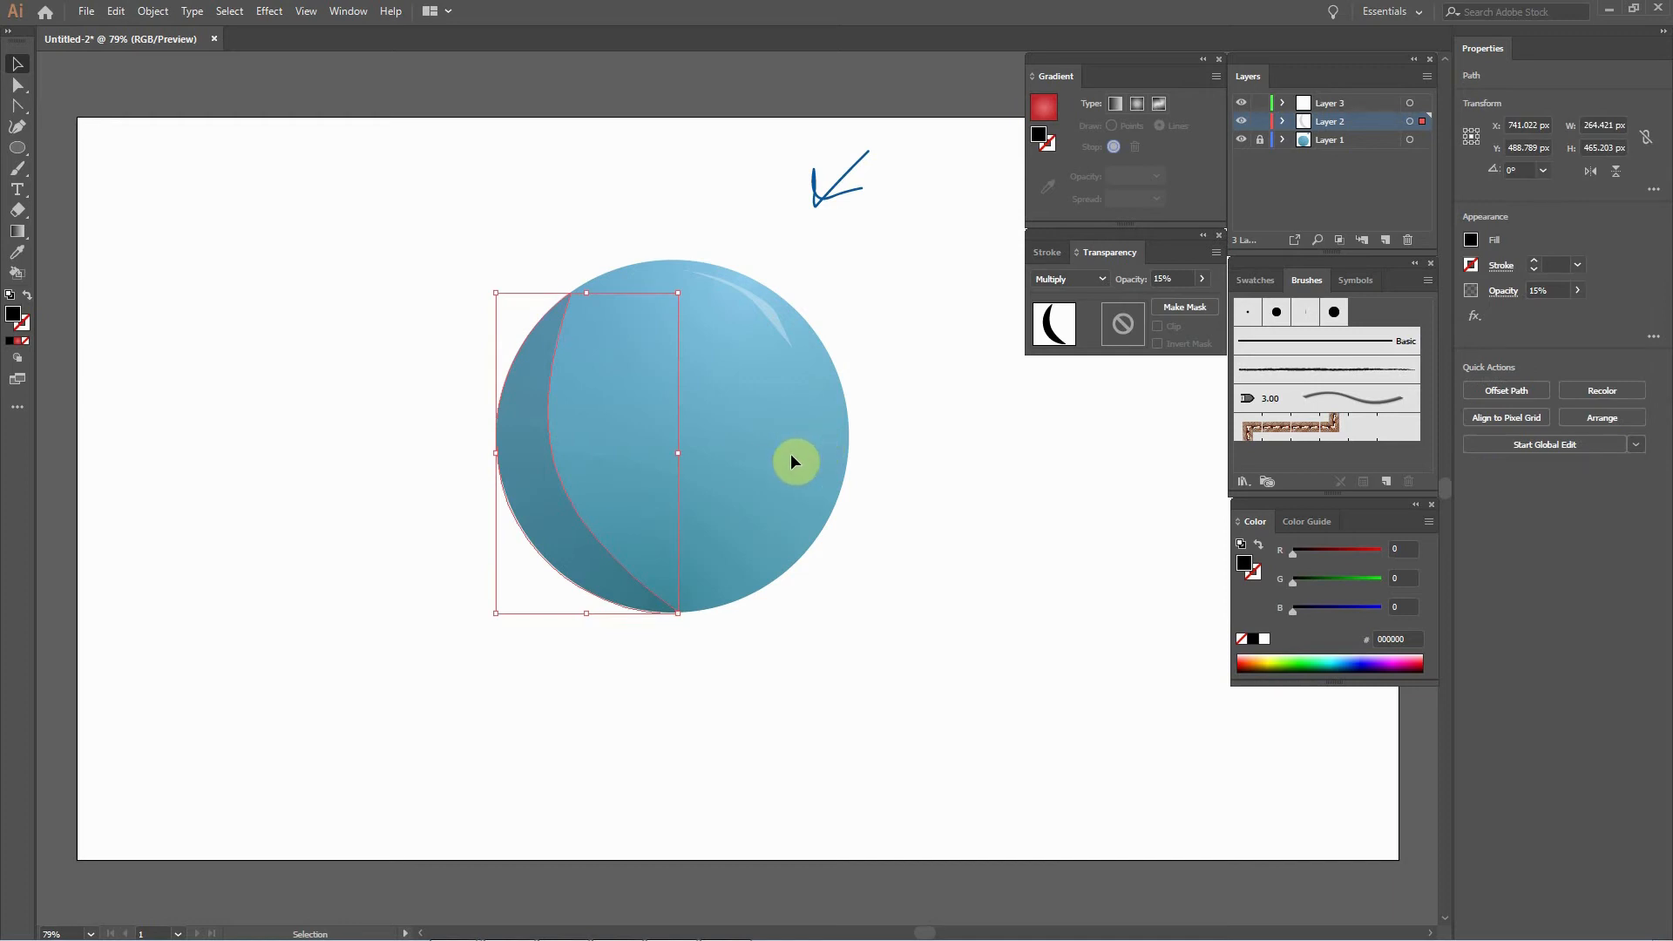
left_click(1204, 278)
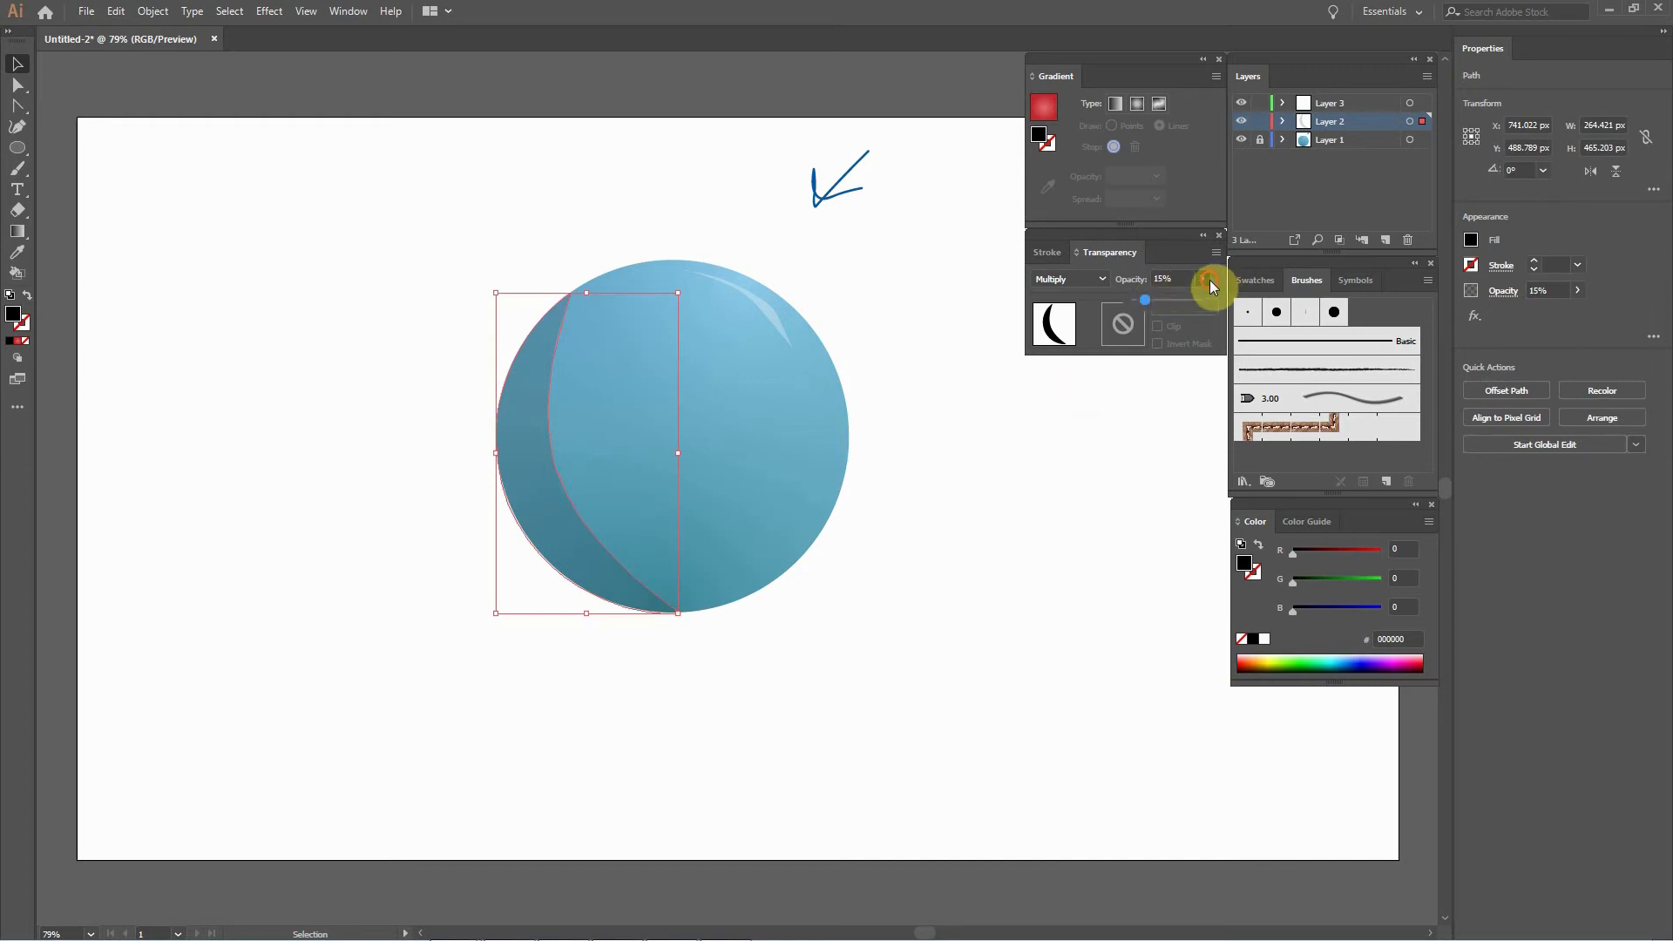
left_click_drag(1145, 300, 1248, 307)
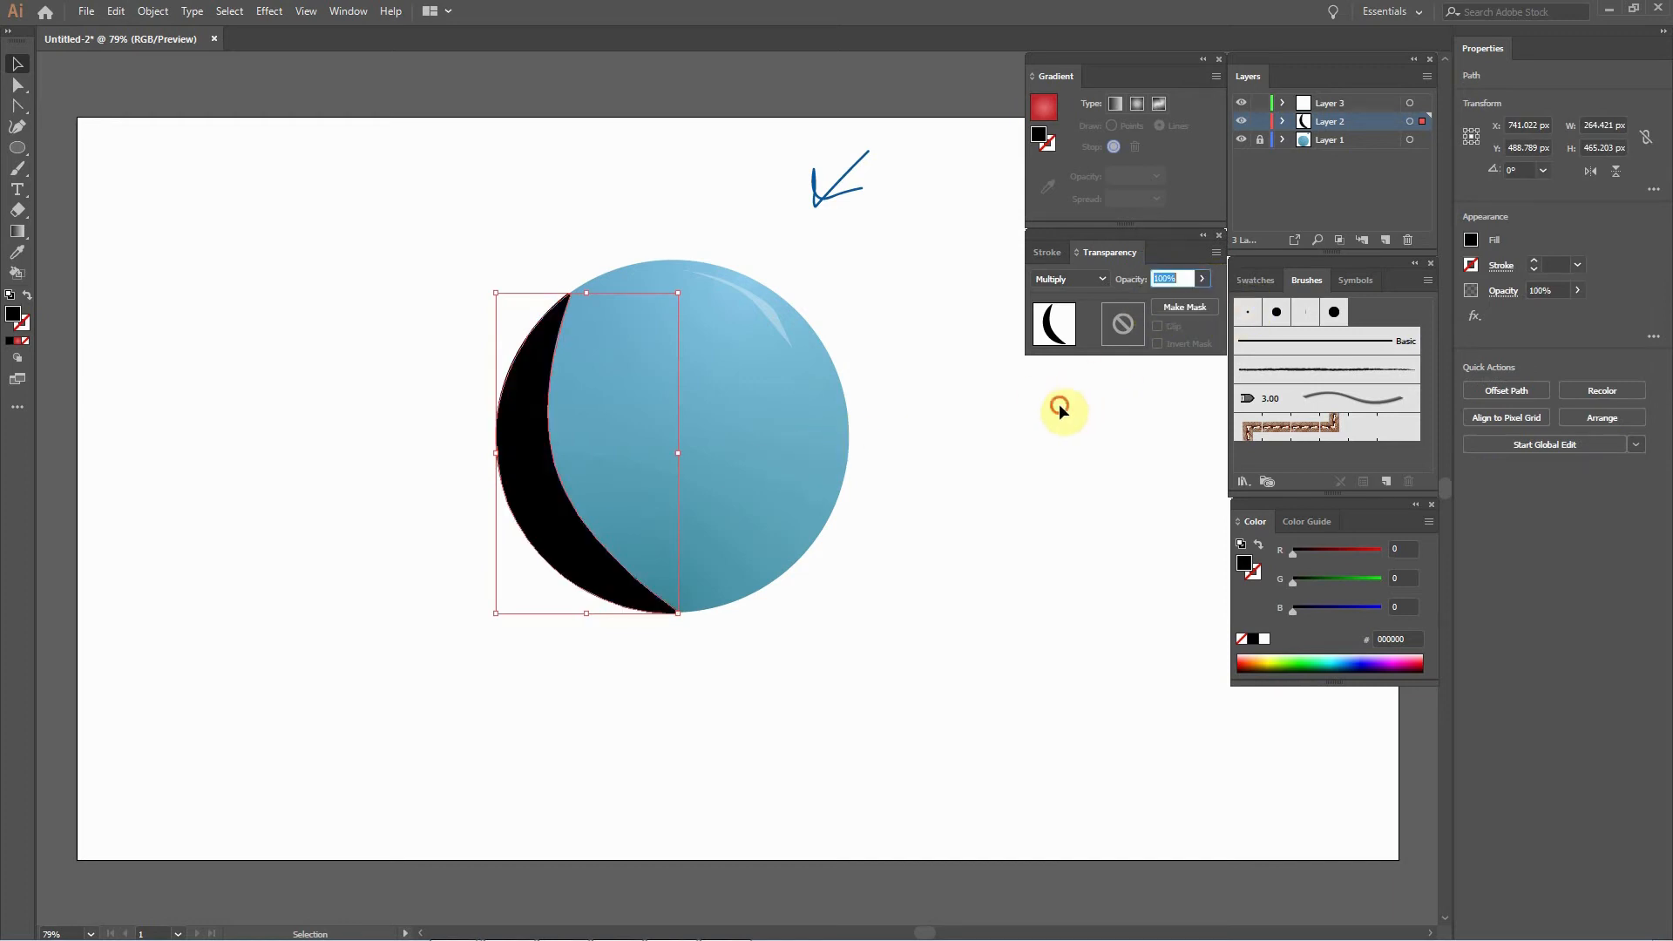
left_click(1100, 280)
left_click(1079, 300)
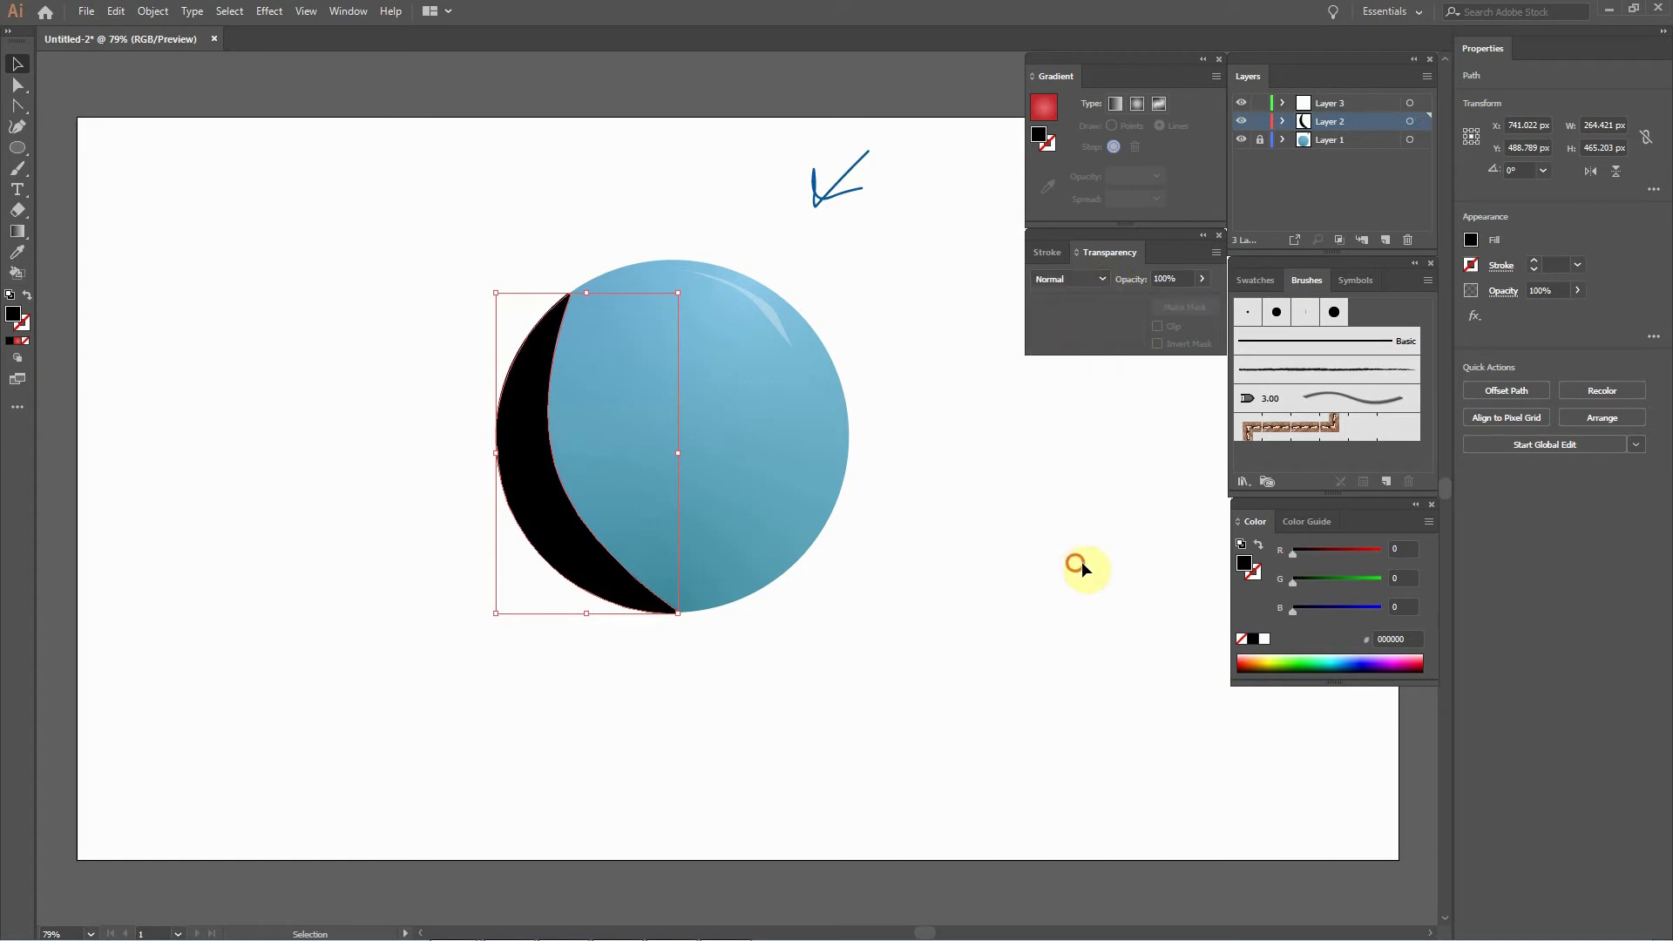
left_click(802, 546)
Fill the shadow crescent with a freeform gradient that uses the Lines draw mode.
left_click(535, 513)
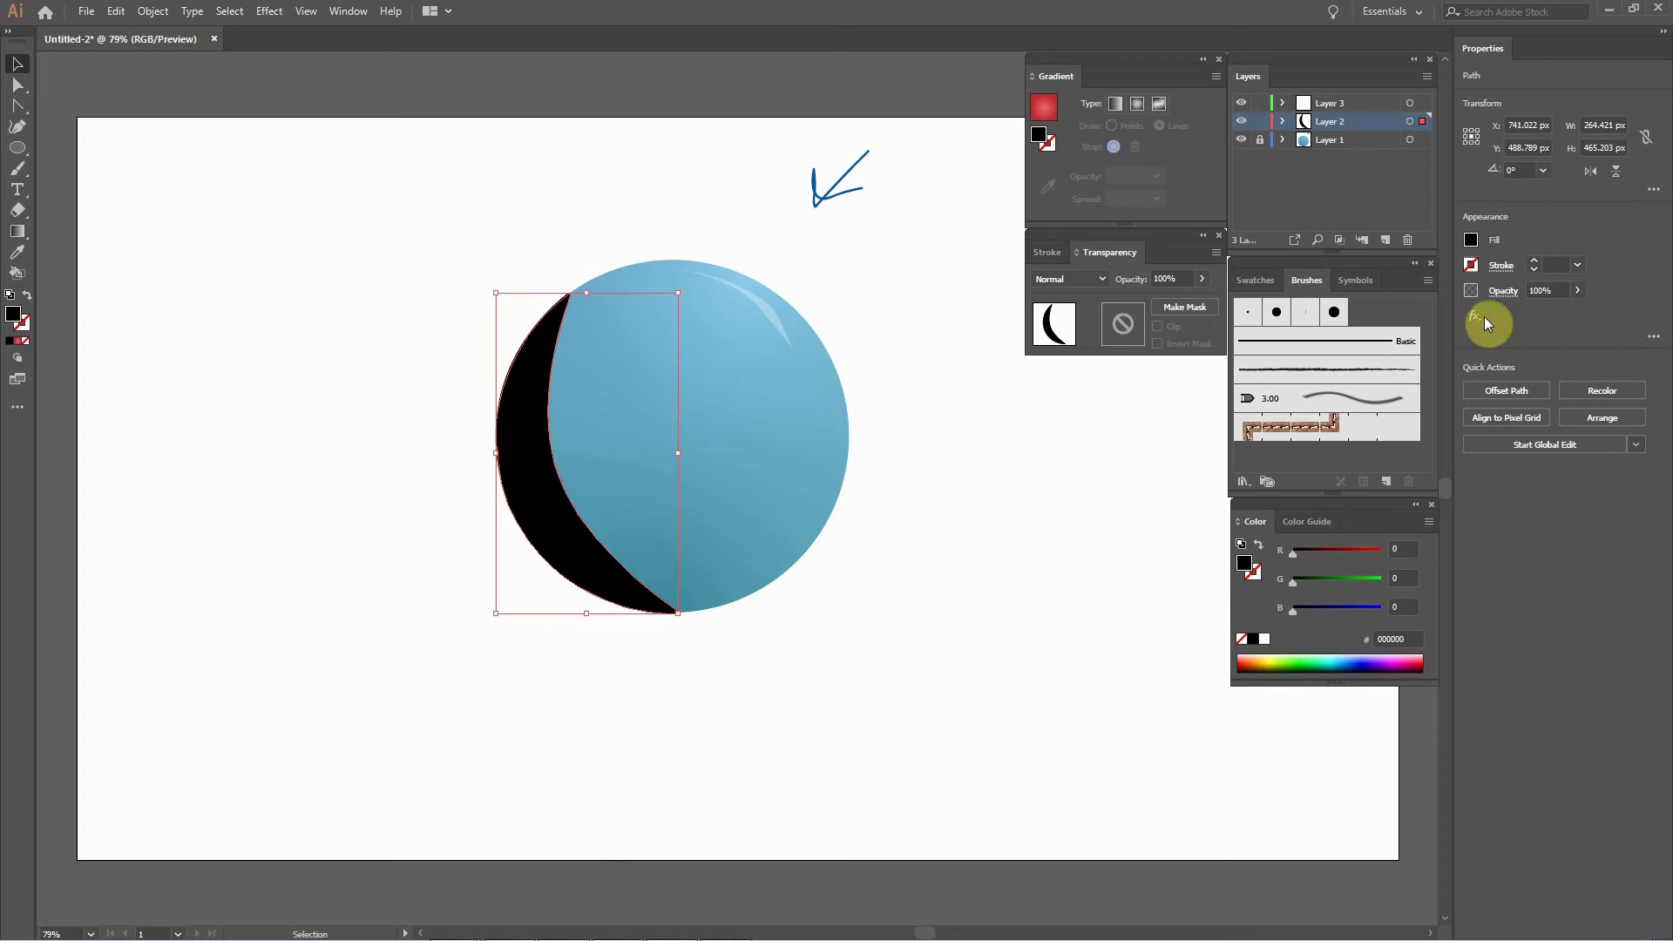
left_click(1050, 108)
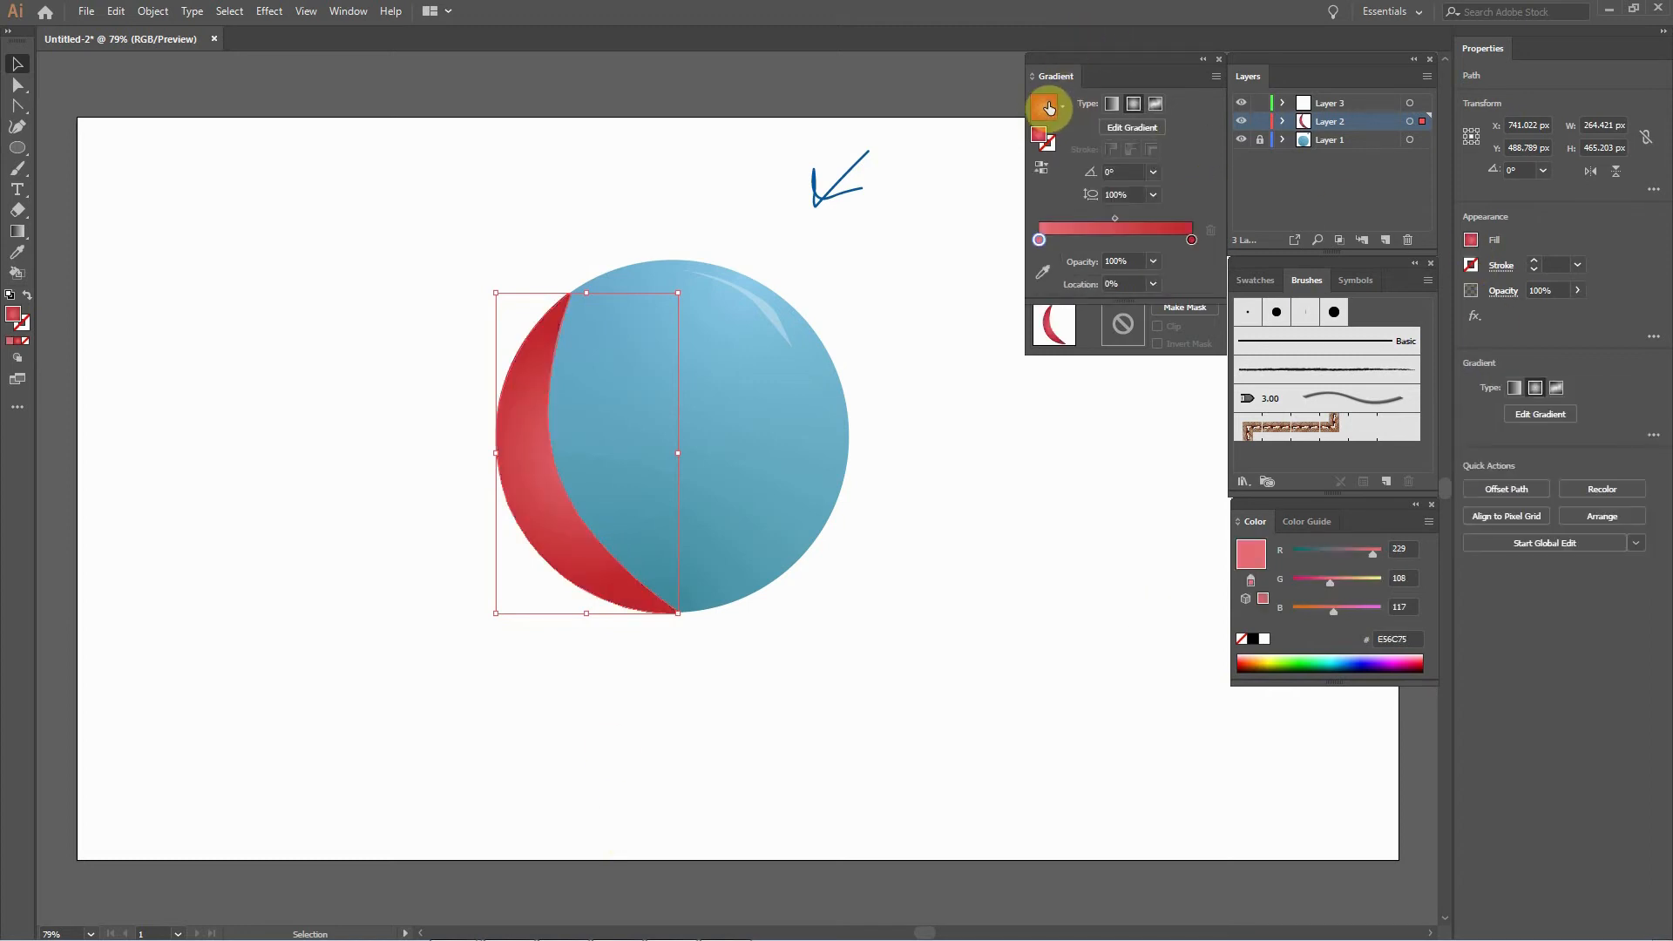
left_click(1155, 105)
left_click(1159, 125)
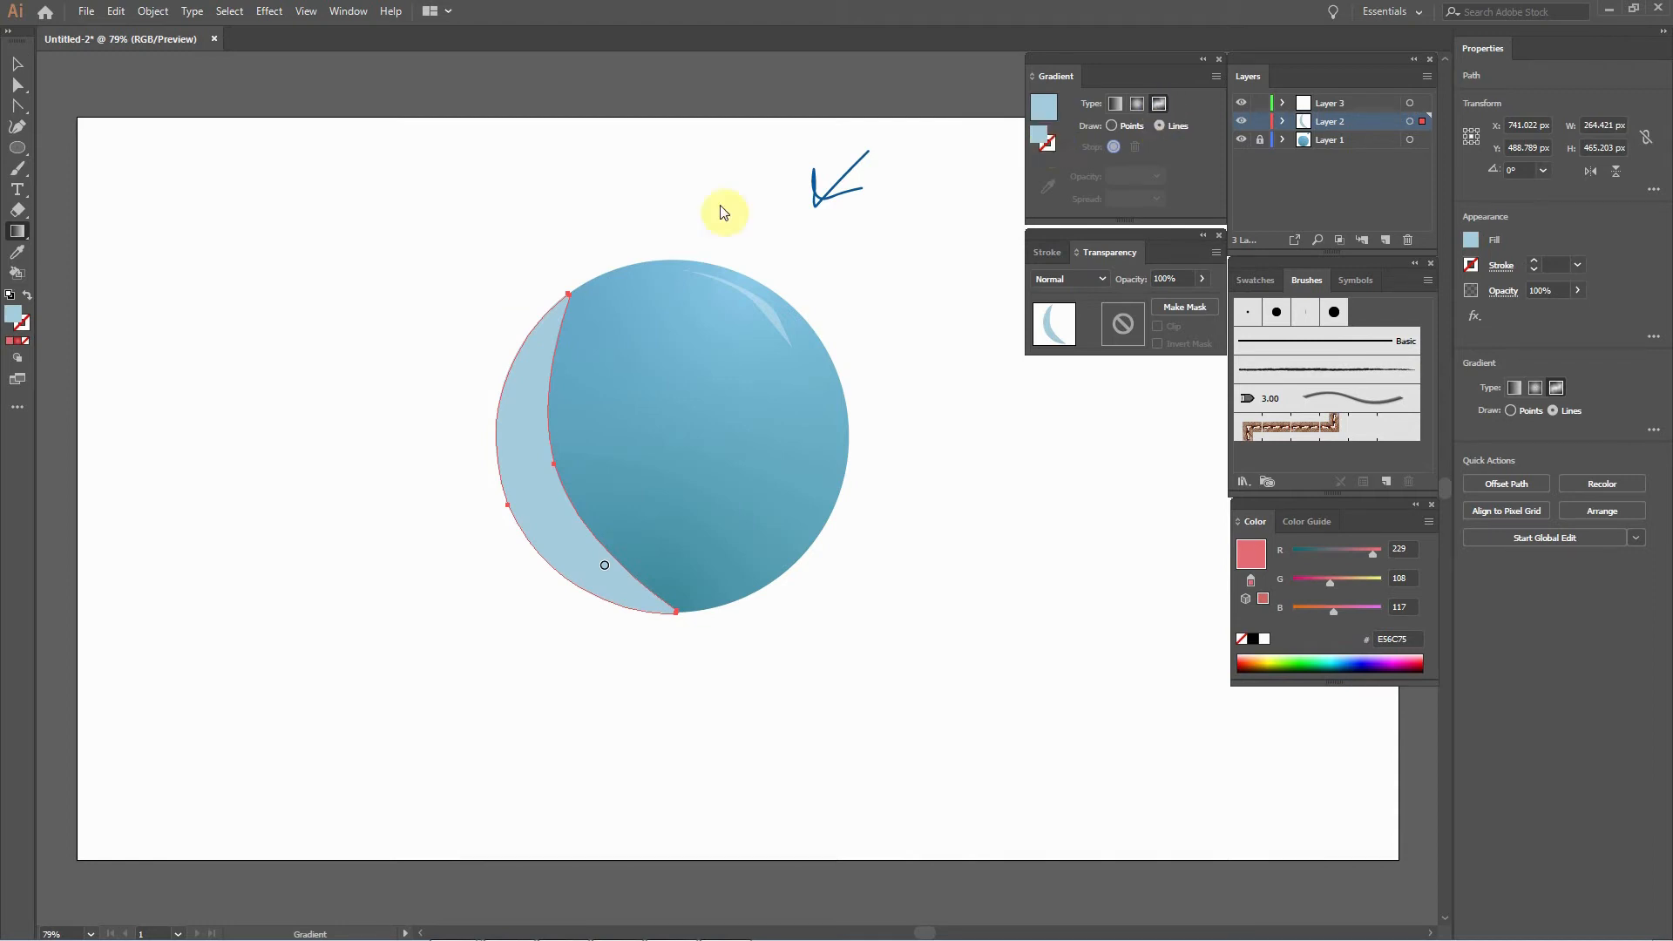
Try to recolor the crescent's gradient with fill color 2E7082, and undo the resulting fill changes.
double_click(14, 313)
mouse_move(1090, 515)
left_mouse_down()
mouse_move(1053, 463)
mouse_move(1054, 487)
mouse_move(1031, 467)
mouse_move(1036, 483)
left_mouse_up()
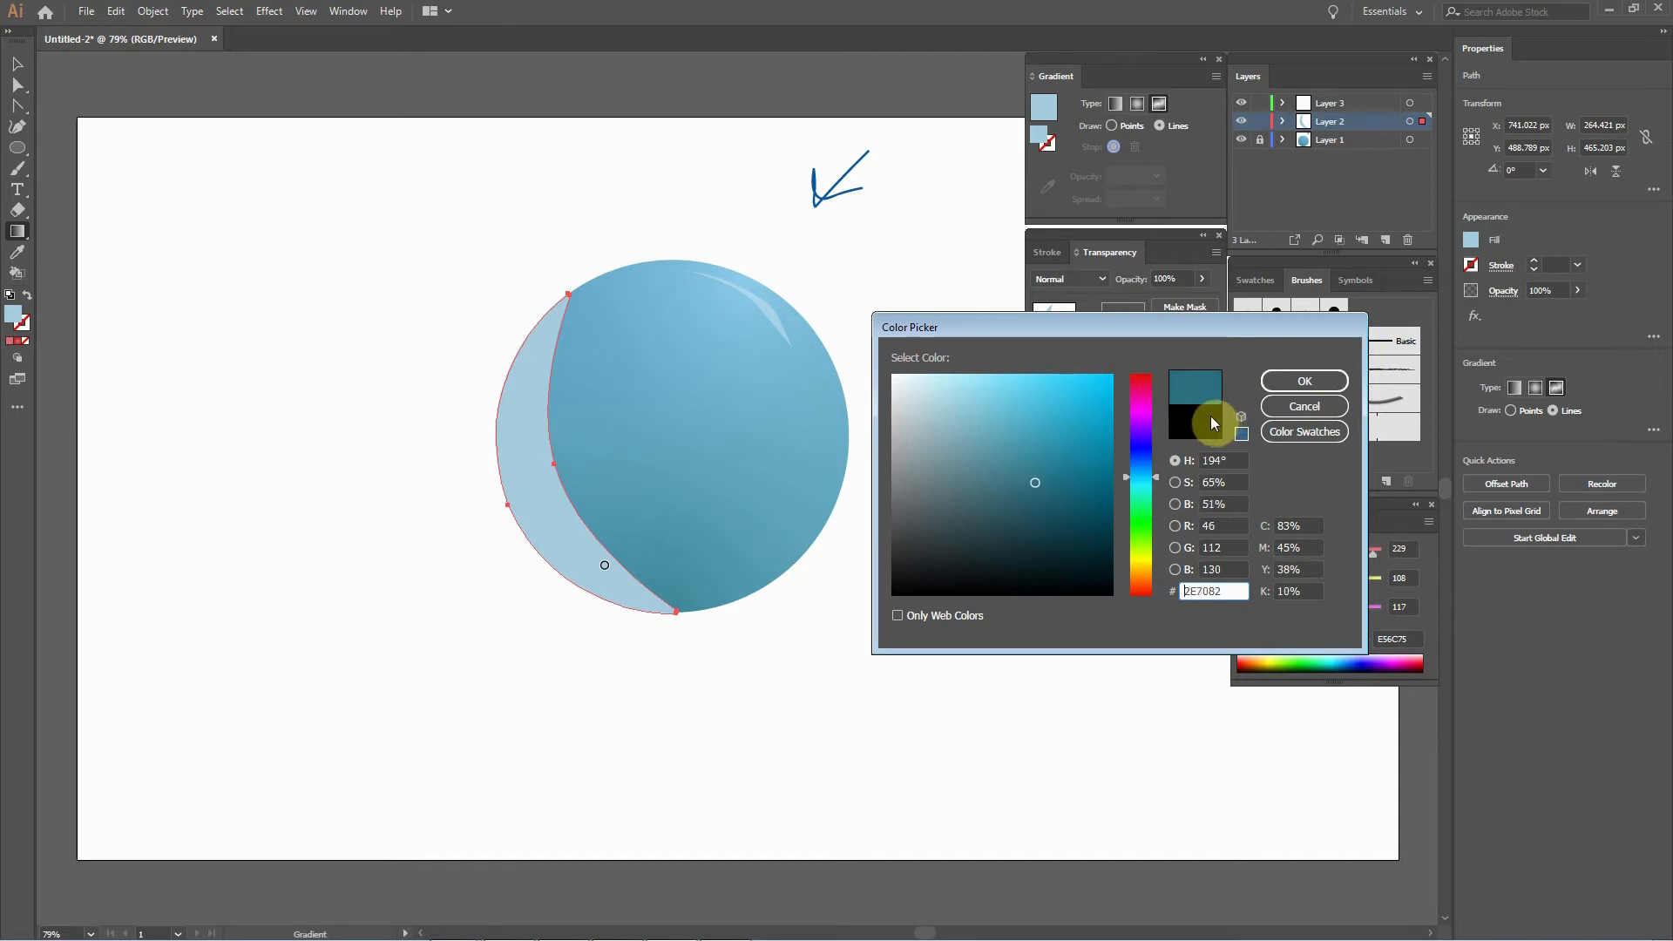
left_click(1328, 388)
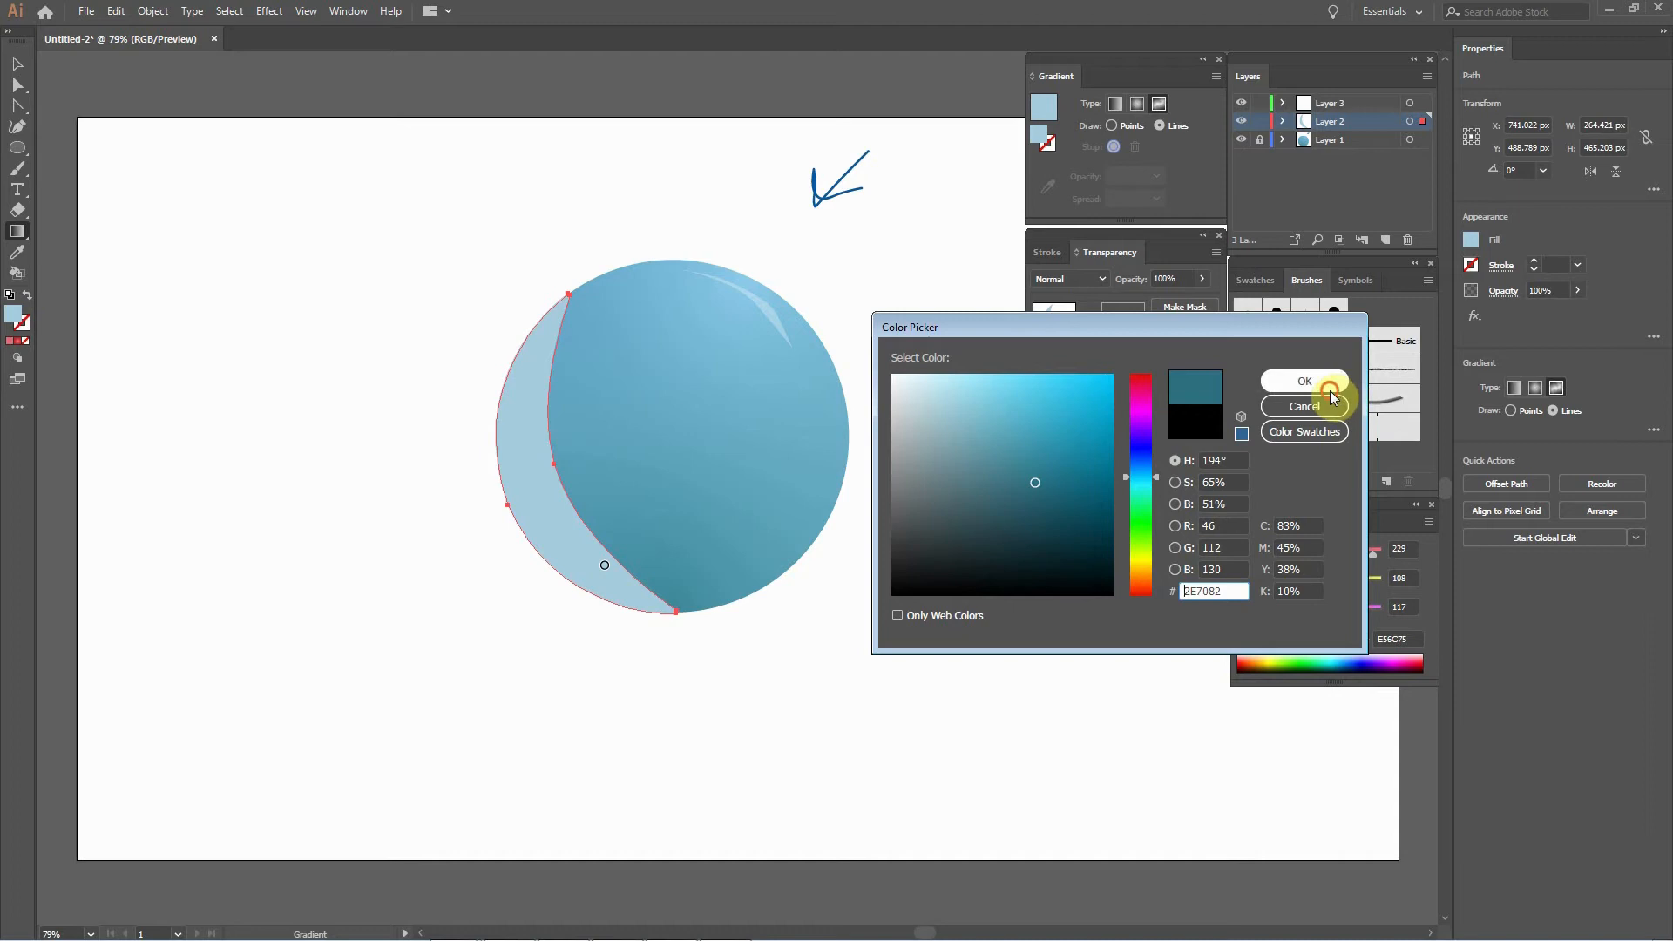
left_click(17, 340)
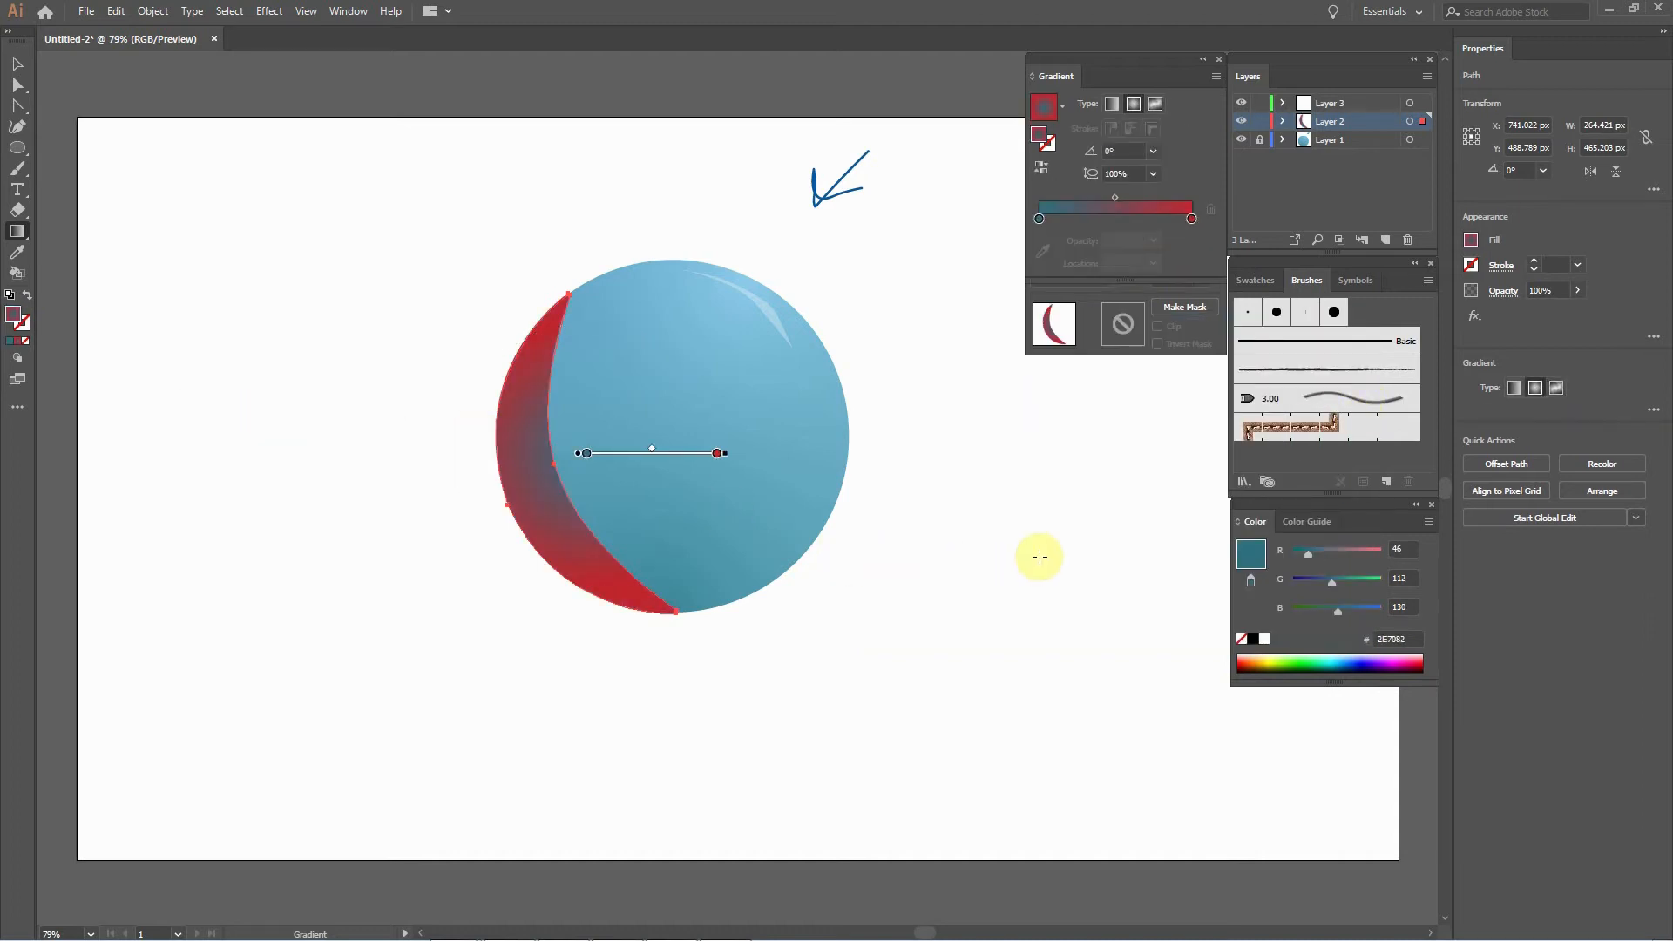
key("ctrl+z")
key("ctrl+z")
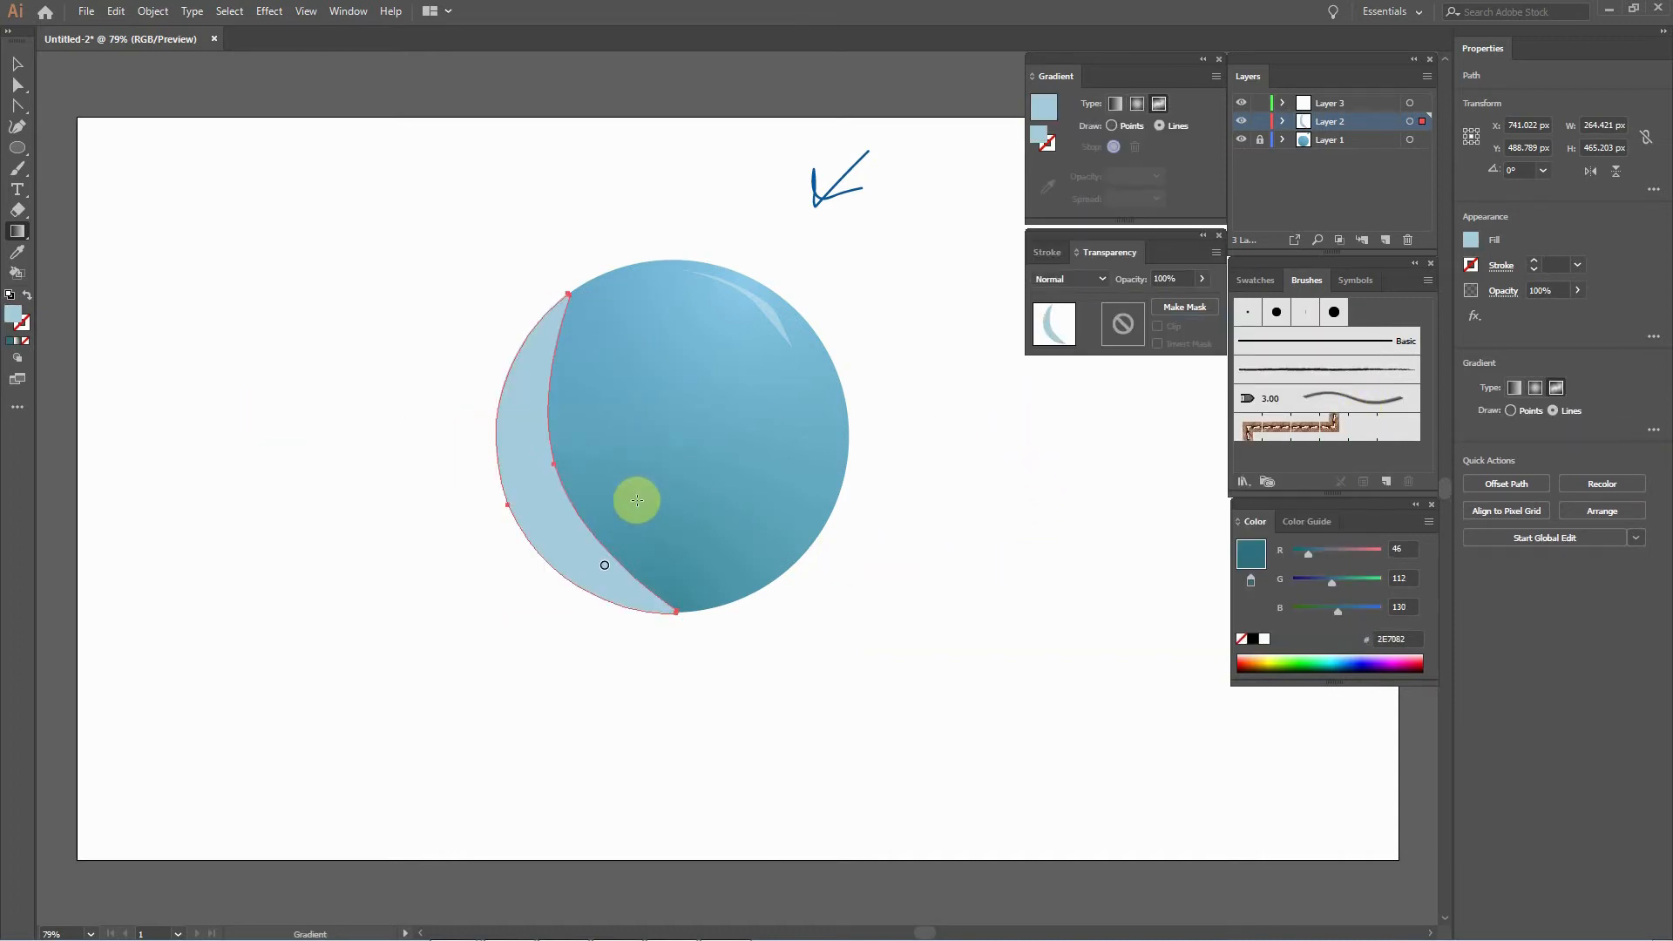
Select the freeform gradient's color stop in the crescent and set its color to dark teal 286477.
double_click(603, 570)
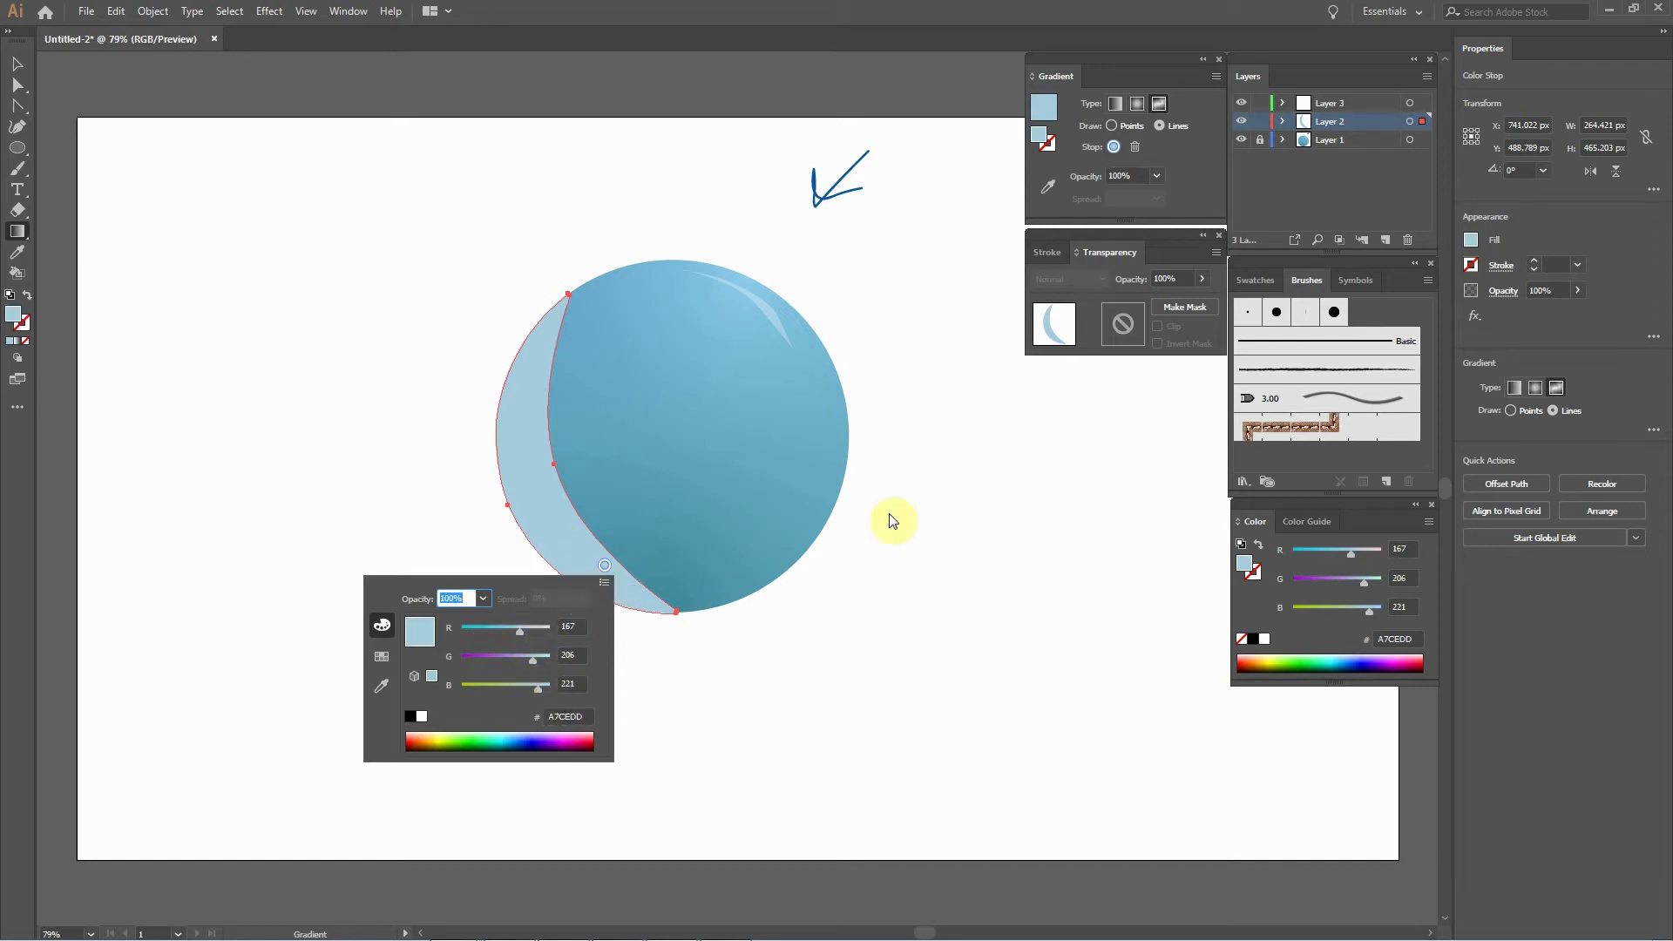
left_click(1157, 139)
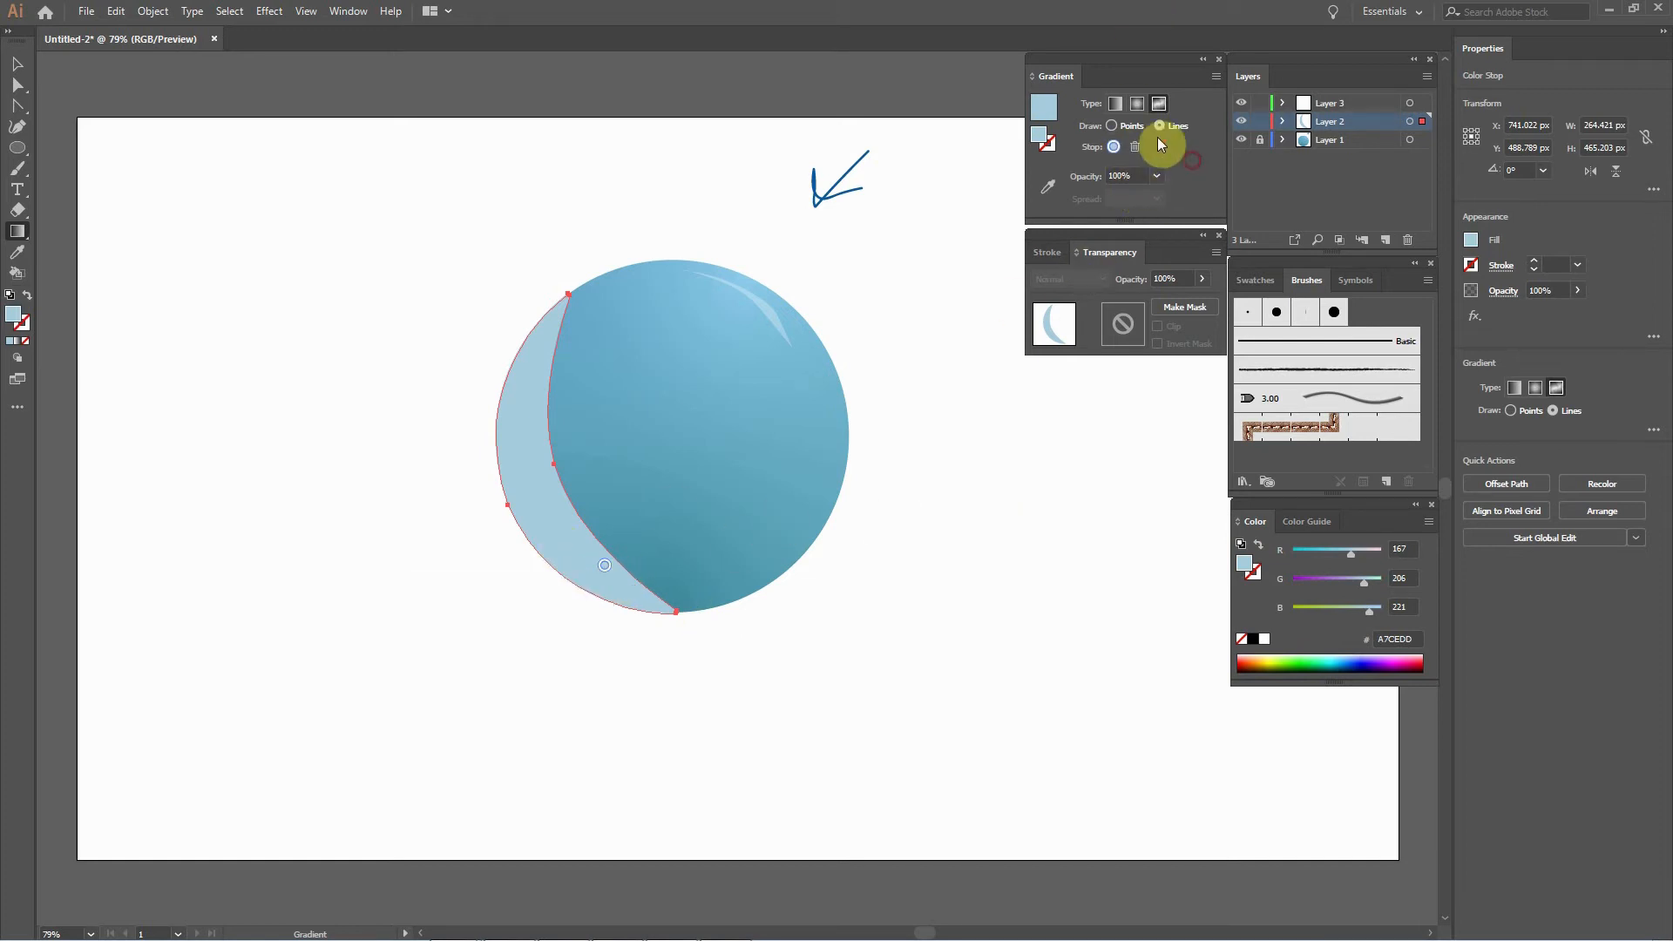
double_click(1041, 140)
left_click(1039, 493)
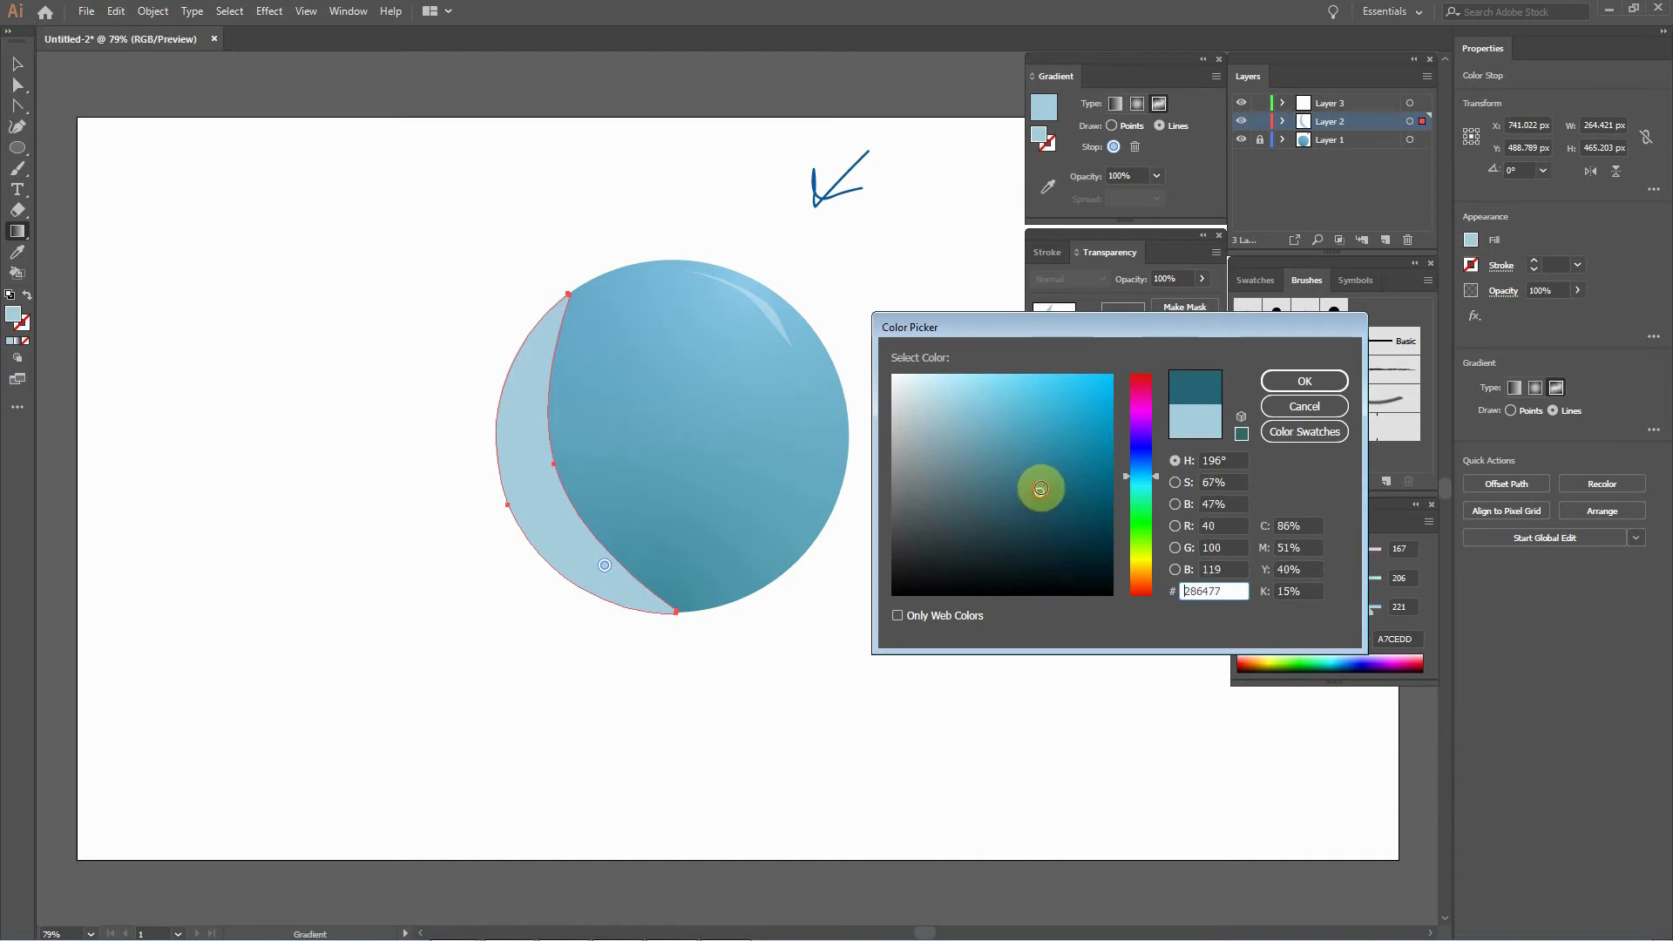
left_click(1299, 384)
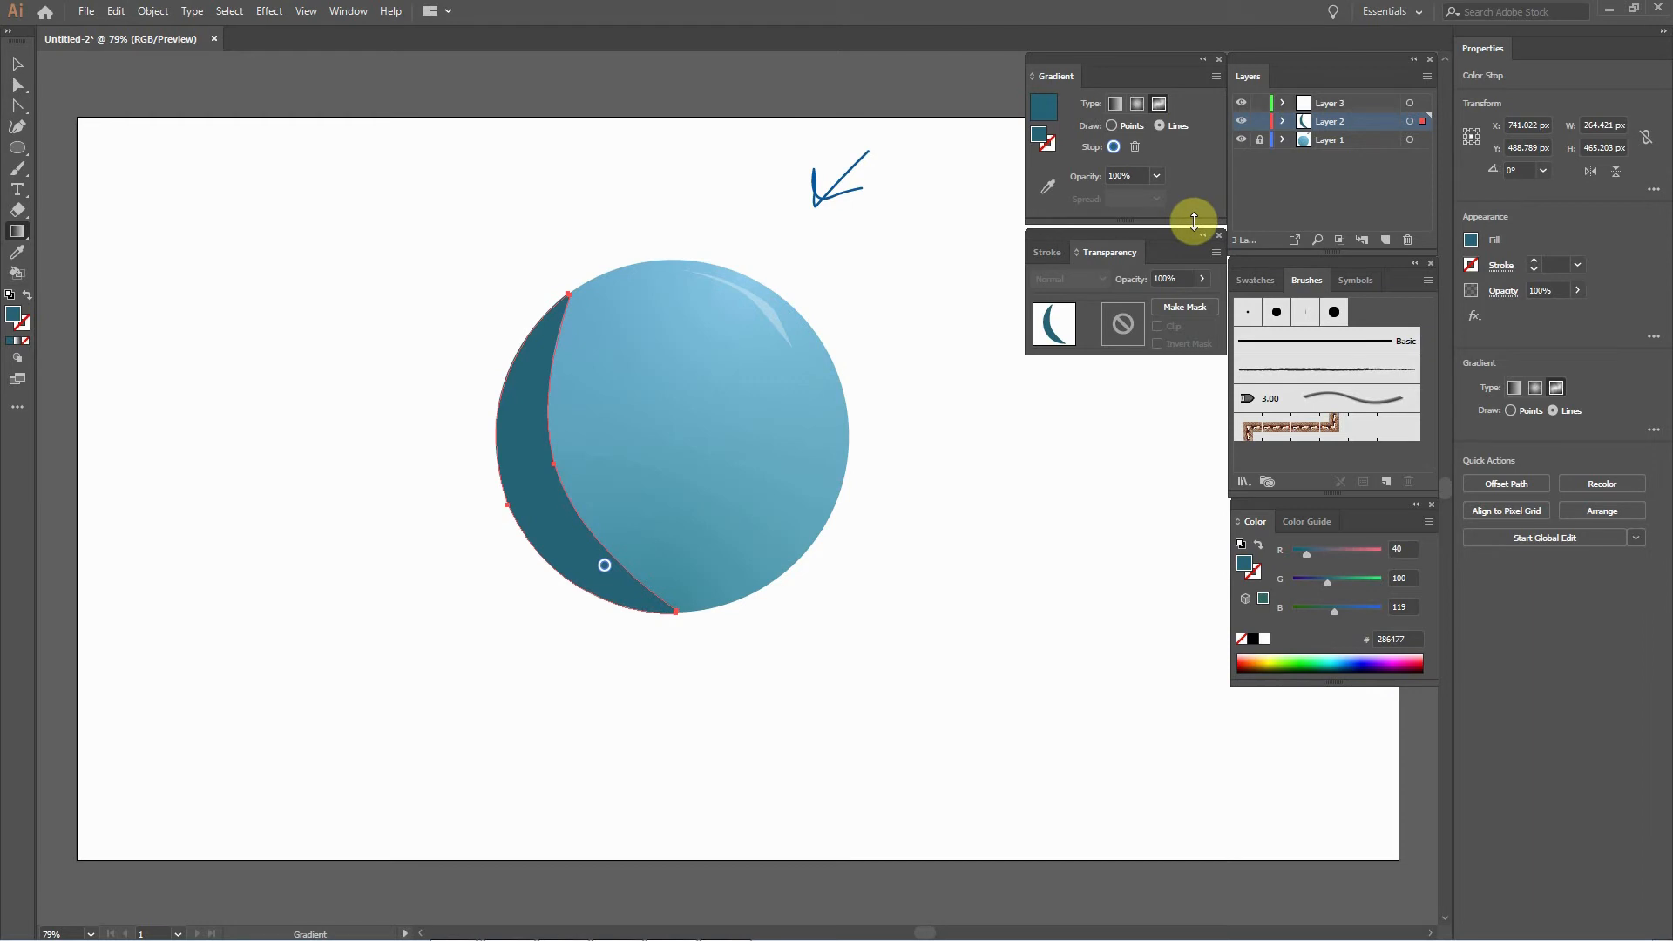
Lighten the crescent's gradient stop to the teal color 488A99.
double_click(1040, 139)
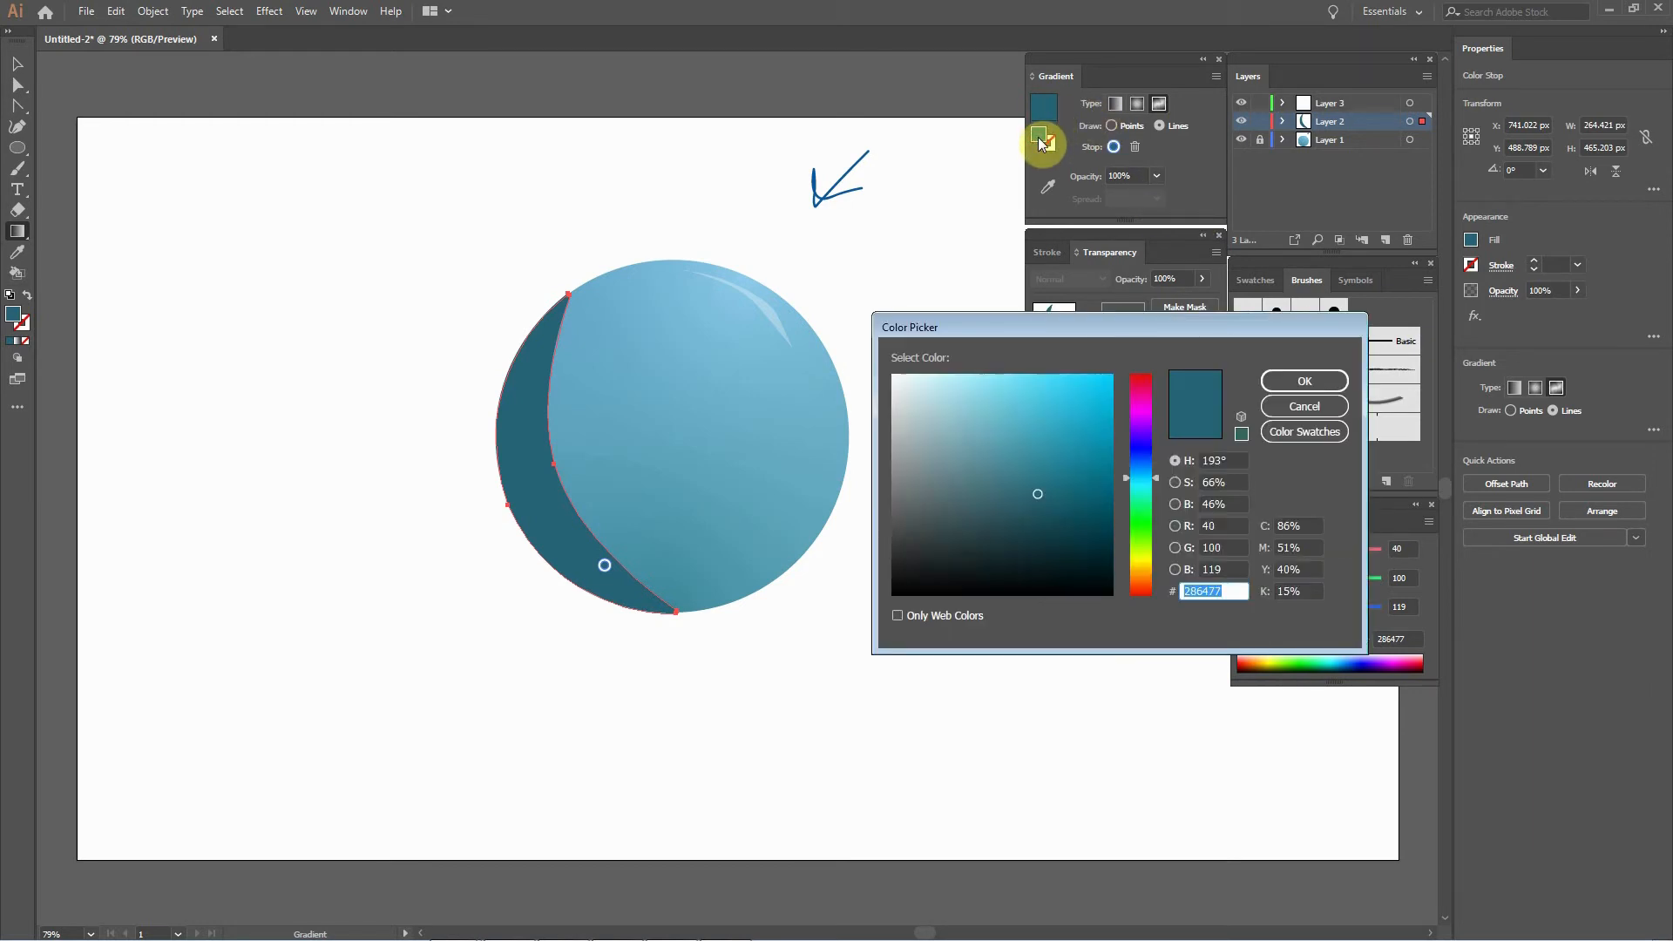
left_click(1022, 480)
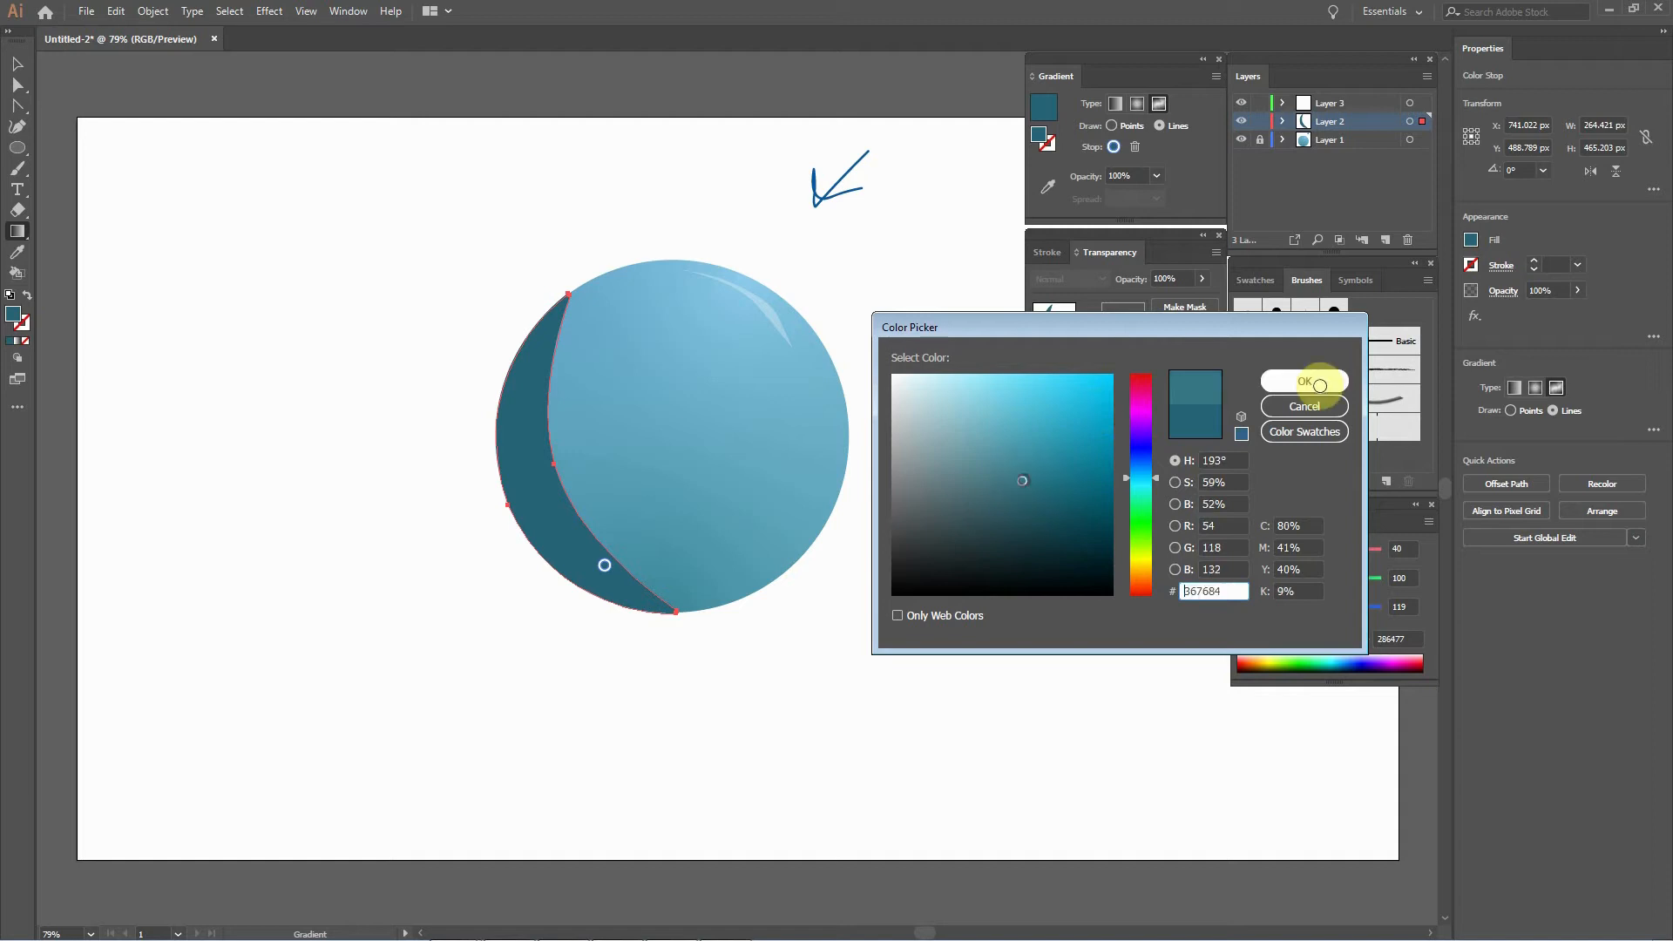
left_click_drag(1024, 463, 1009, 462)
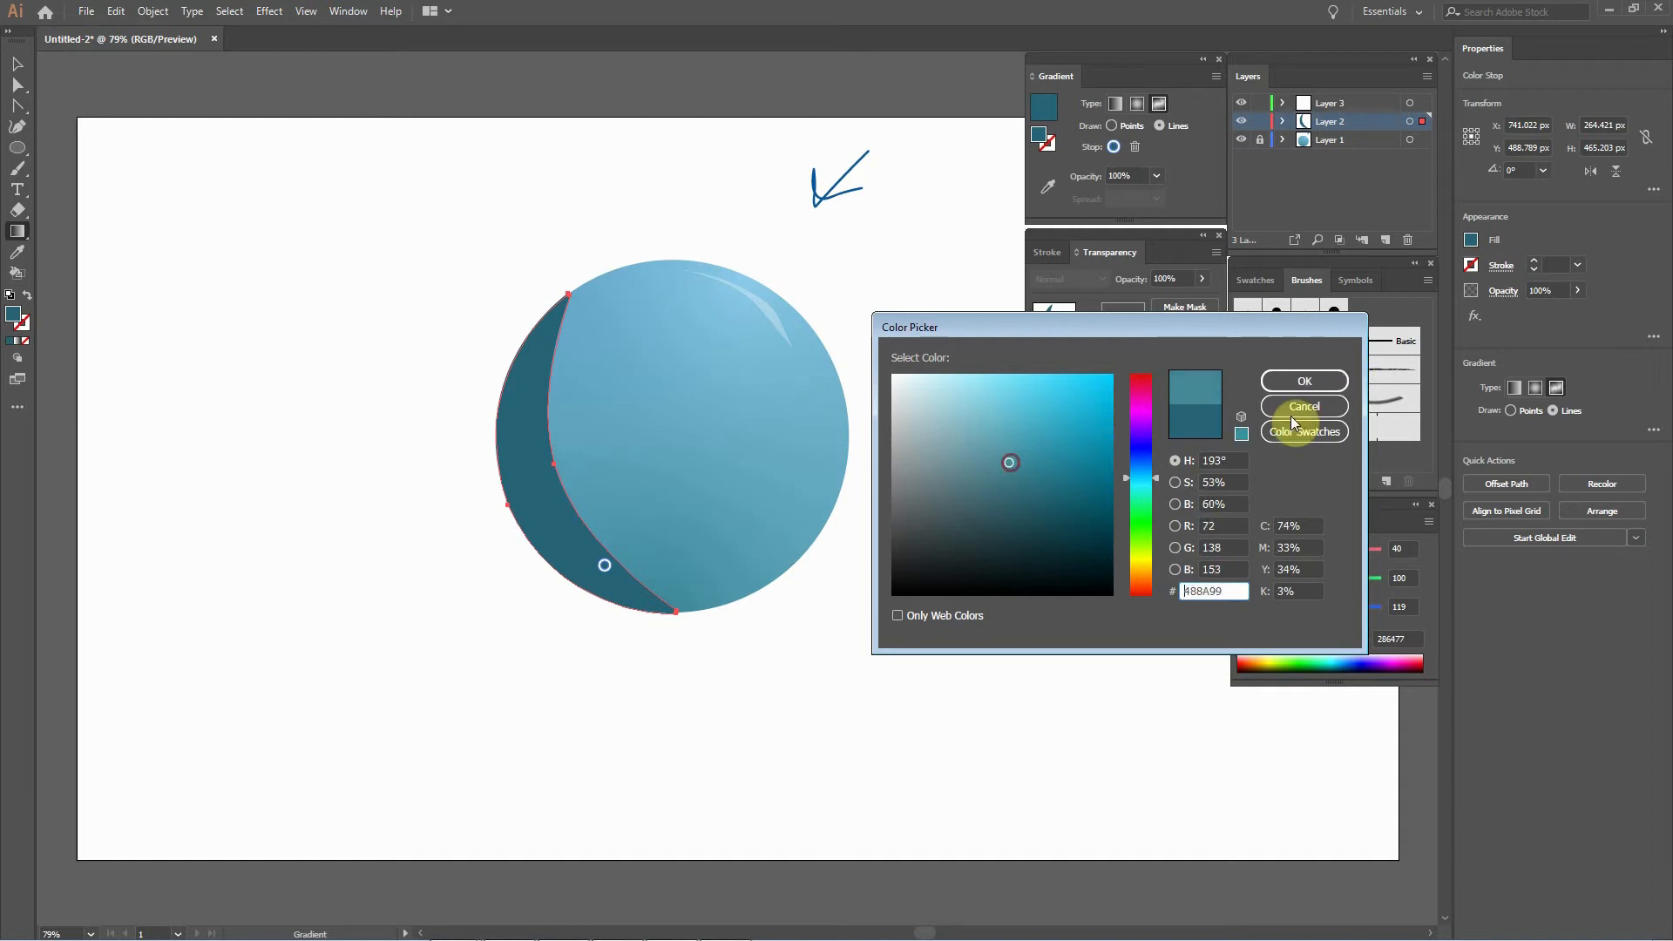
left_click(1297, 383)
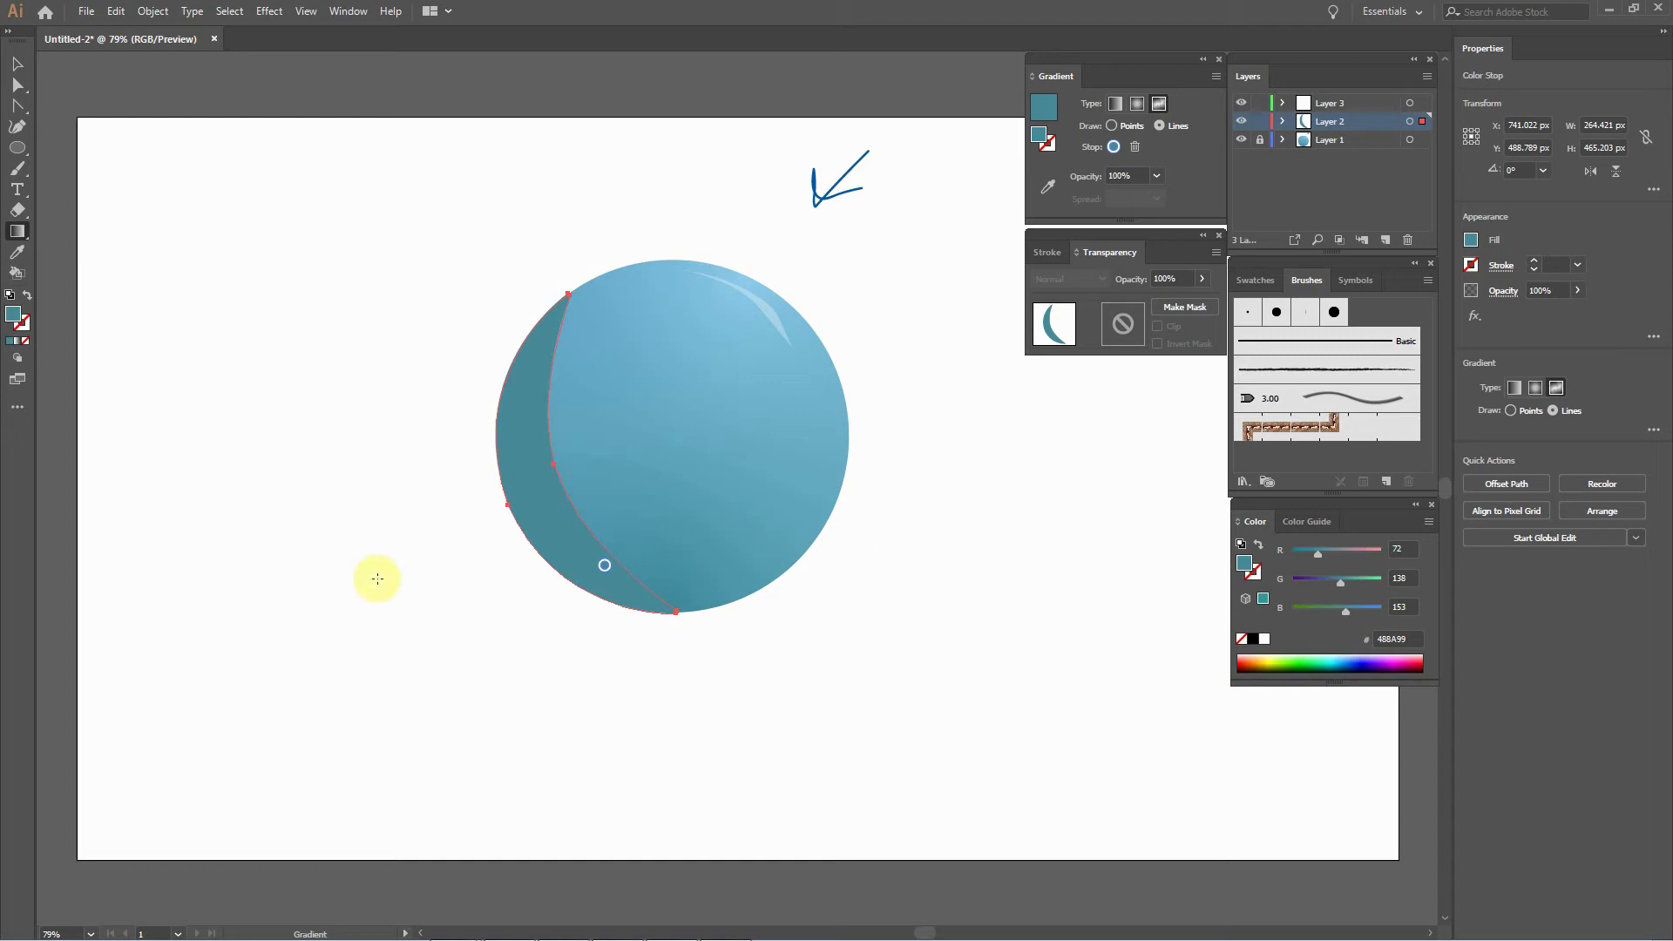
Move the crescent's freeform stop toward its outer edge, add a second stop at the inner edge, and lighten that one to 569AA5.
left_click_drag(601, 571, 516, 507)
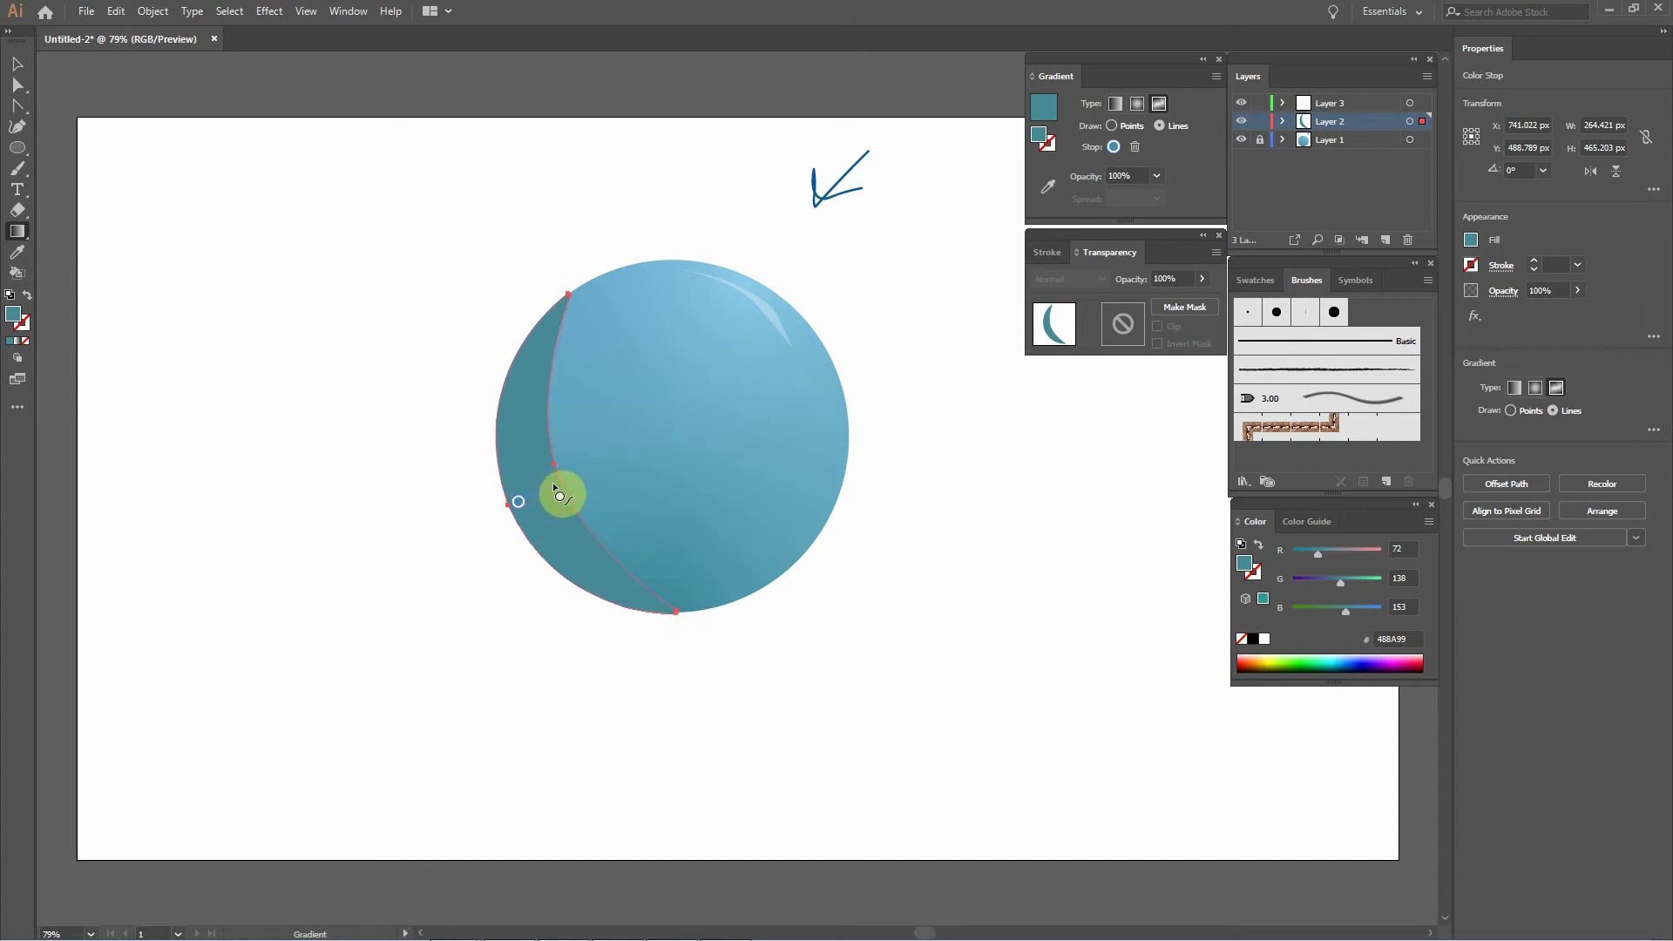
left_click_drag(549, 490, 547, 486)
double_click(1038, 139)
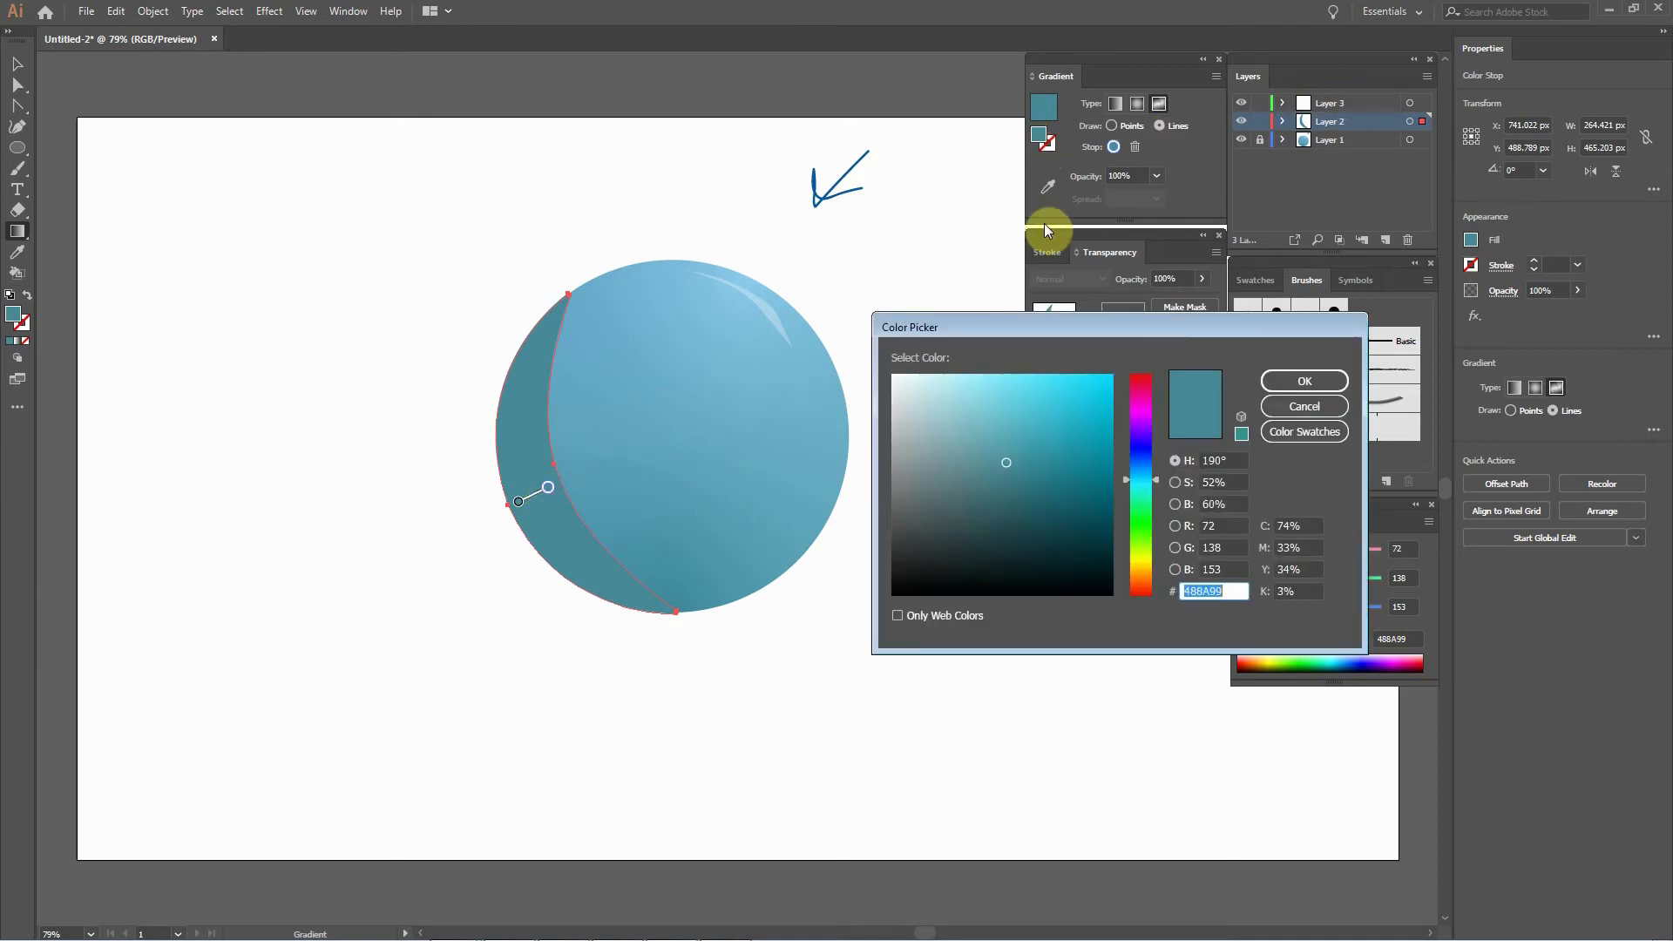
left_click(1293, 375)
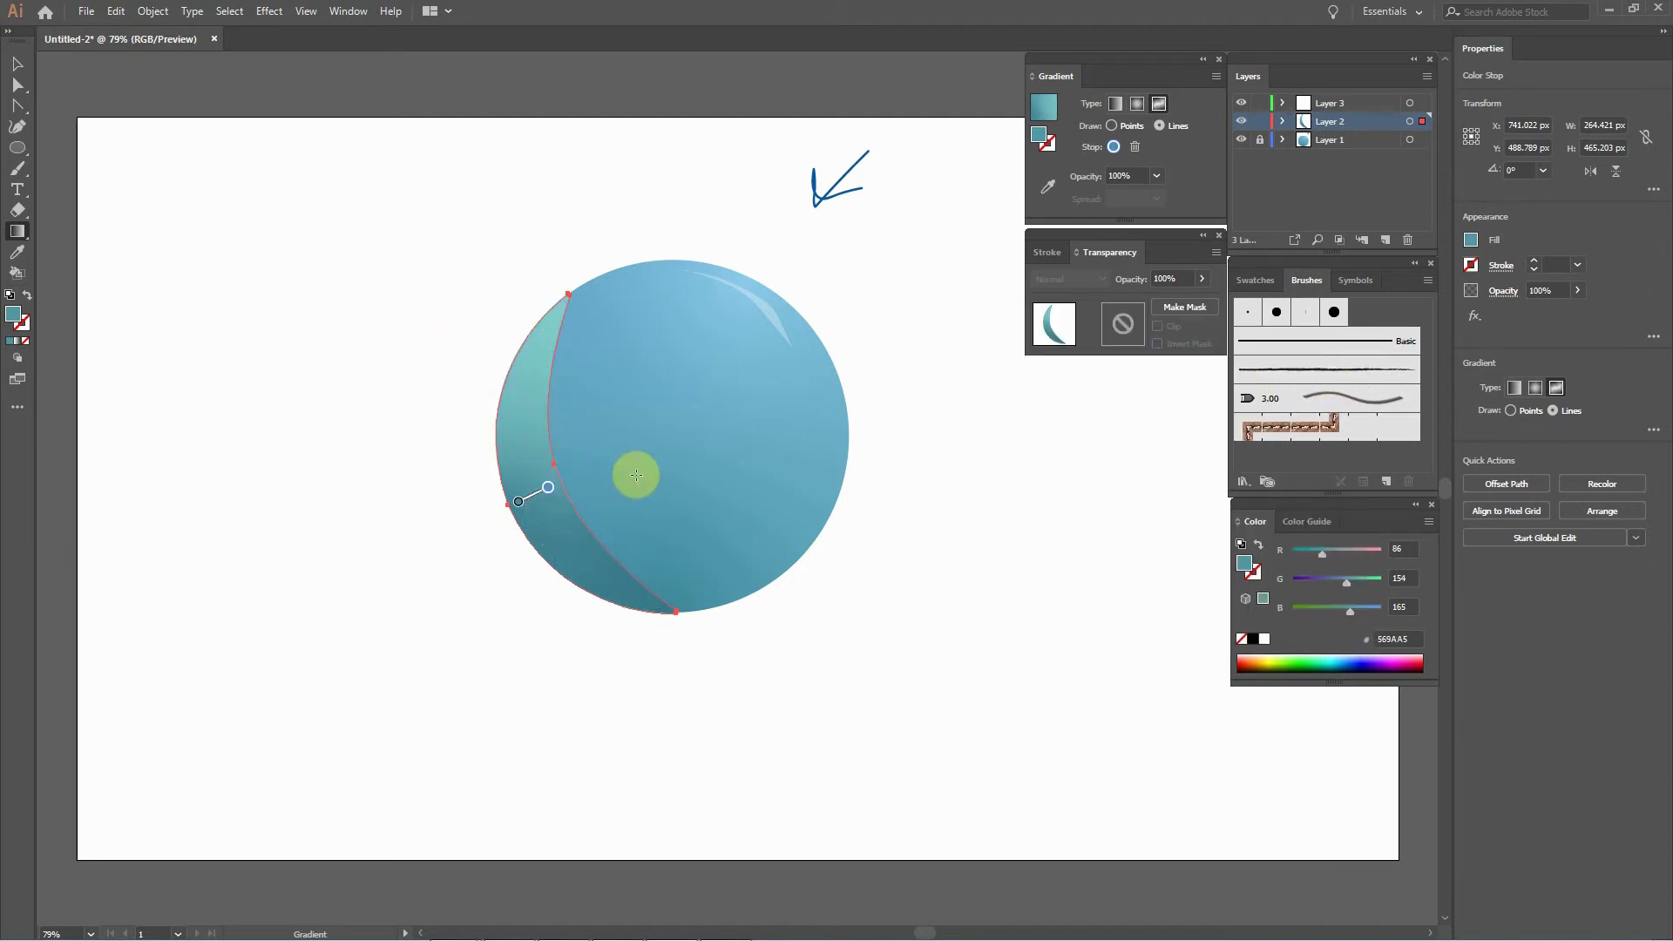
Switch the shadow crescent's fill to a linear gradient and angle its axis at about 36.7° from the lower outer edge toward the ball's center.
left_click(1114, 102)
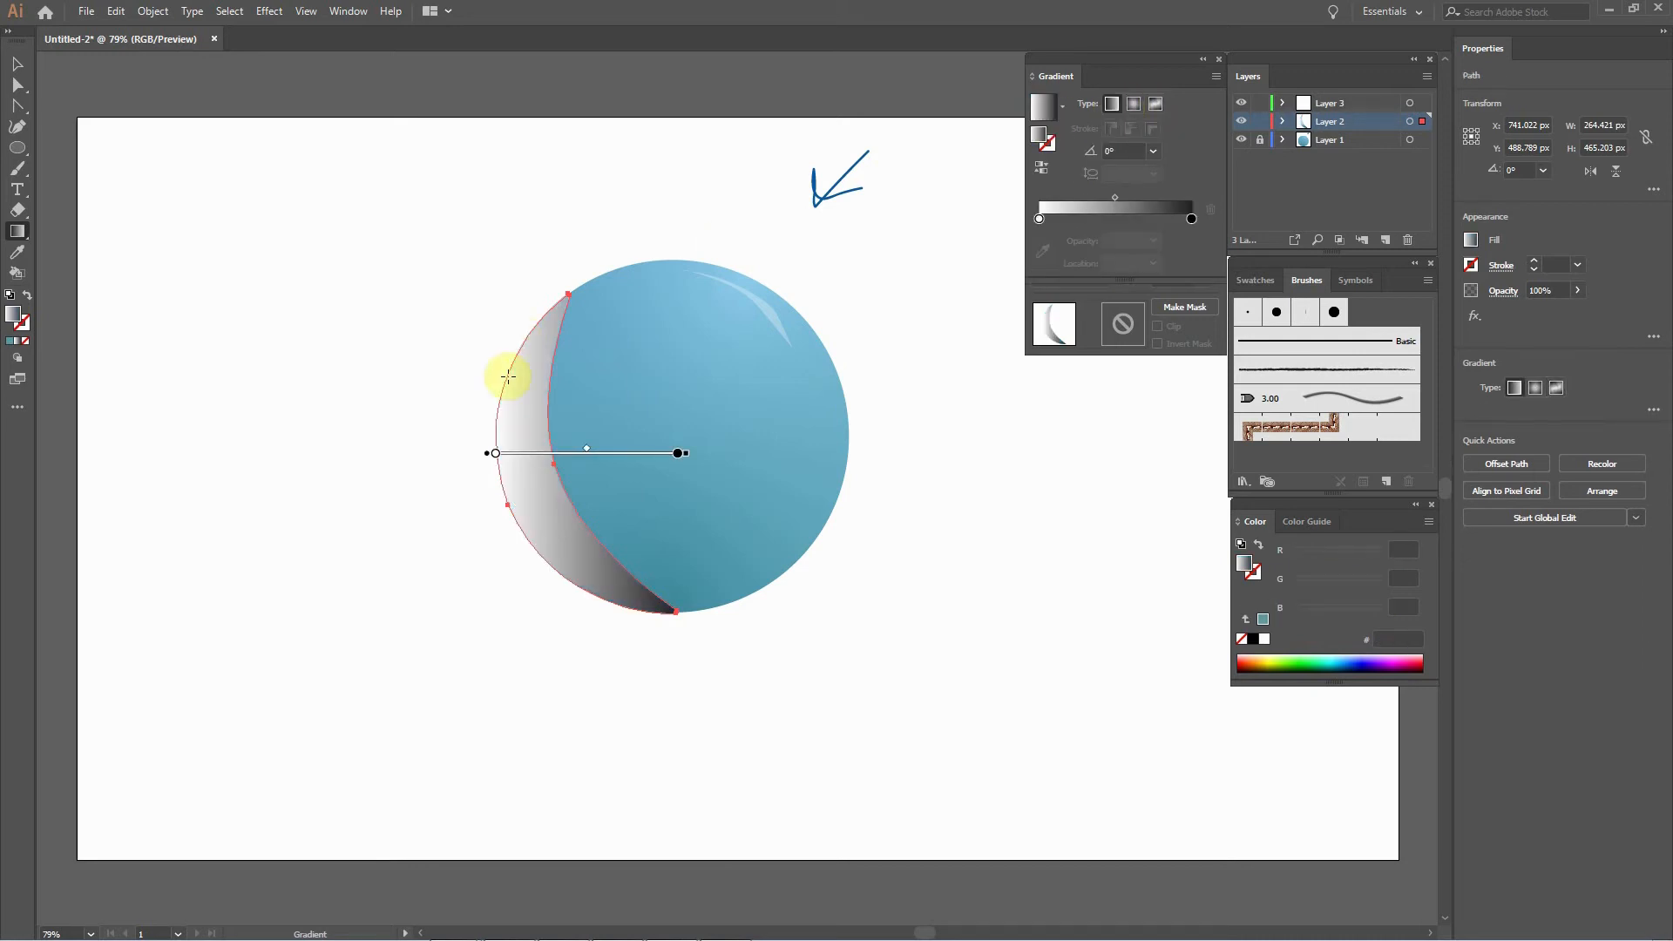
left_click(496, 455)
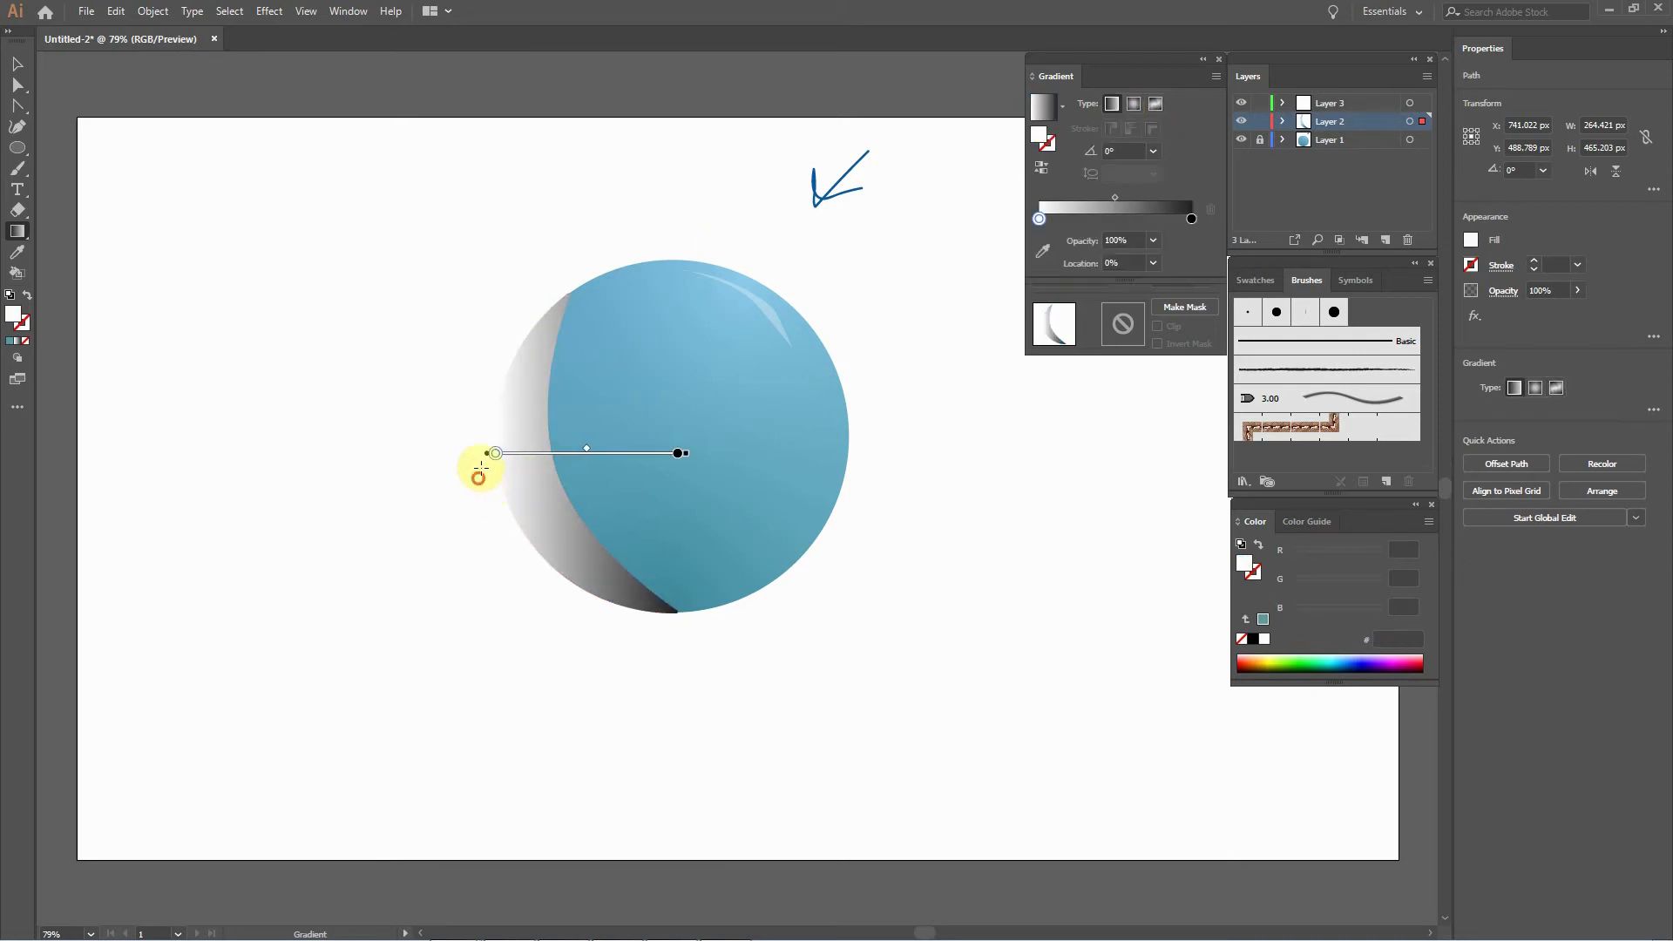
mouse_move(485, 452)
left_mouse_down()
mouse_move(516, 515)
mouse_move(501, 495)
left_mouse_up()
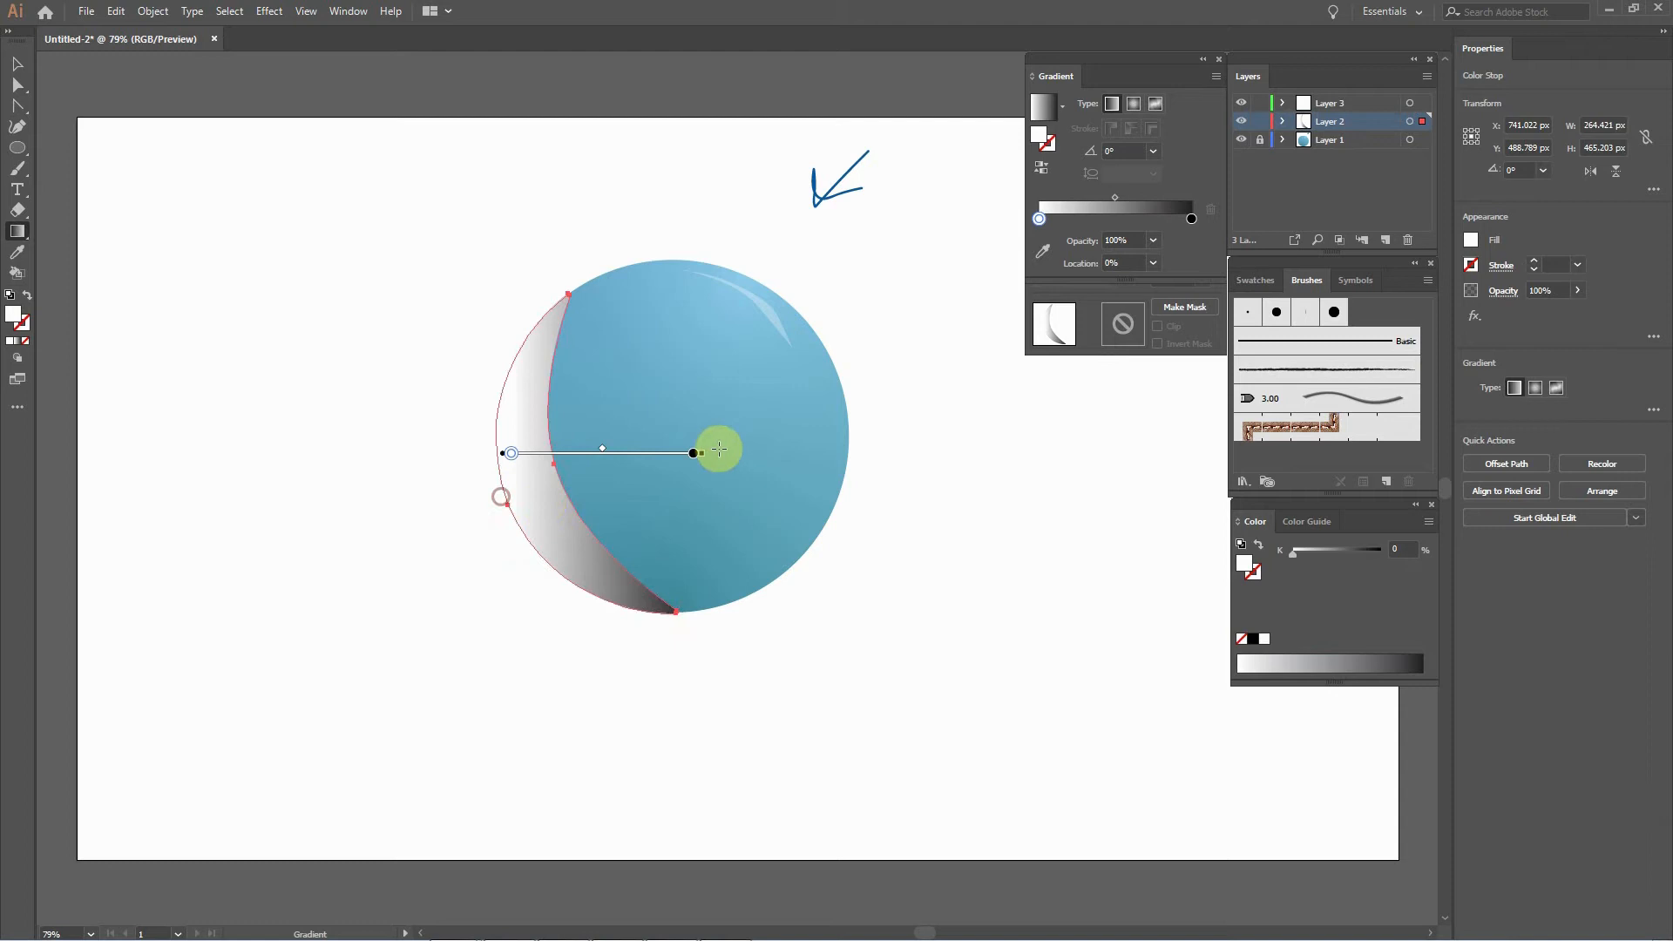
mouse_move(708, 452)
left_mouse_down()
mouse_move(654, 343)
mouse_move(642, 355)
left_mouse_up()
left_click_drag(538, 511, 538, 509)
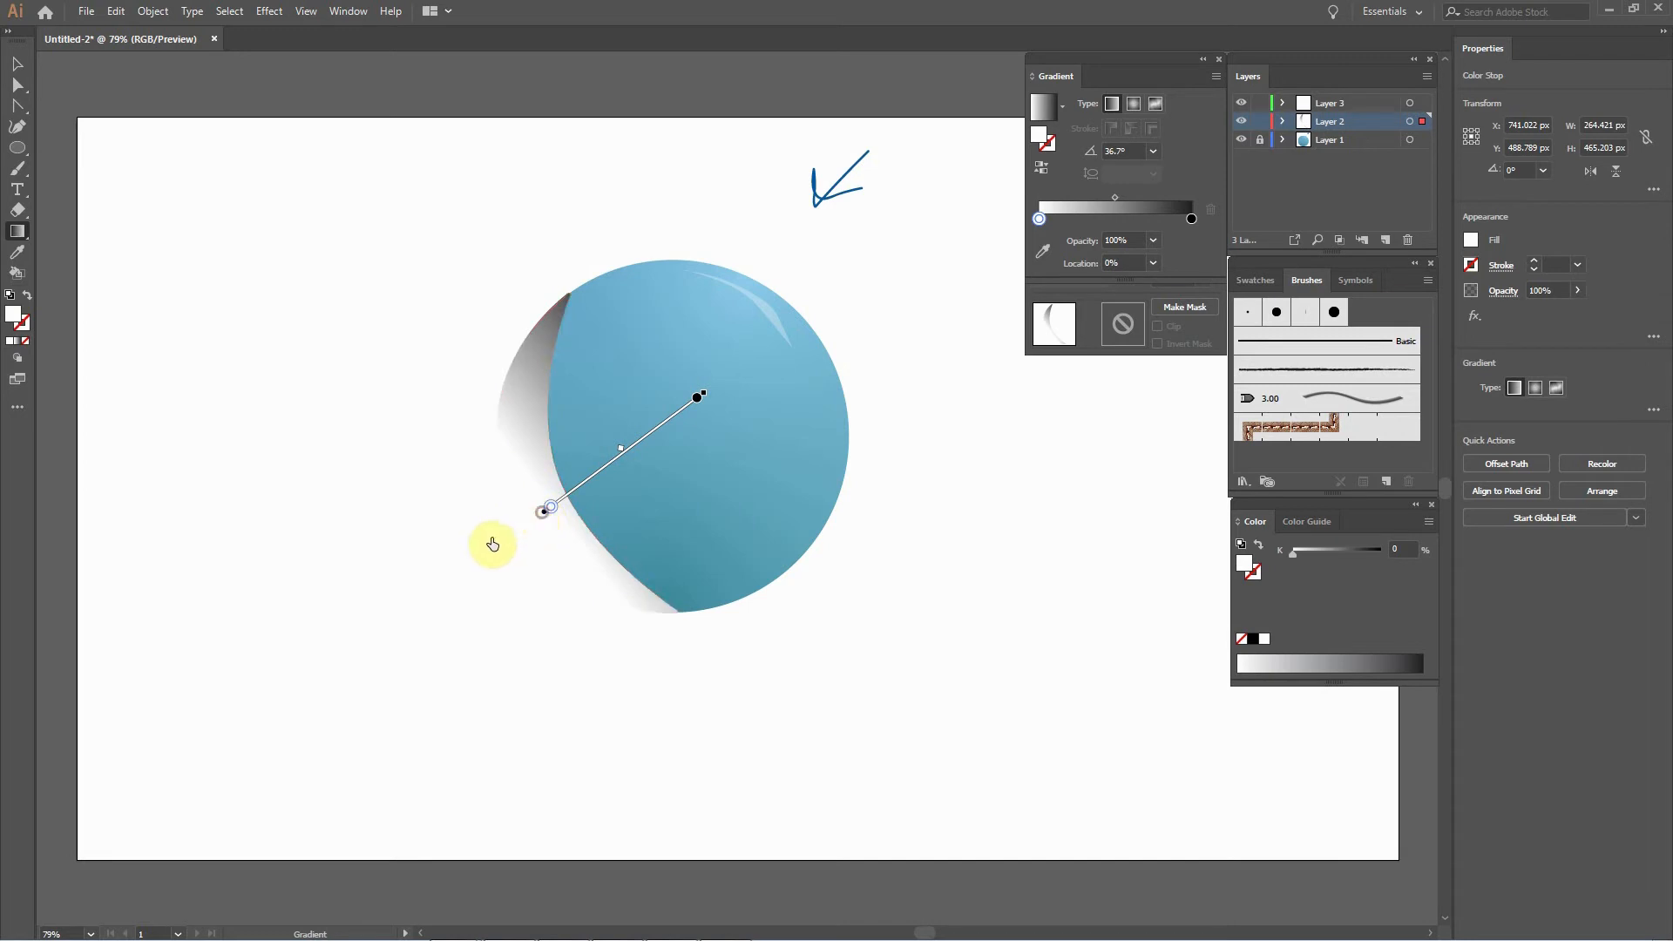
mouse_move(569, 495)
left_mouse_down()
mouse_move(512, 528)
mouse_move(531, 514)
mouse_move(526, 466)
mouse_move(523, 525)
left_mouse_up()
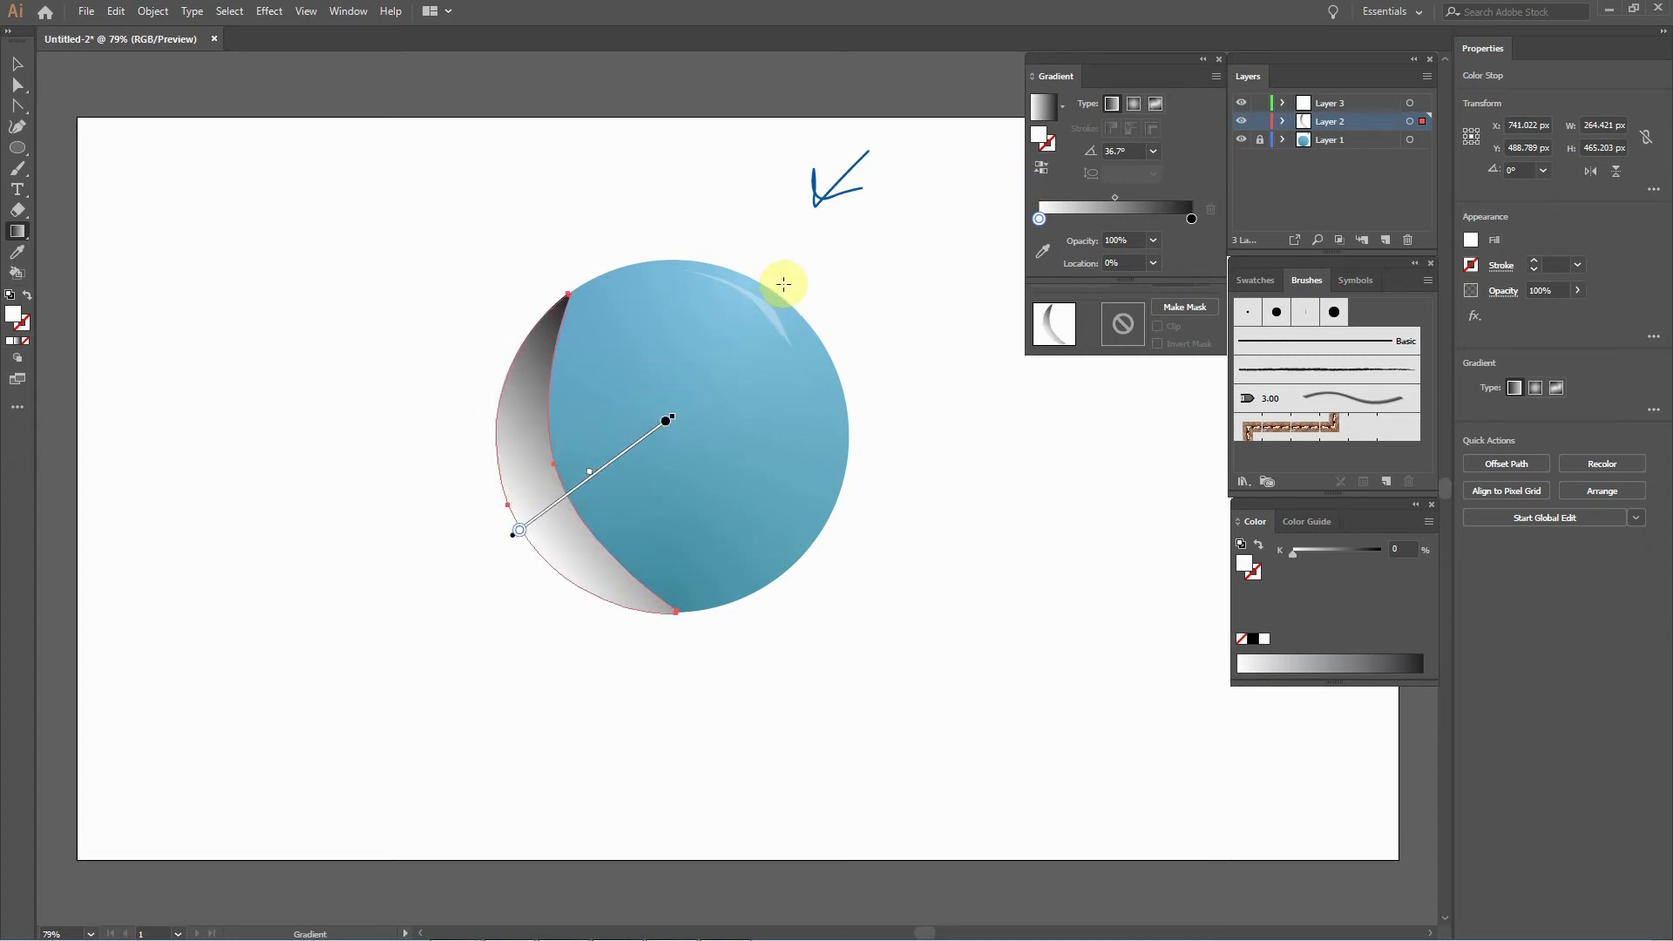
Reverse the crescent's linear gradient, shift its axis slightly outward, and move the midpoint closer to the dark end.
left_click(1043, 174)
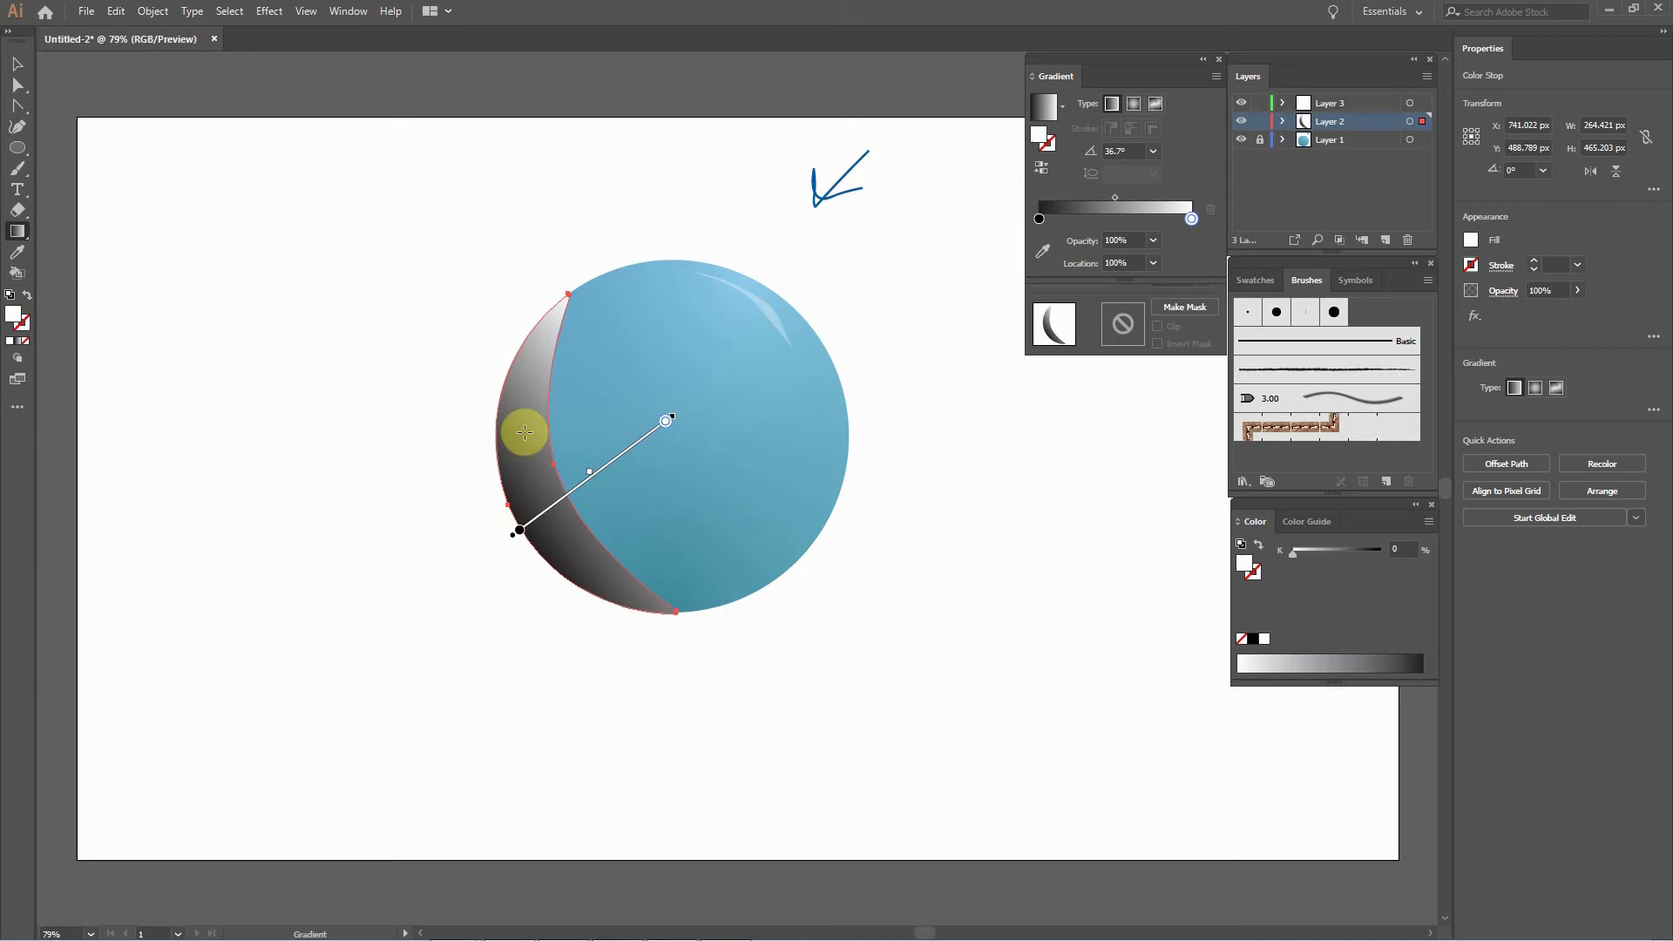
left_click(518, 532)
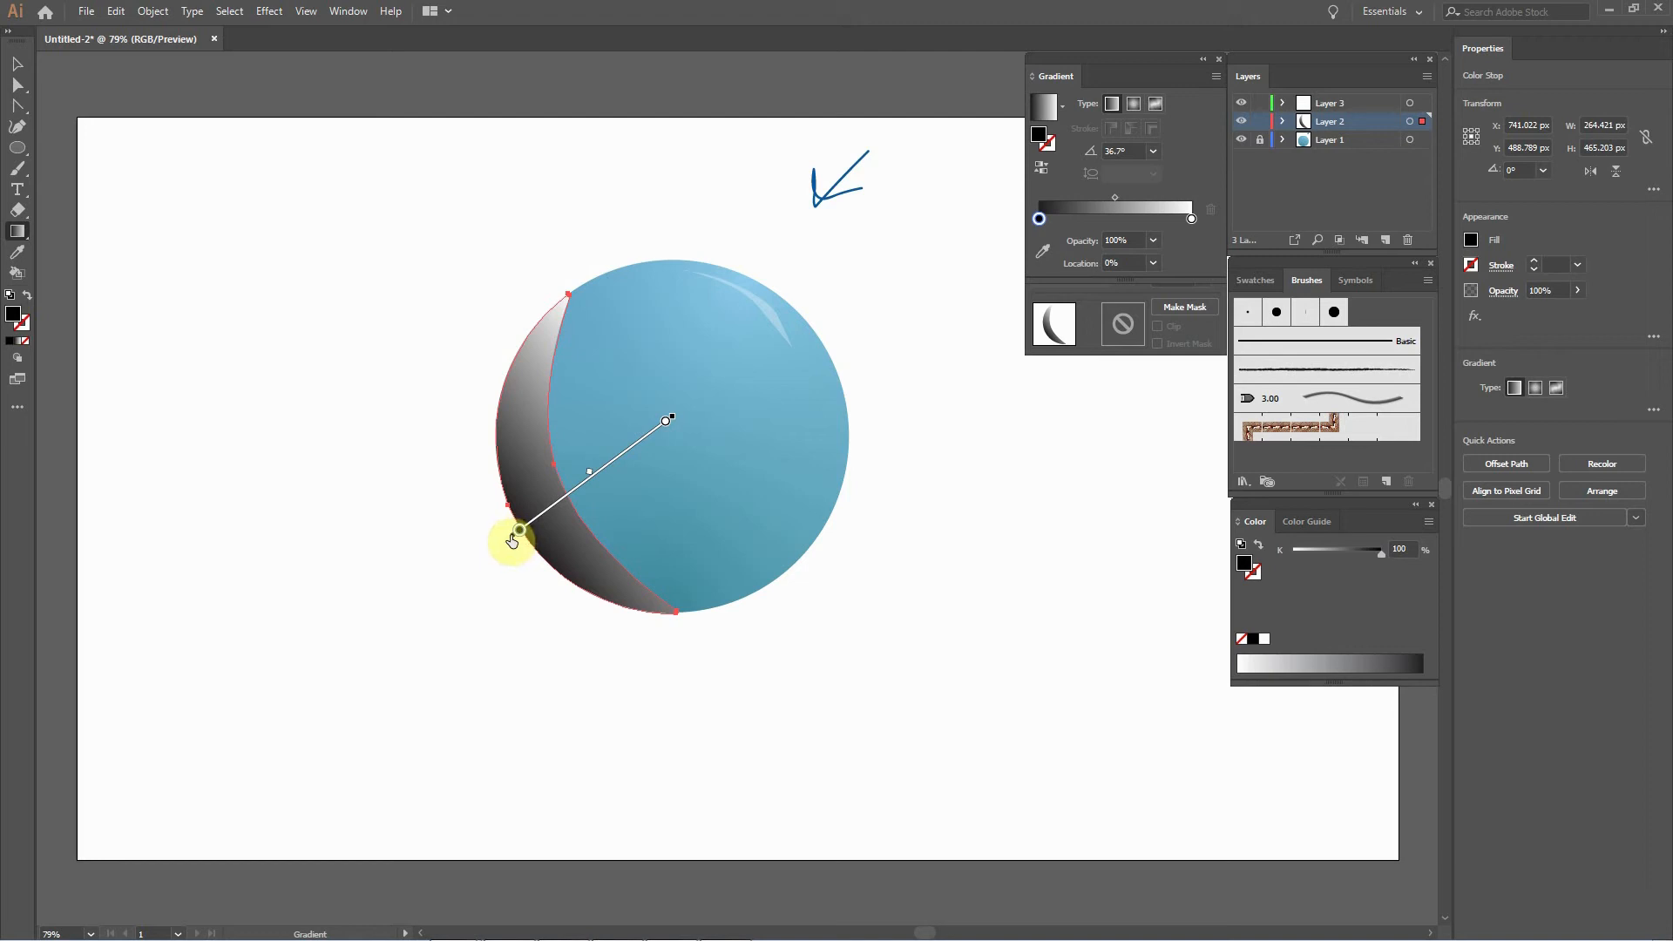
mouse_move(511, 539)
left_mouse_down()
mouse_move(487, 524)
mouse_move(464, 541)
mouse_move(495, 549)
left_mouse_up()
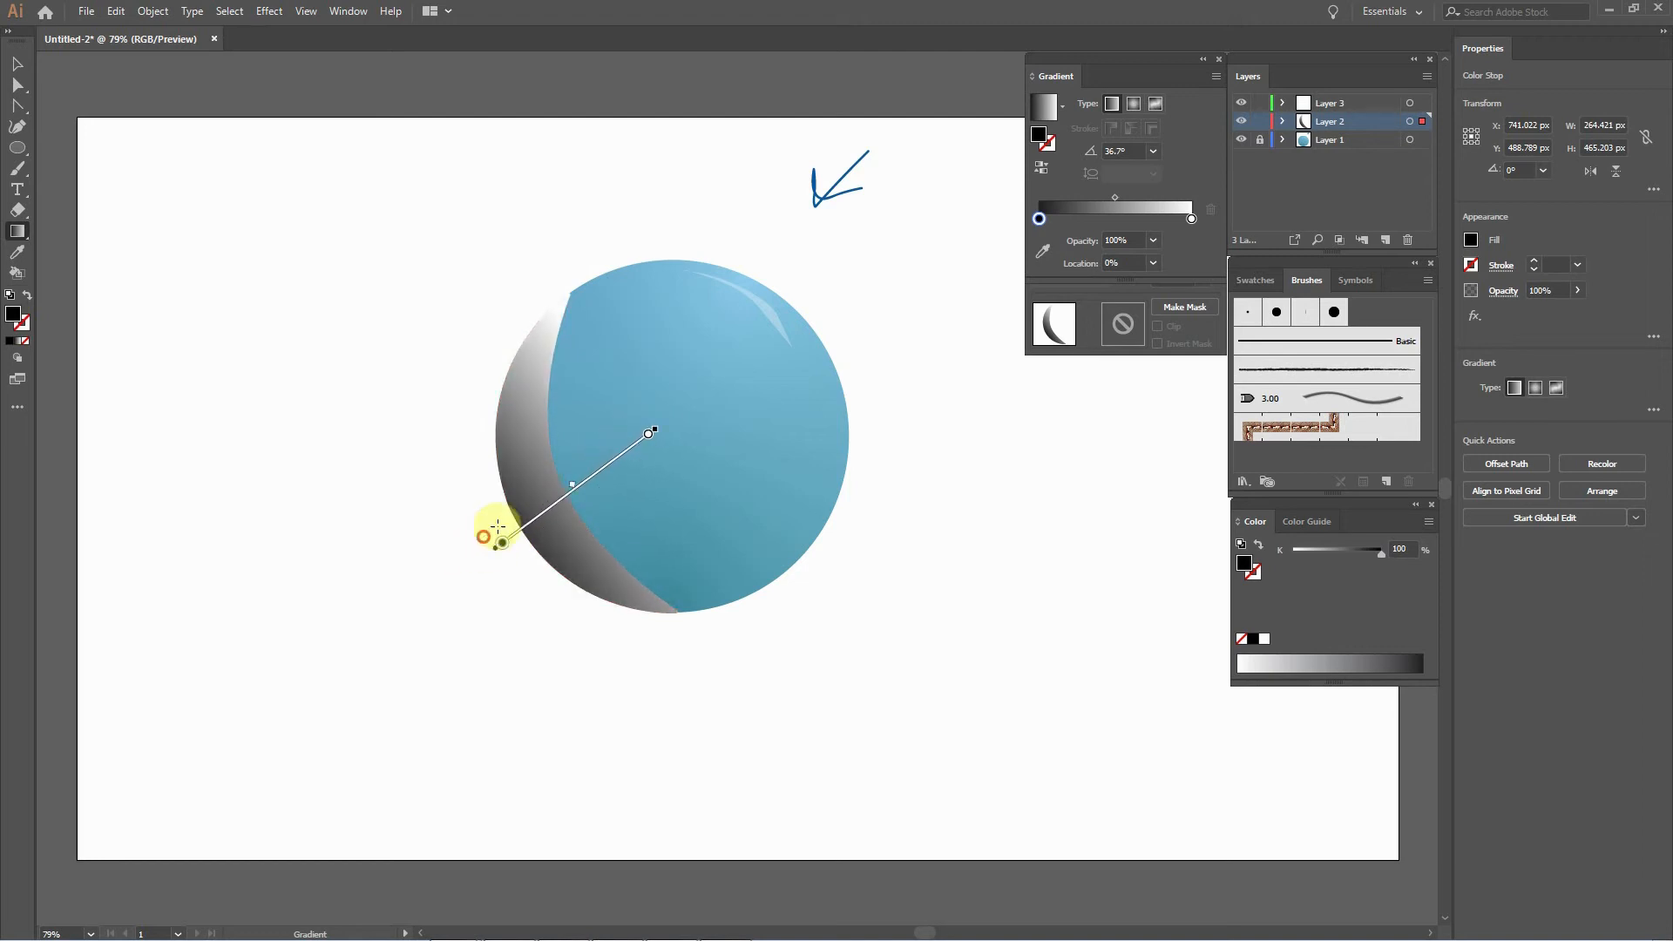
mouse_move(648, 433)
left_mouse_down()
mouse_move(576, 475)
mouse_move(648, 433)
left_mouse_up()
mouse_move(573, 486)
left_mouse_down()
mouse_move(593, 475)
mouse_move(556, 497)
left_mouse_up()
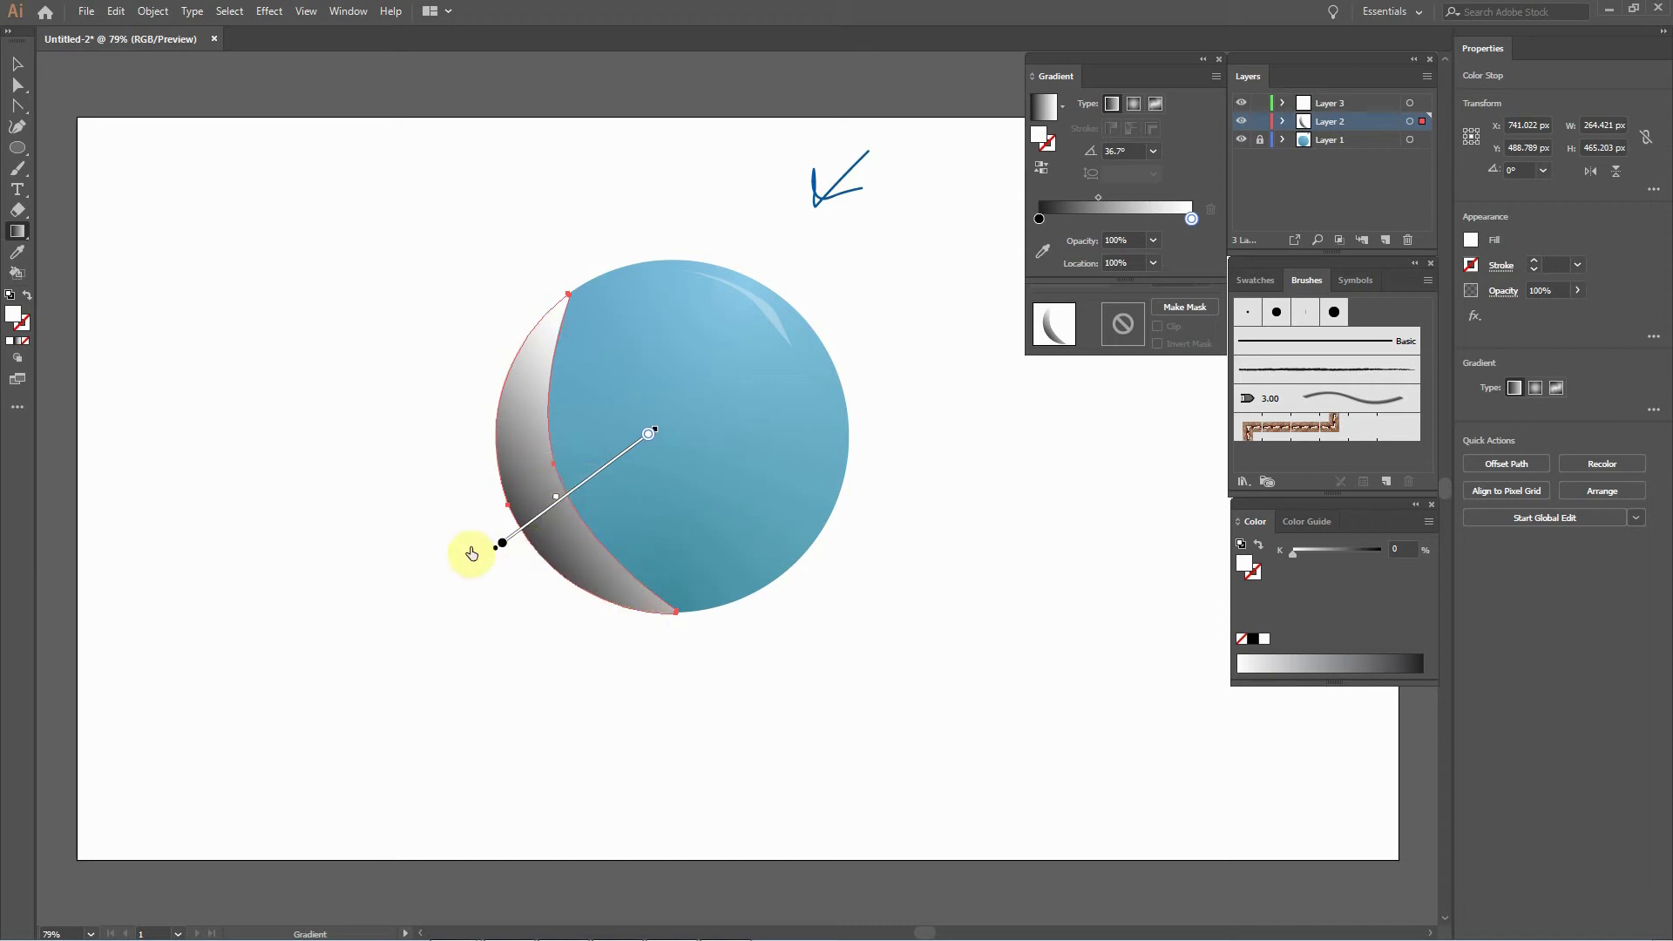
Reposition the crescent's gradient axis and rotate it to about 45.8°.
left_click(501, 546)
left_click_drag(522, 529, 541, 546)
left_click_drag(665, 422, 645, 384)
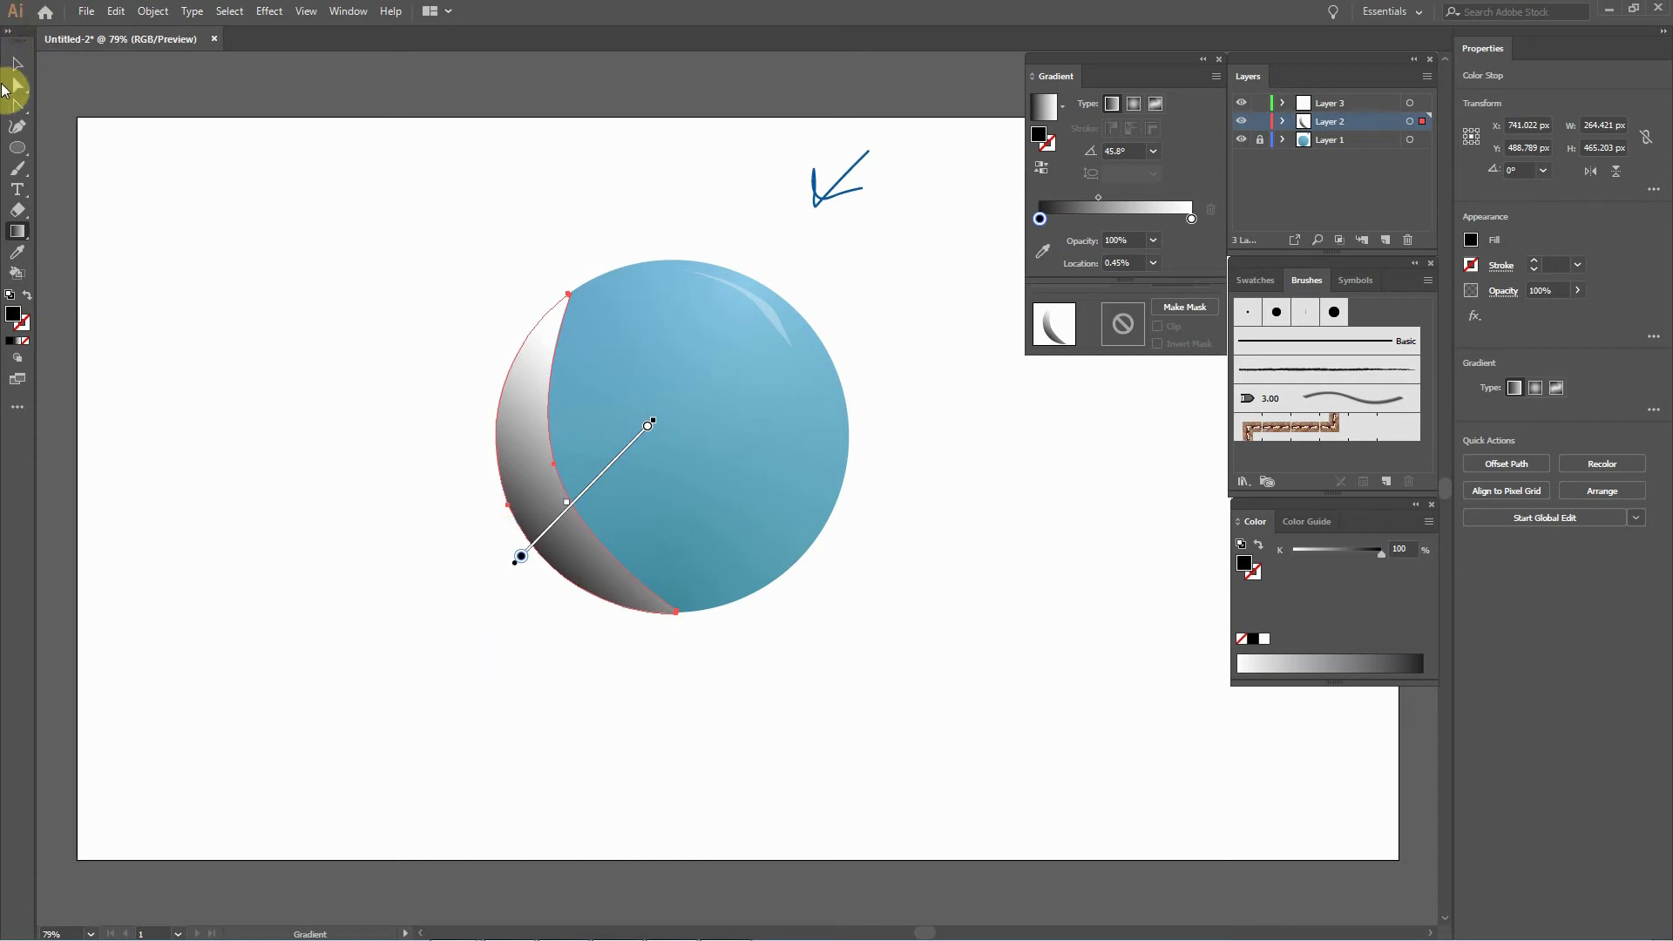
Try to recolor the gradient's black stop with teal 367D89 and a slightly lighter teal while it is in grayscale mode.
double_click(1041, 218)
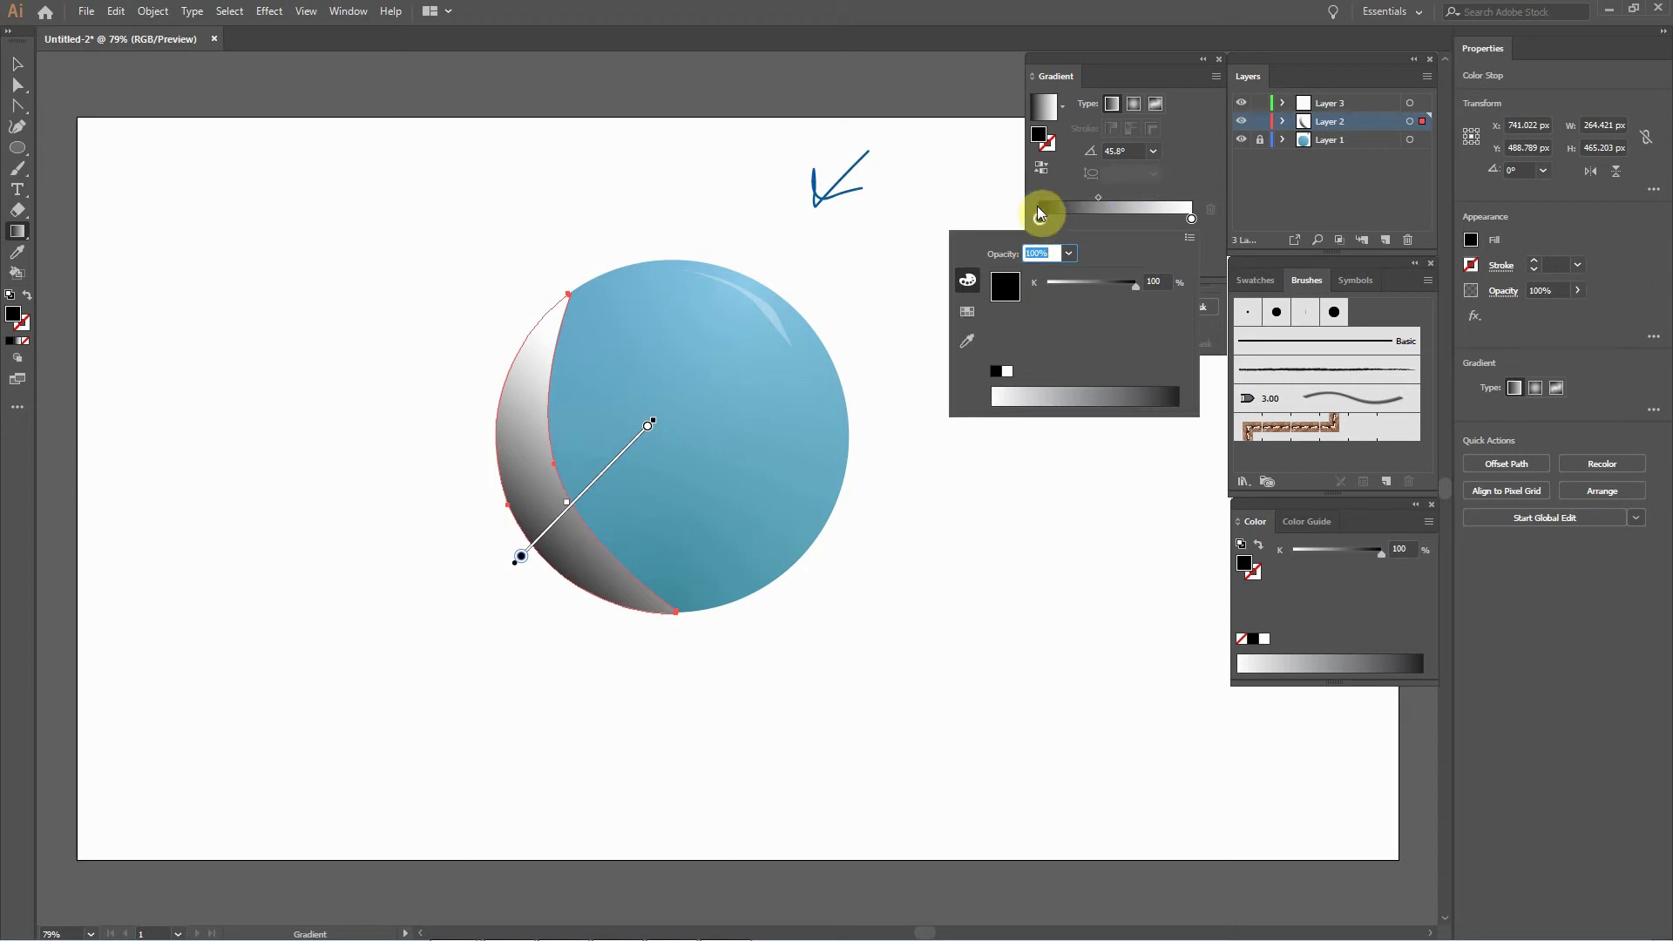
double_click(1042, 131)
mouse_move(1066, 525)
left_mouse_down()
mouse_move(1049, 463)
mouse_move(1019, 456)
mouse_move(1049, 489)
mouse_move(1028, 456)
mouse_move(1233, 411)
mouse_move(1026, 477)
left_mouse_up()
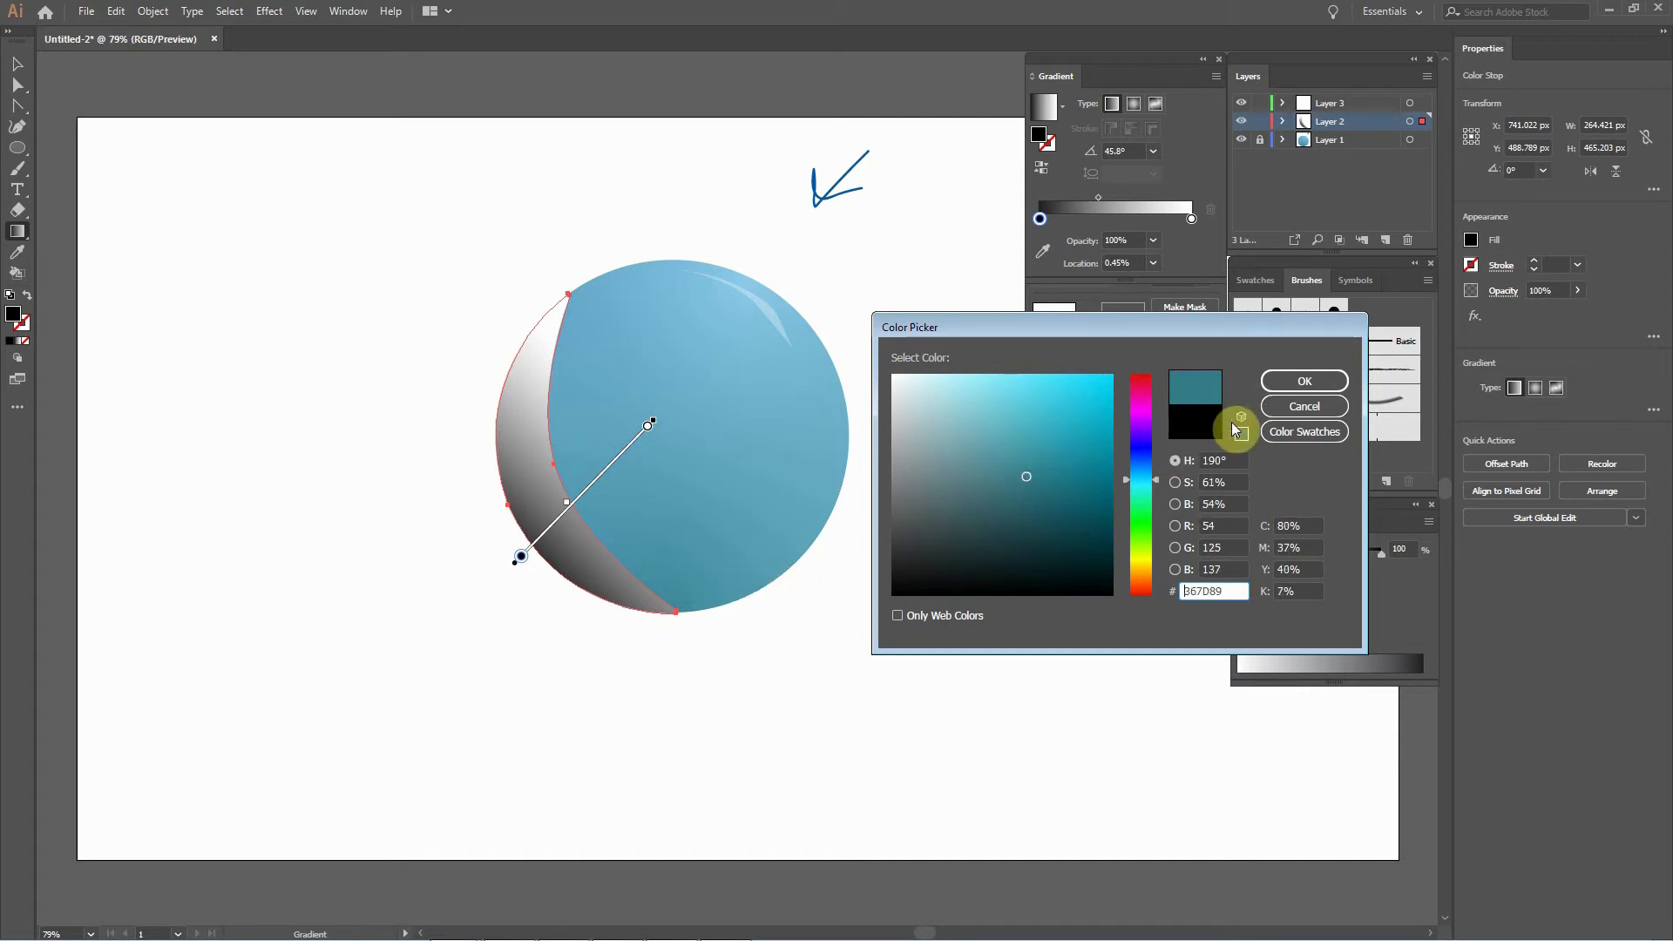
left_click(1304, 381)
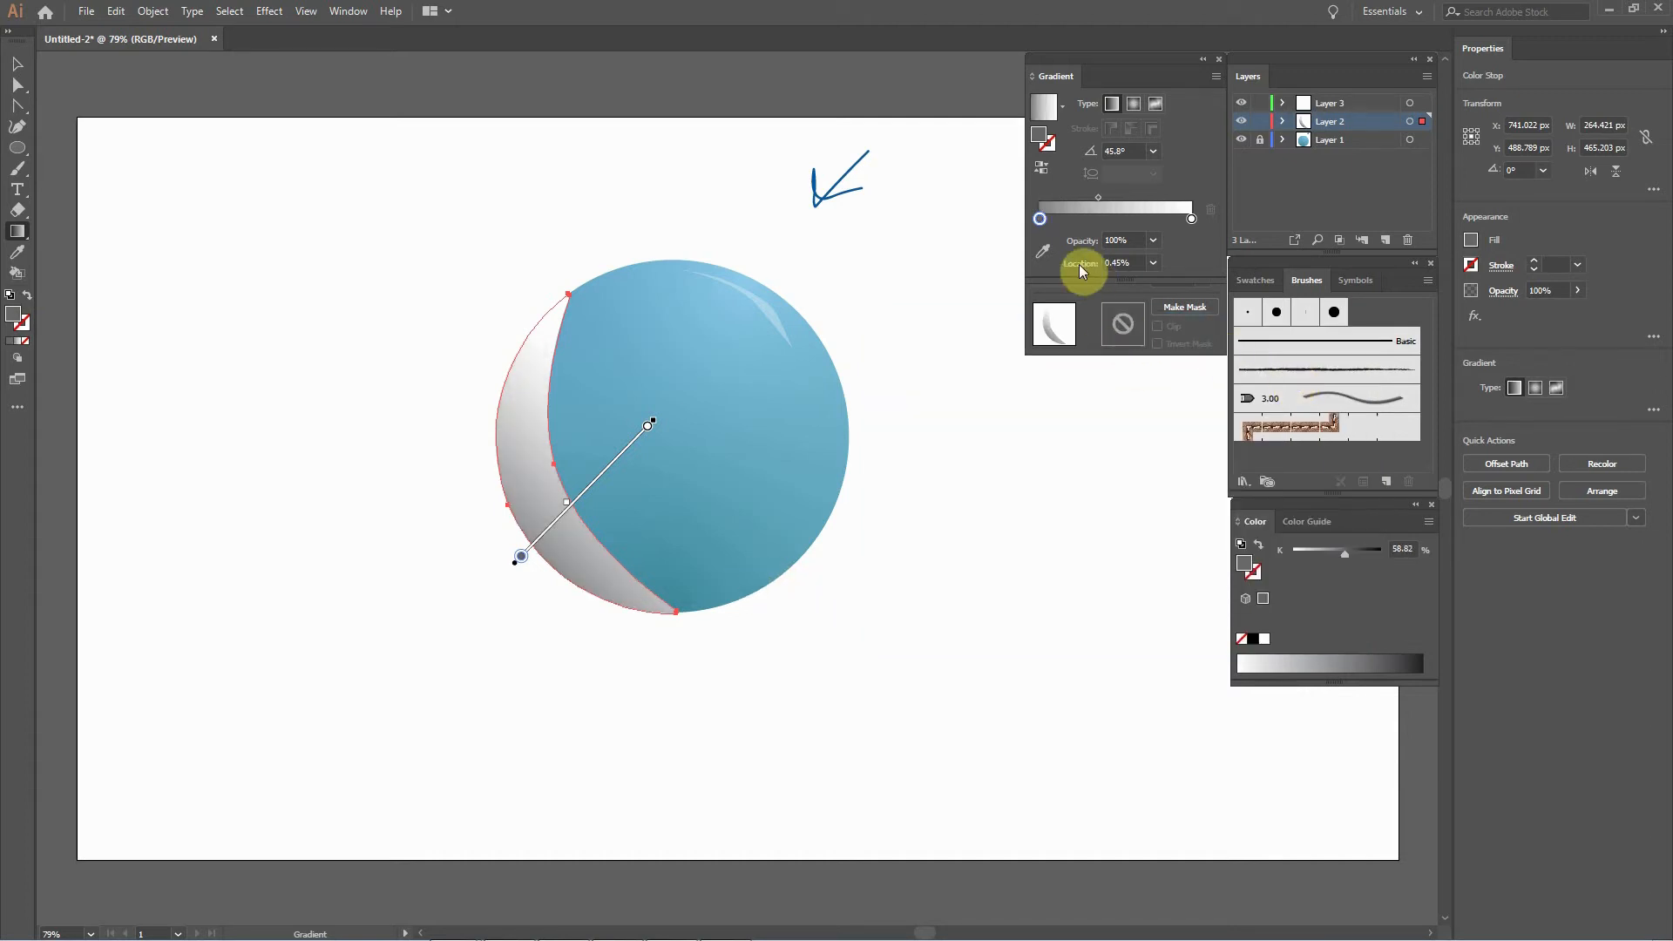
double_click(1040, 219)
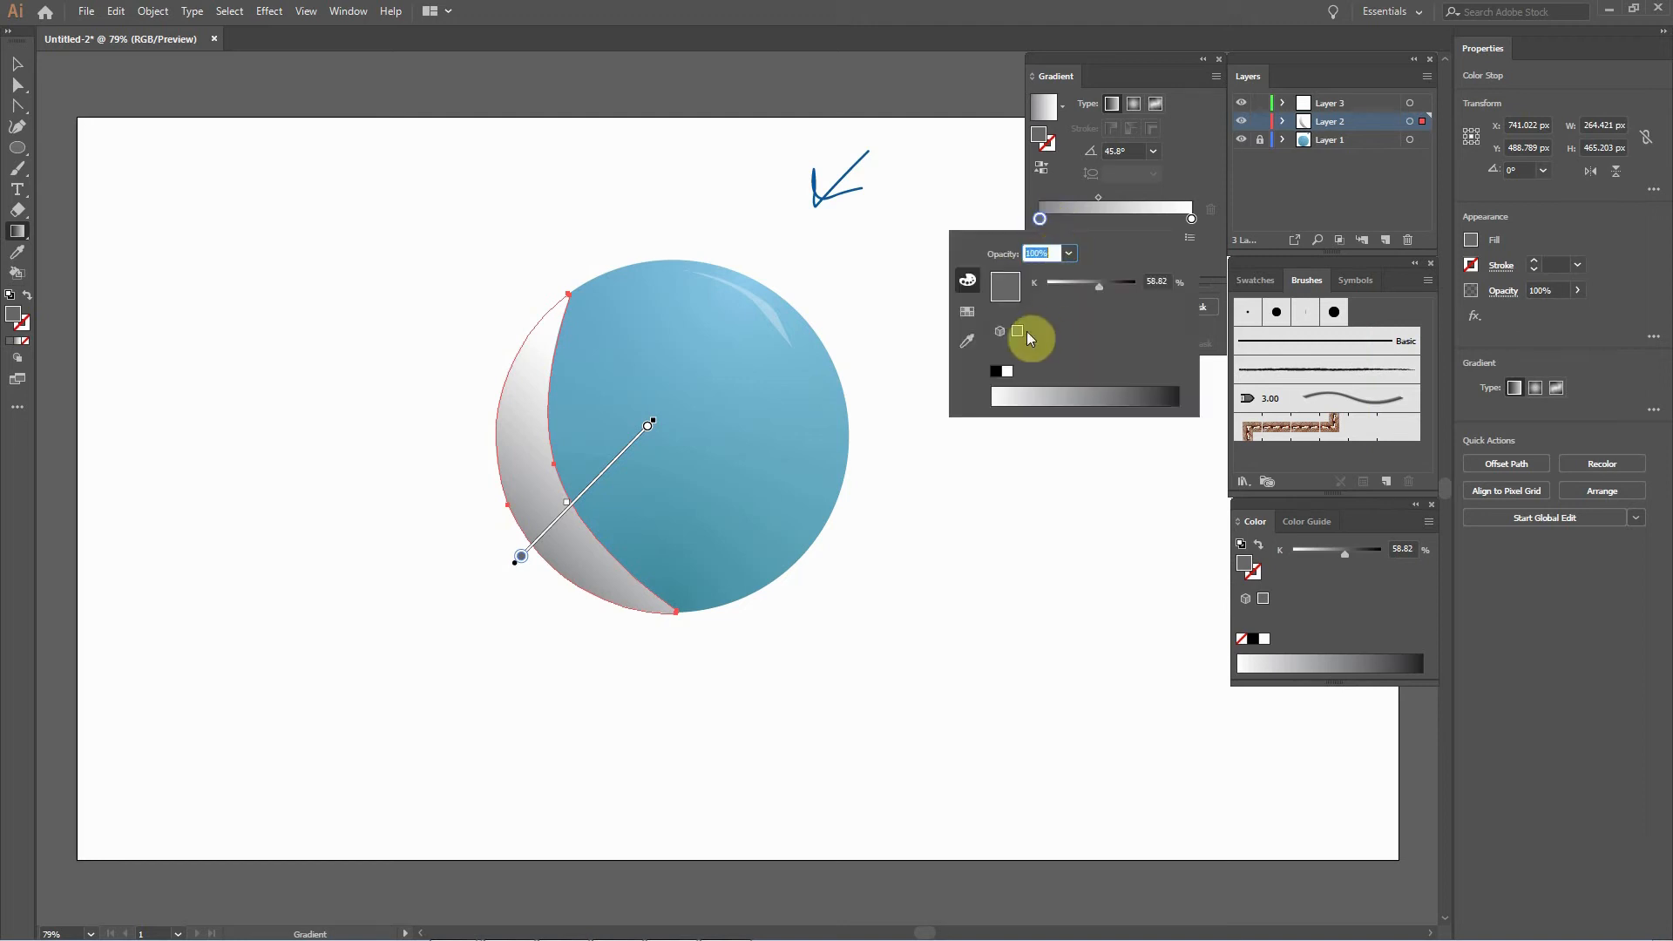
left_click(1213, 186)
double_click(1039, 134)
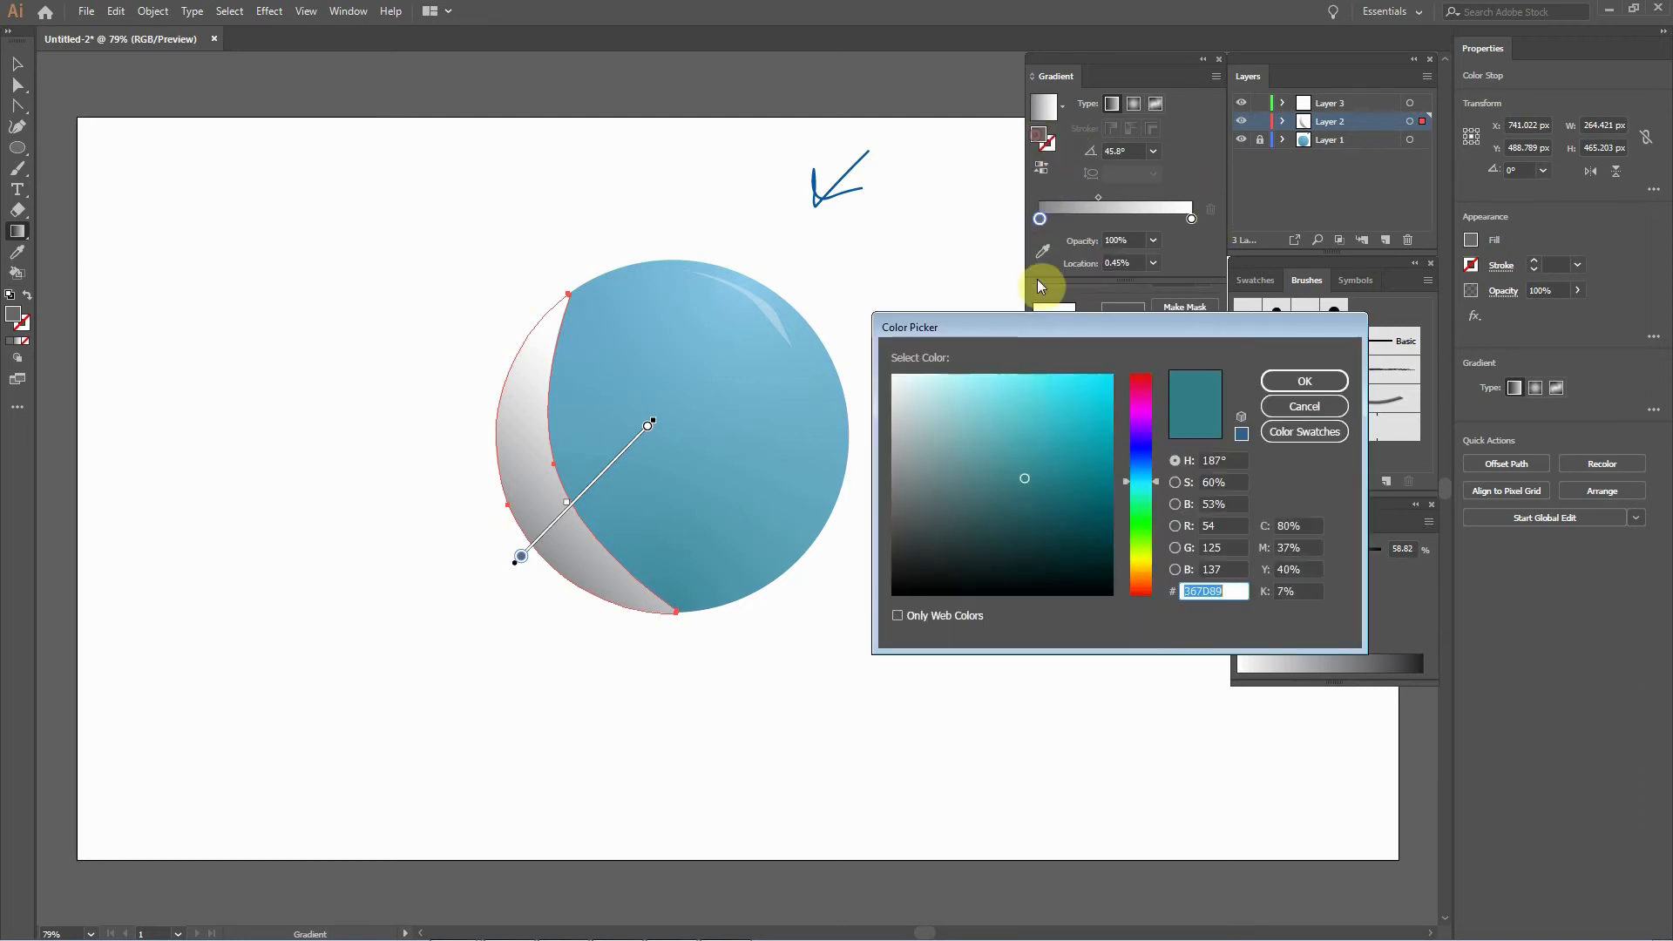
left_click(1025, 460)
left_click(1303, 383)
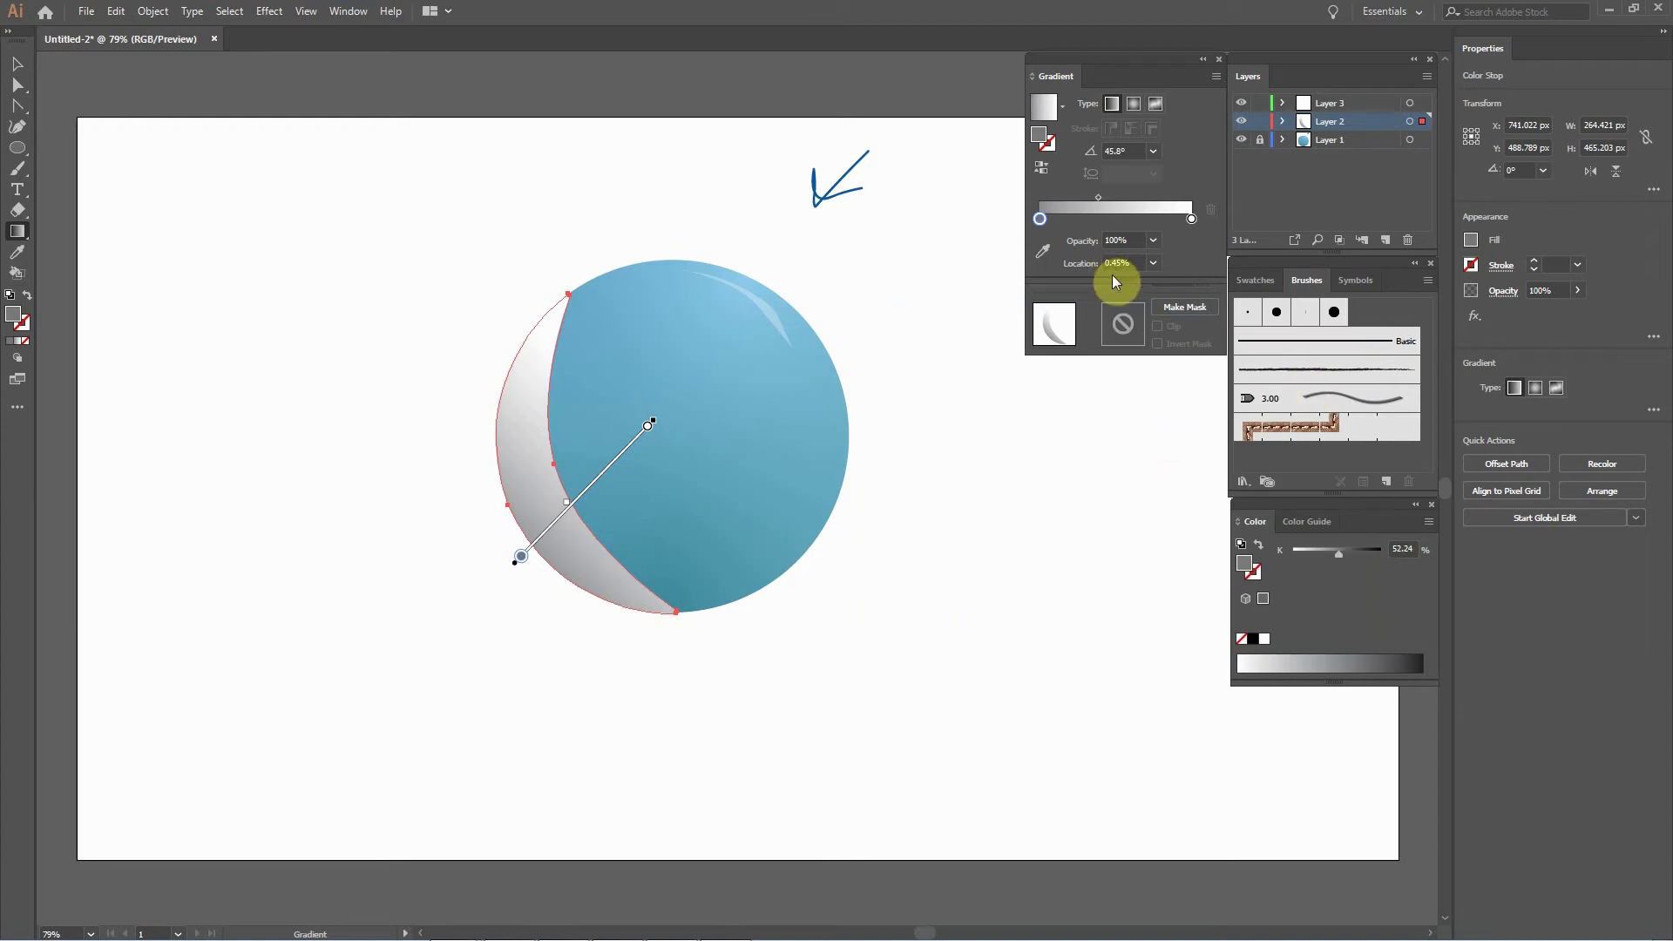
Give the gradient's dark stop an RGB blue swatch color and change it to 008AD4.
double_click(1040, 218)
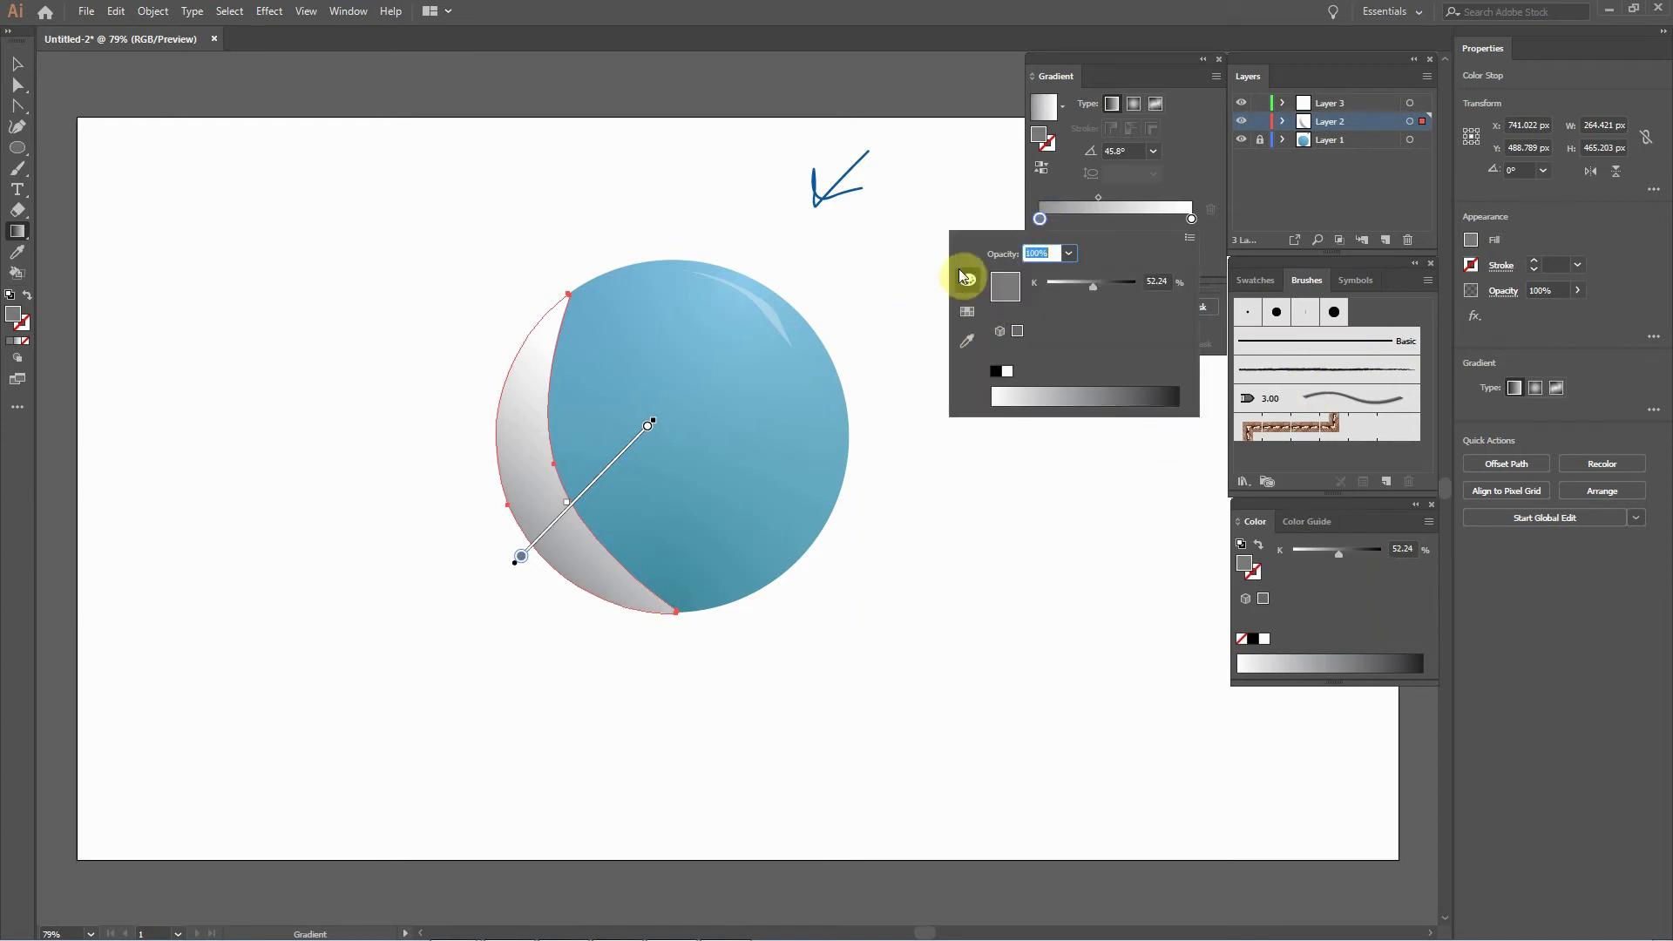
left_click(972, 311)
left_click(1040, 272)
left_click(1063, 274)
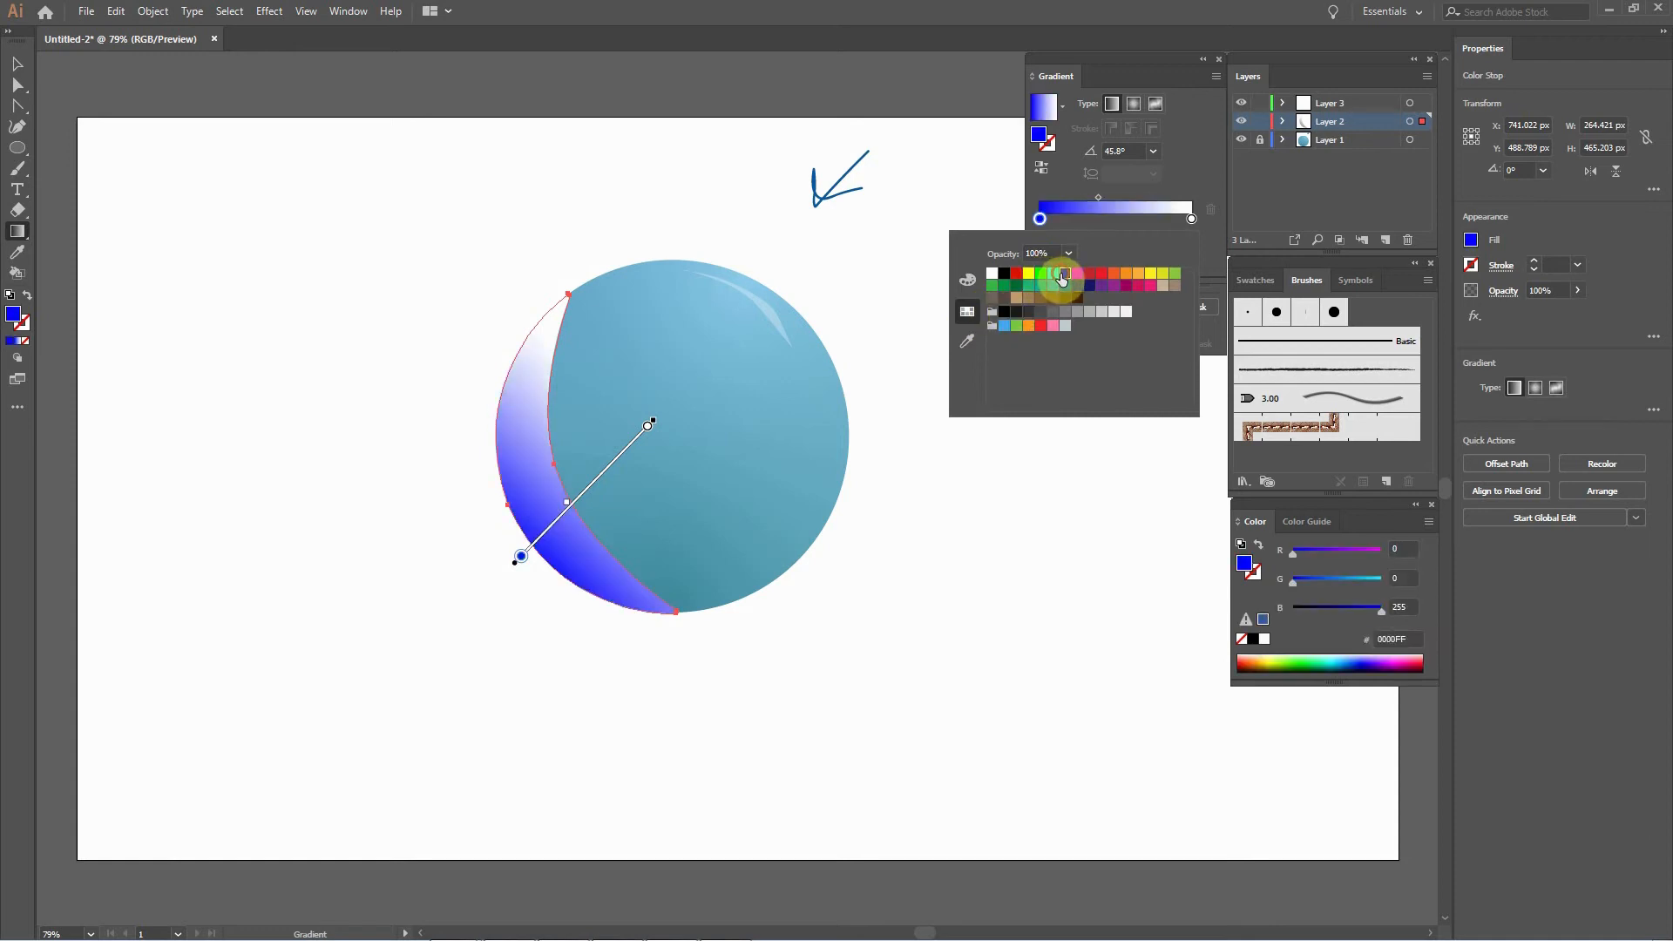
left_click(966, 280)
left_click_drag(1079, 394, 1101, 390)
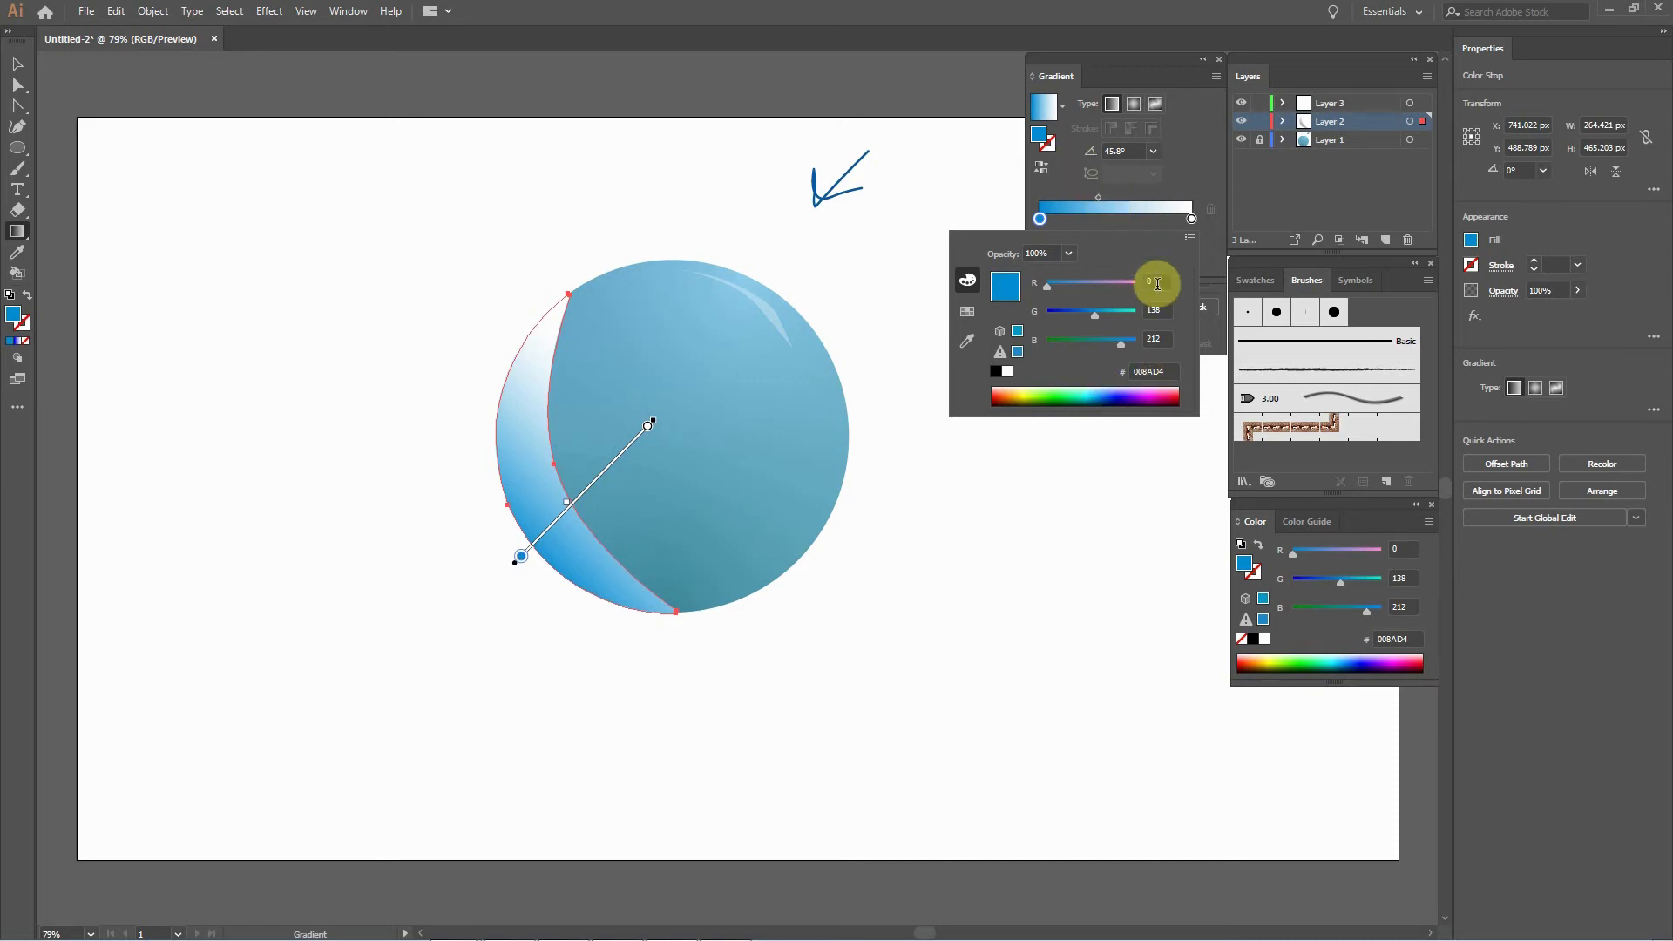
left_click(1164, 166)
Sample the ball's blue for the gradient's starting stop and darken it to 448799.
double_click(1039, 135)
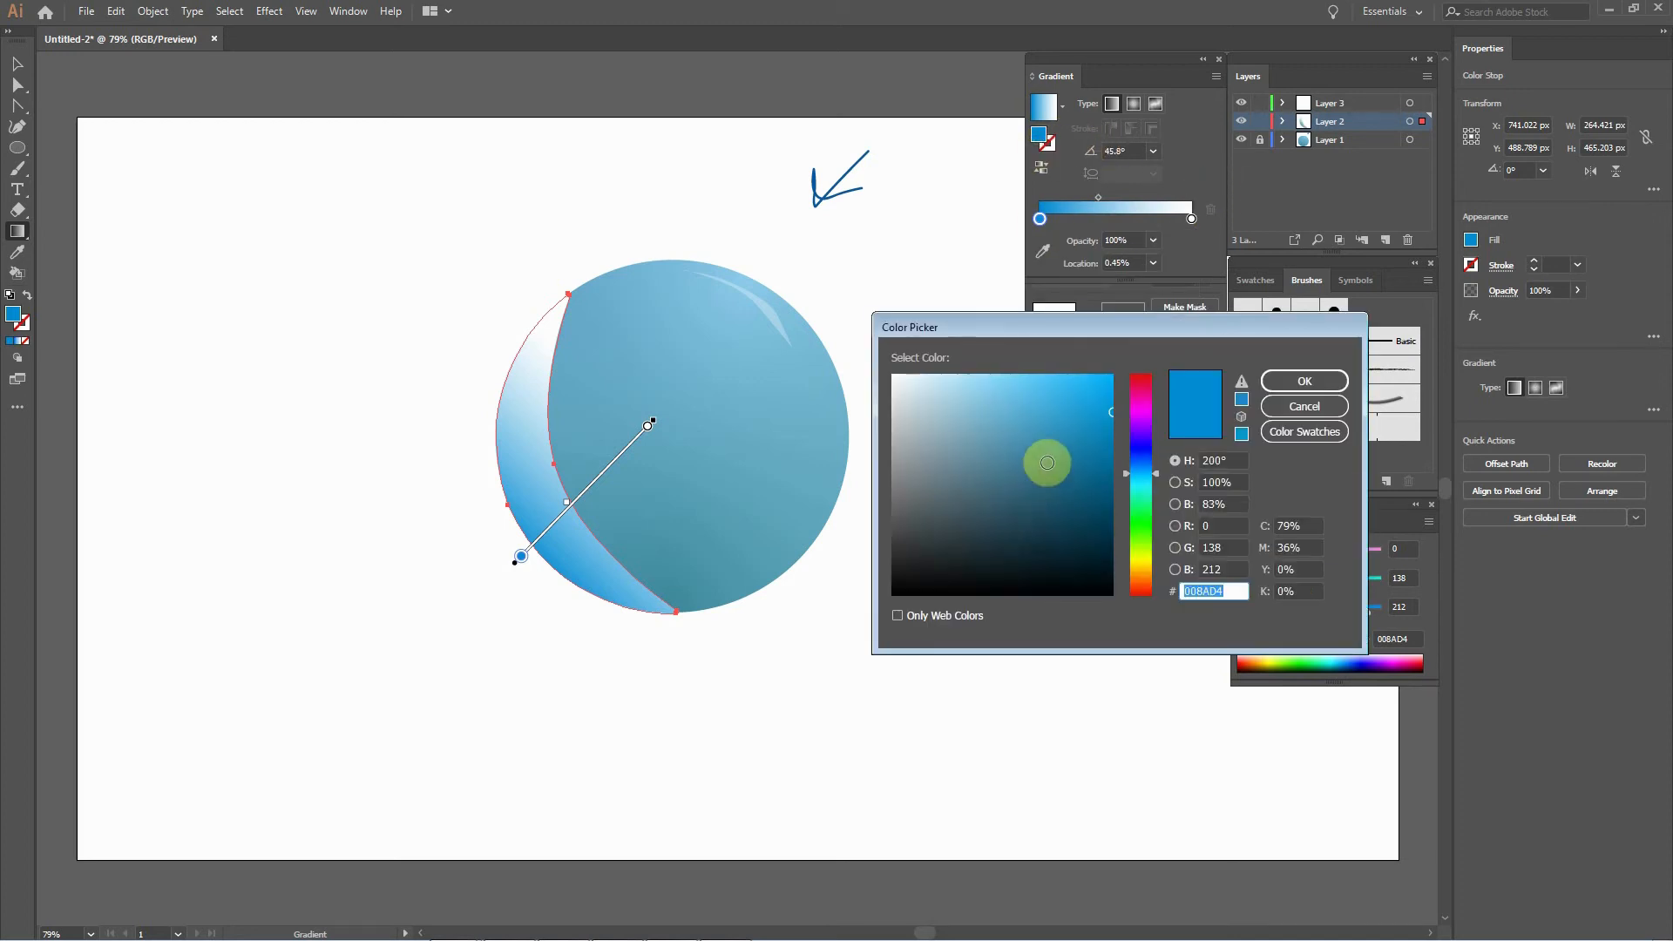
left_click(1315, 390)
left_click(1042, 251)
left_click(636, 510)
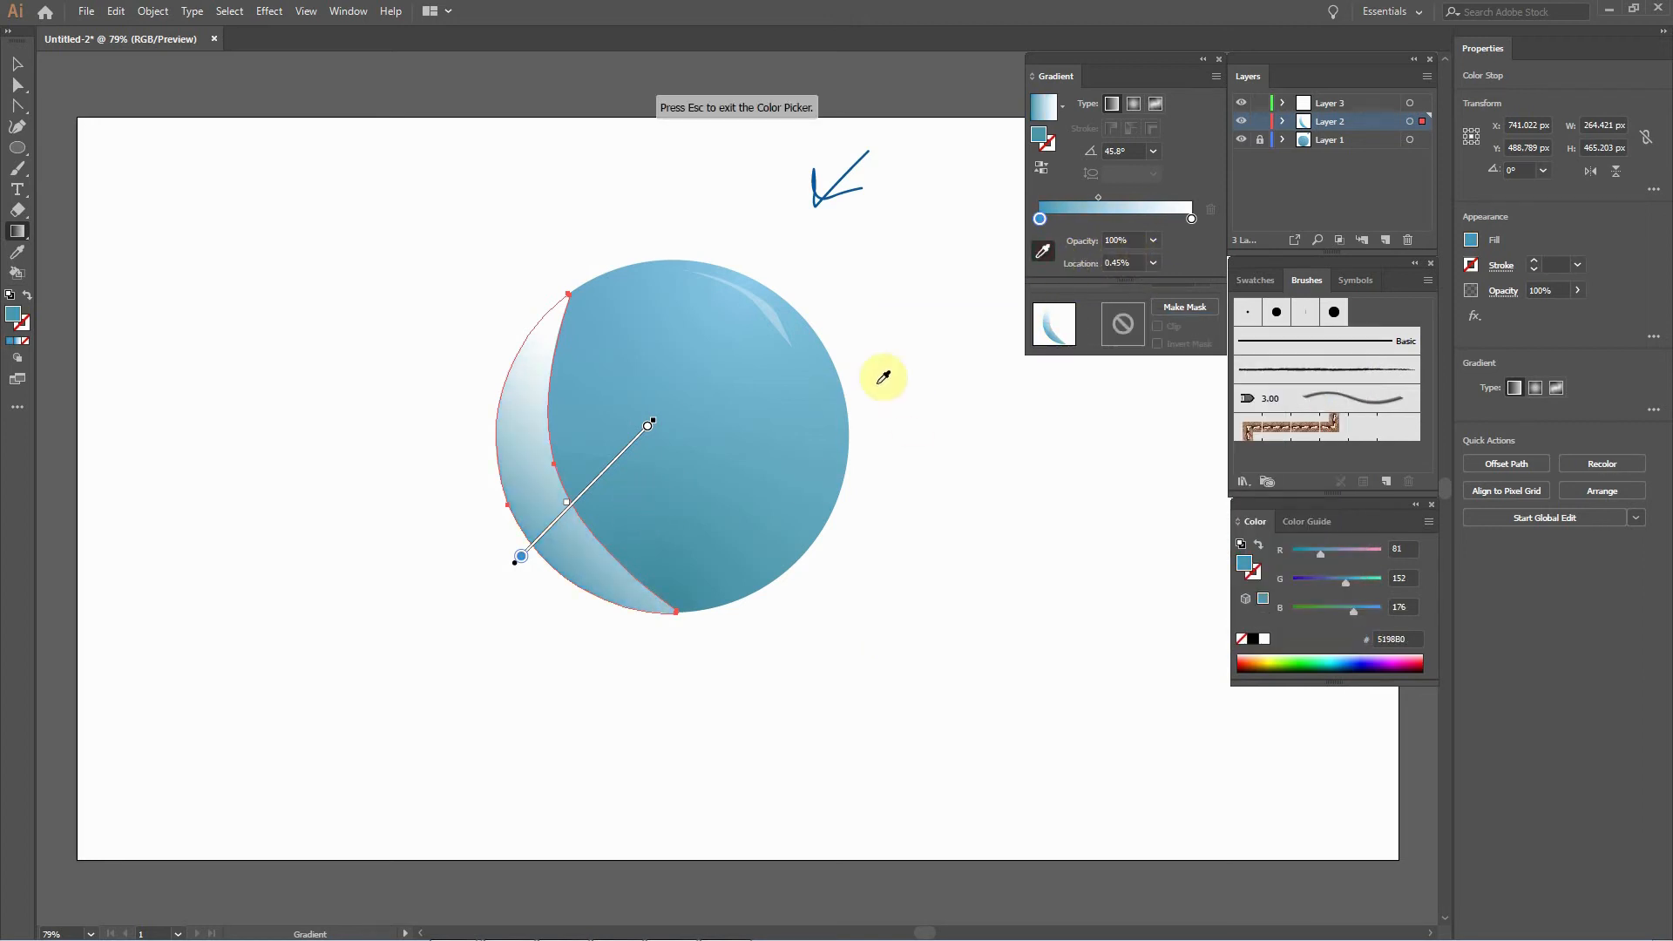
double_click(1038, 135)
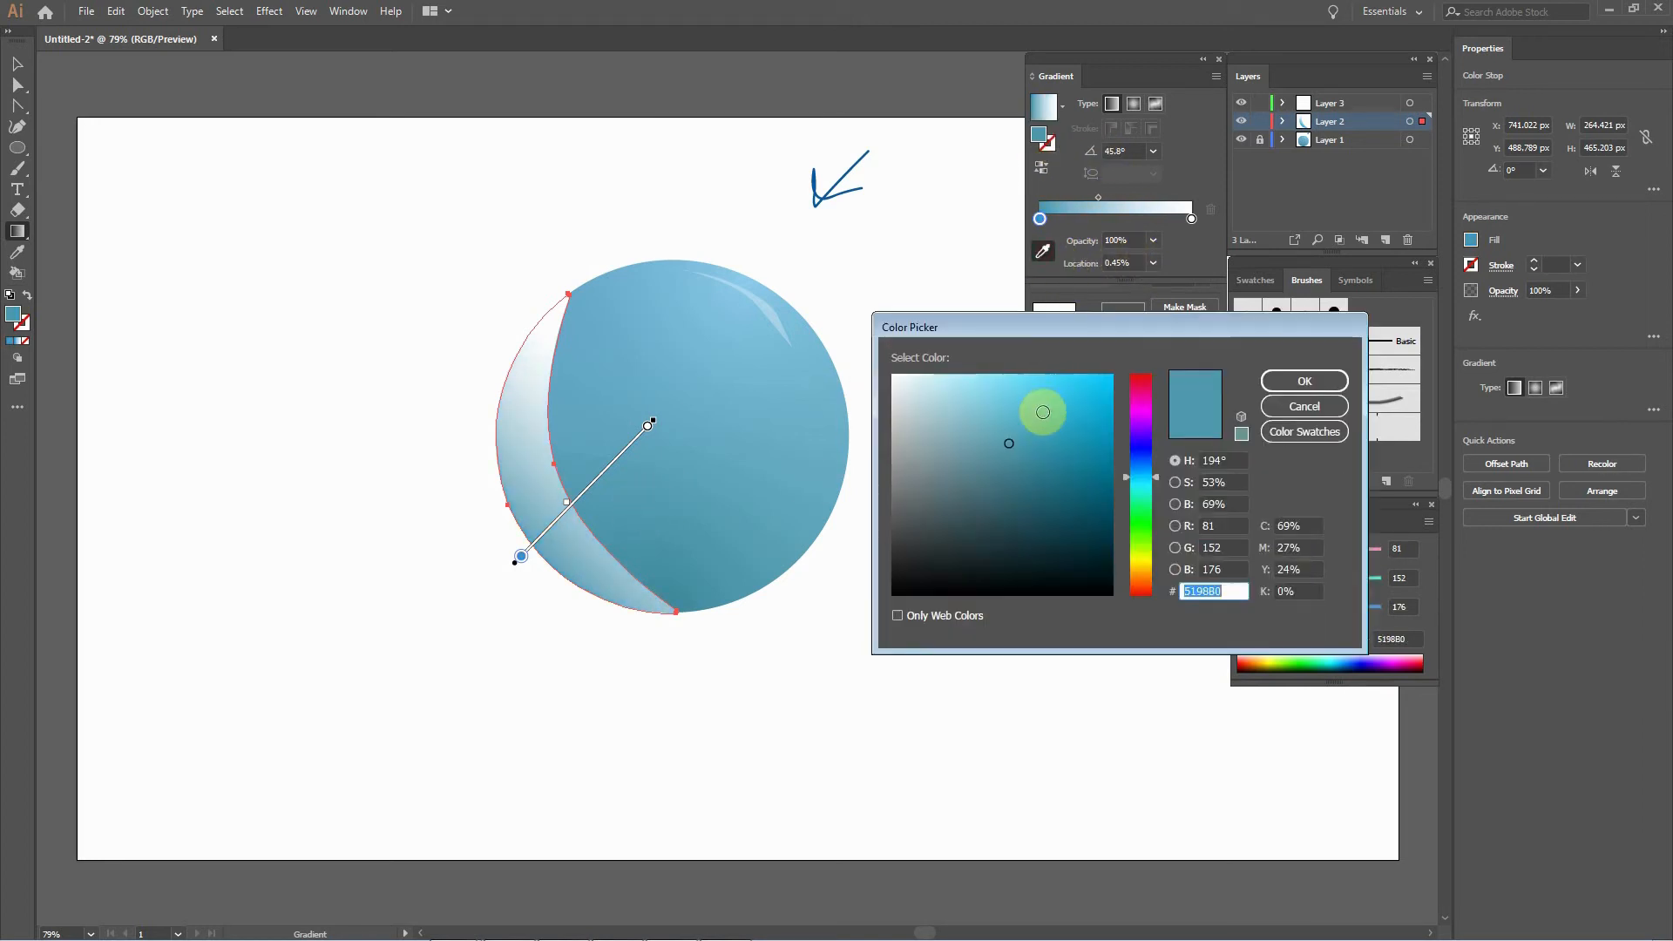
left_click(1015, 462)
left_click(1276, 387)
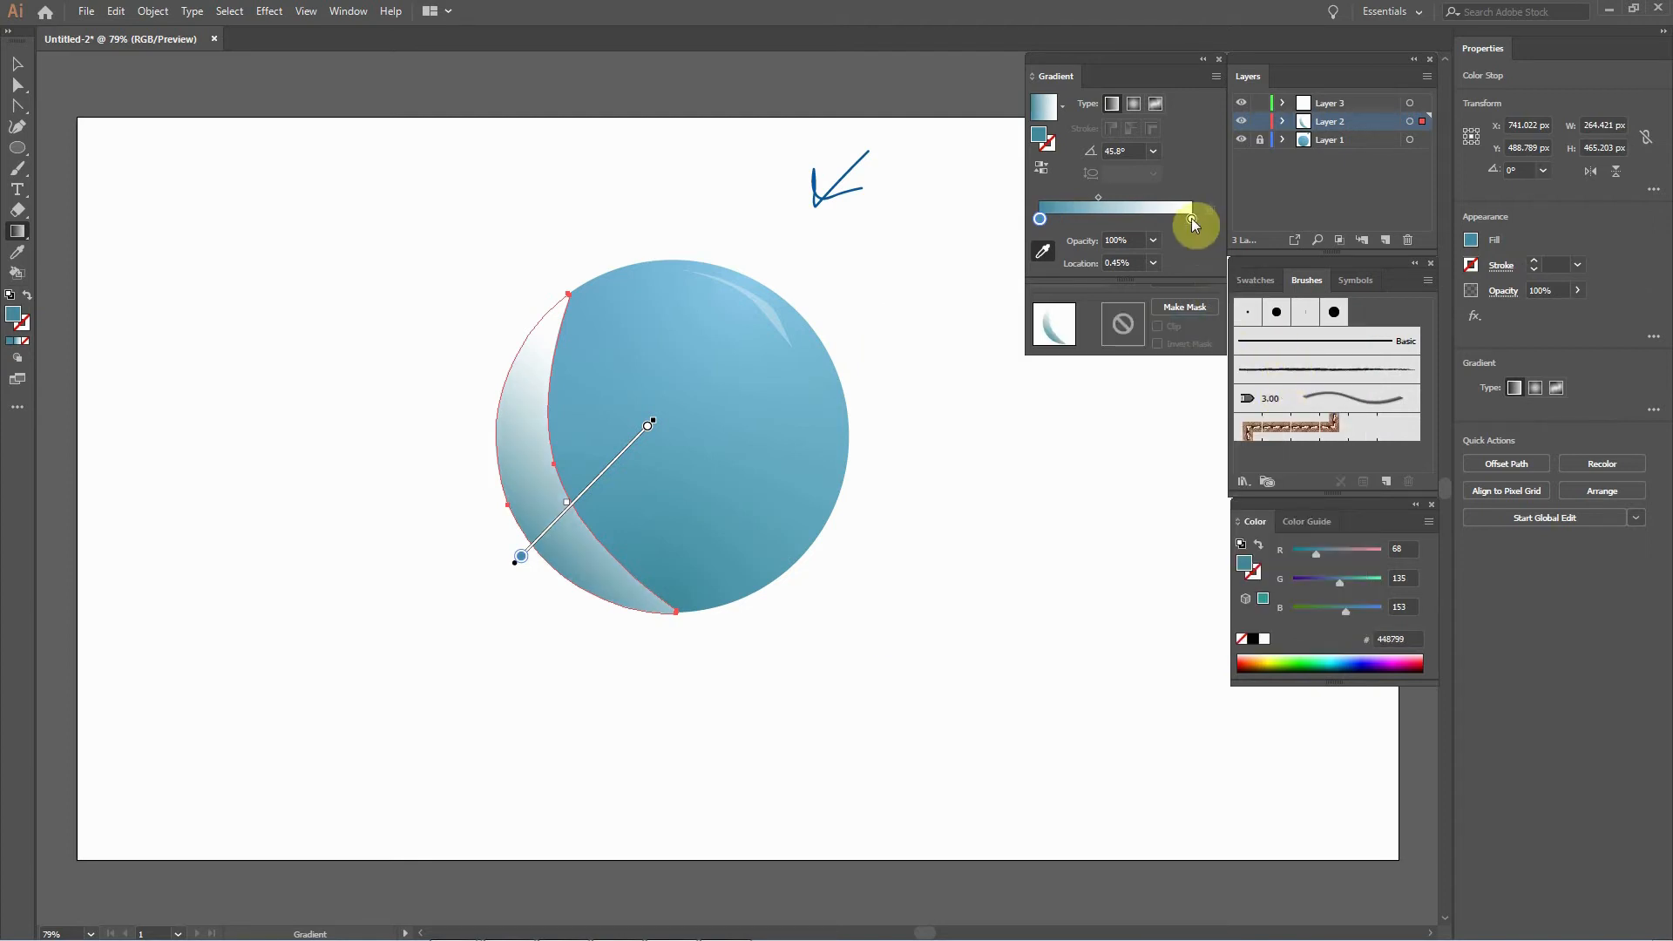
Sample the crescent's teal for the gradient's white end stop and lighten it to 6FA5B2.
left_click(1190, 217)
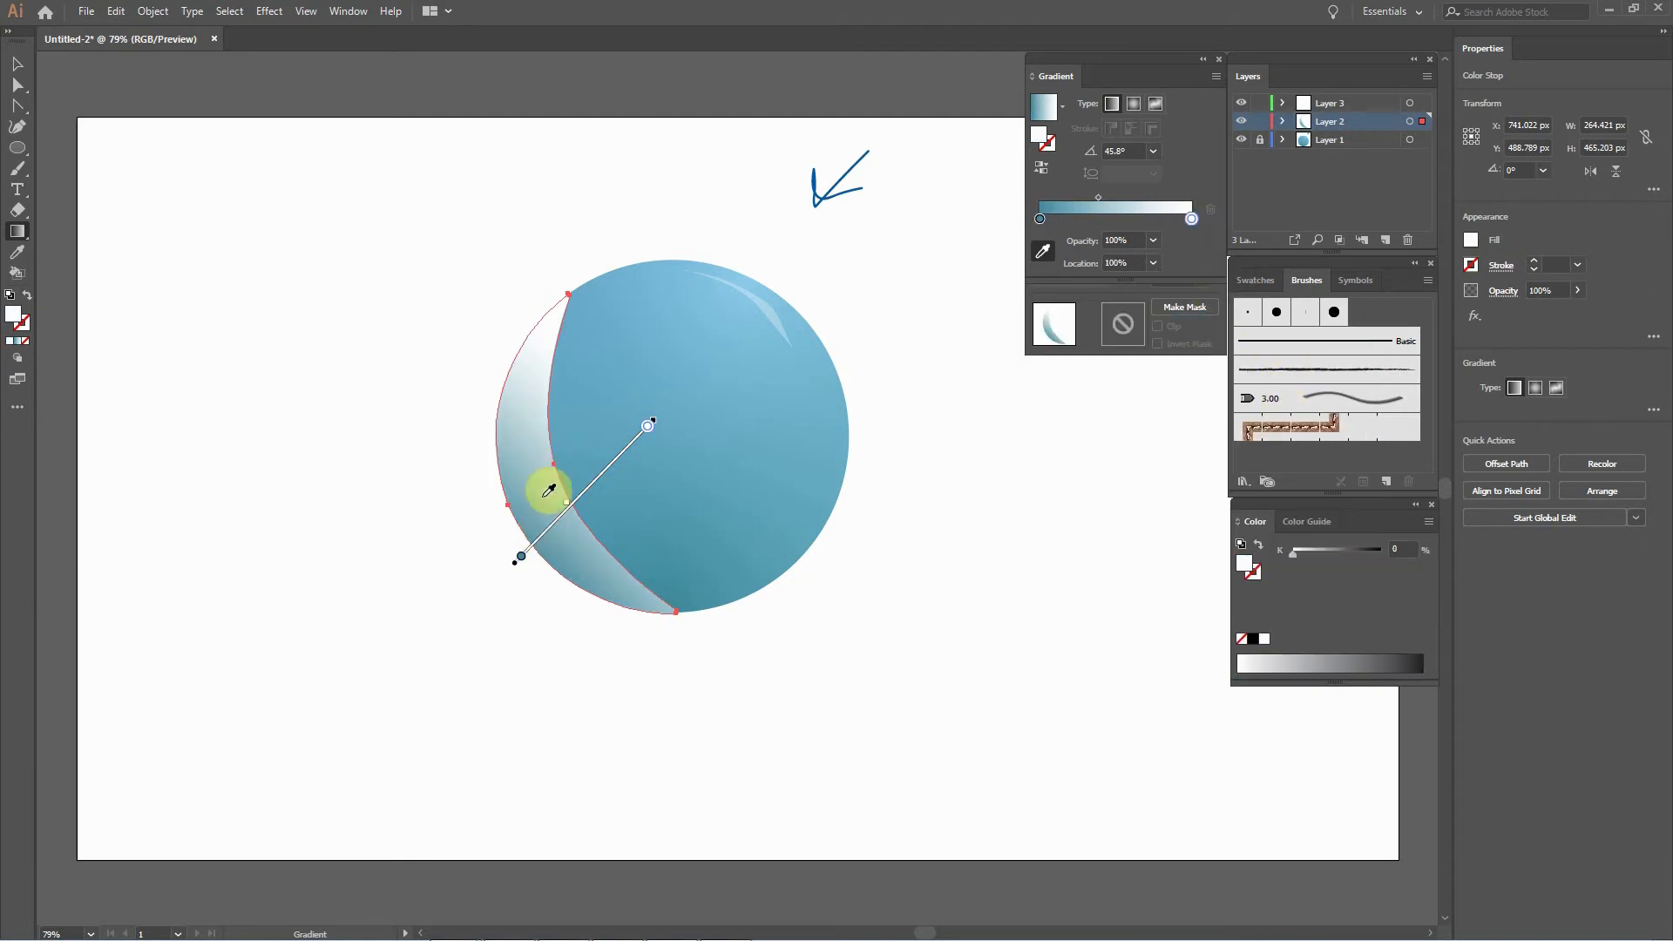
left_click(559, 556)
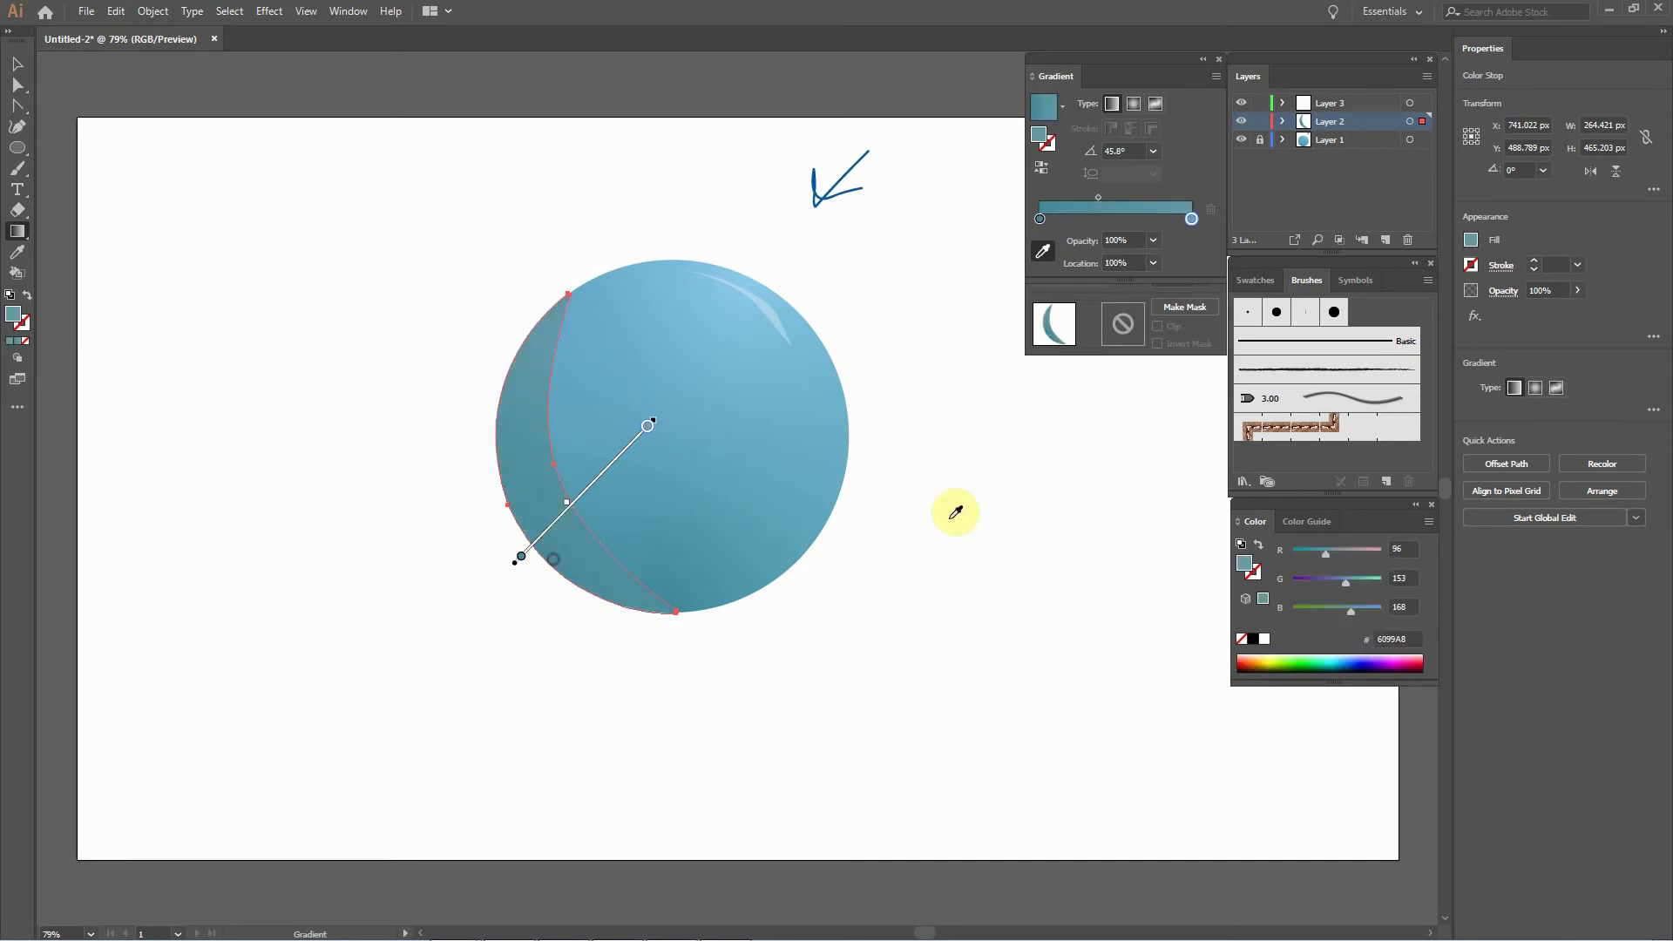
double_click(1190, 218)
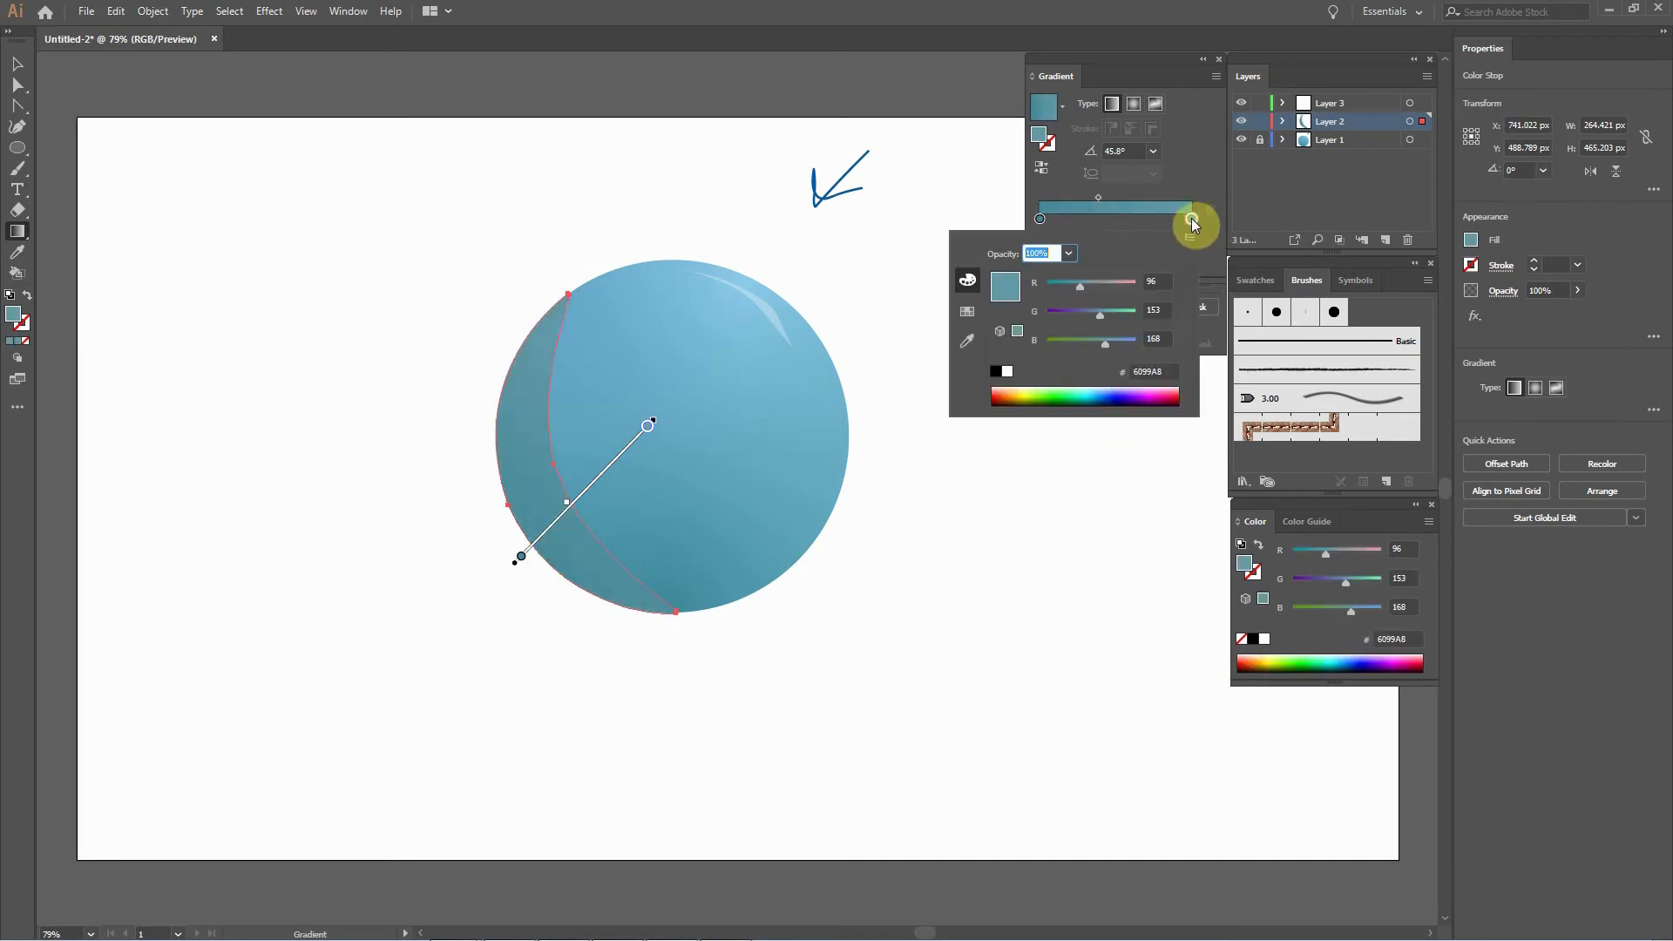
left_click(1190, 188)
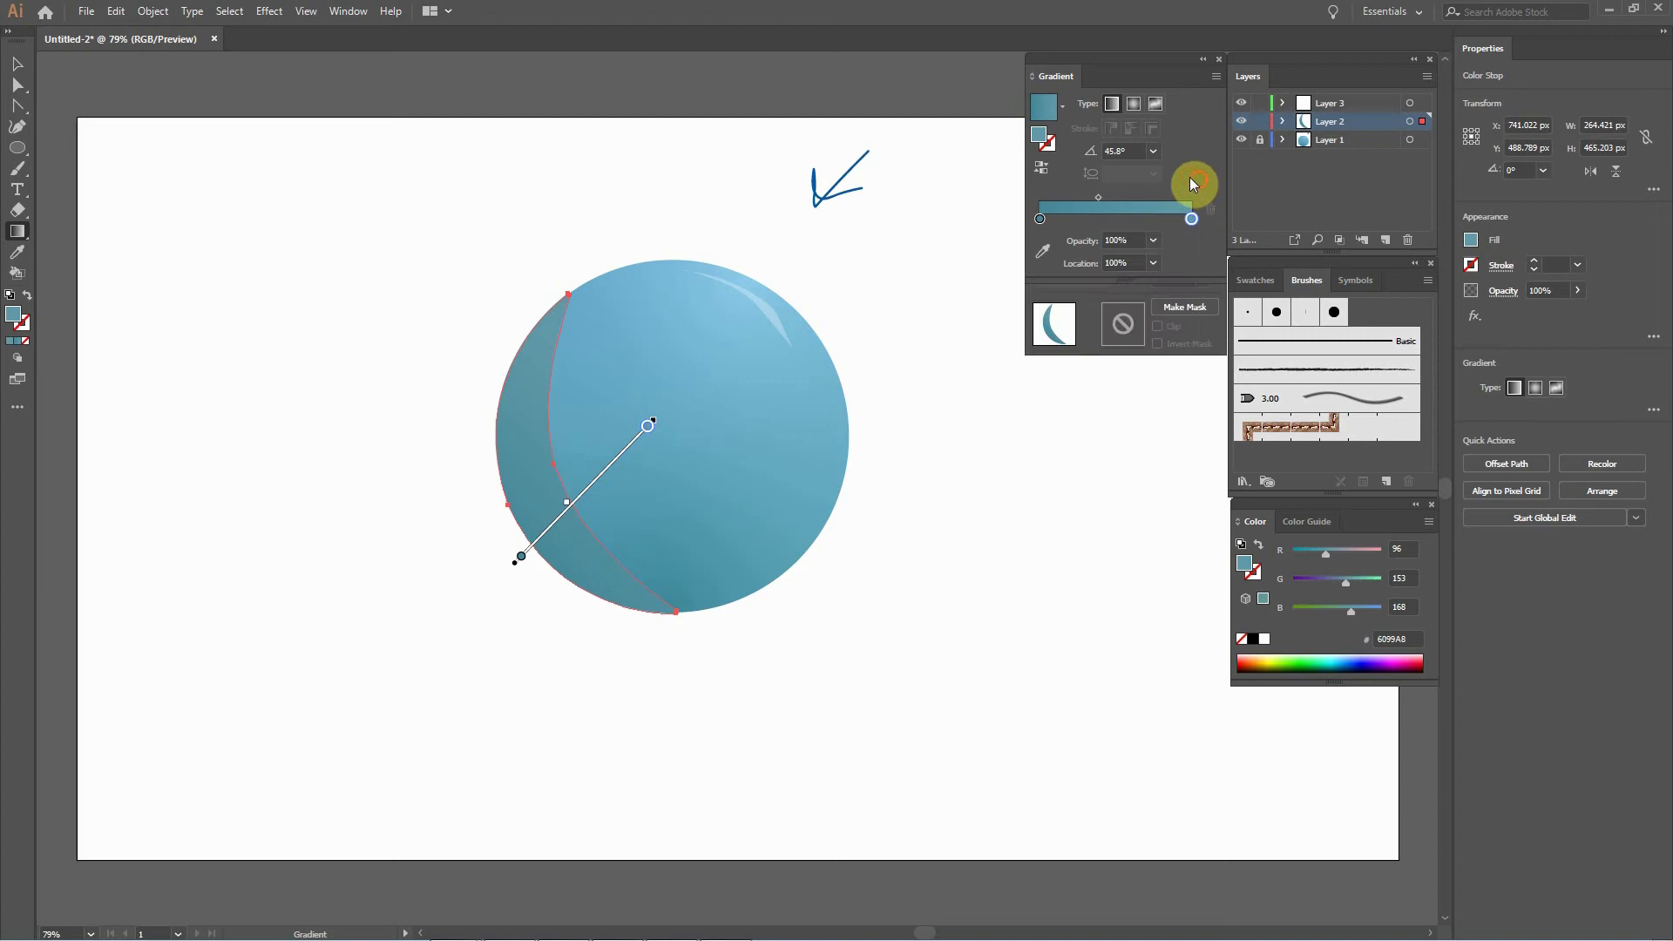
double_click(1036, 137)
left_click(976, 441)
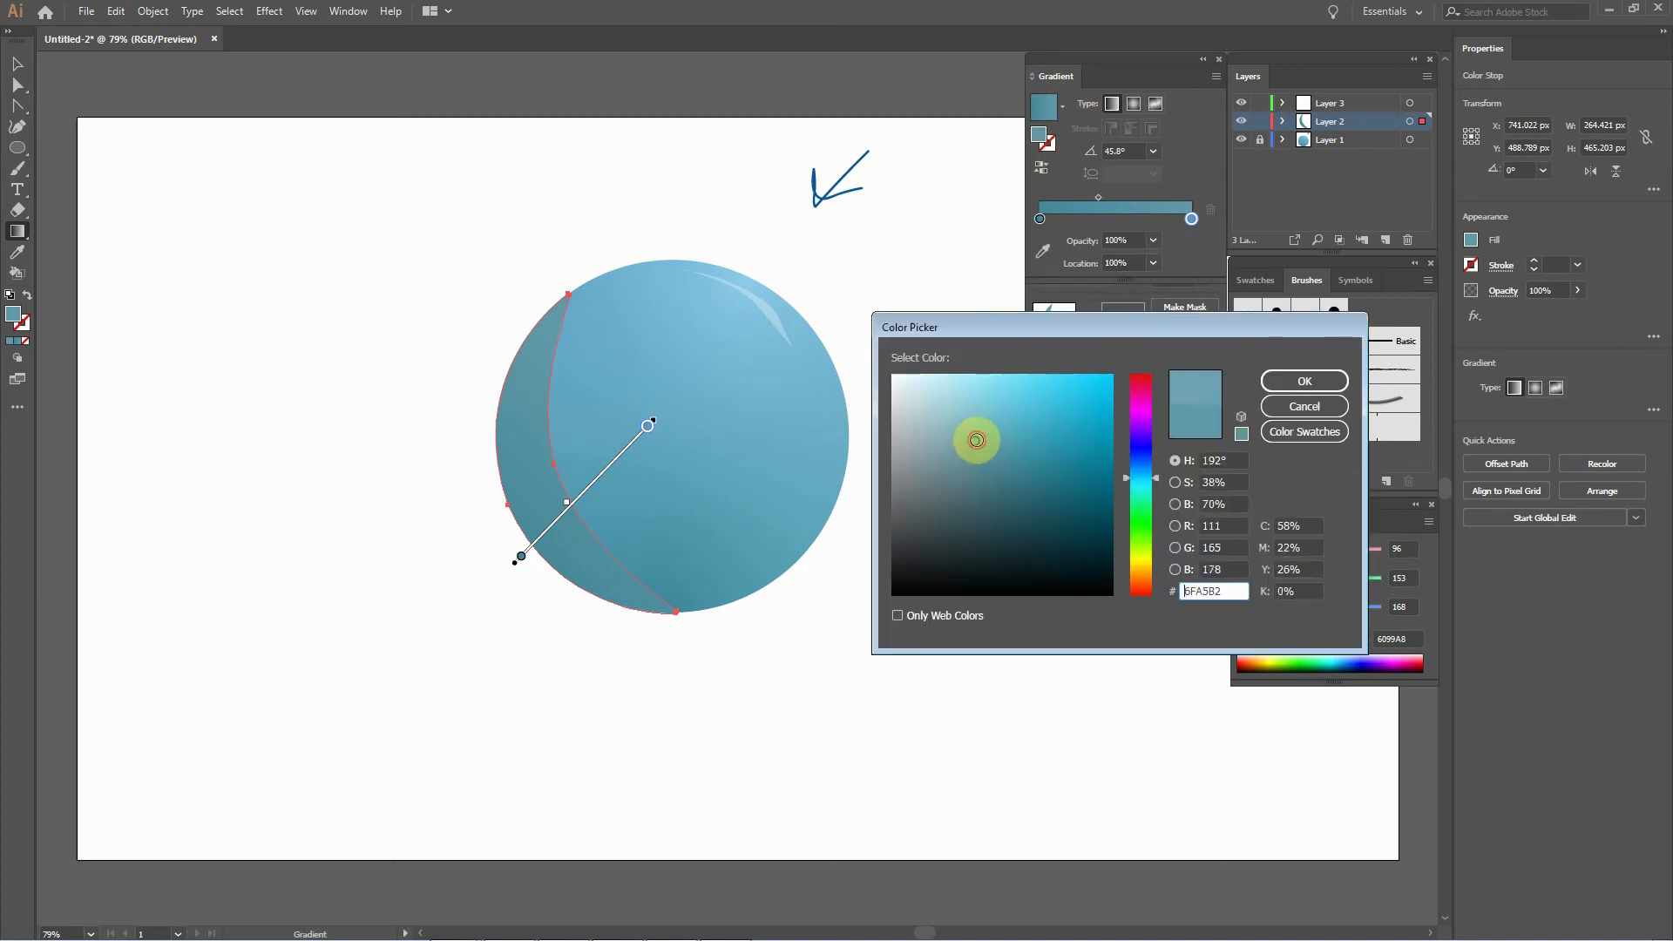
left_click(1304, 381)
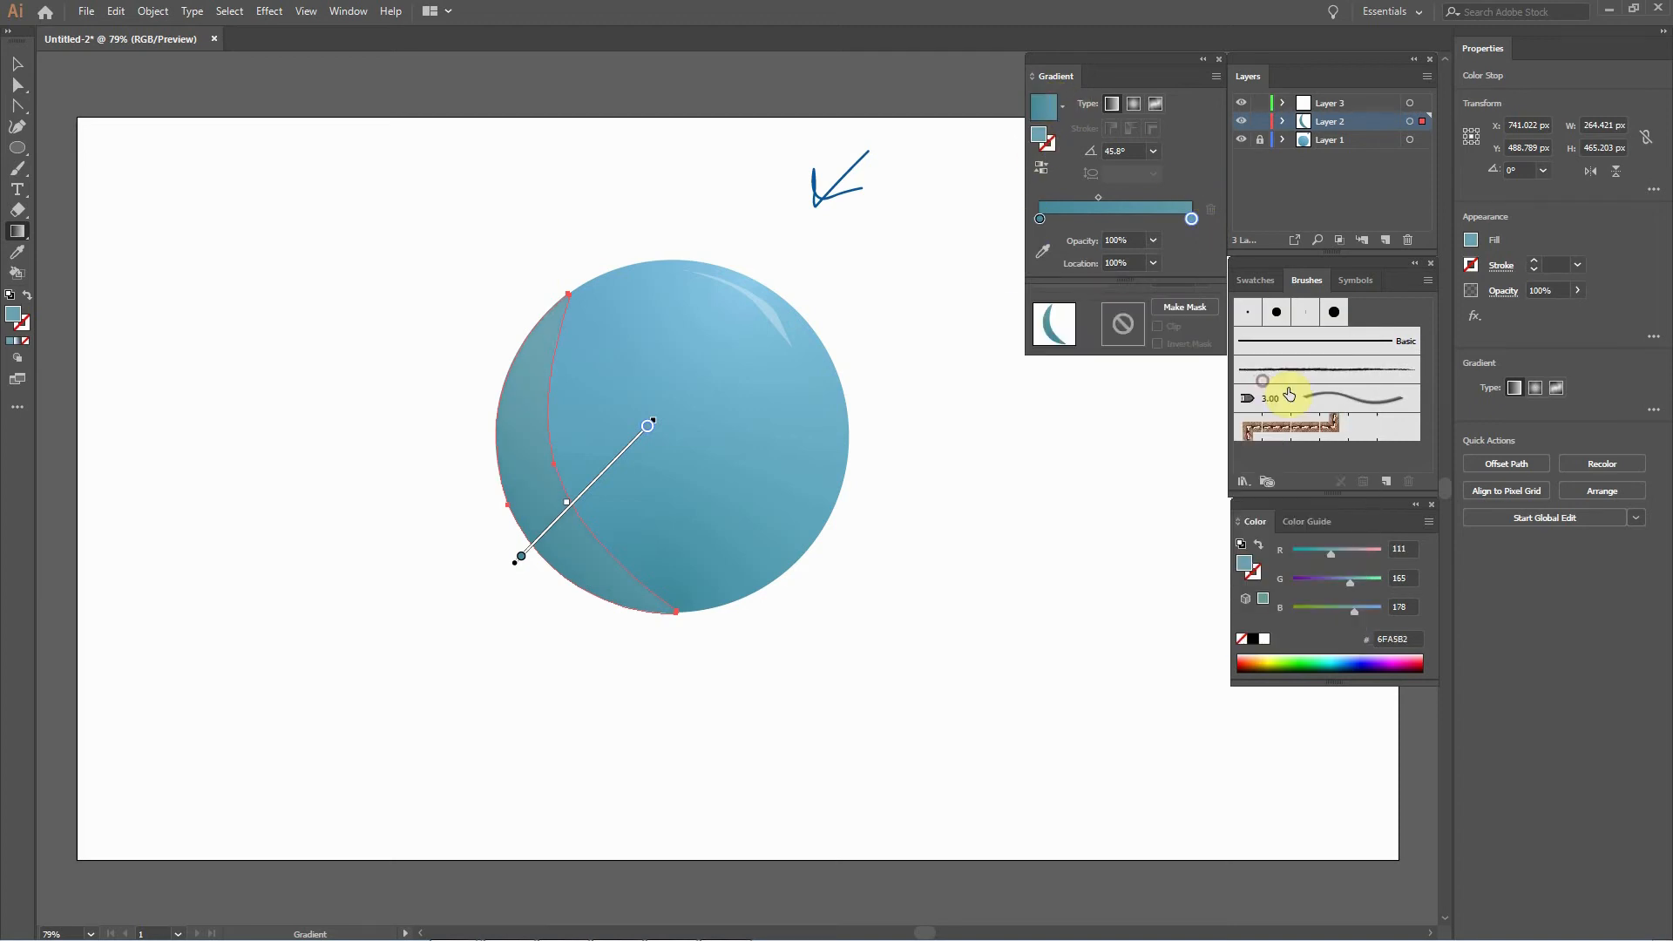
Reduce the opacity of the gradient's lighter end stop to 30%.
left_click(1153, 240)
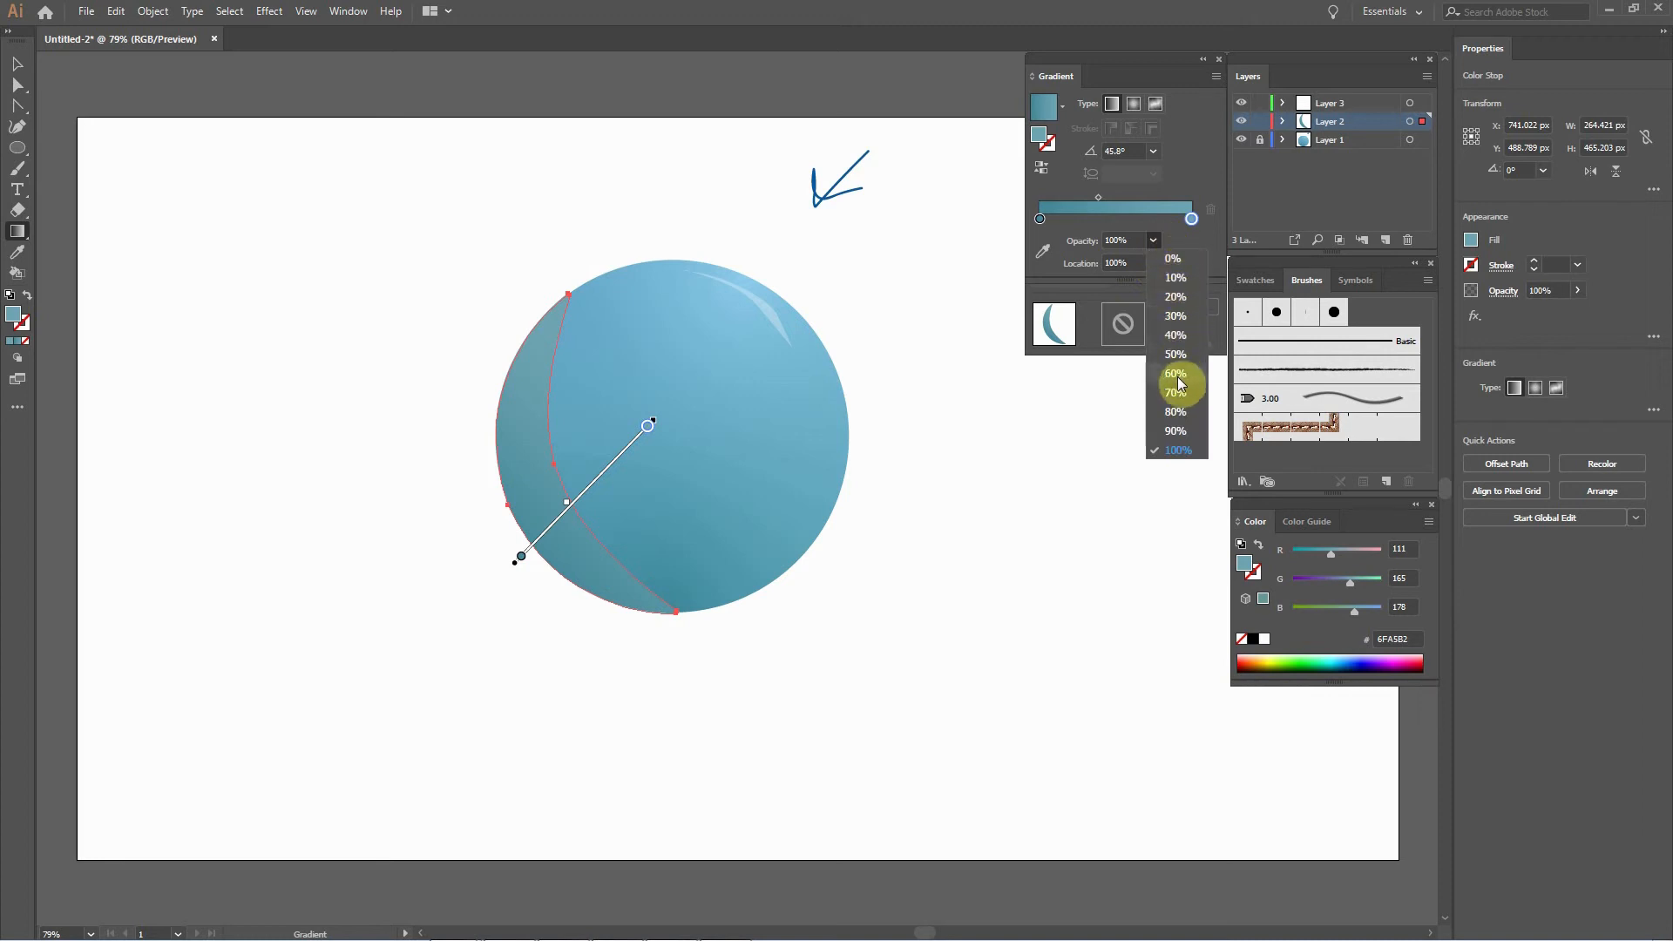
left_click(1175, 402)
left_click(1153, 240)
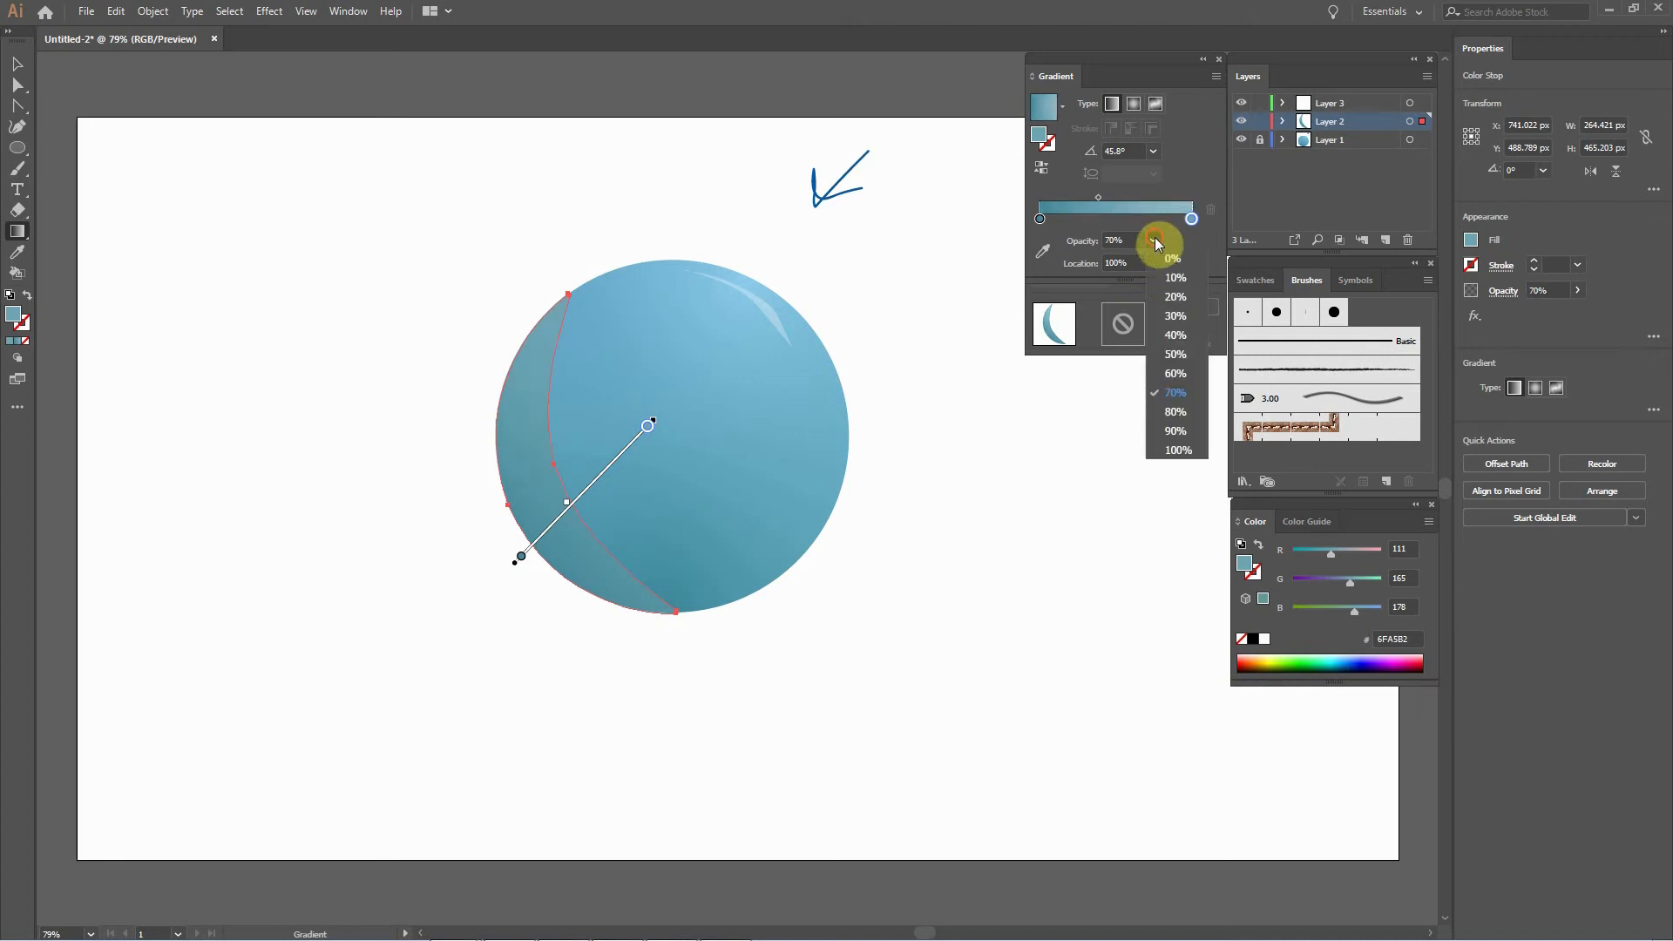
left_click(1176, 315)
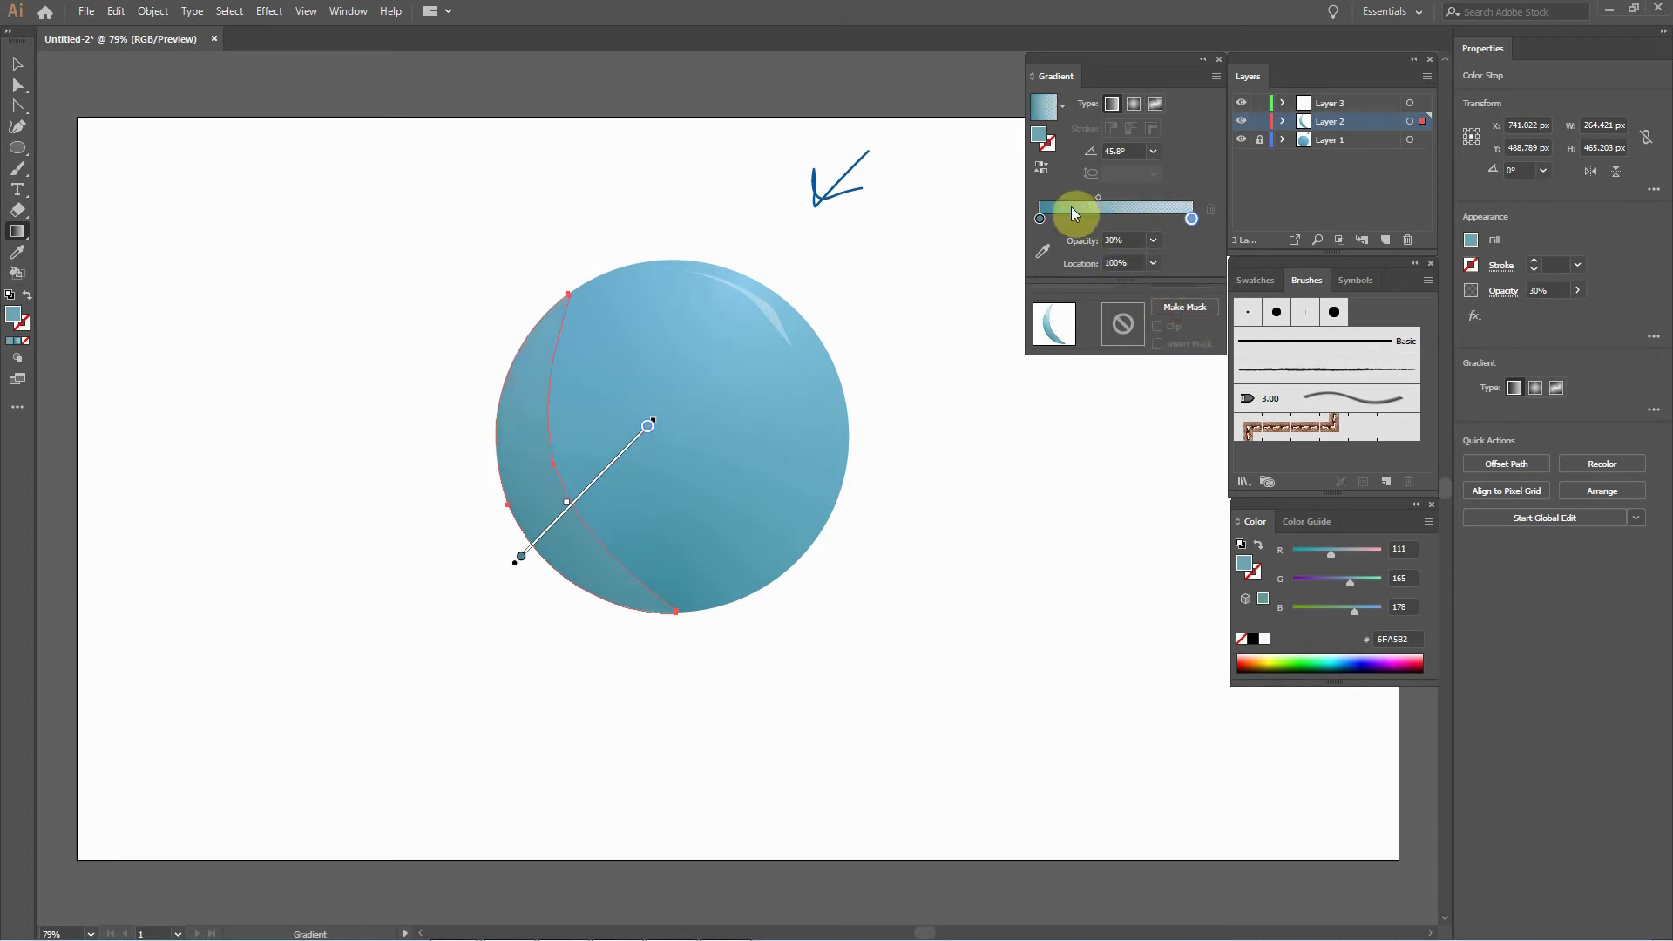
Reduce the opacity of the crescent gradient's dark starting stop to 80% and deselect the crescent.
left_click(1038, 219)
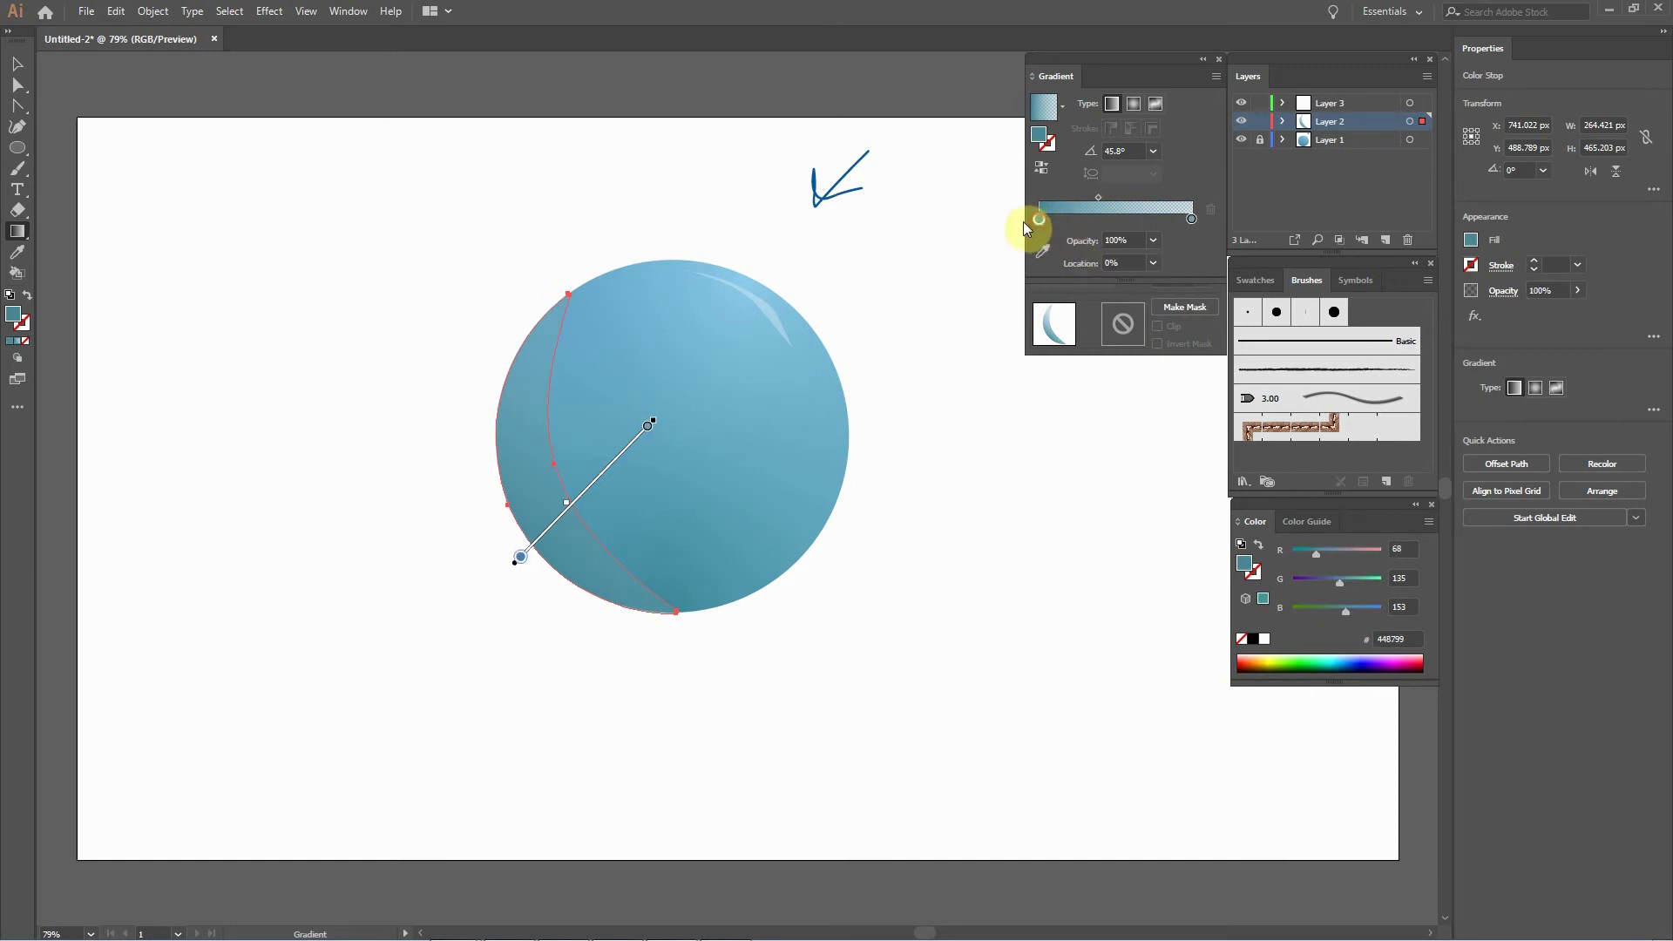
left_click(1151, 266)
left_click(1153, 242)
left_click(1153, 242)
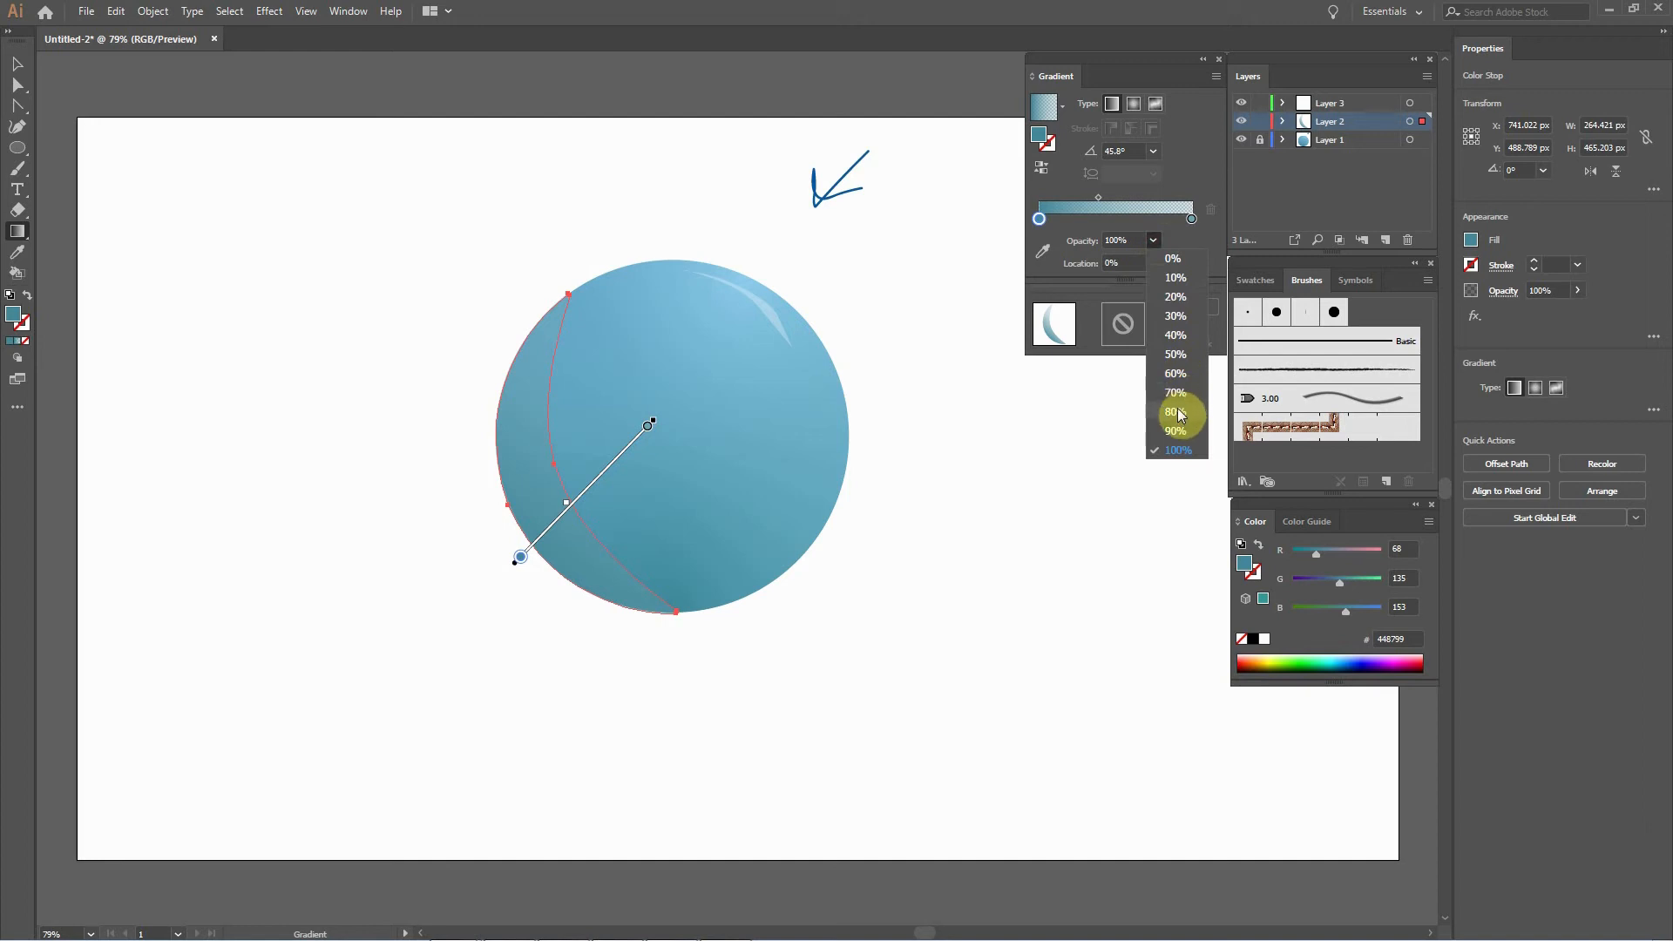
left_click(1176, 412)
left_click(17, 64)
left_click(352, 113)
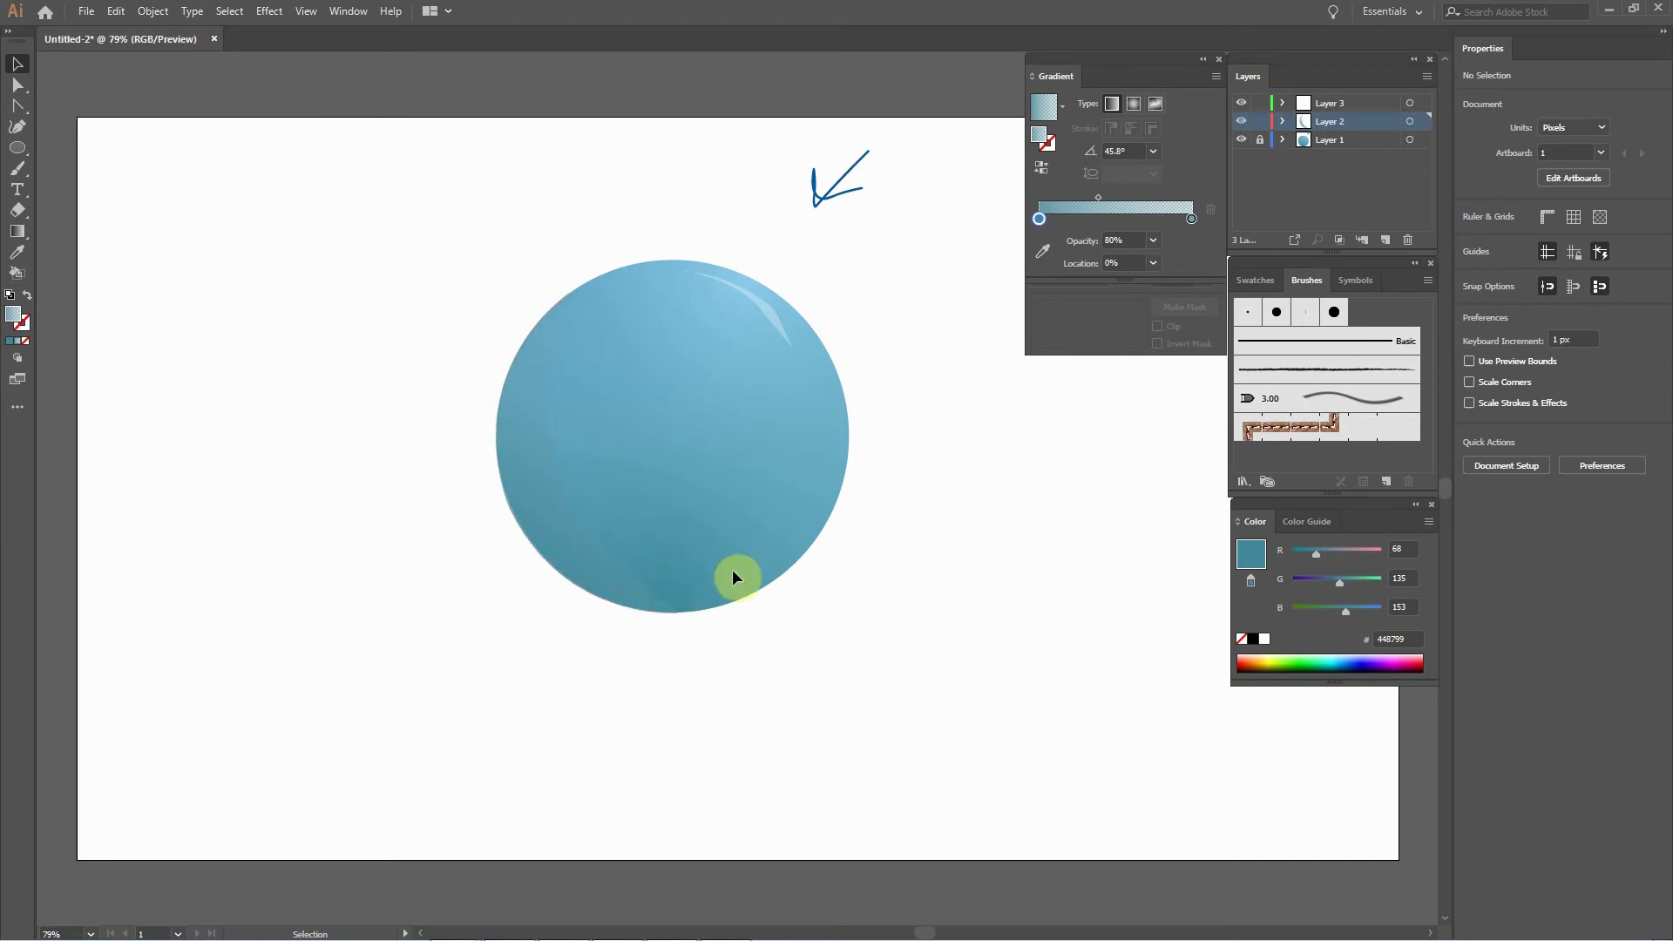
Change the color of the crescent gradient's lighter end stop to 699CA8.
left_click(615, 598)
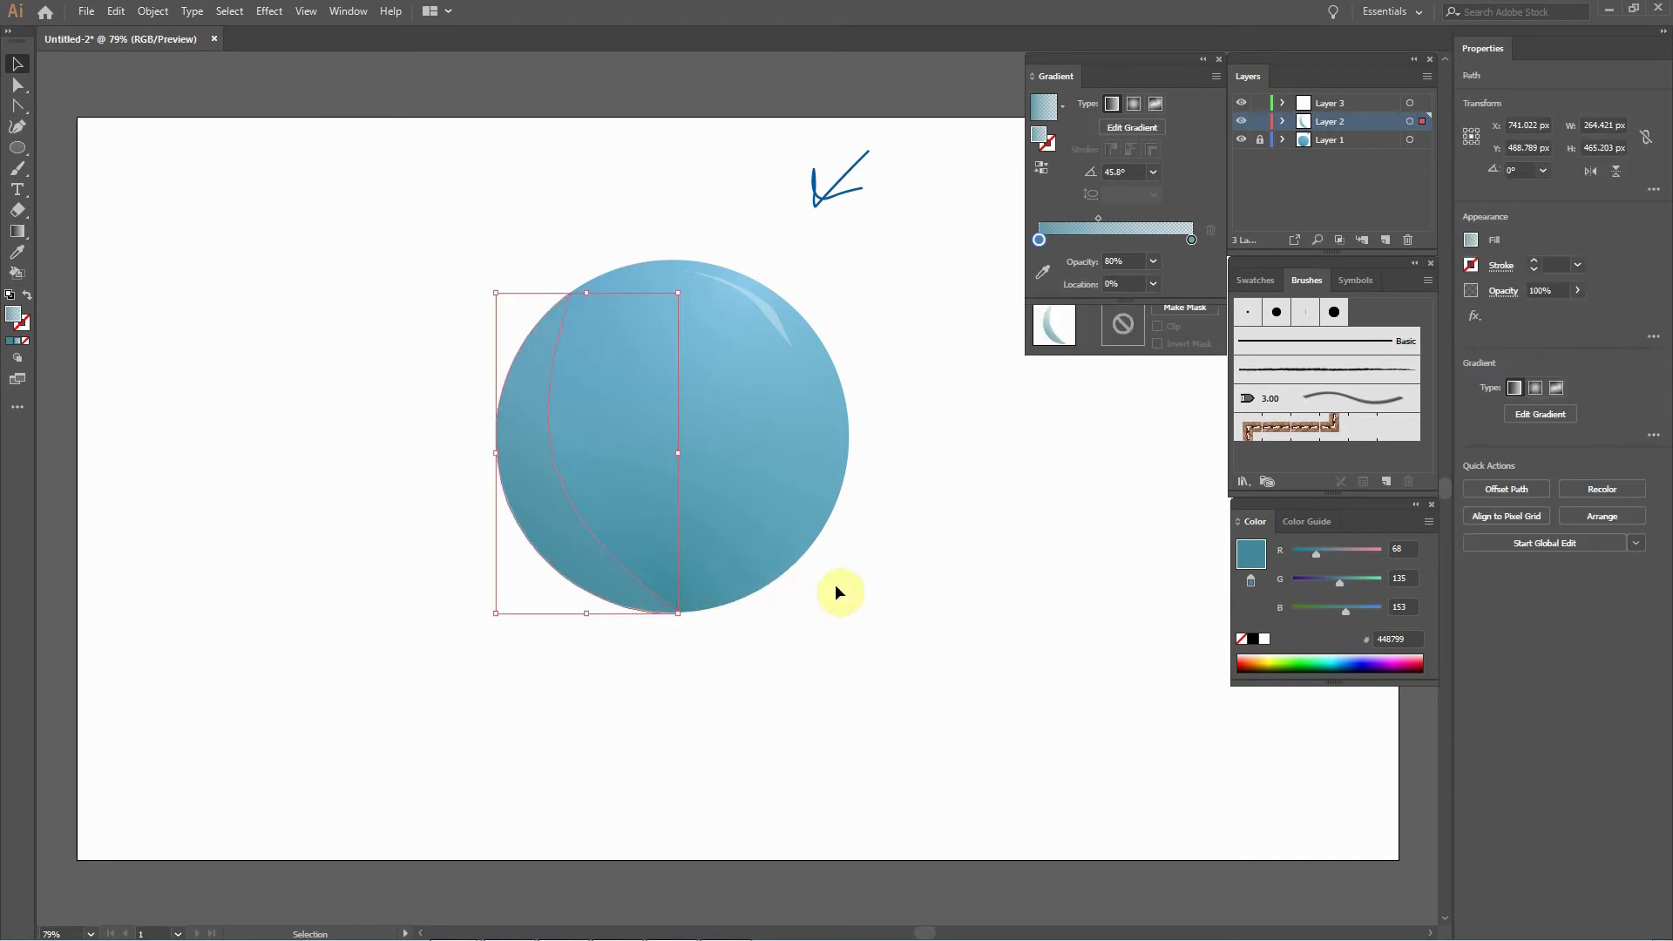
double_click(1192, 240)
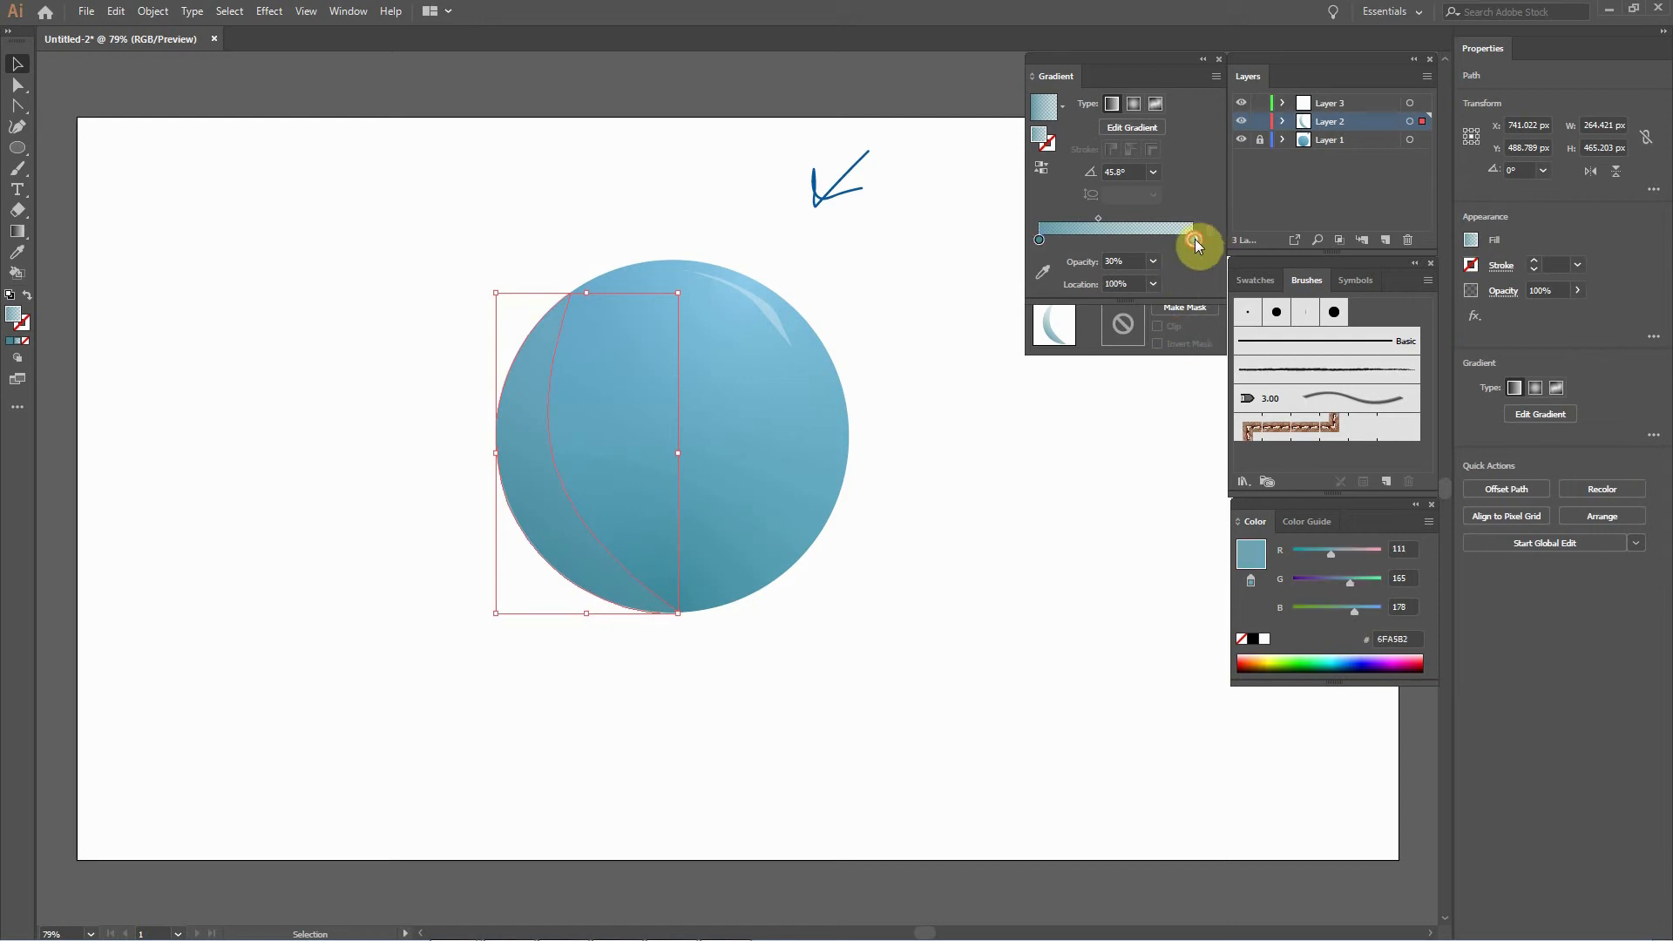
left_click(999, 320)
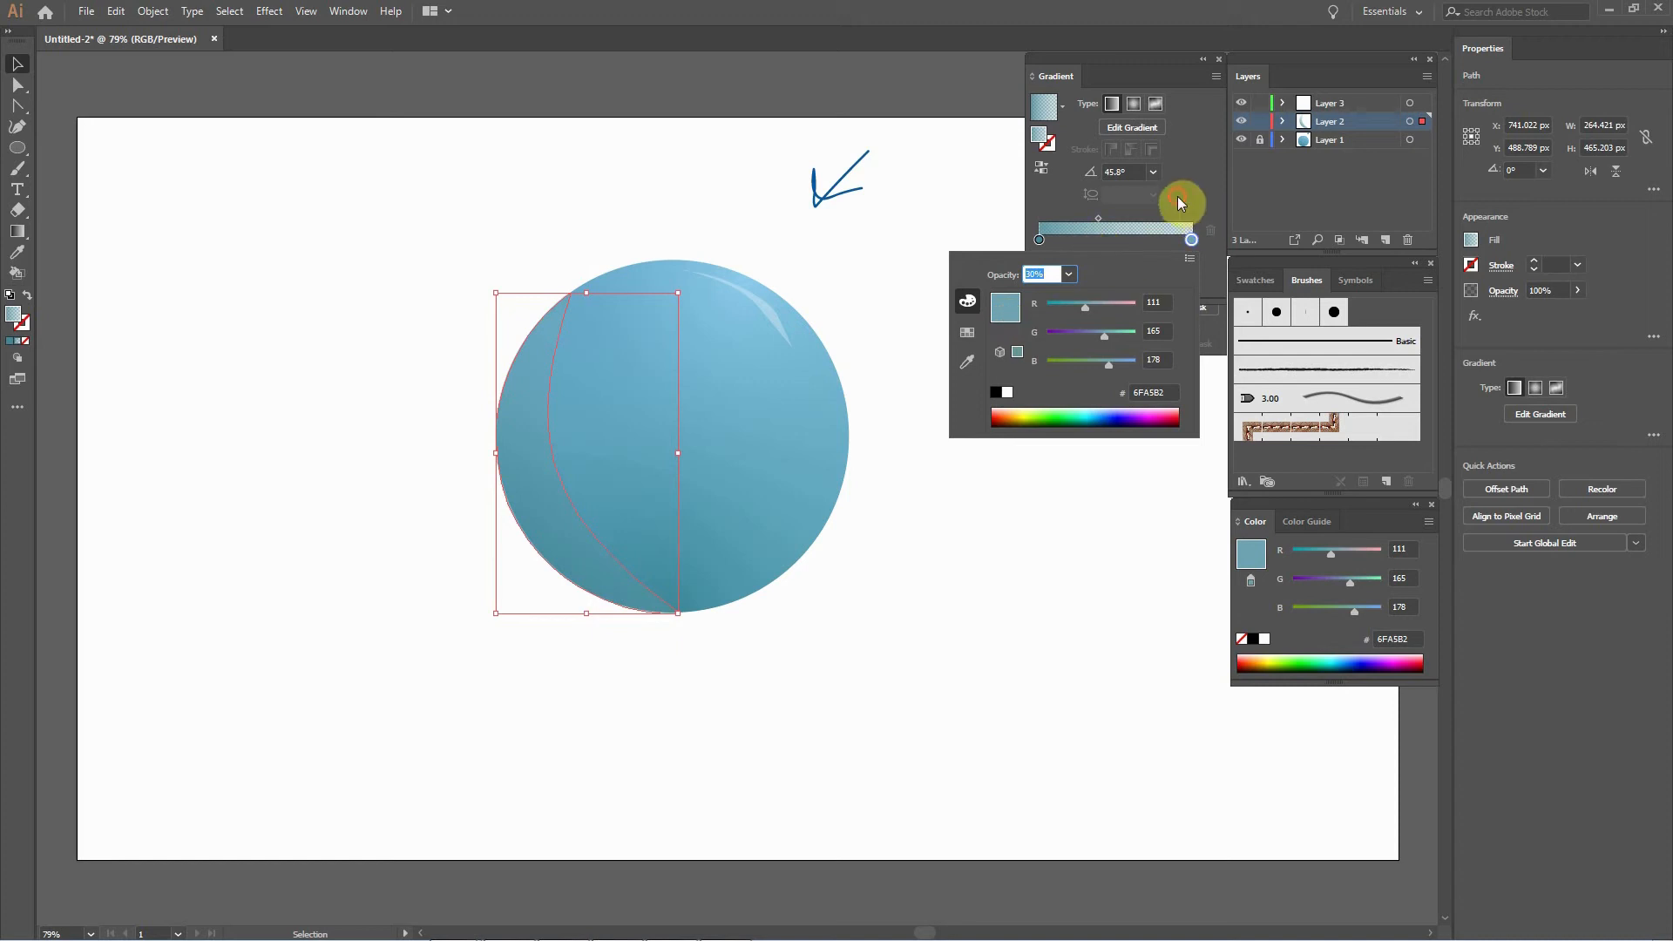
double_click(1039, 140)
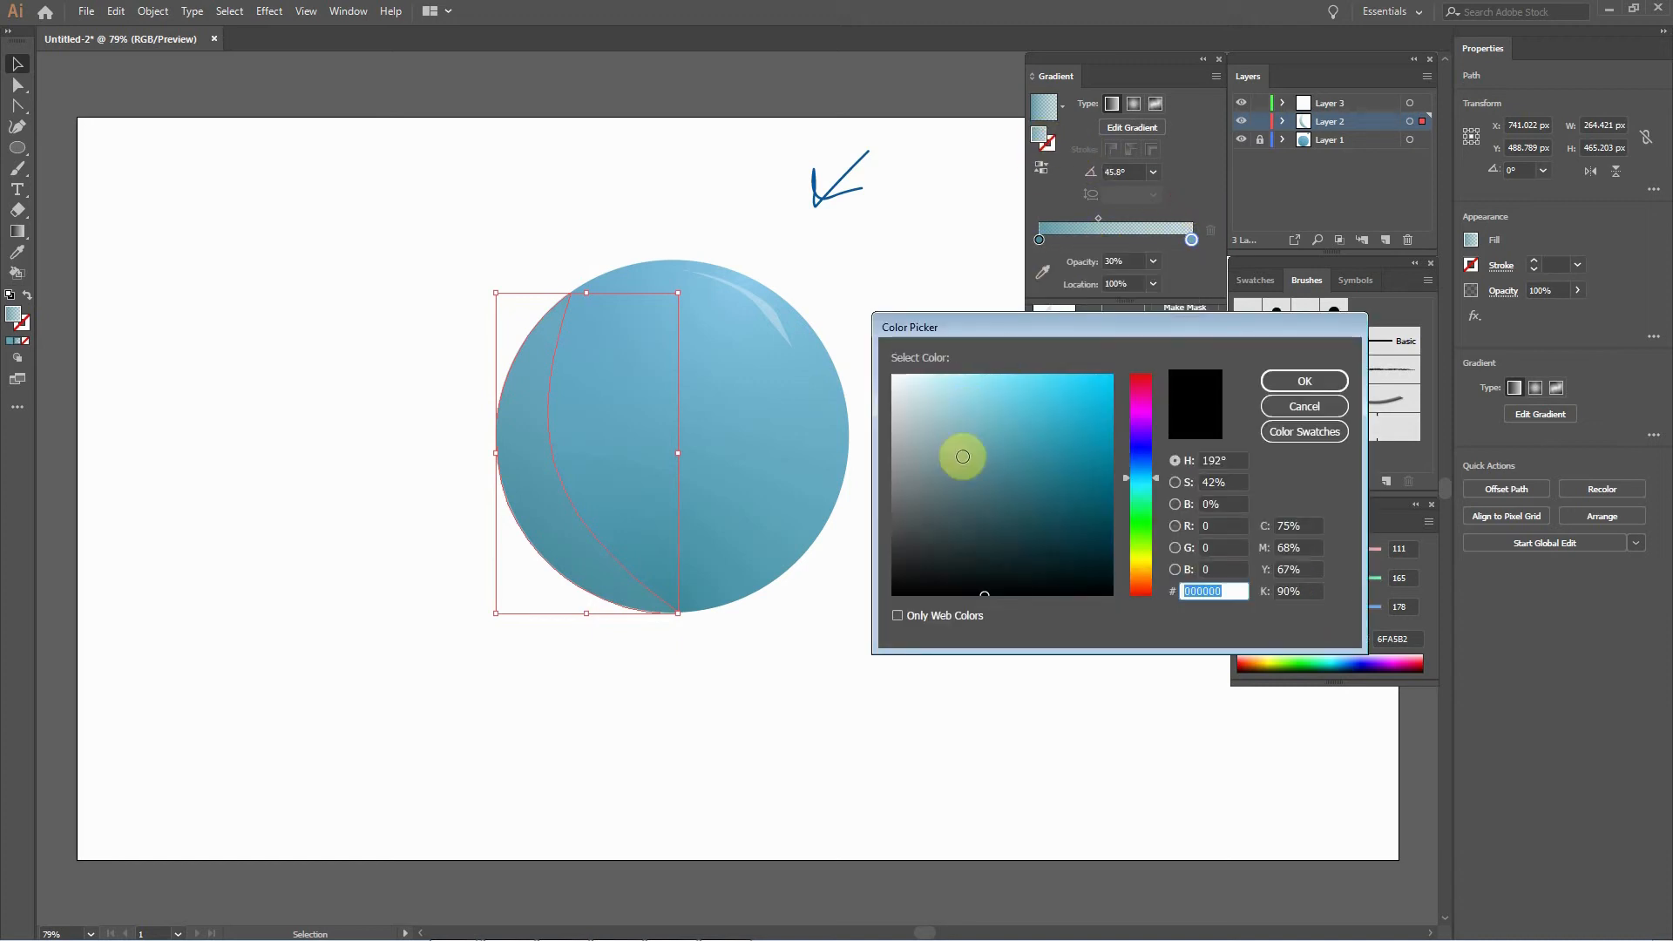
mouse_move(983, 493)
left_mouse_down()
mouse_move(952, 452)
mouse_move(1001, 422)
mouse_move(895, 476)
mouse_move(975, 448)
left_mouse_up()
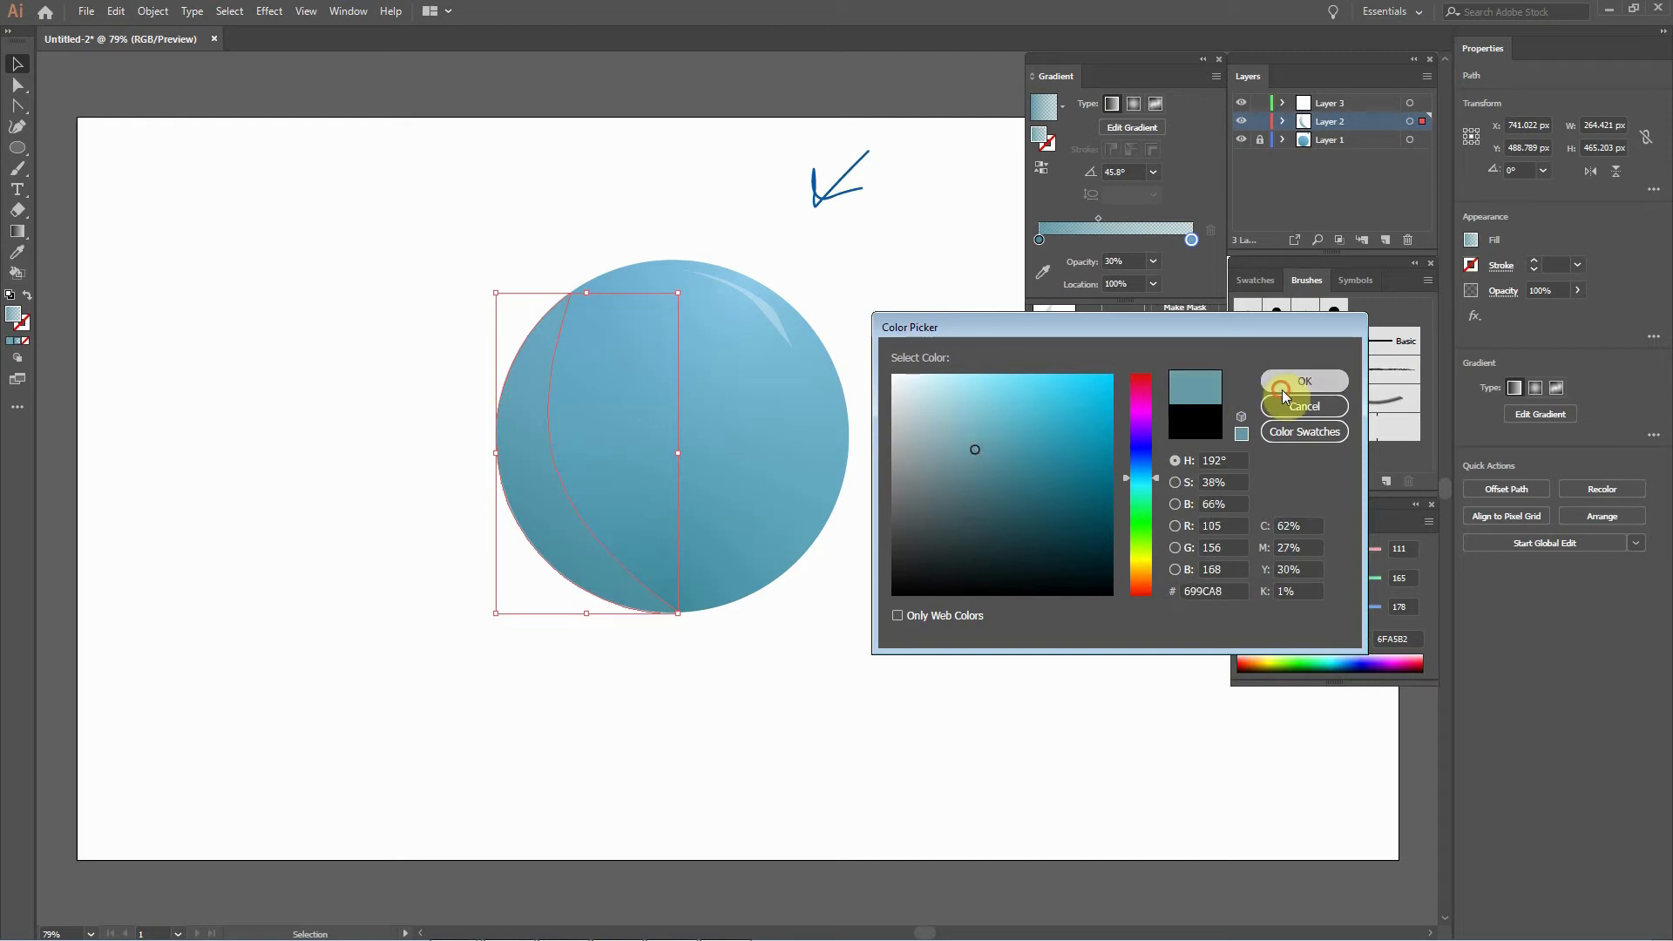
left_click(1288, 383)
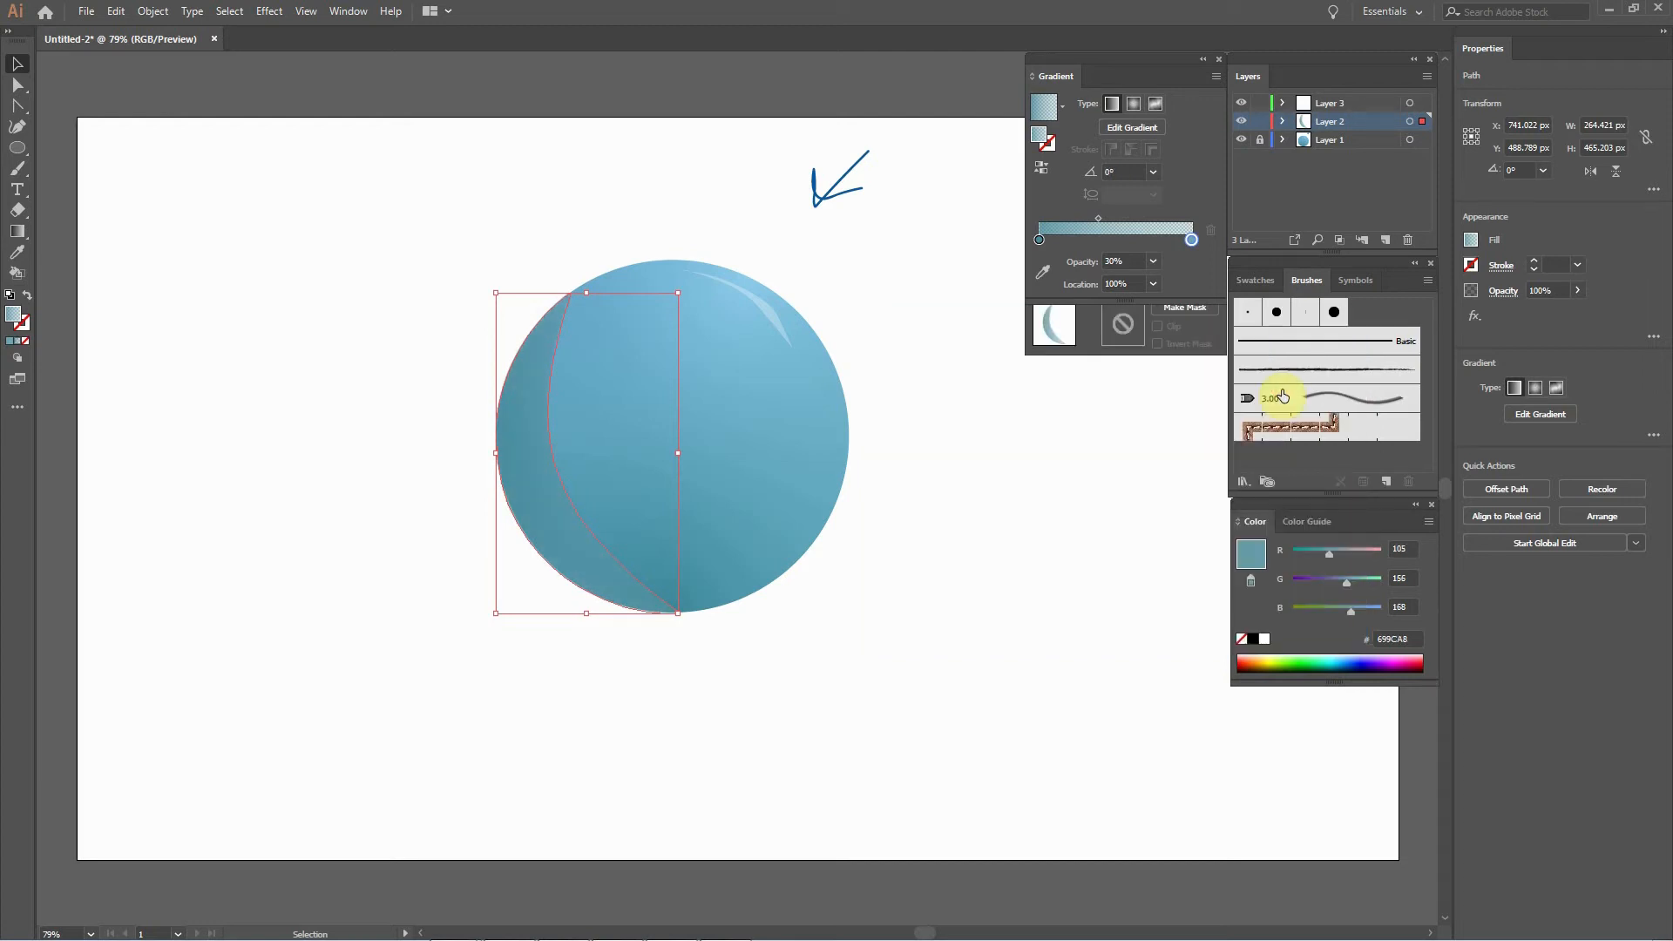
left_click(366, 76)
Give the crescent a freeform gradient in Lines mode and shift its upper blue stop toward the crescent's outer edge.
left_click(596, 565)
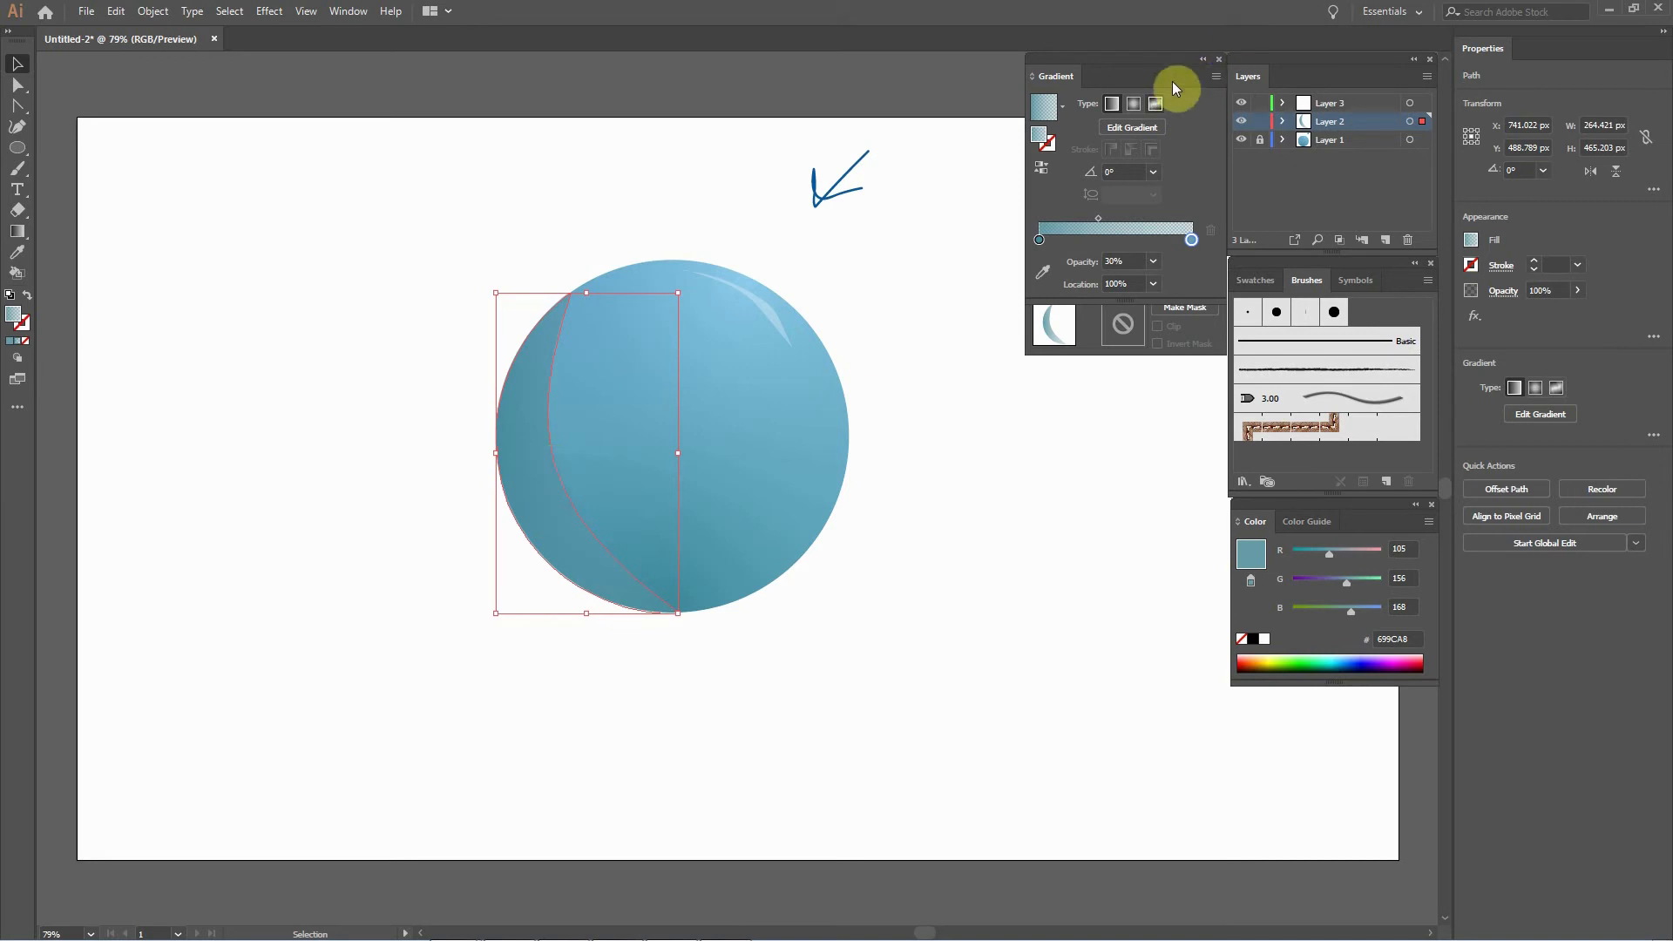
left_click(1155, 104)
left_click(534, 496)
left_click(546, 326)
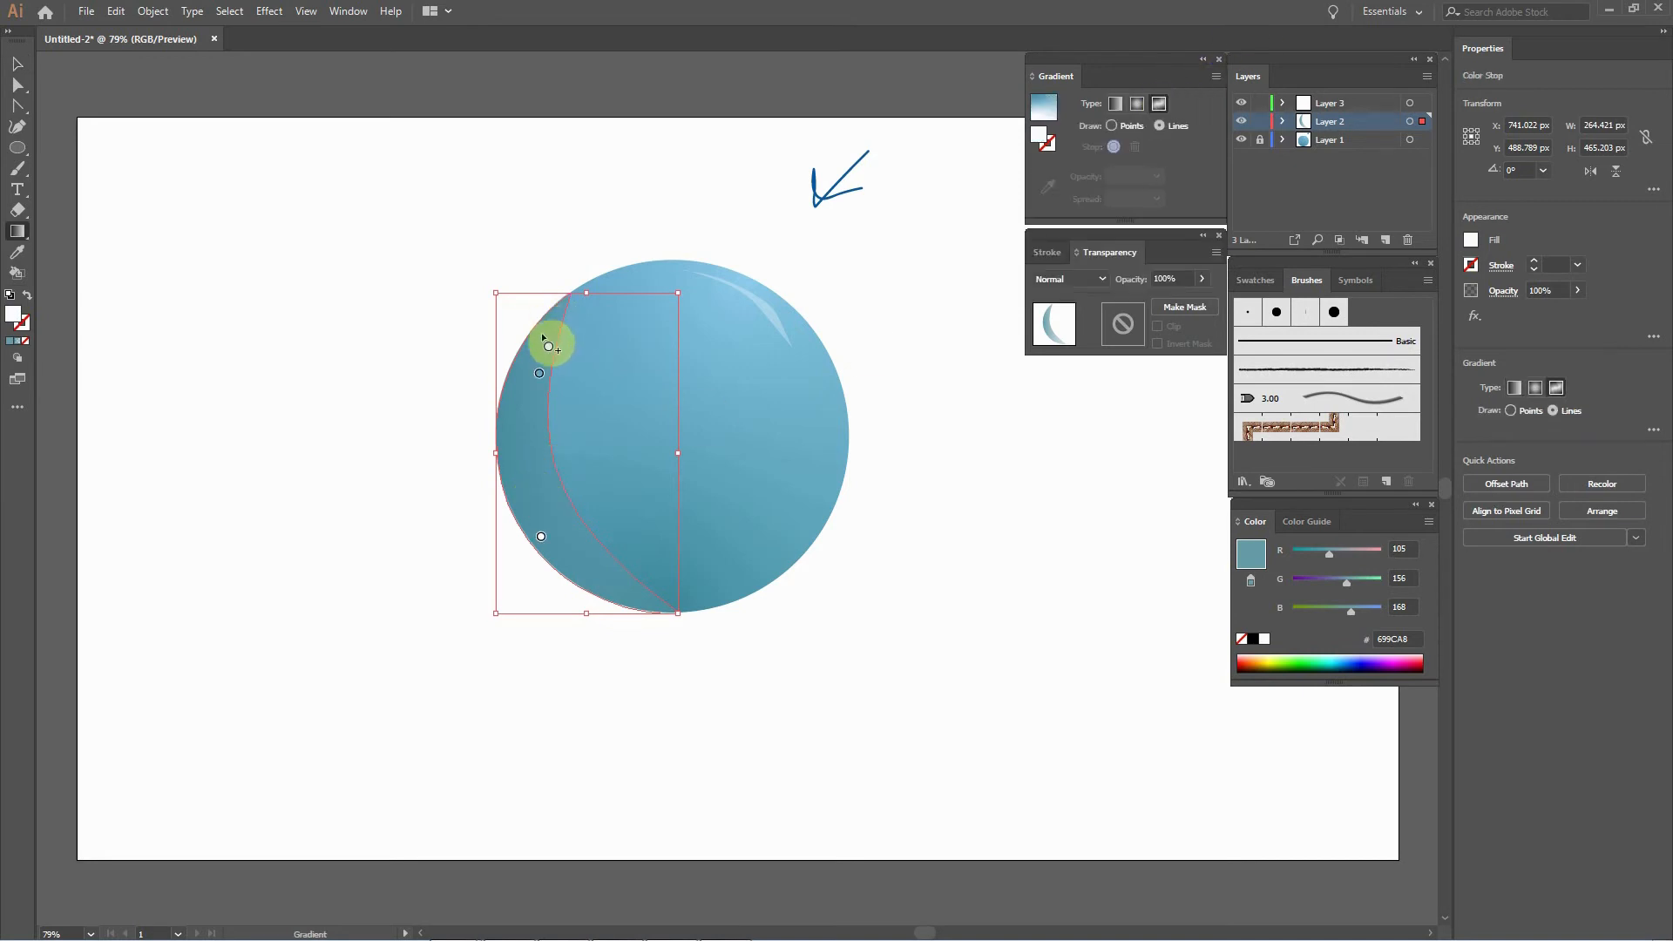
left_click(541, 535)
left_click(581, 319)
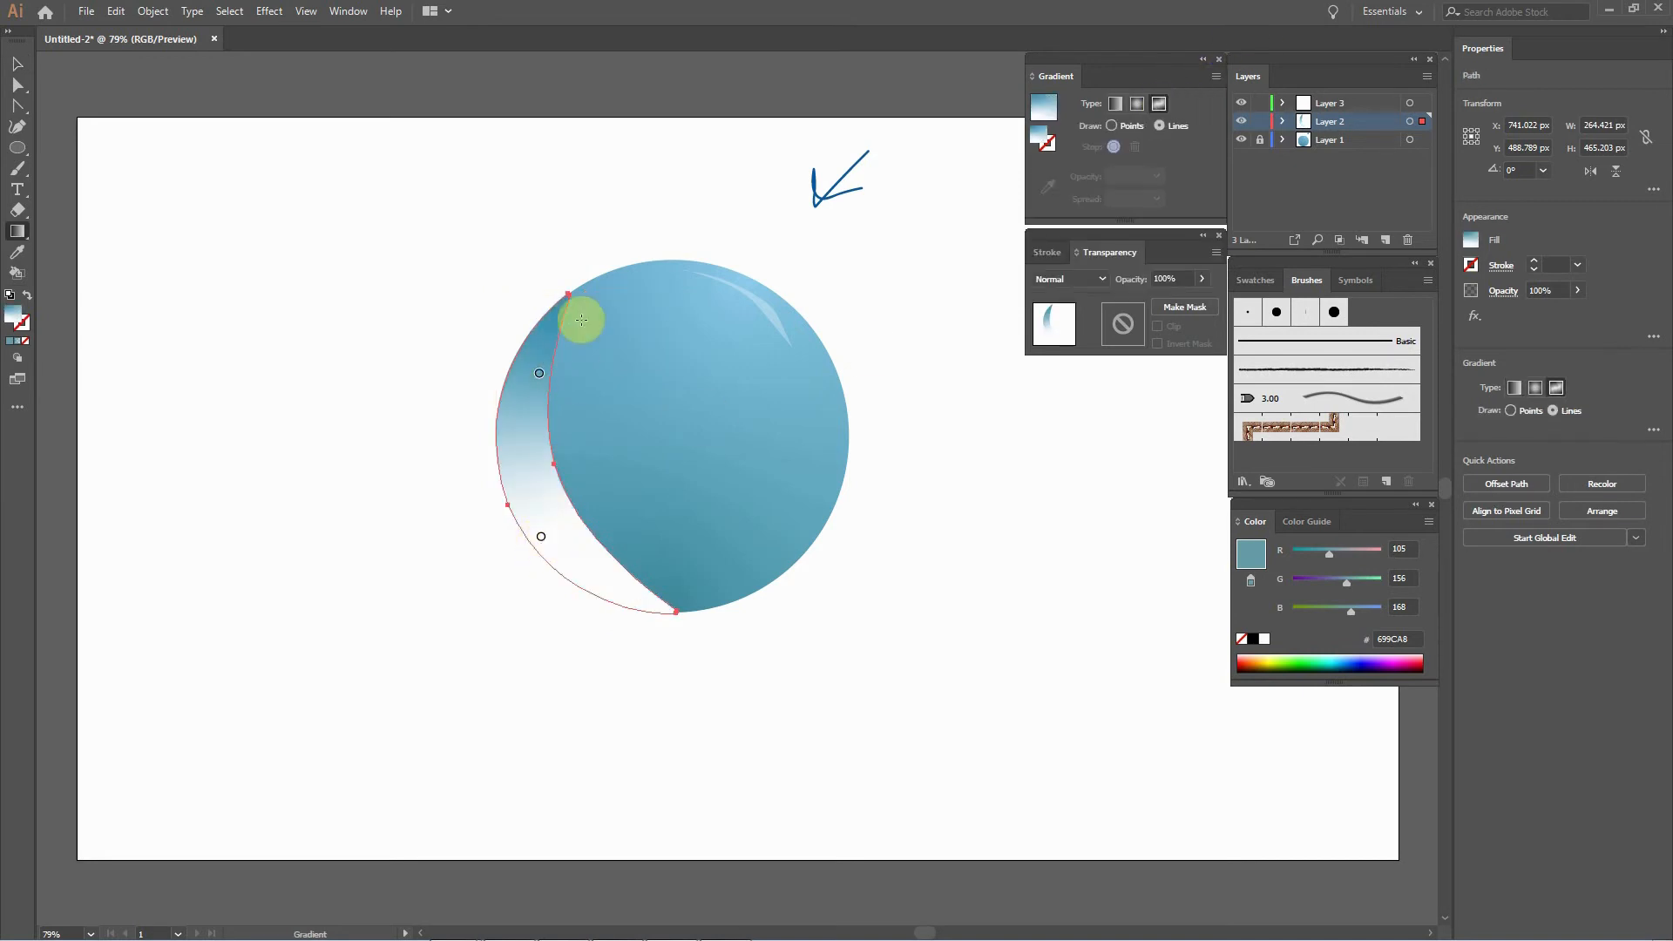
left_click(538, 374)
left_click(531, 458)
mouse_move(539, 375)
left_mouse_down()
mouse_move(522, 386)
mouse_move(520, 474)
mouse_move(536, 475)
mouse_move(534, 374)
mouse_move(520, 441)
mouse_move(537, 365)
mouse_move(523, 393)
left_mouse_up()
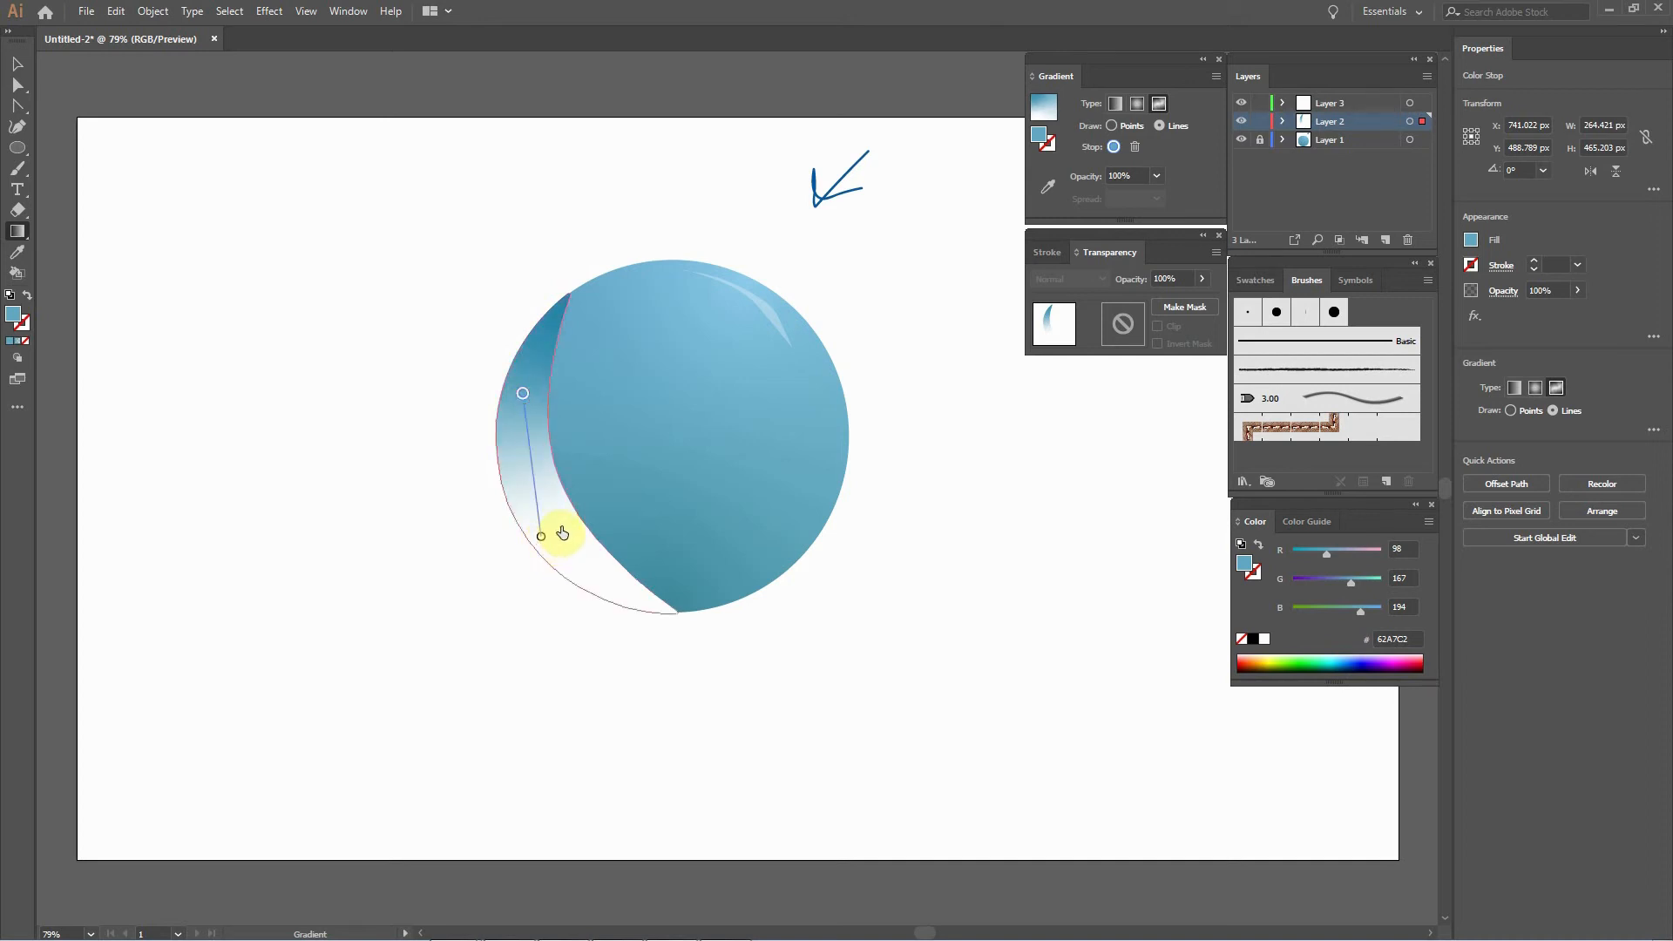
Remove the white lower stop from the crescent's freeform gradient.
left_click(547, 535)
left_click_drag(541, 538, 609, 460)
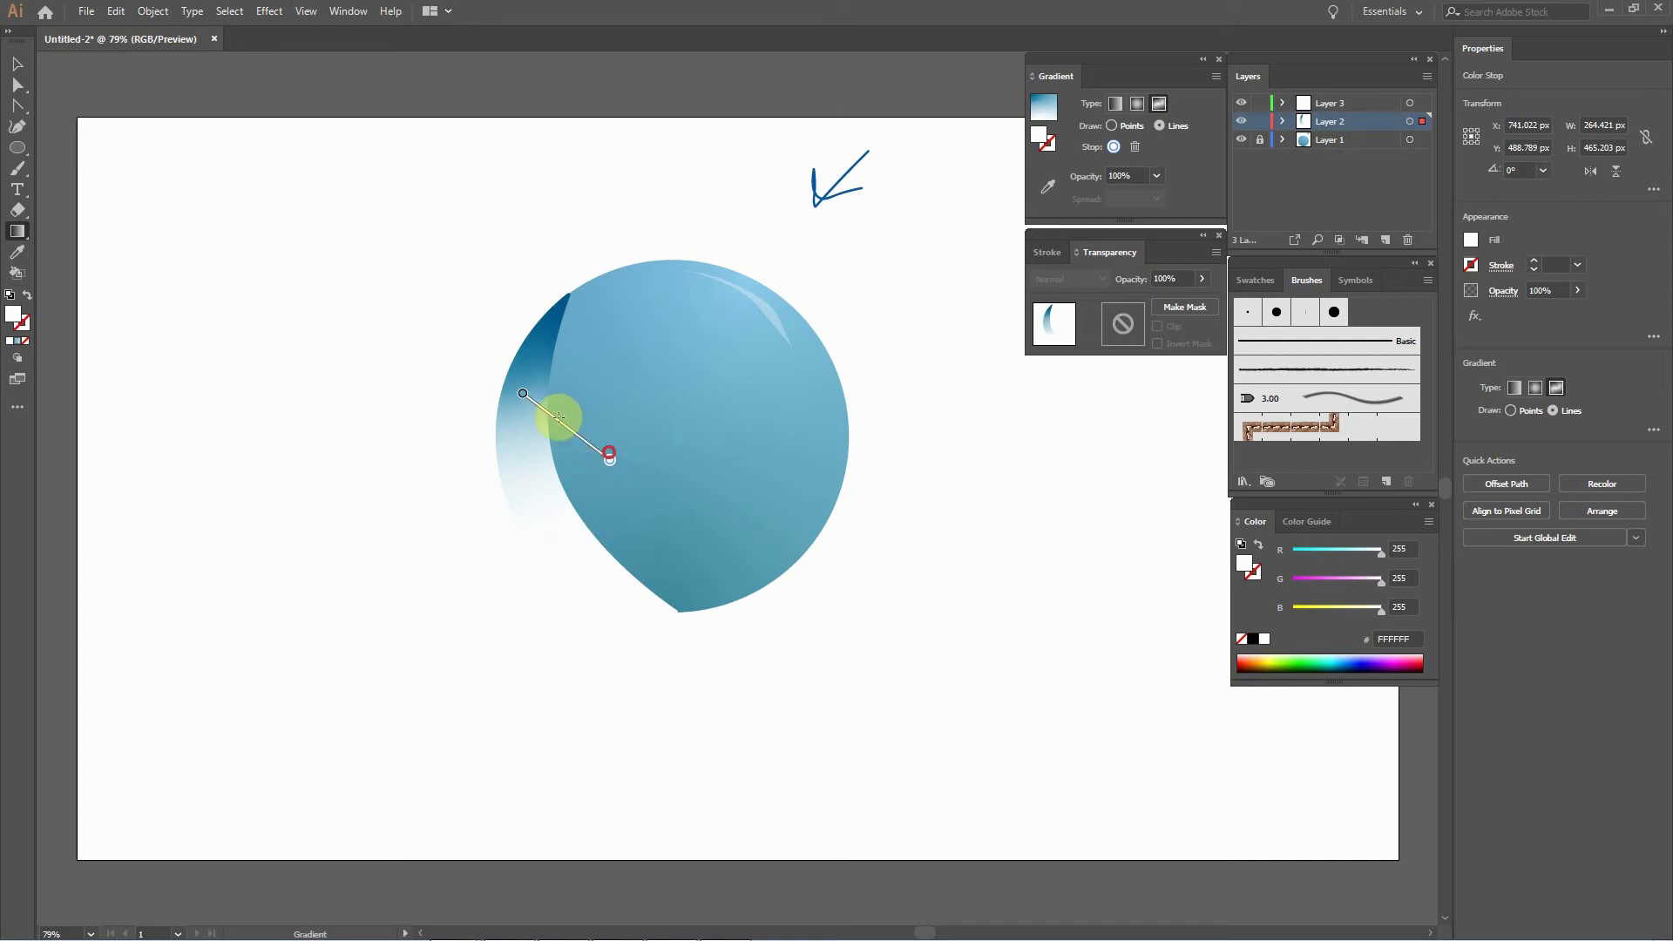
key("Delete")
Build a line of three blue stops running along the upper and middle part of the crescent.
left_click(522, 393)
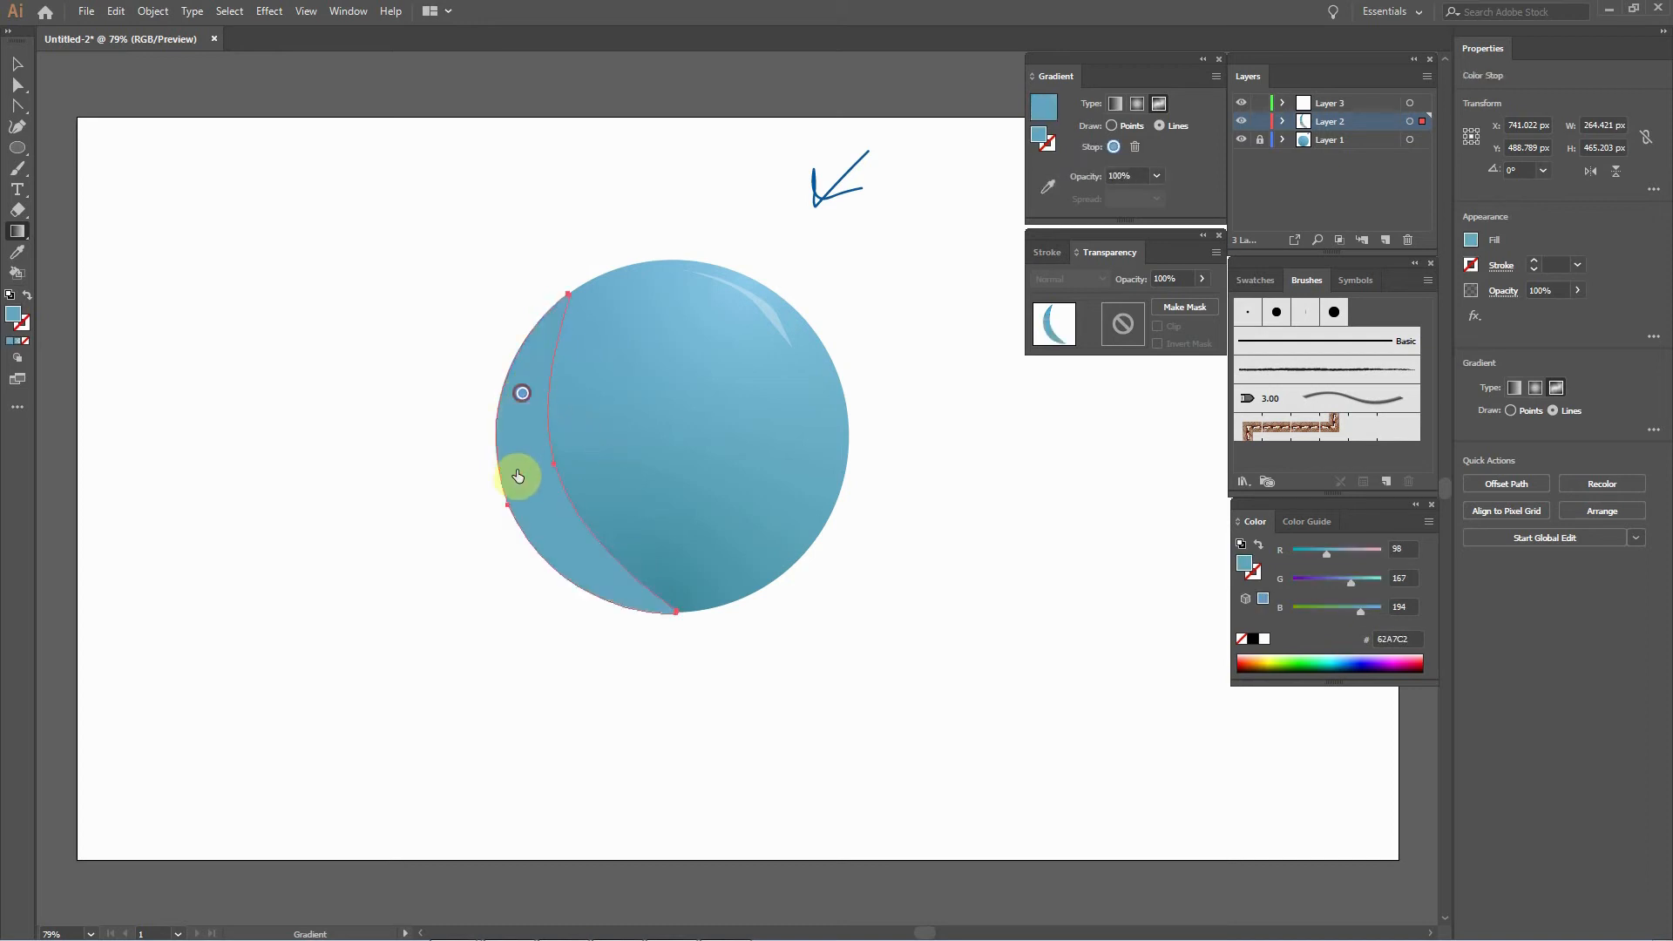
left_click(540, 519)
mouse_move(523, 396)
left_mouse_down()
mouse_move(526, 506)
mouse_move(556, 489)
mouse_move(535, 462)
left_mouse_up()
left_click_drag(588, 558, 563, 483)
mouse_move(562, 554)
left_mouse_down()
mouse_move(591, 568)
mouse_move(534, 400)
mouse_move(528, 347)
mouse_move(543, 347)
left_mouse_up()
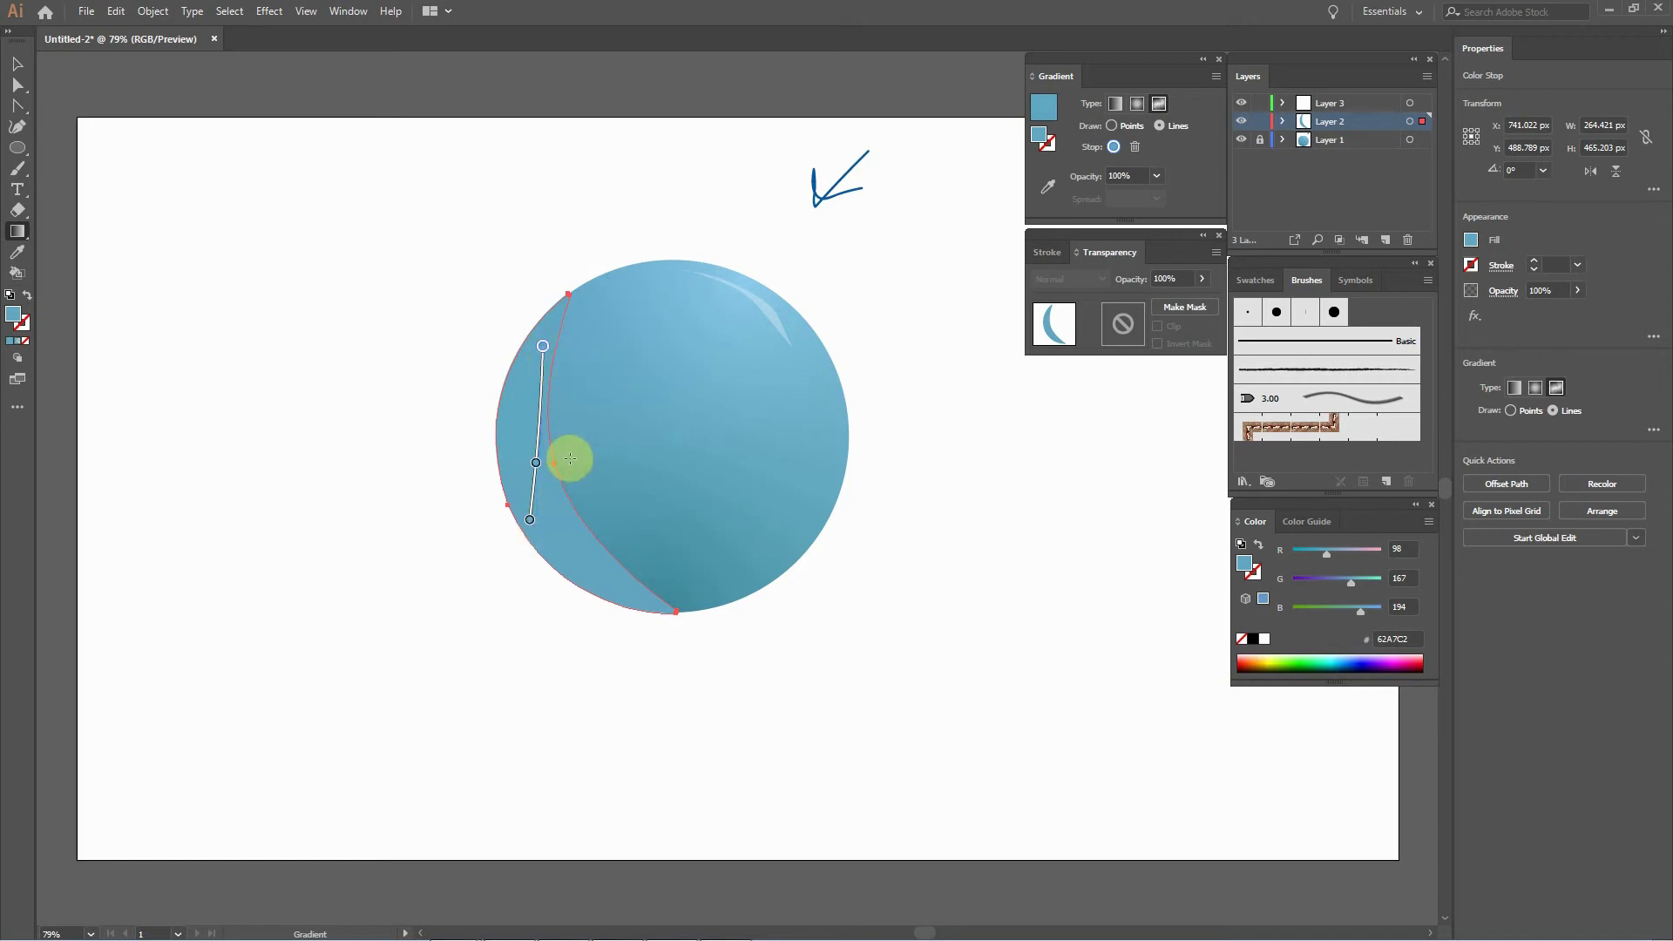
Move the lowest stop near the crescent's bottom tip and adjust the middle stop so the line follows the crescent's curve.
key("Escape")
left_click_drag(530, 520, 609, 586)
left_click(535, 465)
left_click_drag(535, 464, 530, 469)
Try to join the gradient line's upper and lower end stops, and undo the connection.
left_click(544, 348)
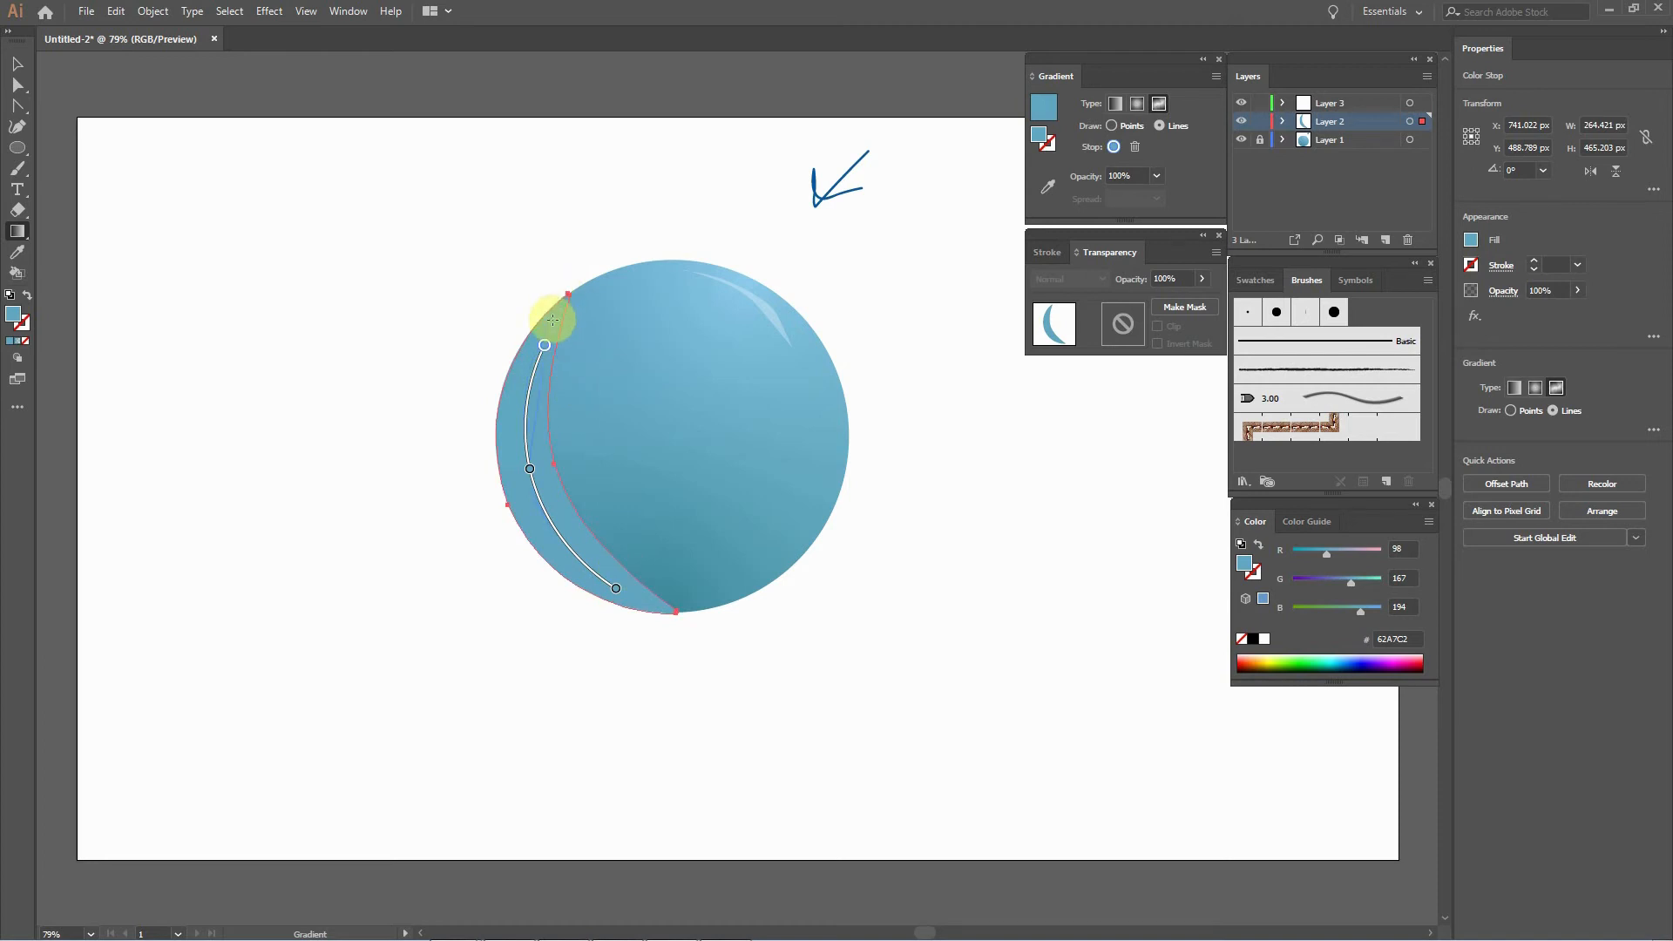
left_click(617, 591)
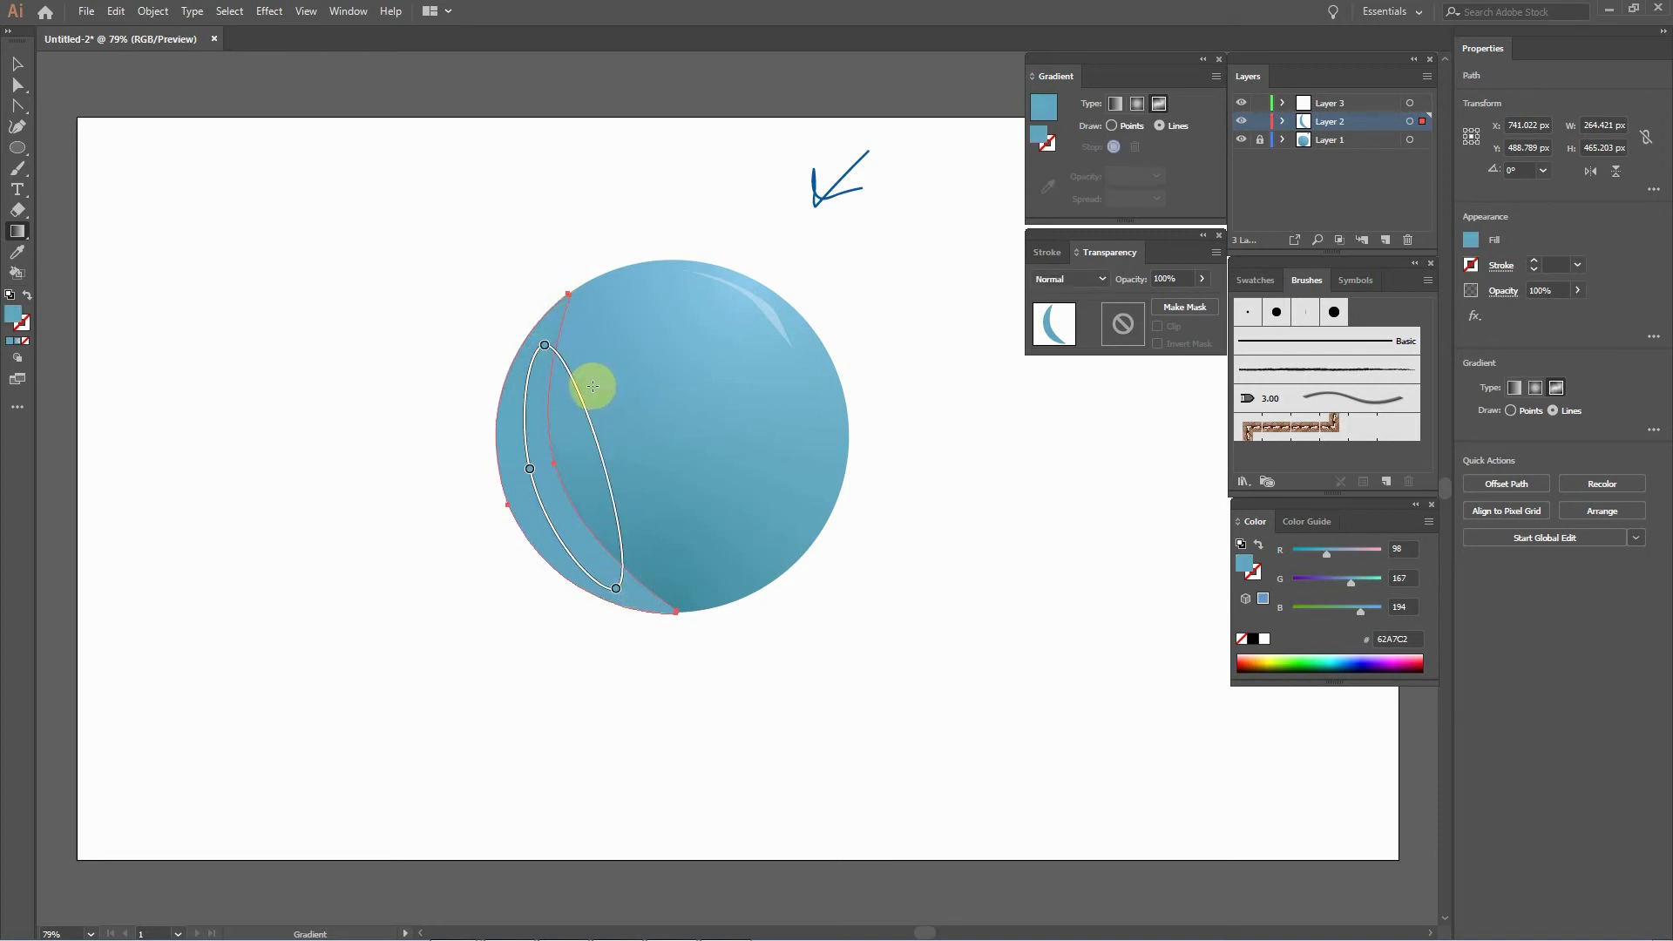
key("ctrl+z")
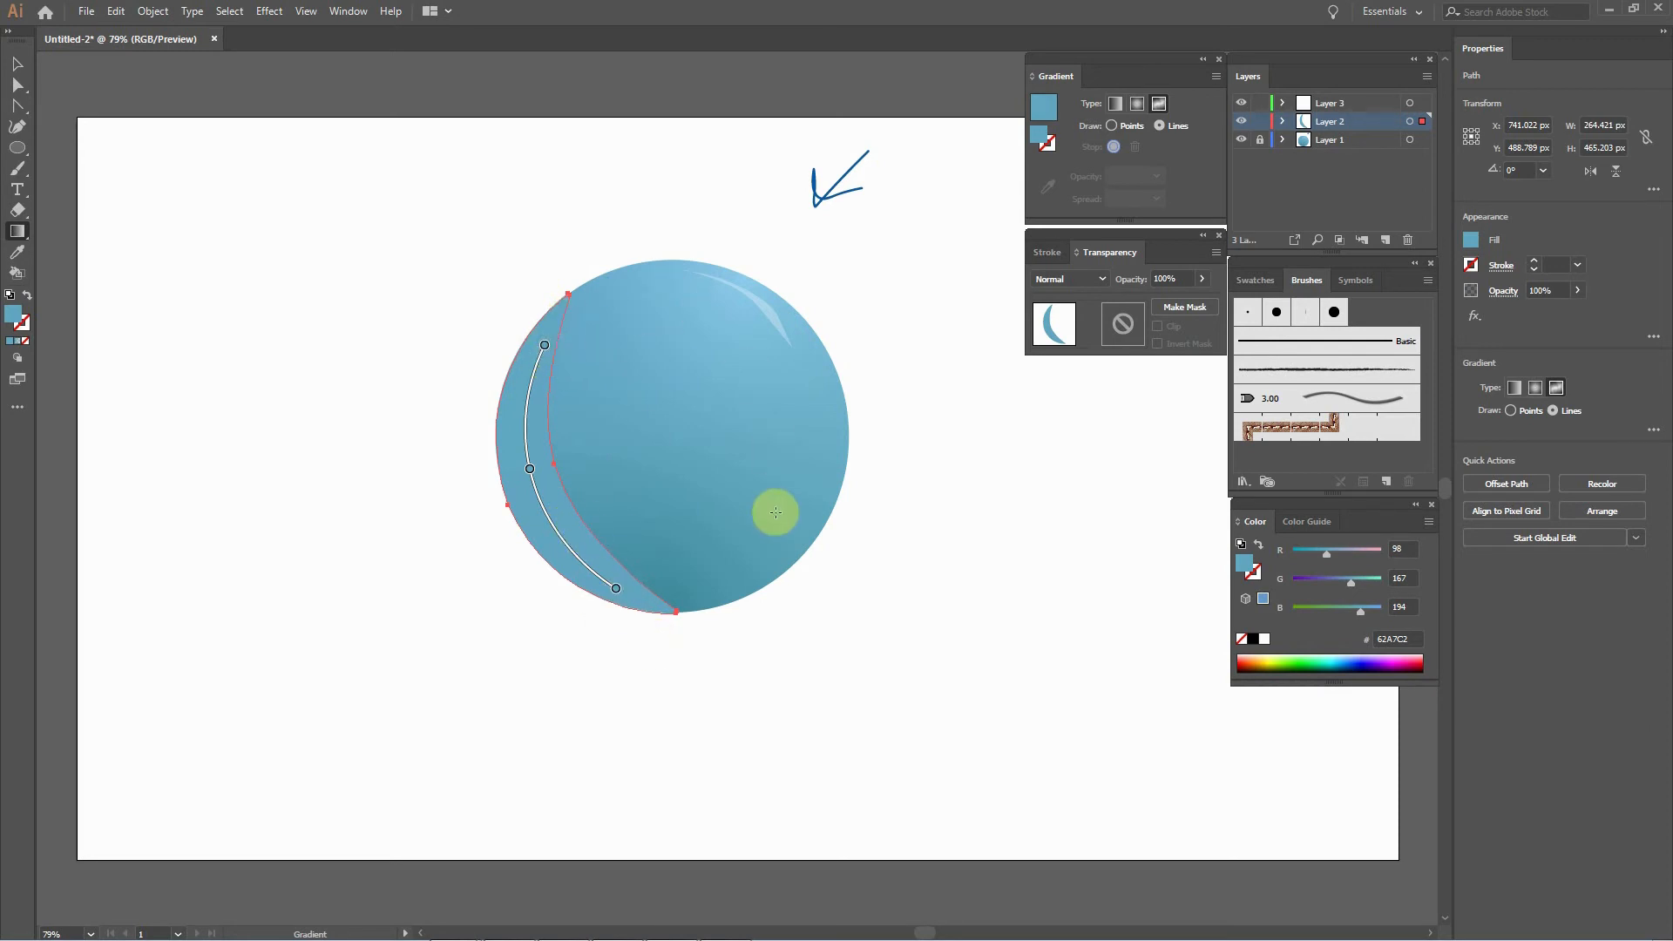
left_click(616, 588)
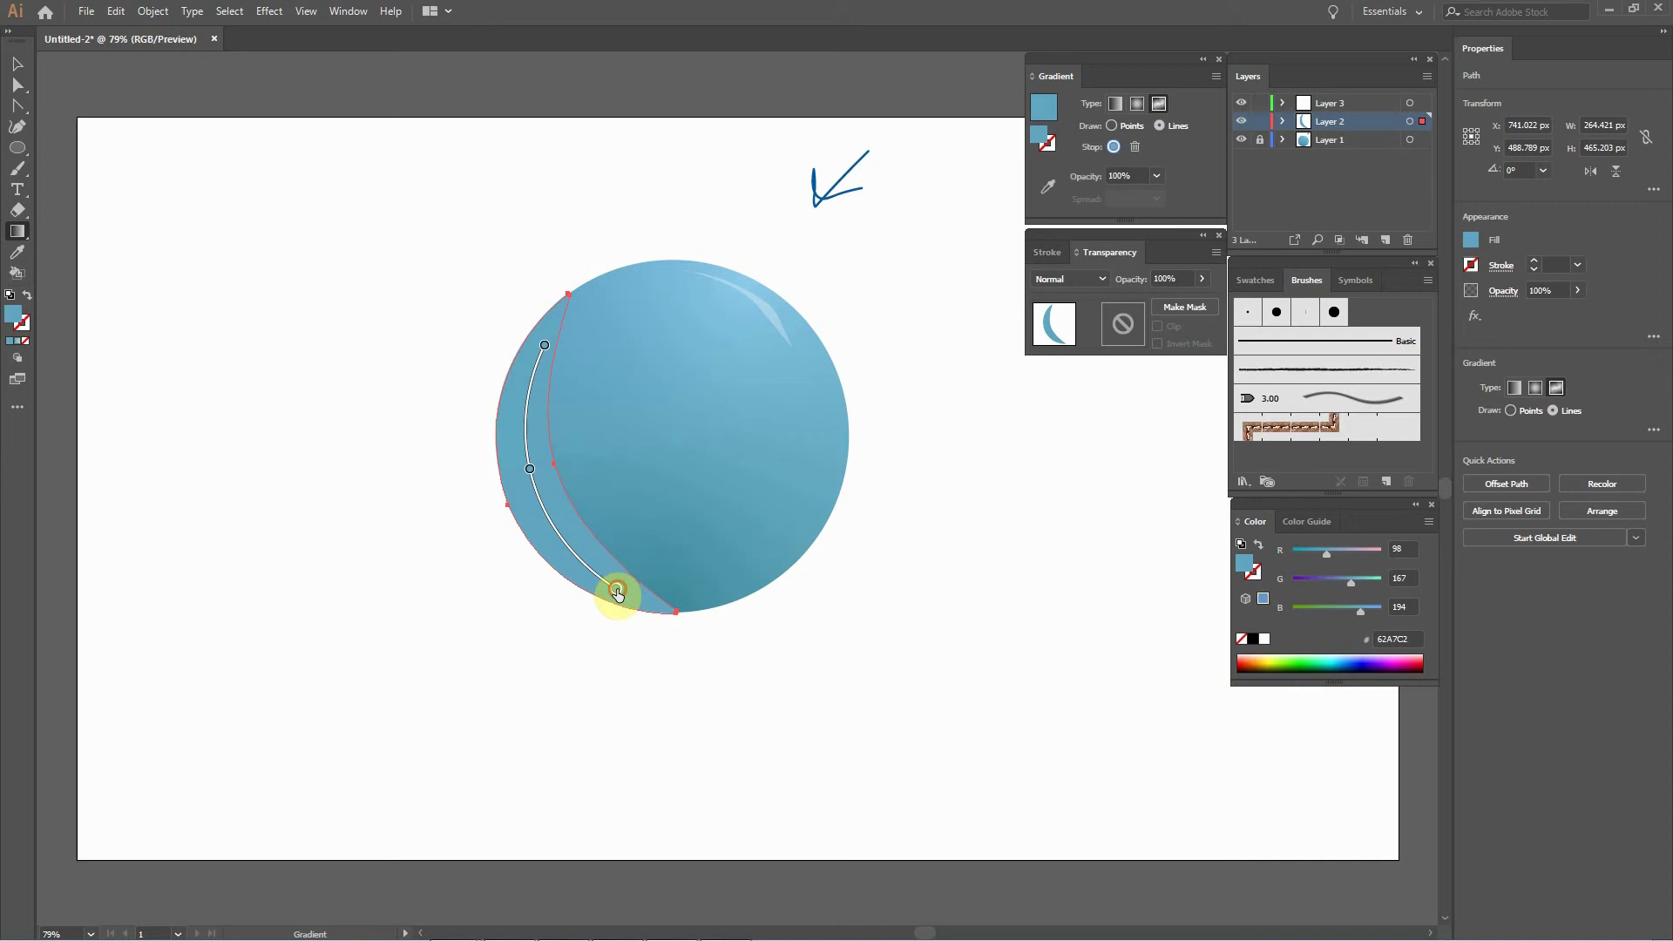
double_click(1042, 133)
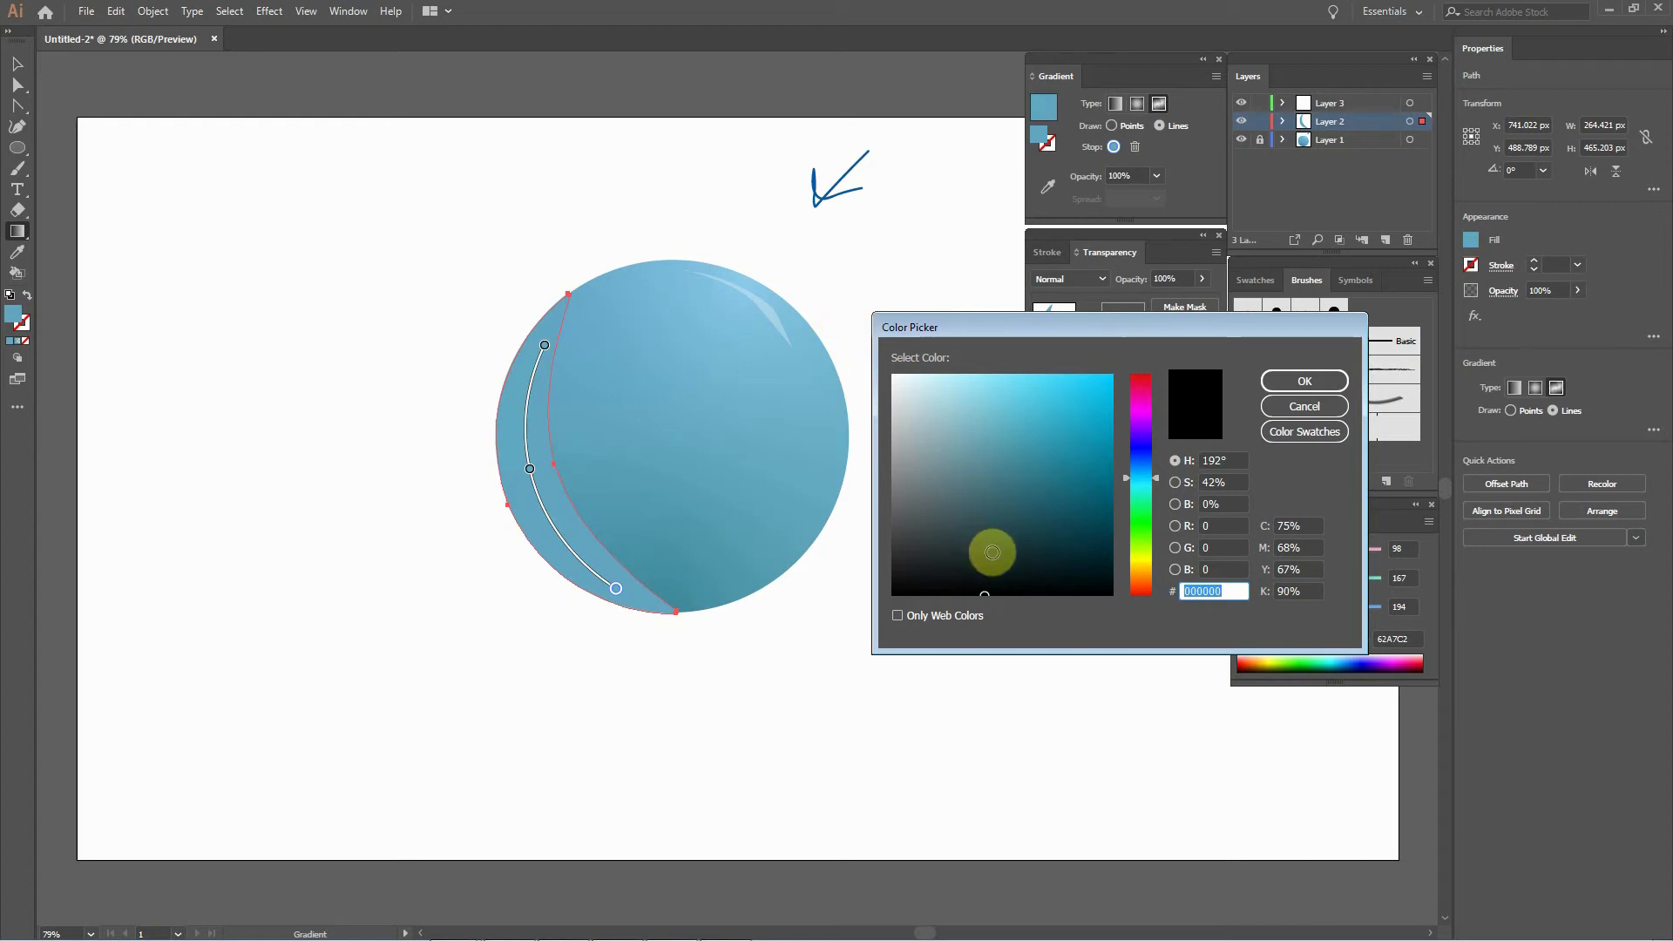
left_click(998, 530)
left_click(1045, 512)
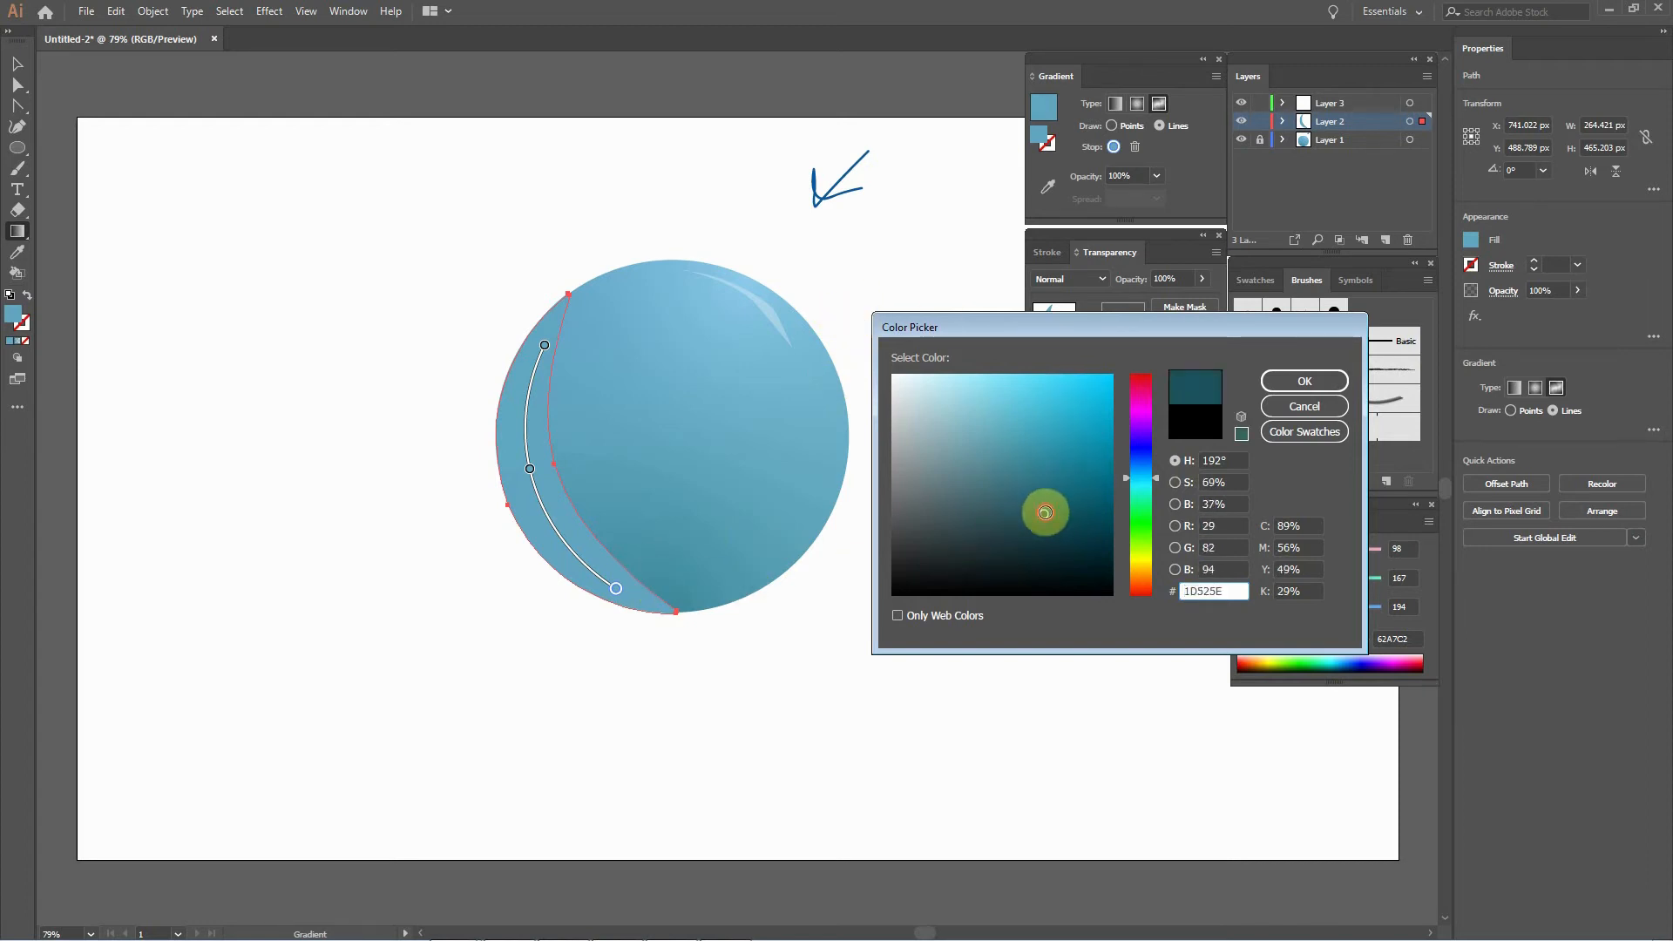
left_click(1319, 406)
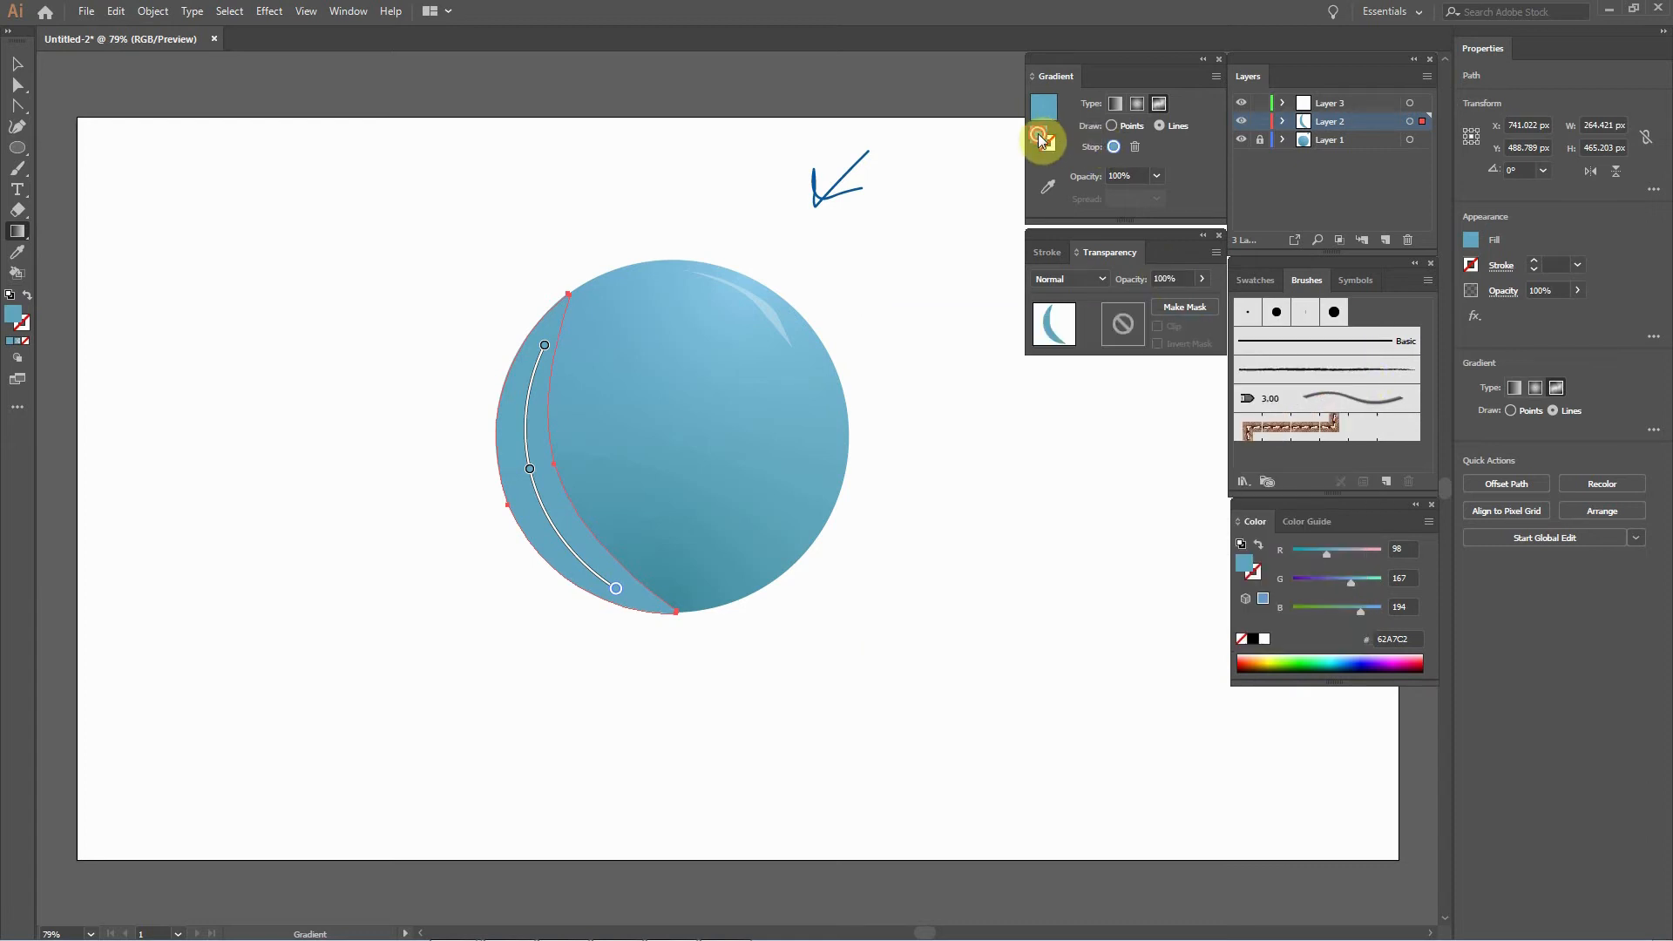
Try to set the lowest gradient stop's color to 3D6C77.
double_click(1039, 139)
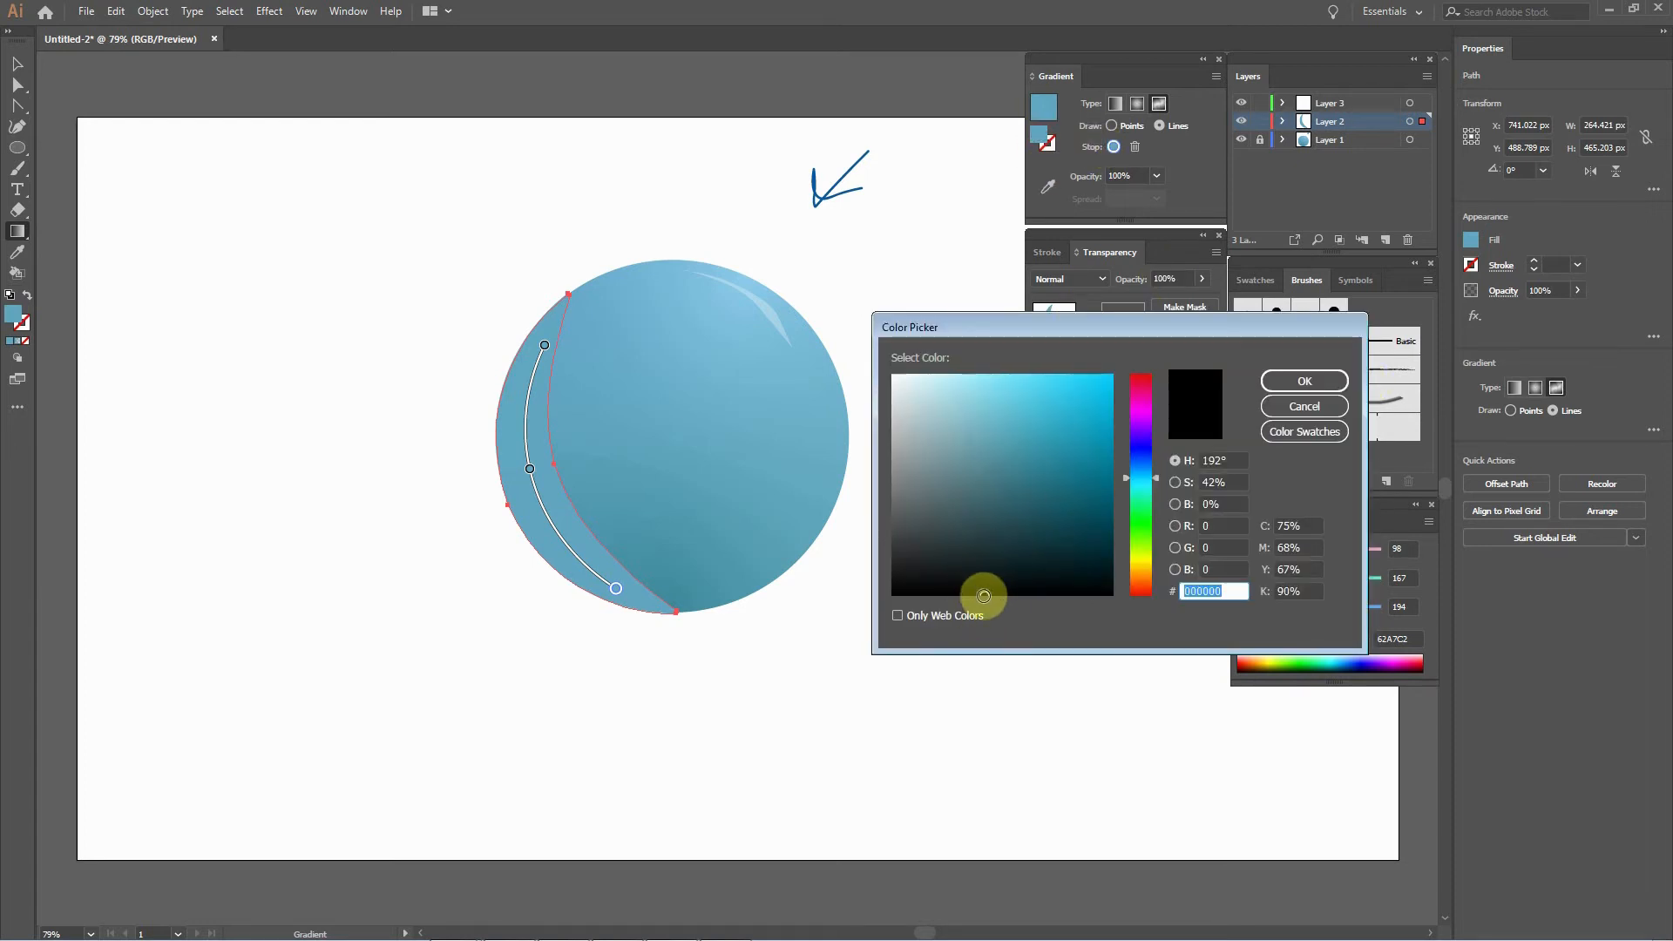
left_click(1000, 492)
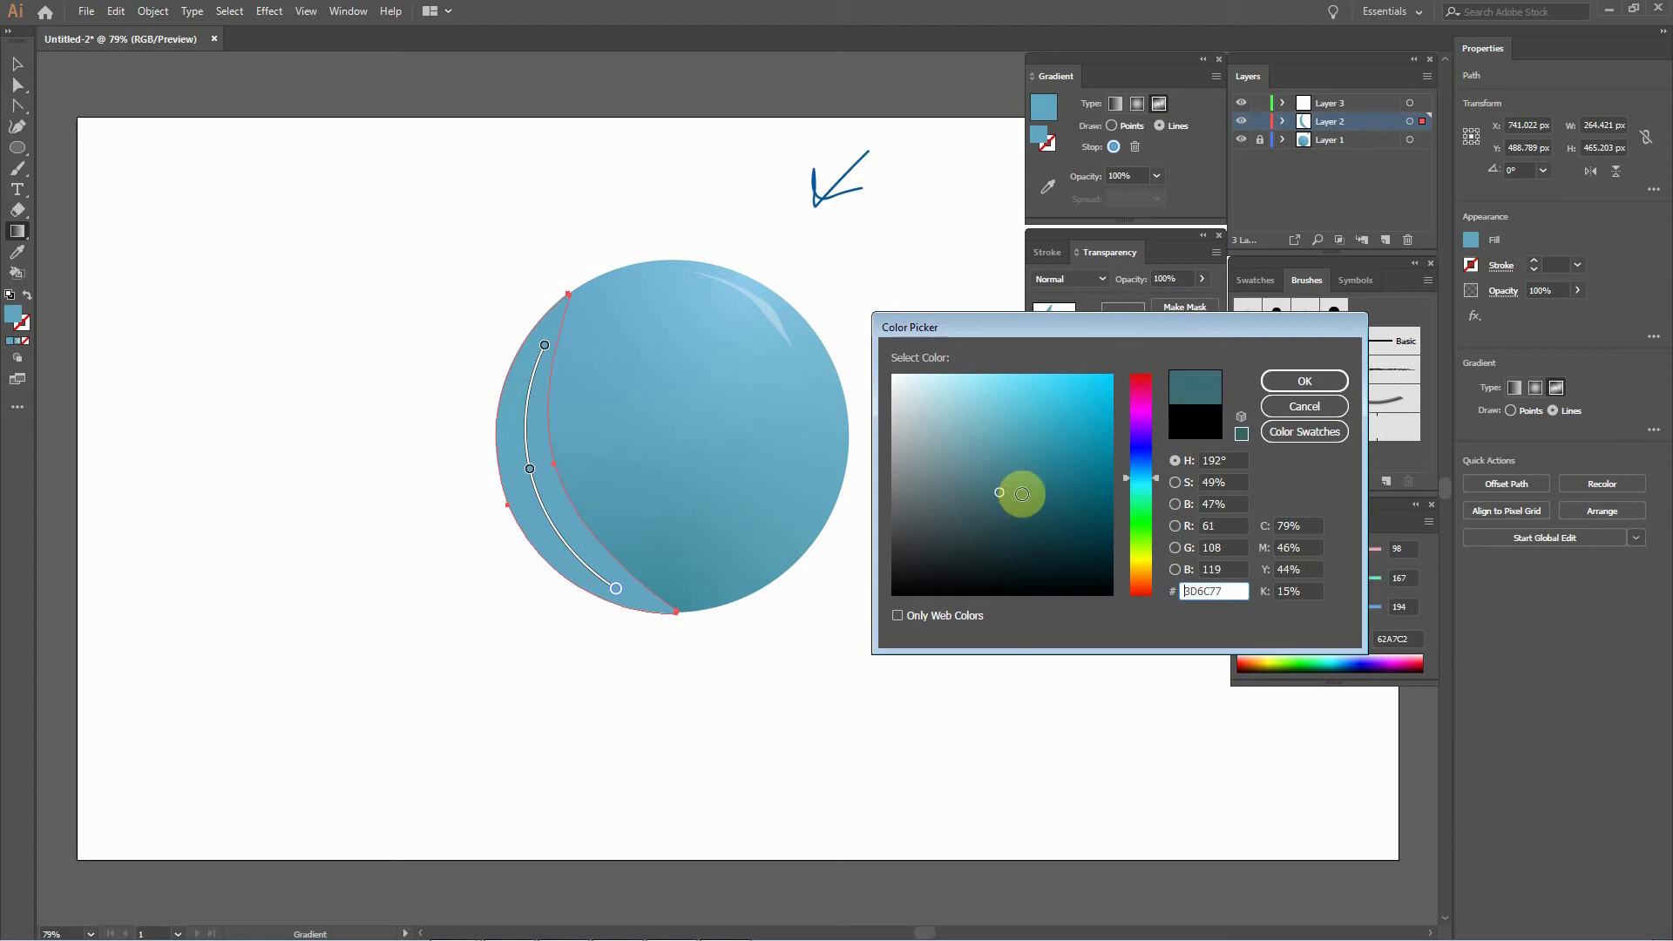
left_click(1279, 380)
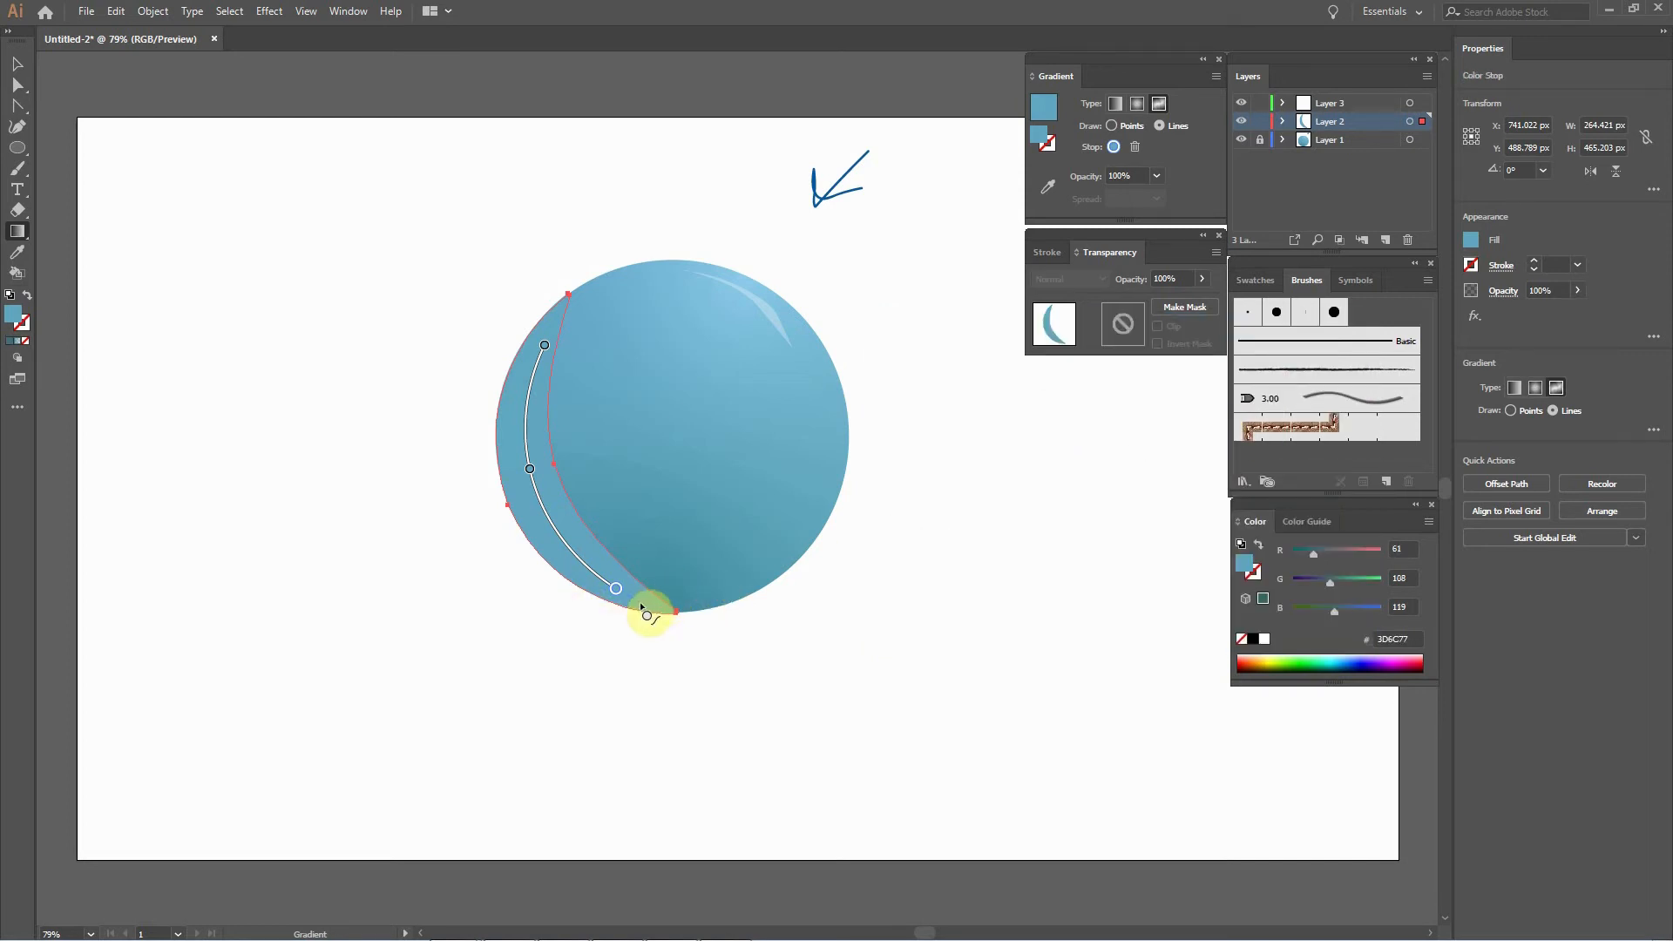
Darken the crescent's lowest gradient stop to 4C92A8.
left_click(615, 588)
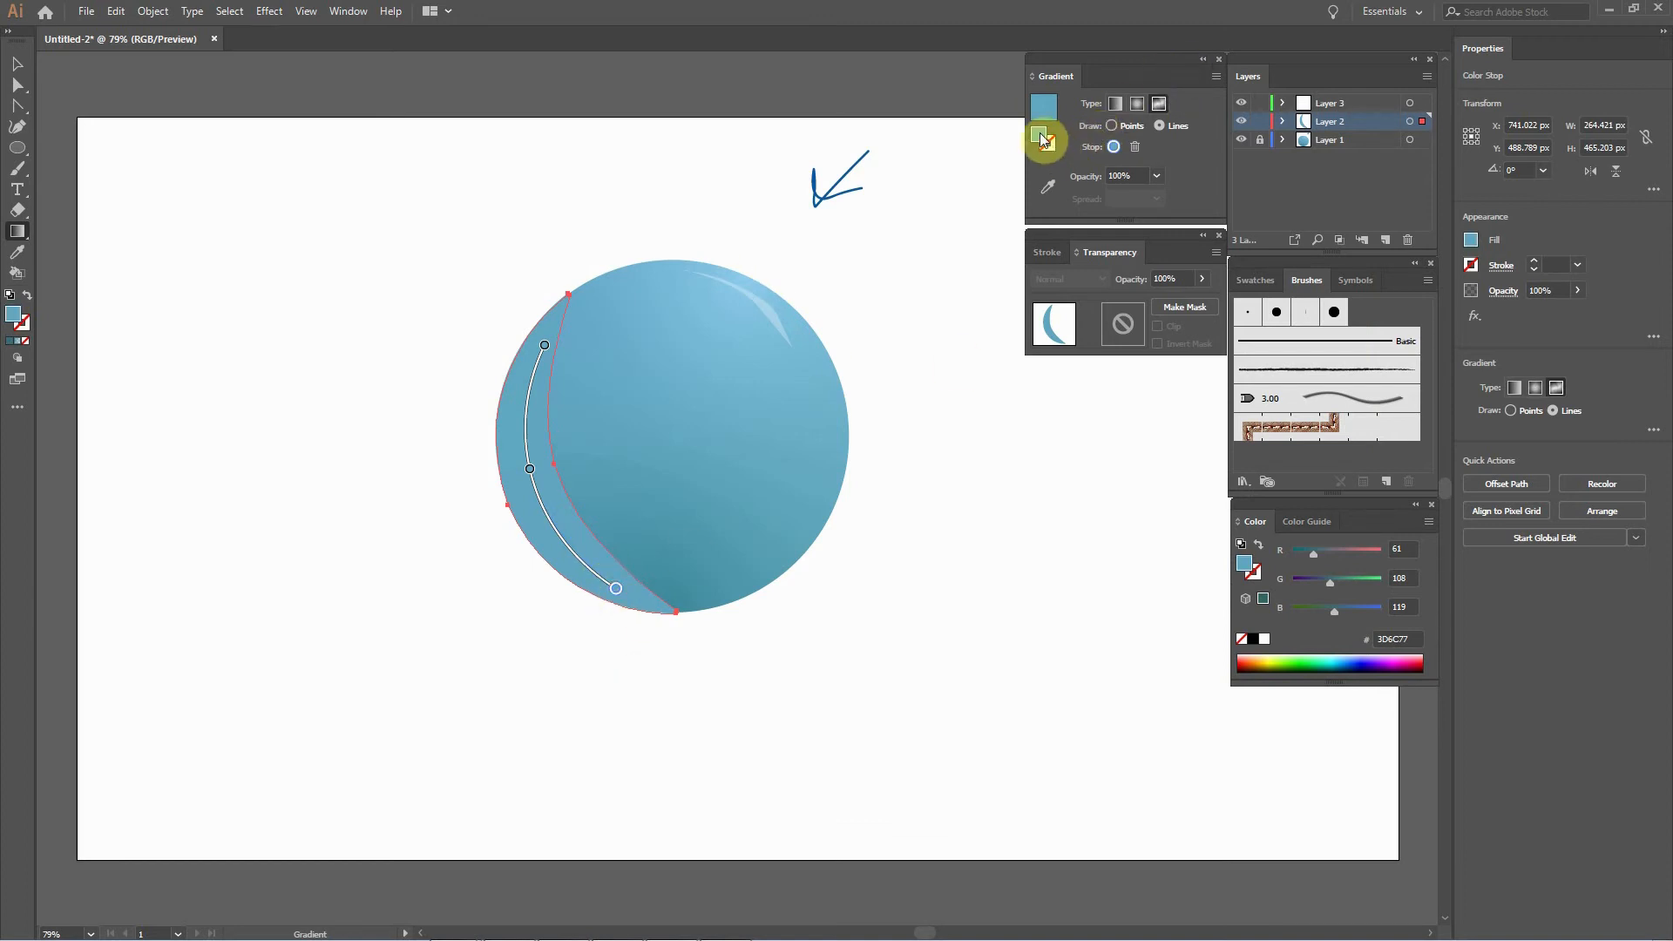
double_click(1038, 134)
left_click(1015, 448)
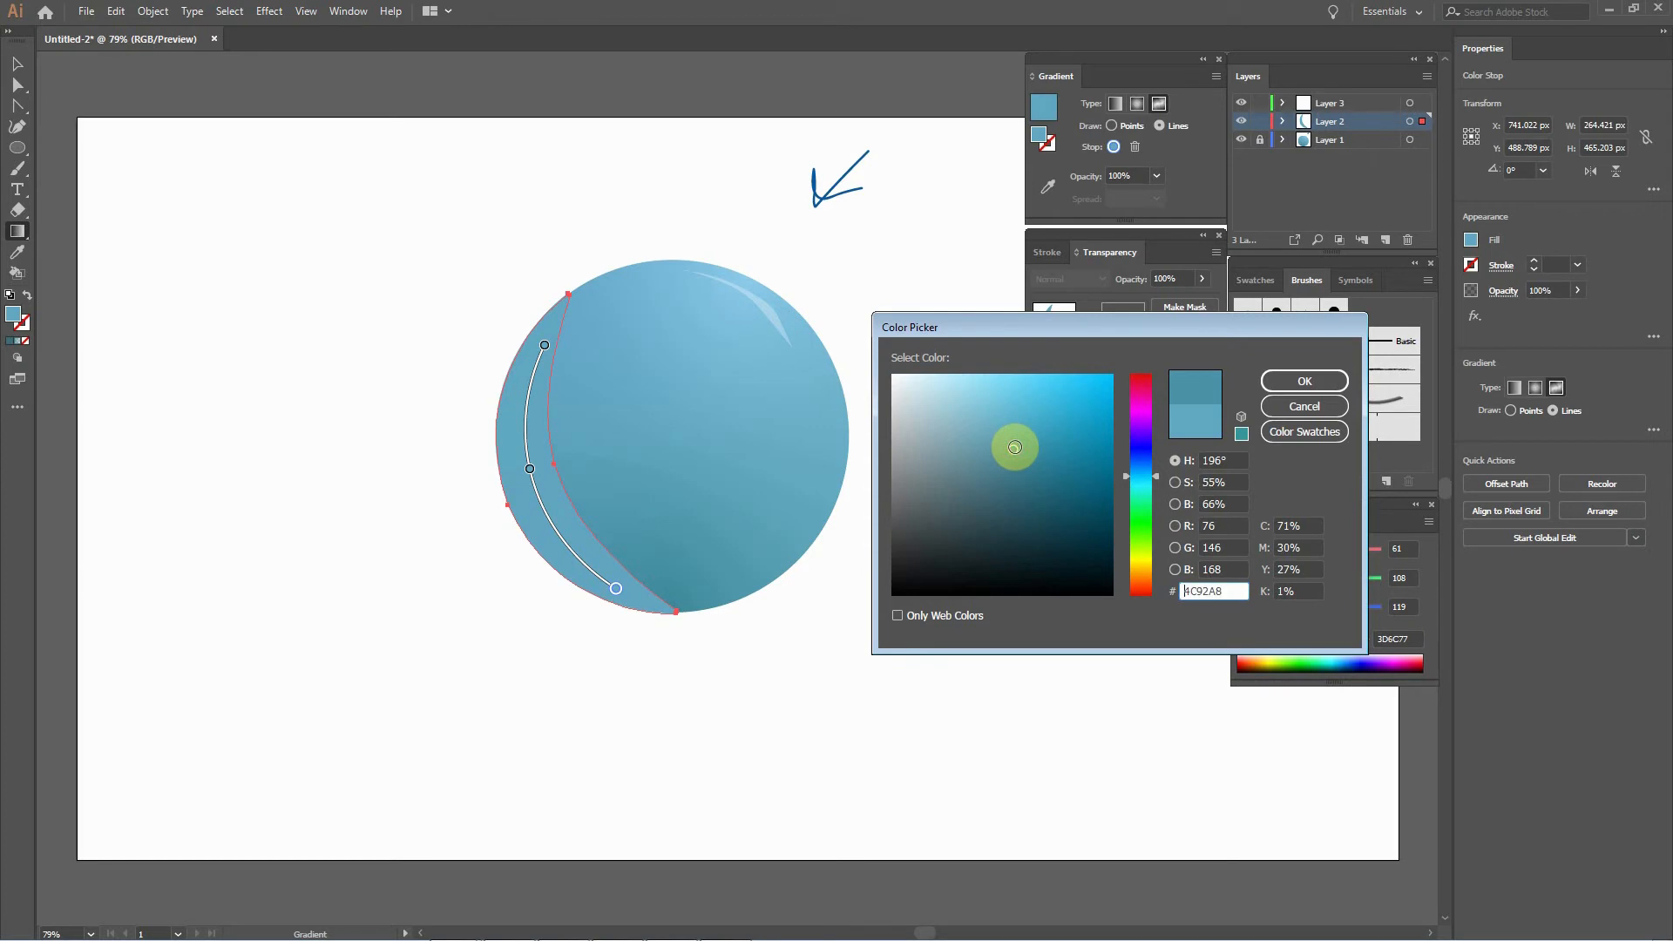
left_click(1281, 380)
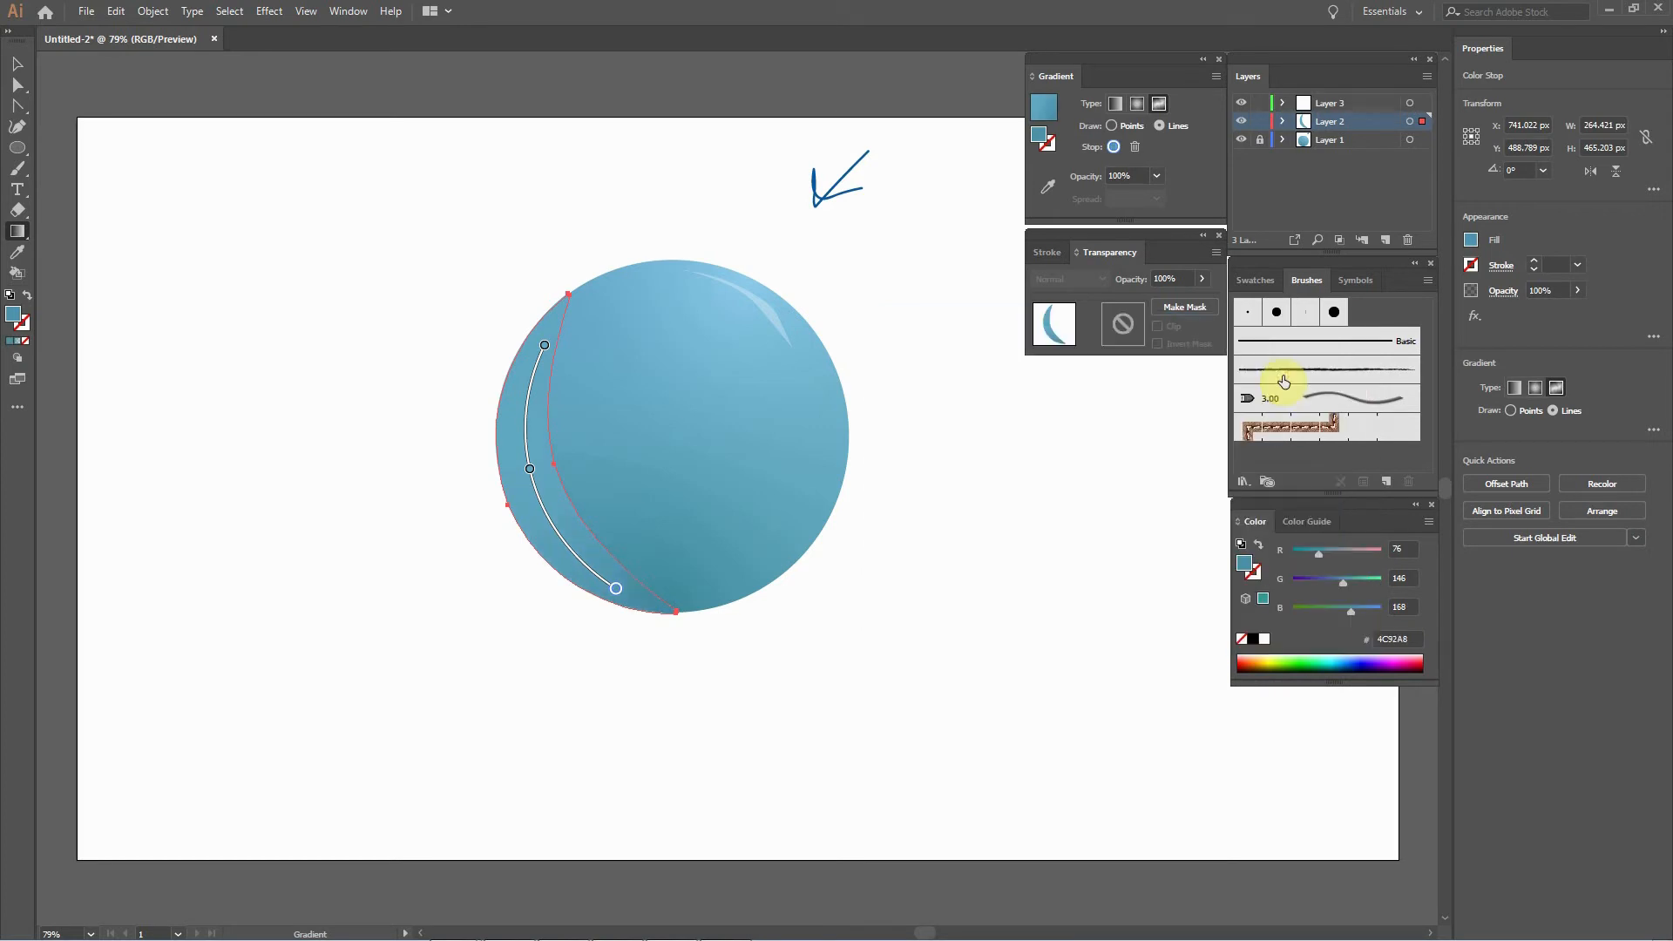
Sample the dark teal near the ball's lower edge for the line's middle gradient stop.
left_click(529, 471)
left_click(1050, 185)
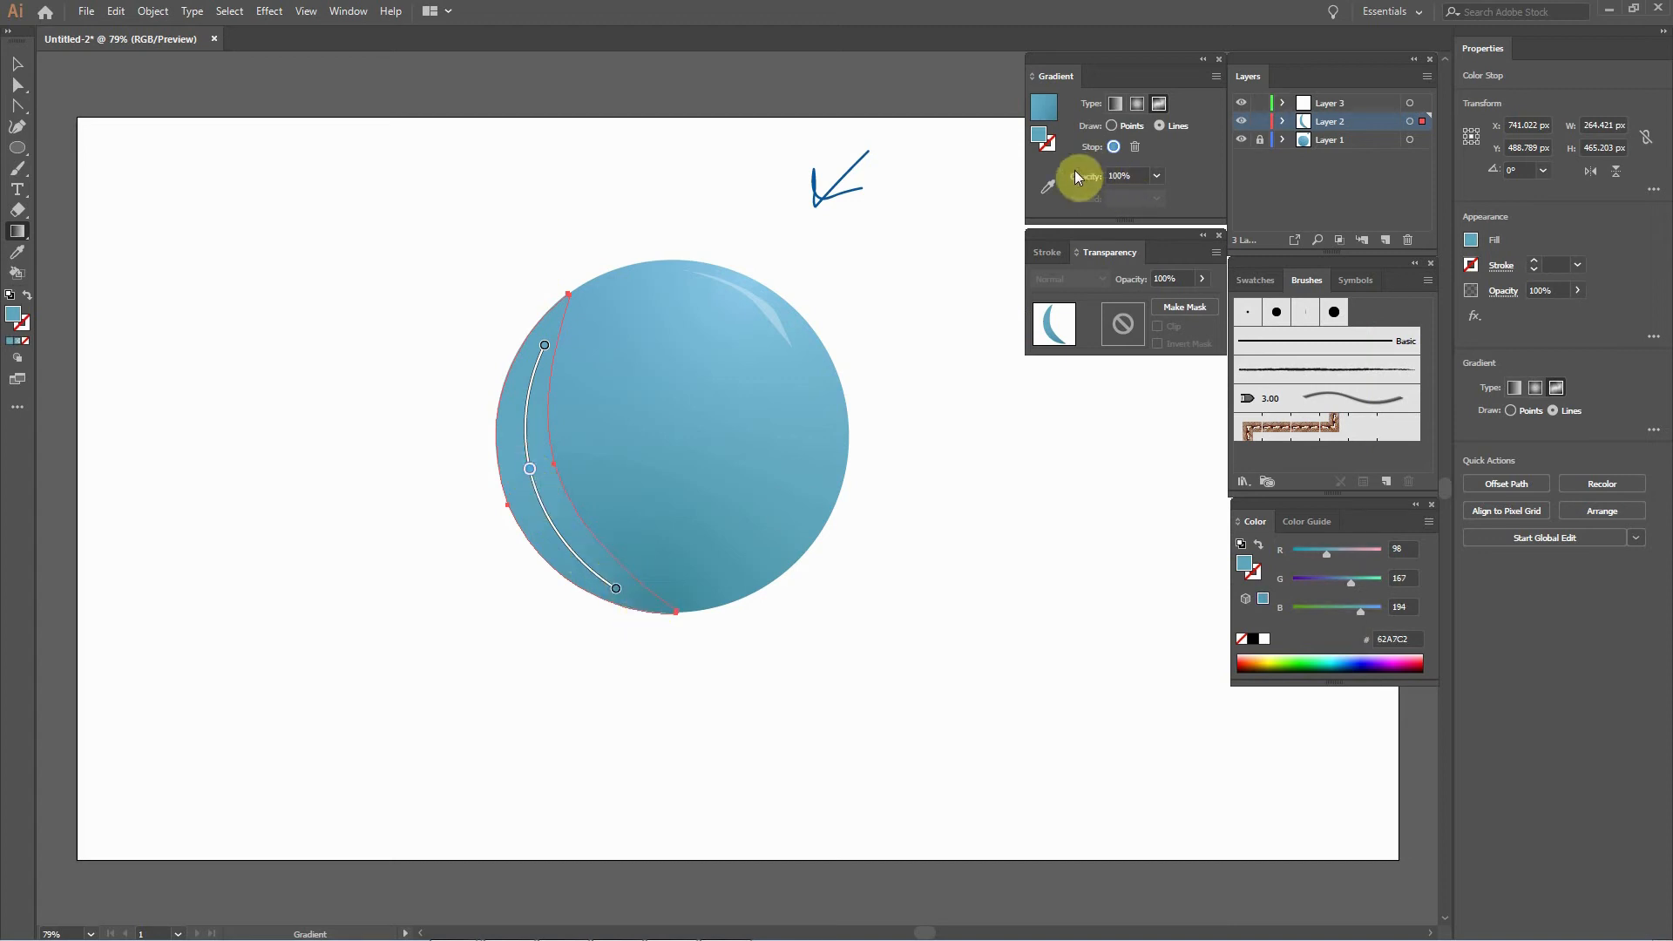
left_click(648, 594)
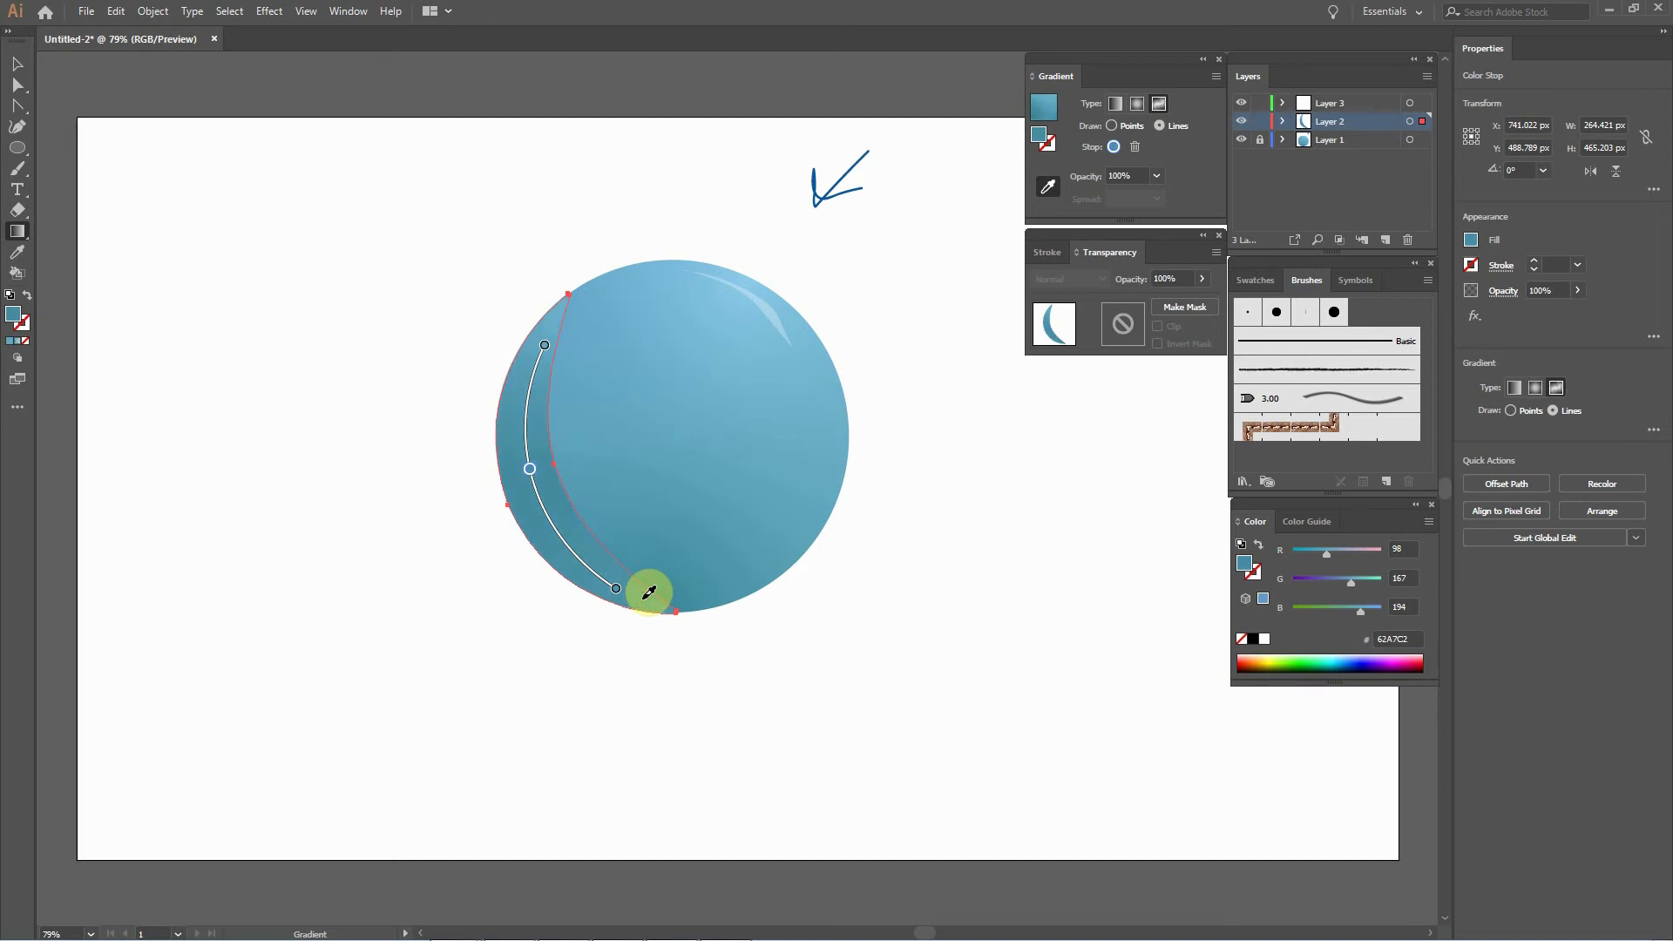
double_click(1044, 135)
left_click_drag(1079, 475, 1000, 440)
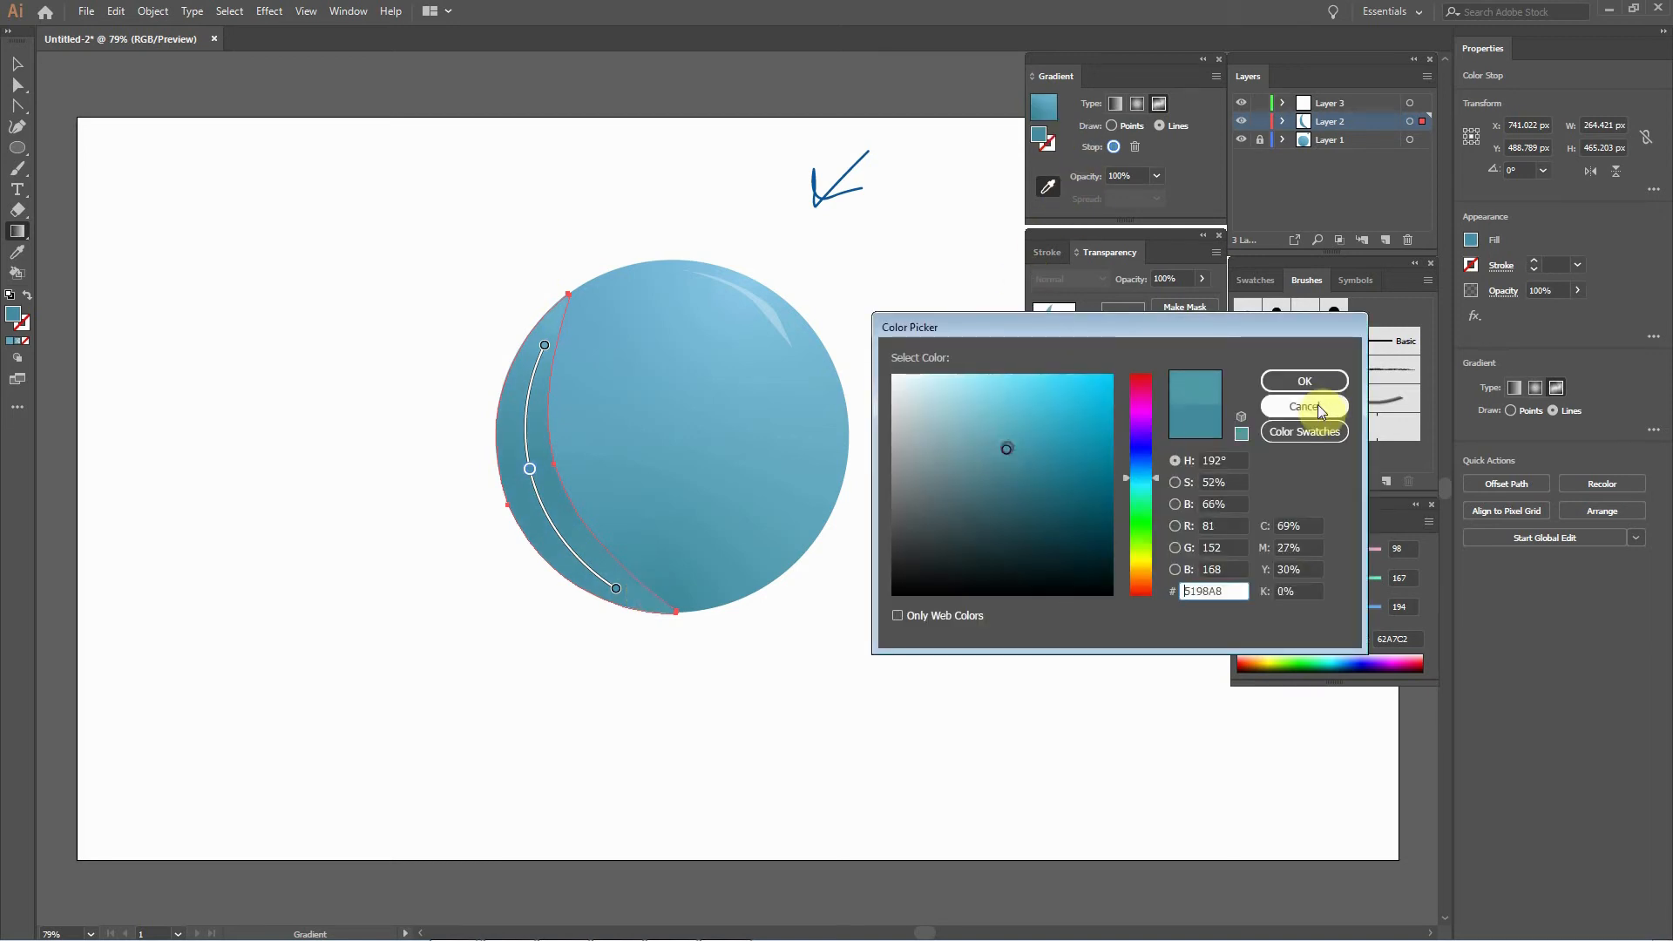
left_click(1003, 437)
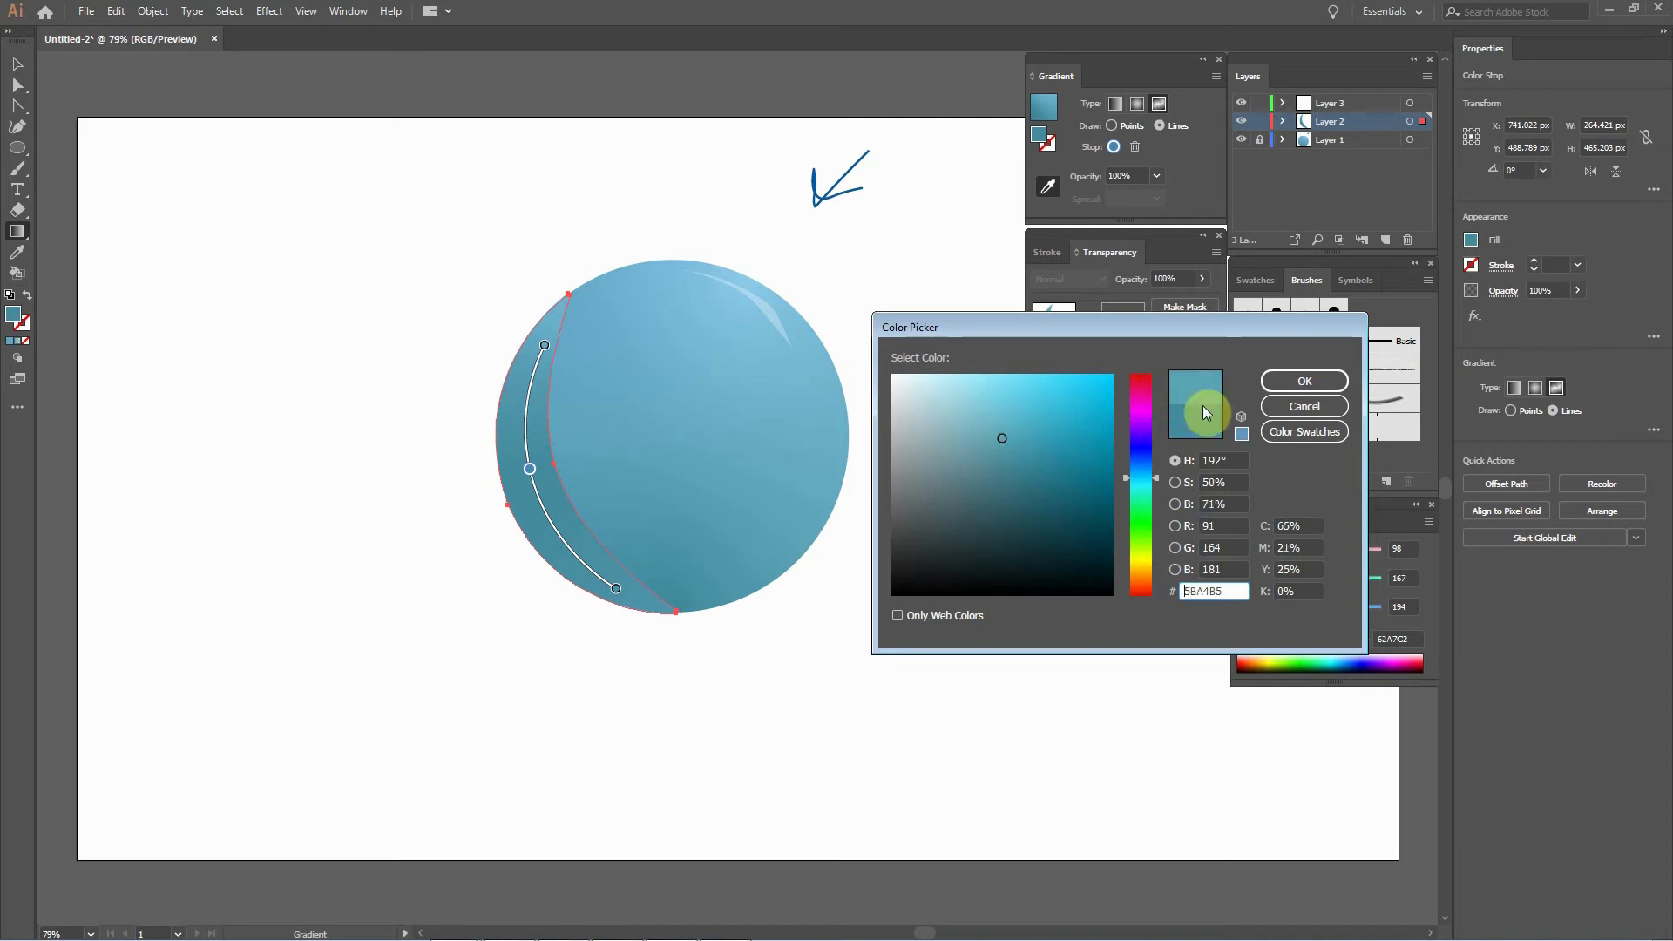
left_click(1297, 406)
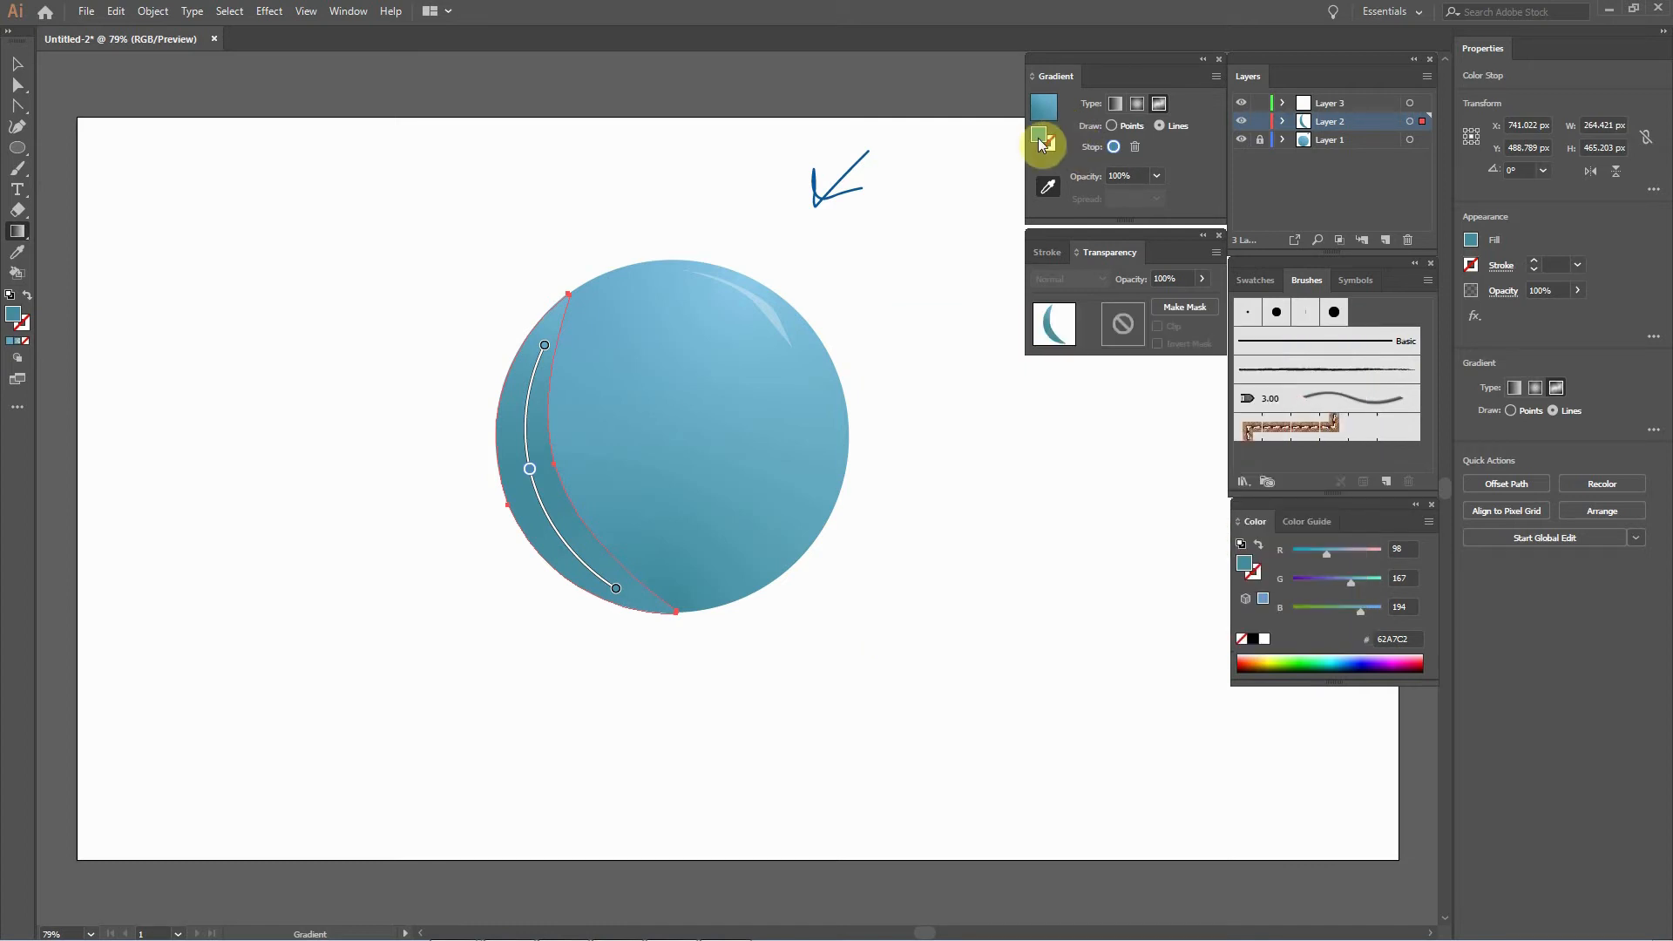
Set the middle gradient stop's color to 4E95A5.
double_click(1038, 138)
left_click(1006, 448)
left_click(1299, 378)
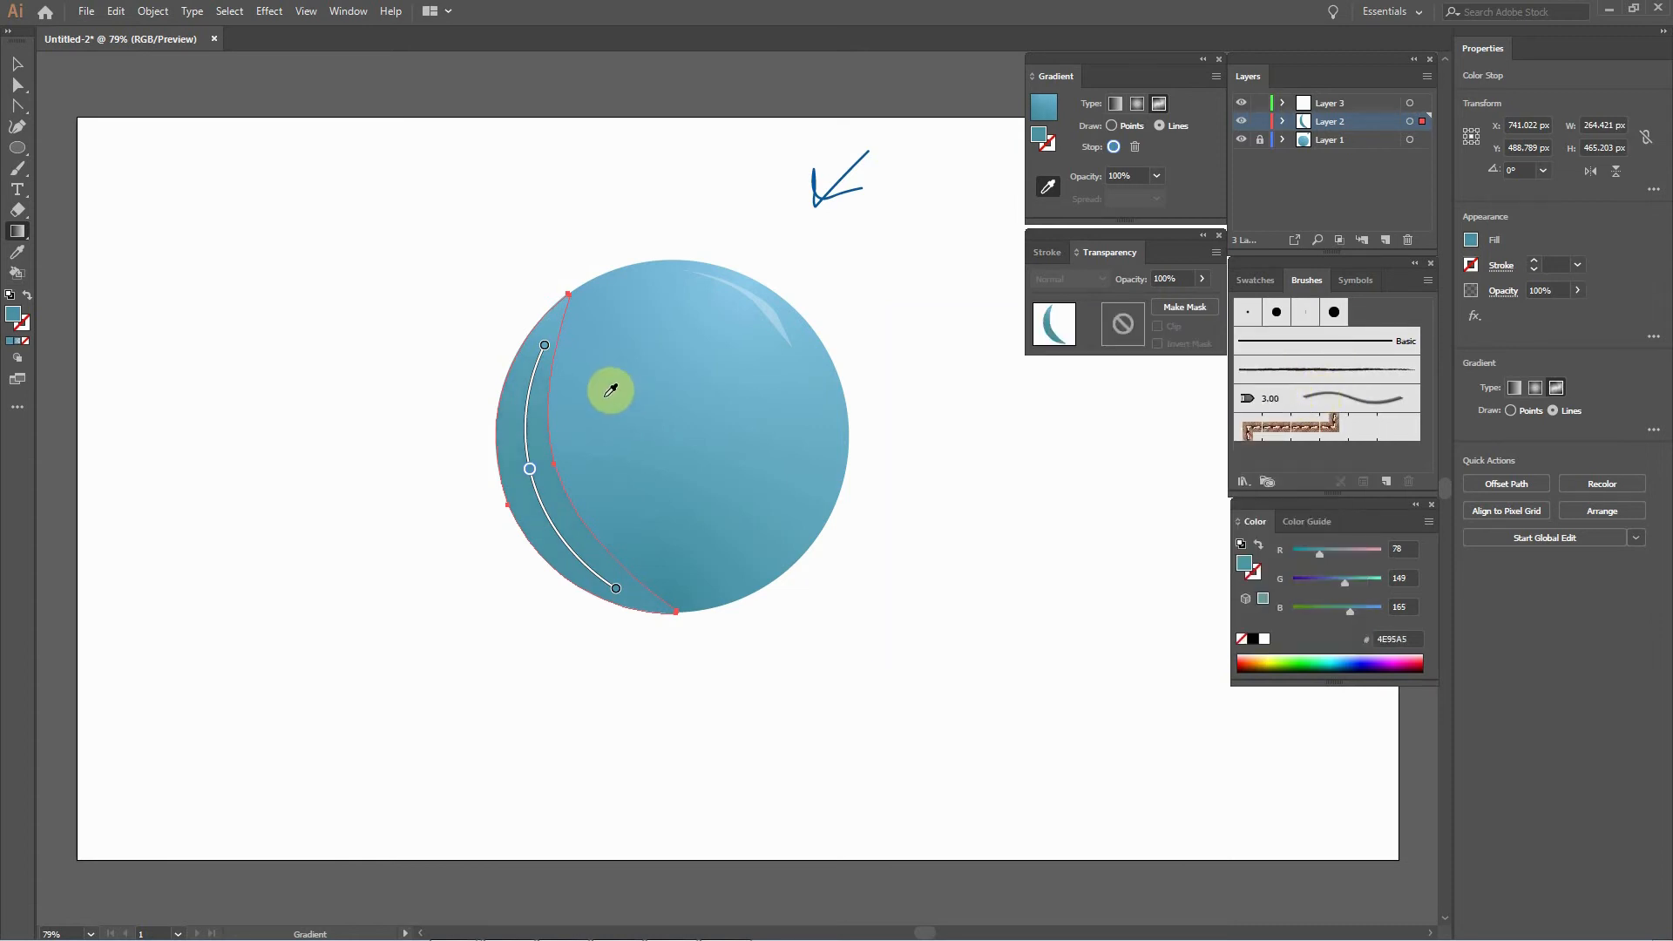
Sample the teal 4F96A7 from inside the shadow crescent for its top gradient stop and deselect the shape.
left_click(545, 345)
left_click(535, 451)
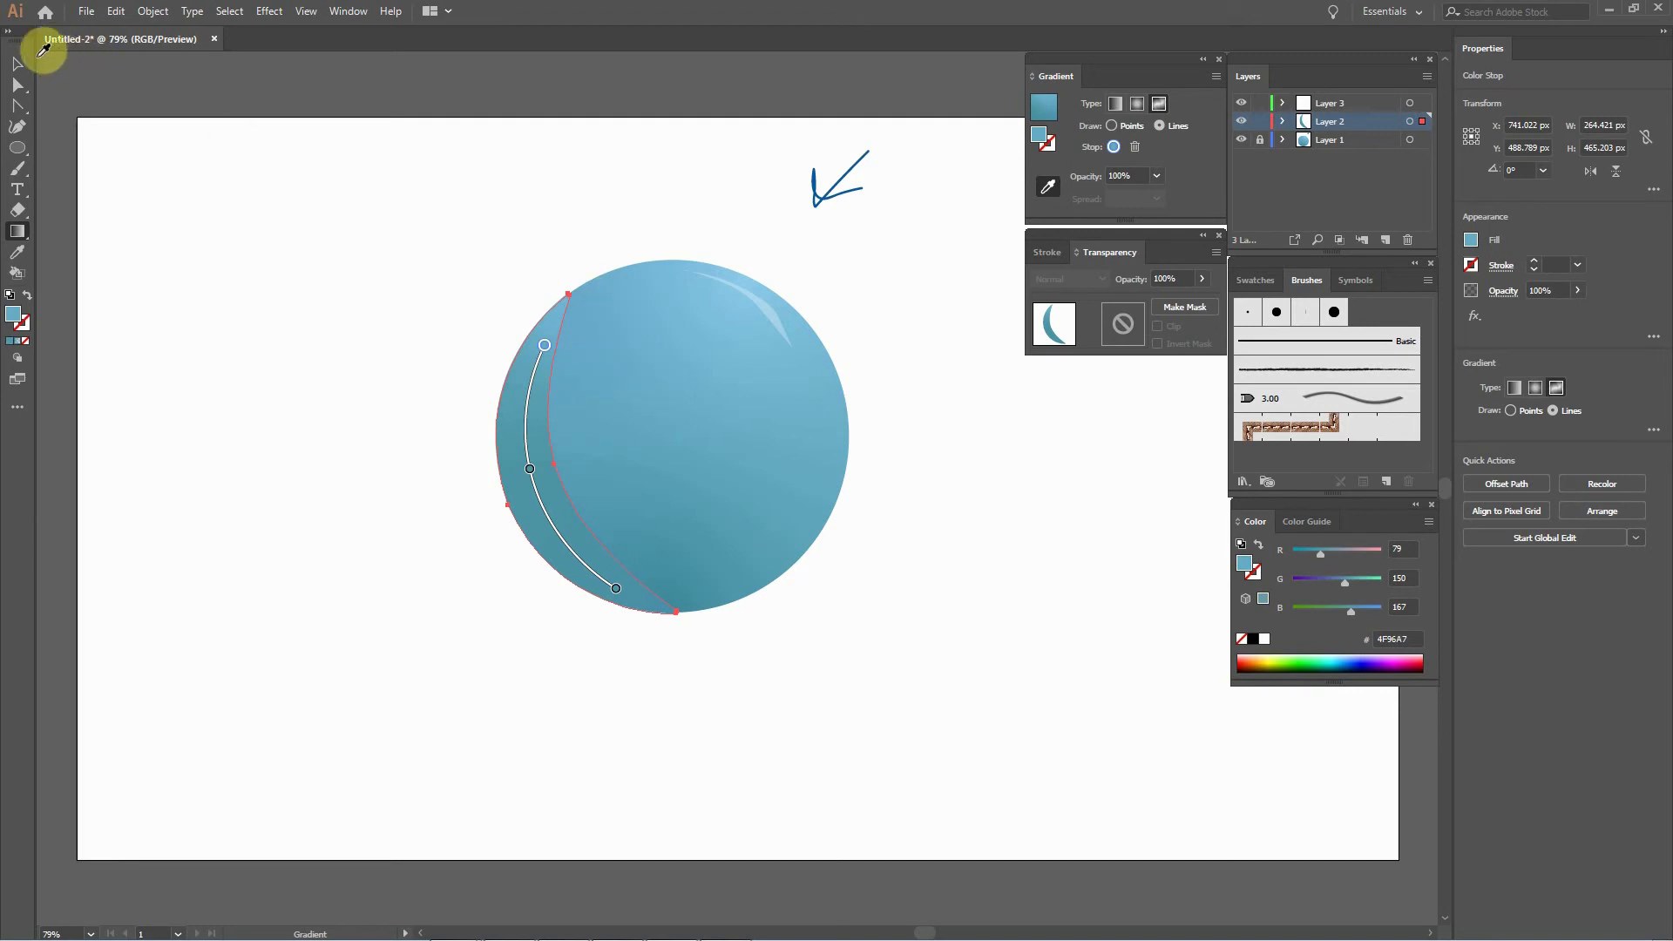
key("v")
left_click(536, 198)
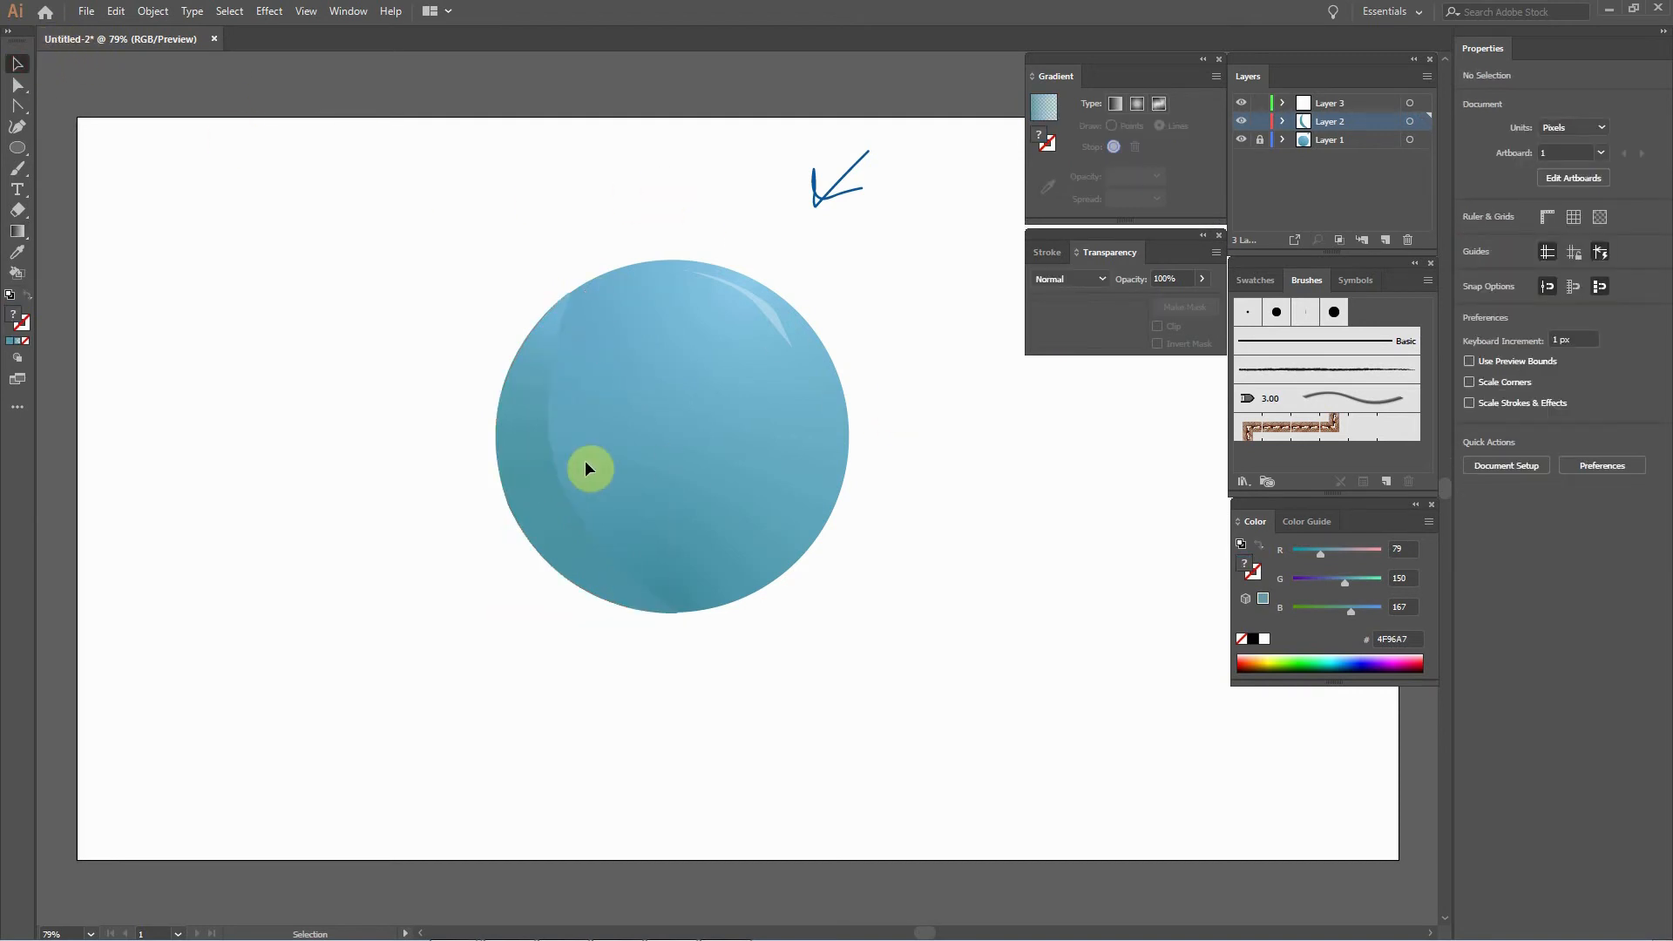
Reduce the shadow crescent's overall opacity to 35%.
left_click(551, 475)
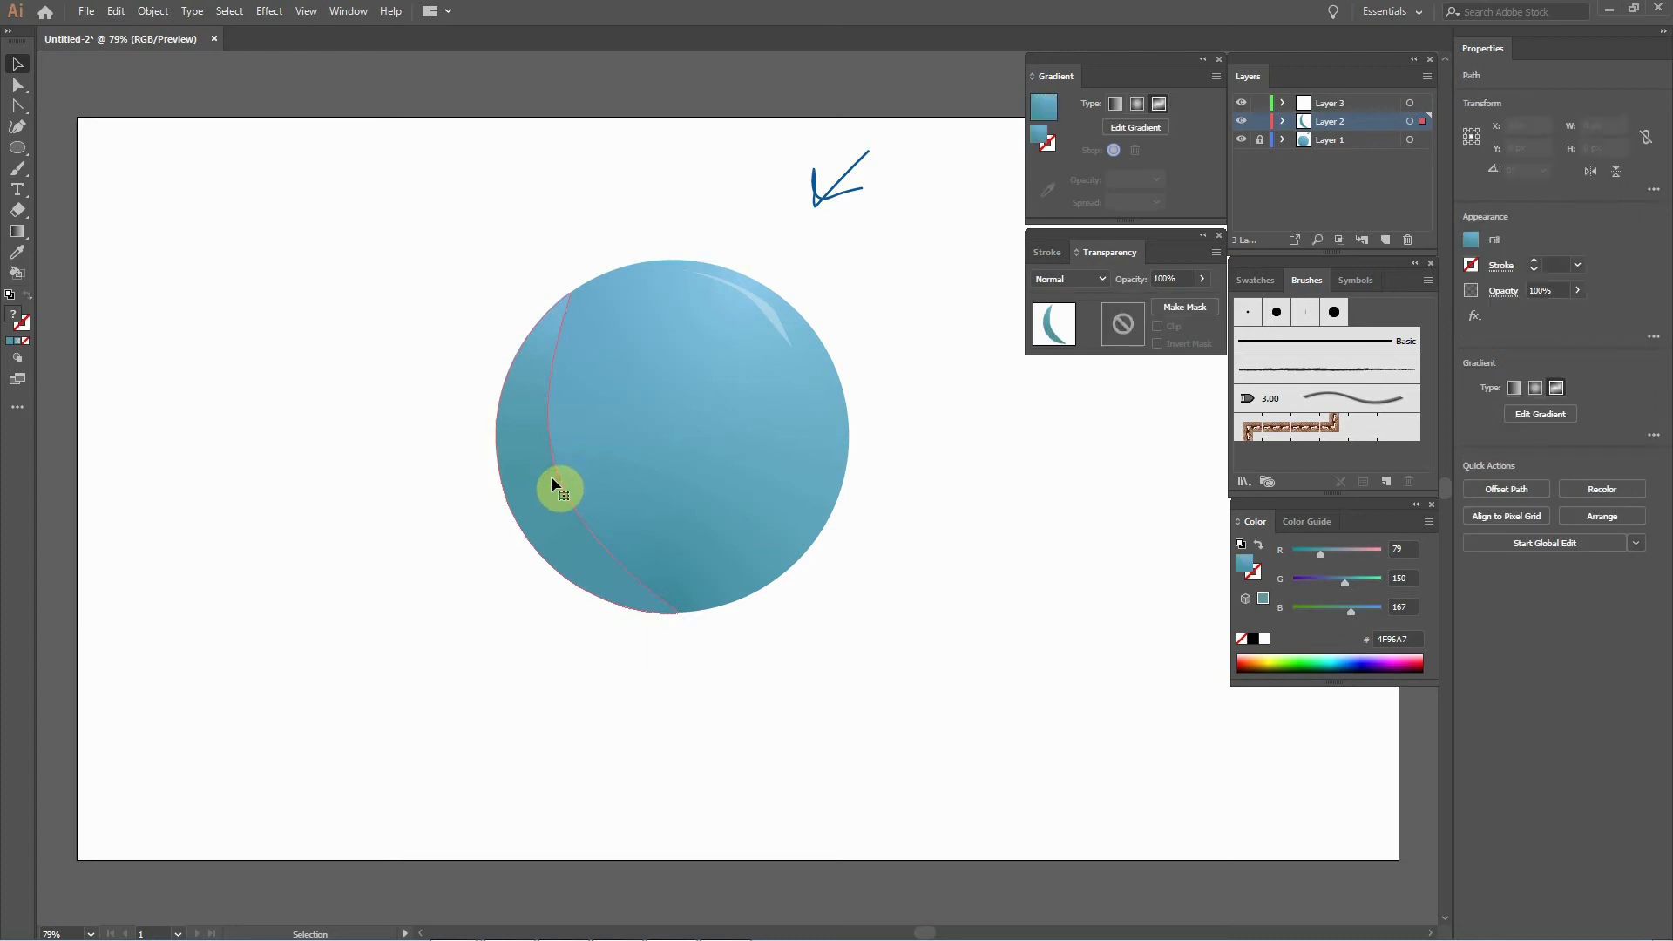
left_click(1203, 279)
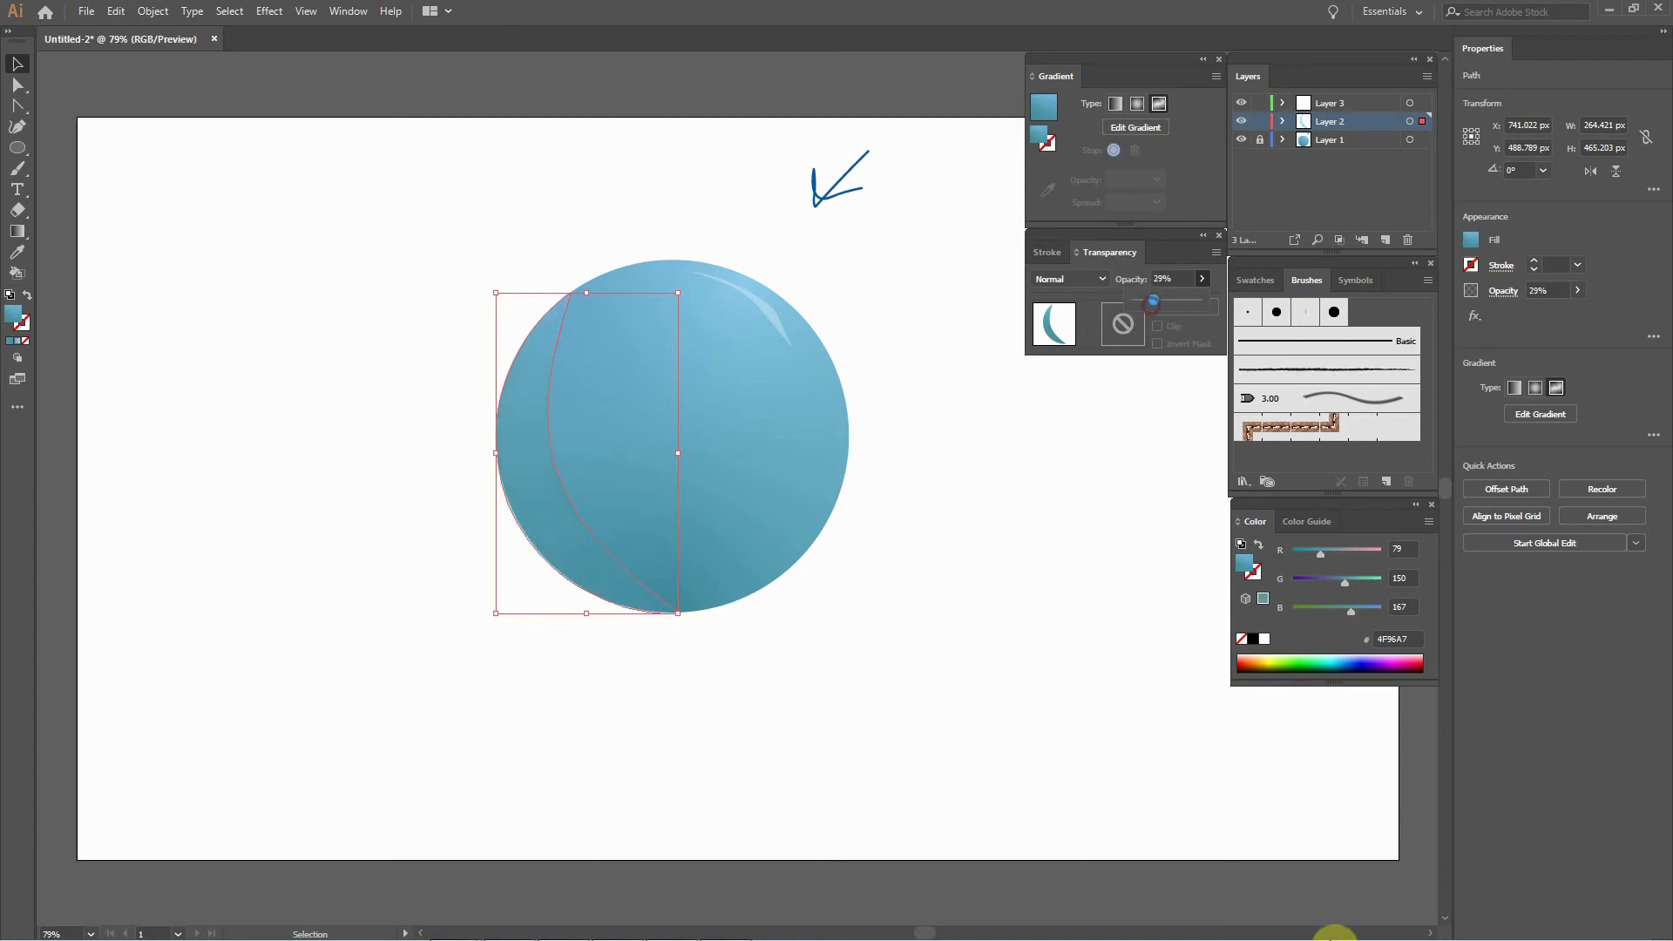
left_click(231, 74)
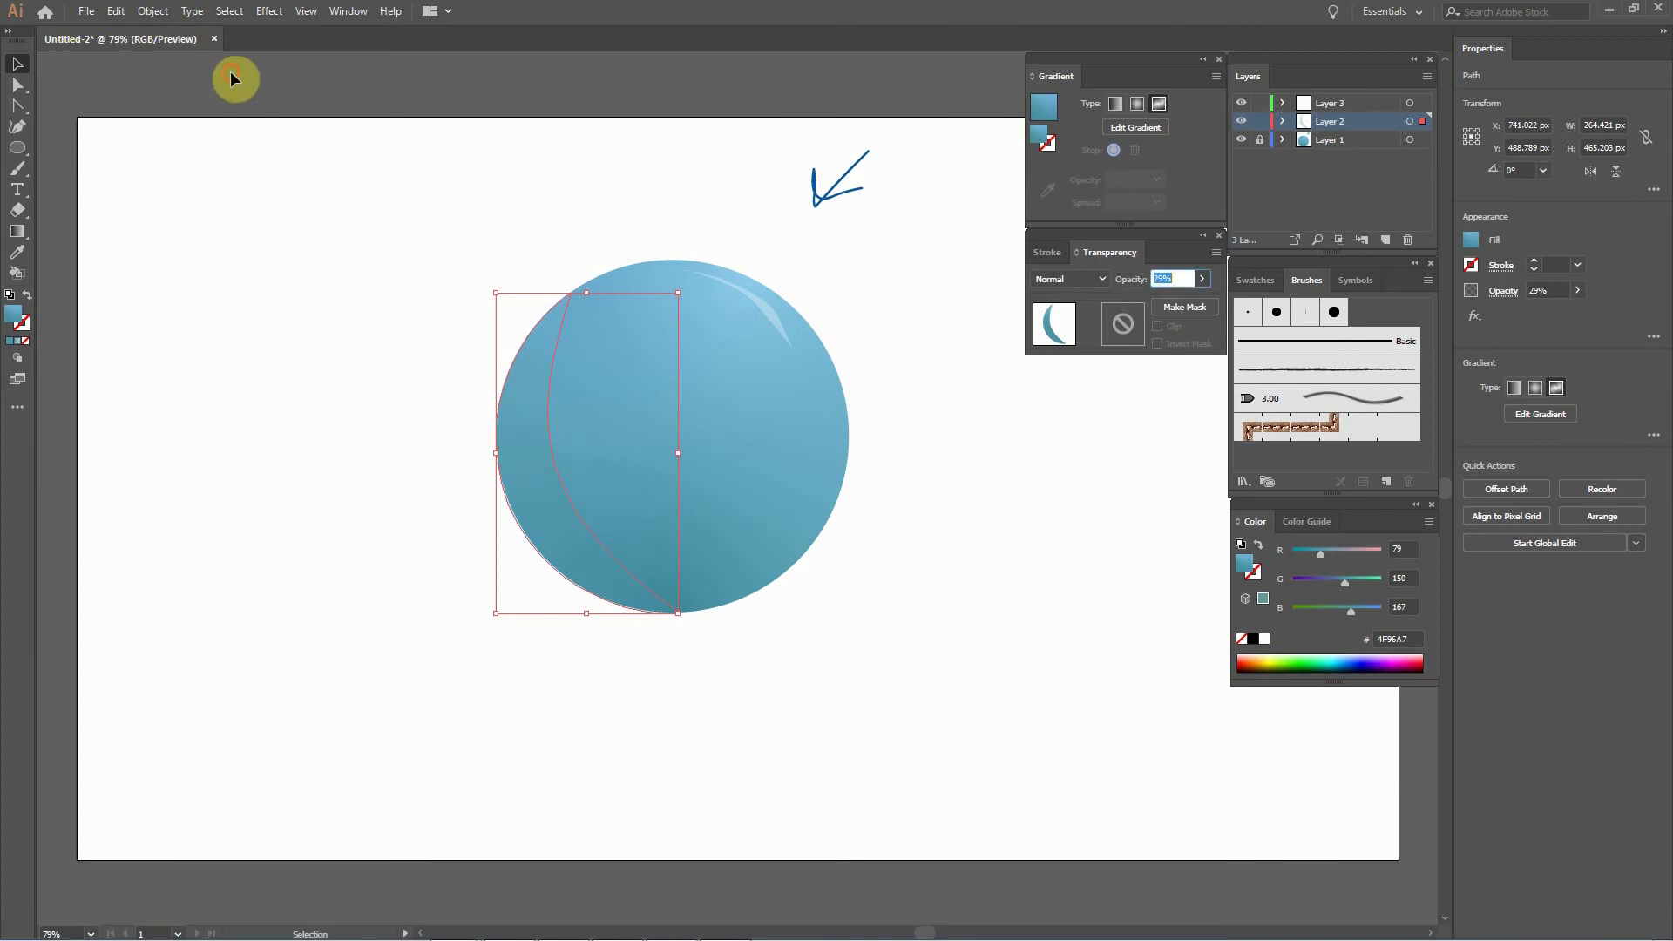
left_click(397, 105)
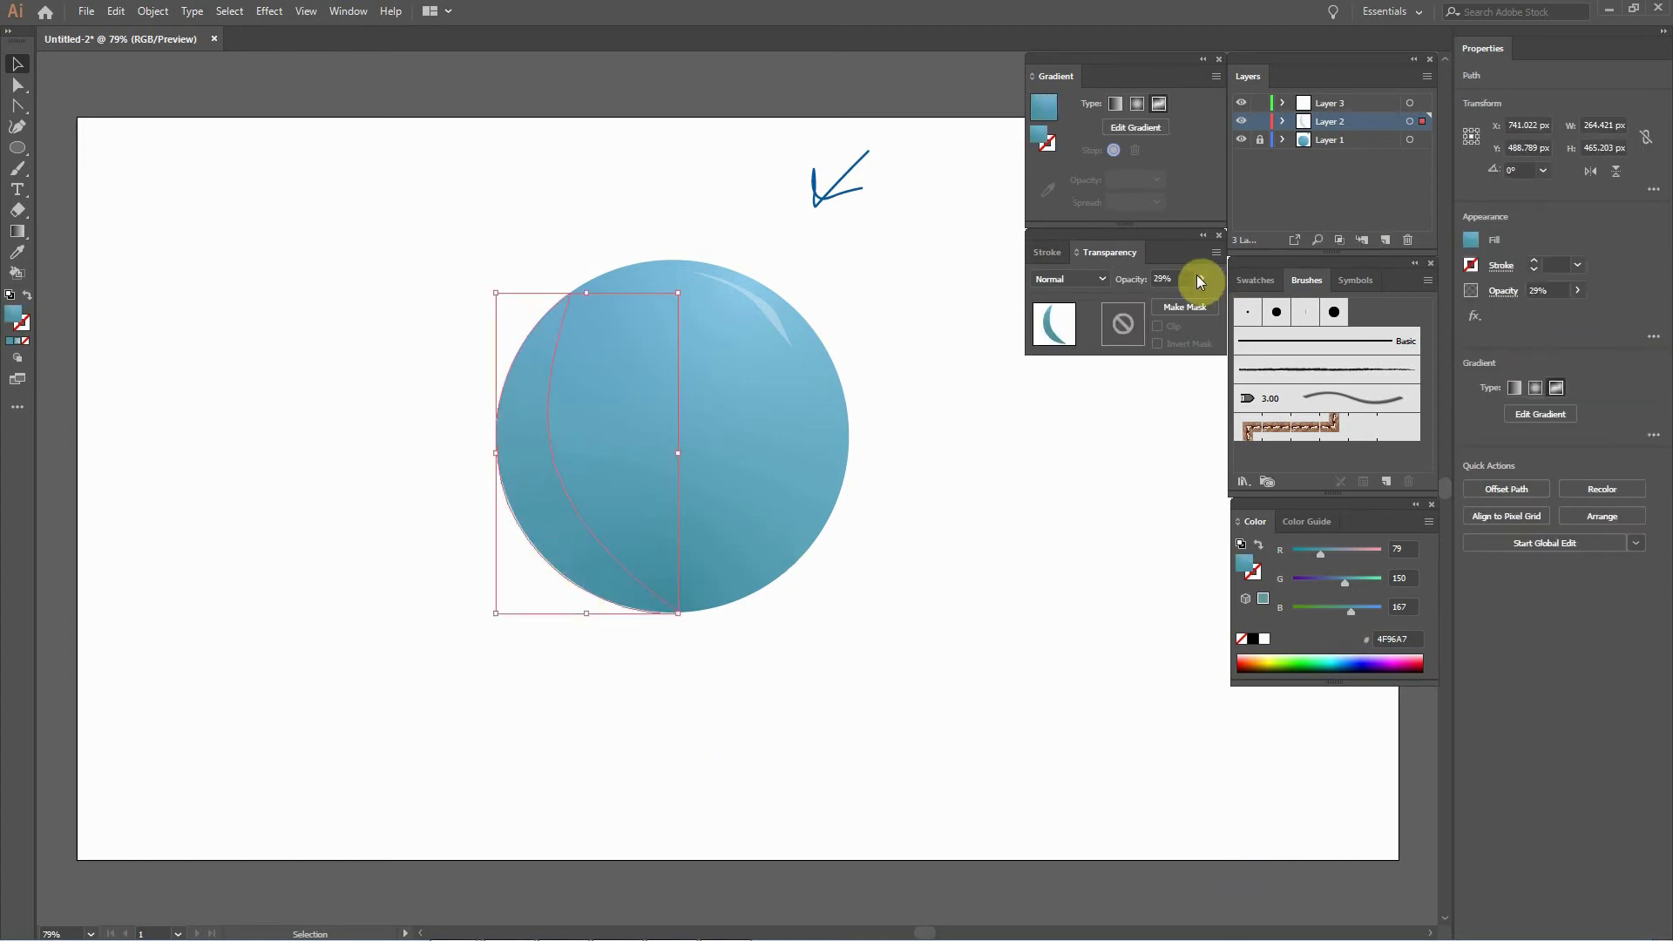
left_click_drag(1181, 278, 1154, 264)
type("35")
left_click(857, 260)
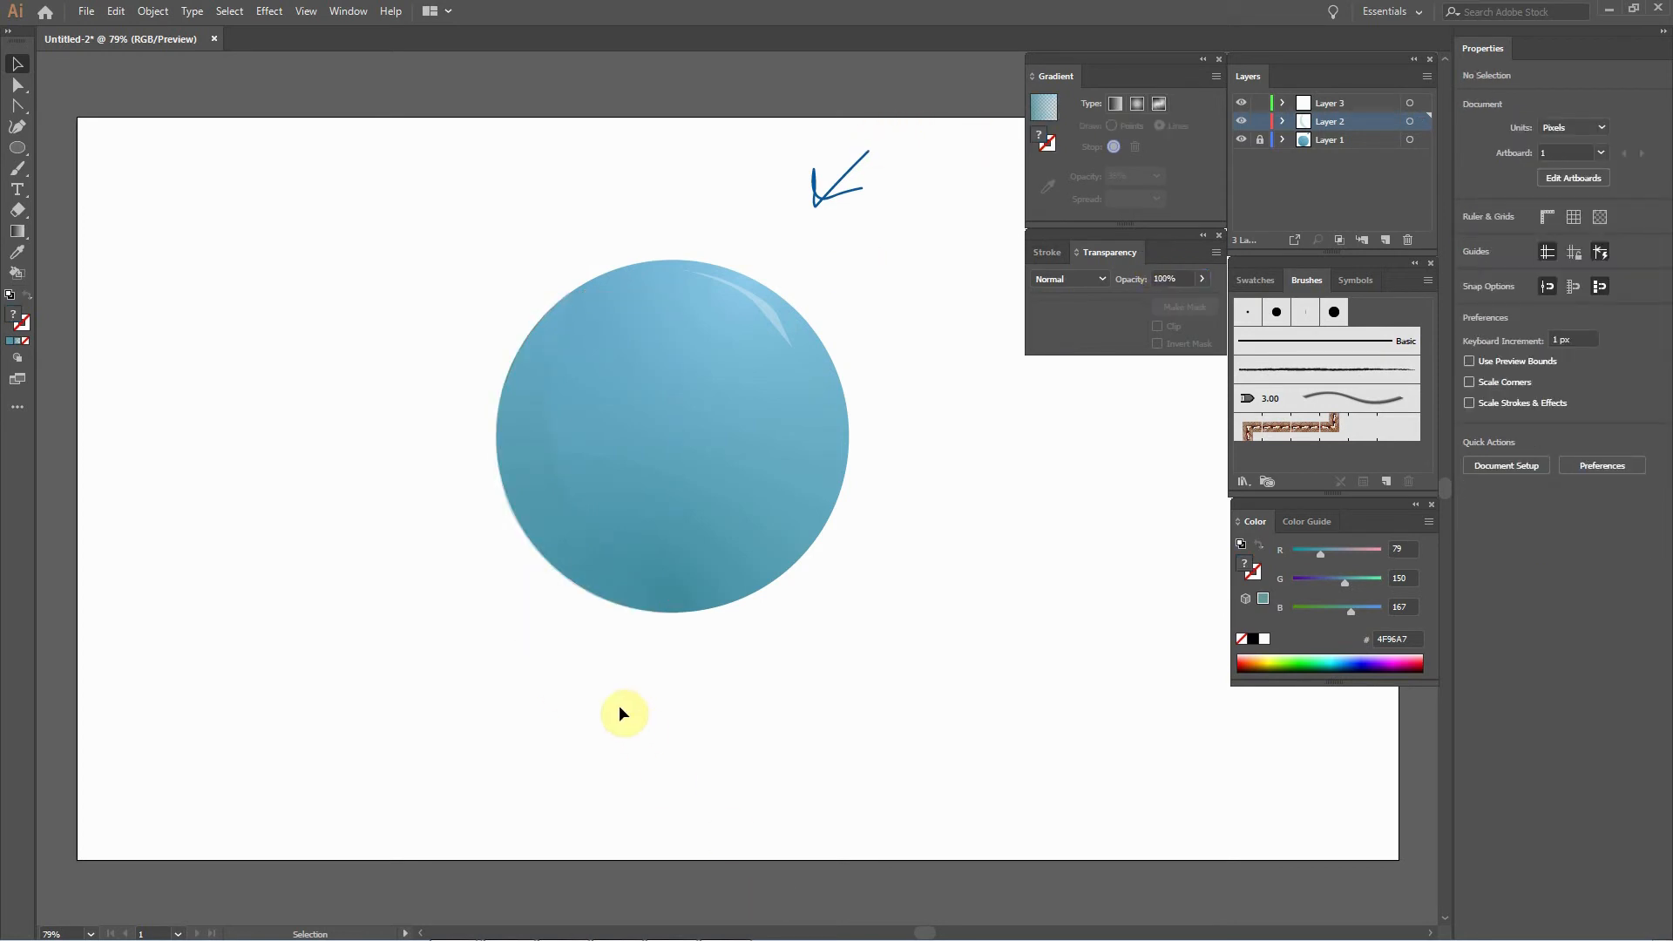
Set the opacity of the crescent's middle gradient stop to 20% and deselect the shape.
left_click(567, 561)
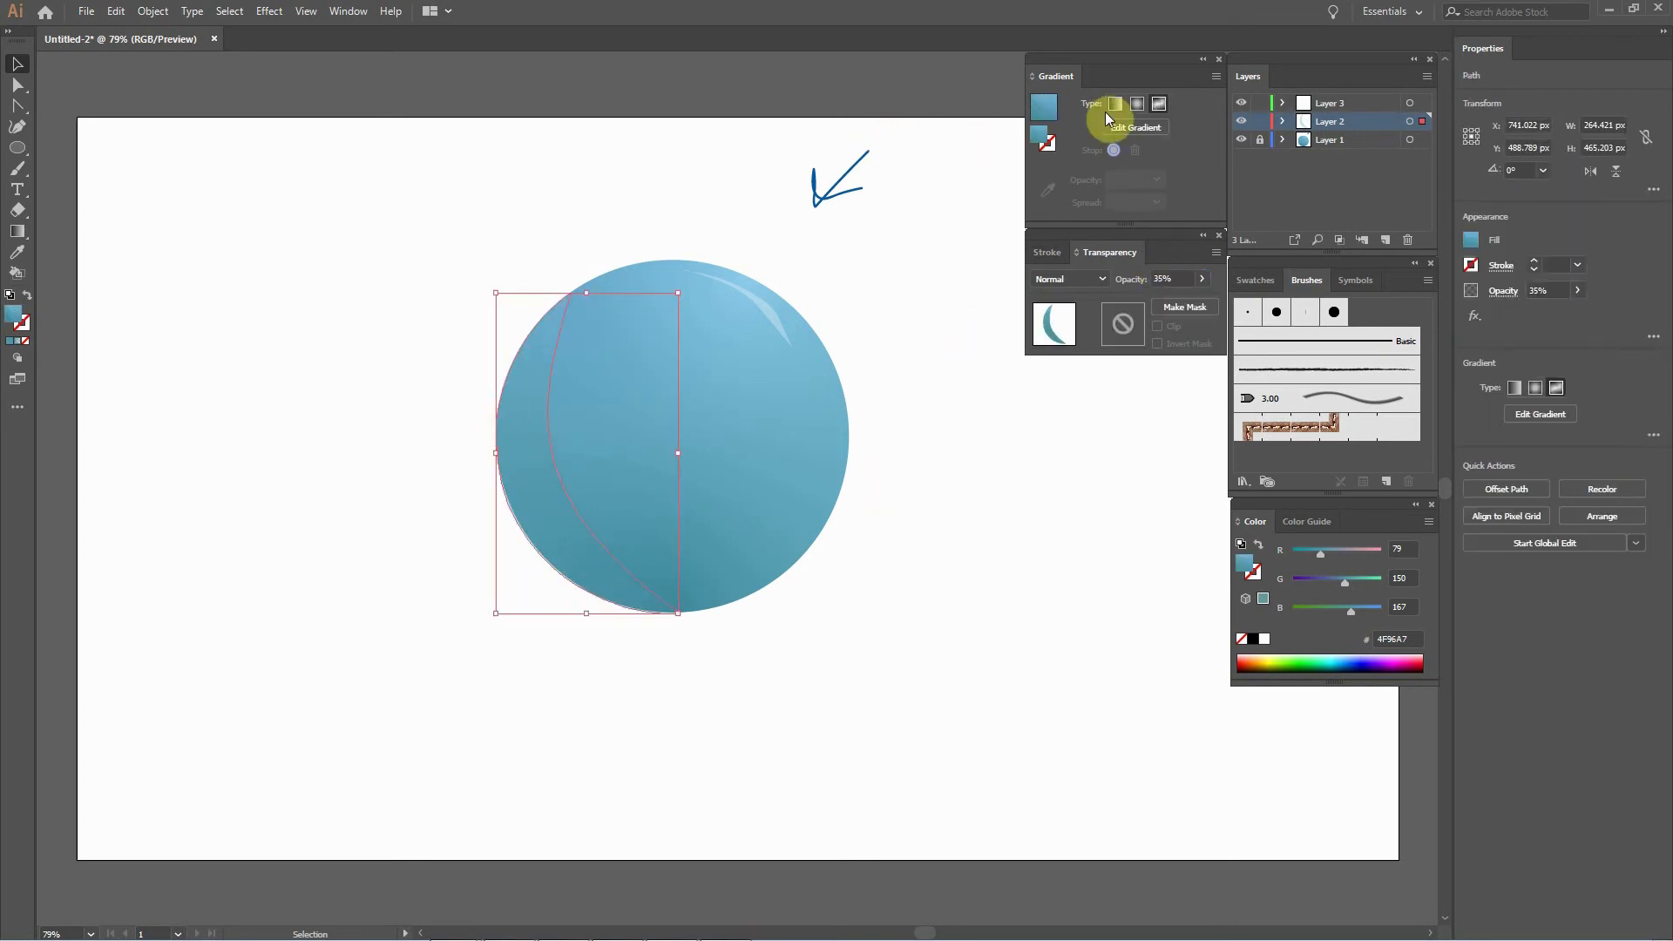
left_click(18, 231)
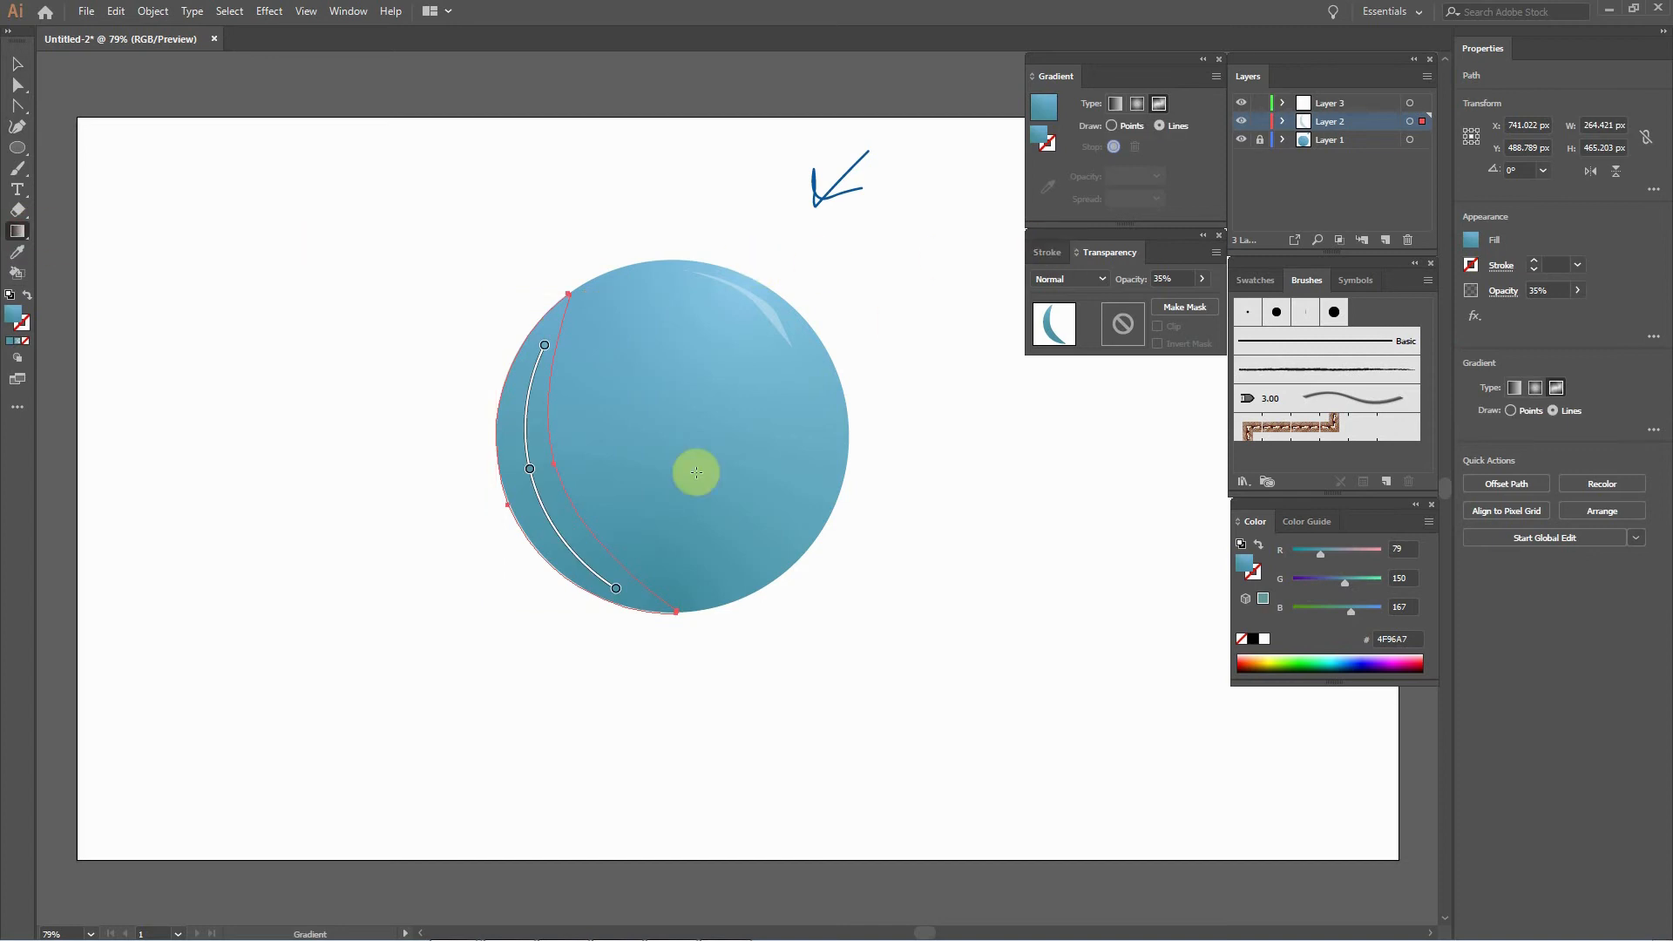
left_click(528, 472)
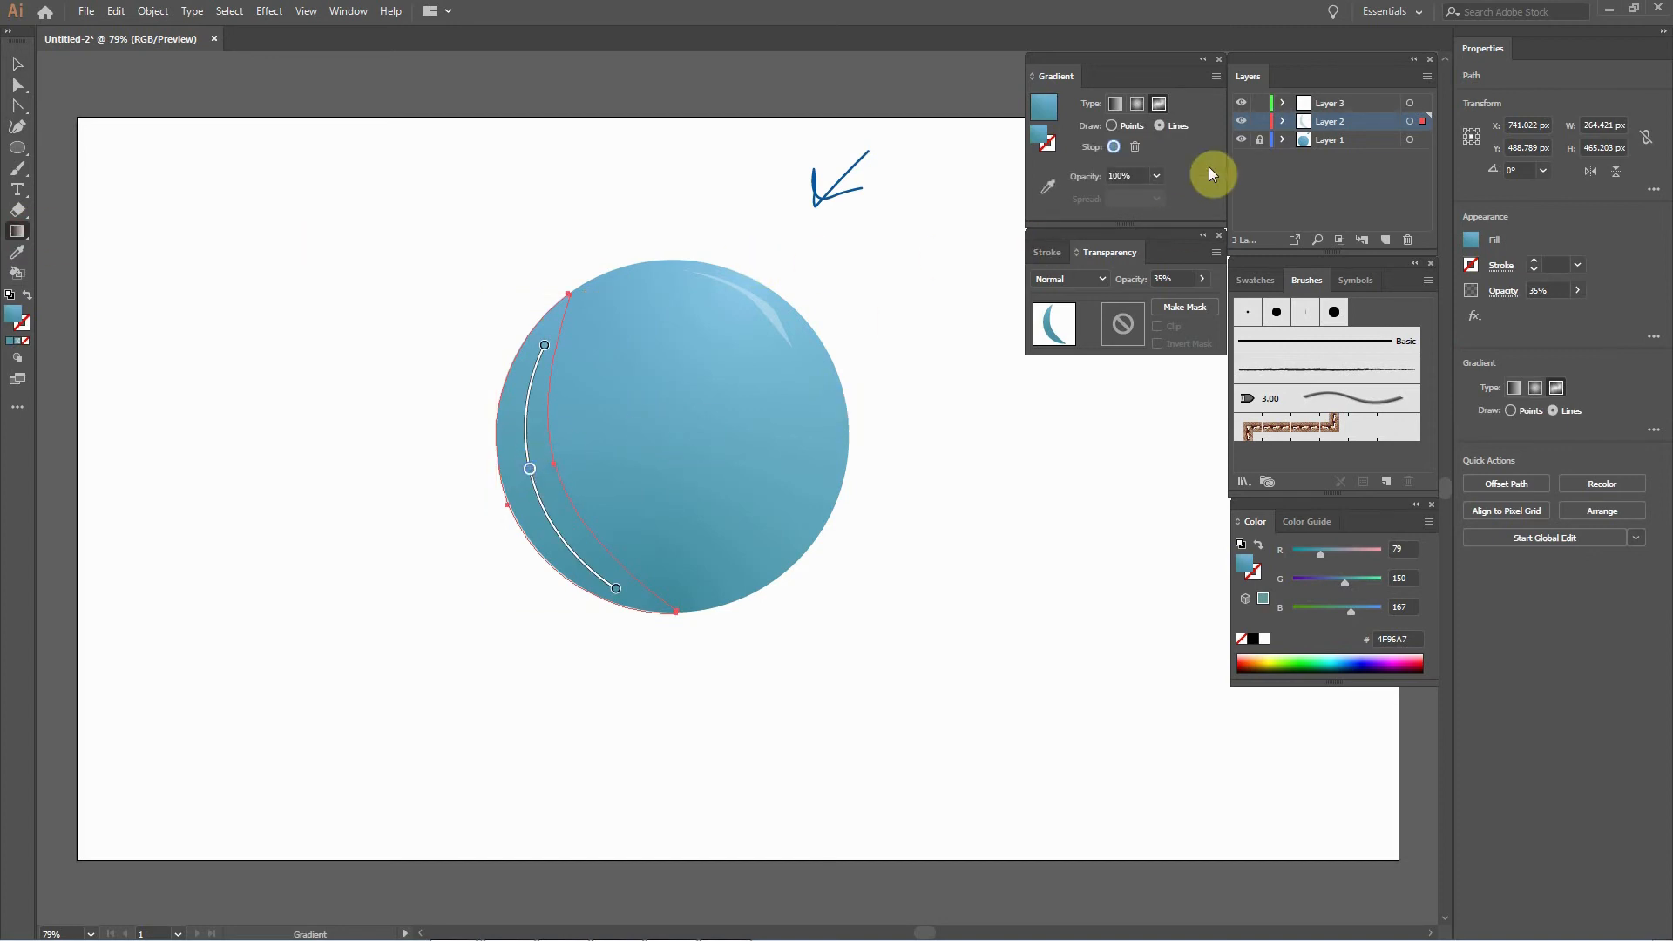
left_click(1155, 176)
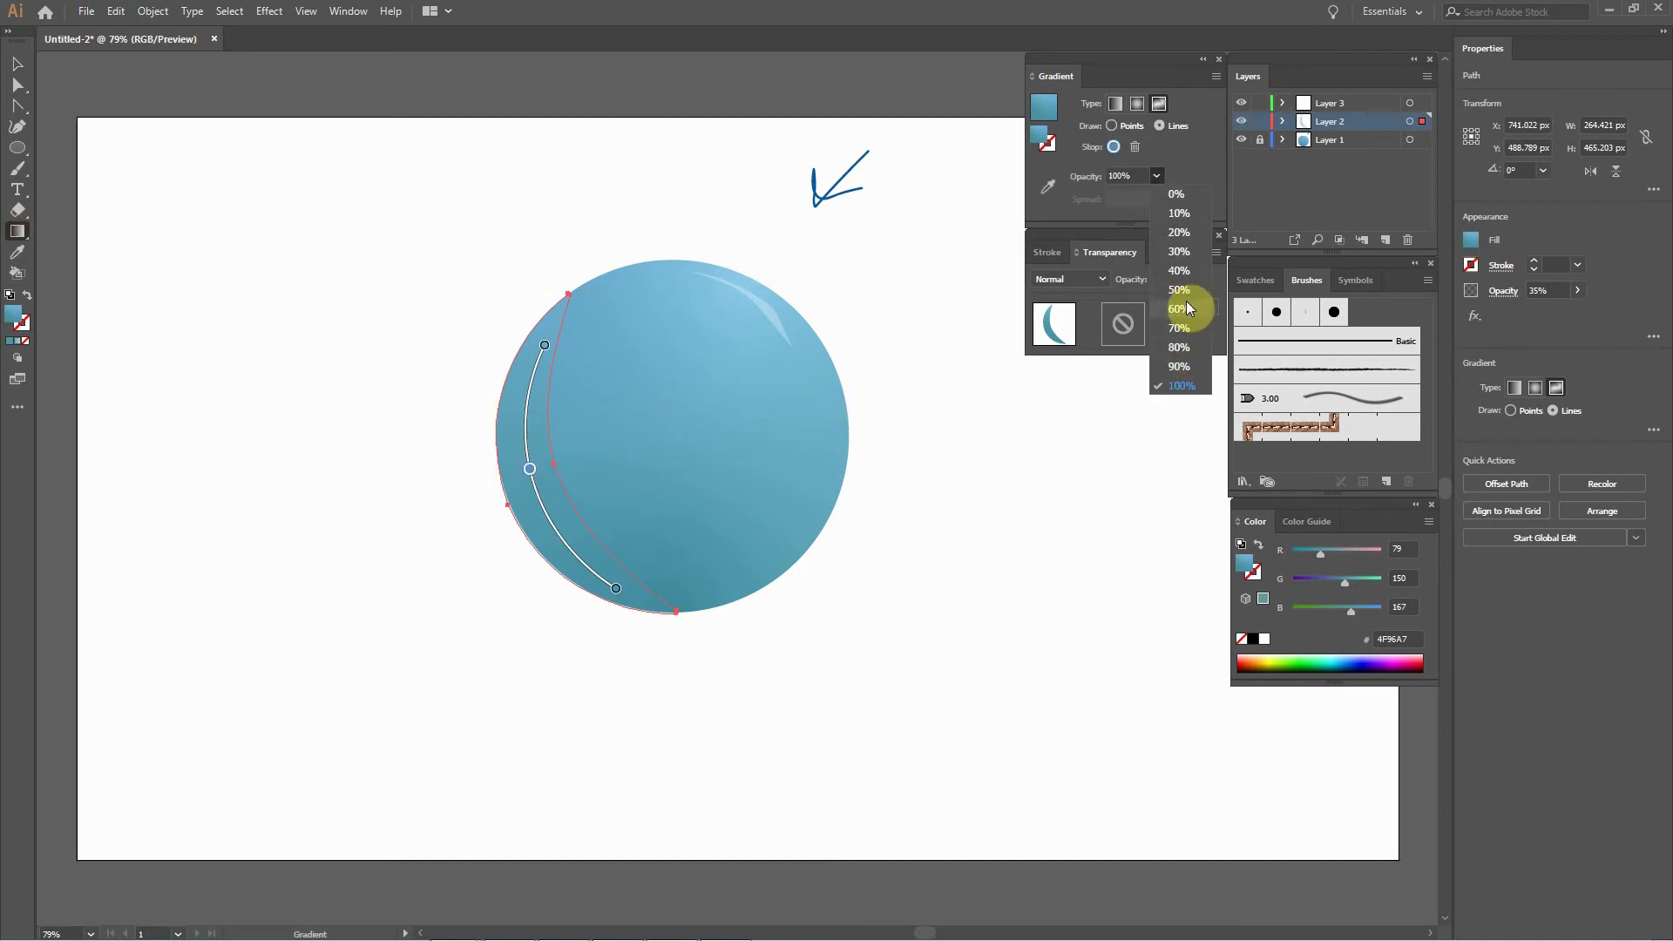
left_click(1183, 228)
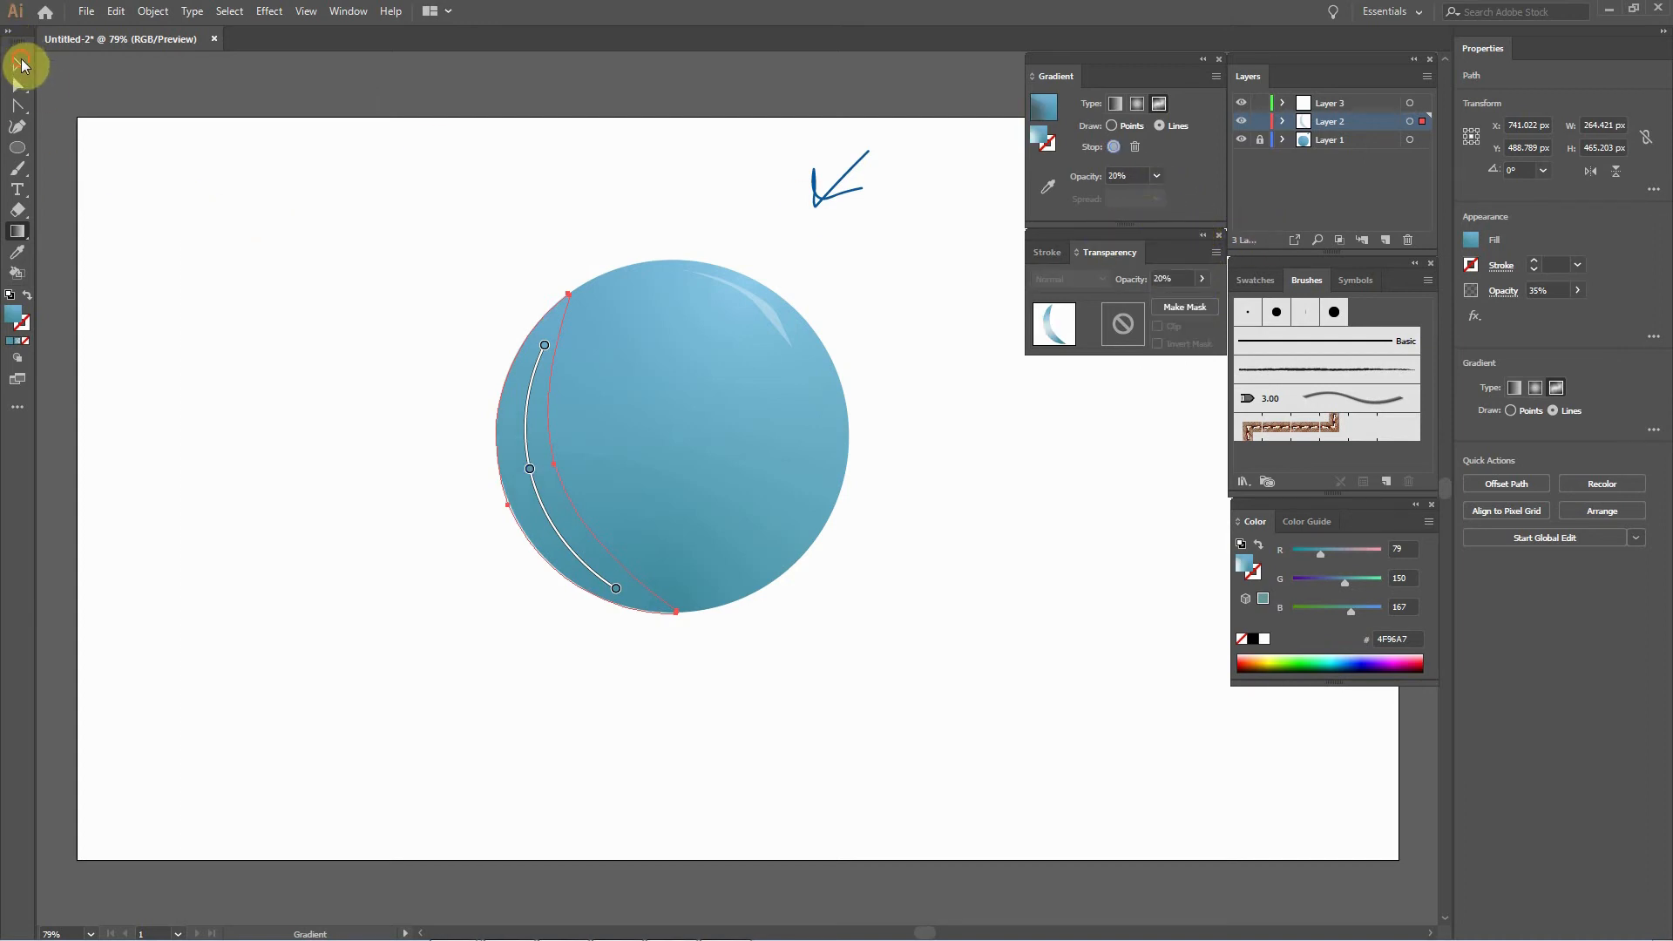
left_click(18, 63)
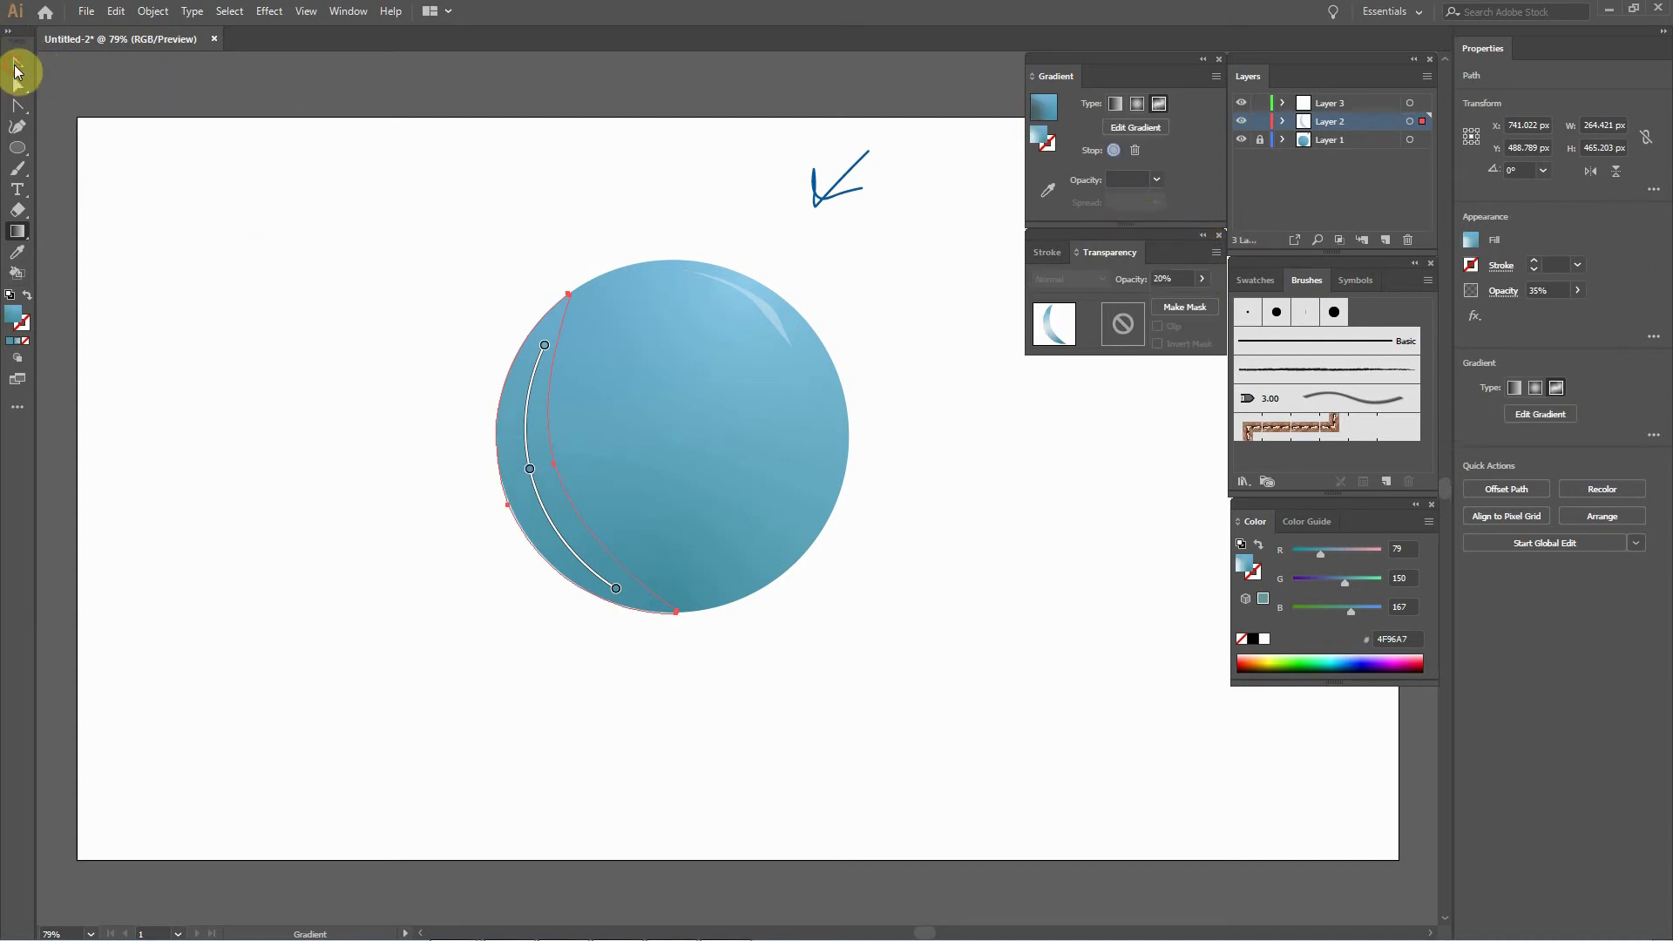
left_click(473, 124)
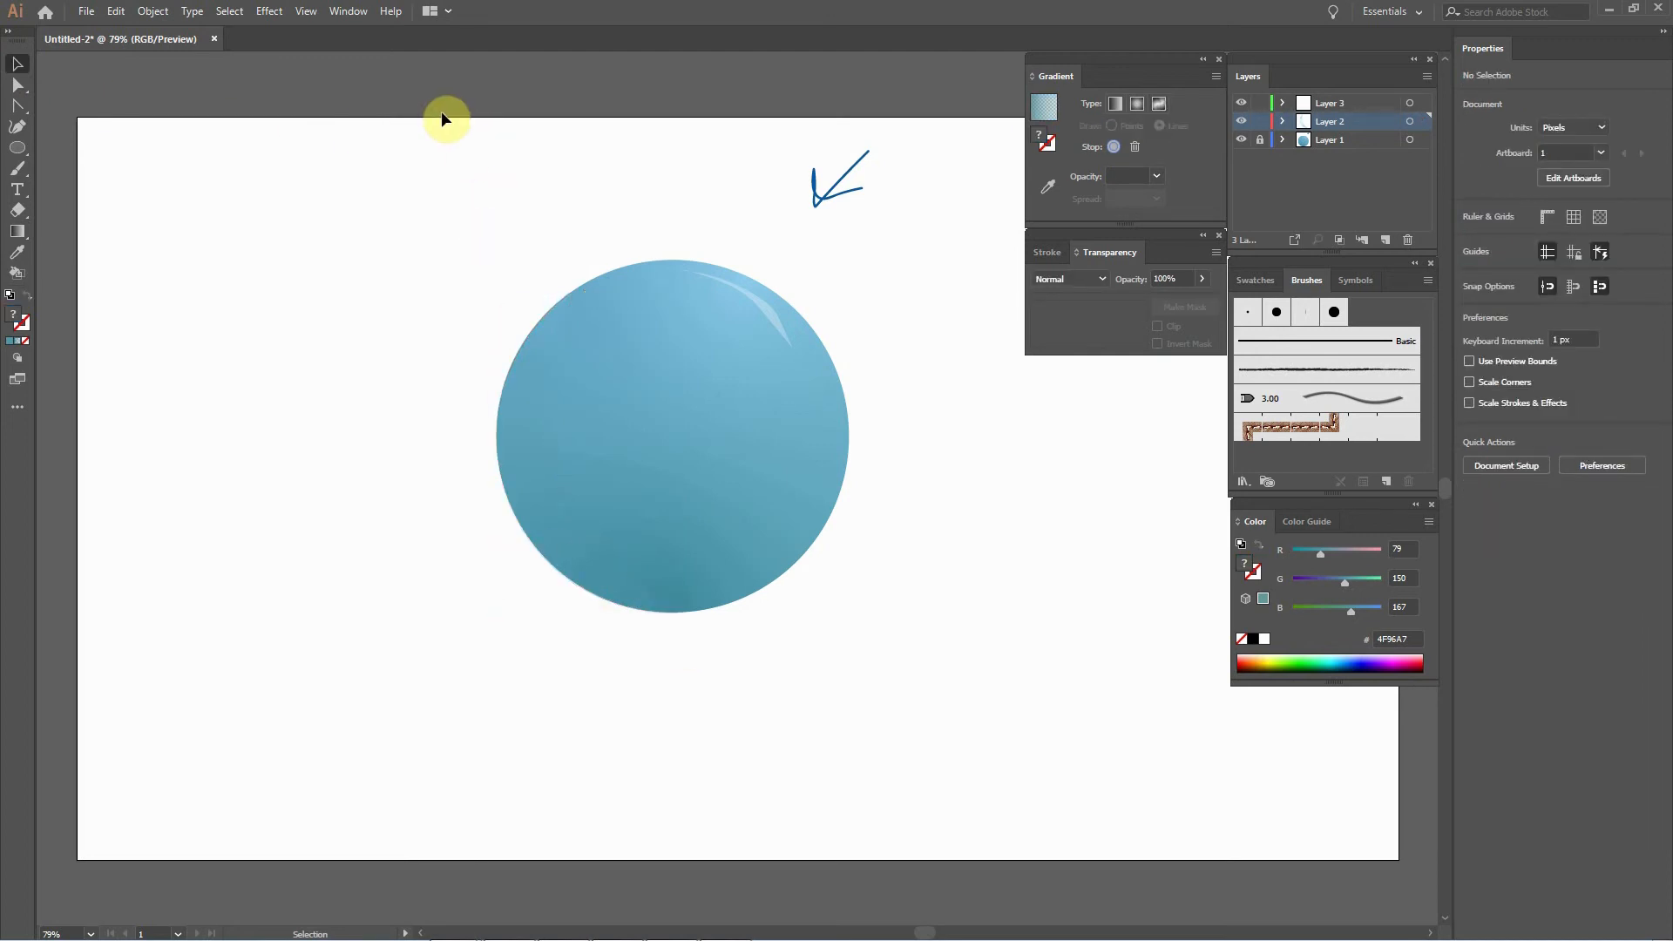
Raise the shadow crescent's overall opacity to 75%.
left_click(588, 551)
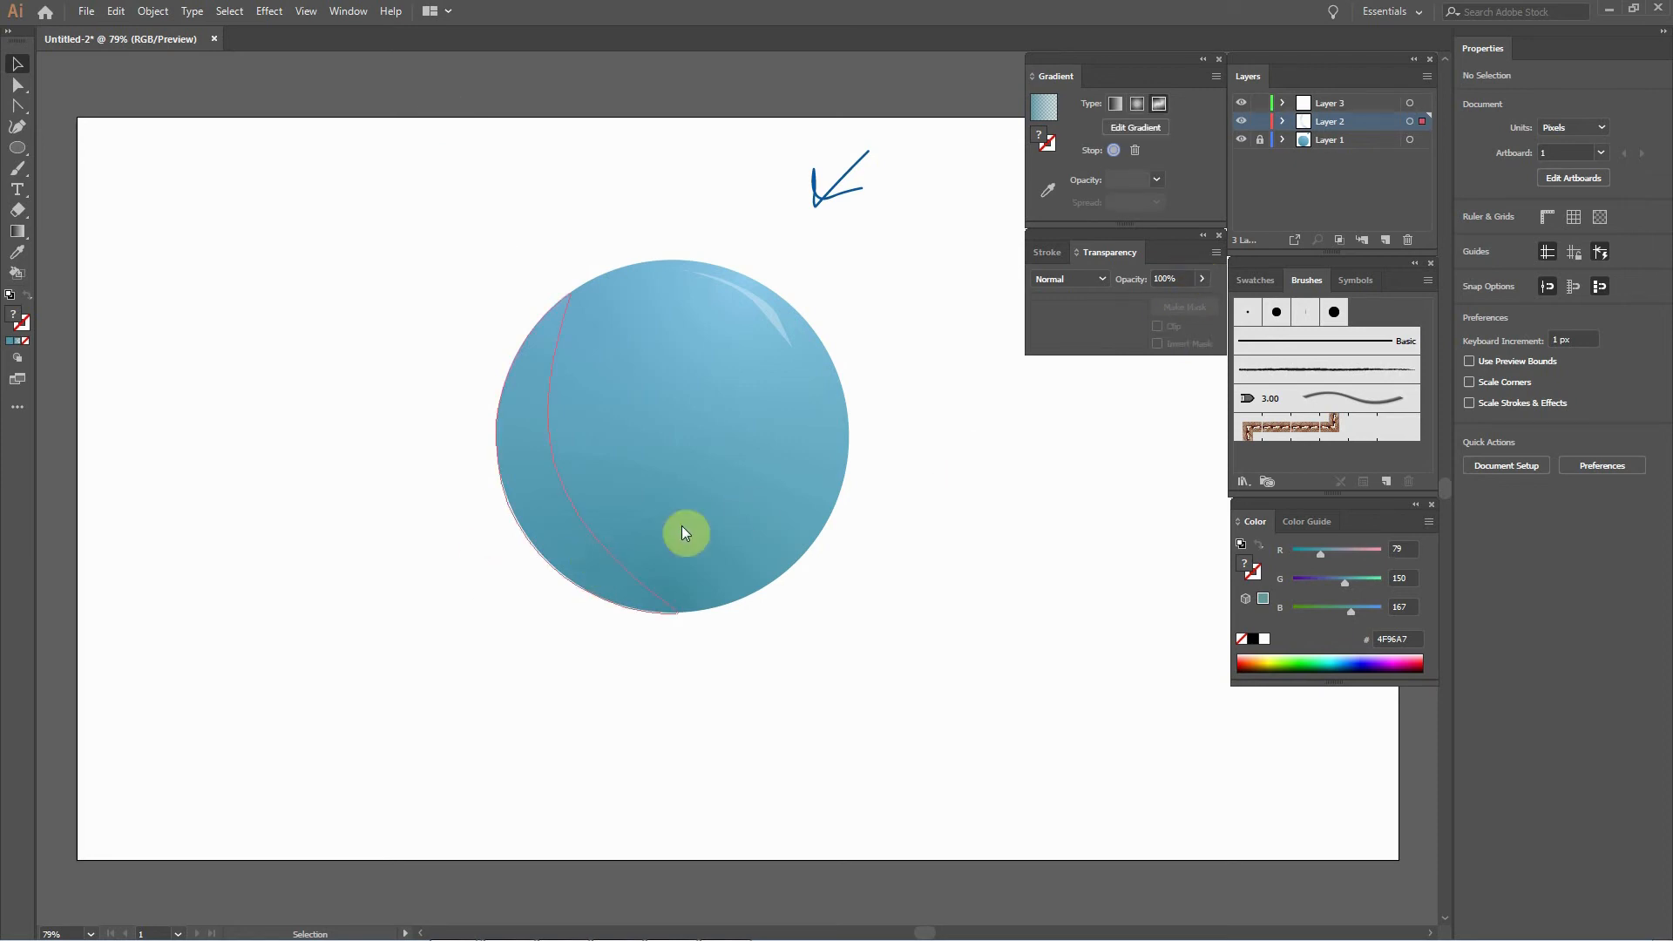
left_click(596, 566)
left_click(1200, 278)
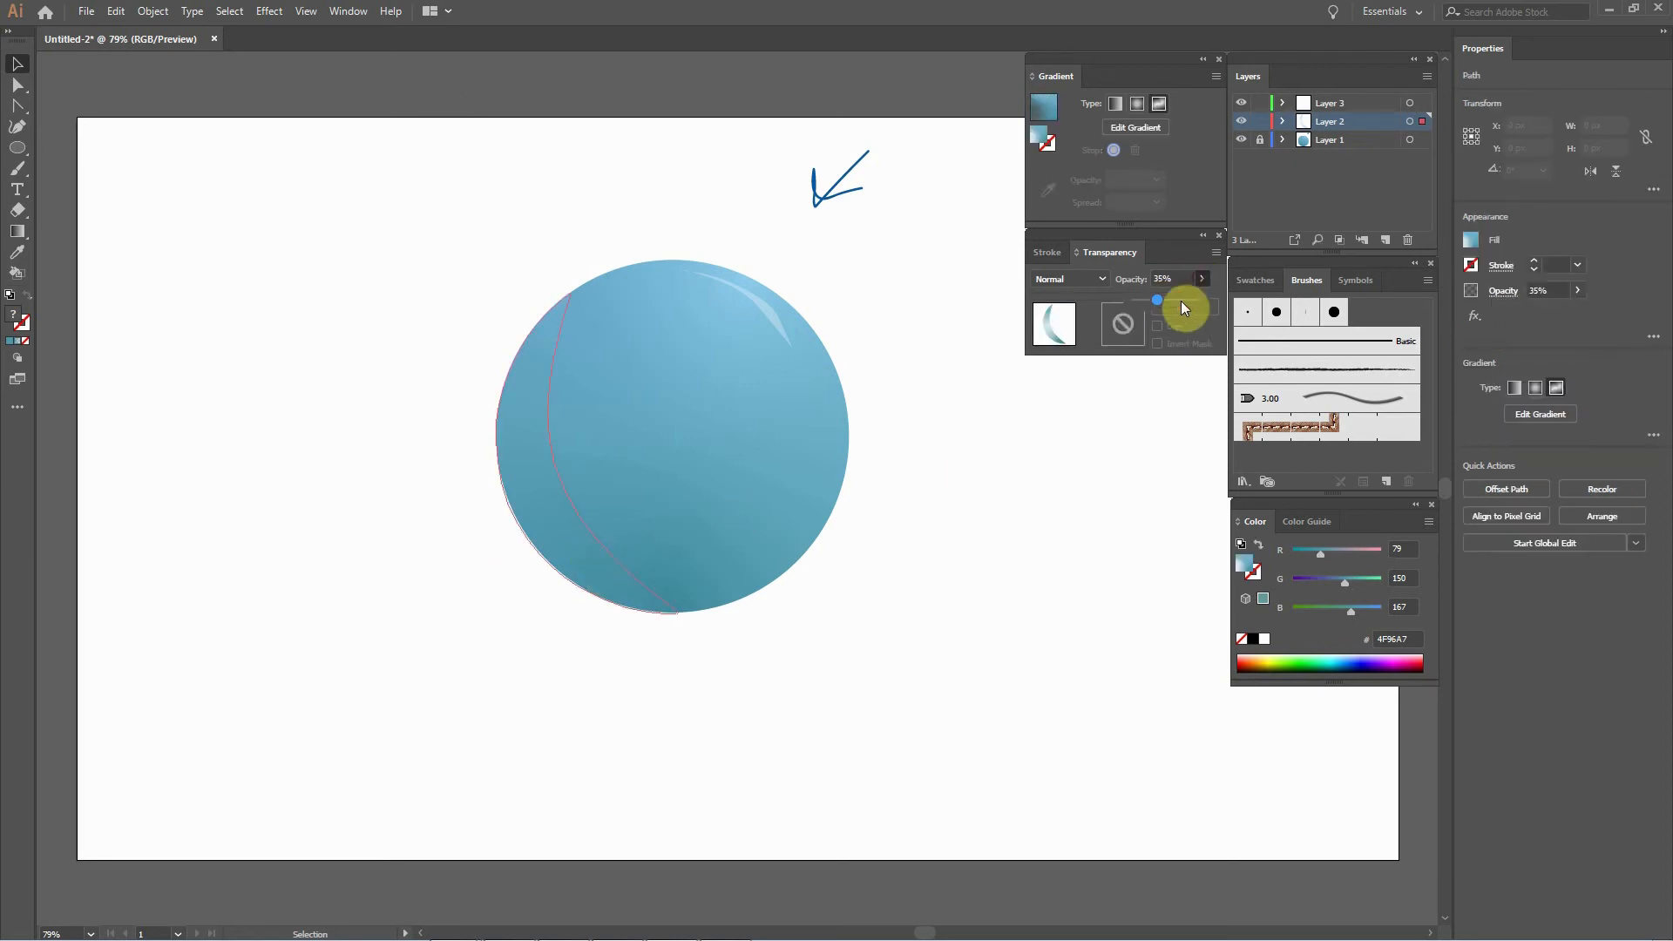
left_click(1158, 299)
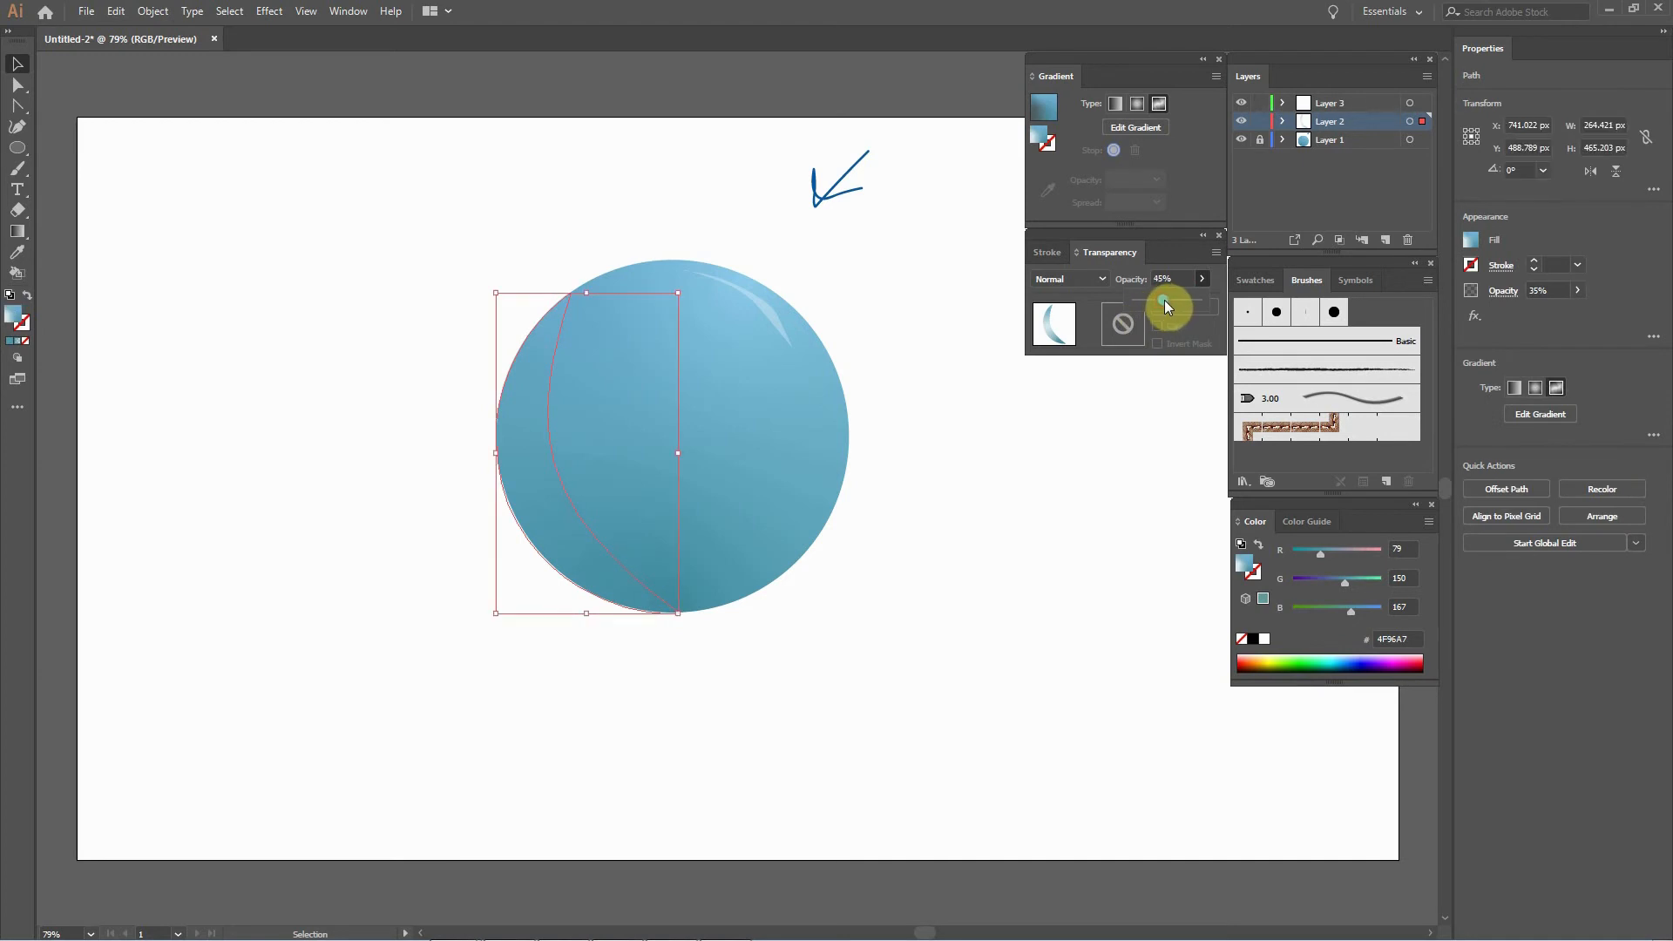
left_click(1170, 278)
type("75")
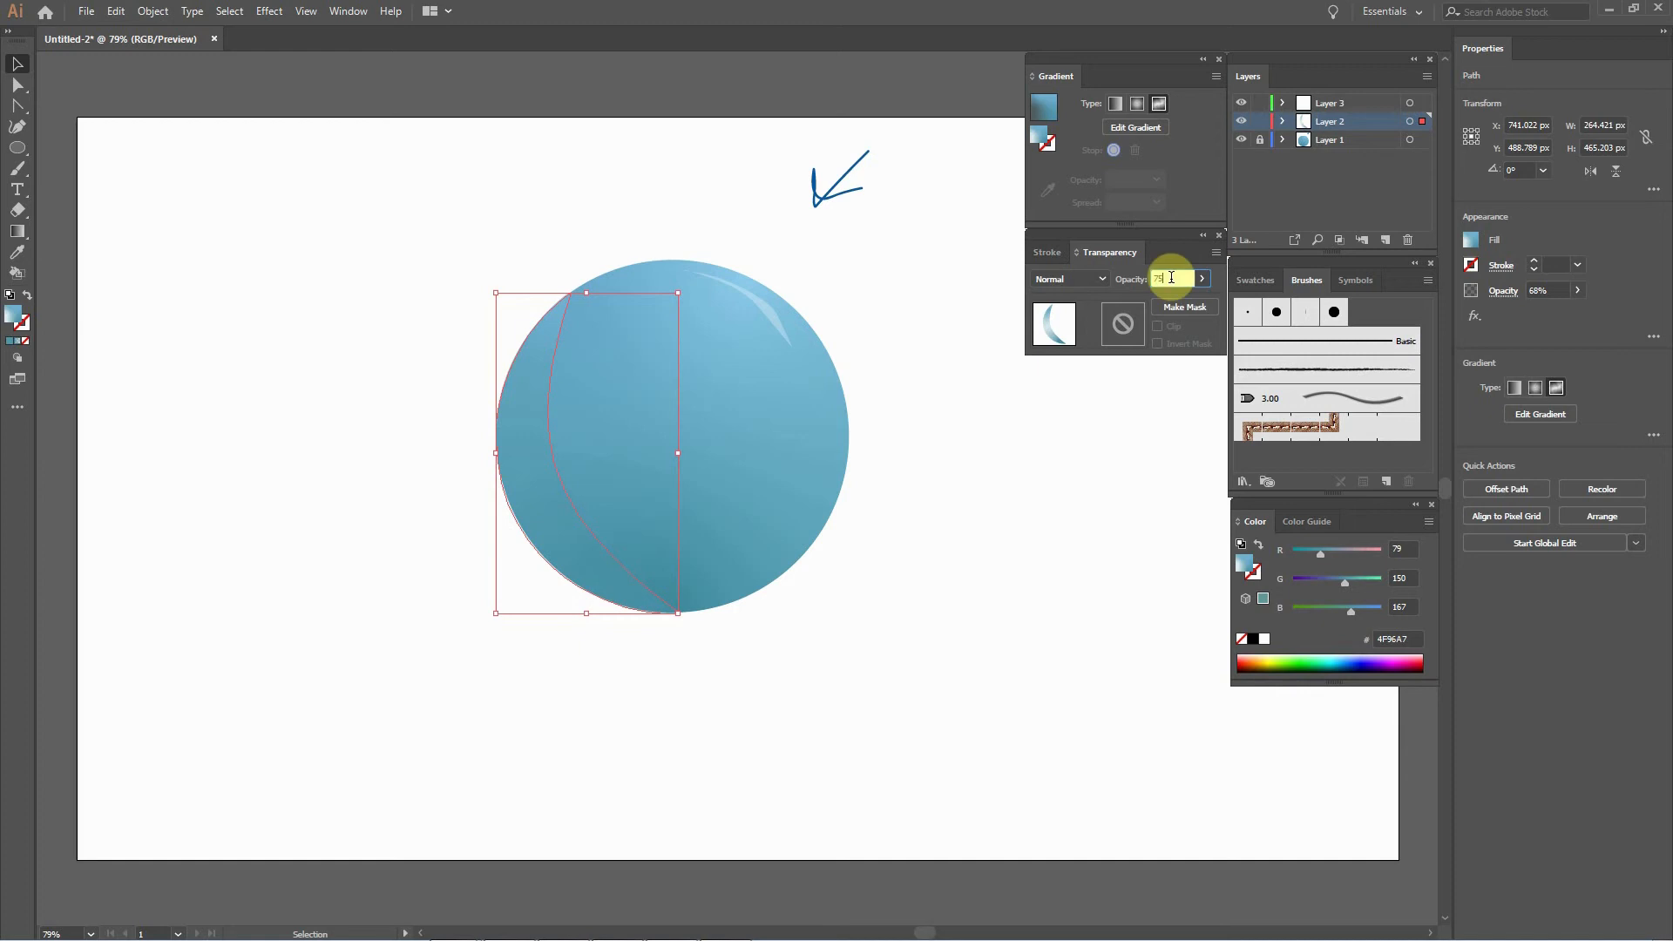
key("Return")
left_click(48, 71)
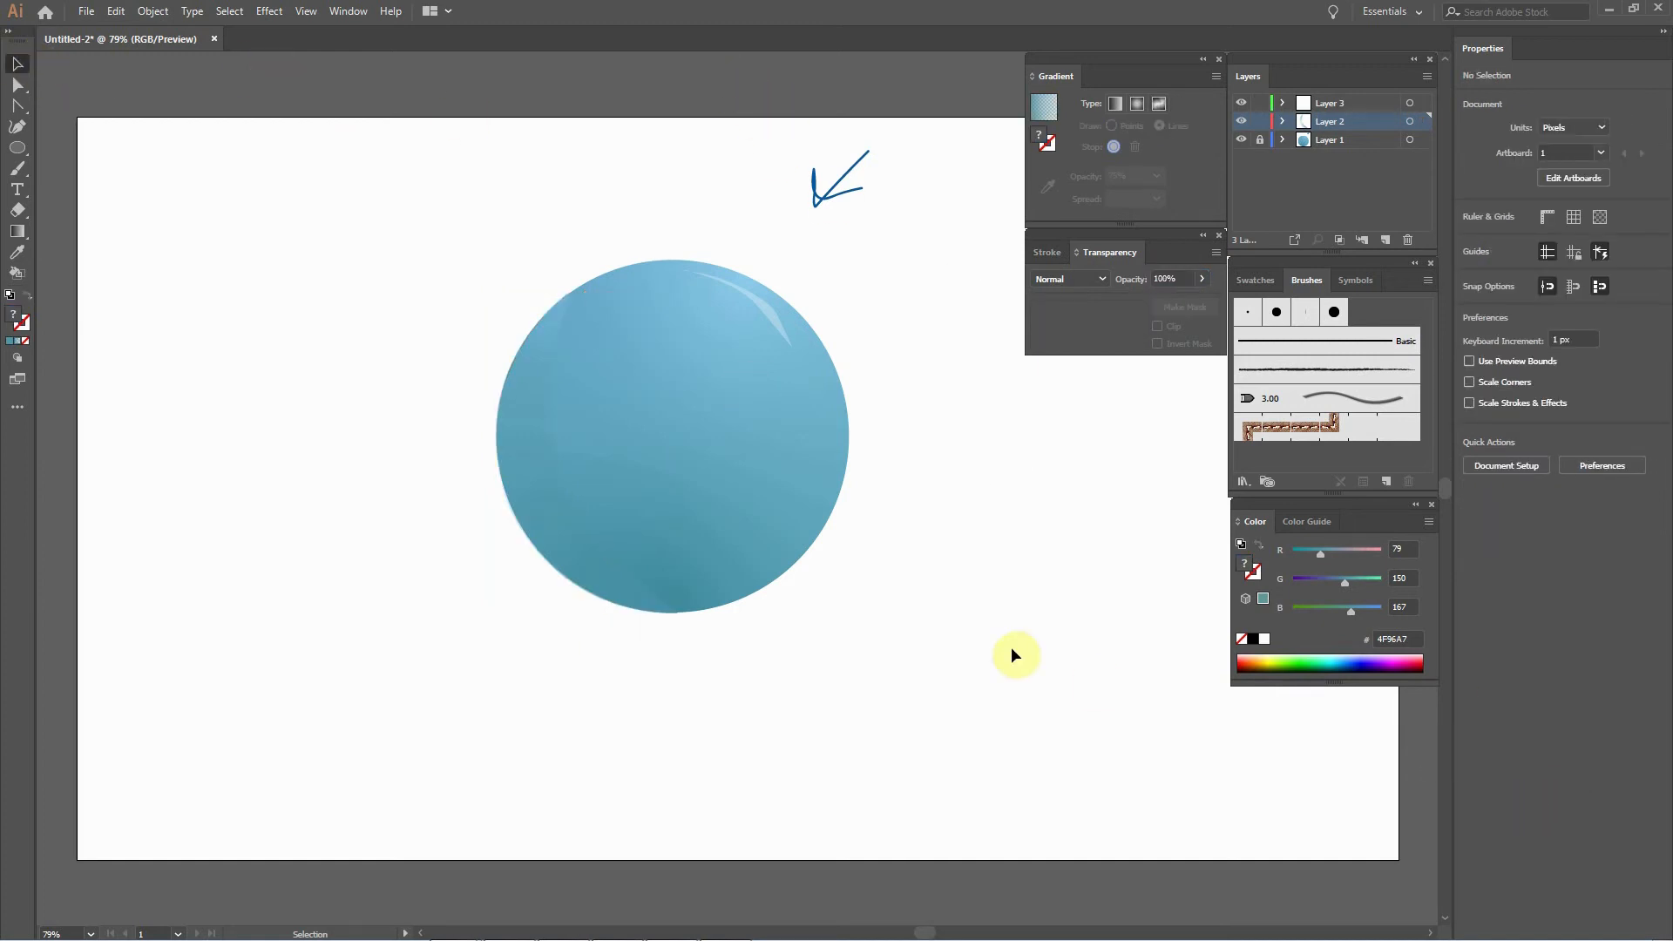
Set the shadow crescent's overall opacity to 50% and deselect it.
left_click(598, 566)
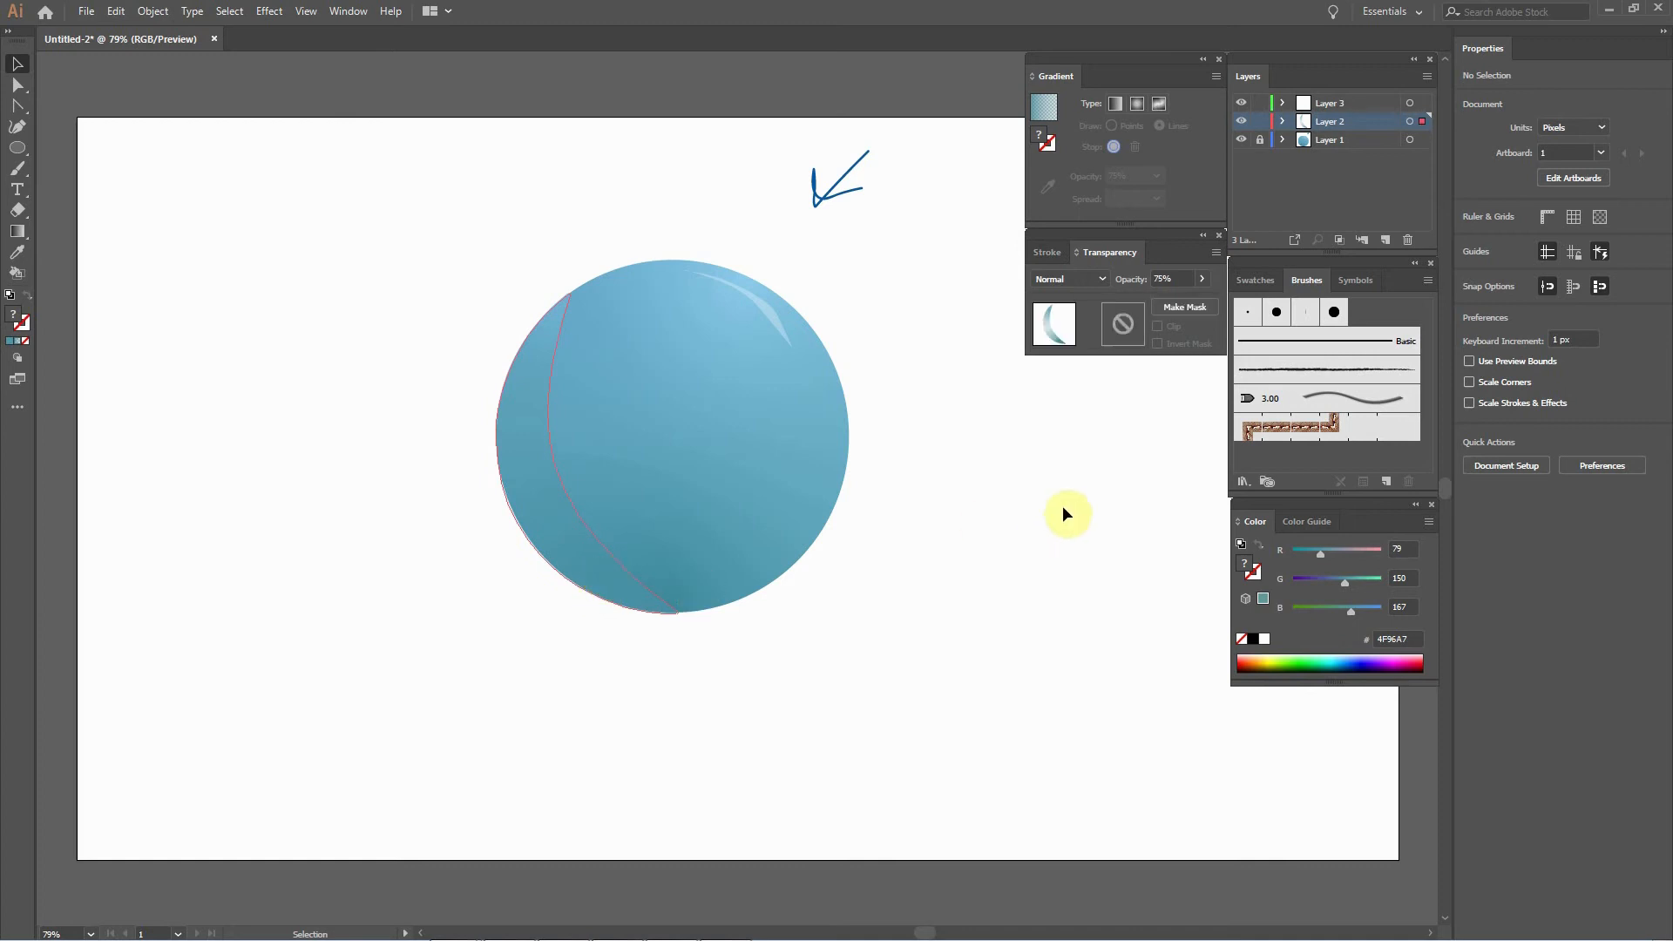
left_click(1136, 281)
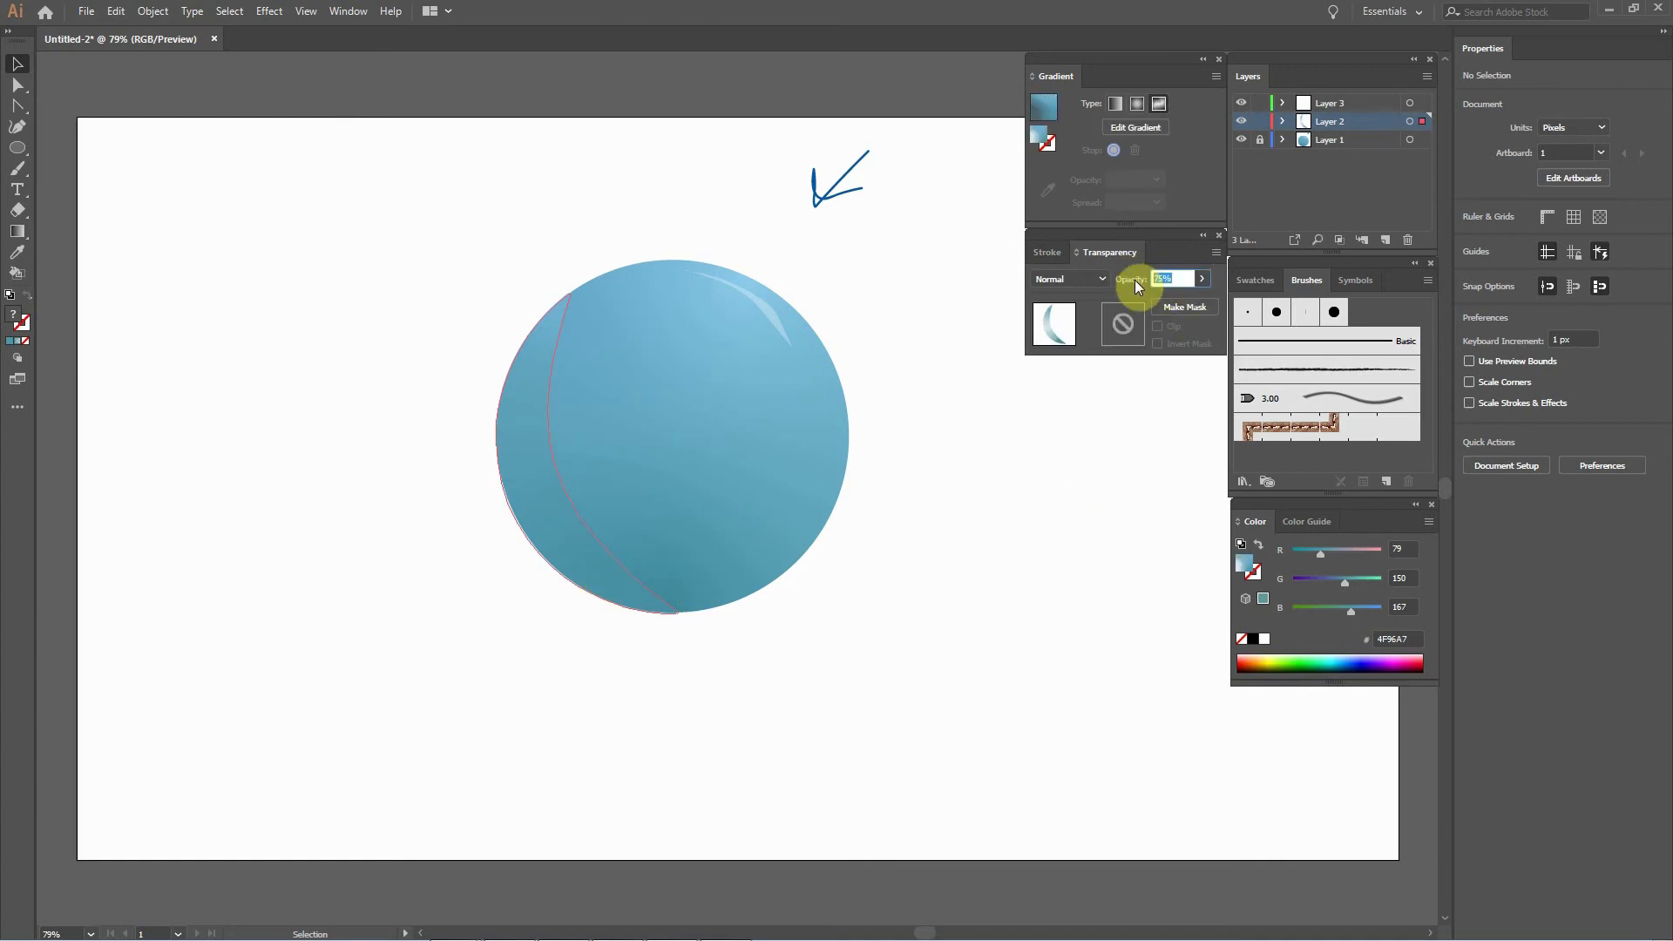
type("50")
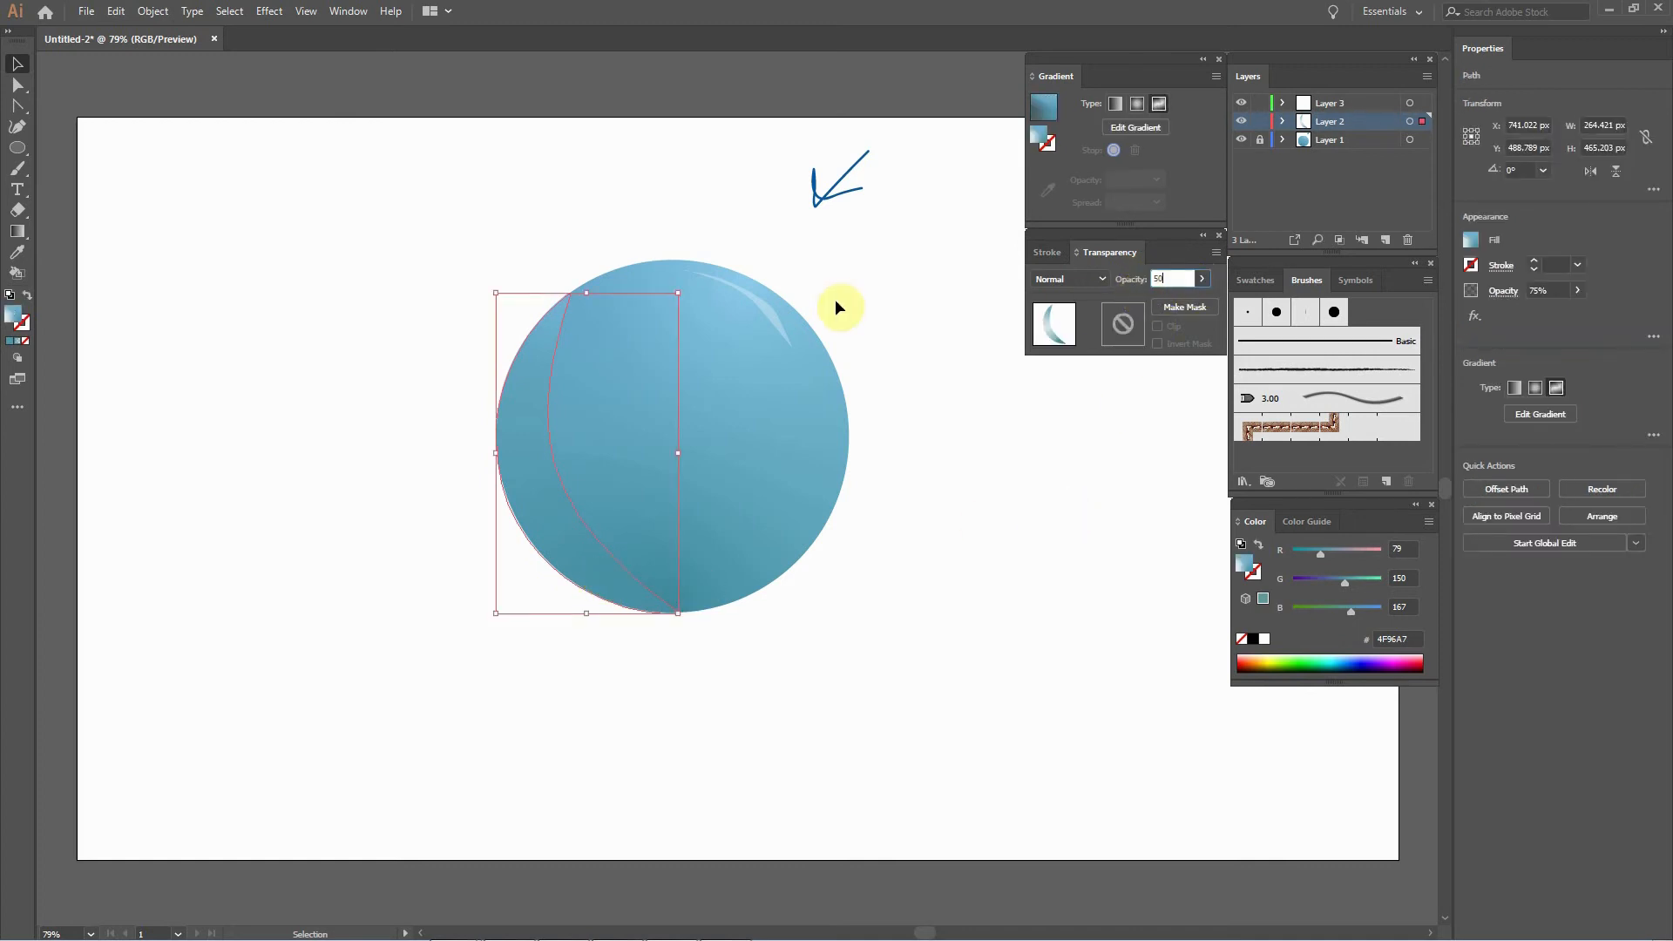
left_click(676, 90)
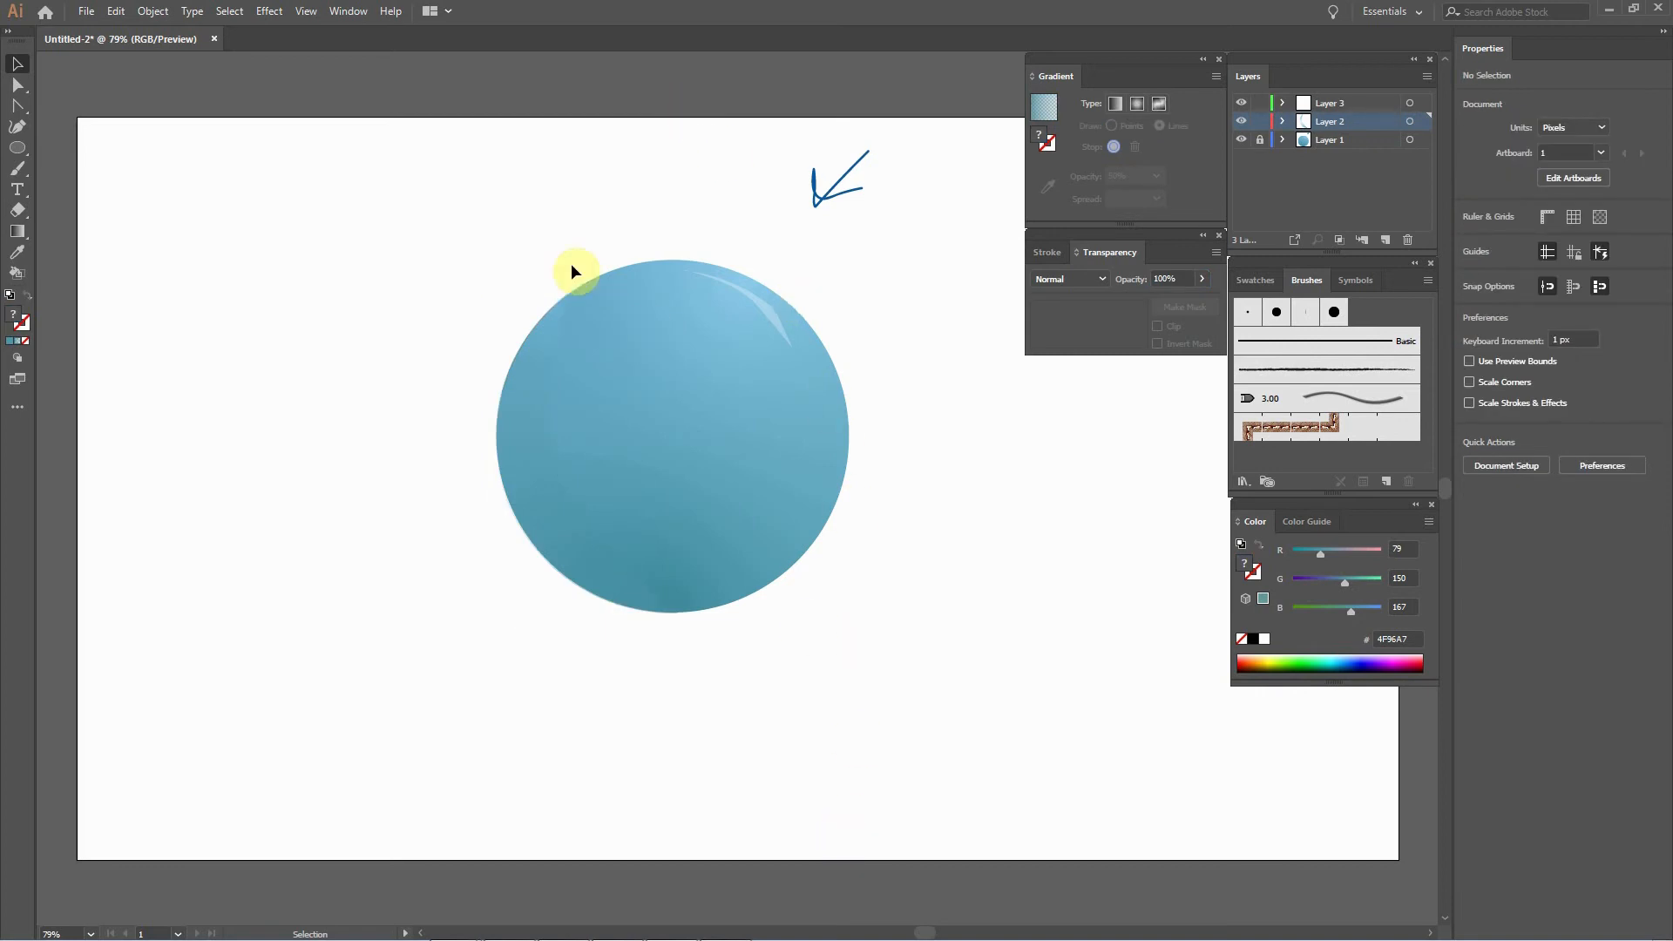
Examine the ball's overall shading and highlight both up close and from farther out.
left_click_drag(420, 254, 891, 648)
left_click(869, 643)
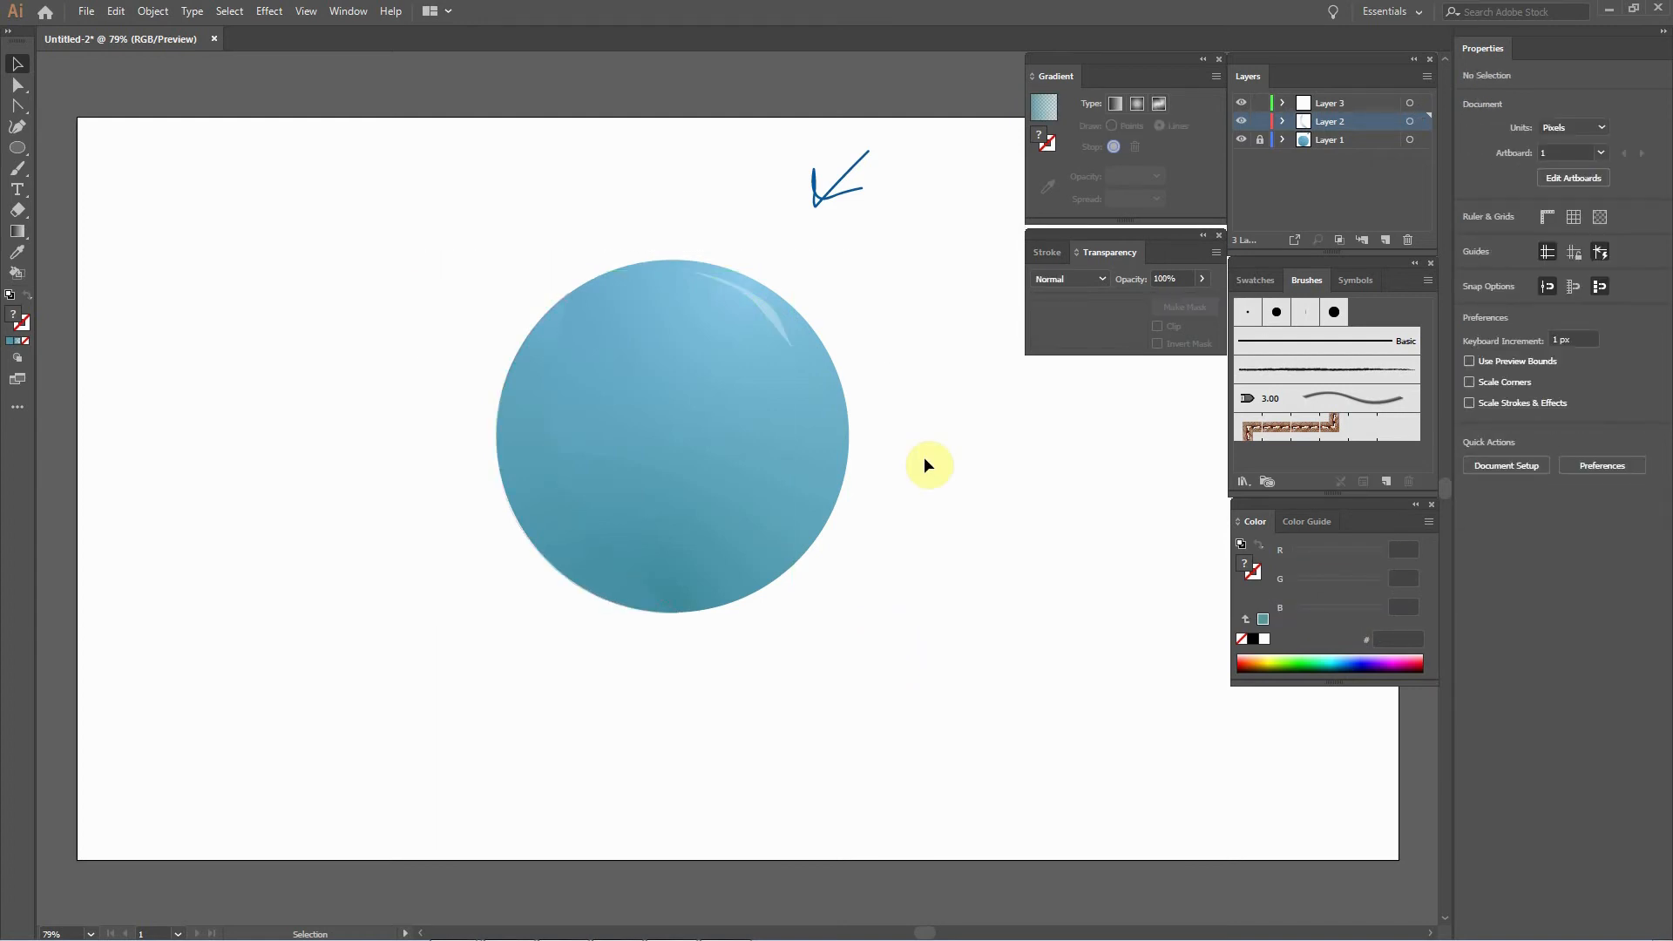
key("ctrl+plus")
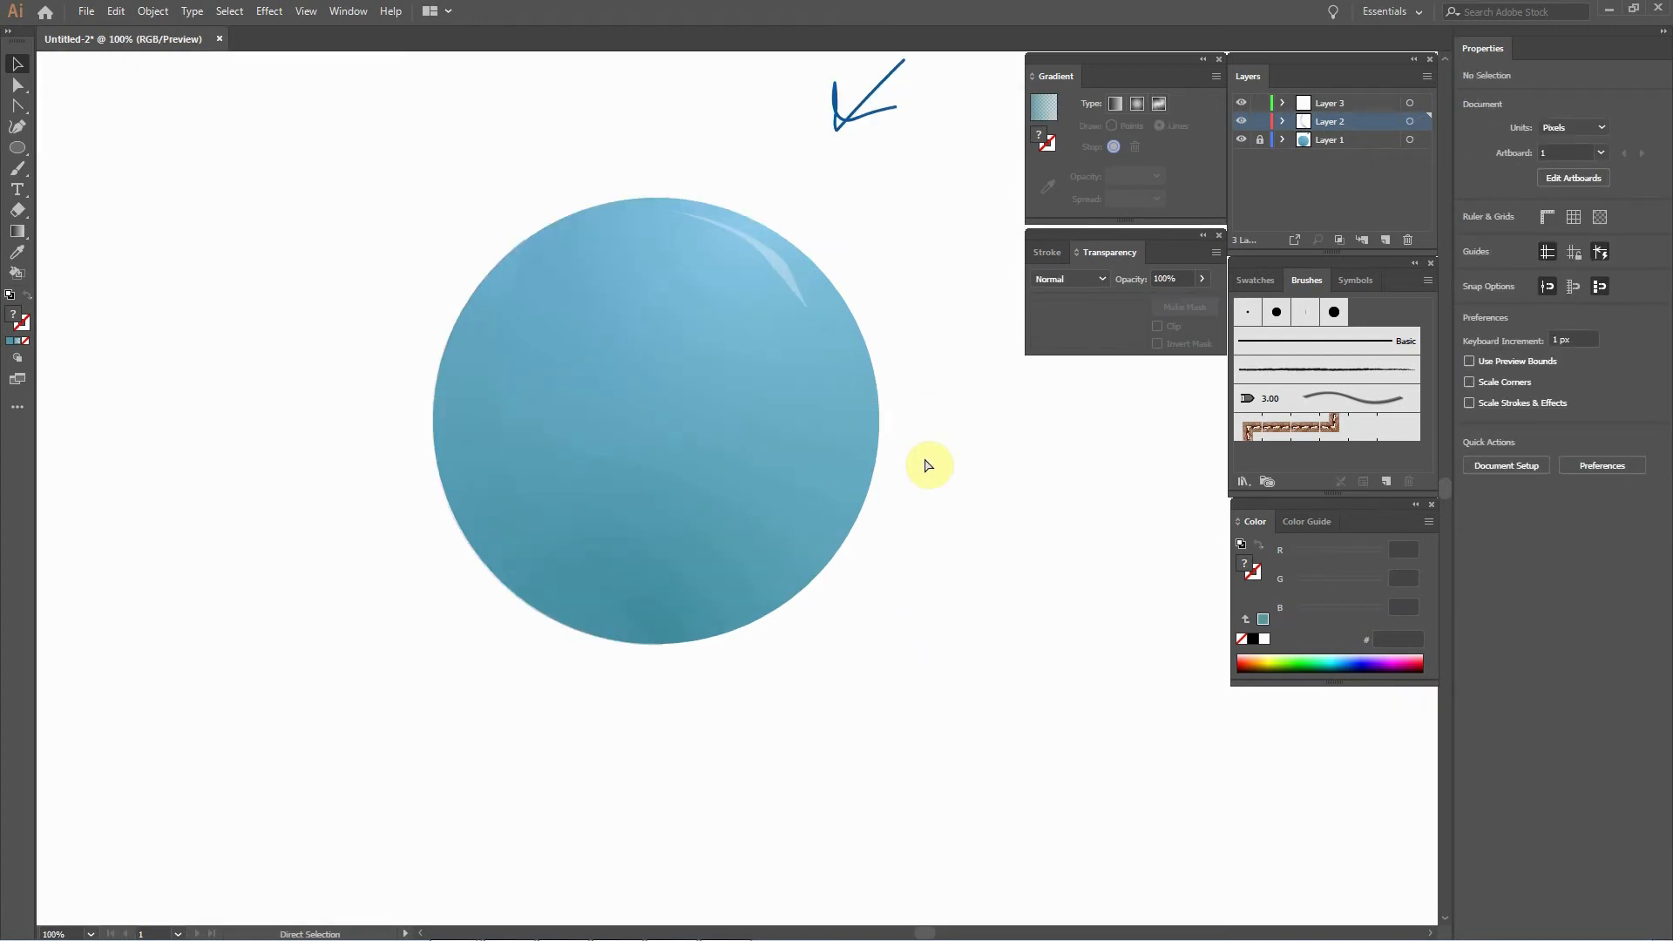
key("ctrl+minus")
key("ctrl+minus")
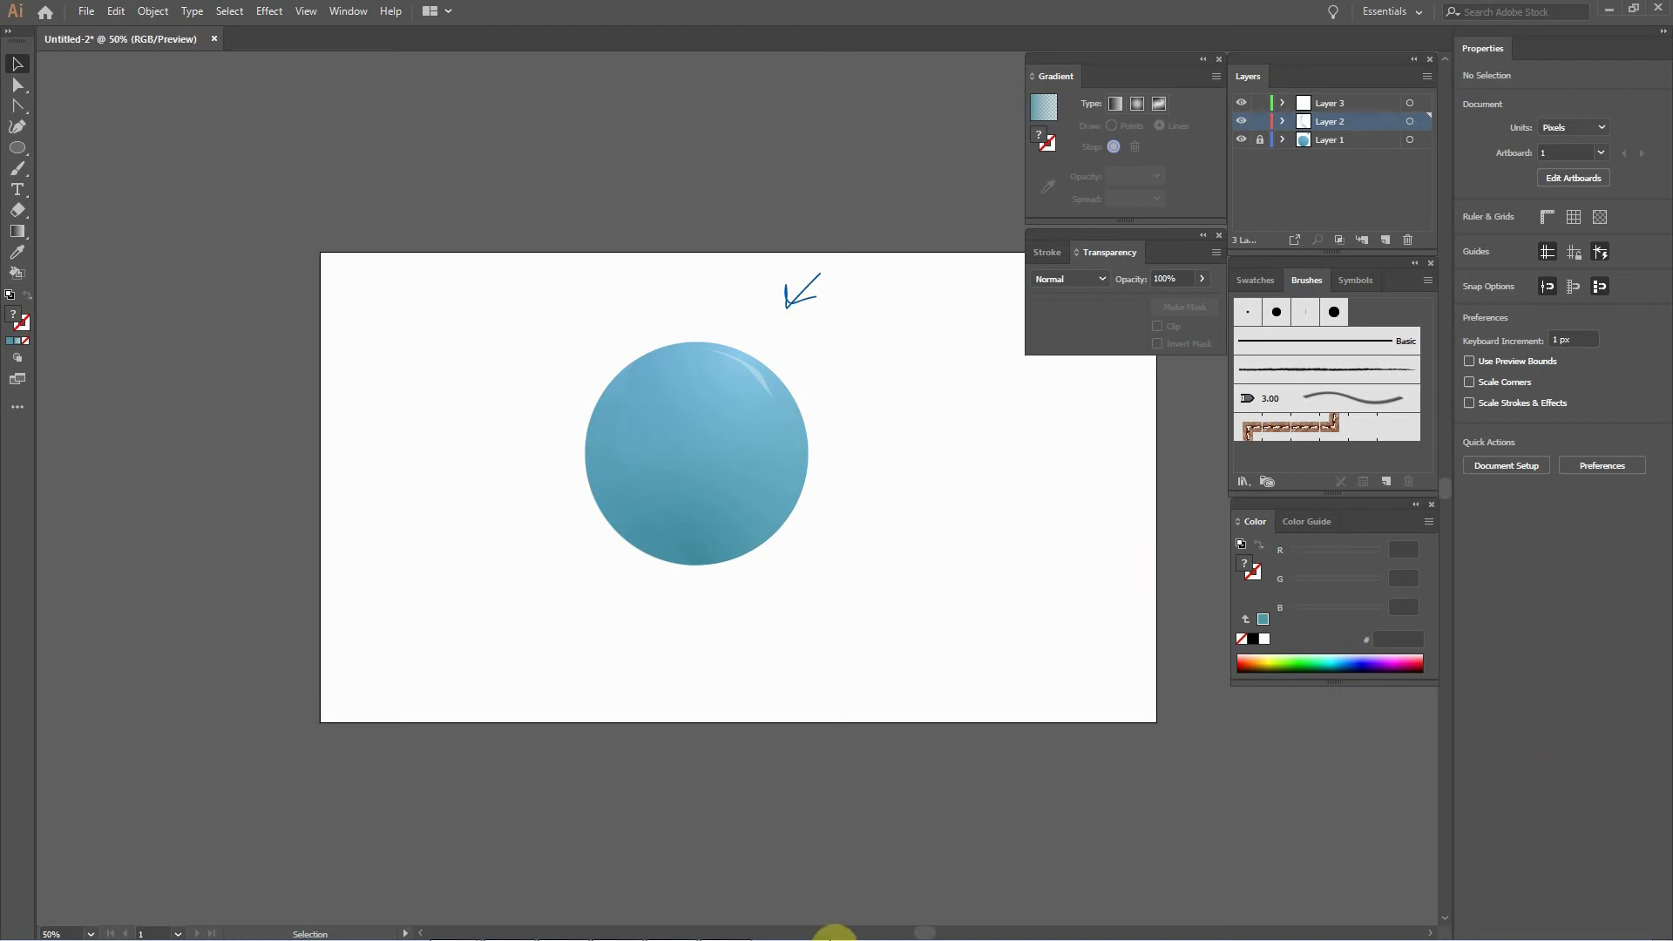
mouse_move(835, 894)
left_click_drag(545, 329, 879, 601)
left_click(883, 583)
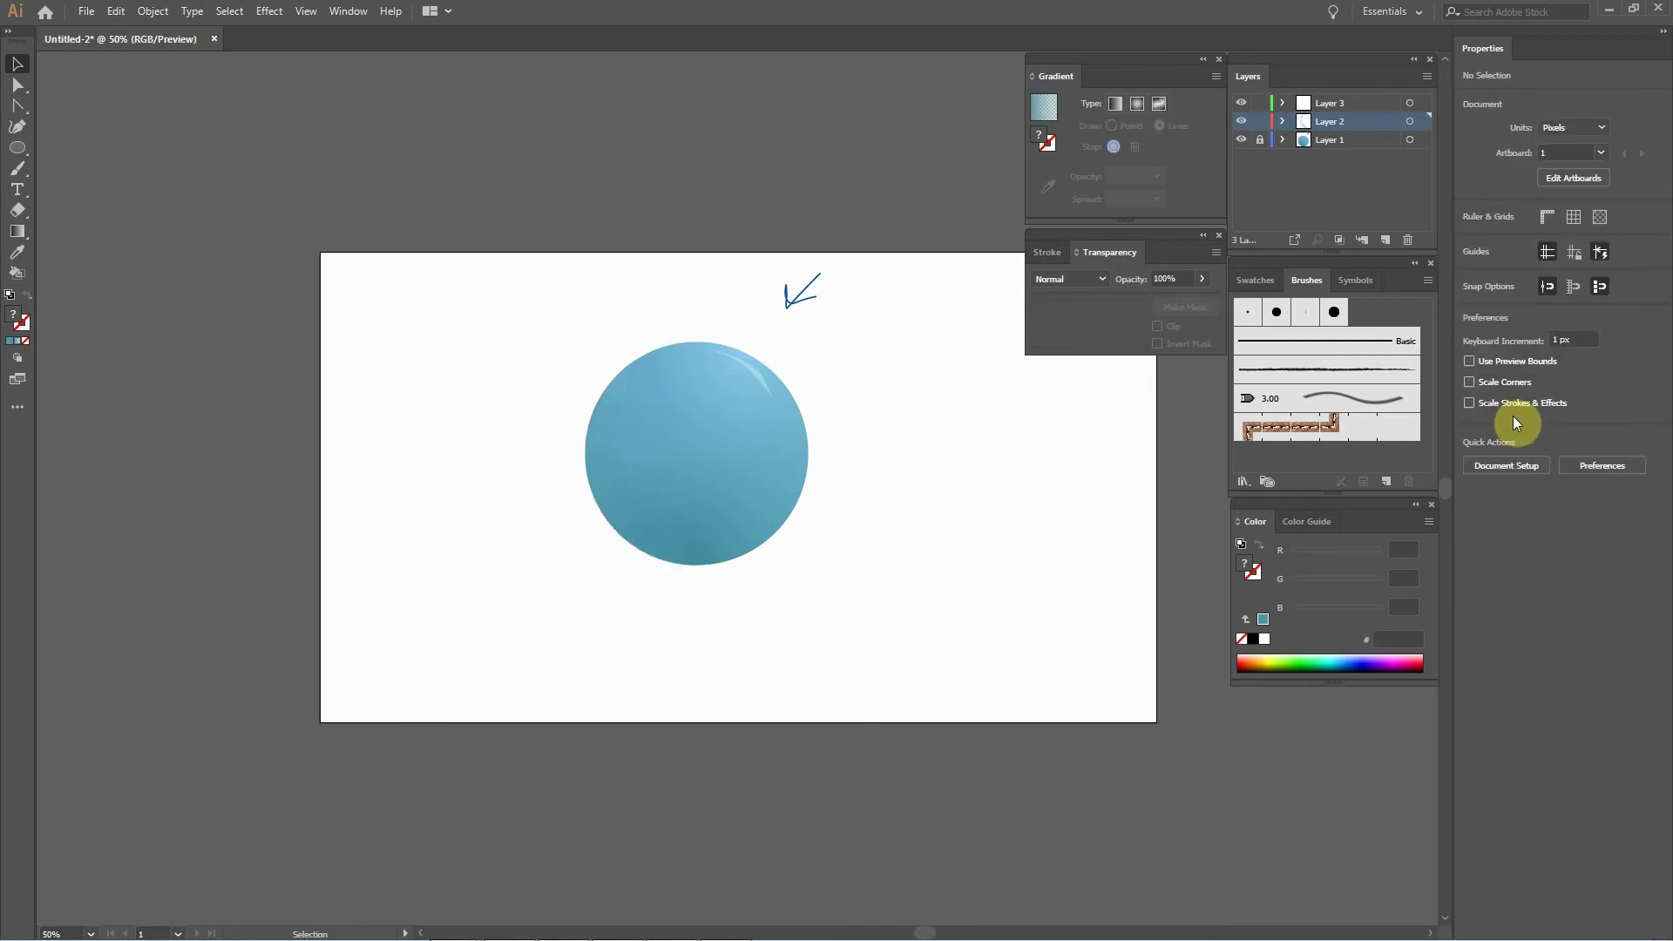
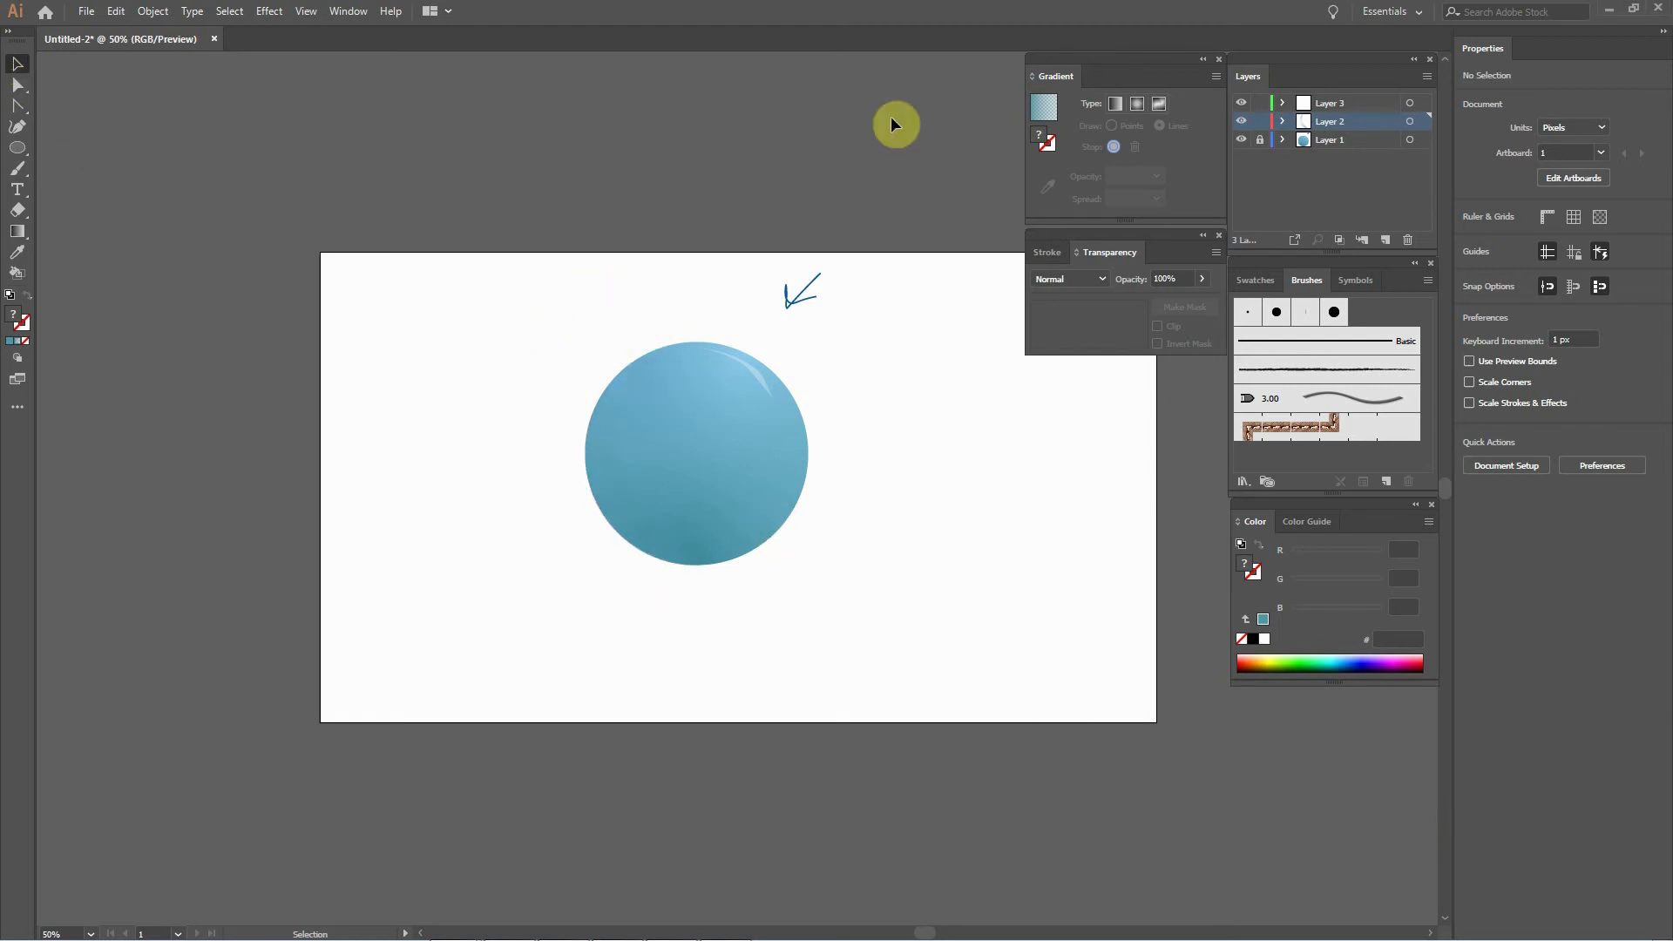
Unlock Layer 1, then place the whole ball over the artboard's upper-left corner, enlarged to about 963 px across.
left_click(1260, 139)
left_click_drag(507, 329, 877, 645)
left_click_drag(749, 470, 437, 323)
left_click_drag(493, 421, 691, 616)
left_click_drag(578, 479, 600, 510)
Turn on Trim View to hide the artwork outside the artboard, and deselect the ball.
left_click(304, 11)
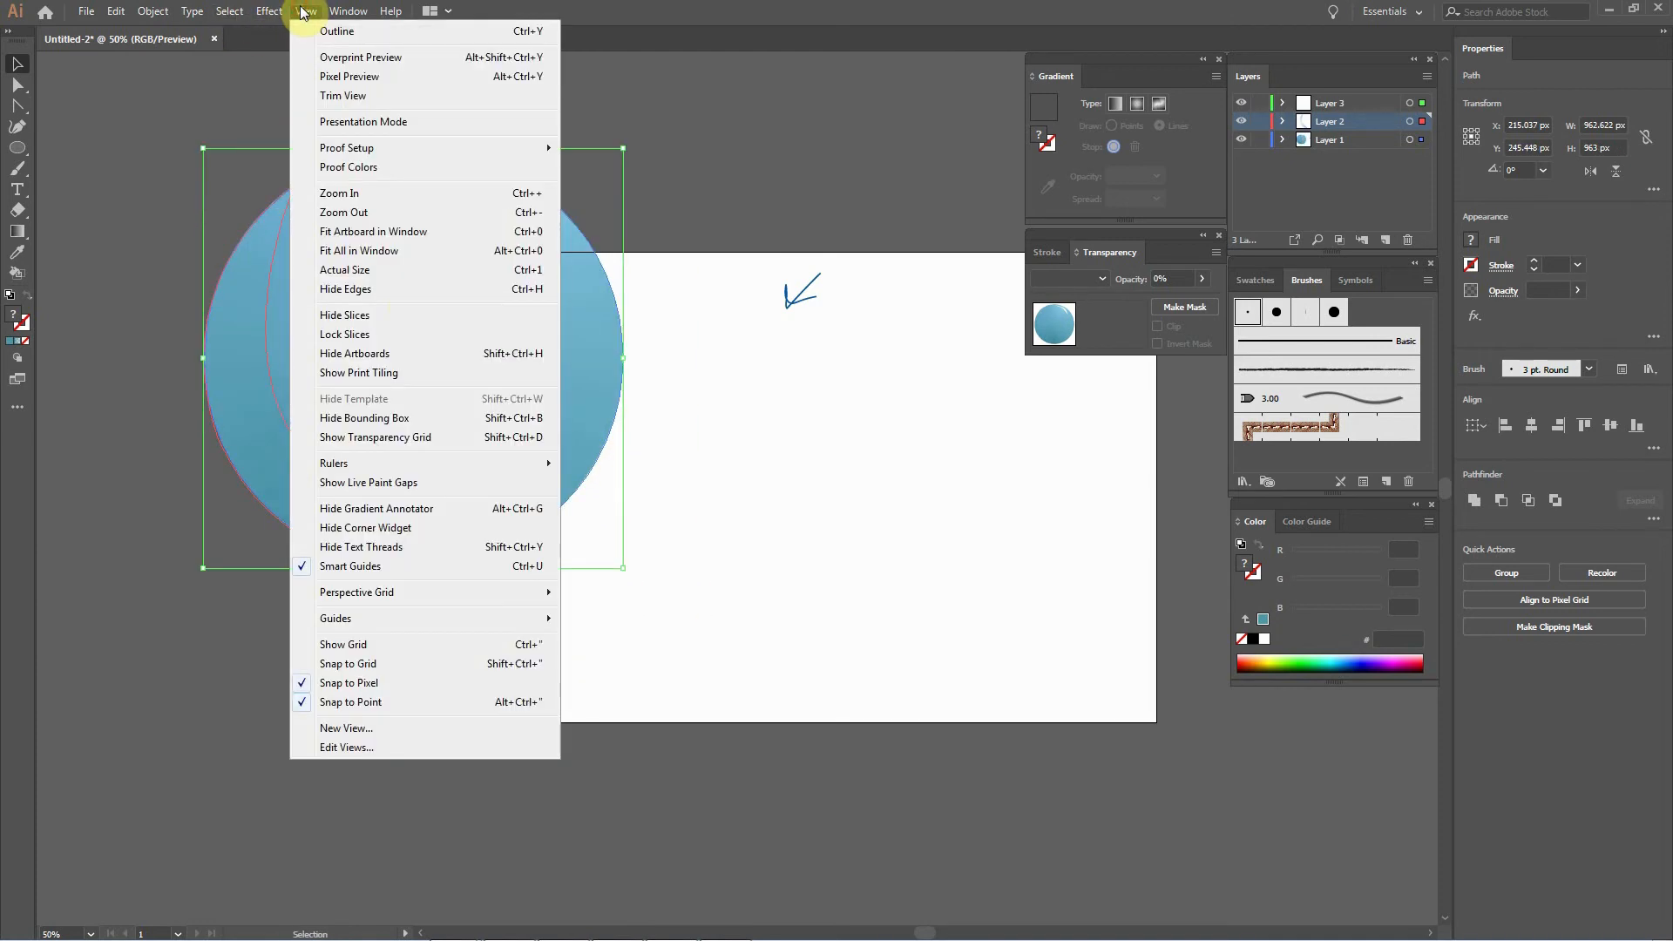
mouse_move(385, 471)
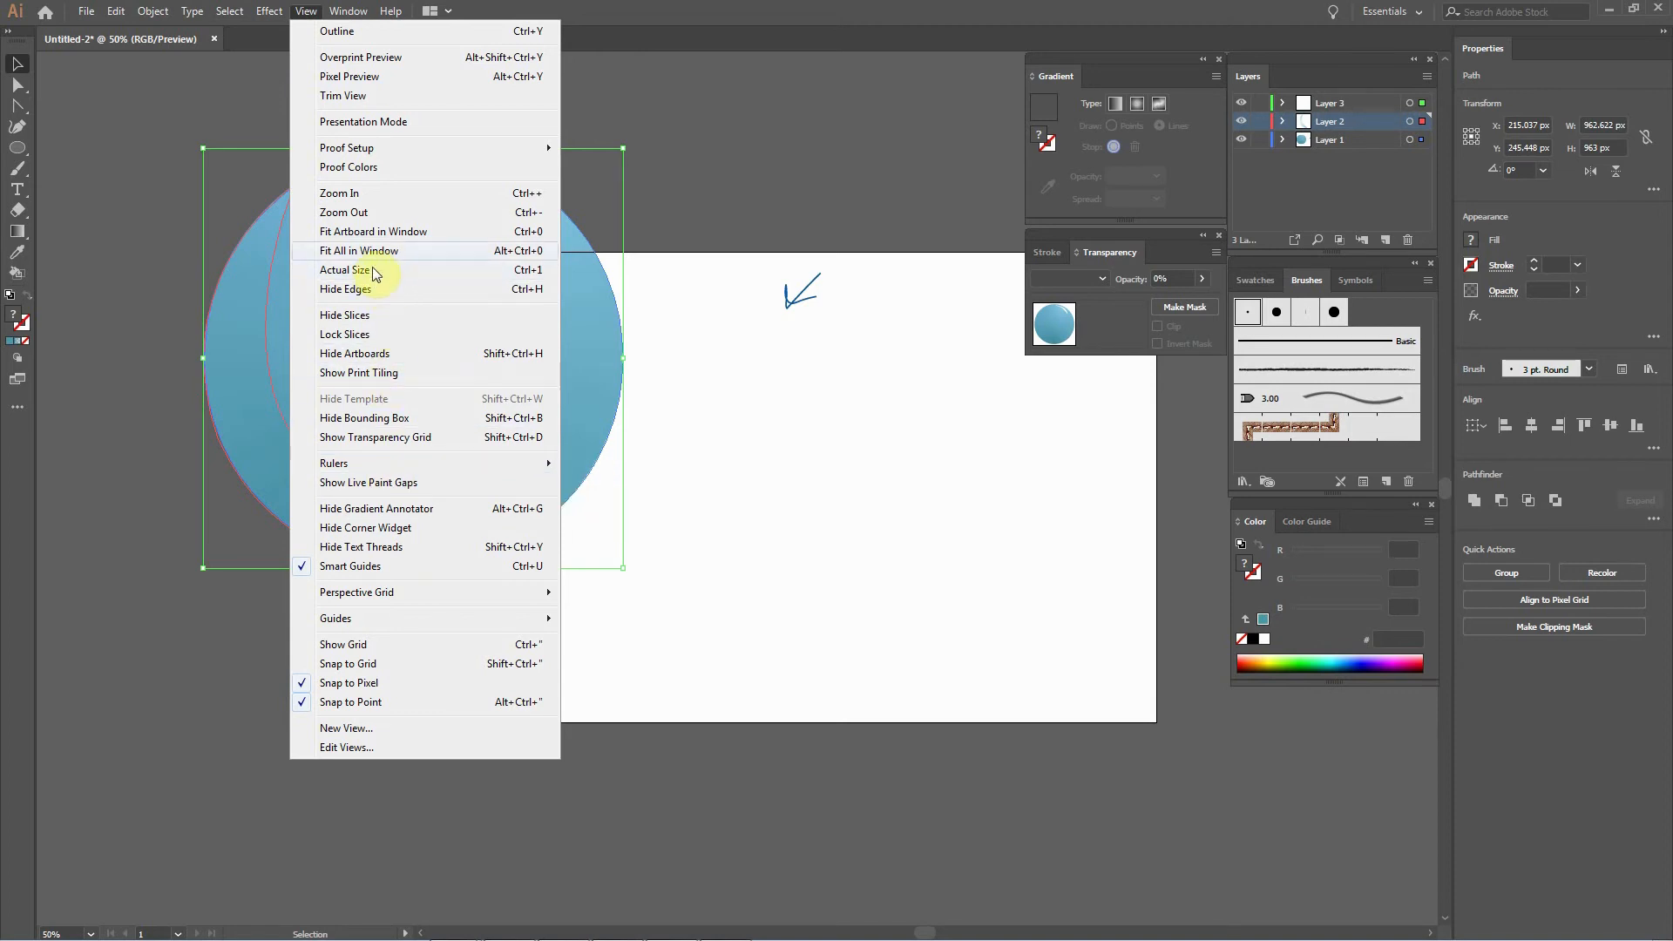
left_click(377, 96)
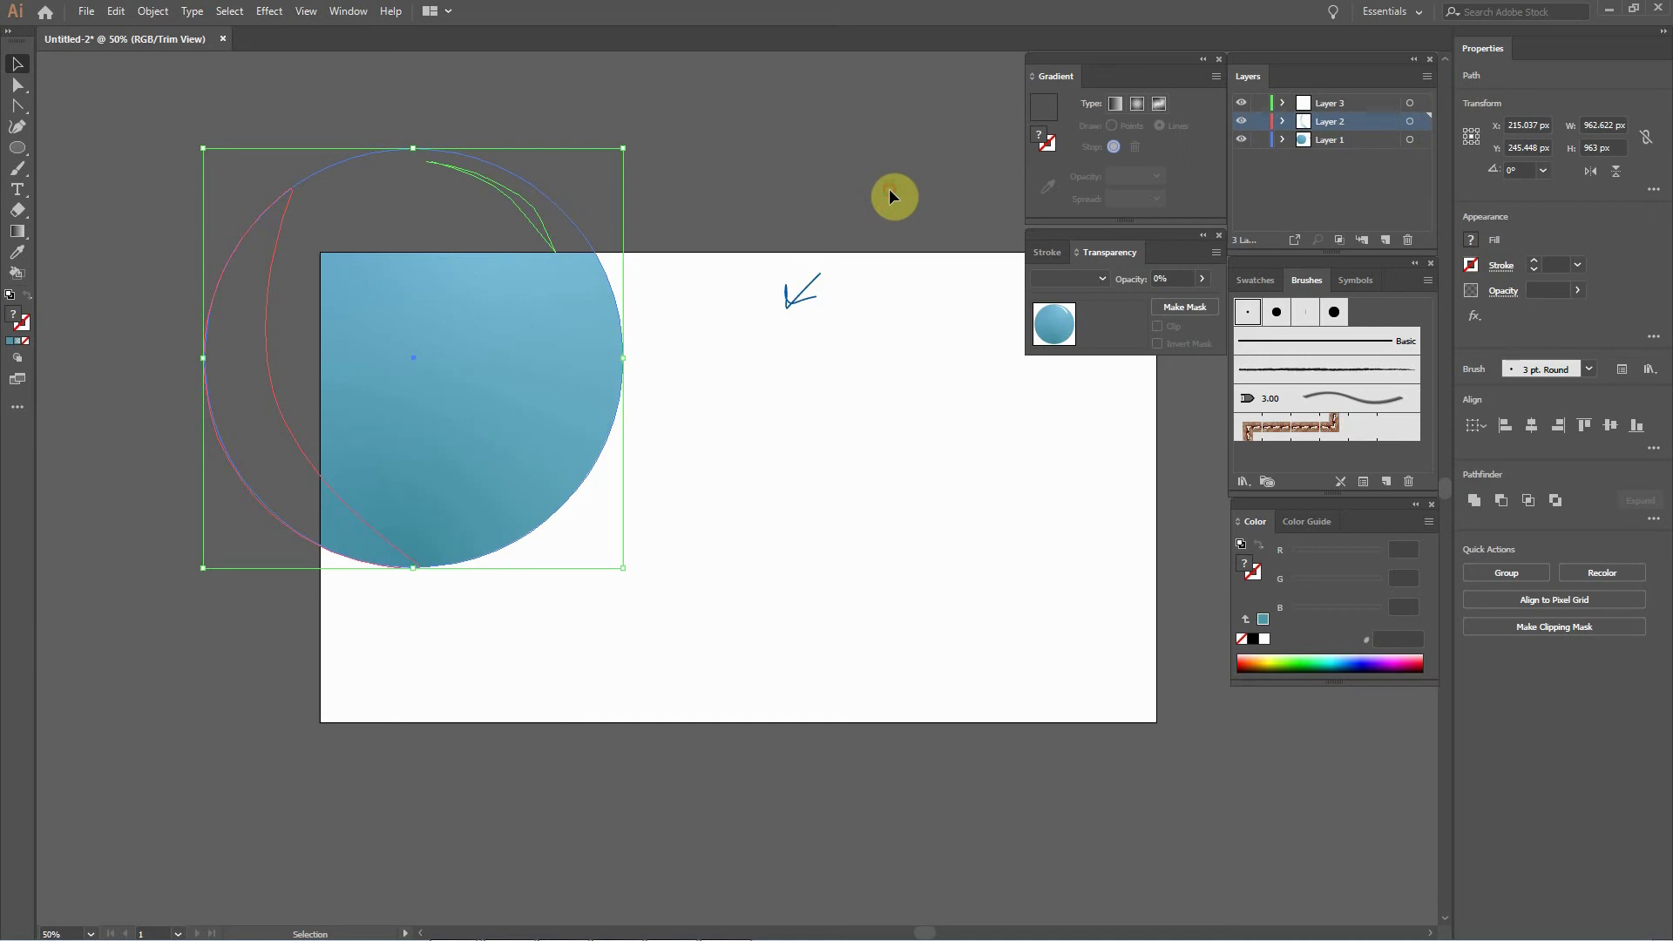
left_click(305, 116)
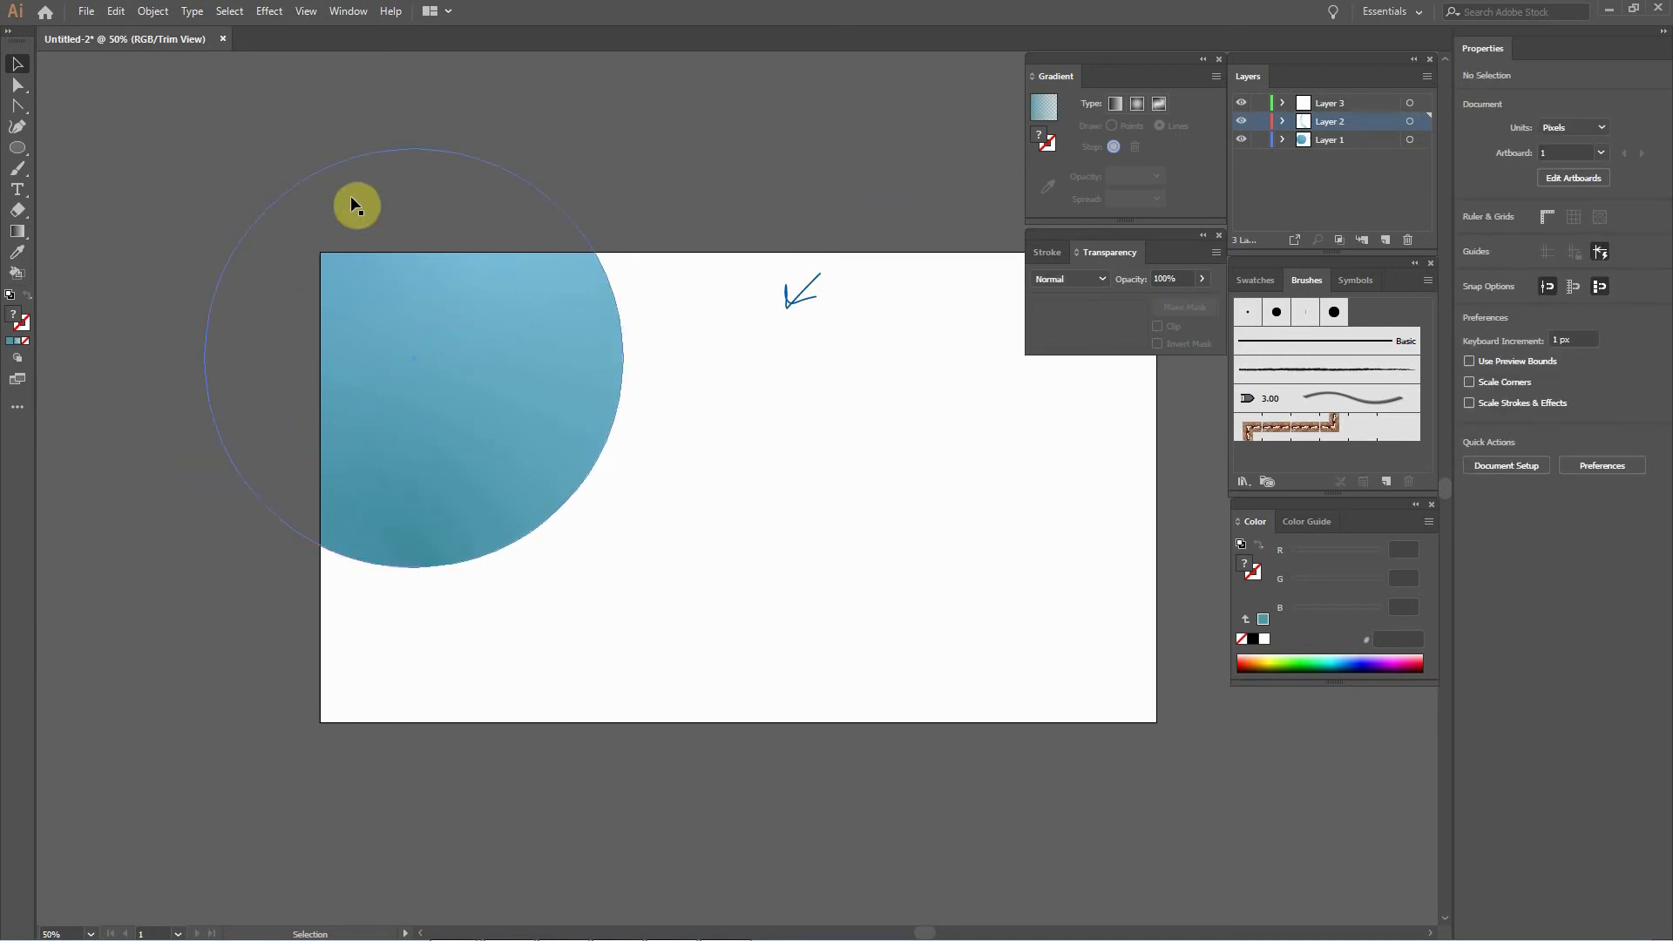
Duplicate the complete ball, scale the copy down to about 557 px, and place it over the artboard's lower-left corner.
left_click_drag(171, 154, 676, 657)
key("ctrl+c")
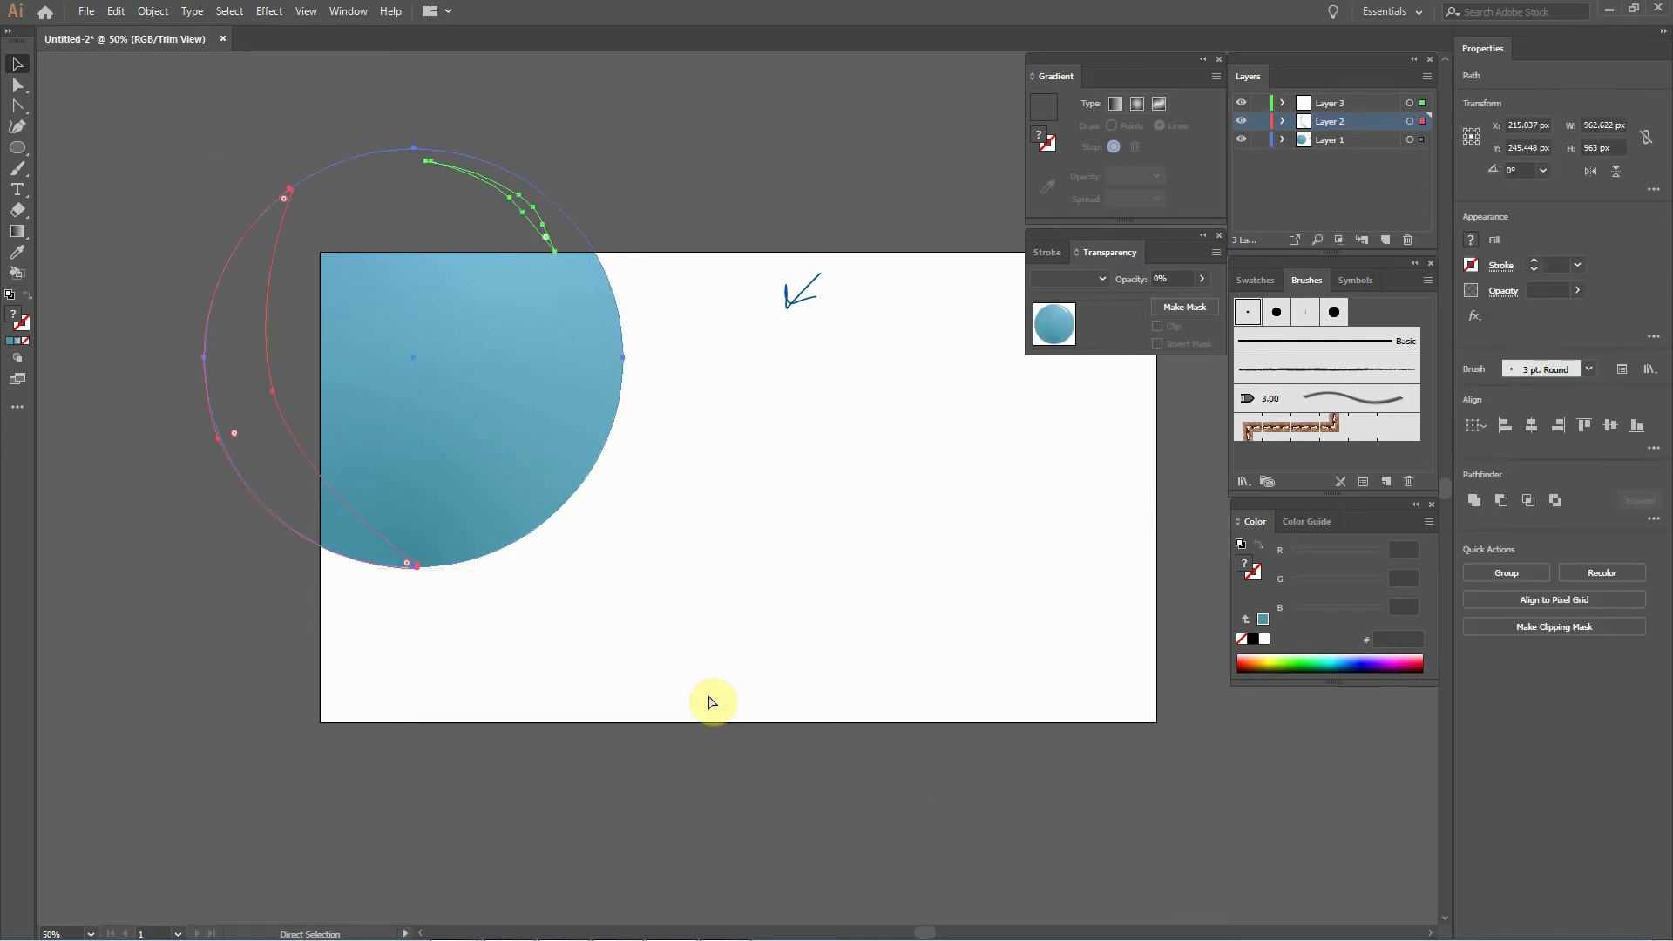
key("ctrl+v")
left_click_drag(963, 280, 788, 456)
left_click_drag(708, 573, 415, 640)
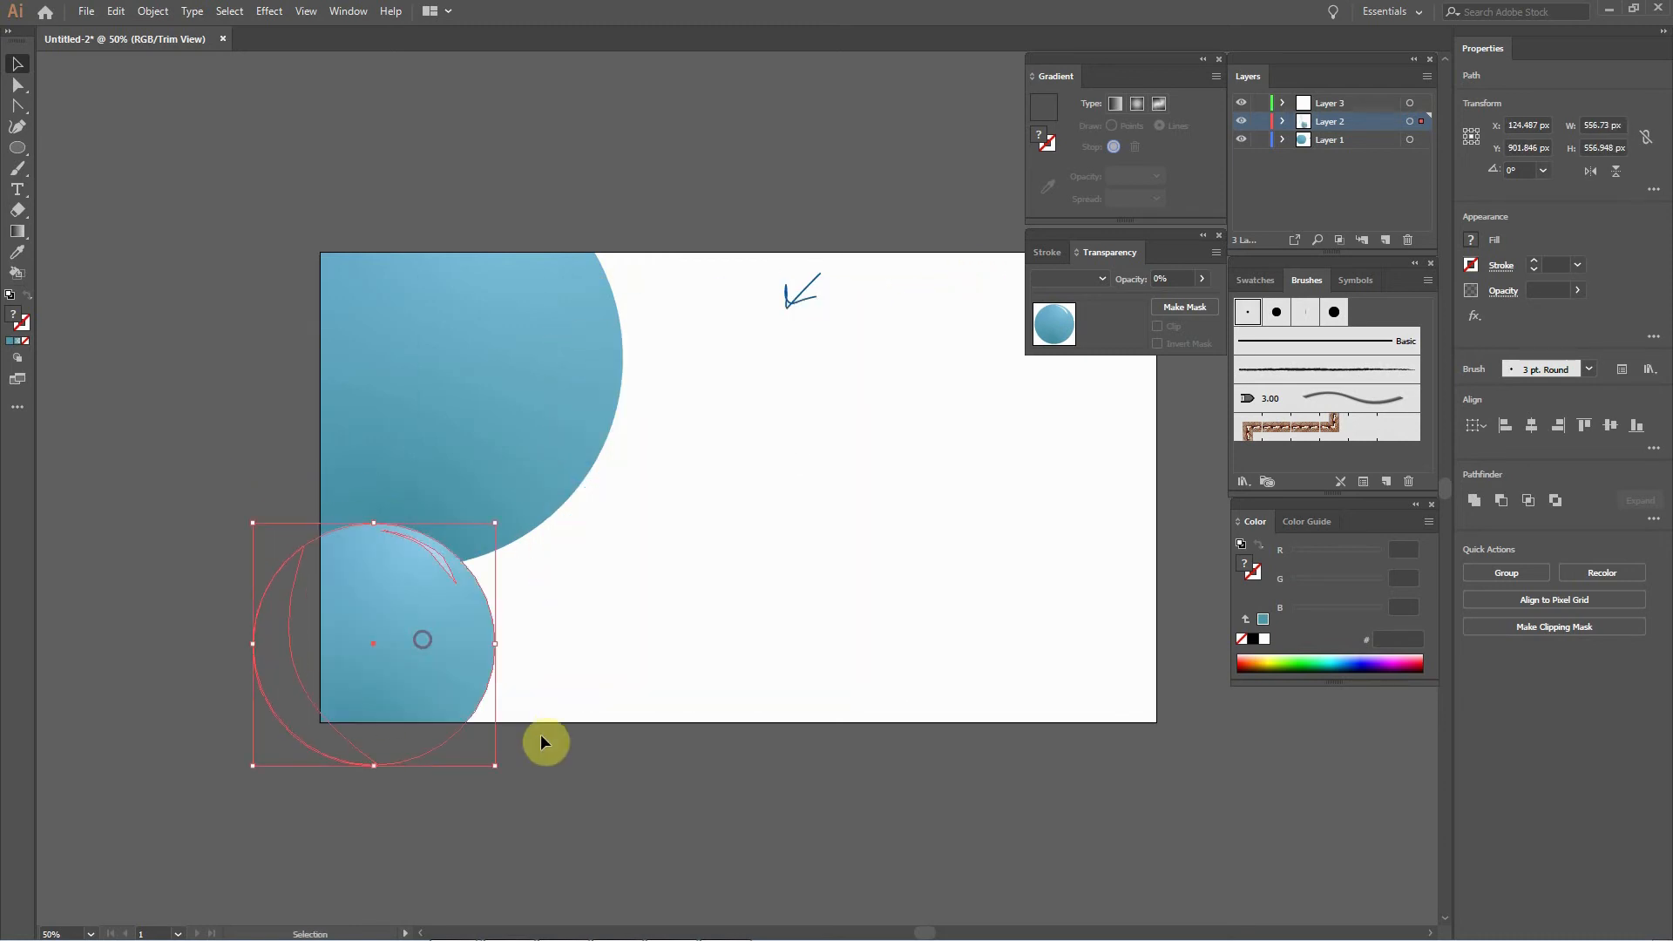
Paste a full-size copy of the ball, about 963 px across, and place it over the artboard's bottom edge, overlapping the two existing balls.
left_click(601, 807)
key("ctrl+v")
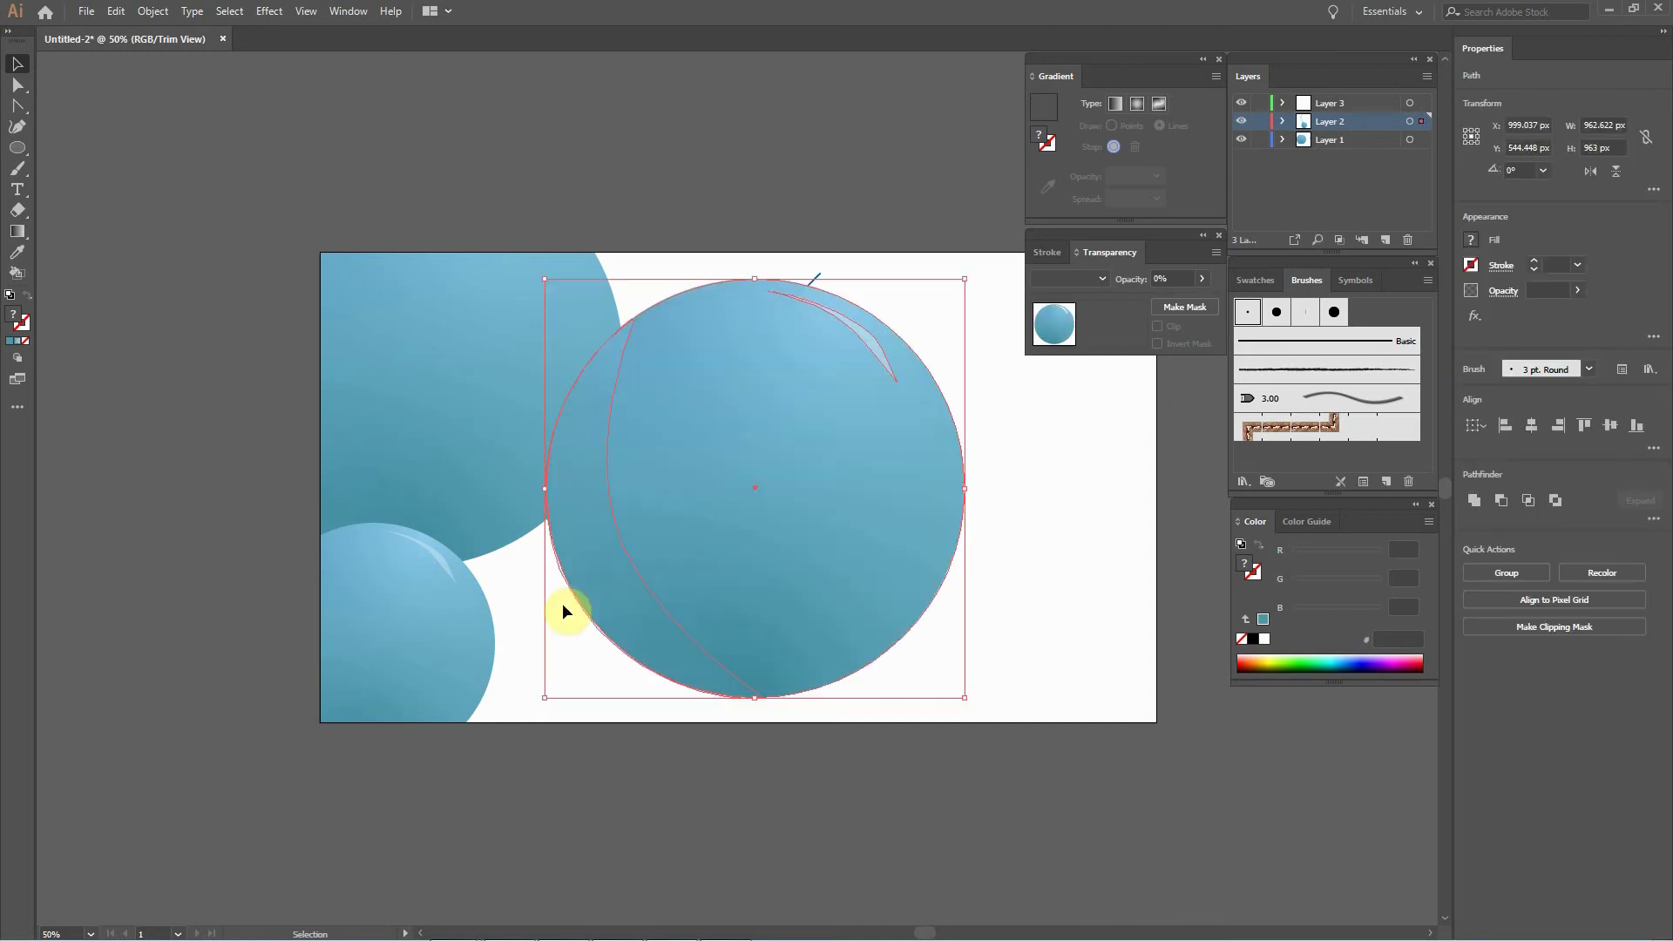
left_click_drag(803, 485, 689, 687)
left_click(954, 790)
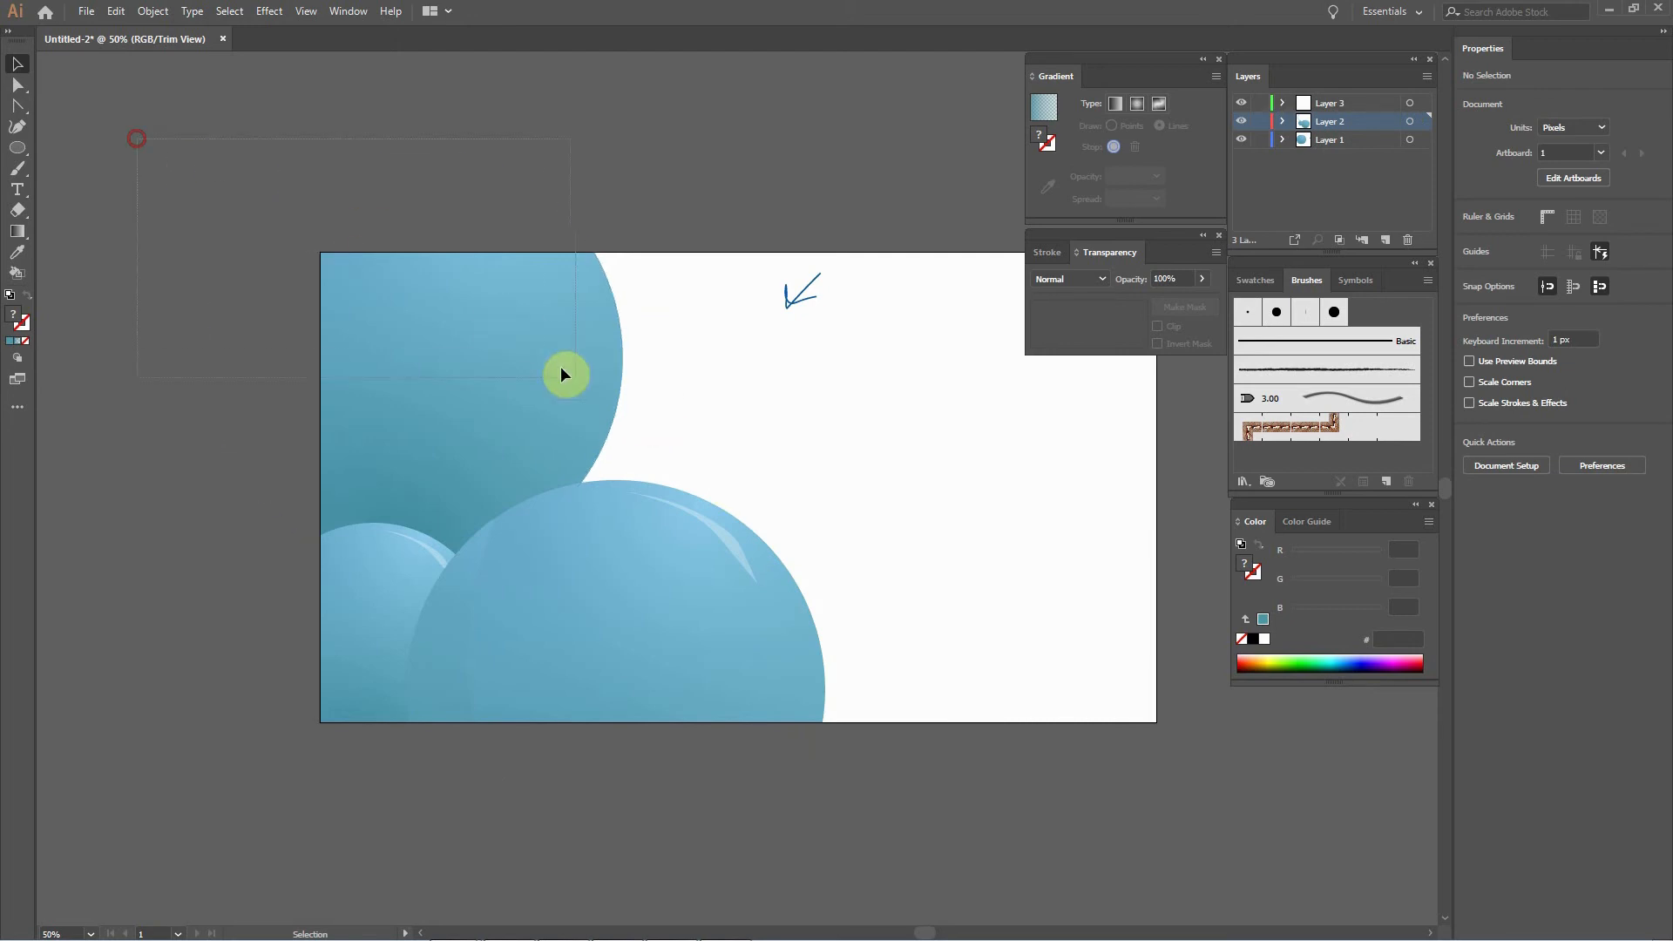
Move the upper-left ball slightly lower so that its highlight shows inside the artboard.
left_click(588, 392)
left_click_drag(502, 397, 499, 455)
left_click(644, 199)
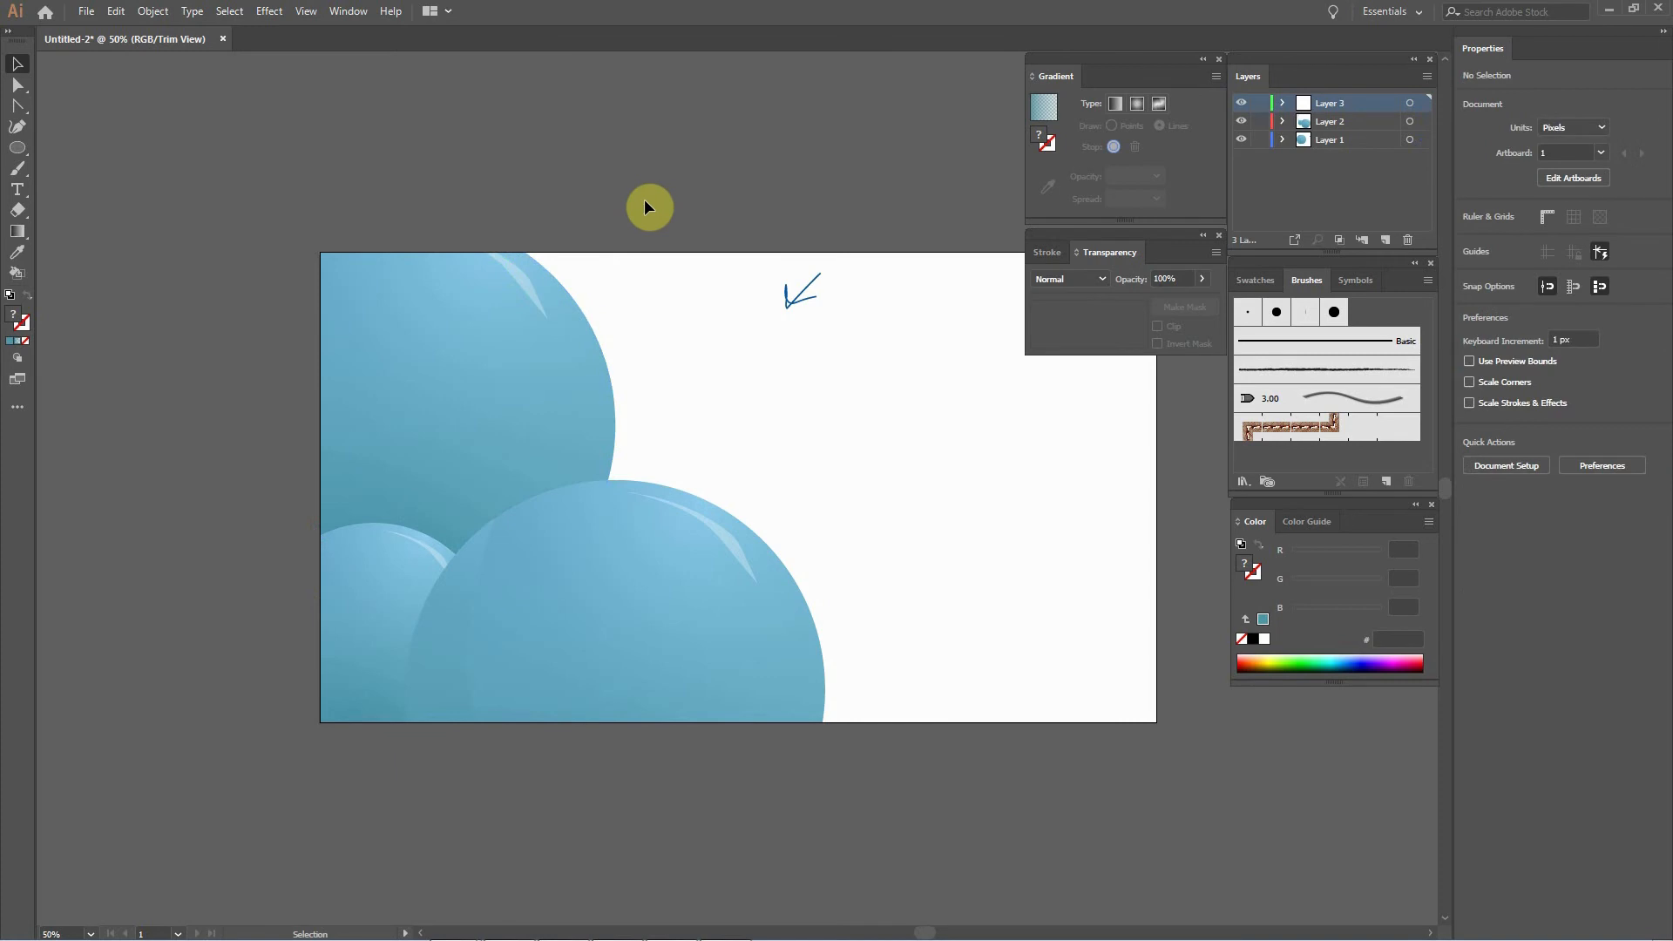
left_click_drag(992, 886, 621, 664)
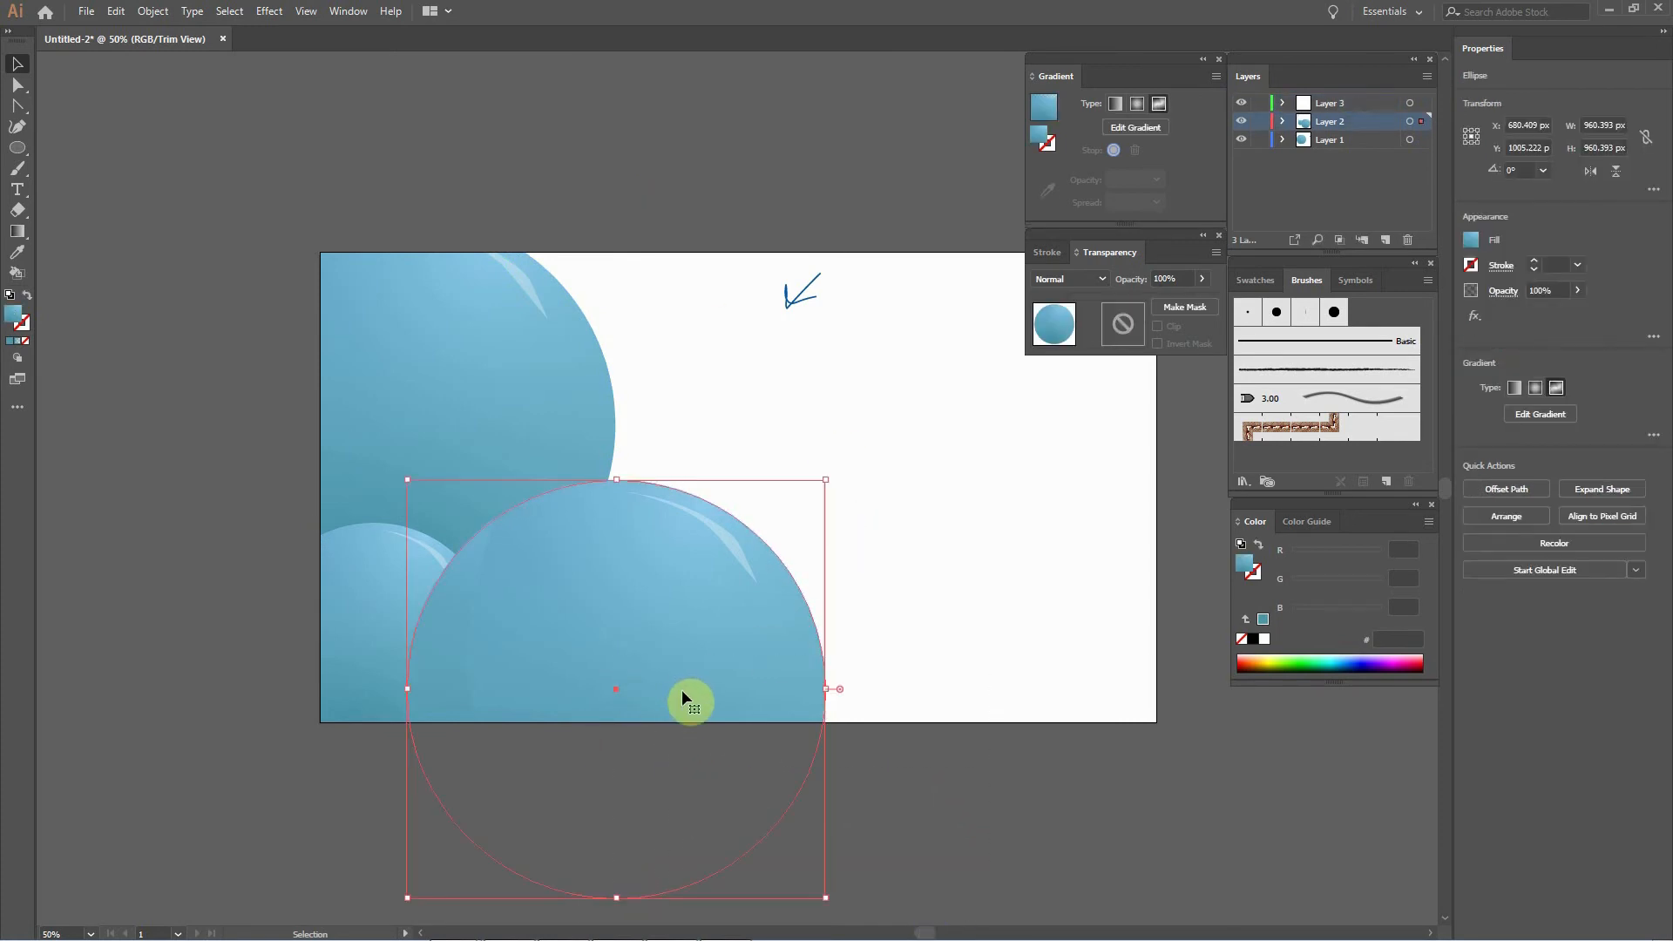
left_click_drag(187, 158, 589, 413)
left_click(688, 88)
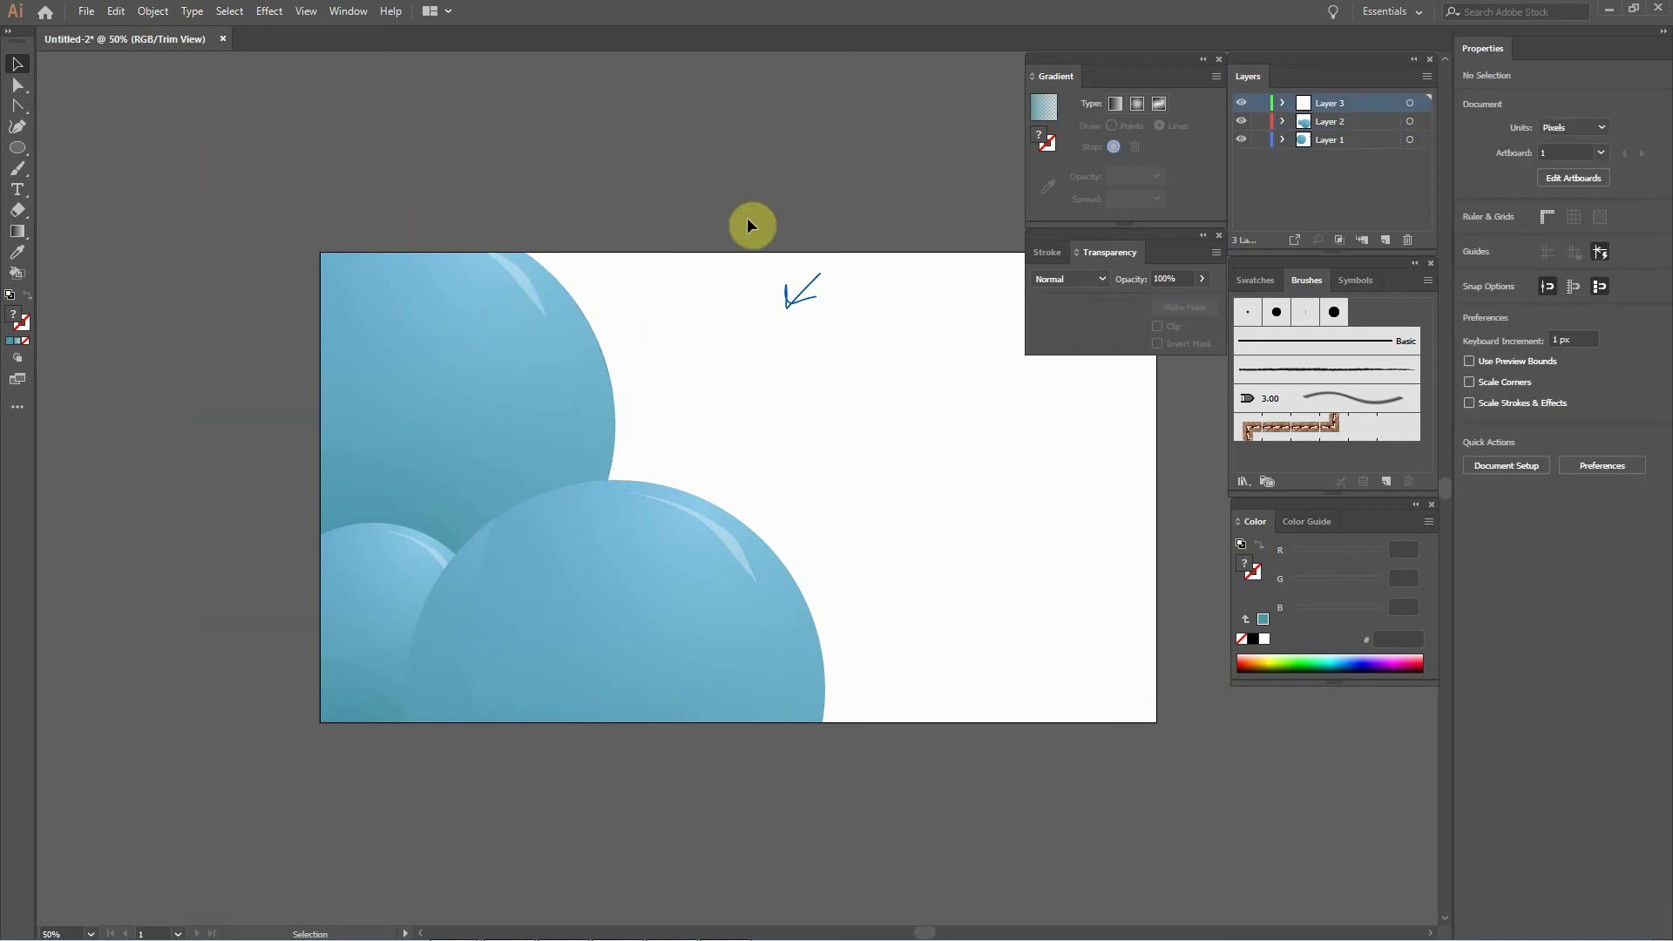
Paste another copy of the ball, scale it down, and place it on the artboard's bottom edge beside the large ball.
left_click_drag(820, 462, 930, 729)
scroll(791, 504, "down", 2)
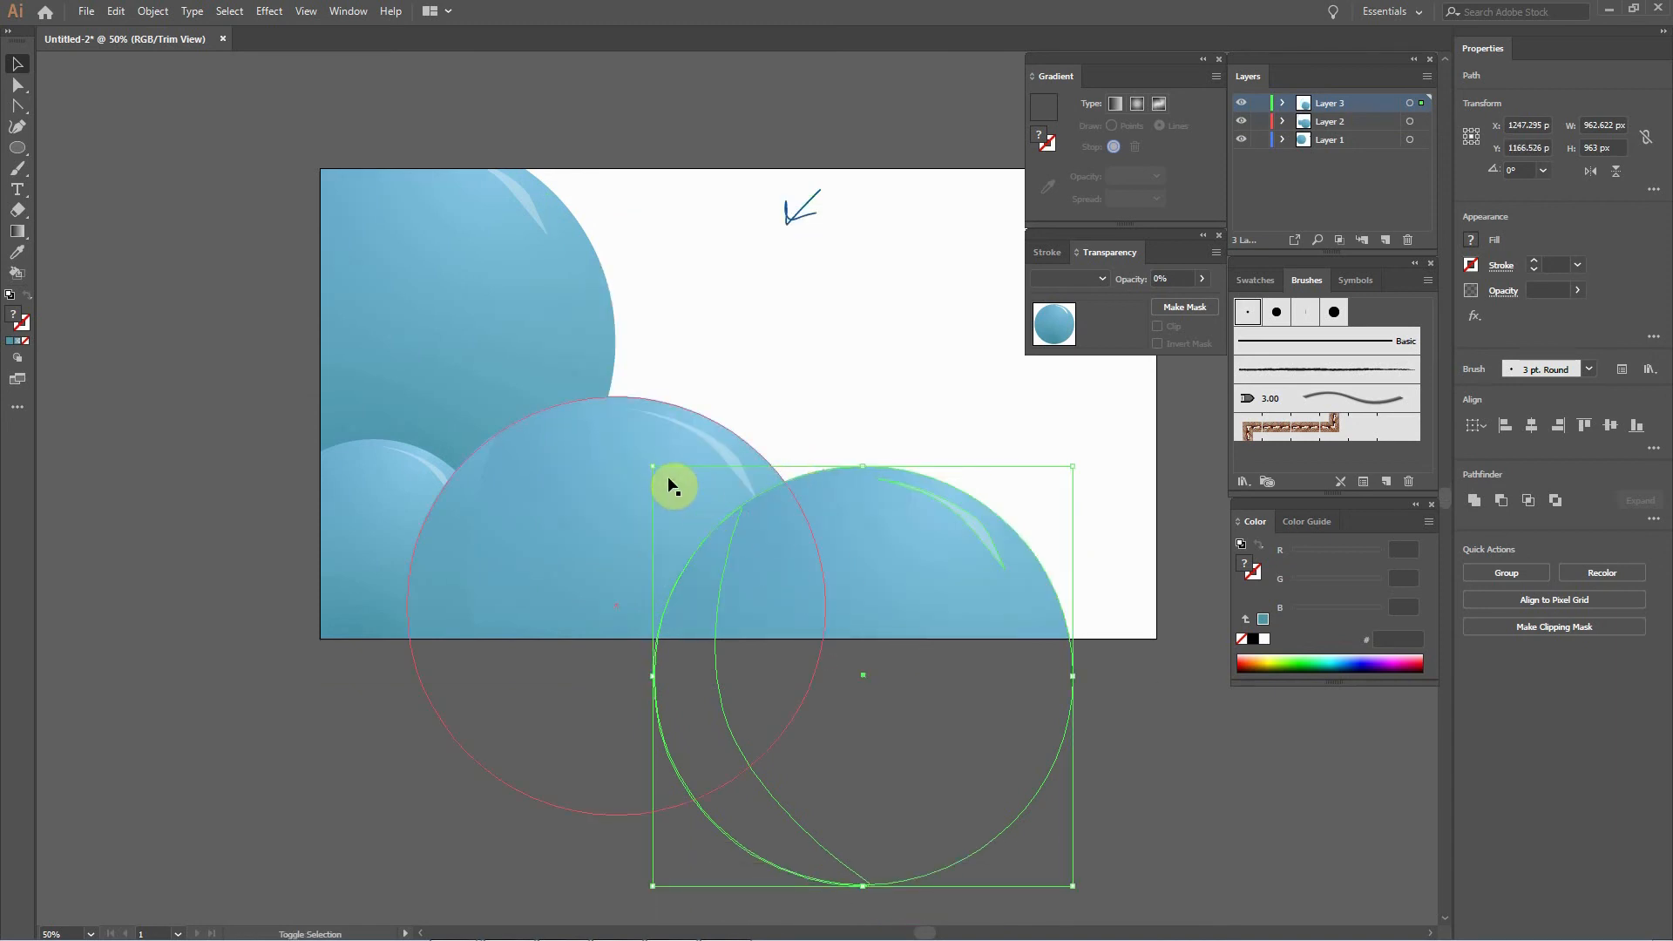
left_click_drag(654, 467, 814, 624)
left_click_drag(859, 688, 824, 593)
left_click(1074, 742)
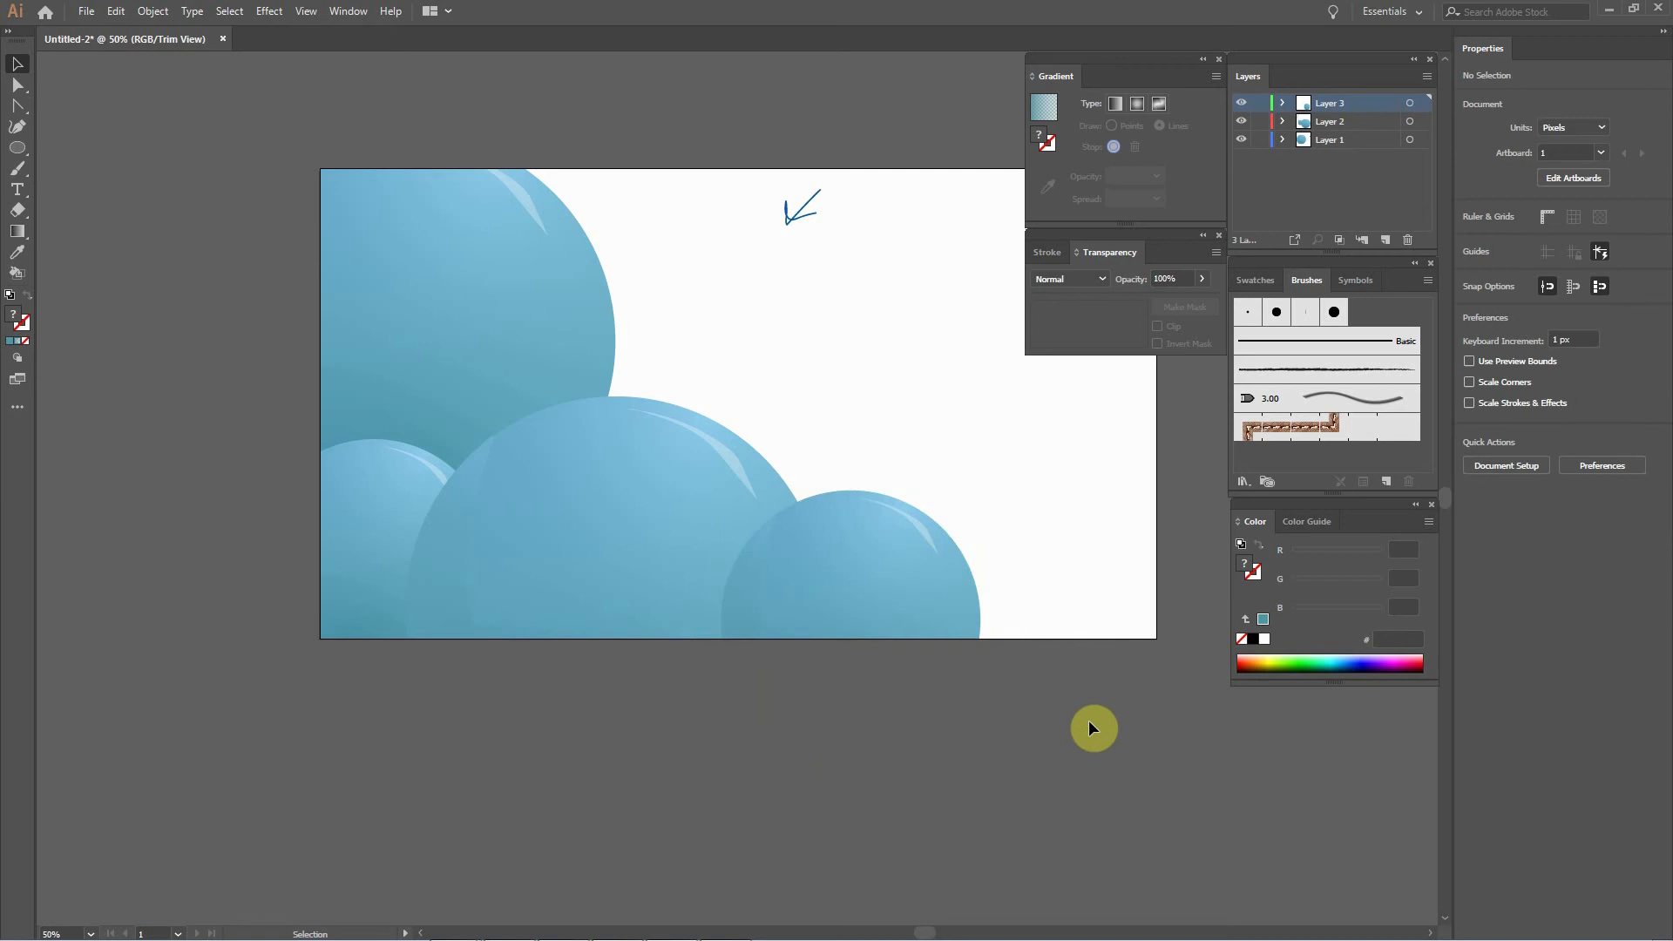
Nudge the small bottom-edge ball slightly down and to the right, and deselect it.
left_click_drag(1036, 812, 734, 584)
left_click(632, 701, "shift")
mouse_move(915, 613)
left_mouse_down()
mouse_move(933, 678)
mouse_move(923, 620)
left_mouse_up()
left_click(1297, 913)
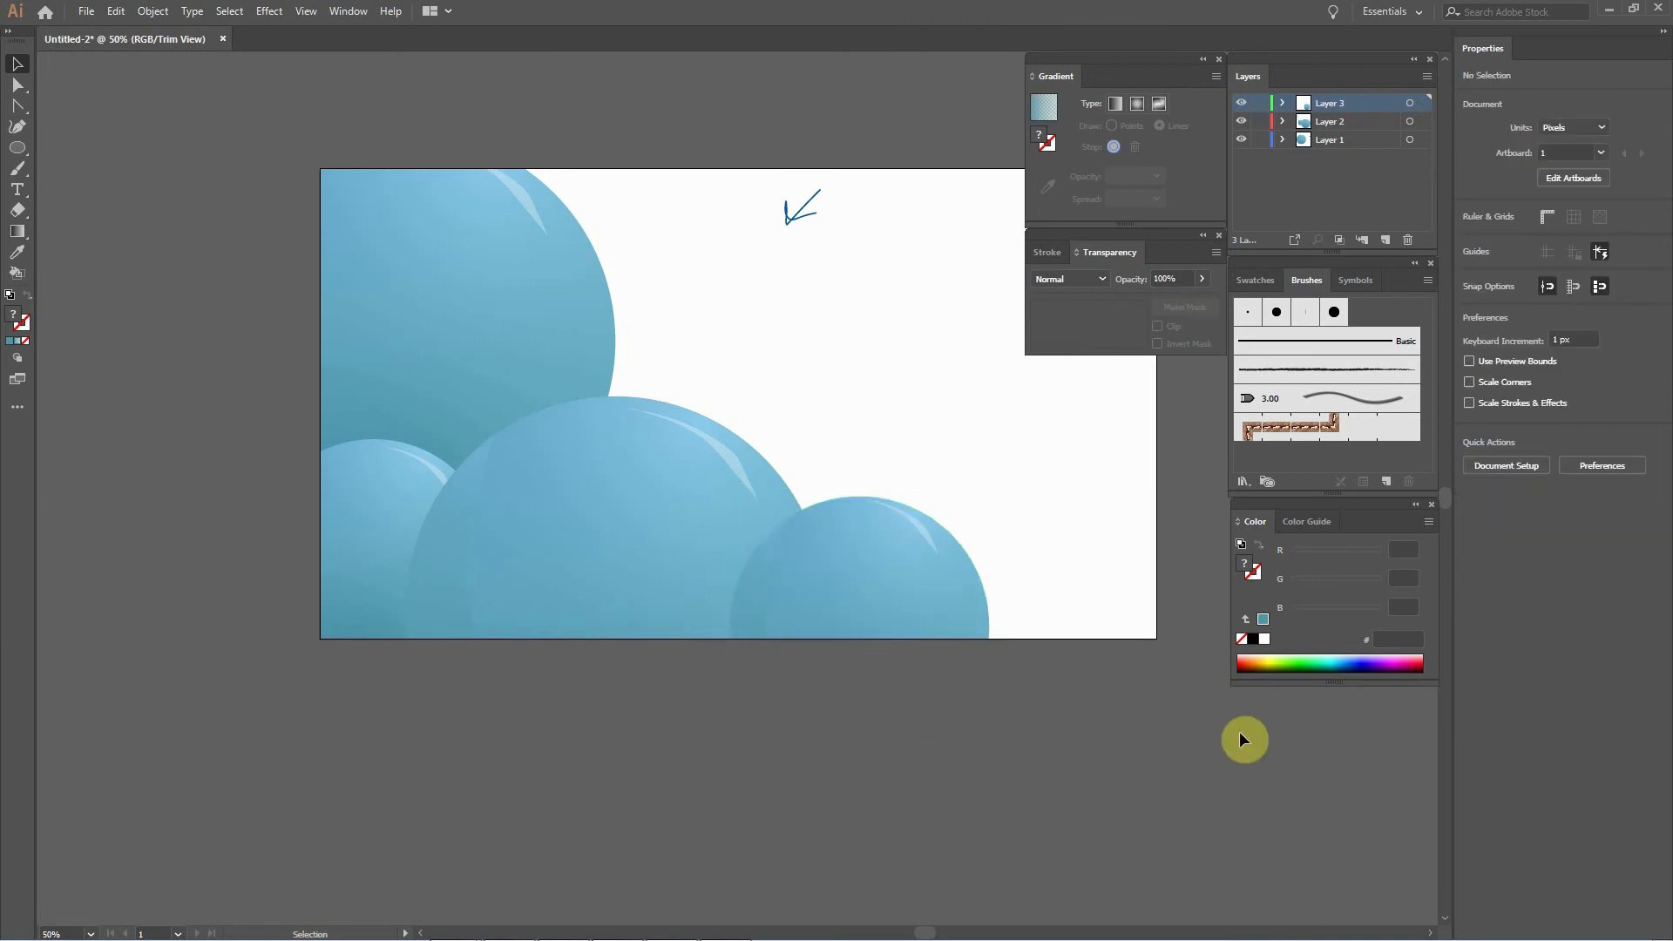
left_click_drag(767, 695, 751, 627)
left_click(1037, 680)
Add another ball copy over the artboard's top edge, scaled down to about 691 px across and rotated to 334.9°.
left_click(850, 417)
left_click_drag(850, 416, 859, 216)
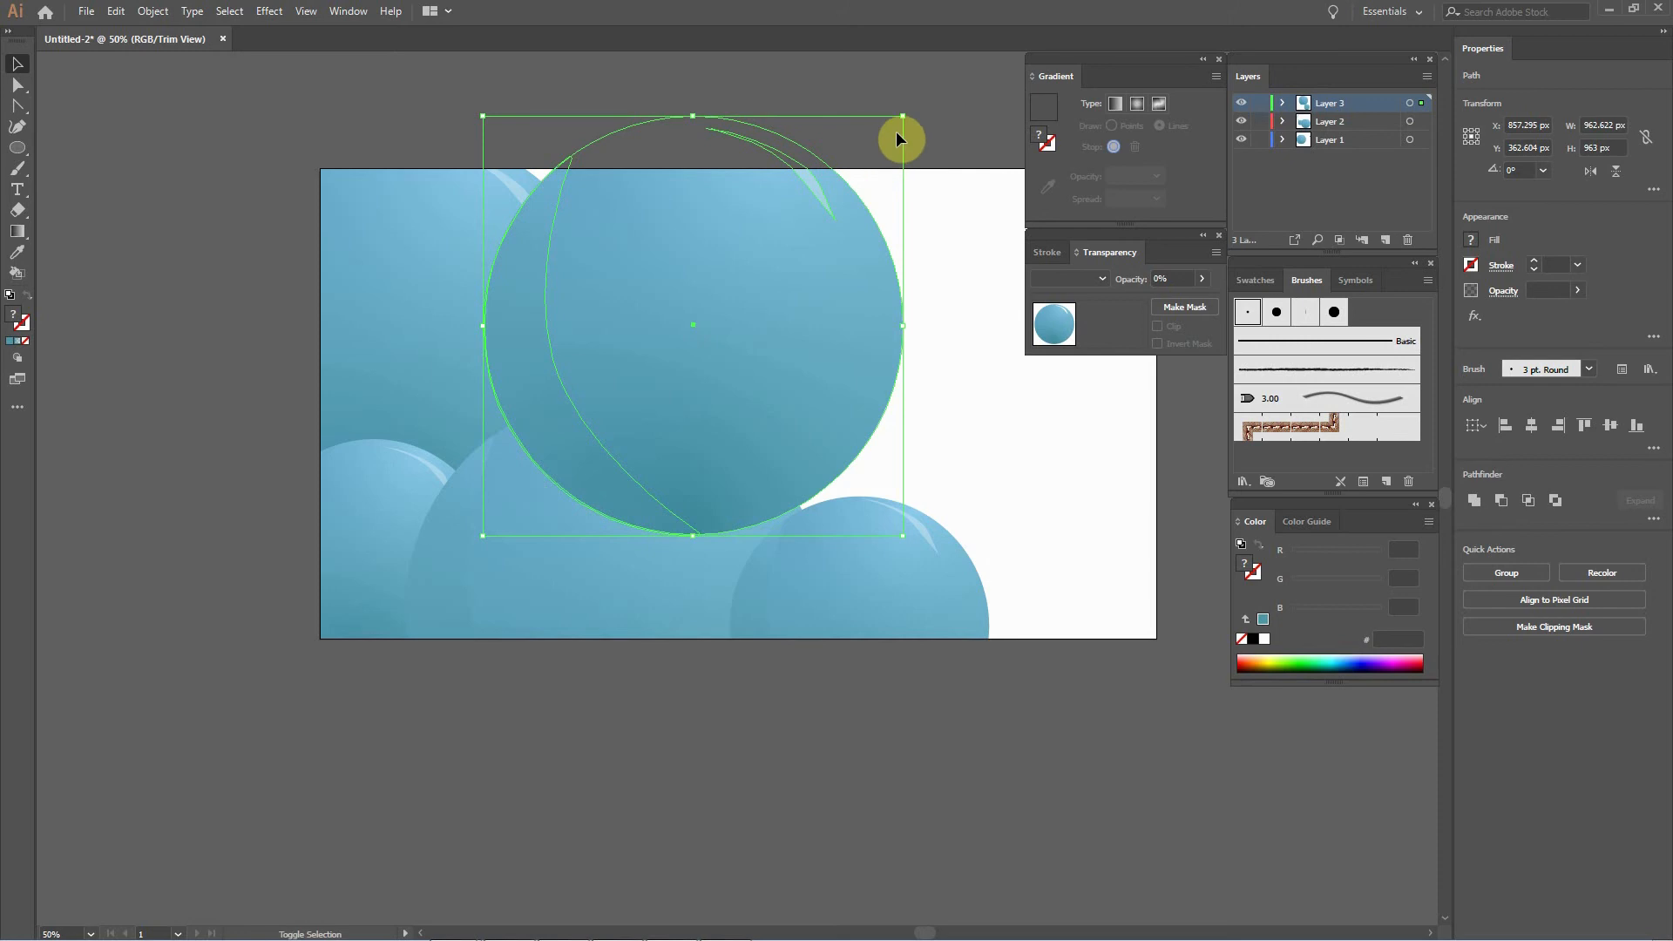
left_click_drag(903, 115, 721, 265)
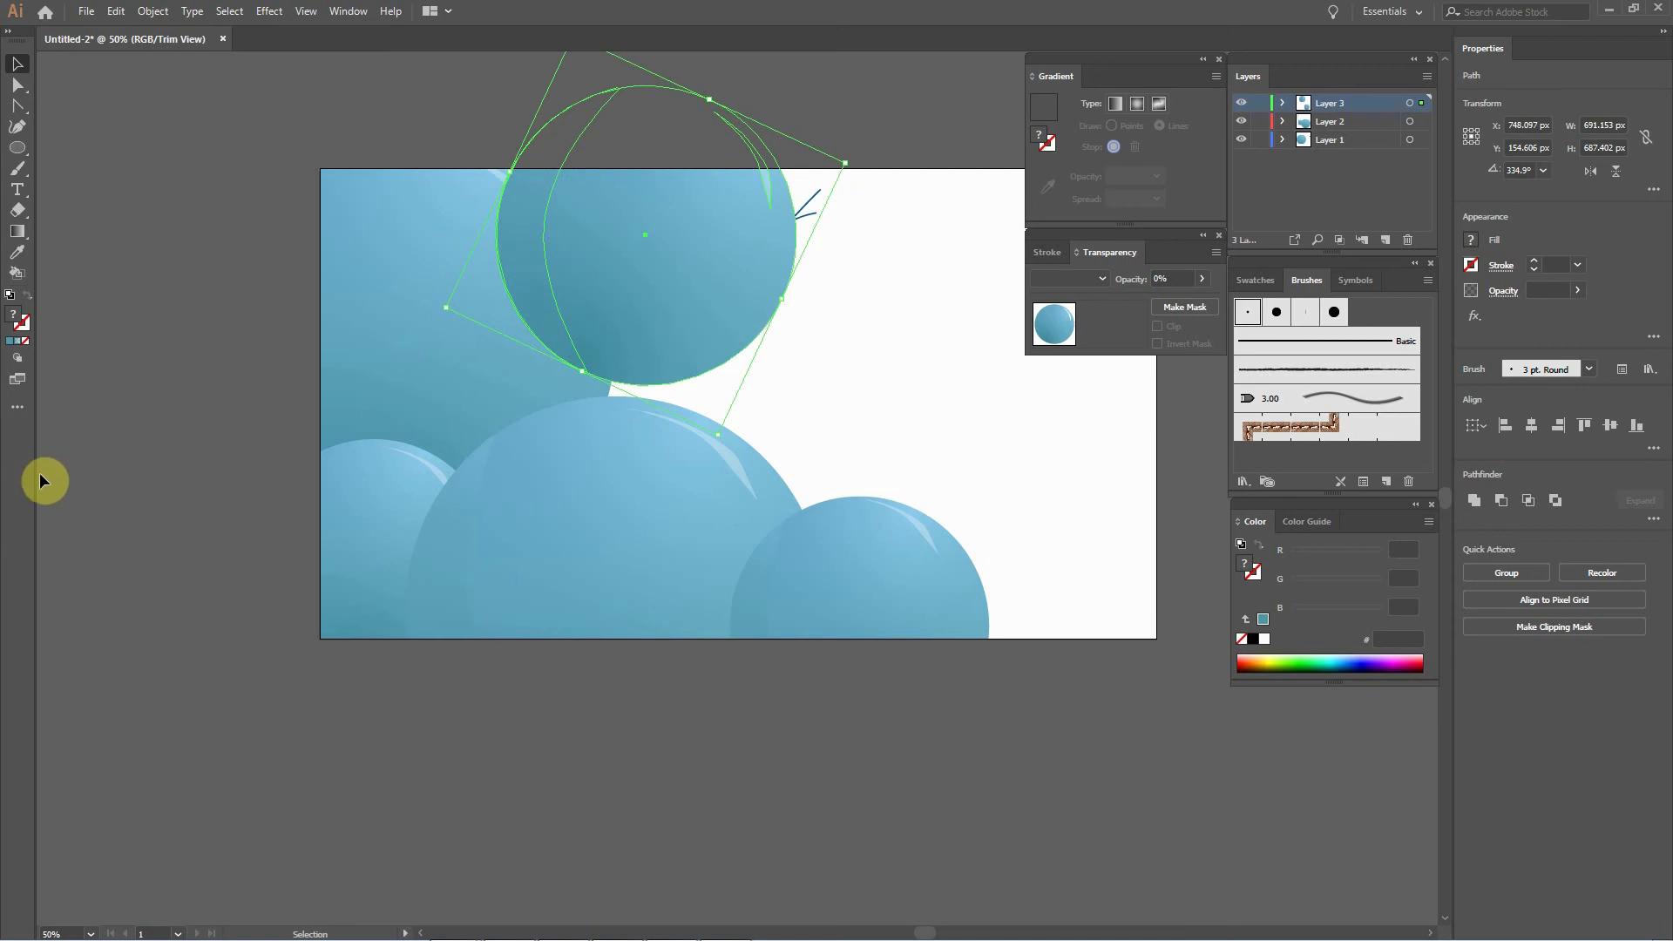
Try to send the rotated top-edge ball to the back, behind the upper-left ball.
right_click(638, 257)
mouse_move(728, 512)
left_click(953, 567)
left_click(199, 386)
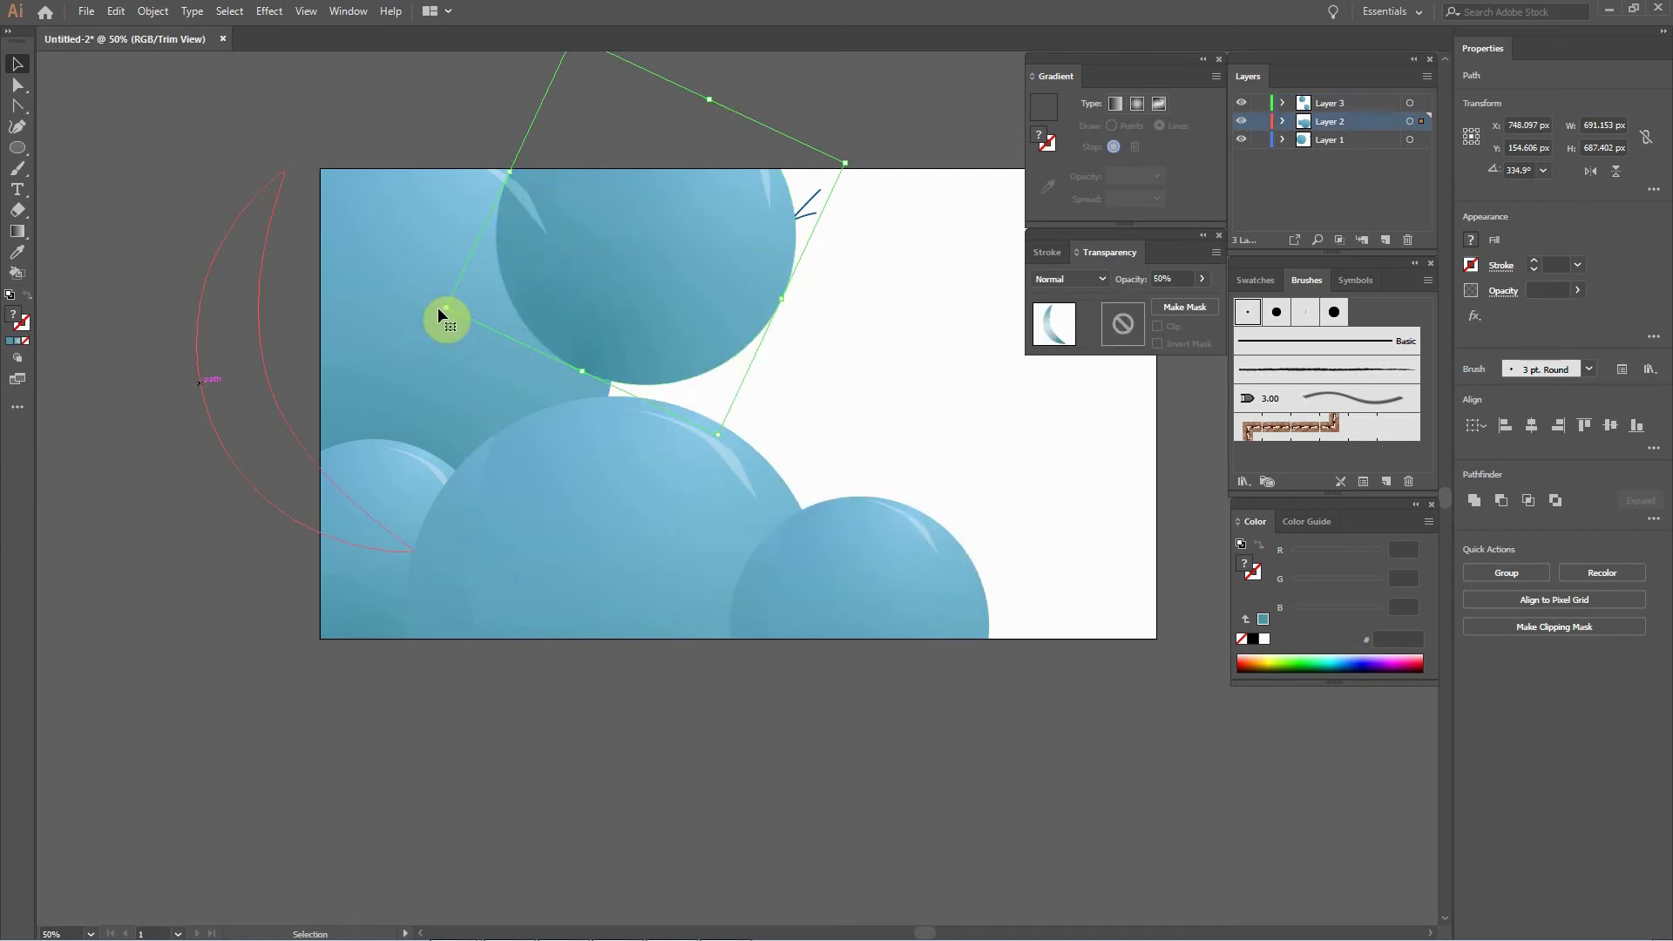
left_click(195, 194)
left_click(374, 230)
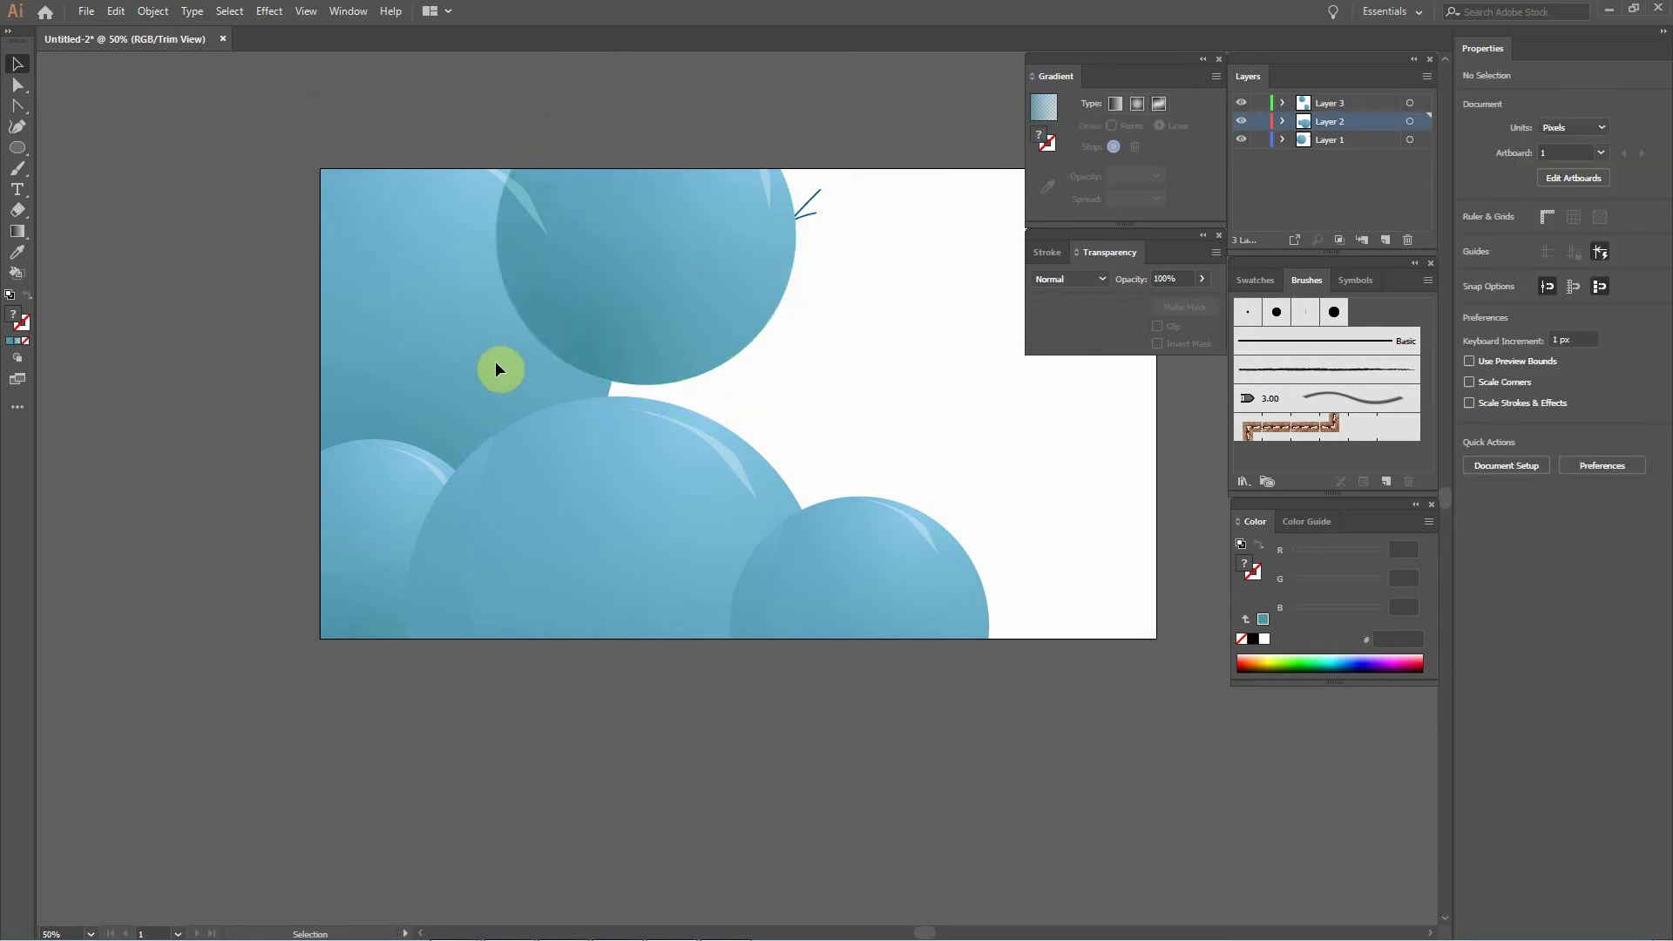
Try to bring the complete upper-left ball forward in the stacking order, and deselect it.
left_click_drag(418, 263, 499, 306)
left_click(546, 307, "shift")
right_click(427, 380)
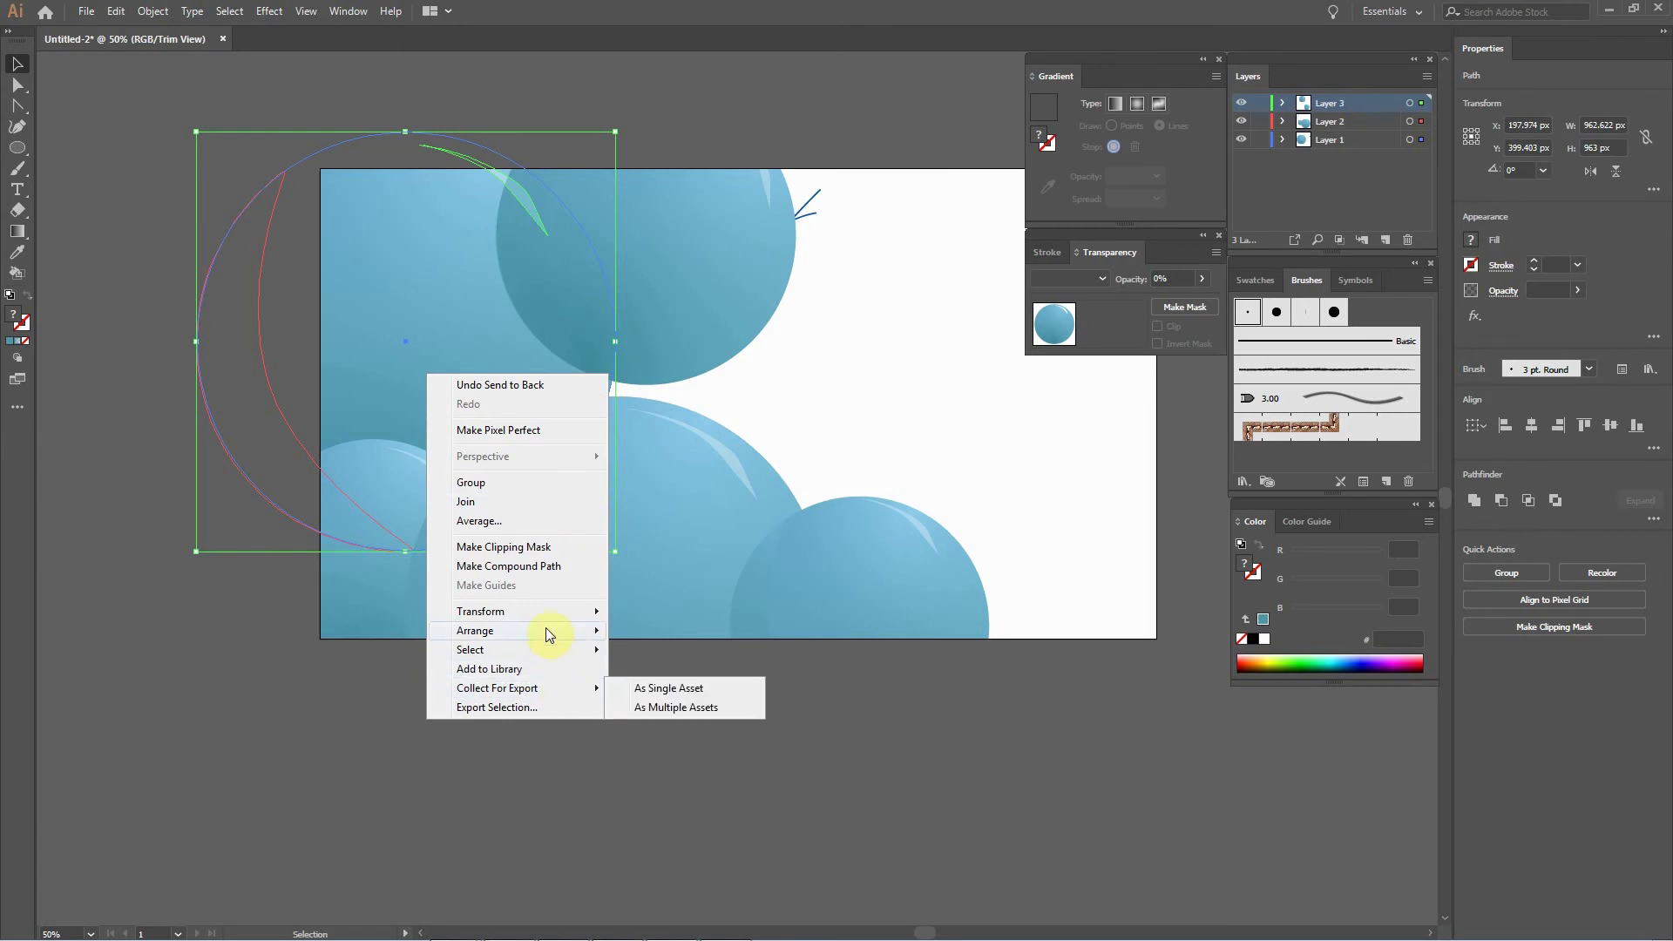
mouse_move(540, 627)
left_click(693, 651)
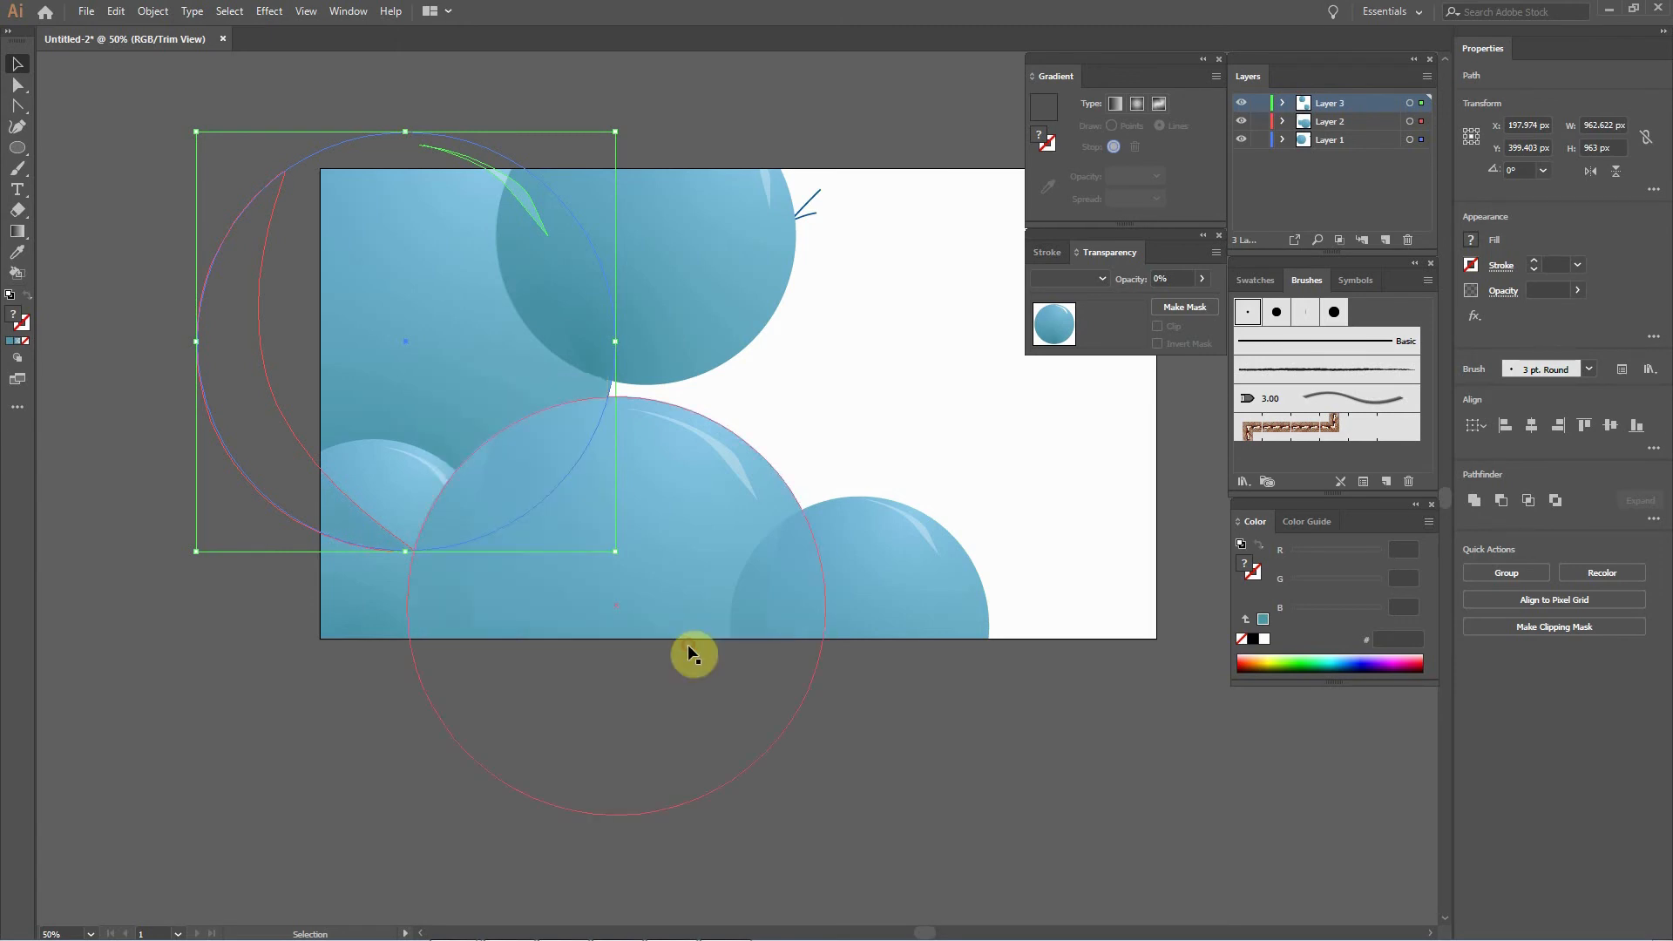
left_click(272, 825)
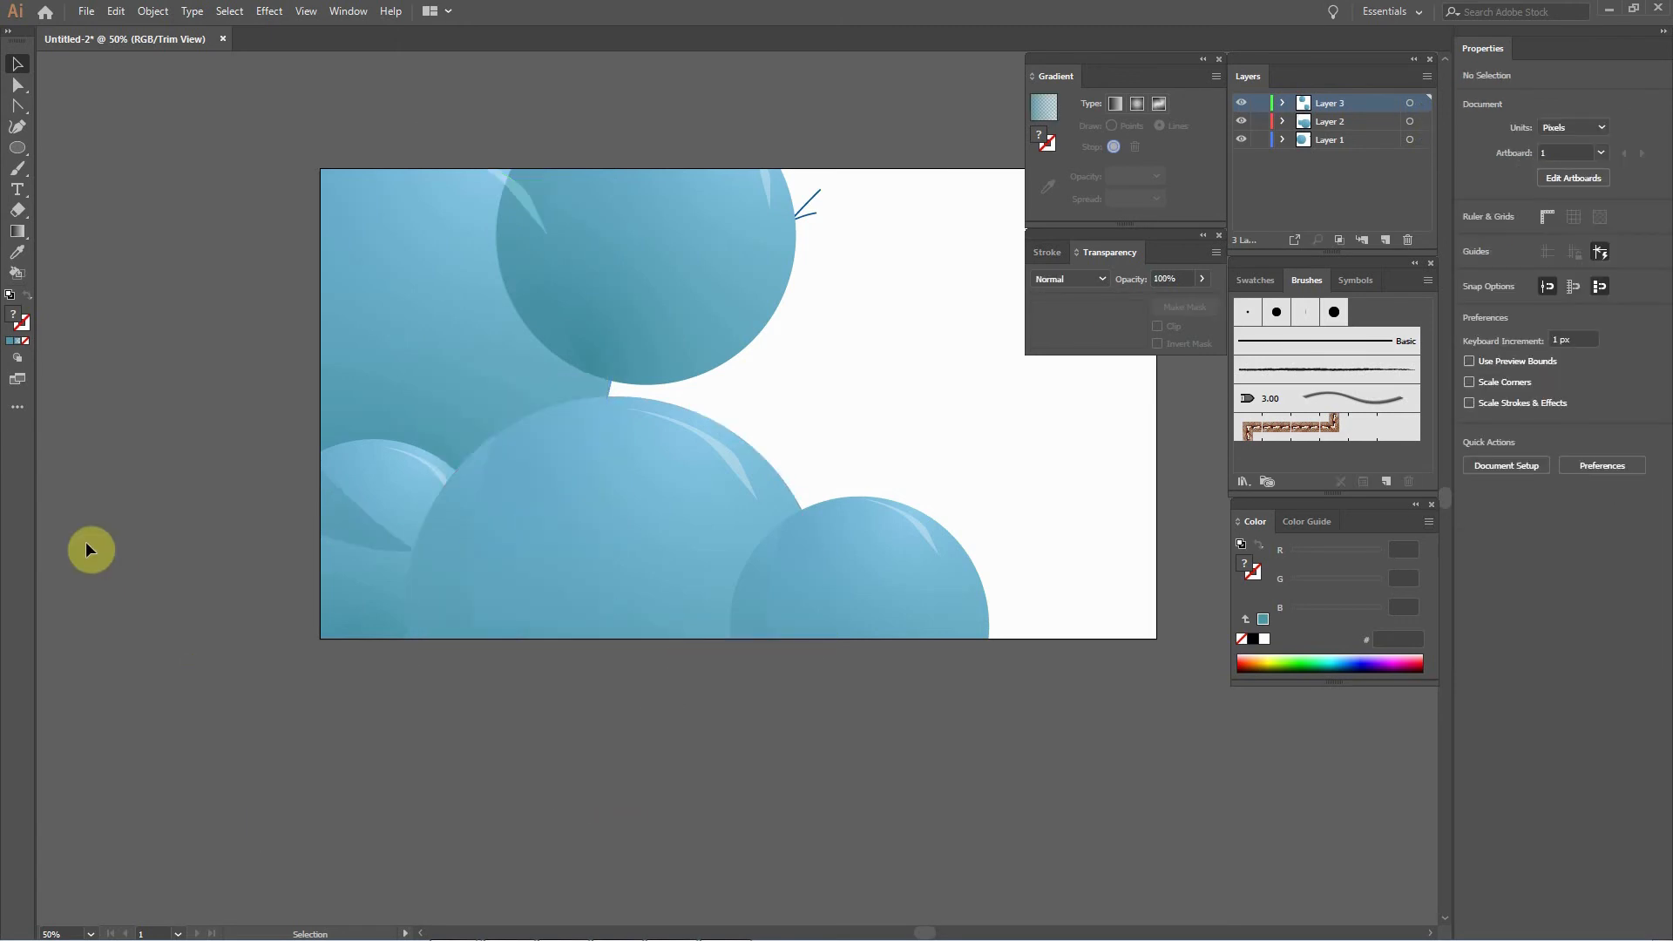
Undo the stacking-order changes to both balls and the last move of the rotated ball.
key("ctrl+z")
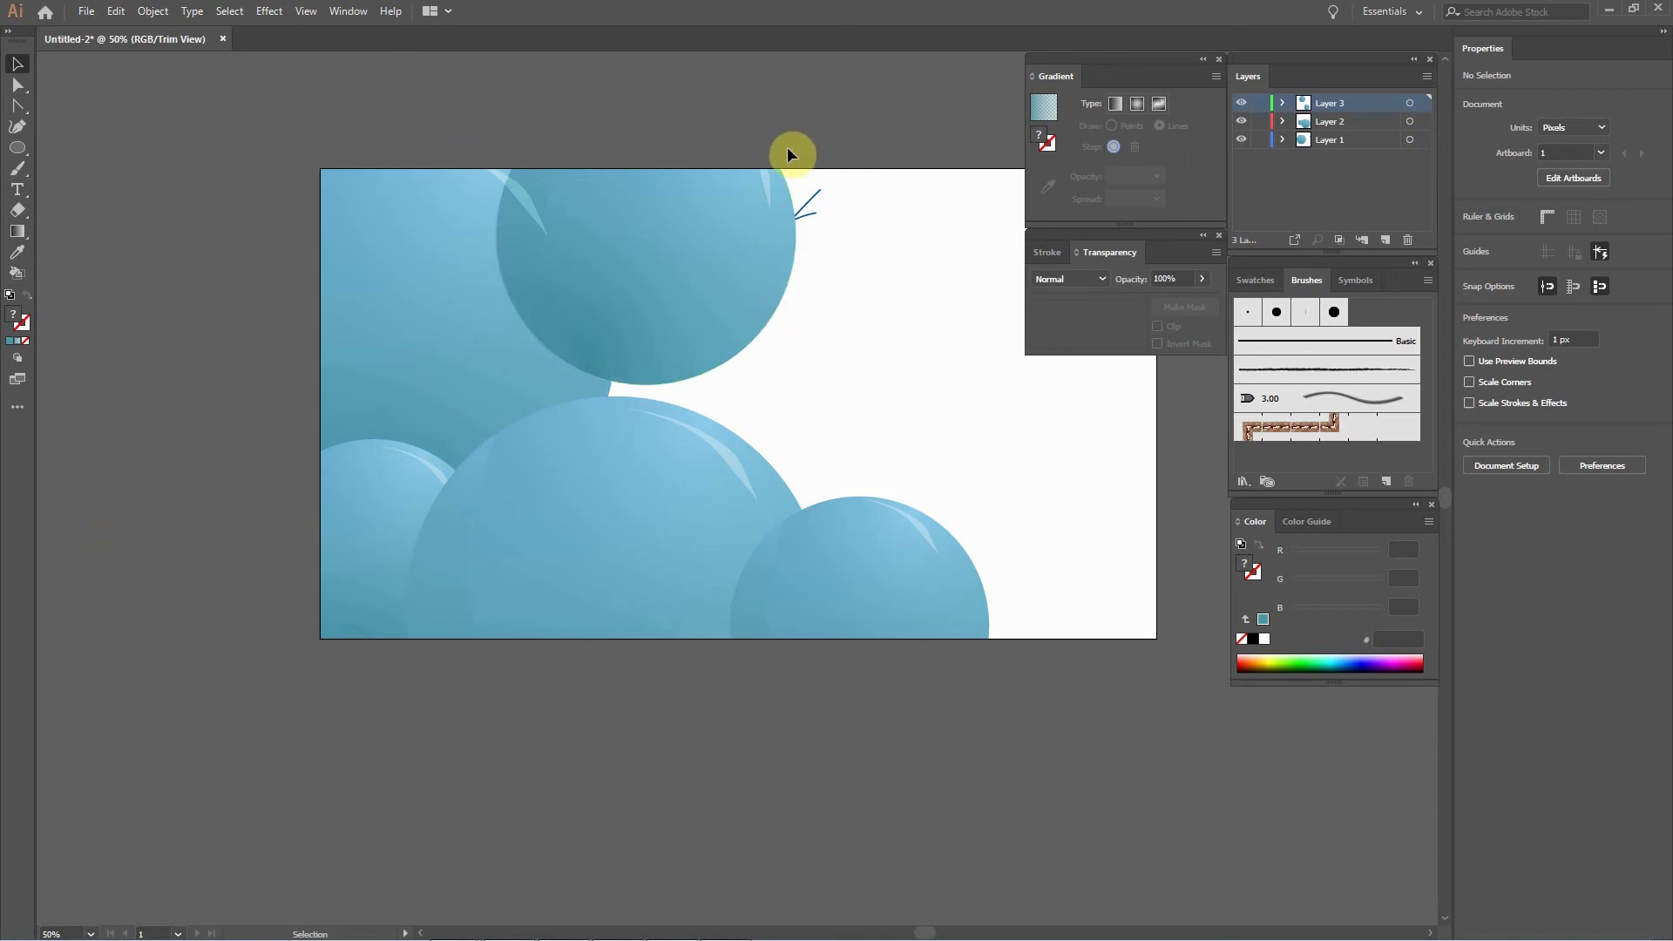
key("ctrl+z")
key("ctrl+z")
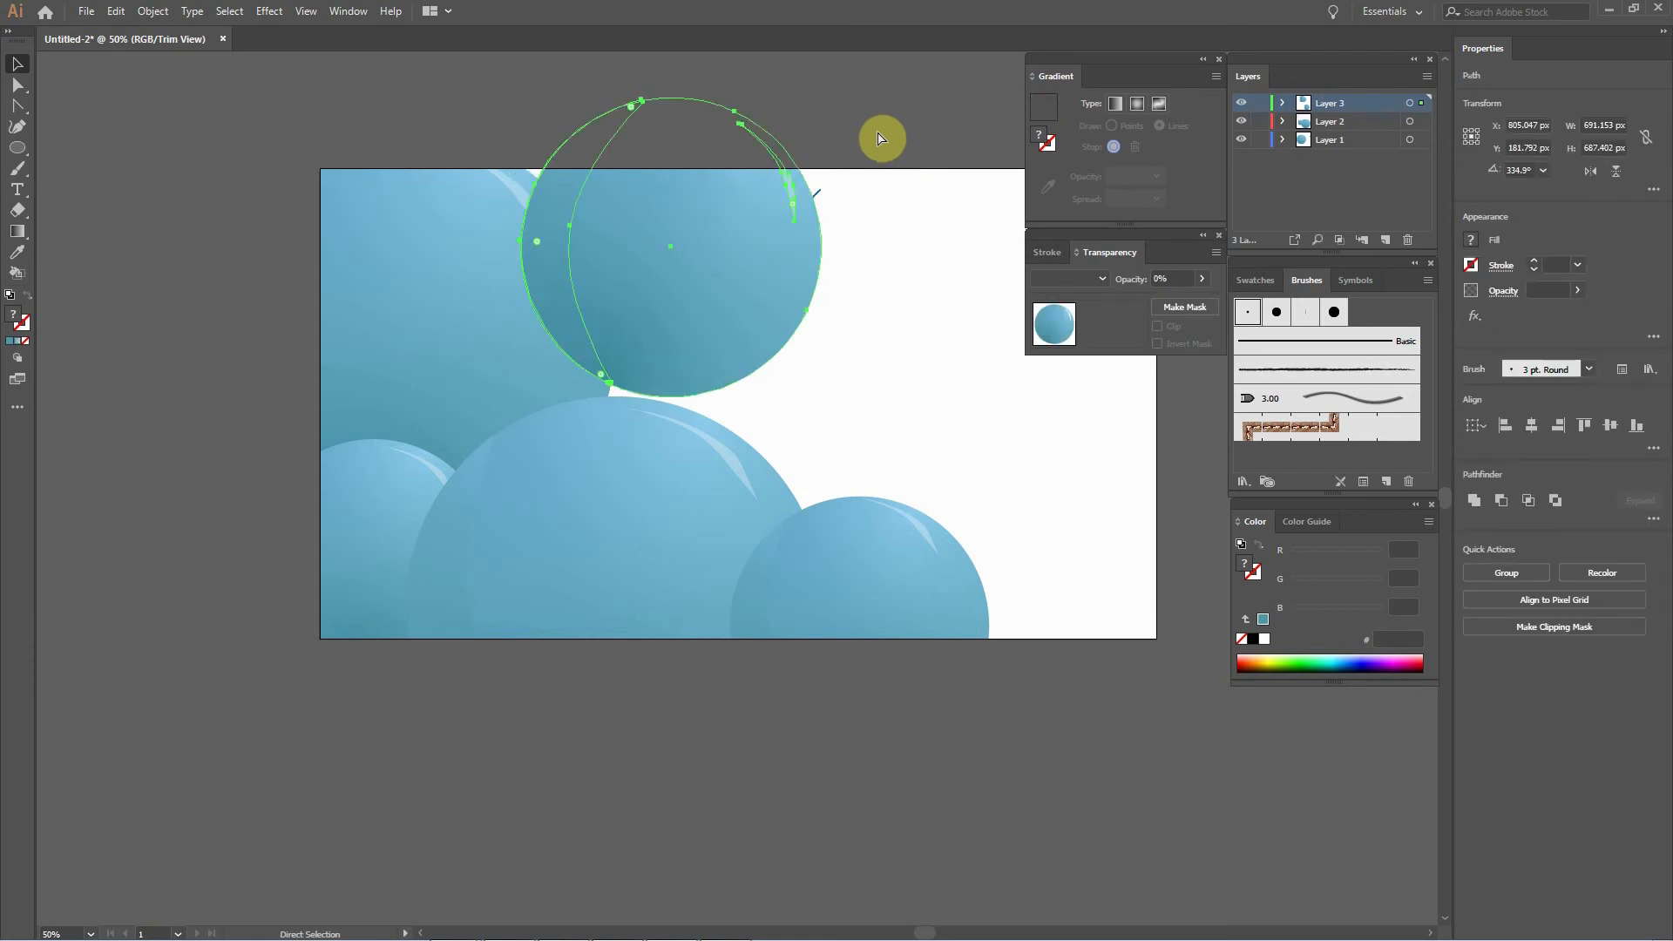
Move the rotated ball over the artboard's lower-right corner and deselect it.
left_click_drag(763, 279, 1120, 650)
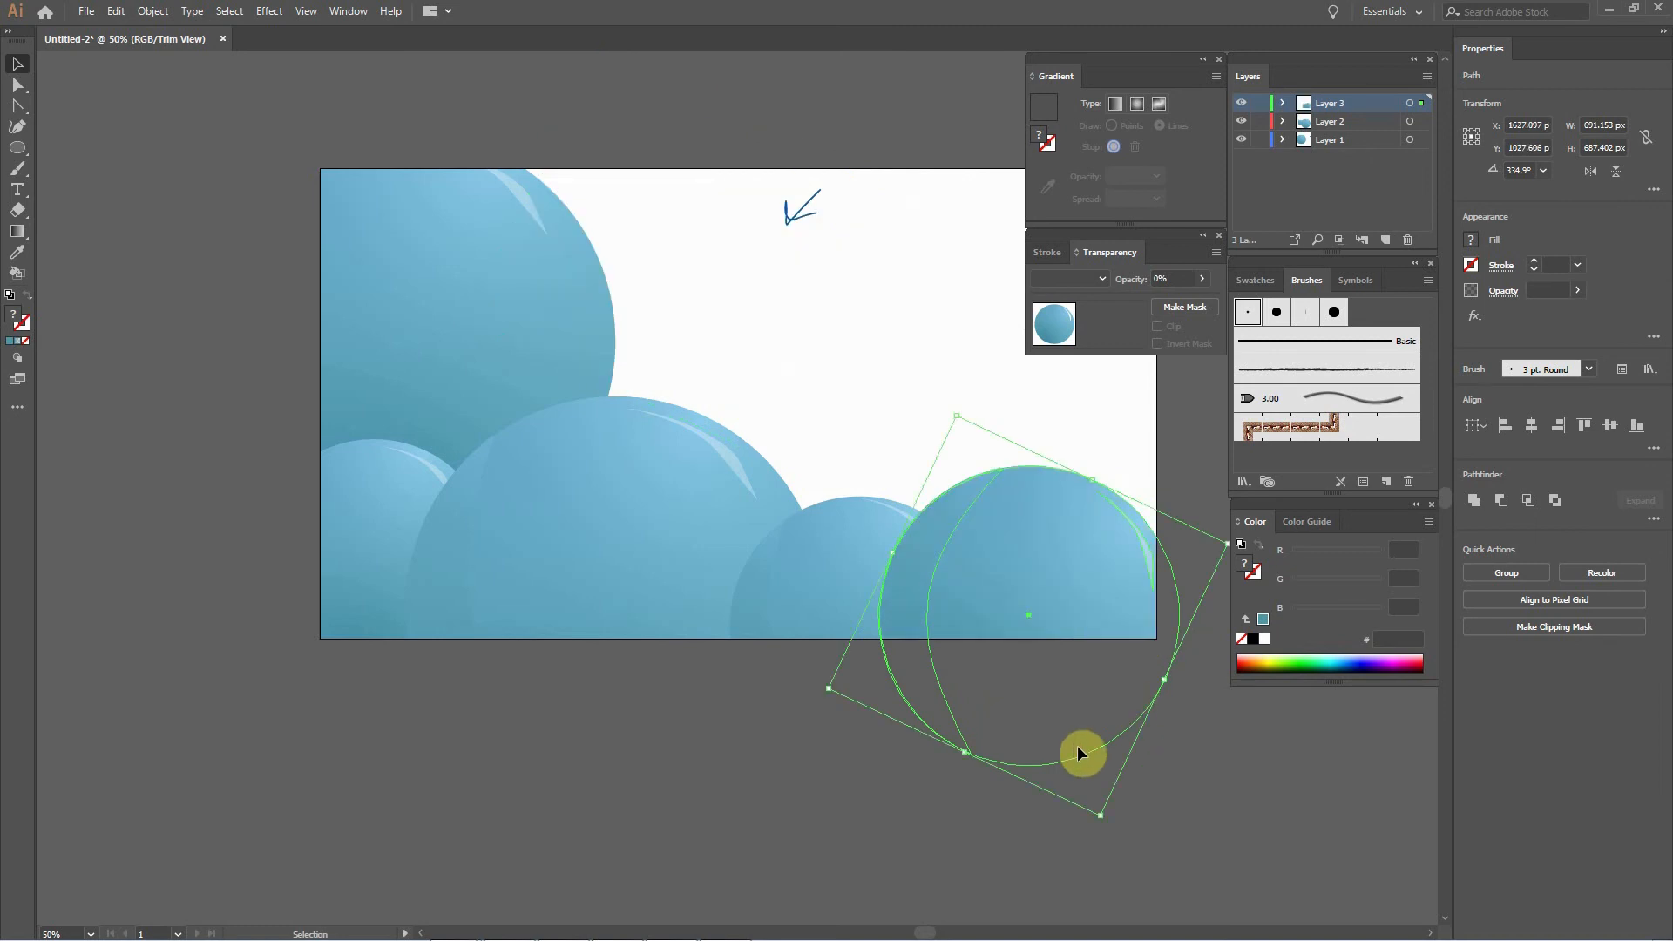
left_click(886, 777)
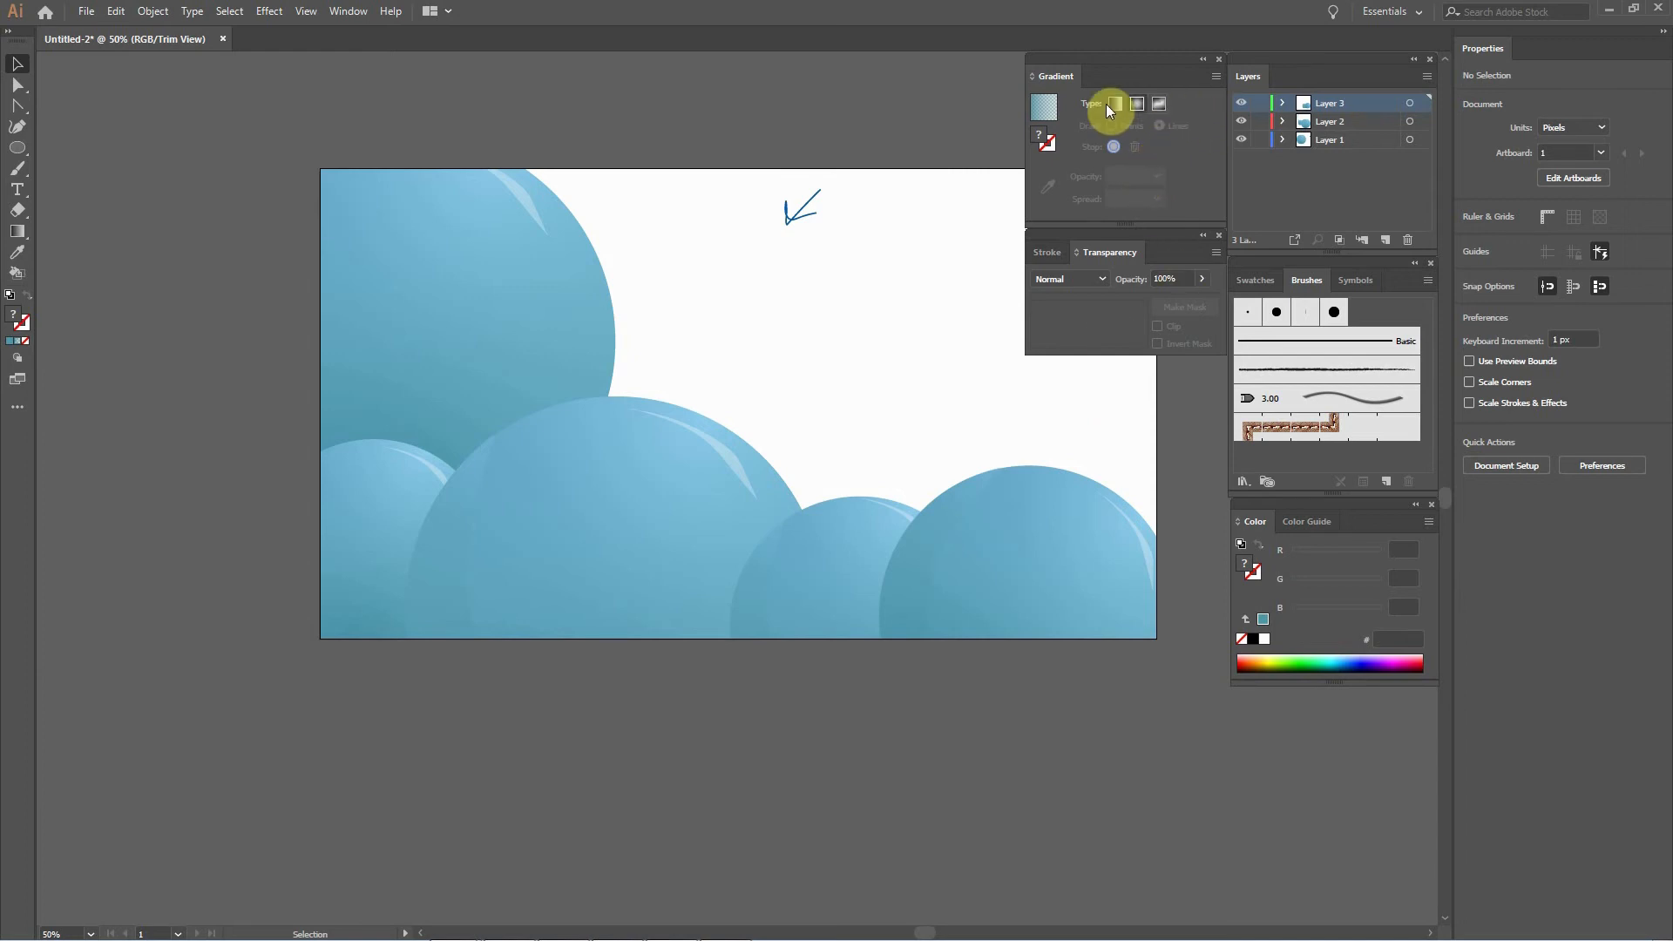
Delete the stray arrow-shaped stroke from the artboard's empty upper area.
left_click_drag(737, 176, 829, 293)
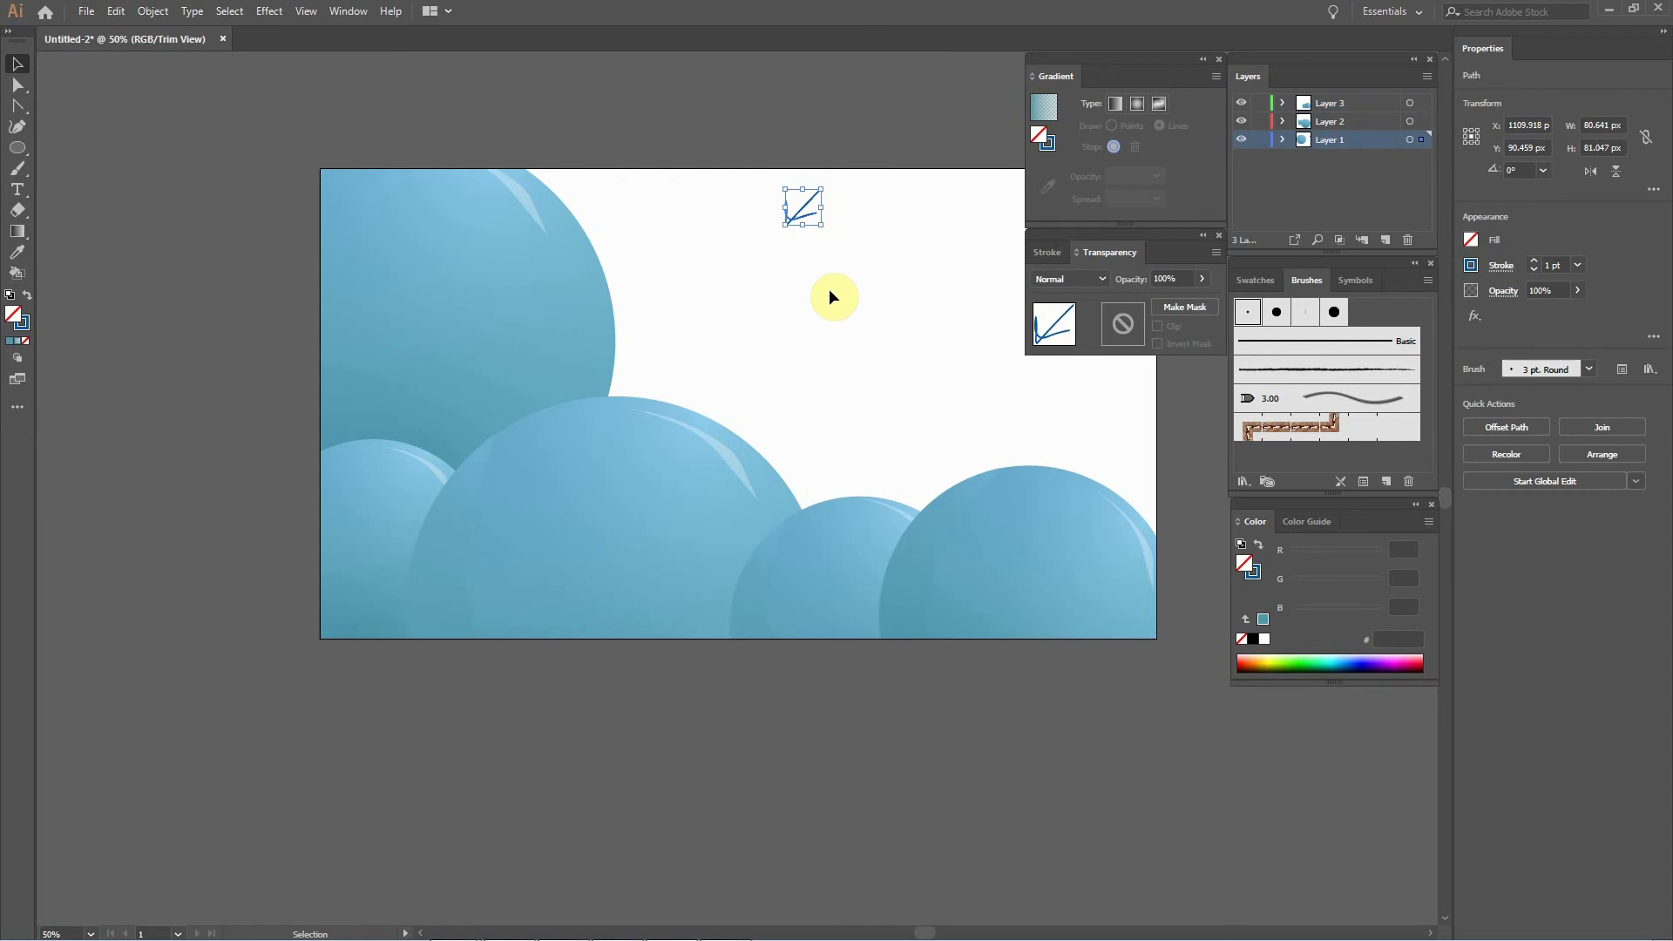
key("Delete")
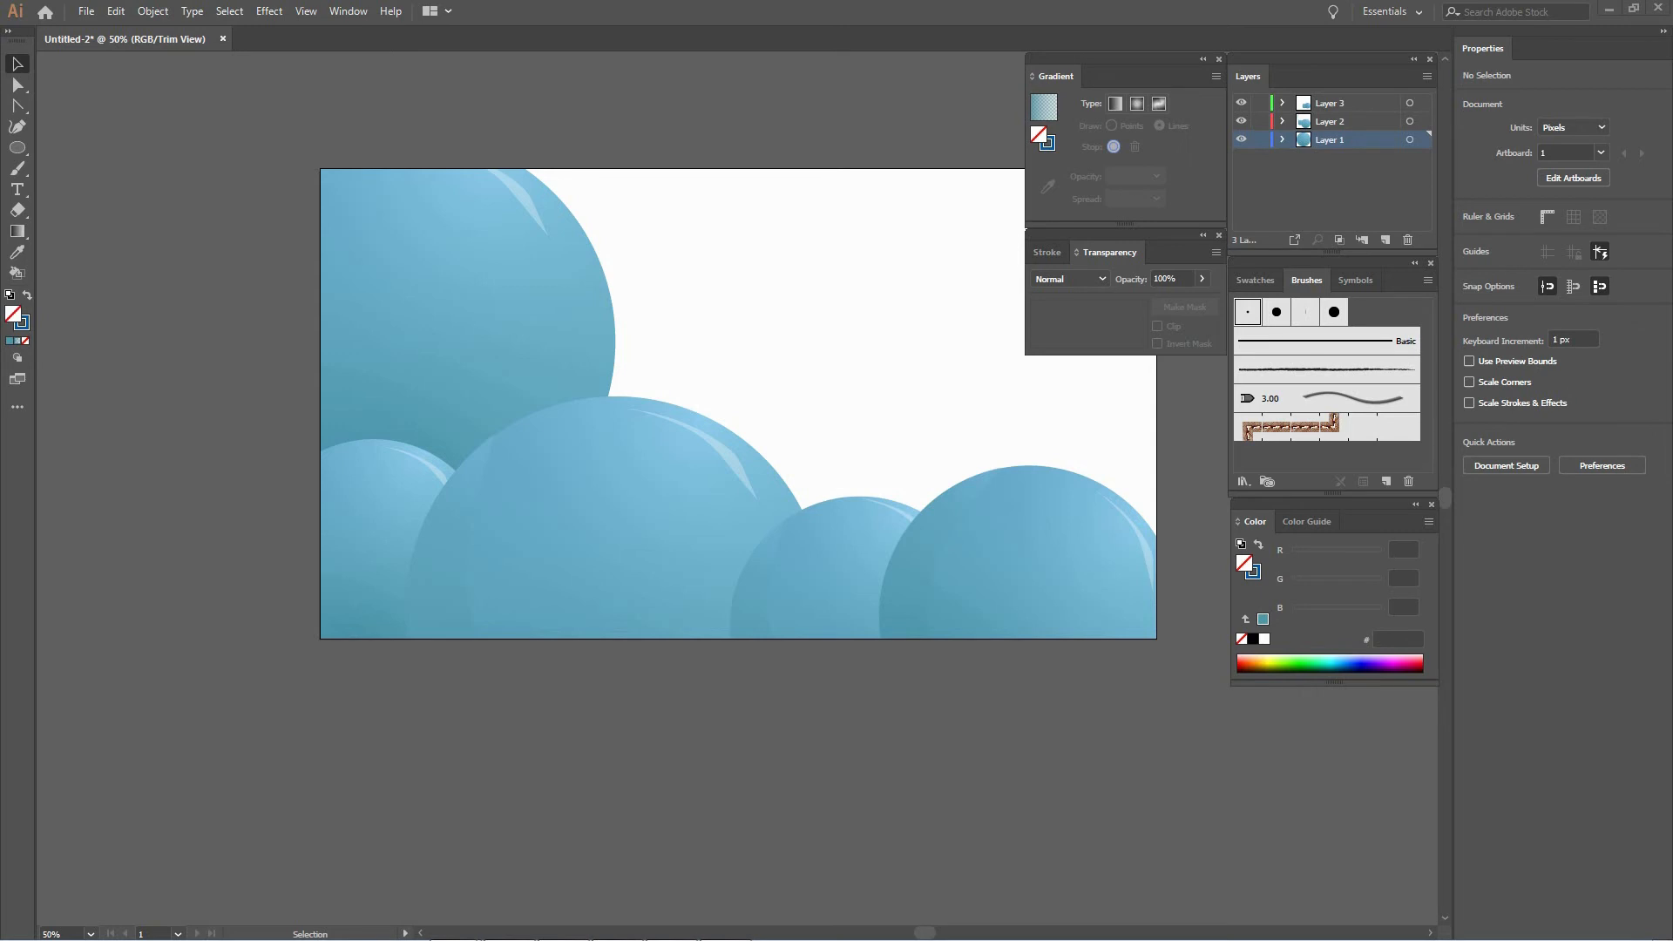
left_click_drag(943, 597, 905, 645)
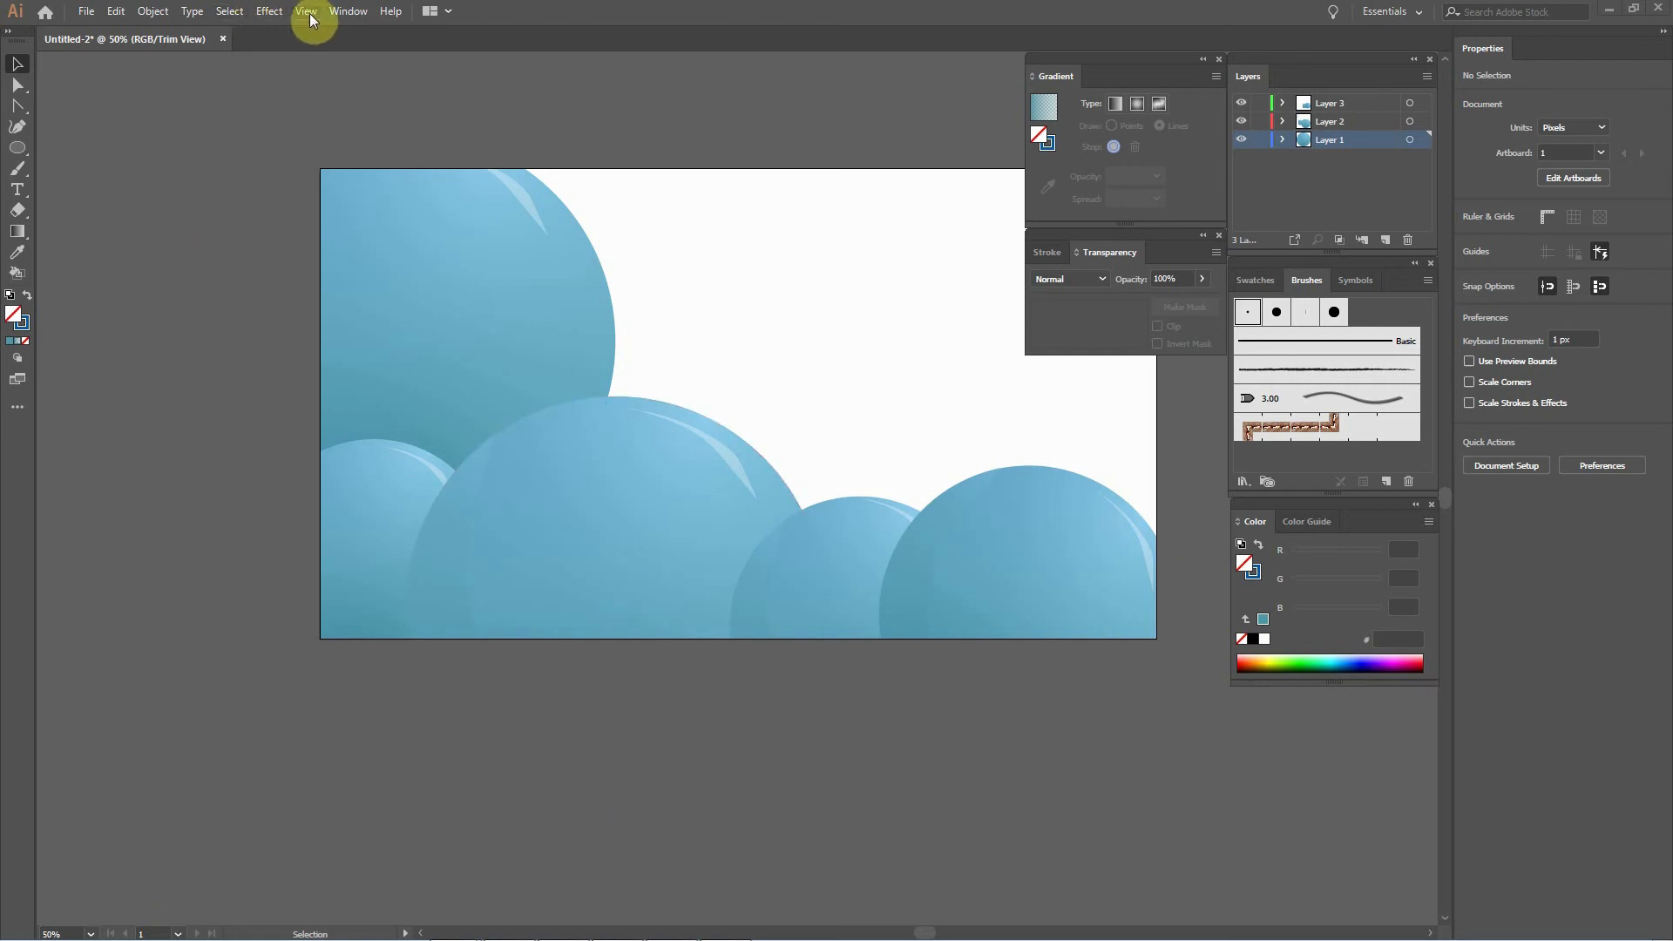
Look through the General, Performance, File Handling & Clipboard and Appearance of Black preferences, and leave them without changes.
left_click(126, 11)
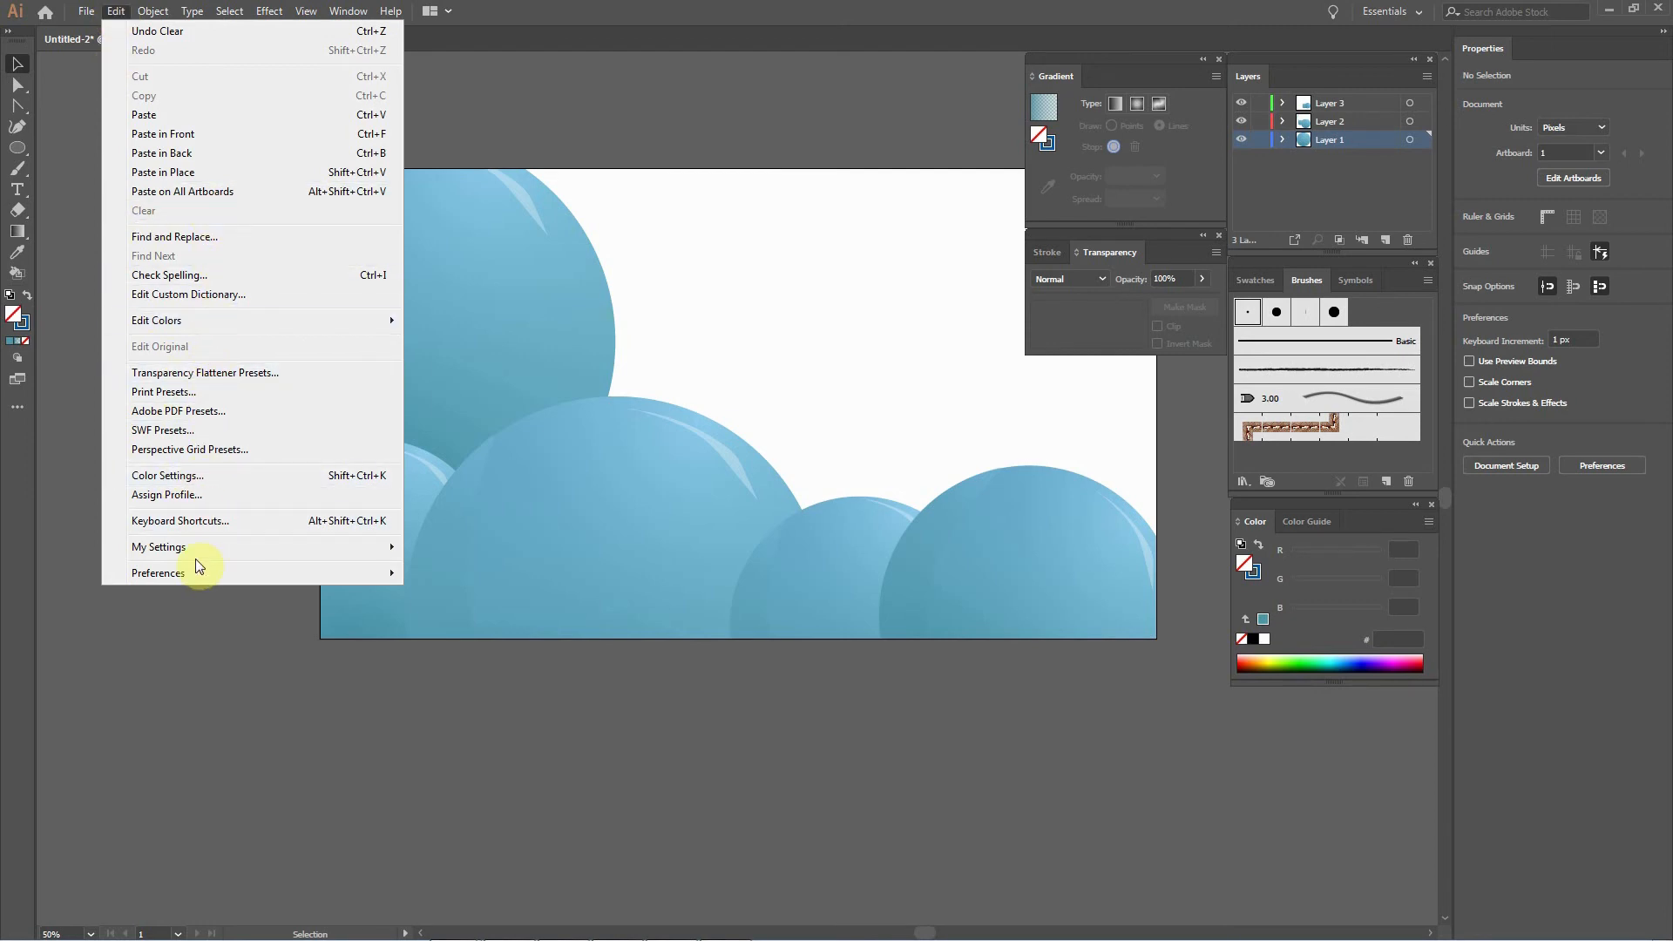
mouse_move(195, 570)
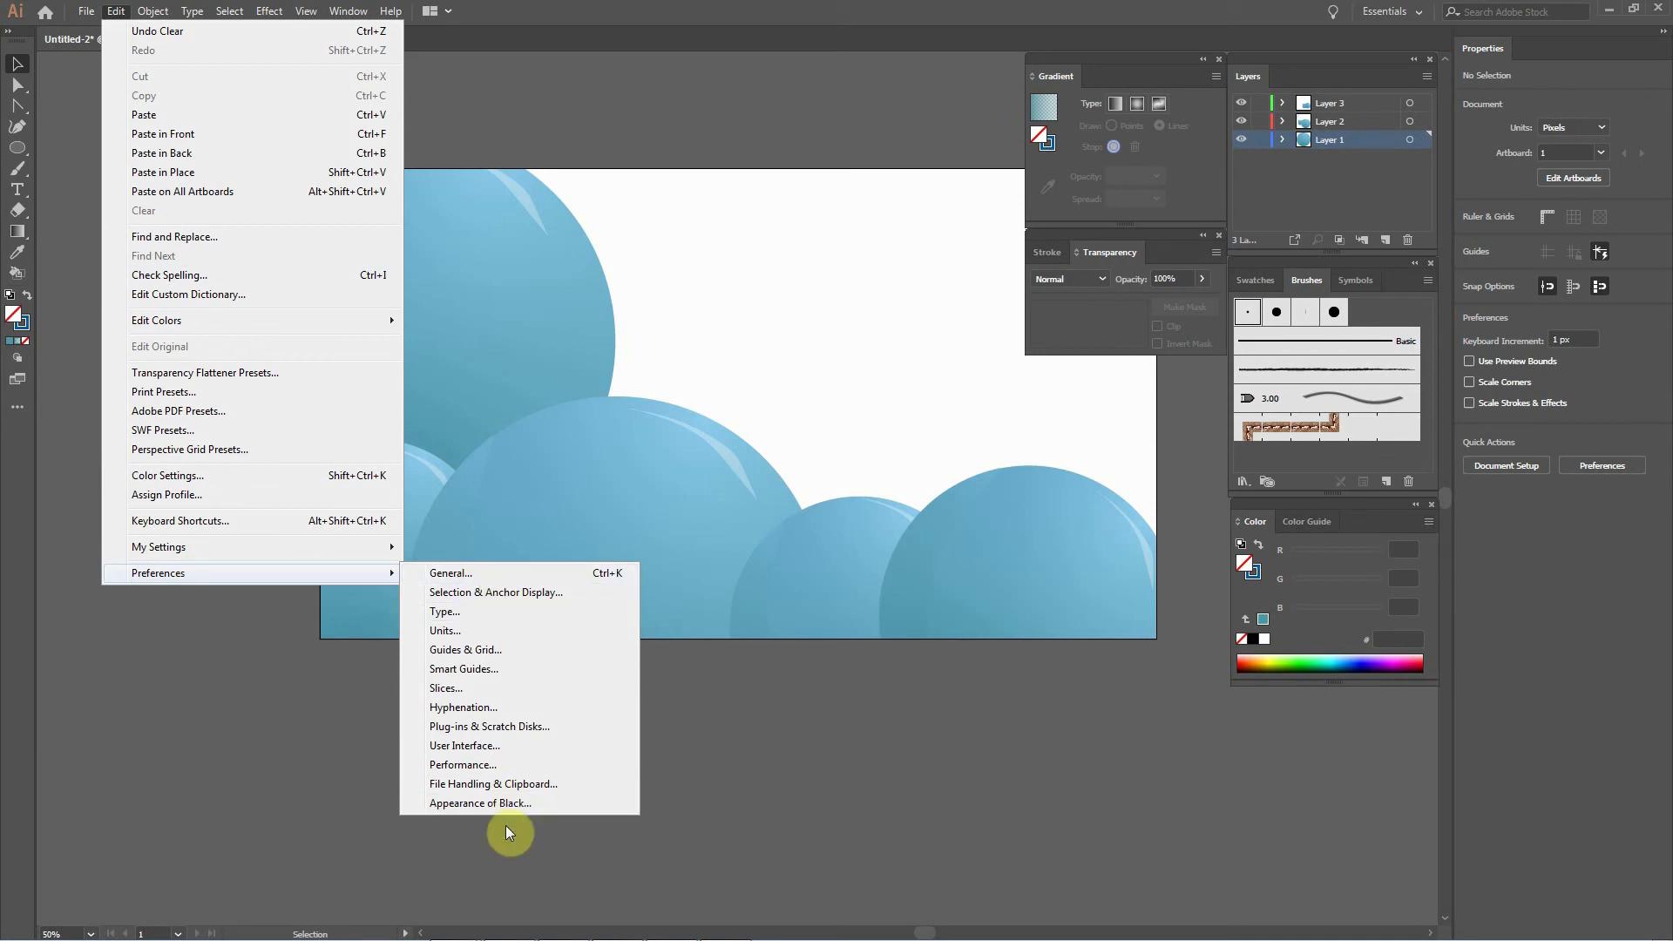
left_click(476, 748)
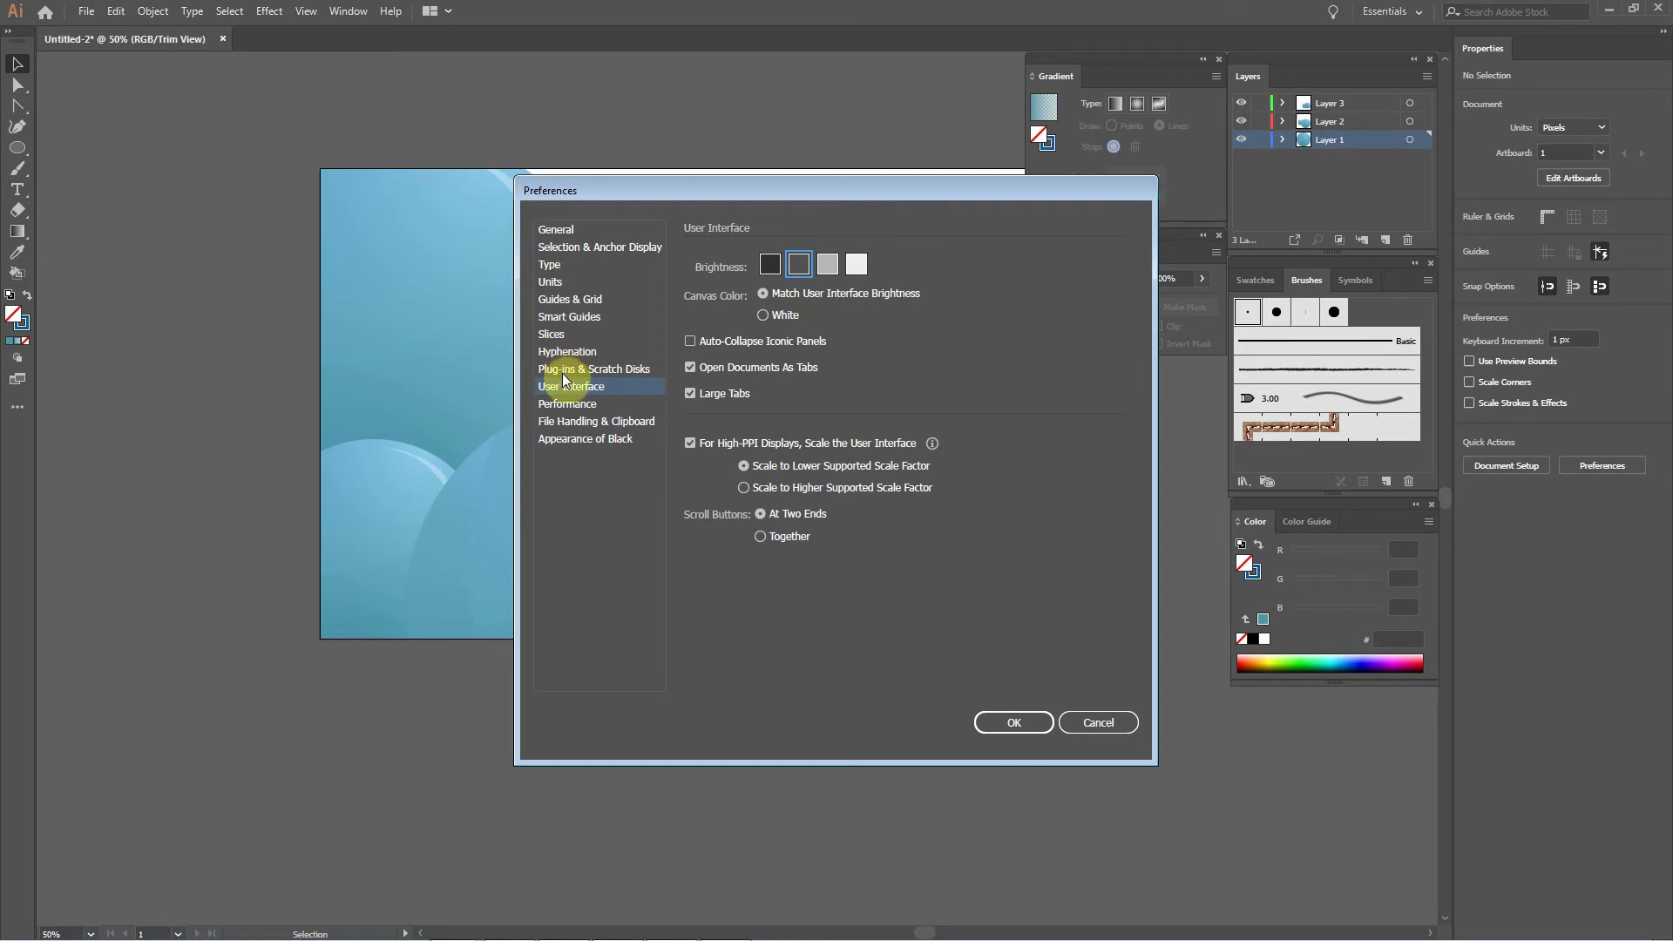
left_click(558, 232)
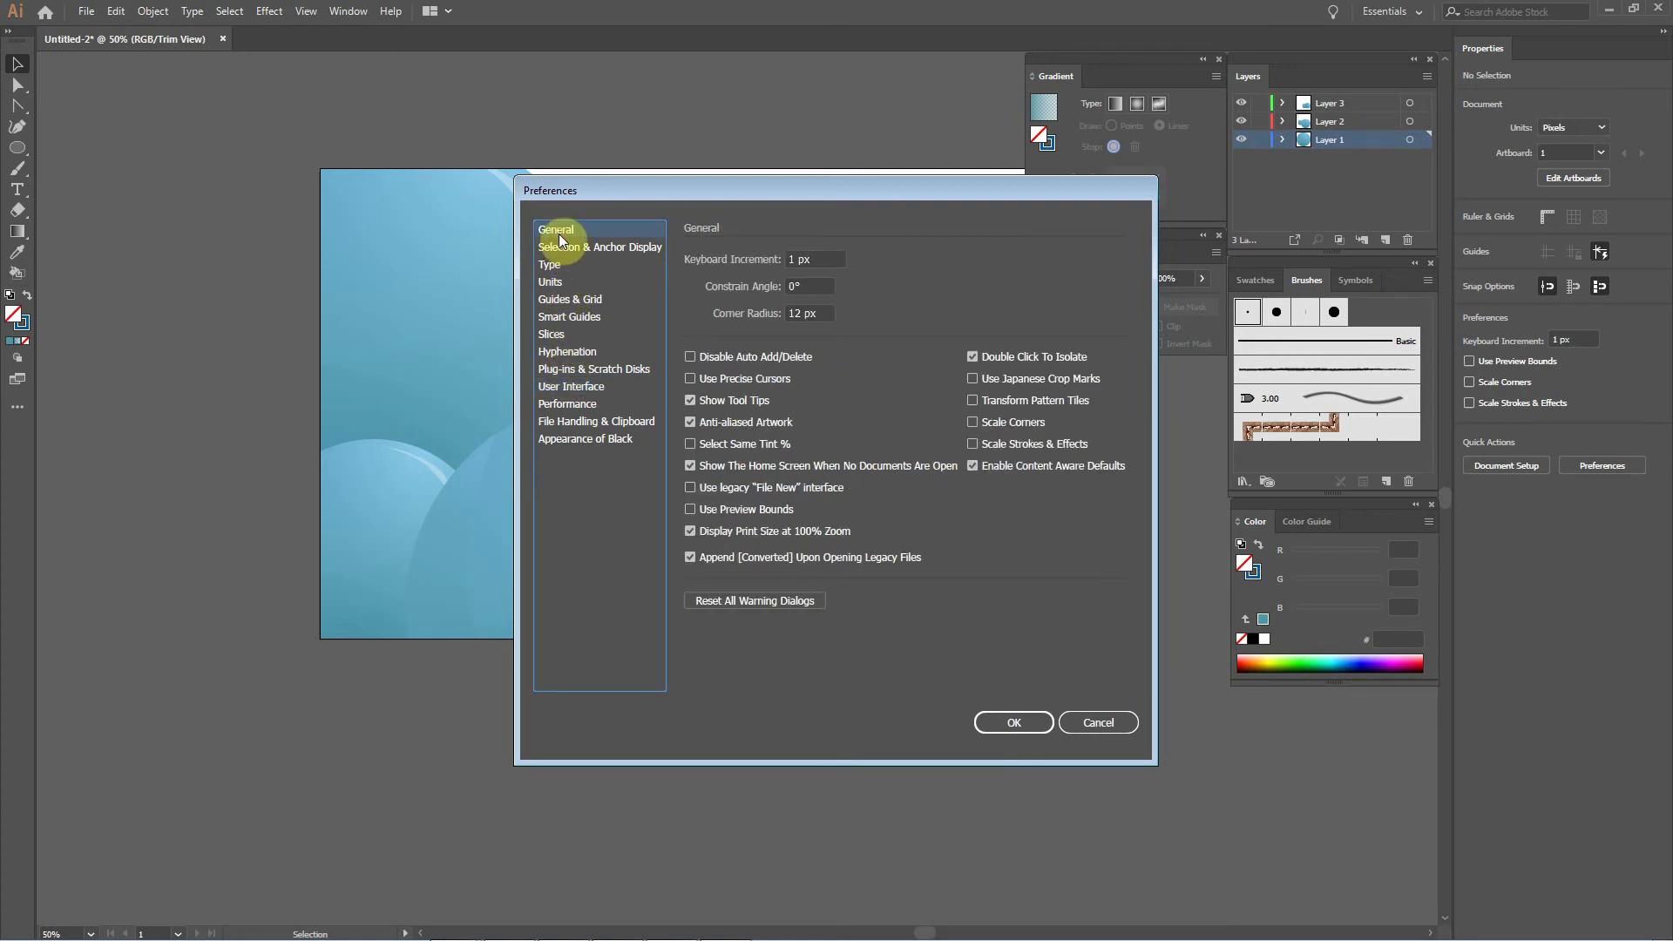
left_click(566, 405)
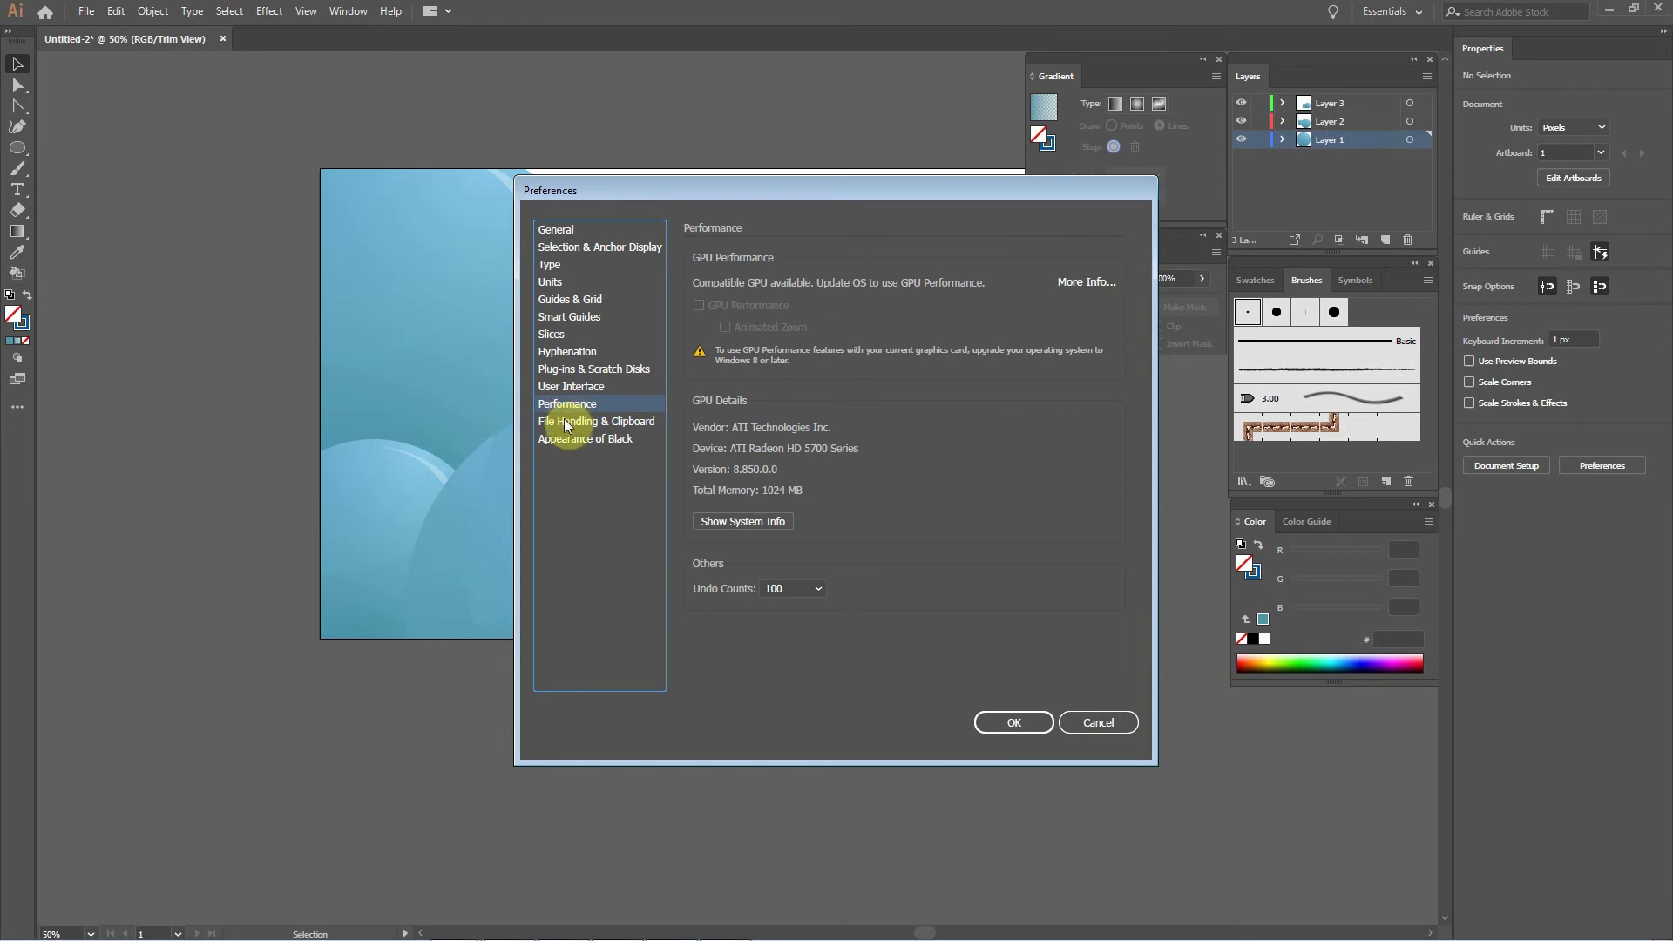
left_click(567, 423)
left_click(572, 441)
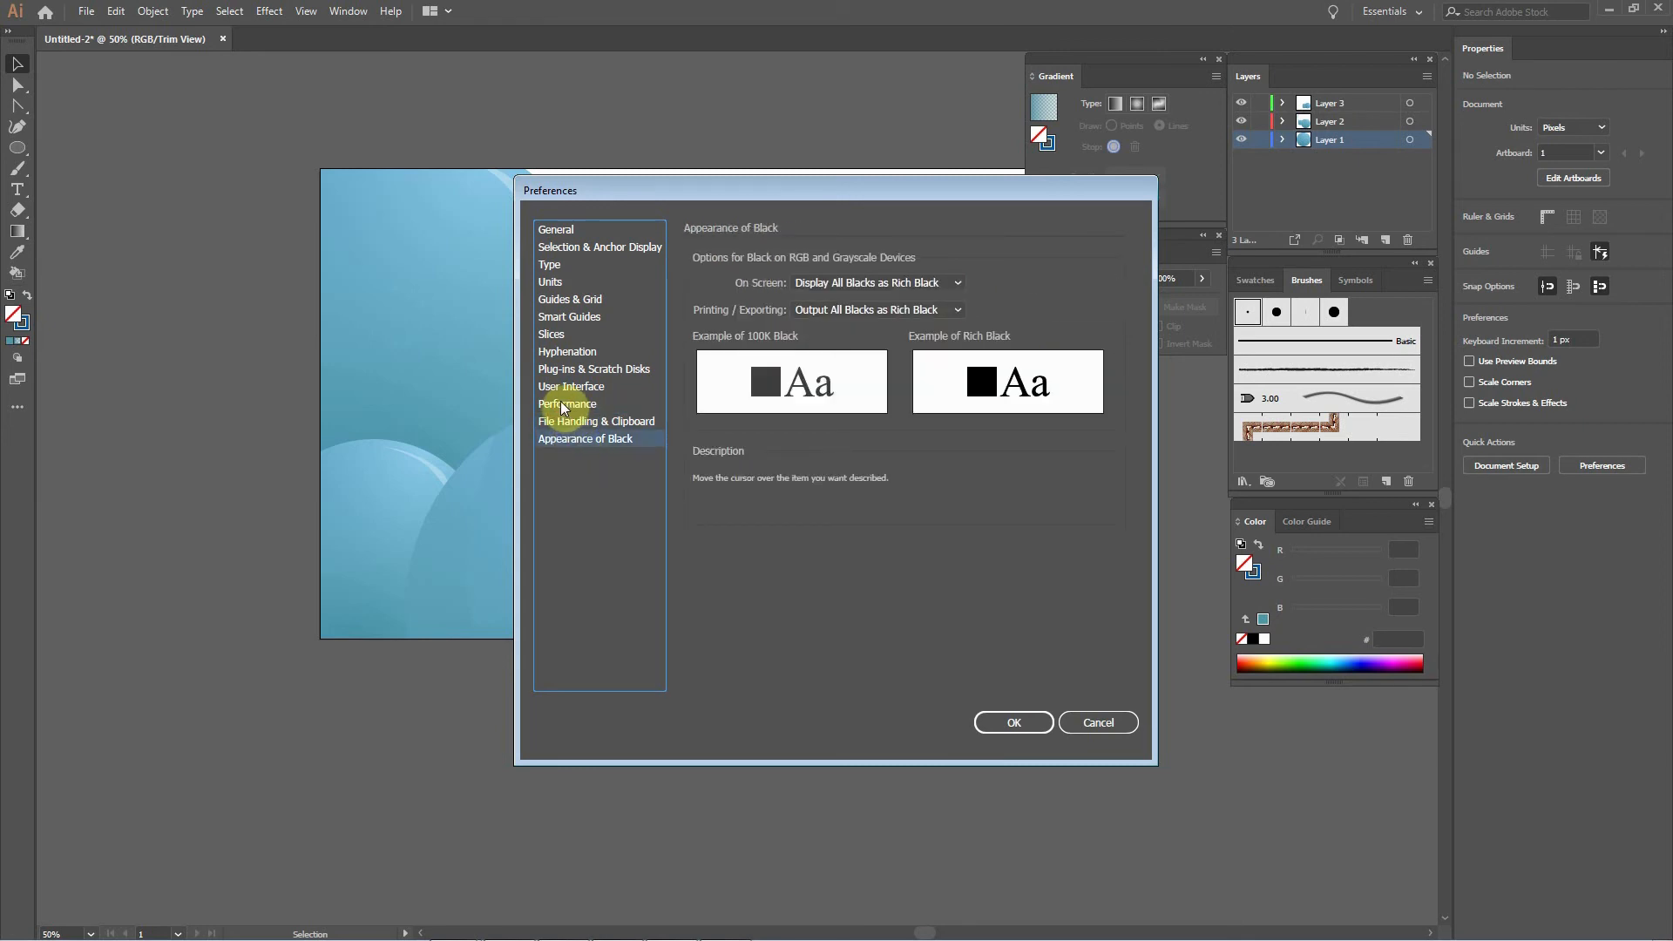
left_click(562, 401)
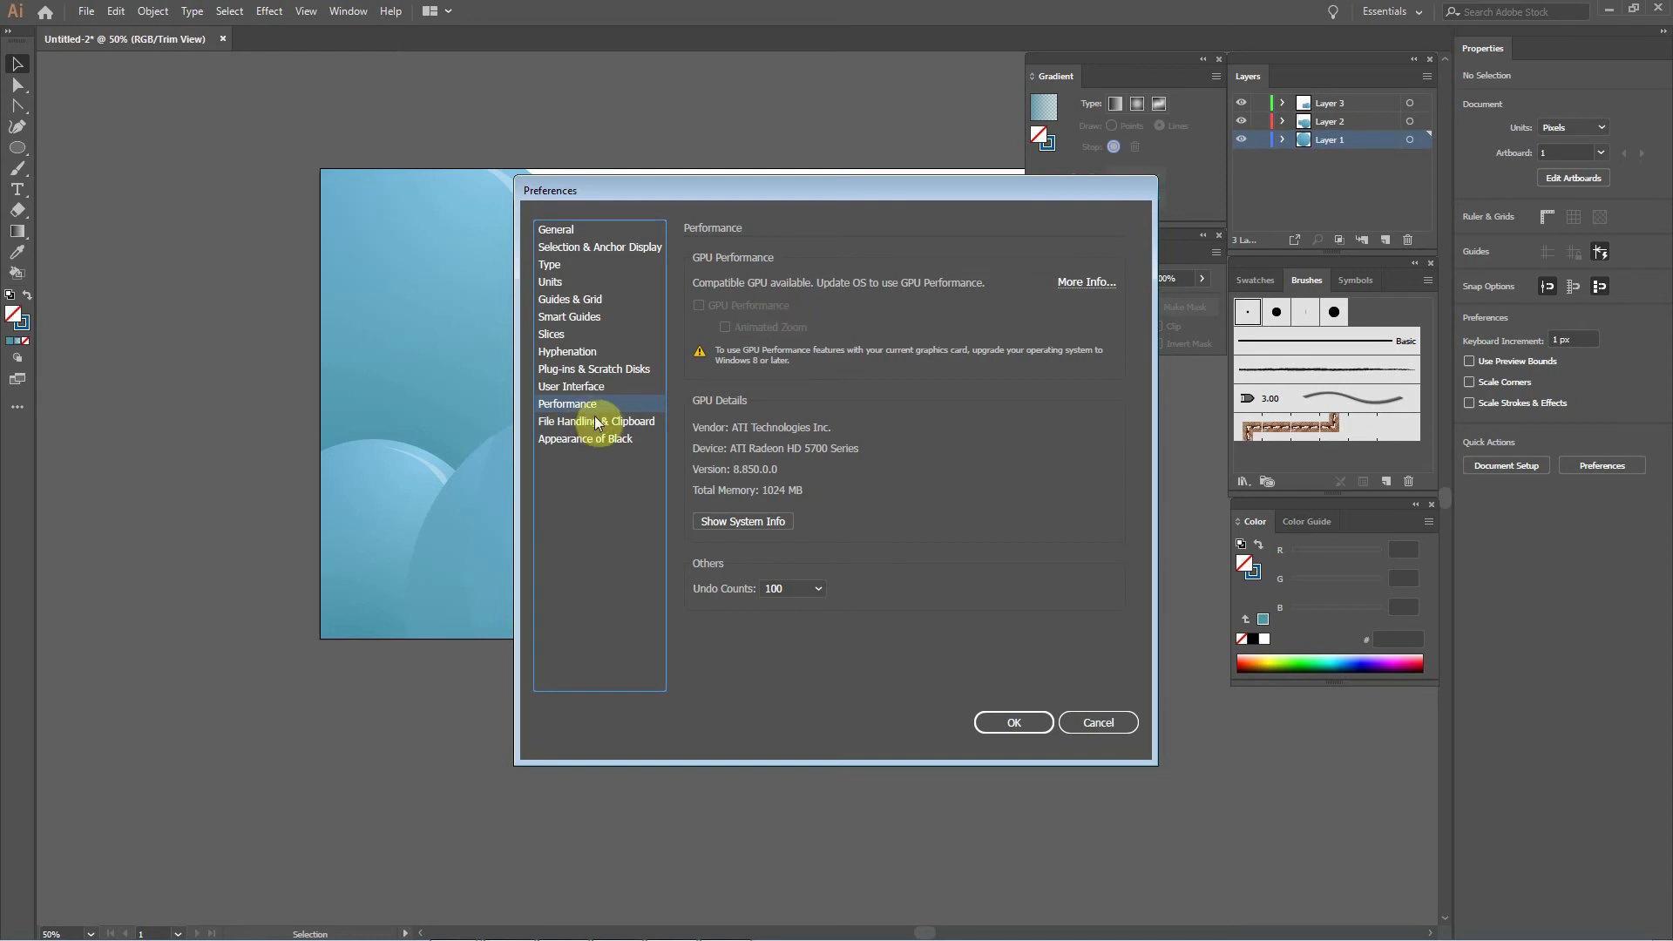
left_click(1100, 723)
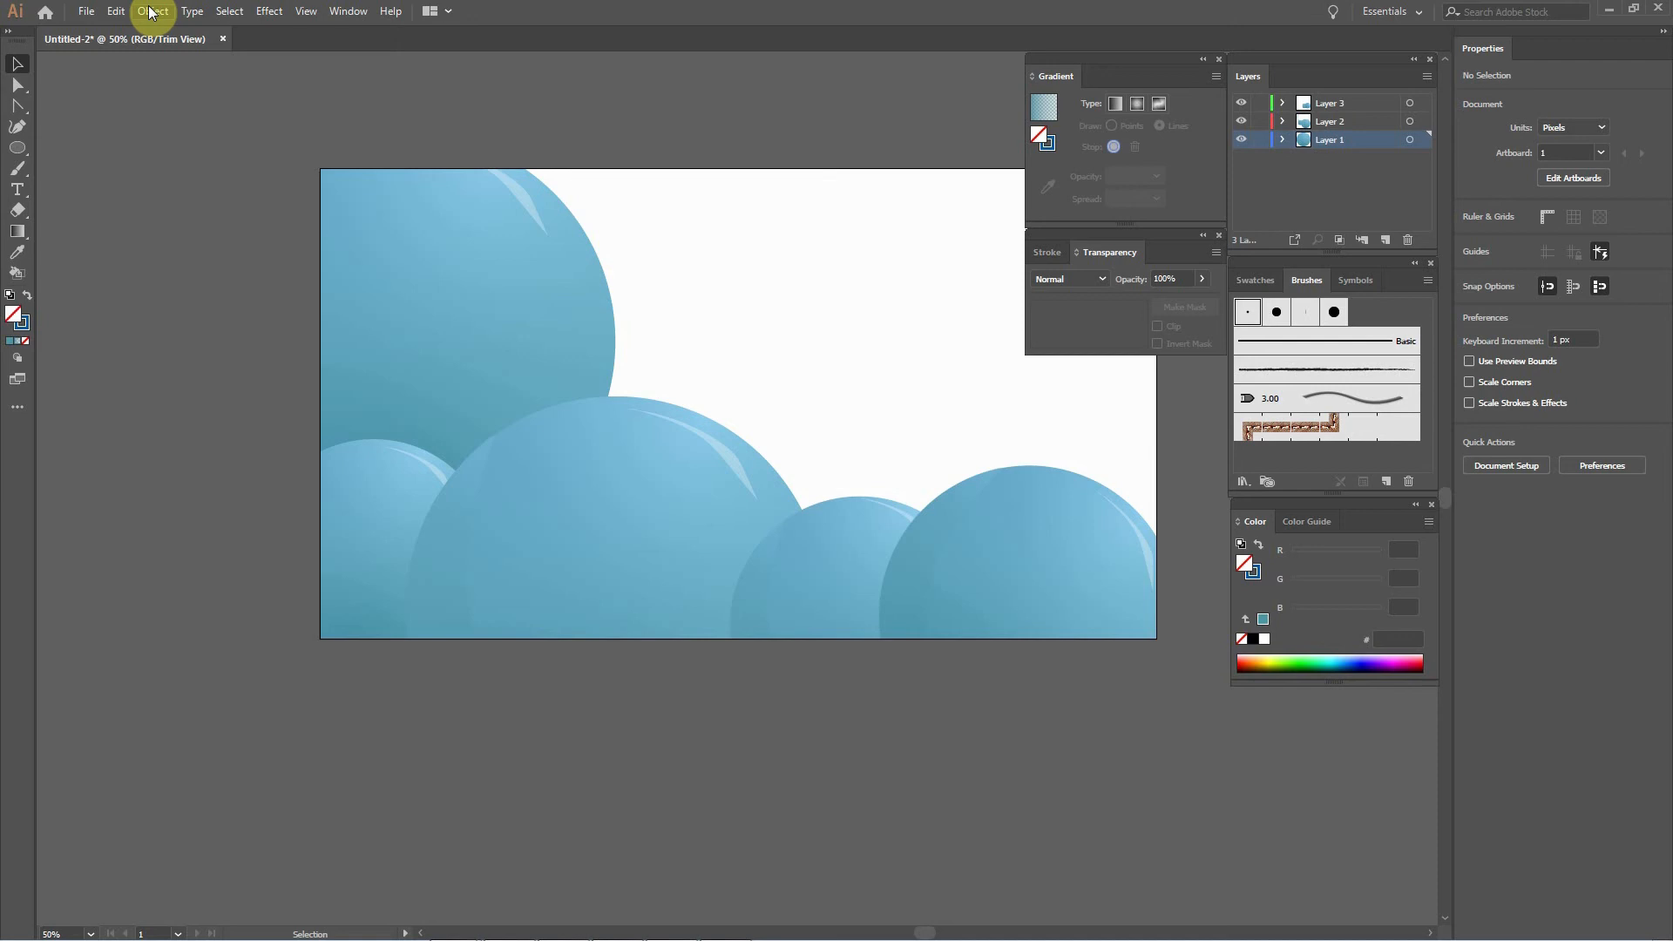
Reopen the User Interface preferences to review their settings, and close them without changes.
left_click(115, 11)
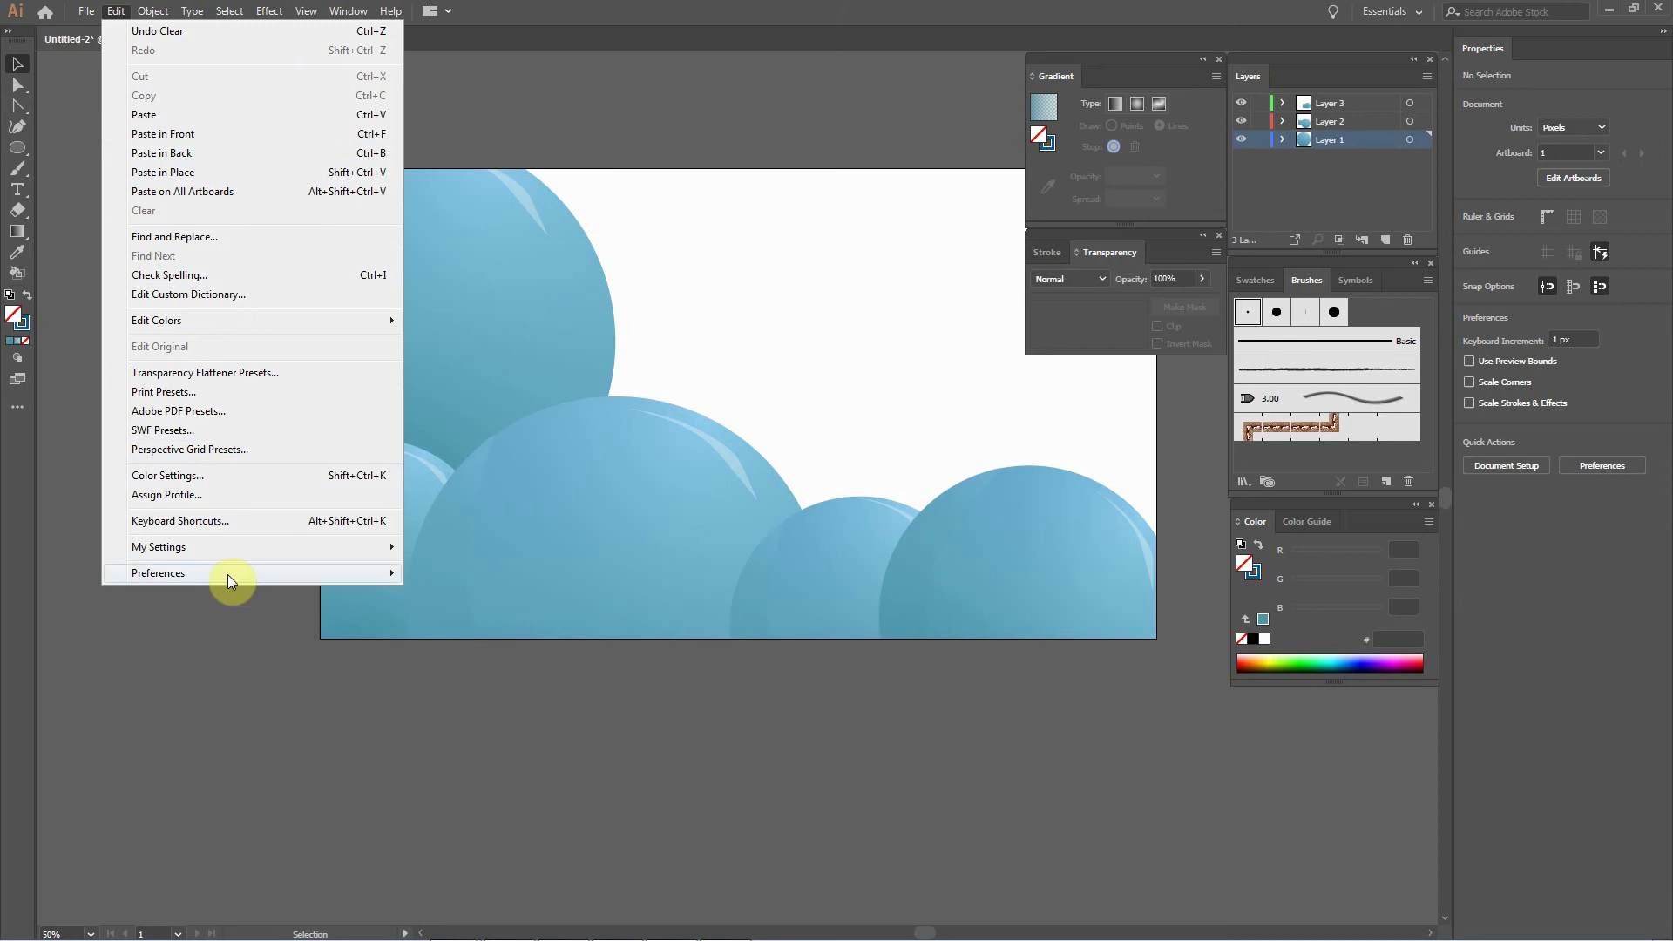
mouse_move(228, 573)
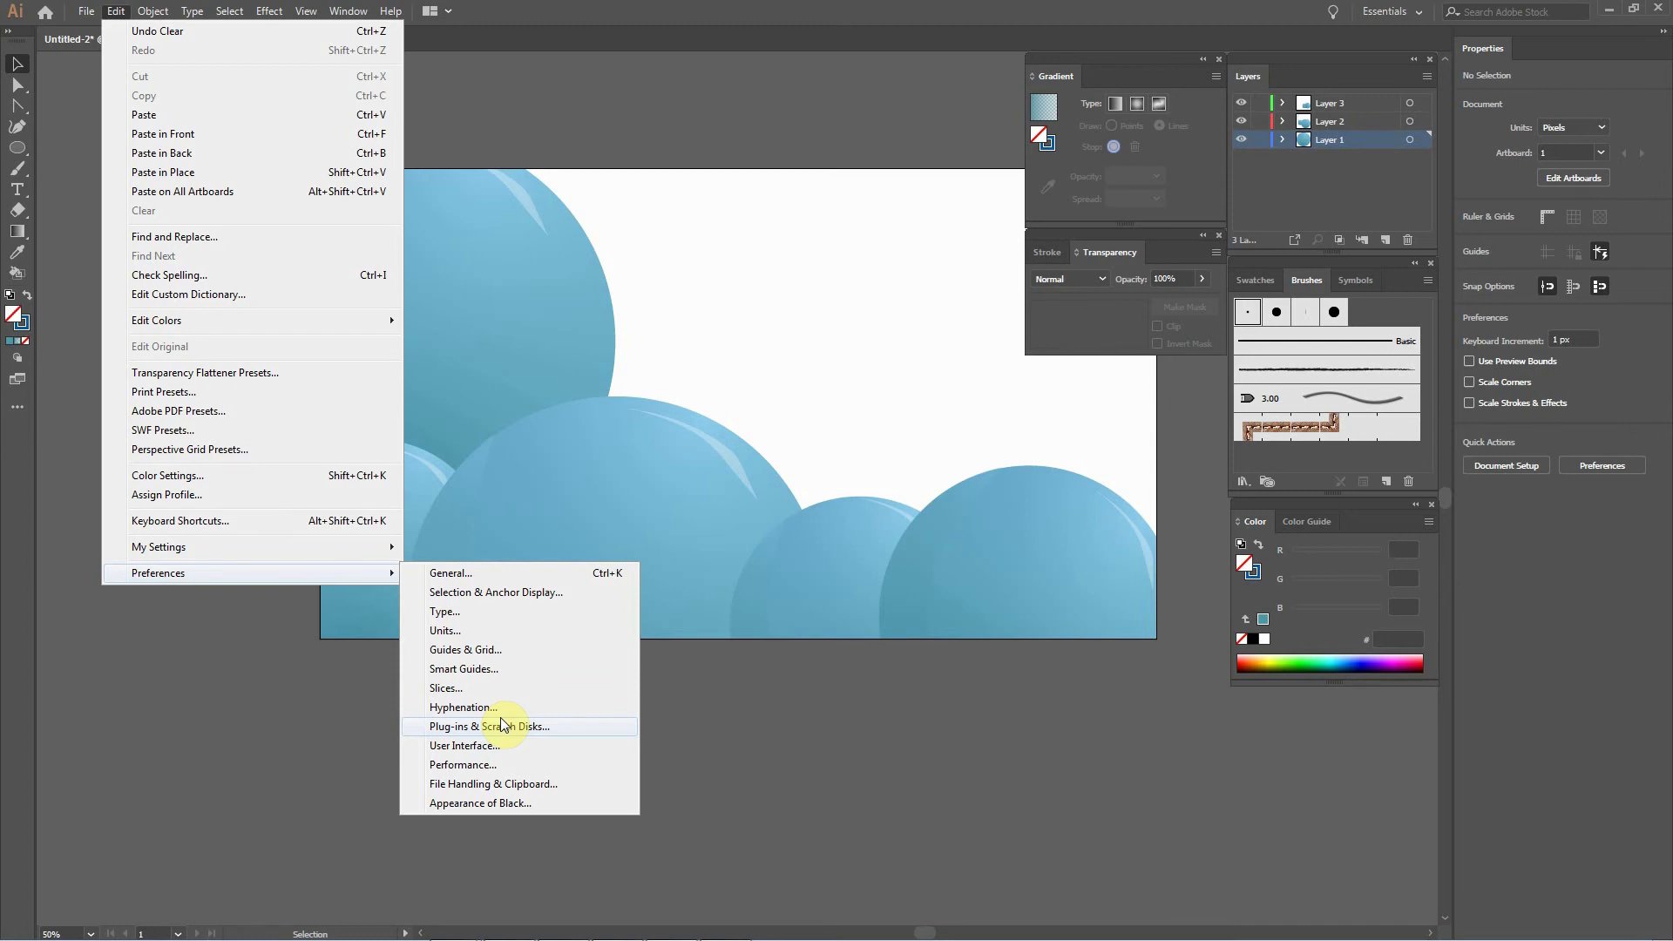
left_click(509, 744)
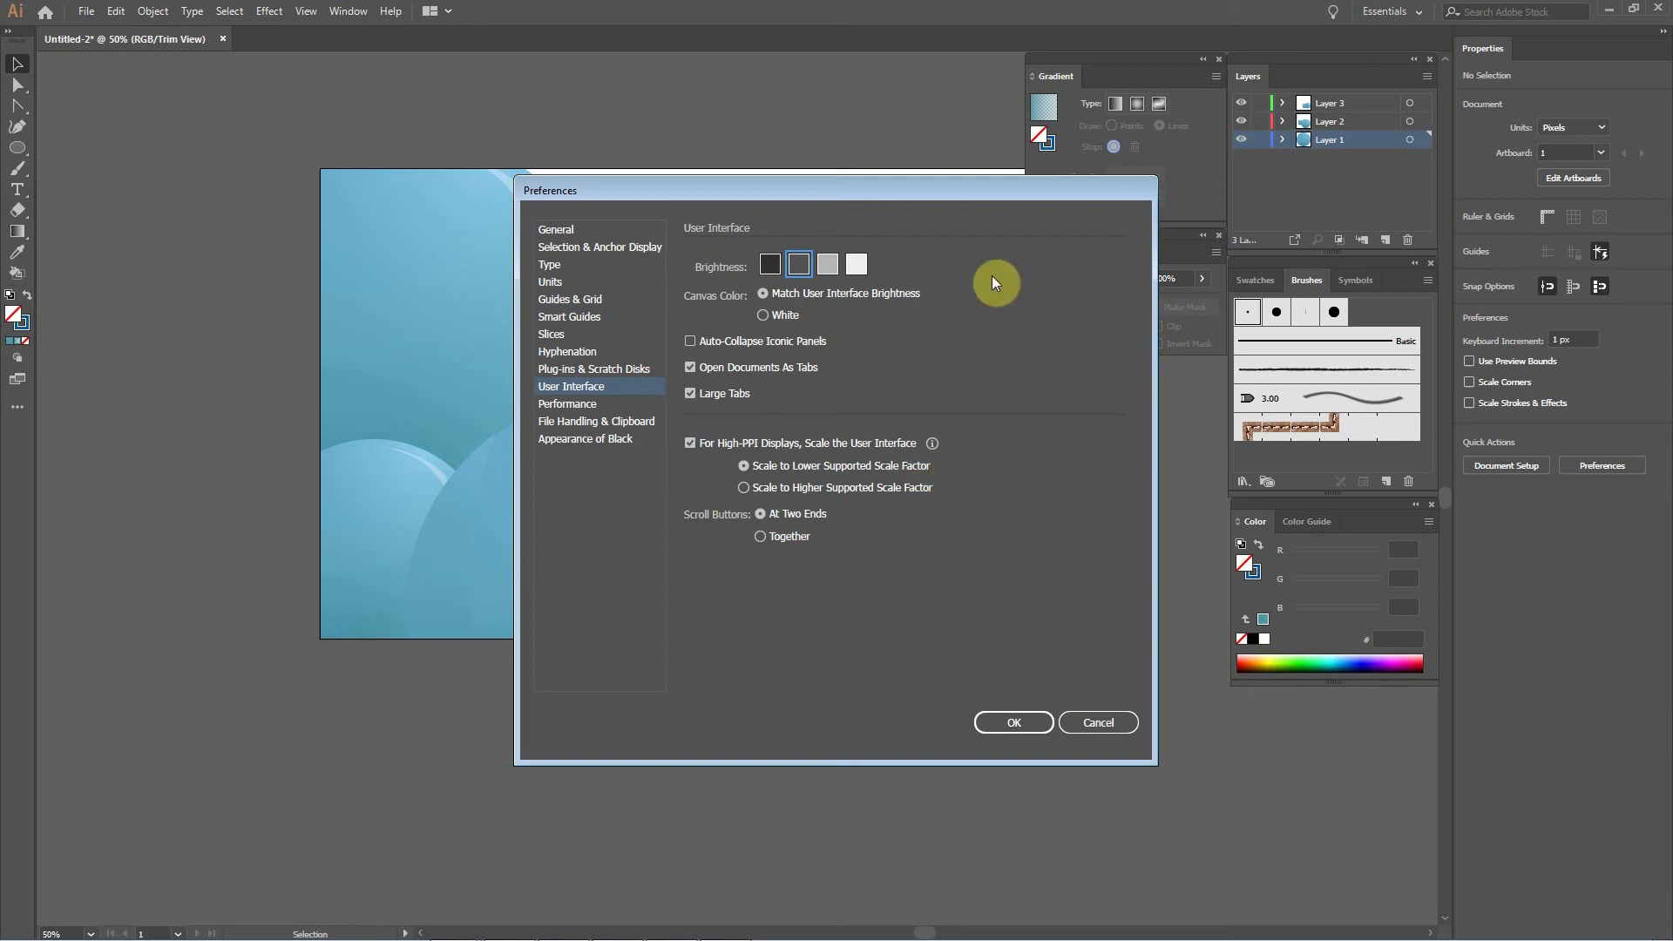
left_click(1104, 720)
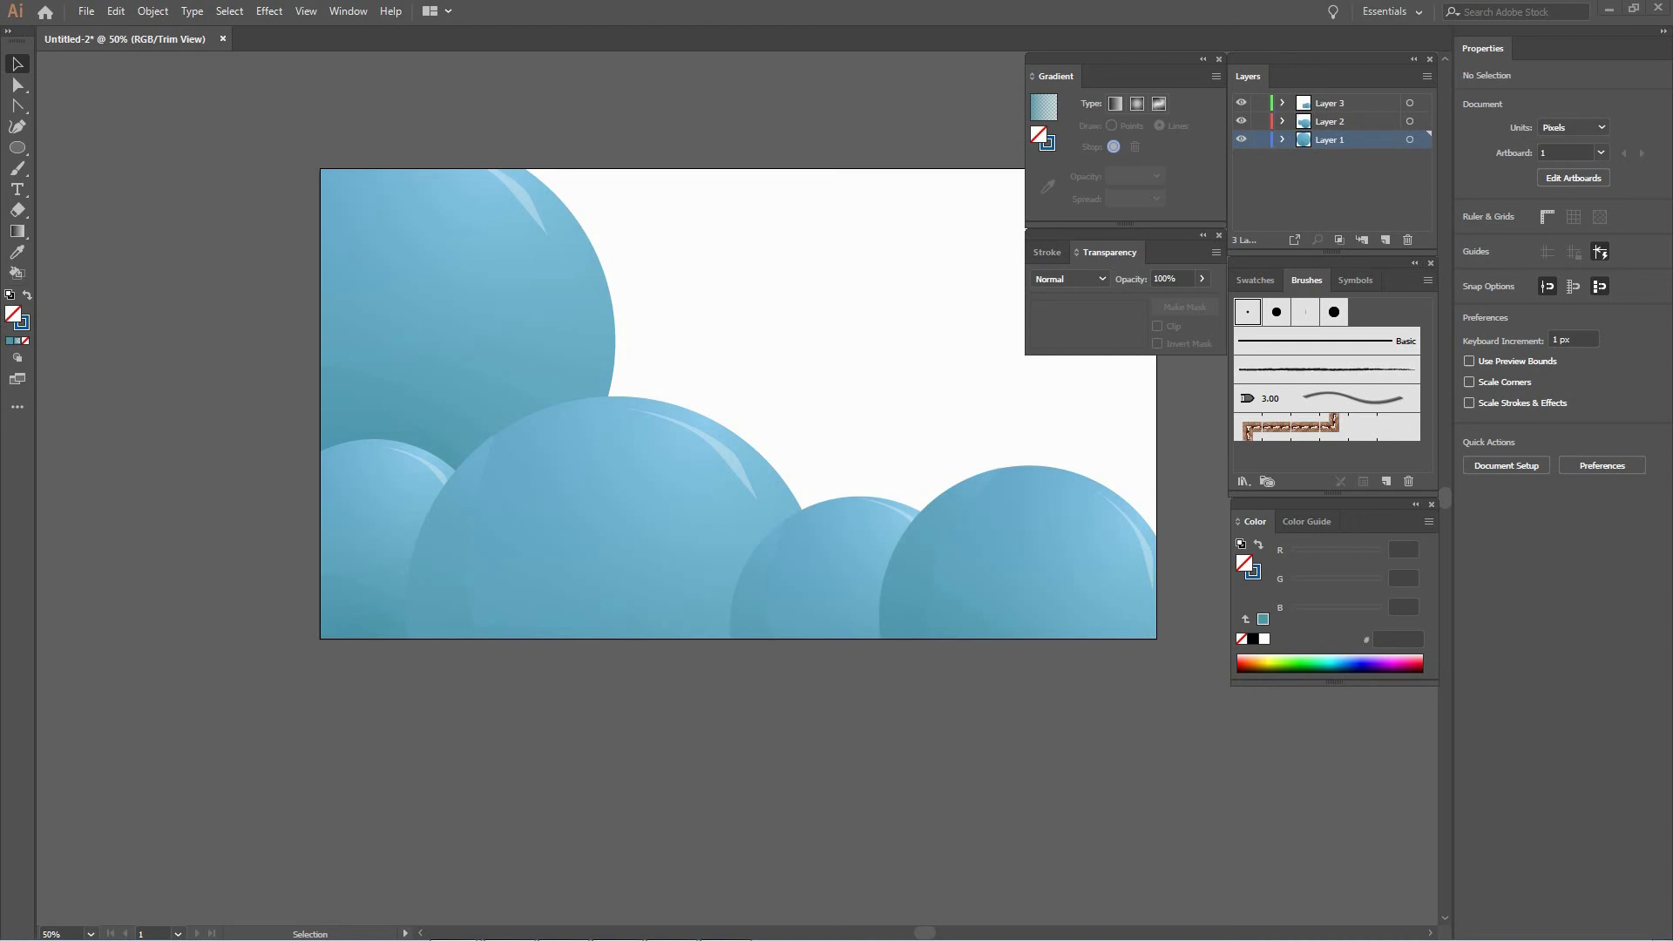
Examine the gradients, highlights and overlaps of the arranged balls both up close and from farther out.
key("a")
key("ctrl+equal")
key("ctrl+equal")
key("ctrl+equal")
key("ctrl+equal")
key("ctrl+minus")
key("ctrl+minus")
key("ctrl+minus")
key("ctrl+minus")
key("ctrl+equal")
key("ctrl+equal")
key("ctrl+equal")
key("ctrl+minus")
key("ctrl+minus")
key("ctrl+minus")
key("ctrl+minus")
key("ctrl+equal")
key("ctrl+equal")
key("ctrl+equal")
key("ctrl+equal")
key("ctrl+equal")
key("ctrl+minus")
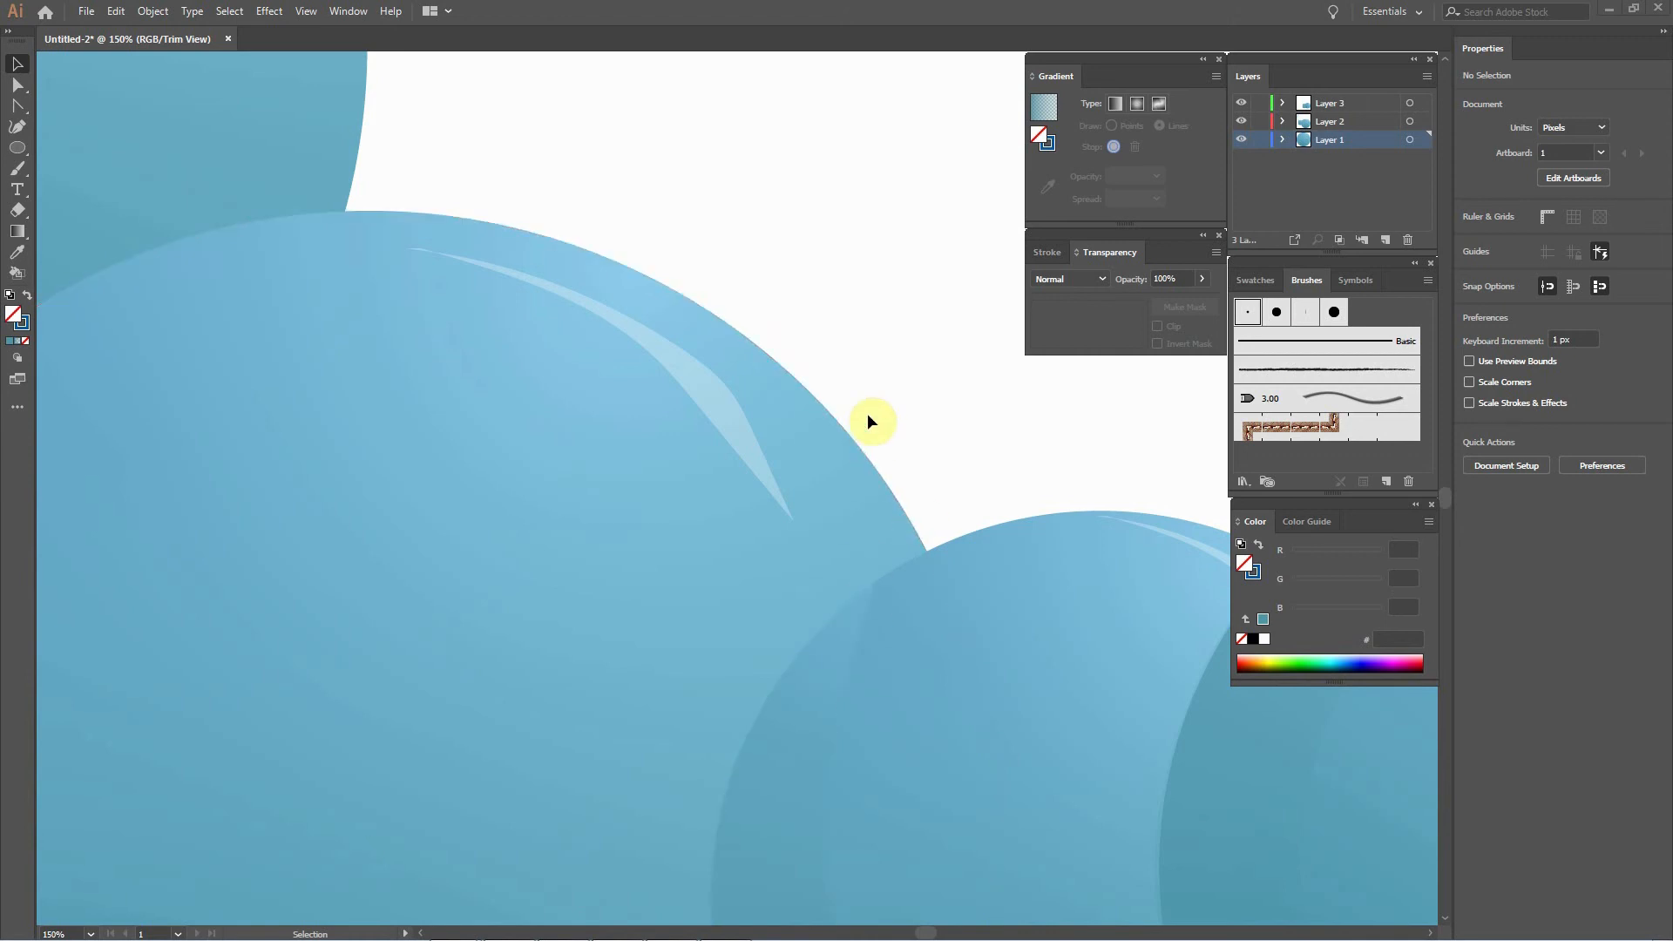
Examine the highlight and outer edge of the large central ball at 200% magnification.
key("z")
scroll(760, 349, "up", 2)
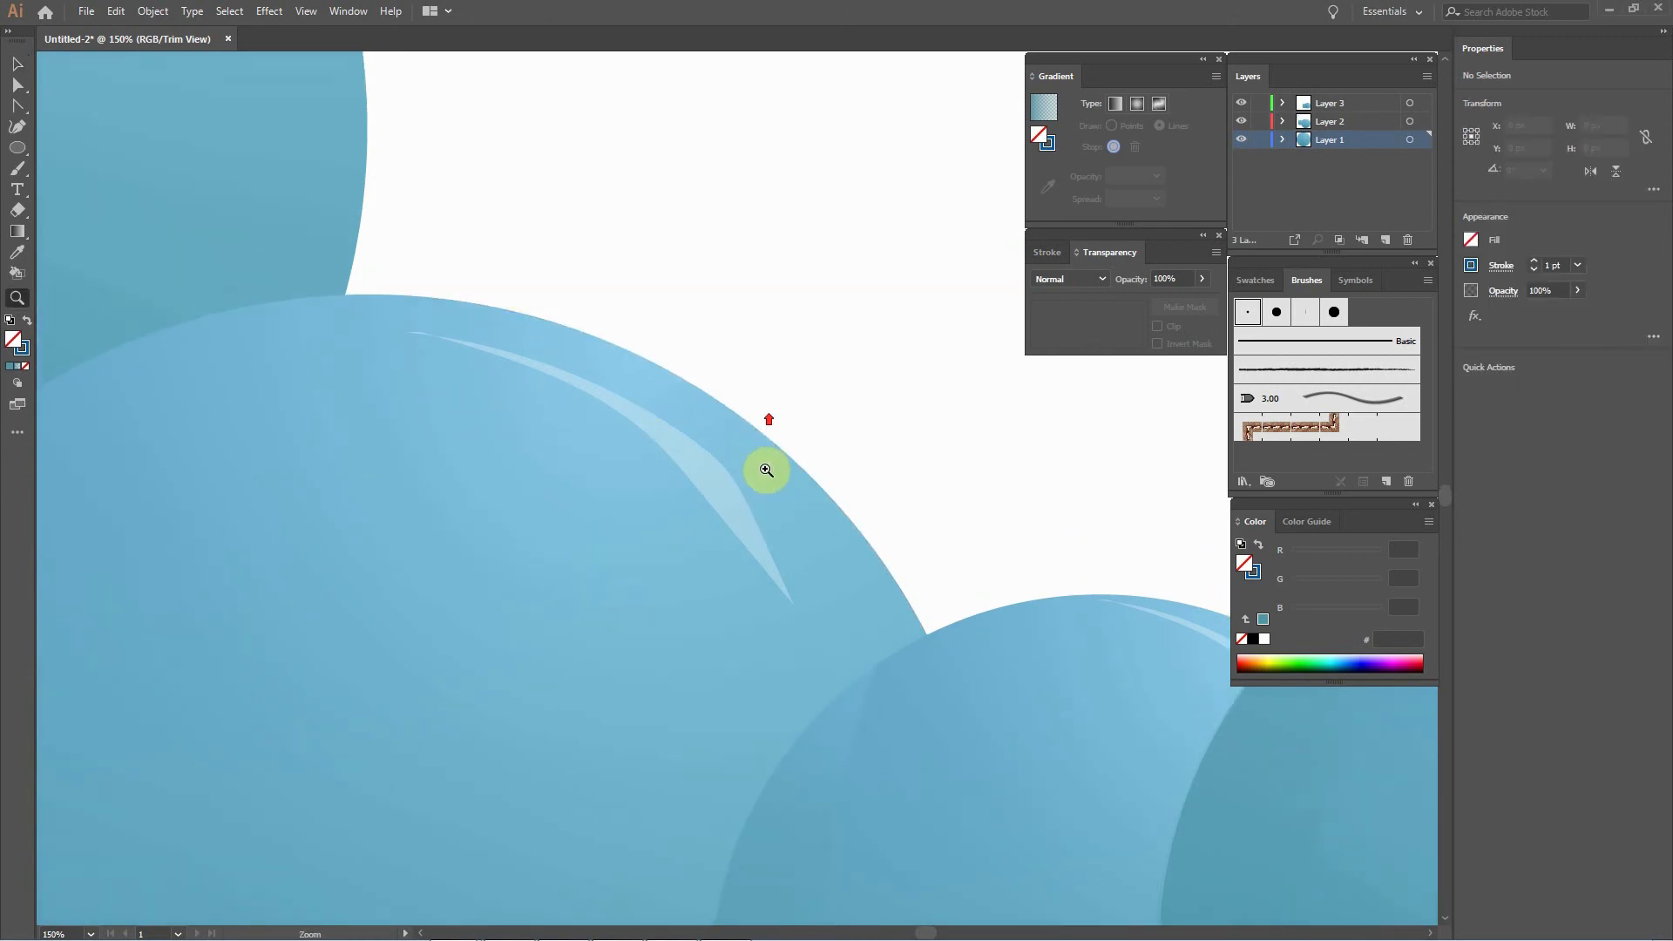
left_click(764, 469)
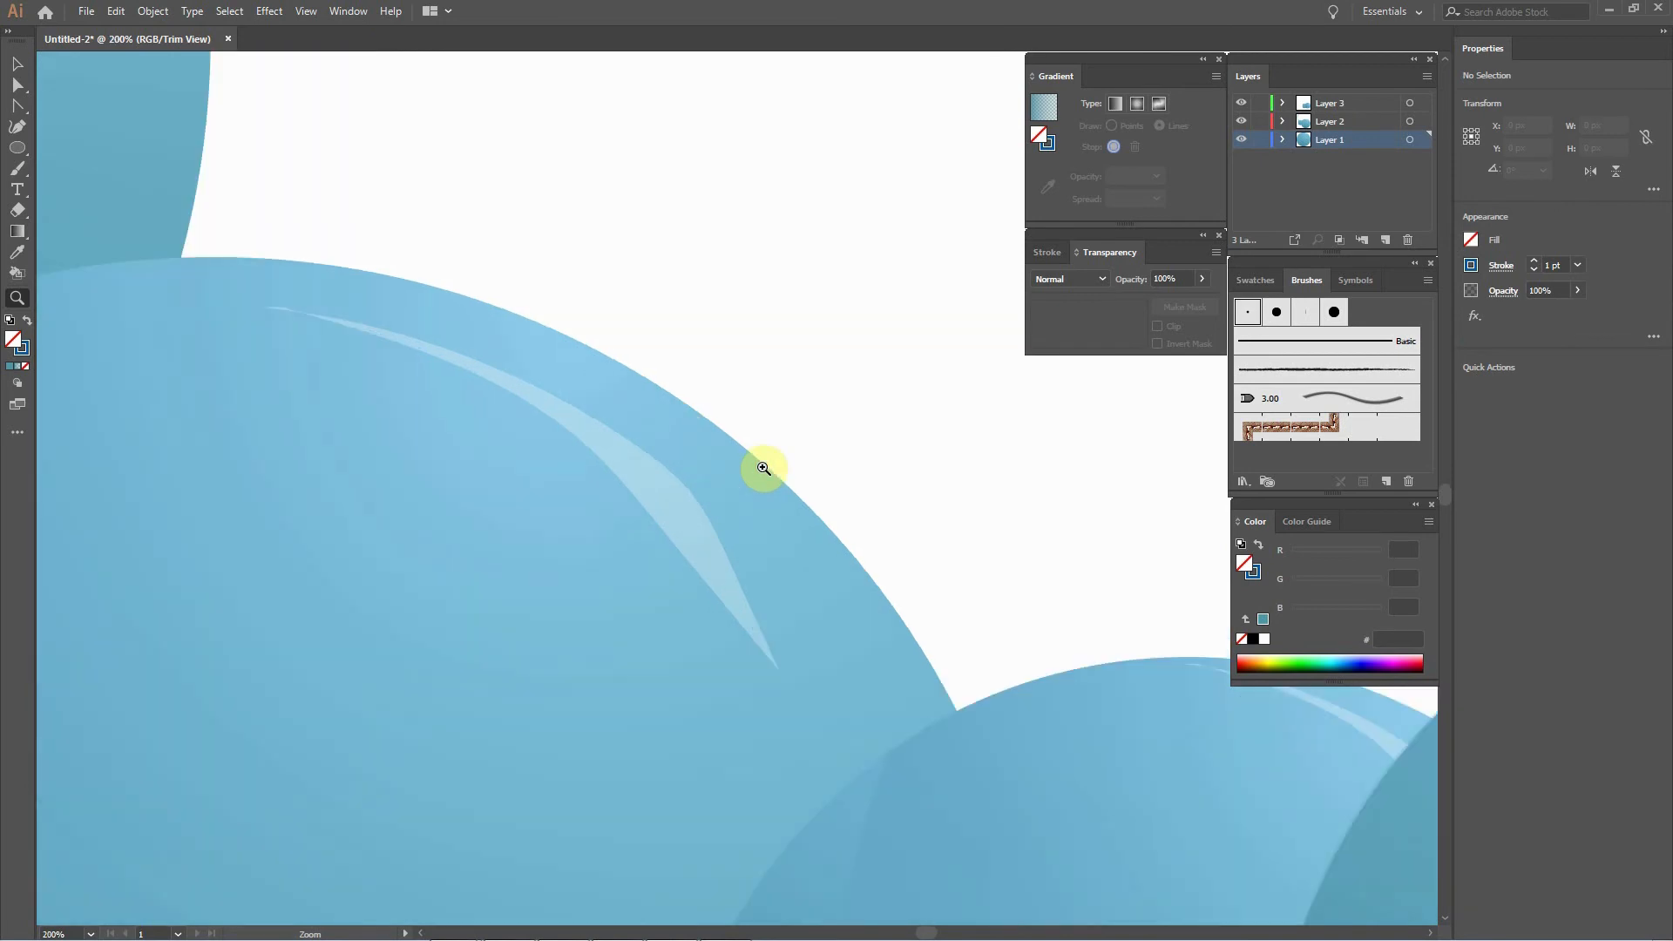
scroll(764, 469, "down", 10)
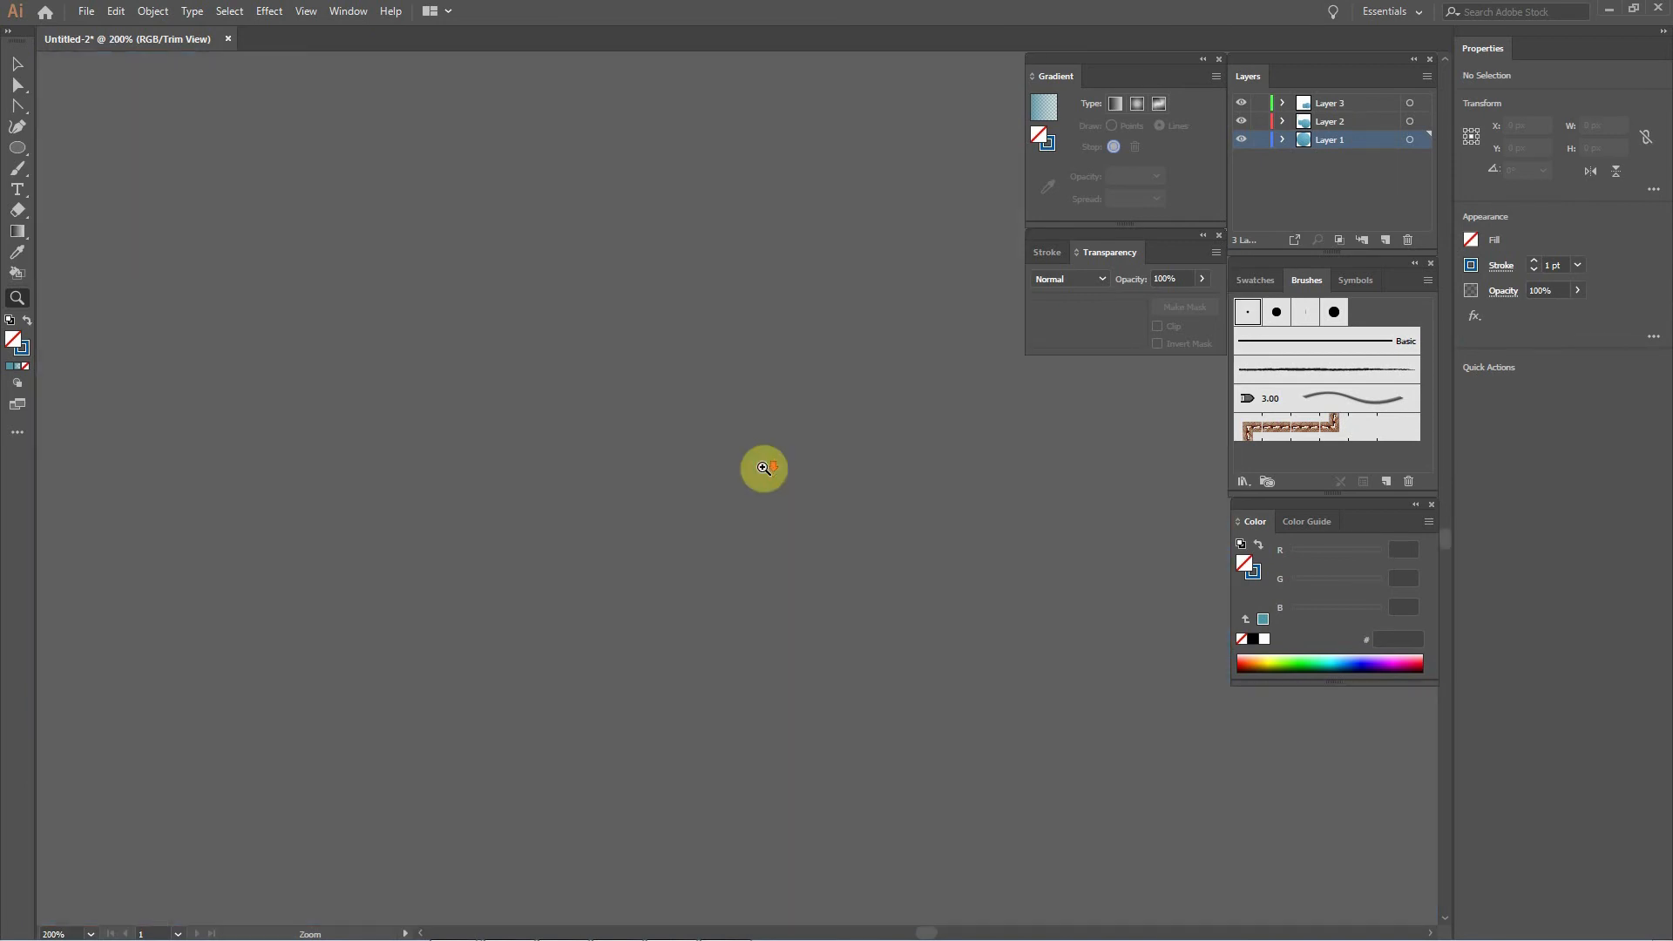
scroll(763, 469, "up", 20)
scroll(764, 468, "down", 5)
Bring the whole artboard back into view at 25% and look over the complete ball composition.
left_click(16, 64)
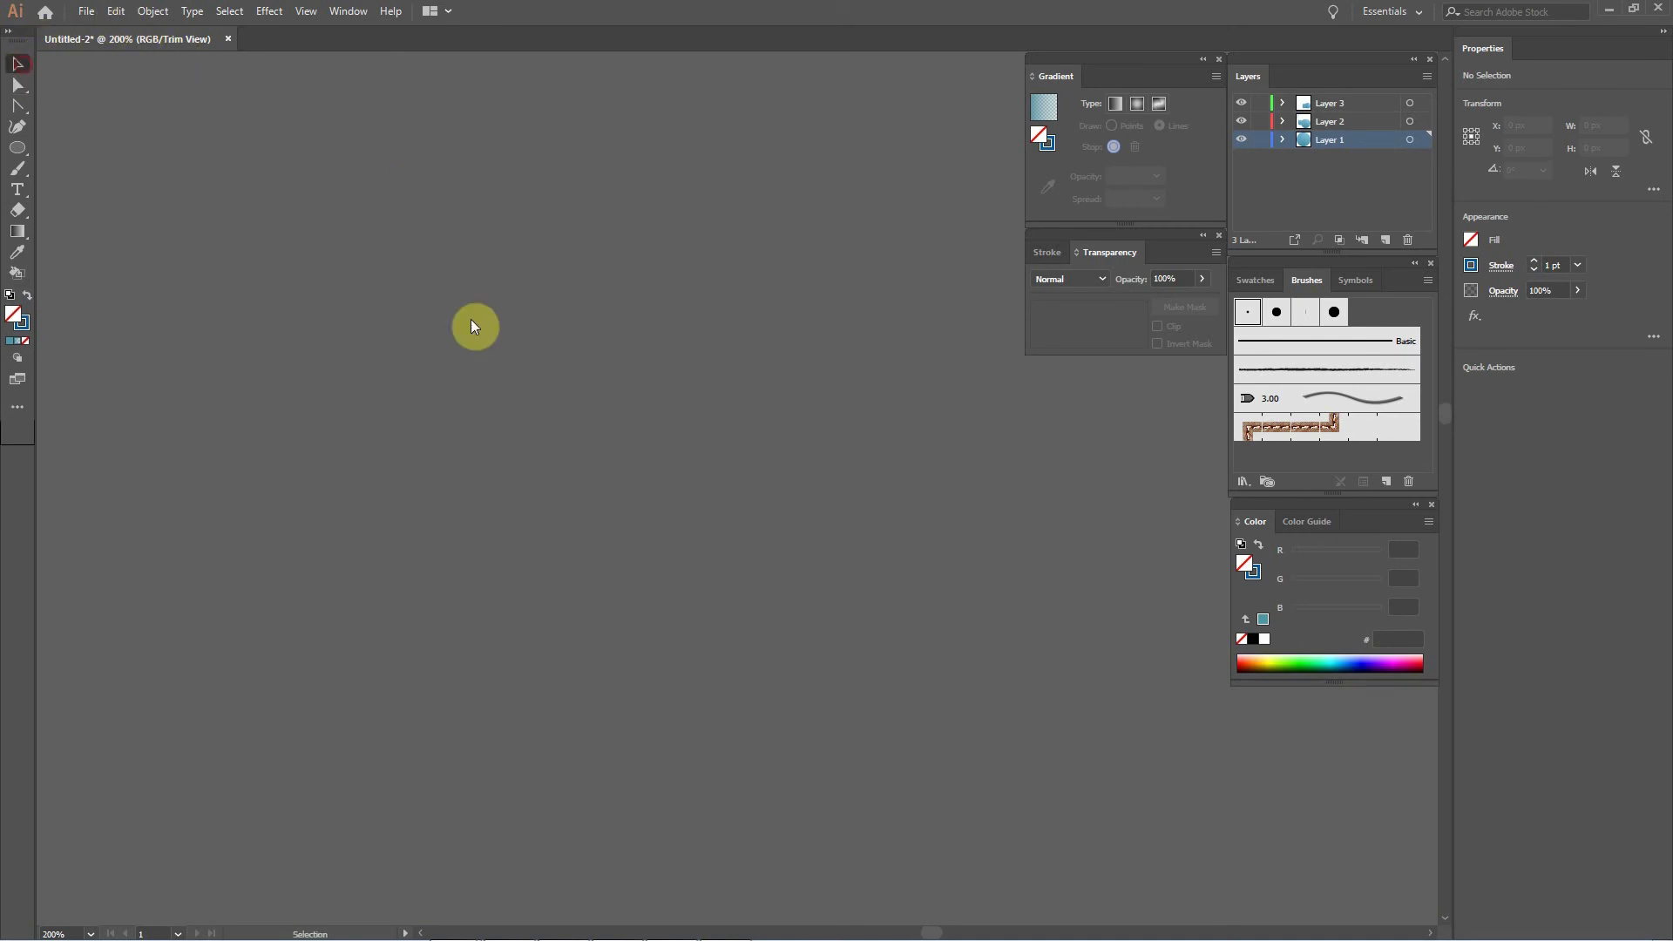
key("ctrl+minus")
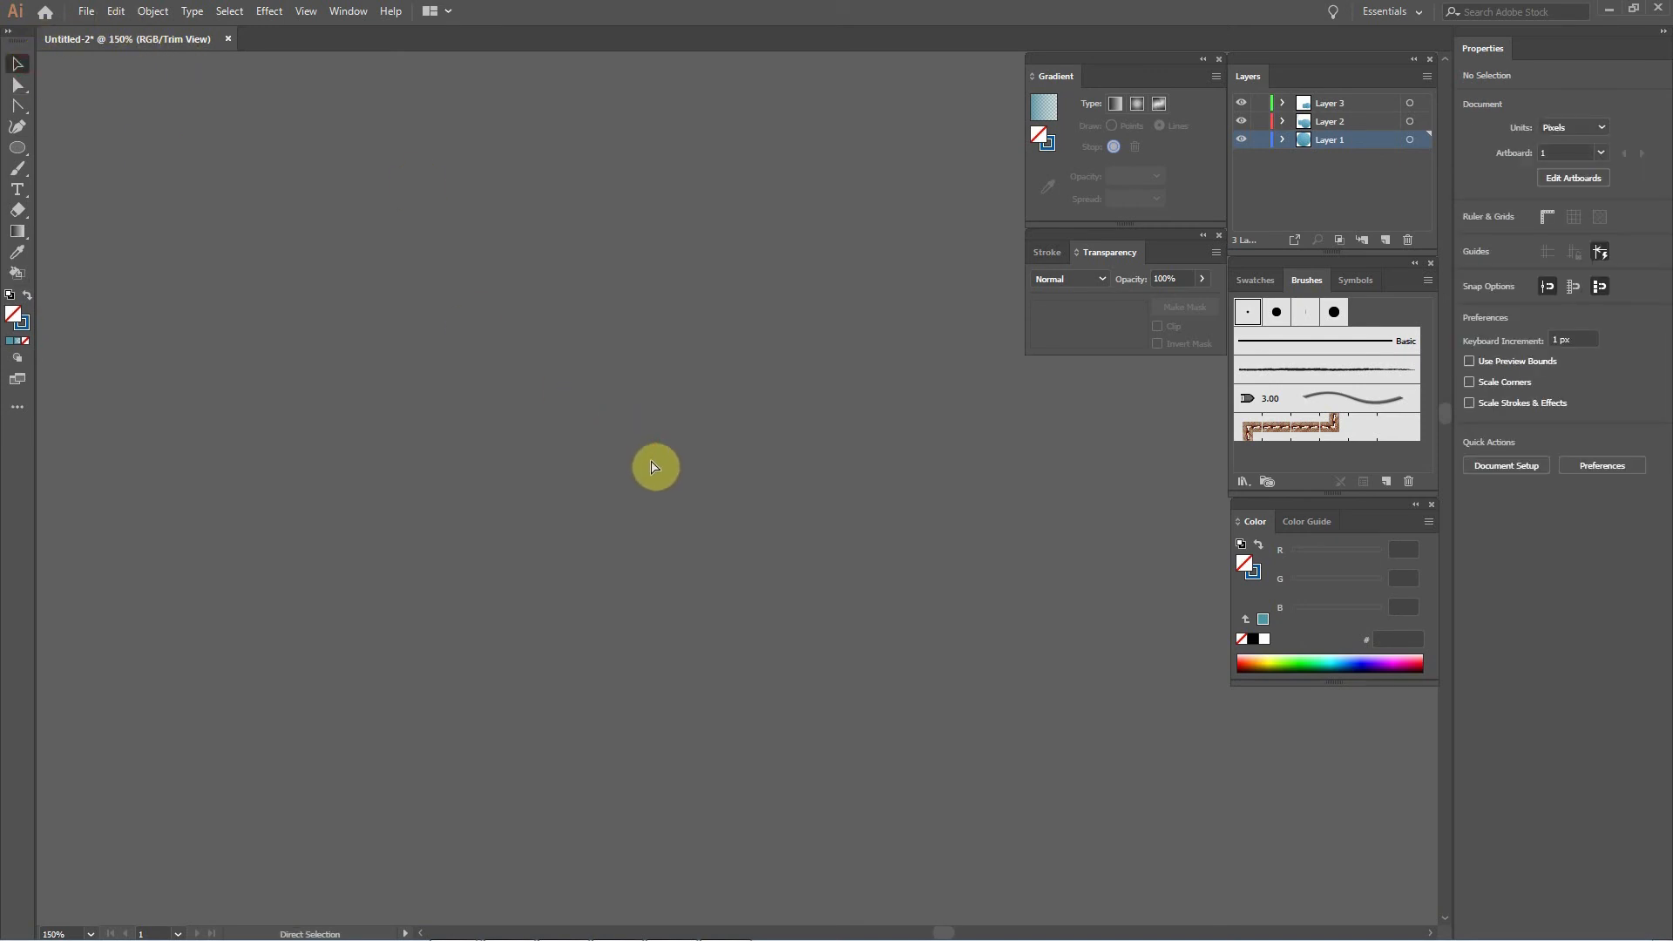
key("ctrl+minus")
key("ctrl+minus")
key("ctrl+minus")
key("ctrl+minus")
key("ctrl+minus")
scroll(677, 468, "right", 1)
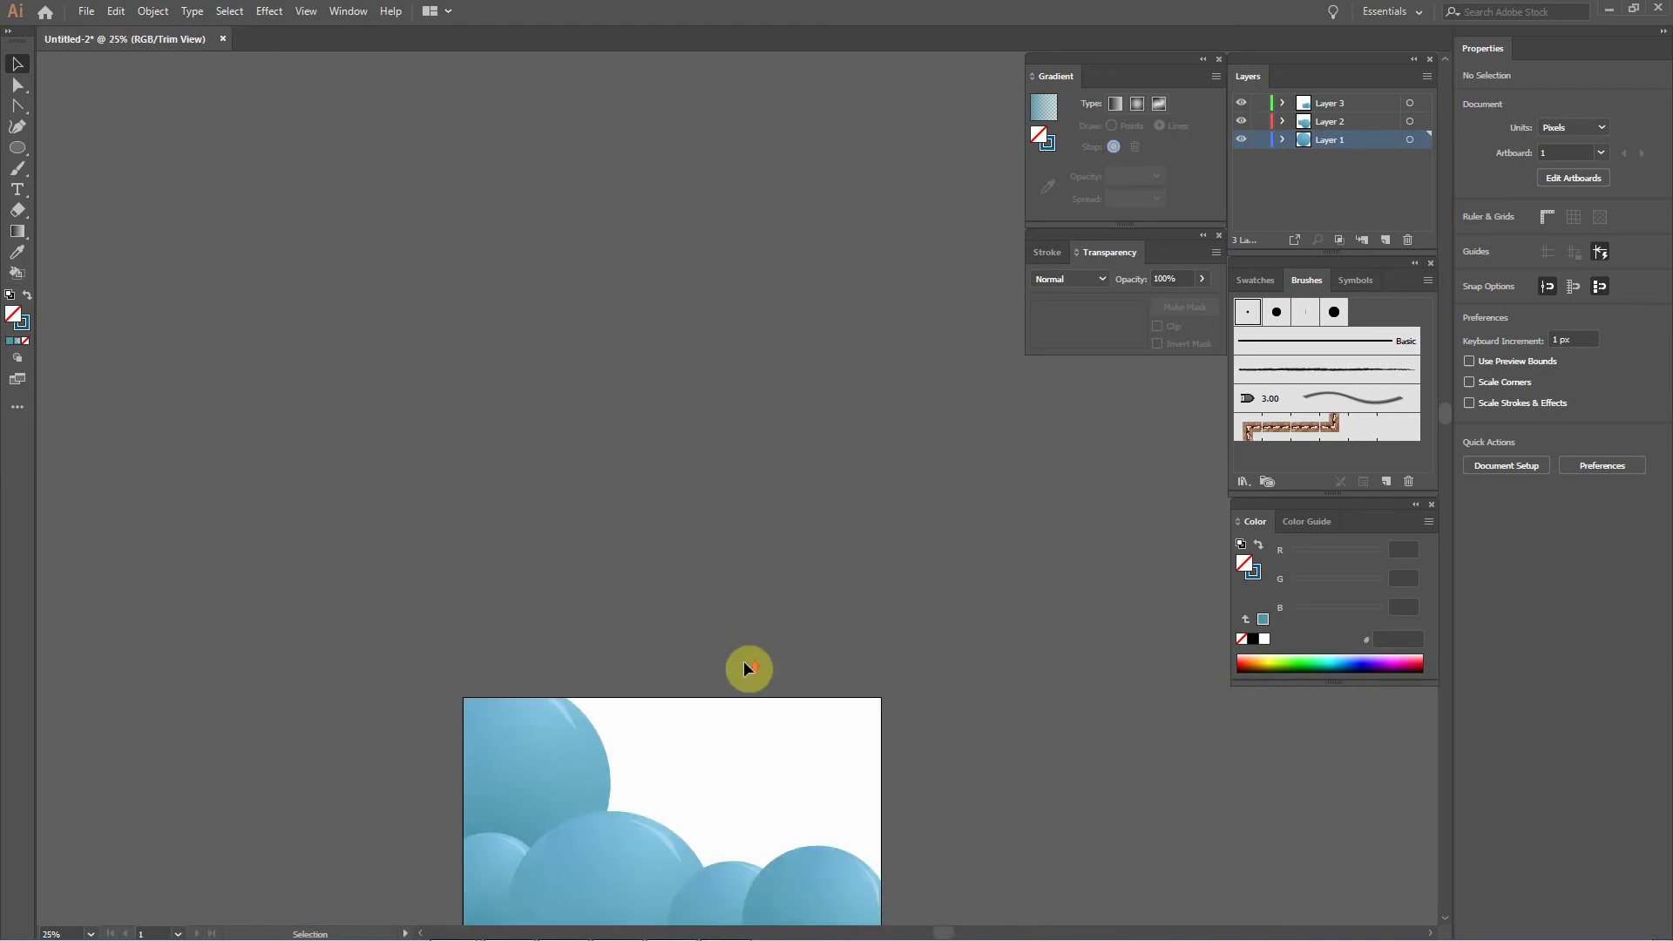
scroll(746, 645, "up", 2)
scroll(745, 645, "down", 7)
scroll(732, 649, "up", 1)
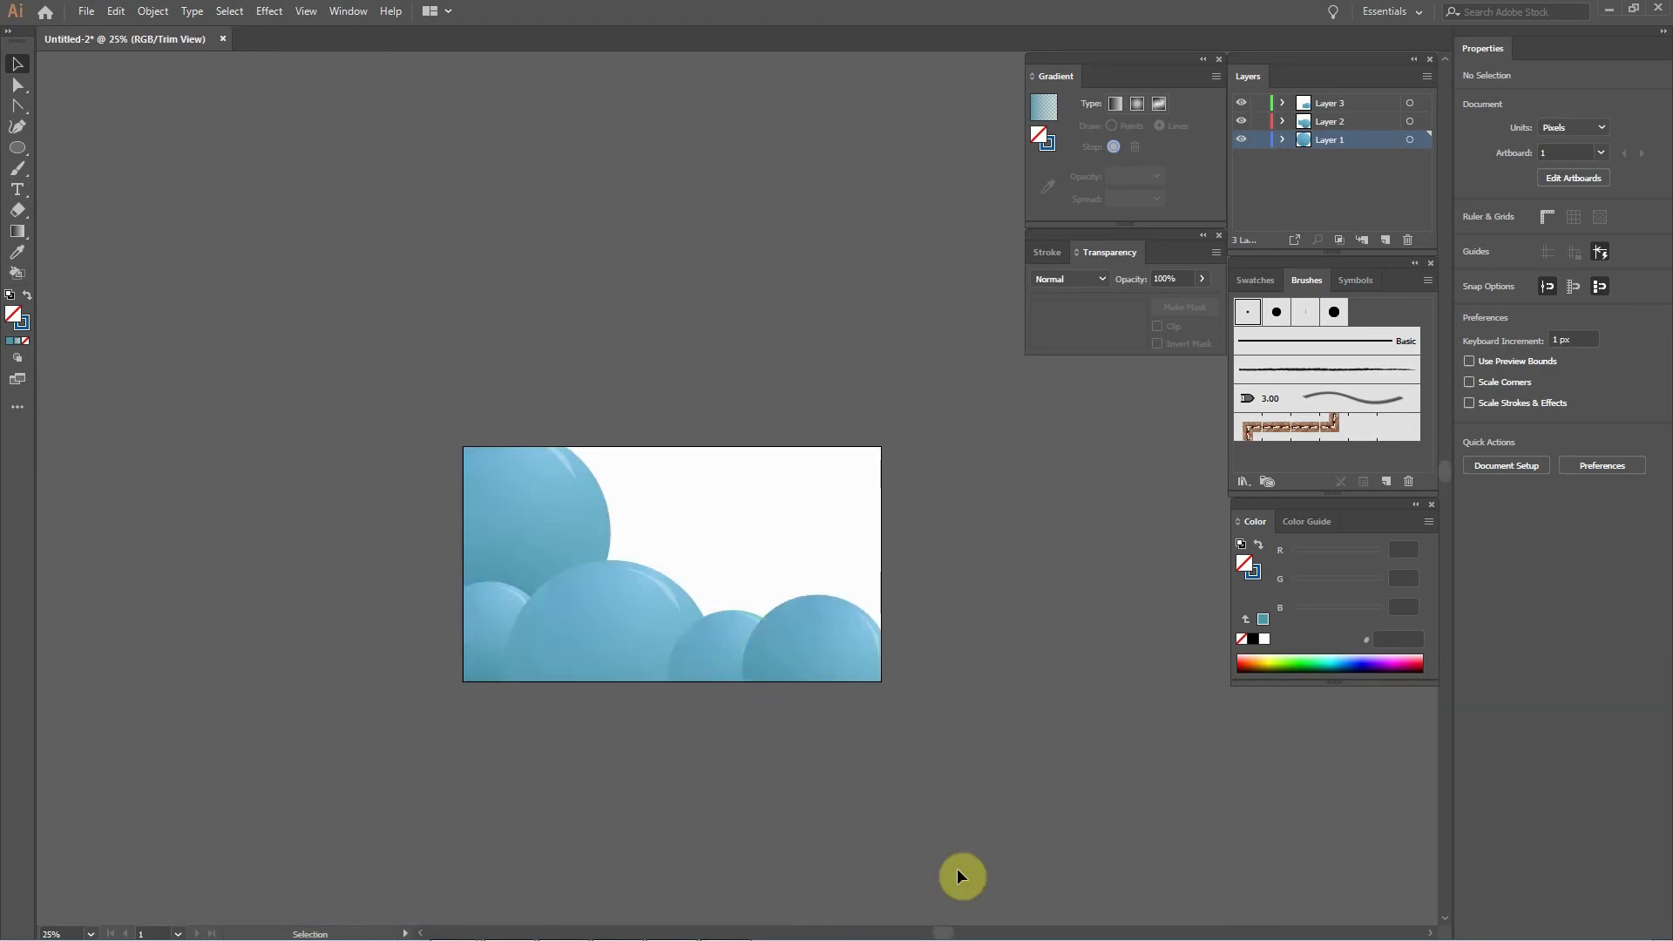
Compare how the ball composition's edges and highlights look at varying magnifications up to 150%.
key("ctrl+plus")
key("ctrl+plus")
key("ctrl+plus")
key("ctrl+minus")
key("ctrl+minus")
key("ctrl+minus")
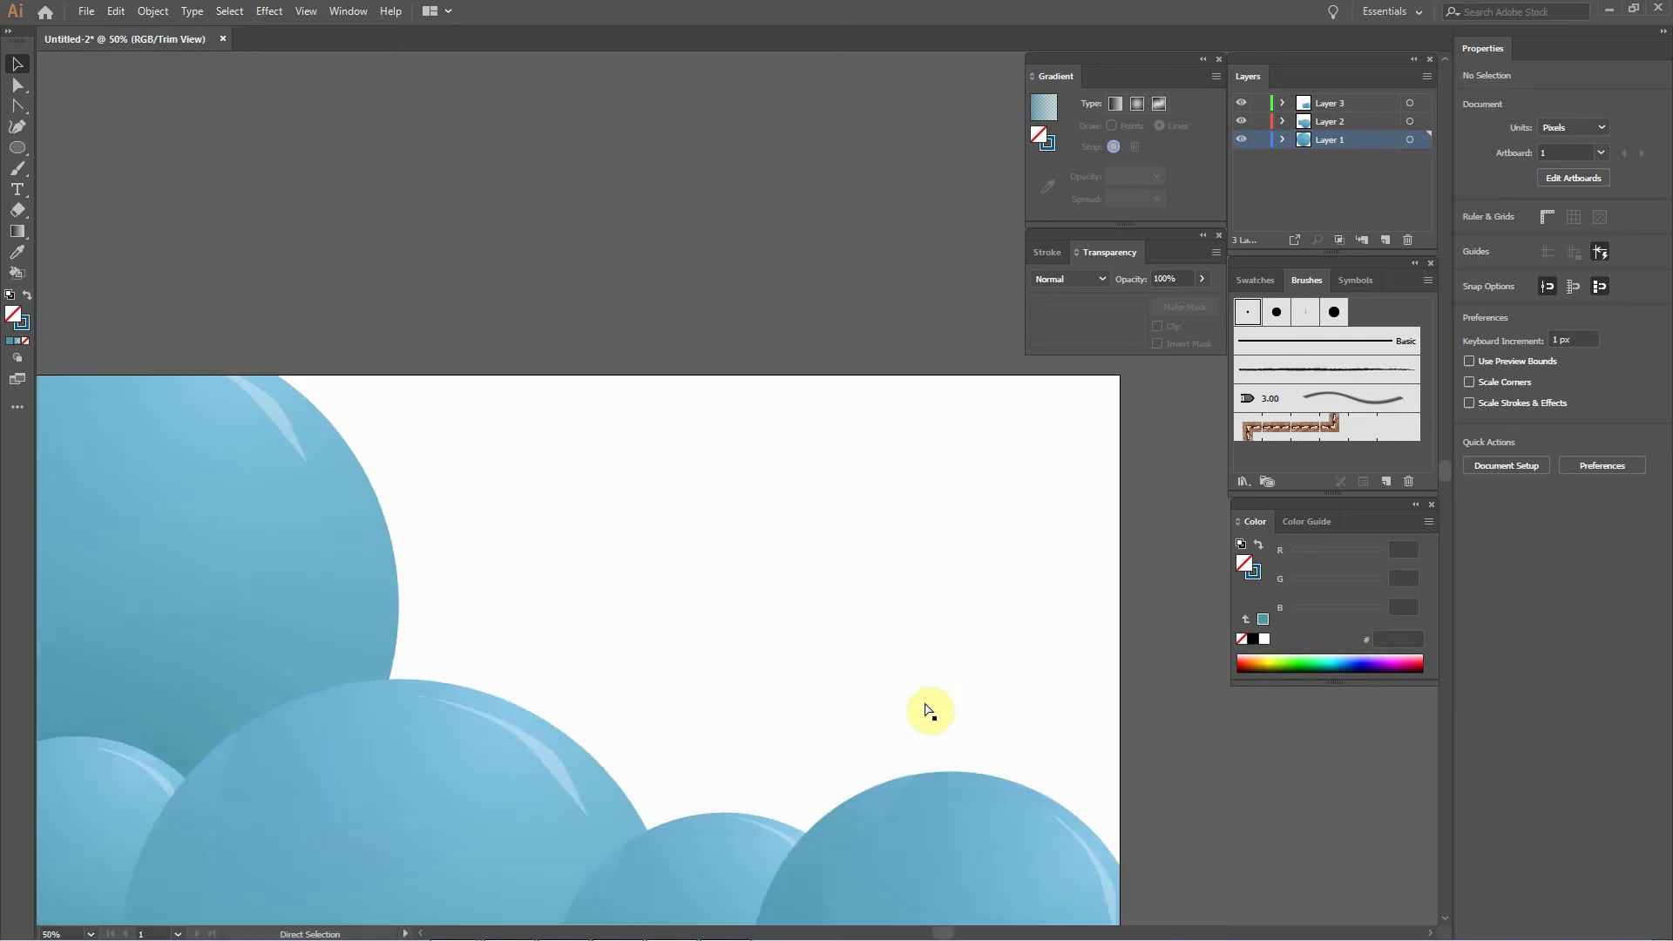
key("ctrl+plus")
key("ctrl+plus")
key("ctrl+plus")
key("ctrl+plus")
key("ctrl+plus")
key("ctrl+minus")
key("ctrl+minus")
key("ctrl+minus")
key("ctrl+minus")
key("ctrl+minus")
key("ctrl+plus")
key("ctrl+plus")
key("ctrl+plus")
key("ctrl+plus")
key("ctrl+plus")
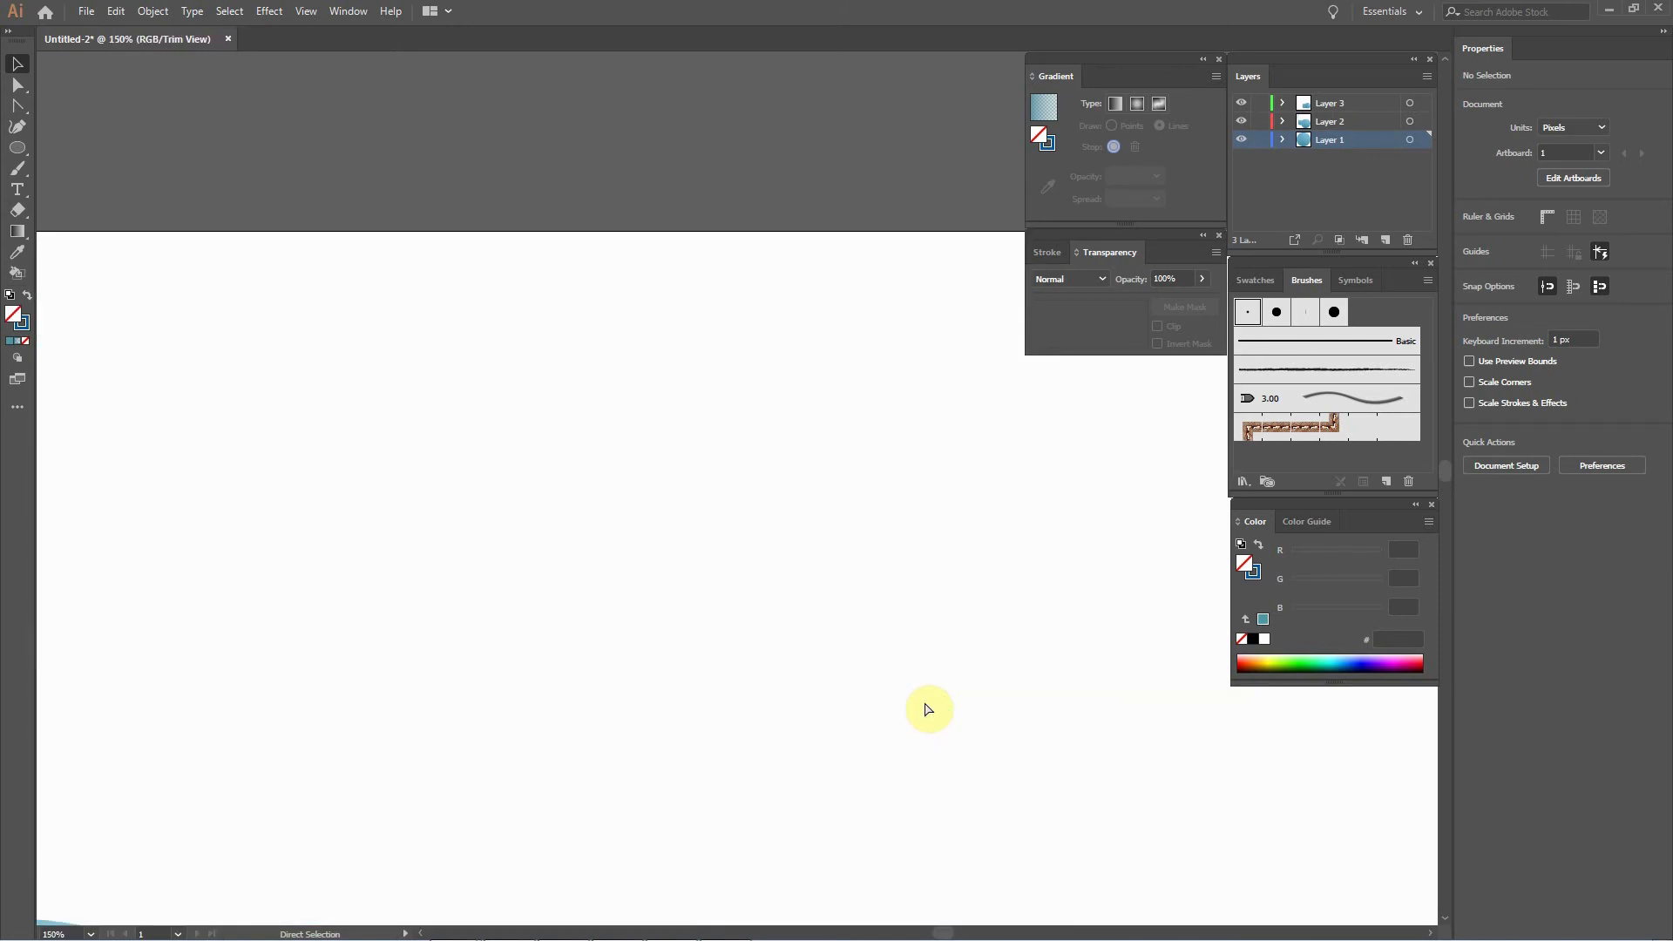
key("ctrl+minus")
key("ctrl+minus")
key("ctrl+minus")
key("ctrl+minus")
key("ctrl+plus")
key("ctrl+plus")
key("ctrl+plus")
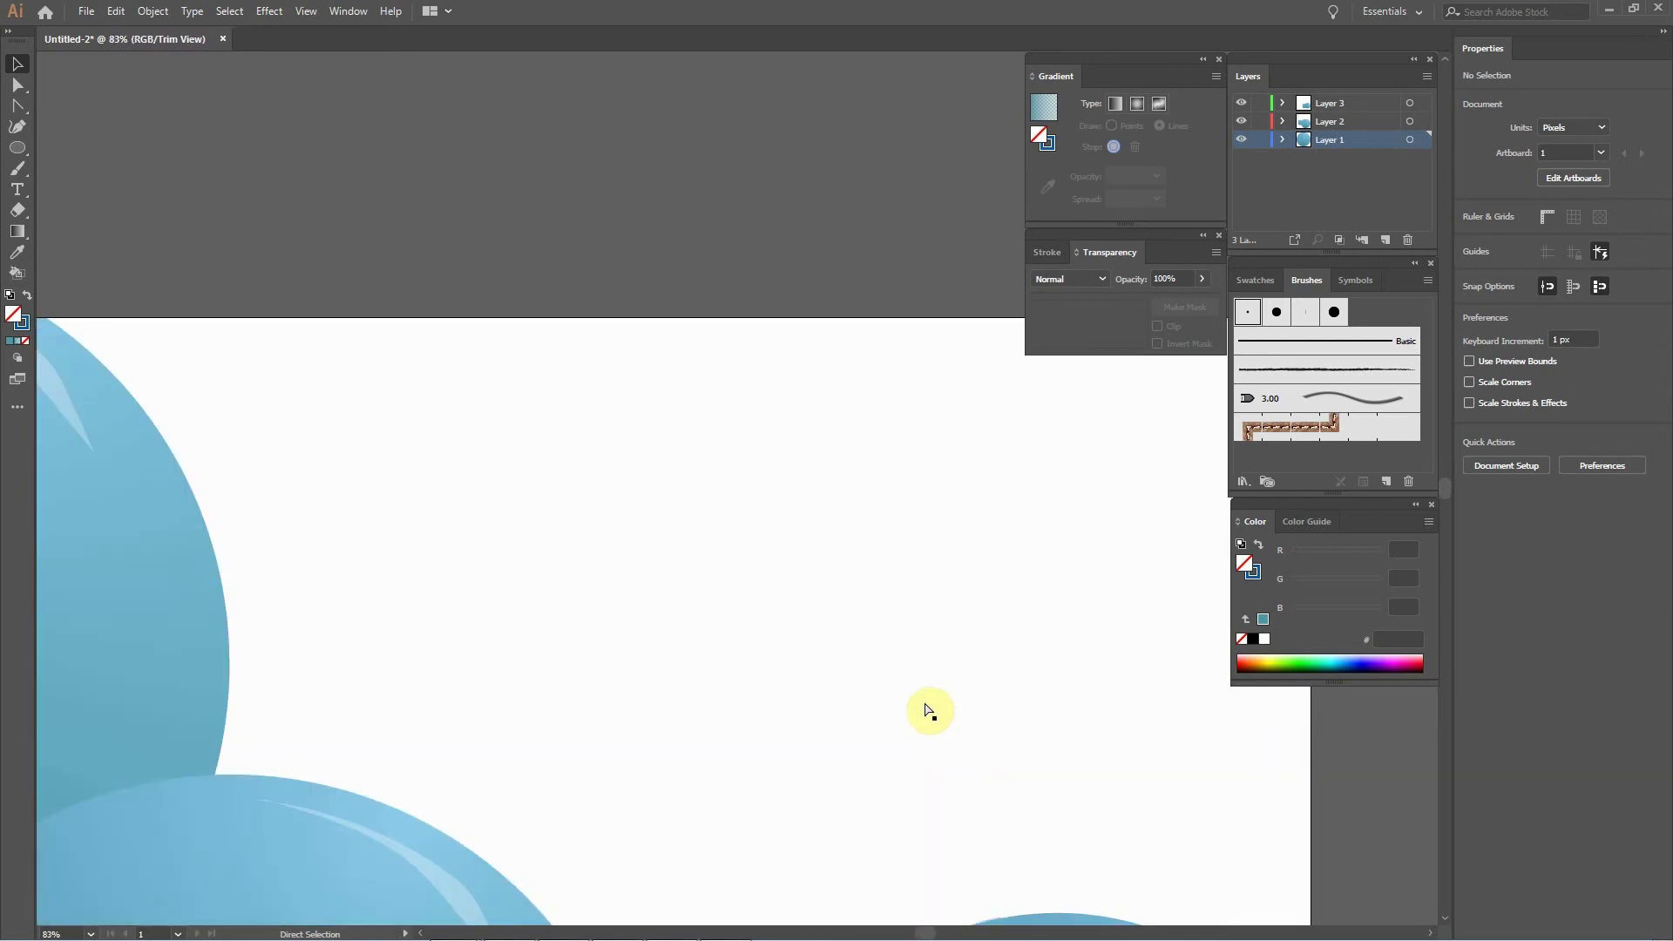
key("ctrl+minus")
key("ctrl+minus")
key("ctrl+plus")
key("ctrl+plus")
key("ctrl+minus")
key("ctrl+minus")
key("ctrl+plus")
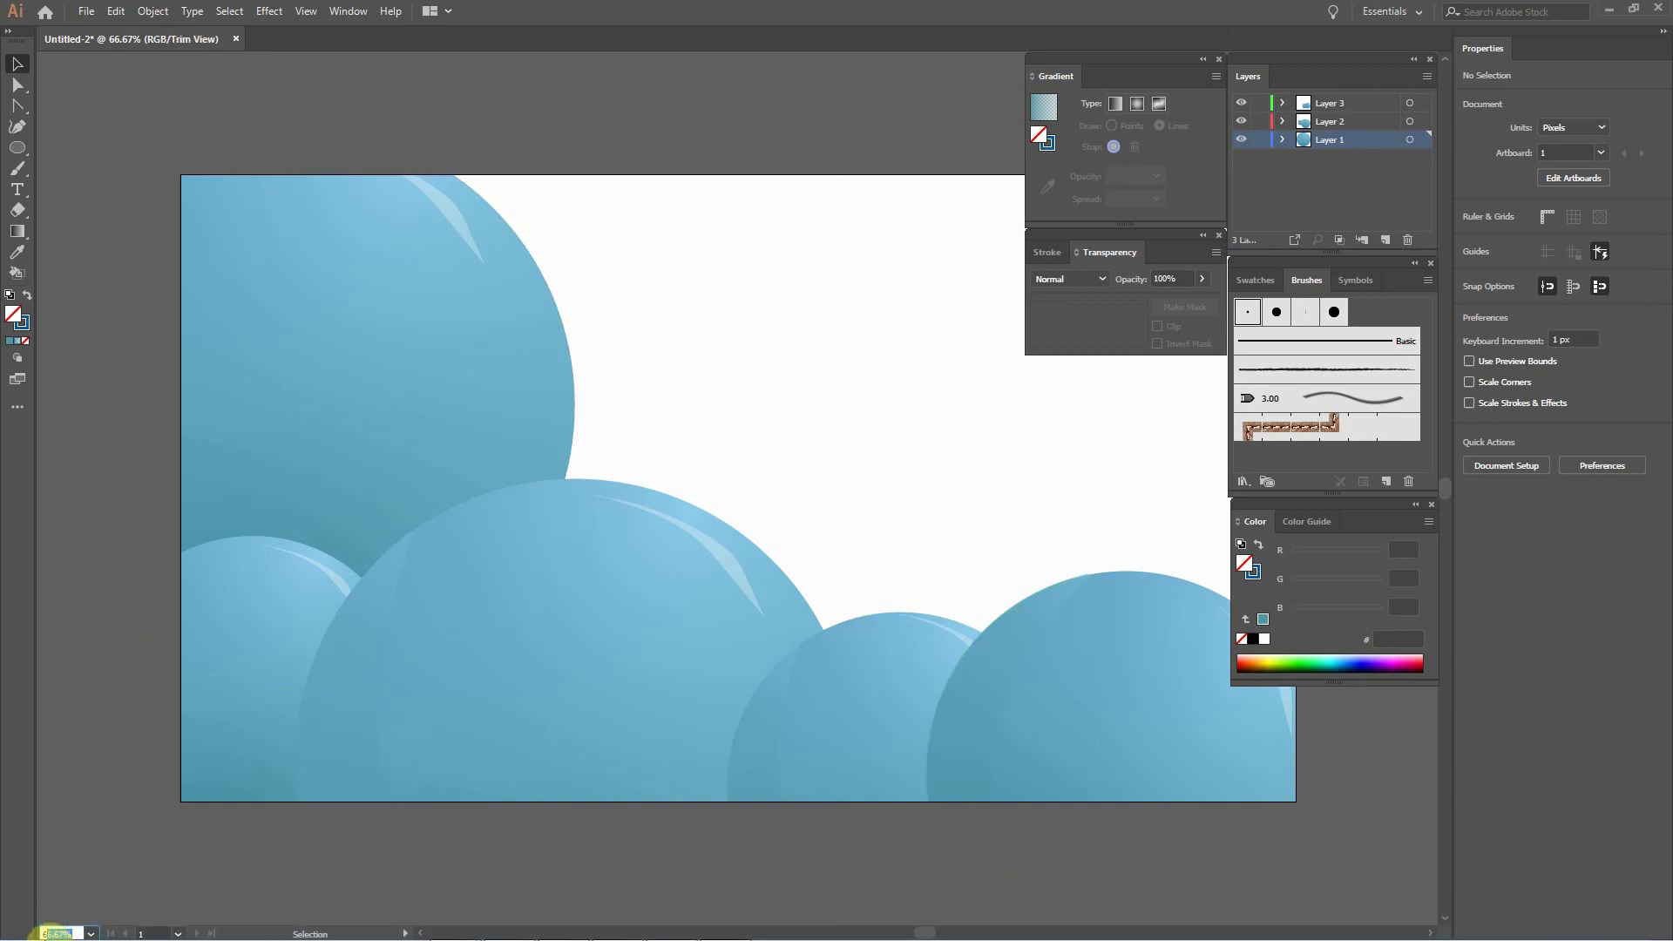
View the ball artwork at exactly 100% magnification, entering that value after a brief look at 50%.
mouse_move(39, 938)
key("ctrl+1")
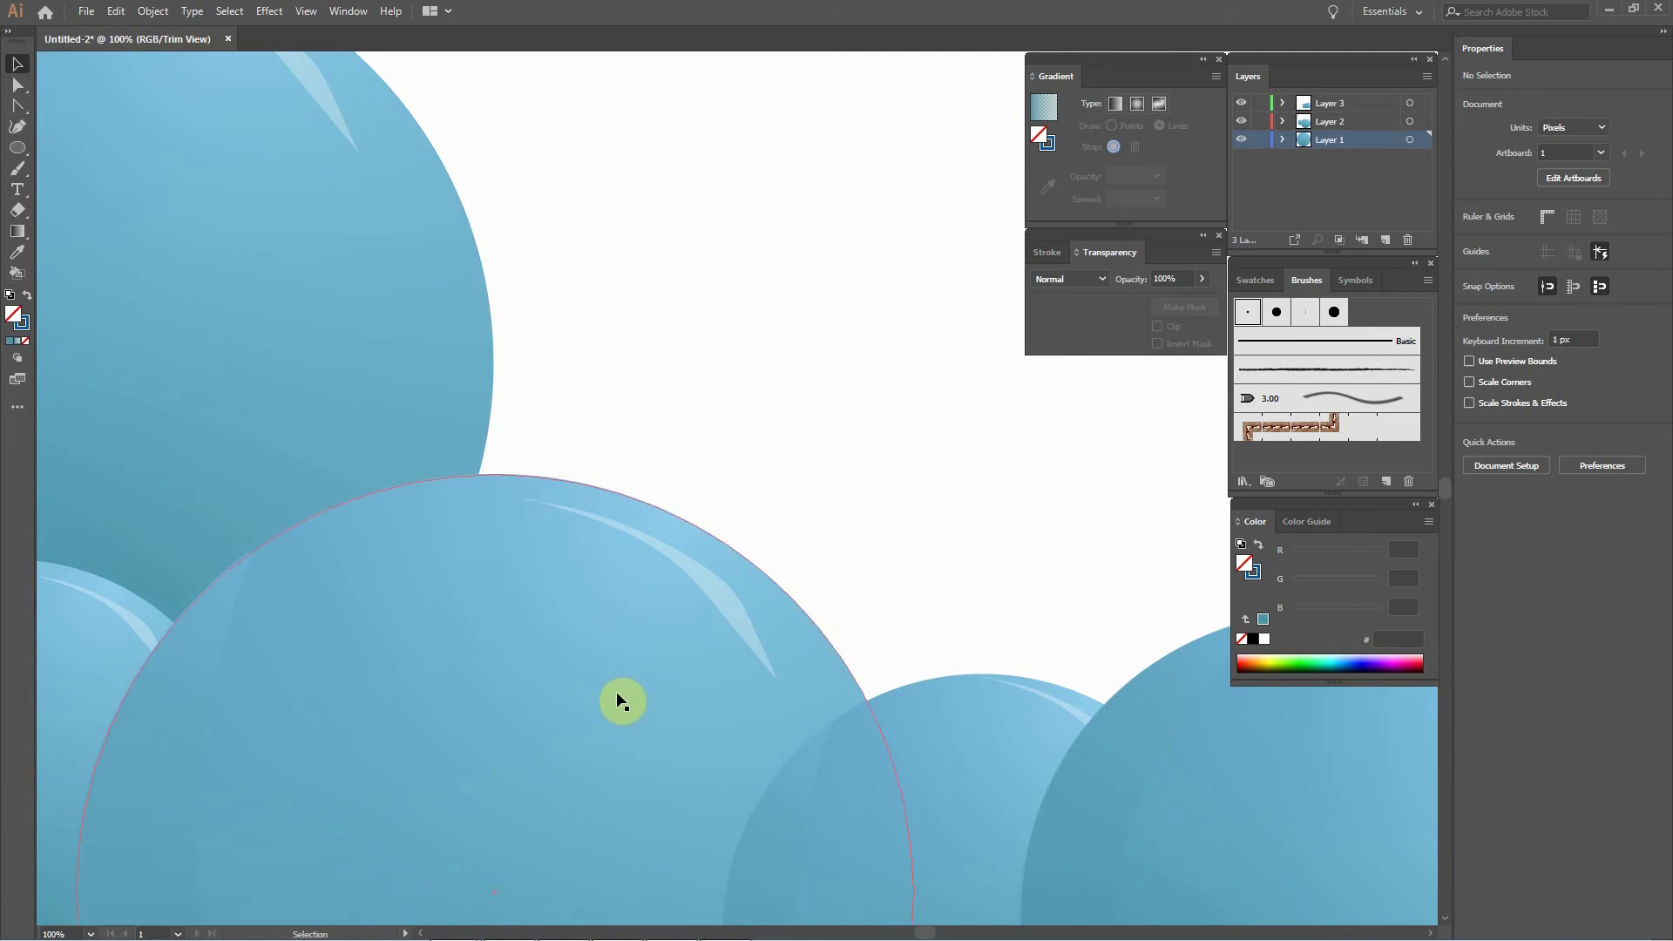
key("ctrl+minus")
key("ctrl+minus")
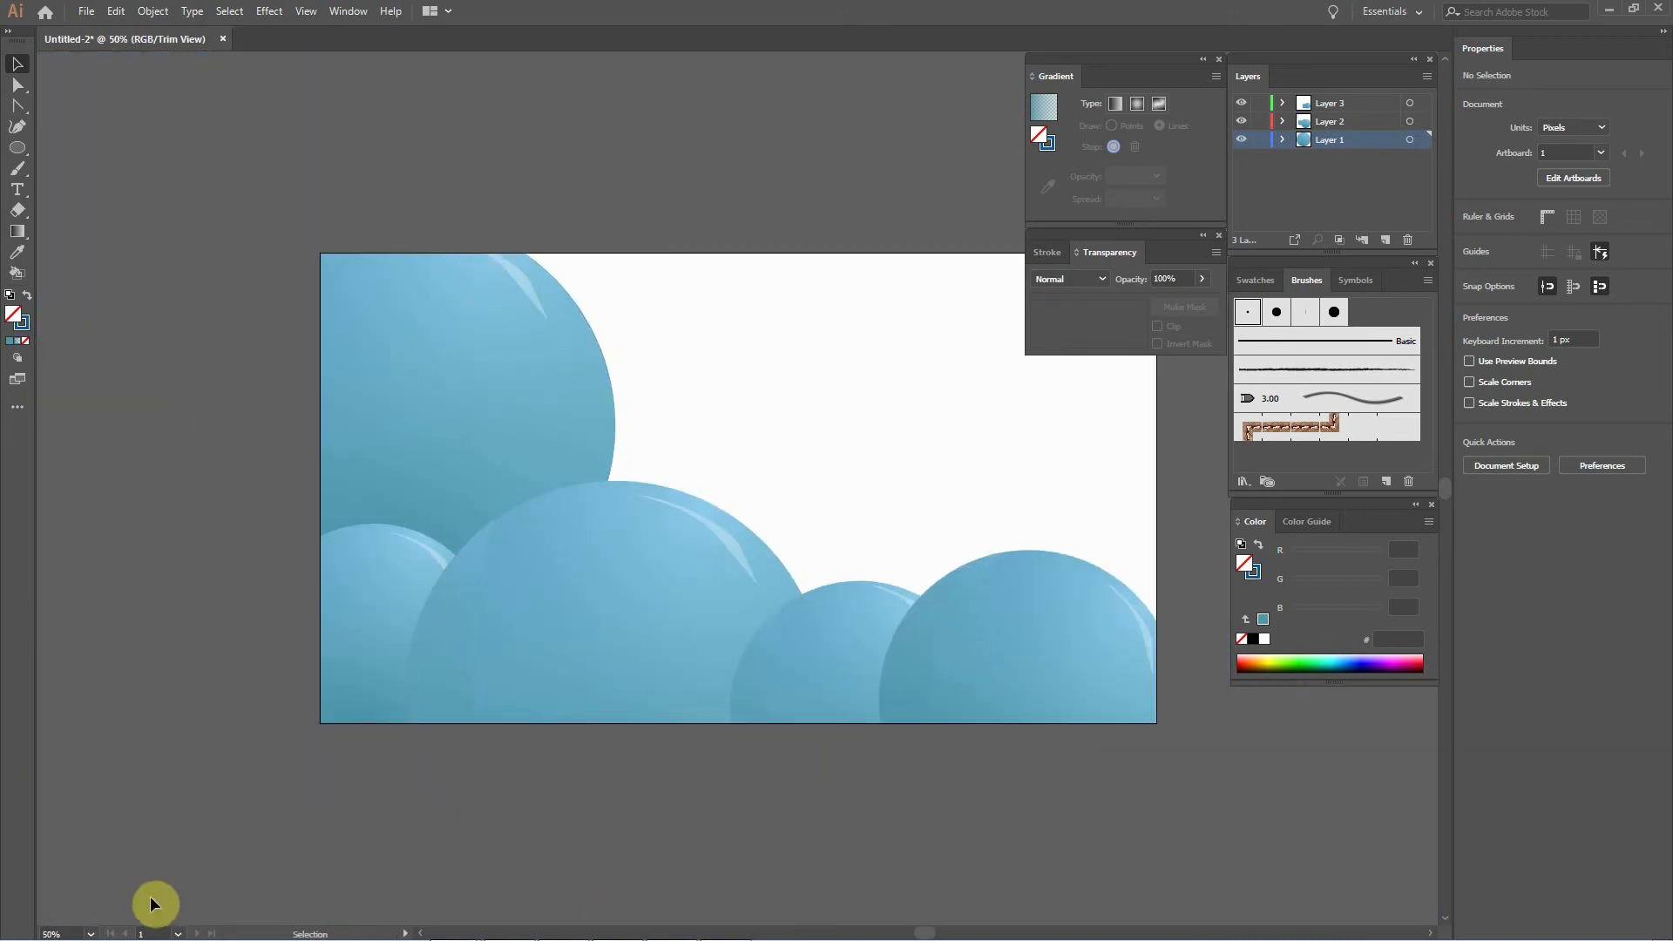
left_click(38, 933)
type("100")
key("Return")
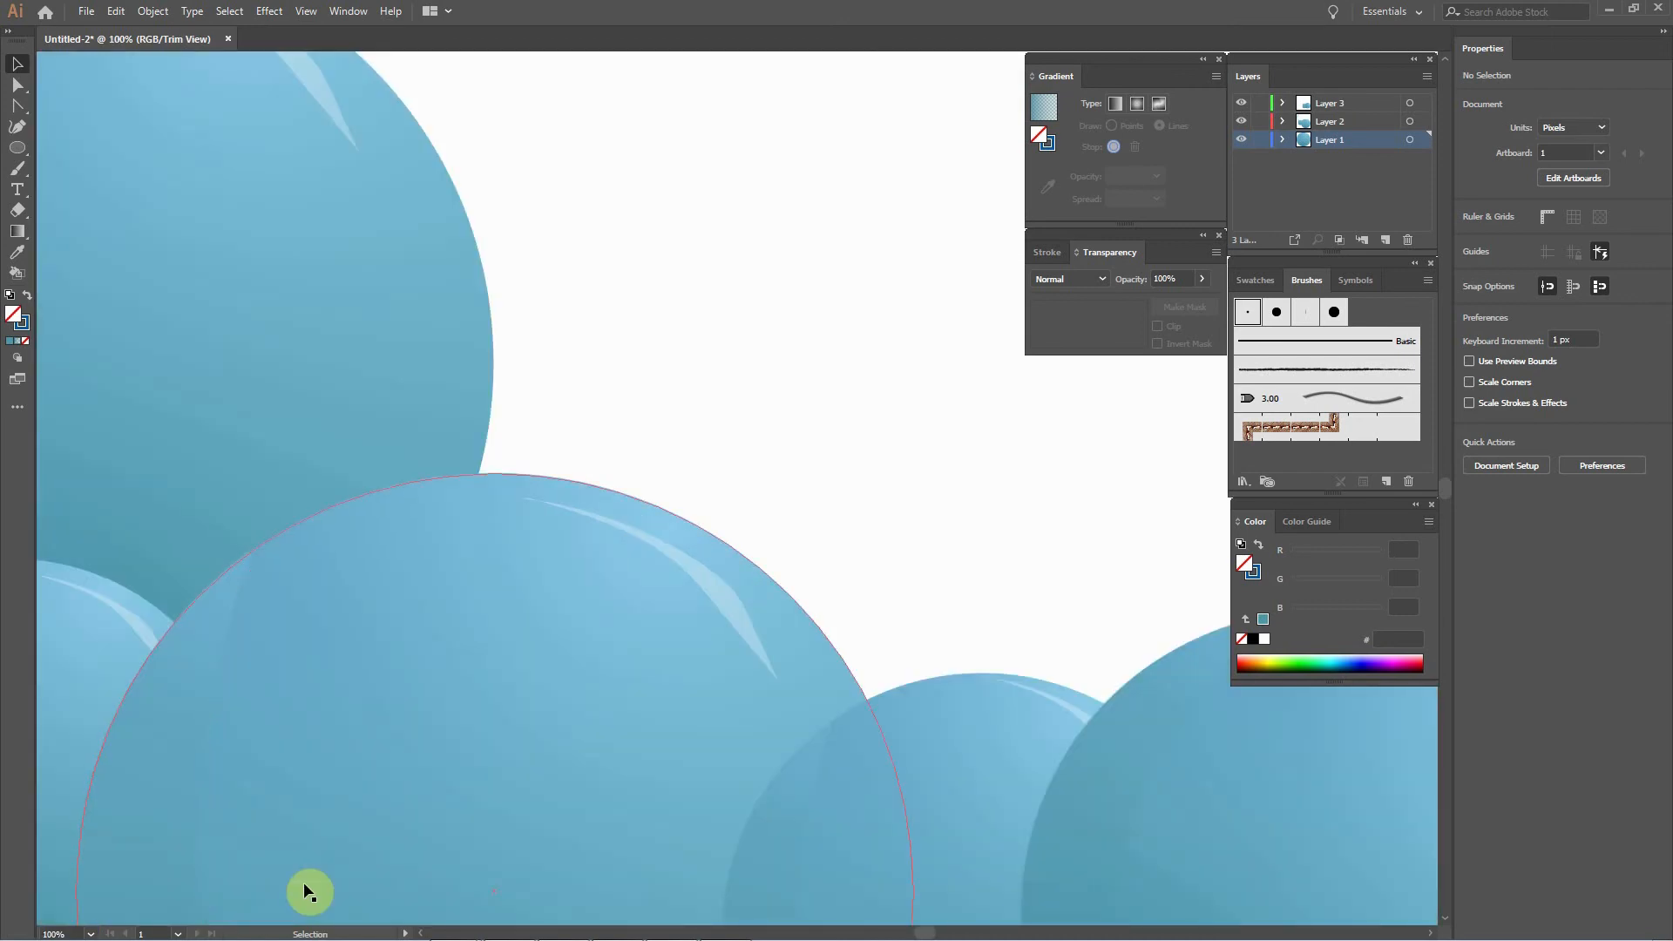
Hide the Gradient panel and bring it back.
key("ctrl+F9")
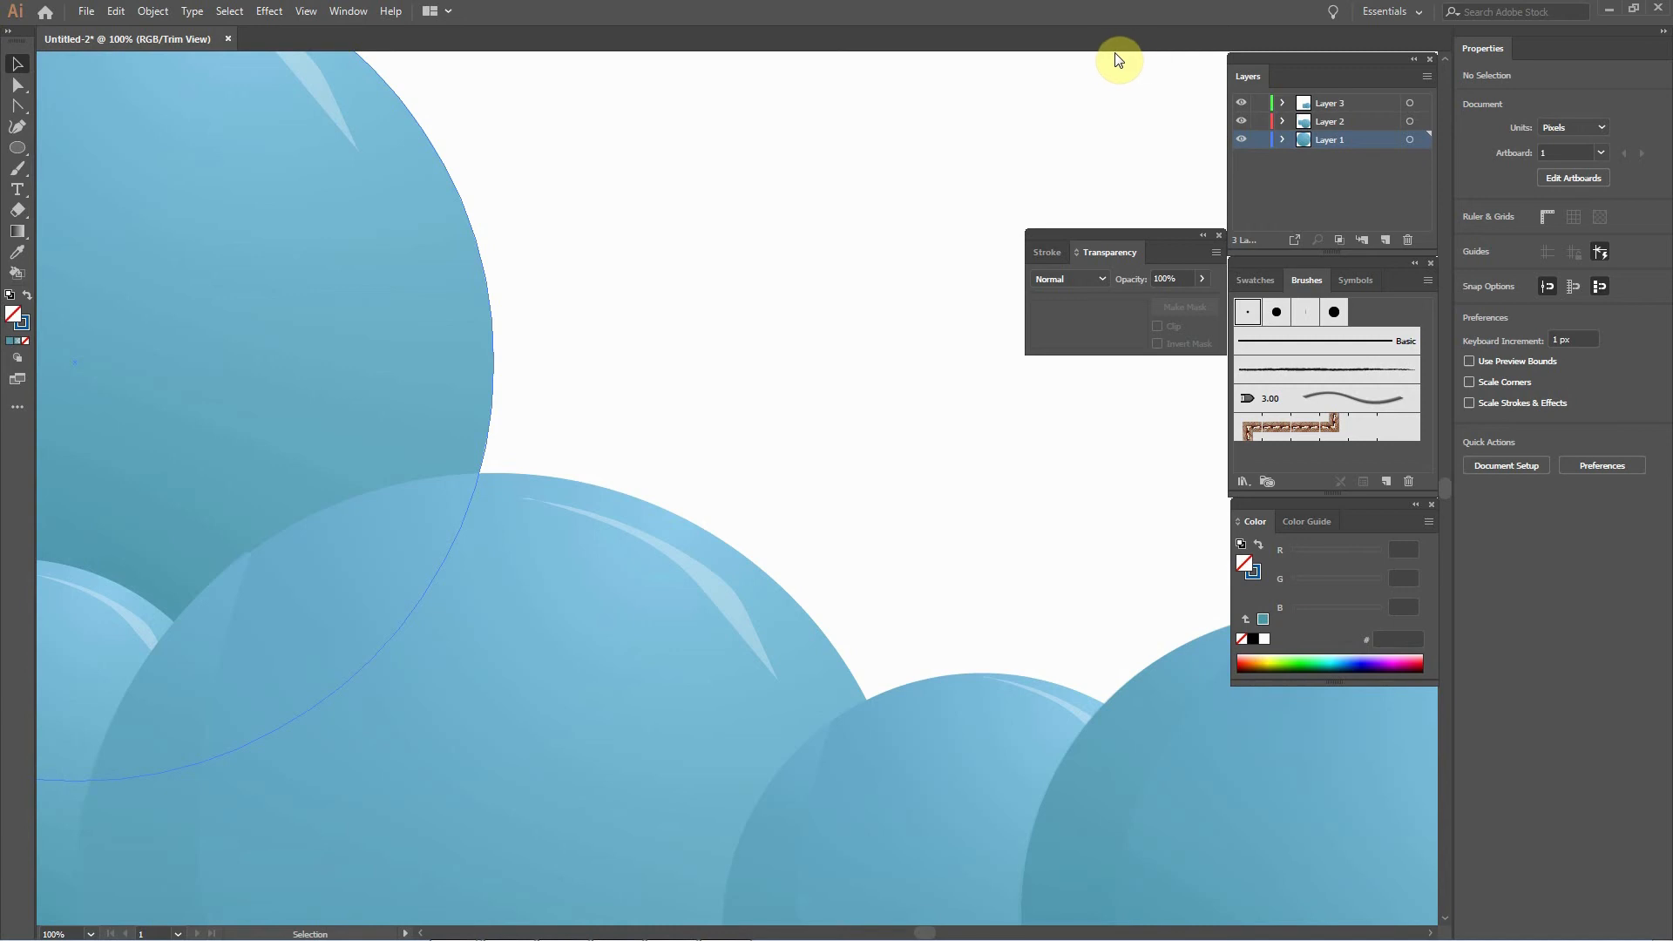
key("ctrl+F9")
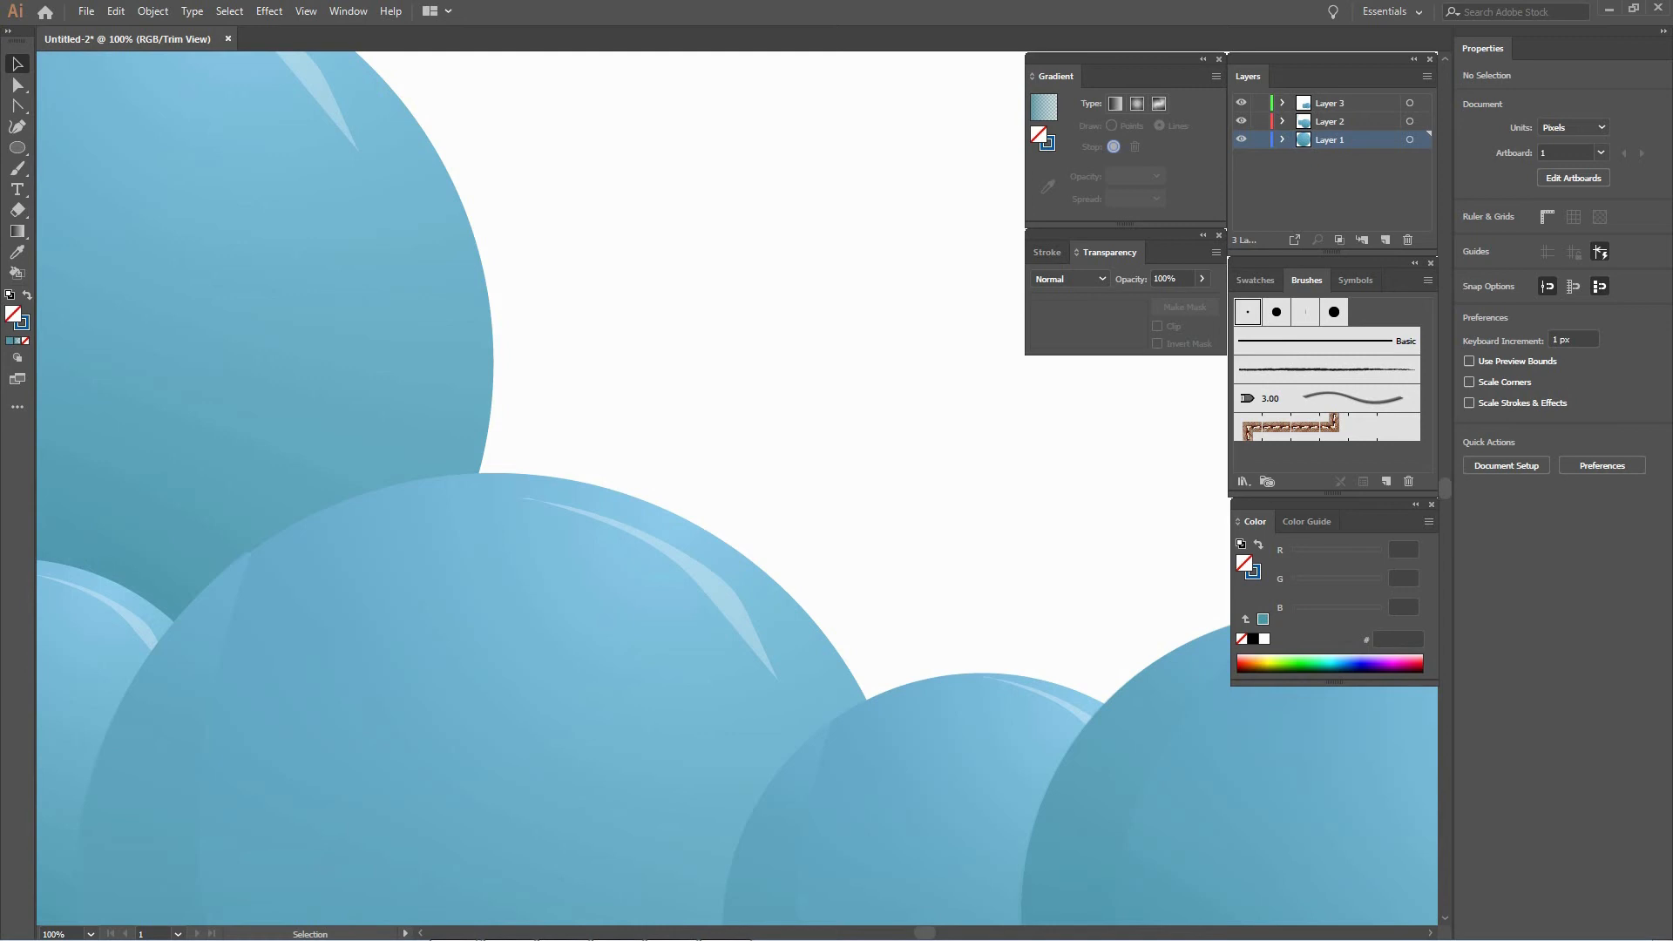
scroll(737, 488, "down", 1)
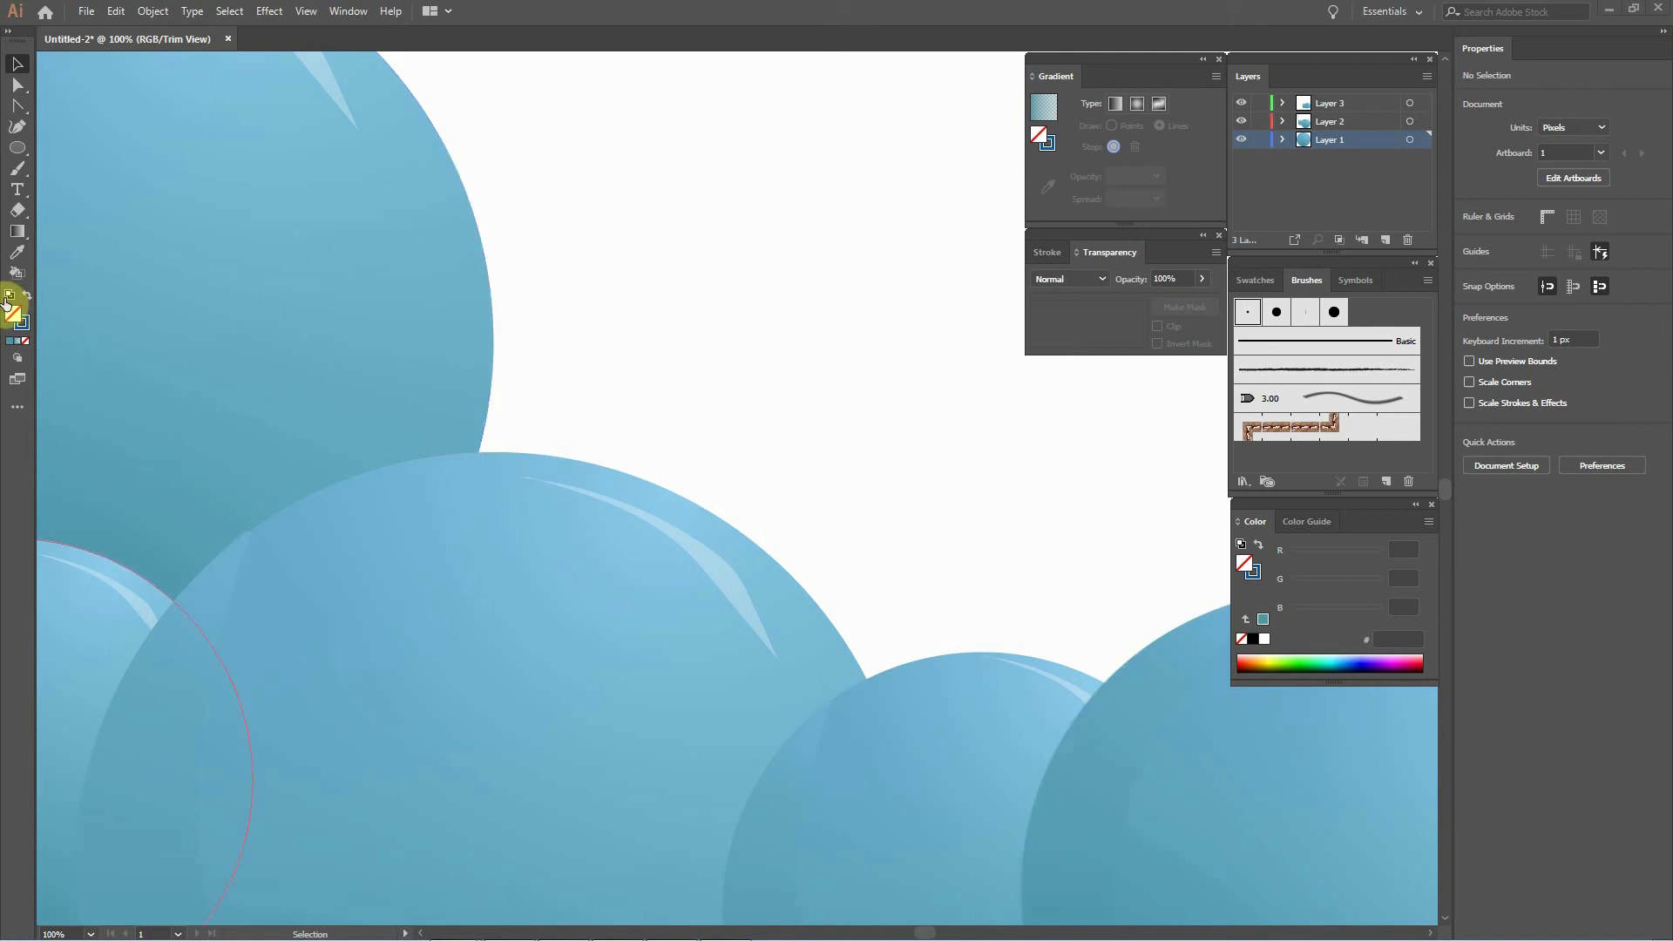
Start opening an existing file and browse to the Illustration folder on the J: drive.
left_click(86, 12)
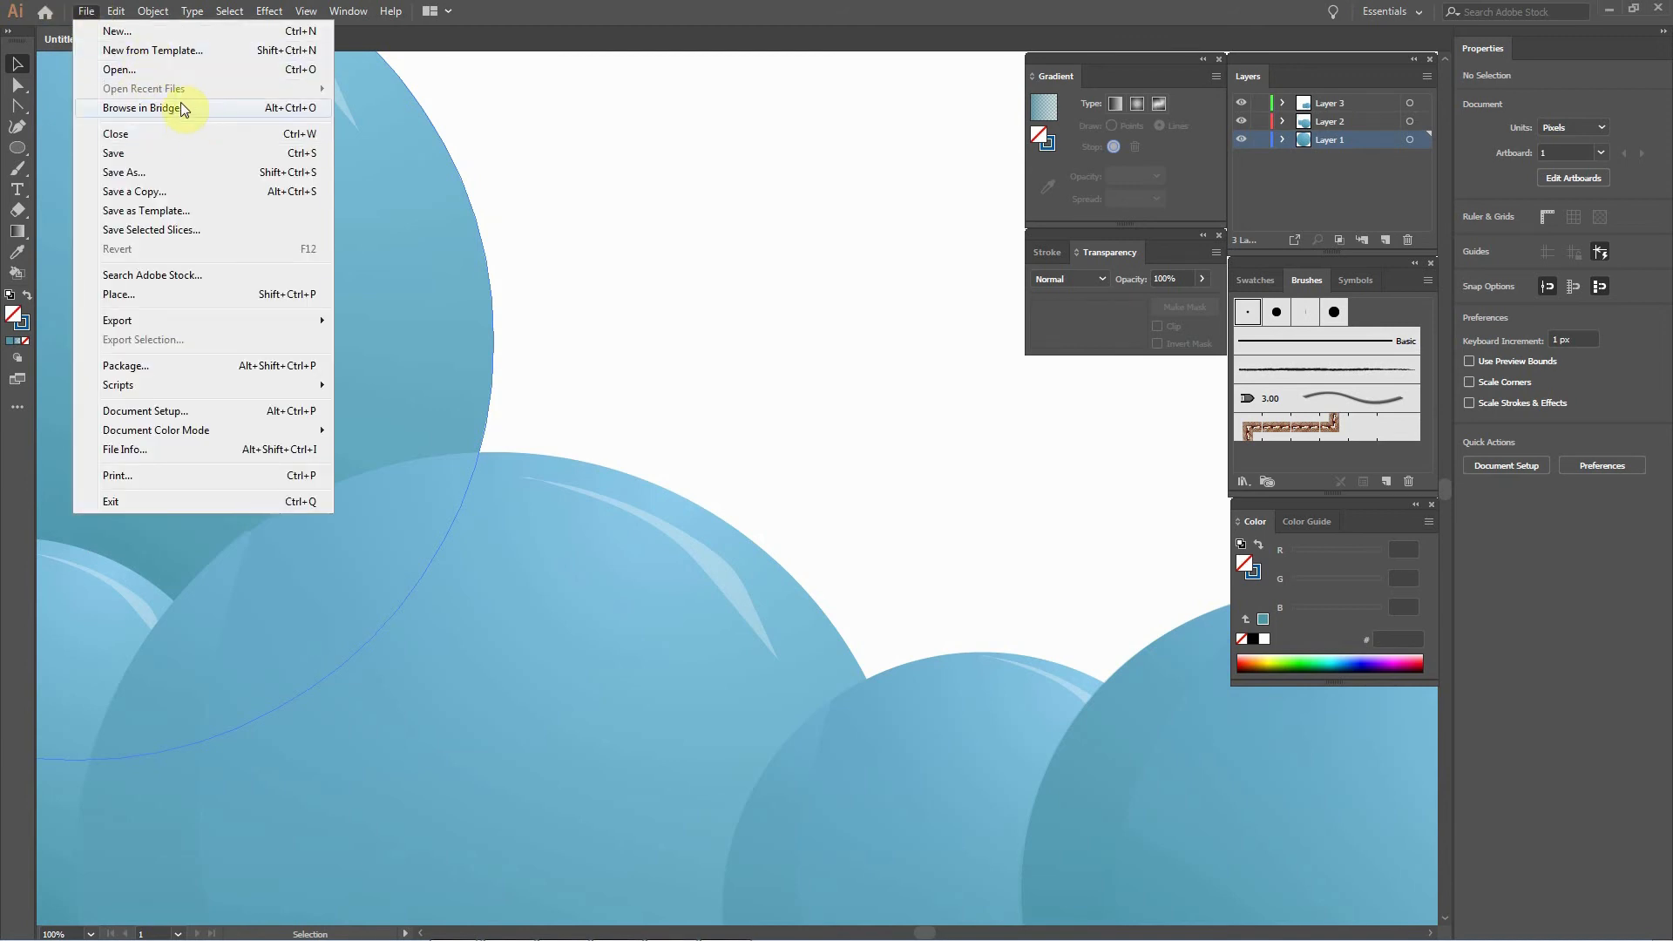
left_click(155, 11)
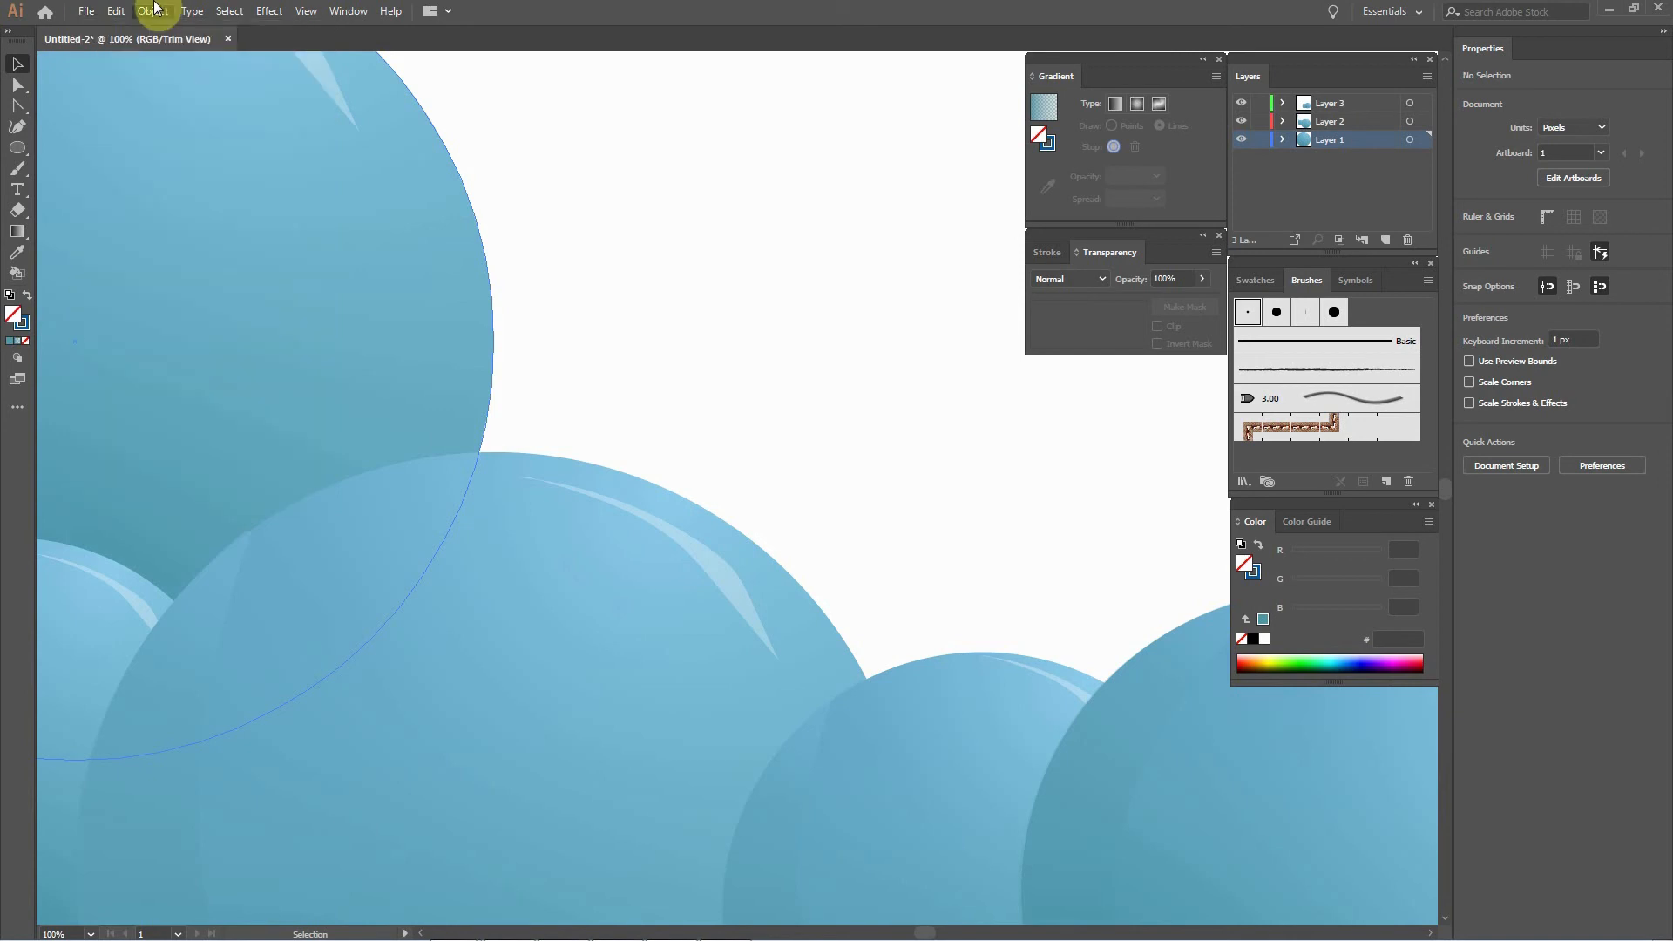
left_click(85, 11)
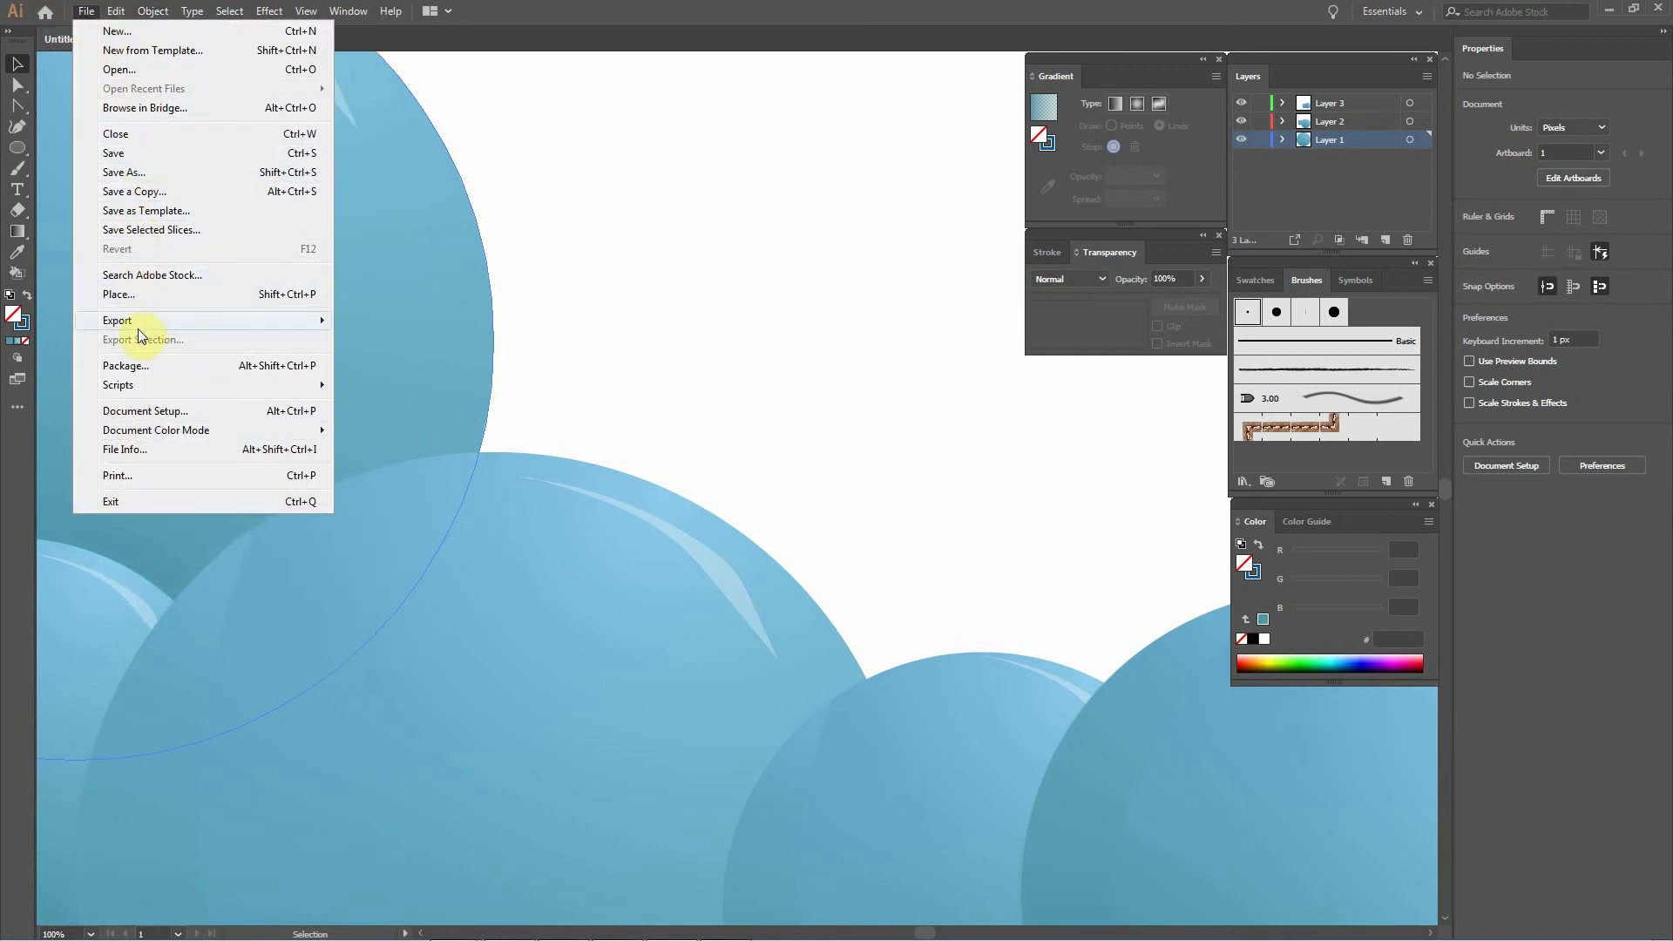
mouse_move(85, 11)
left_click(109, 68)
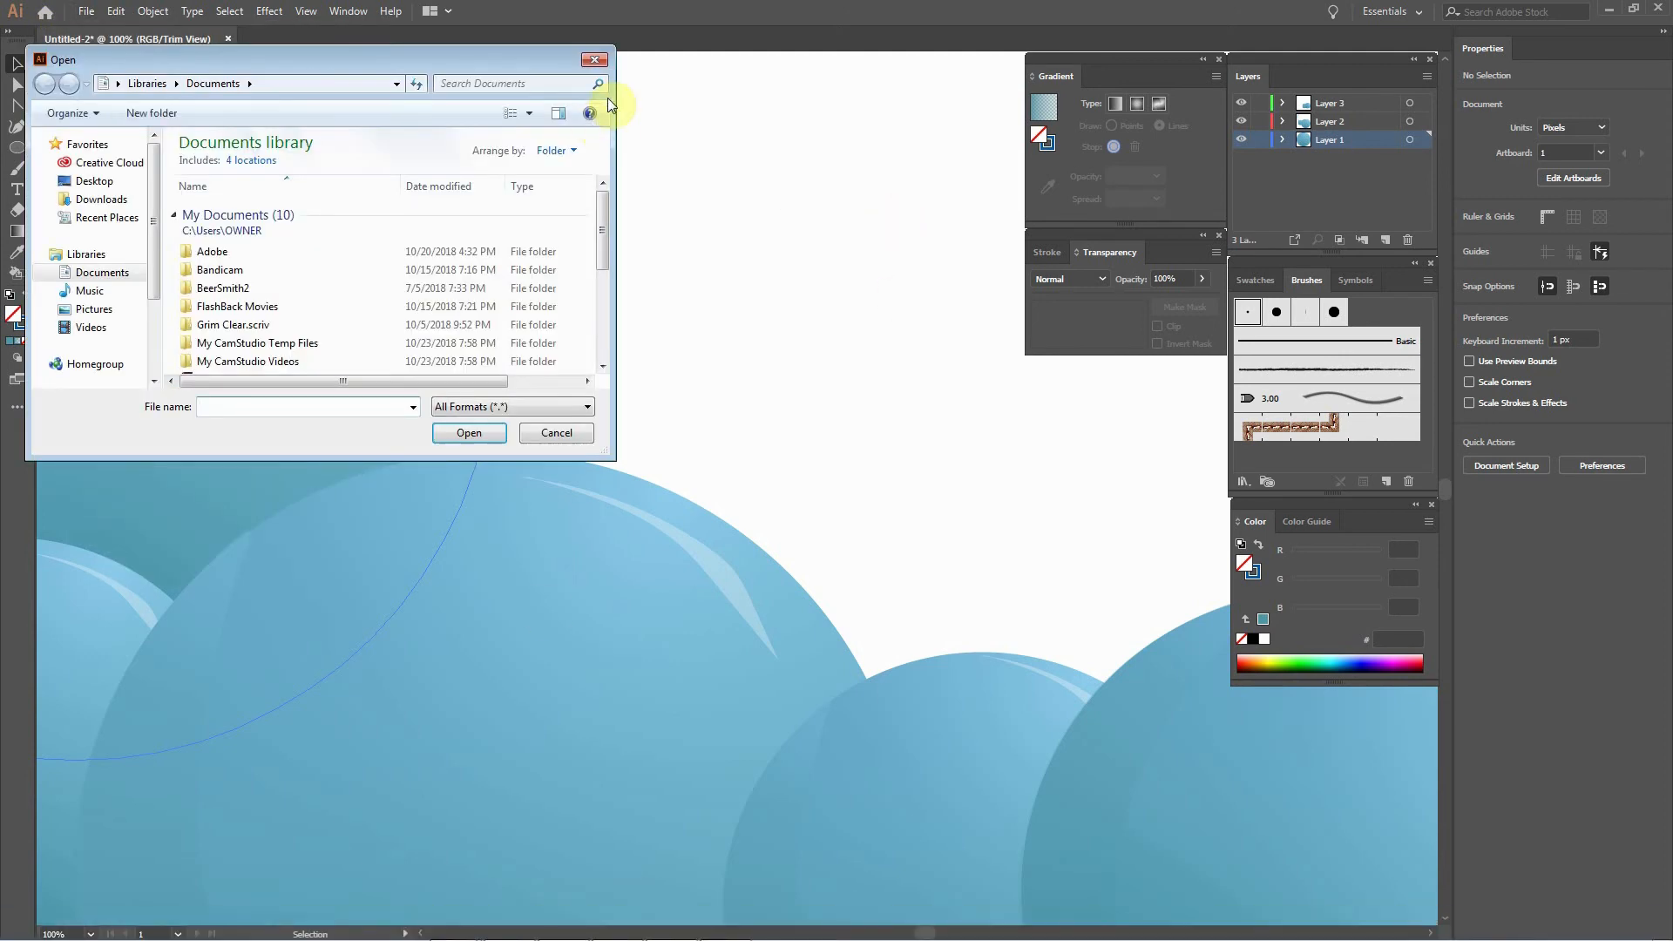
mouse_move(605, 217)
left_mouse_down()
mouse_move(609, 336)
mouse_move(589, 224)
left_mouse_up()
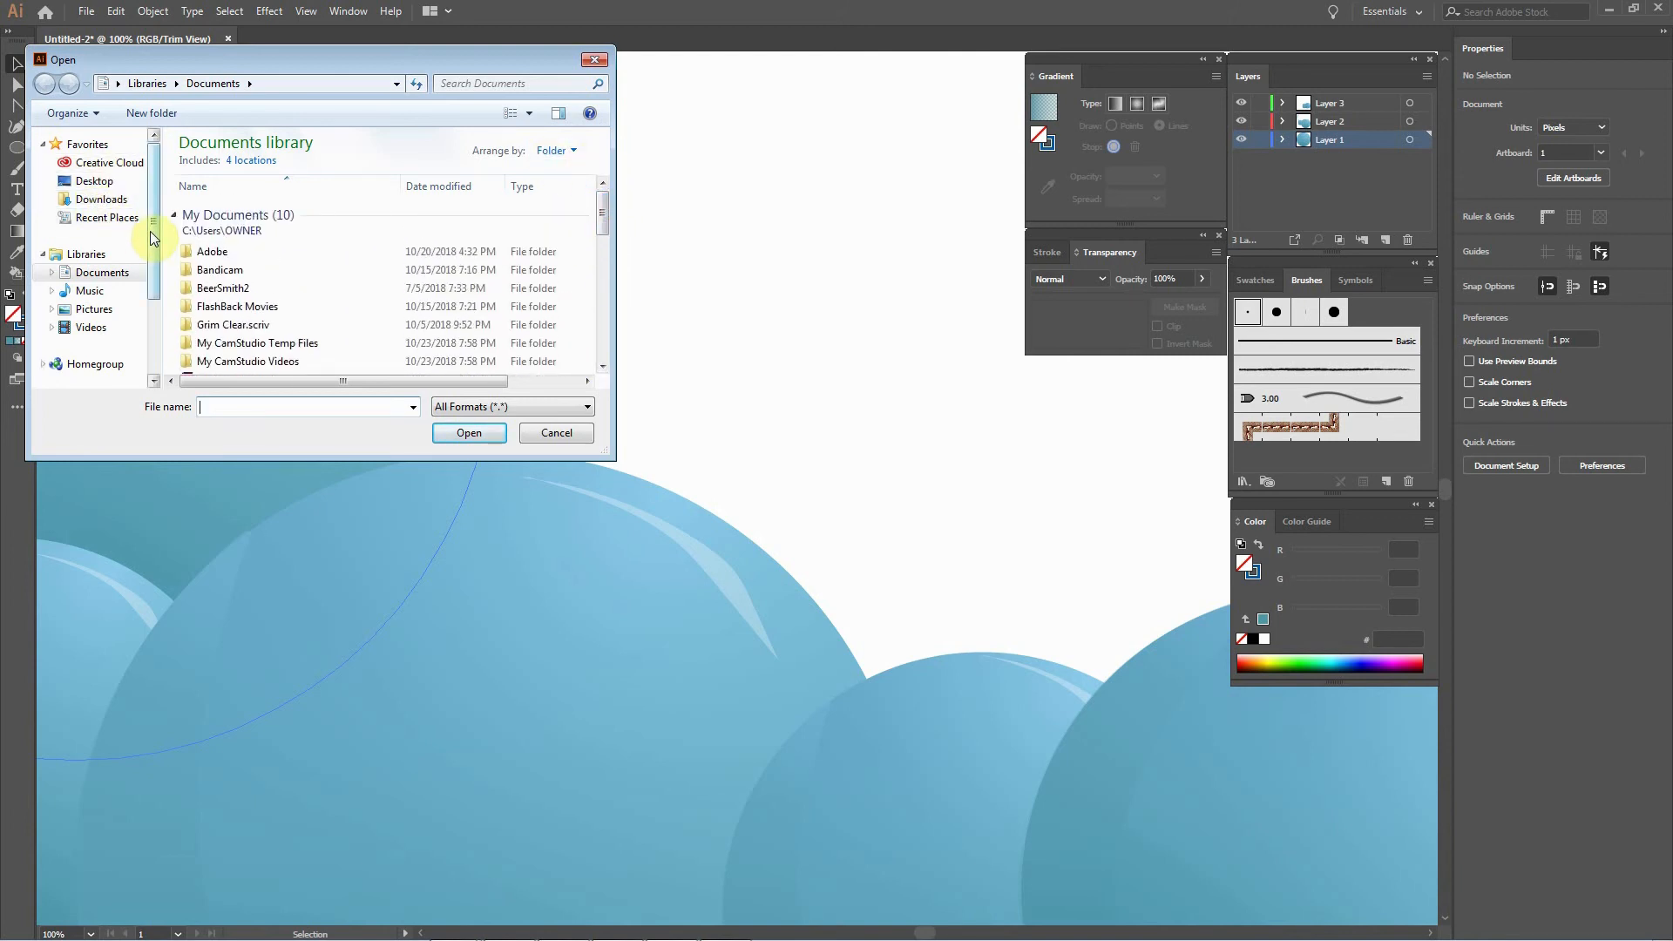
left_click_drag(155, 239, 157, 305)
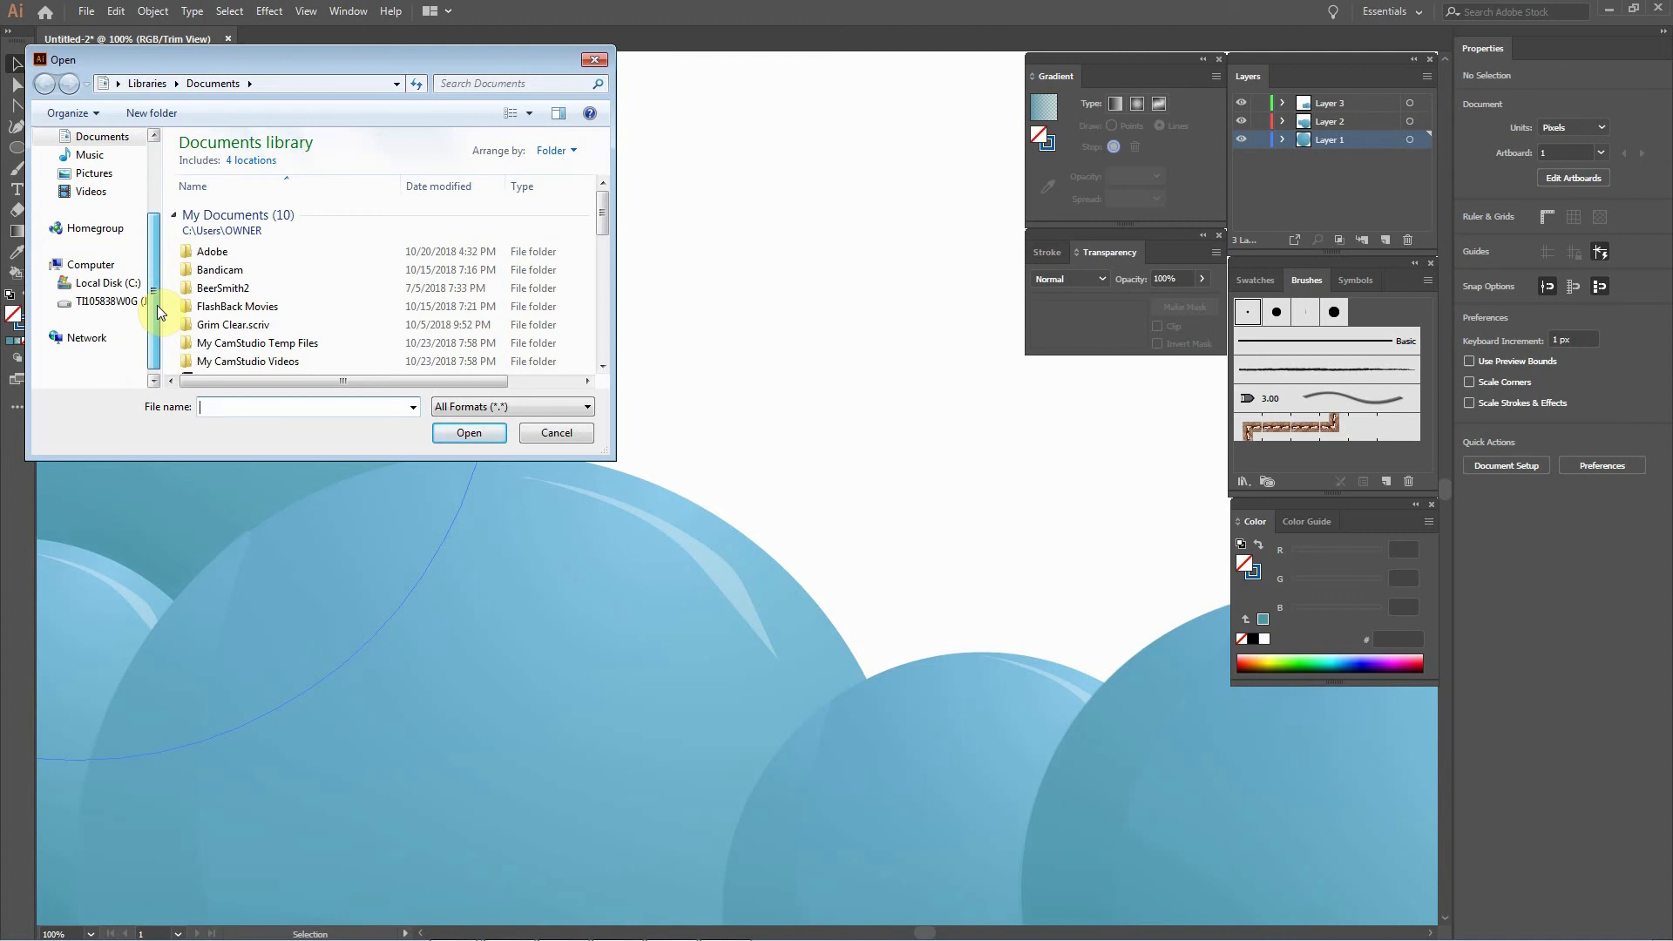
left_click_drag(157, 305, 155, 297)
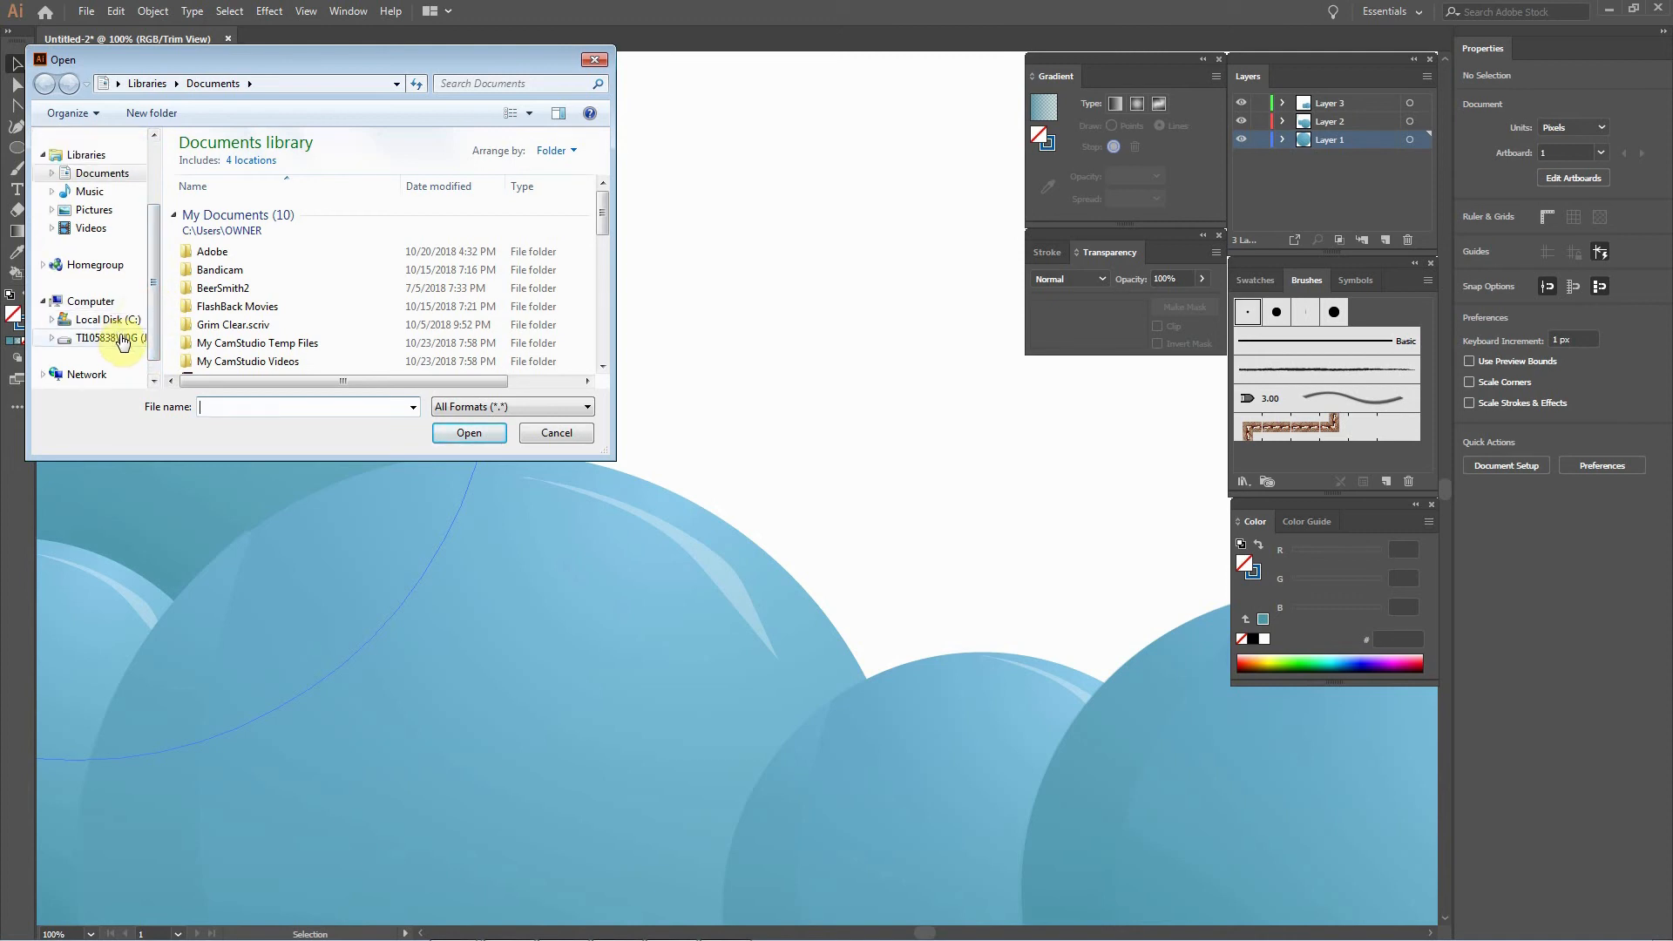
left_click(122, 340)
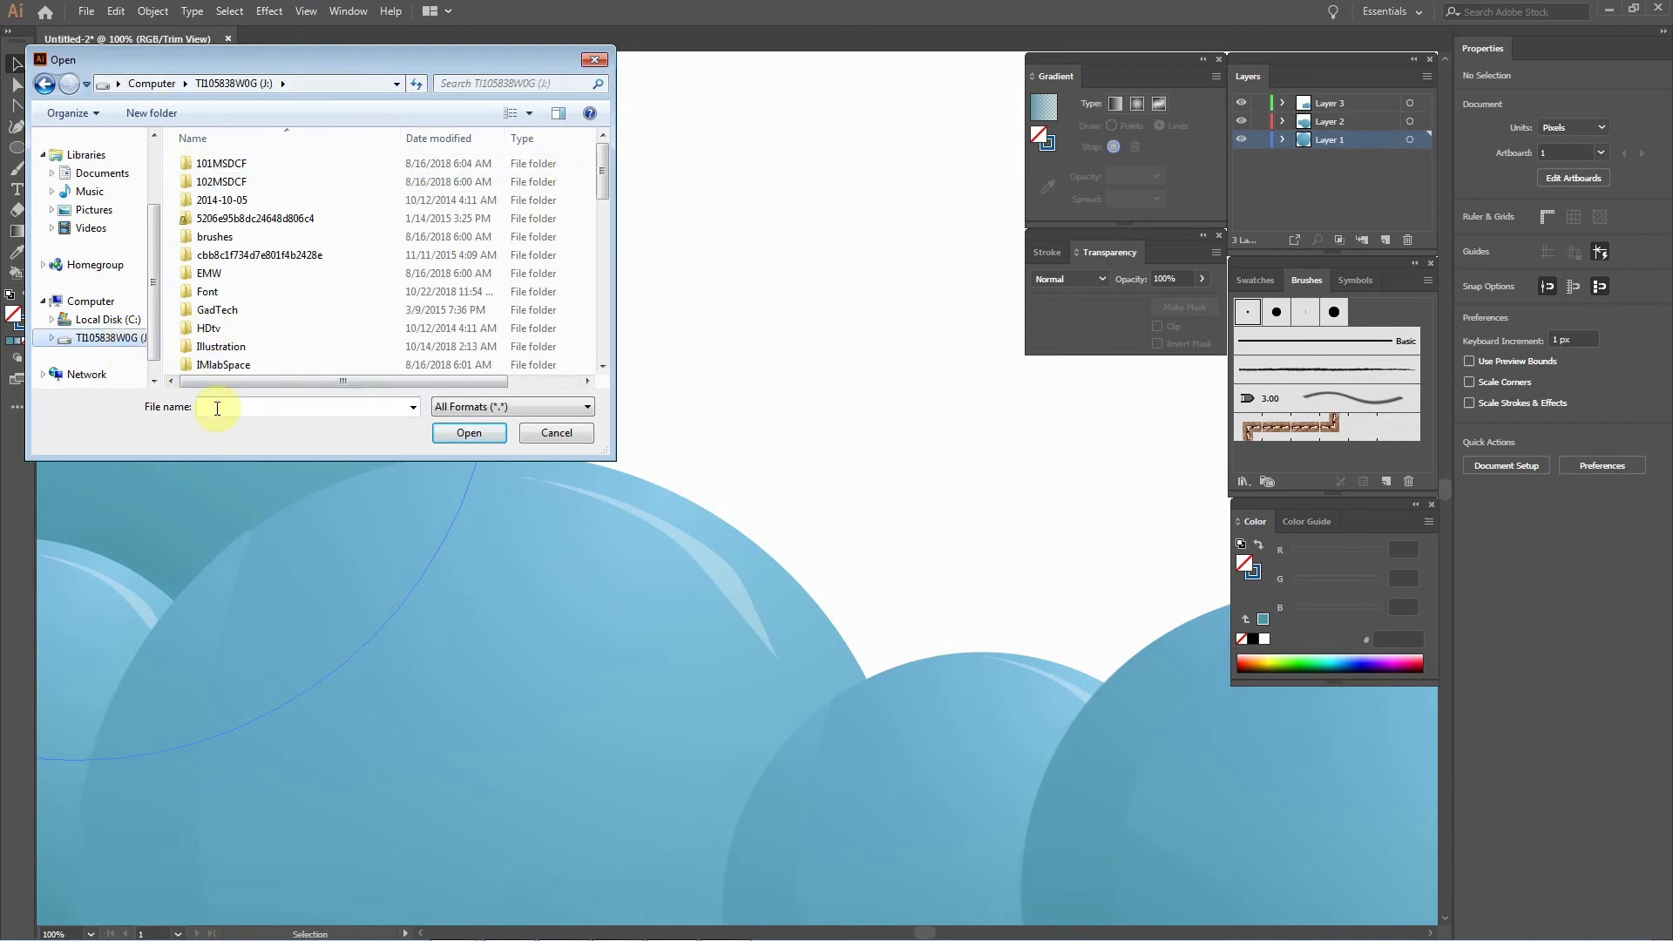
double_click(223, 345)
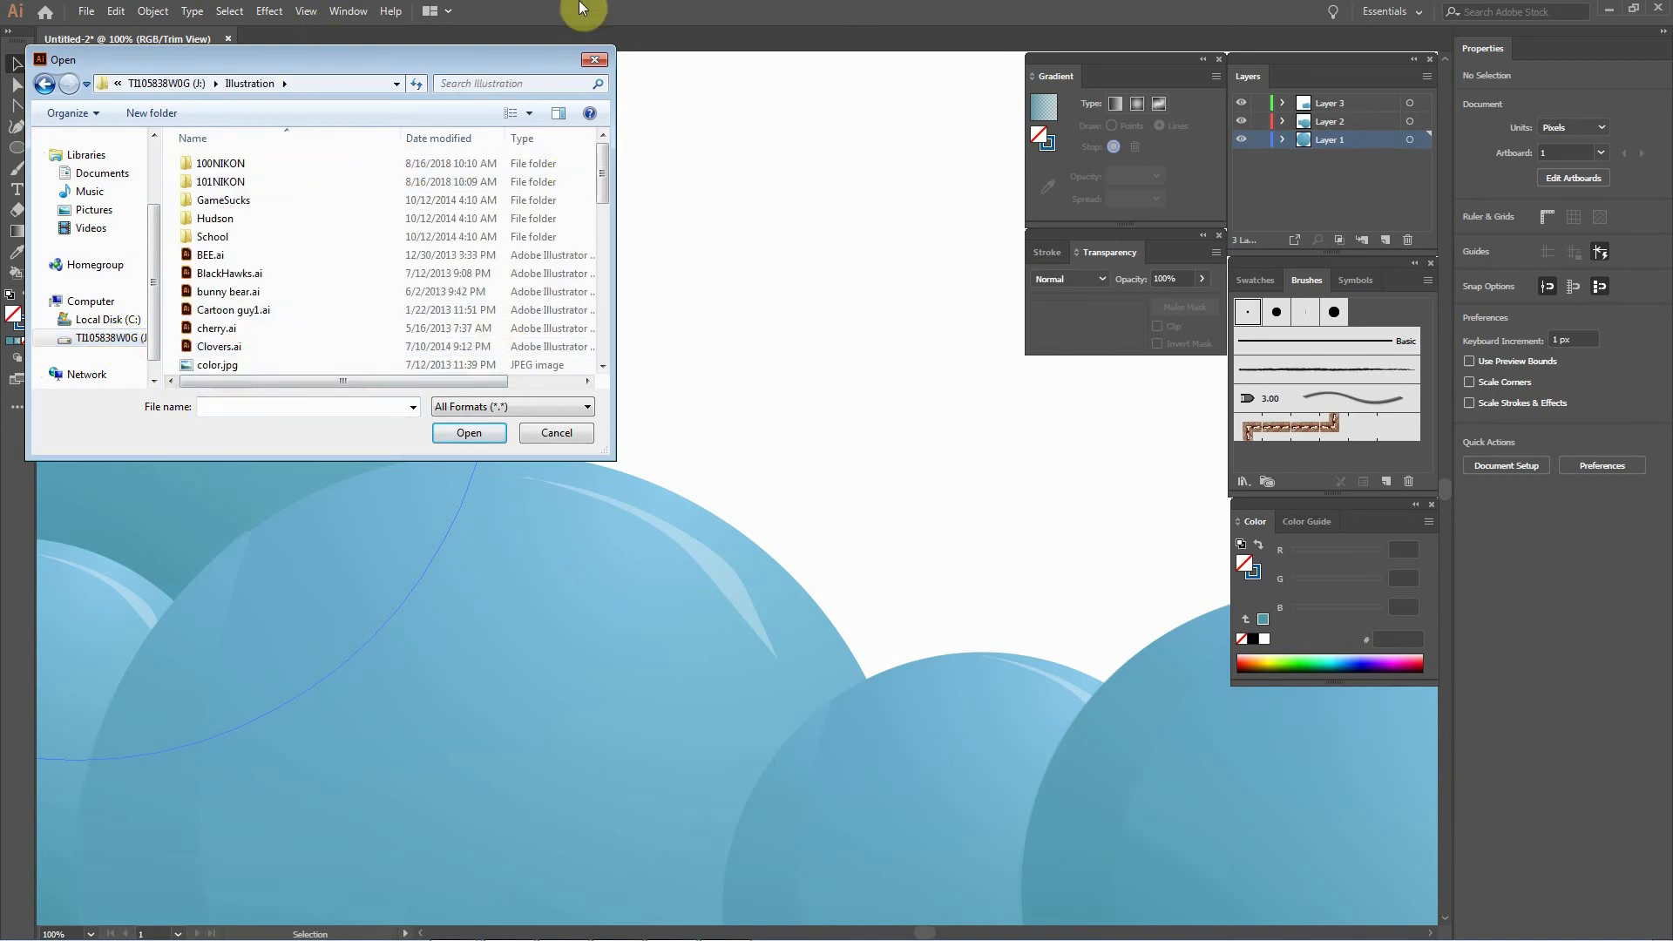
Open ElPhint.ai from the Illustration folder, ignoring the missing linked file 001.jpg.
left_click_drag(602, 167, 611, 273)
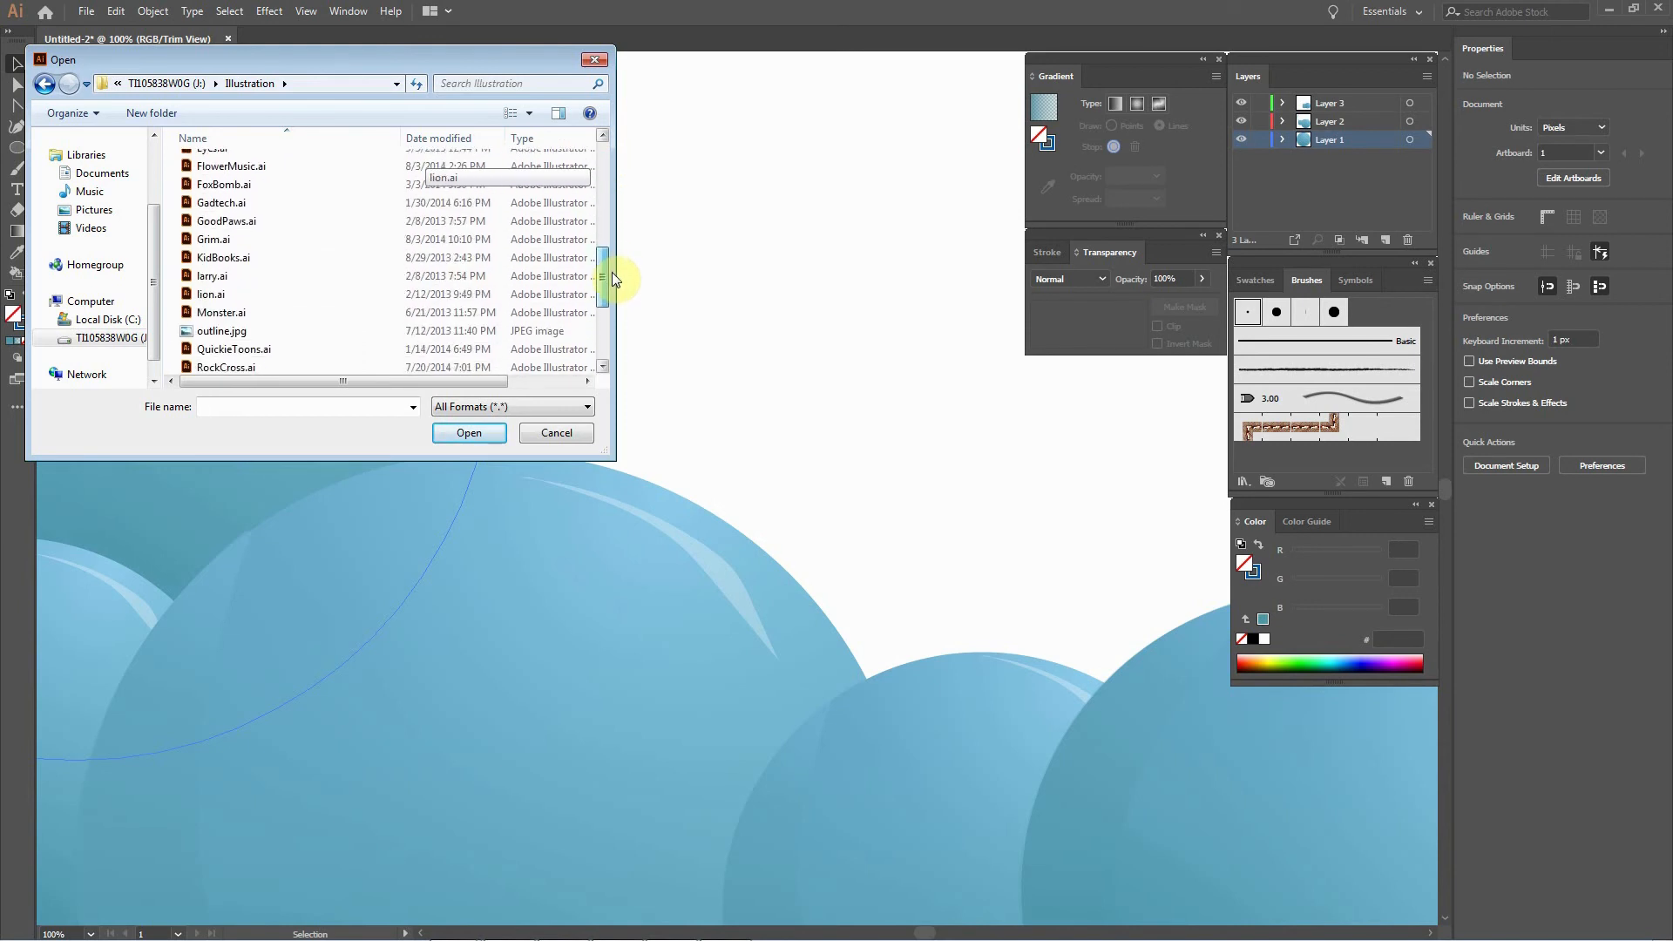
left_click_drag(612, 272, 615, 301)
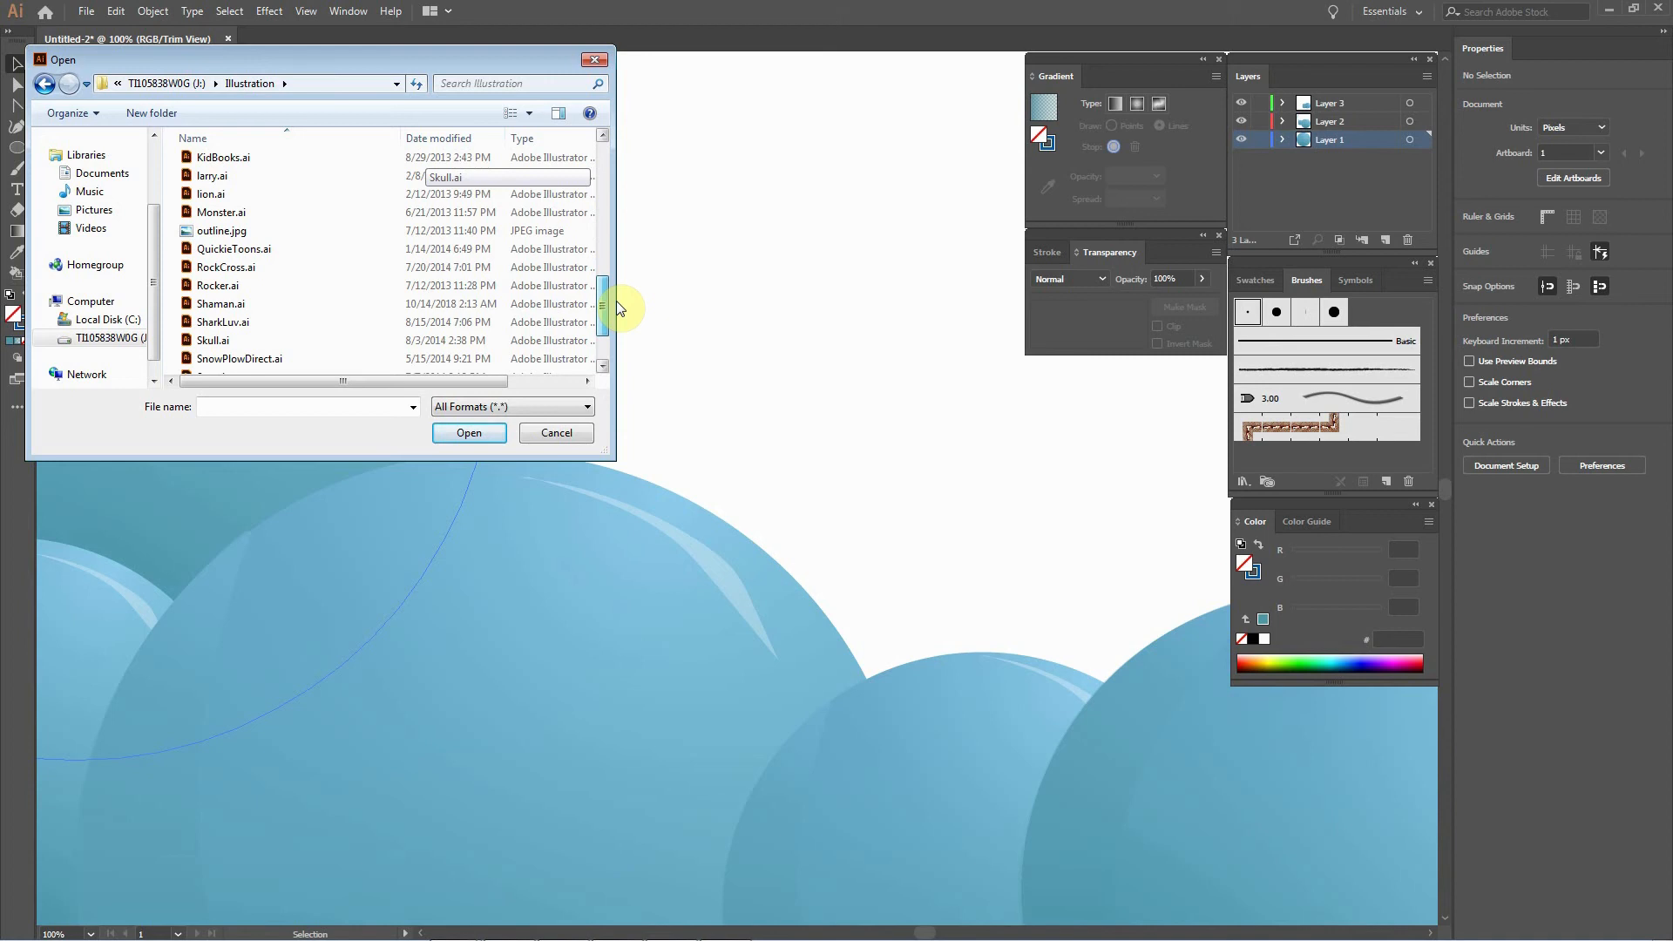
left_click_drag(616, 301, 616, 317)
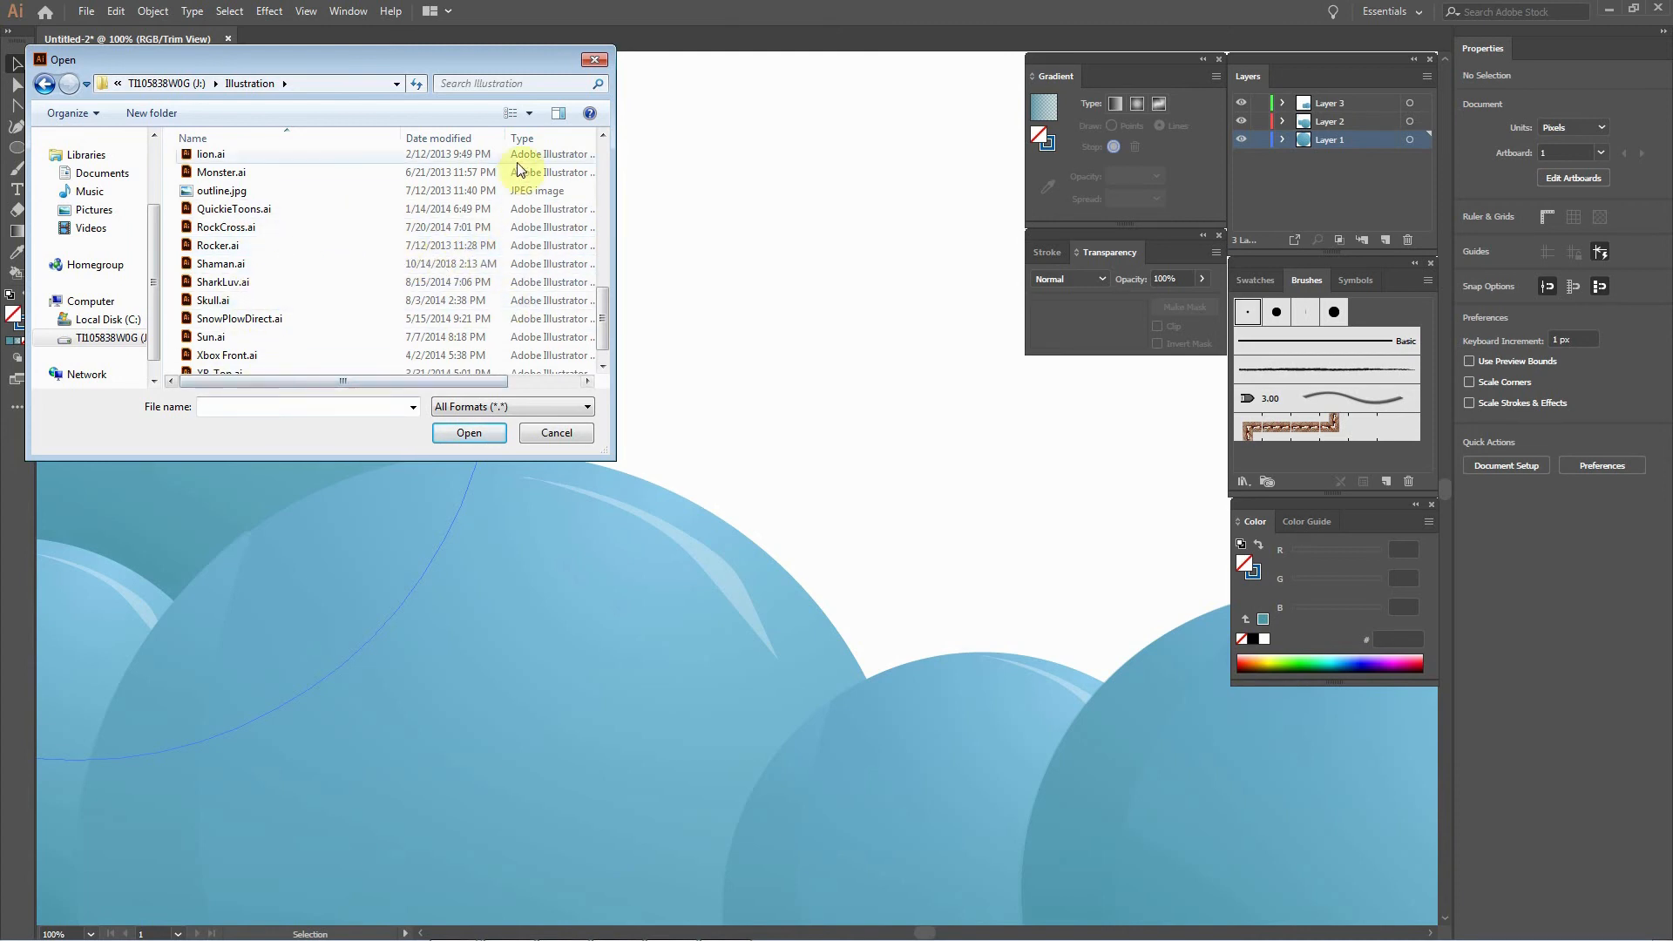
left_click_drag(600, 308, 604, 247)
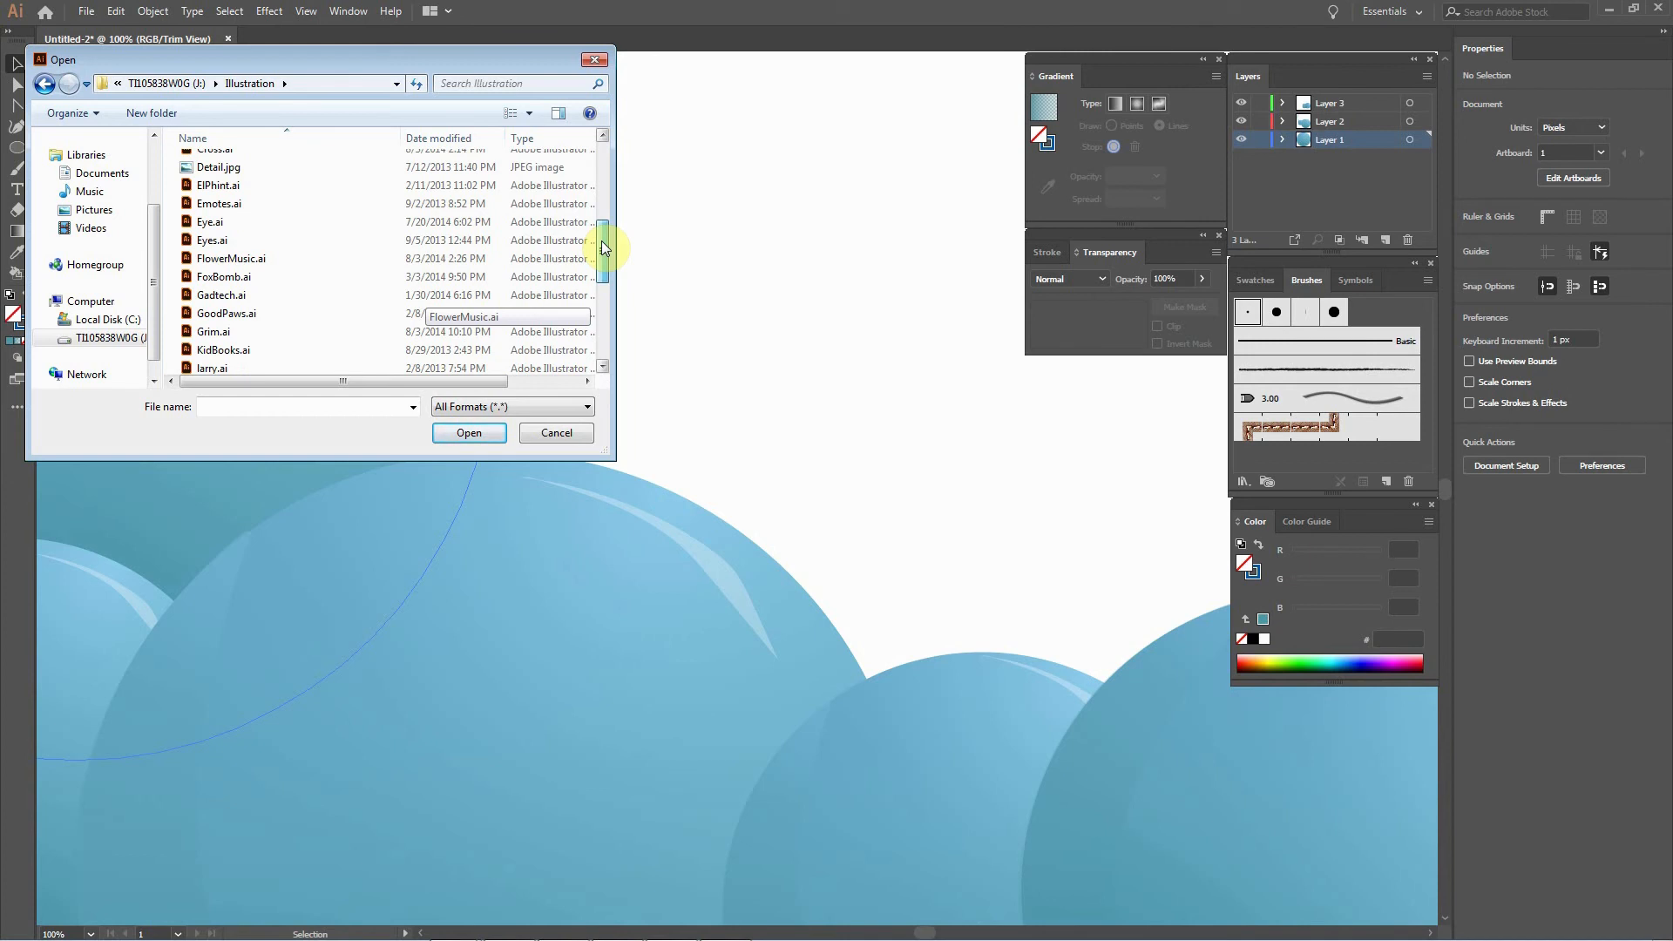
left_click_drag(603, 247, 599, 229)
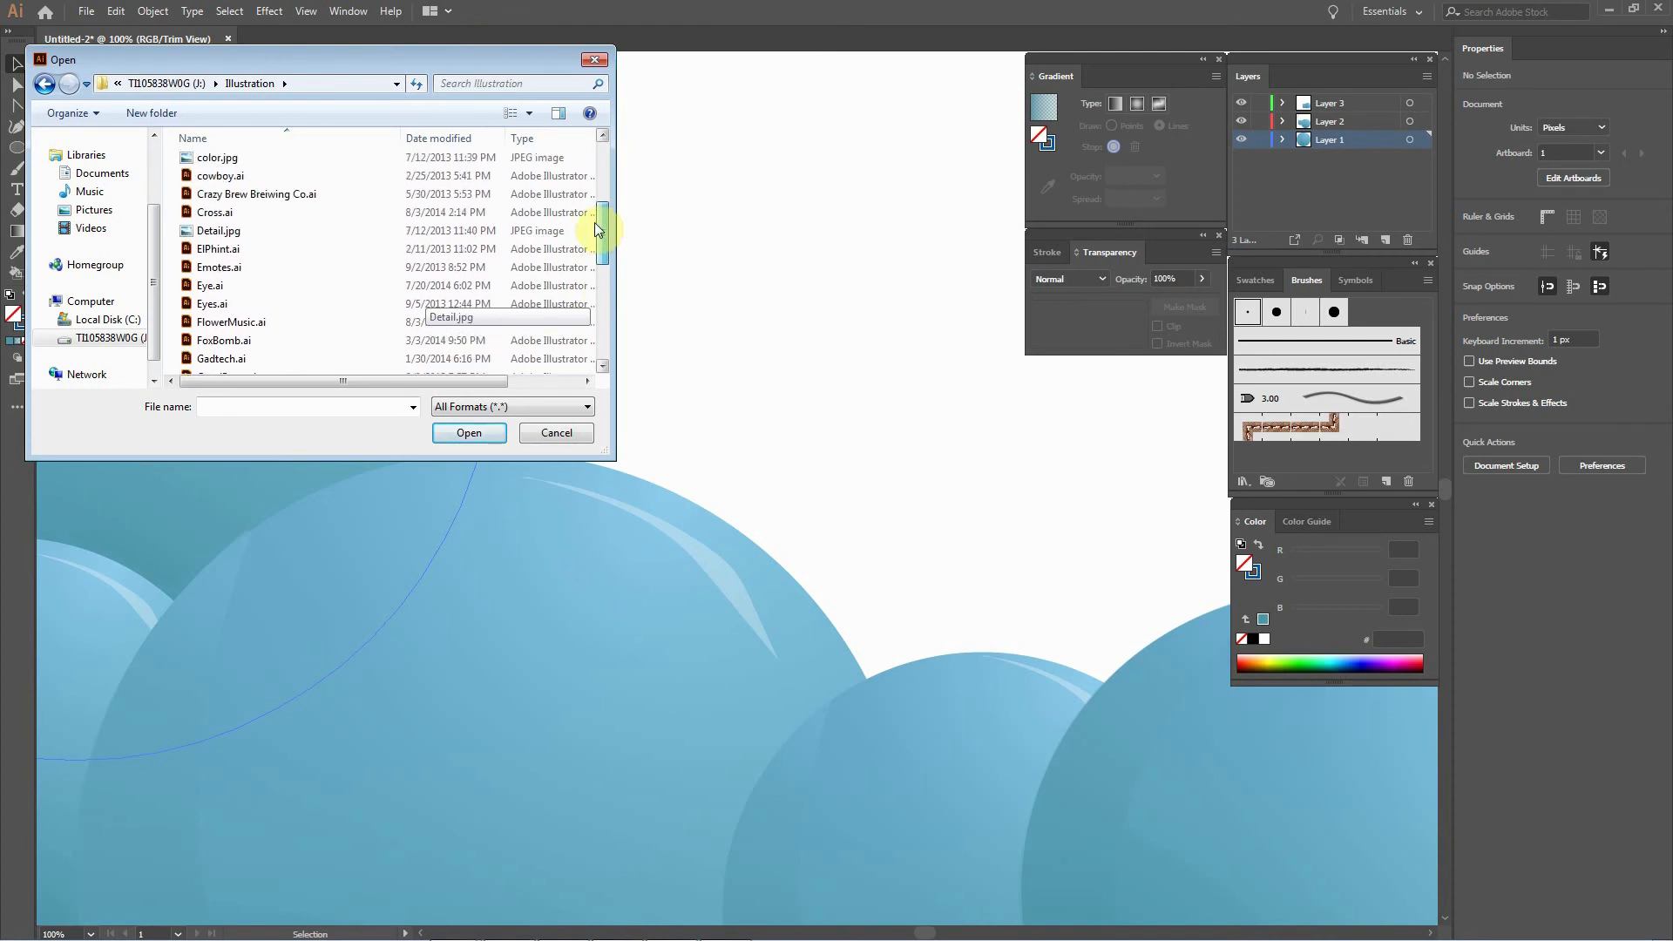
left_click(210, 252)
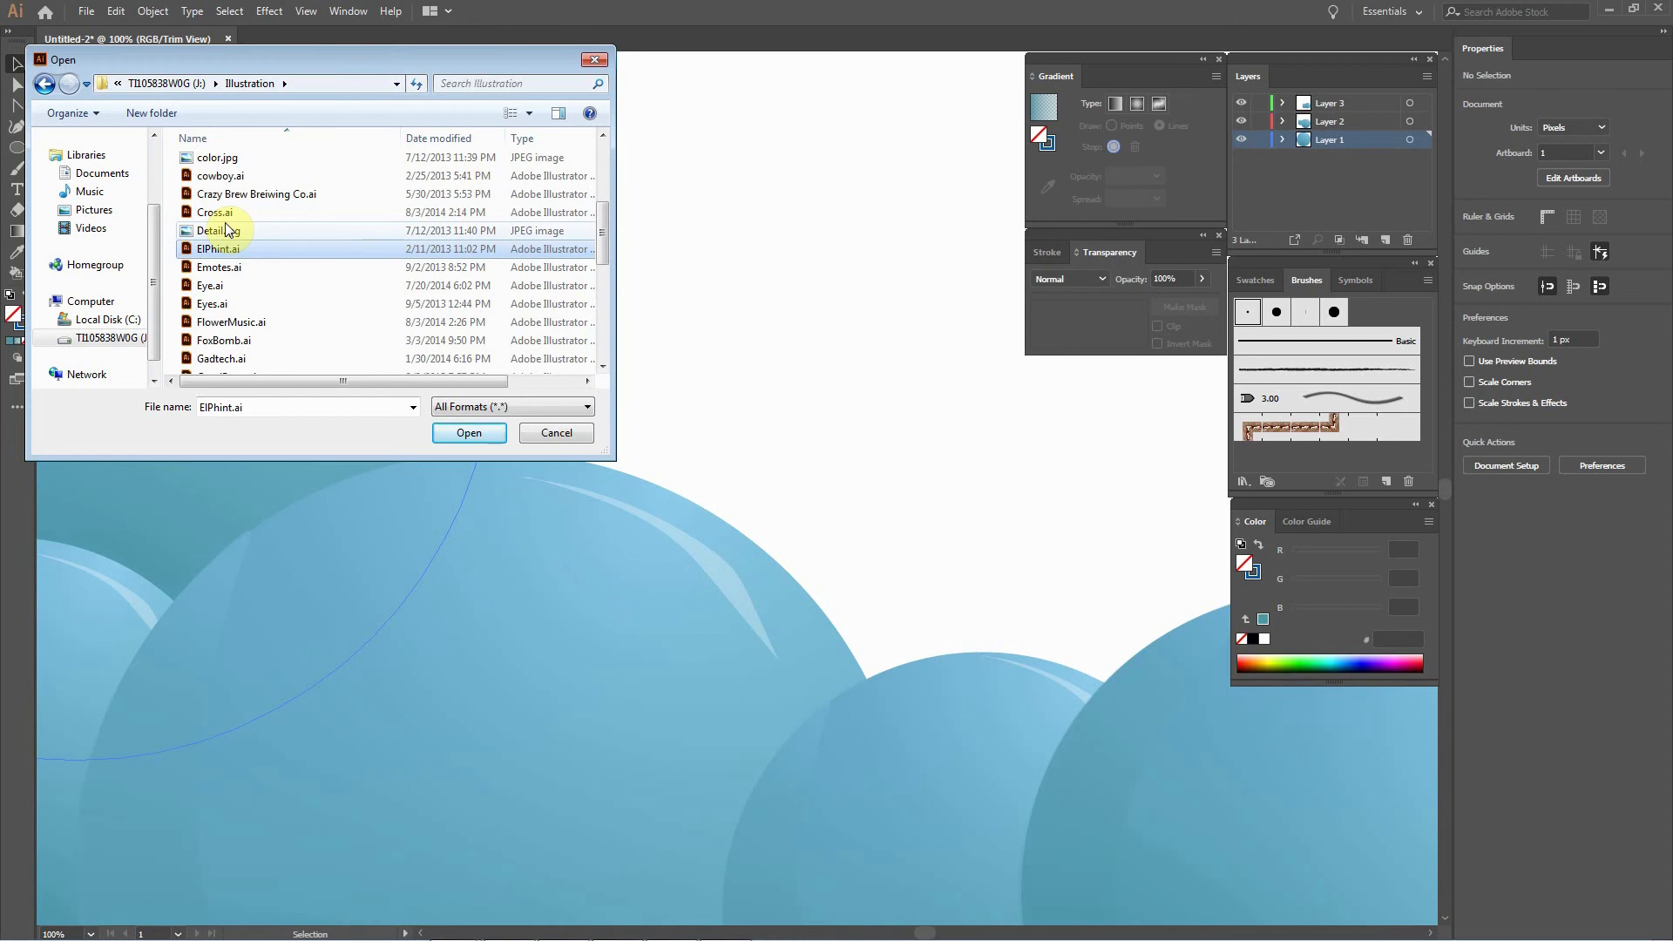
left_click(213, 251)
double_click(215, 253)
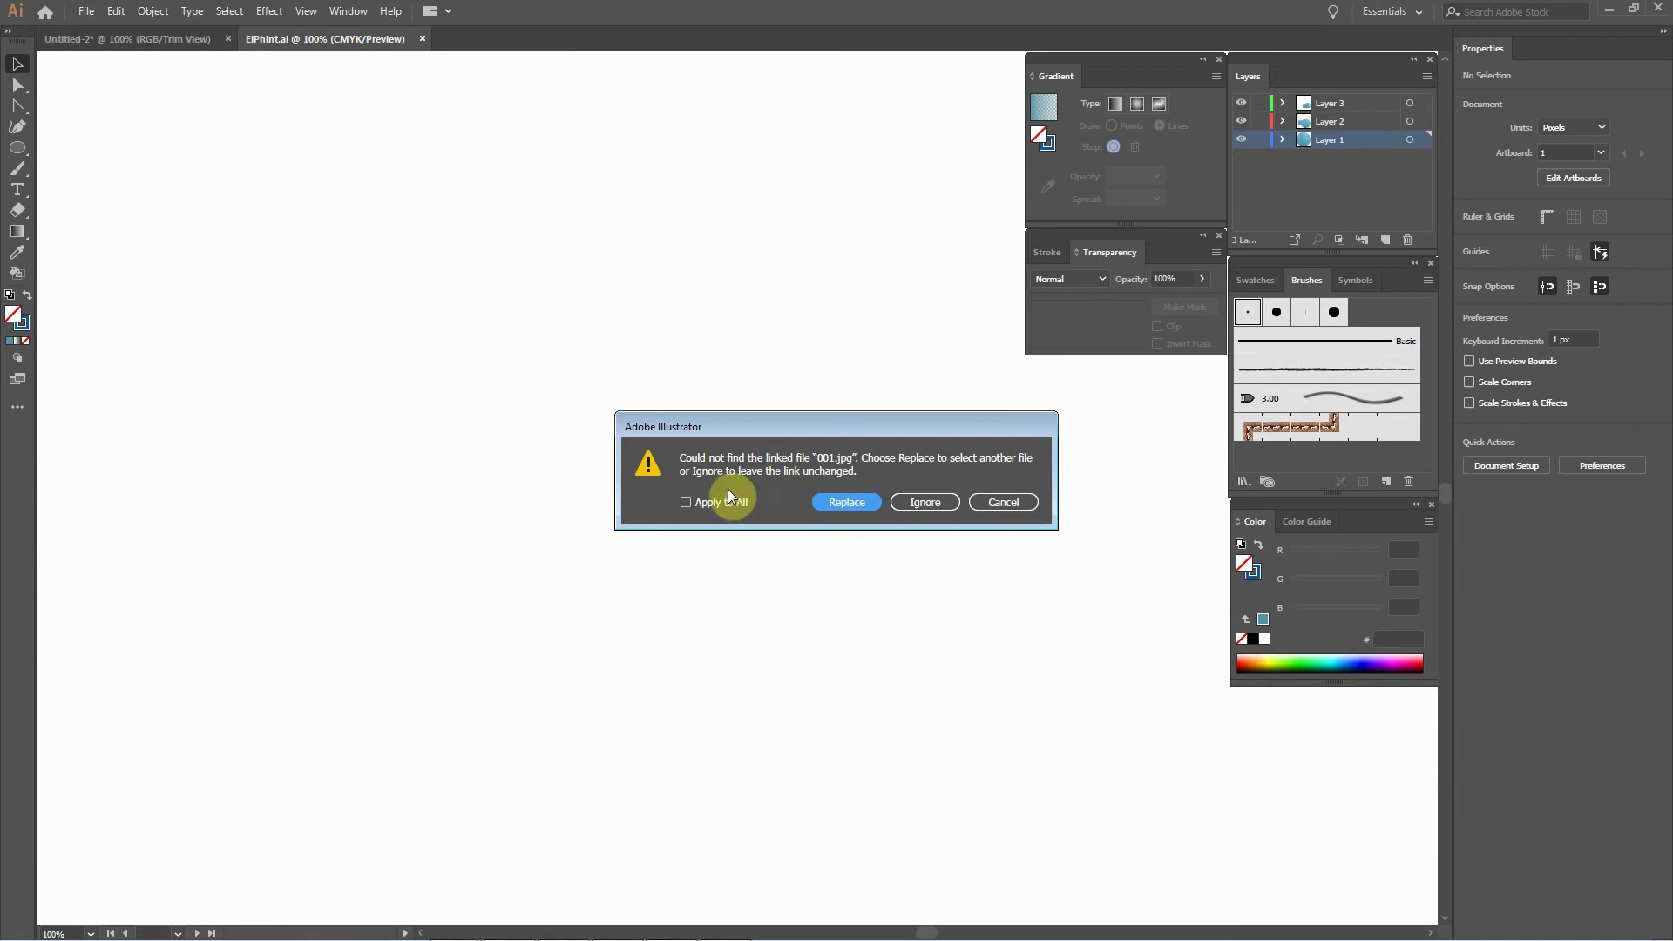
left_click(892, 502)
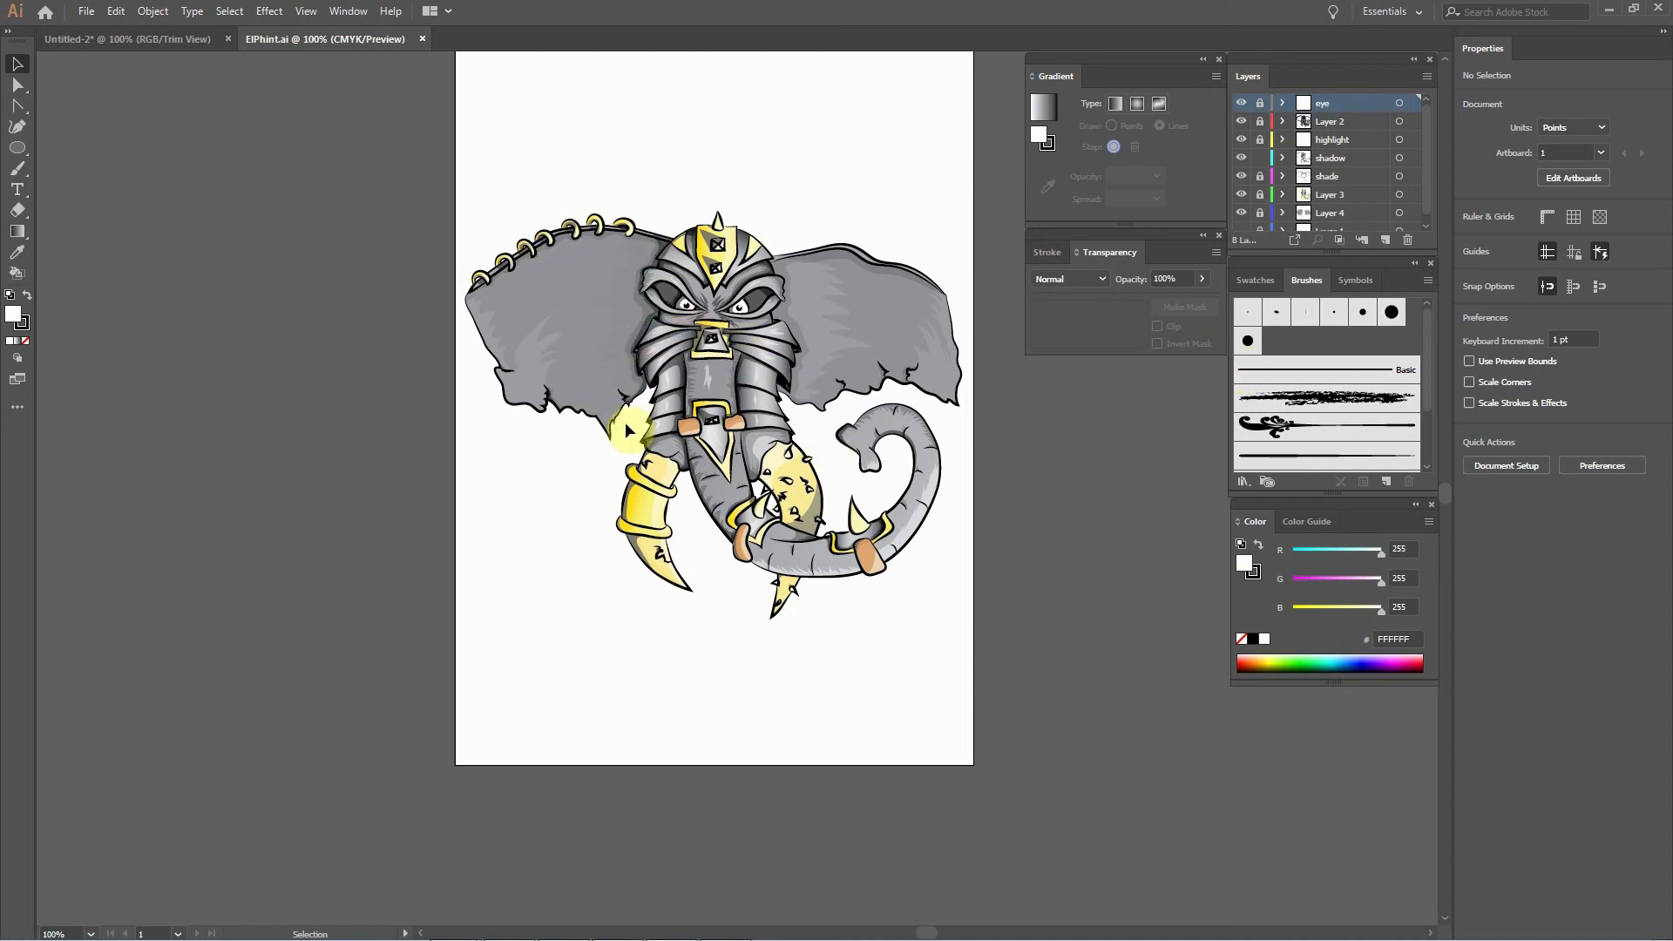
Select across the whole elephant head artwork and clear the selection.
left_click_drag(448, 178, 948, 664)
left_click(1048, 594)
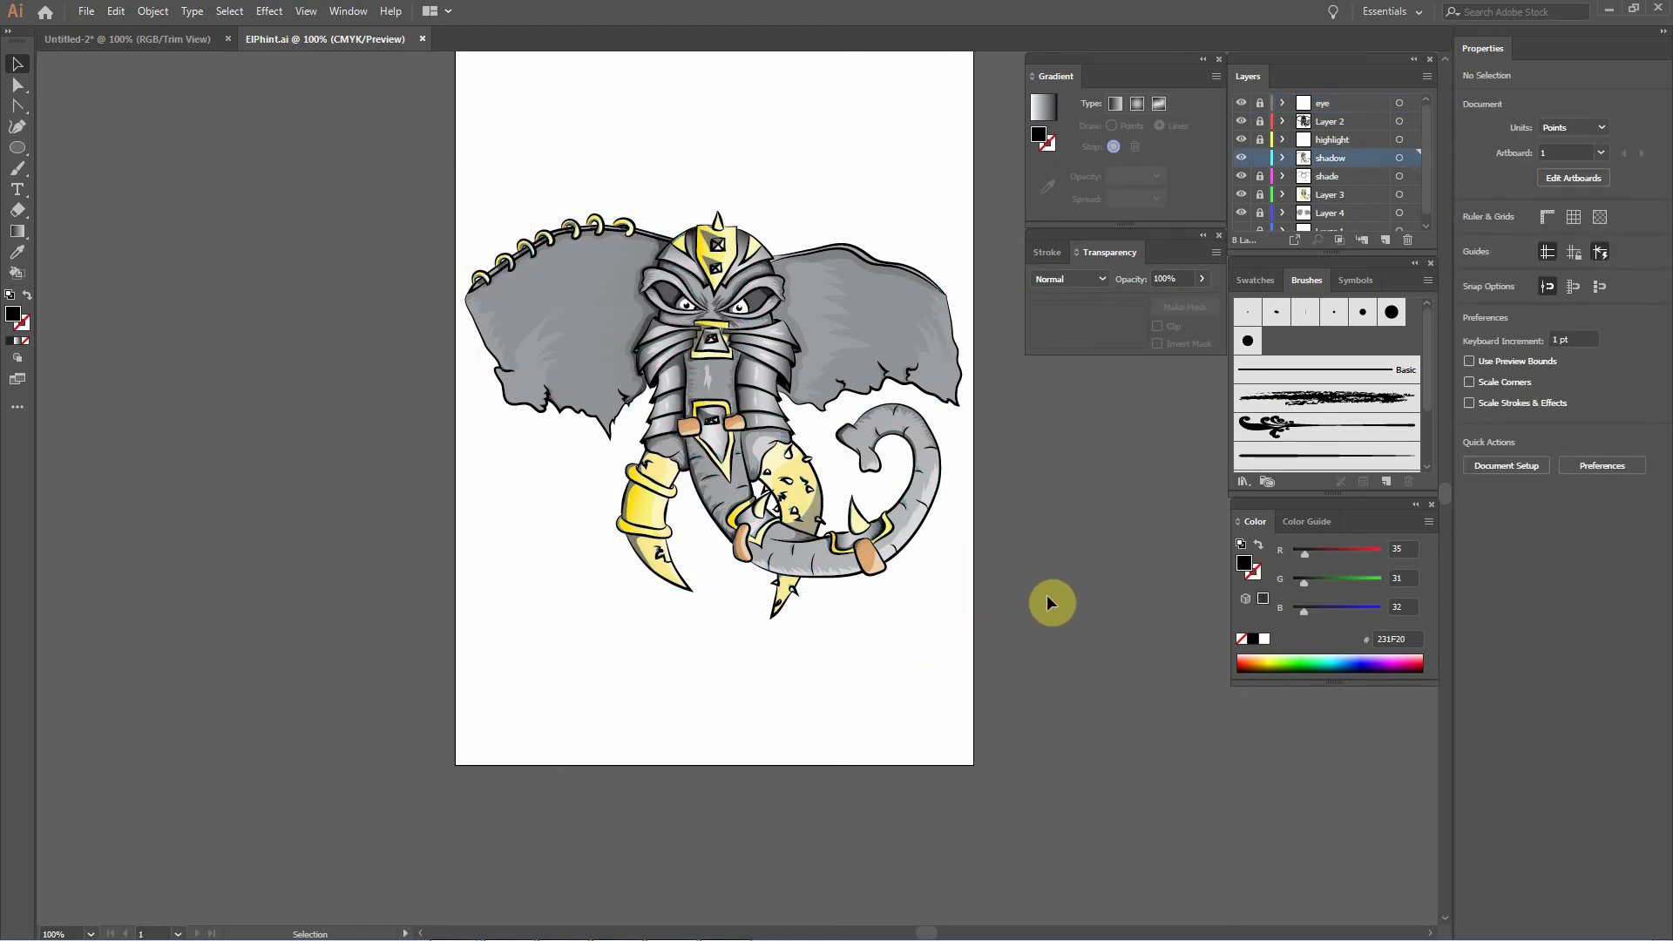
Try to select the whole elephant artwork with a selection frame and clear the selection.
left_click_drag(431, 188, 1002, 649)
left_click(1064, 645)
left_click(877, 613)
left_click_drag(349, 182, 964, 687)
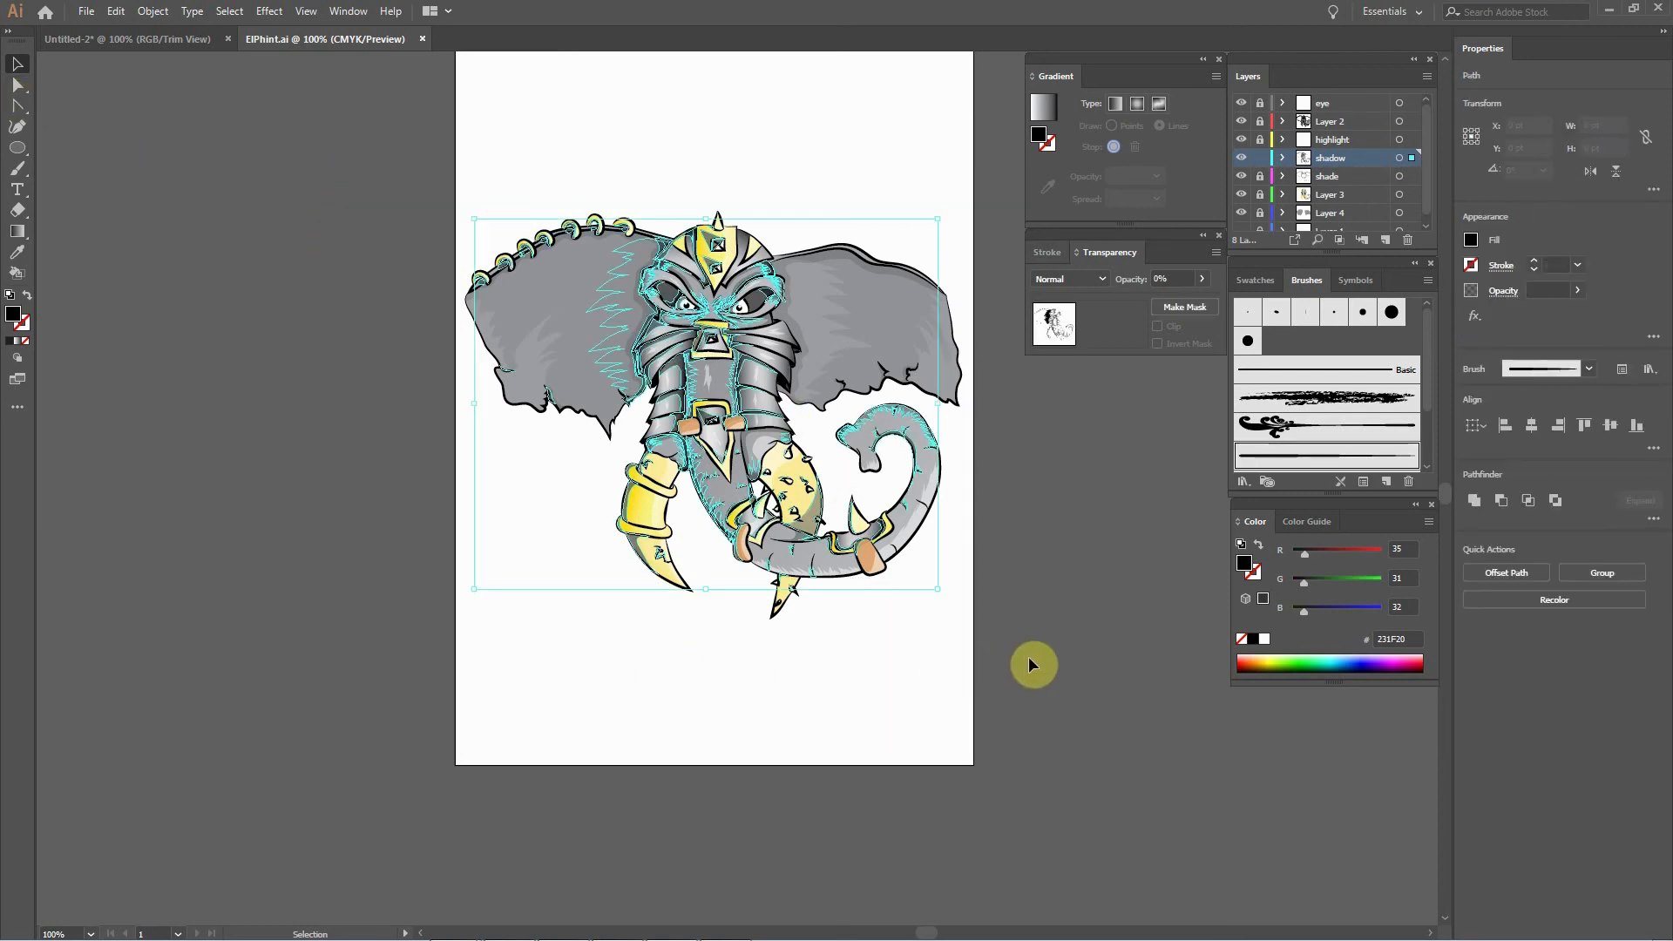
left_click(1091, 619)
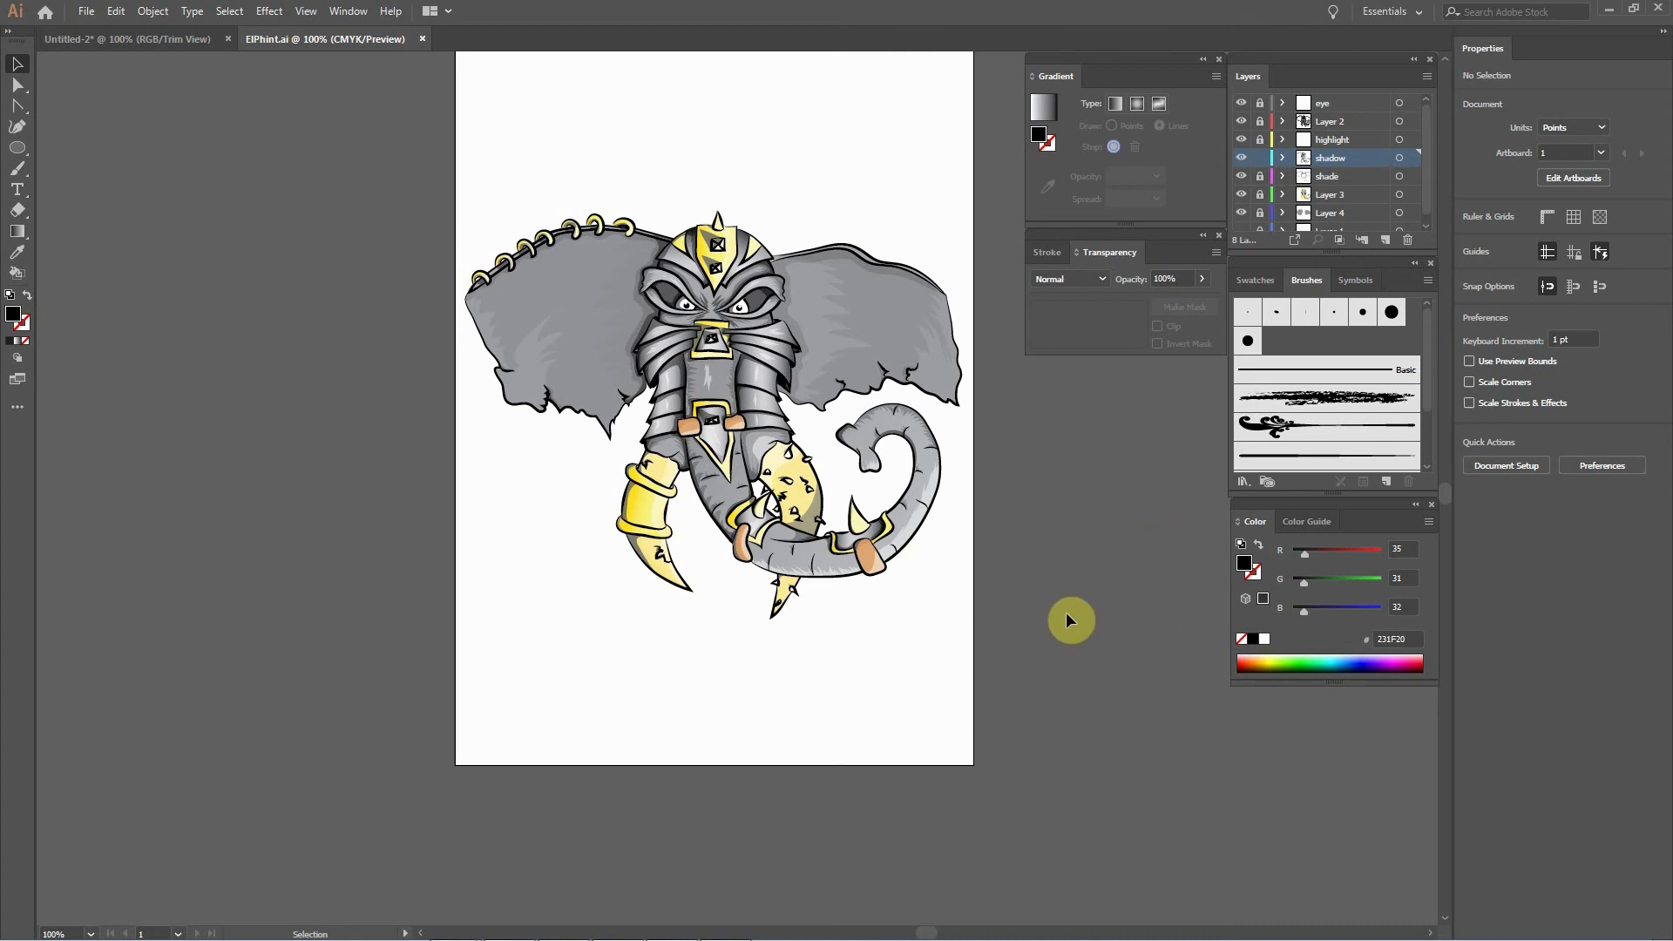
Unlock the eye, Layer 2, highlight, shade, Layer 3 and Layer 4 layers, leaving Layer 1 locked.
left_click(1260, 103)
left_click(1260, 122)
left_click(1259, 140)
left_click(1260, 176)
left_click(1260, 194)
left_click(1259, 213)
left_click_drag(1425, 152, 1424, 244)
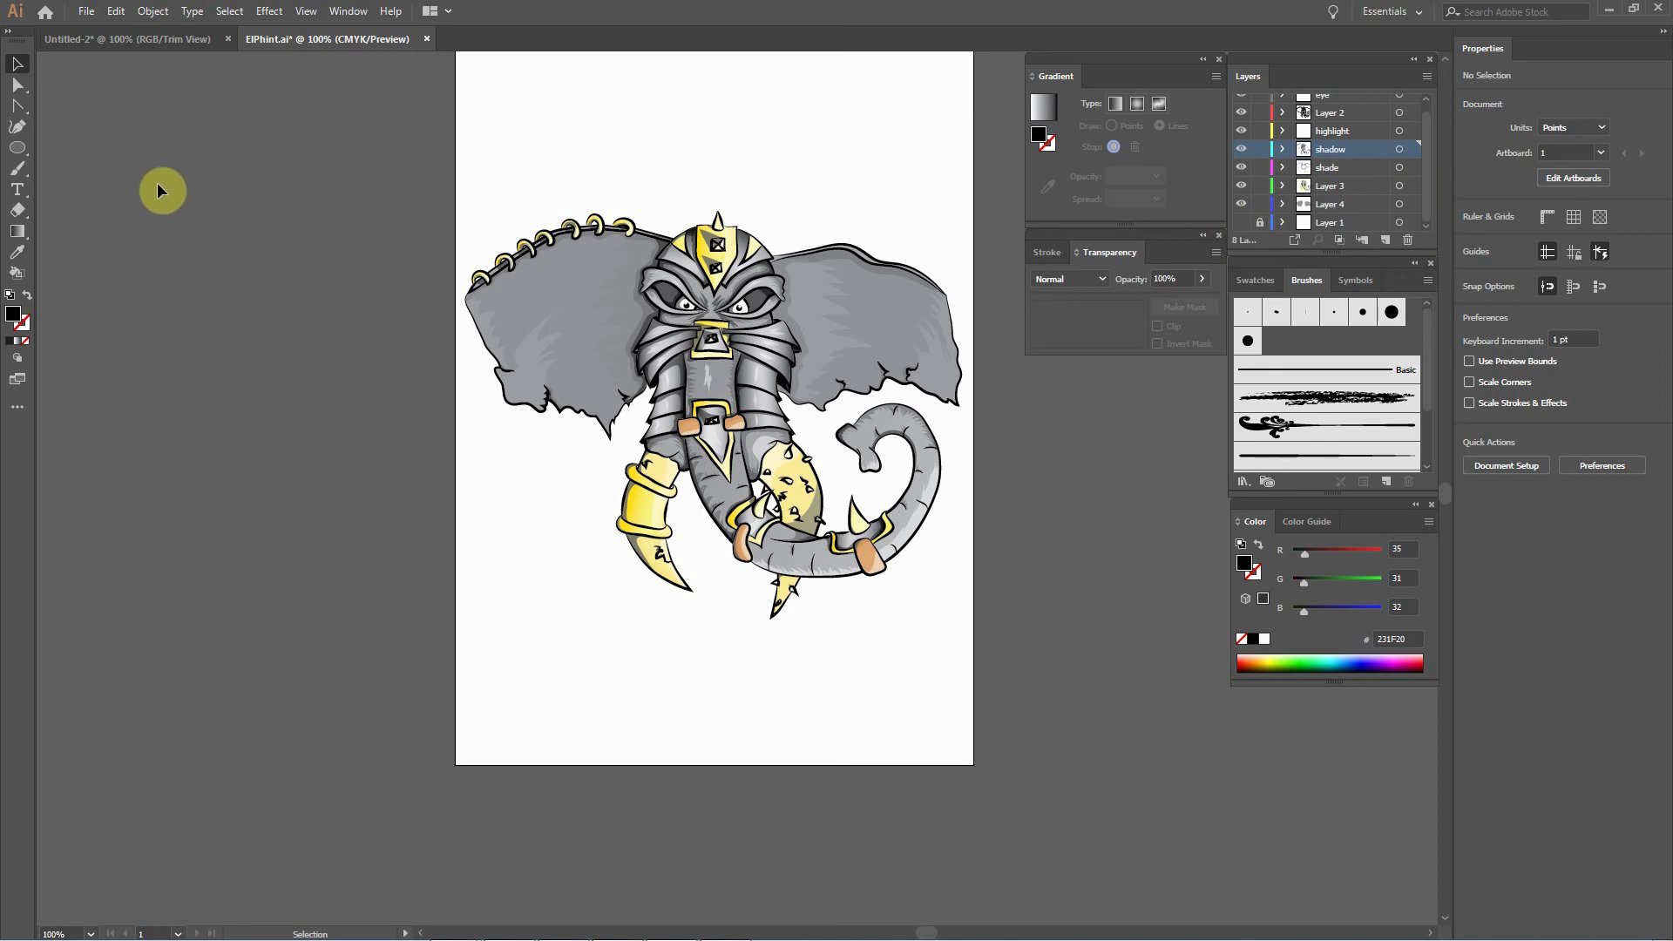
left_click(334, 15)
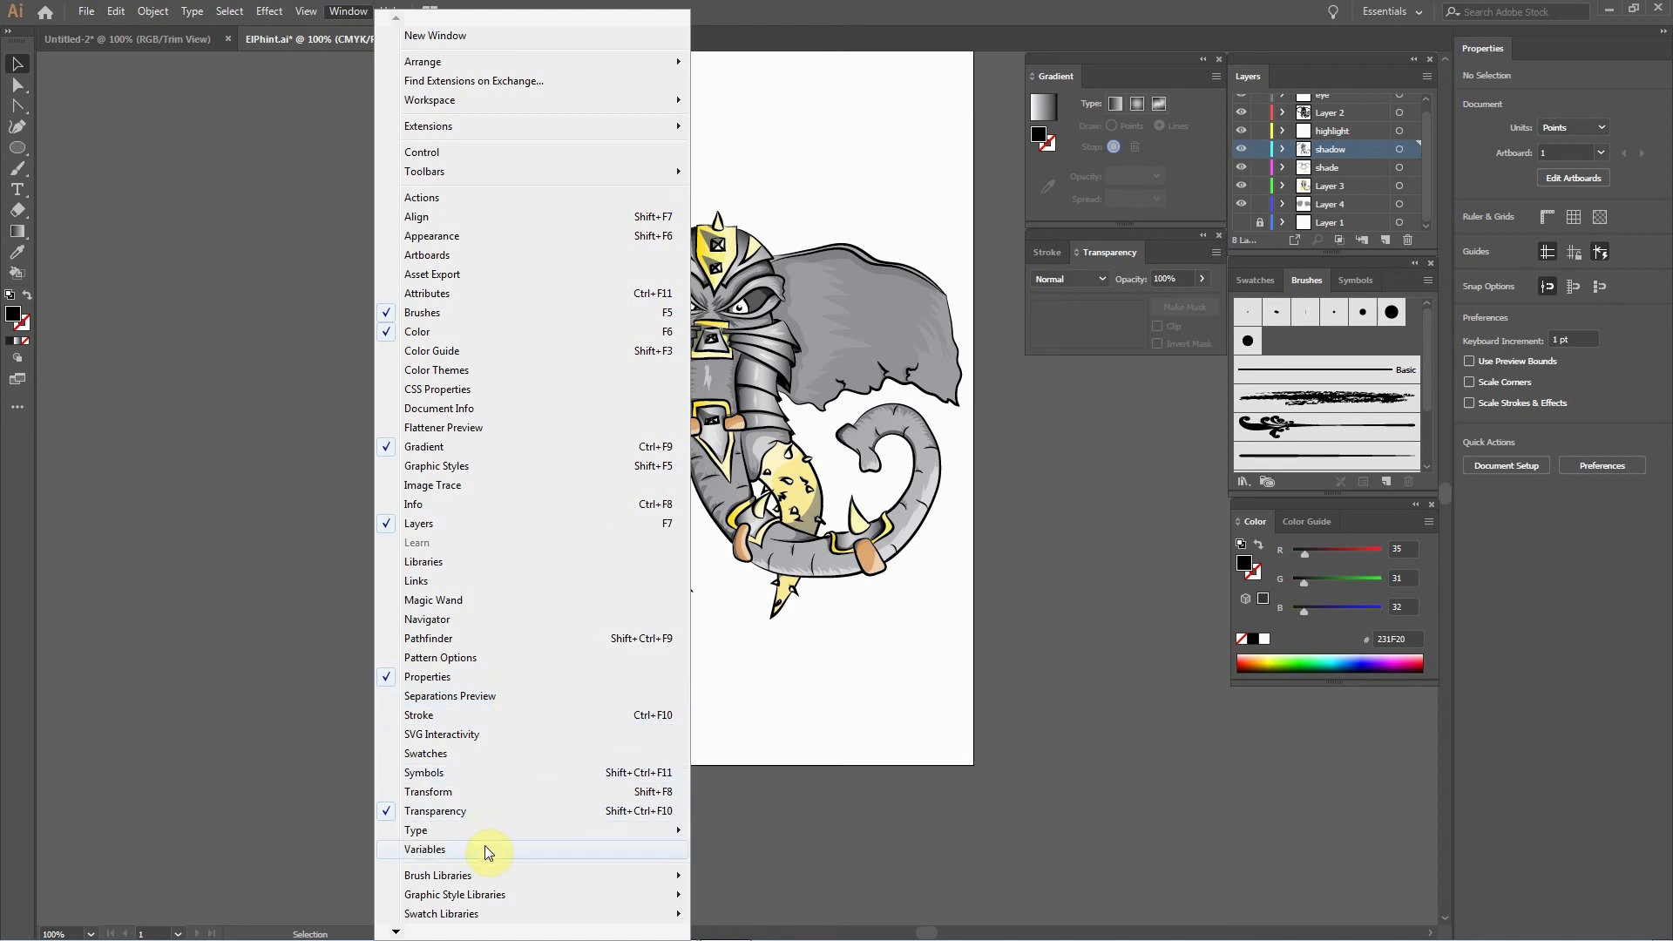
left_click(442, 639)
left_click(279, 596)
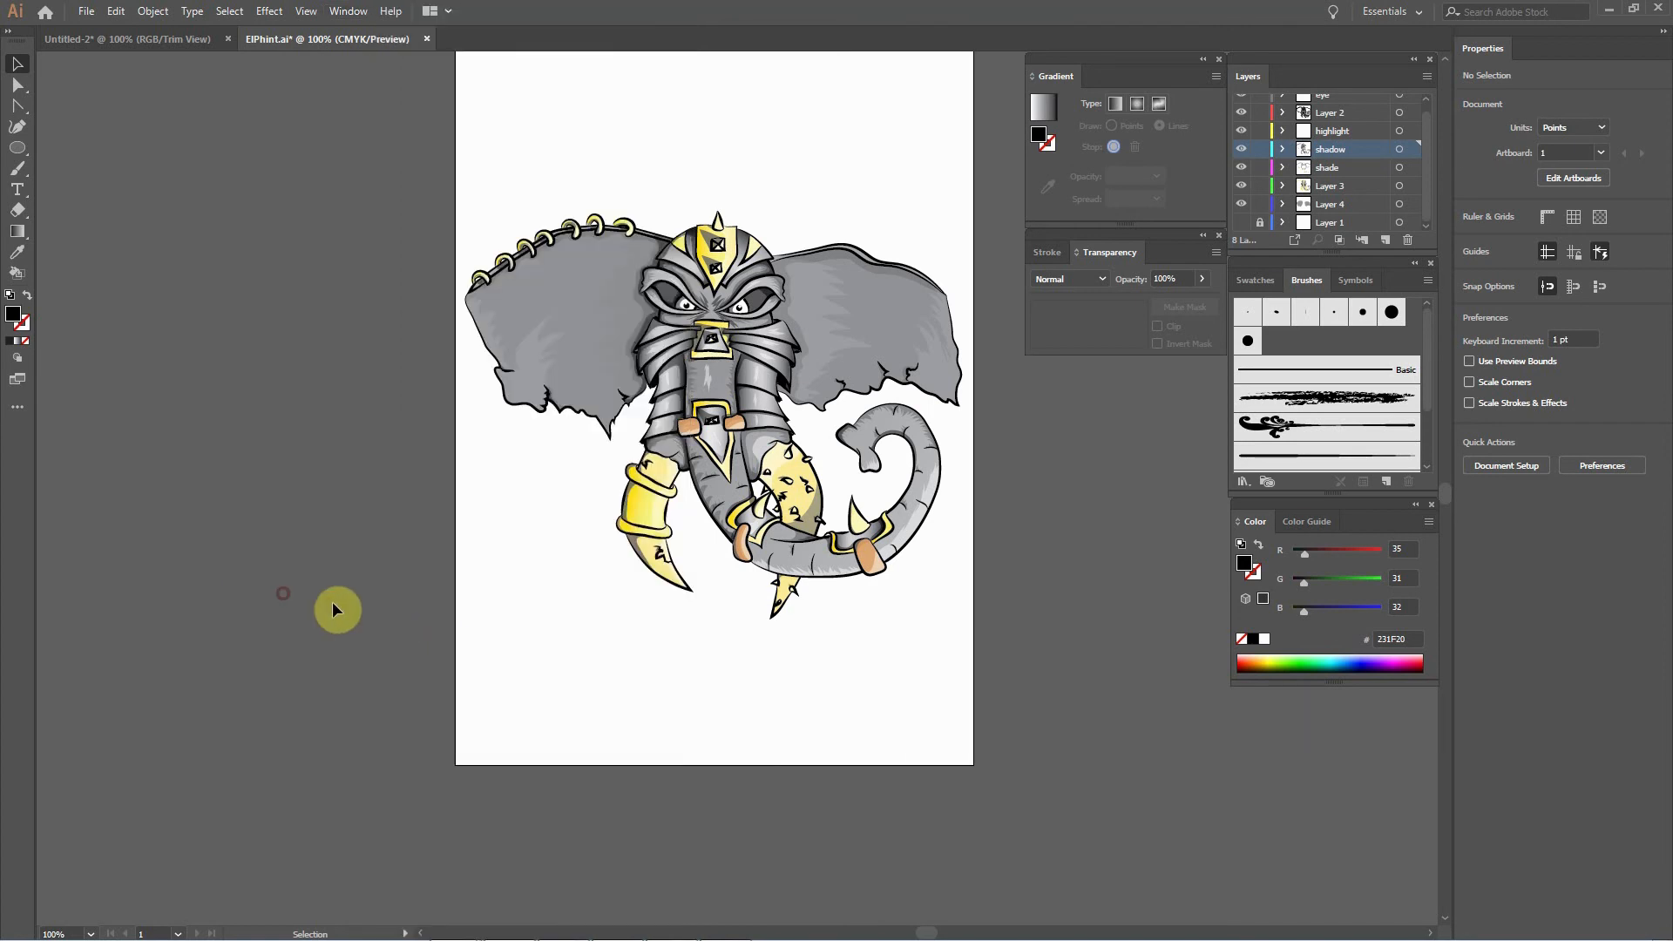
left_click(348, 11)
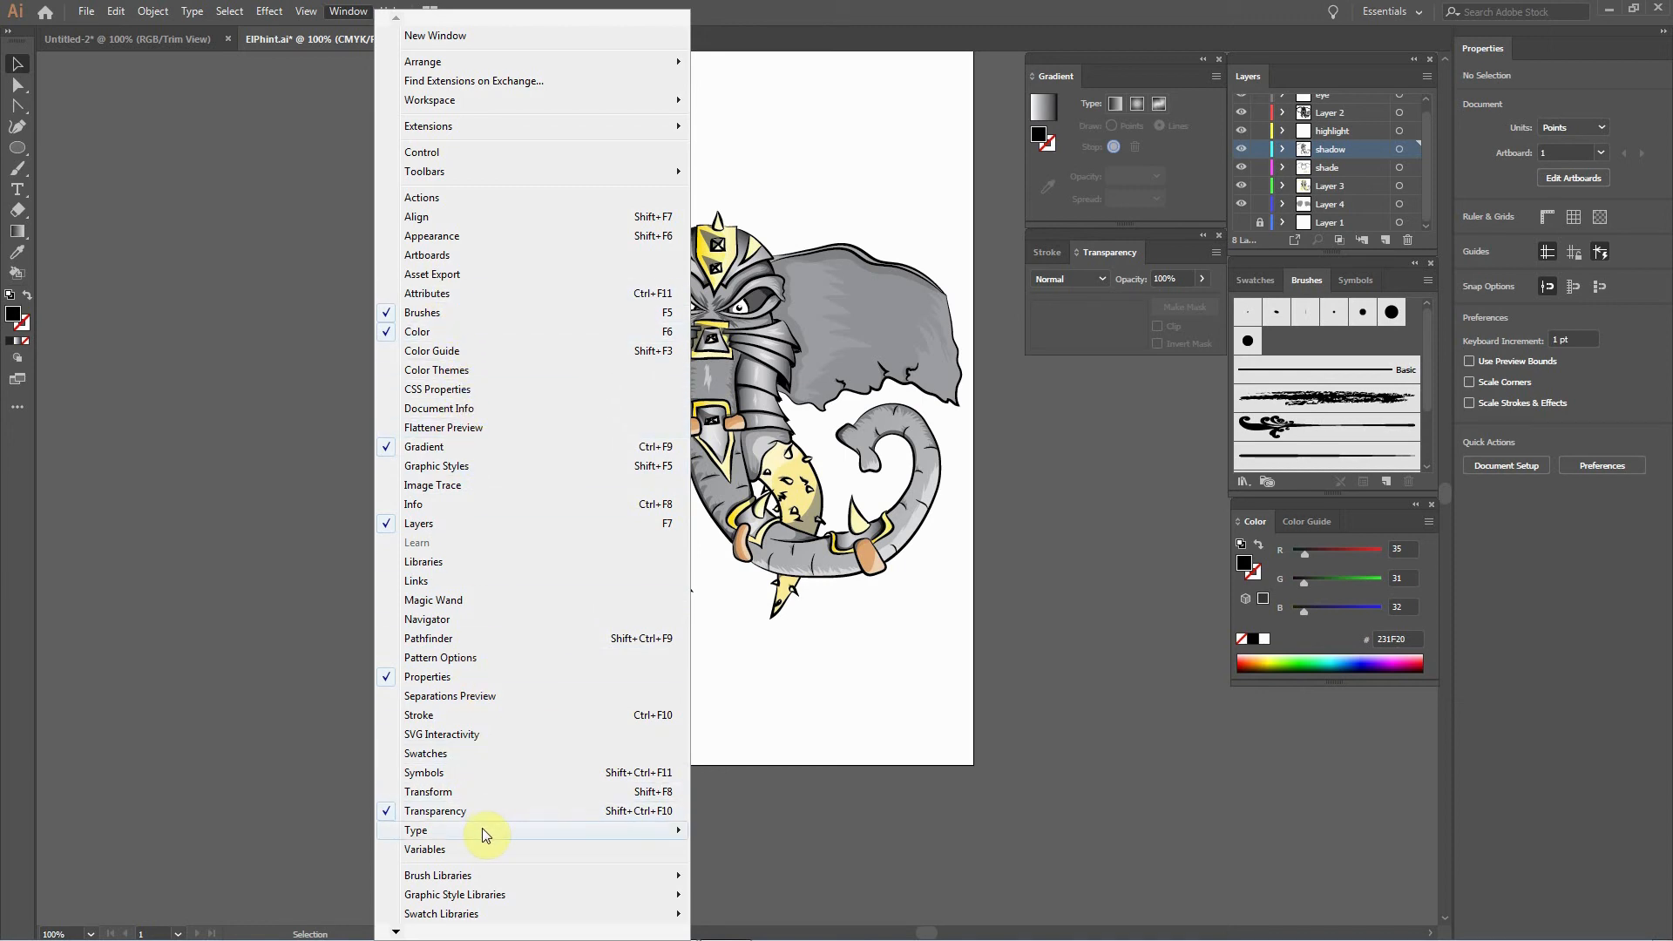
mouse_move(483, 832)
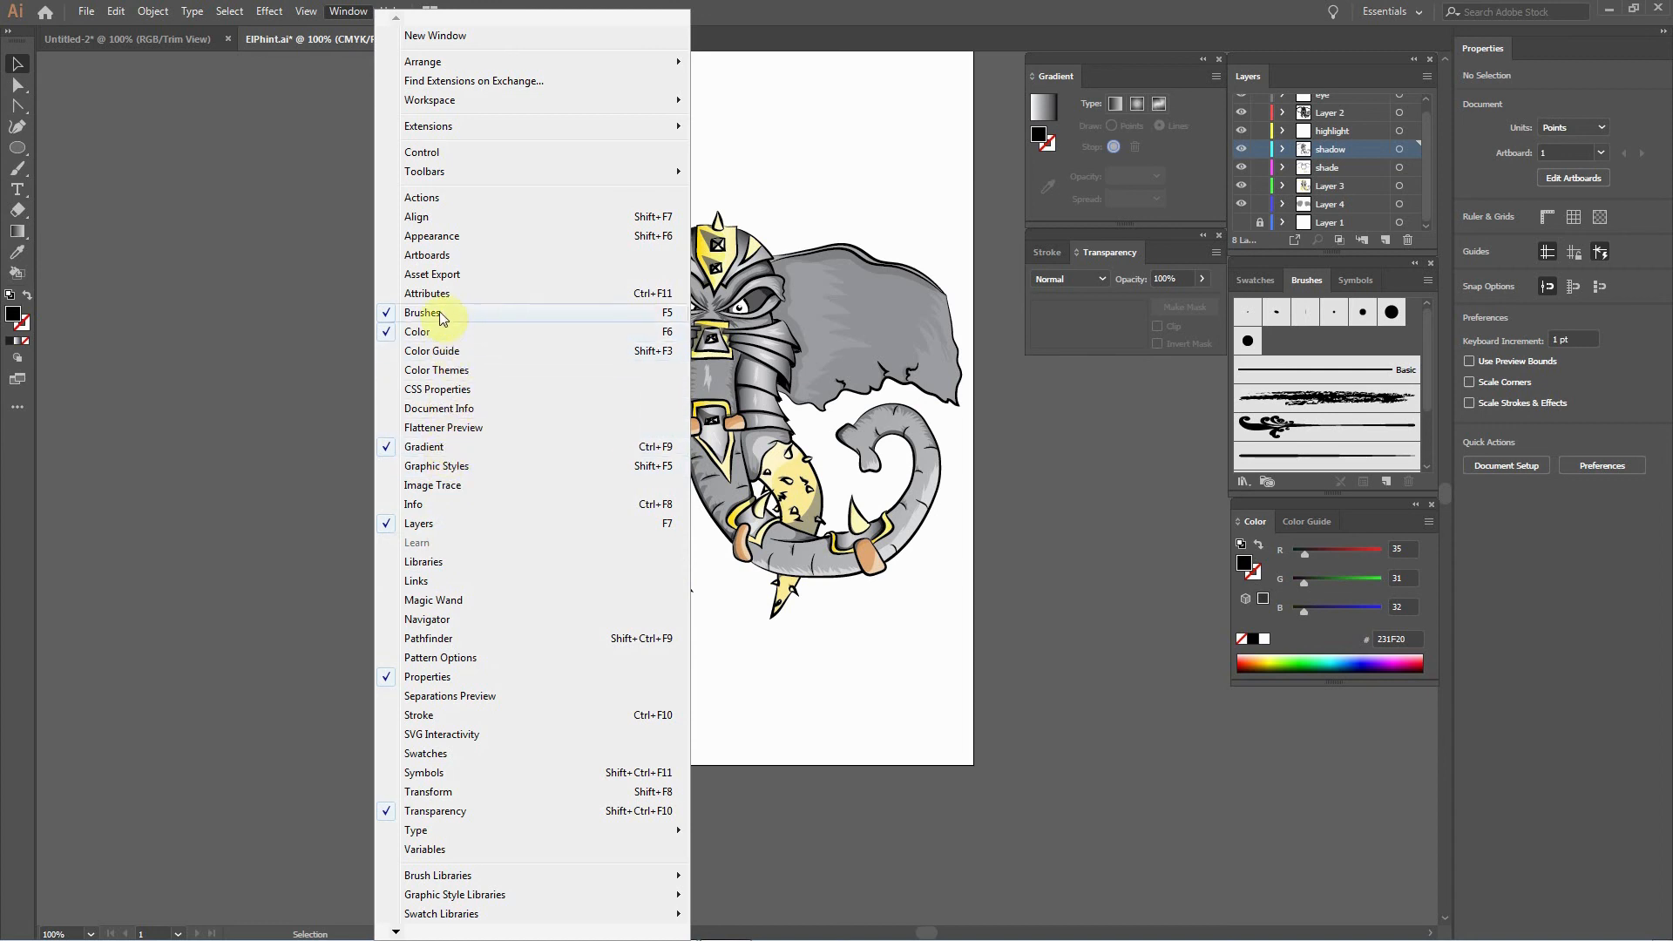
left_click(202, 257)
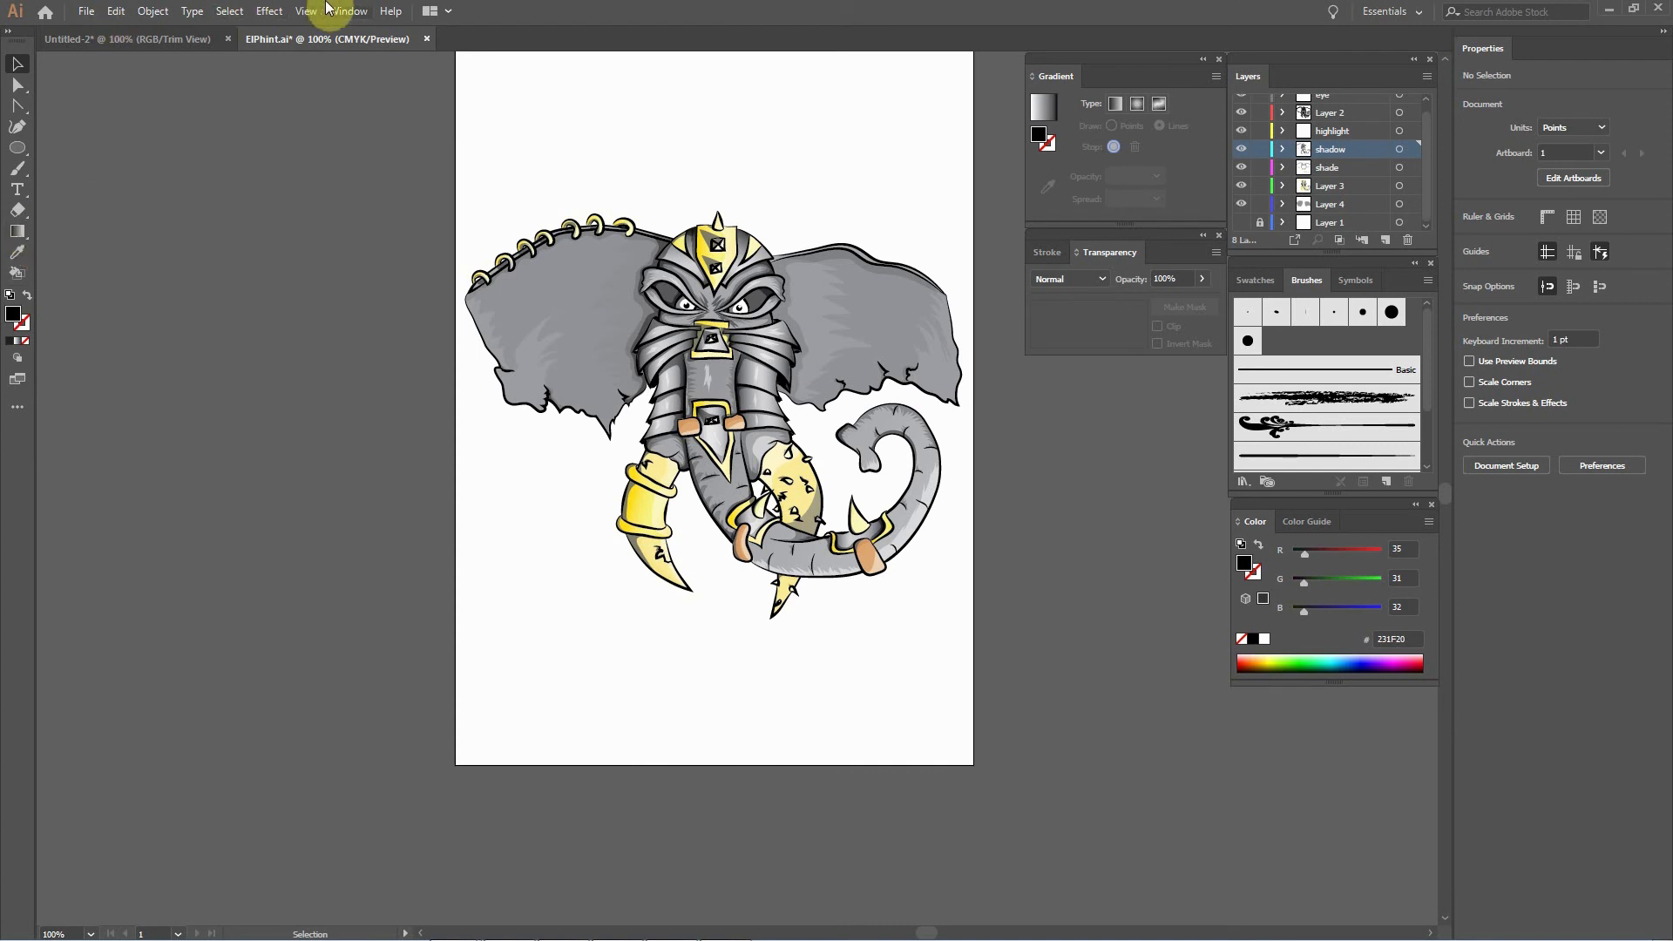
Find the Puppet Warp Tool among all available tools and add it to the toolbar.
left_click(17, 416)
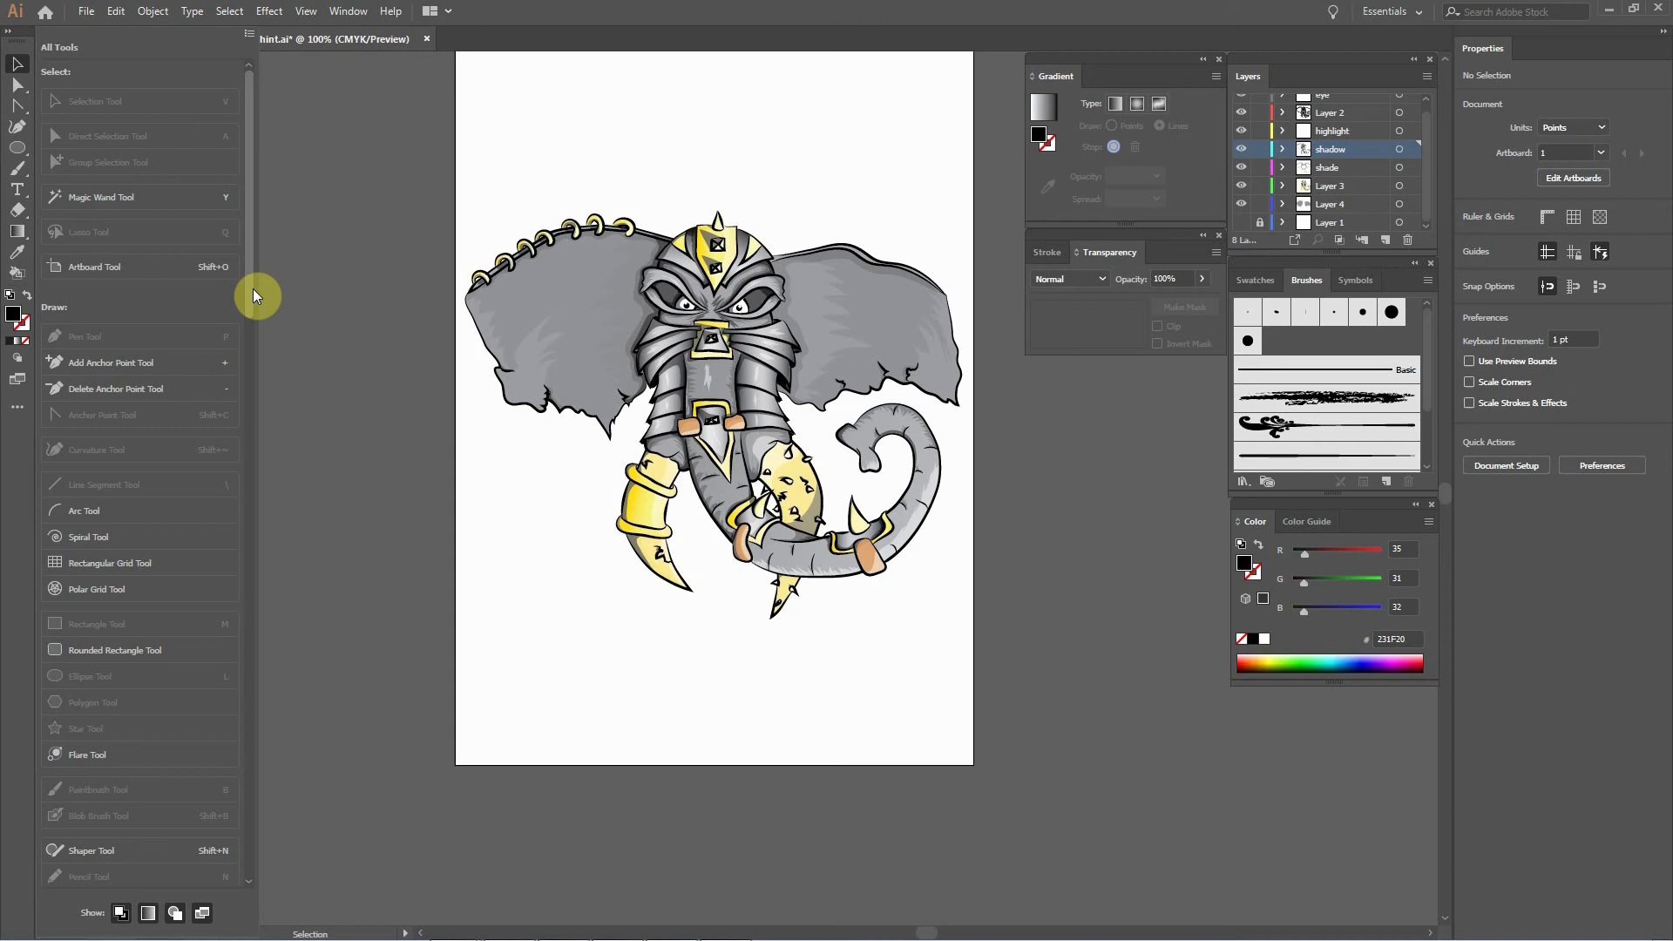
left_click_drag(248, 284, 266, 424)
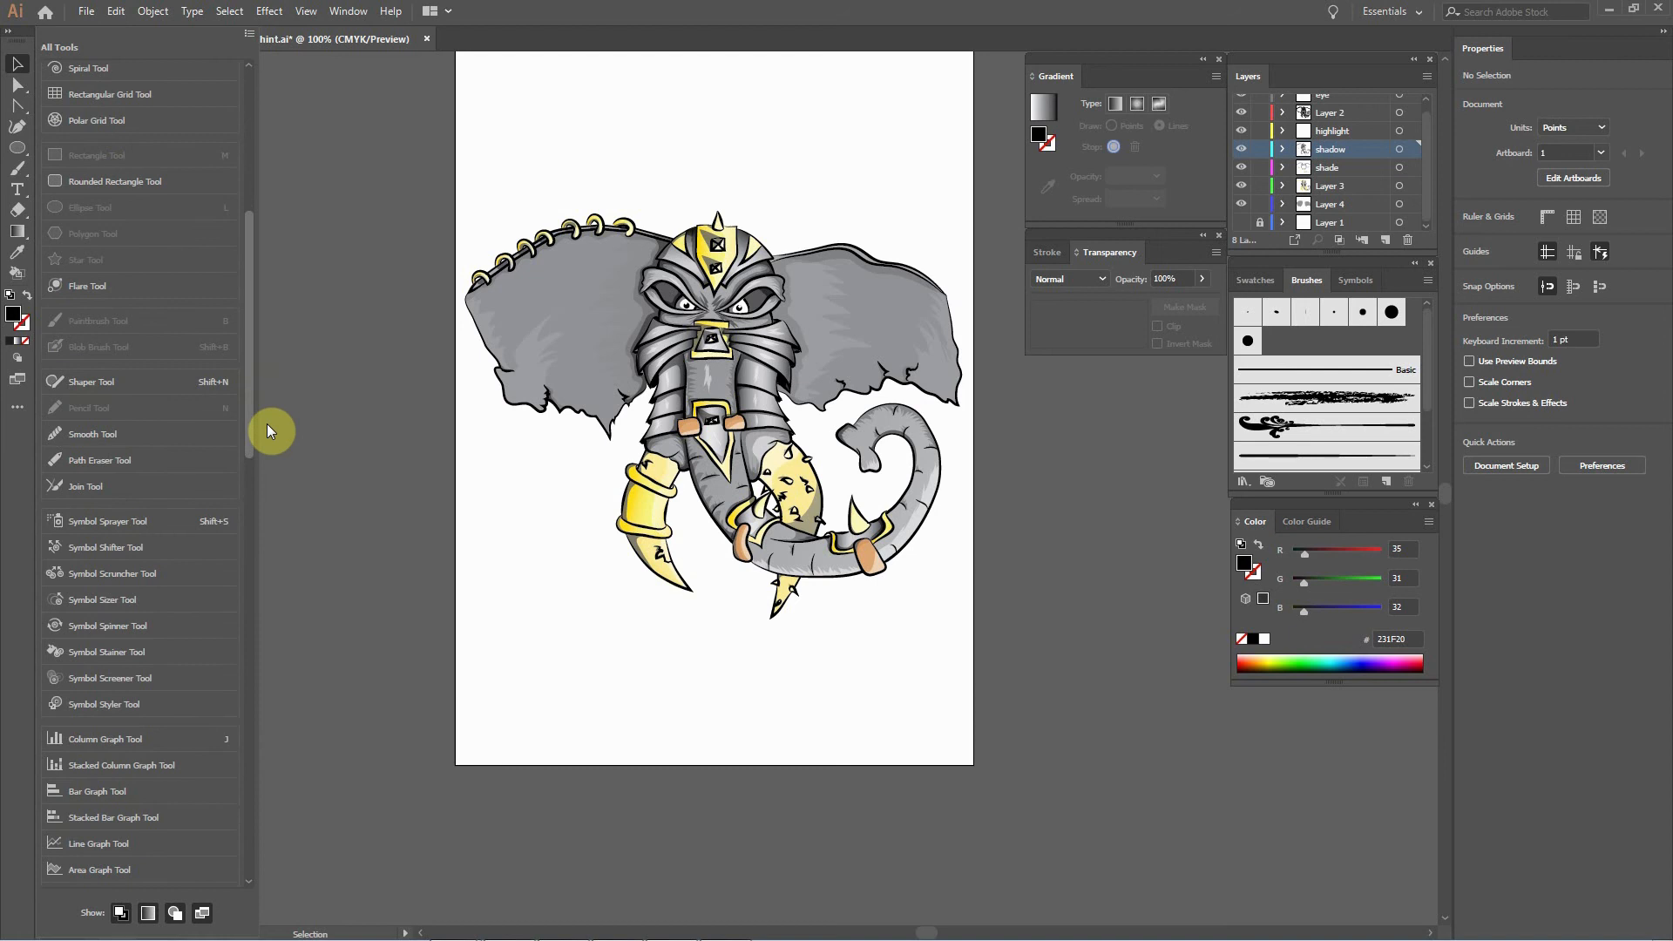
left_click_drag(266, 423, 263, 505)
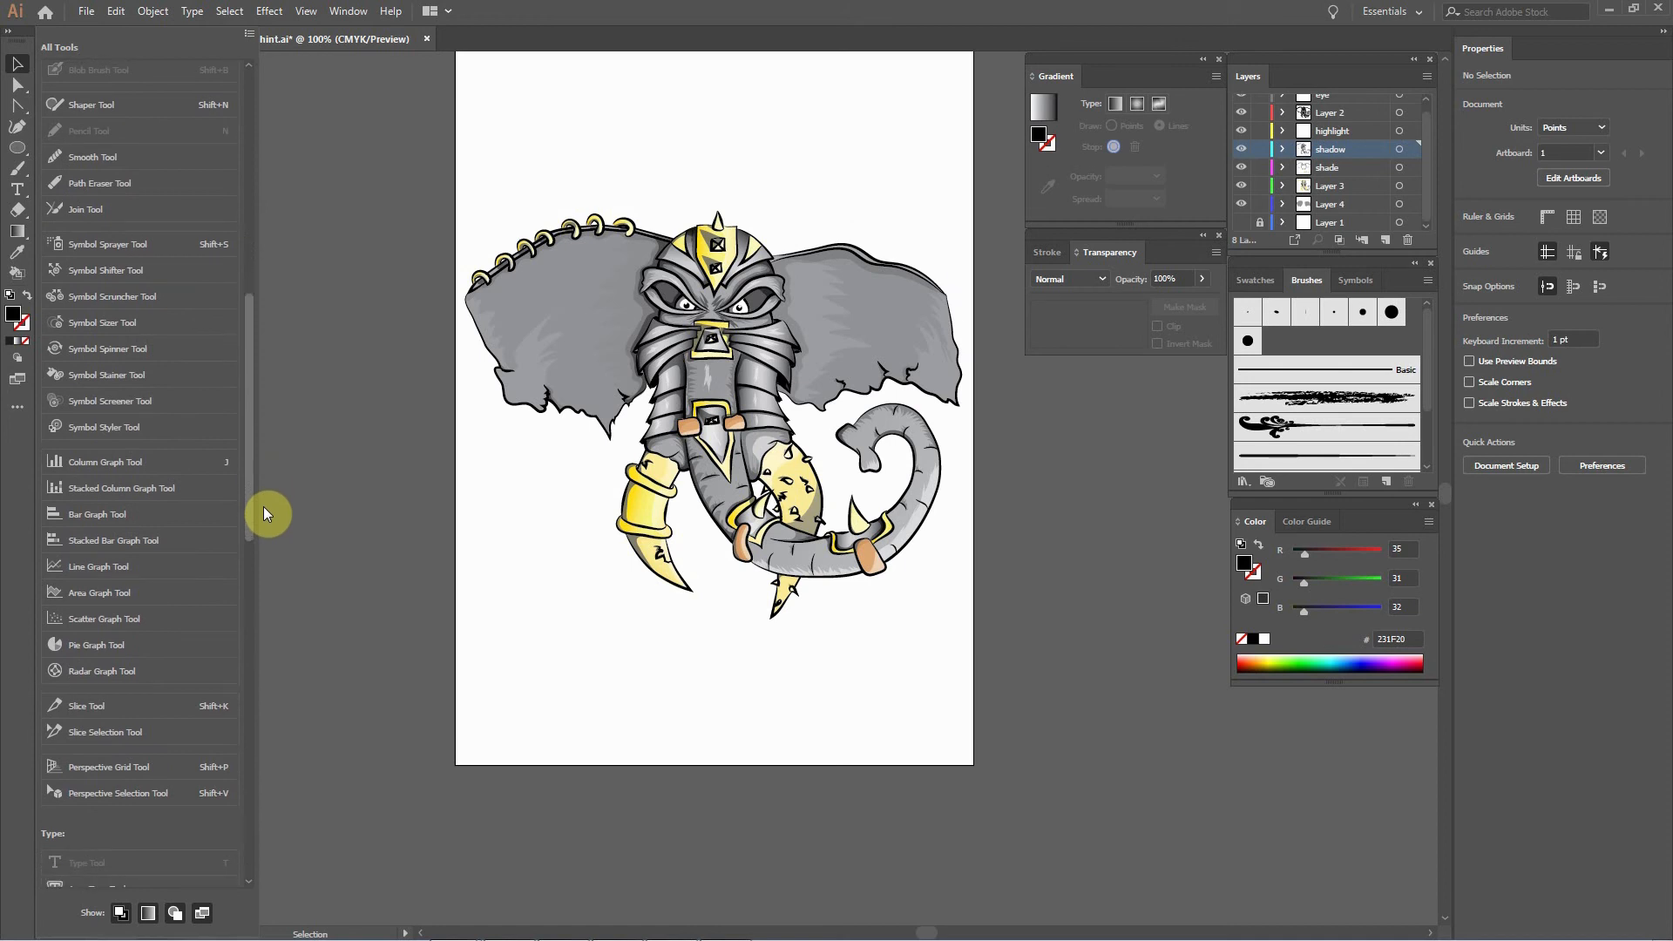
left_click_drag(264, 505, 256, 784)
left_click(124, 723)
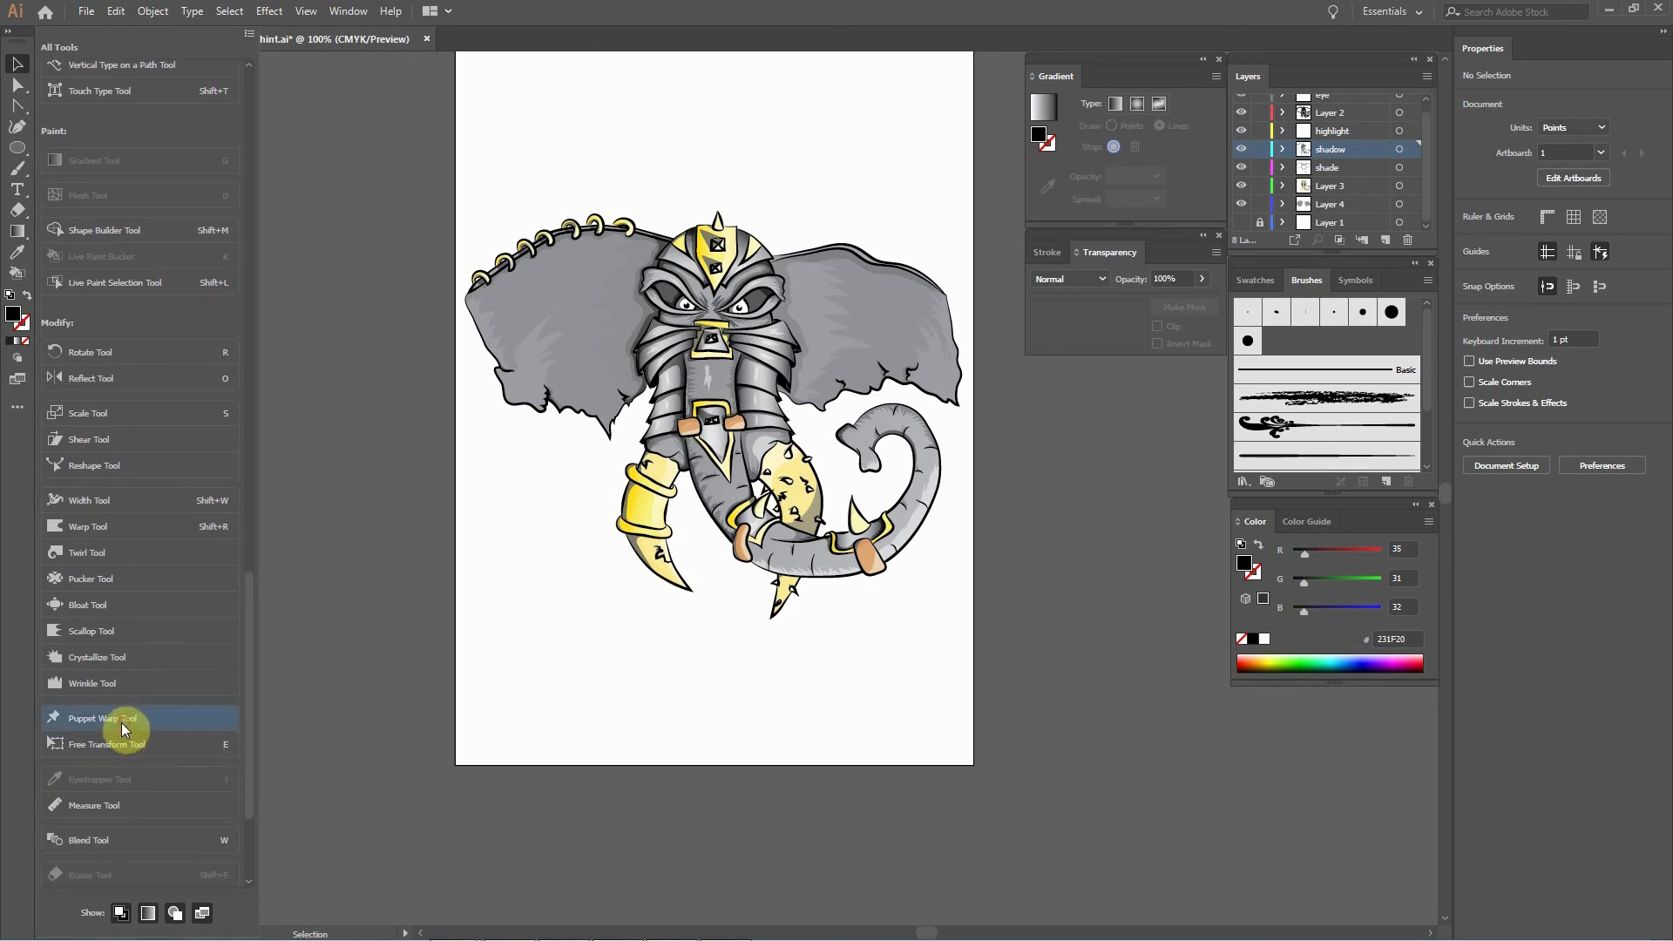
left_click_drag(76, 714, 17, 291)
left_click(280, 283)
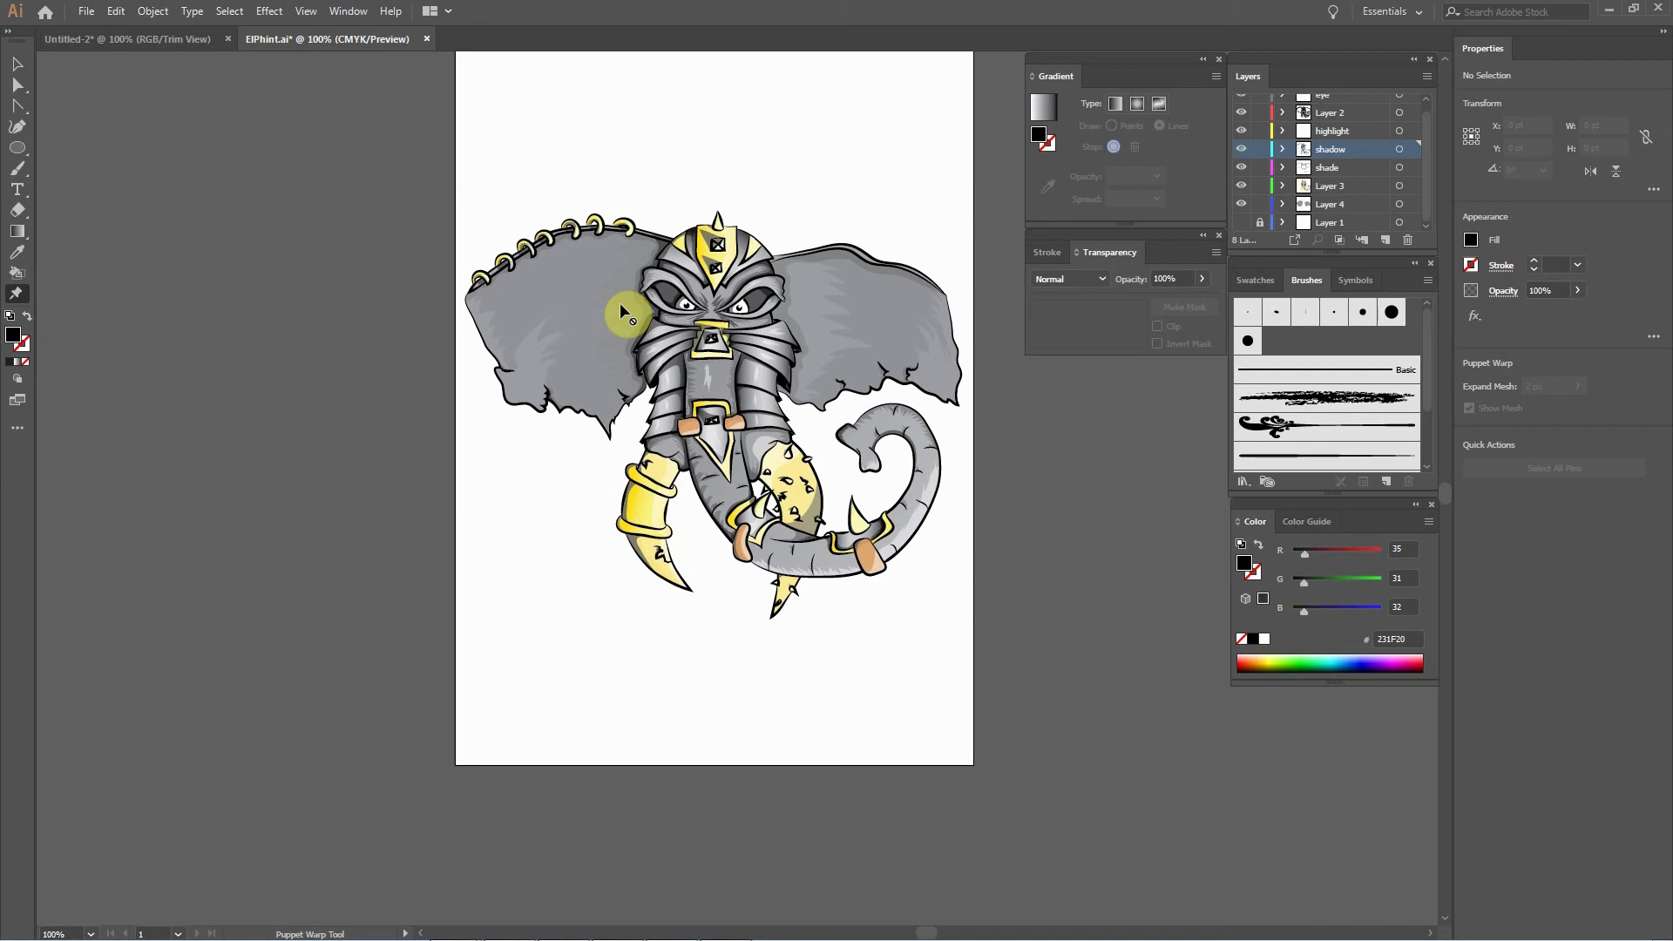
Try to apply Puppet Warp to the entire elephant artwork.
left_click(16, 64)
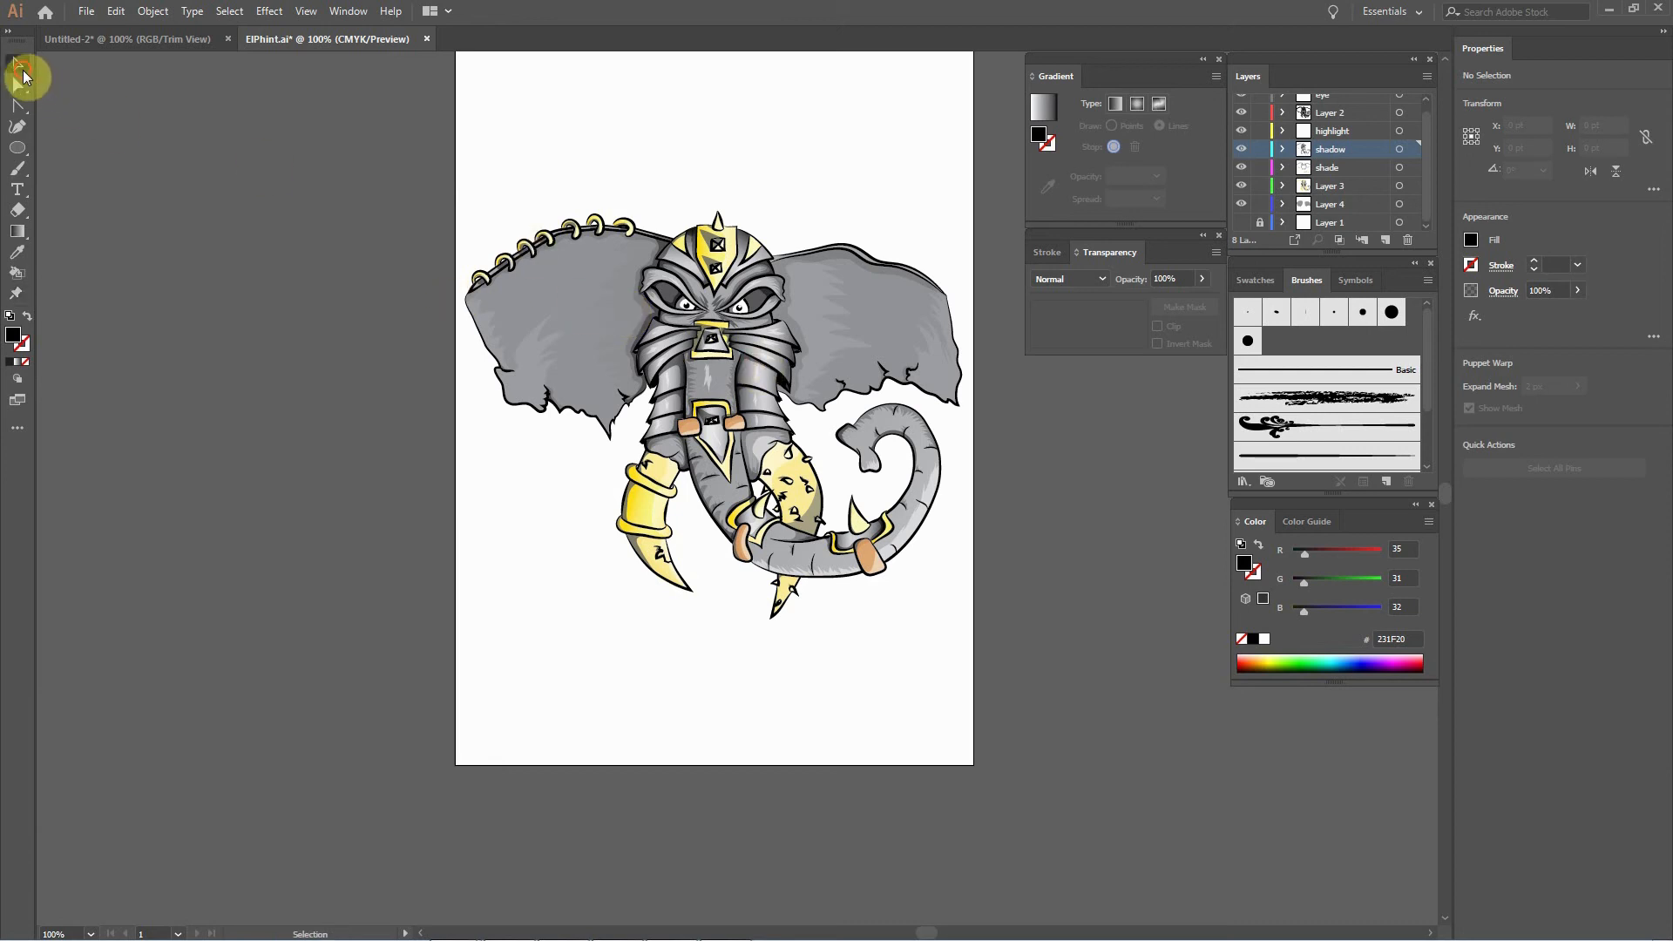
key("ctrl+a")
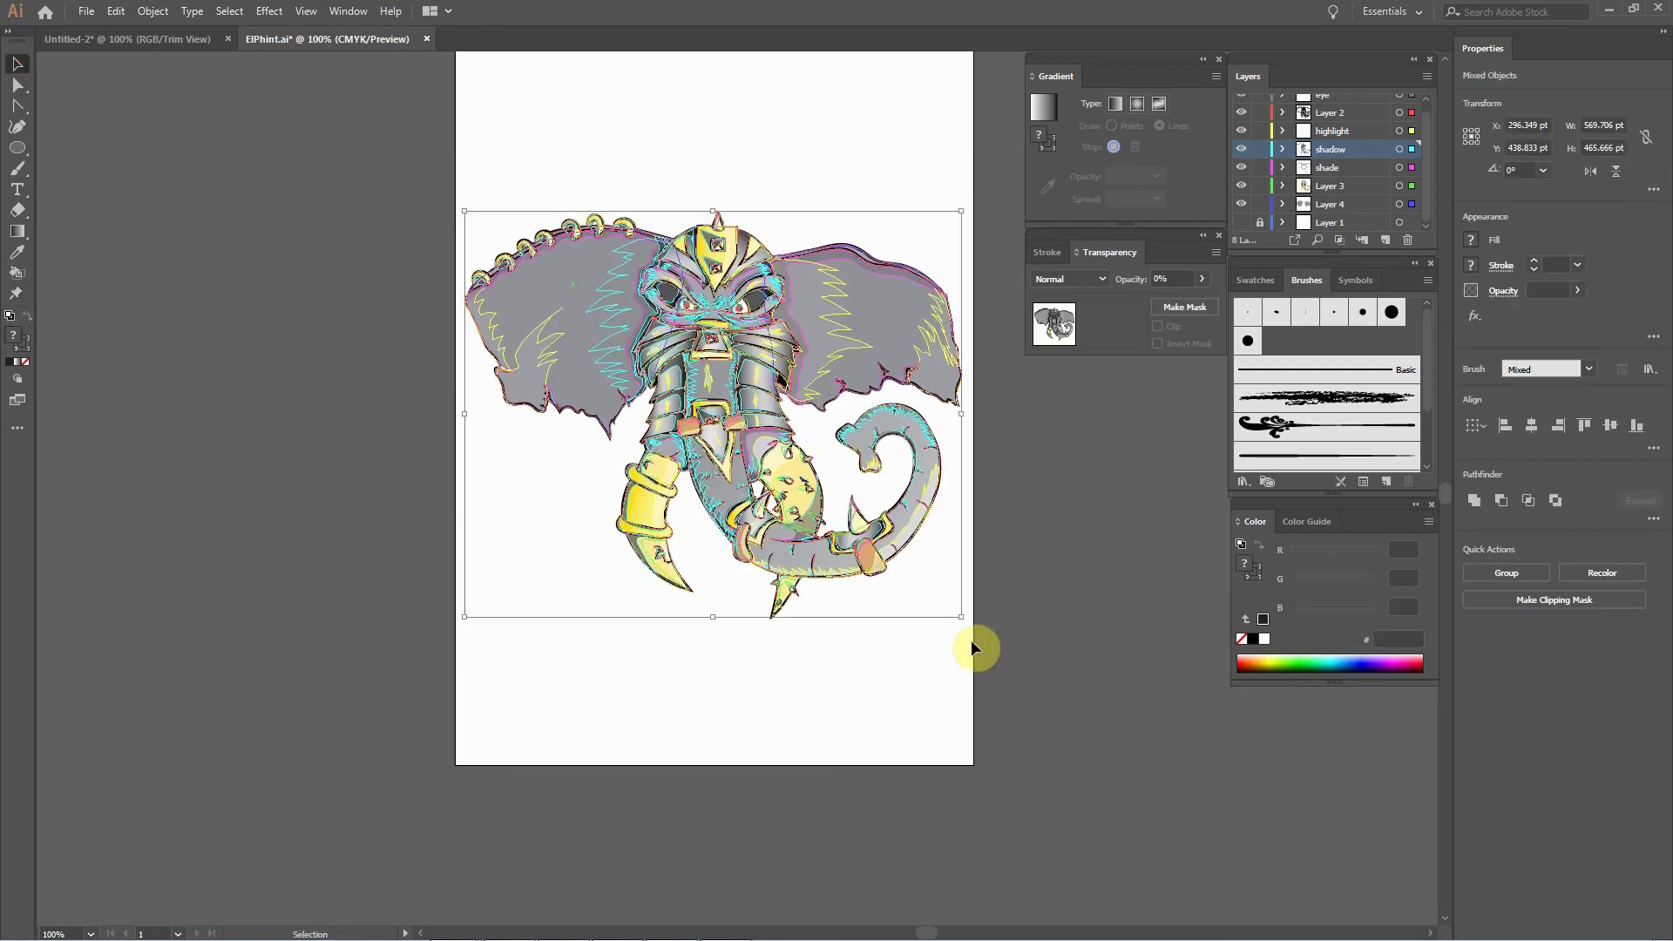
left_click(26, 300)
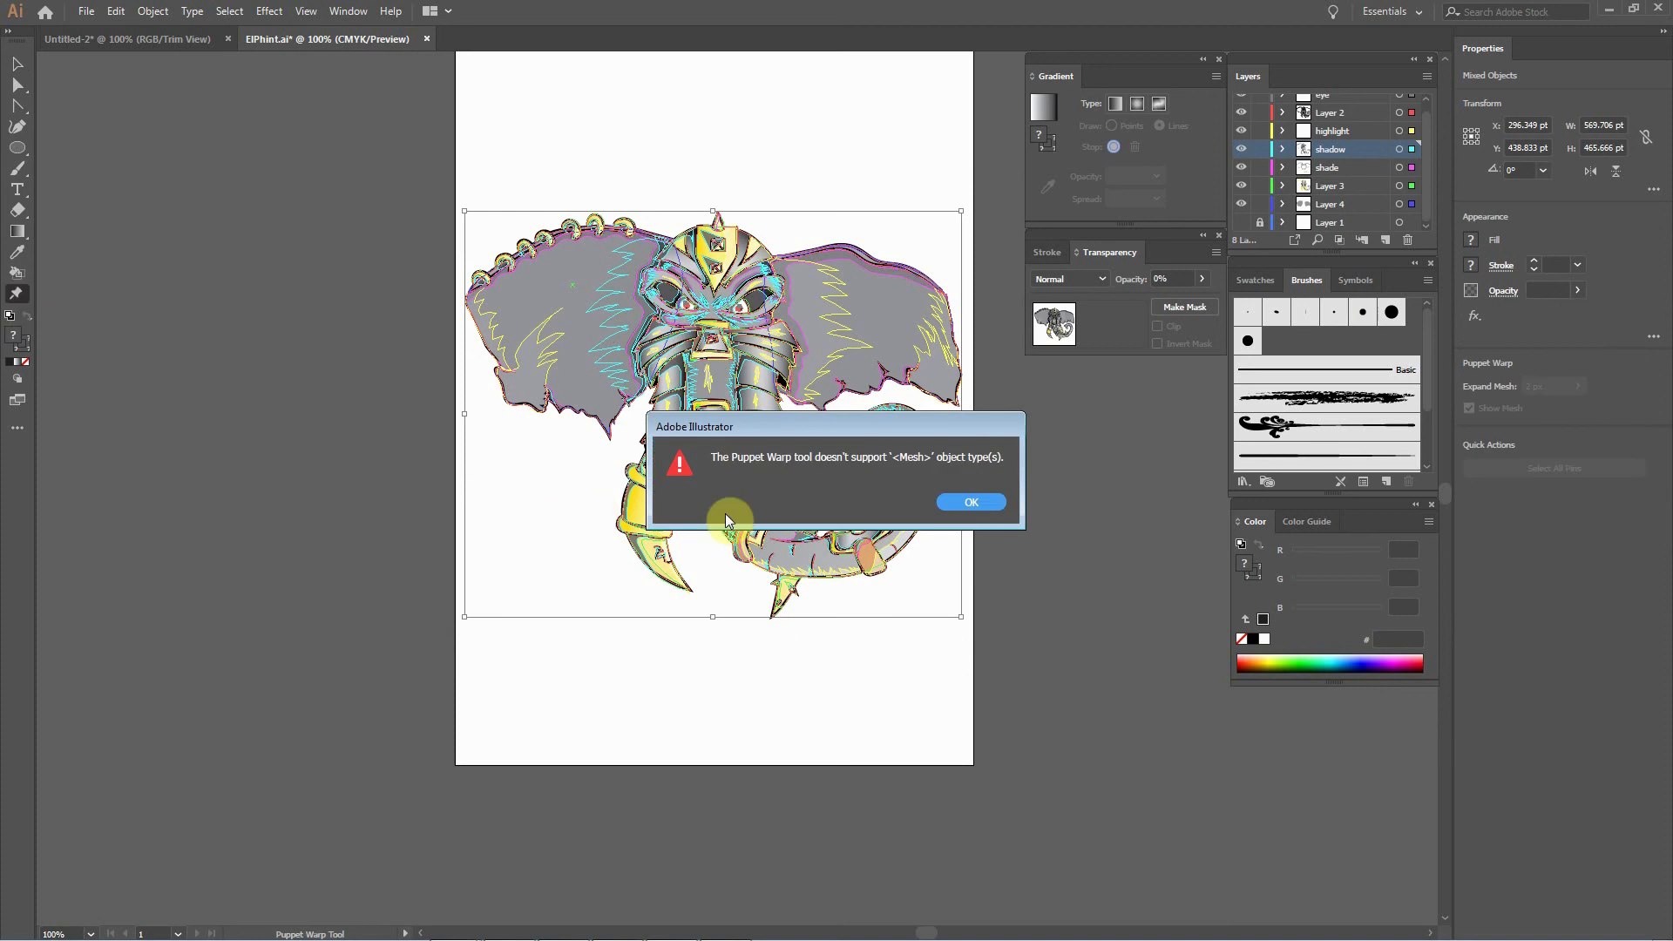
left_click(966, 502)
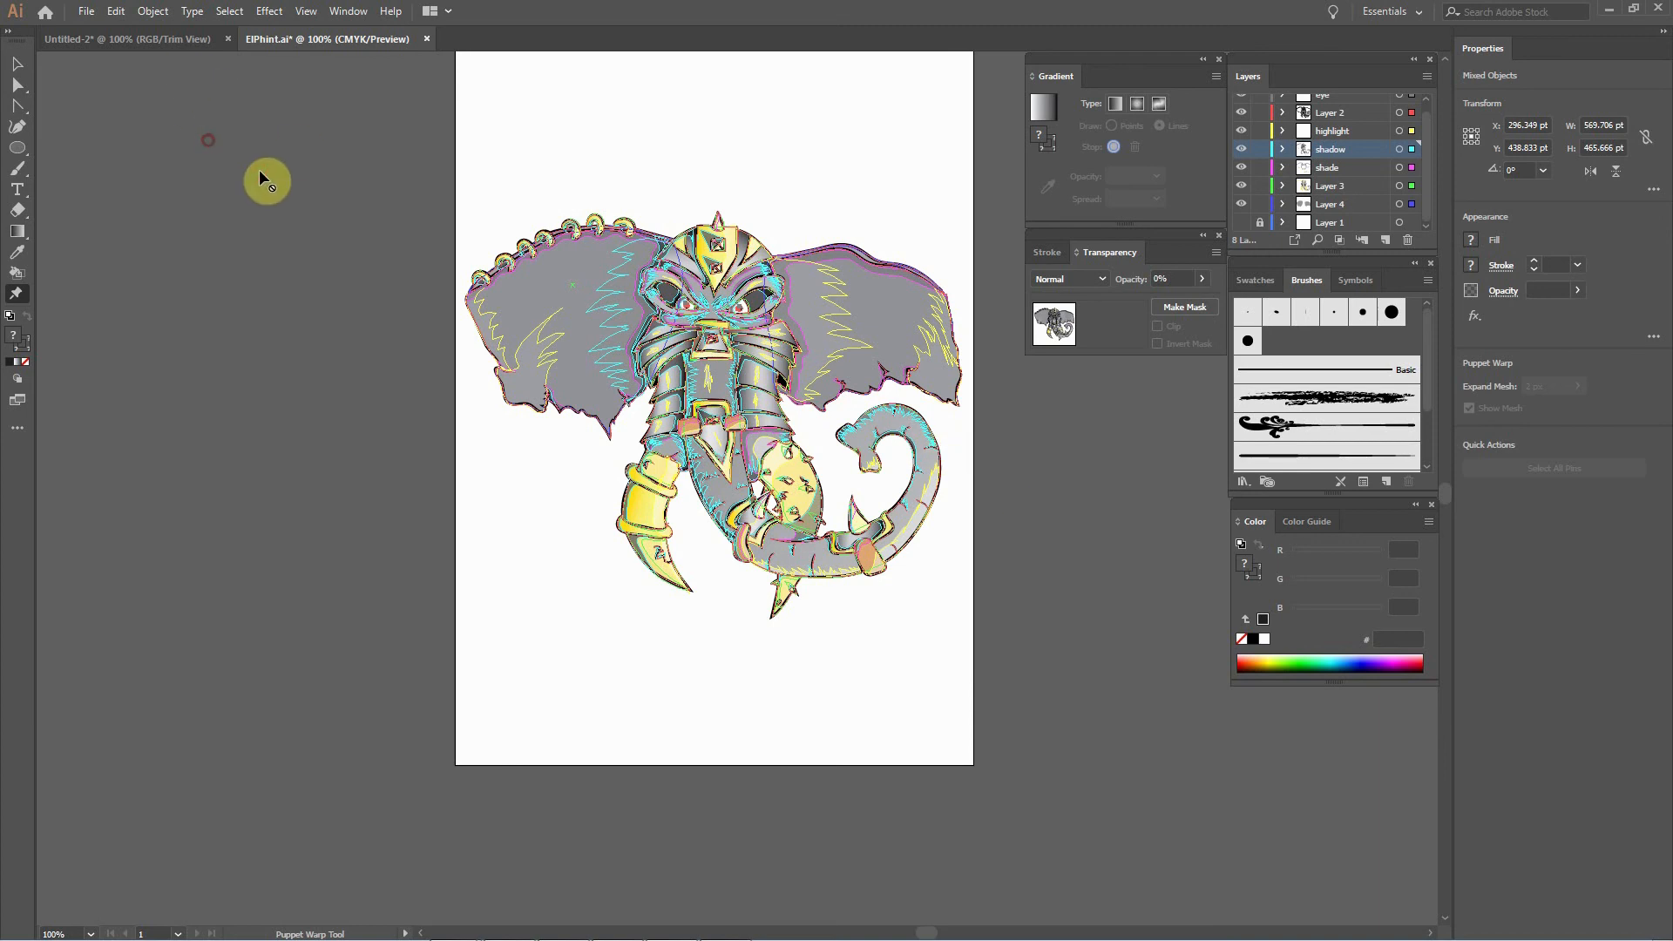
Open FluffMon.ai from the root of the J: drive.
left_click(206, 38)
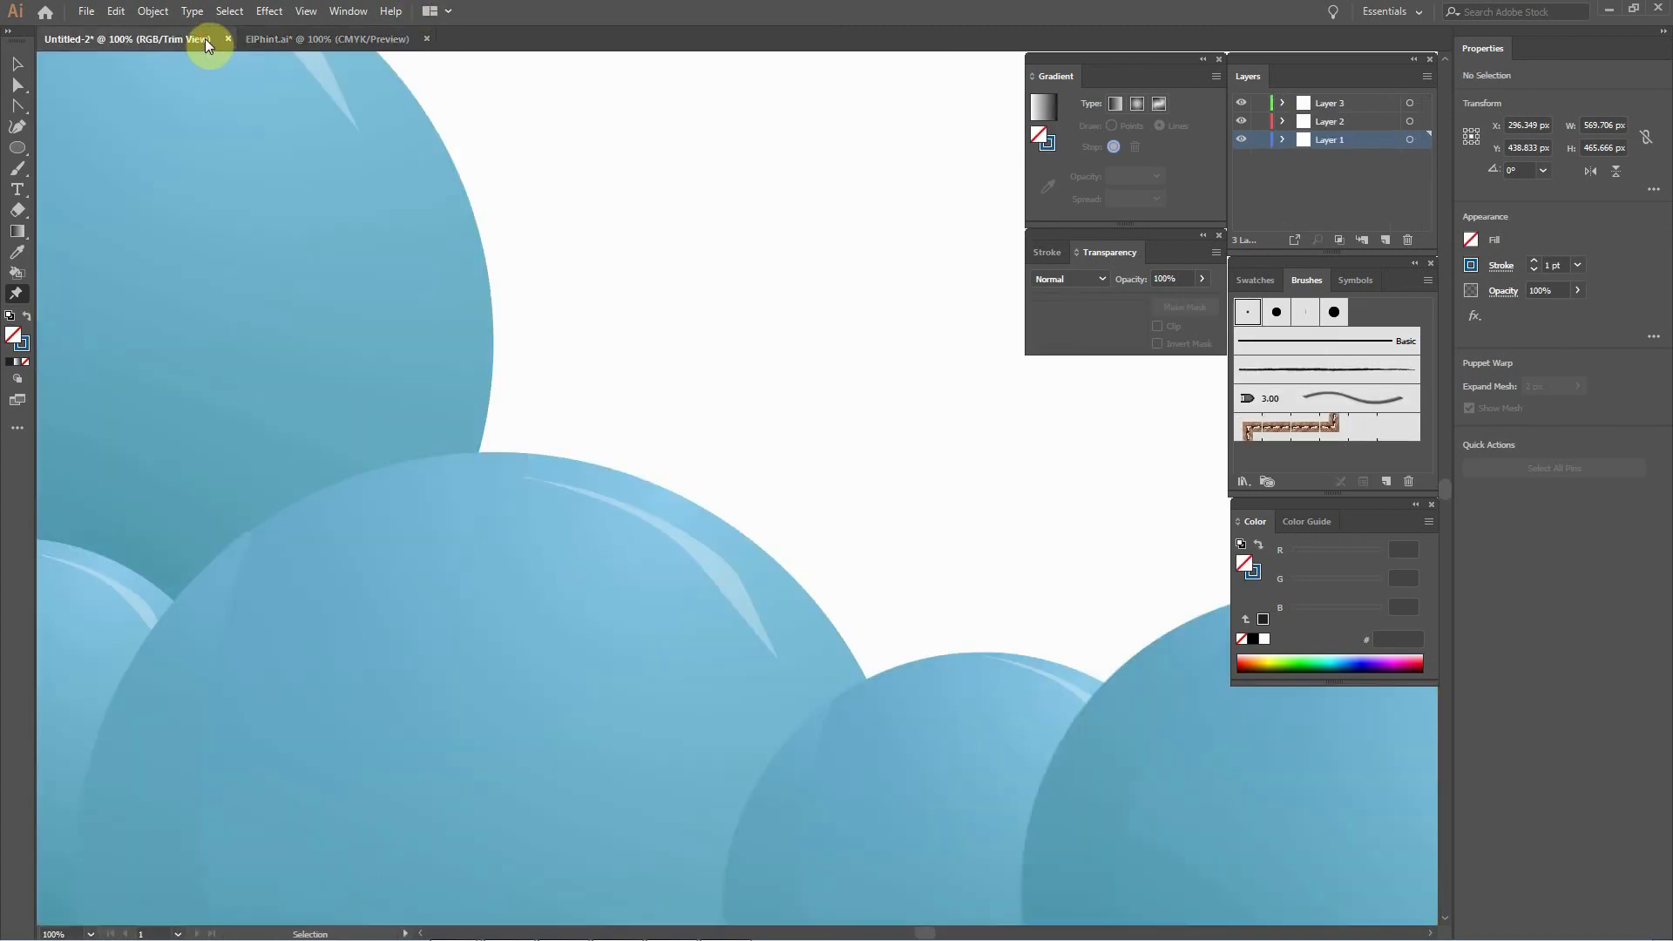
left_click(340, 38)
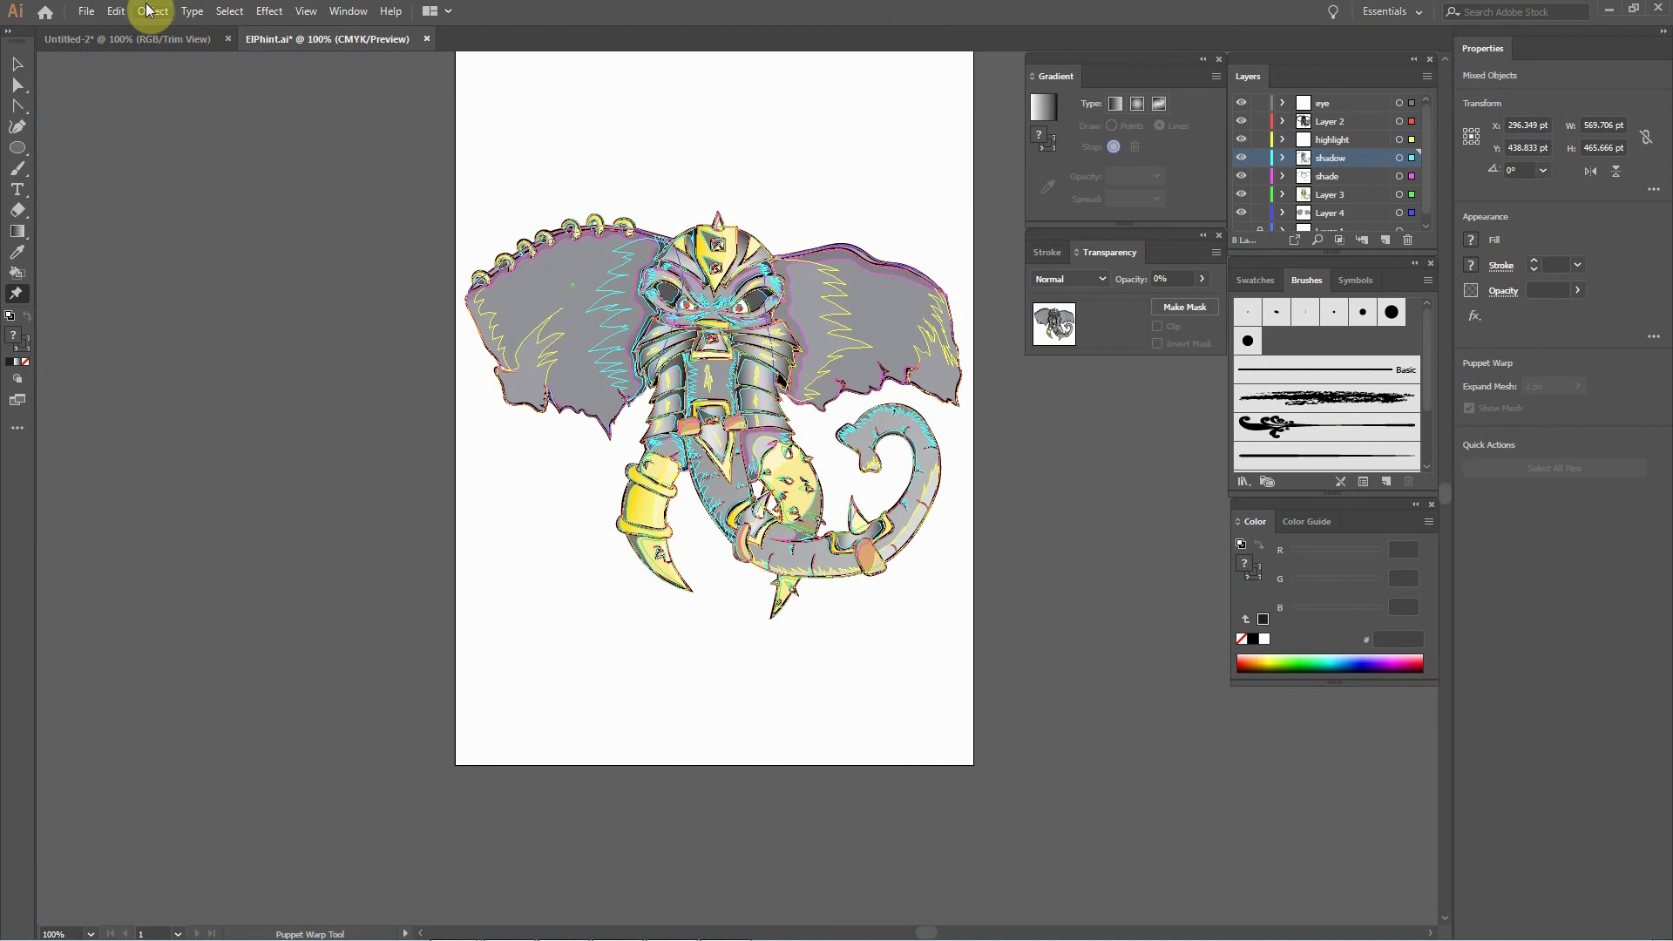
left_click(86, 12)
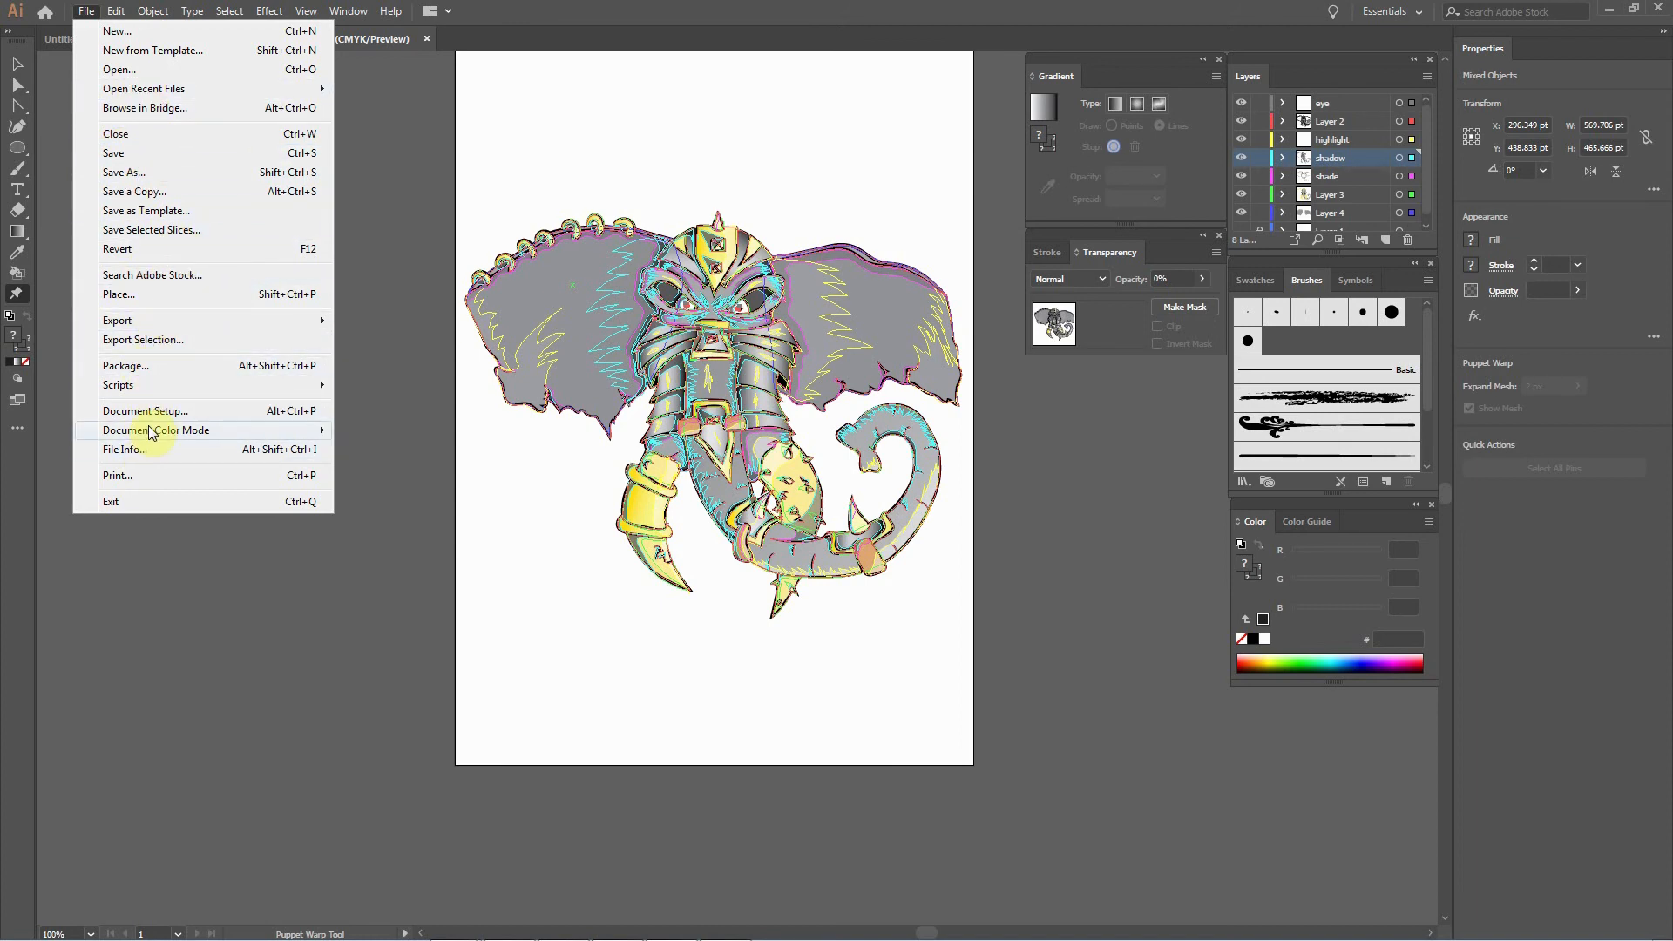
left_click(122, 69)
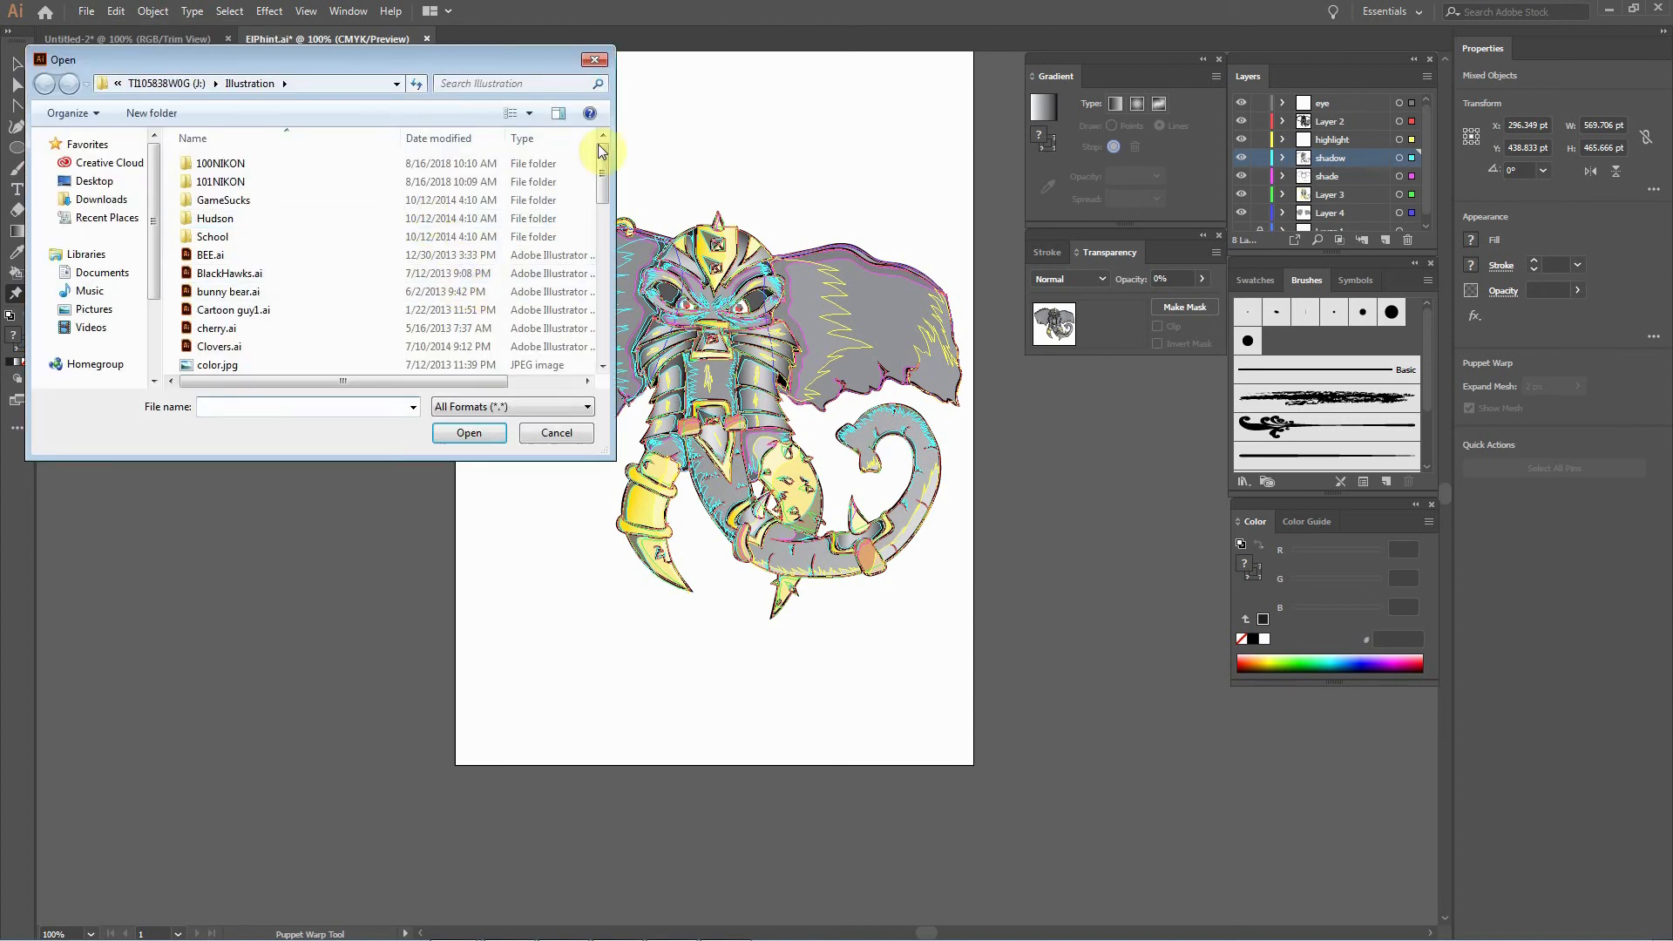
scroll(609, 175, "down", 1)
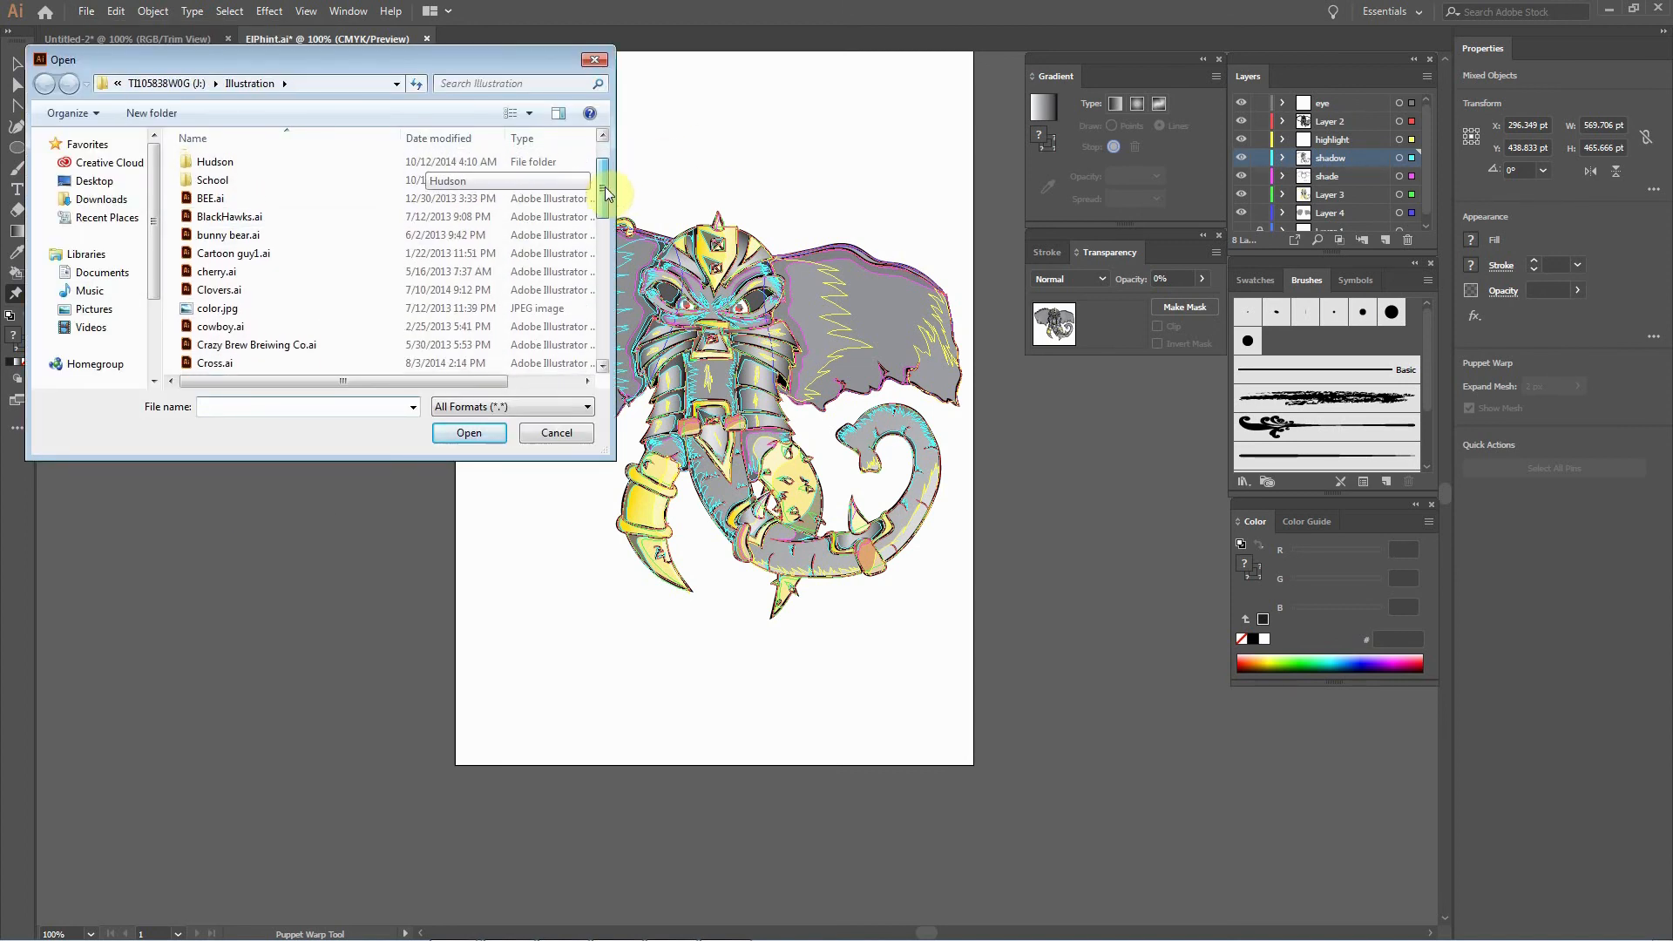
scroll(601, 149, "up", 1)
left_click_drag(601, 149, 599, 301)
left_click(161, 83)
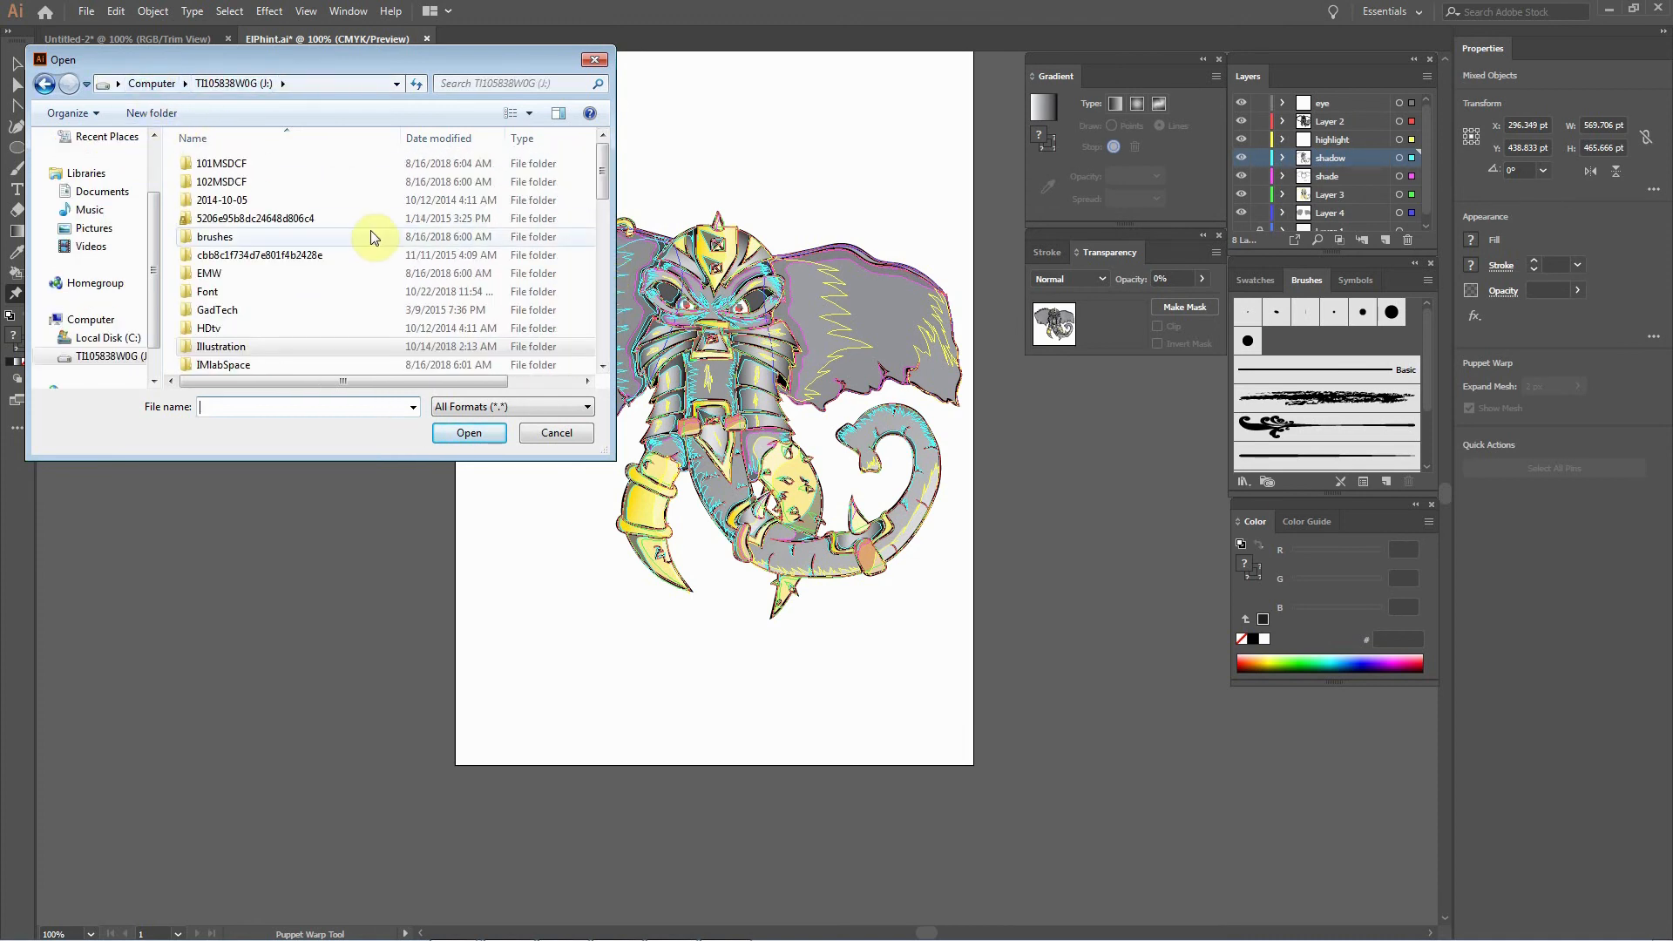
left_click_drag(599, 143, 600, 284)
left_click(218, 313)
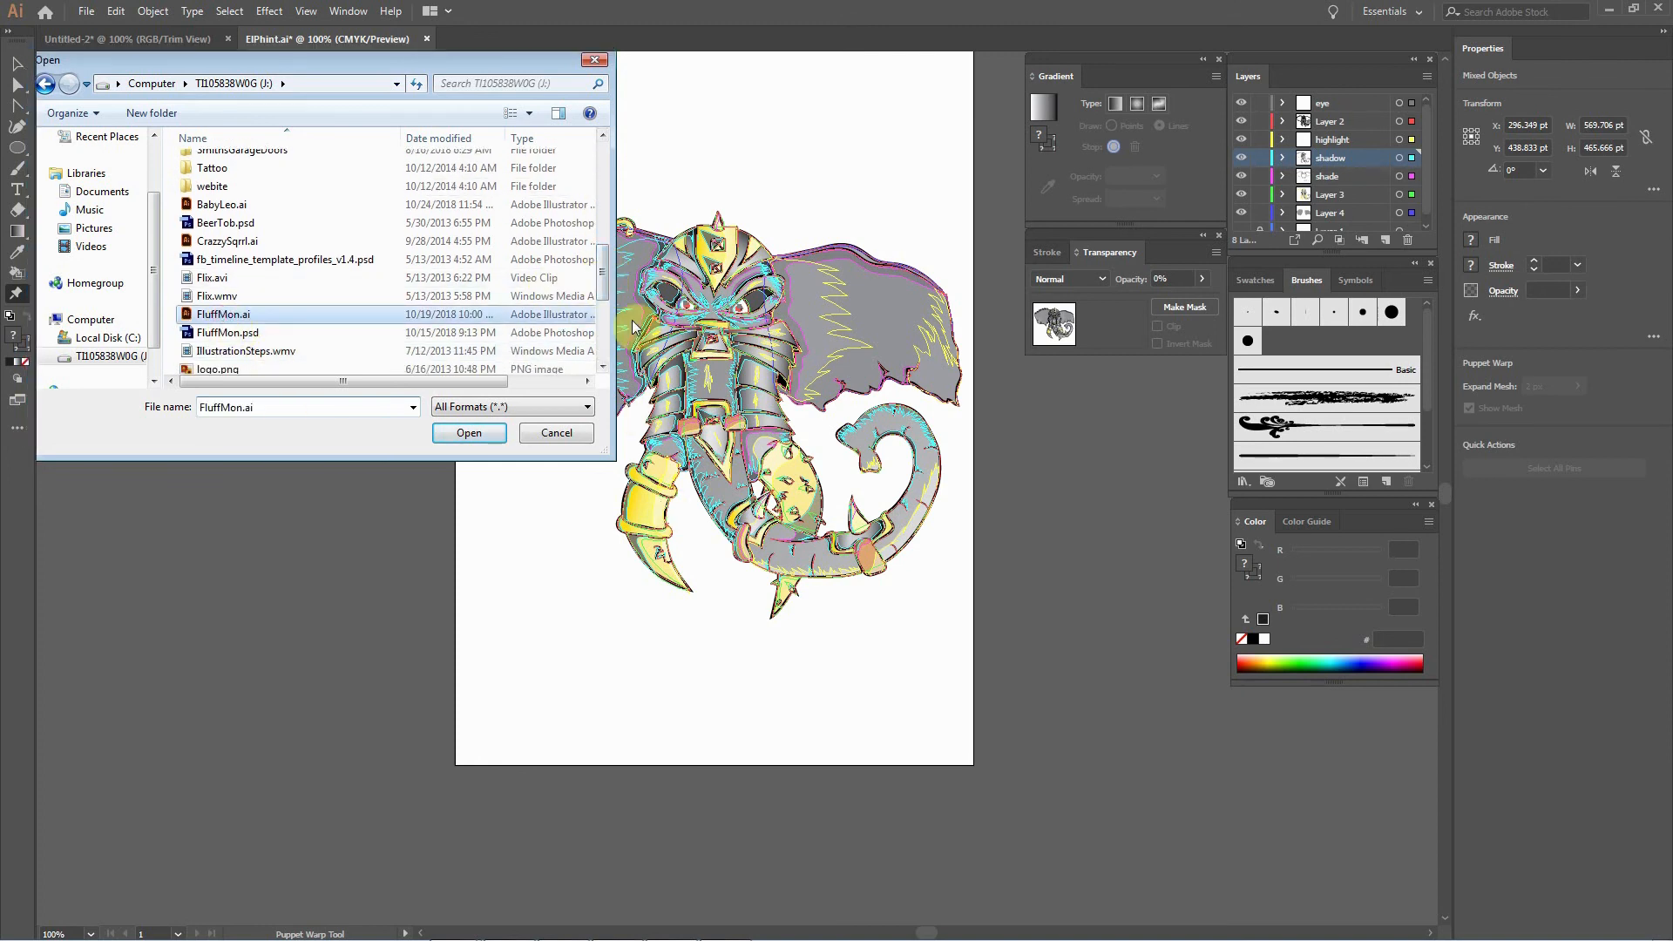
key("Return")
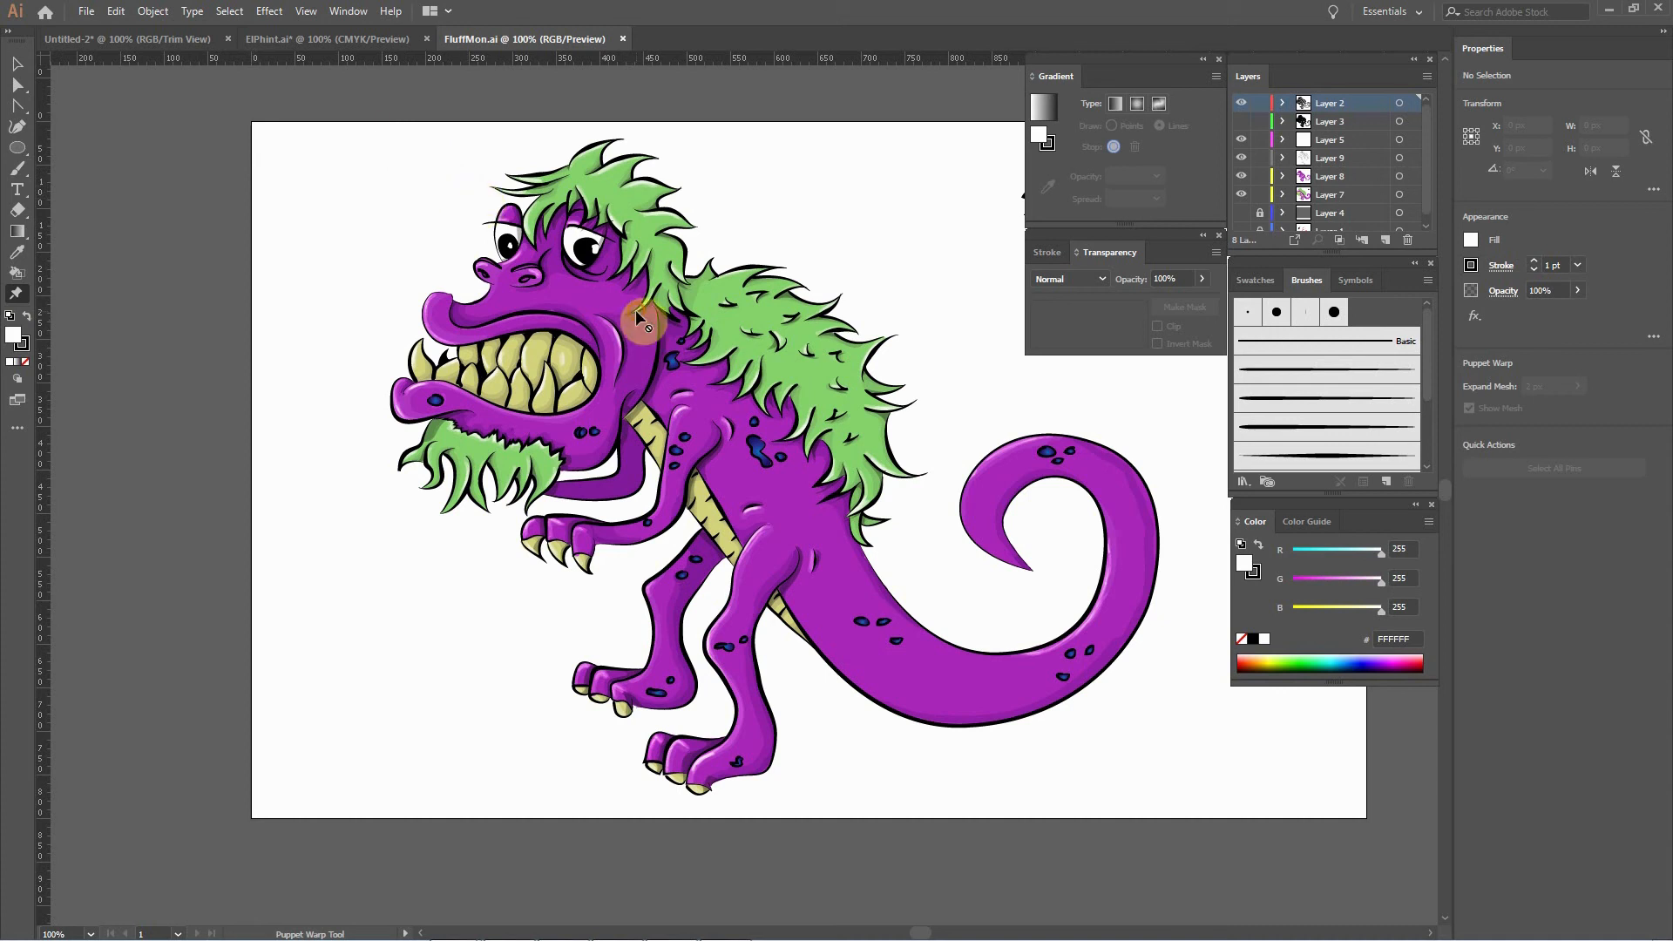
Select the complete purple monster artwork and start the Puppet Warp tool on it.
left_click(16, 63)
left_click_drag(318, 114, 1206, 791)
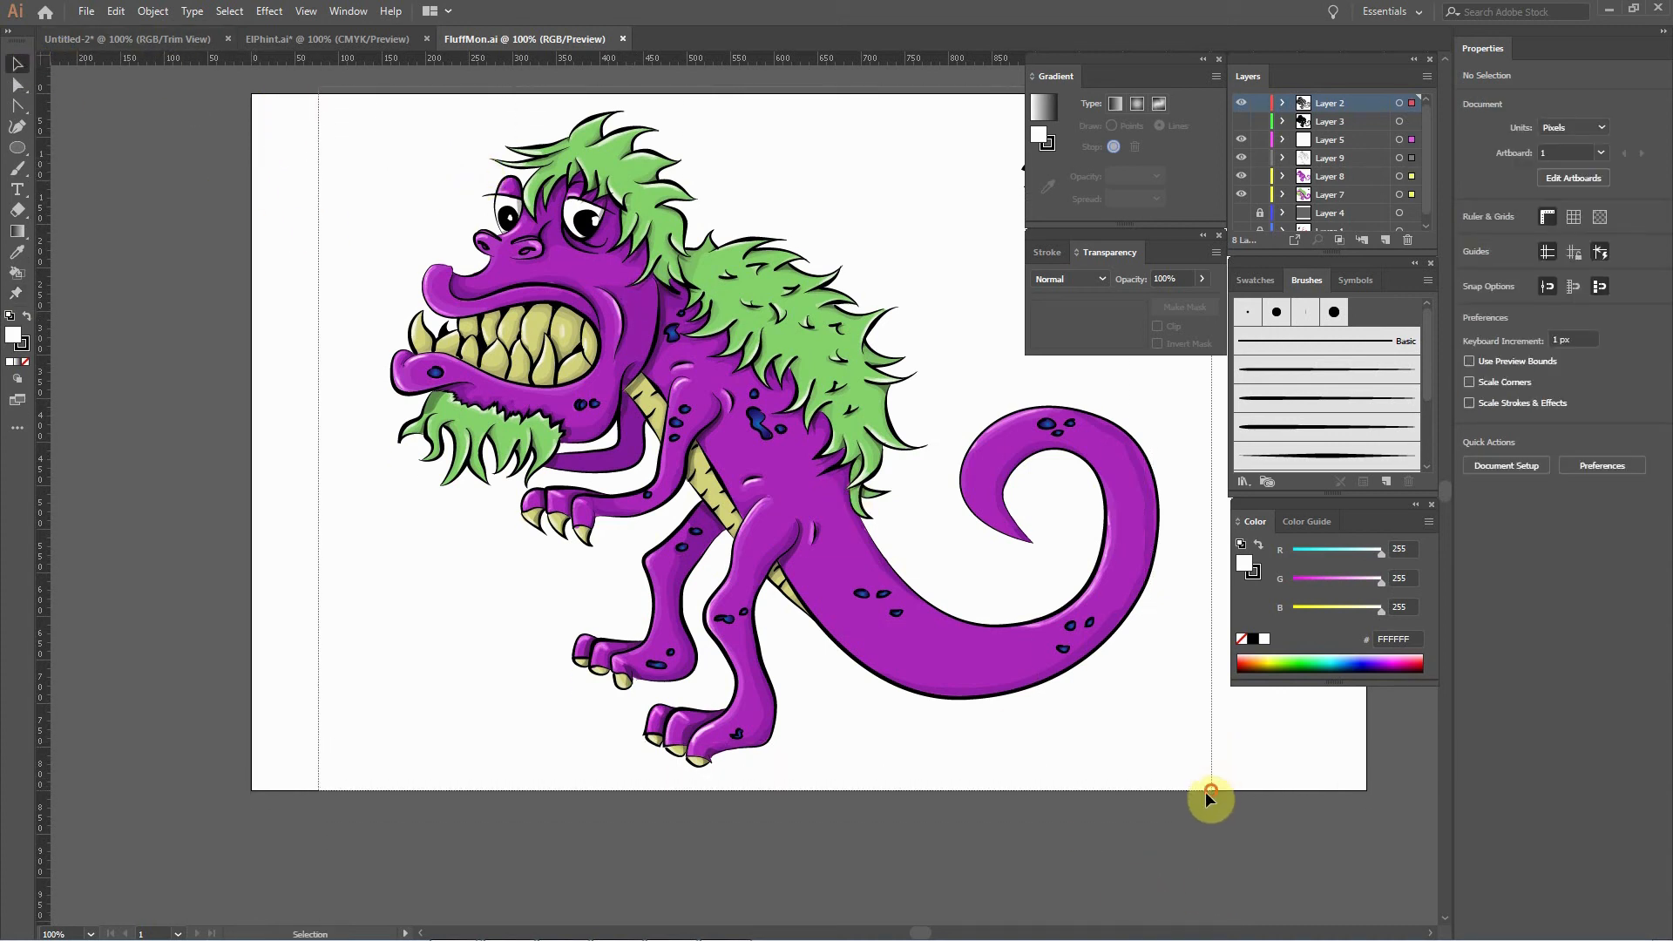
left_click(808, 571)
left_click(17, 293)
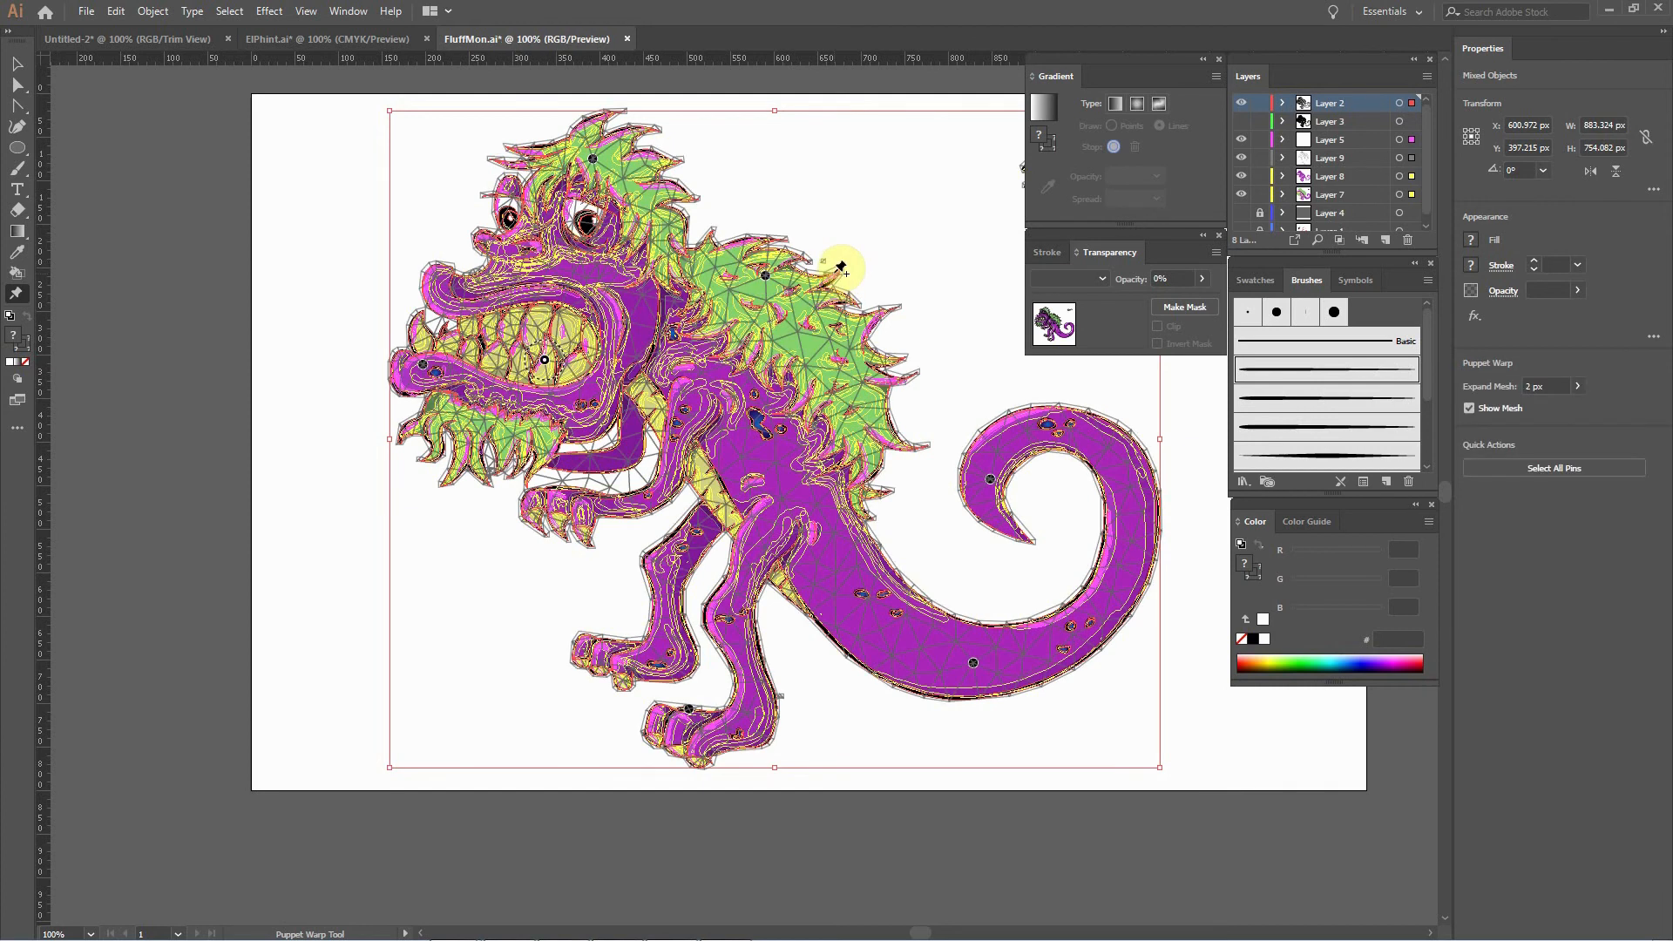
Warp the monster's head by pulling the lower jaw pin forward and down and the hair pin forward over the snout.
left_click(593, 158)
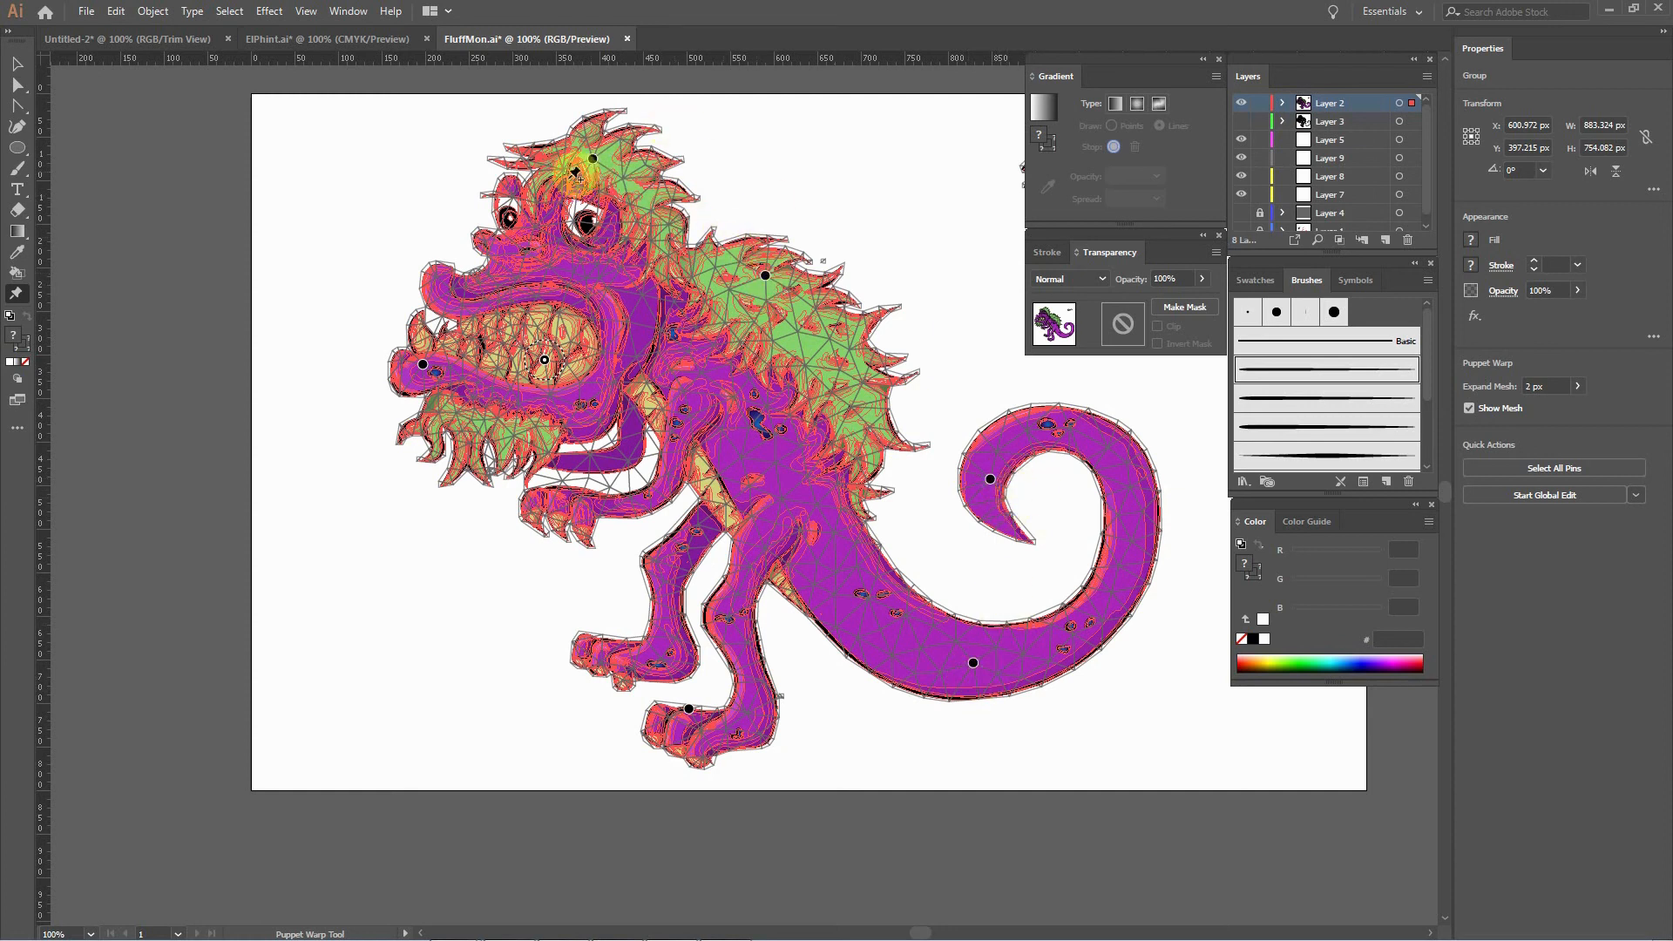
left_click(546, 364)
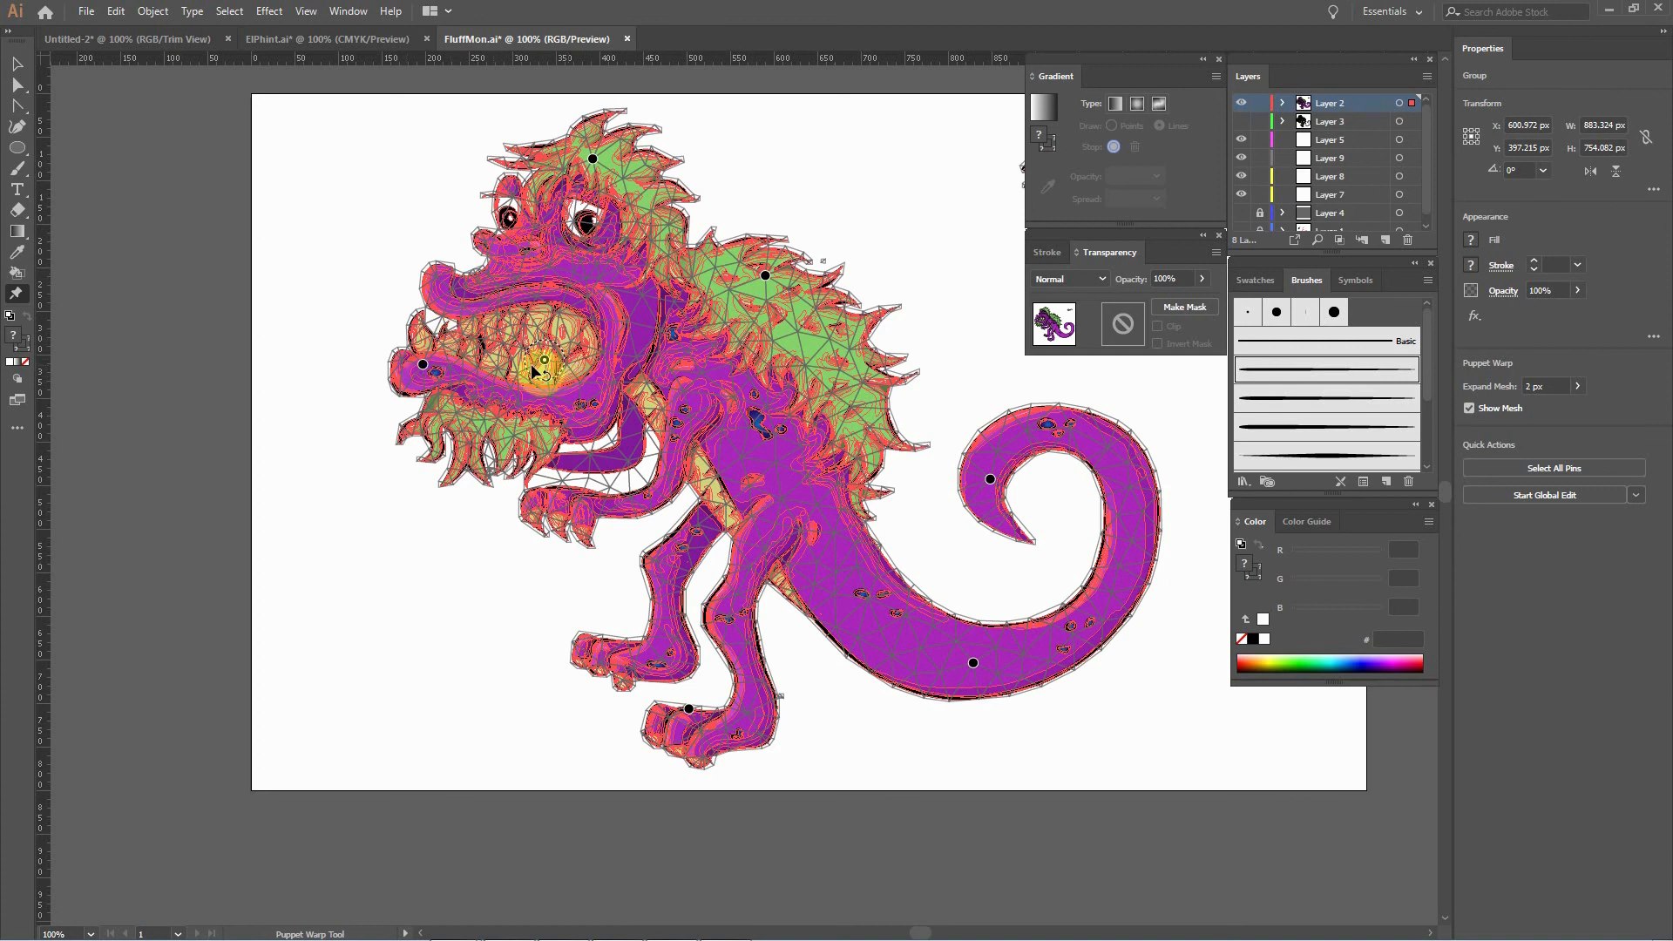
left_click(423, 367)
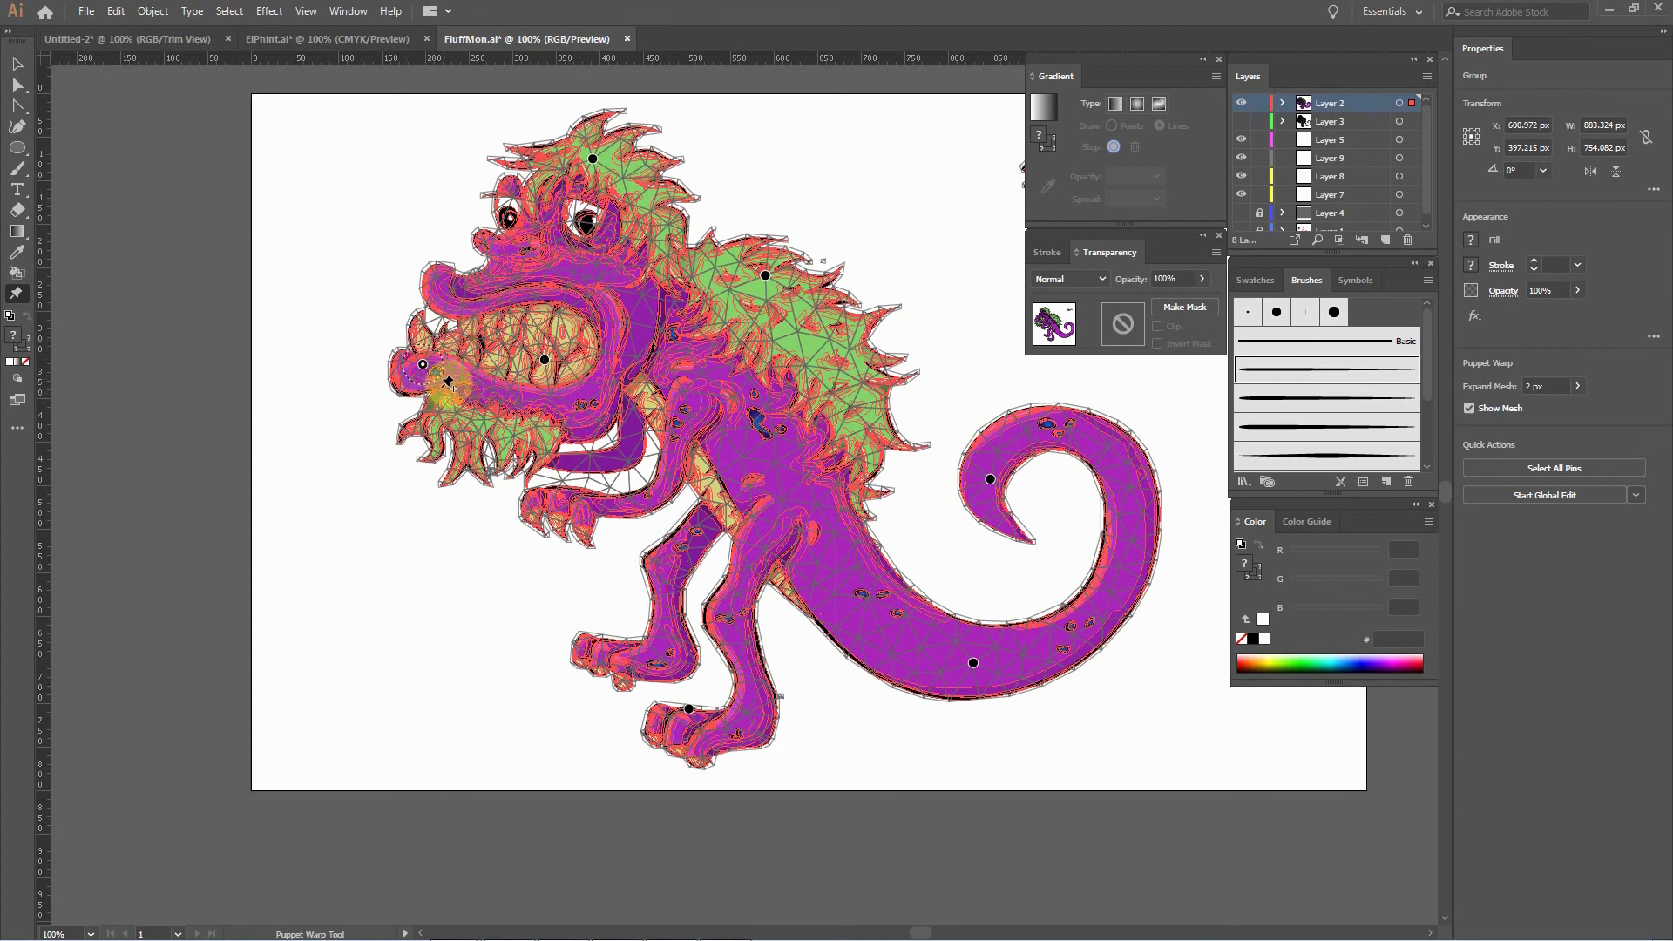
left_click_drag(420, 372, 404, 441)
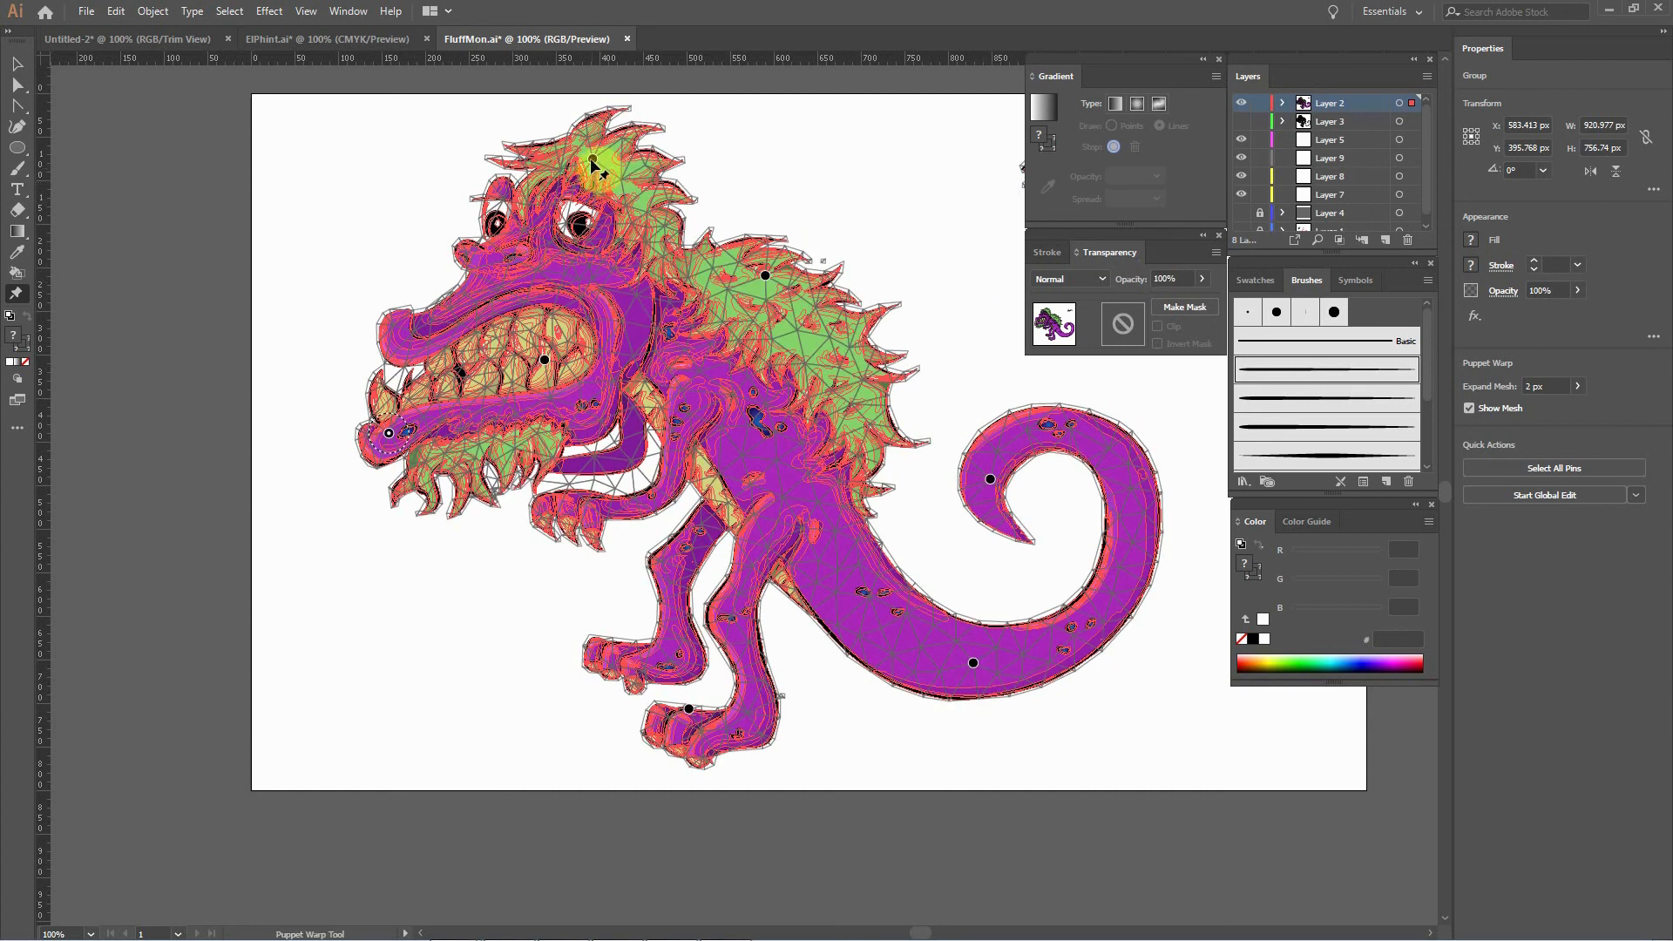
left_click_drag(593, 160, 459, 165)
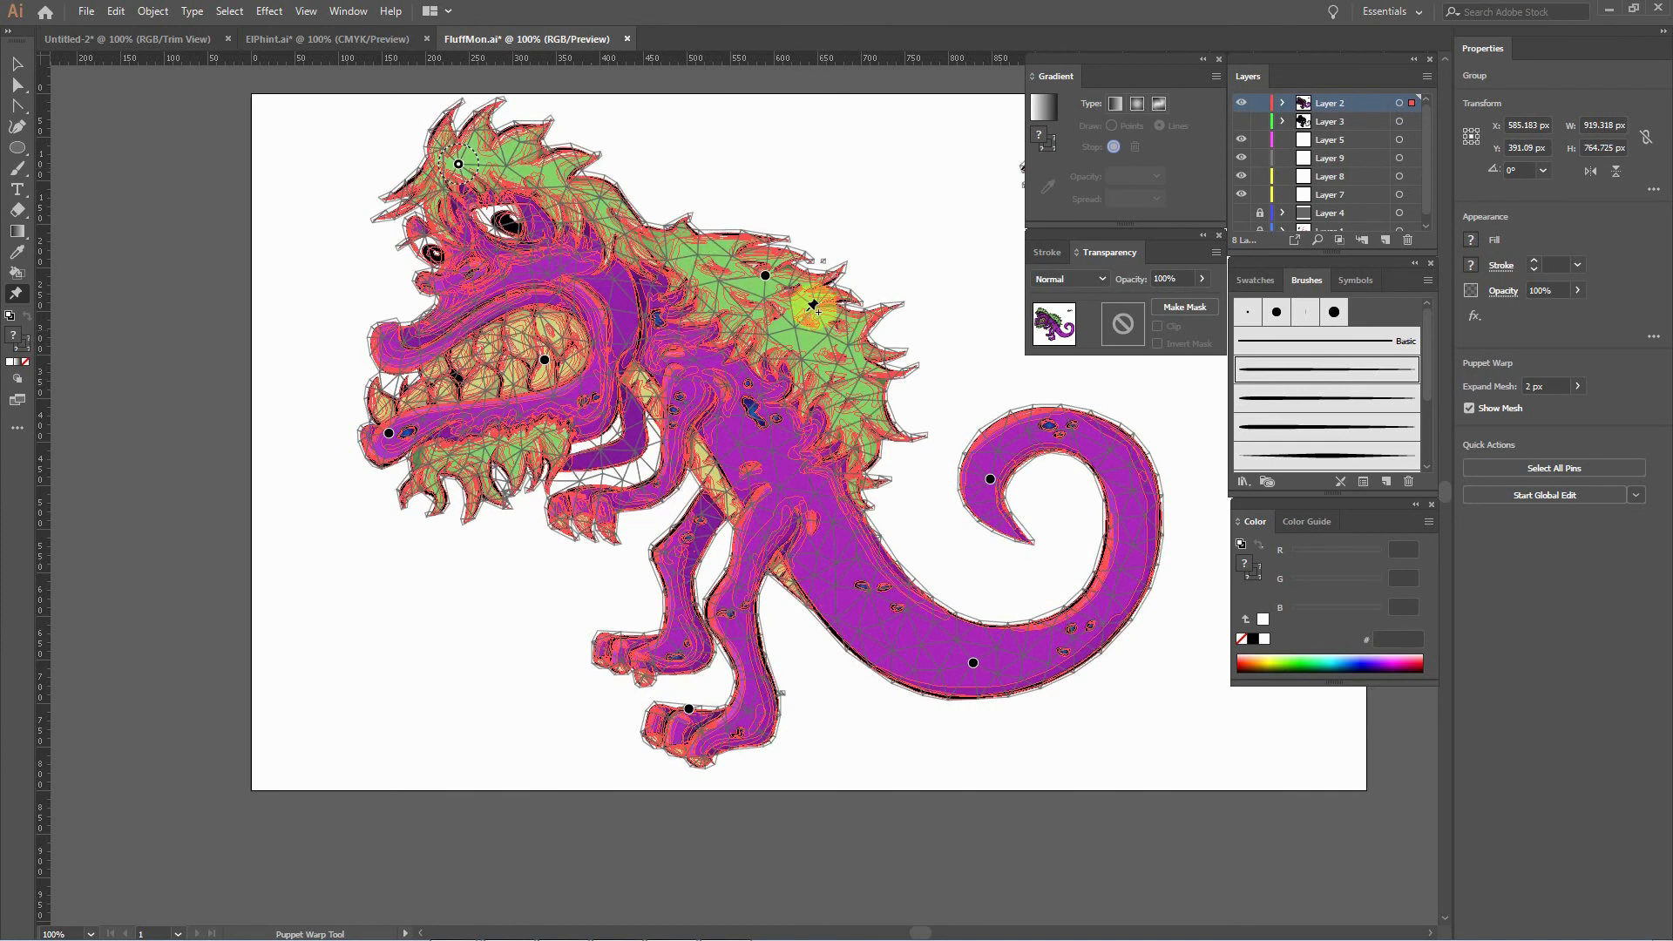
Raise the monster's back with the upper back pin and pull the tail-tip pin down across the tail to form a loop.
left_click_drag(765, 276, 773, 219)
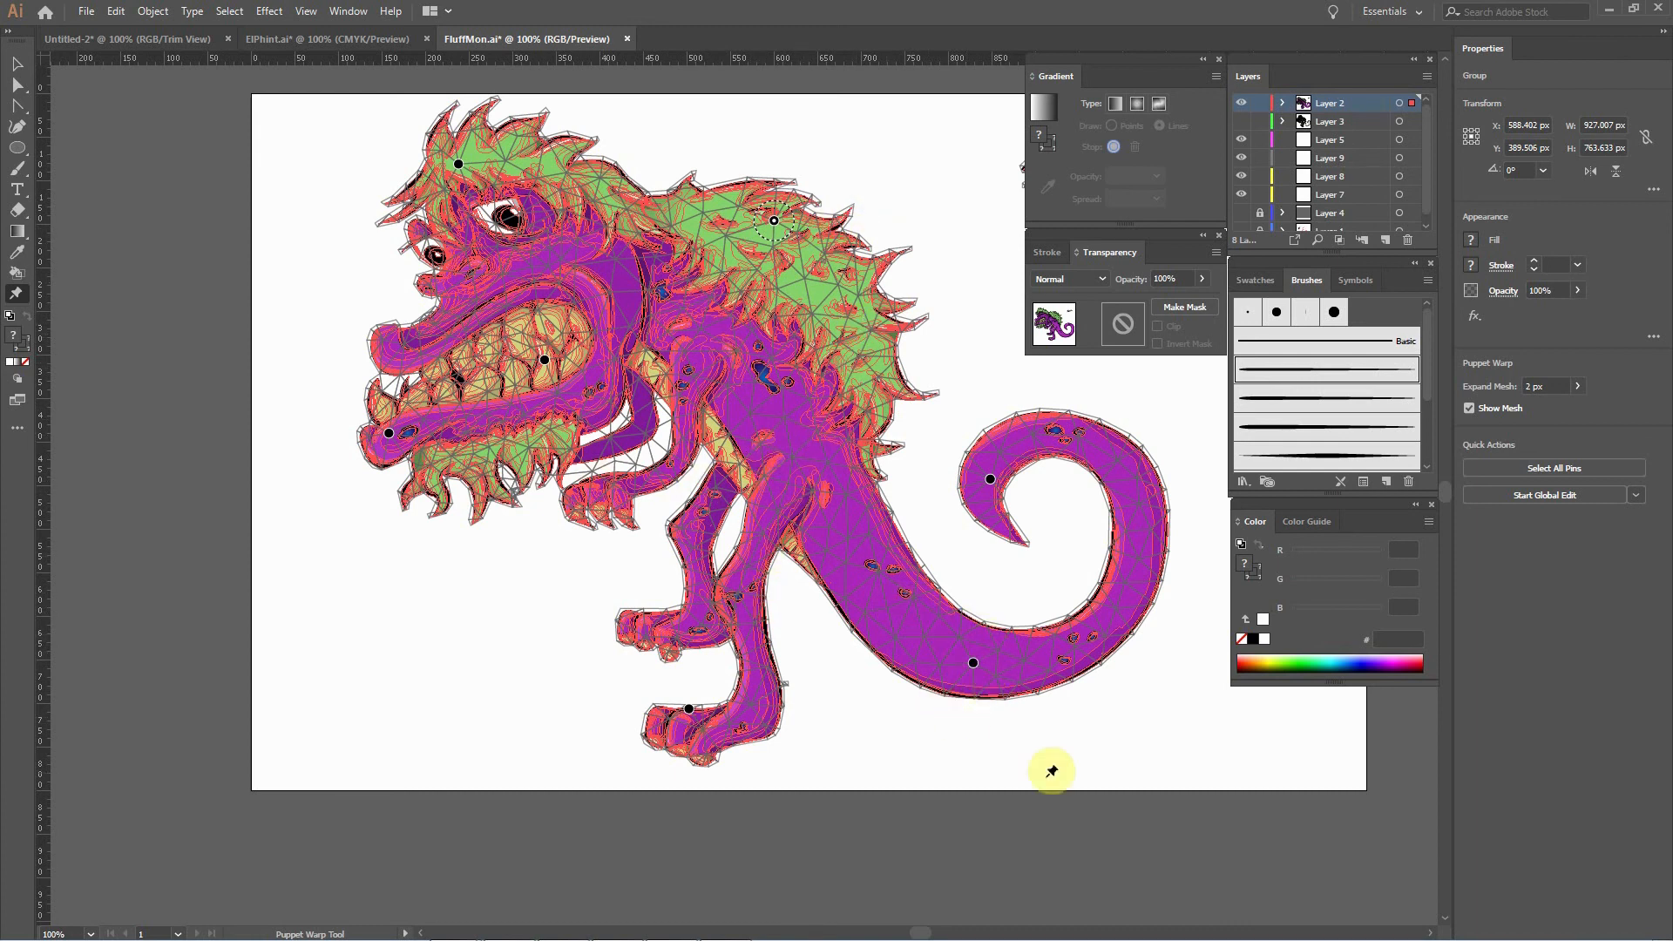
left_click_drag(994, 485, 1049, 436)
left_click_drag(1221, 615, 1041, 671)
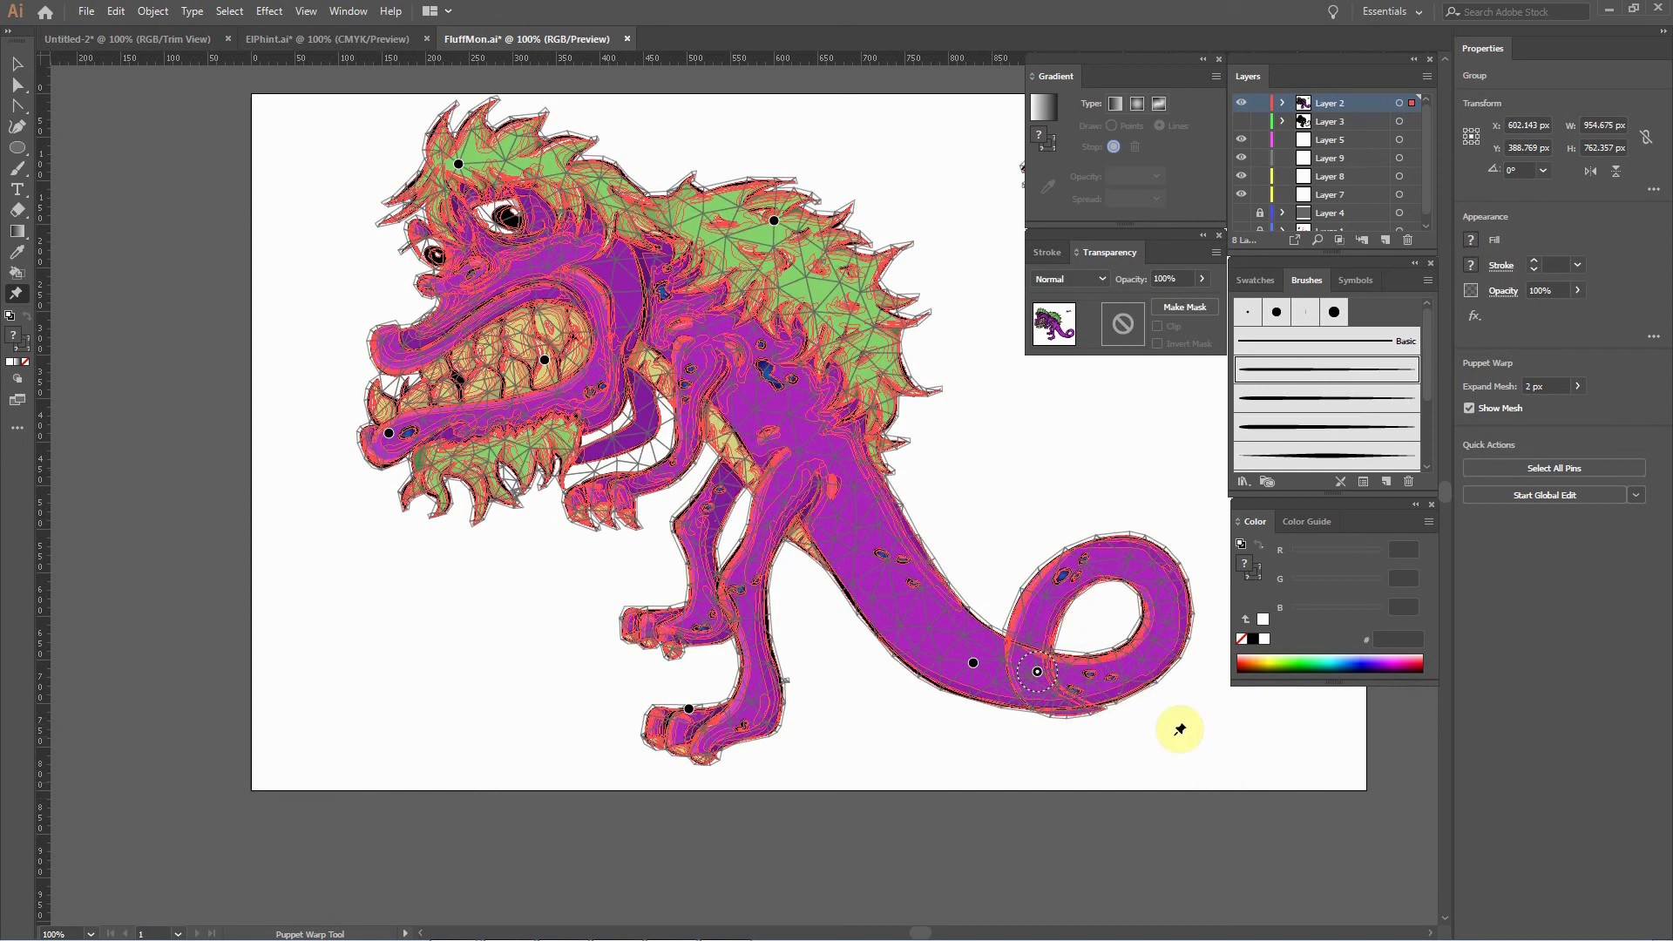
Add a knee pin to the monster's near leg and pull the foot pin backward so the lower leg bends back.
left_click(700, 713)
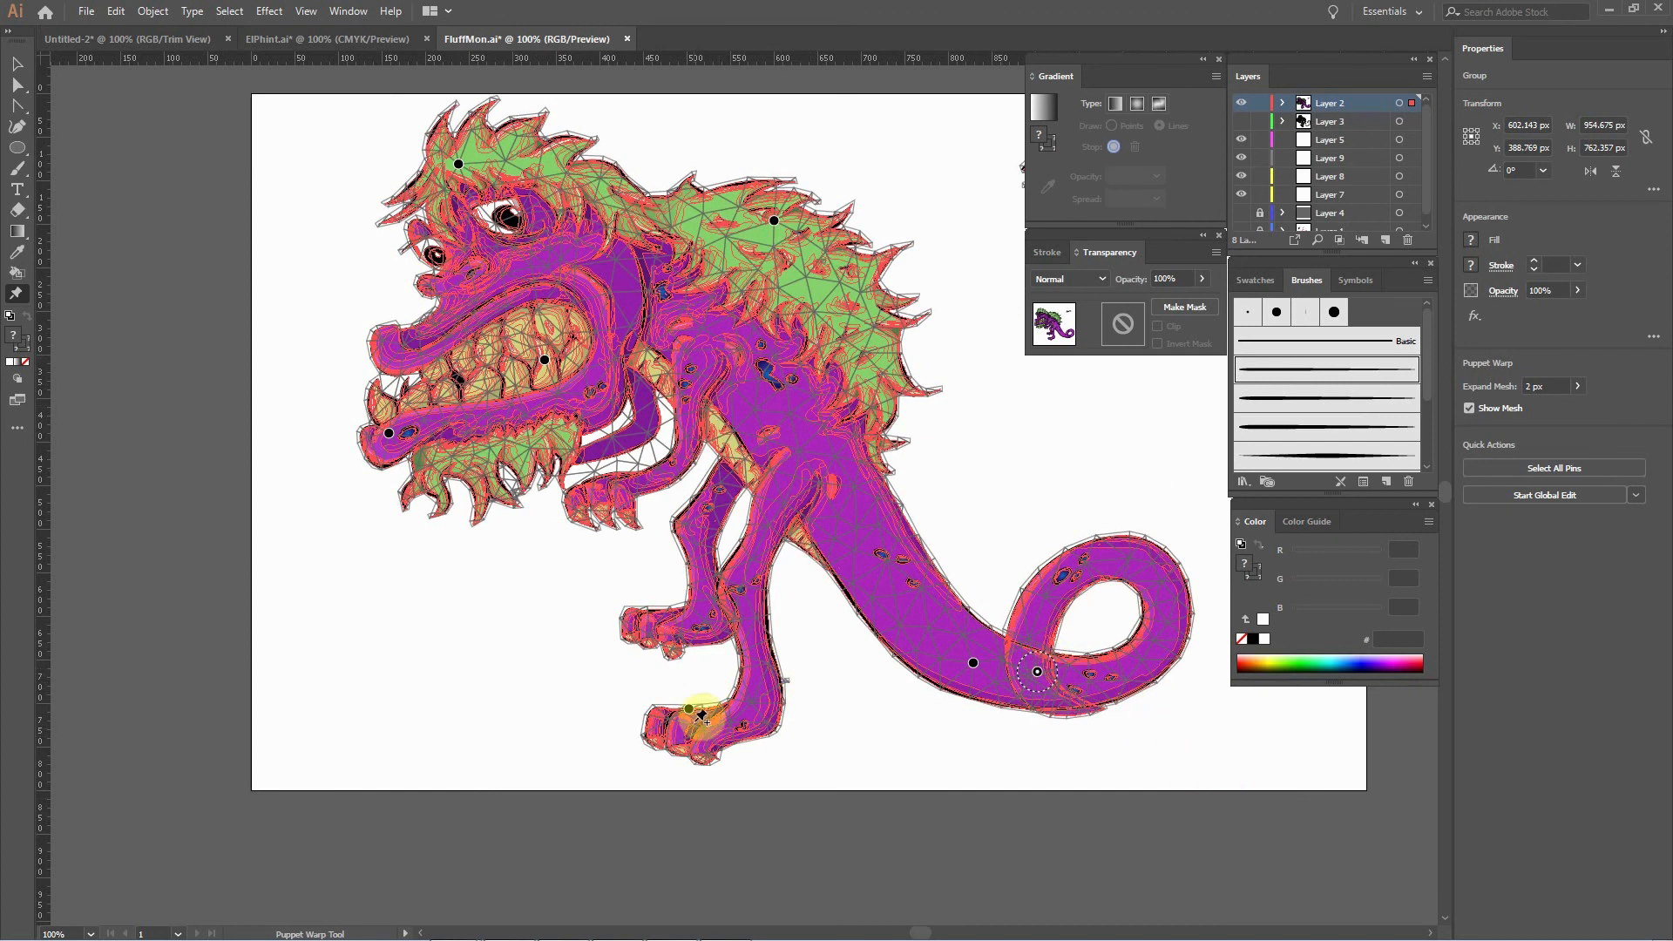
left_click_drag(693, 716, 669, 667)
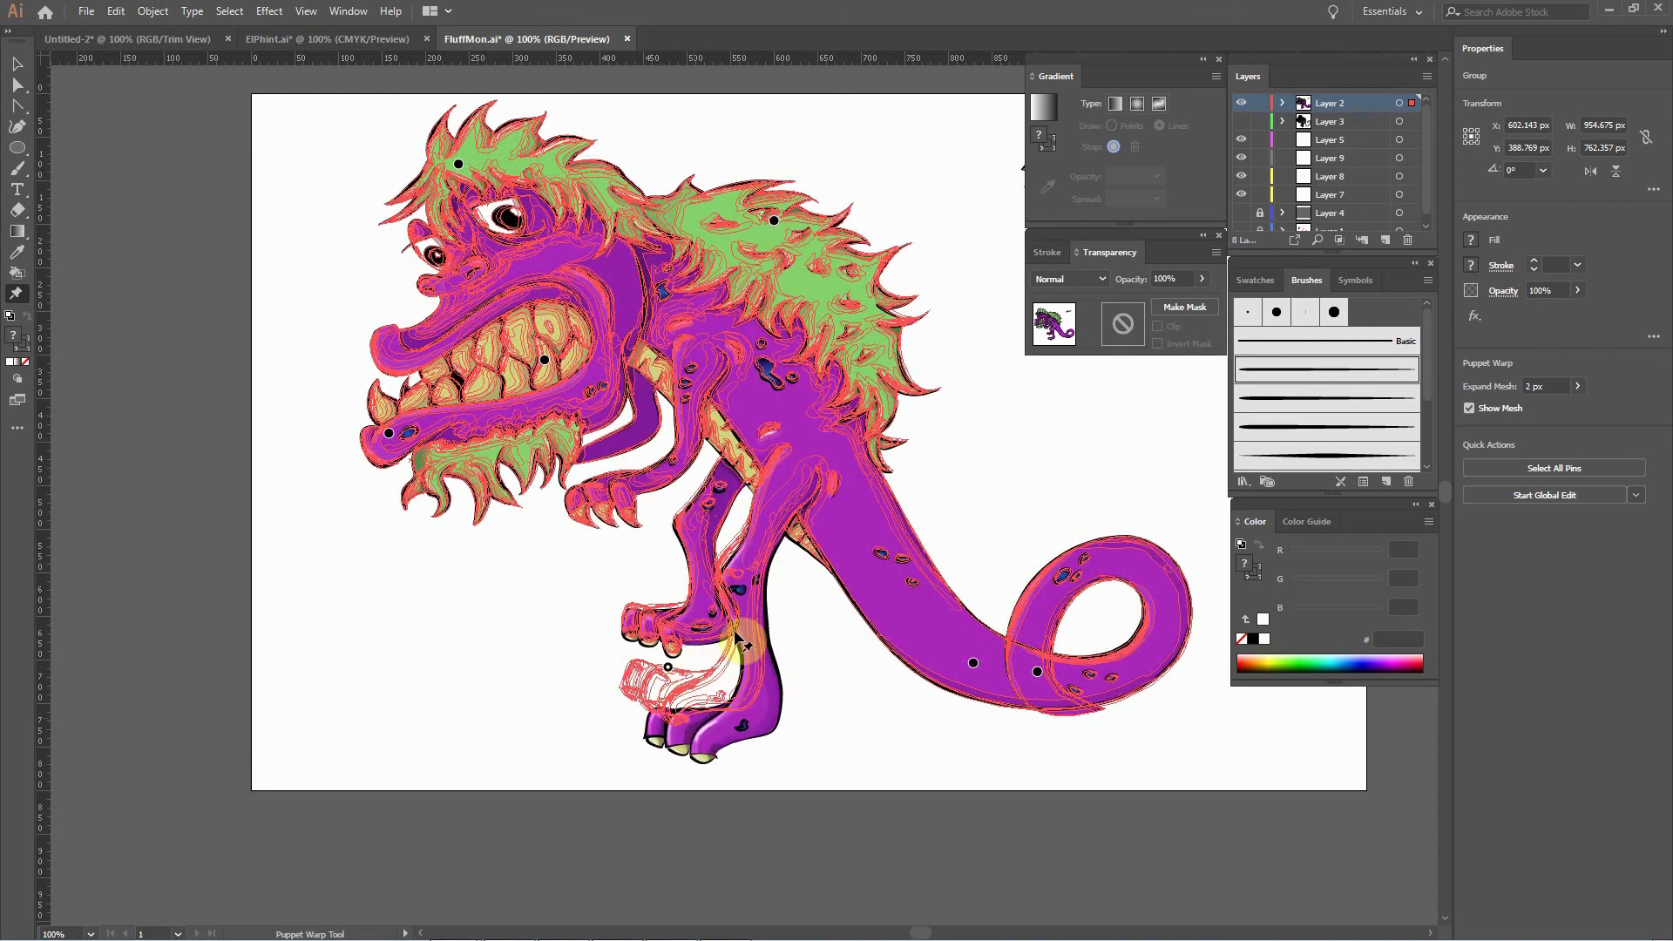
left_click_drag(814, 626, 814, 613)
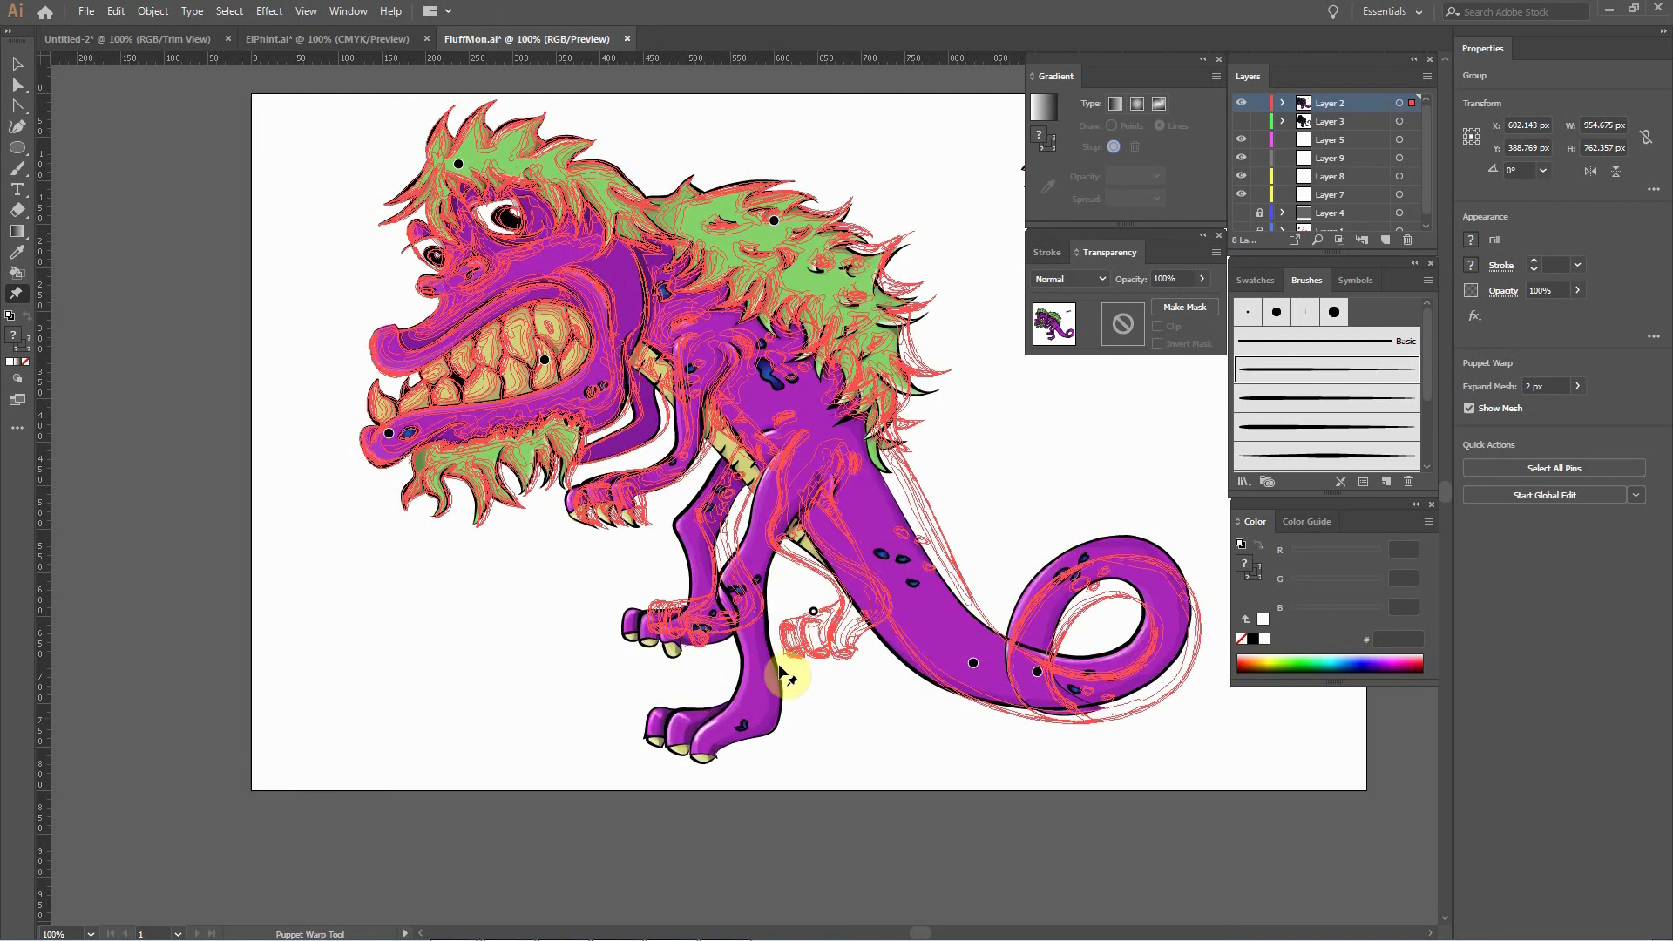
left_click_drag(781, 673, 723, 664)
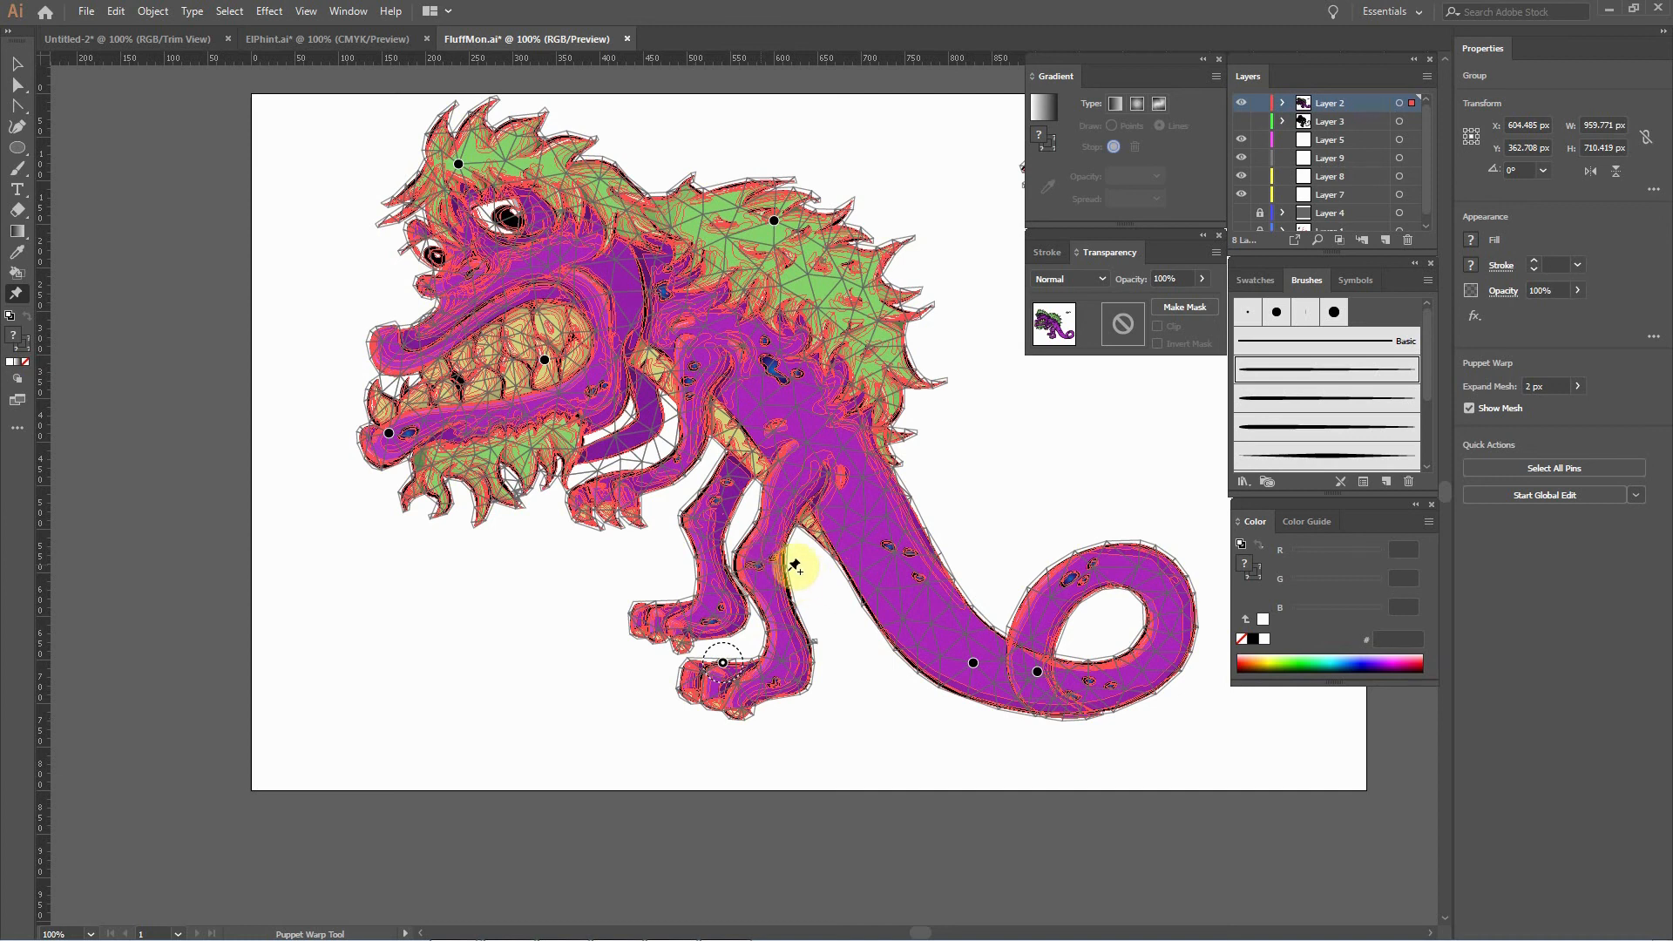
left_click(763, 561)
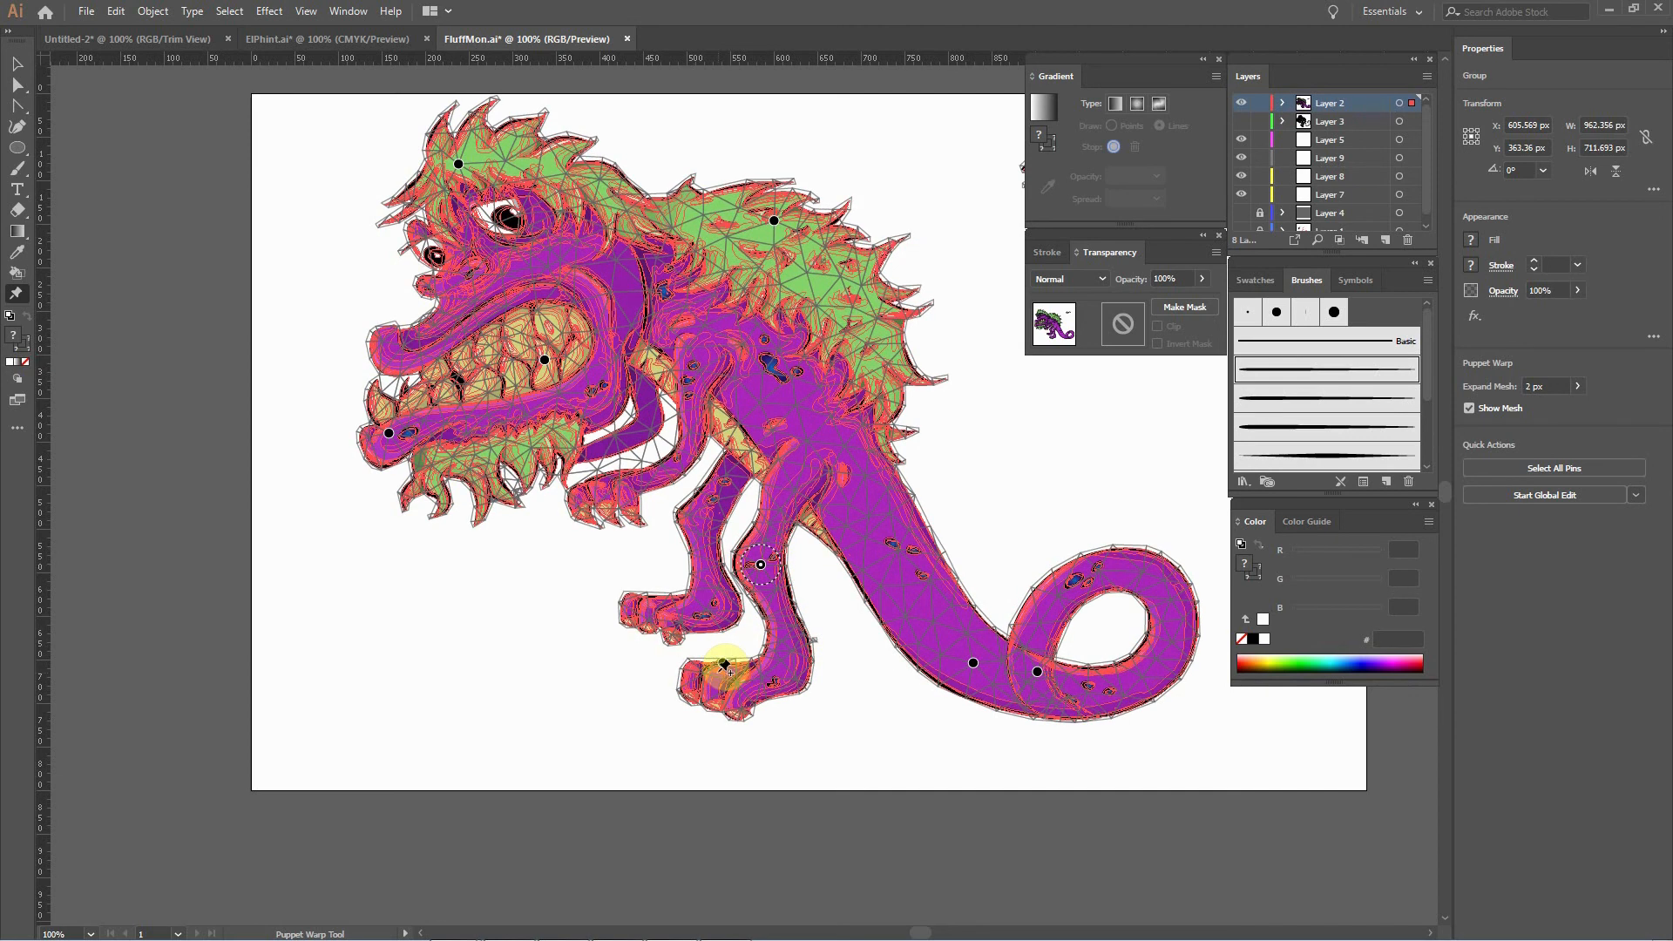
left_click_drag(723, 665, 831, 689)
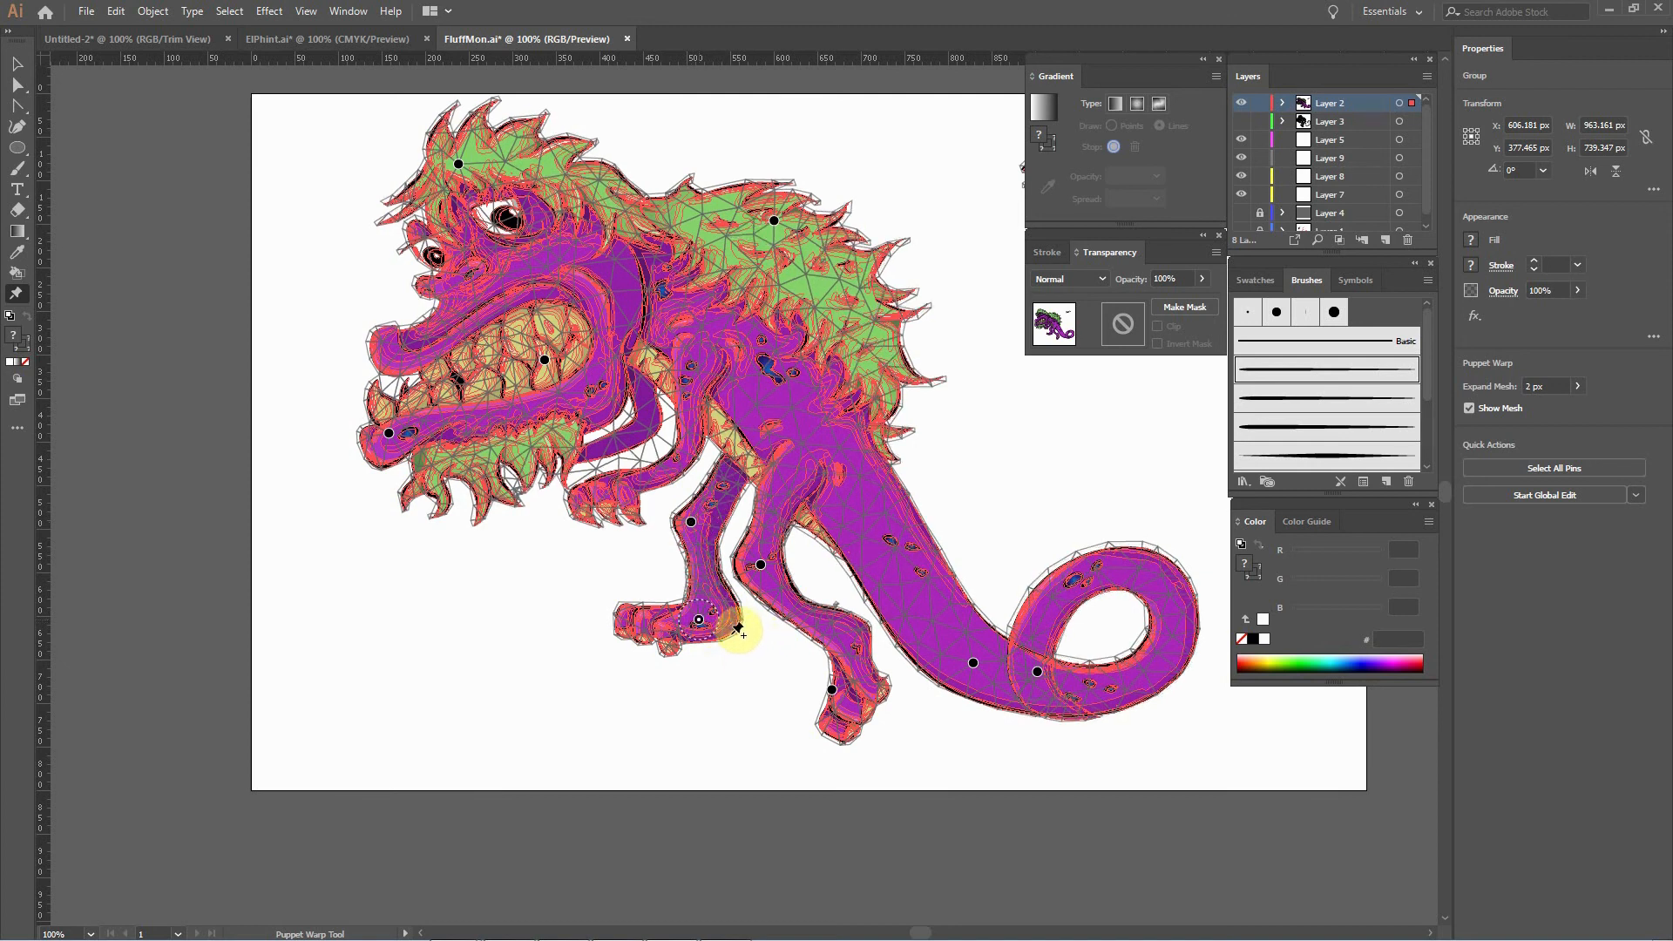
Reshape the far leg by moving its ankle pin slightly down and its knee pin slightly forward.
left_click(699, 622)
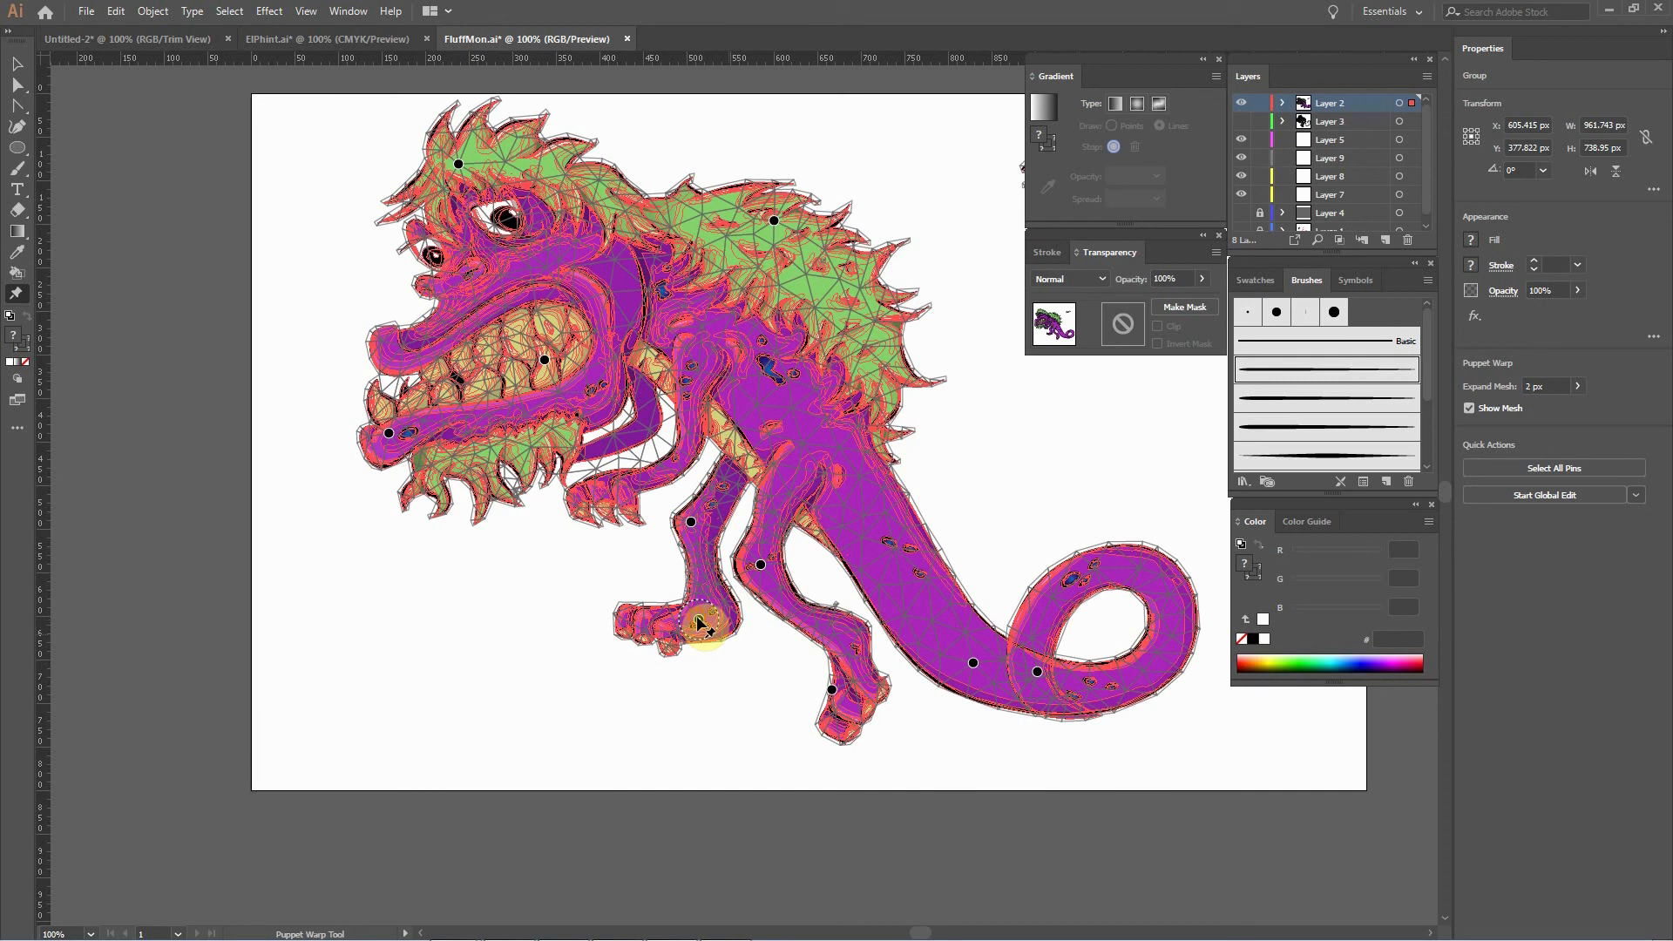
mouse_move(687, 616)
left_mouse_down()
mouse_move(594, 610)
mouse_move(710, 655)
mouse_move(802, 664)
mouse_move(736, 677)
mouse_move(688, 667)
mouse_move(691, 645)
left_mouse_up()
left_click(690, 521)
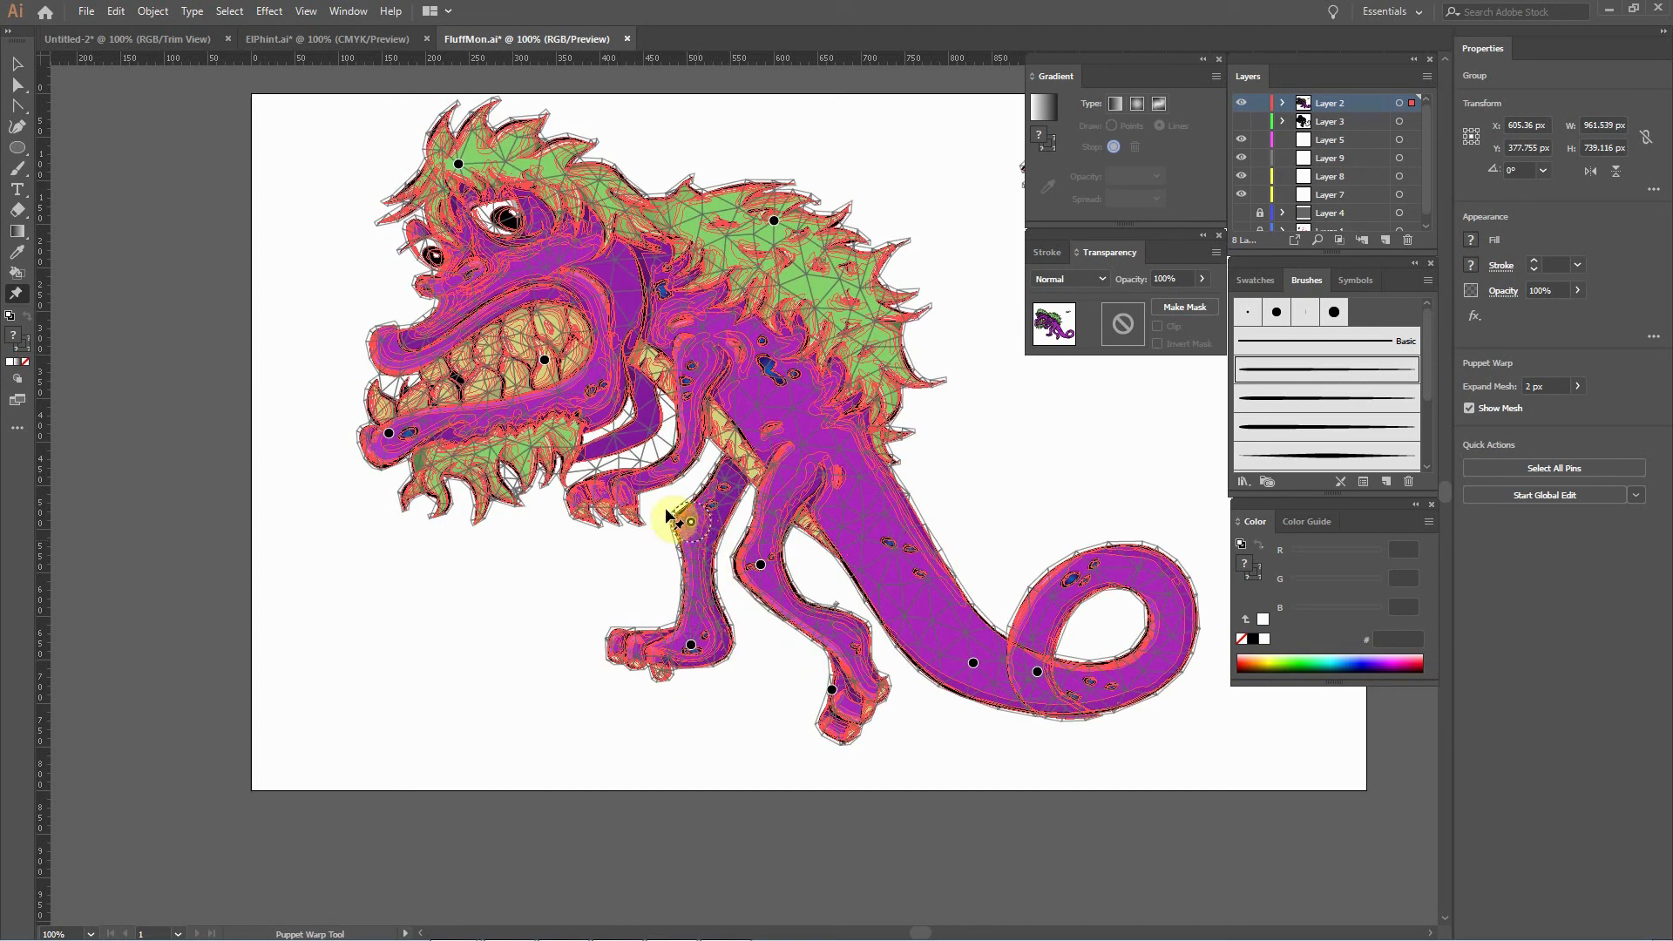
left_click_drag(655, 509, 671, 529)
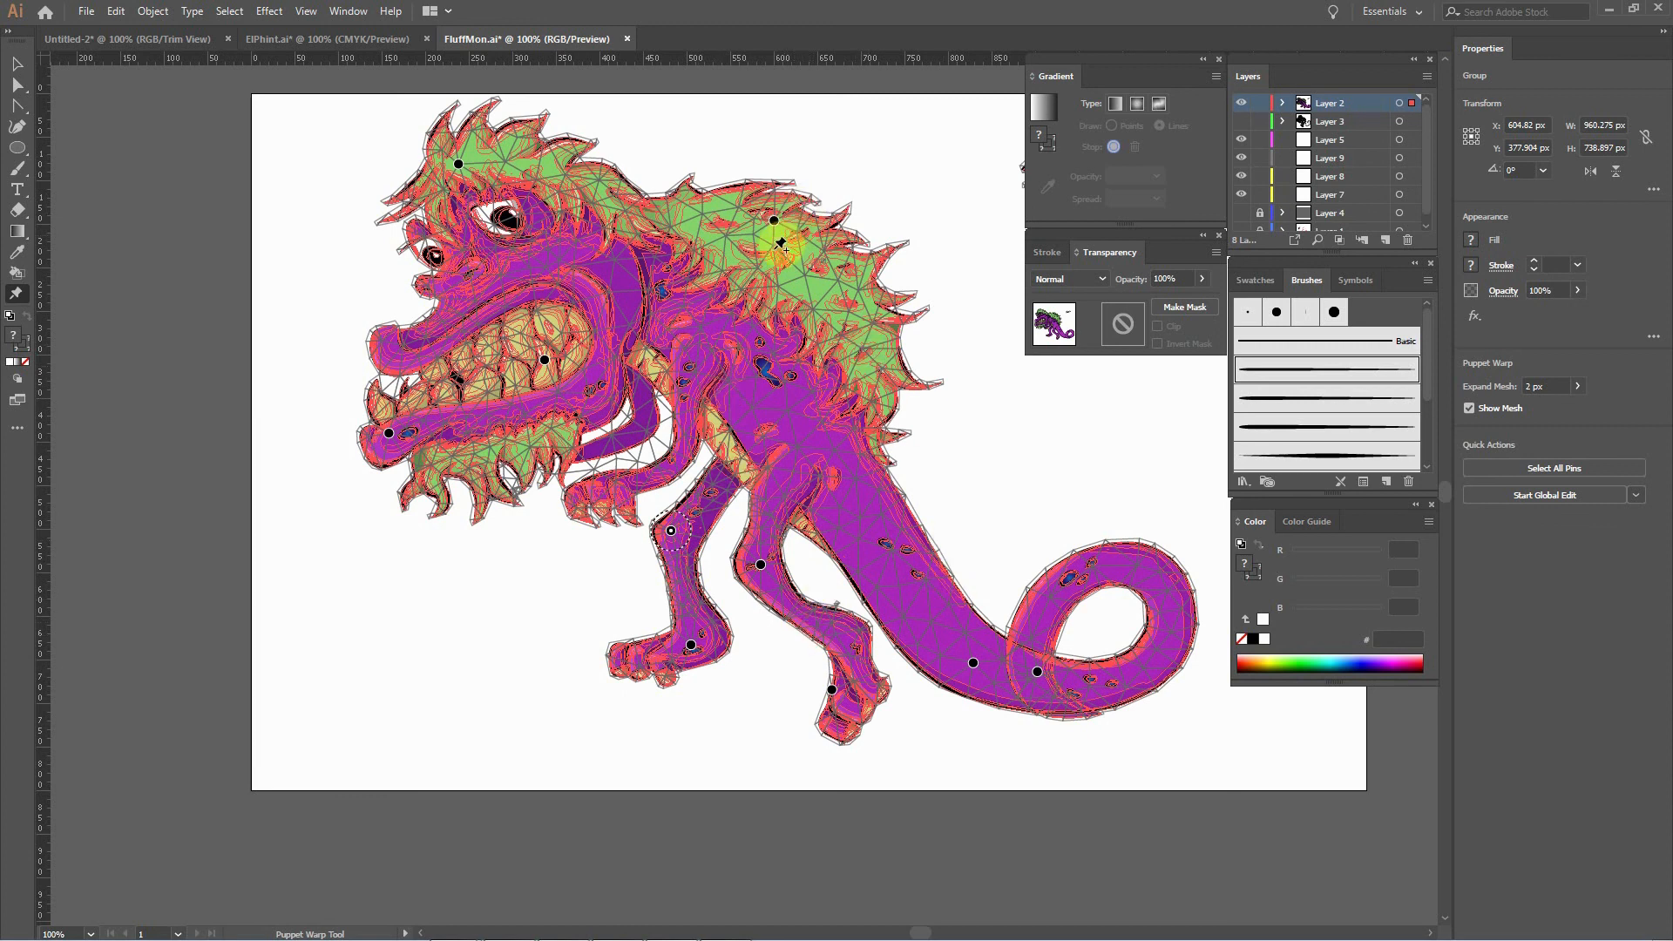
Move the back pin slightly forward and down and the hair pin backward, commit the warp and deselect the monster.
left_click_drag(774, 221, 872, 197)
left_click_drag(751, 307, 754, 245)
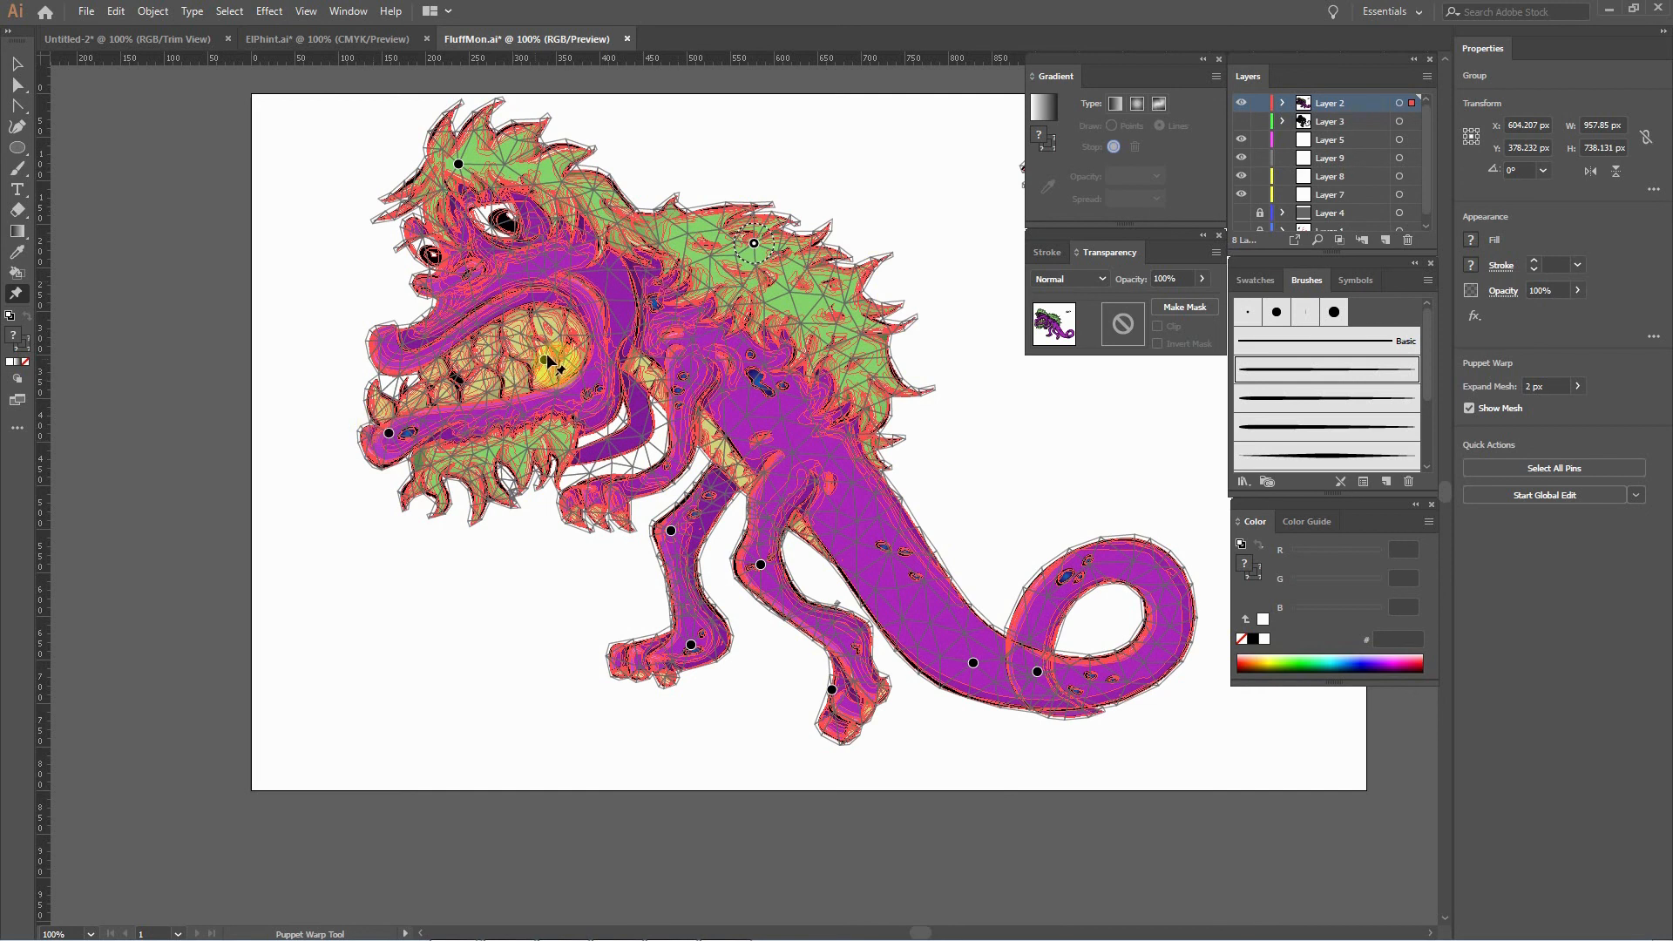
left_click_drag(458, 165, 520, 155)
key("v")
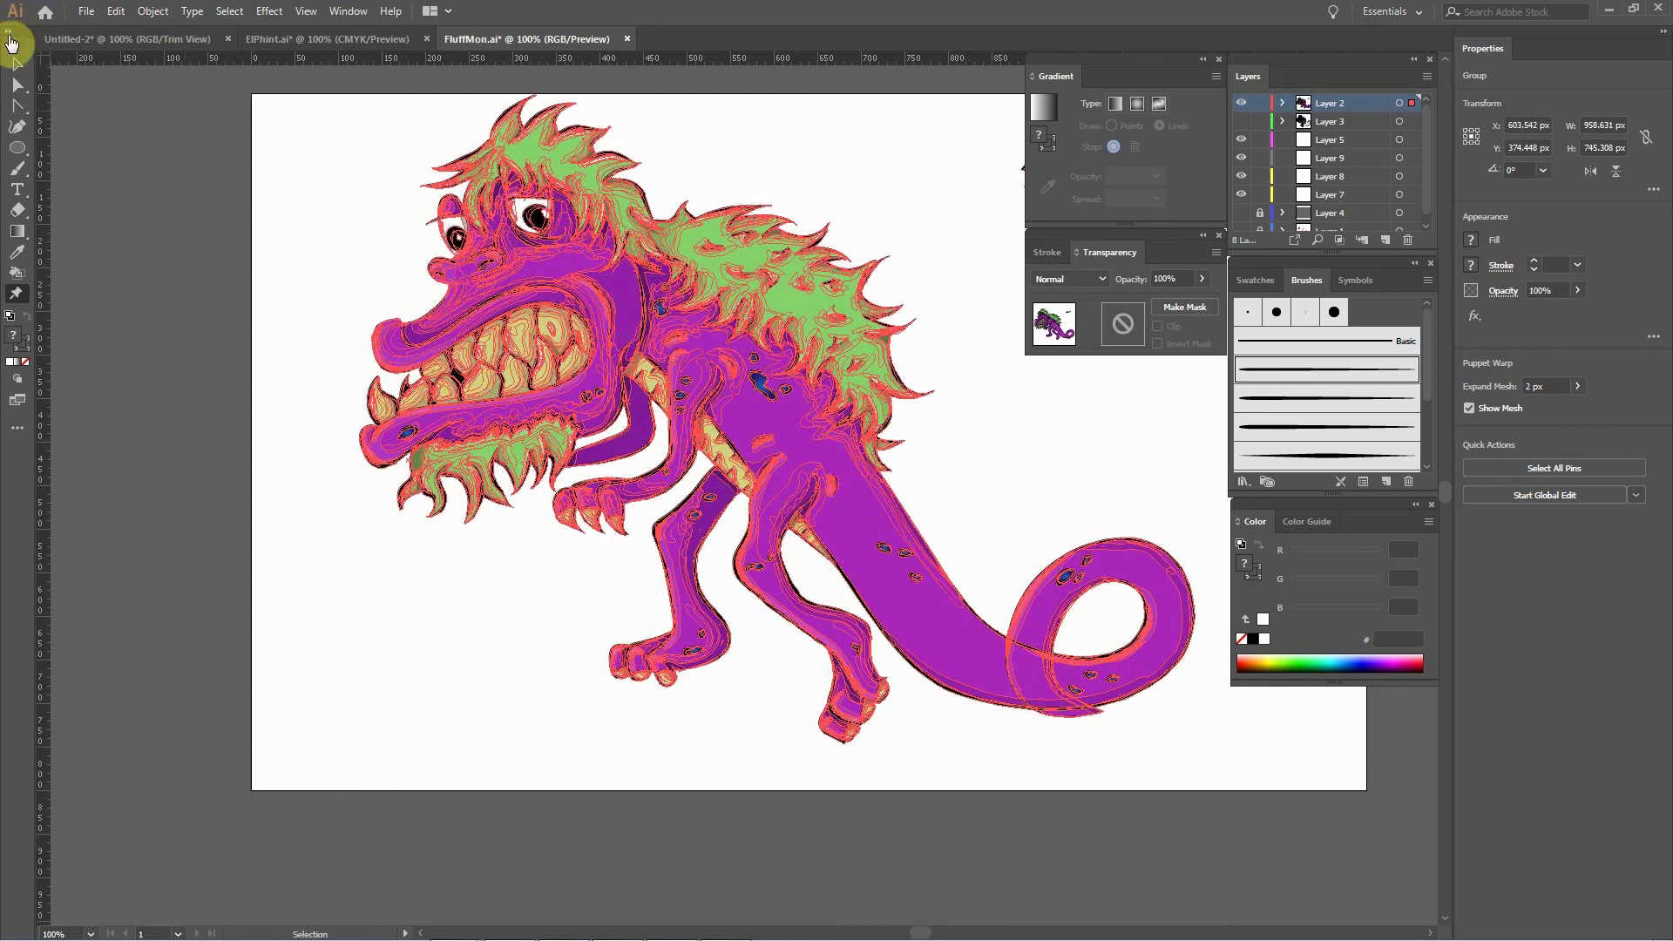
left_click(17, 64)
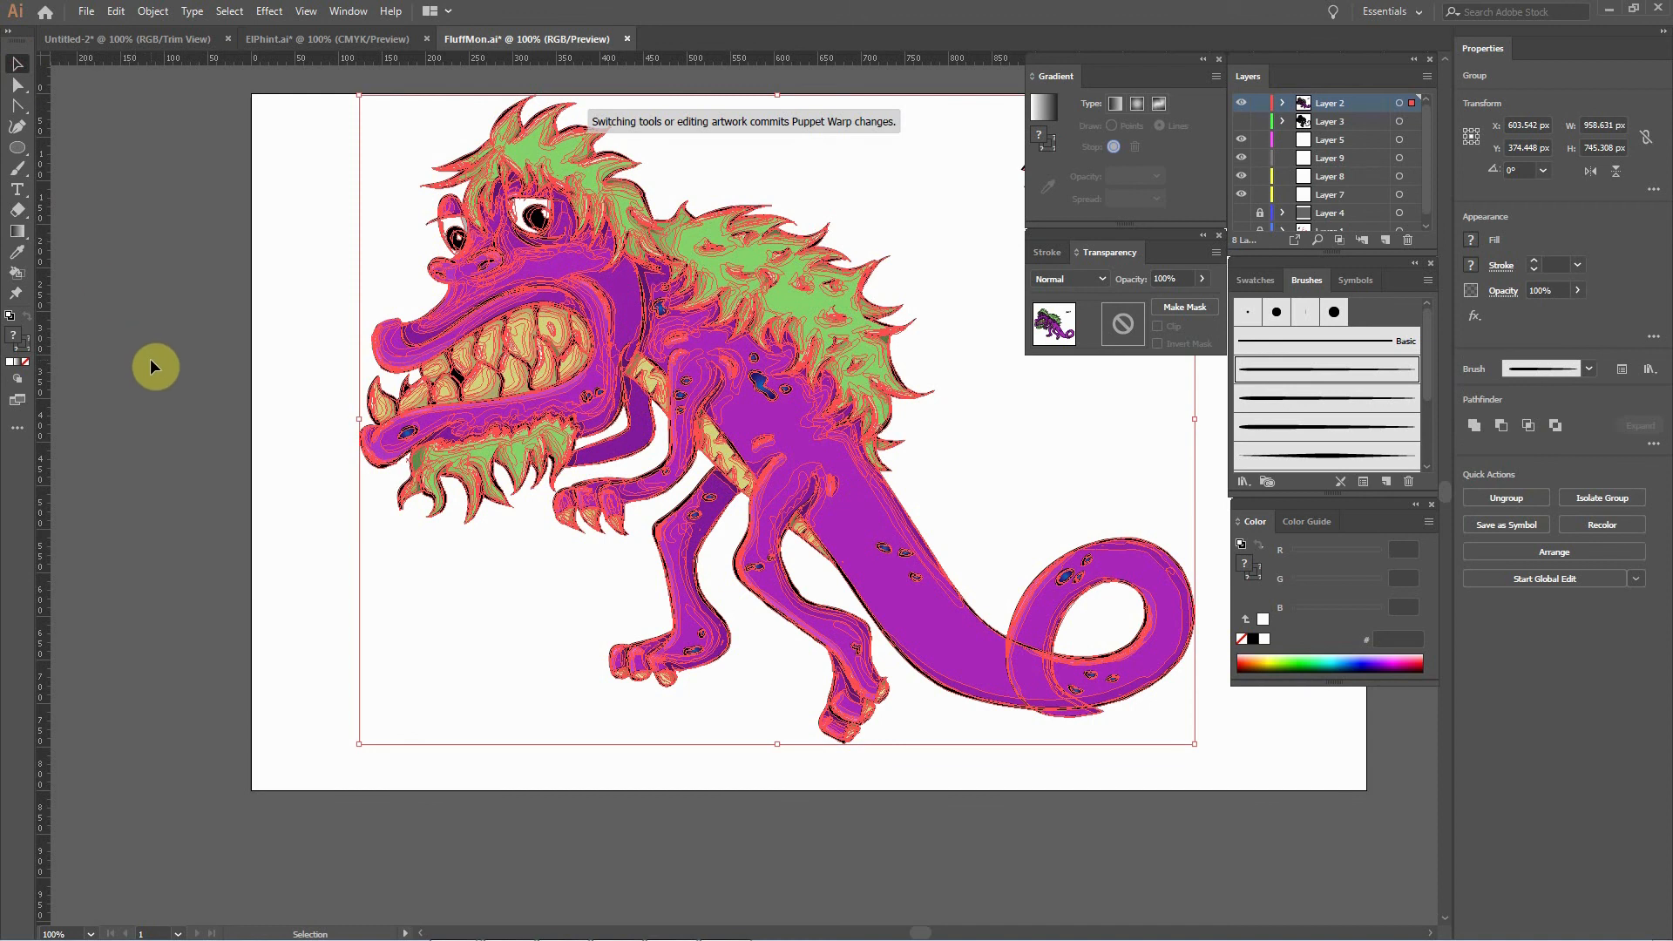
left_click(149, 358)
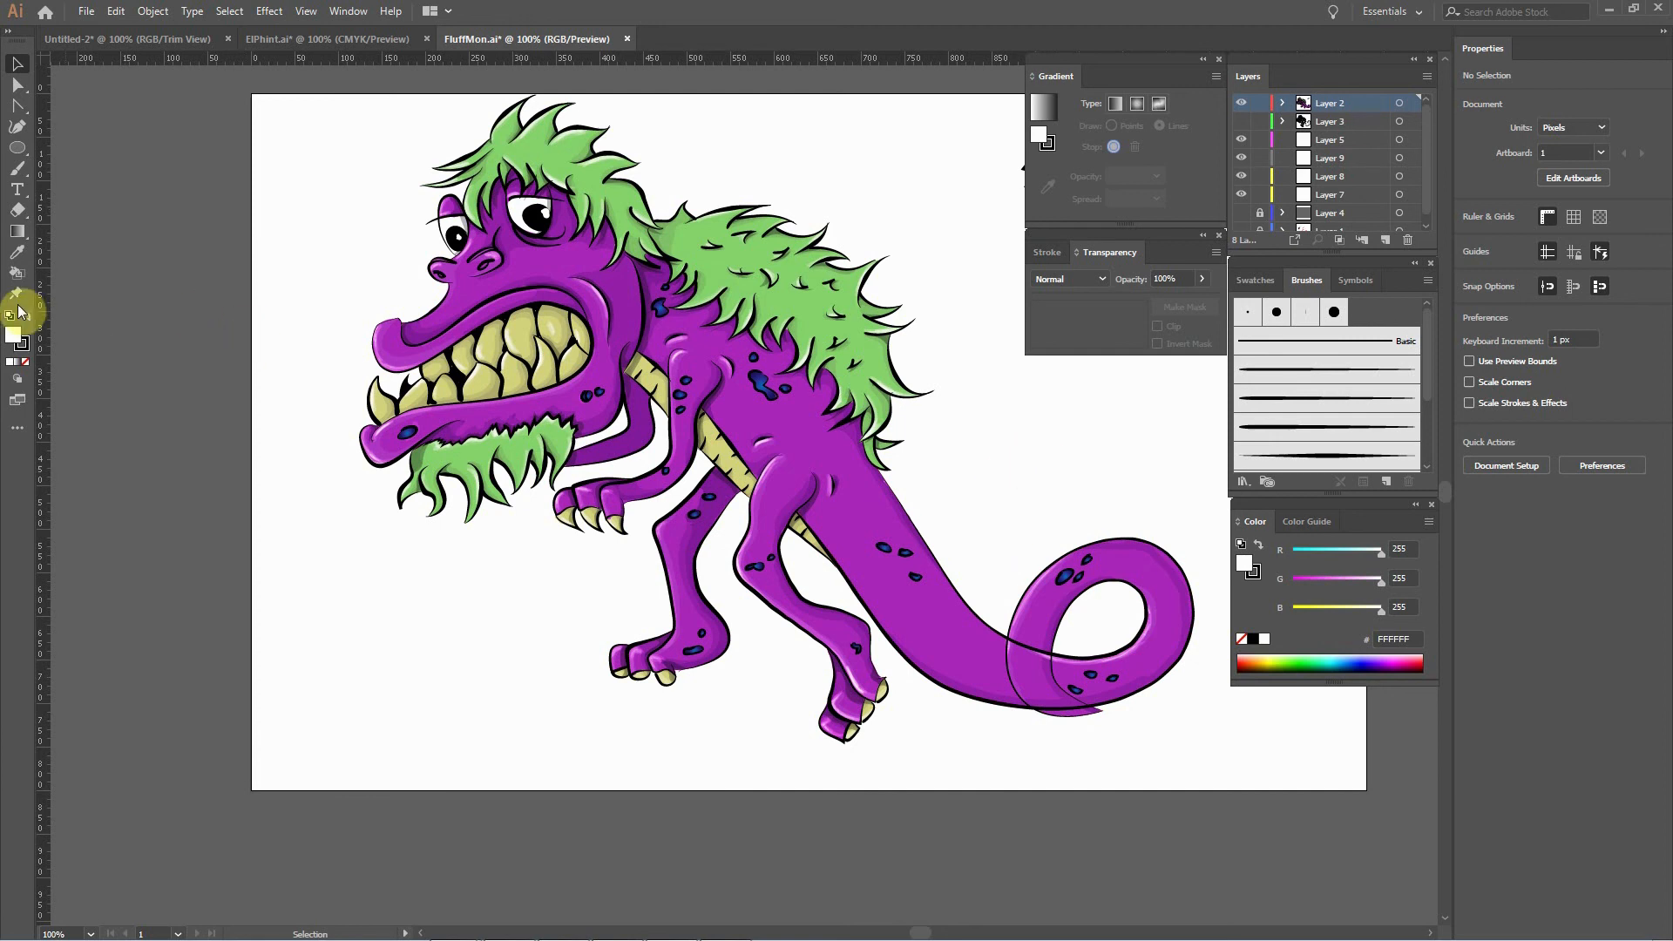
Reselect the whole monster, use Puppet Warp to pull the tail-tip pin upward so the loop stands behind the back, and commit the warp.
left_click_drag(324, 110, 1201, 771)
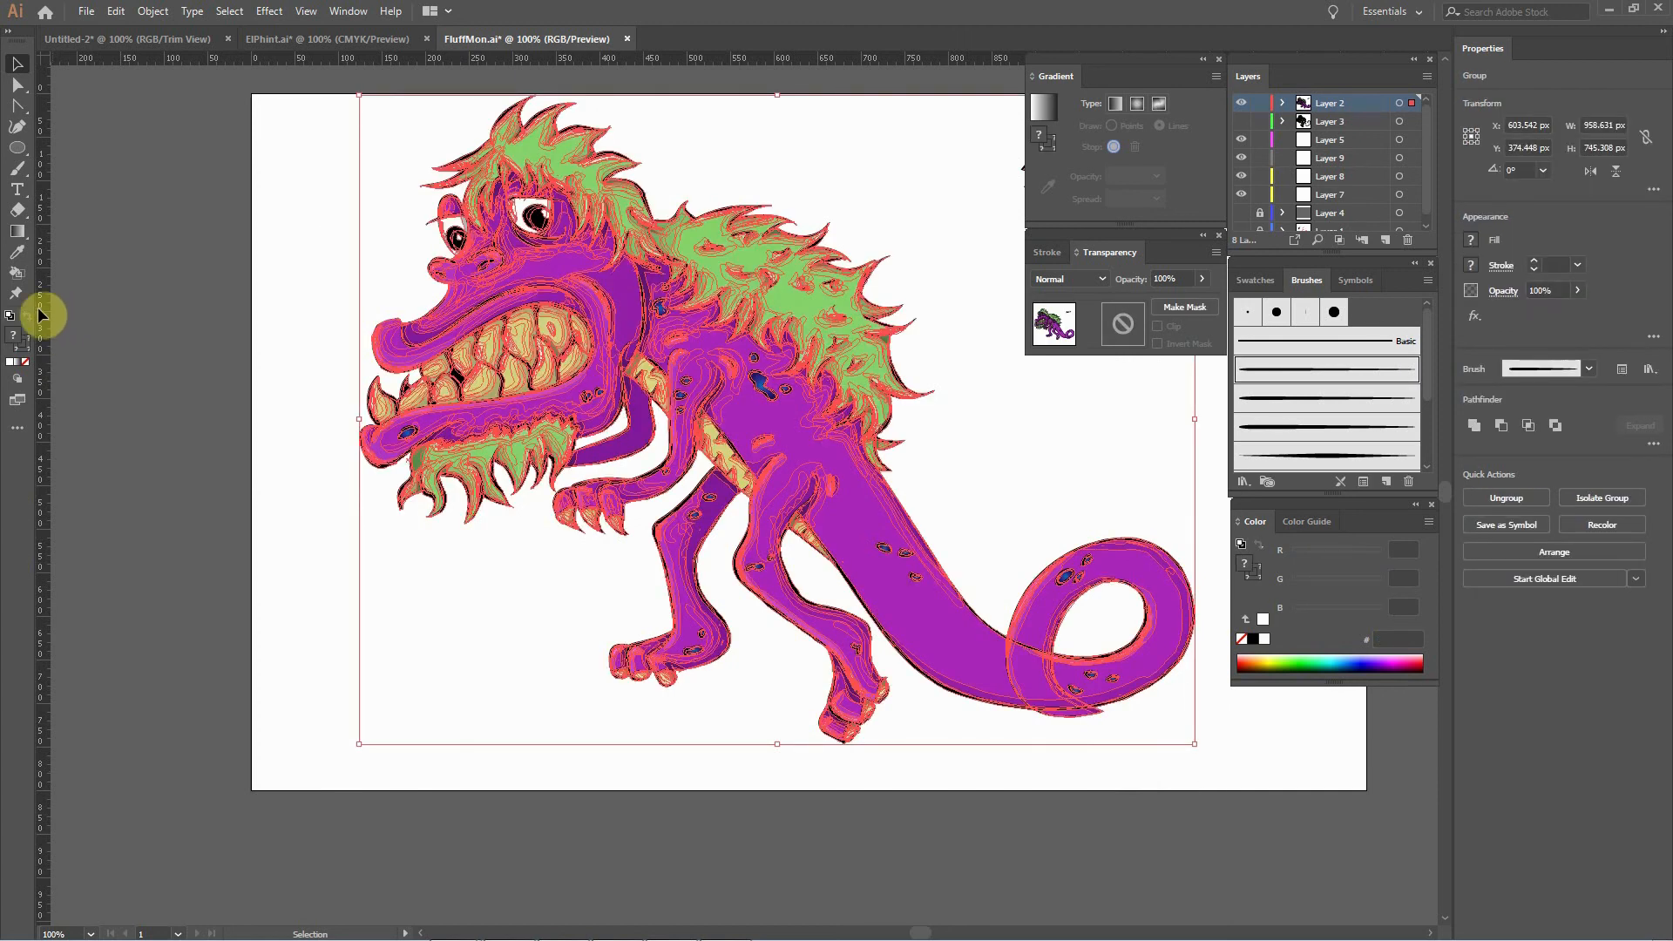
left_click(15, 294)
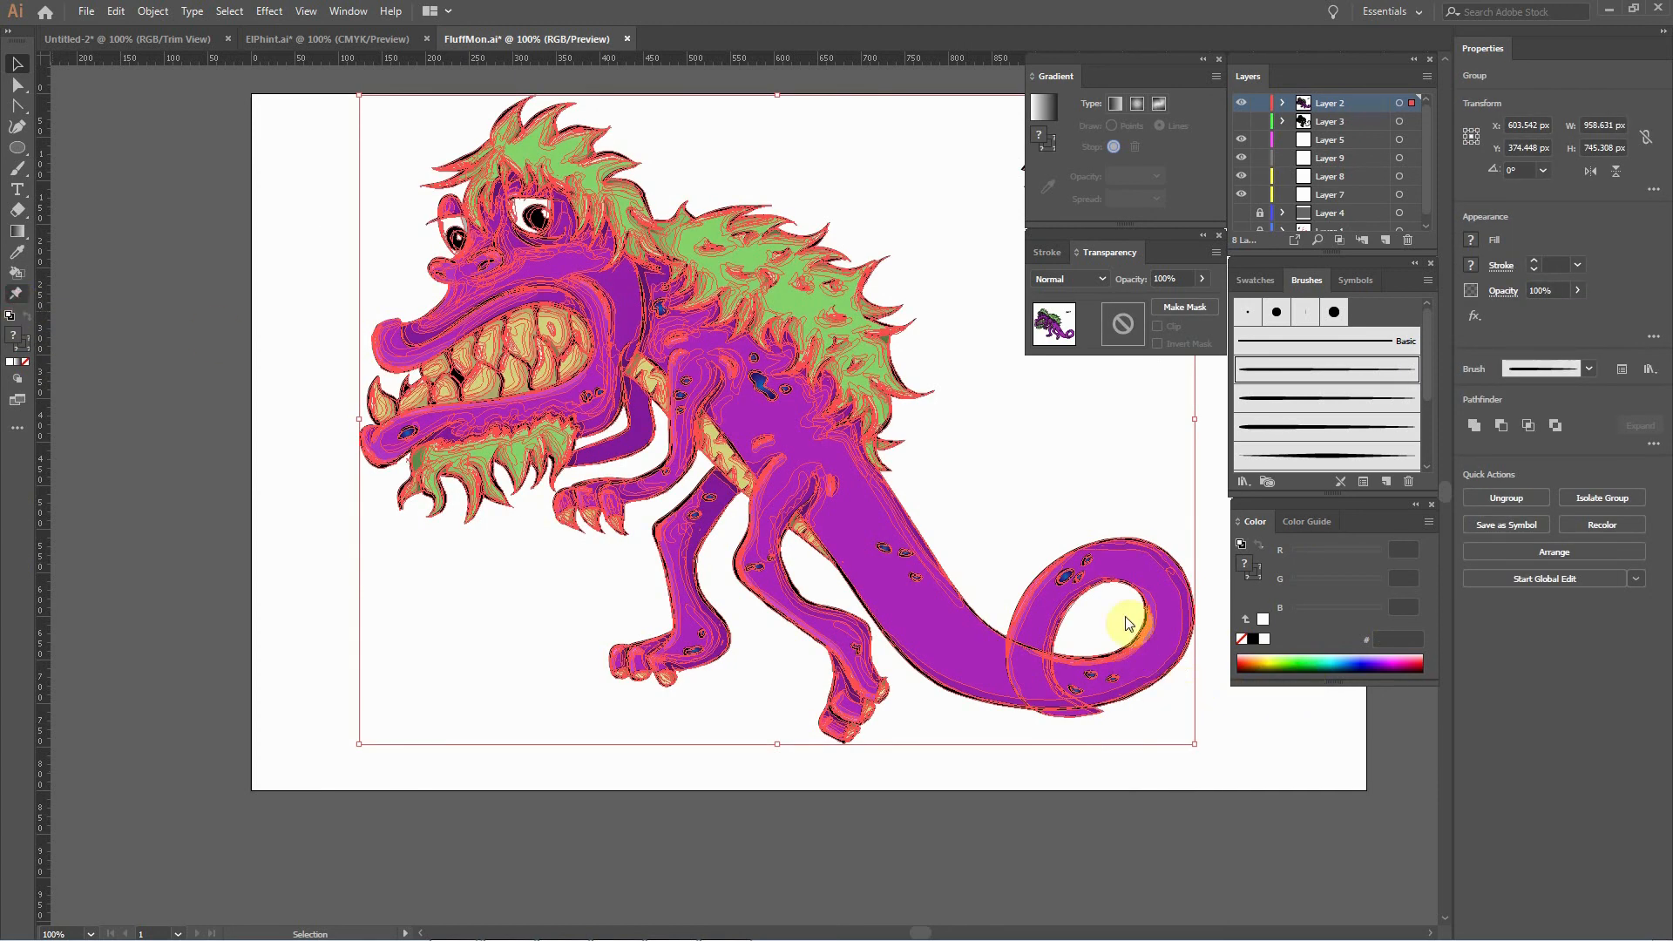
left_click(1037, 672)
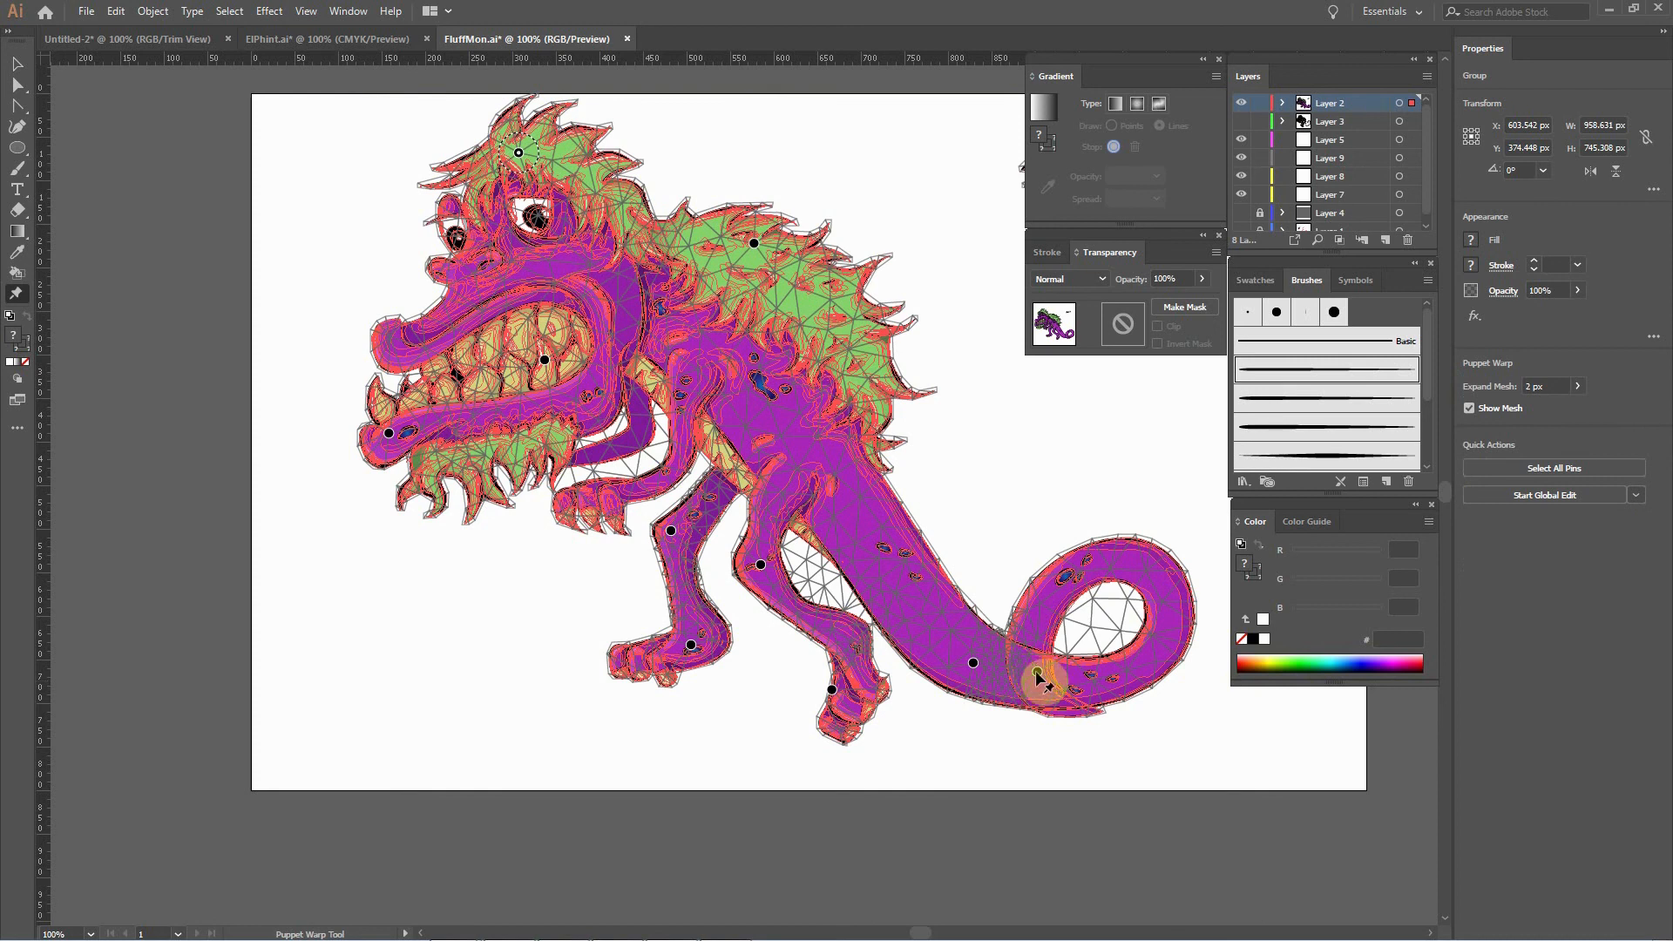
left_click_drag(1028, 639, 1054, 730)
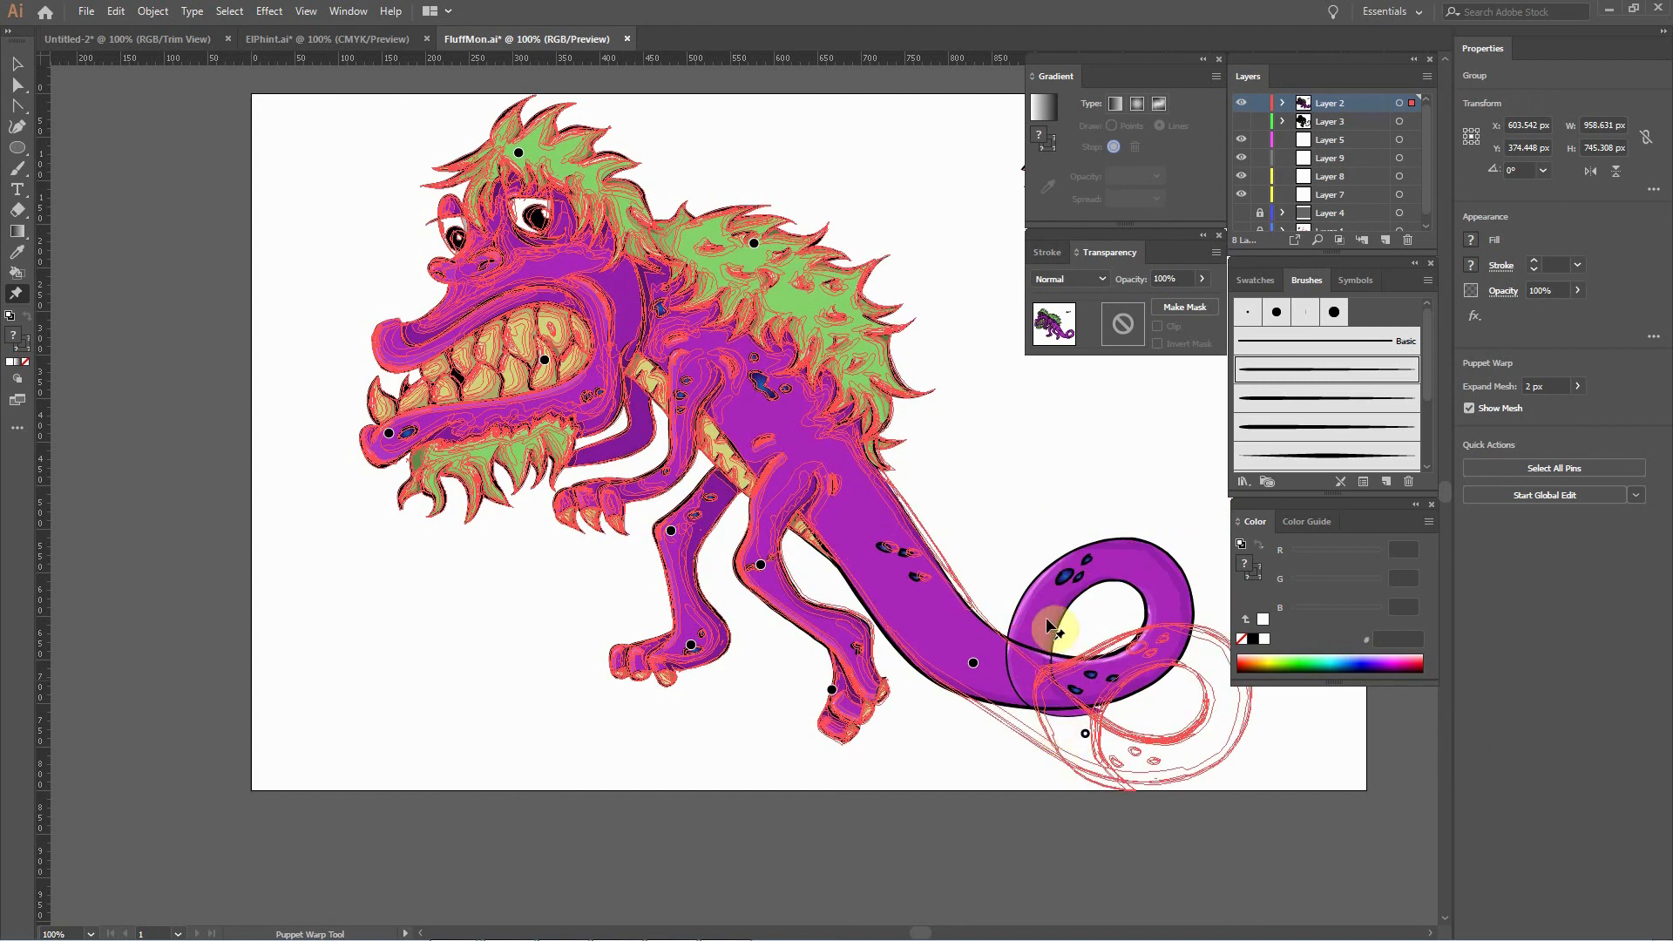
left_click_drag(1080, 562, 1056, 523)
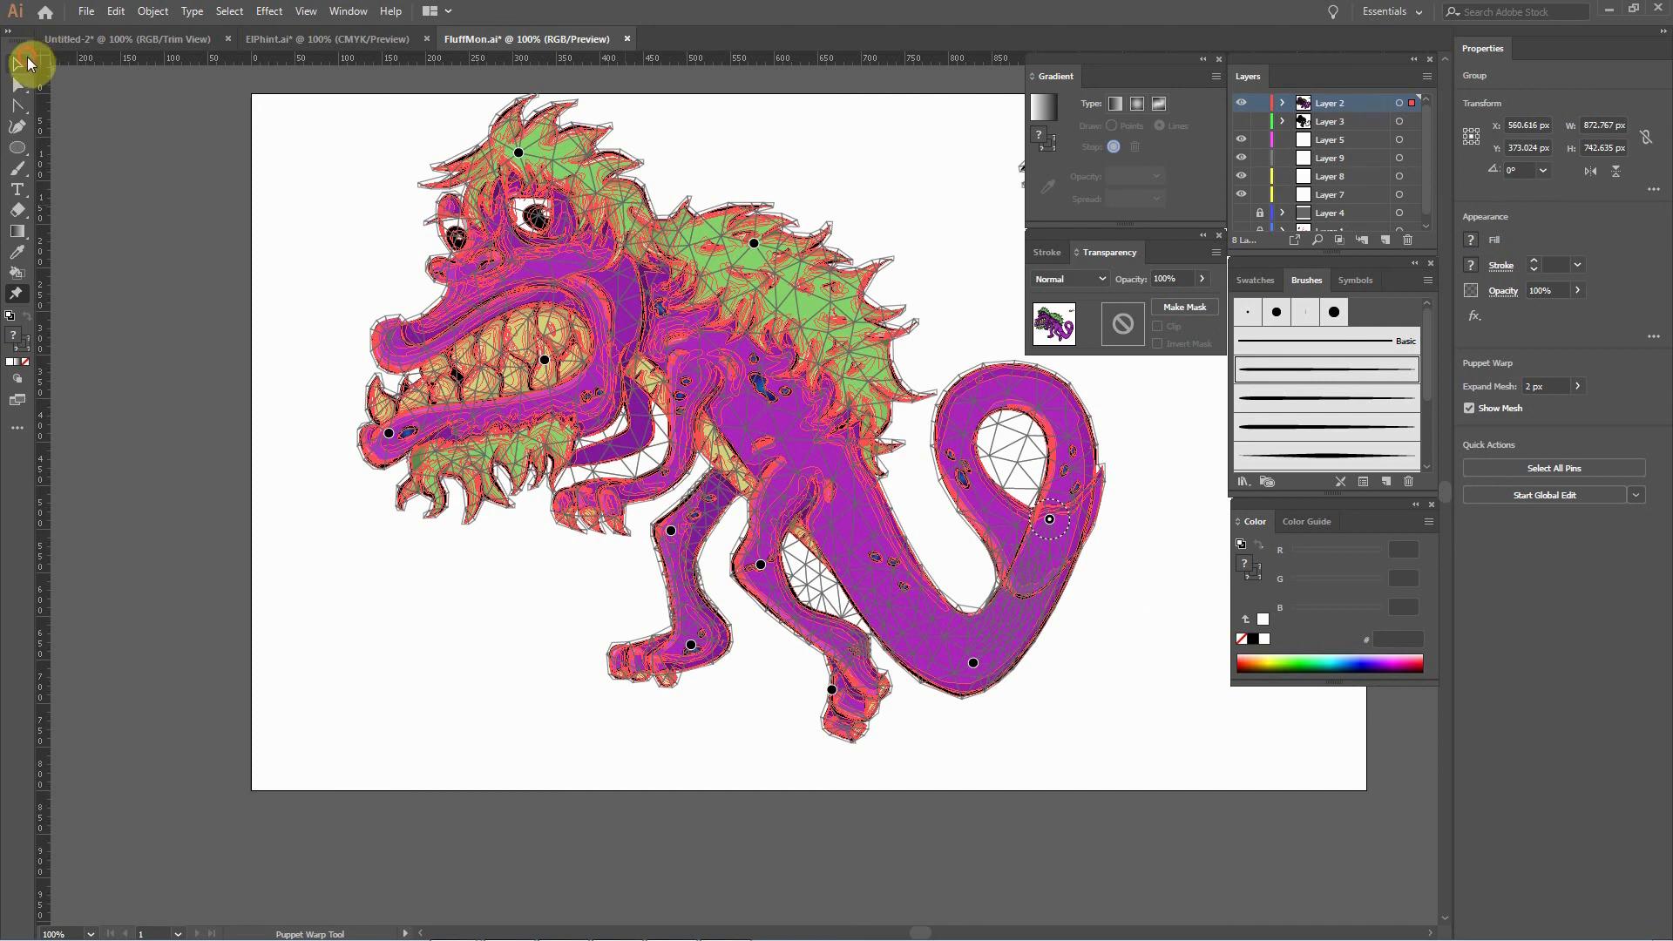
left_click(28, 66)
left_click(199, 389)
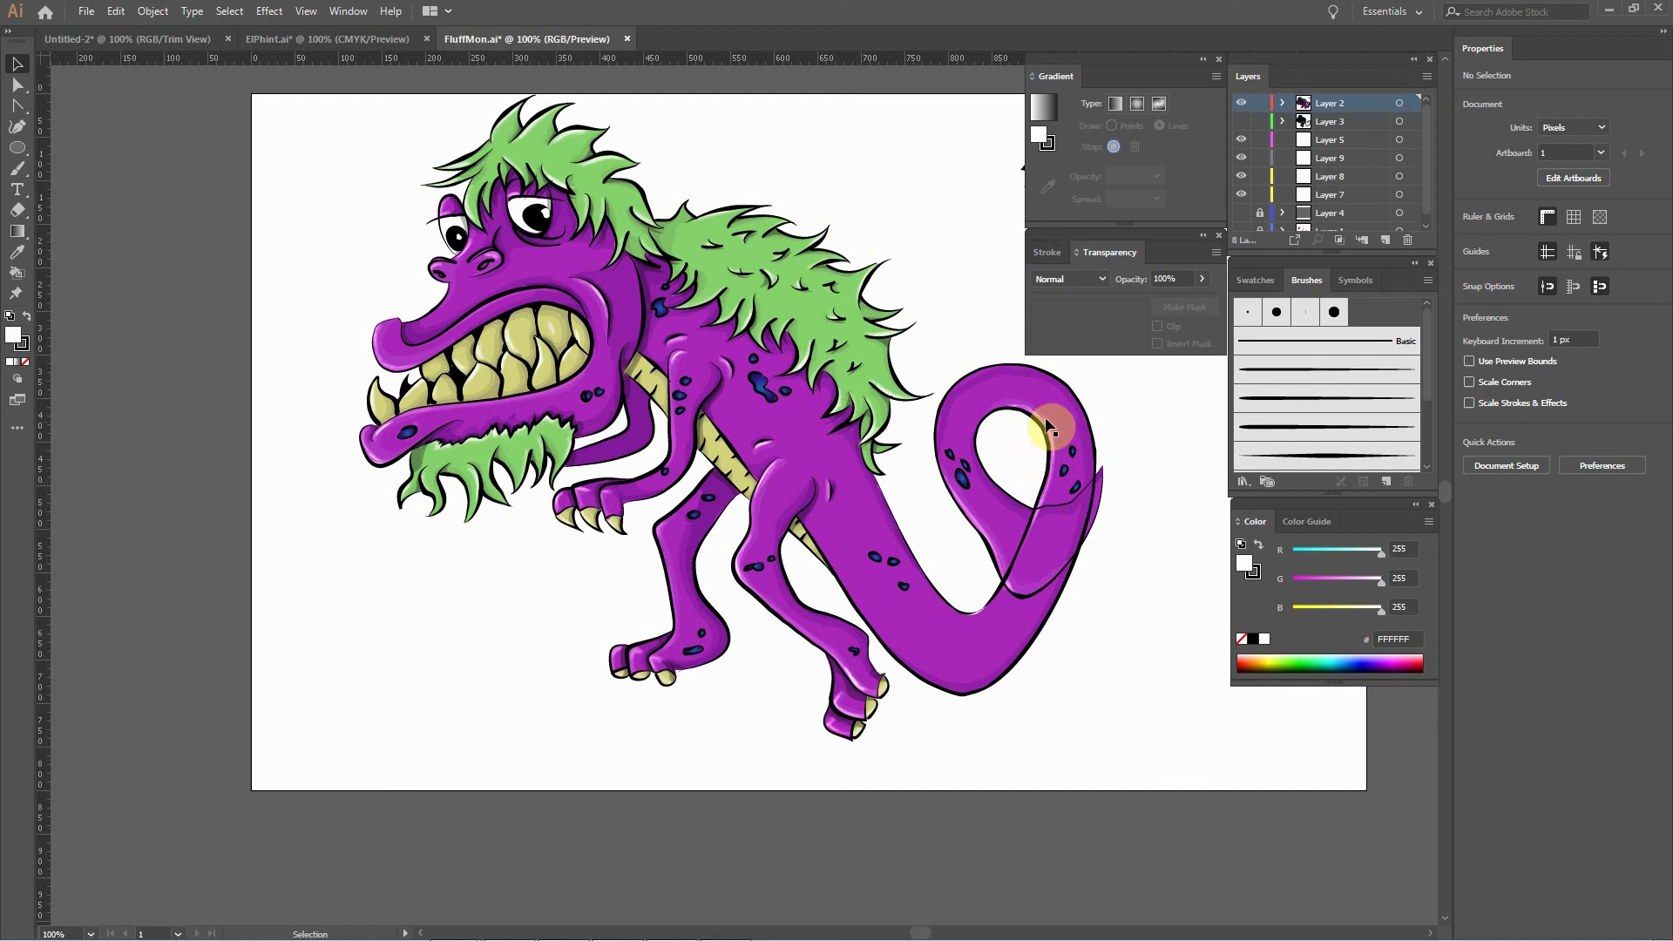
Direct-select the black outline path of the tail loop and examine closely where the tail overlaps itself.
left_click(1058, 504)
left_click(1135, 632)
left_click(17, 85)
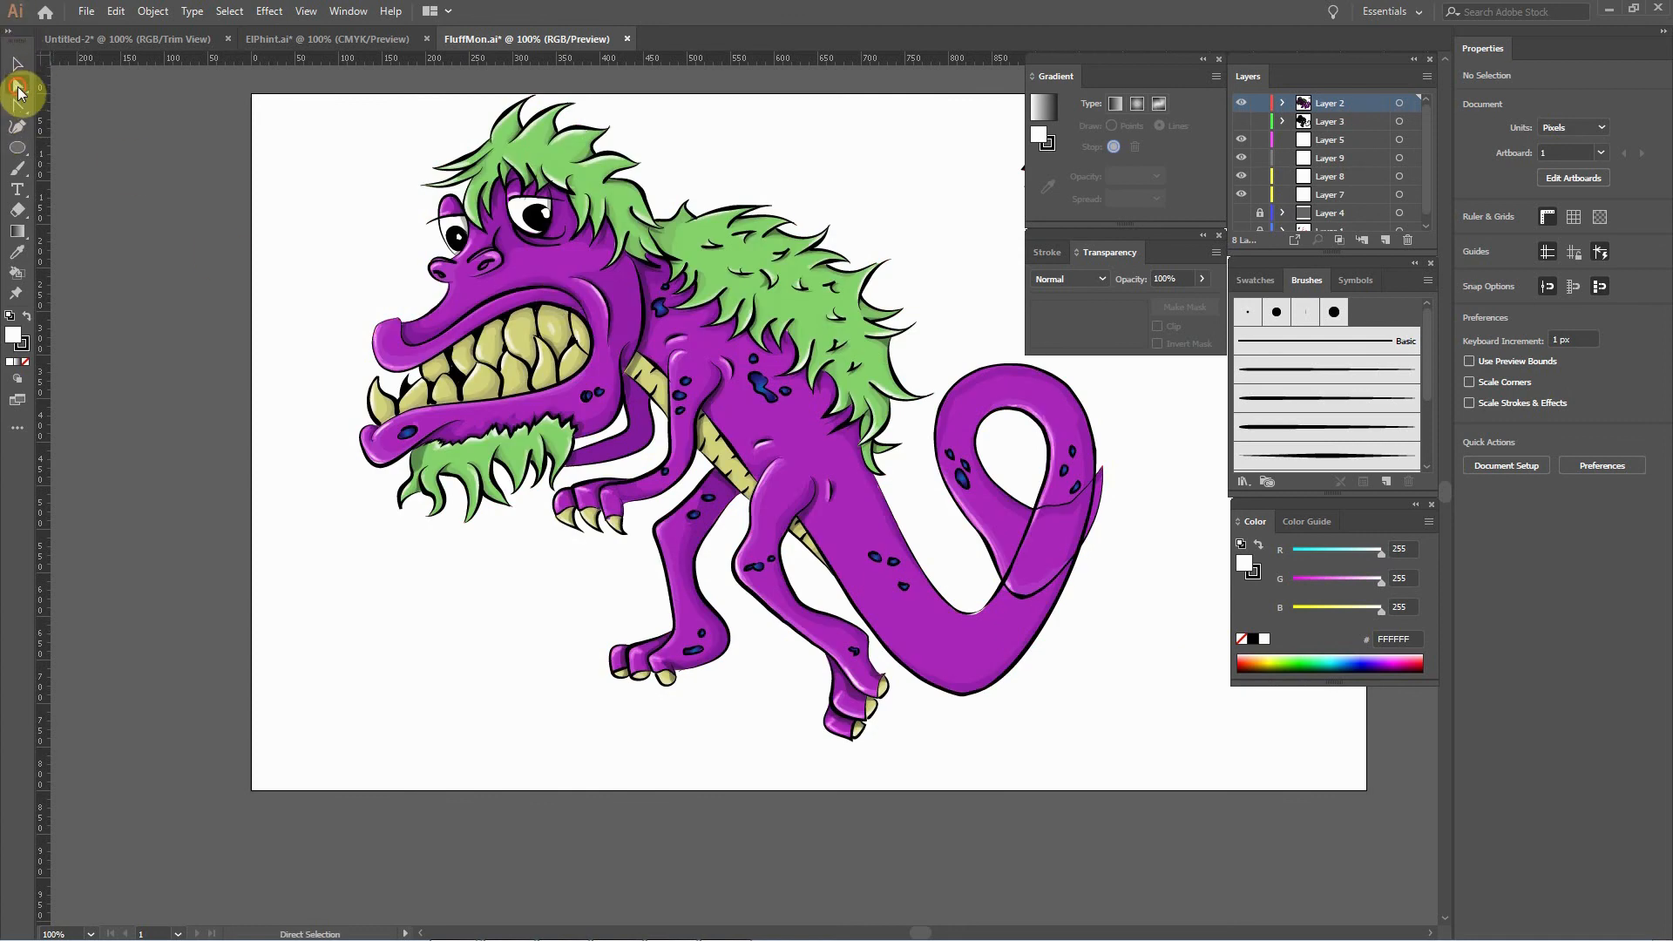
left_click(1078, 504)
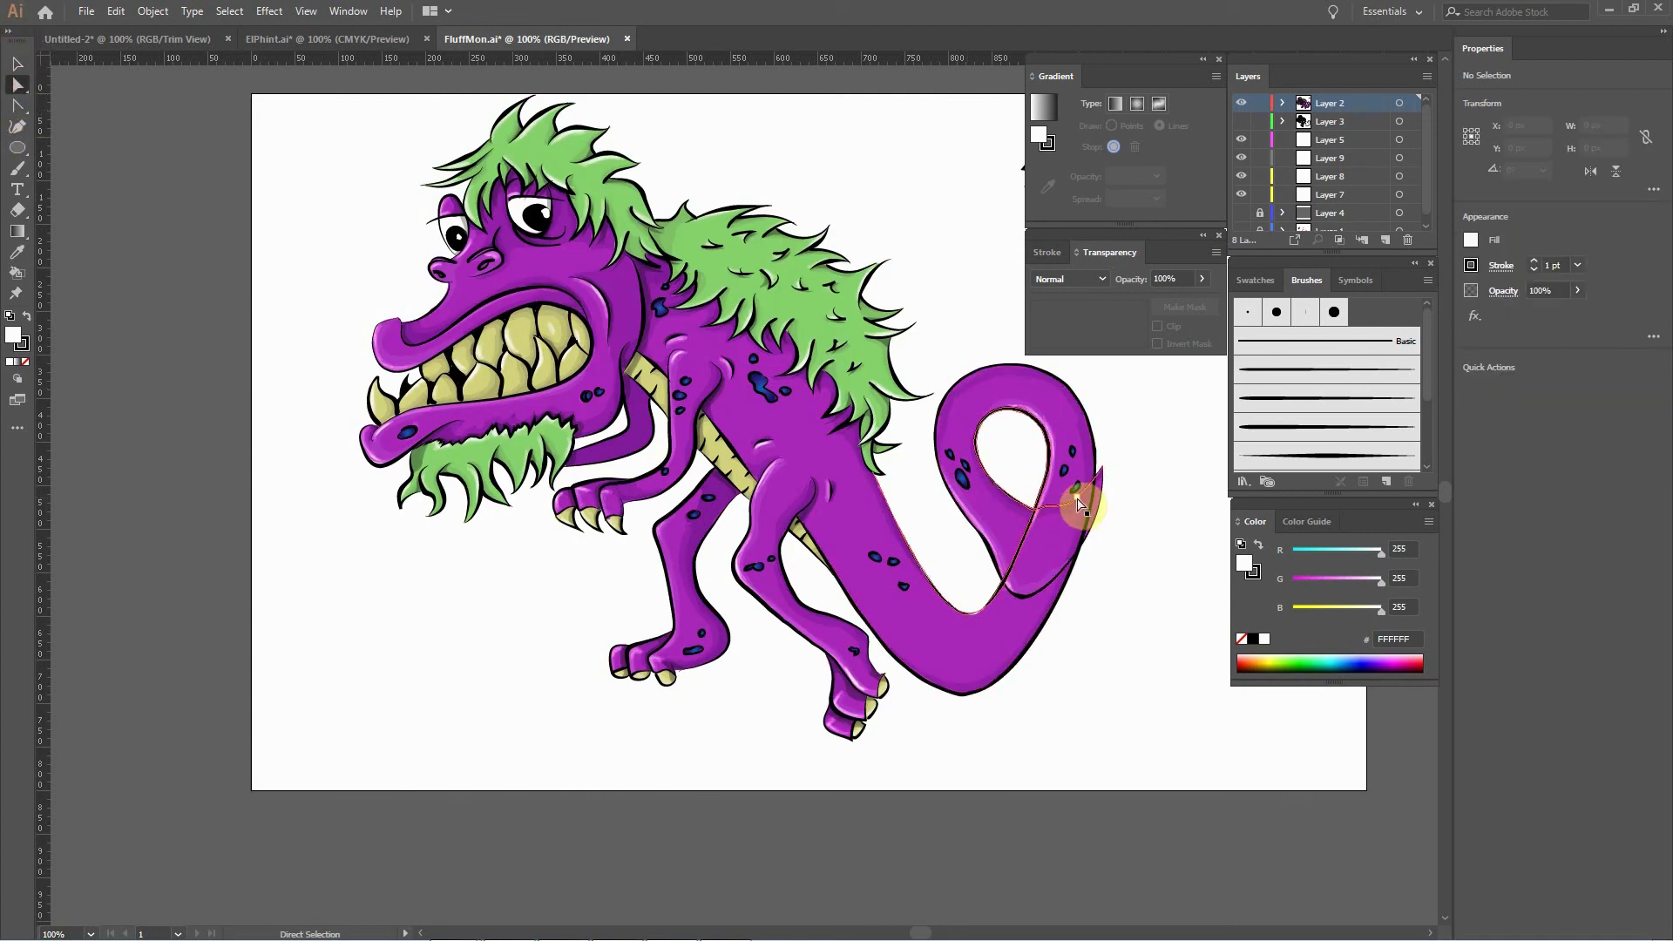
left_click(1078, 505)
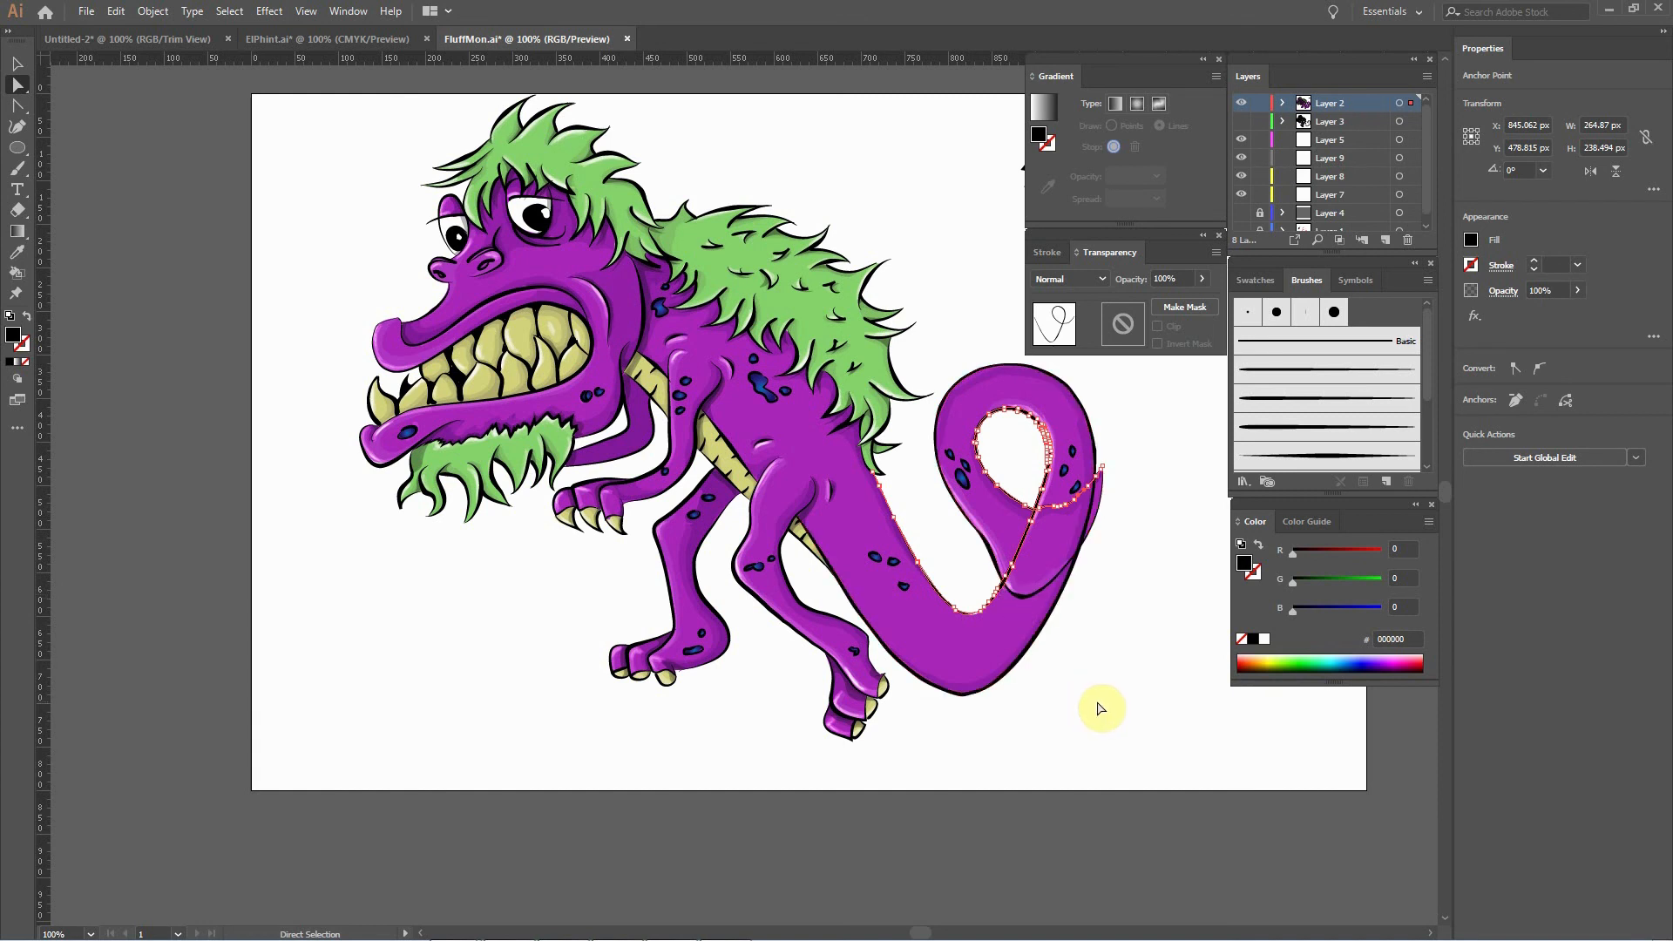
key("ctrl+plus")
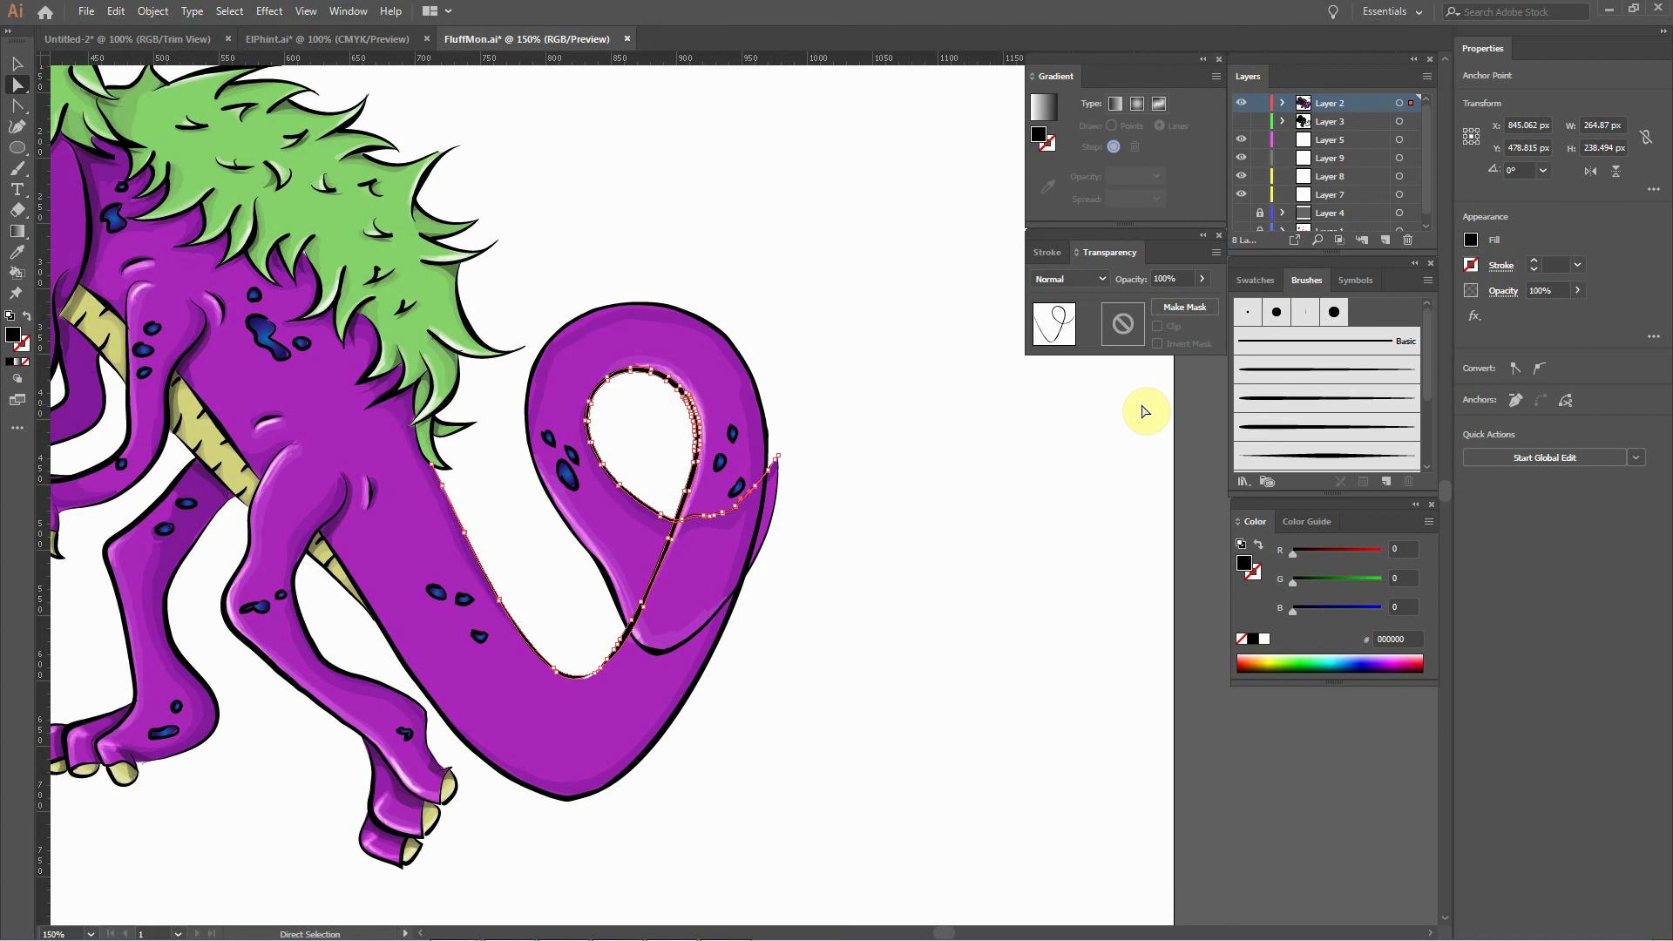
key("ctrl+plus")
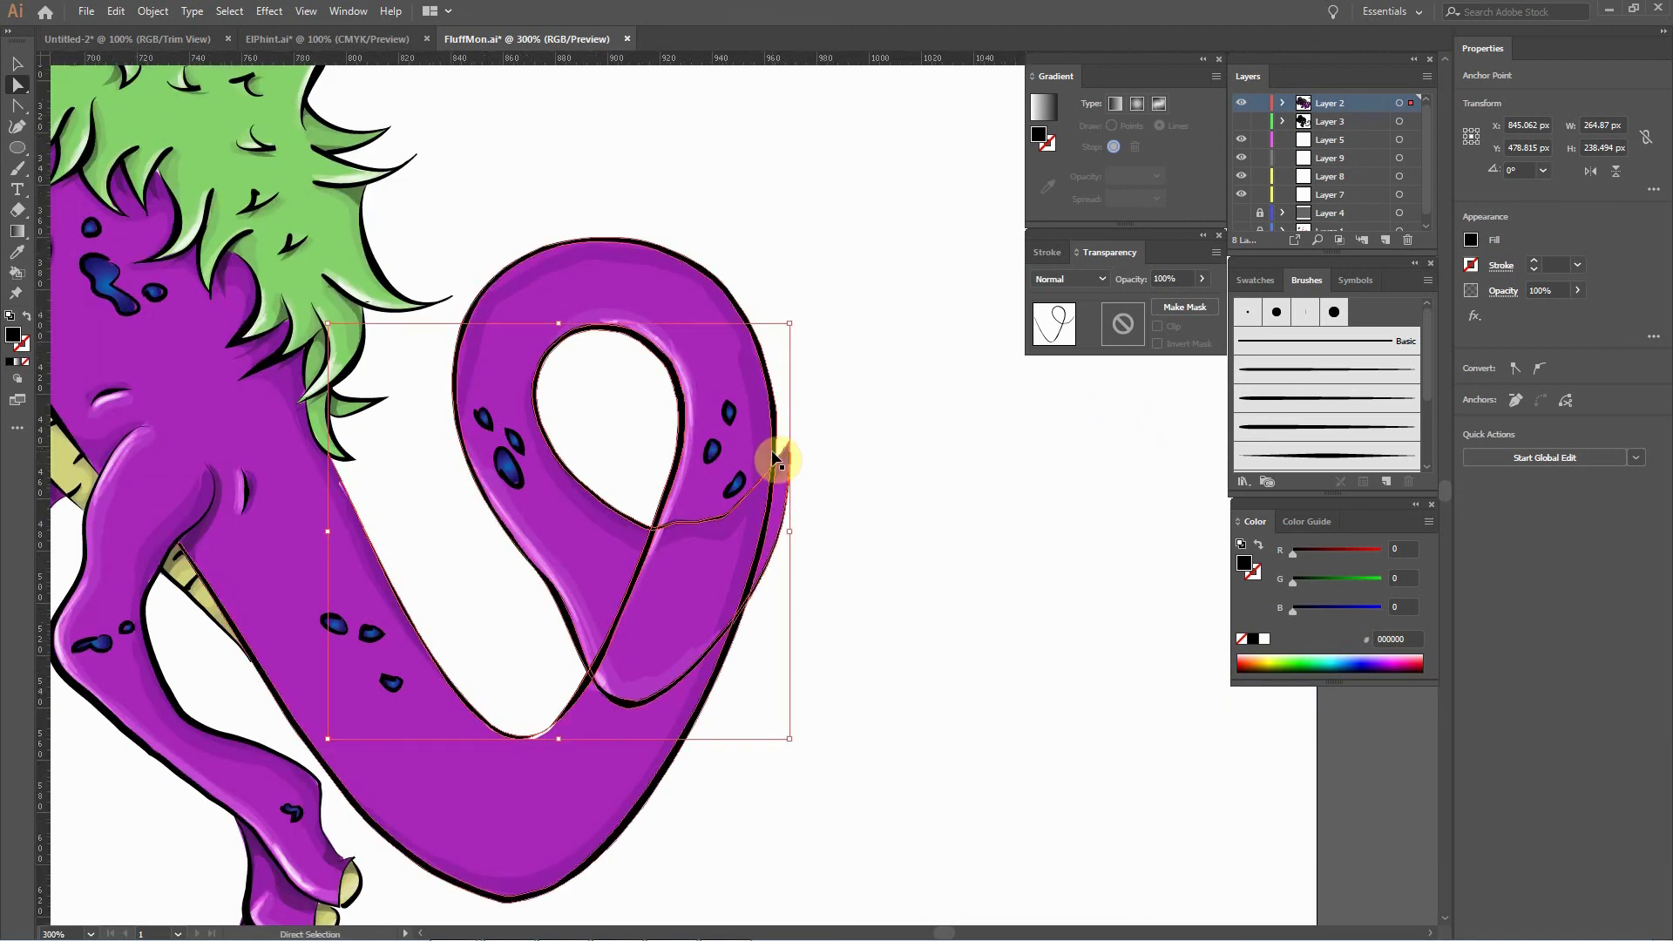
key("ctrl+plus")
left_click(599, 649)
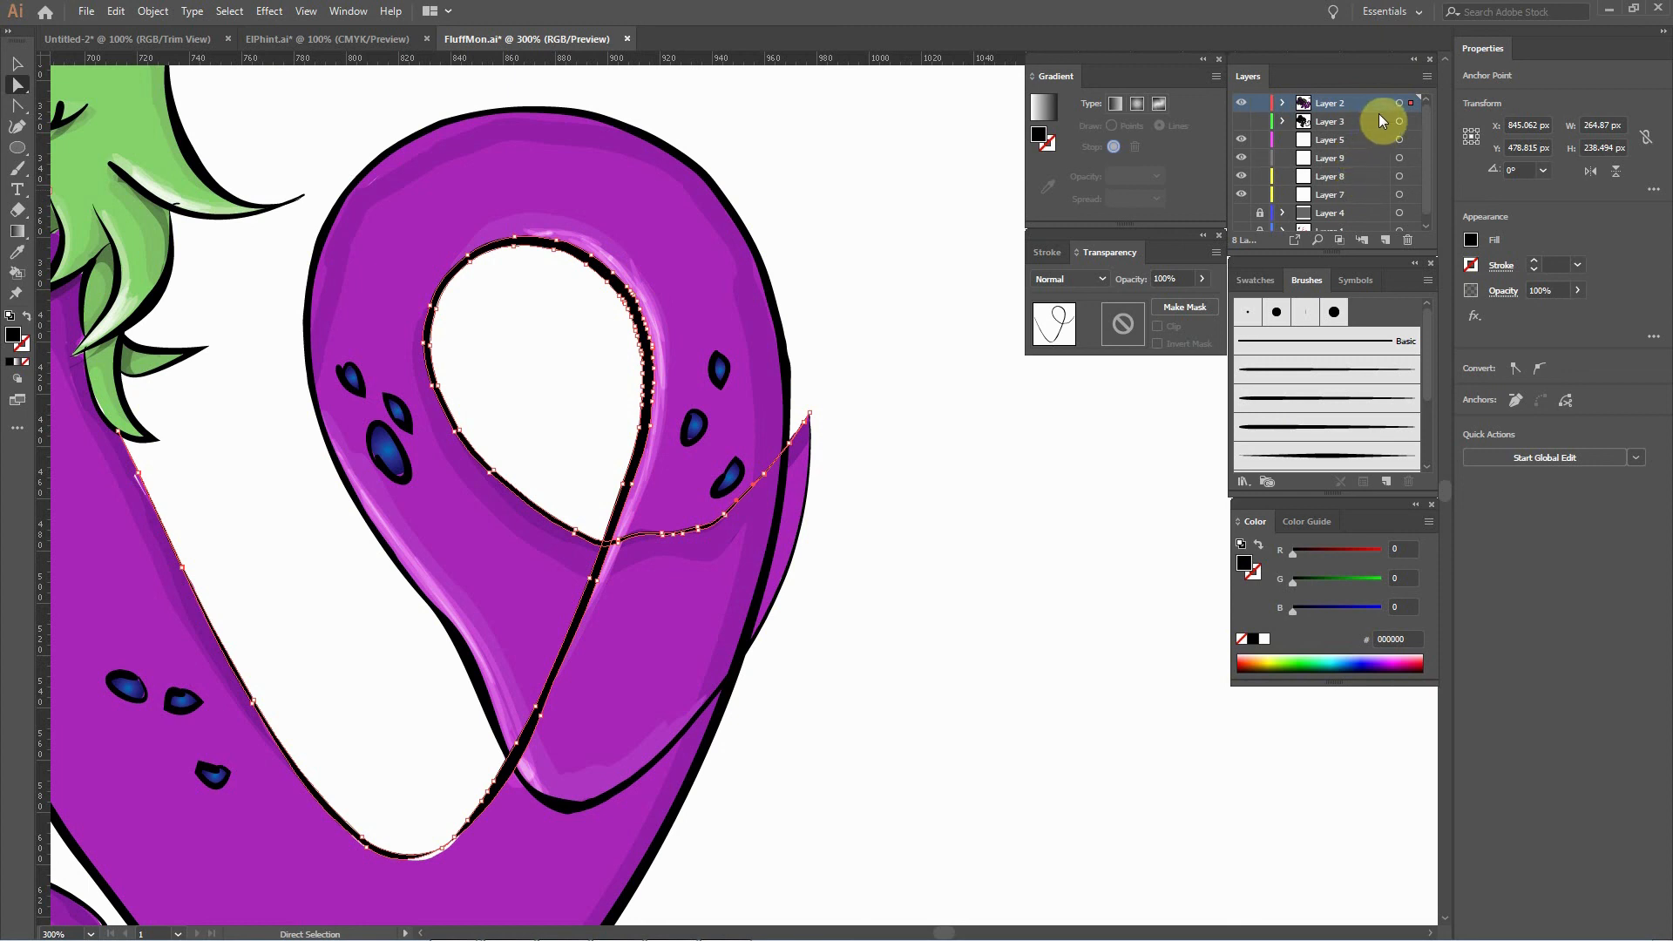
Toggle the visibility of Layers 2, 3 and 5 to check which one holds the monster, leaving Layer 2 shown and Layer 5 hidden.
left_click(1242, 106)
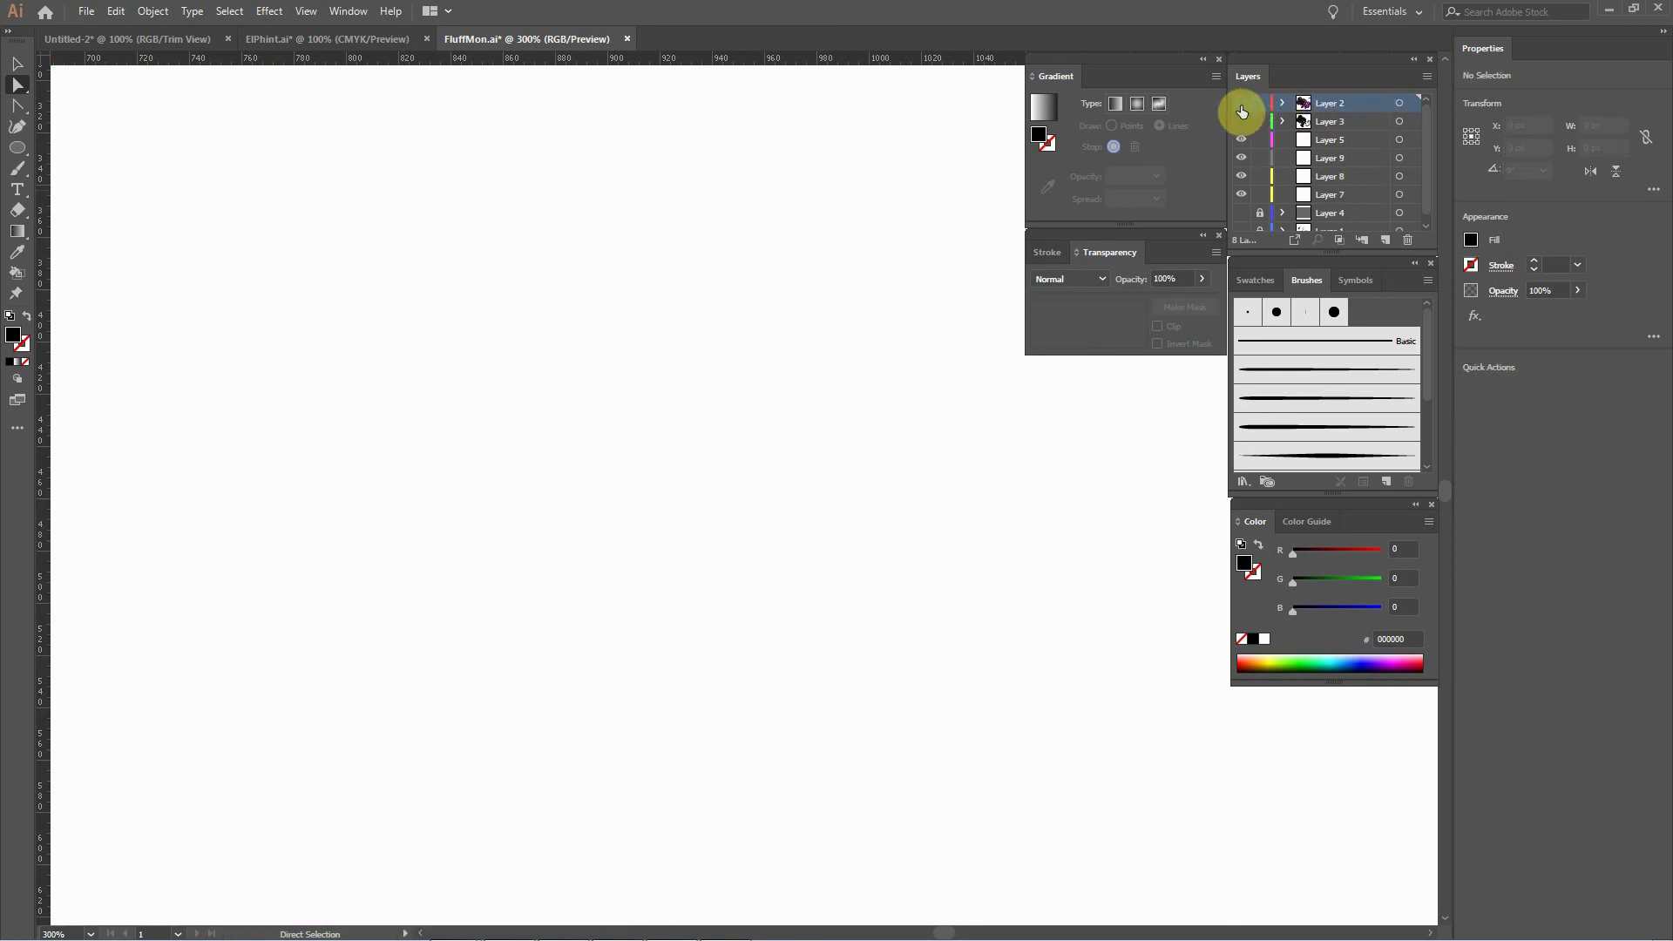
left_click(1242, 107)
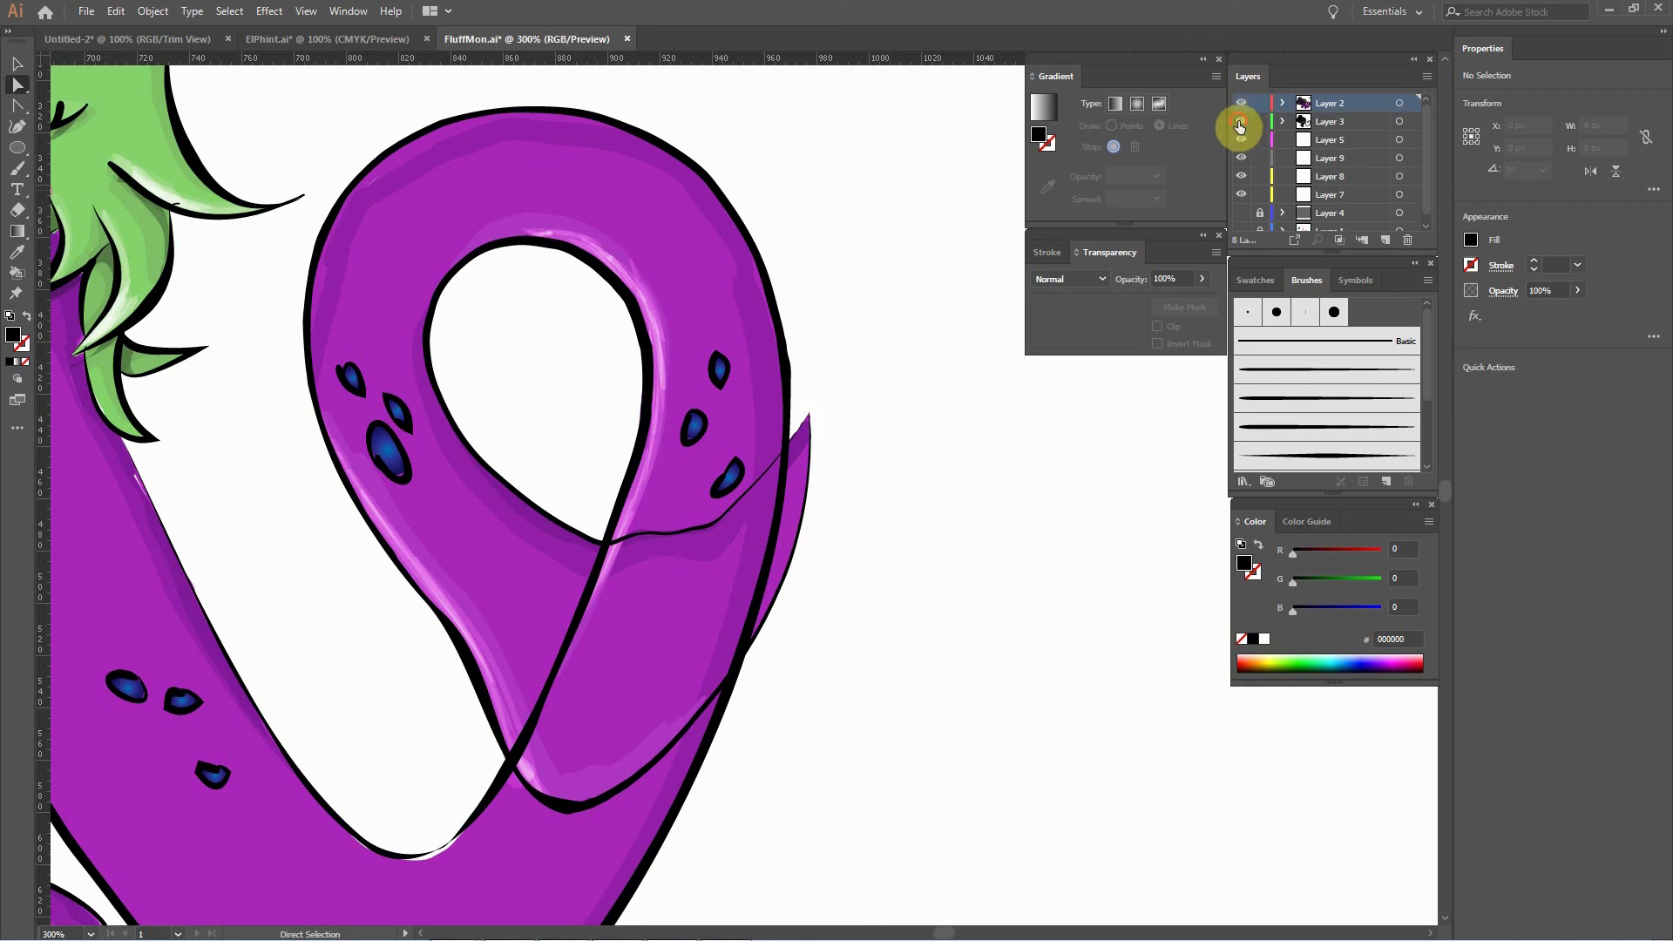
left_click(1240, 123)
left_click(1240, 124)
left_click(1242, 106)
left_click(1241, 106)
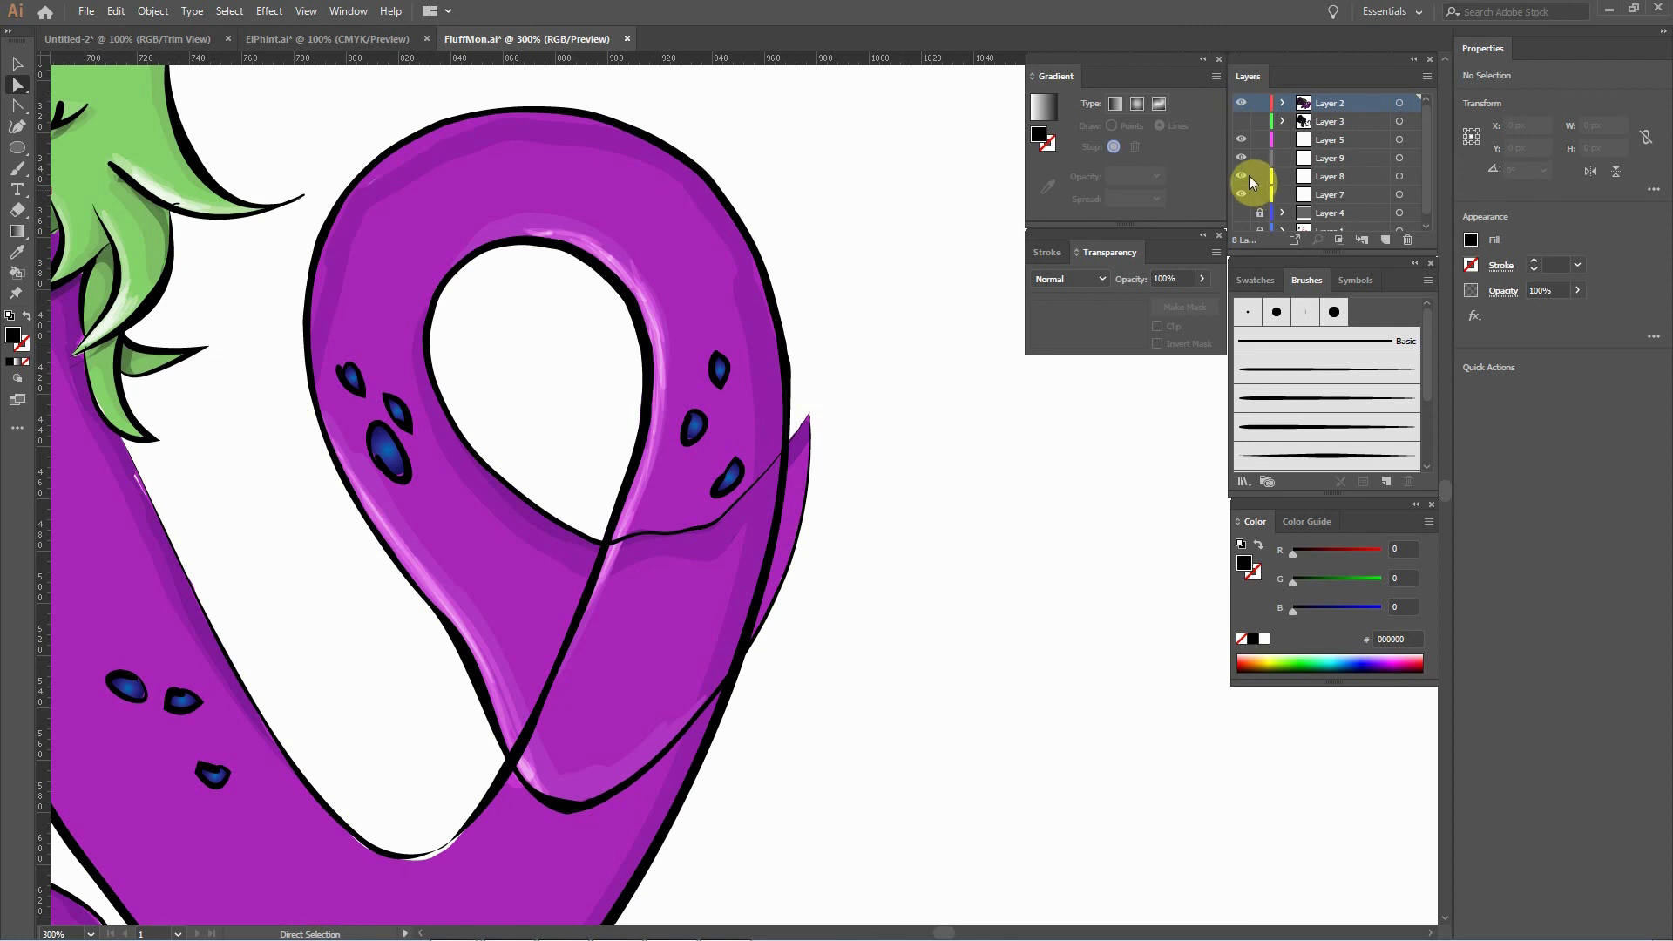
left_click_drag(1426, 156, 1425, 216)
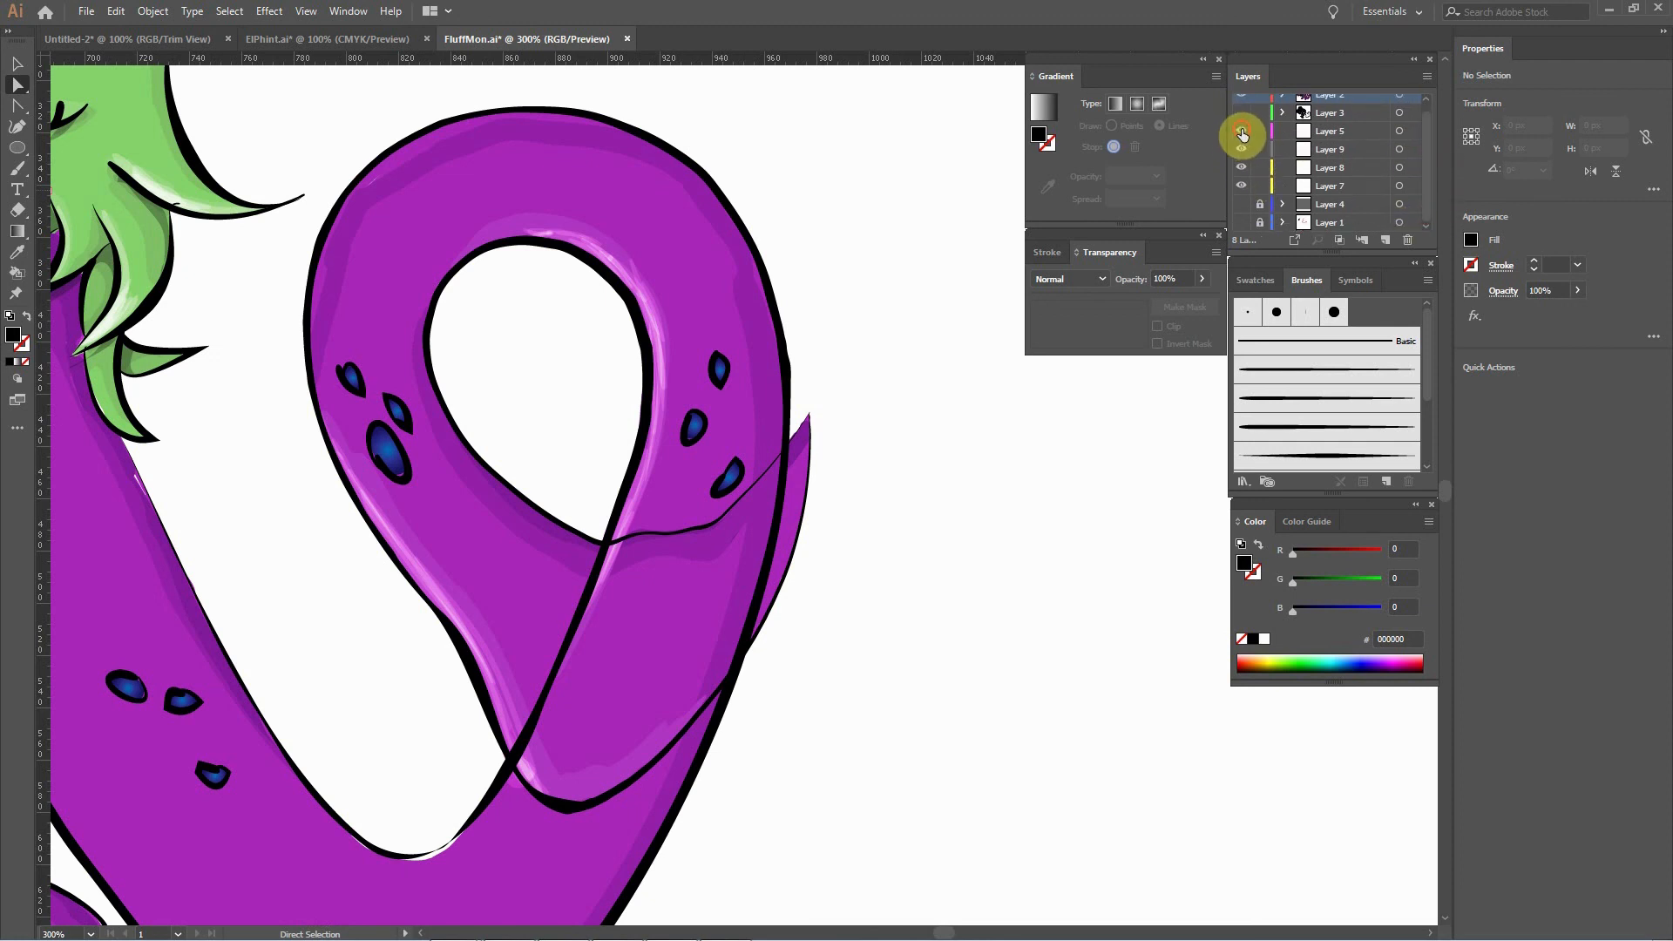
left_click_drag(1242, 130, 1242, 152)
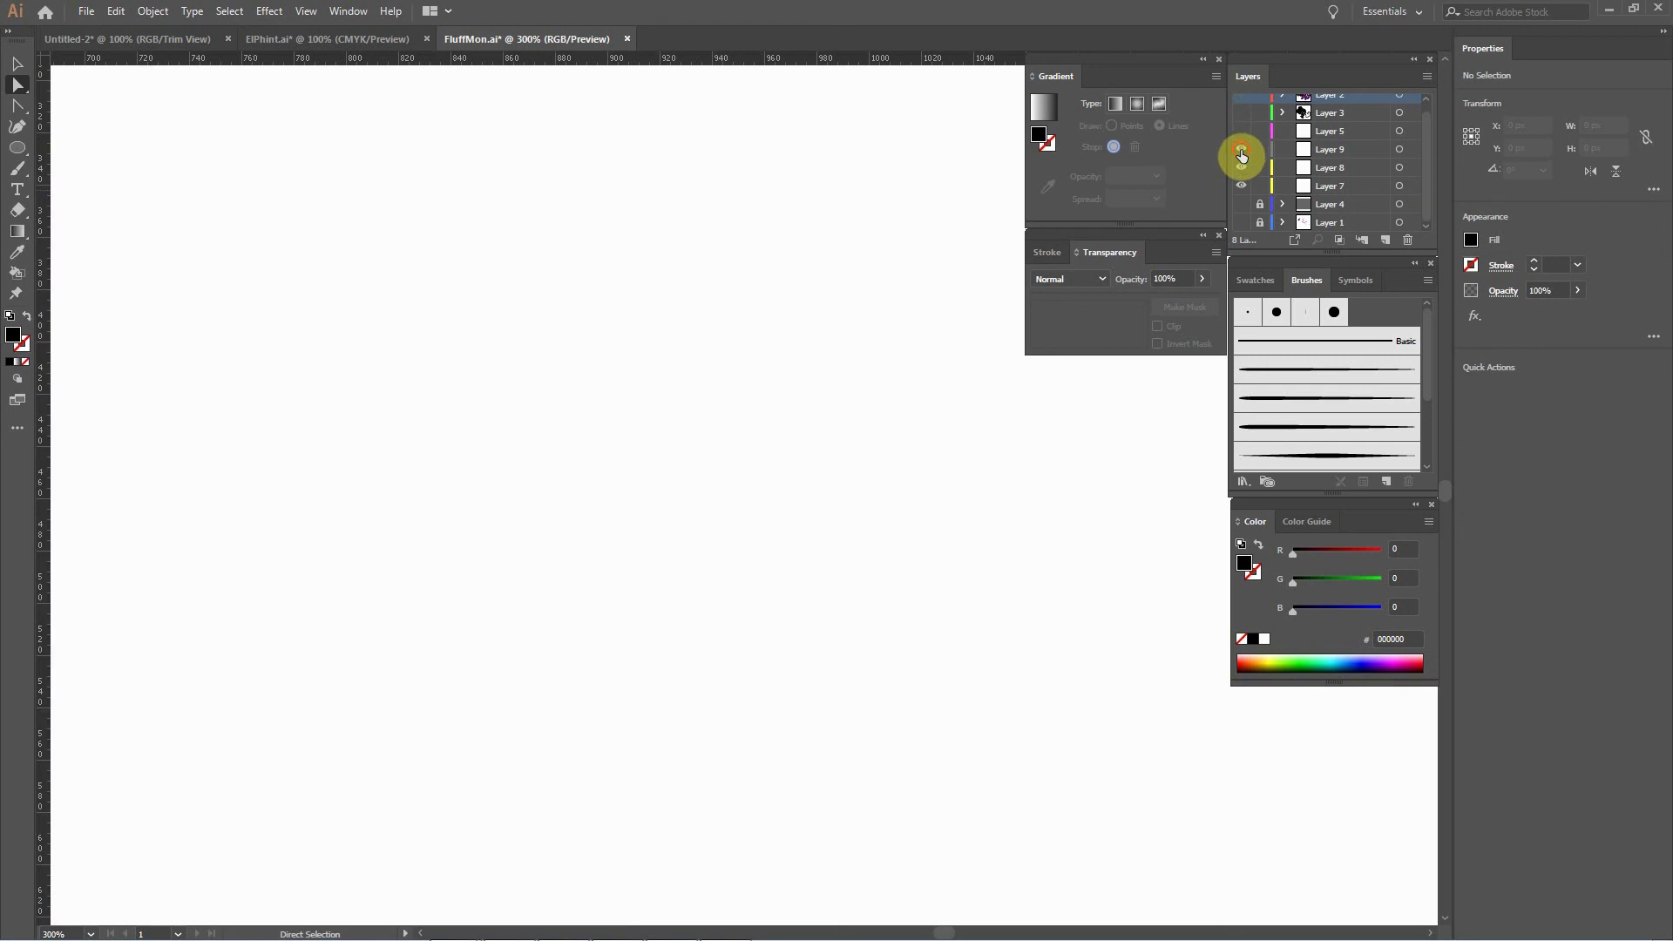
left_click_drag(1426, 157, 1426, 131)
left_click(1245, 106)
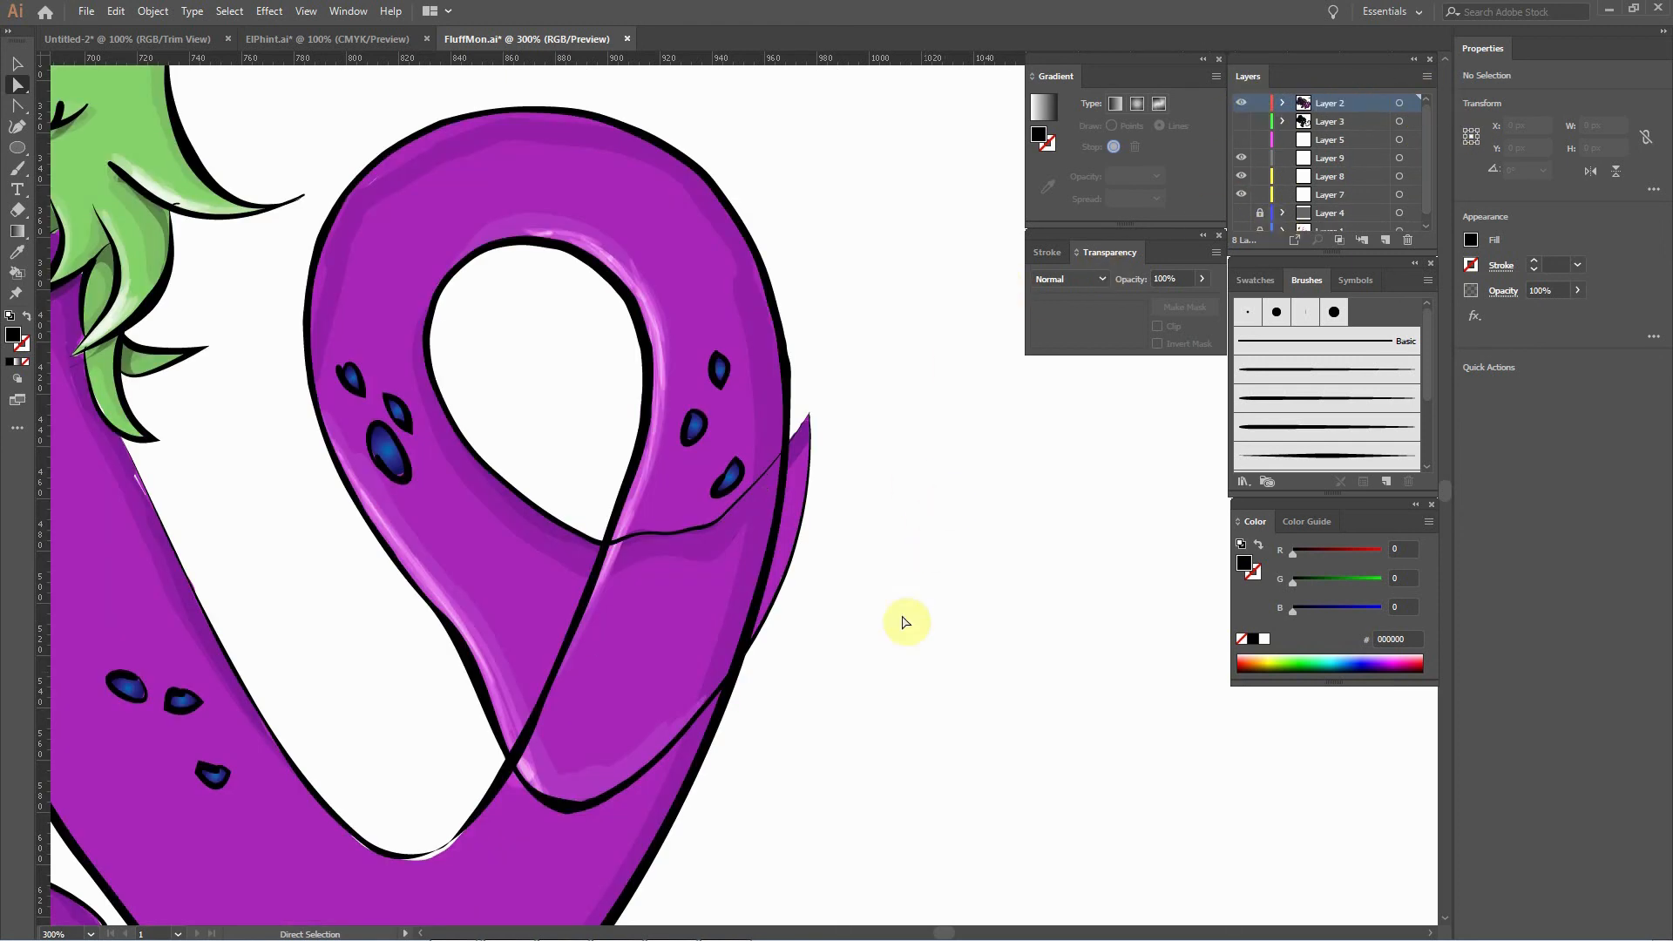
left_click_drag(1429, 146, 1418, 114)
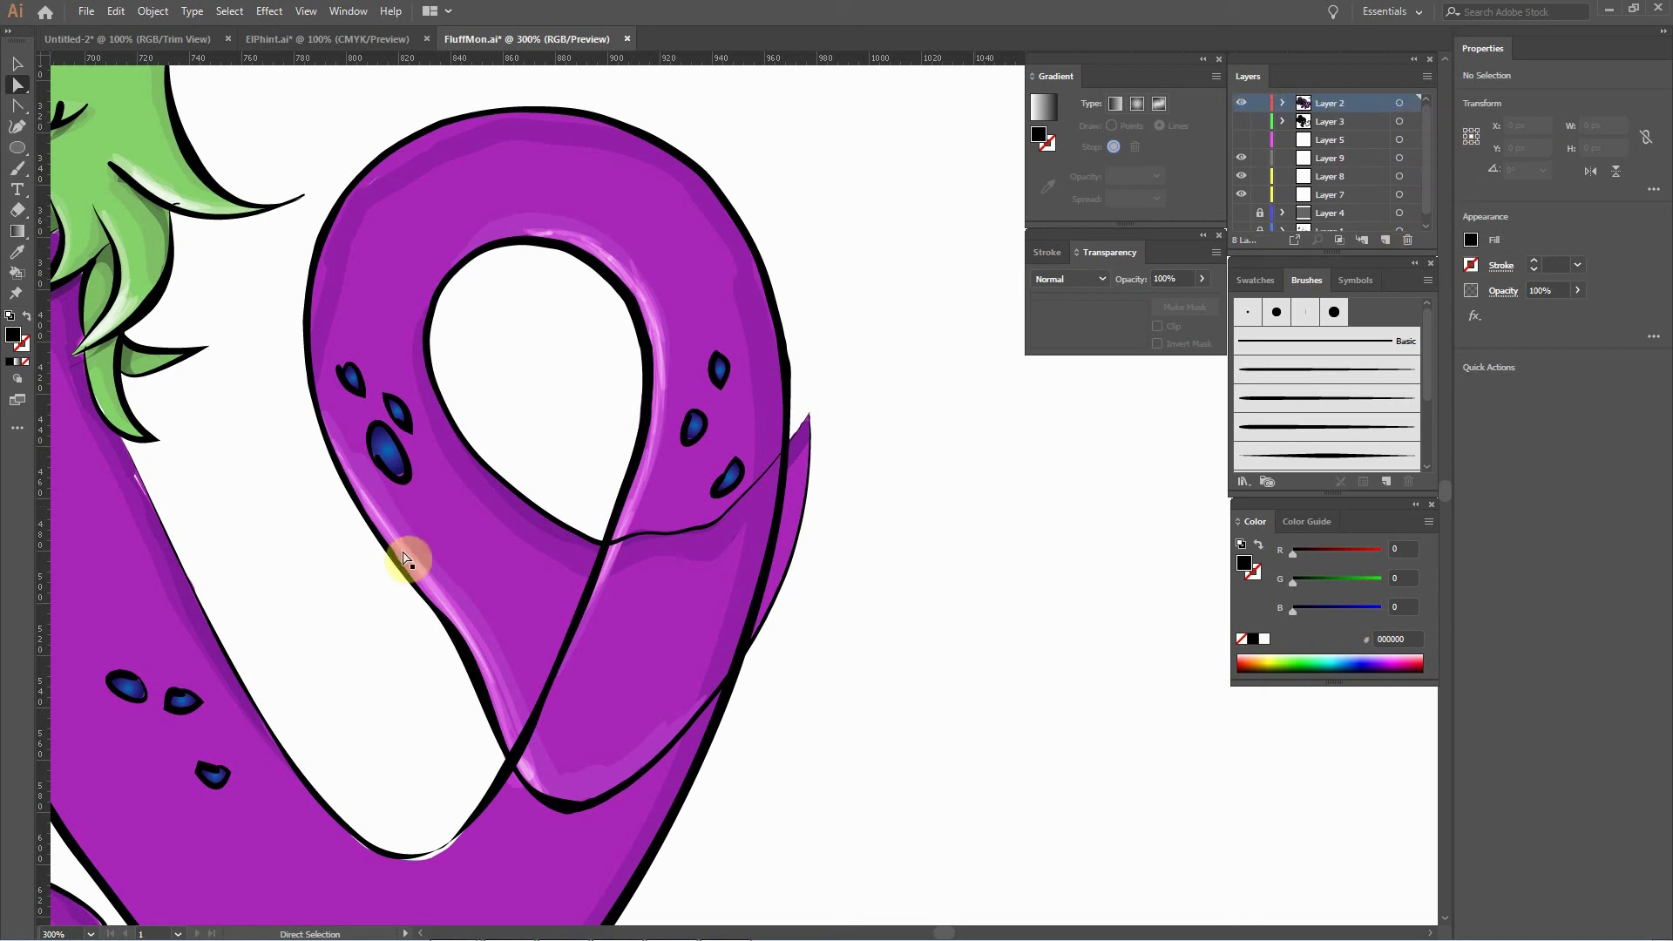
Try to erase the stretch of the tail loop's inner black outline that crosses the overlap, after direct-selecting that path.
left_click(787, 474)
left_click(692, 297)
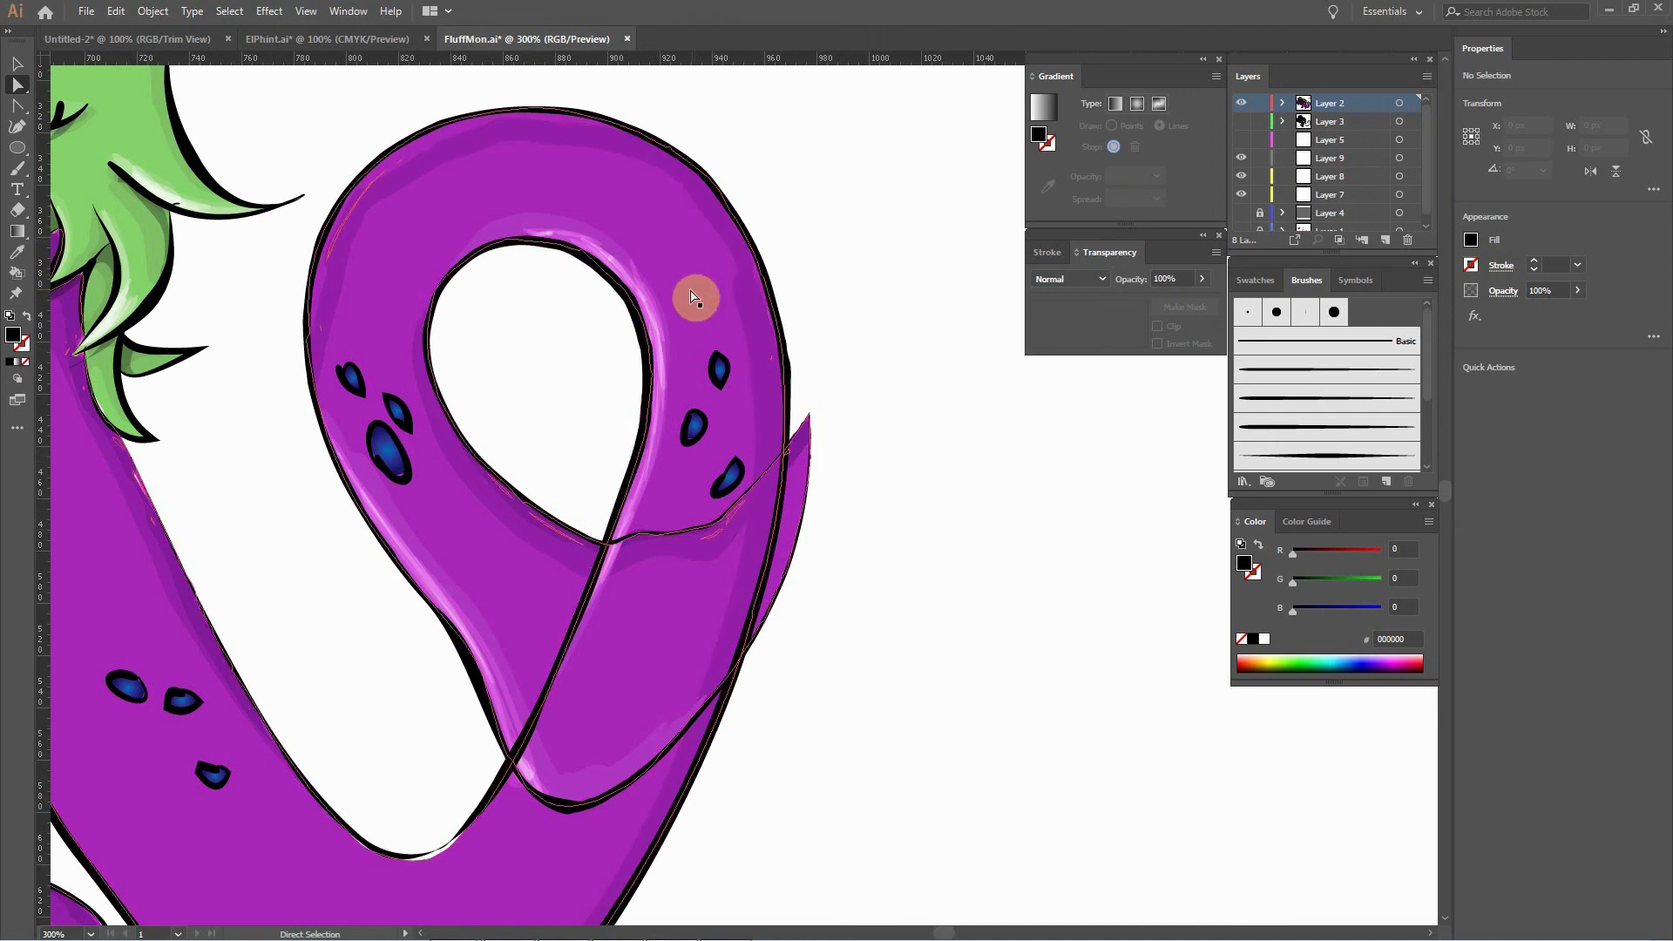
left_click(818, 280)
left_click(582, 610)
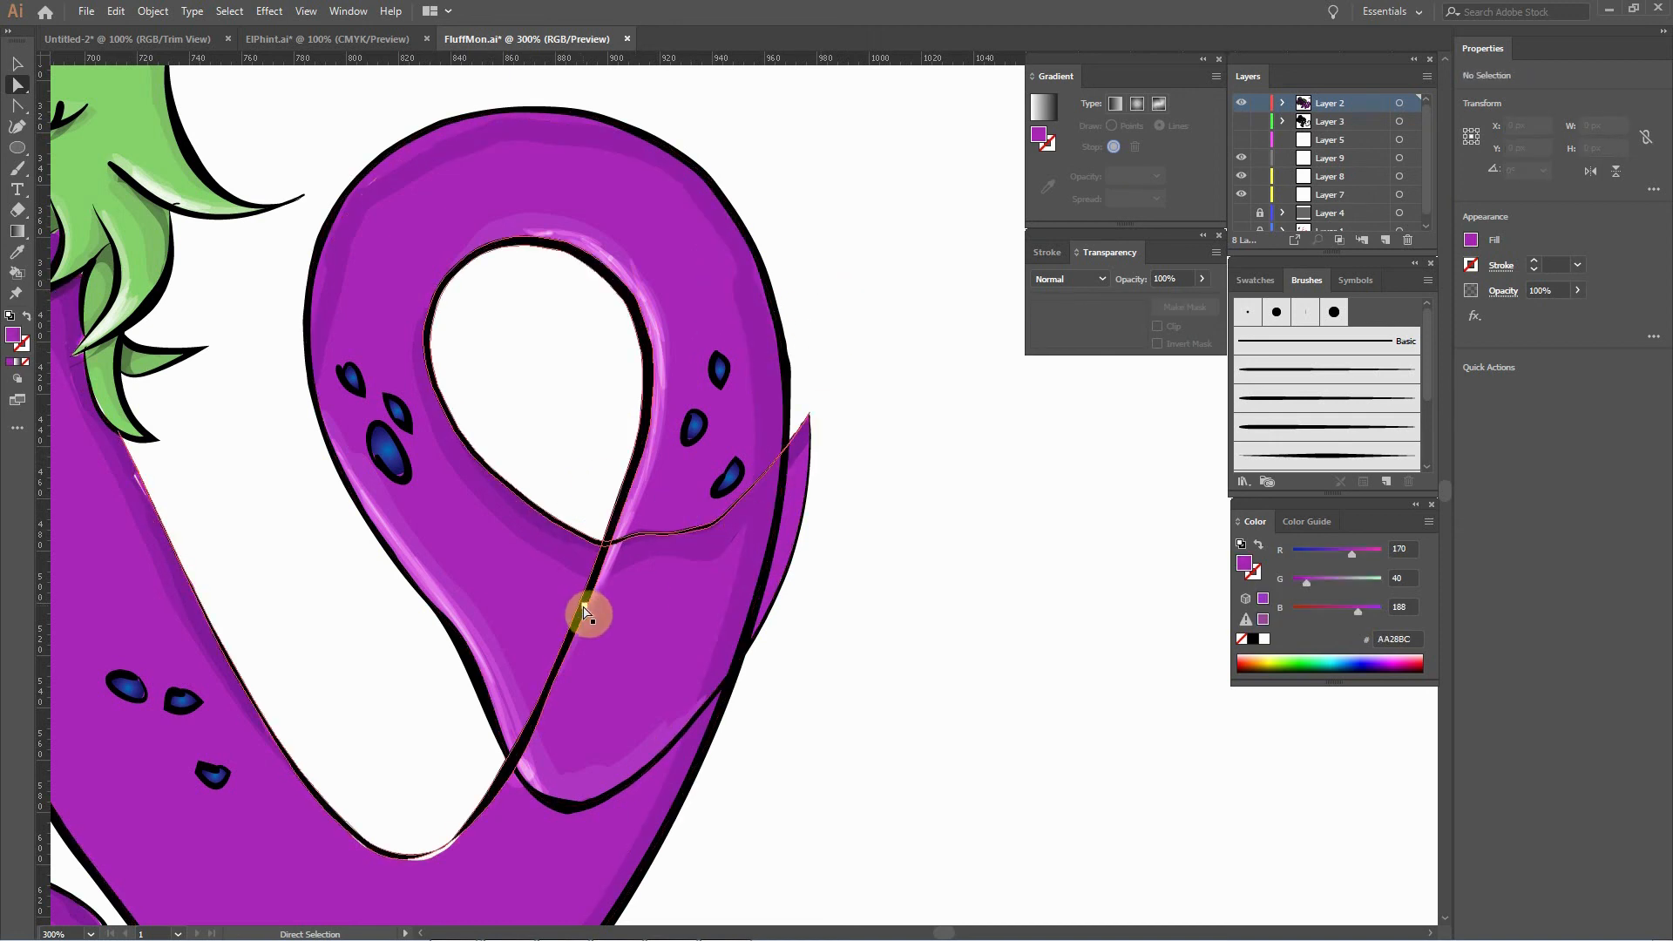
left_click(582, 610)
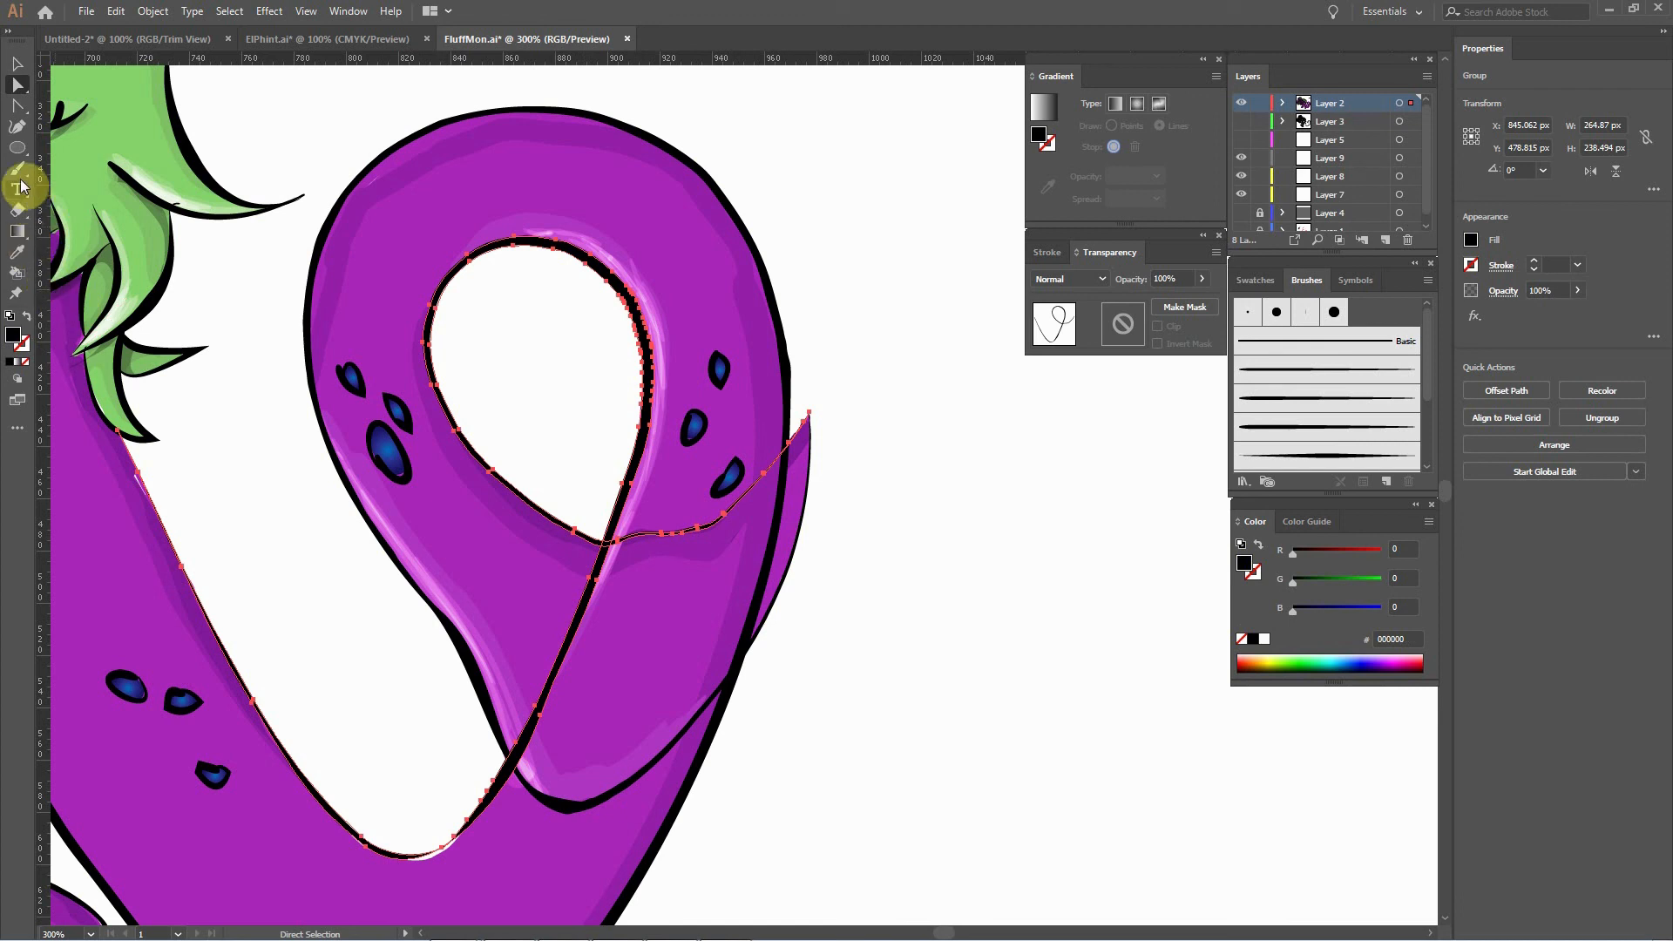
left_click(16, 210)
mouse_move(597, 561)
left_mouse_down()
mouse_move(583, 613)
mouse_move(703, 908)
mouse_move(604, 559)
mouse_move(516, 755)
left_mouse_up()
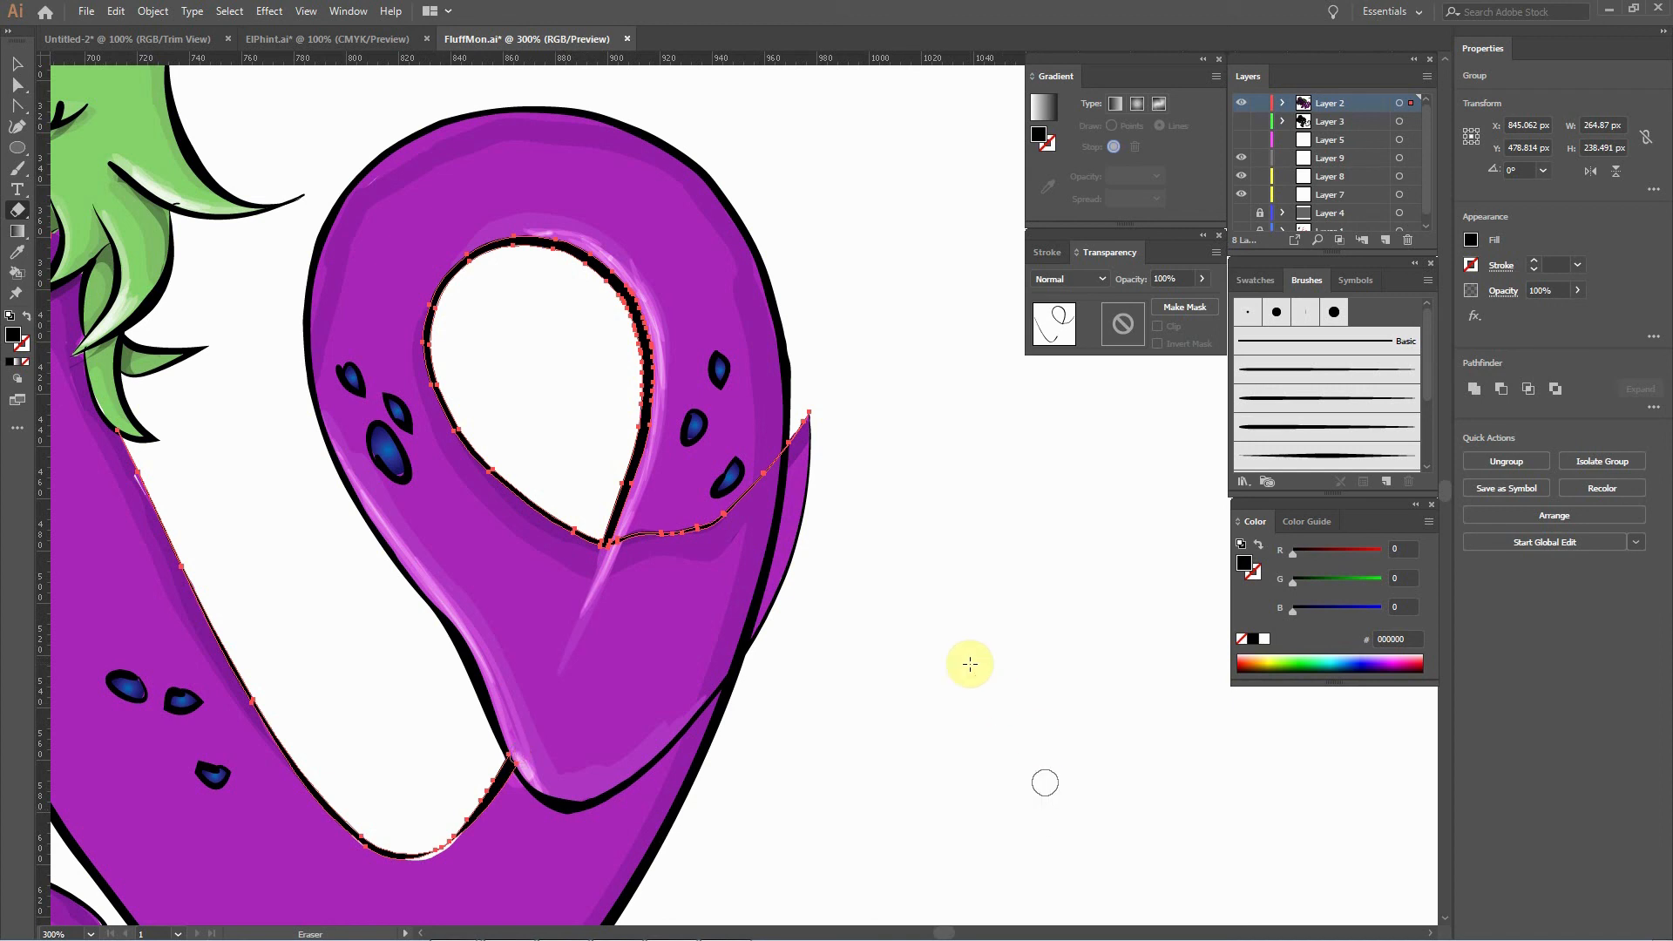
mouse_move(754, 524)
left_mouse_down()
mouse_move(709, 524)
mouse_move(619, 542)
left_mouse_up()
left_click_drag(527, 760, 523, 757)
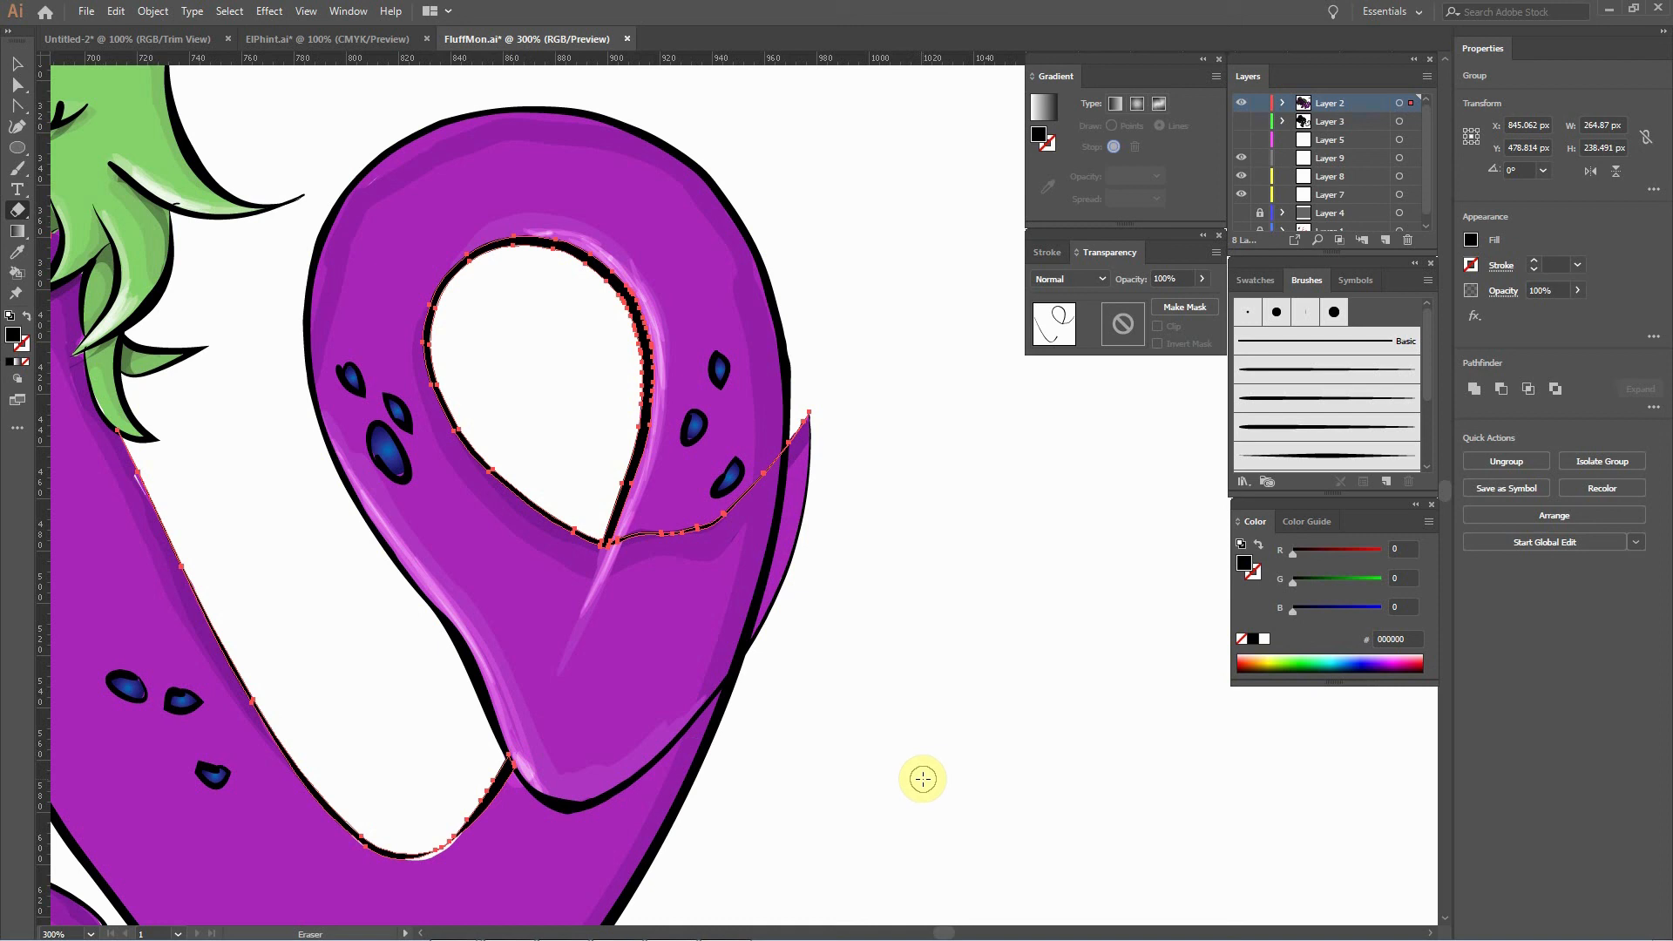
key("v")
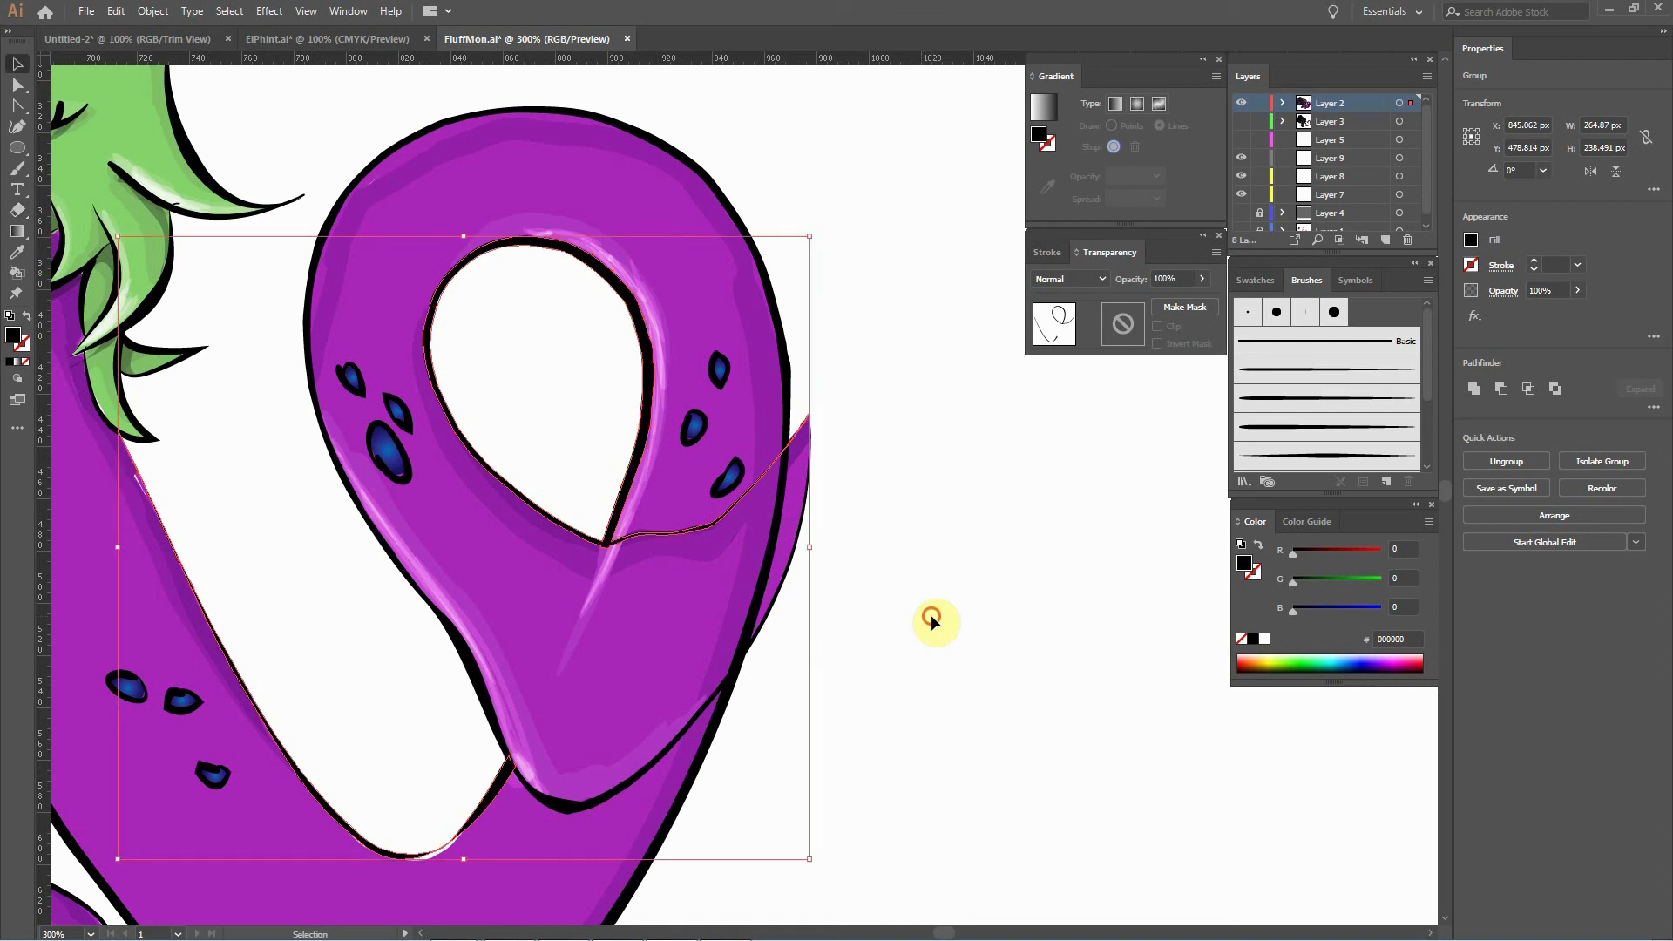
left_click(930, 614)
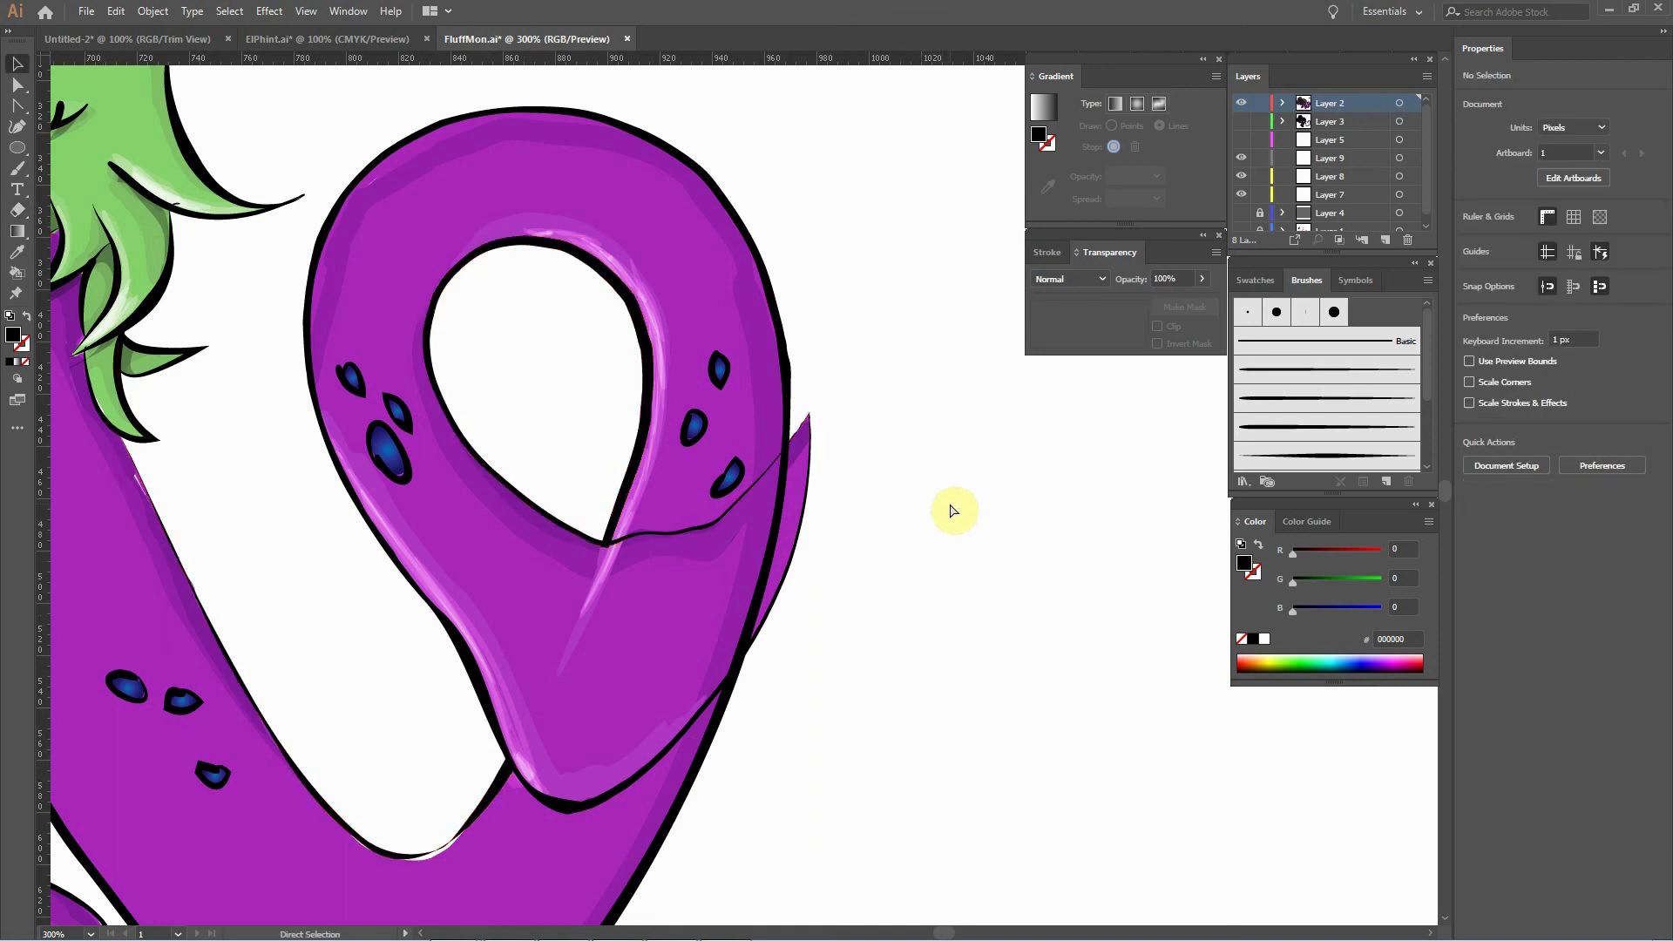
Undo the outline erasures and the Puppet Warp that raised the tail loop, and deselect the monster.
key("ctrl+z")
key("ctrl+z")
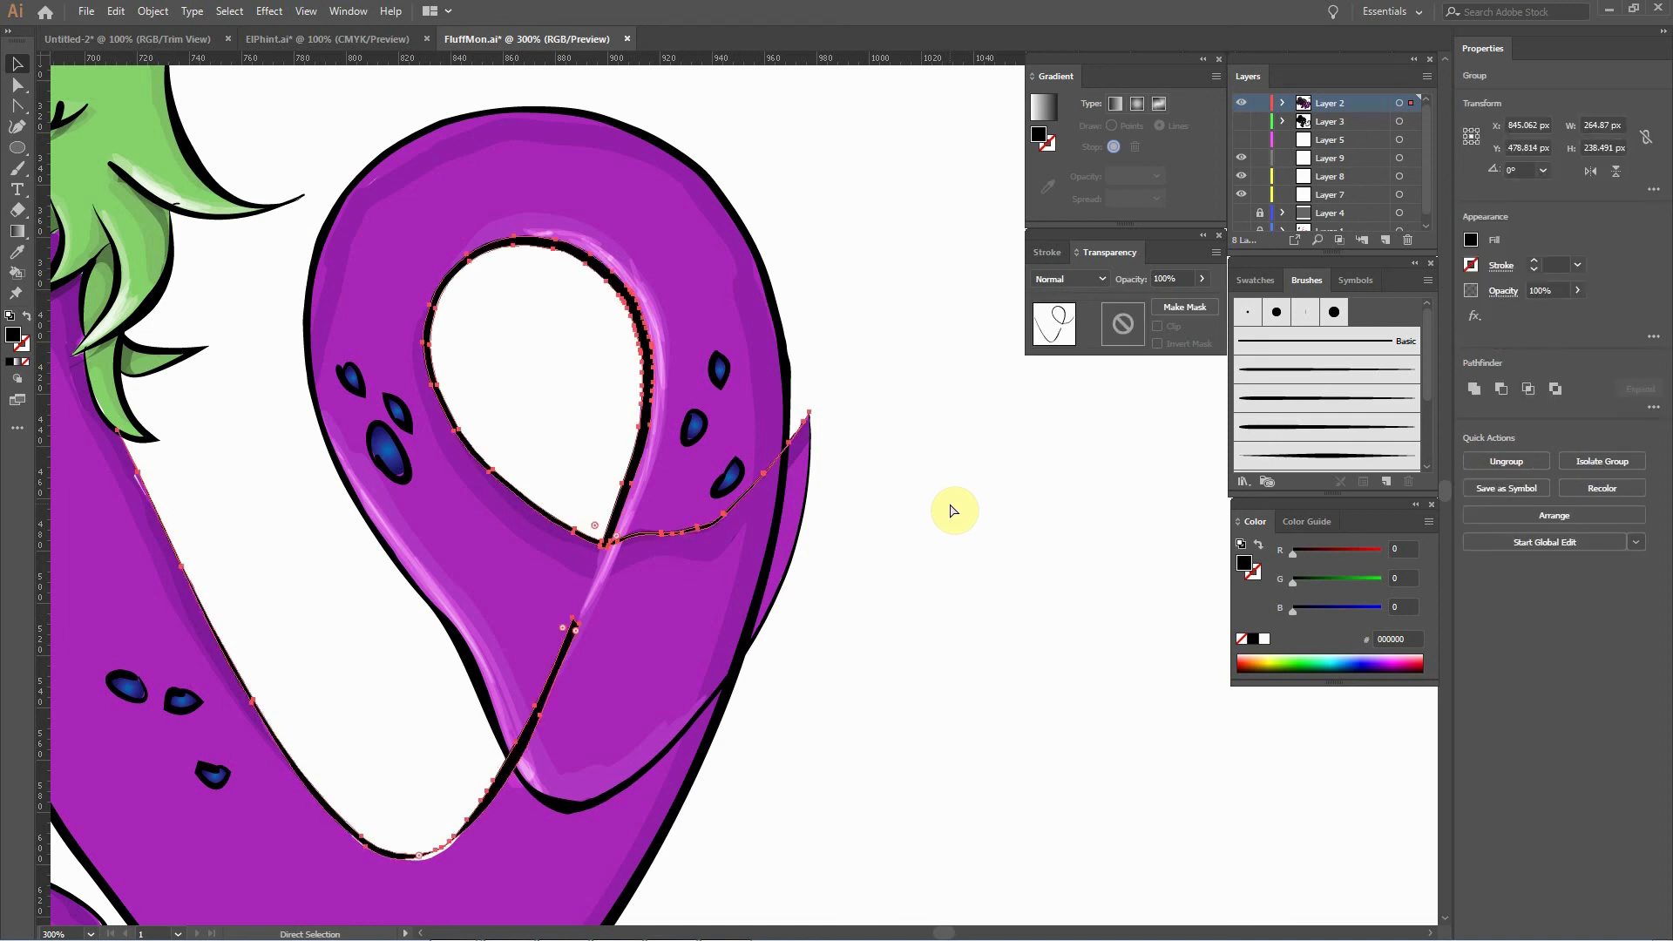
key("ctrl+z")
key("ctrl+z")
left_click(949, 736)
key("a")
key("ctrl+1")
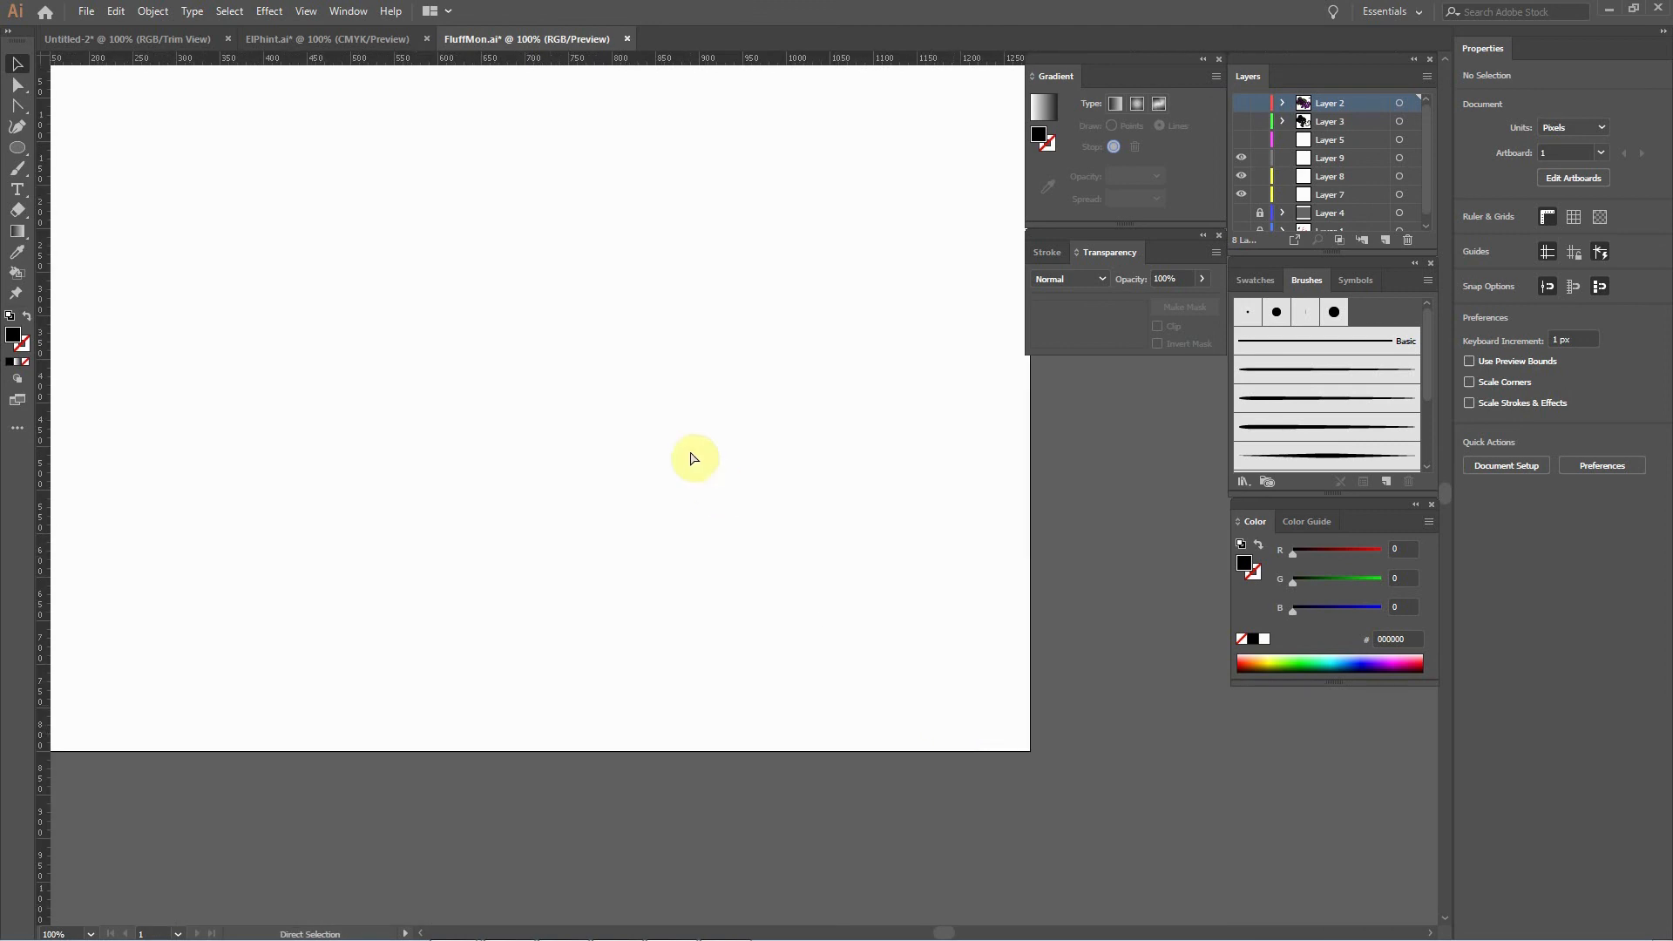
key("ctrl+shift+z")
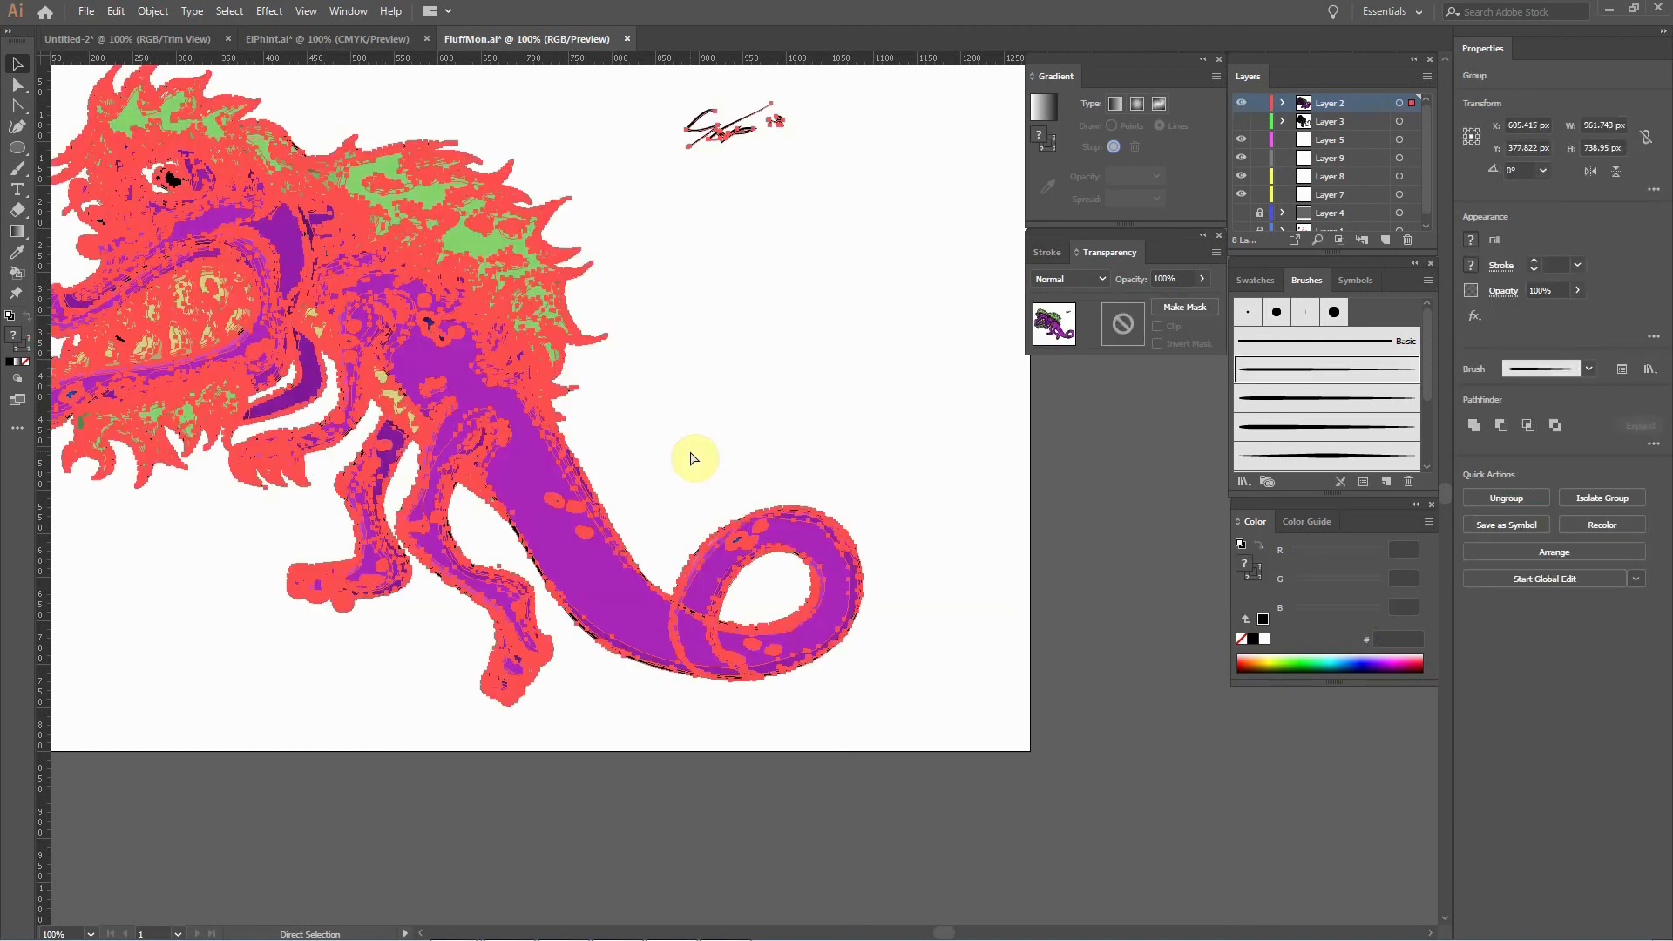
left_click(710, 688)
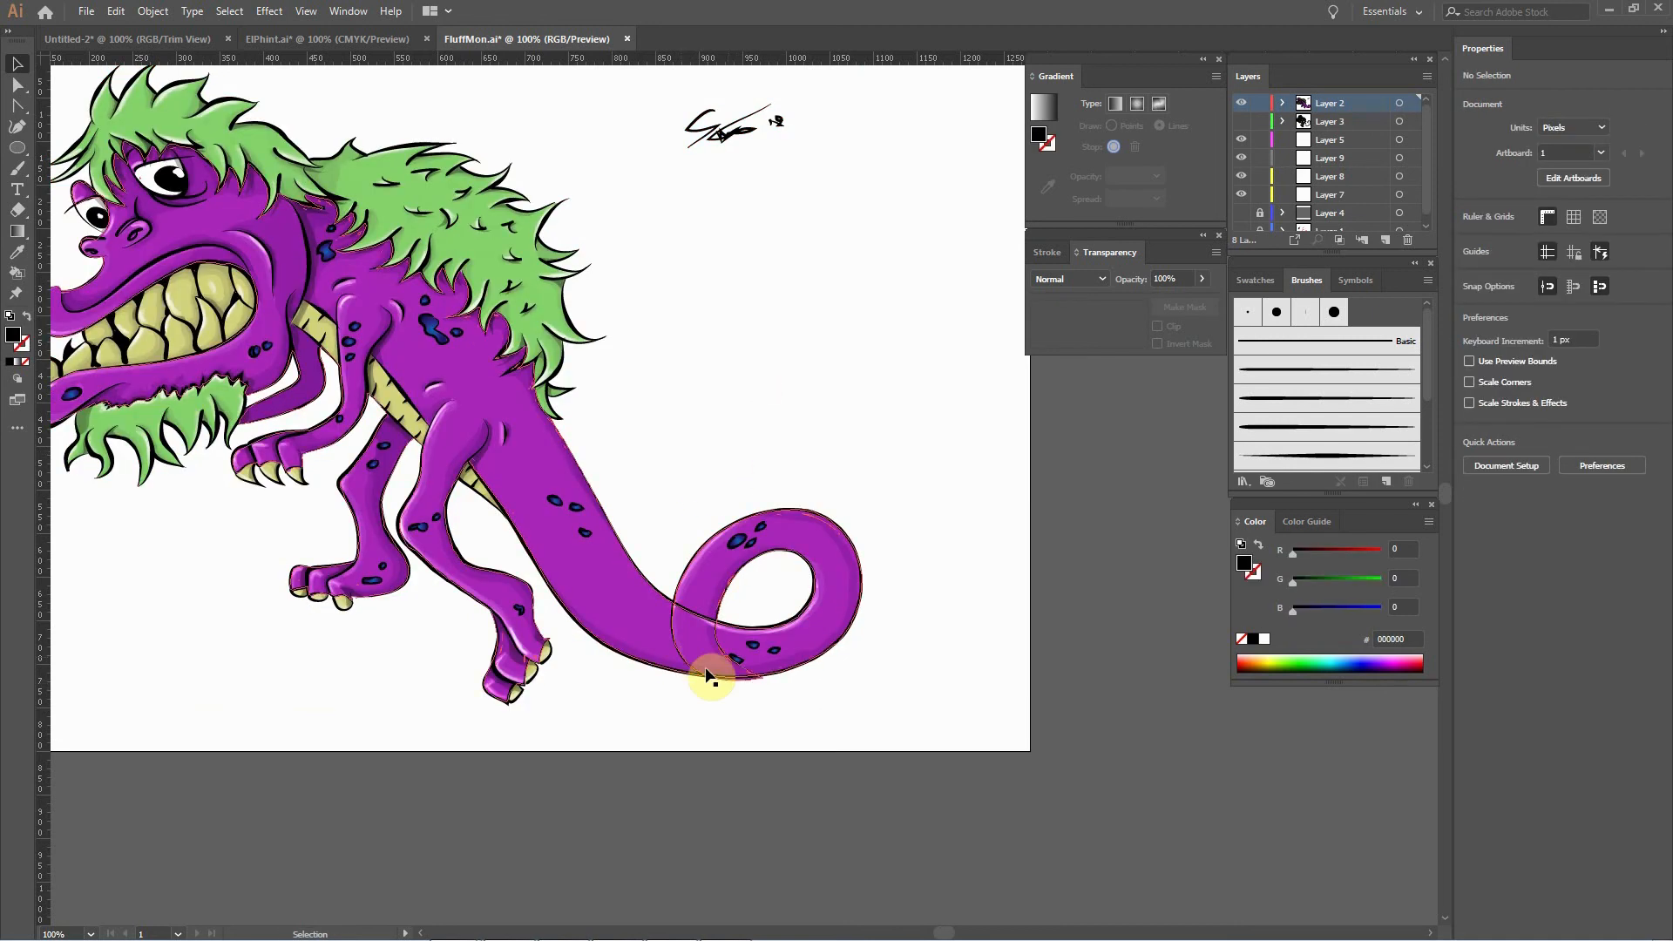
Examine closely where the curled tail overlaps itself, toggling Layer 3's visibility on and off.
key("ctrl+=")
key("ctrl+=")
scroll(751, 708, "down", 4)
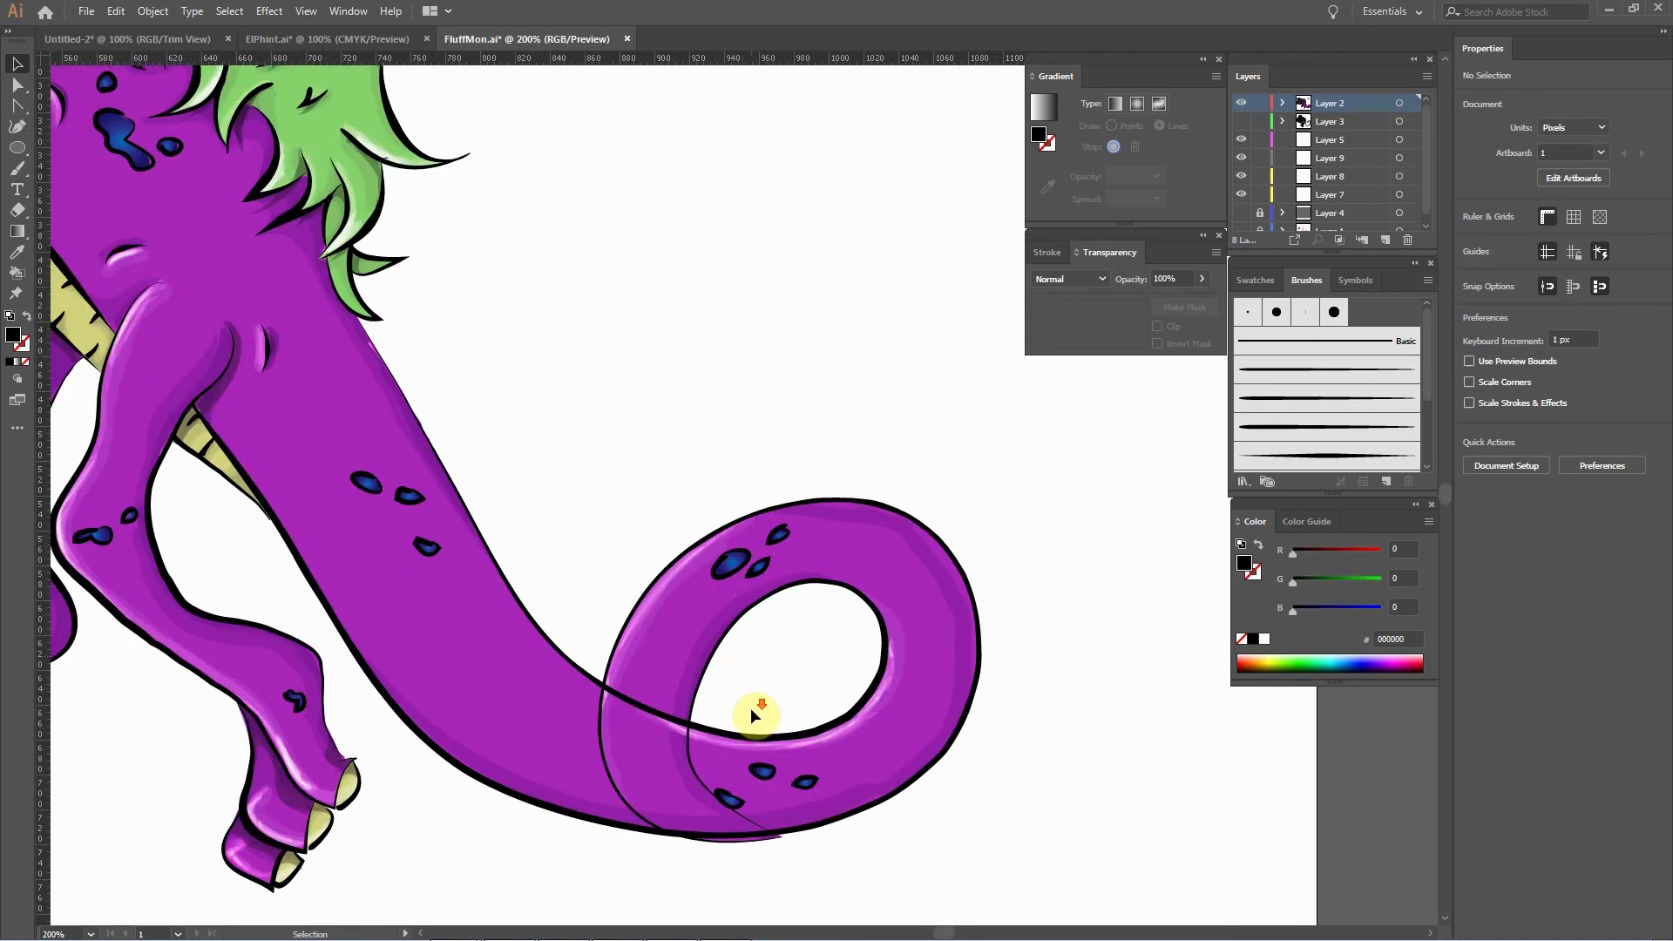
scroll(751, 708, "down", 2)
key("ctrl+=")
key("ctrl+=")
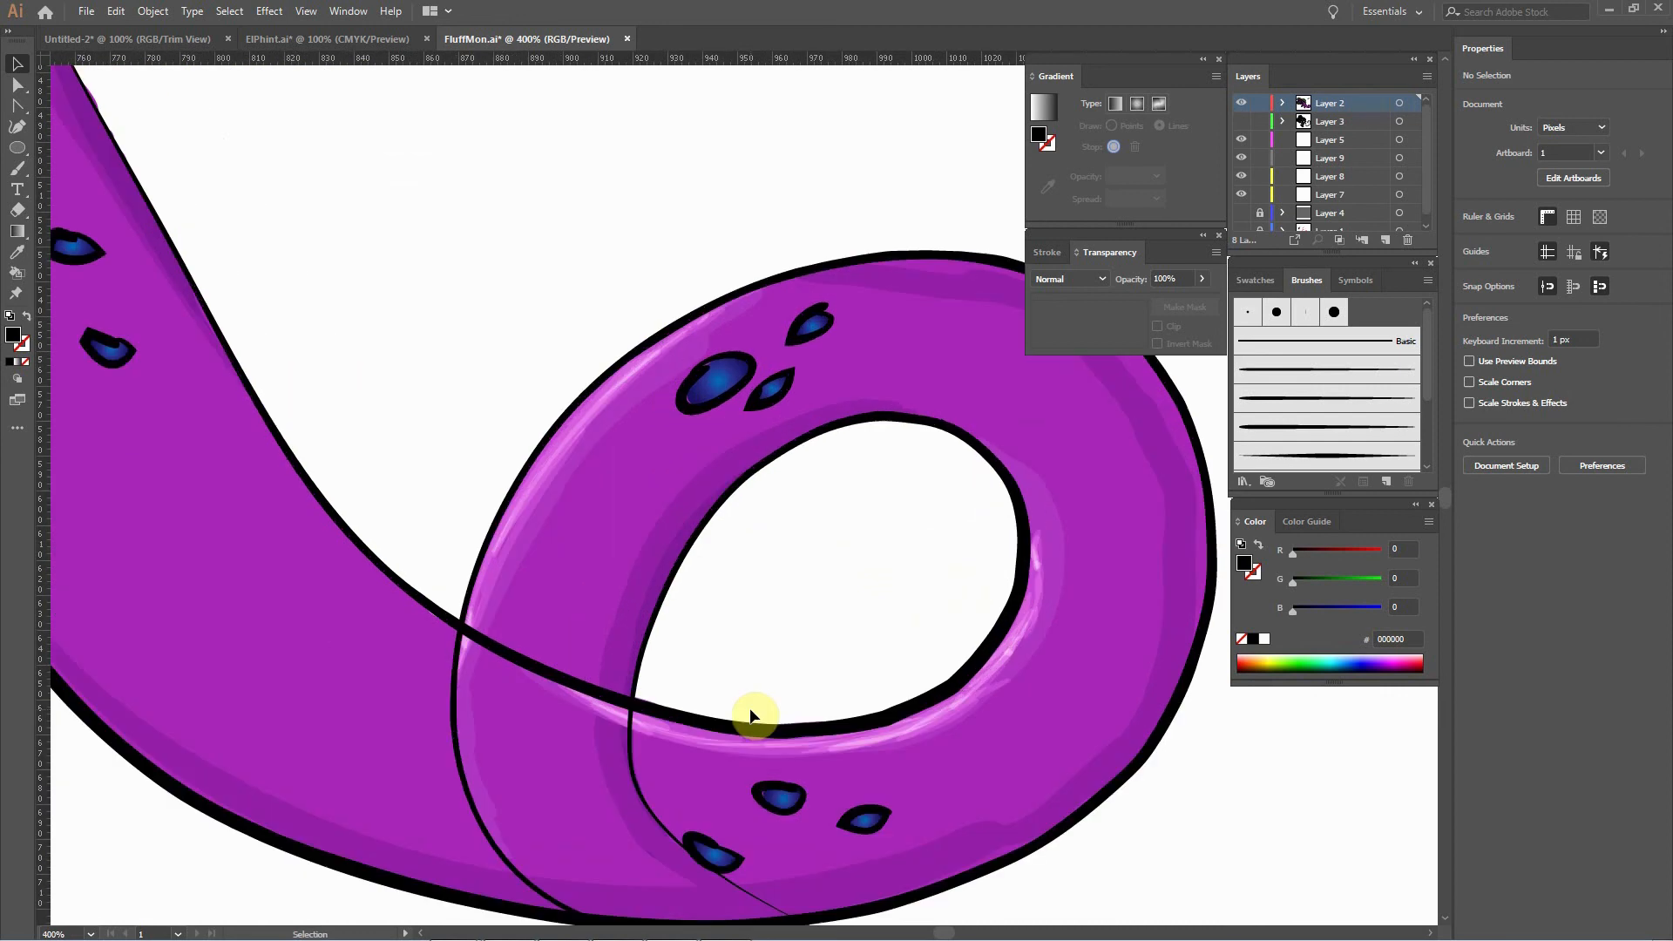
scroll(754, 717, "down", 3)
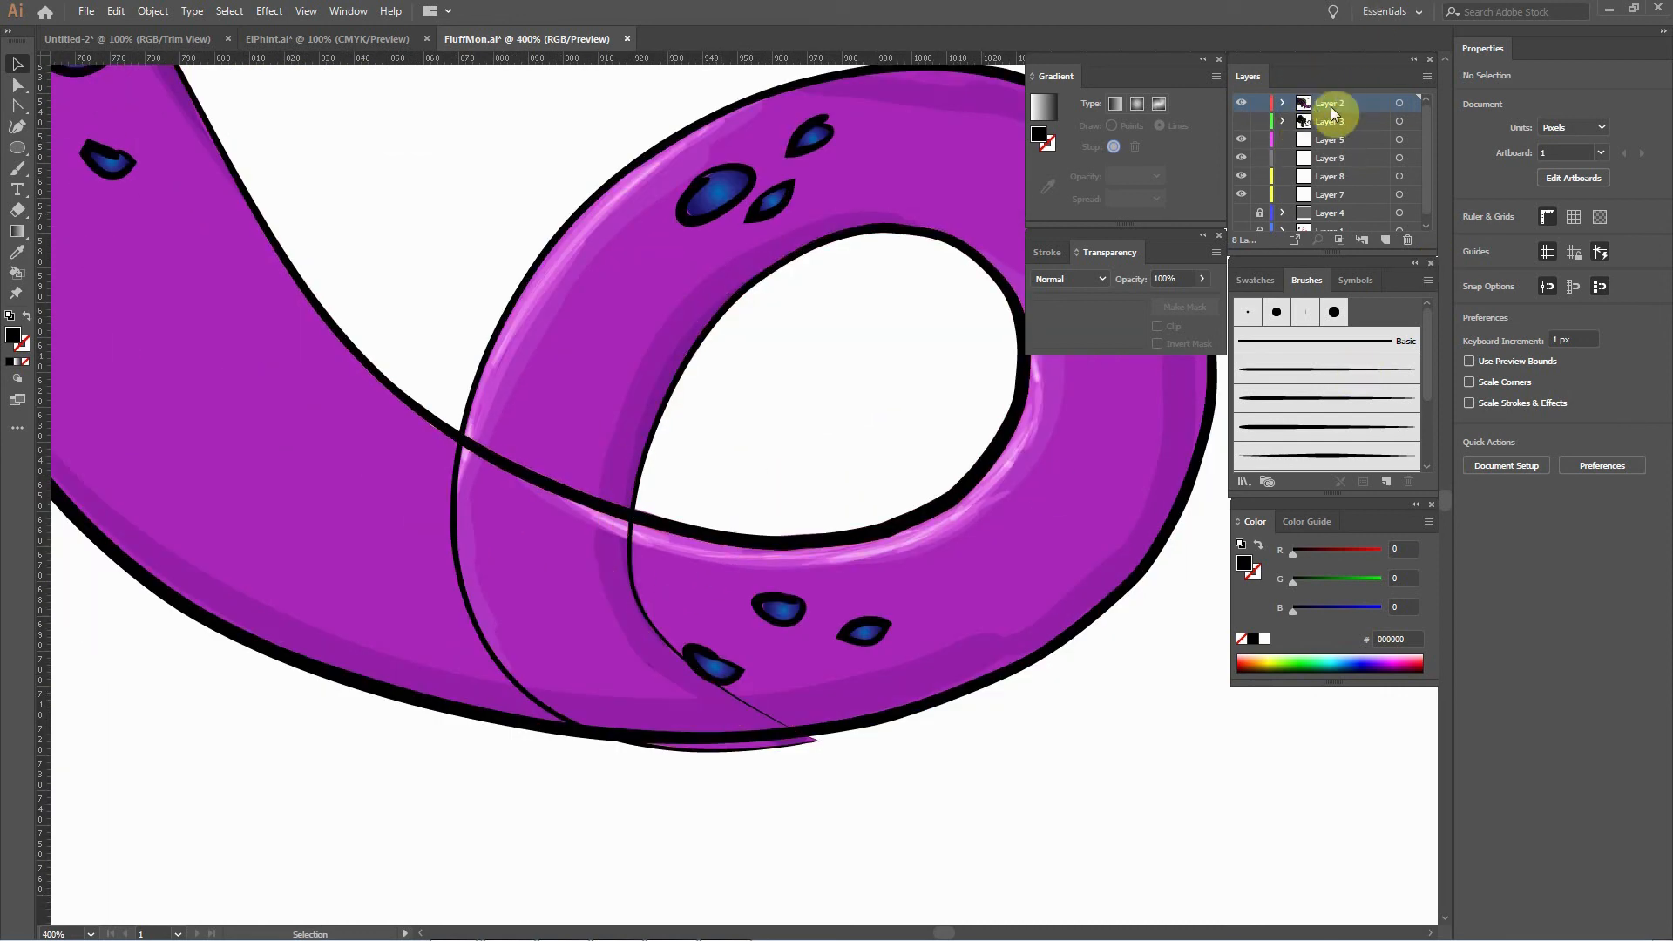
left_click(1241, 123)
left_click(1242, 122)
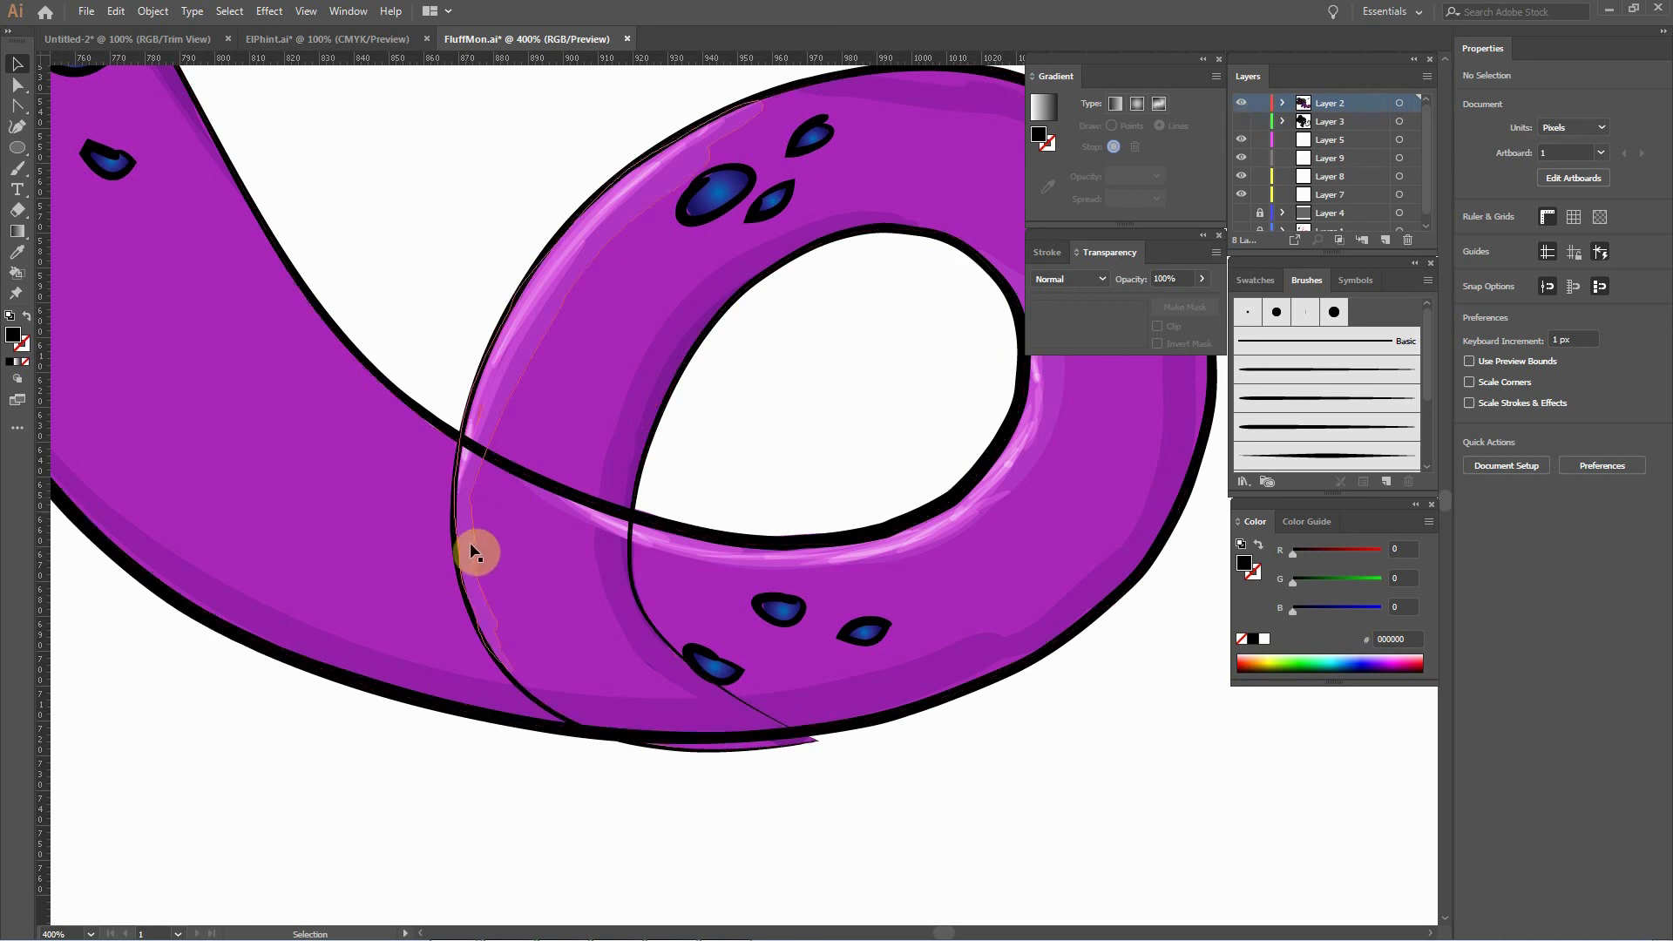
Direct-select the tail's inner black outline and erase the stretch that crosses the front of the curled loop.
left_click(457, 565)
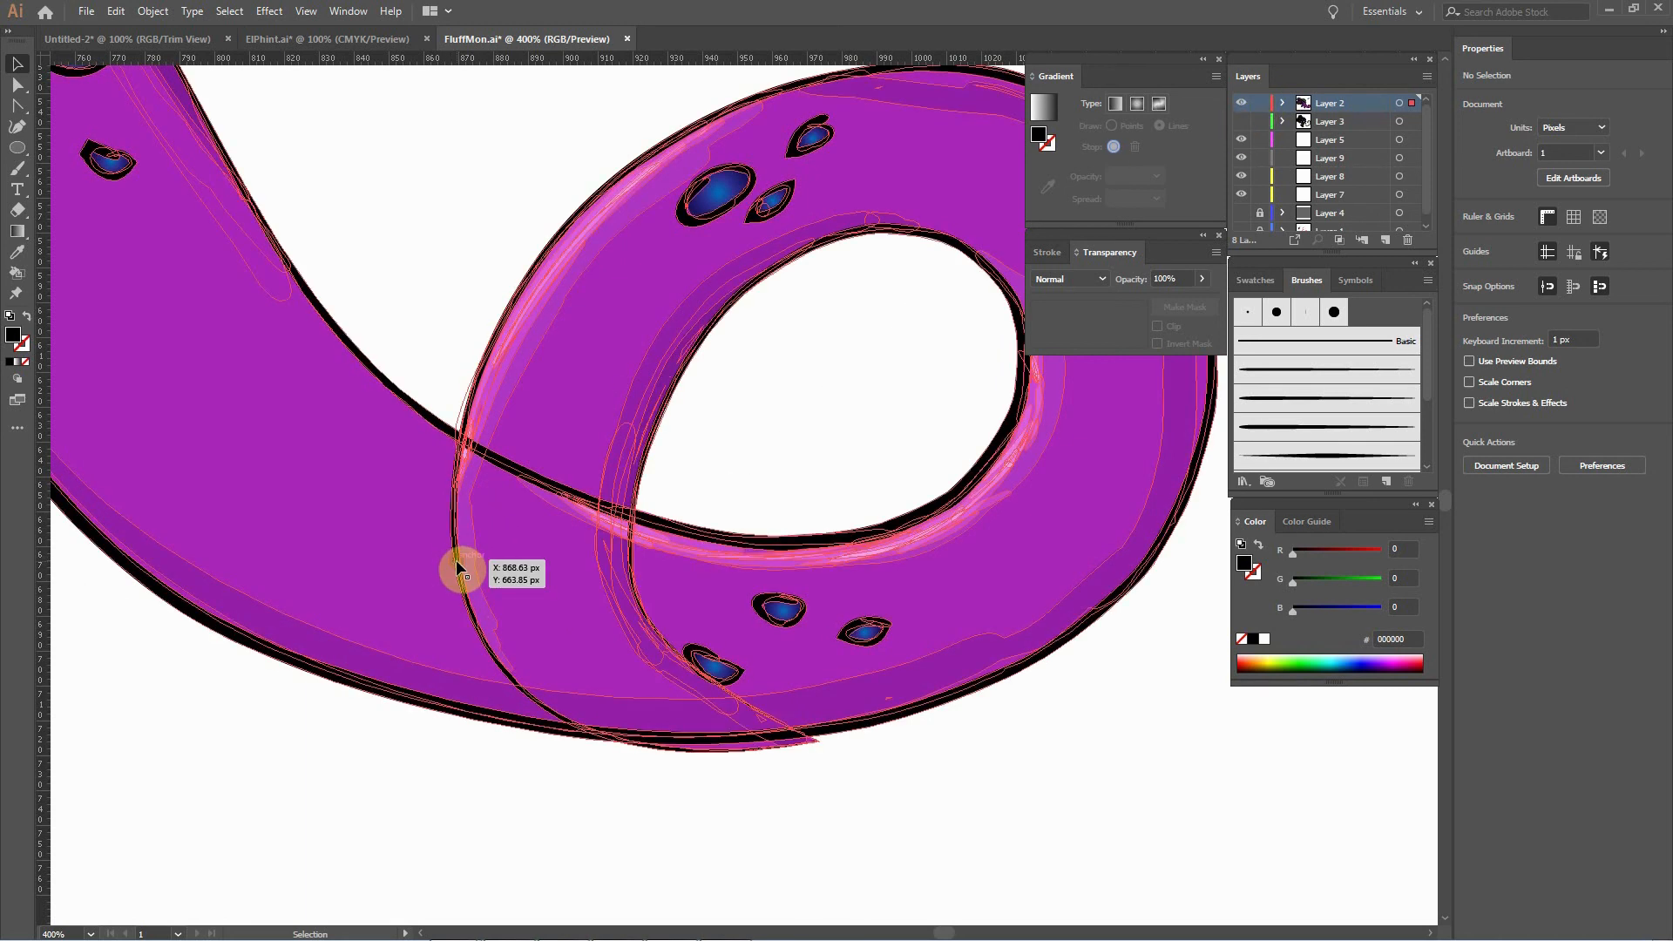
left_click(741, 523)
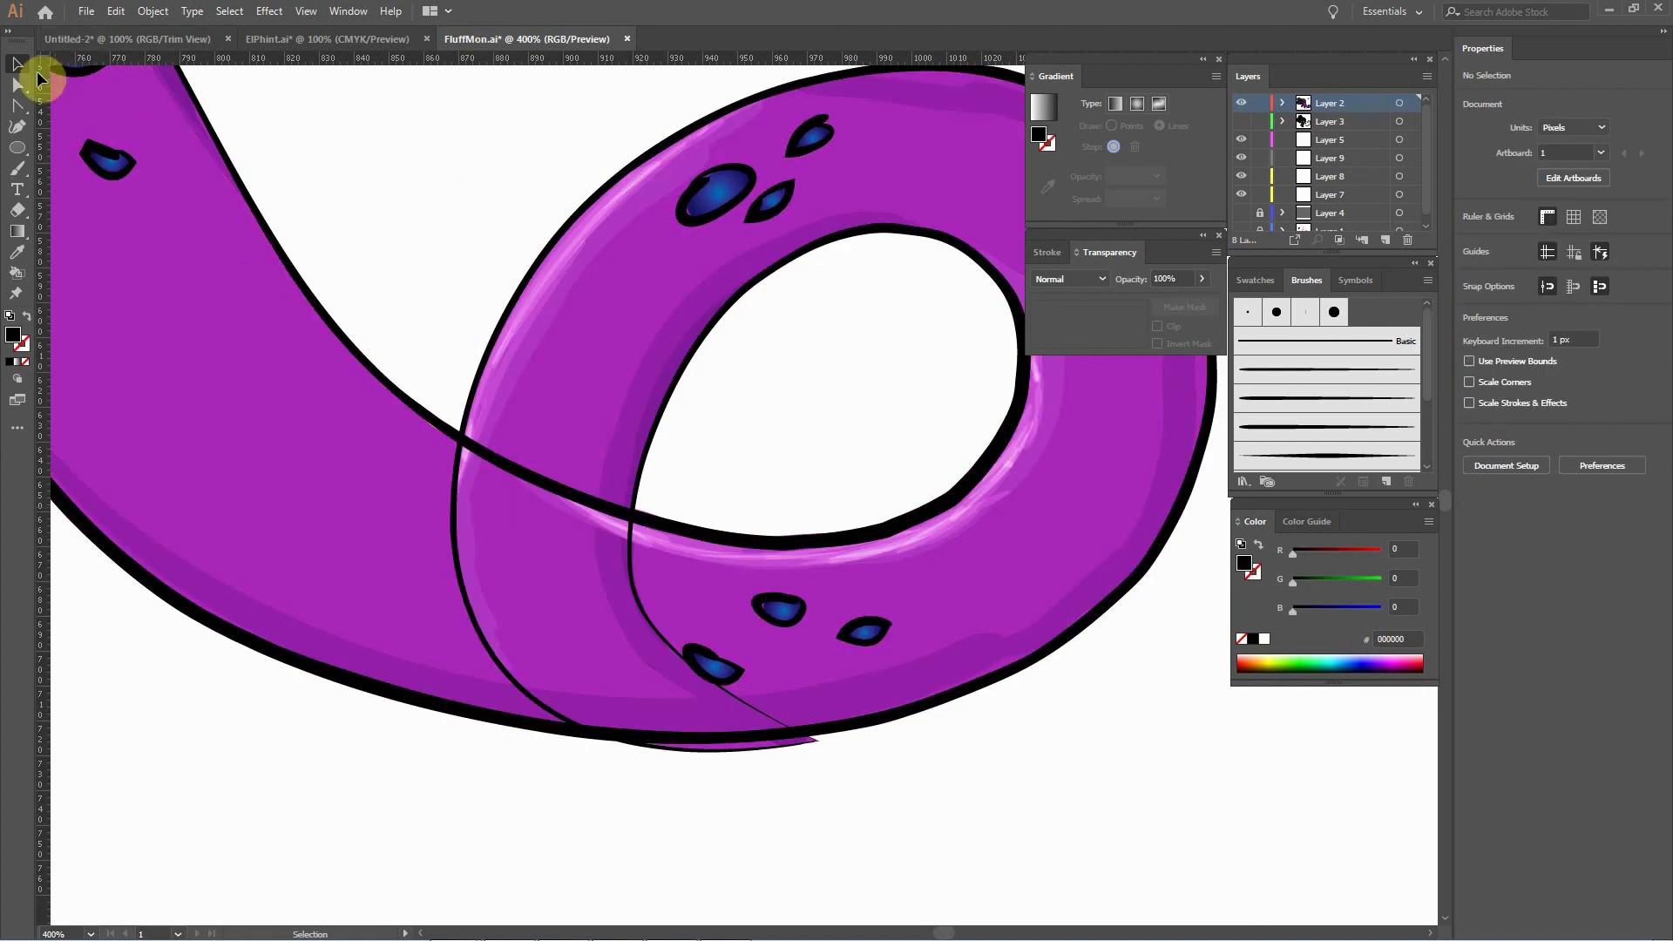
left_click(17, 85)
left_click(712, 534)
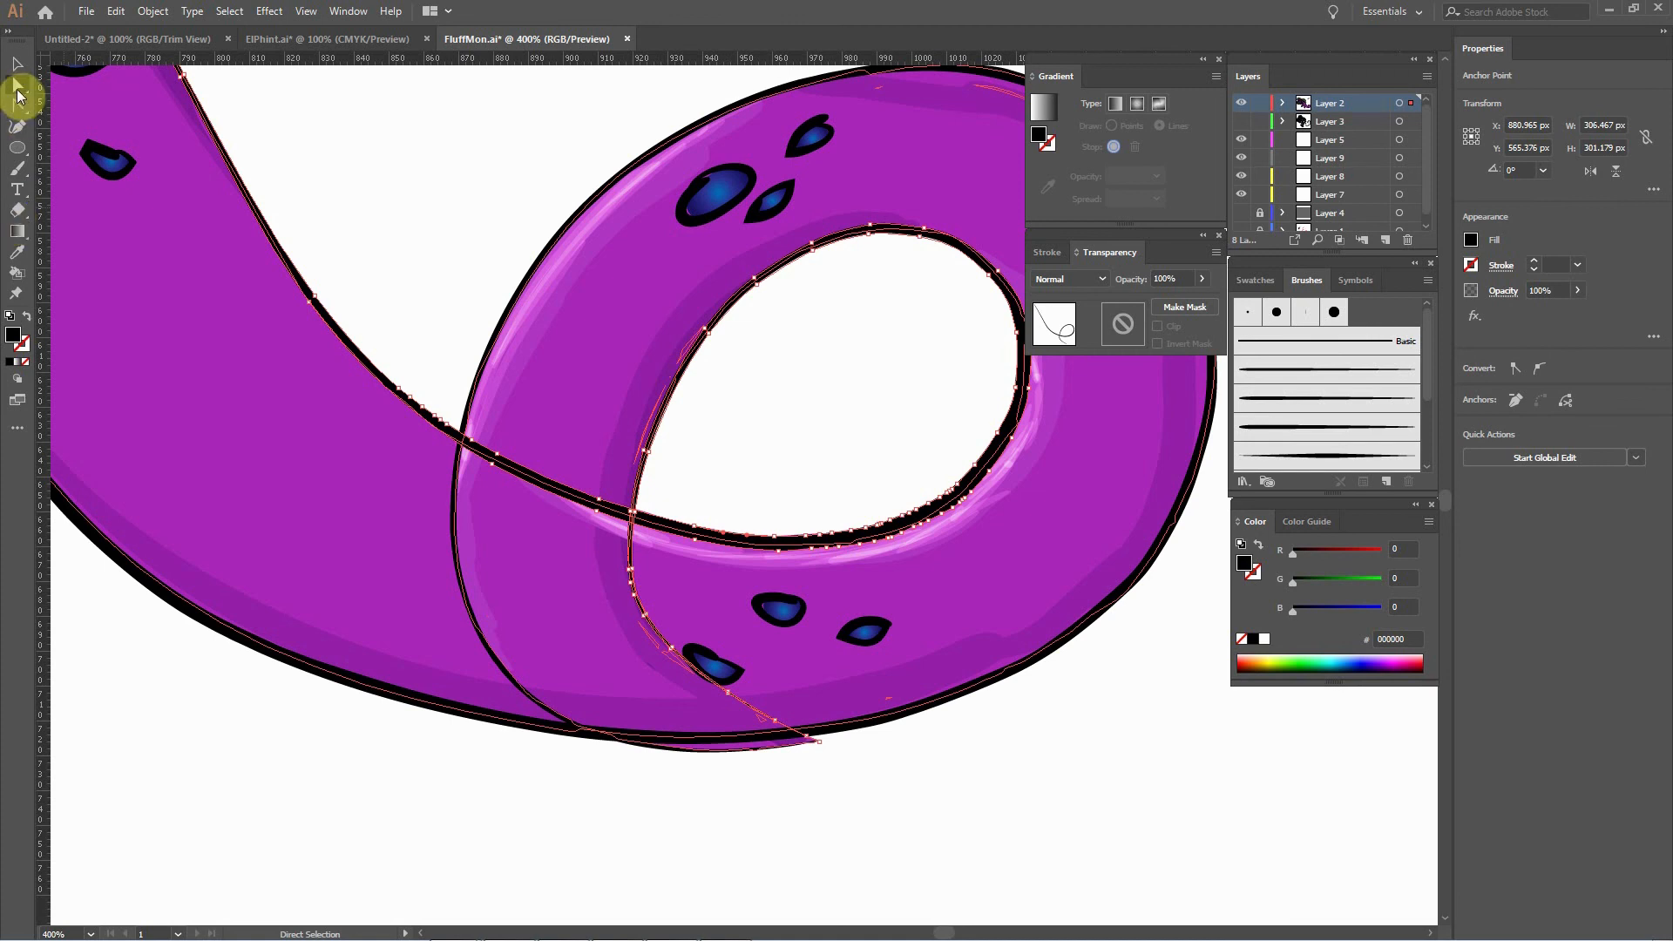
left_click(17, 210)
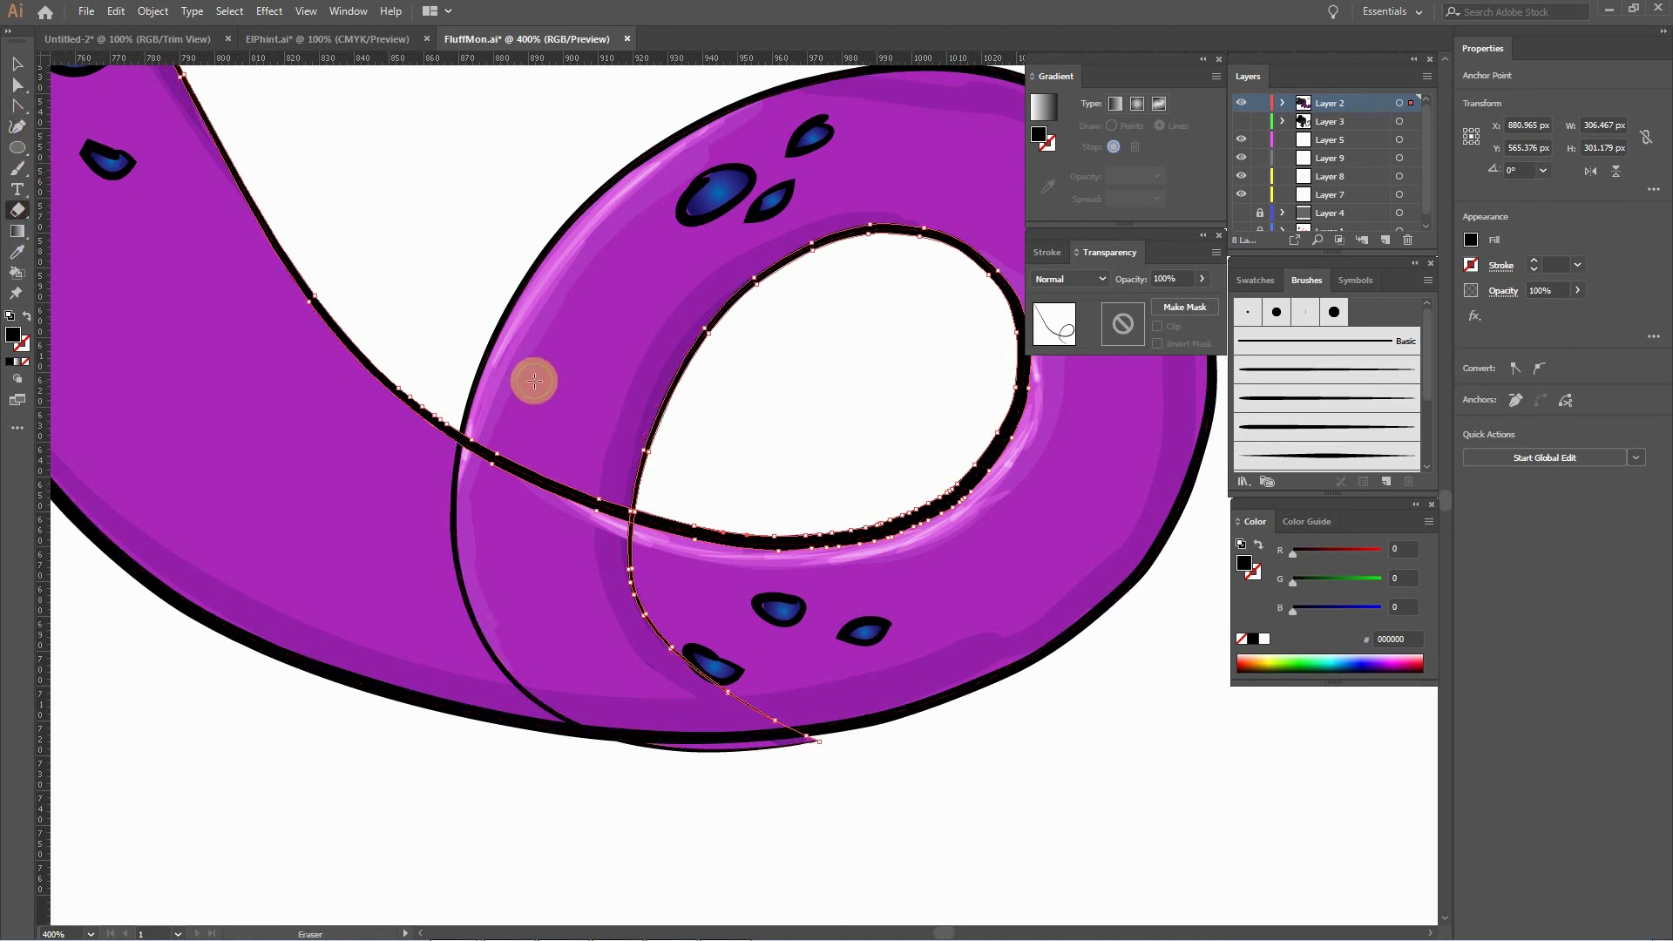
mouse_move(486, 453)
left_mouse_down()
mouse_move(604, 503)
mouse_move(601, 523)
mouse_move(610, 506)
mouse_move(606, 534)
mouse_move(613, 500)
mouse_move(608, 529)
left_mouse_up()
left_click_drag(613, 481, 611, 525)
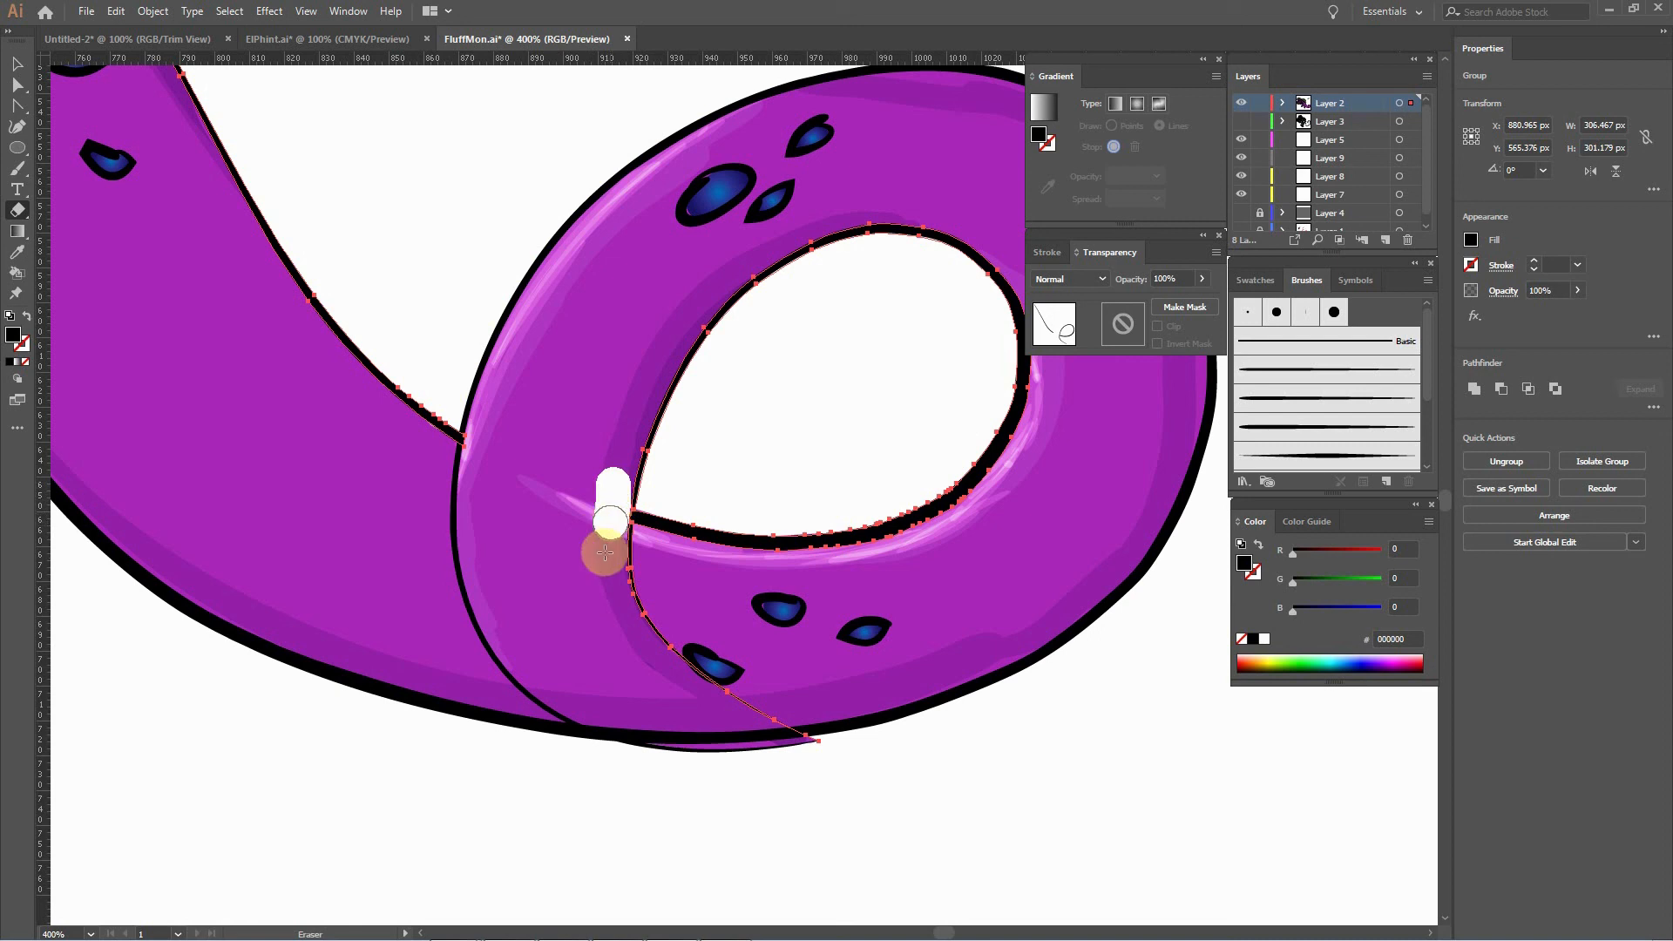
left_click_drag(476, 452, 476, 437)
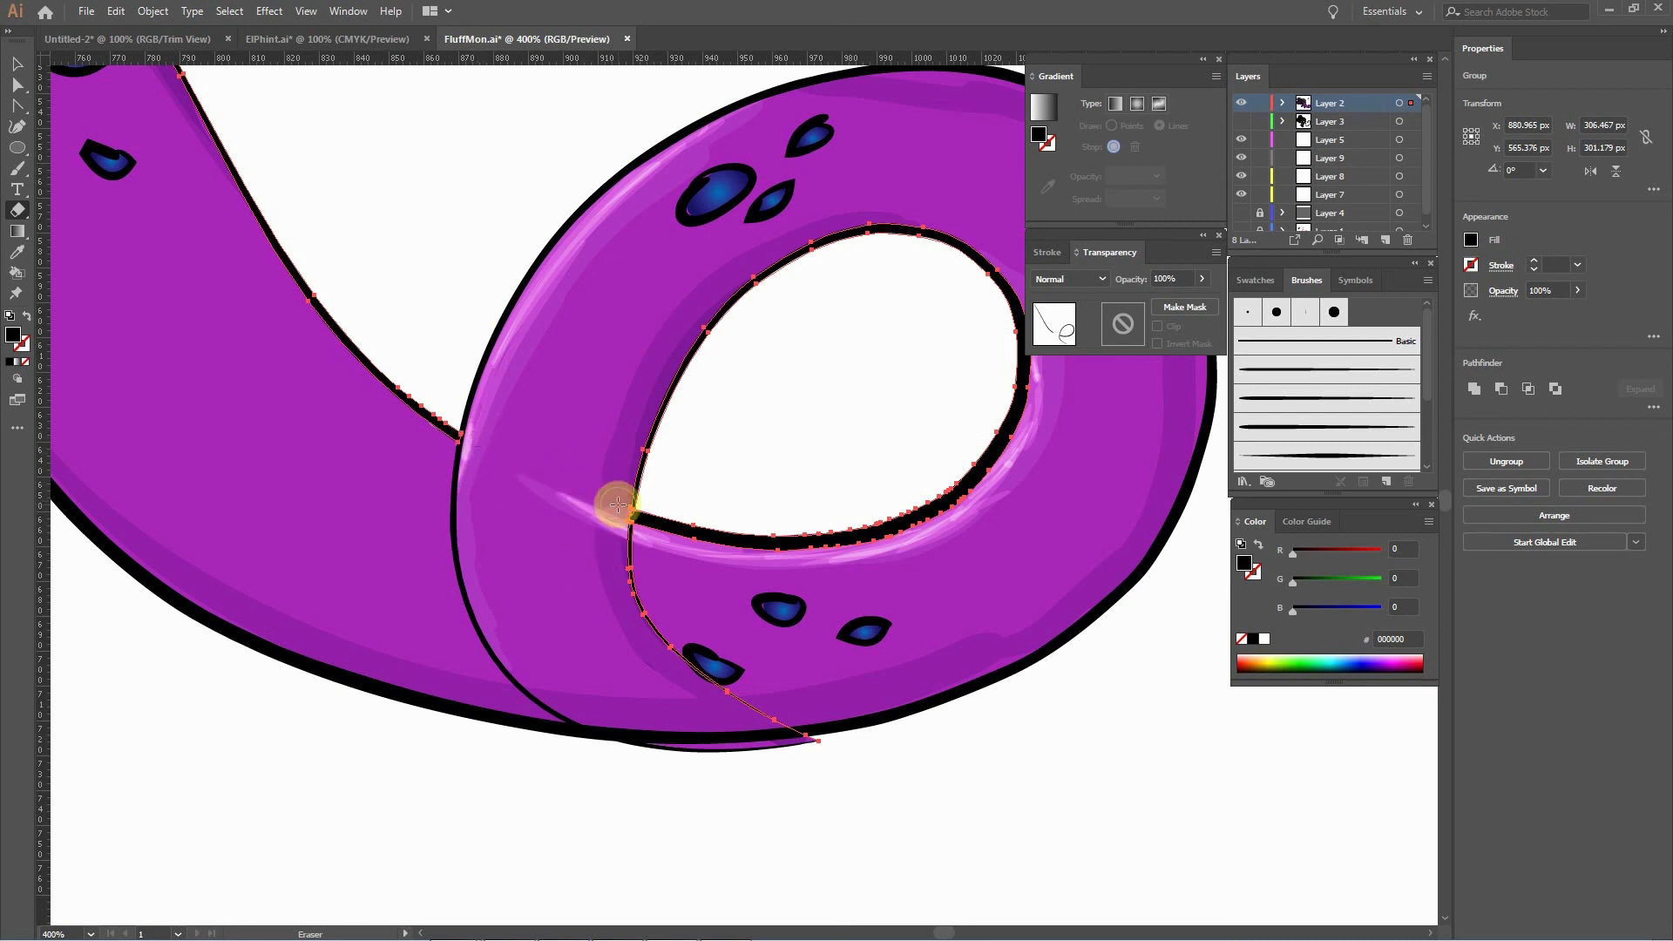
left_click_drag(614, 501, 613, 533)
Direct-select the outer black outline of the tail loop and ready the Eraser tool for it.
left_click(17, 84)
left_click(665, 735)
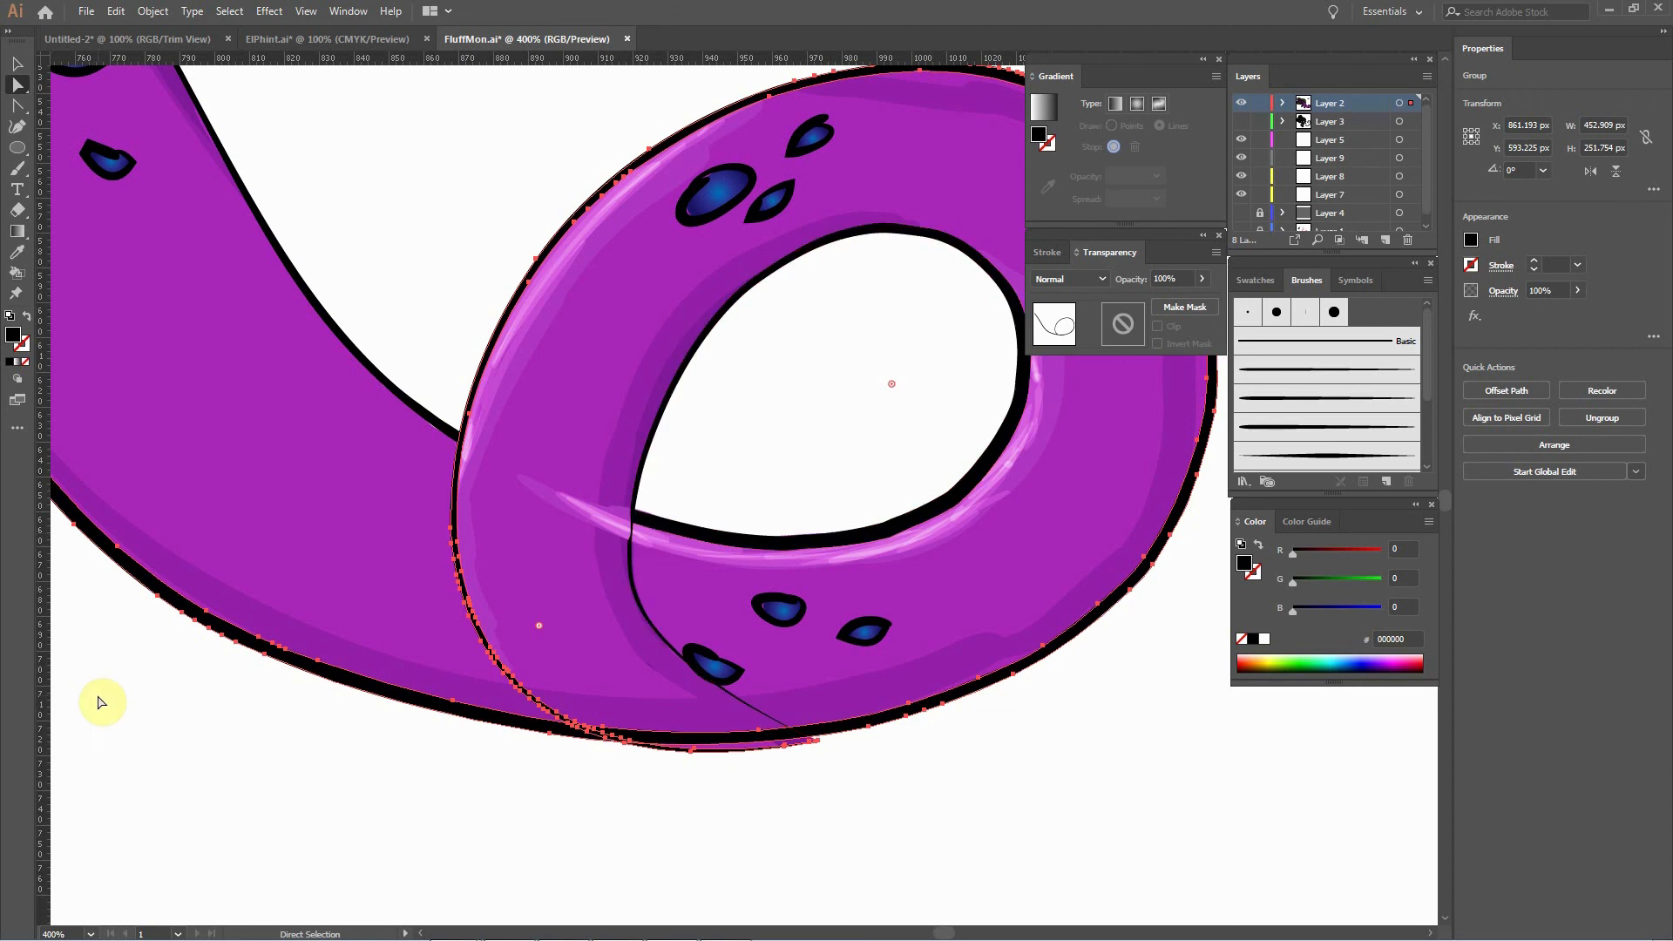
left_click(17, 231)
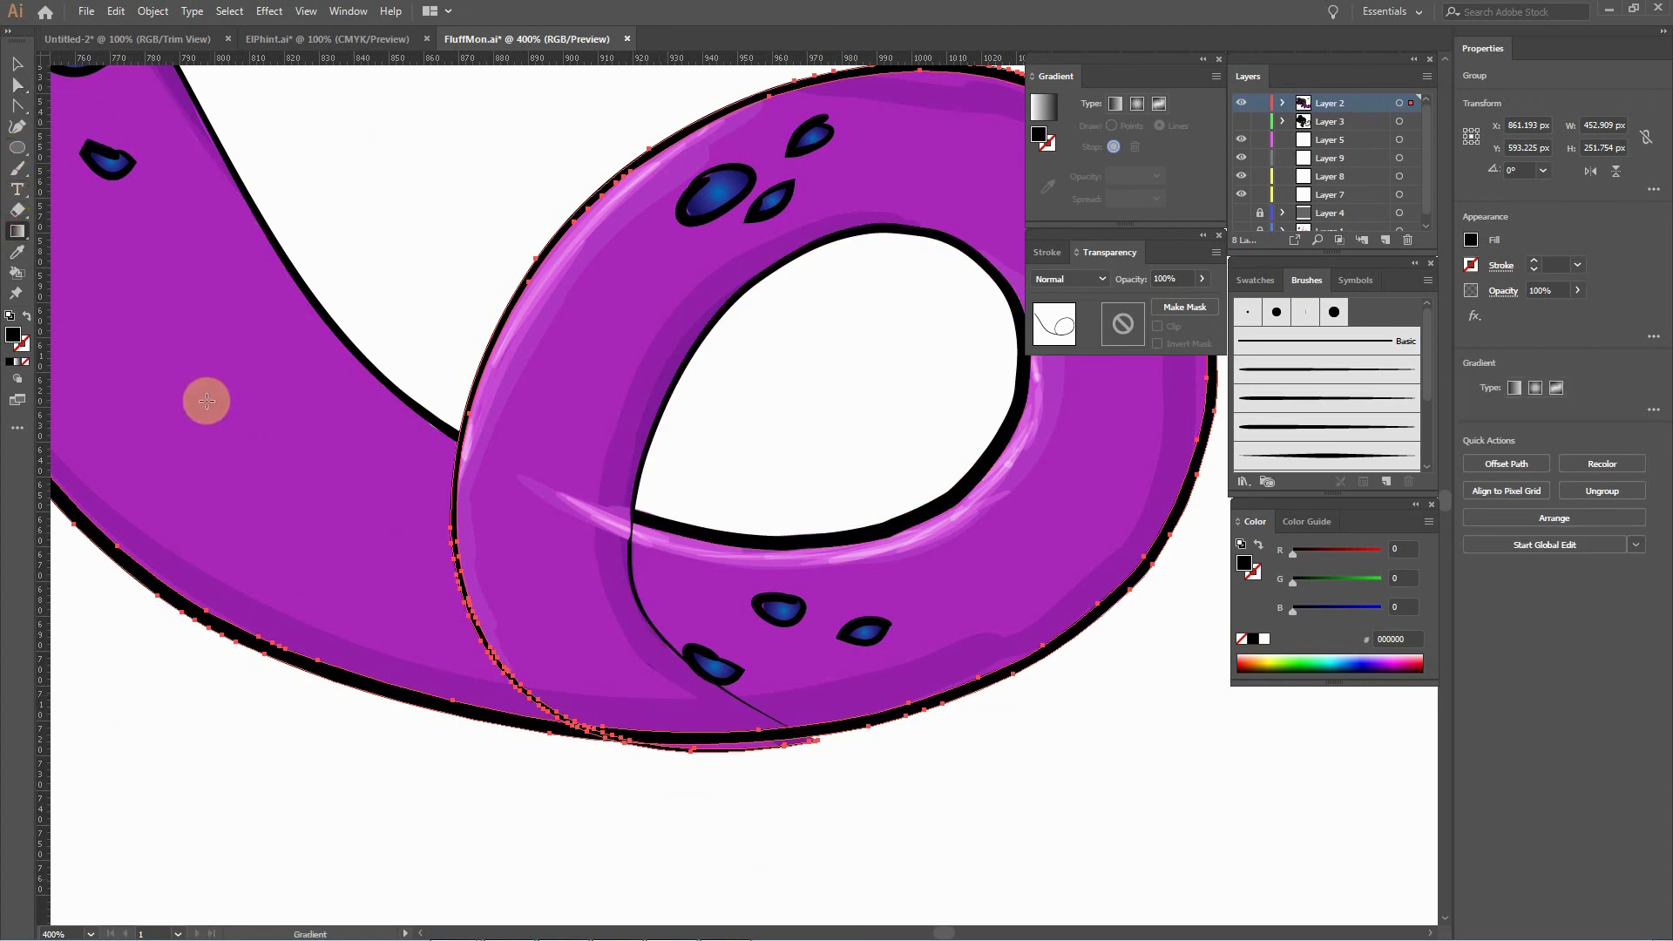
left_click(19, 210)
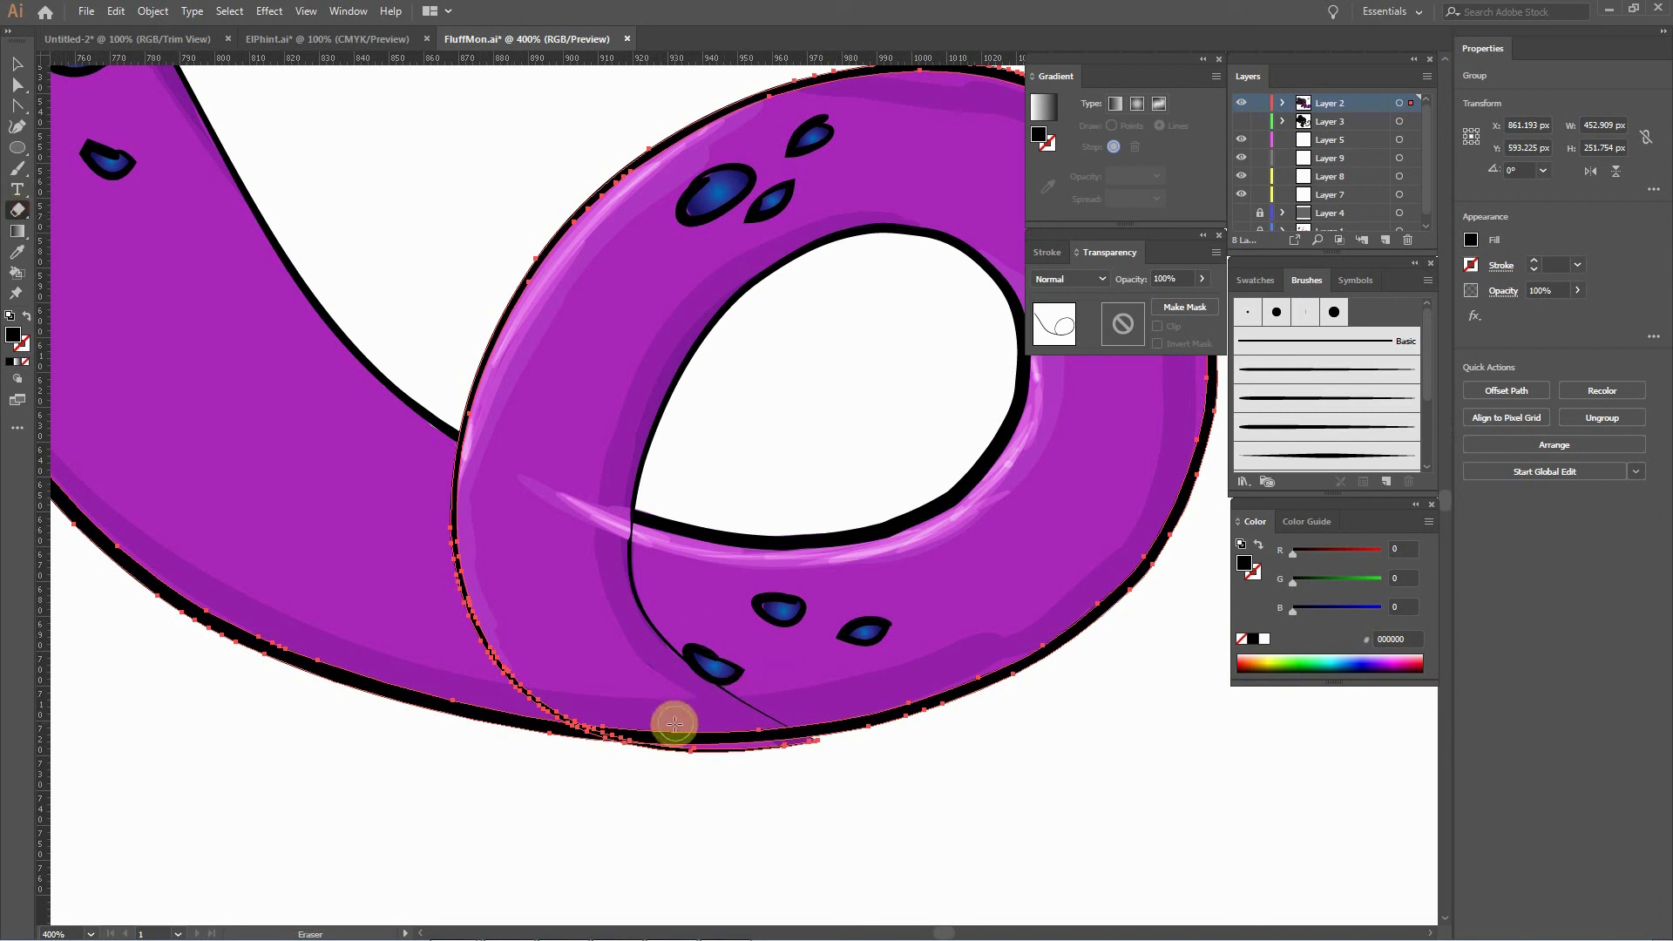
Try to erase the outer outline where the tail tip crosses the underside, and undo the stroke.
mouse_move(646, 720)
left_mouse_down()
mouse_move(598, 694)
mouse_move(605, 719)
mouse_move(636, 715)
mouse_move(609, 712)
left_mouse_up()
key("ctrl+z")
key("ctrl+z")
key("ctrl+z")
With a smaller eraser tip, erase the thick outer outline running across the tail tip at the underside overlap and deselect it.
key("ctrl+=")
scroll(724, 737, "down", 7)
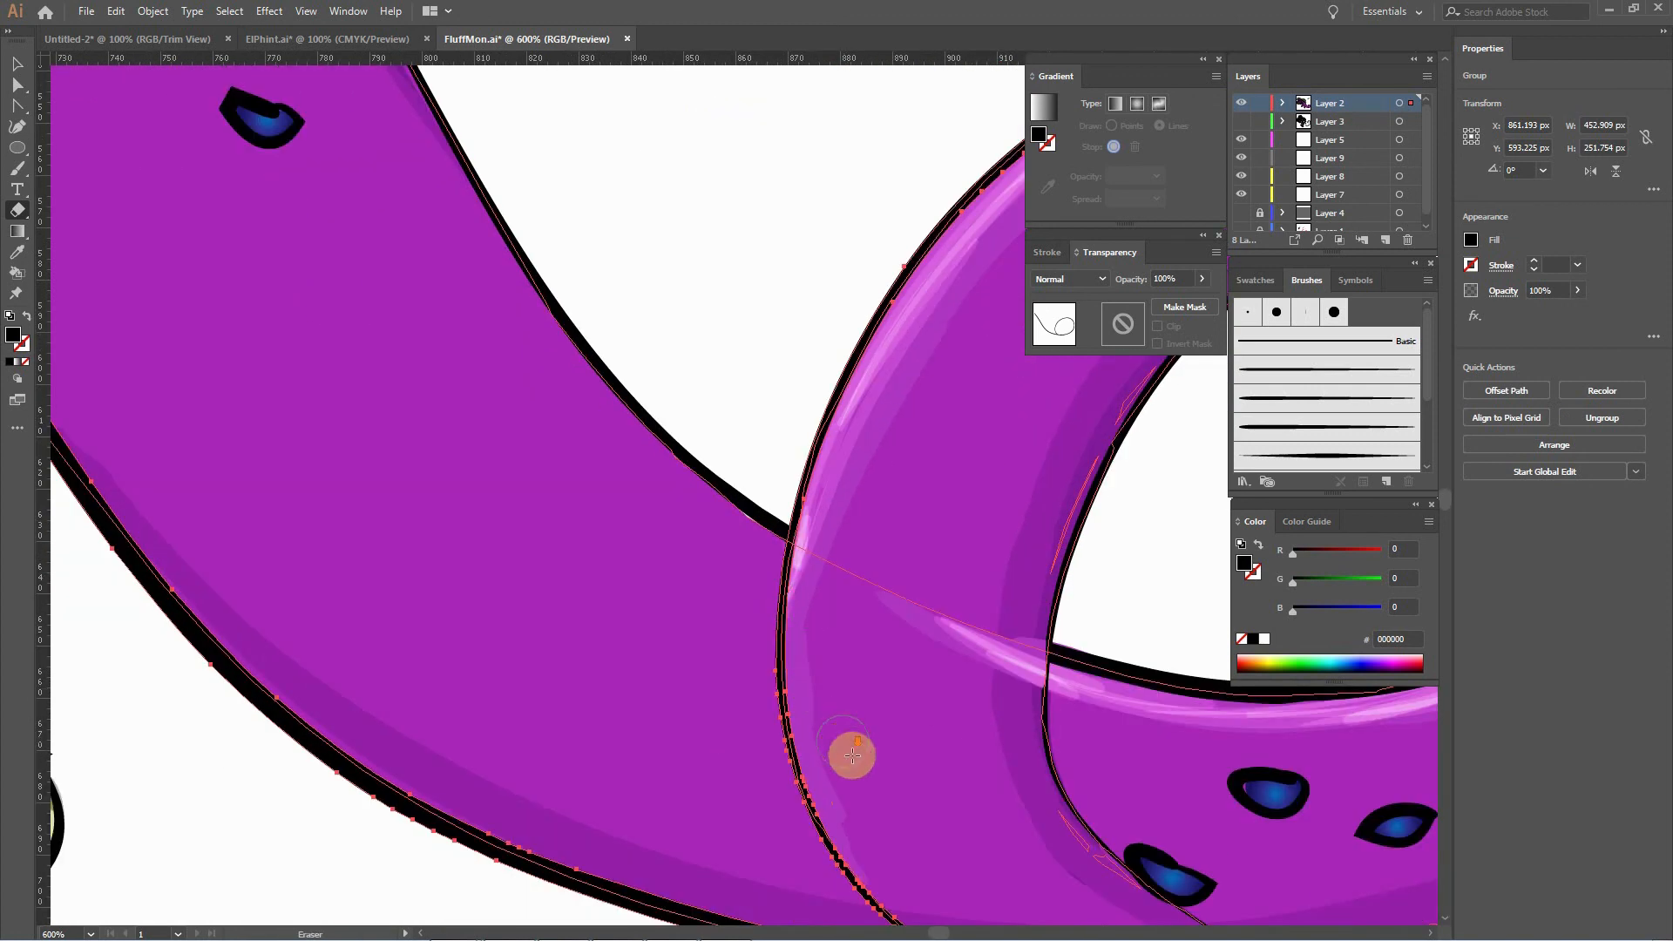
scroll(871, 787, "down", 1)
key("[")
key("[")
key("[")
key("[")
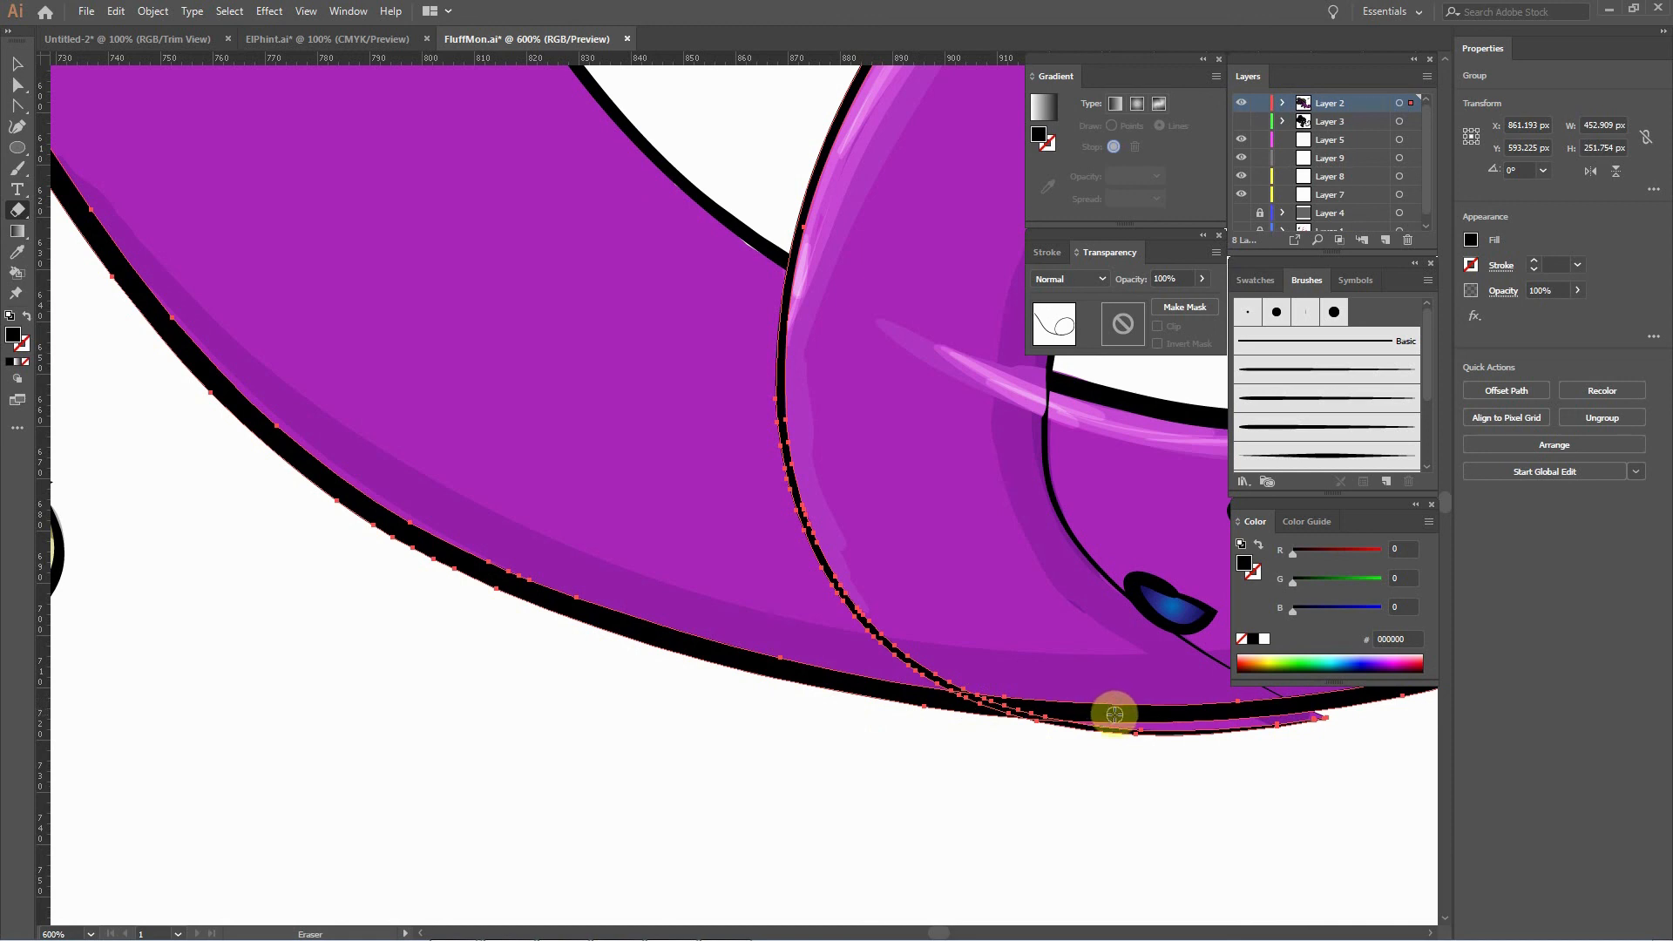
mouse_move(1111, 713)
left_mouse_down()
mouse_move(977, 680)
mouse_move(1037, 707)
mouse_move(985, 685)
left_mouse_up()
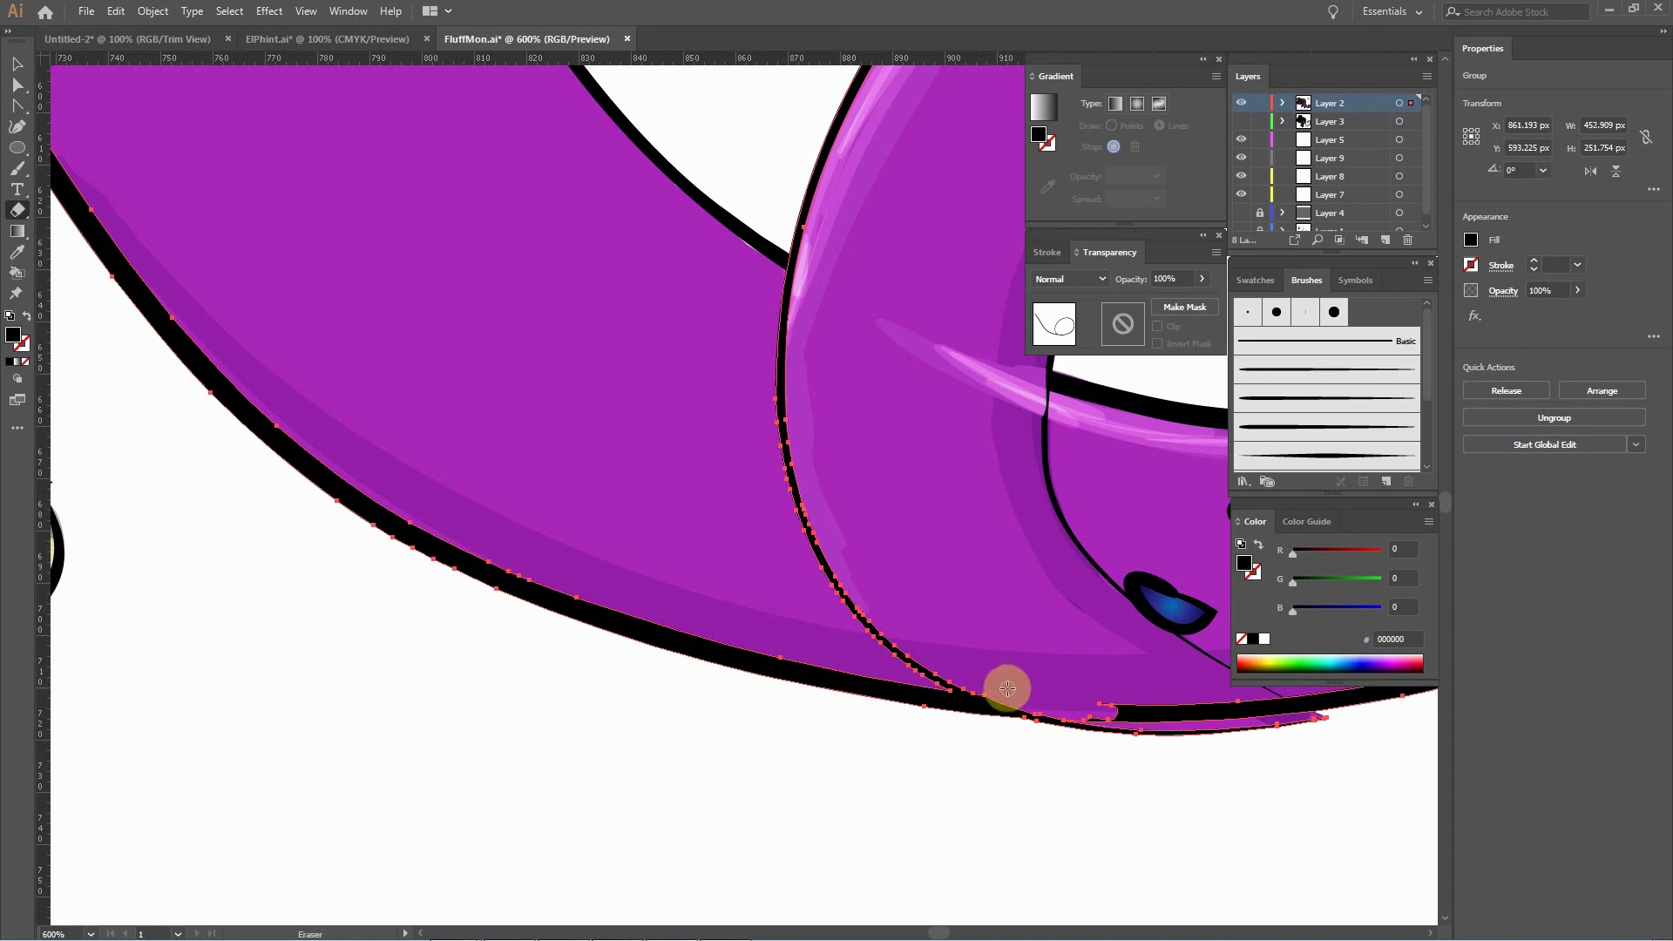
mouse_move(1103, 699)
left_mouse_down()
mouse_move(1272, 704)
mouse_move(1147, 721)
mouse_move(1271, 712)
left_mouse_up()
left_click_drag(1164, 707, 1245, 714)
mouse_move(1247, 714)
left_mouse_down()
mouse_move(1218, 714)
mouse_move(1275, 713)
mouse_move(1263, 687)
mouse_move(1311, 712)
left_mouse_up()
key("v")
left_click(1357, 783)
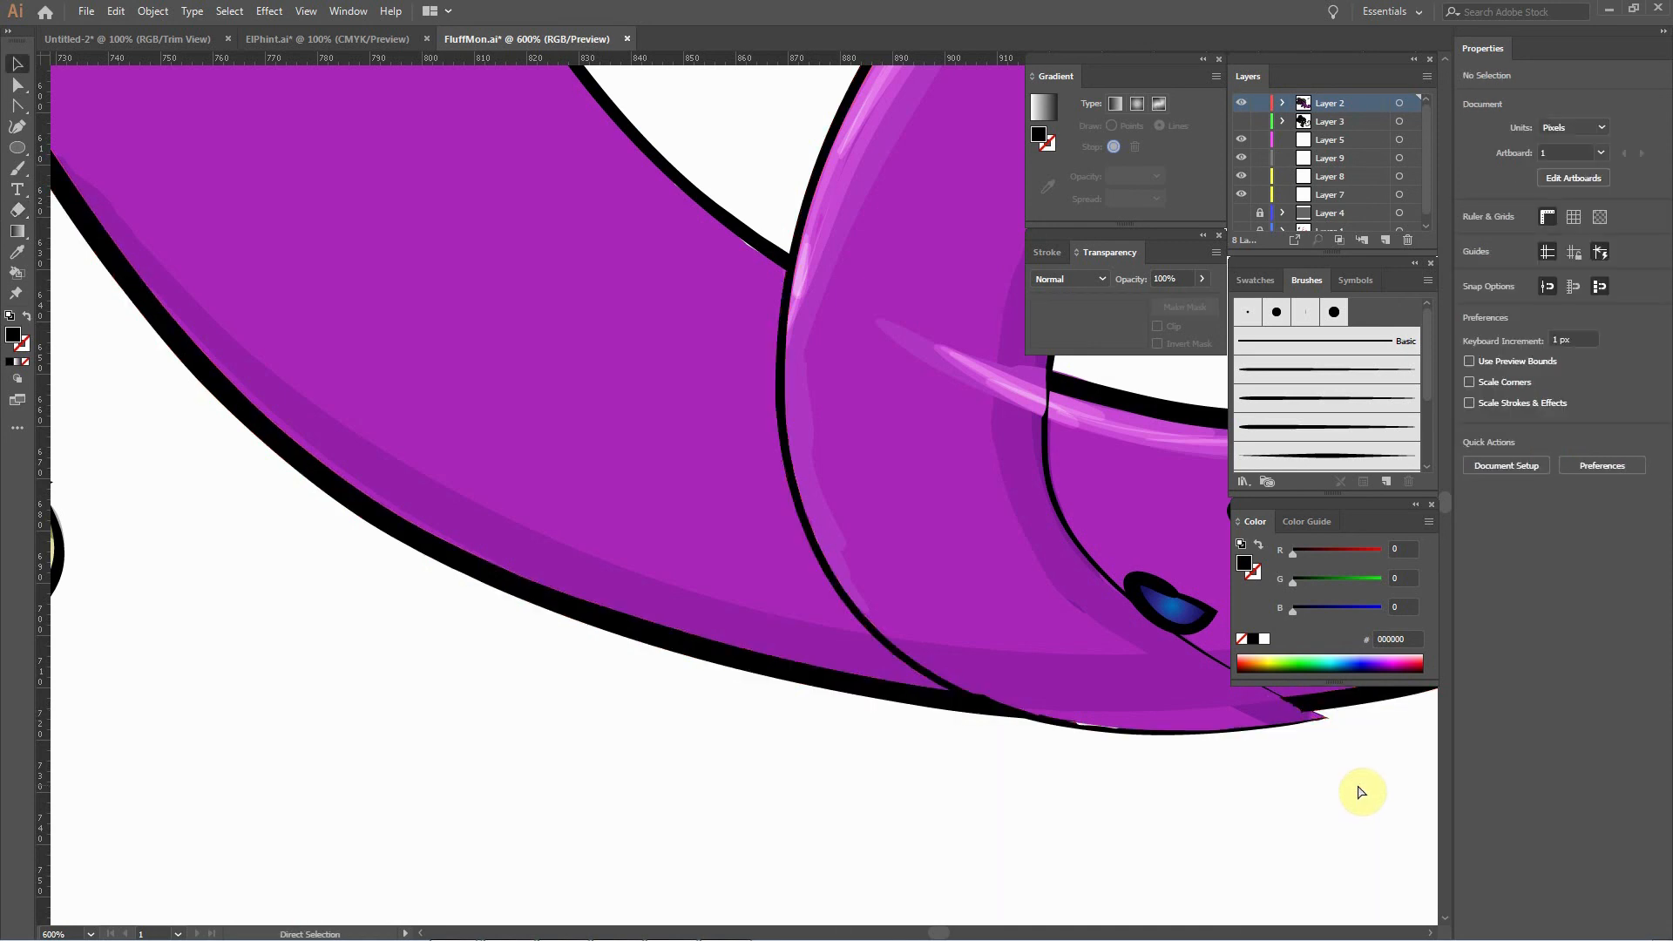
Examine the whole monster to check how the tail loop reads with its outlines erased at the overlap.
key("ctrl+minus")
key("ctrl+minus")
key("ctrl+minus")
key("ctrl+minus")
key("ctrl+equal")
key("ctrl+minus")
key("ctrl+minus")
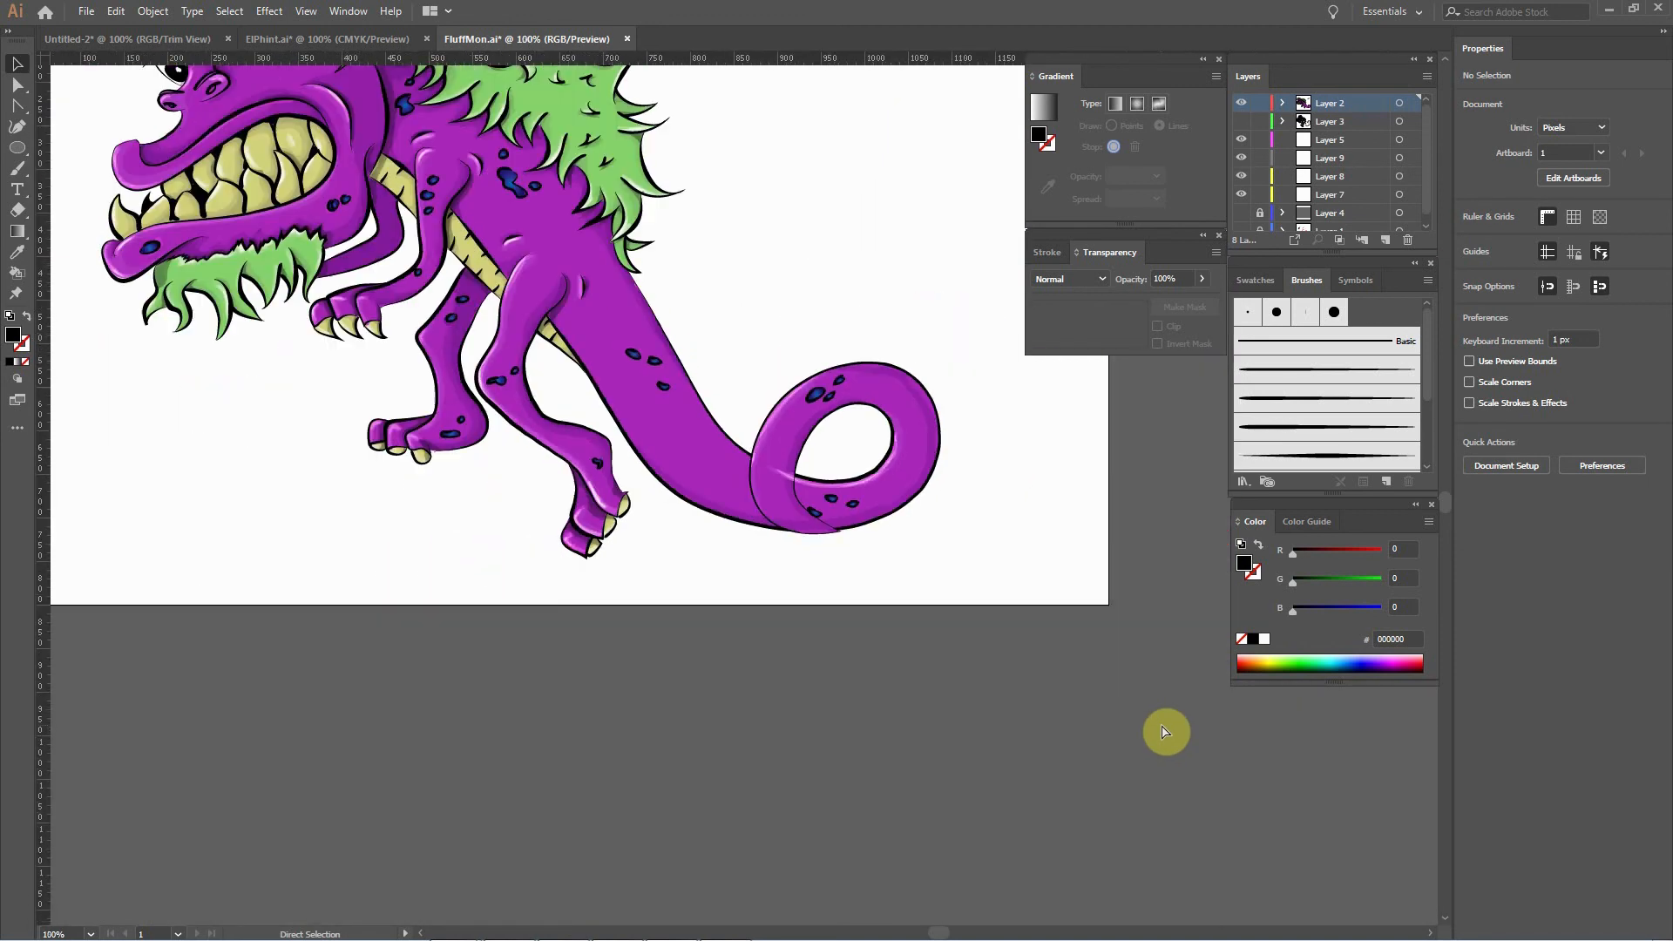
key("ctrl+equal")
key("ctrl+minus")
key("ctrl+minus")
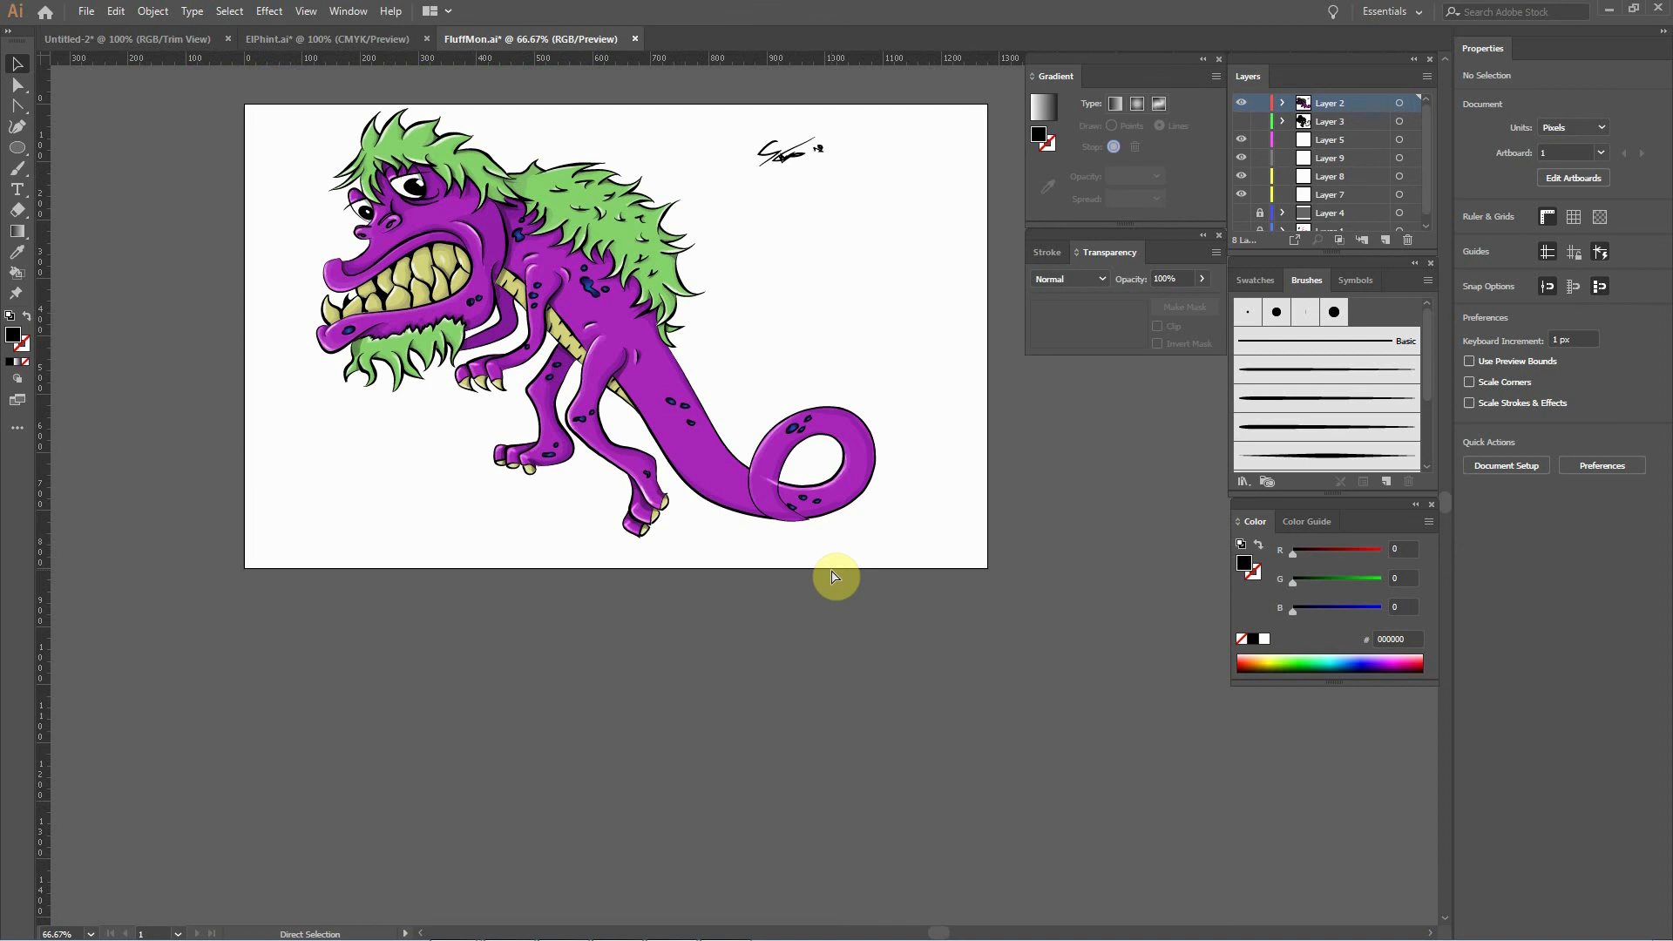
left_click(772, 483)
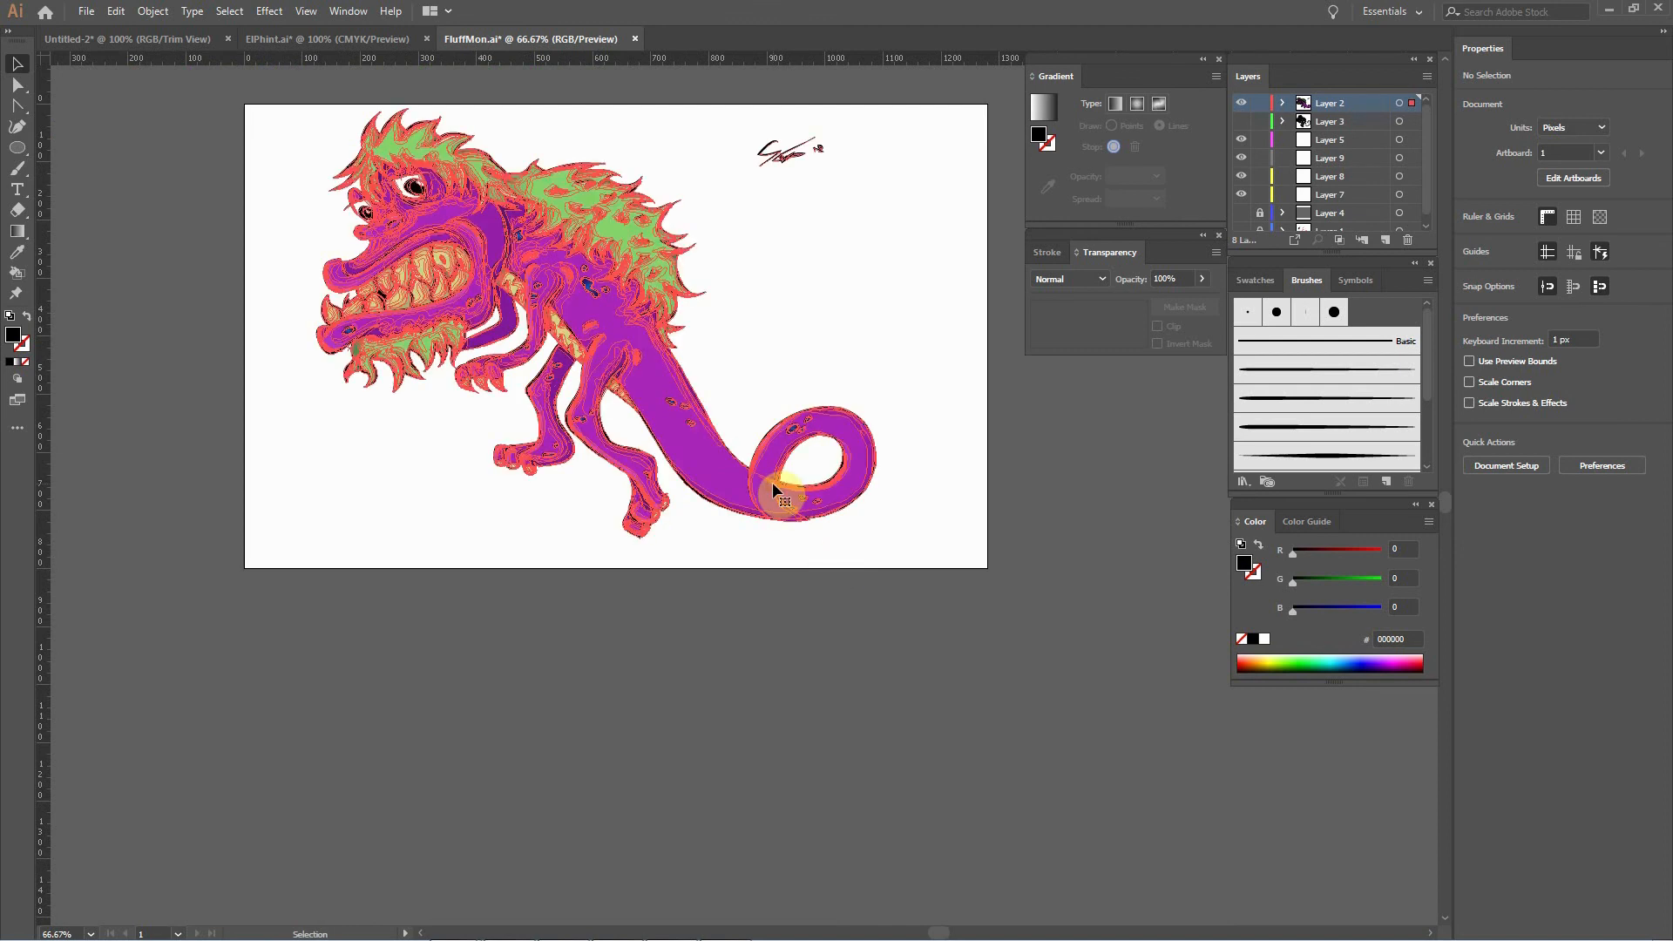
left_click(798, 552)
Direct-select the white overlay highlight crossing the tail overlap and erase its part lying over the front of the loop.
key("ctrl+plus")
key("ctrl+plus")
key("ctrl+plus")
key("ctrl+plus")
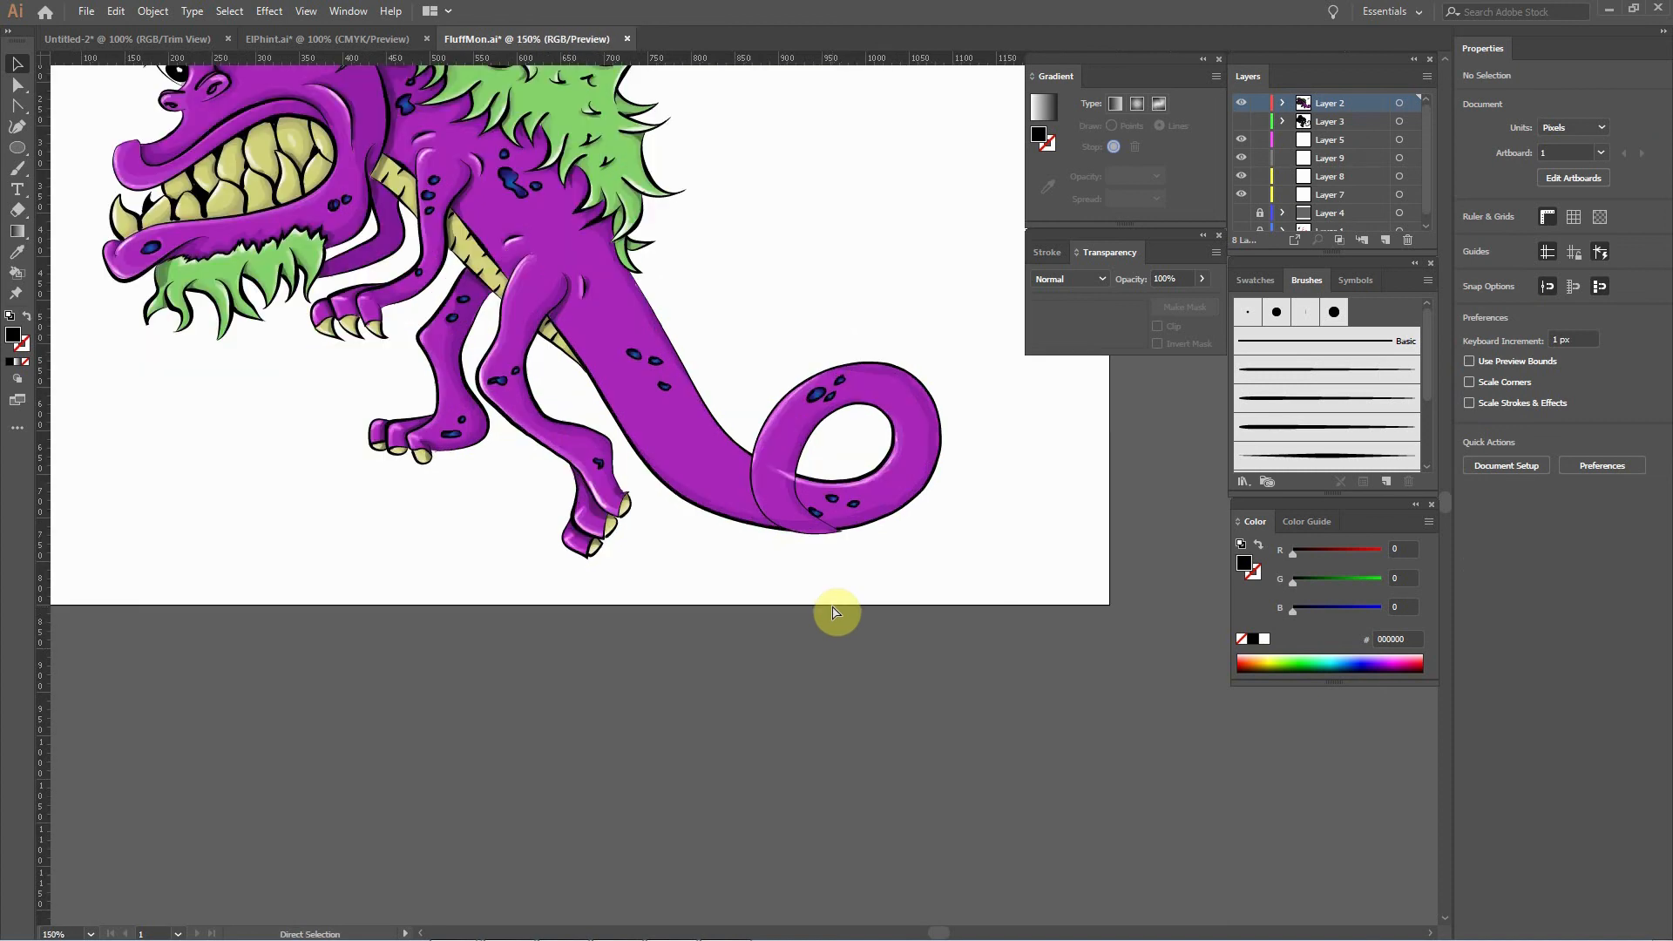
key("plus")
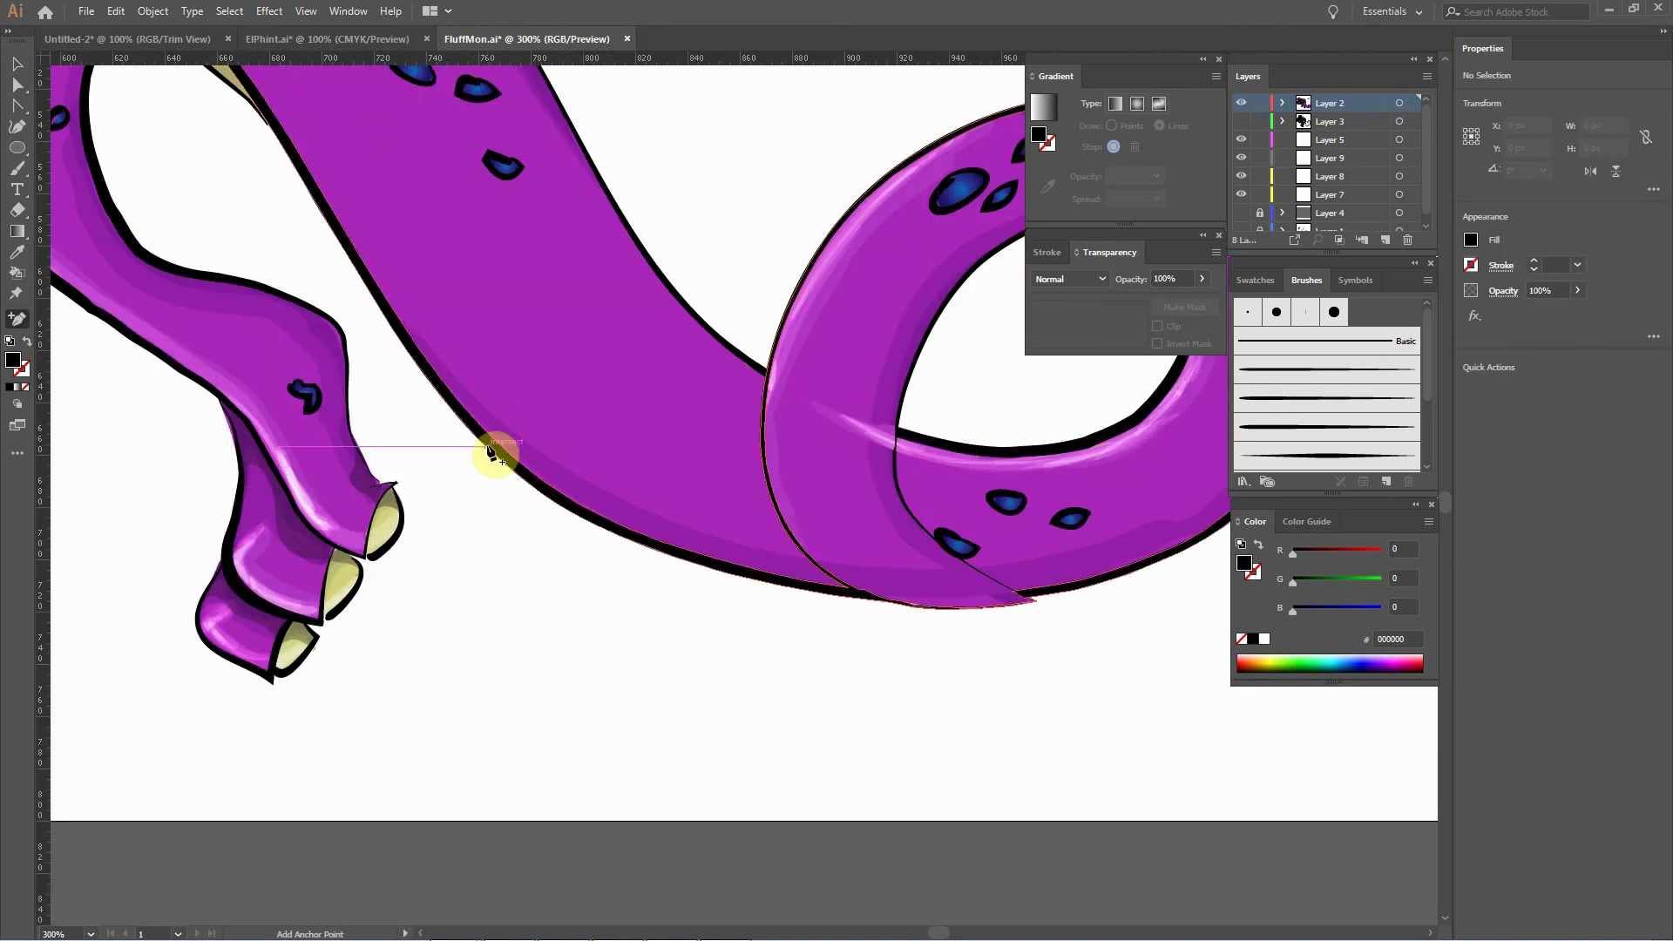
key("a")
mouse_move(880, 443)
left_mouse_down()
mouse_move(963, 463)
mouse_move(949, 456)
left_mouse_up()
key("e")
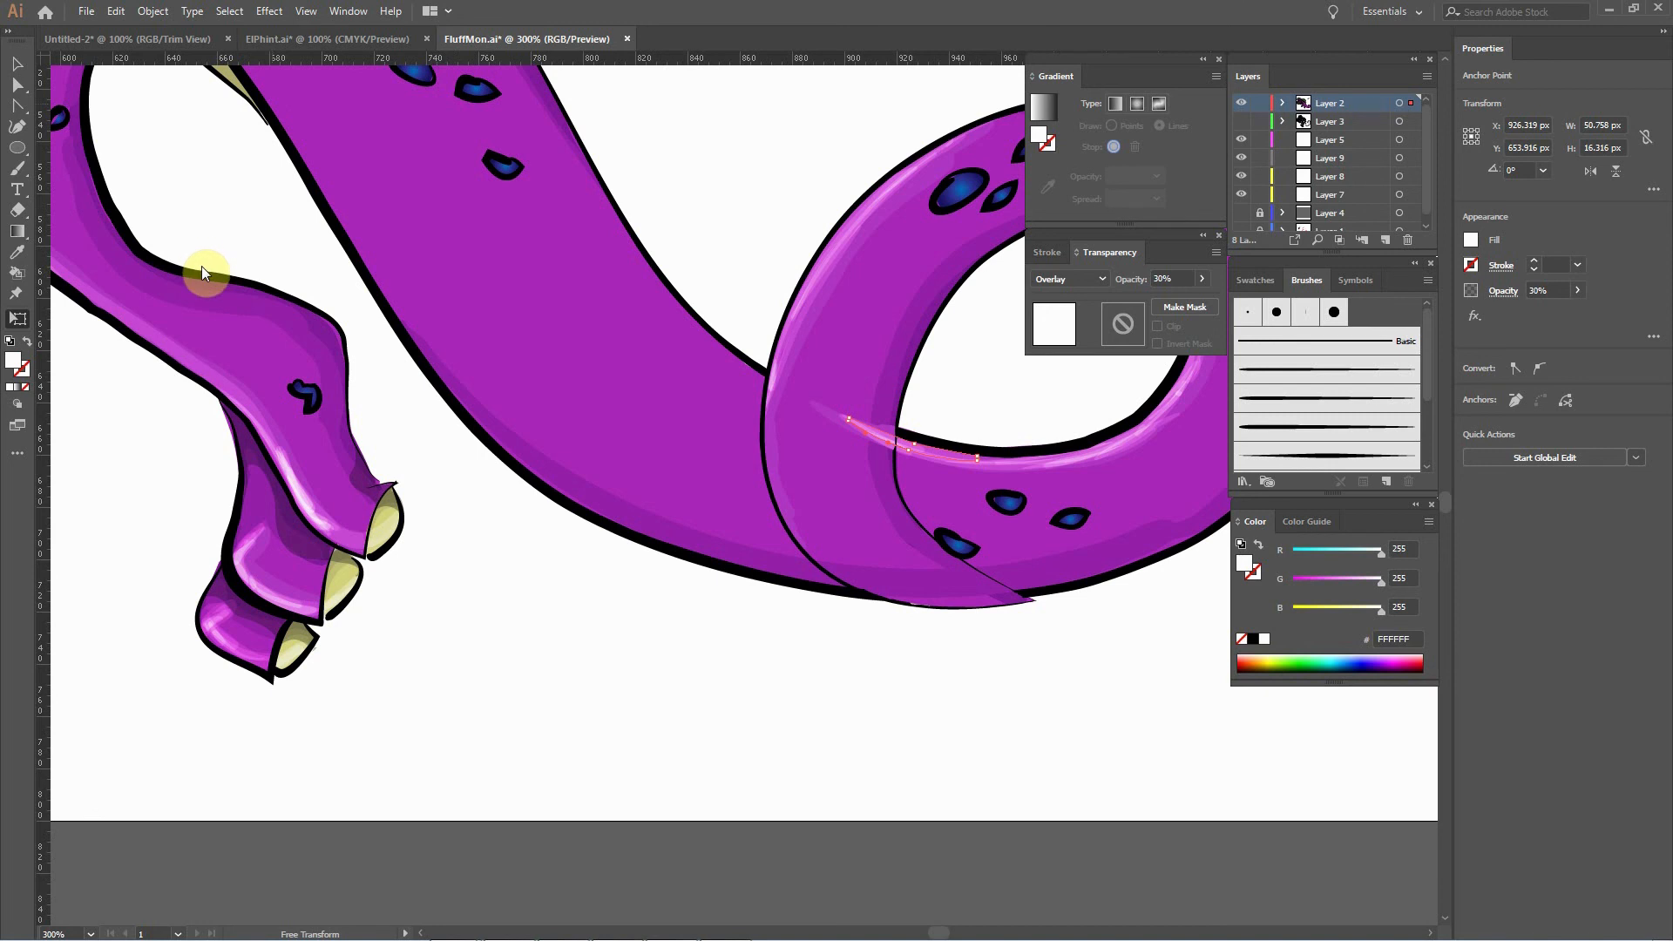
key("a")
left_click_drag(912, 446, 913, 451)
key("shift+e")
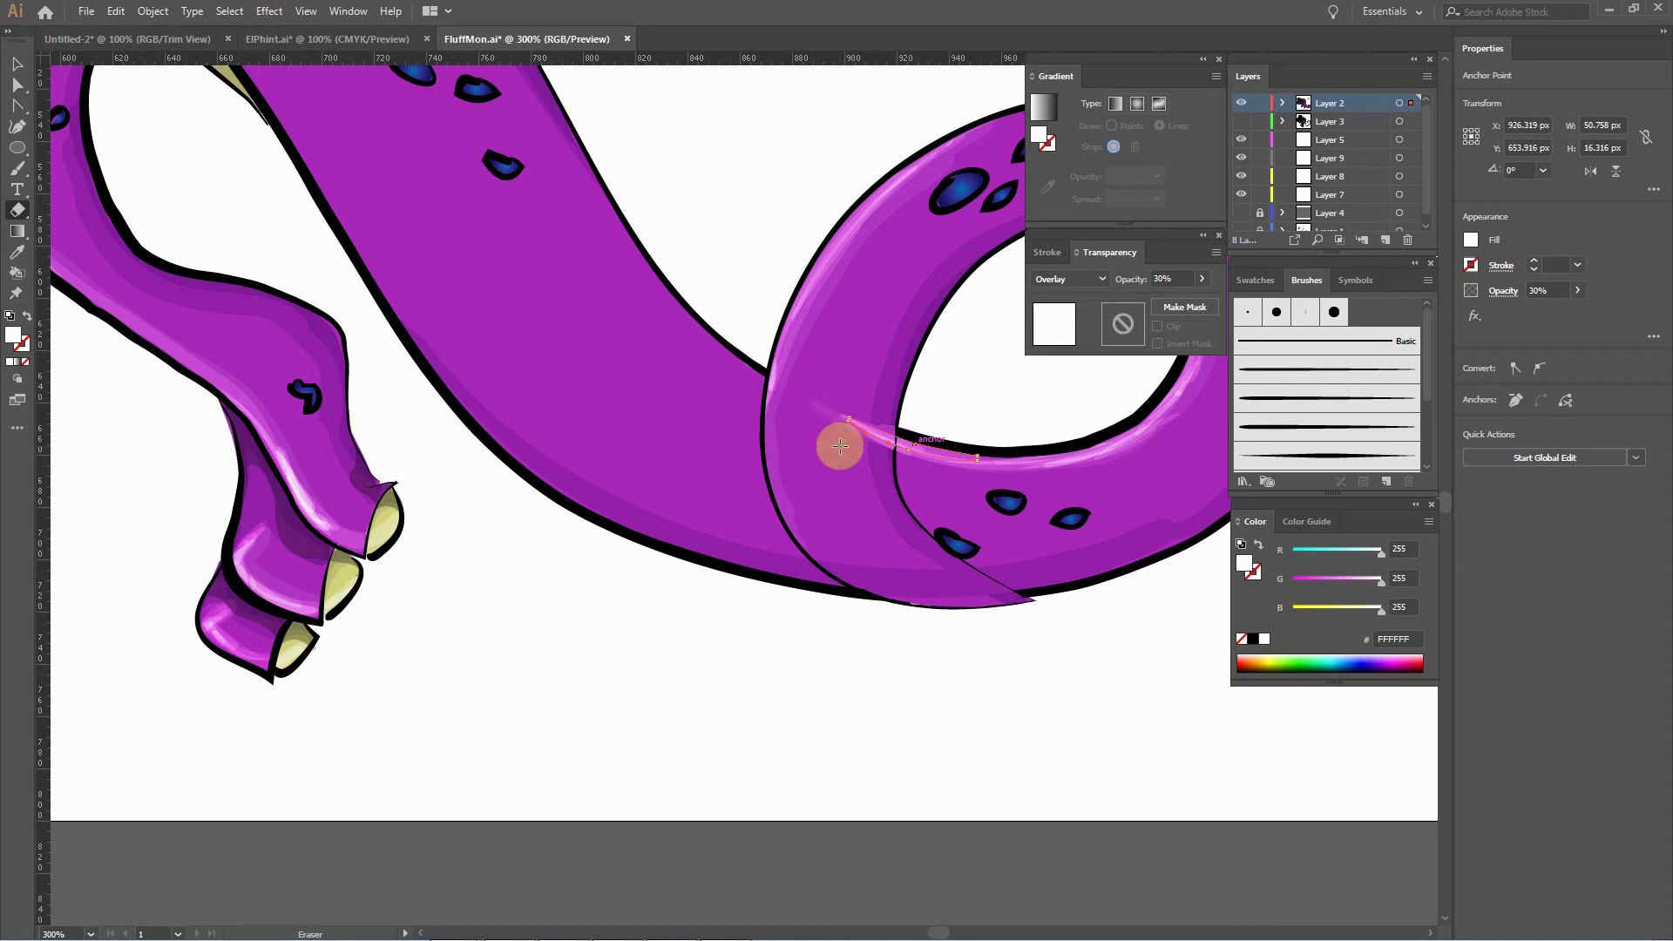
double_click(17, 210)
left_click_drag(835, 402, 894, 481)
mouse_move(872, 408)
left_mouse_down()
mouse_move(873, 455)
mouse_move(878, 416)
mouse_move(880, 452)
mouse_move(889, 433)
left_mouse_up()
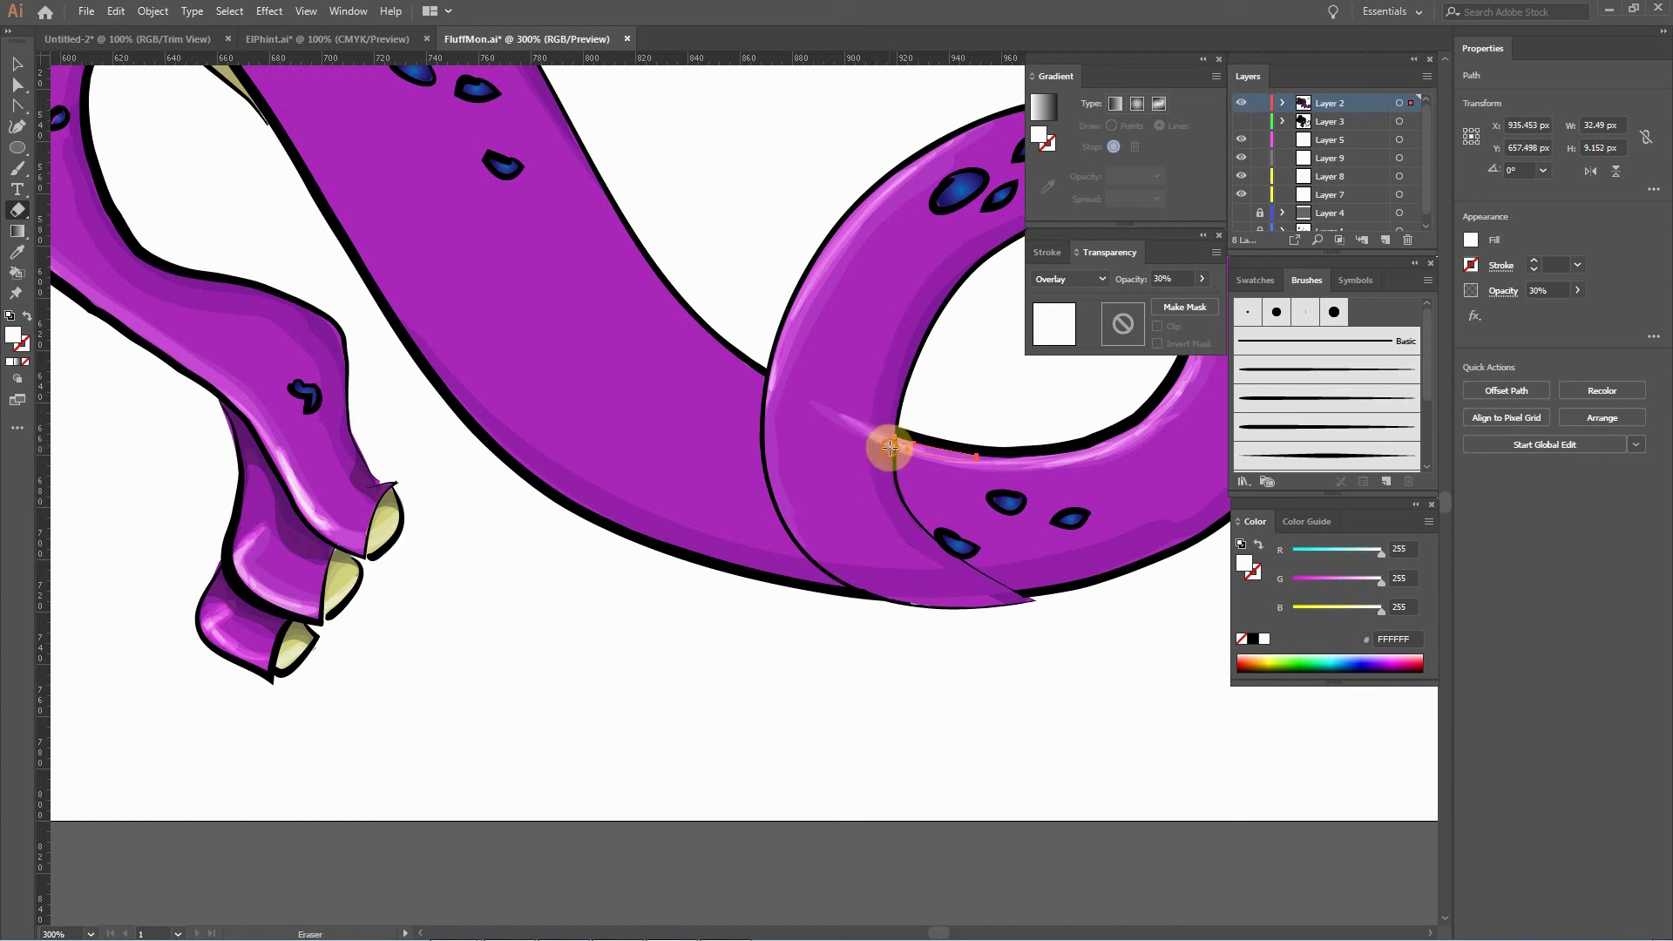
Direct-select another highlight streak at the tail overlap, erase its part running across the loop's front, and deselect it.
key("v")
left_click(868, 427)
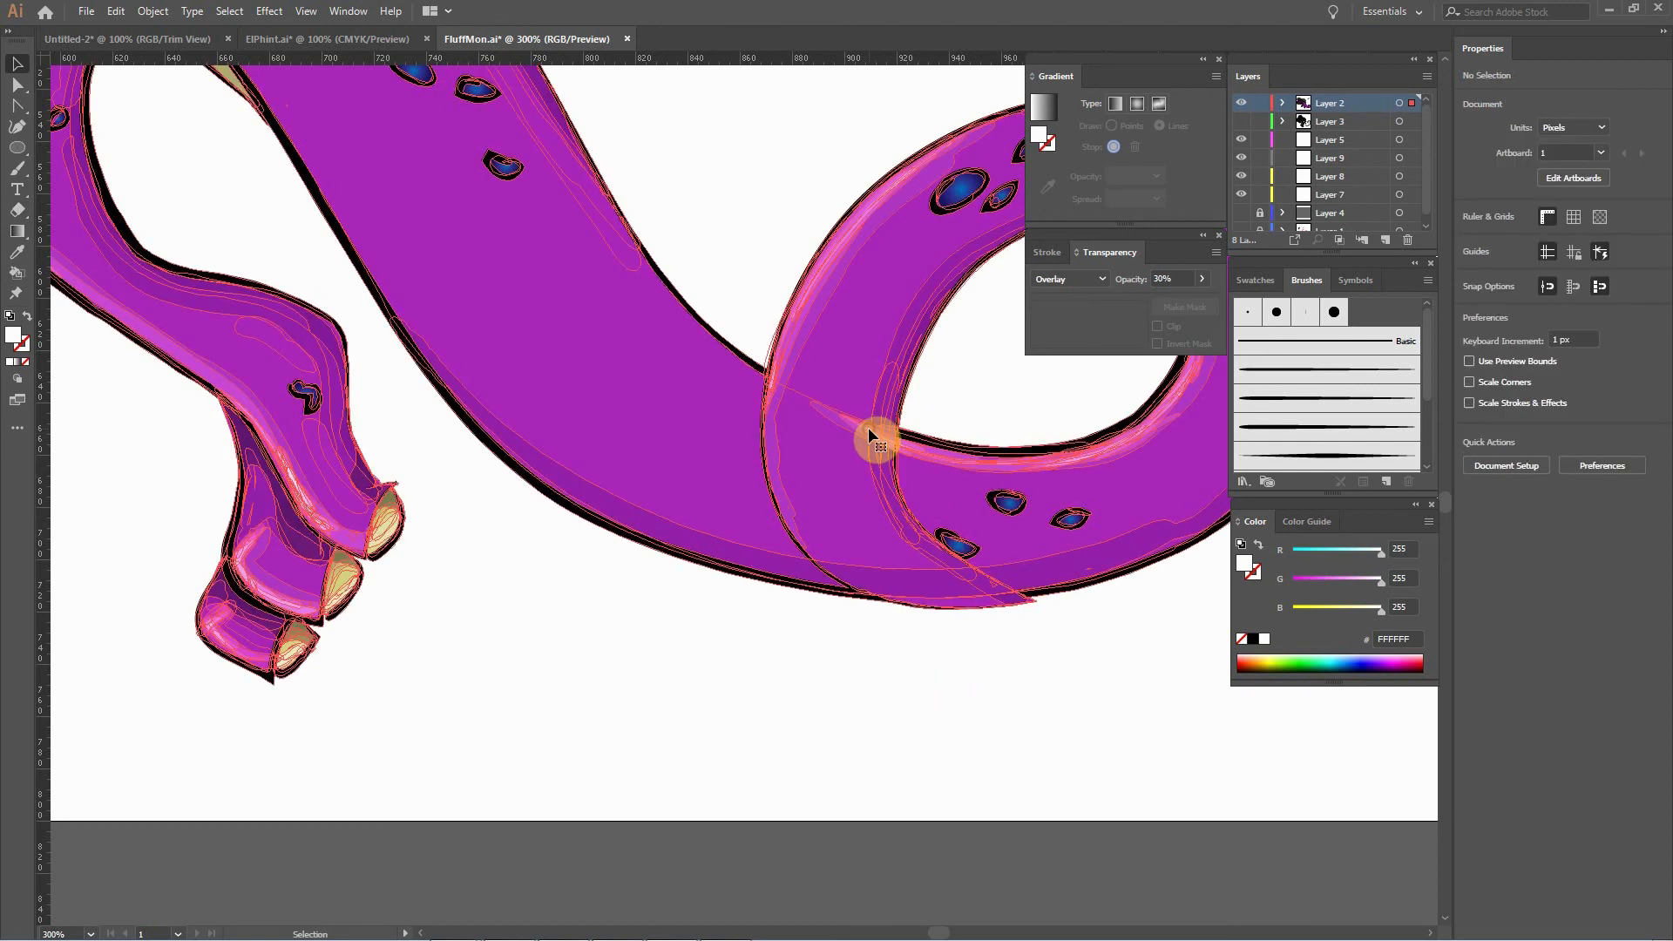
key("a")
left_click(865, 721)
left_click(870, 433)
key("e")
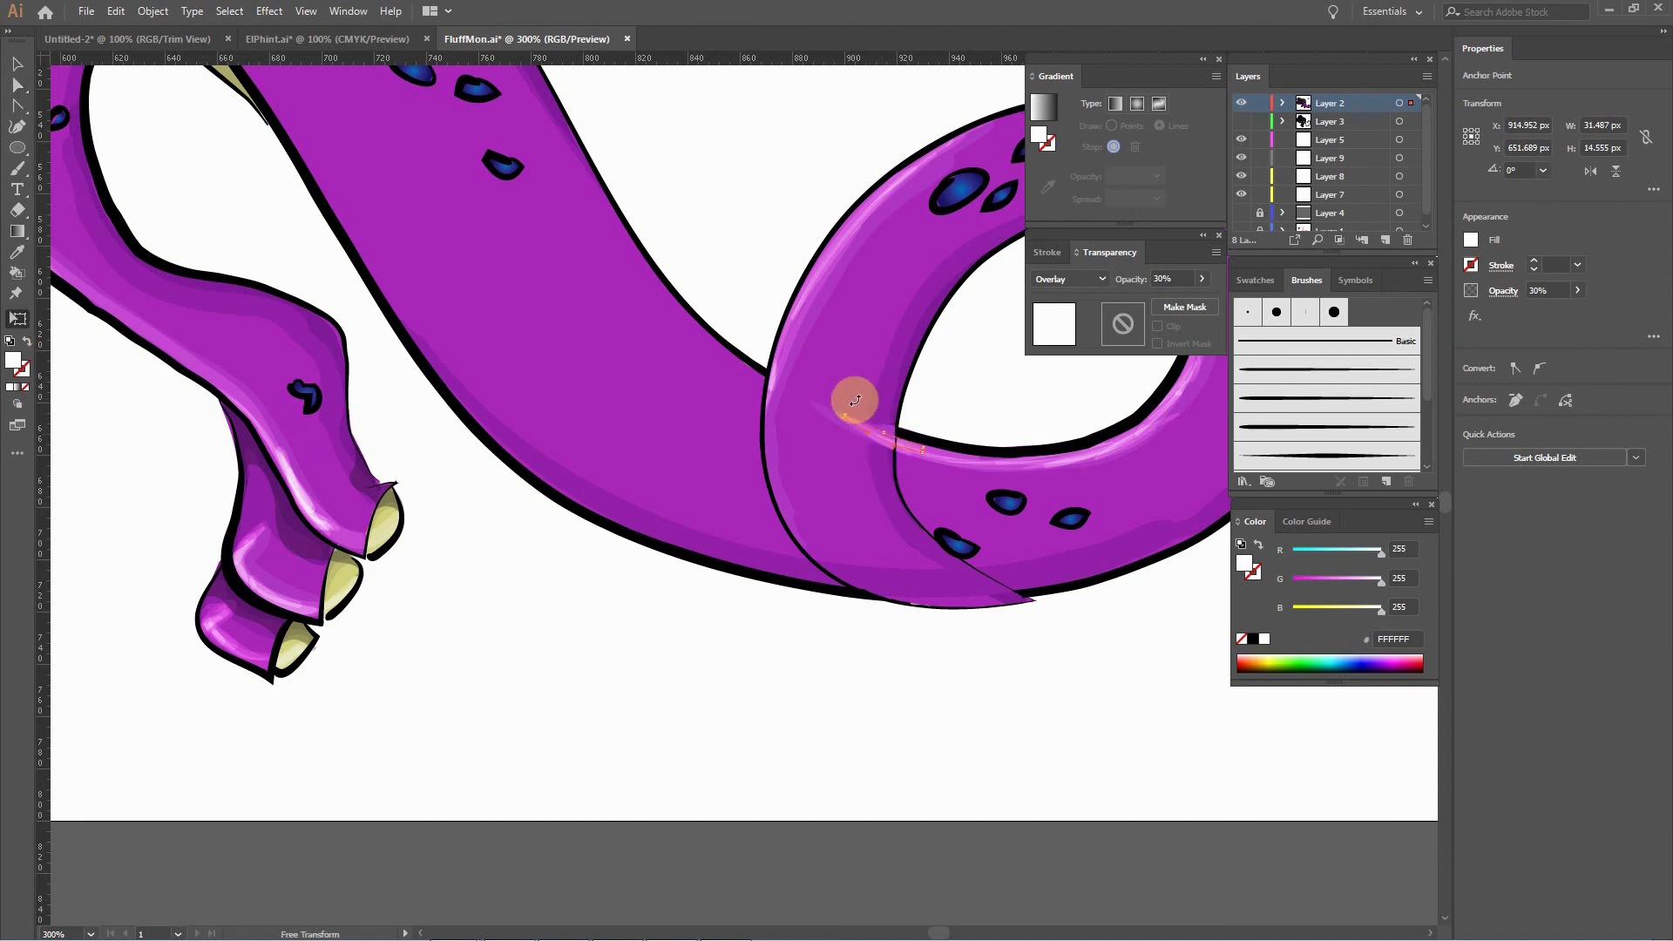
key("shift+e")
mouse_move(844, 423)
left_mouse_down()
mouse_move(881, 430)
mouse_move(892, 448)
mouse_move(888, 412)
mouse_move(882, 503)
mouse_move(884, 484)
mouse_move(909, 481)
mouse_move(881, 430)
left_mouse_up()
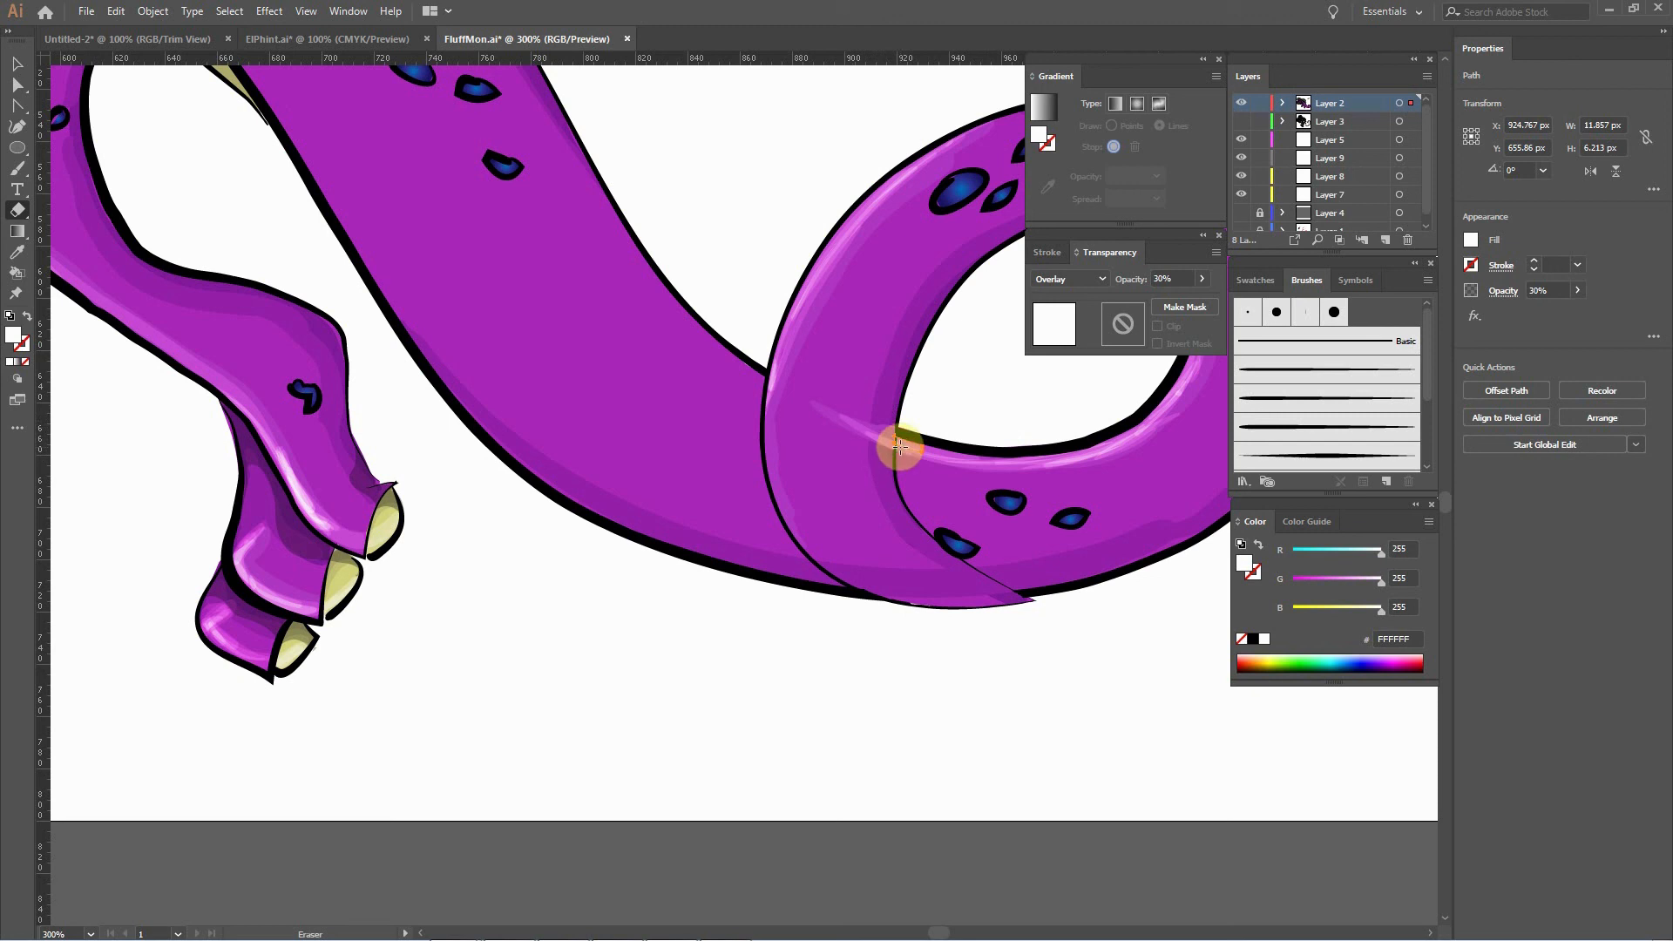
key("v")
left_click(1041, 687)
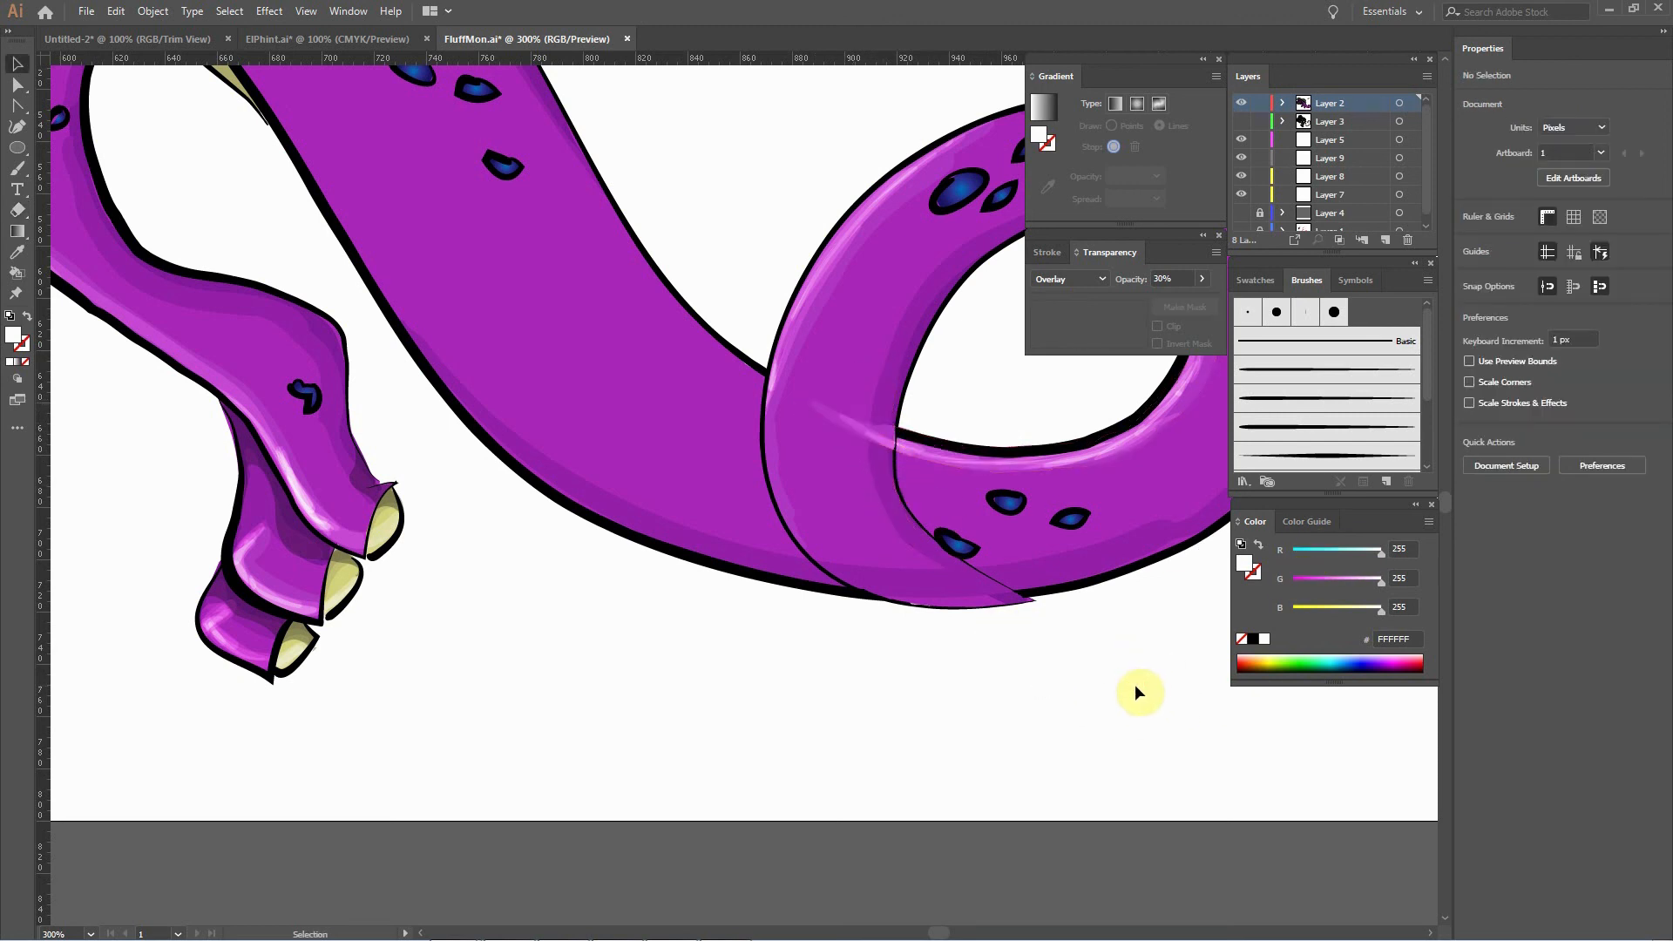
Examine the full artboard to judge the reshaped monster and its tail loop with the overlapping highlights trimmed.
key("ctrl+minus")
key("ctrl+minus")
key("ctrl+minus")
key("ctrl+minus")
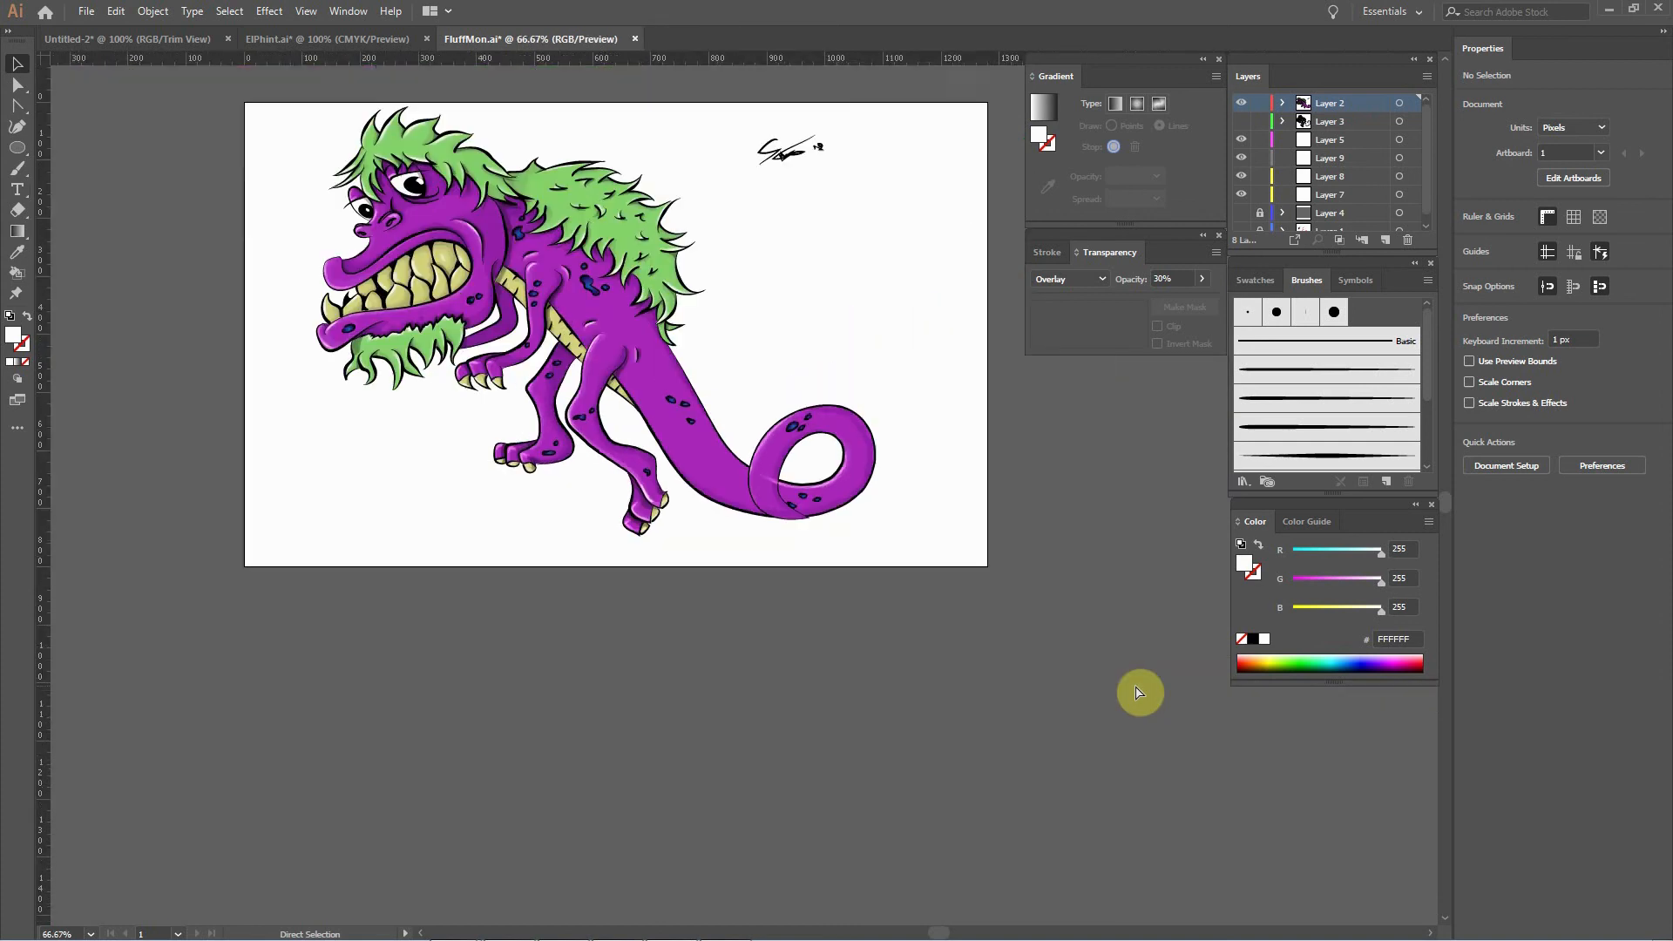
key("ctrl+minus")
key("ctrl+minus")
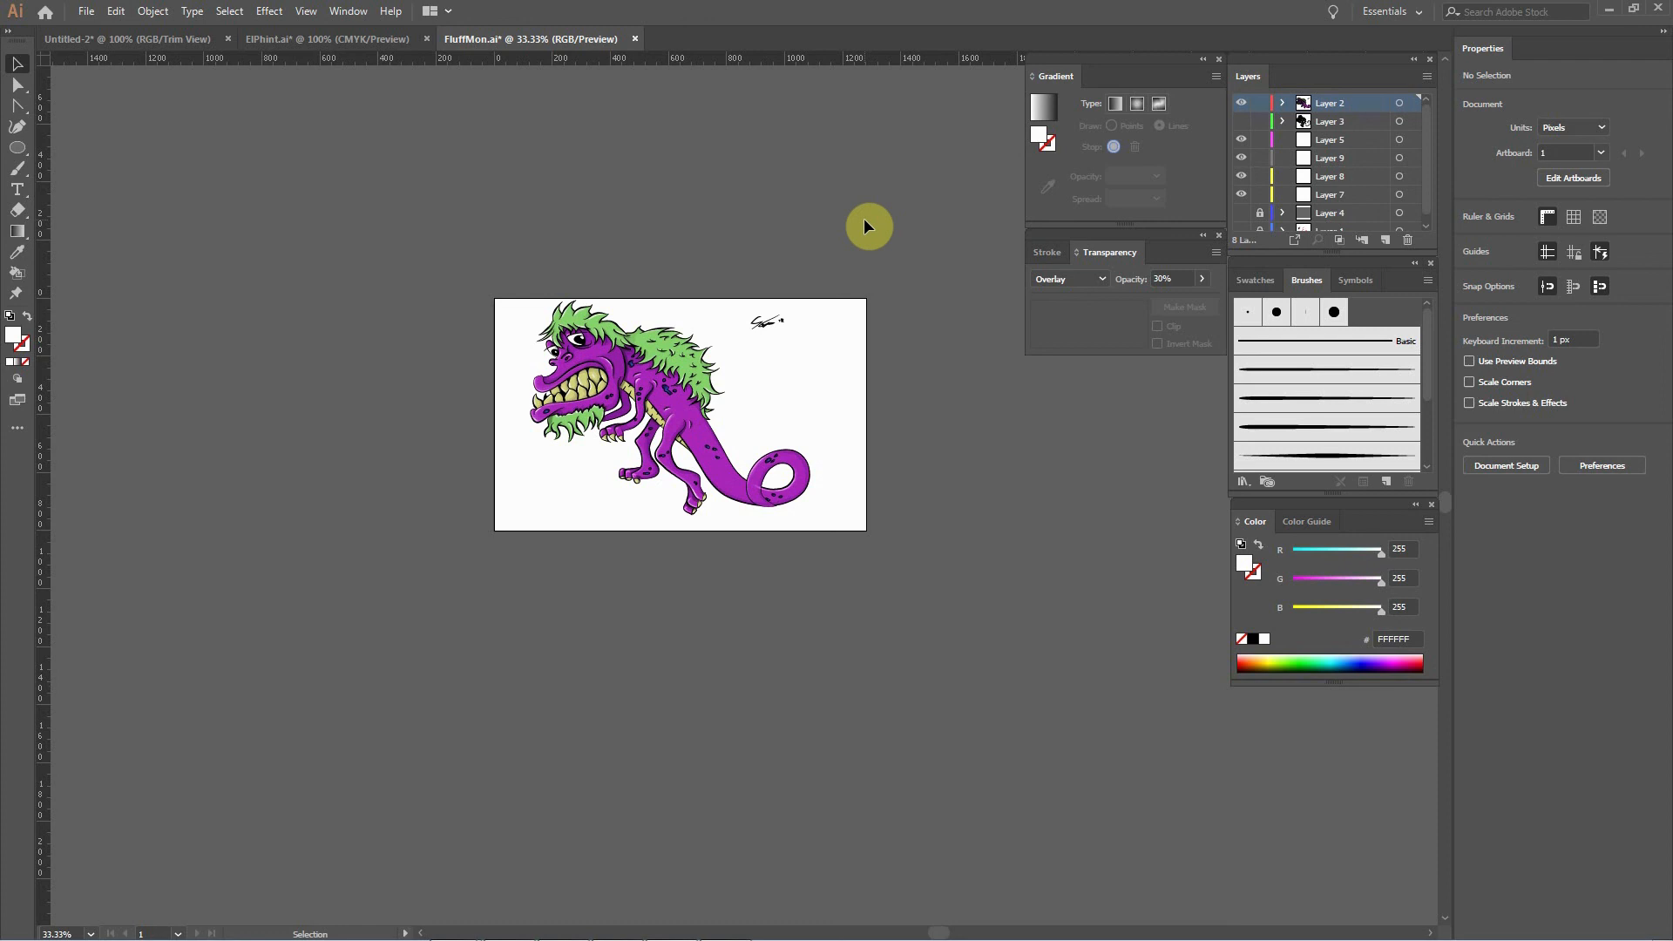
key("ctrl+equal")
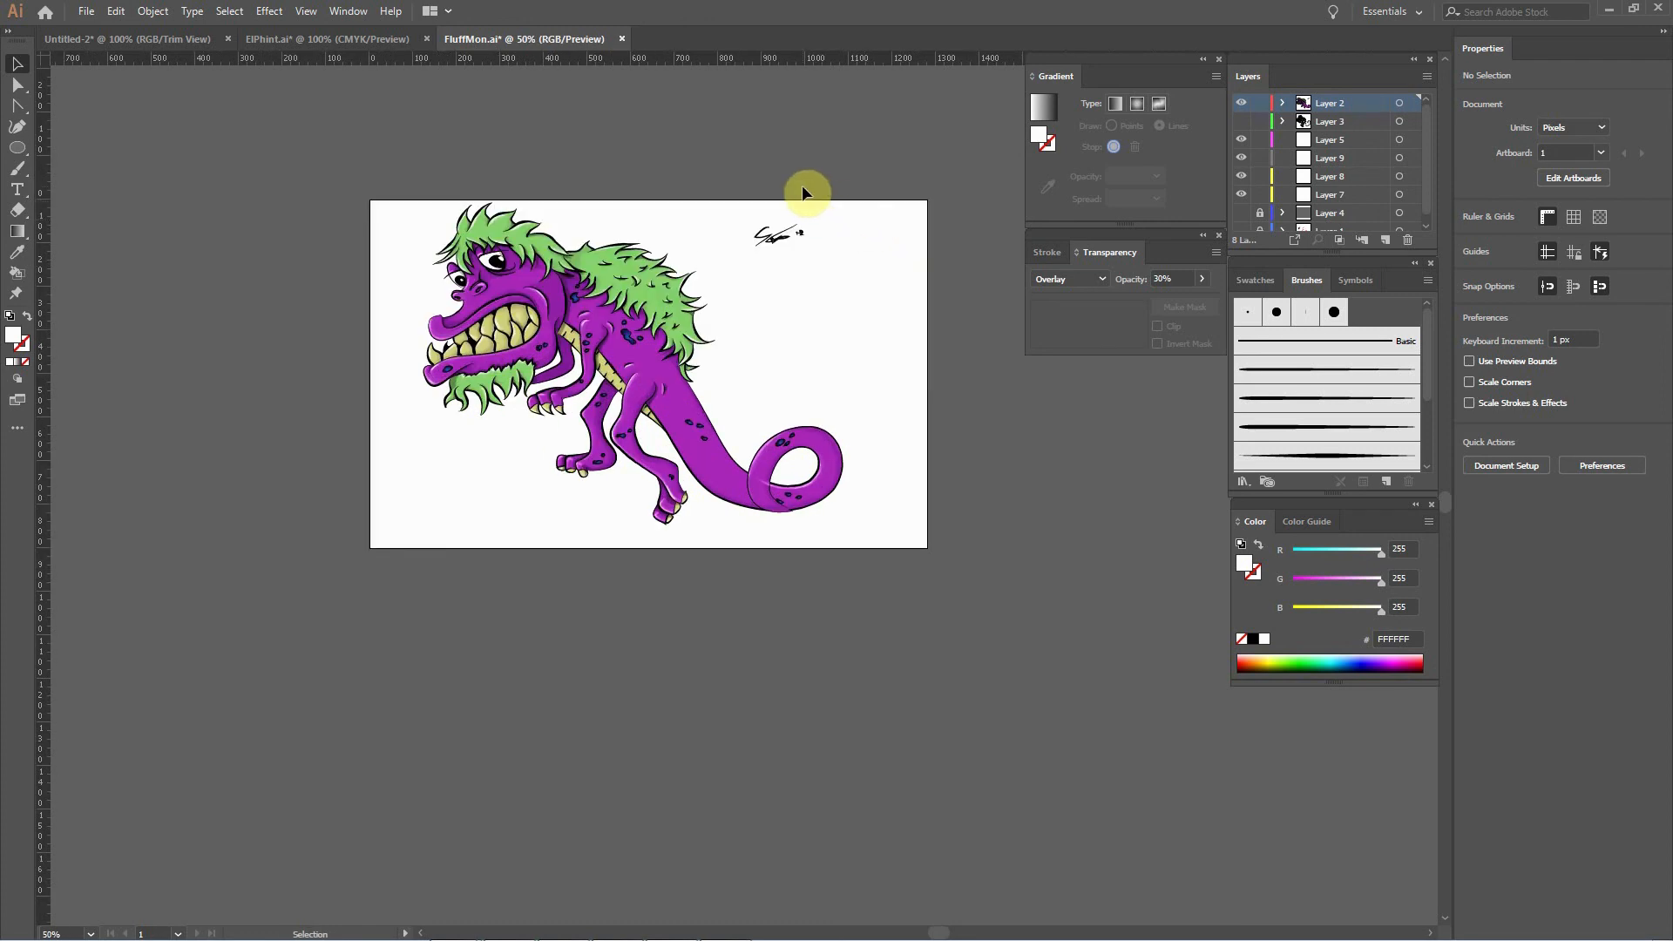